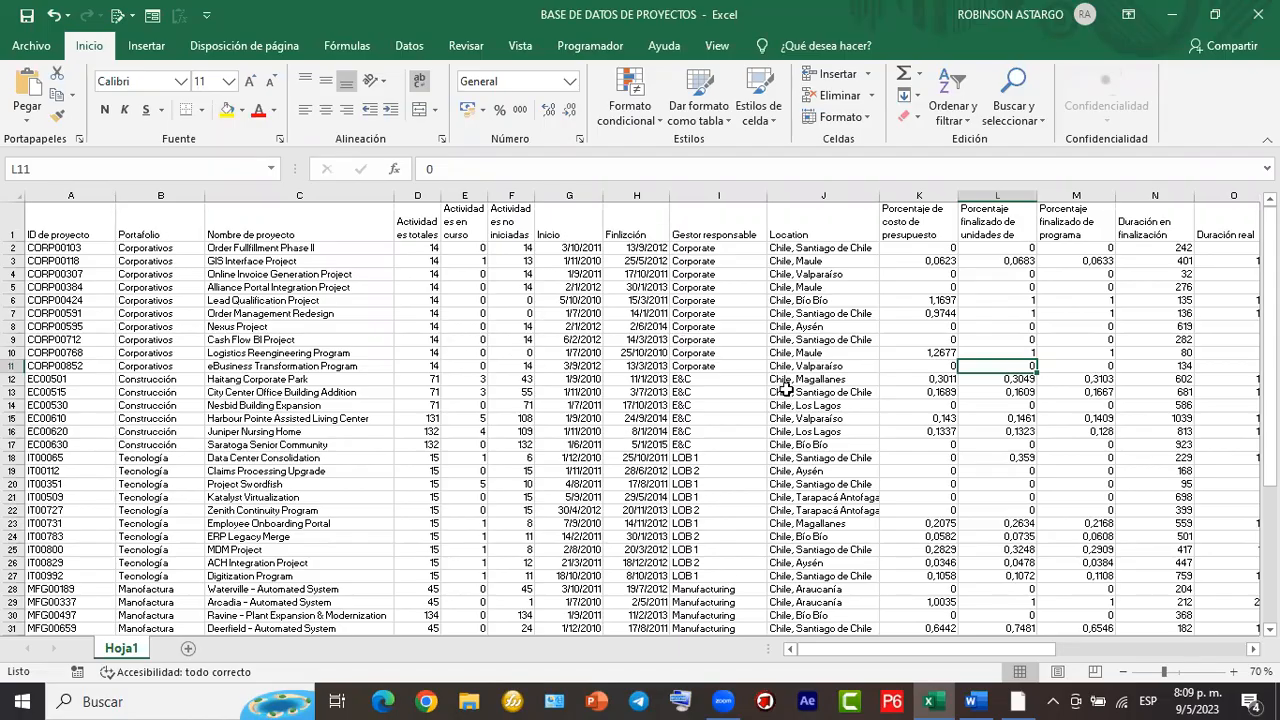
# Look through the project records in Hoja1 from the first row to the last.
pyautogui.click(461, 40)
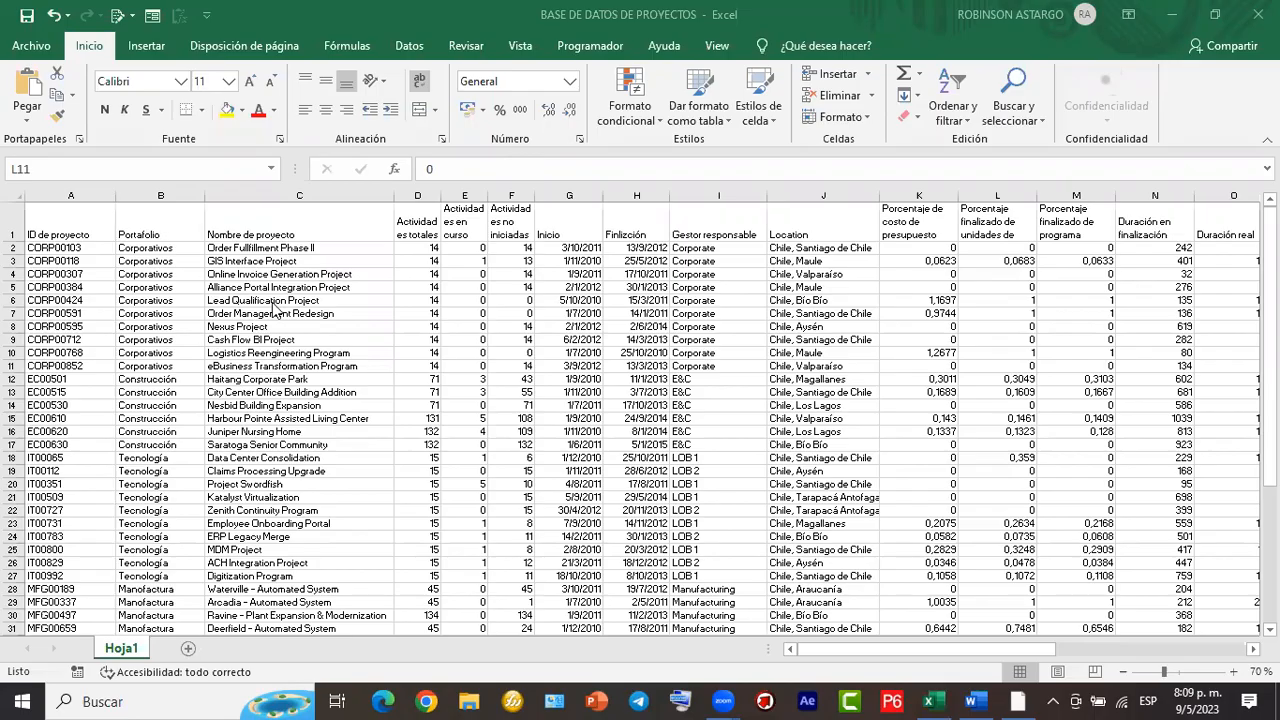
pyautogui.moveTo(525, 5); pyautogui.dragTo(762, 30)
pyautogui.scroll(-6, 443, 456)
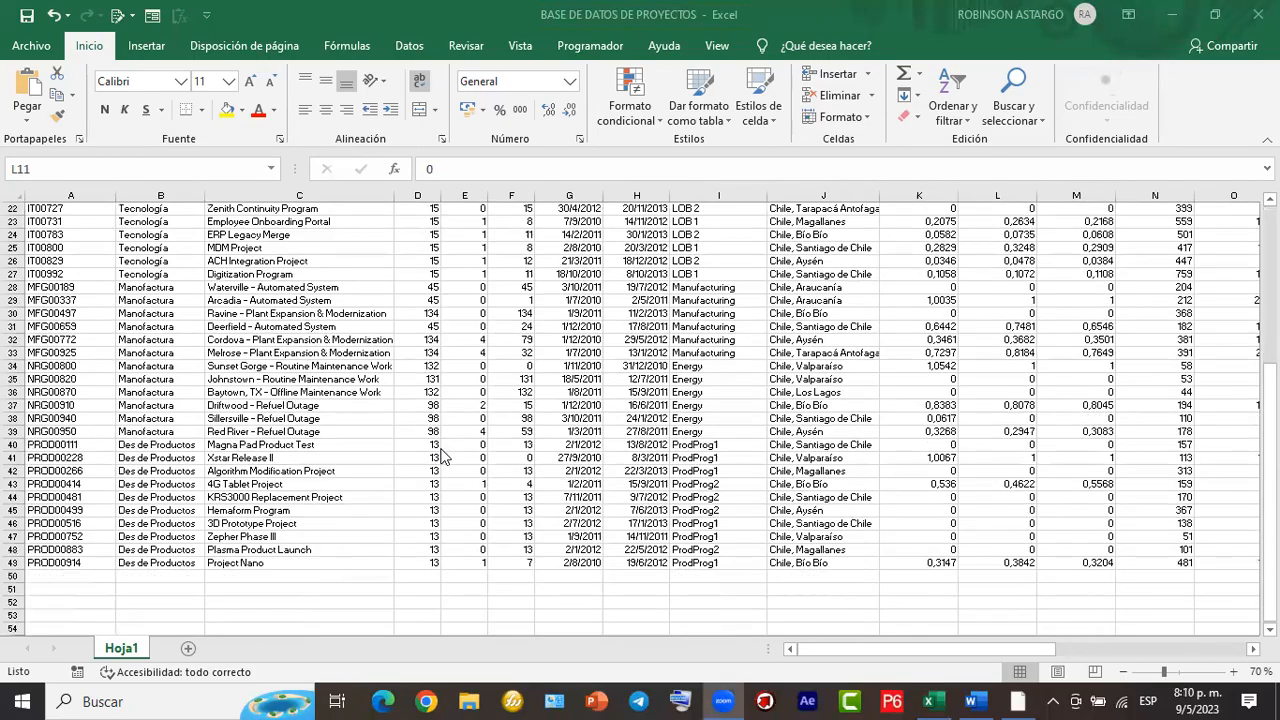
pyautogui.scroll(6, 443, 456)
pyautogui.scroll(-5, 443, 456)
pyautogui.scroll(5, 443, 456)
pyautogui.scroll(1, 434, 446)
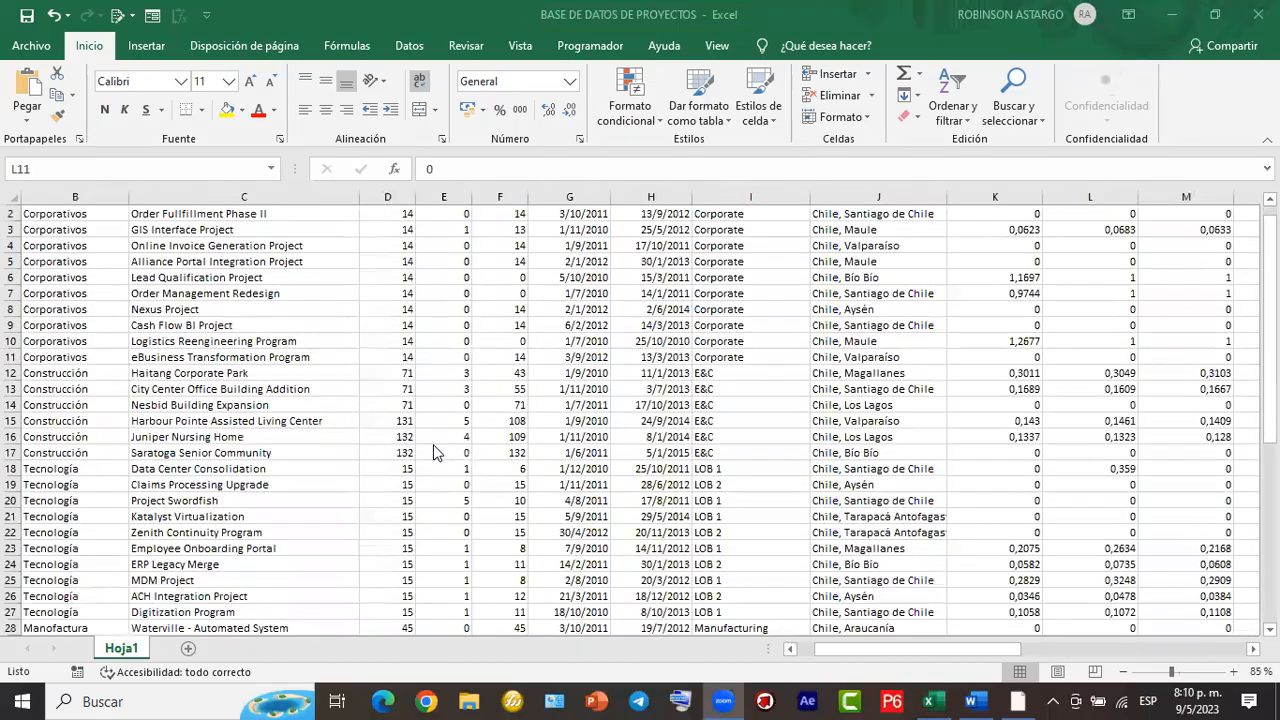
pyautogui.scroll(1, 434, 453)
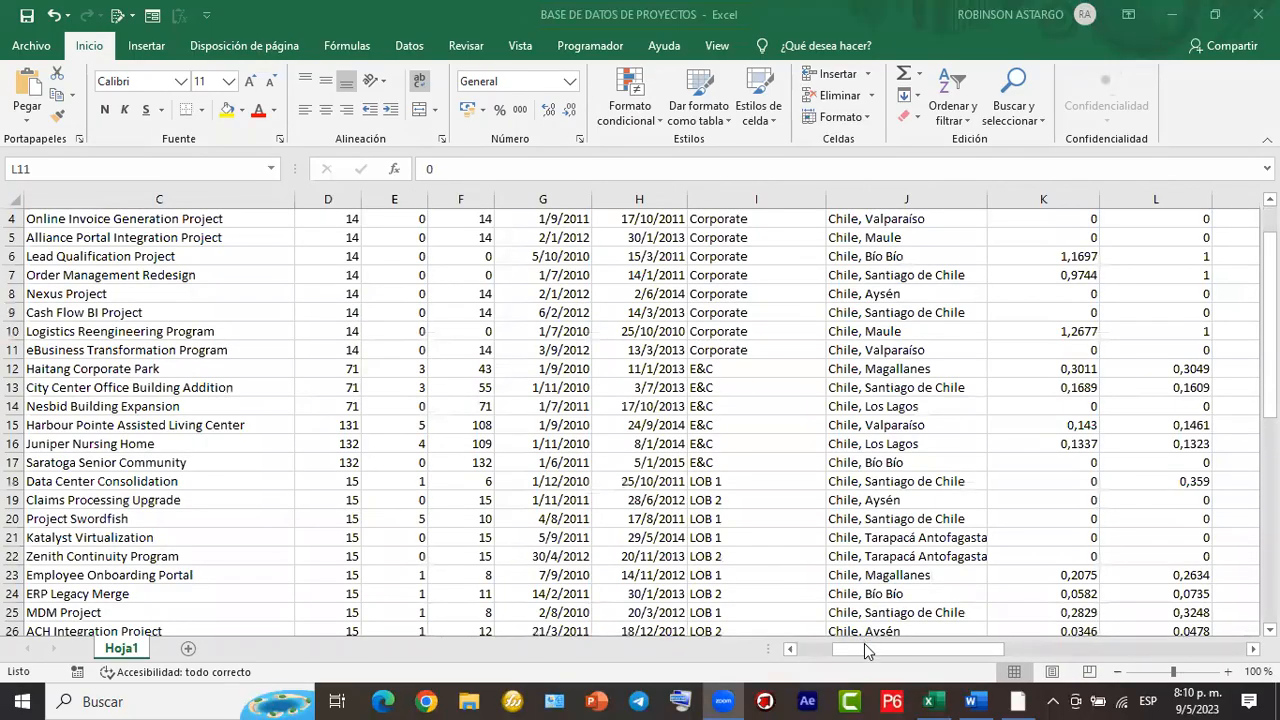
pyautogui.moveTo(851, 651); pyautogui.dragTo(816, 651)
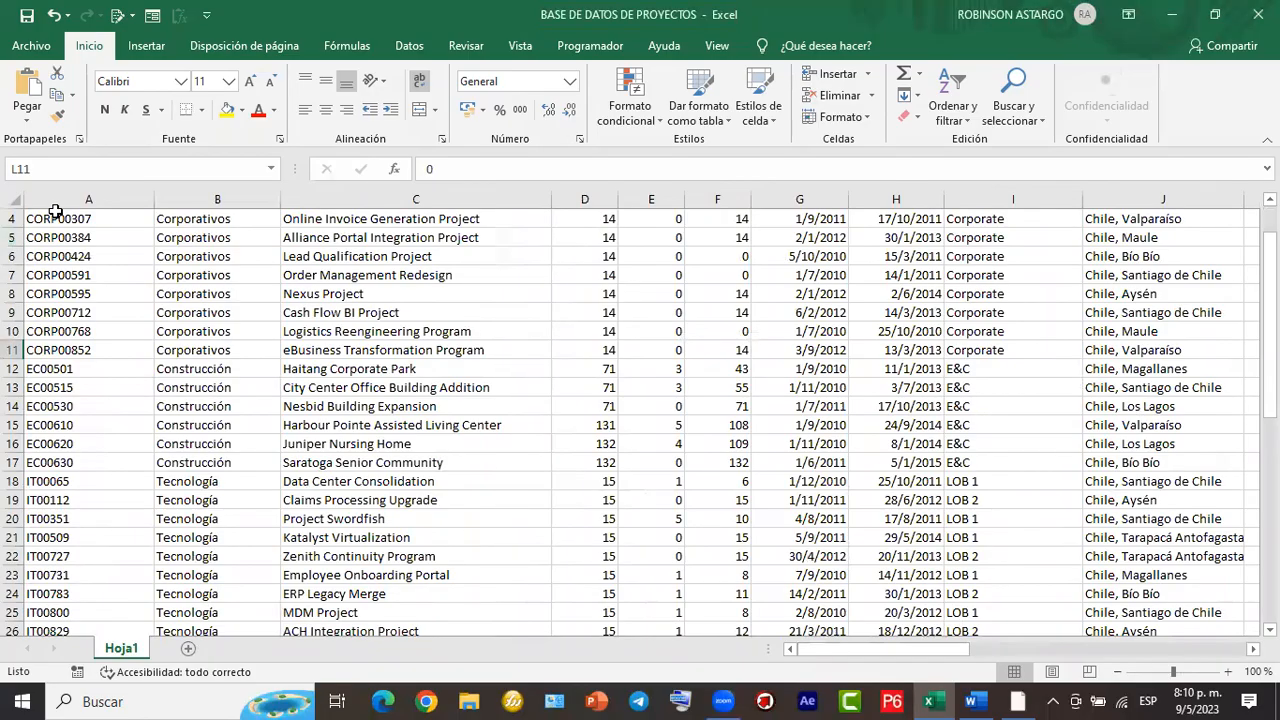
pyautogui.scroll(1, 65, 248)
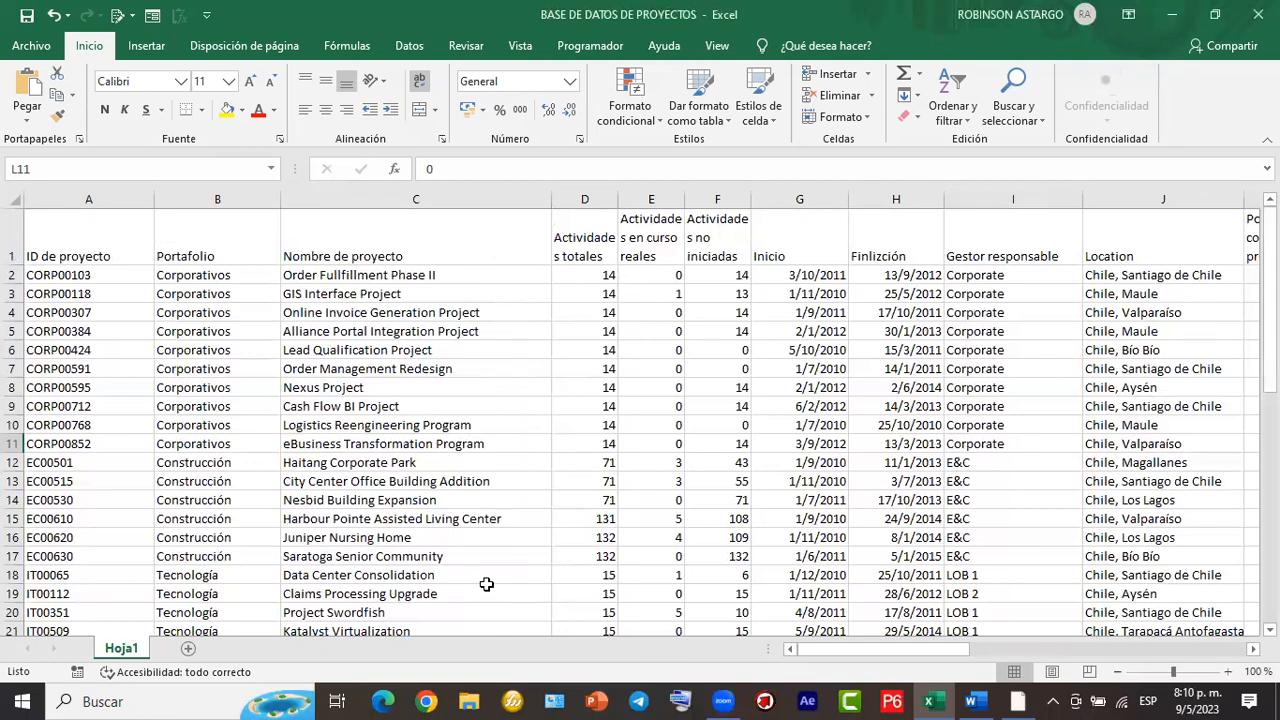
# Examine the column headers of the project table, from Portafolio across to the labour-unit variation column.
pyautogui.moveTo(163, 228)
pyautogui.mouseDown()
pyautogui.moveTo(160, 278)
pyautogui.moveTo(241, 268)
pyautogui.mouseUp()
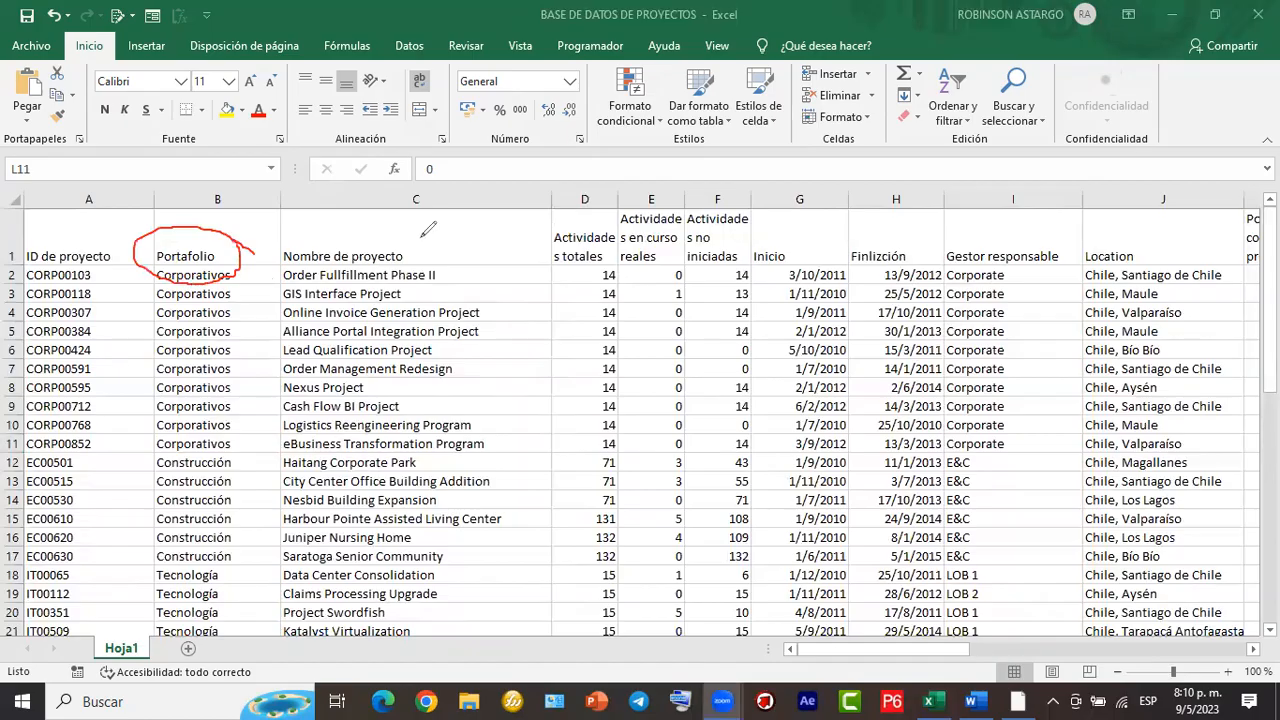
pyautogui.moveTo(424, 255); pyautogui.dragTo(472, 231)
pyautogui.moveTo(588, 240)
pyautogui.mouseDown()
pyautogui.moveTo(598, 250)
pyautogui.moveTo(615, 225)
pyautogui.moveTo(658, 256)
pyautogui.moveTo(668, 237)
pyautogui.moveTo(717, 256)
pyautogui.moveTo(728, 228)
pyautogui.moveTo(738, 250)
pyautogui.moveTo(796, 250)
pyautogui.mouseUp()
pyautogui.moveTo(899, 240)
pyautogui.mouseDown()
pyautogui.moveTo(848, 243)
pyautogui.moveTo(880, 264)
pyautogui.moveTo(920, 240)
pyautogui.moveTo(893, 242)
pyautogui.mouseUp()
pyautogui.moveTo(1036, 240)
pyautogui.mouseDown()
pyautogui.moveTo(992, 240)
pyautogui.moveTo(978, 268)
pyautogui.moveTo(1066, 244)
pyautogui.moveTo(1036, 240)
pyautogui.mouseUp()
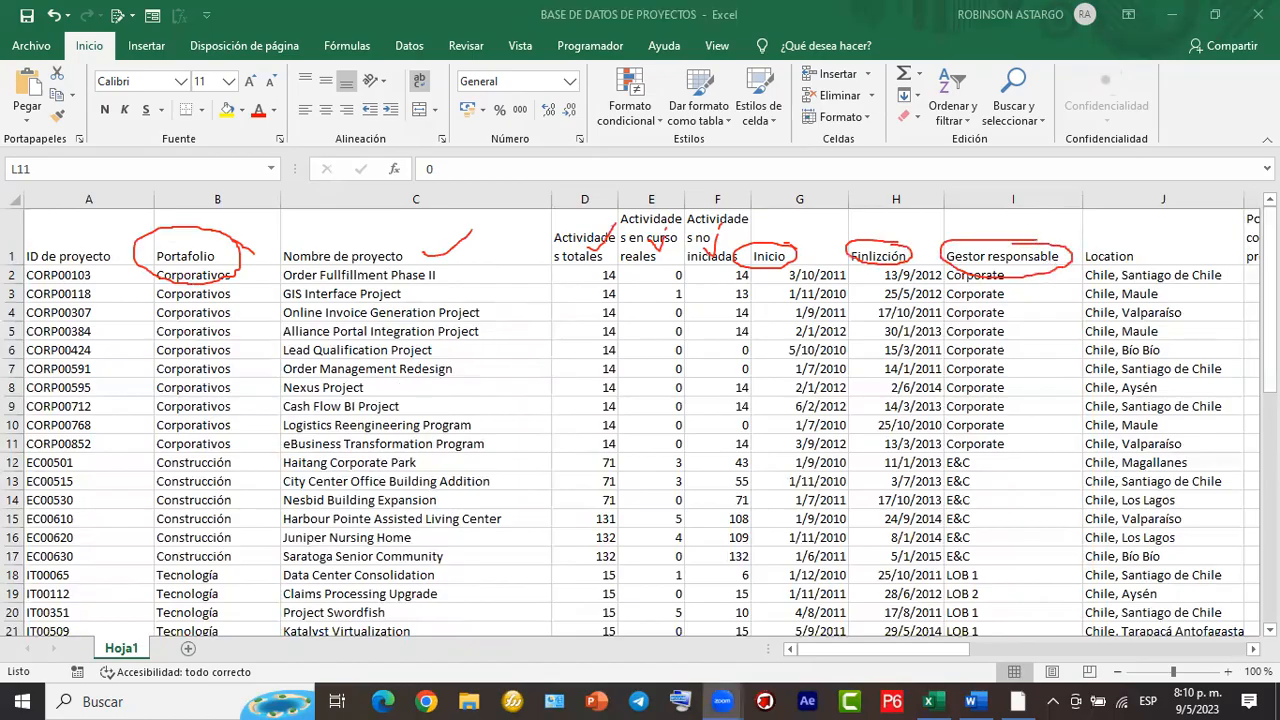
pyautogui.click(1253, 649)
pyautogui.click(1253, 649)
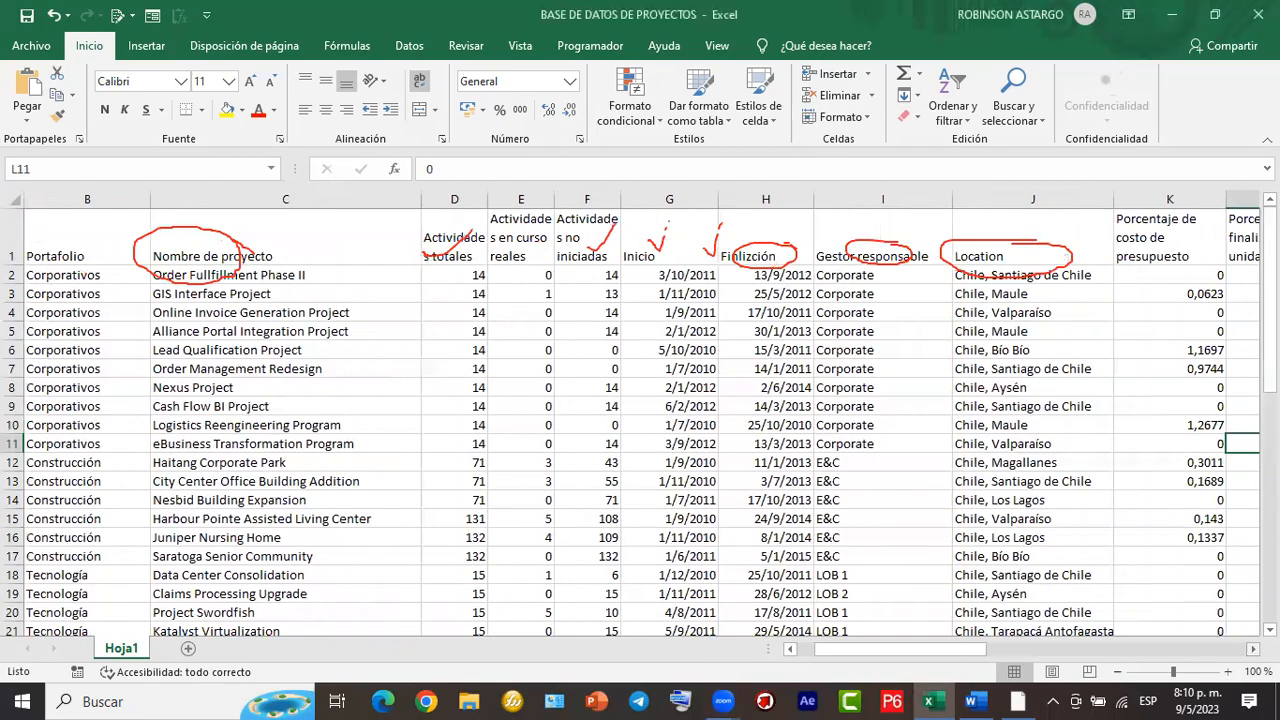
pyautogui.click(1253, 649)
pyautogui.click(1253, 649)
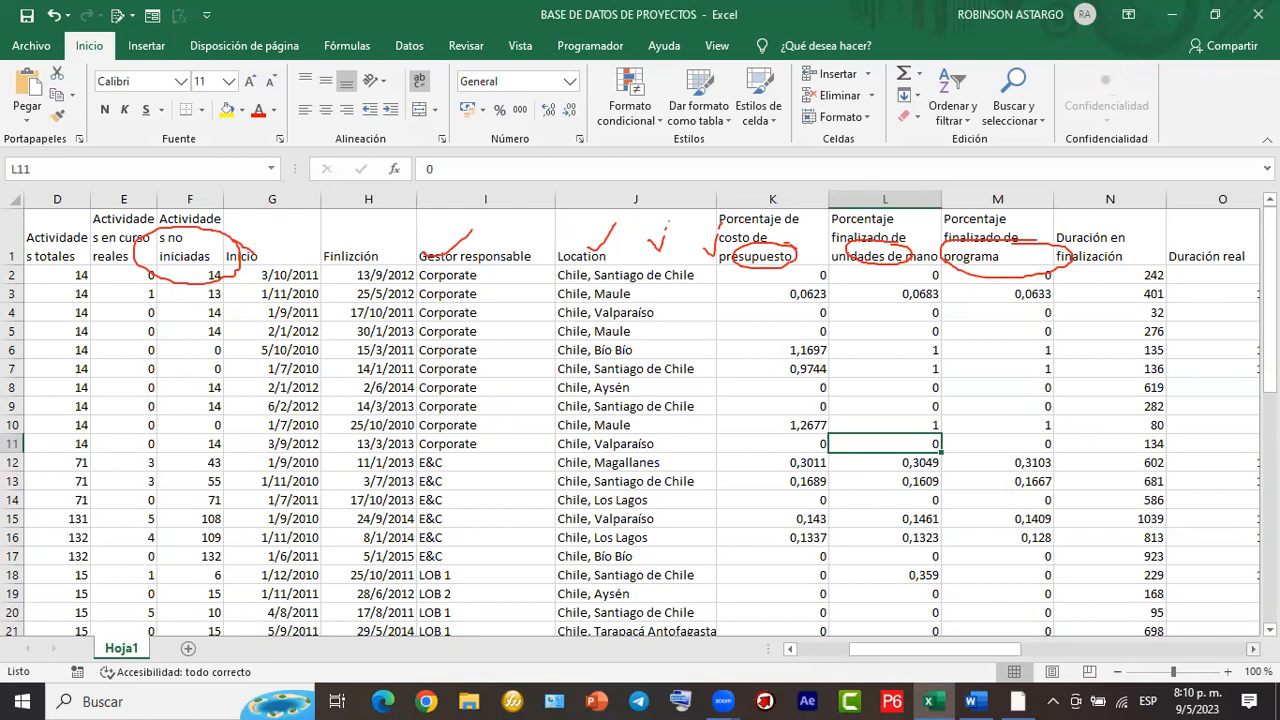
pyautogui.hscroll(2, 642, 420)
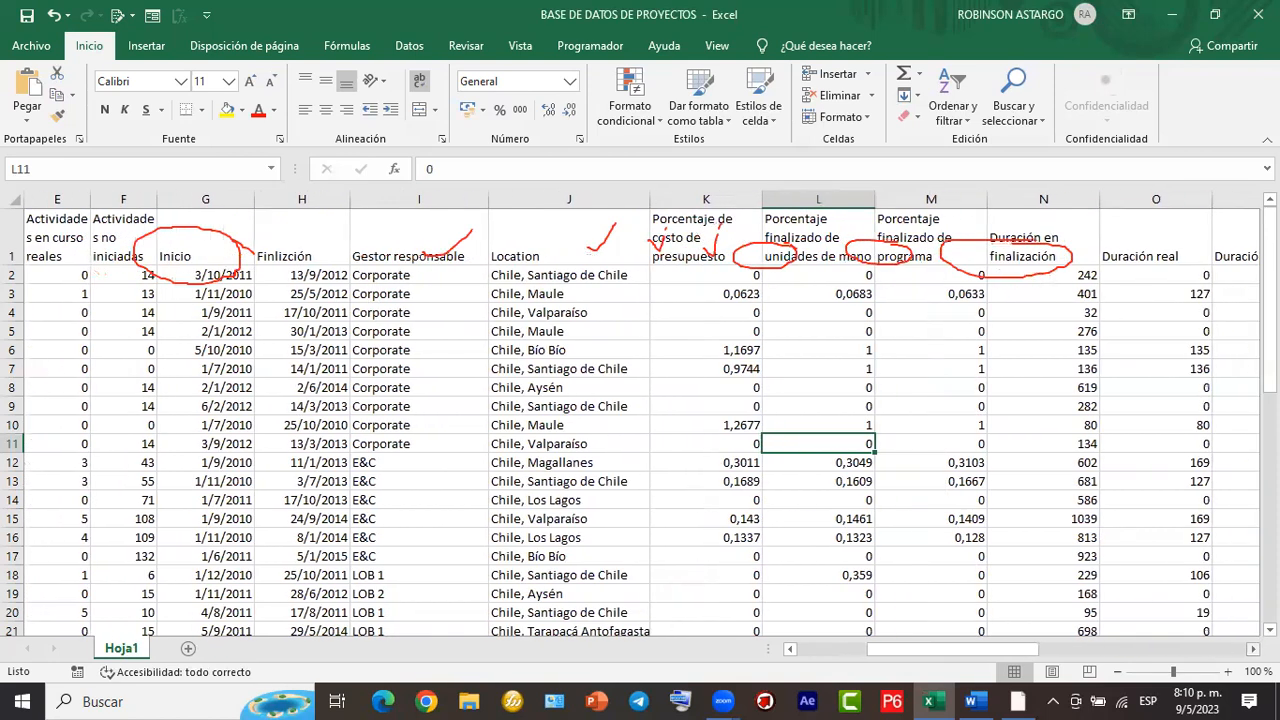
pyautogui.hscroll(1, 642, 420)
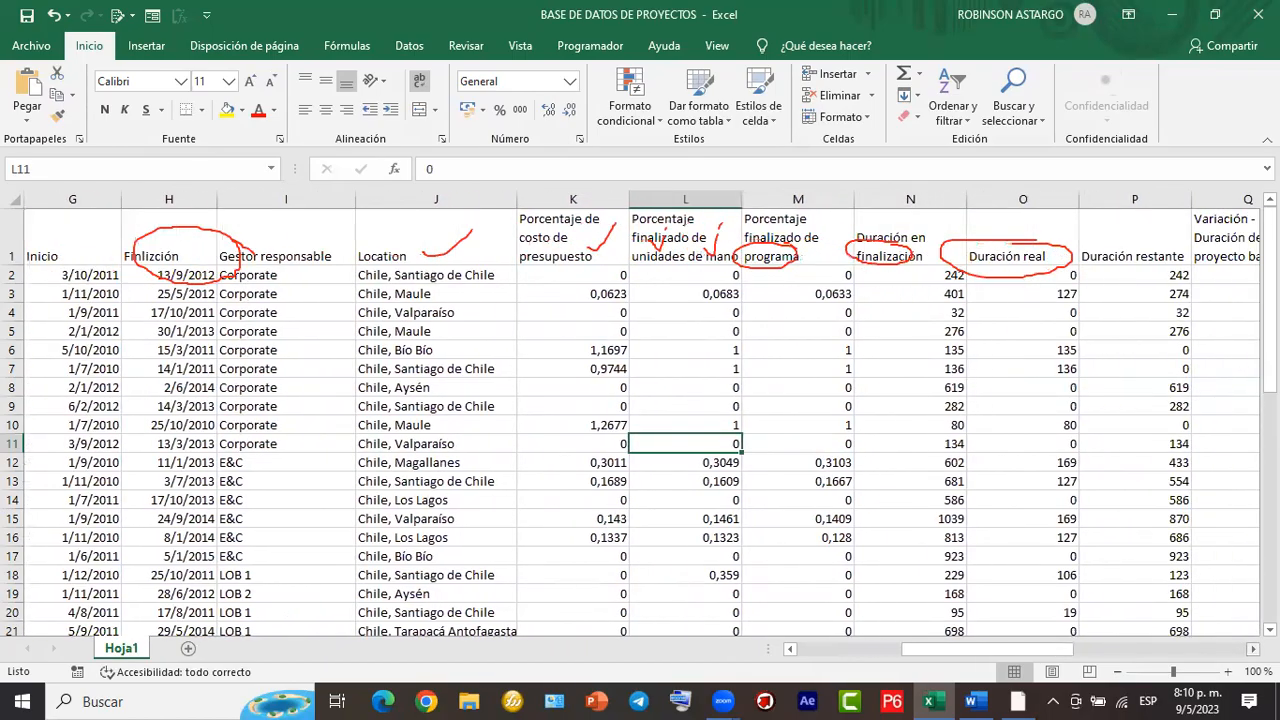
pyautogui.hscroll(1, 642, 420)
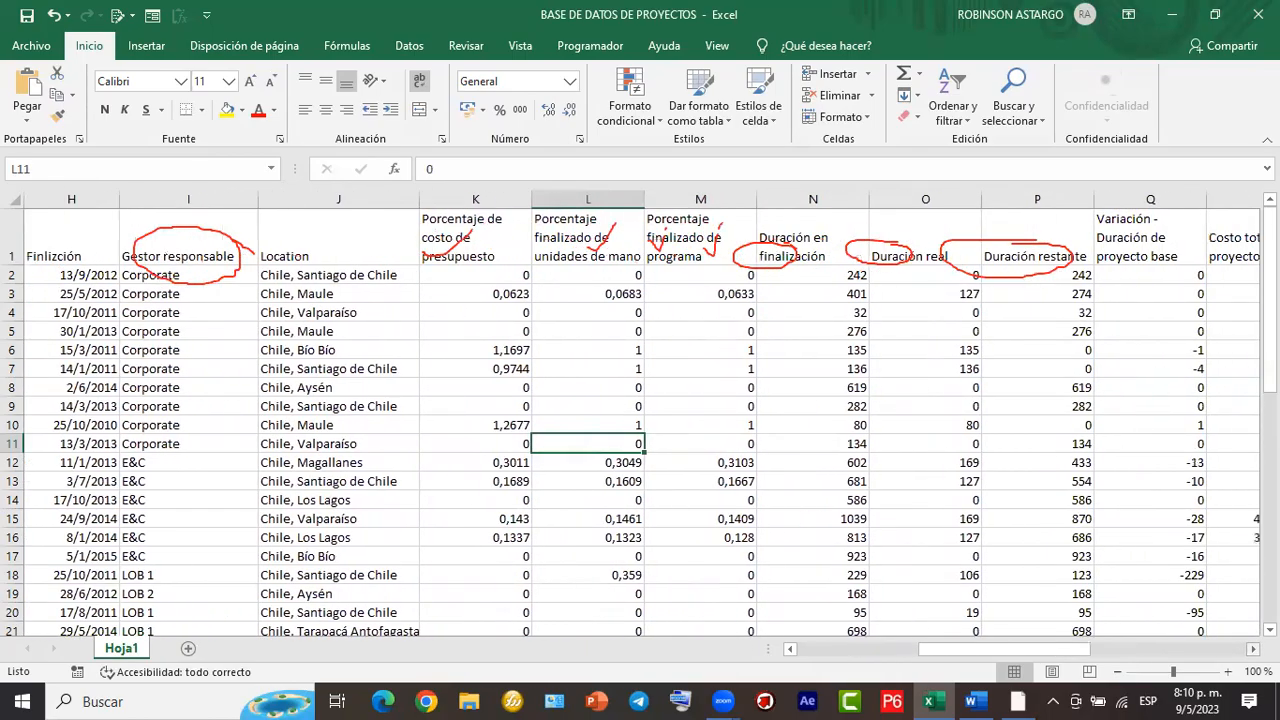
pyautogui.hscroll(2, 642, 420)
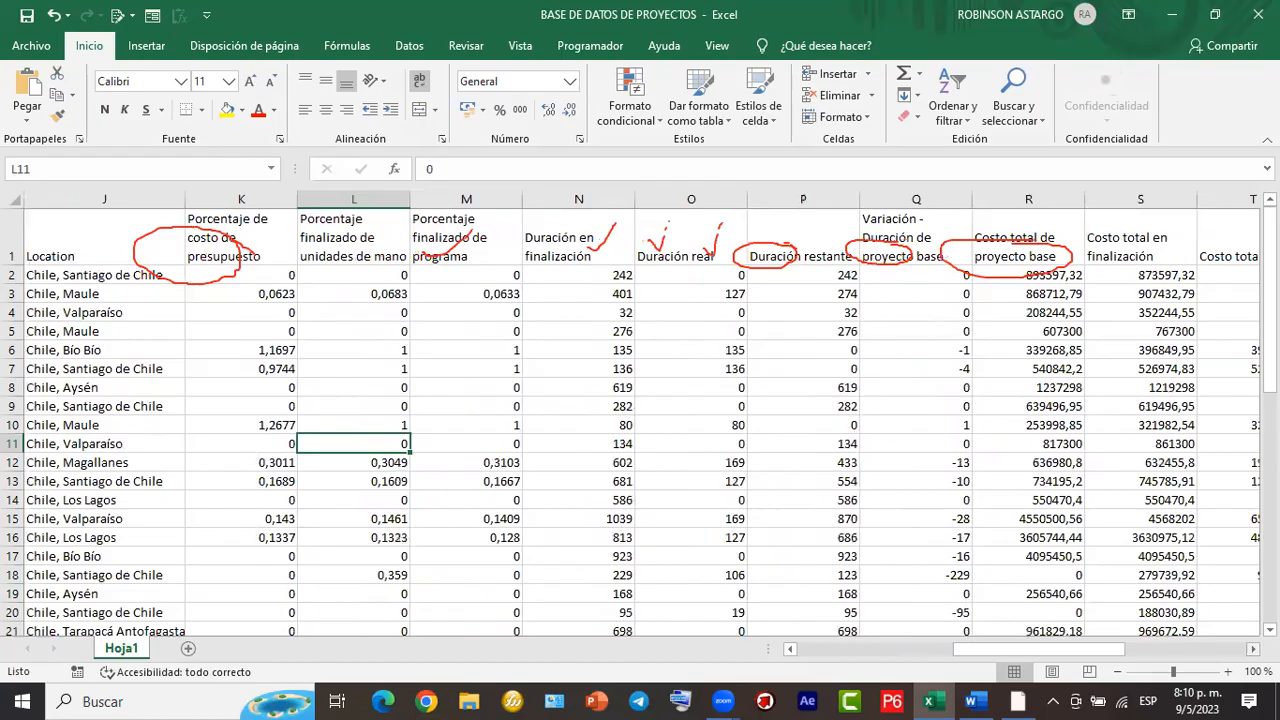
pyautogui.hscroll(3, 642, 420)
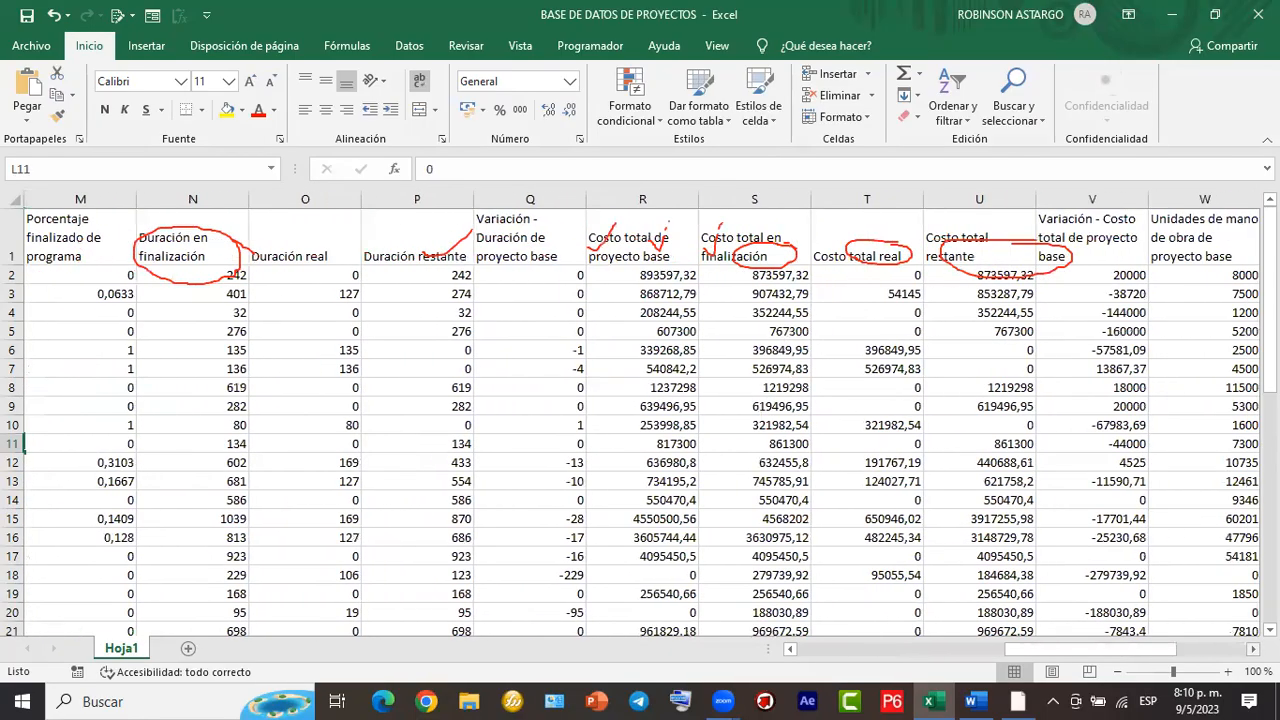
pyautogui.hscroll(2, 591, 510)
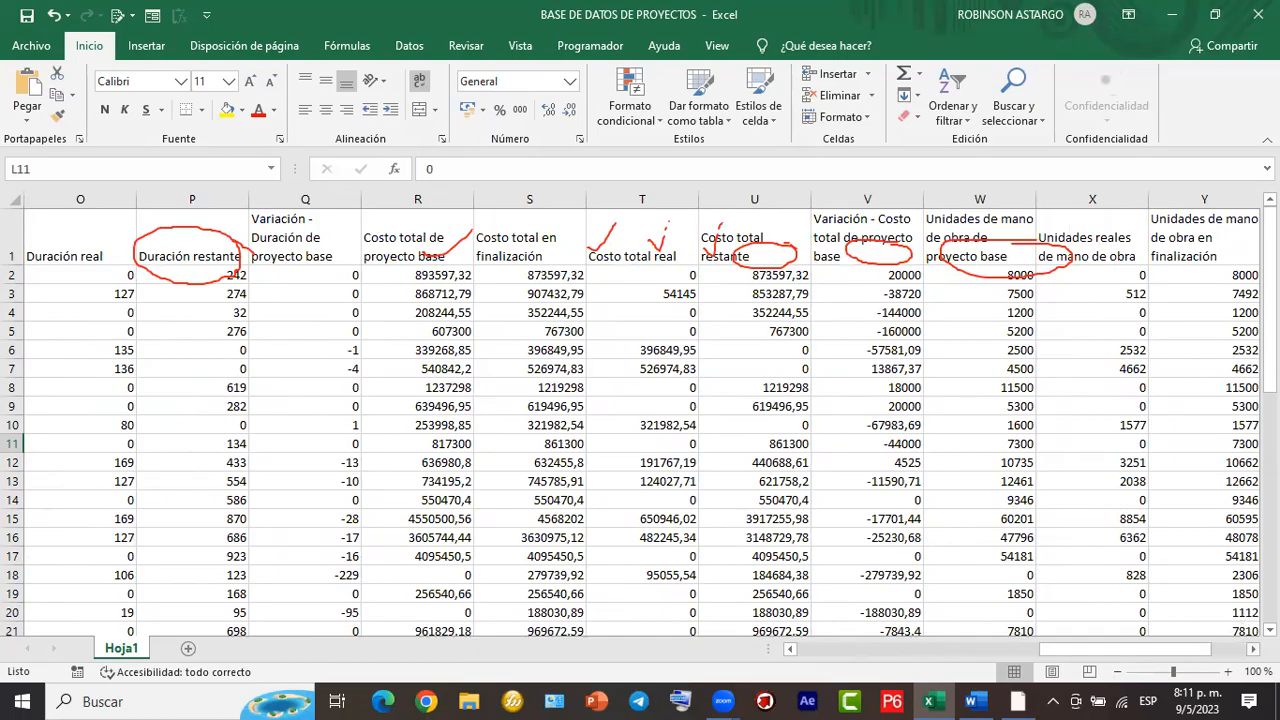
pyautogui.hscroll(2, 1142, 628)
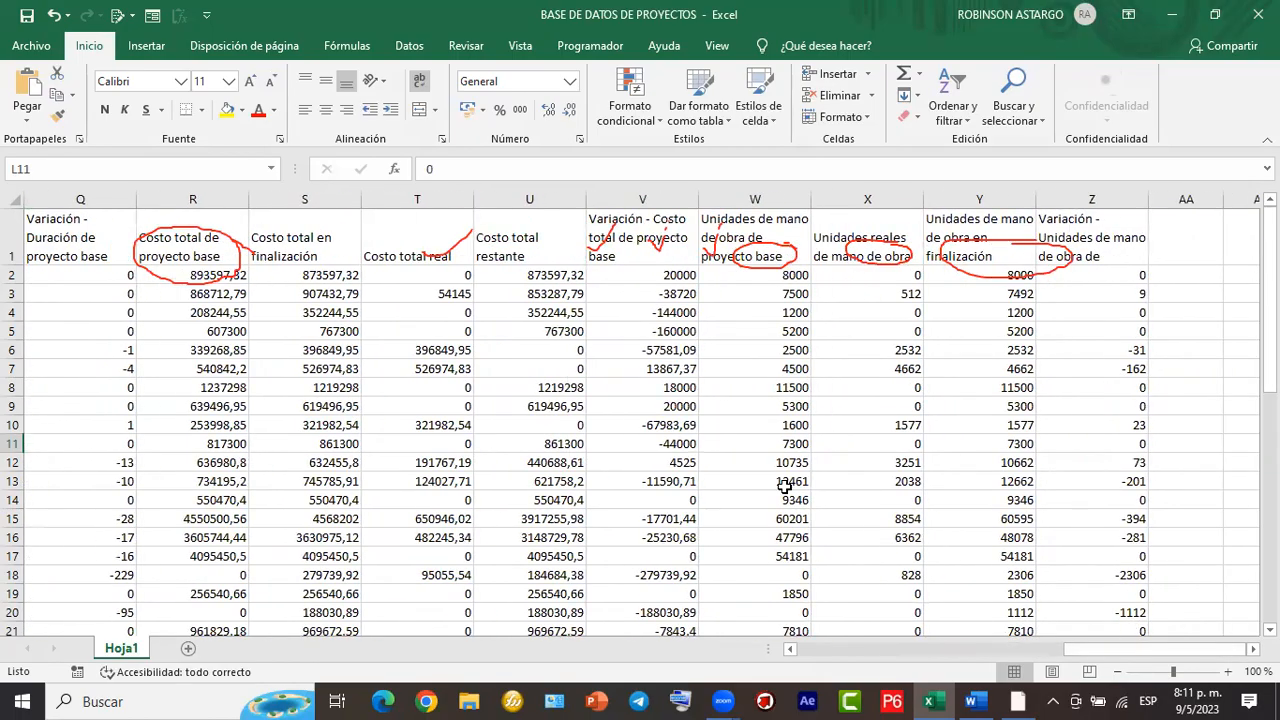
pyautogui.press('Escape')
pyautogui.moveTo(1085, 650); pyautogui.dragTo(818, 652)
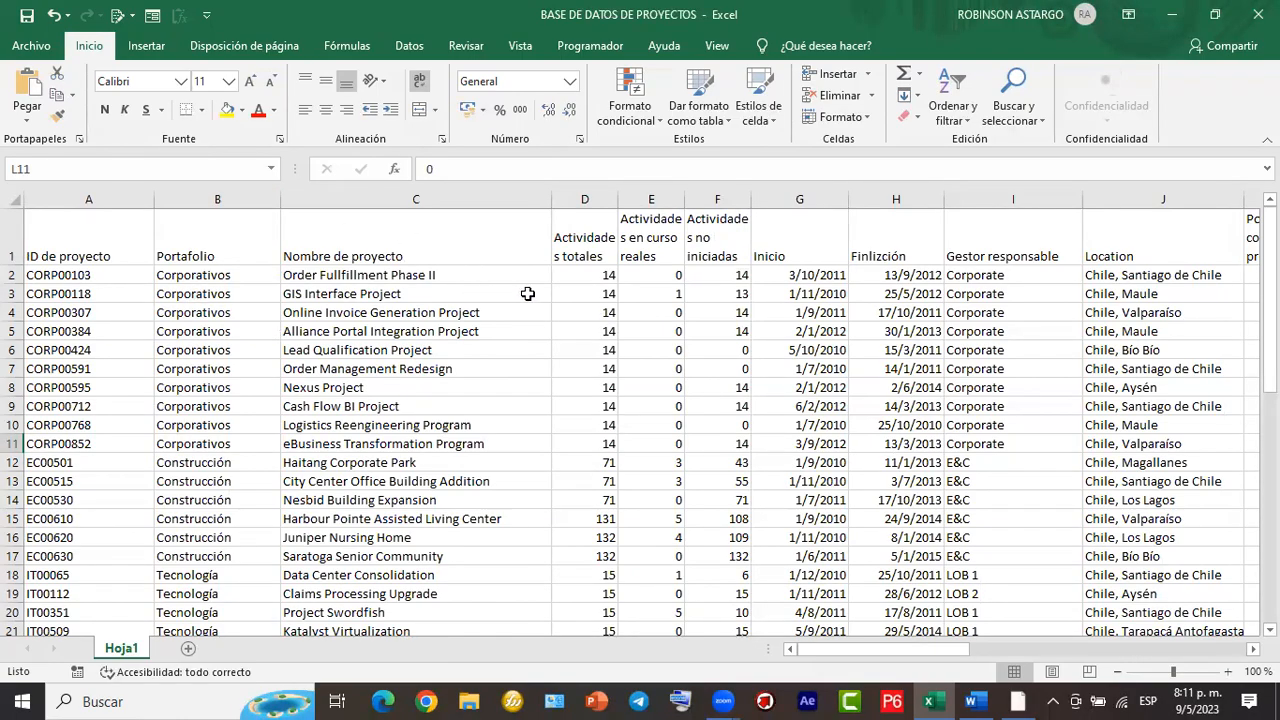
# Widen column D so the Actividades totales header wraps between its two words.
pyautogui.moveTo(618, 200); pyautogui.dragTo(630, 200)
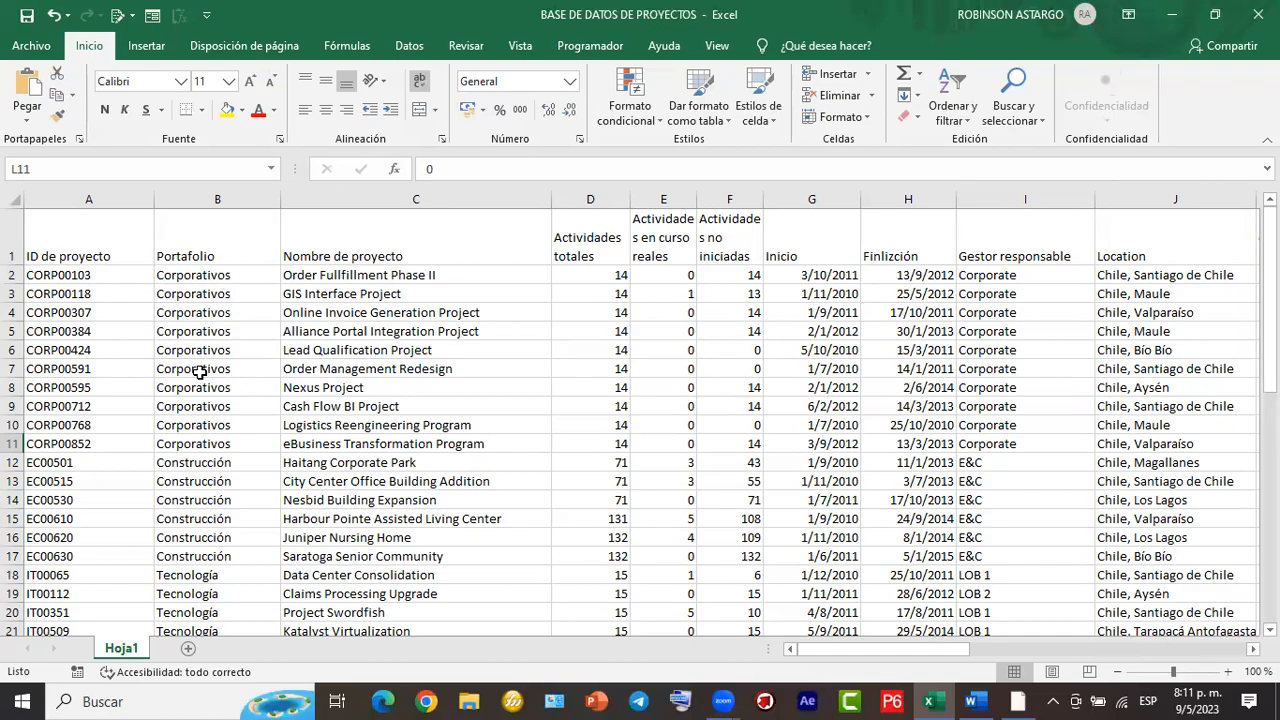
pyautogui.scroll(-1, 903, 290)
pyautogui.scroll(1, 1004, 350)
# Narrow columns N, M, O and K, which hold the completion duration, programme percentage, actual duration and budget cost percentage.
pyautogui.hscroll(3, 640, 420)
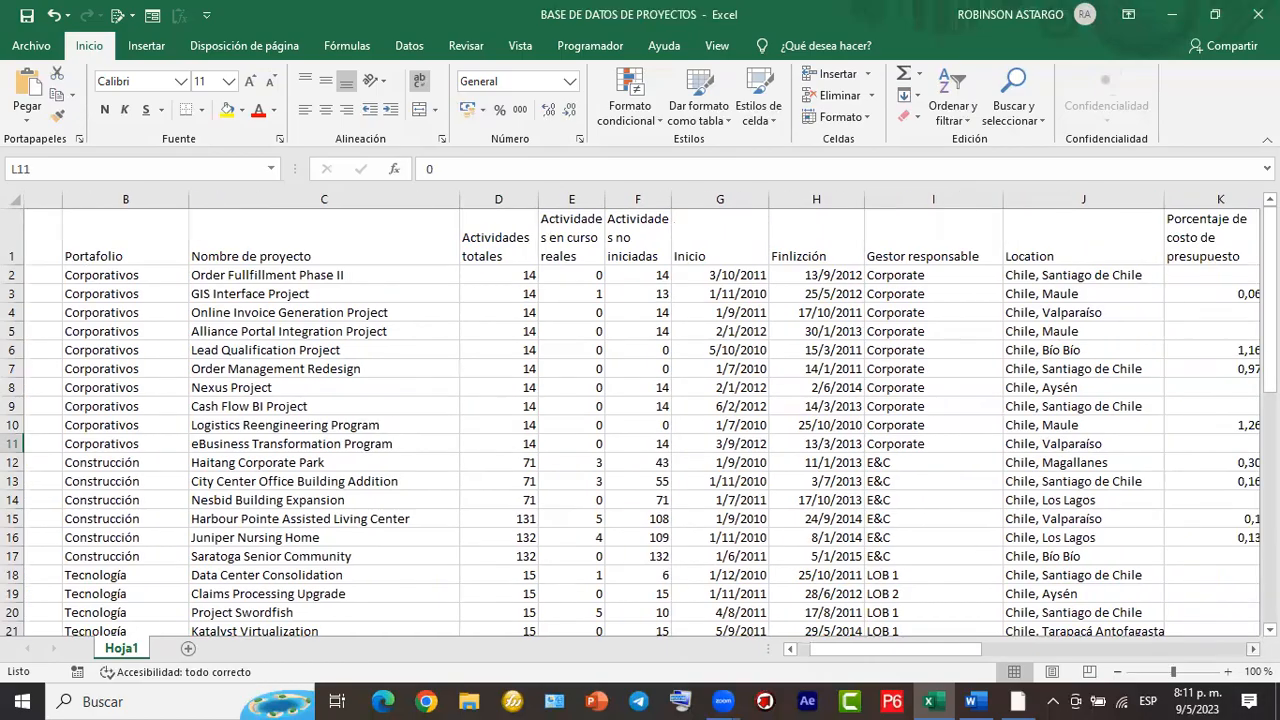
pyautogui.hscroll(1, 640, 420)
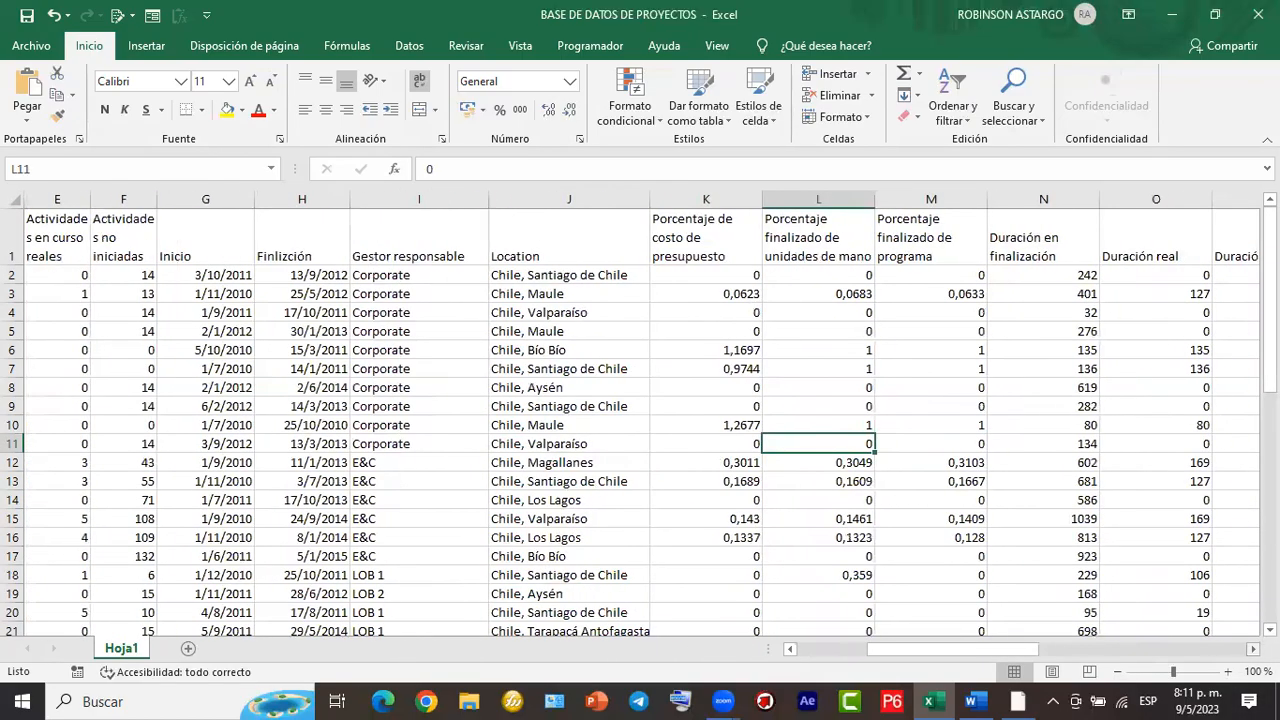
pyautogui.moveTo(1098, 197); pyautogui.dragTo(1067, 197)
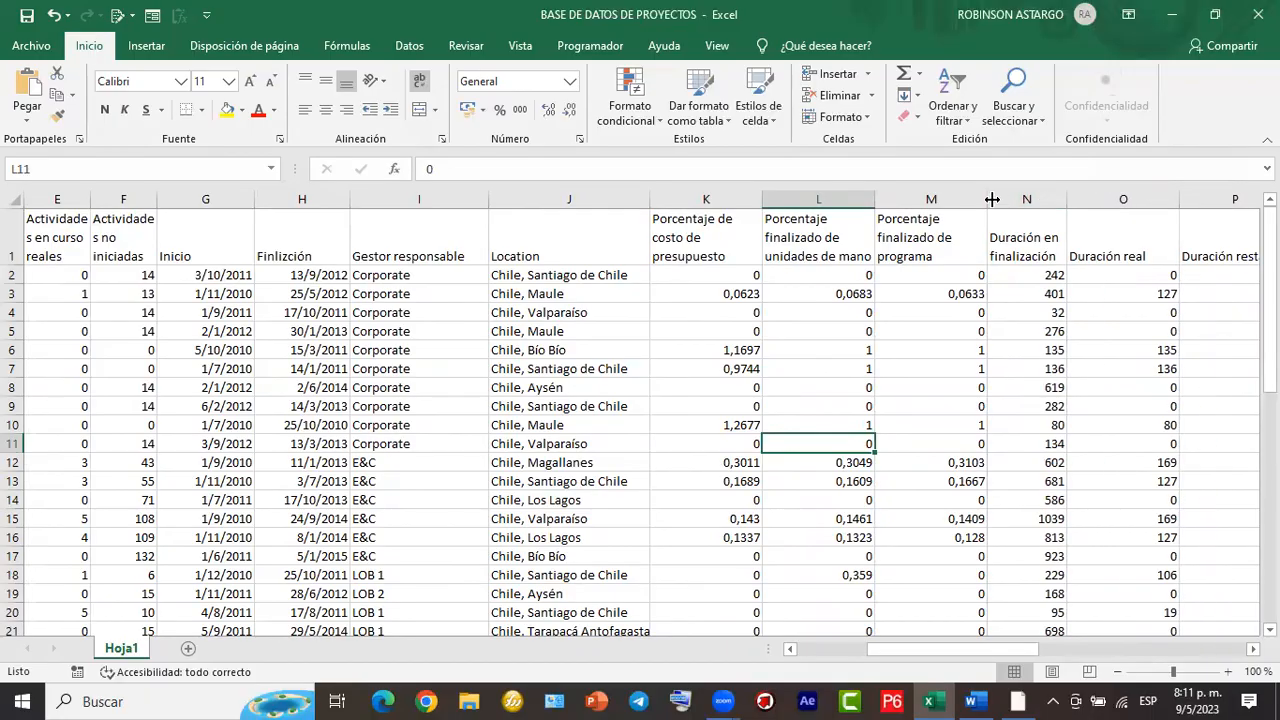
pyautogui.moveTo(990, 198); pyautogui.dragTo(960, 199)
pyautogui.moveTo(1150, 192); pyautogui.dragTo(1122, 198)
pyautogui.moveTo(760, 192); pyautogui.dragTo(748, 194)
# Examine the extent of the project table down to its last record and across all its columns.
pyautogui.scroll(-8, 466, 309)
pyautogui.scroll(-7, 466, 309)
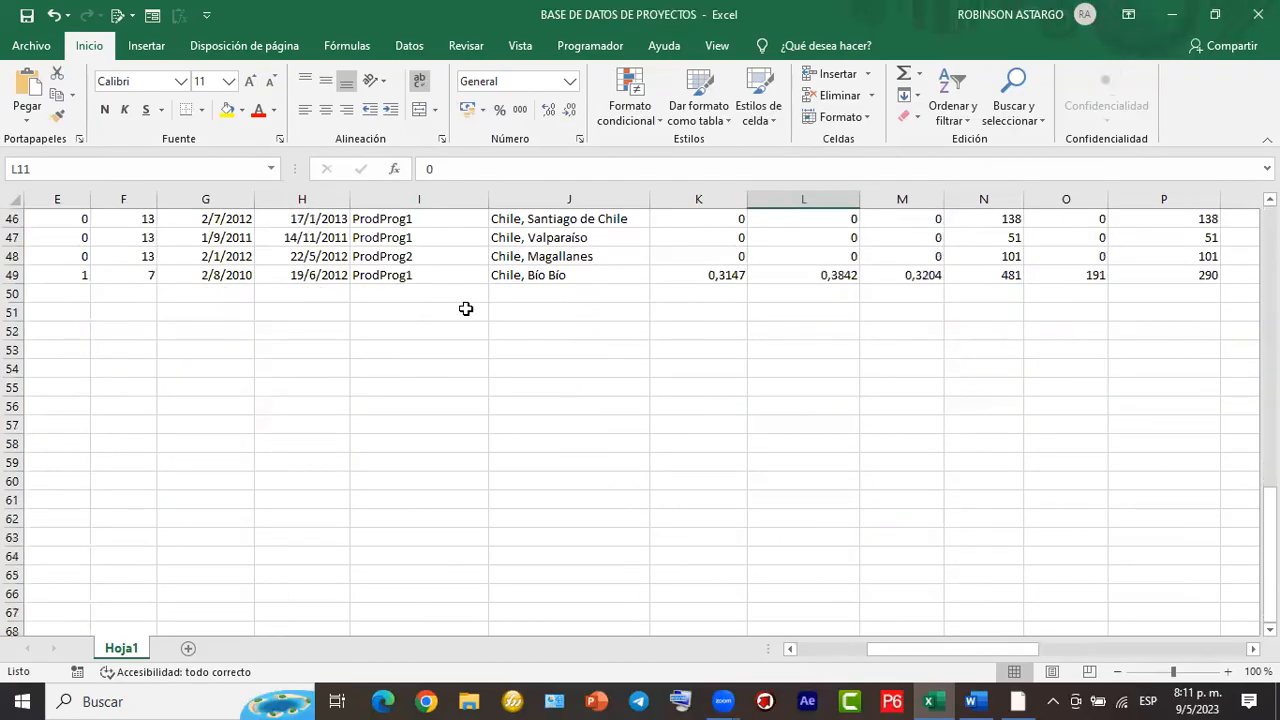
pyautogui.scroll(8, 466, 309)
pyautogui.scroll(7, 466, 309)
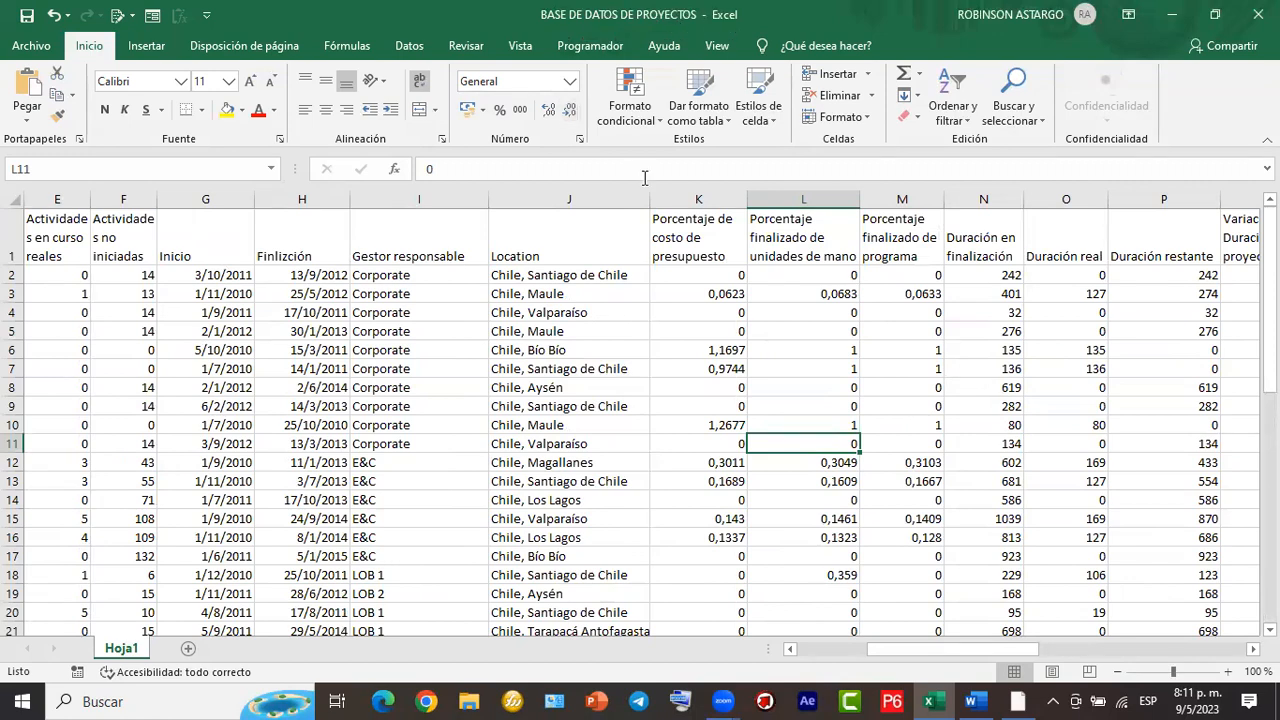
pyautogui.scroll(-2, 439, 286)
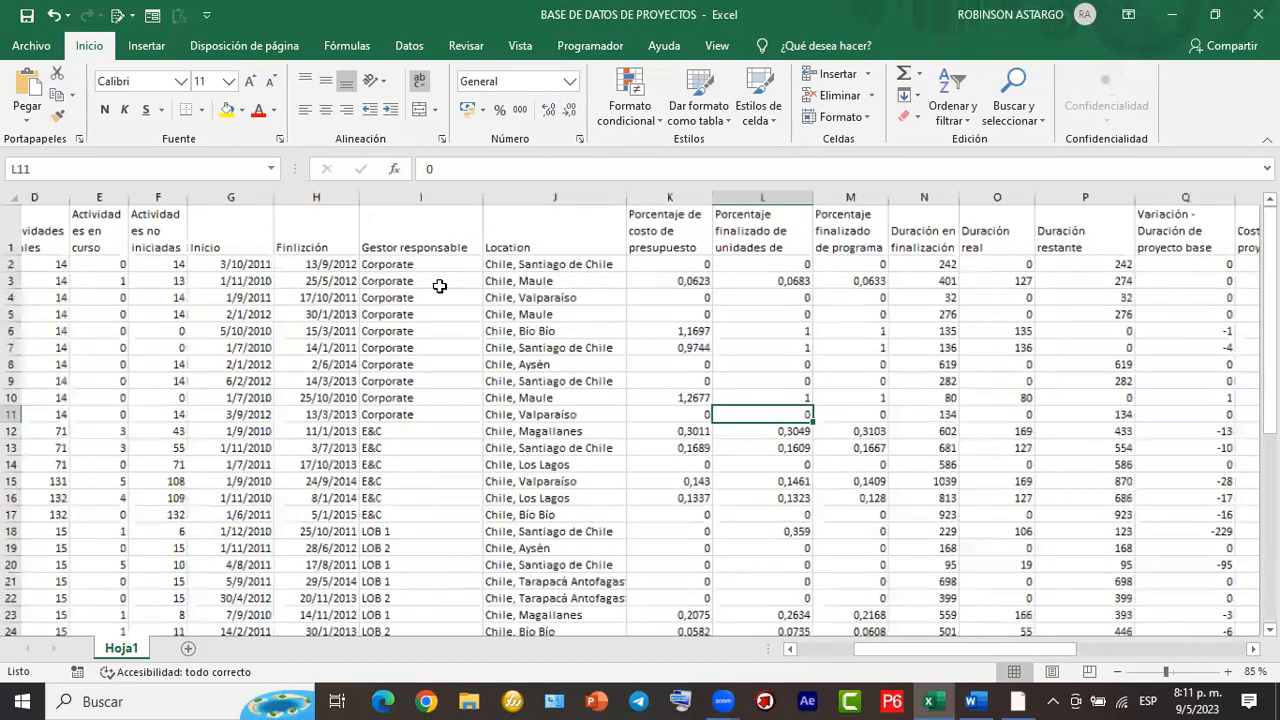
pyautogui.scroll(1, 441, 284)
pyautogui.scroll(-2, 441, 285)
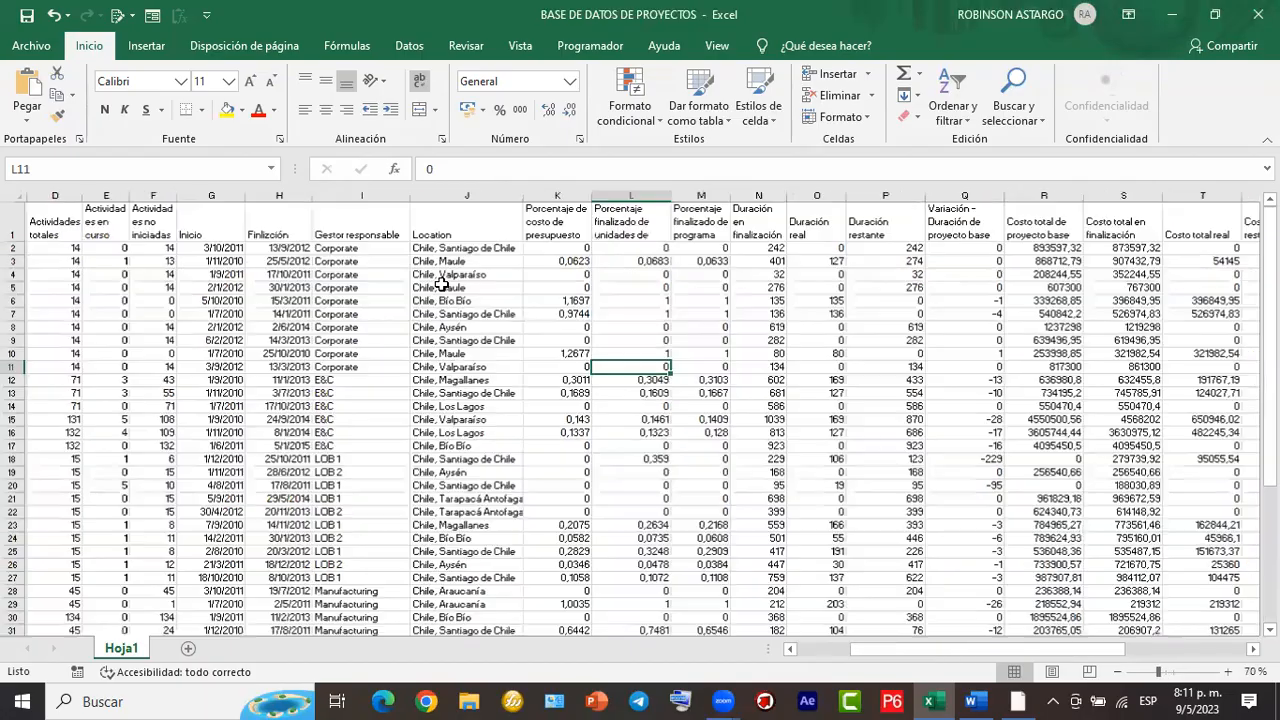
pyautogui.scroll(-1, 442, 286)
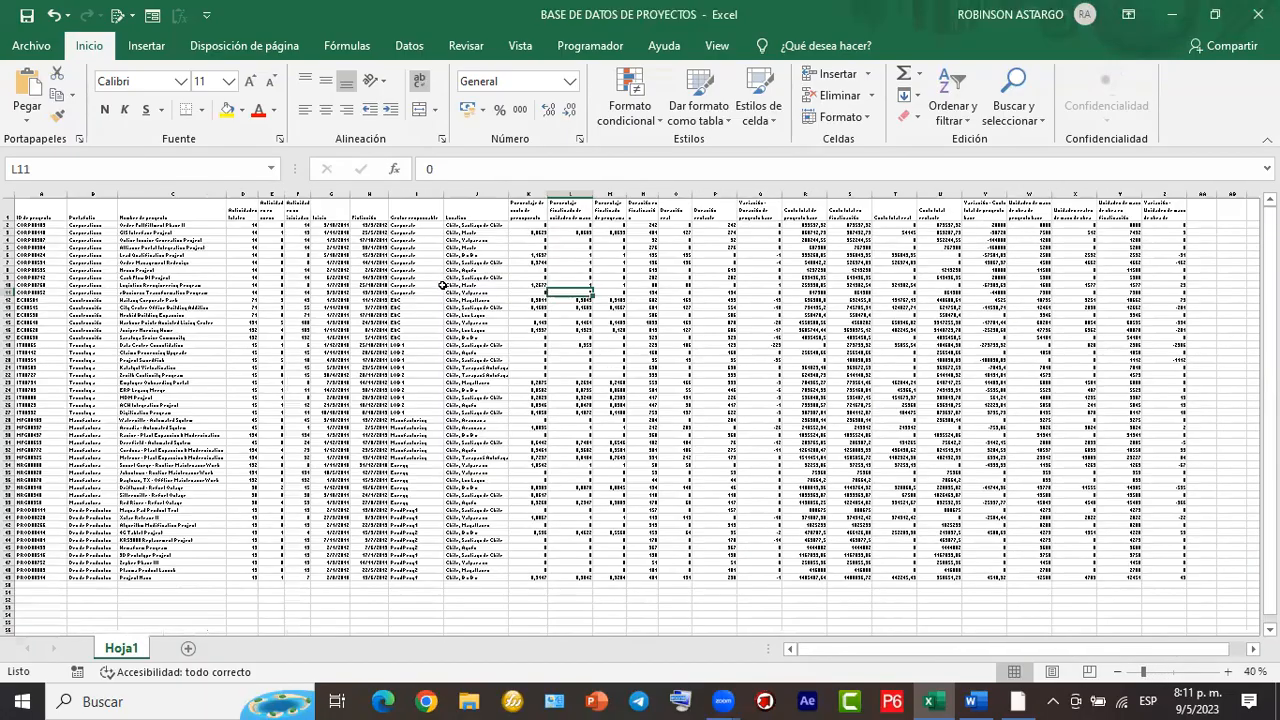
pyautogui.scroll(-1, 442, 286)
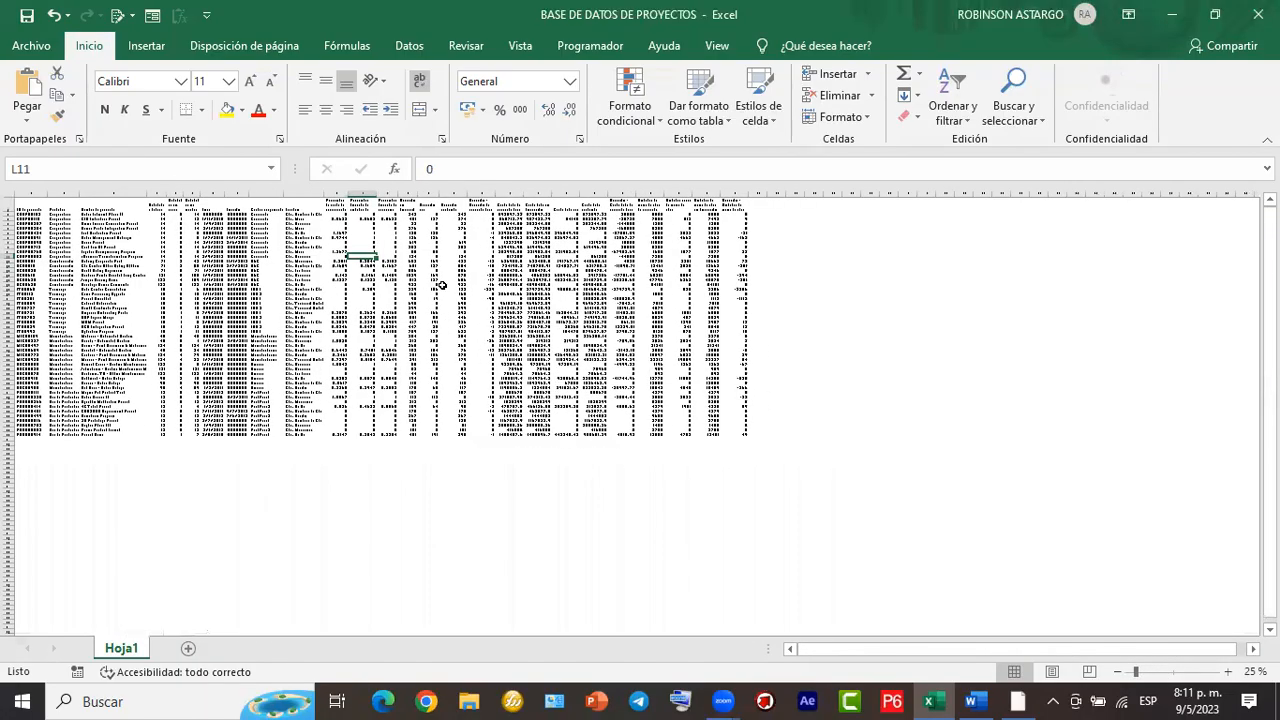
pyautogui.scroll(1, 441, 285)
pyautogui.scroll(1, 441, 285)
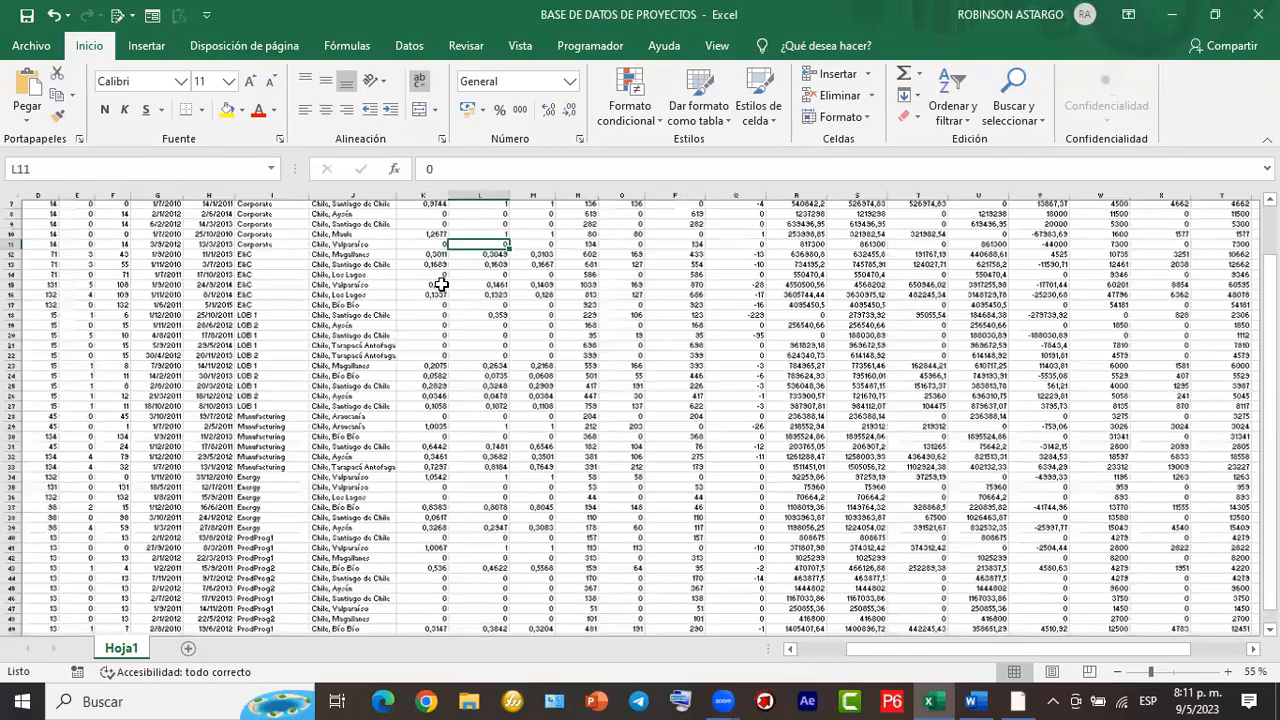
pyautogui.scroll(2, 441, 285)
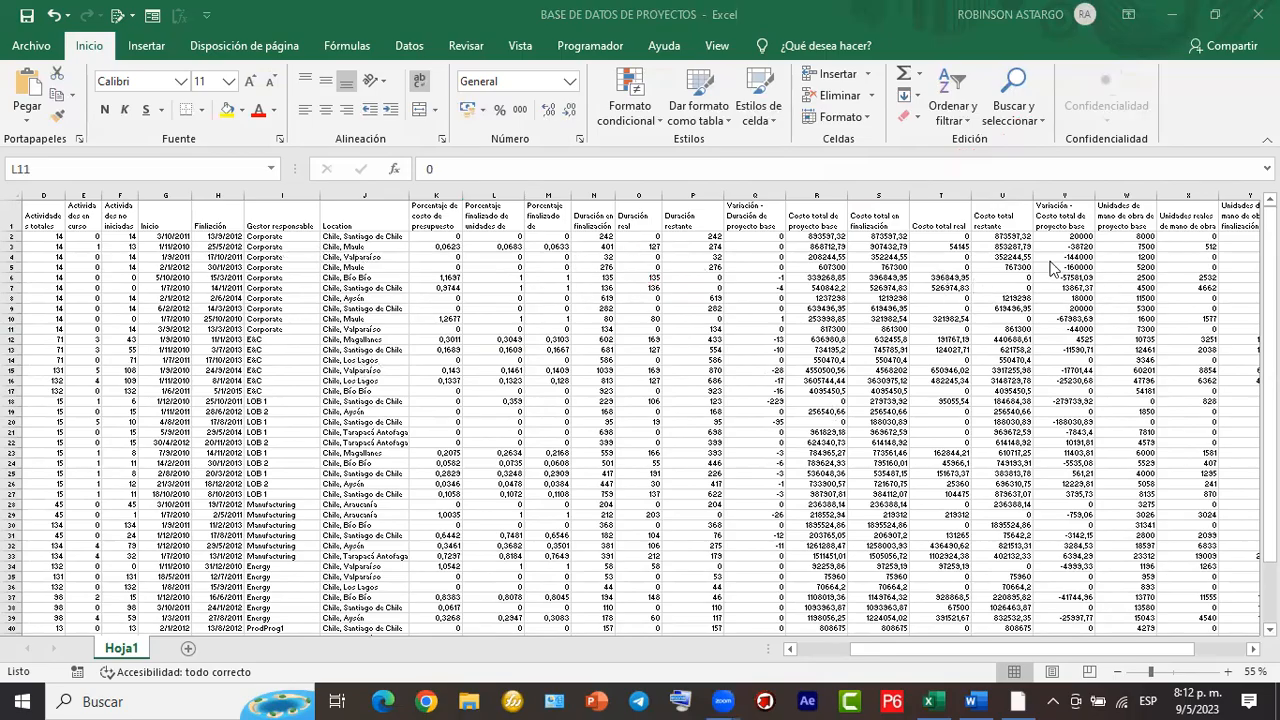
pyautogui.scroll(-5, 503, 290)
pyautogui.scroll(5, 560, 305)
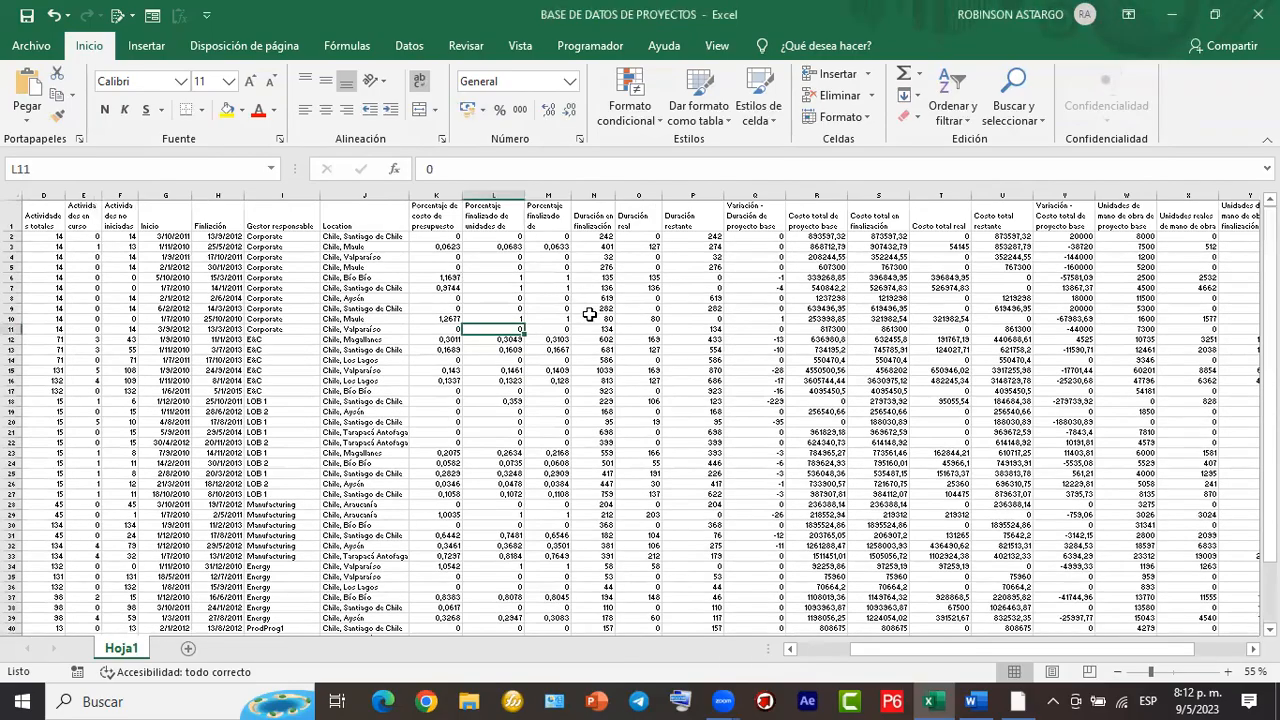
# Convert the project data range A1:Z49 into a table, keeping its first row as headers.
pyautogui.click(400, 329)
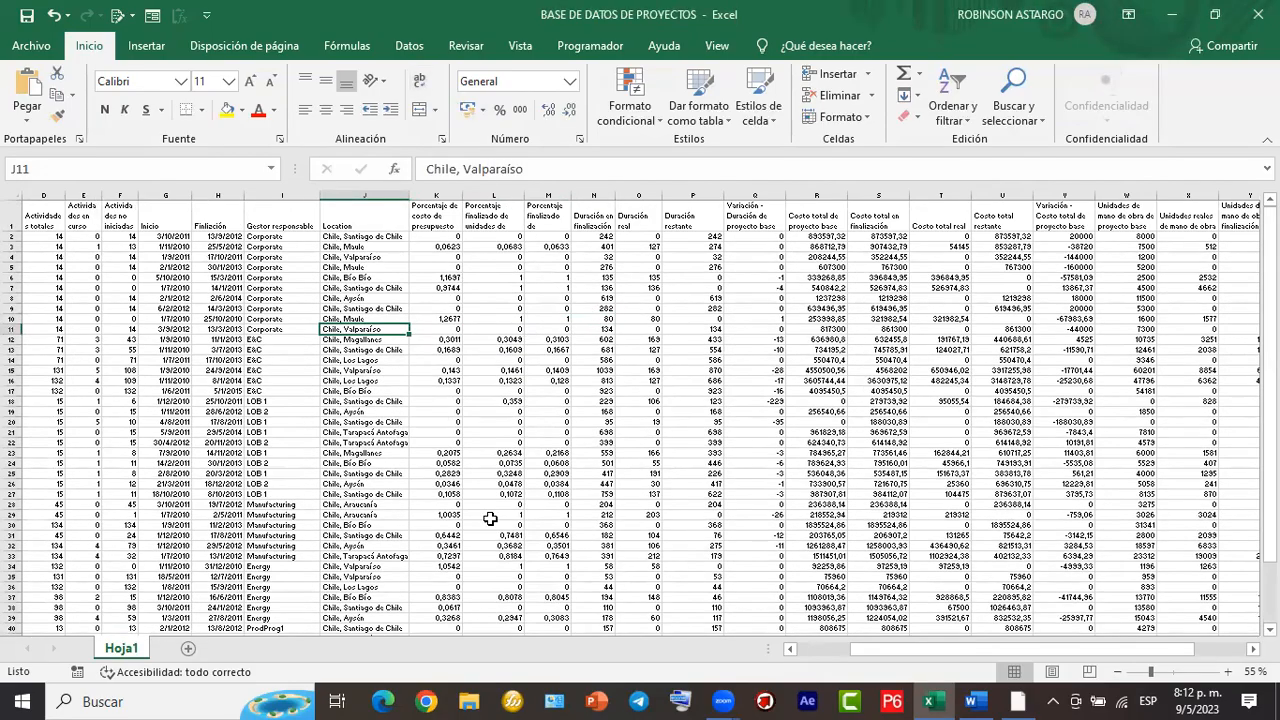
pyautogui.click(562, 340)
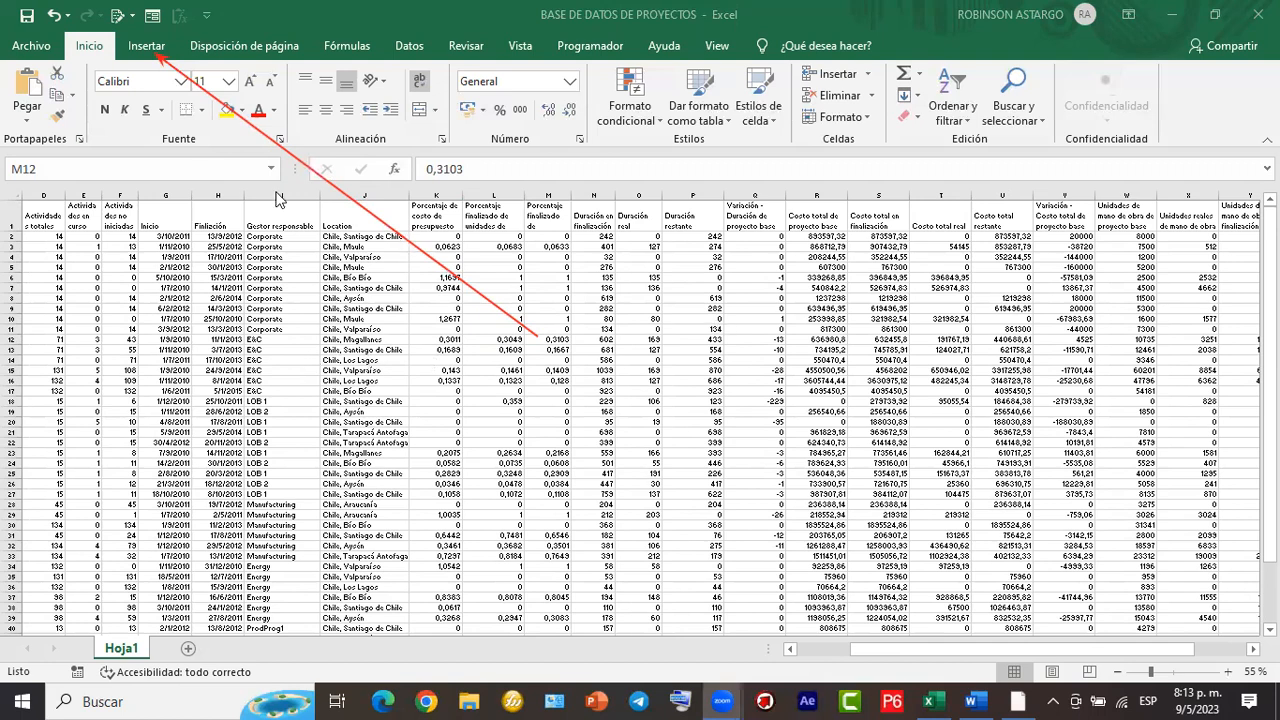
pyautogui.click(514, 338)
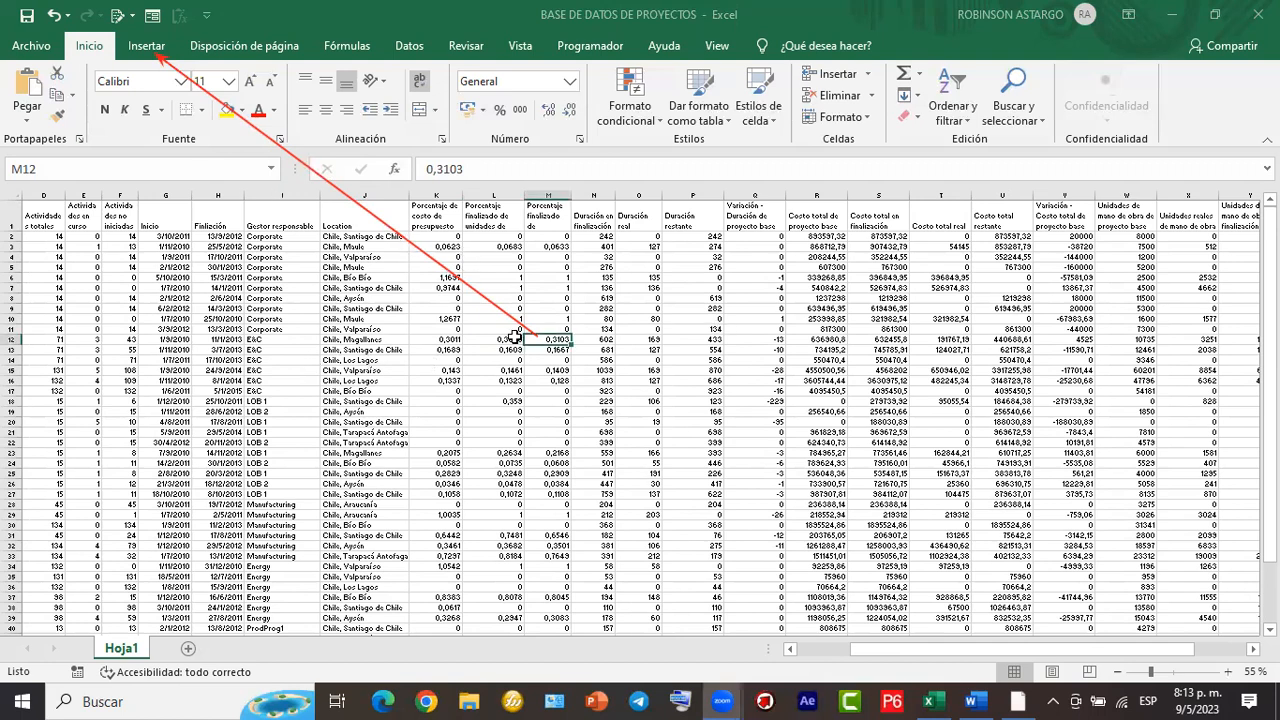
pyautogui.click(148, 48)
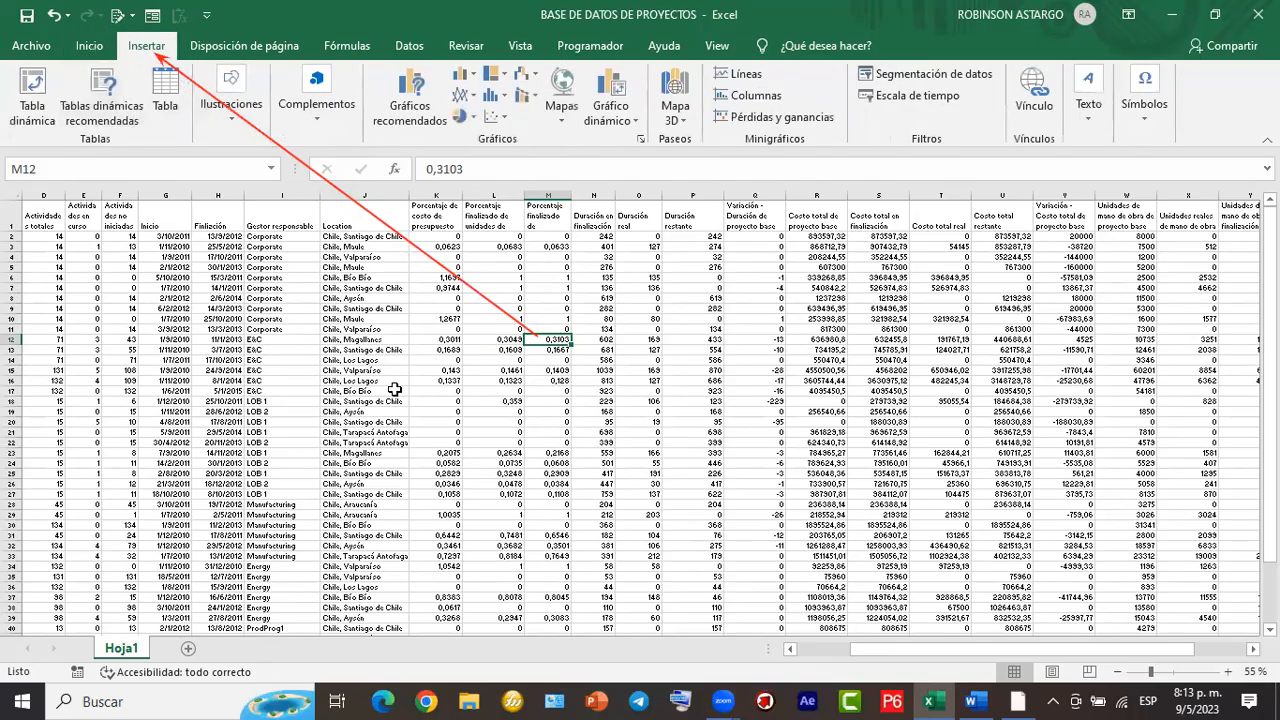
pyautogui.moveTo(196, 148)
pyautogui.mouseDown()
pyautogui.moveTo(158, 79)
pyautogui.moveTo(20, 38)
pyautogui.mouseUp()
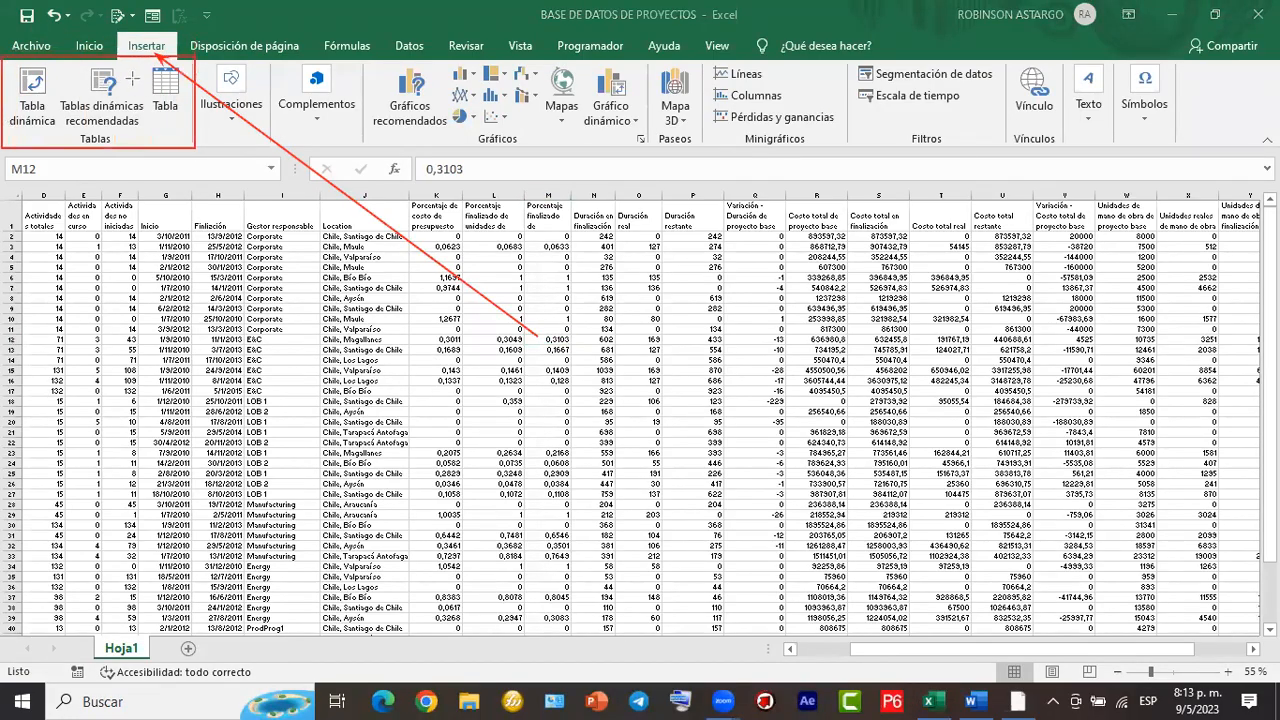
pyautogui.moveTo(129, 57); pyautogui.dragTo(196, 148)
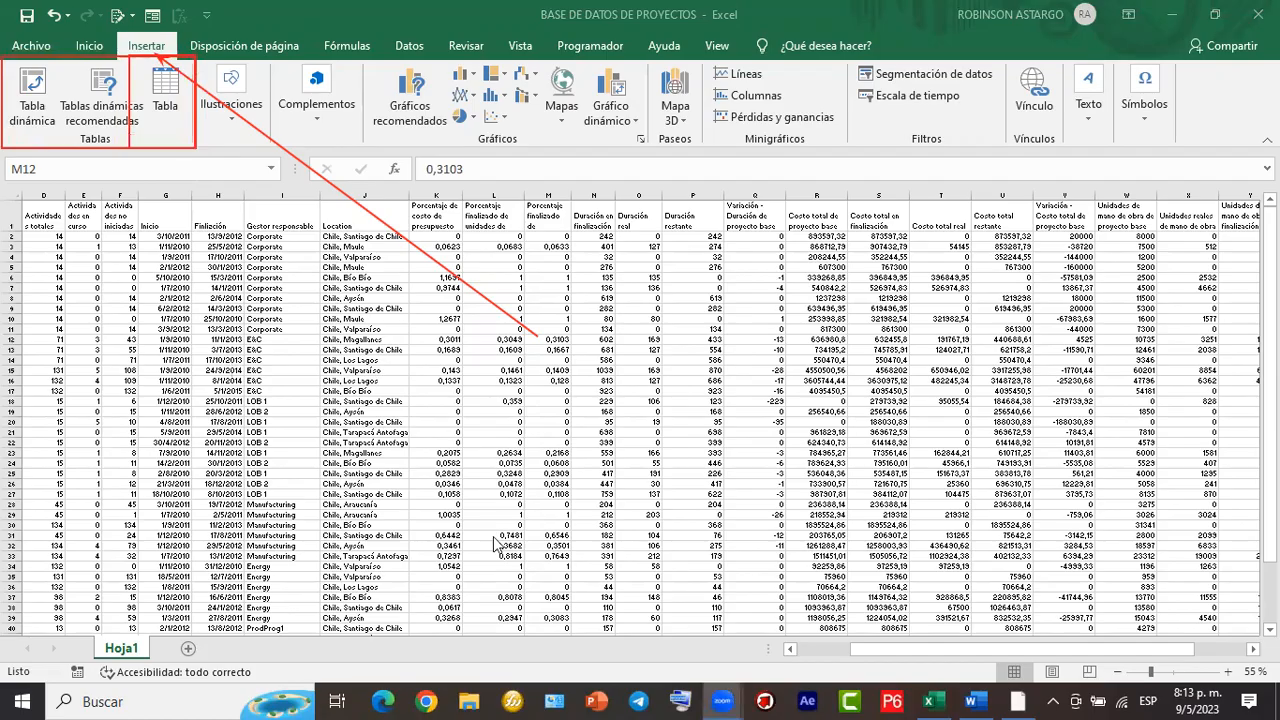
pyautogui.moveTo(174, 322); pyautogui.dragTo(164, 130)
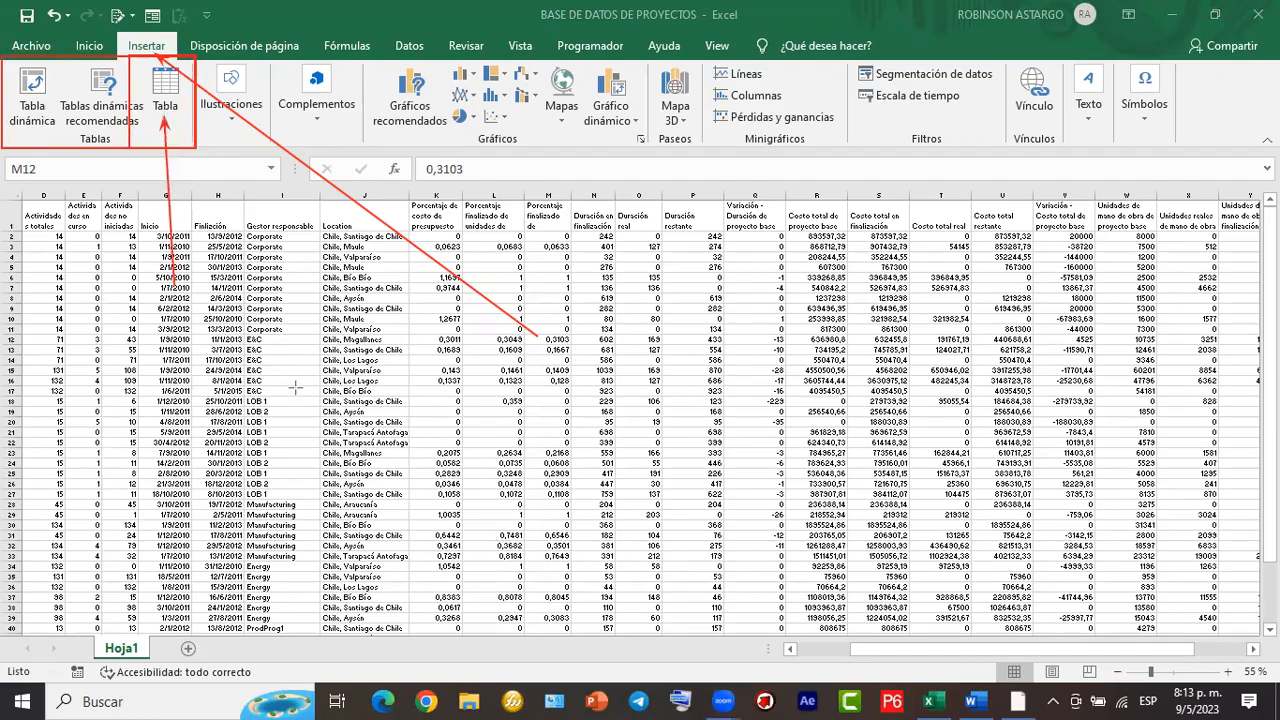
pyautogui.click(166, 112)
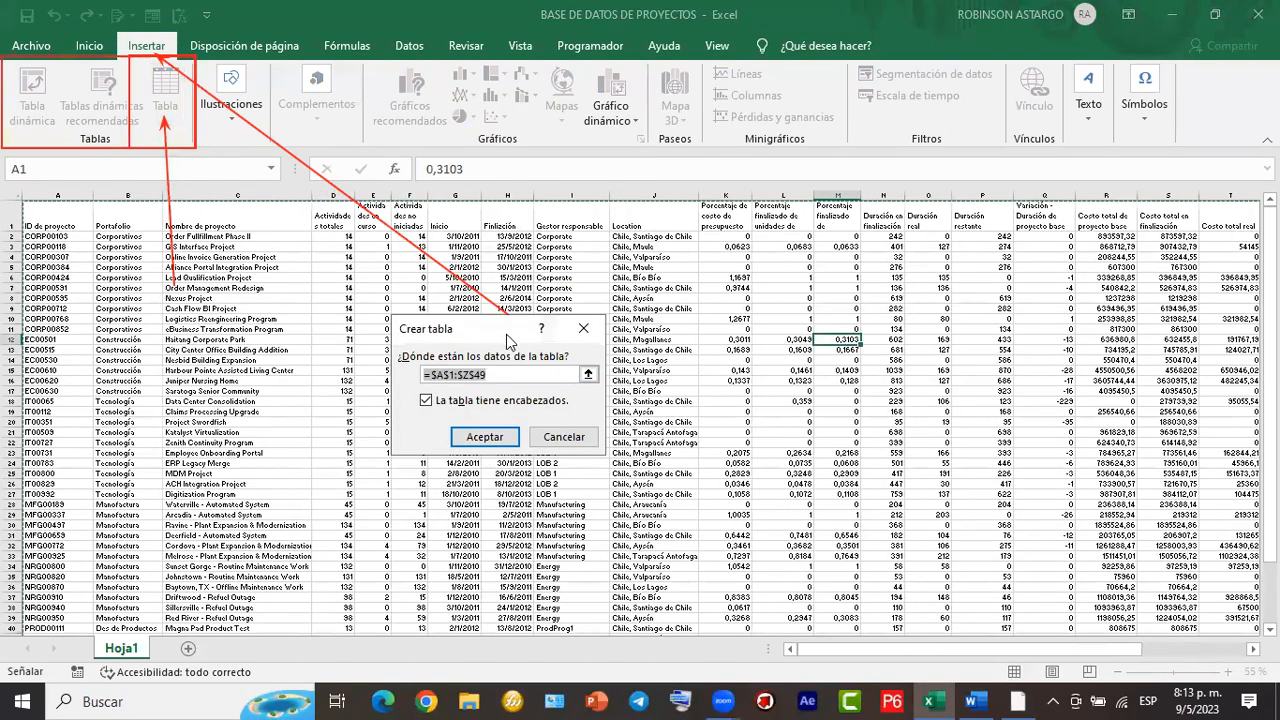
pyautogui.moveTo(518, 333); pyautogui.dragTo(692, 270)
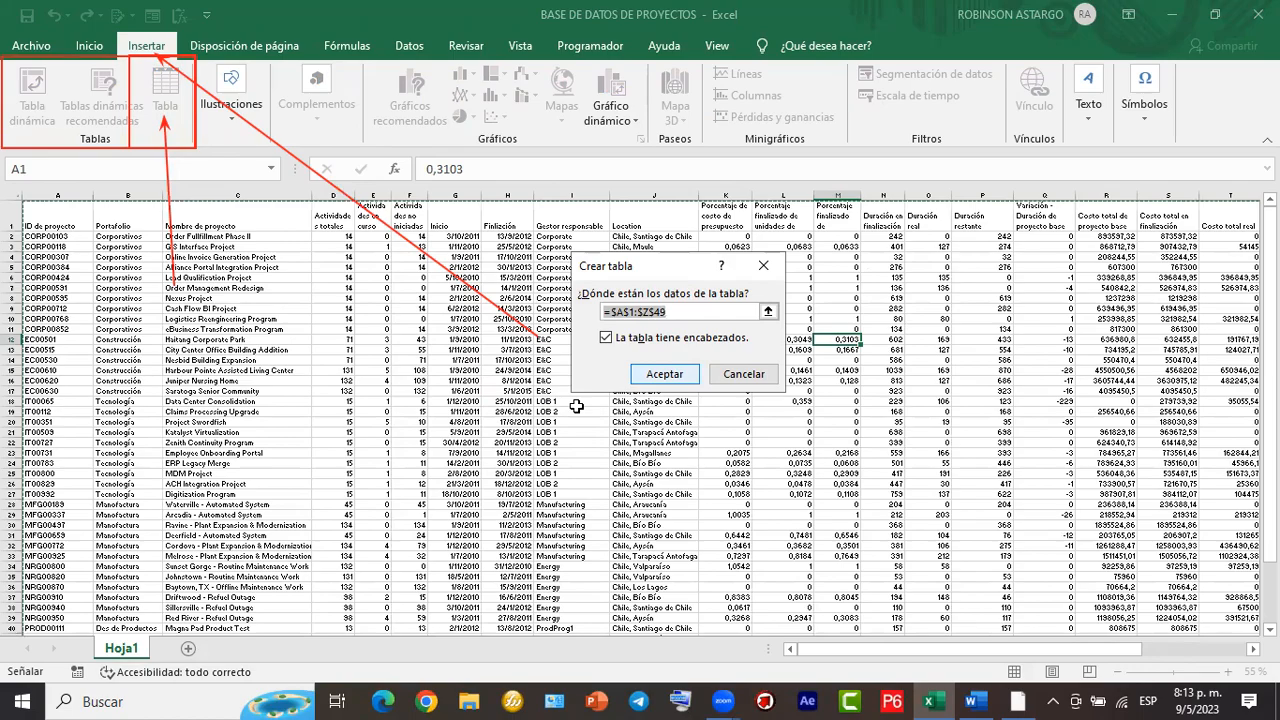
pyautogui.moveTo(602, 328); pyautogui.dragTo(532, 243)
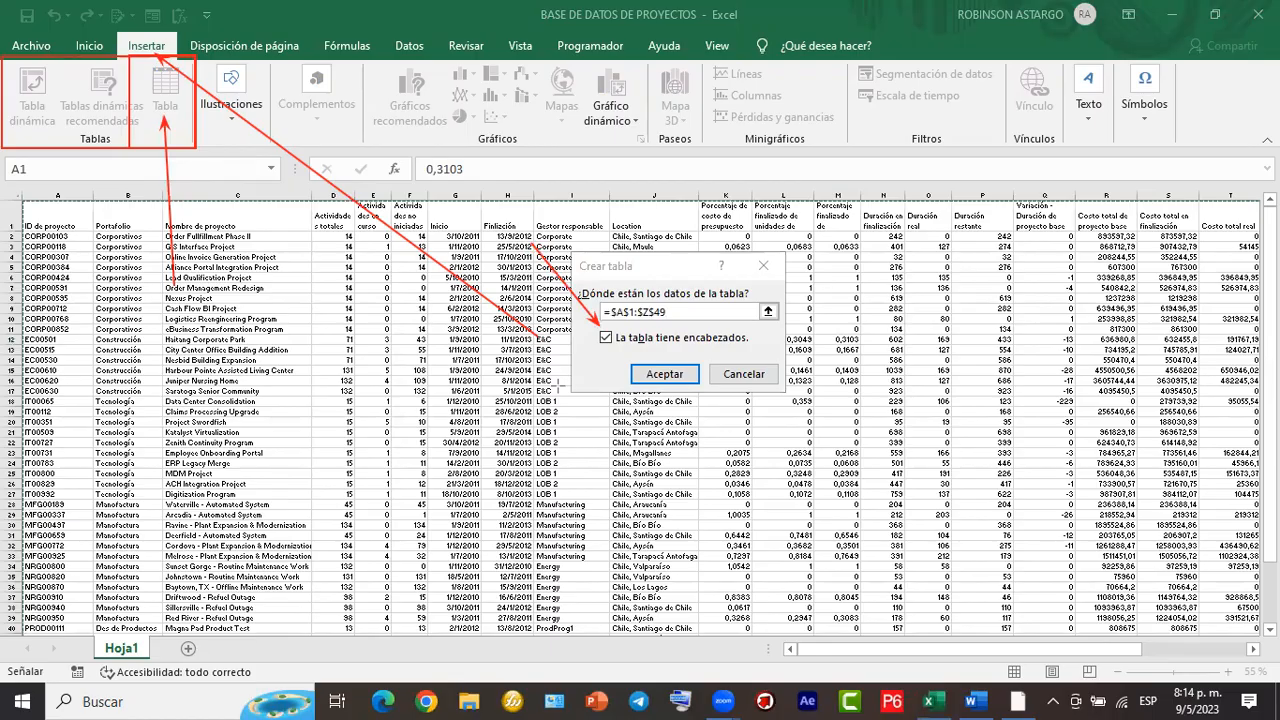
pyautogui.moveTo(590, 327); pyautogui.dragTo(620, 349)
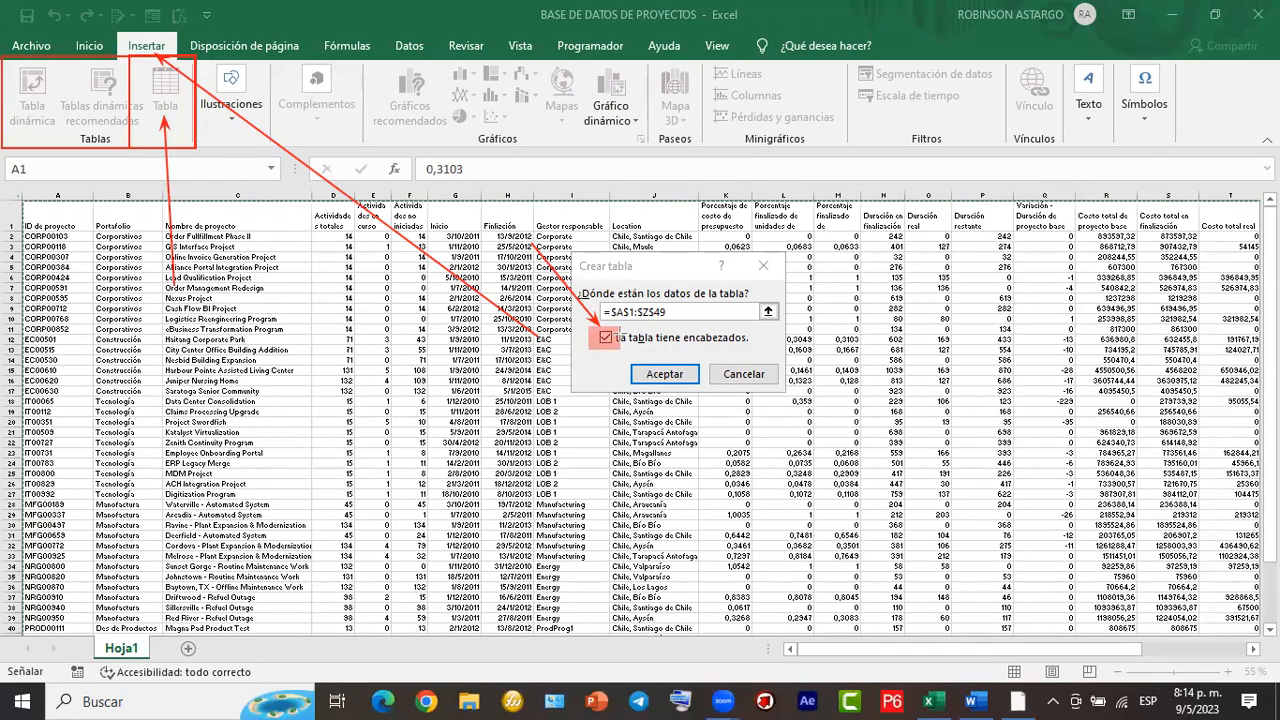
pyautogui.moveTo(608, 198); pyautogui.dragTo(1262, 230)
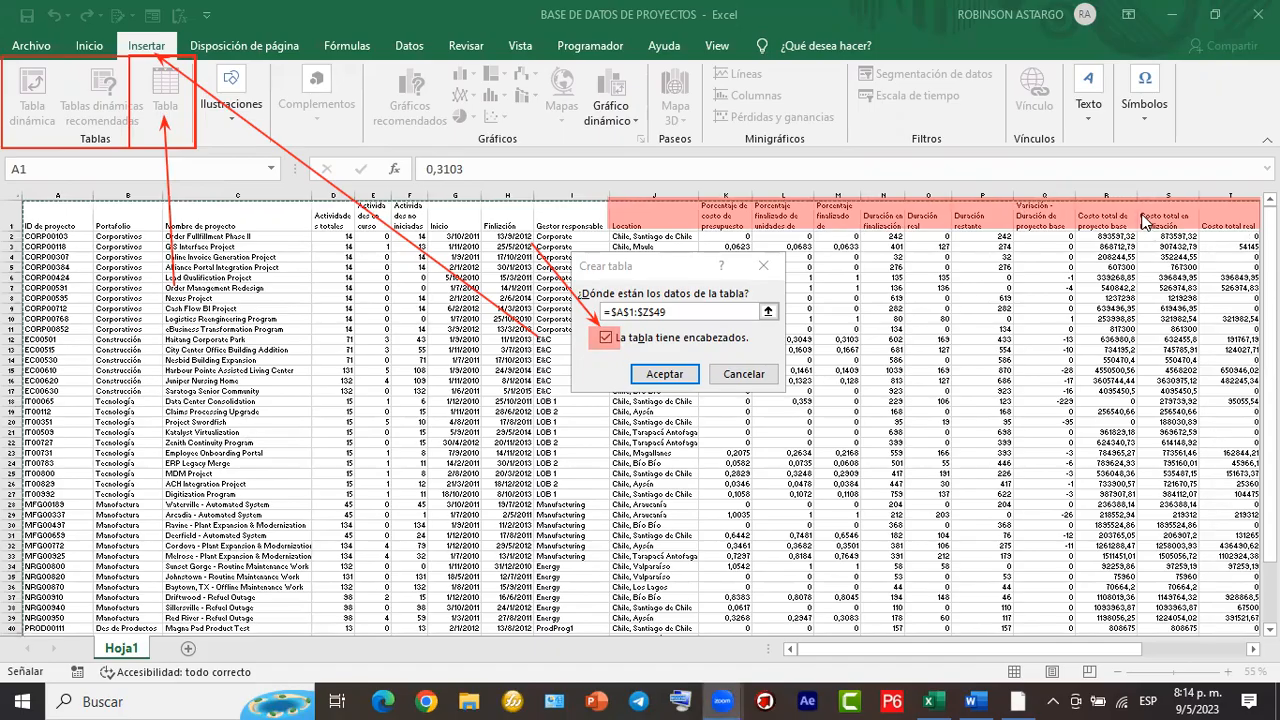
pyautogui.click(660, 376)
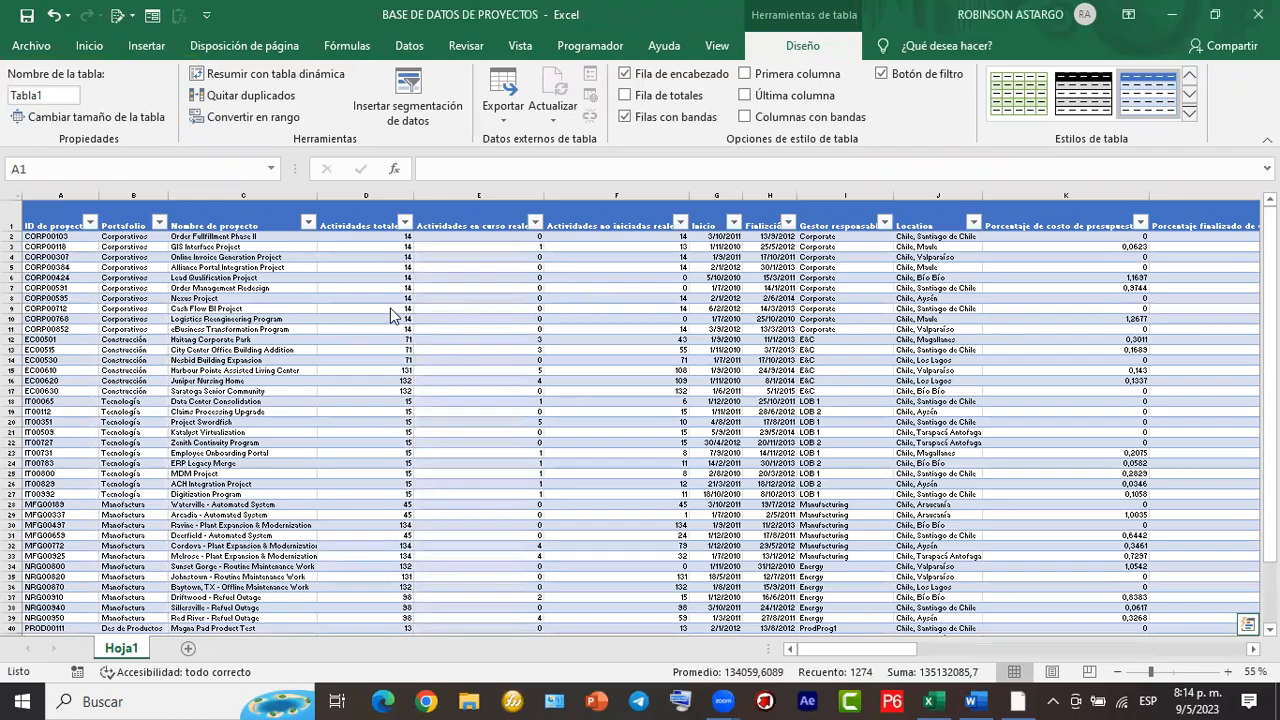
# Rename the new project table as portafolio.
pyautogui.scroll(-5, 392, 316)
pyautogui.scroll(5, 393, 318)
pyautogui.moveTo(793, 48); pyautogui.dragTo(82, 94)
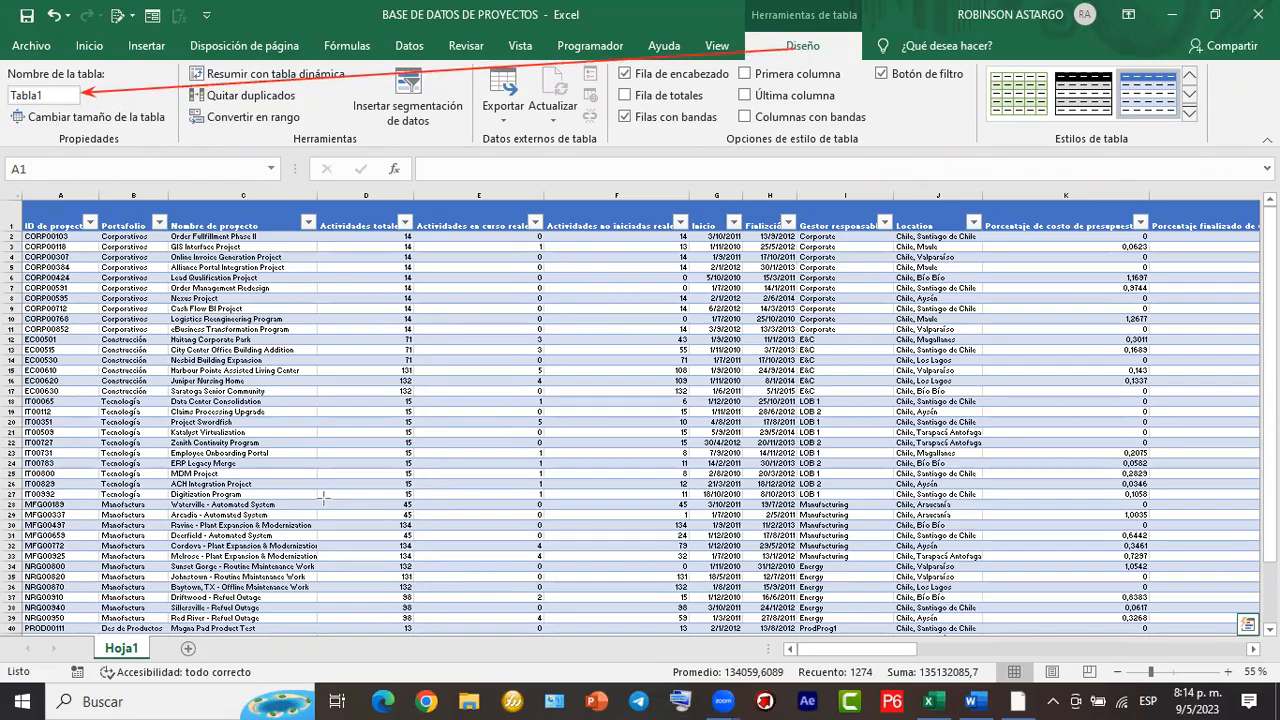
pyautogui.click(58, 96)
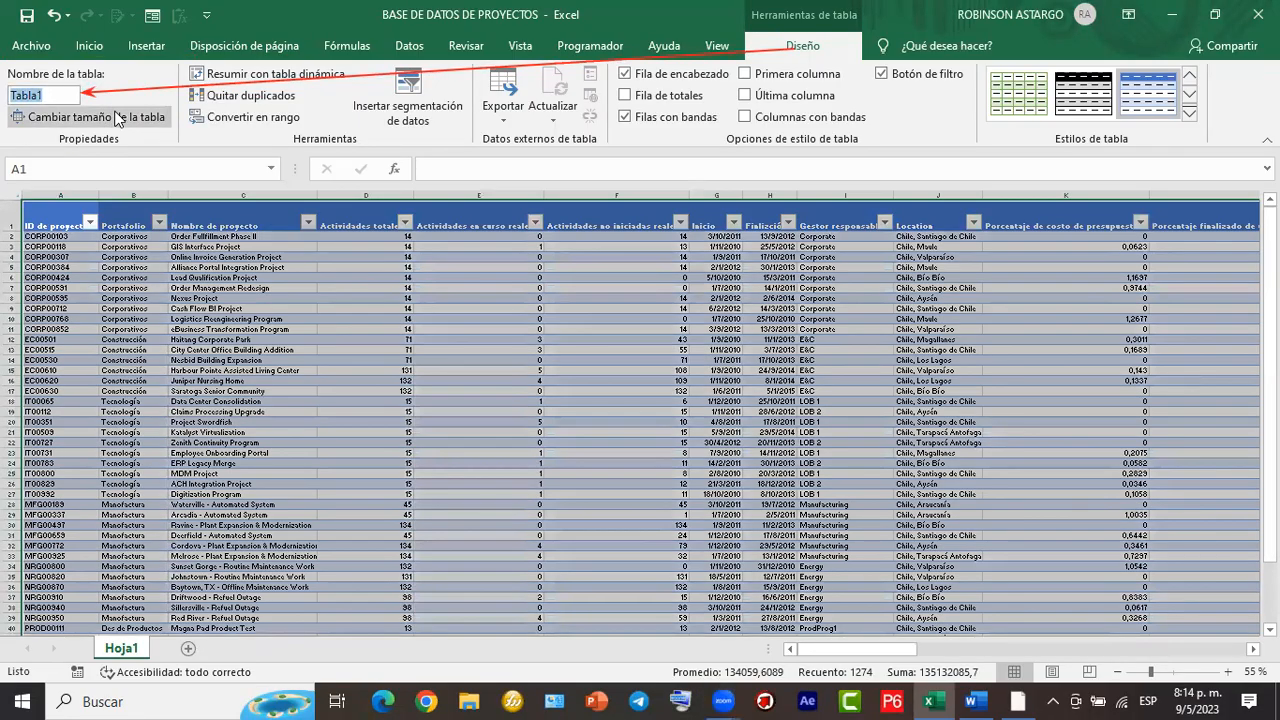
pyautogui.write('portafoloi')
pyautogui.press('BackSpace')
pyautogui.press('BackSpace')
pyautogui.press('BackSpace')
pyautogui.write('lio')
pyautogui.press('Return')
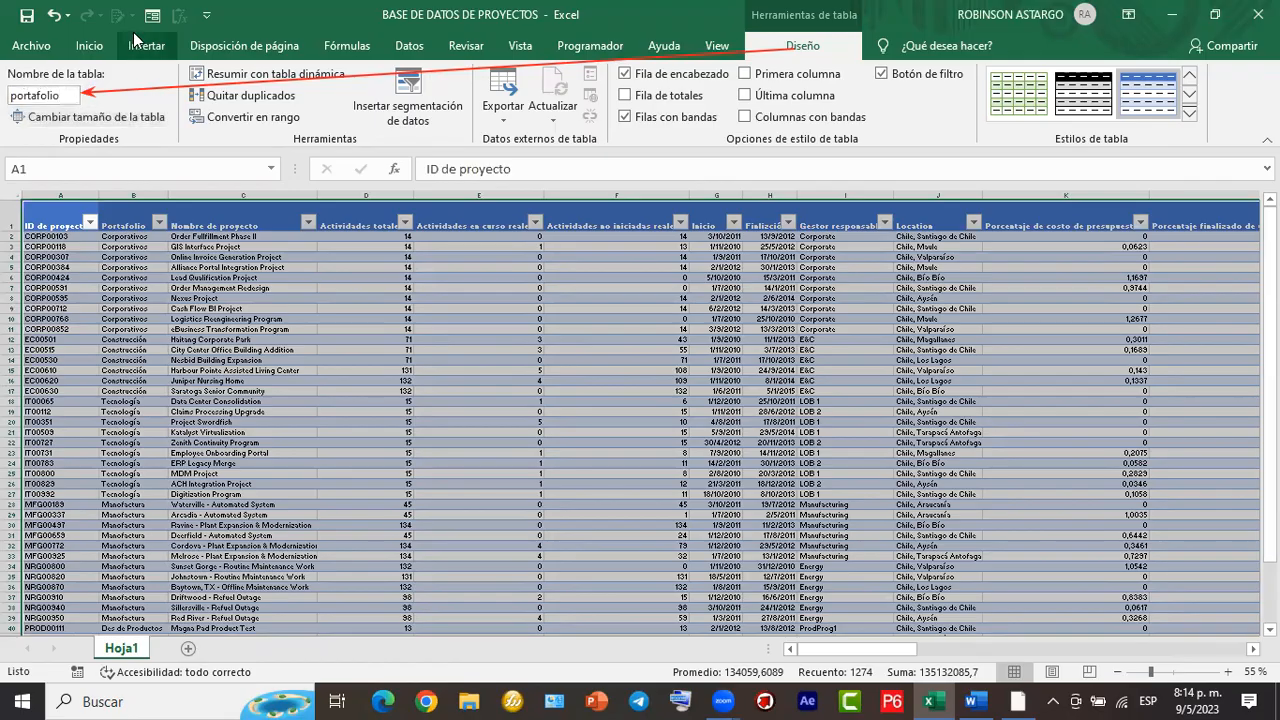
pyautogui.click(351, 276)
# Save the workbook in the Escritorio folder as BASE DE DATOS DE PROYECTOS, replacing the existing file, and close it.
pyautogui.click(38, 47)
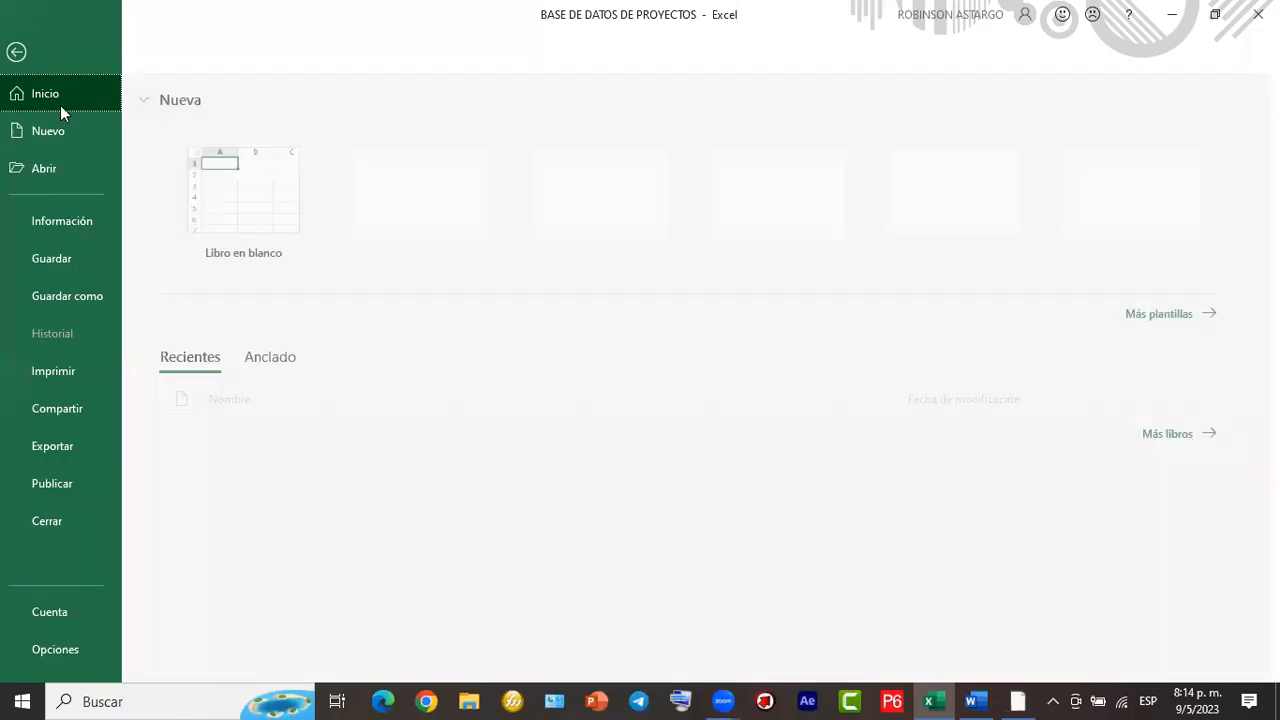
pyautogui.click(75, 296)
pyautogui.click(265, 275)
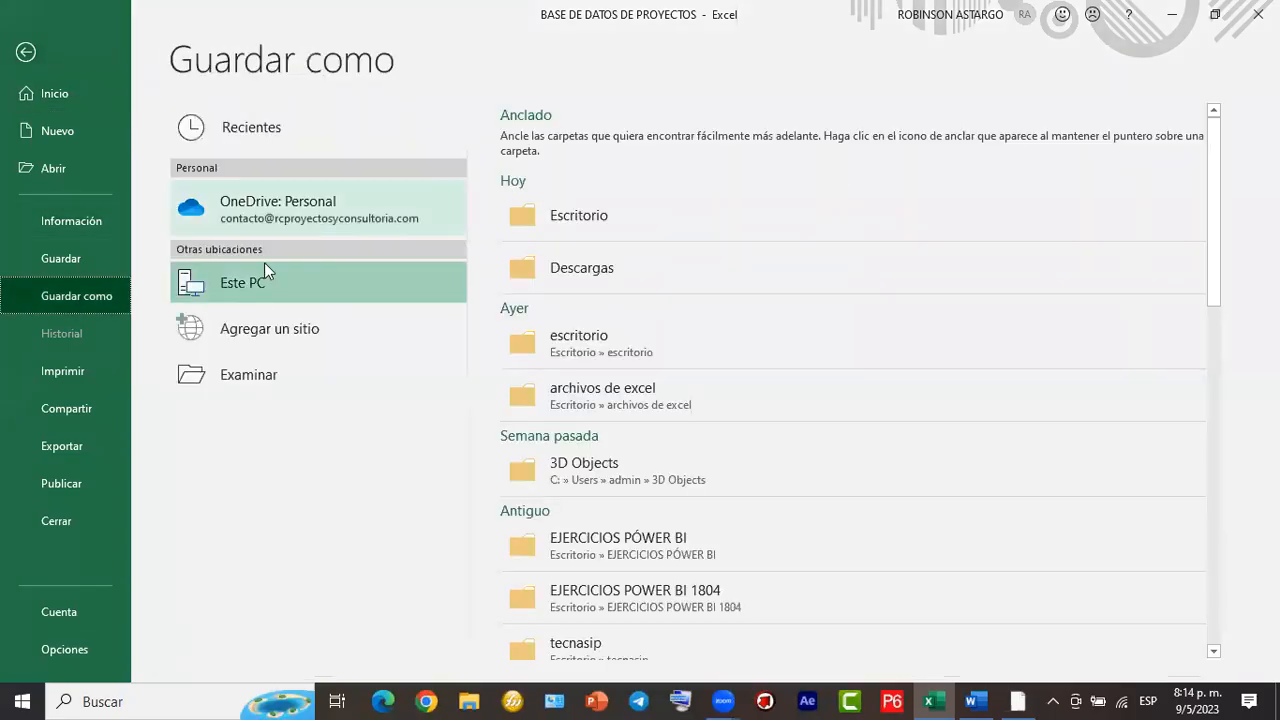
pyautogui.click(572, 213)
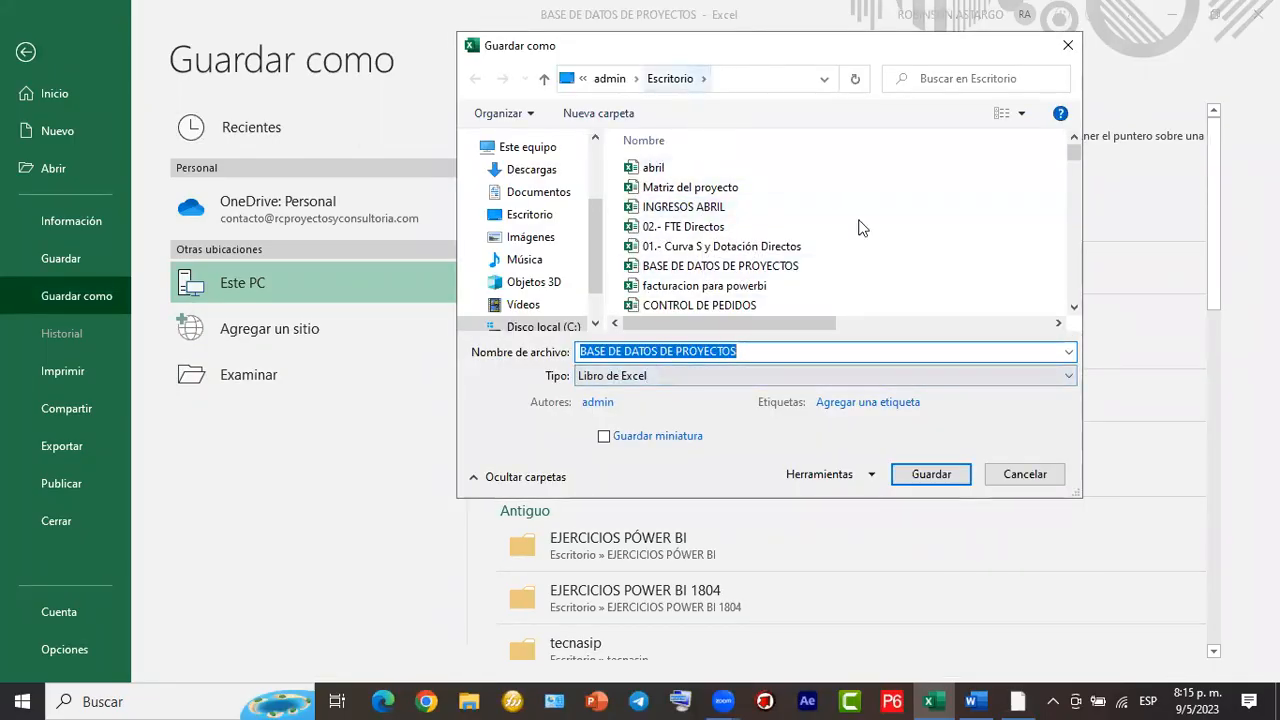
pyautogui.click(933, 477)
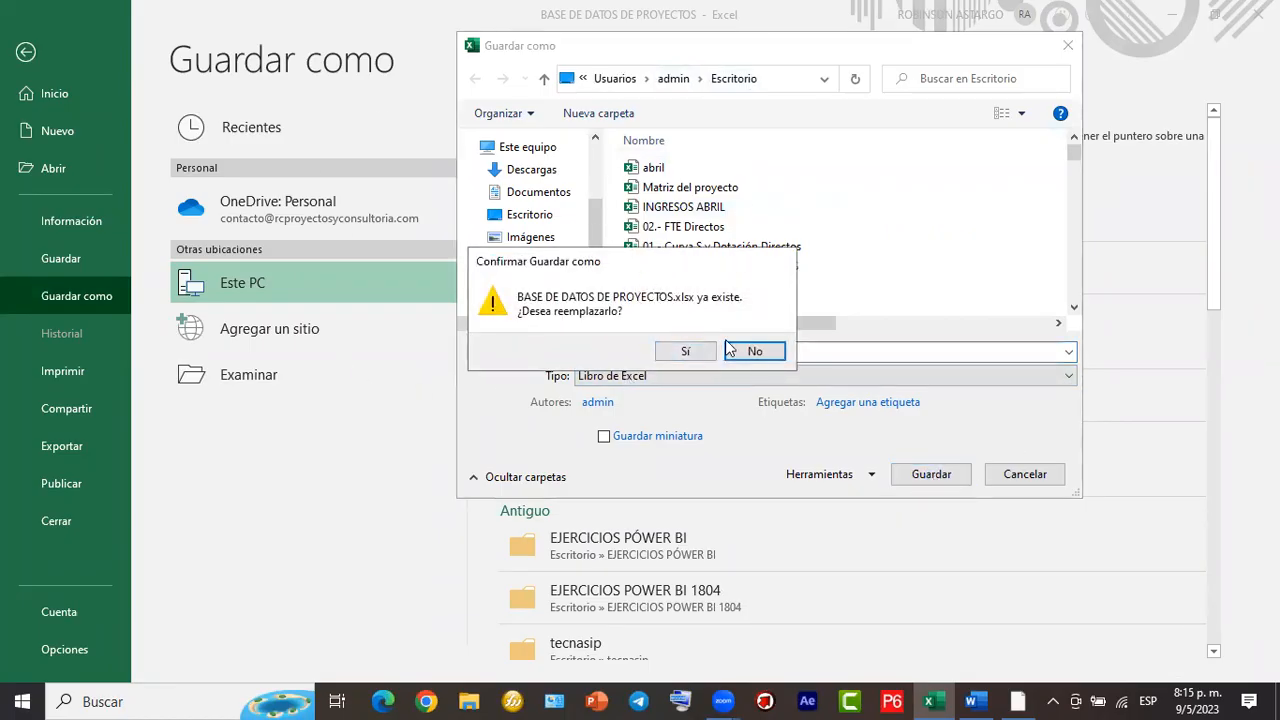
pyautogui.click(678, 352)
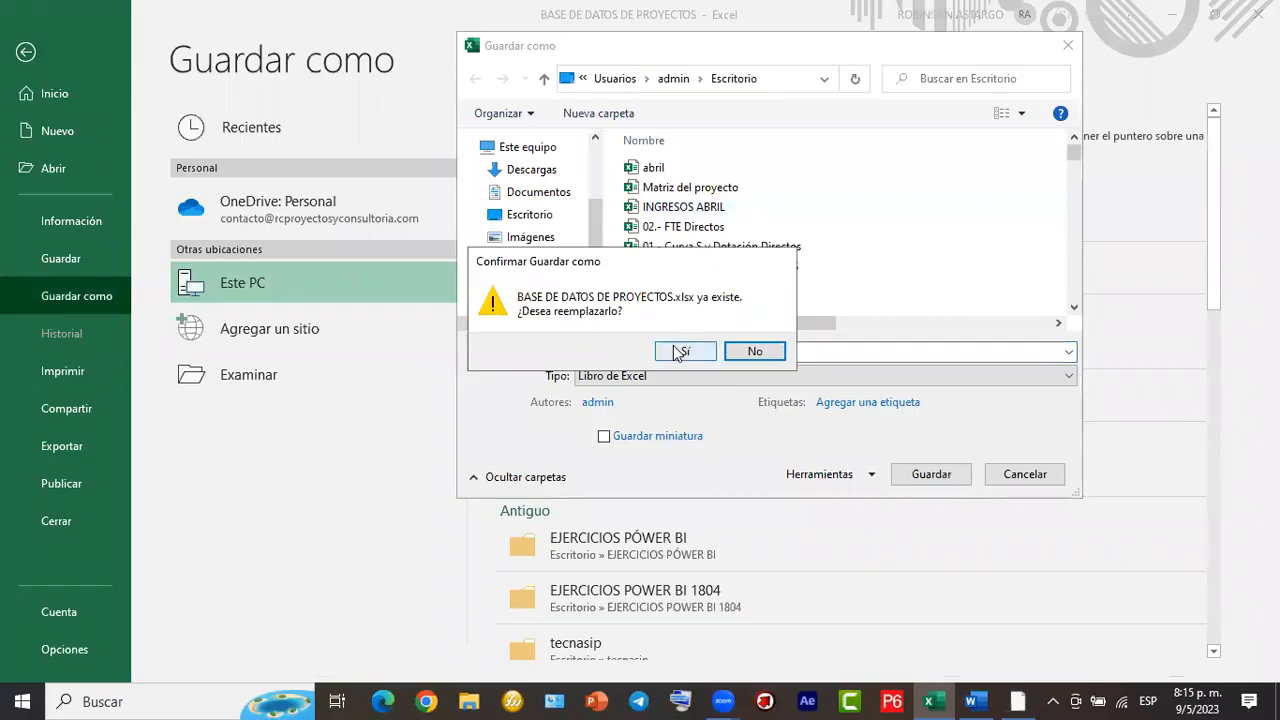
pyautogui.click(678, 352)
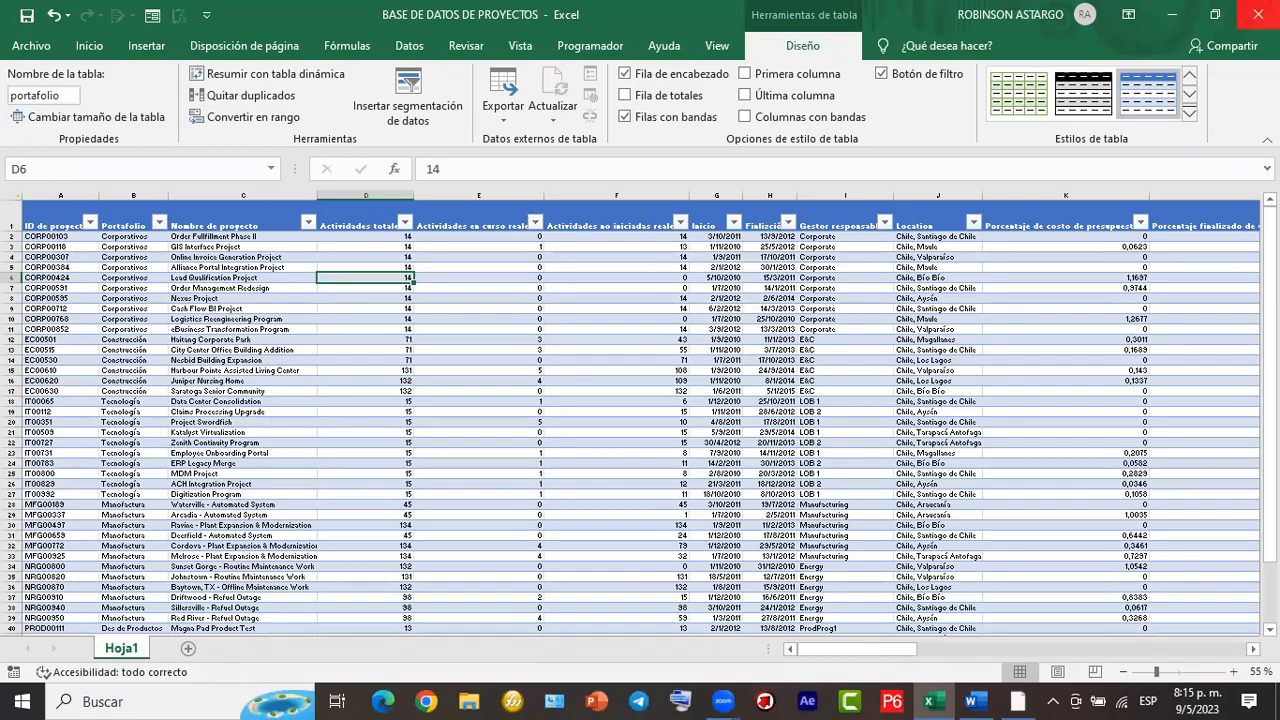
pyautogui.click(1257, 14)
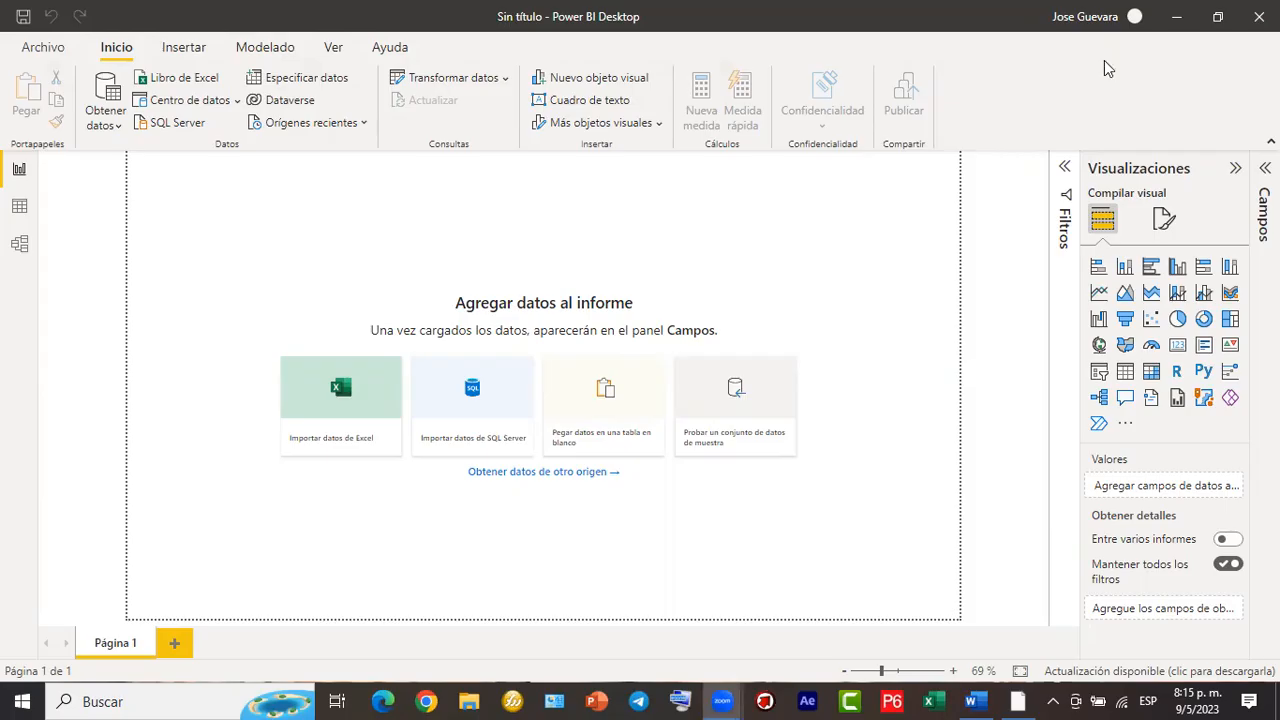
pyautogui.moveTo(268, 200); pyautogui.dragTo(340, 385)
pyautogui.press('Escape')
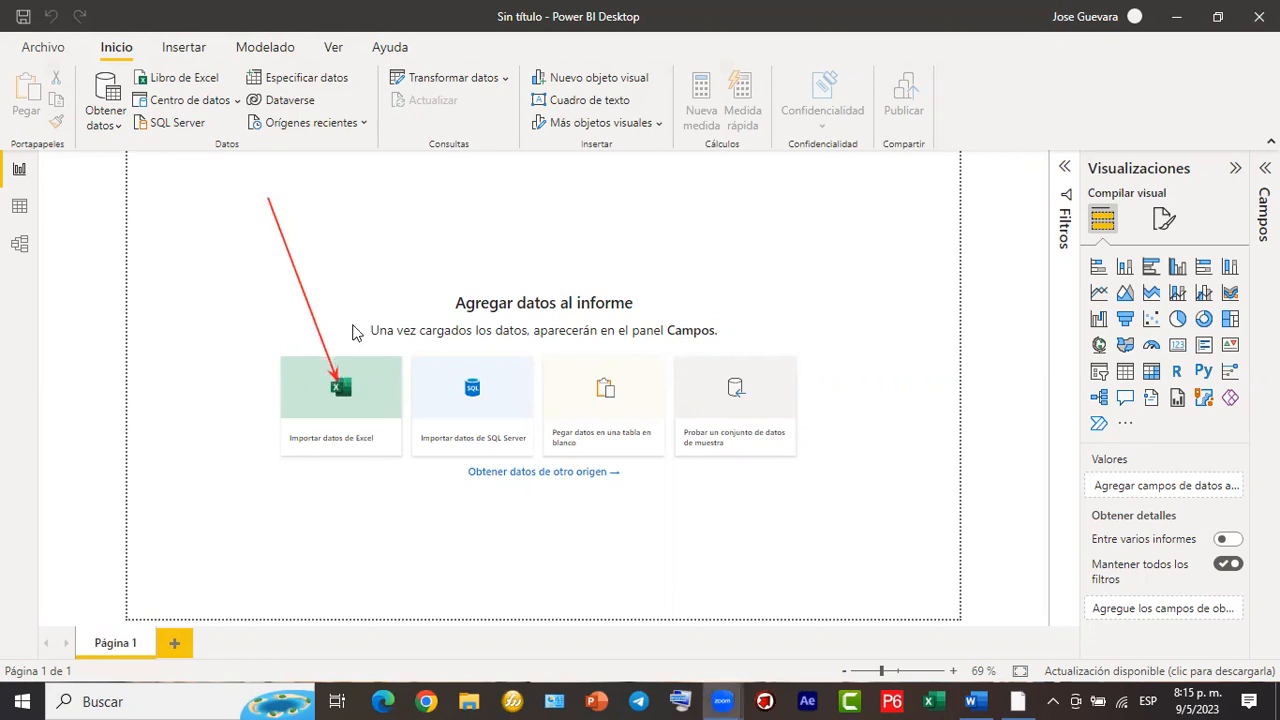
pyautogui.click(354, 413)
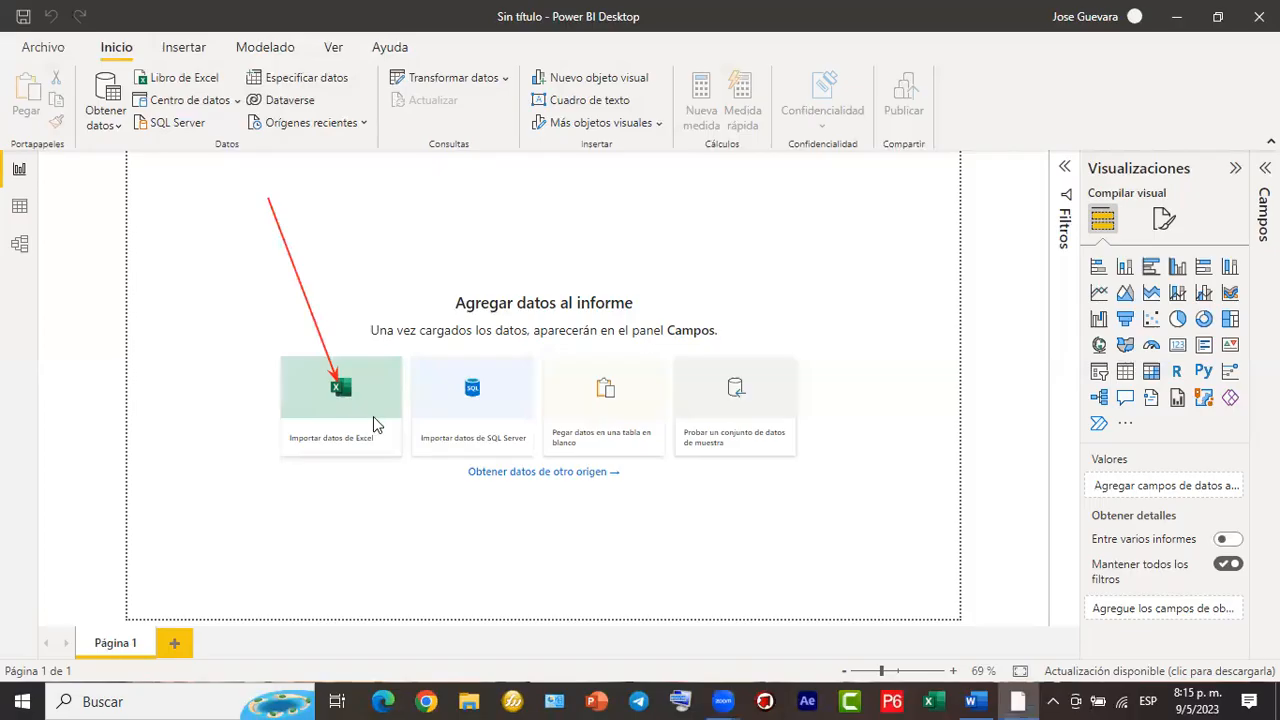
pyautogui.click(373, 416)
pyautogui.click(1055, 468)
pyautogui.moveTo(75, 67)
pyautogui.mouseDown()
pyautogui.moveTo(324, 149)
pyautogui.moveTo(378, 153)
pyautogui.mouseUp()
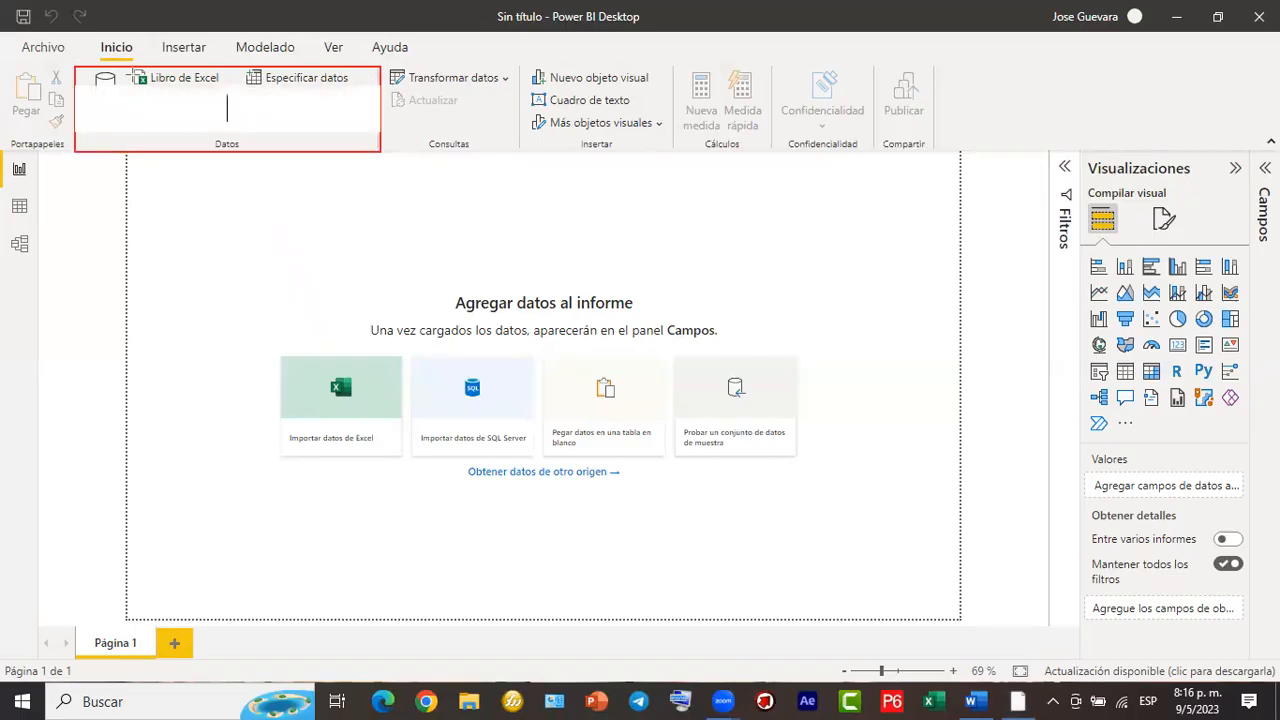
pyautogui.moveTo(222, 95); pyautogui.dragTo(136, 68)
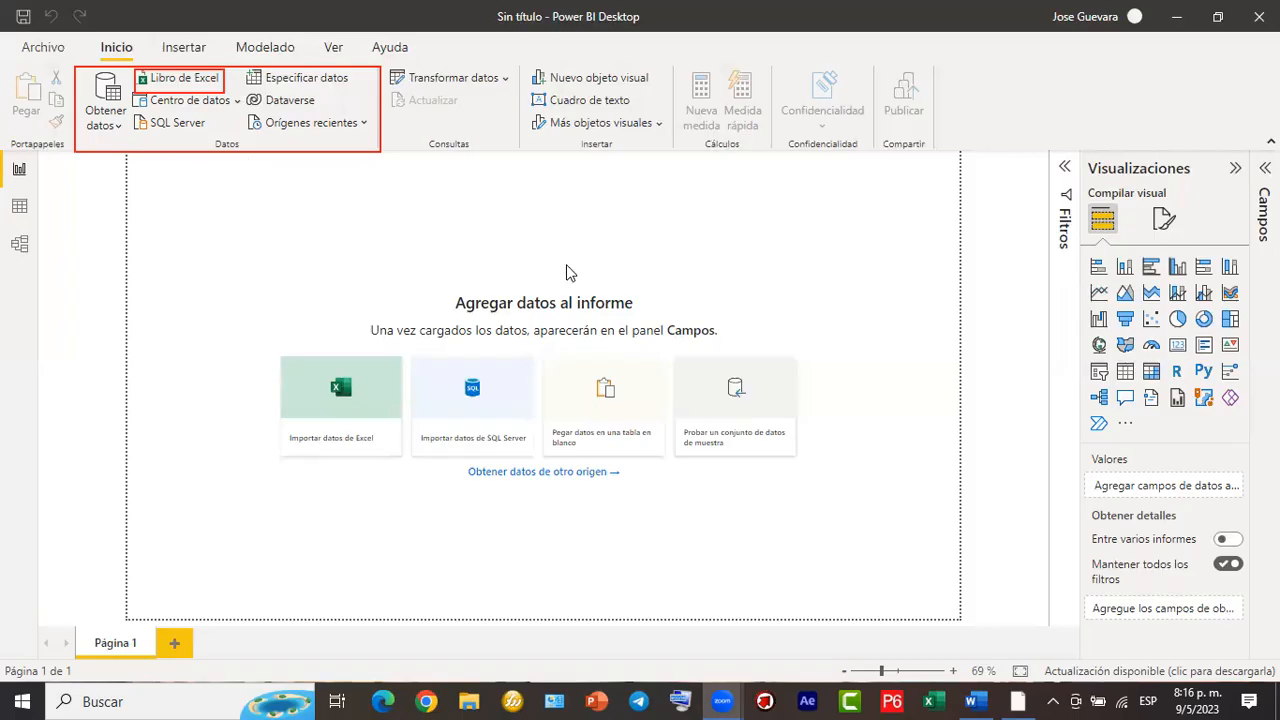
pyautogui.moveTo(207, 317); pyautogui.dragTo(182, 88)
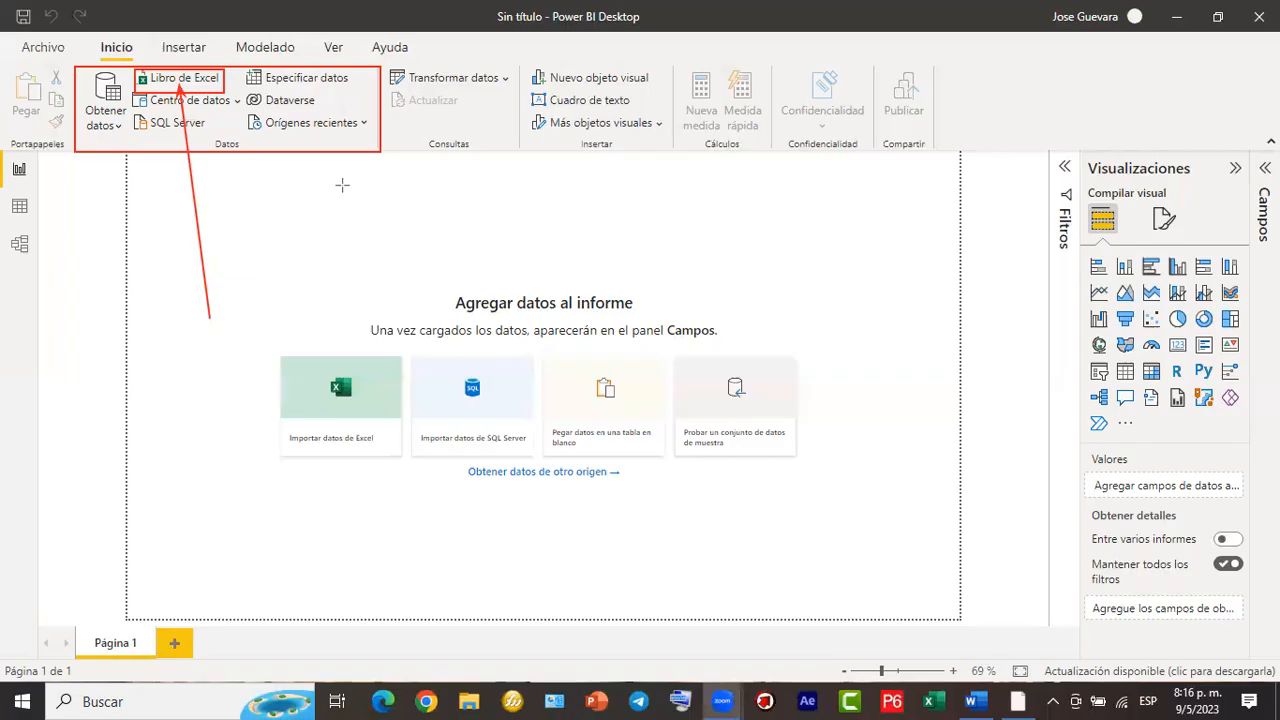
# Import the Excel workbook BASE DE DATOS DE PROYECTOS from the Escritorio folder as a data source.
pyautogui.click(183, 81)
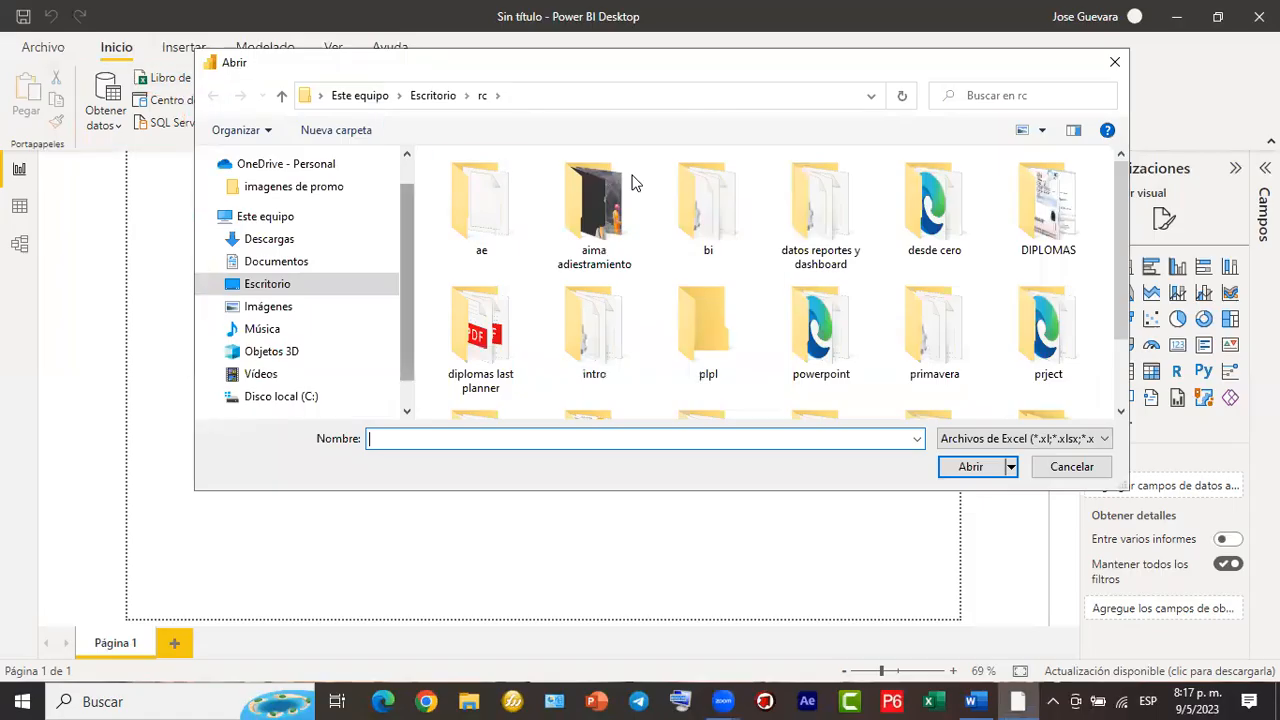
pyautogui.click(262, 288)
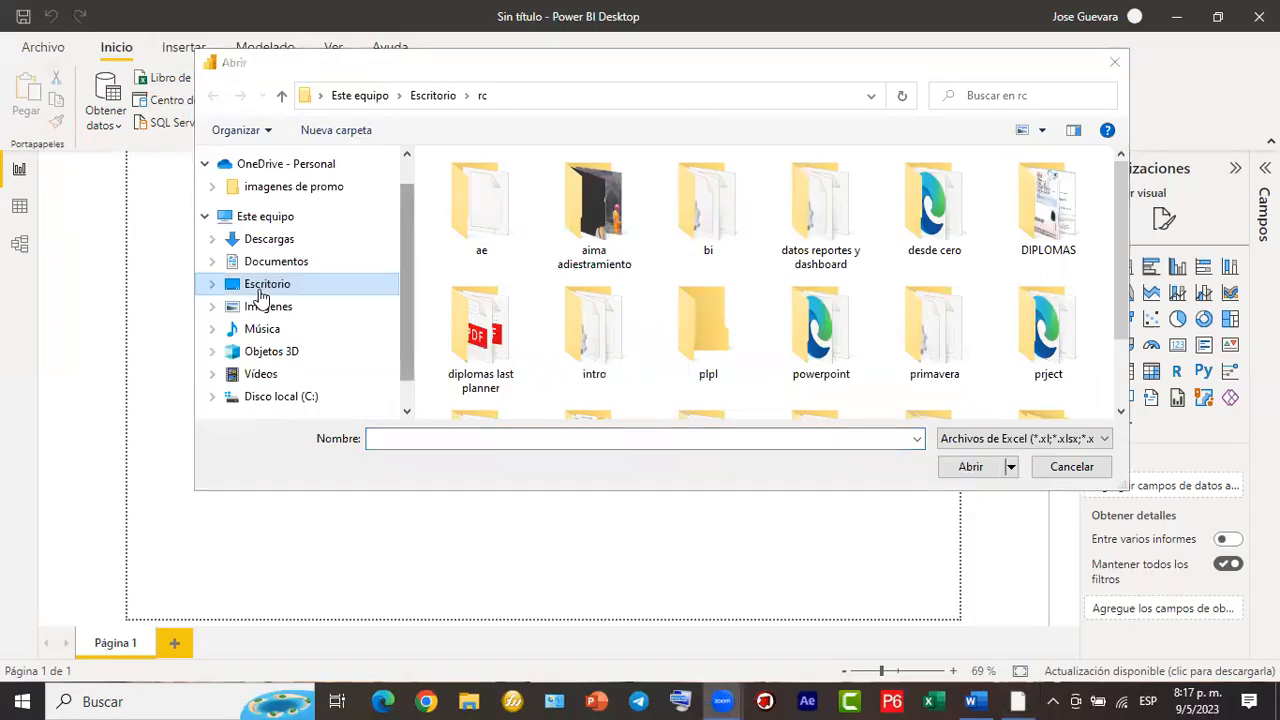
pyautogui.scroll(-15, 875, 237)
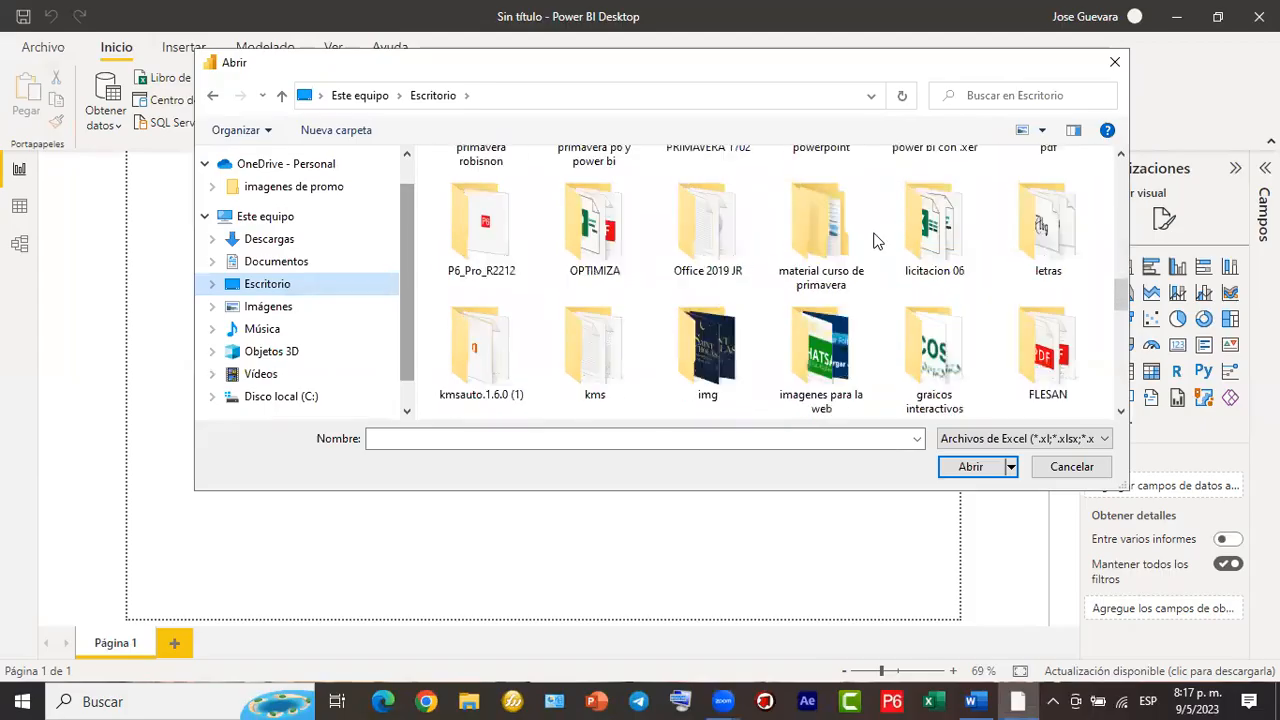
pyautogui.scroll(15, 875, 242)
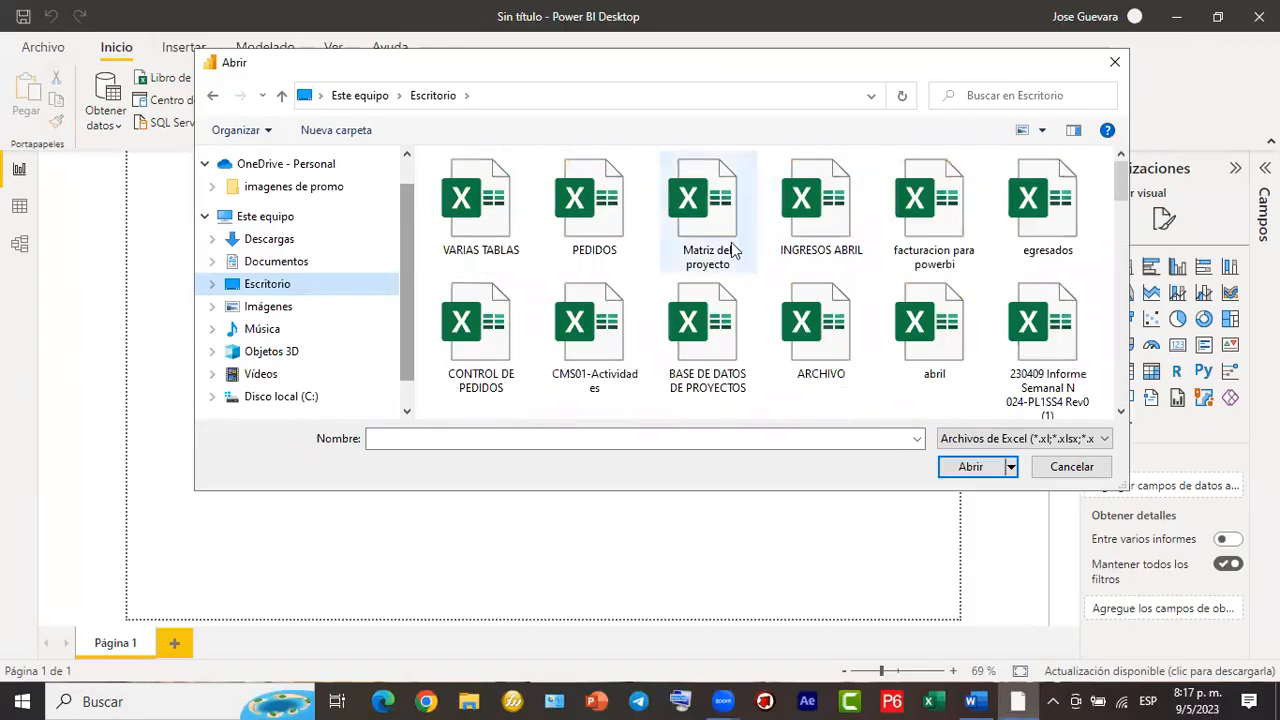
pyautogui.click(716, 352)
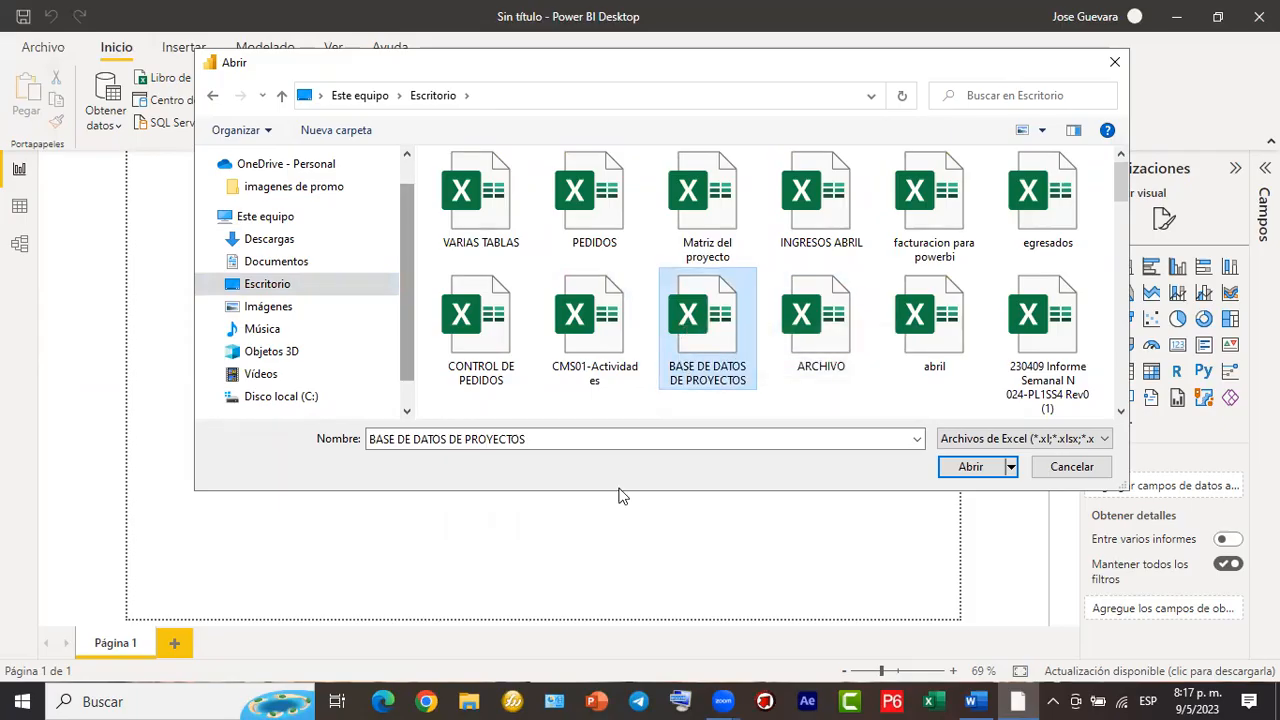
pyautogui.hotkey('ctrl', '2')
pyautogui.moveTo(648, 259)
pyautogui.mouseDown()
pyautogui.moveTo(765, 410)
pyautogui.moveTo(758, 396)
pyautogui.mouseUp()
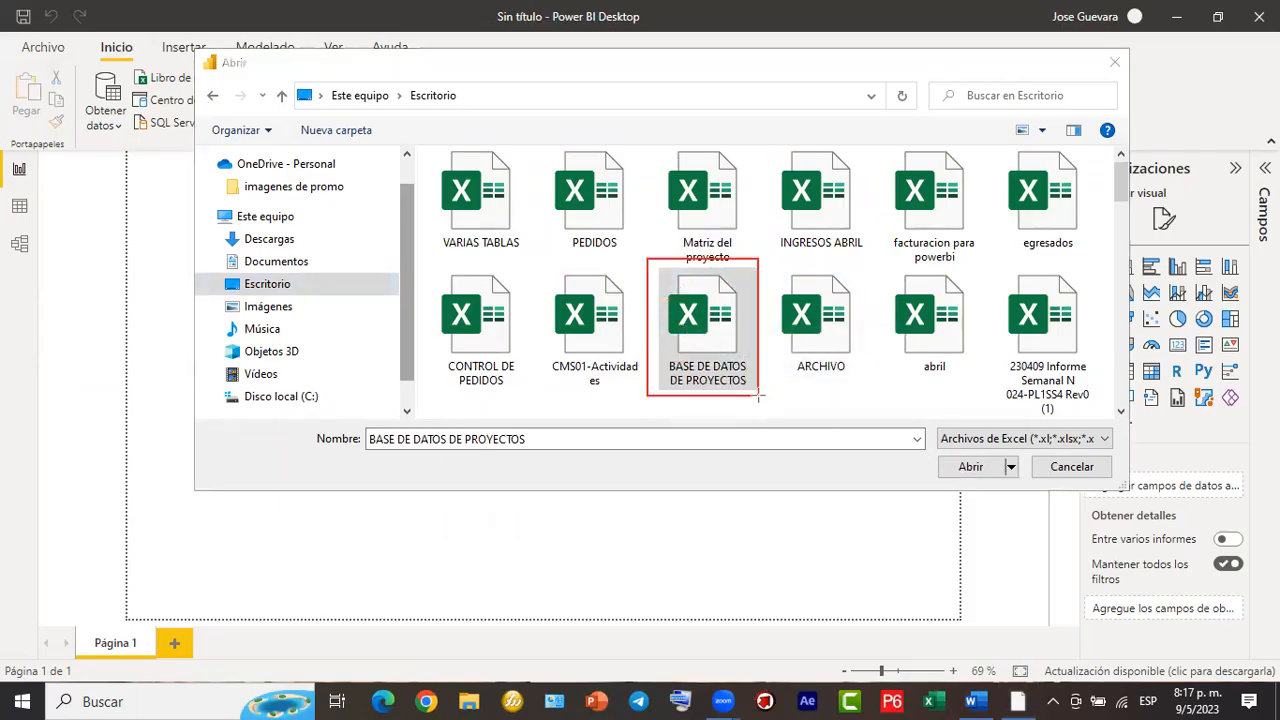
pyautogui.click(348, 545)
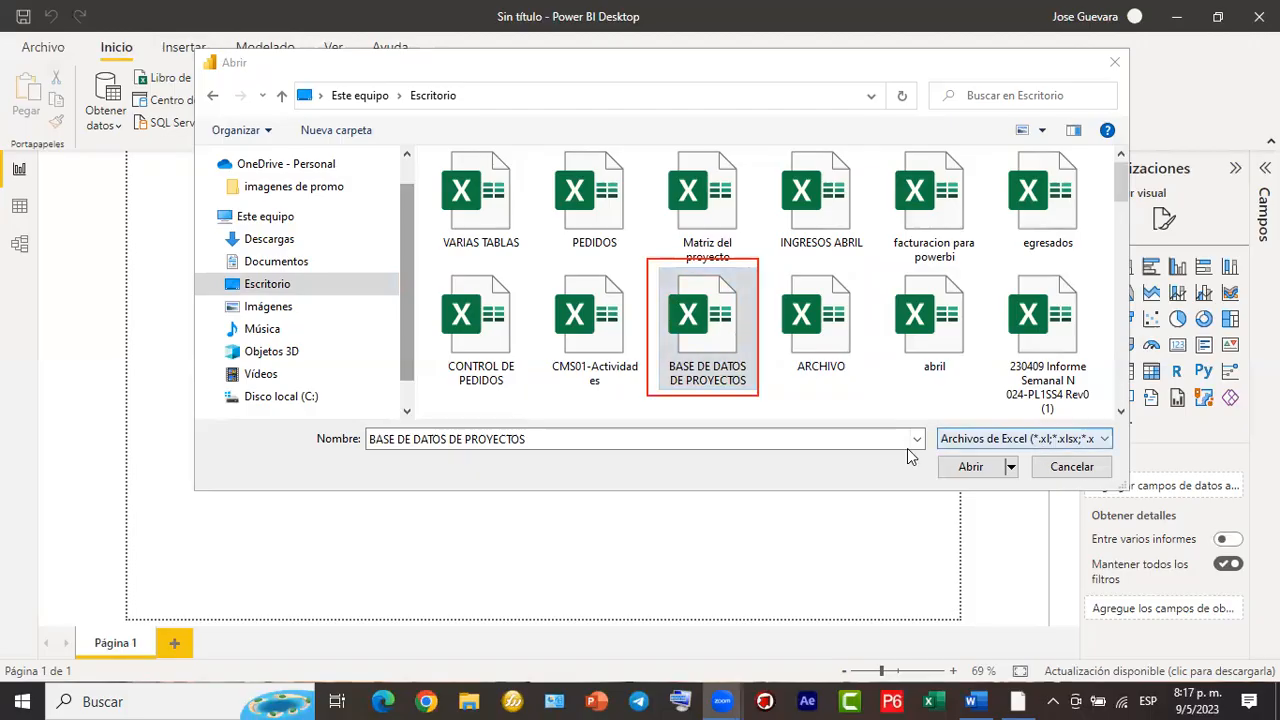
pyautogui.click(982, 470)
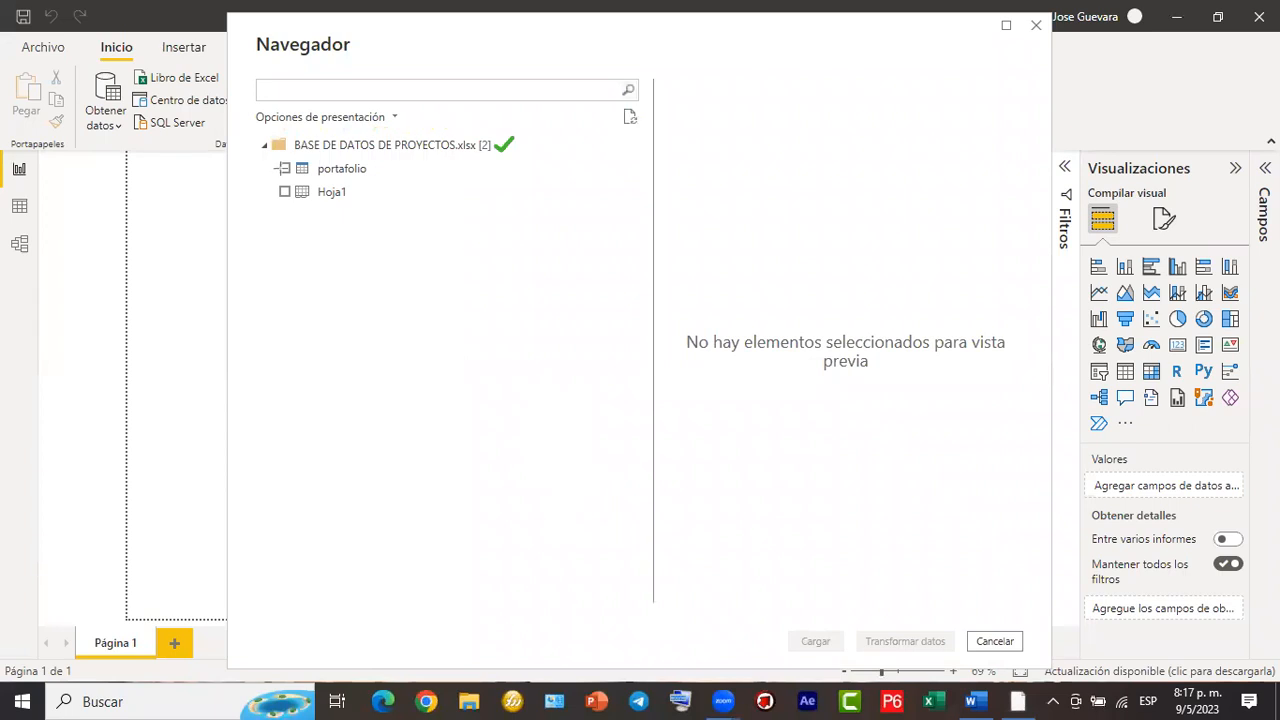
pyautogui.moveTo(268, 157); pyautogui.dragTo(383, 182)
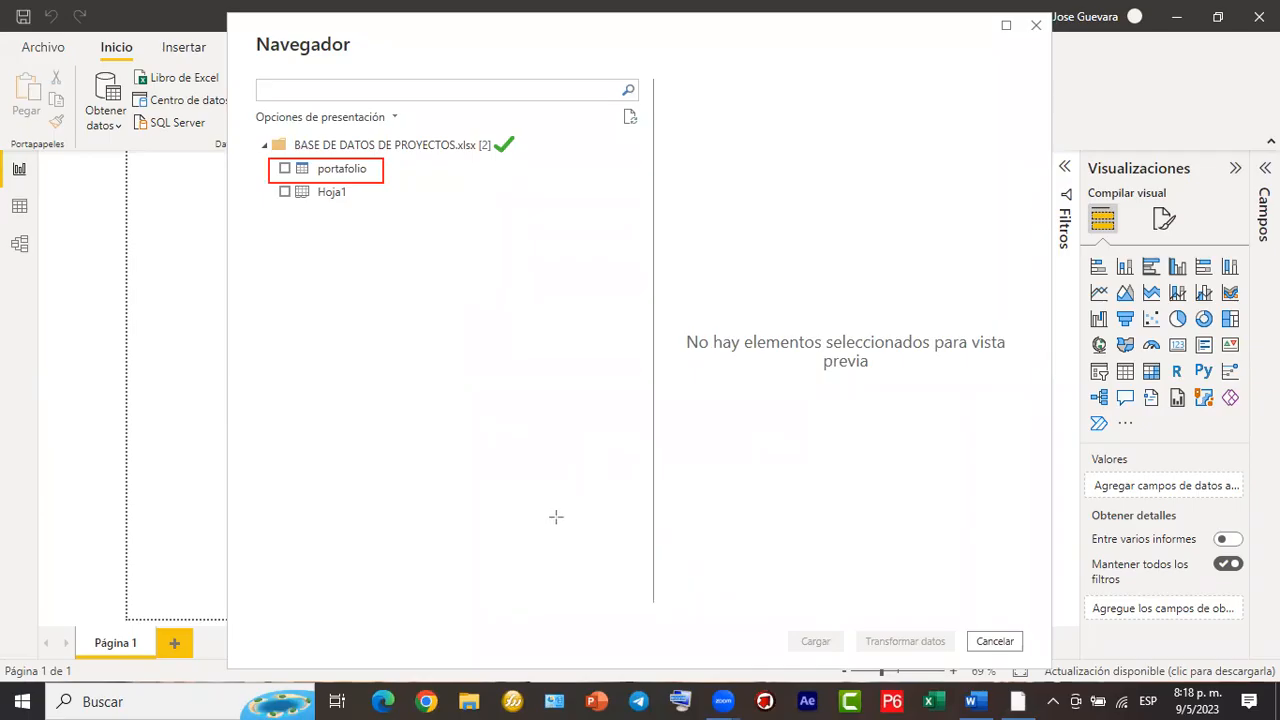
pyautogui.moveTo(475, 238); pyautogui.dragTo(611, 303)
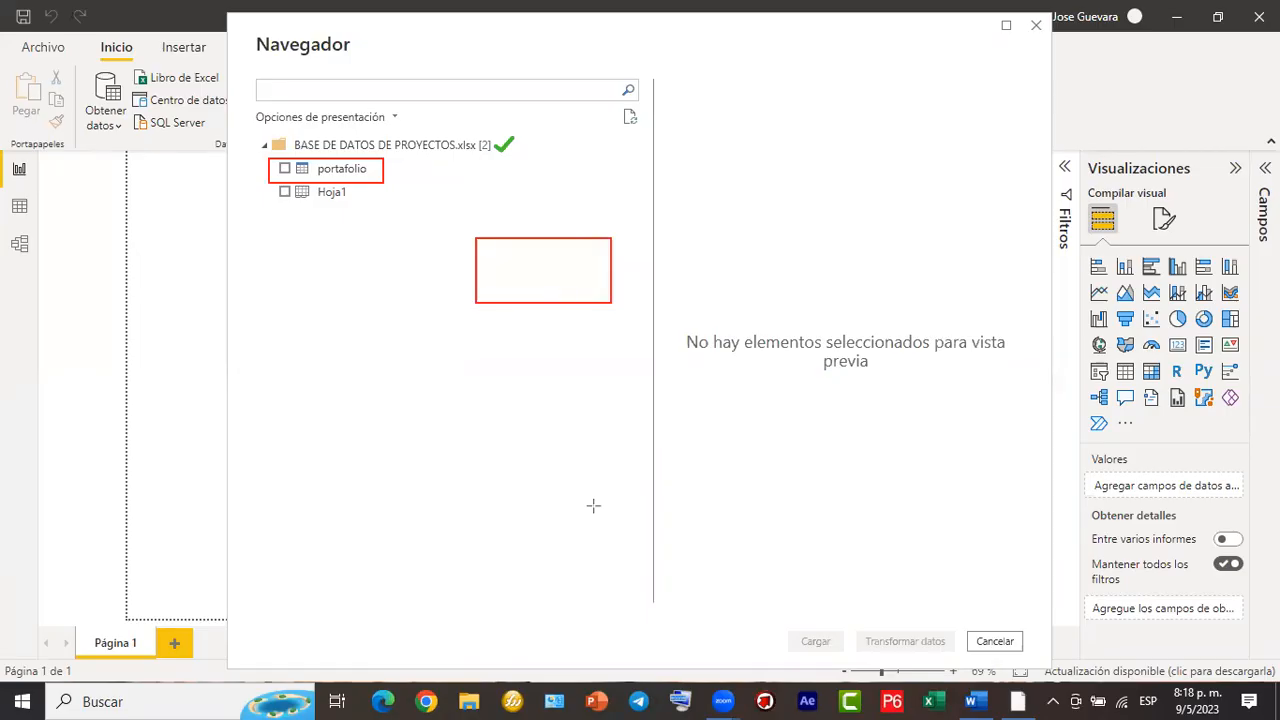
pyautogui.moveTo(476, 238); pyautogui.dragTo(611, 259)
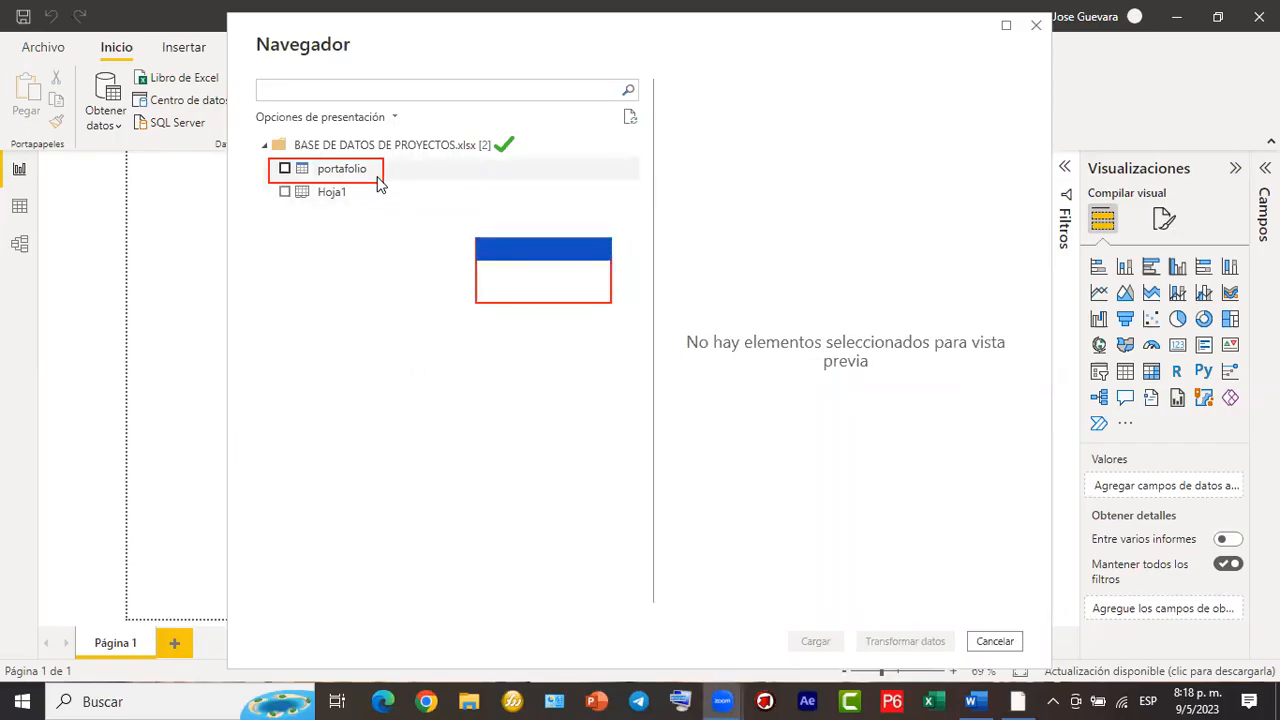
# Select the portafolio table of the workbook and load it into the report's data model.
pyautogui.click(287, 169)
pyautogui.click(285, 170)
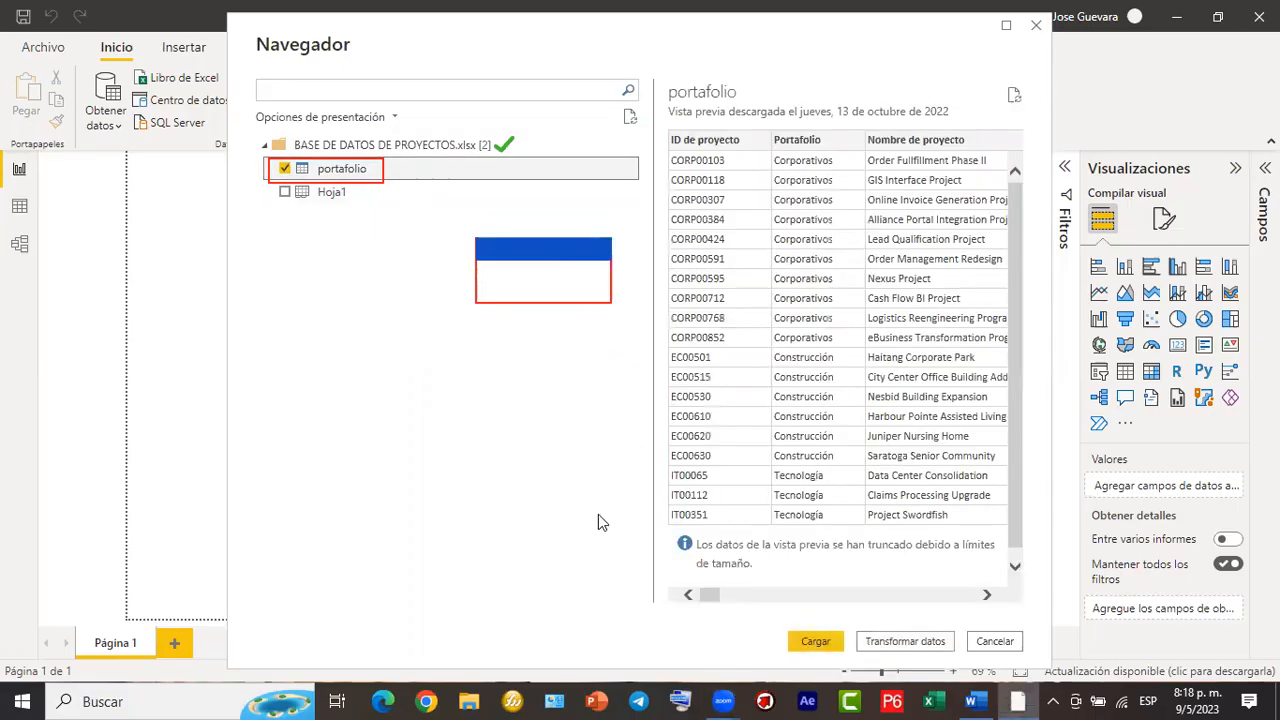
pyautogui.moveTo(382, 173); pyautogui.dragTo(770, 200)
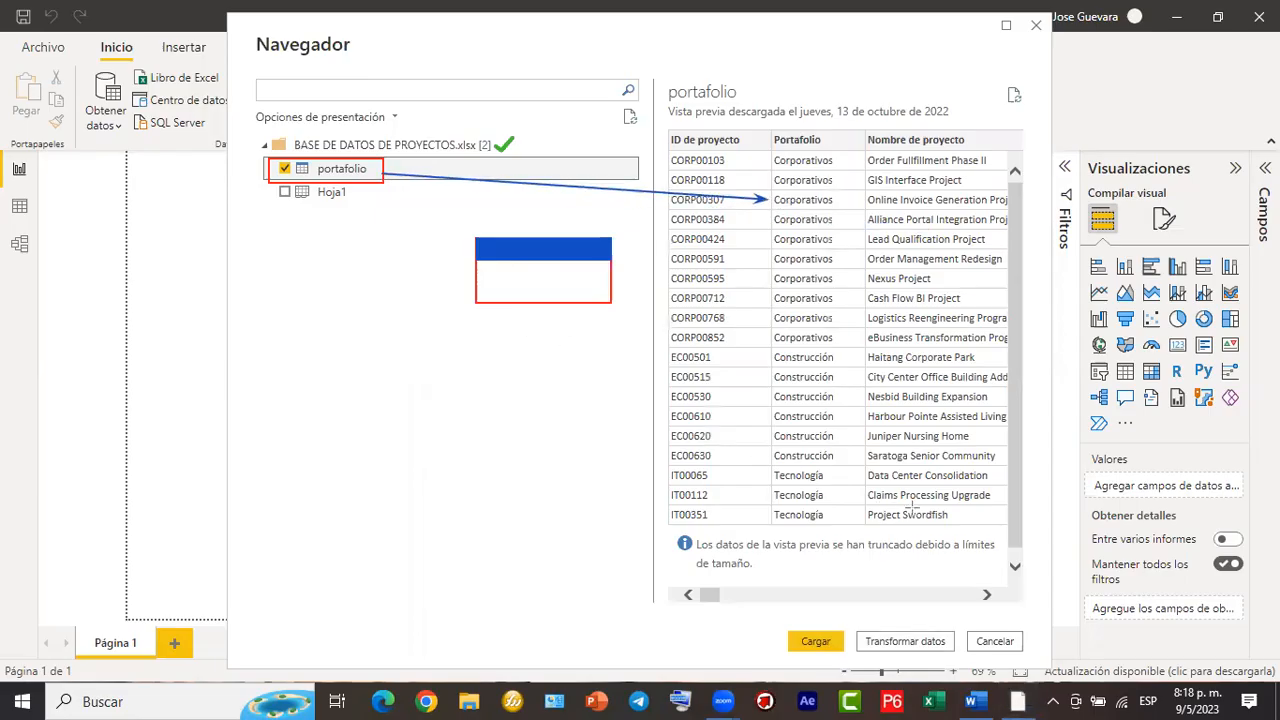
pyautogui.click(532, 249)
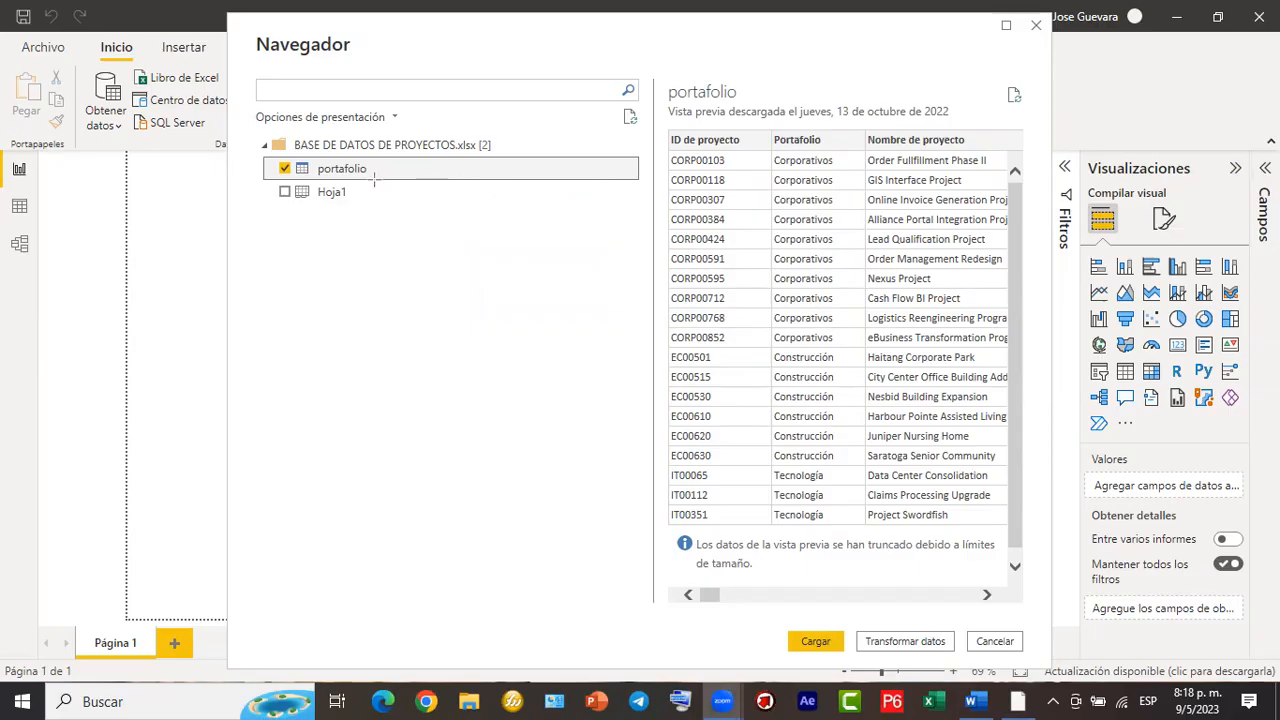
pyautogui.moveTo(370, 168); pyautogui.dragTo(525, 321)
pyautogui.moveTo(628, 395); pyautogui.dragTo(807, 637)
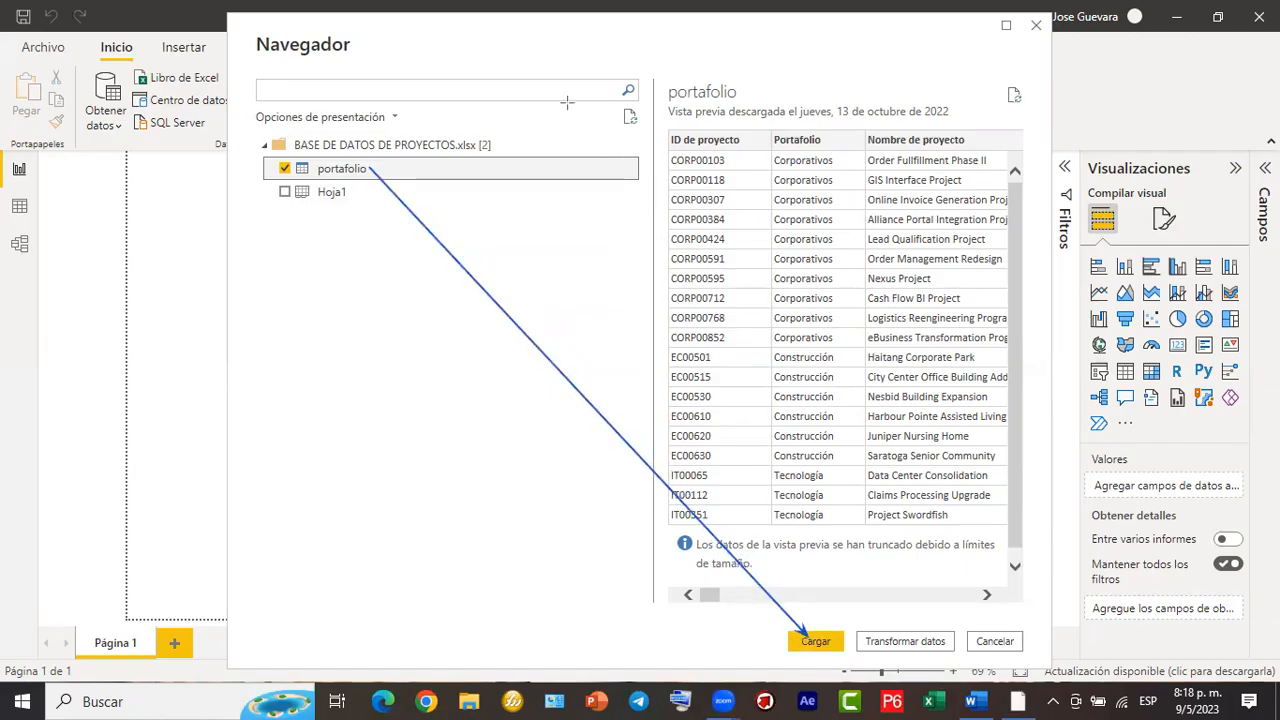
pyautogui.click(838, 641)
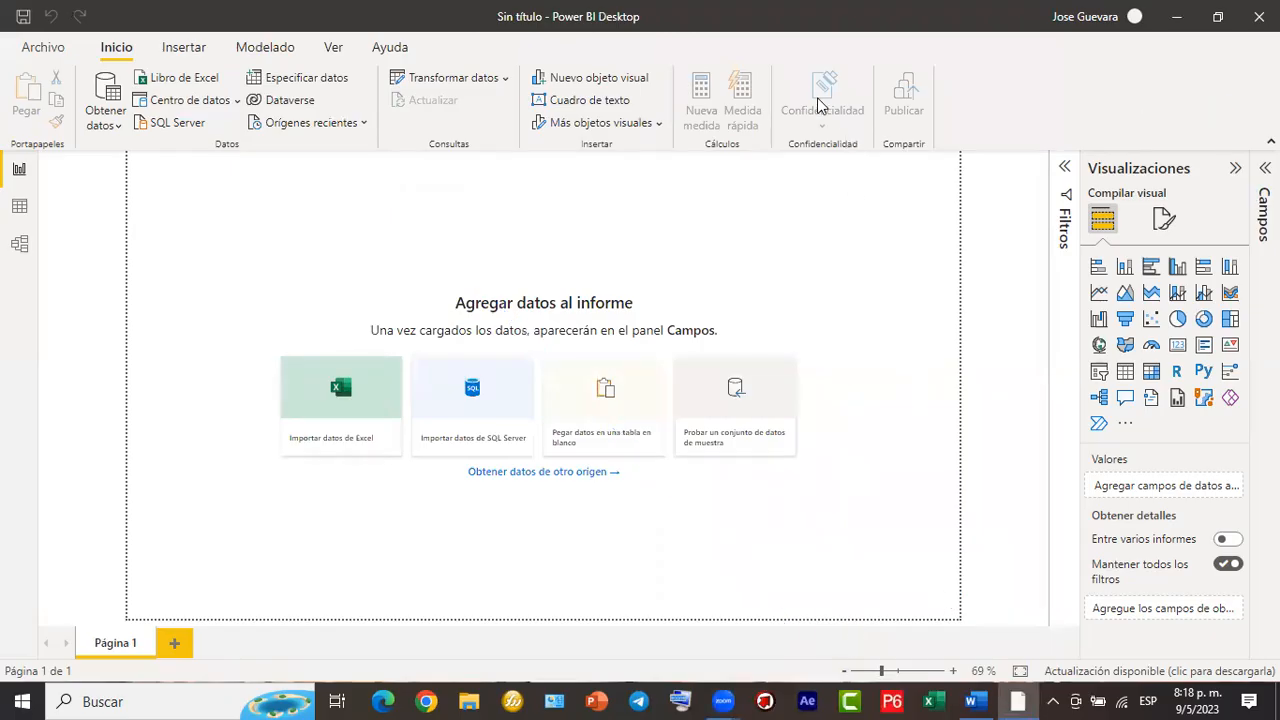
pyautogui.moveTo(80, 177)
pyautogui.mouseDown()
pyautogui.moveTo(223, 301)
pyautogui.moveTo(277, 491)
pyautogui.moveTo(440, 481)
pyautogui.mouseUp()
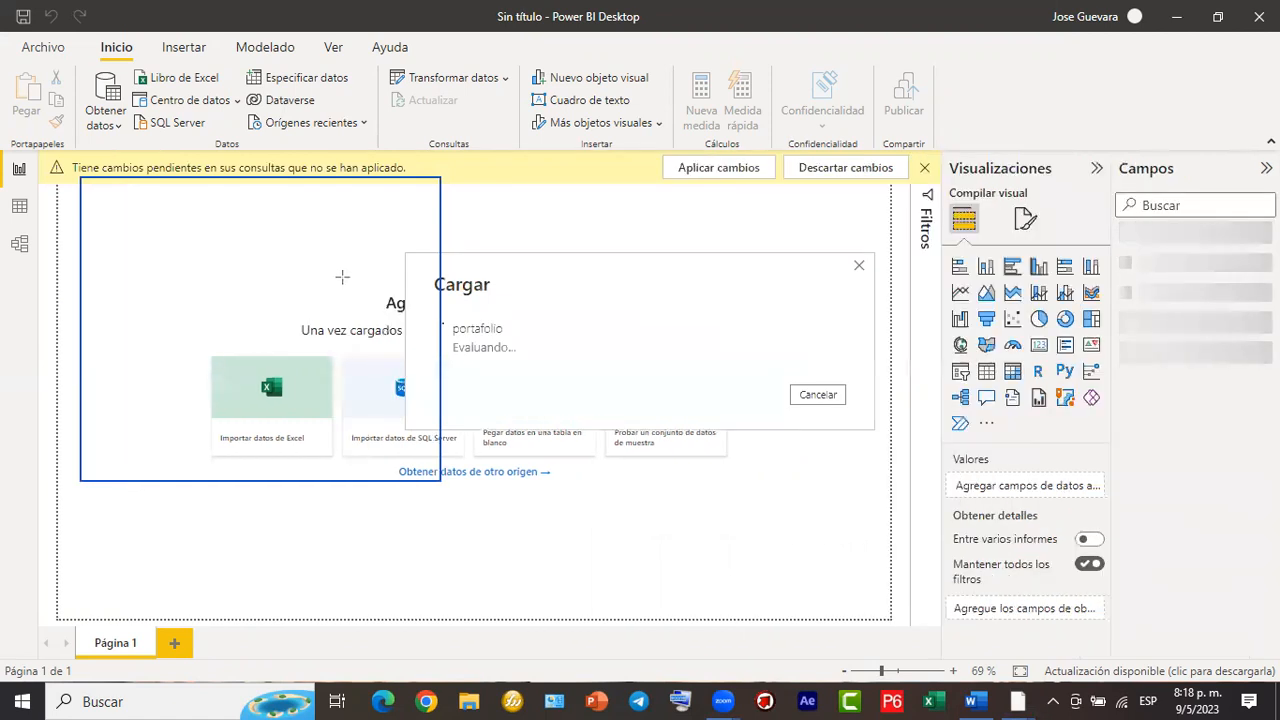
pyautogui.moveTo(335, 268); pyautogui.dragTo(540, 345)
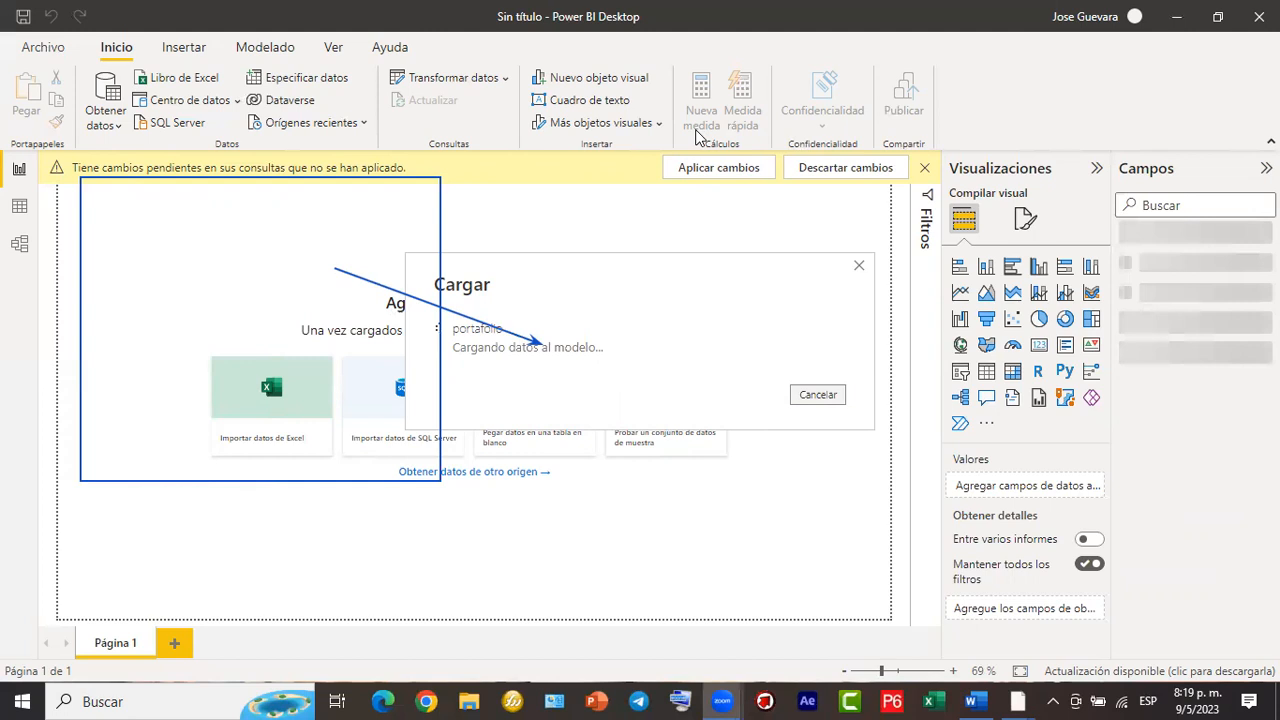
pyautogui.moveTo(1052, 280)
pyautogui.mouseDown()
pyautogui.moveTo(1112, 256)
pyautogui.moveTo(1135, 228)
pyautogui.moveTo(1125, 231)
pyautogui.mouseUp()
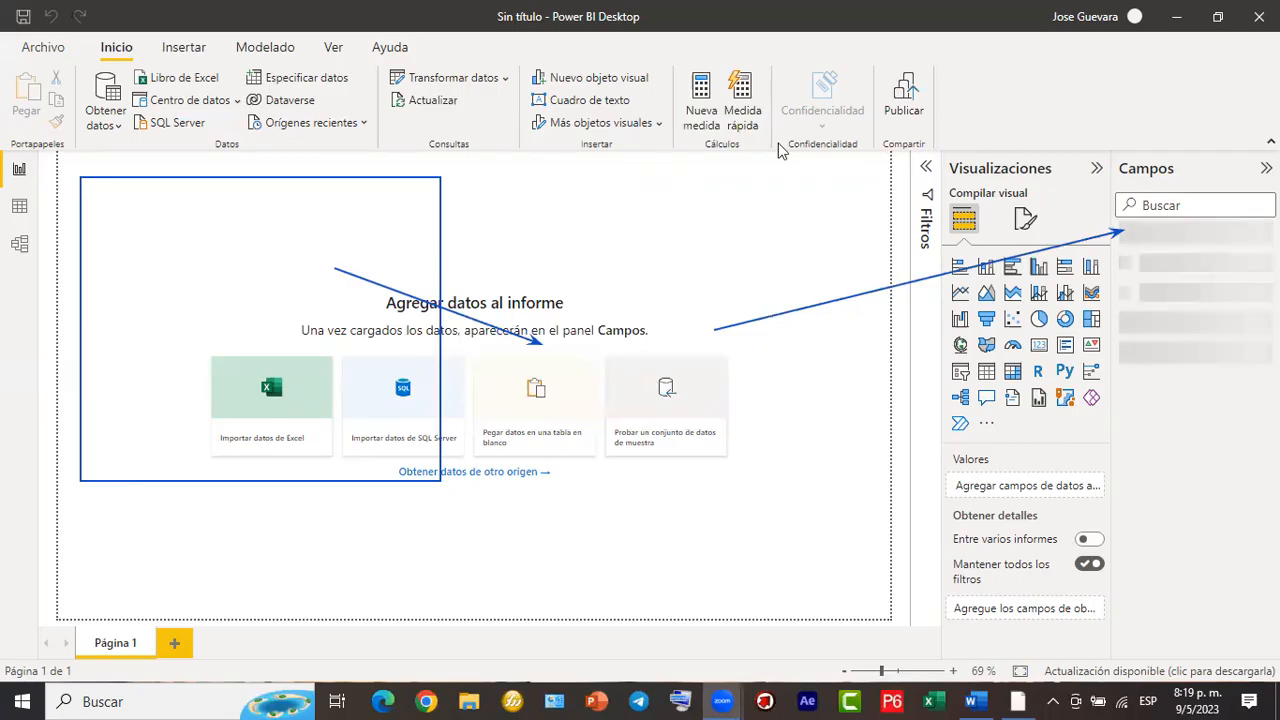
pyautogui.click(440, 306)
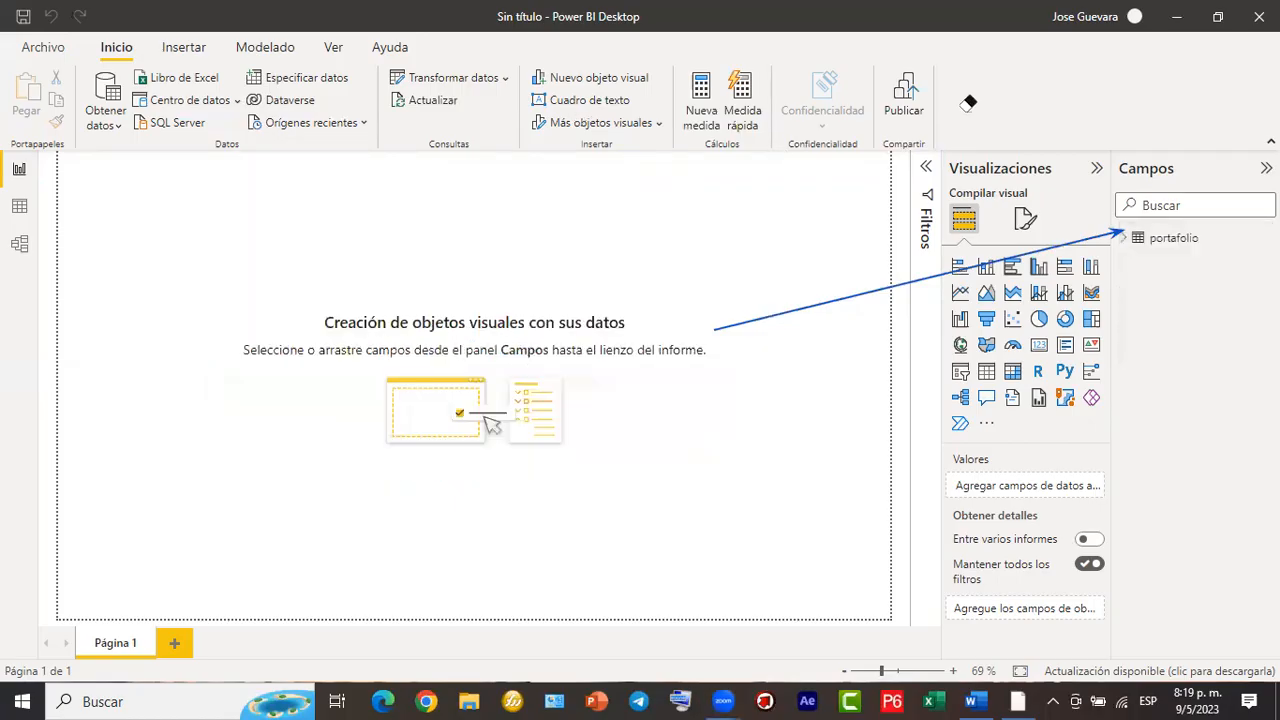
pyautogui.moveTo(1114, 150)
pyautogui.mouseDown()
pyautogui.moveTo(1278, 322)
pyautogui.moveTo(1276, 648)
pyautogui.mouseUp()
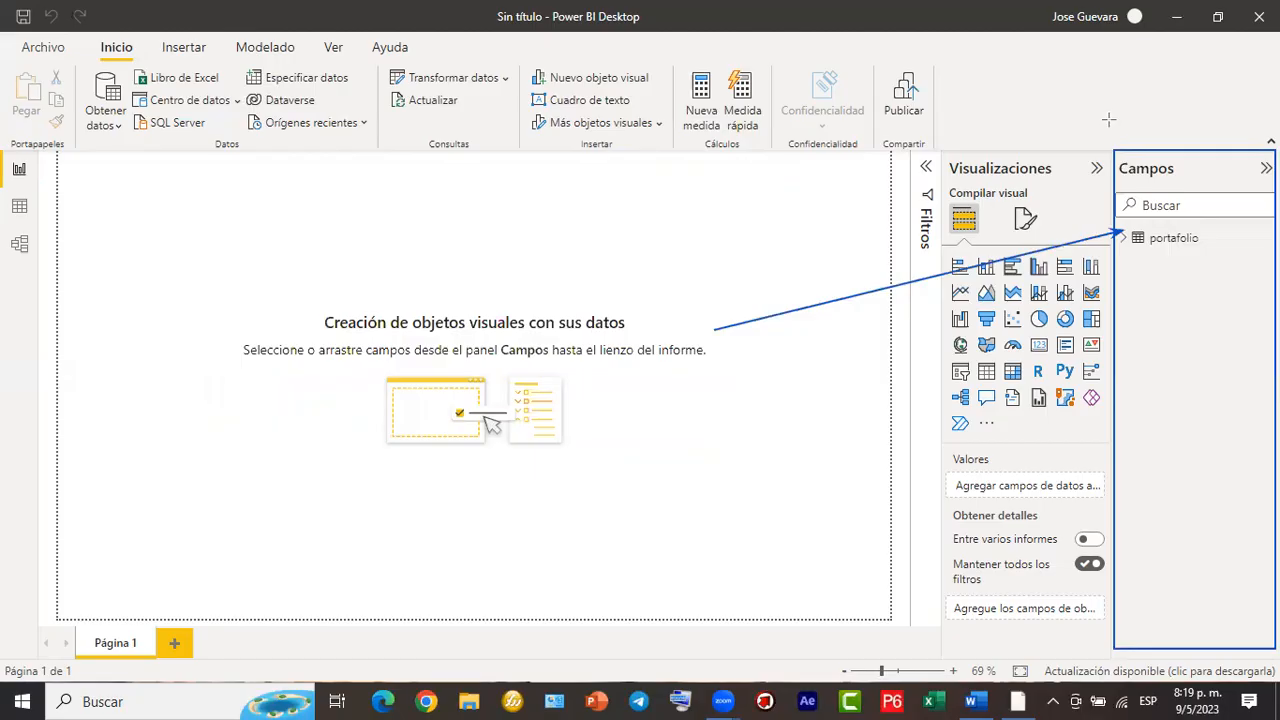
pyautogui.press('Escape')
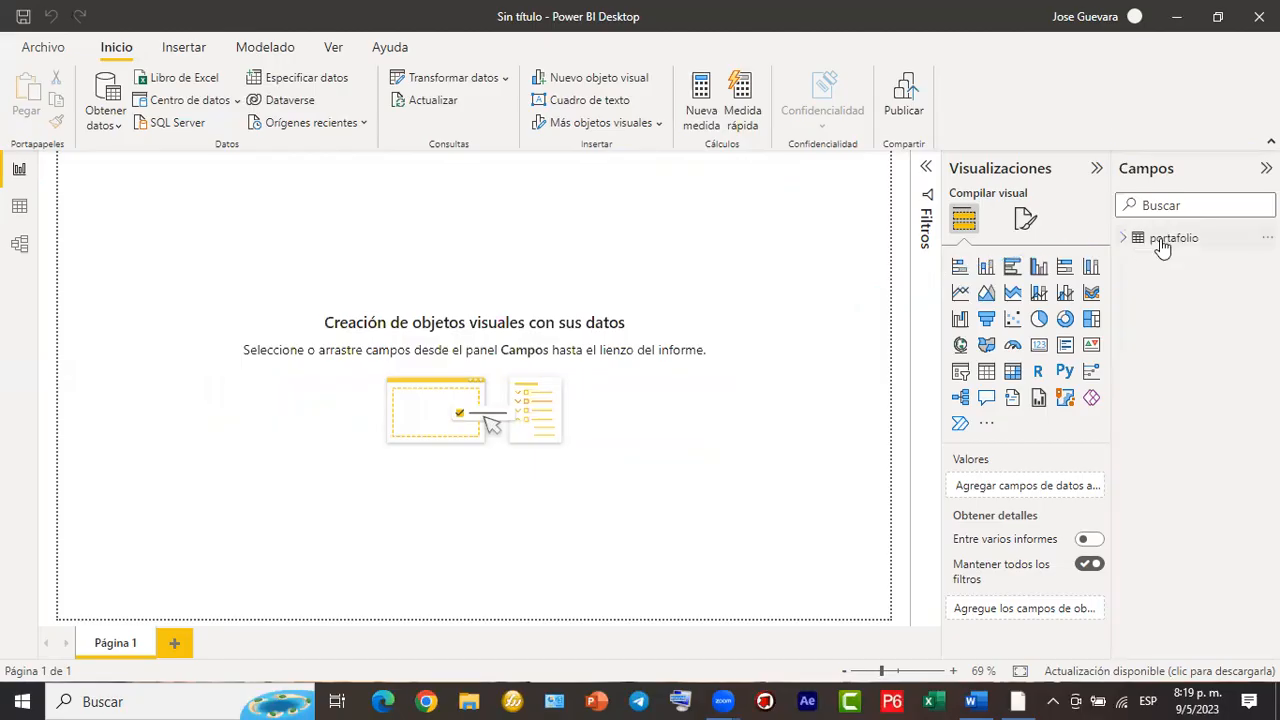
# Expand the fields of the portafolio table and widen the field list so the longer field names can be read.
pyautogui.moveTo(1160, 249)
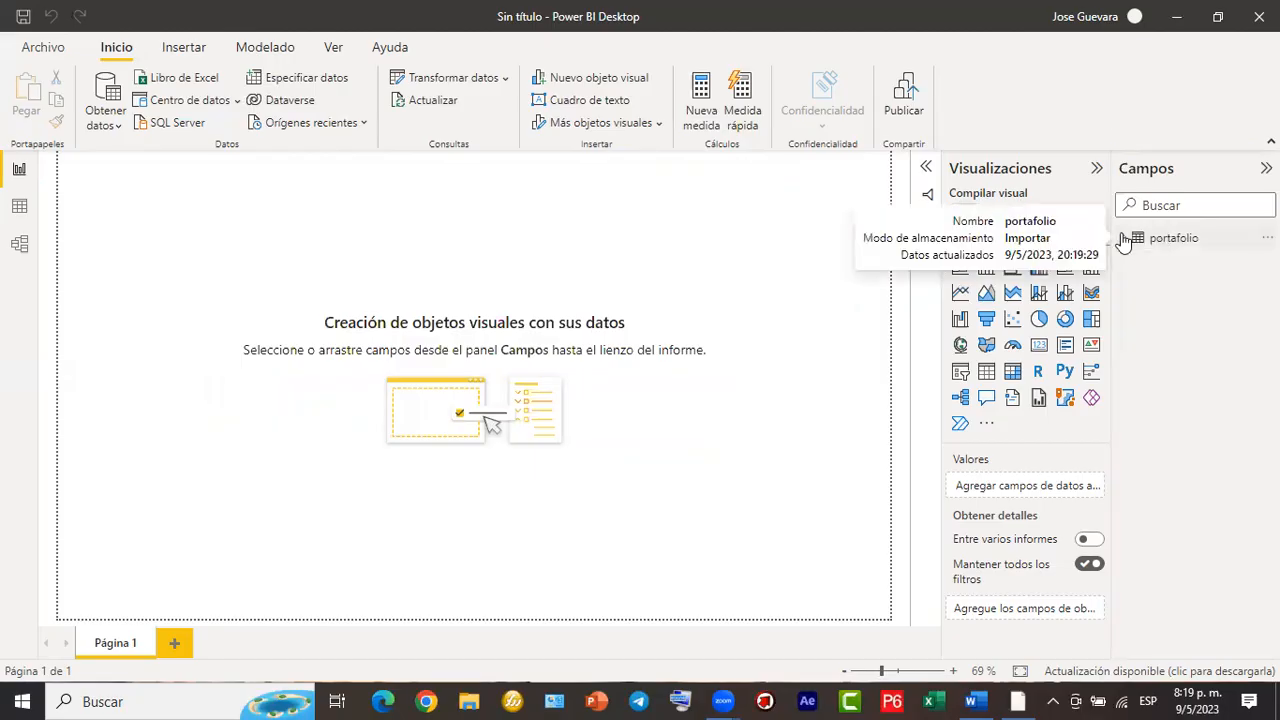
pyautogui.click(1123, 238)
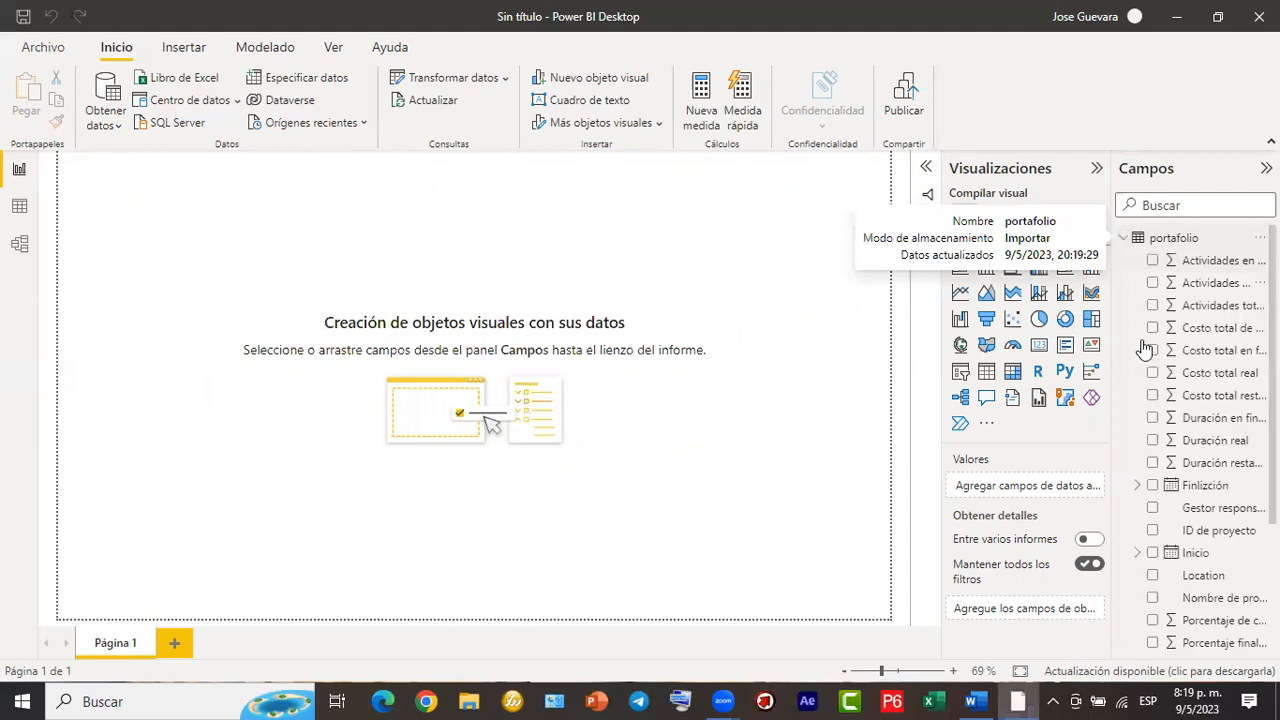
pyautogui.scroll(-3, 1152, 390)
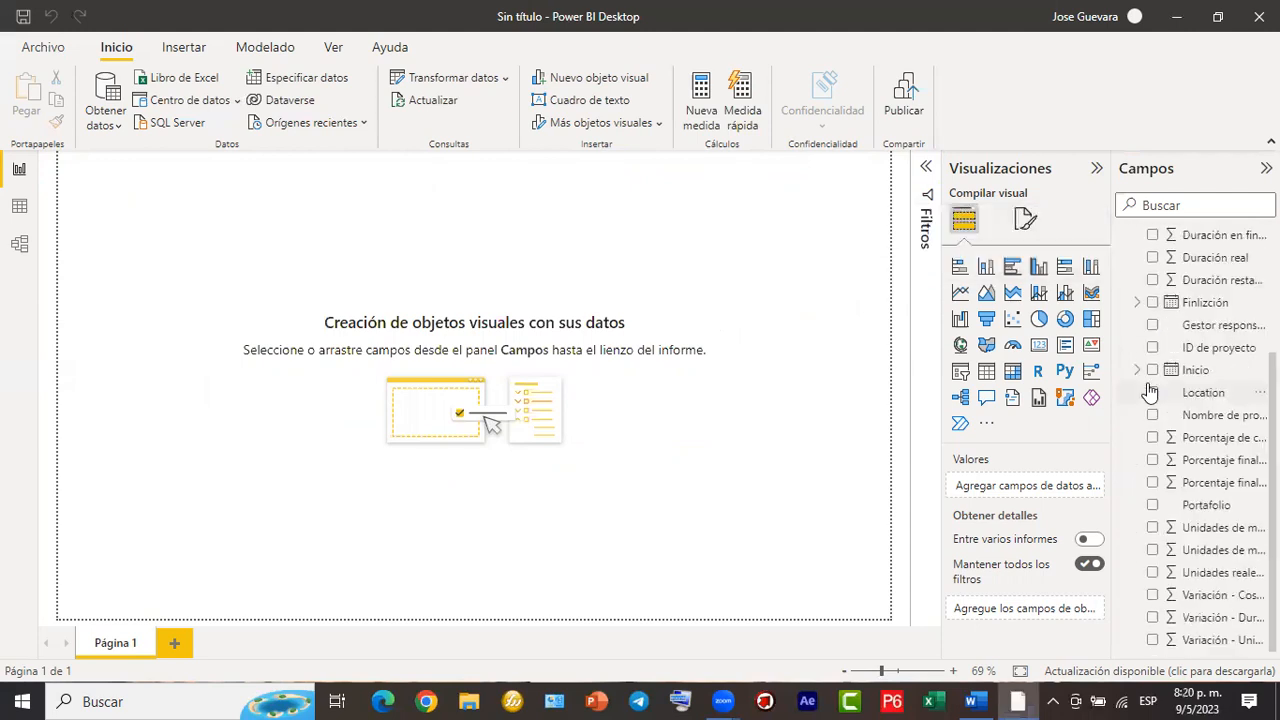
pyautogui.scroll(3, 1143, 296)
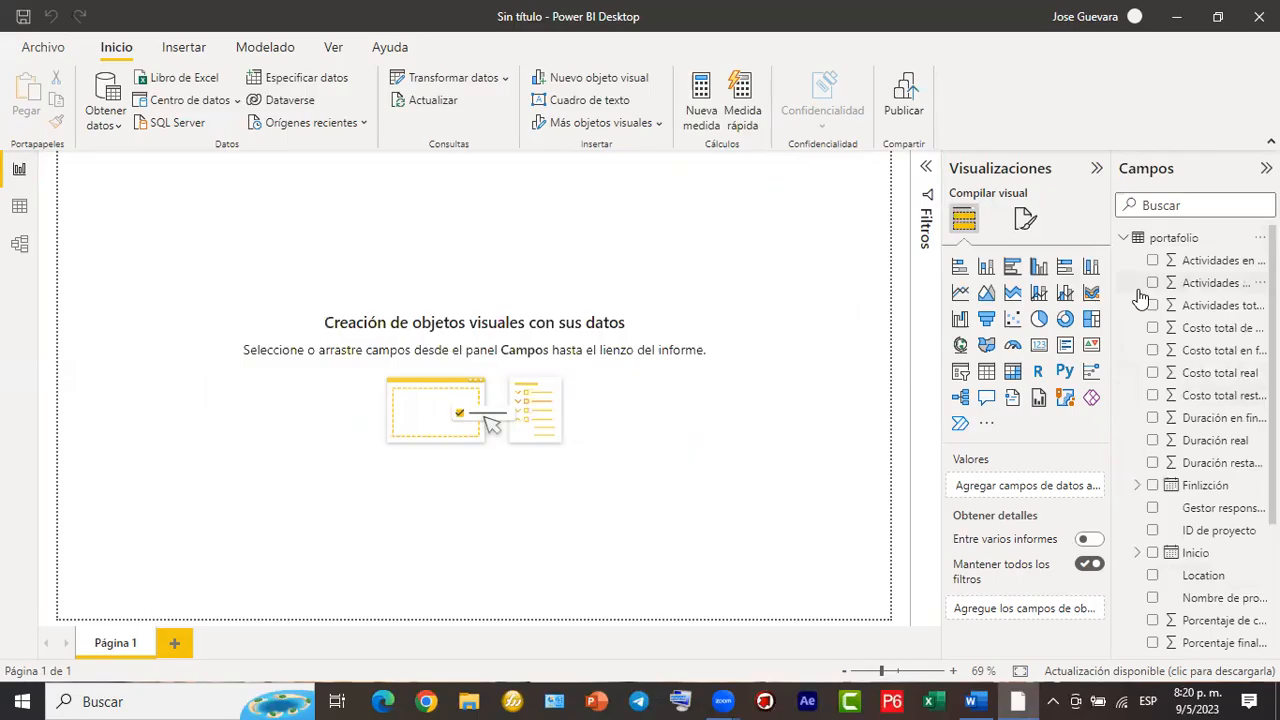
pyautogui.moveTo(1113, 269); pyautogui.dragTo(1064, 288)
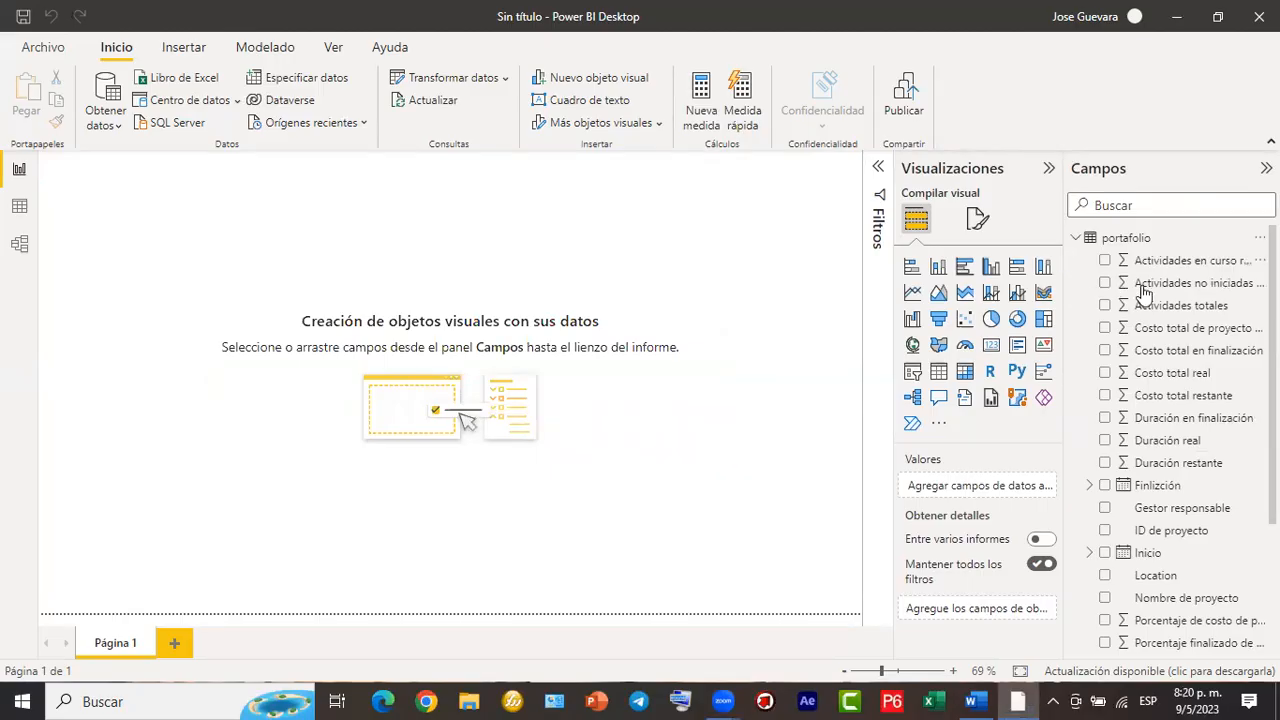
pyautogui.scroll(-3, 1145, 336)
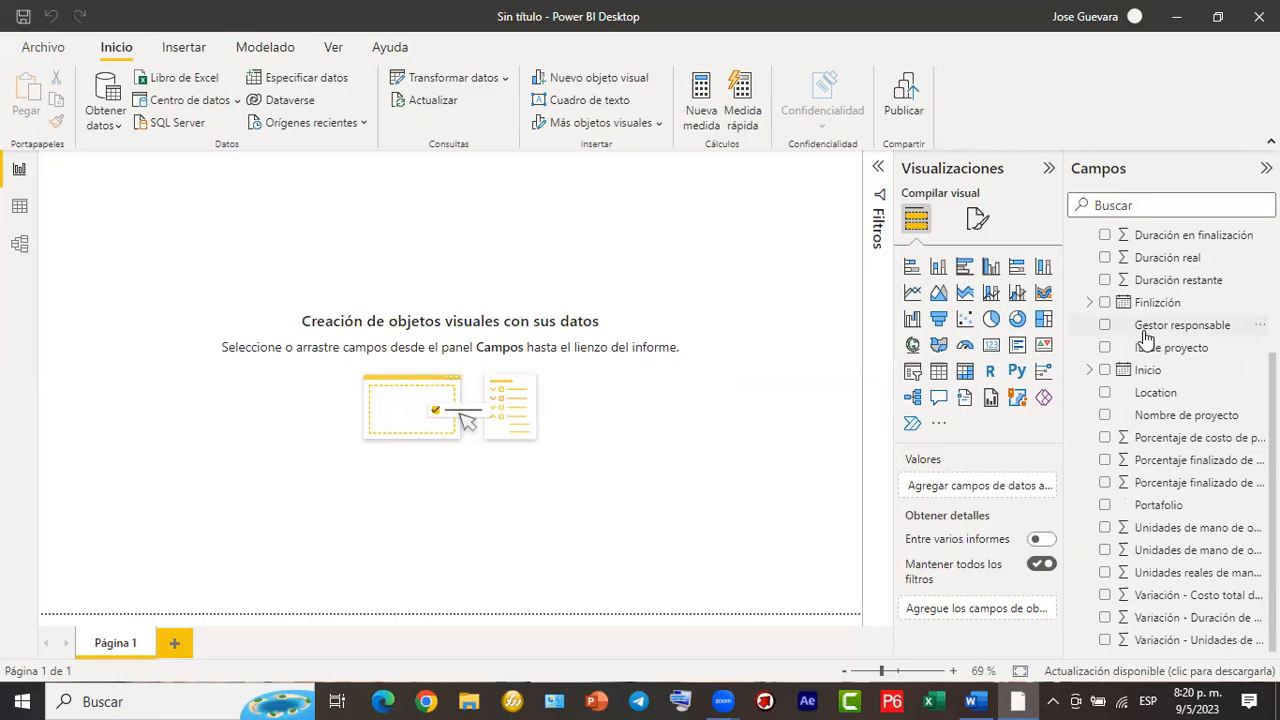
pyautogui.scroll(3, 1130, 294)
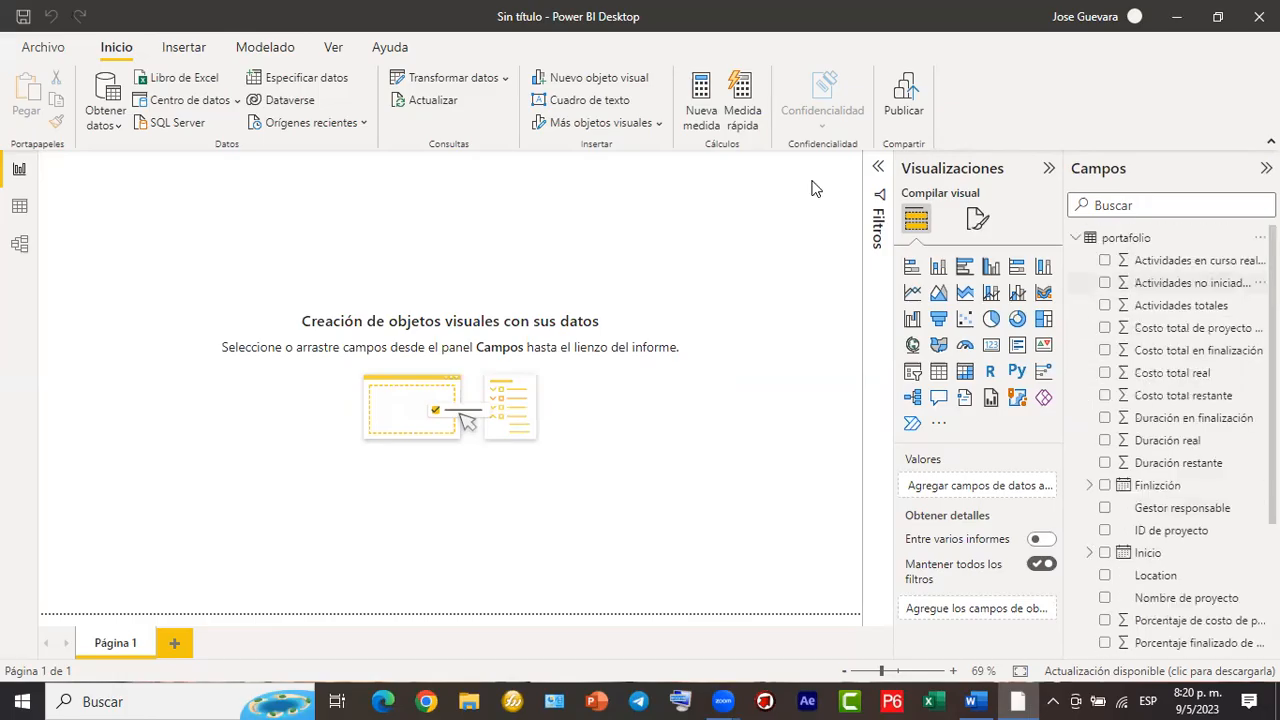
pyautogui.moveTo(1104, 240)
pyautogui.mouseDown()
pyautogui.moveTo(1148, 448)
pyautogui.moveTo(1138, 470)
pyautogui.moveTo(1105, 471)
pyautogui.moveTo(1137, 496)
pyautogui.mouseUp()
pyautogui.moveTo(1108, 542); pyautogui.dragTo(1132, 564)
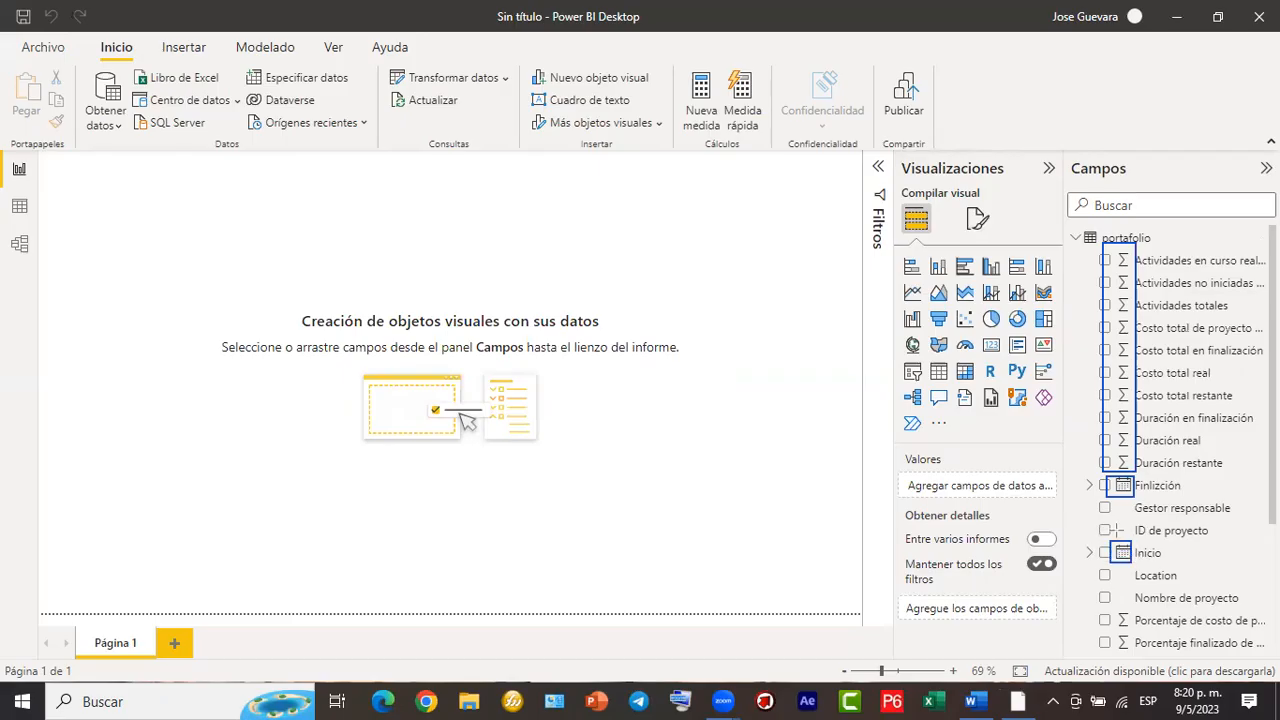
pyautogui.moveTo(1108, 497)
pyautogui.mouseDown()
pyautogui.moveTo(1130, 520)
pyautogui.moveTo(1135, 654)
pyautogui.mouseUp()
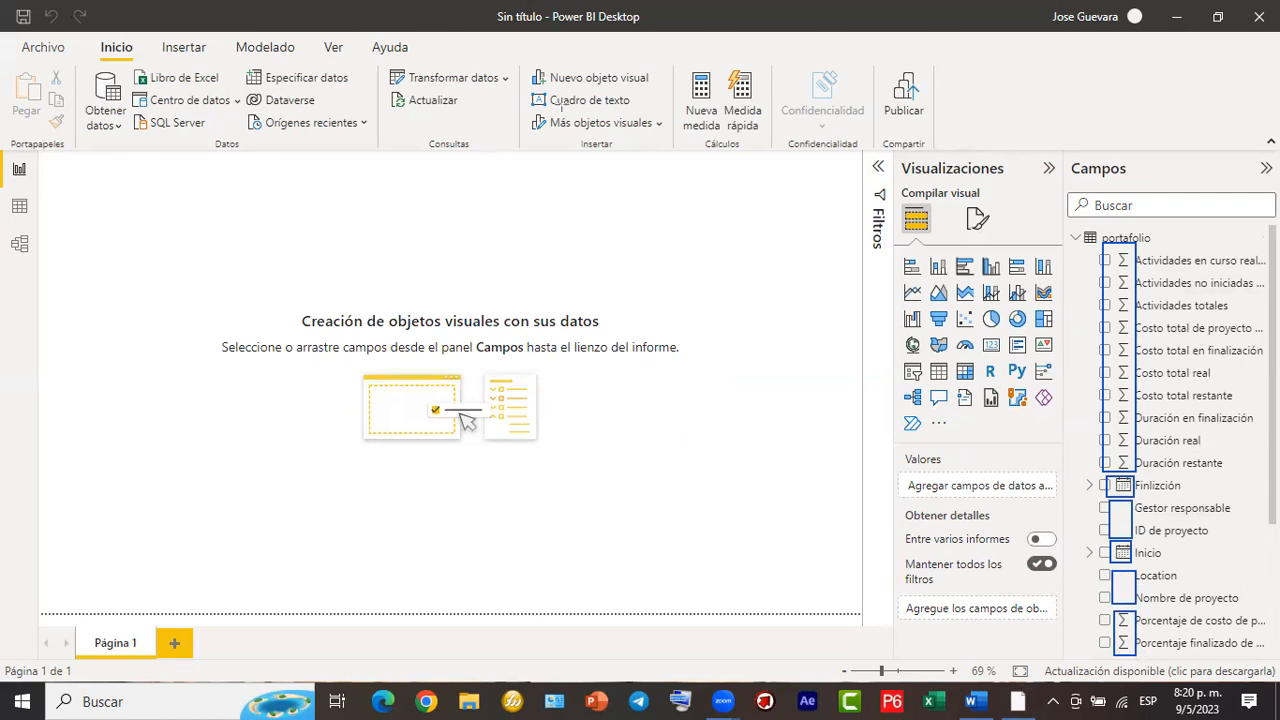
pyautogui.scroll(-3, 1180, 325)
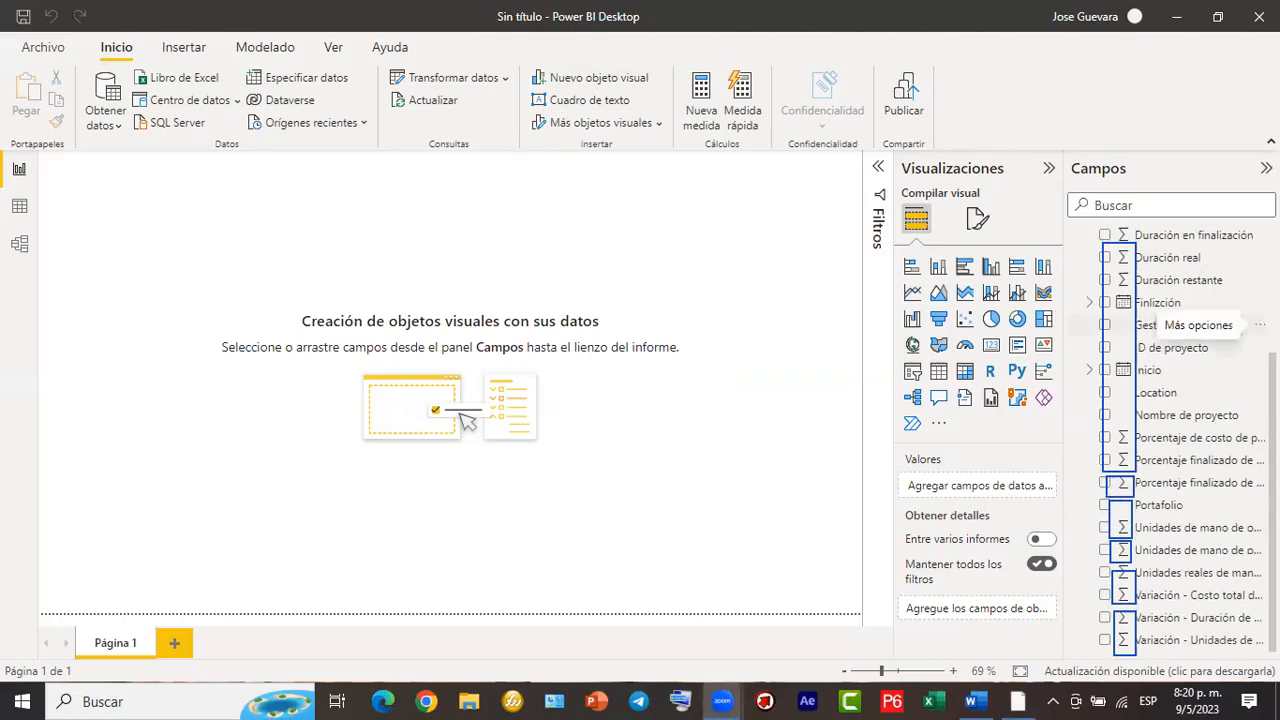
pyautogui.scroll(3, 1250, 325)
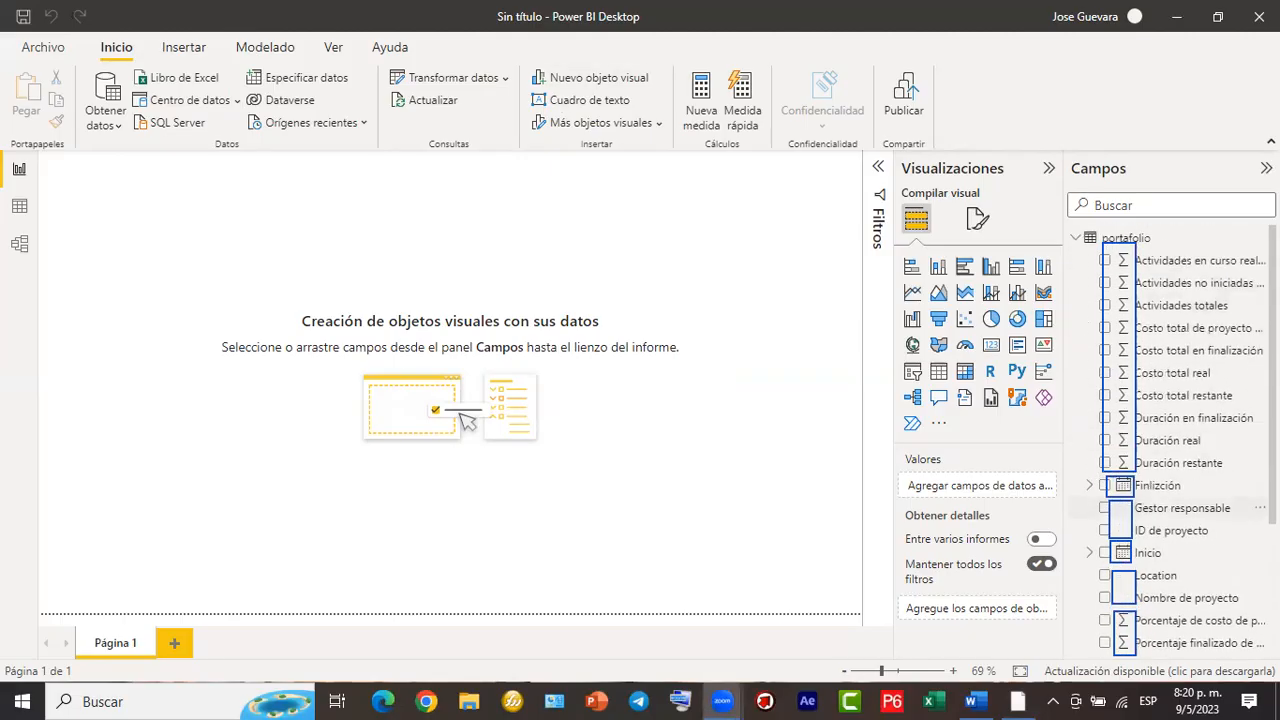
pyautogui.click(932, 128)
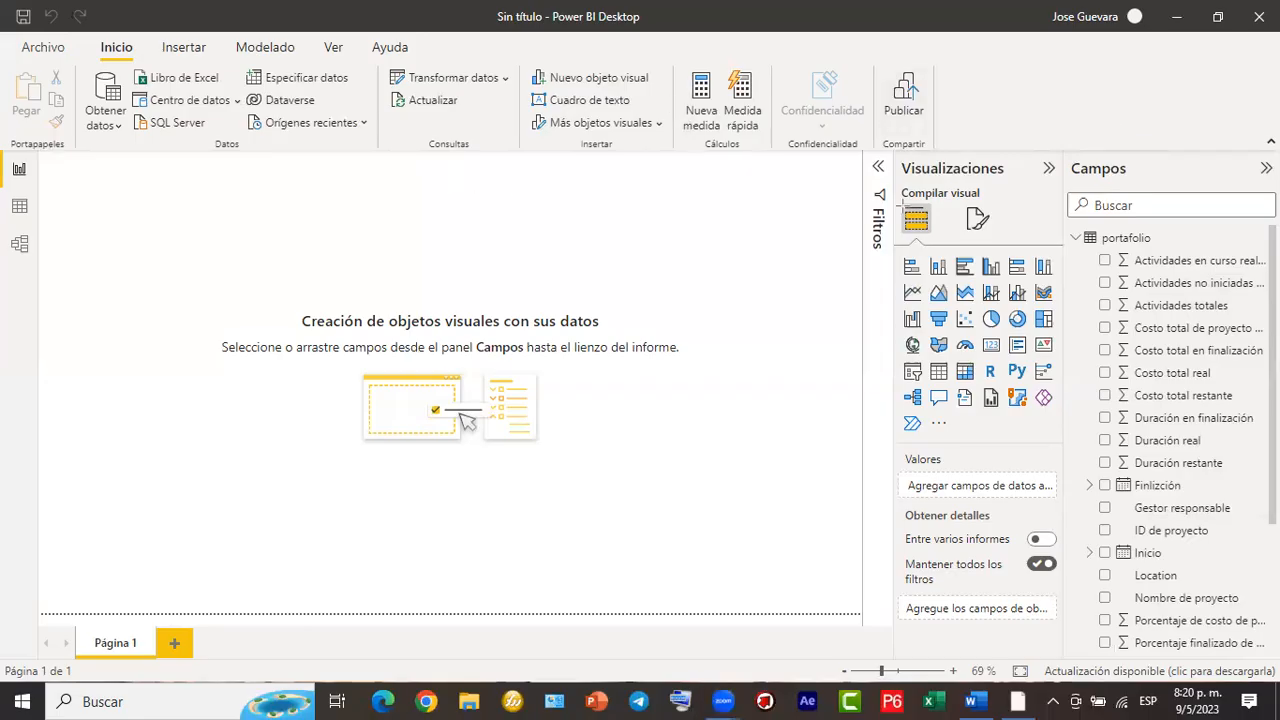
pyautogui.moveTo(375, 187); pyautogui.dragTo(527, 255)
pyautogui.moveTo(696, 292)
pyautogui.mouseDown()
pyautogui.moveTo(840, 425)
pyautogui.moveTo(857, 467)
pyautogui.mouseUp()
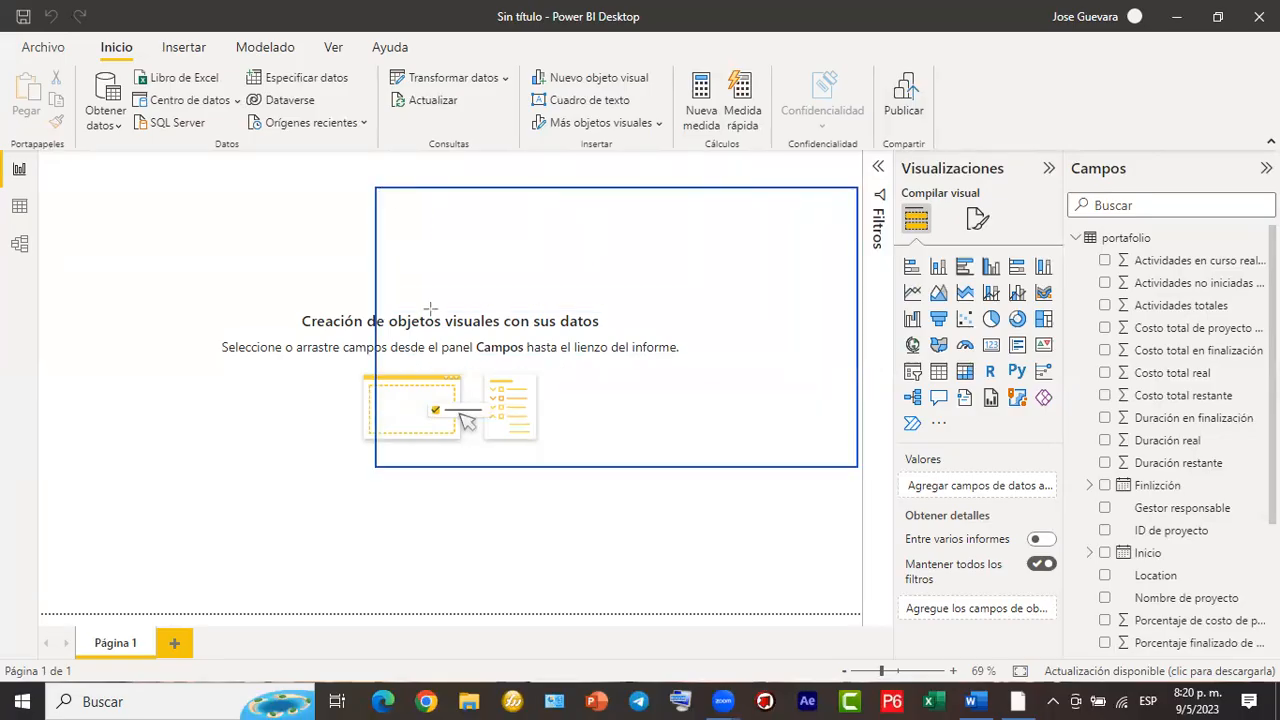
pyautogui.moveTo(377, 190); pyautogui.dragTo(432, 465)
pyautogui.moveTo(434, 189); pyautogui.dragTo(488, 459)
pyautogui.moveTo(489, 187)
pyautogui.mouseDown()
pyautogui.moveTo(552, 288)
pyautogui.moveTo(547, 461)
pyautogui.mouseUp()
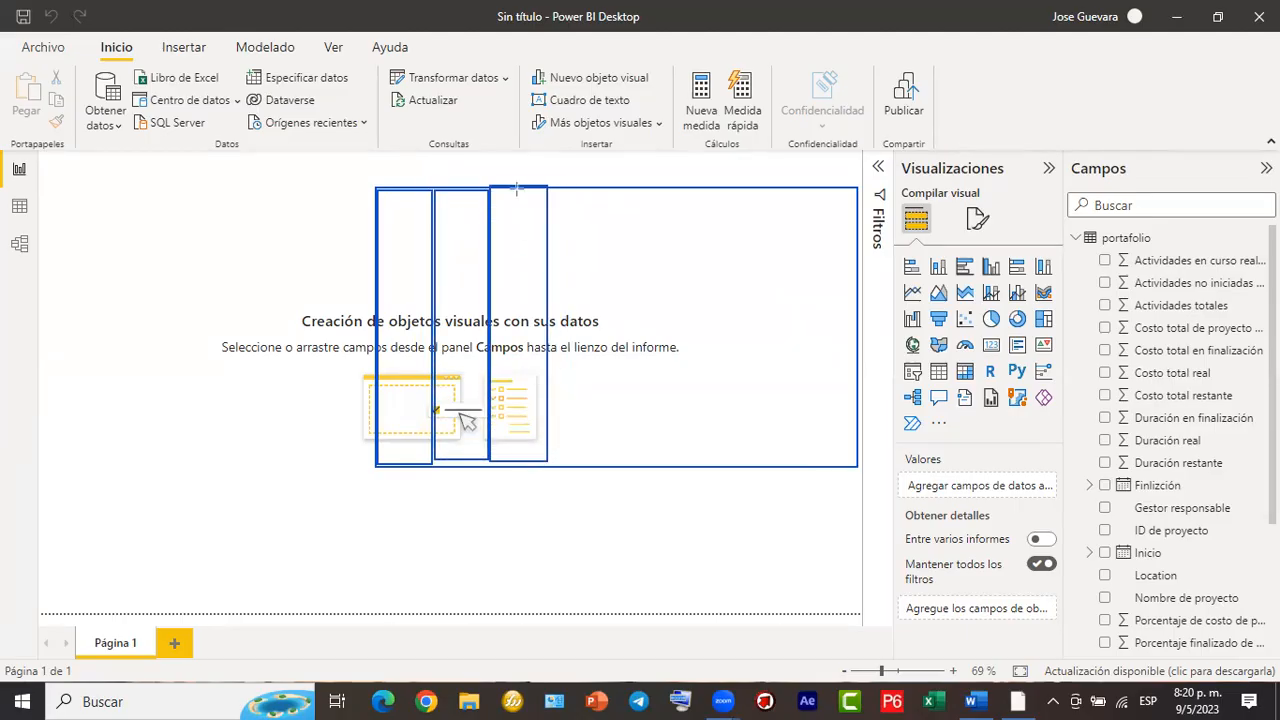
pyautogui.moveTo(548, 186); pyautogui.dragTo(616, 468)
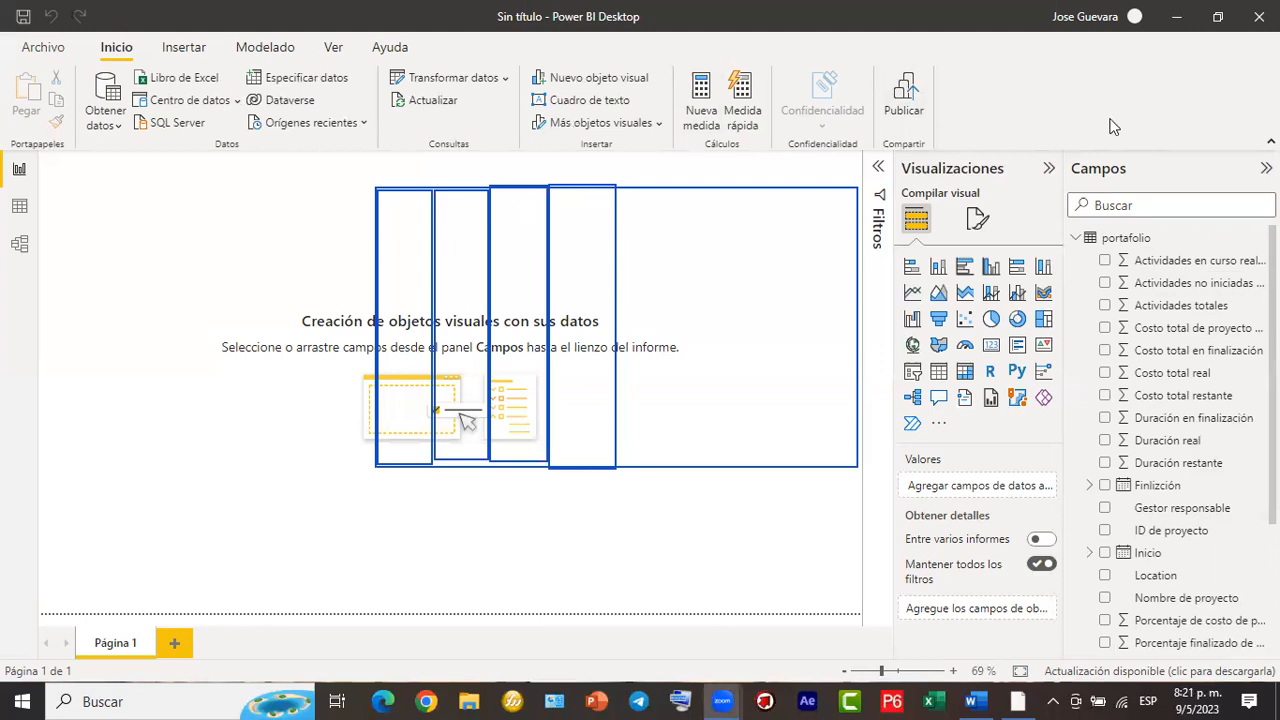
pyautogui.click(775, 332)
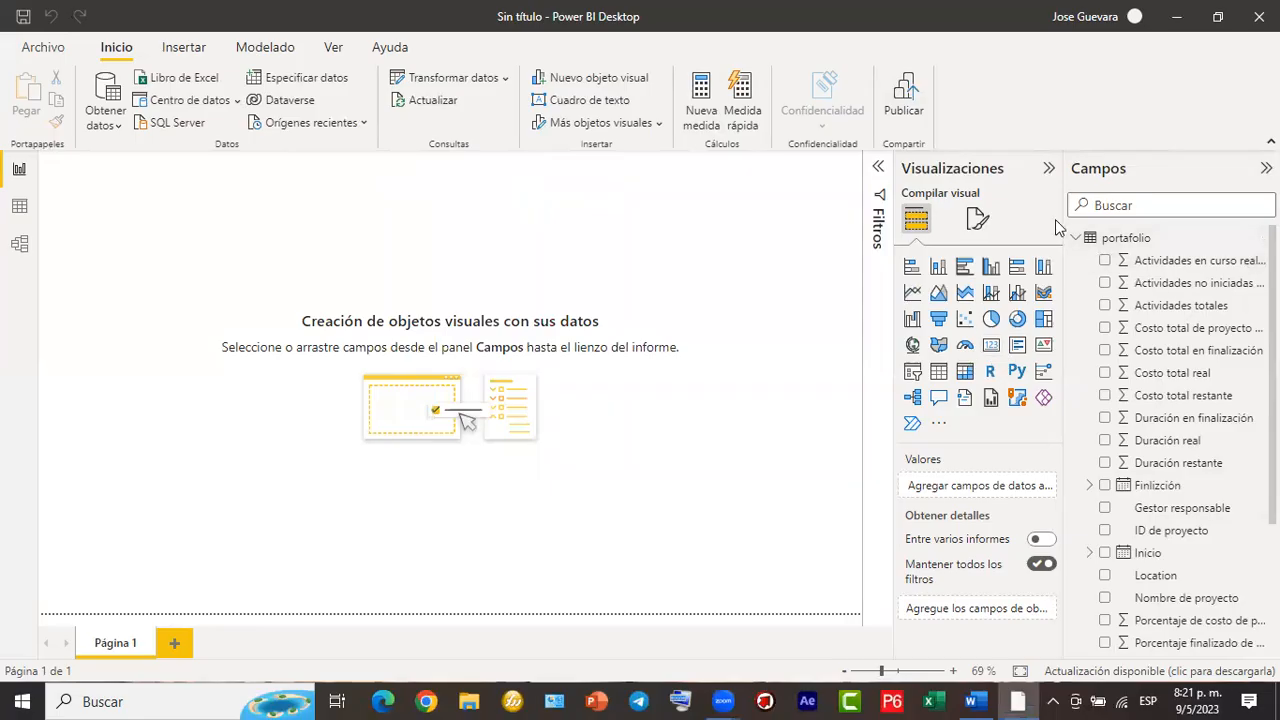
# Narrow the field list to give the report canvas more room and look through the portafolio table's fields.
pyautogui.moveTo(1057, 226); pyautogui.dragTo(1109, 220)
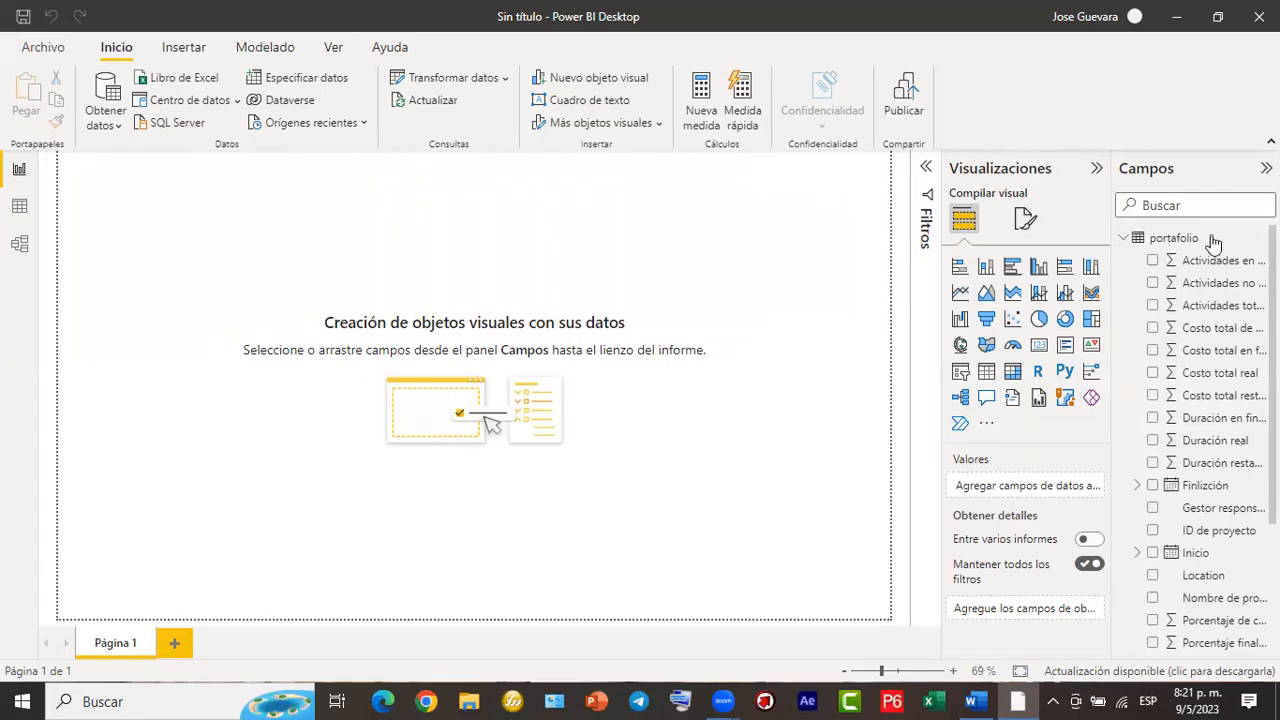
pyautogui.scroll(-2, 1190, 350)
pyautogui.scroll(-3, 1190, 350)
pyautogui.scroll(3, 1190, 350)
pyautogui.scroll(-3, 1190, 350)
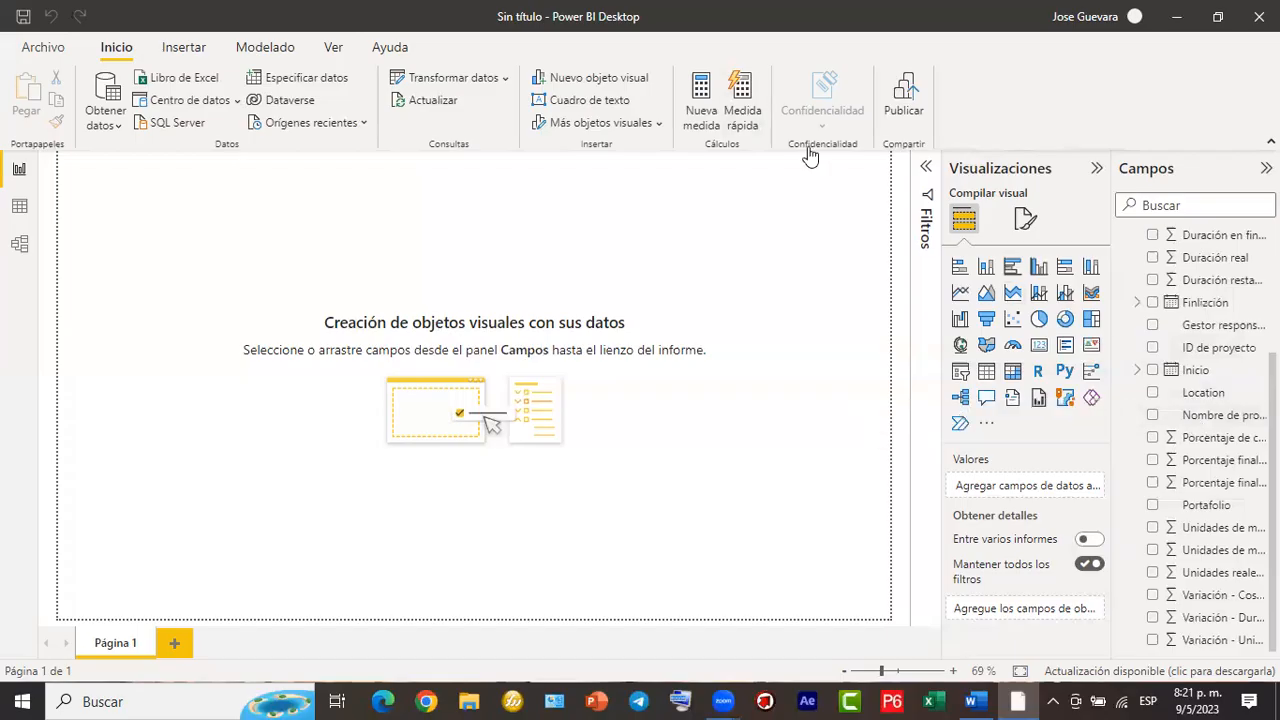
pyautogui.moveTo(1152, 437)
pyautogui.mouseDown()
pyautogui.moveTo(782, 344)
pyautogui.moveTo(38, 208)
pyautogui.mouseUp()
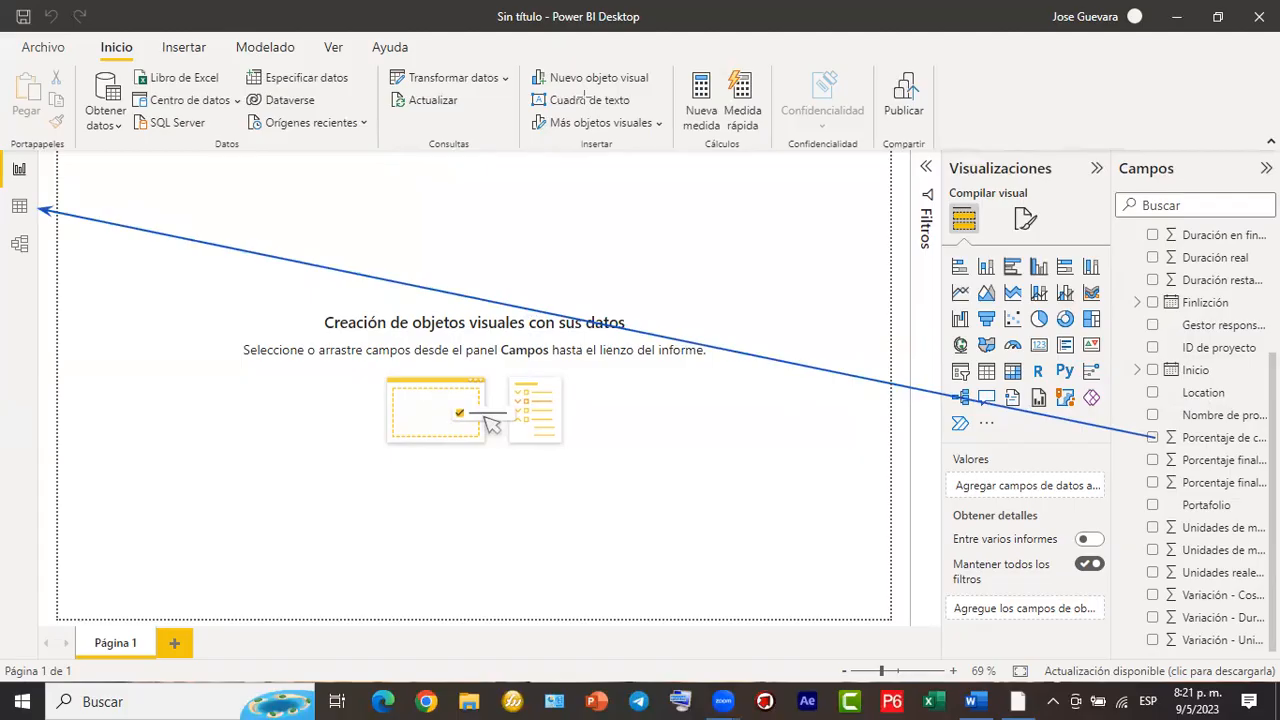
# Examine the portafolio table's records in the data view, from the portfolio column across to the dates, locations and cost percentages.
pyautogui.click(20, 208)
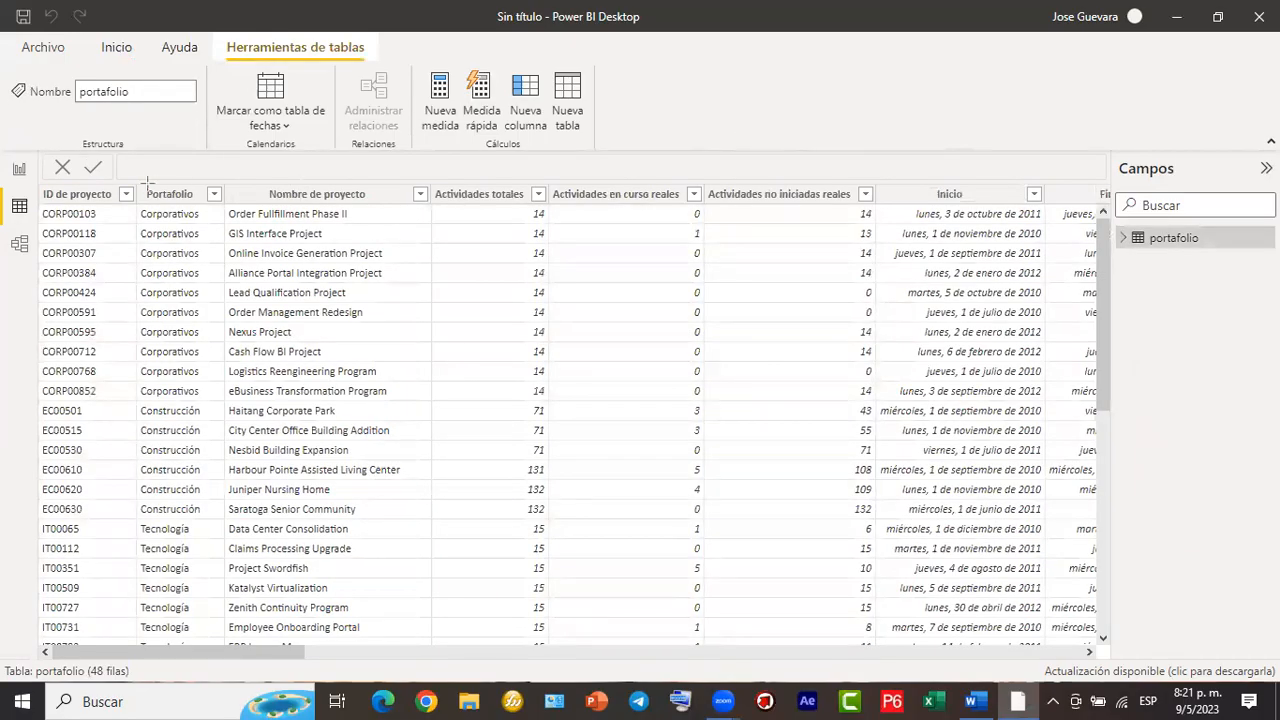
pyautogui.moveTo(137, 182)
pyautogui.mouseDown()
pyautogui.moveTo(220, 422)
pyautogui.moveTo(221, 650)
pyautogui.mouseUp()
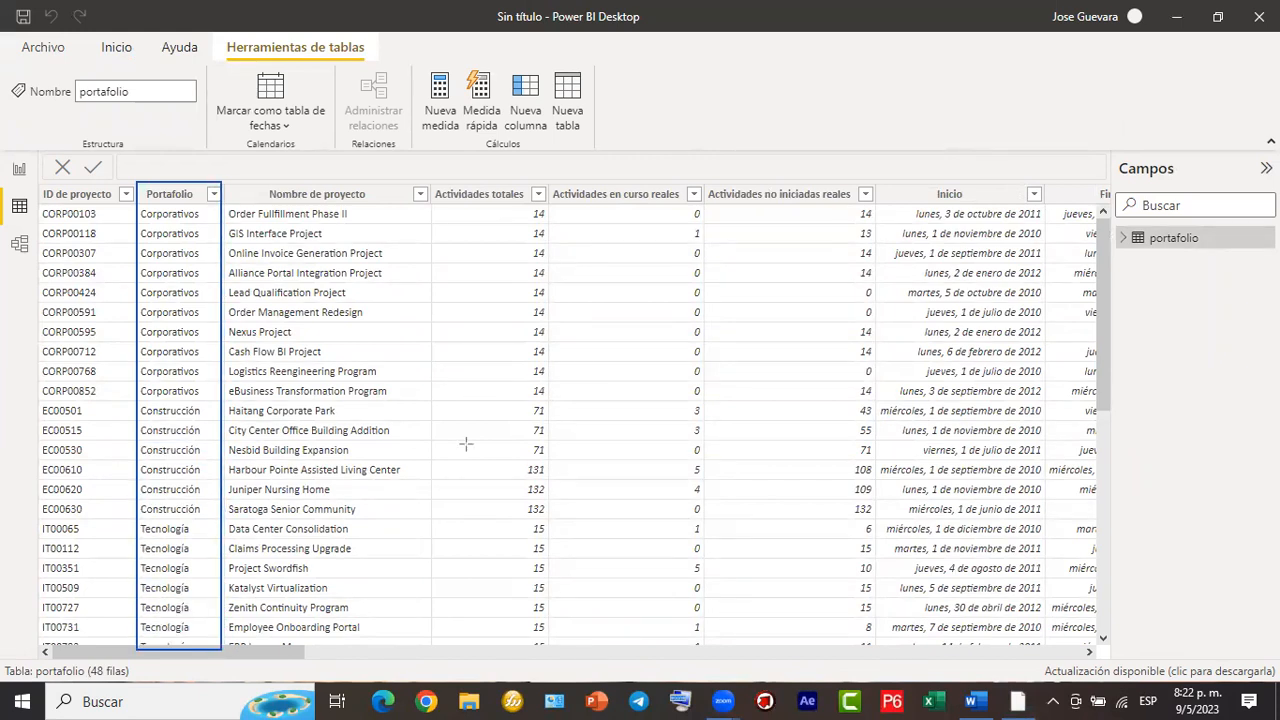
pyautogui.scroll(-9, 155, 385)
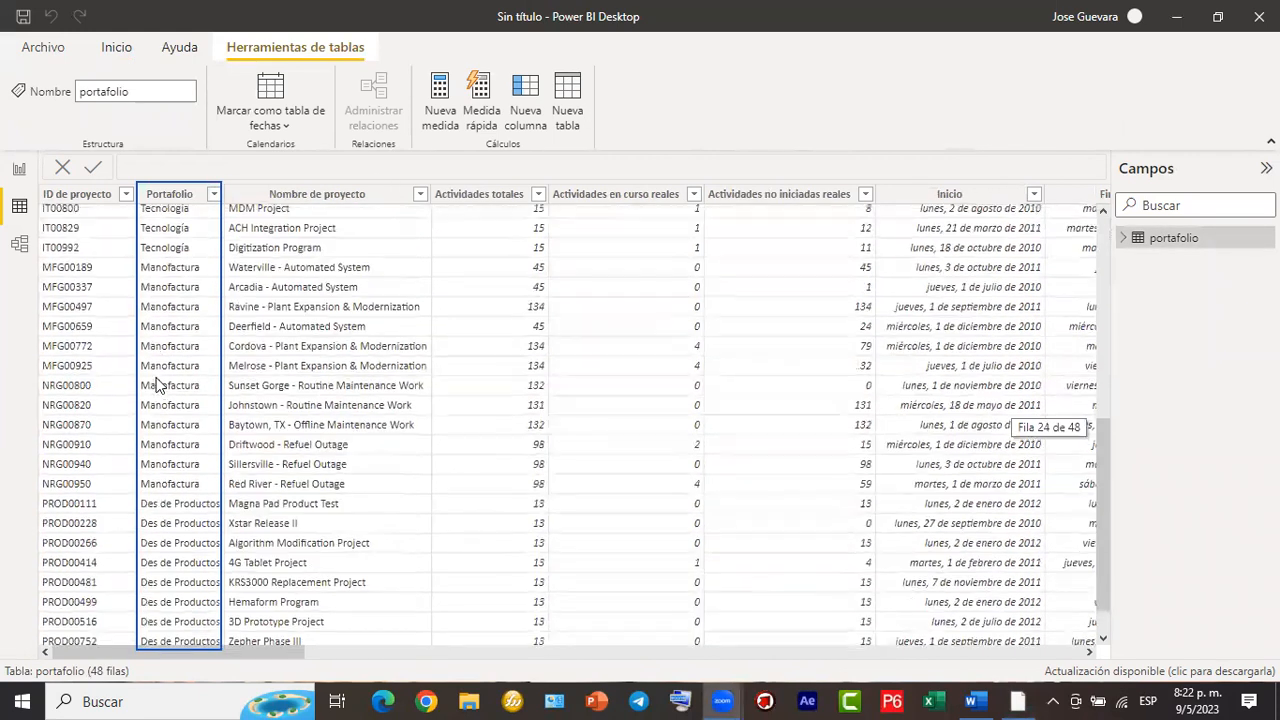
pyautogui.scroll(5, 155, 385)
pyautogui.scroll(4, 155, 385)
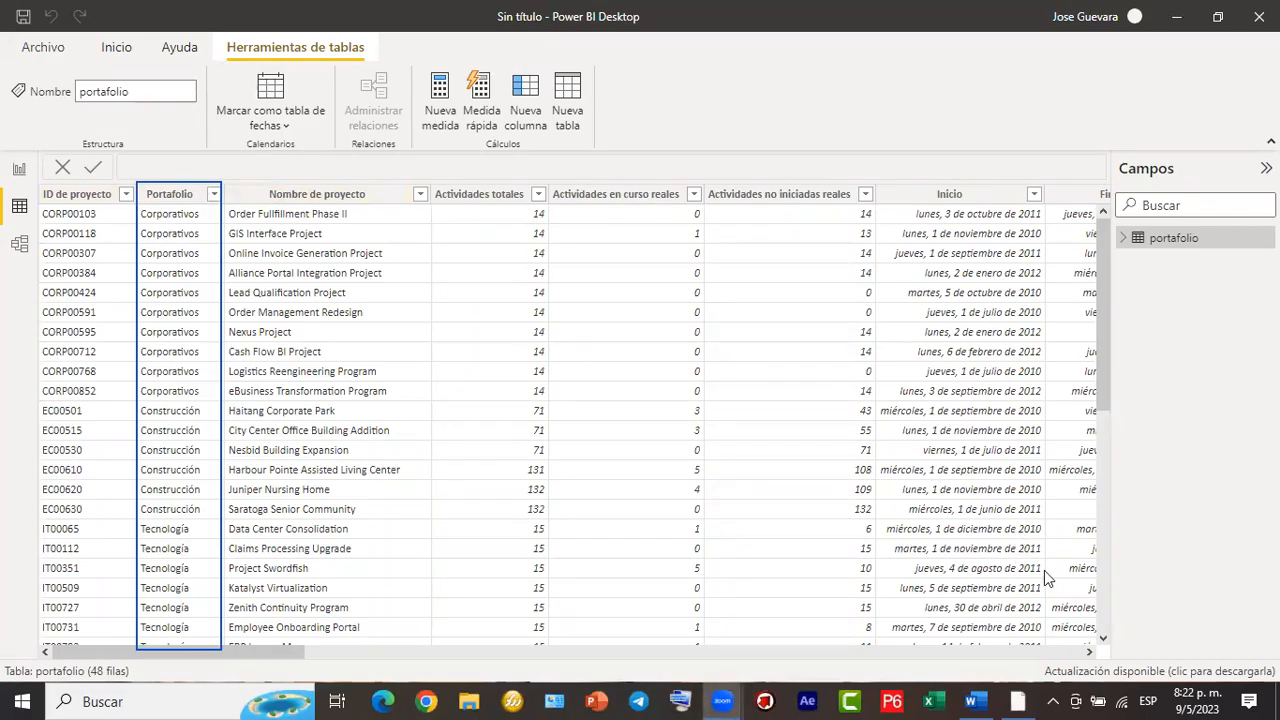
pyautogui.click(1089, 652)
pyautogui.click(1089, 652)
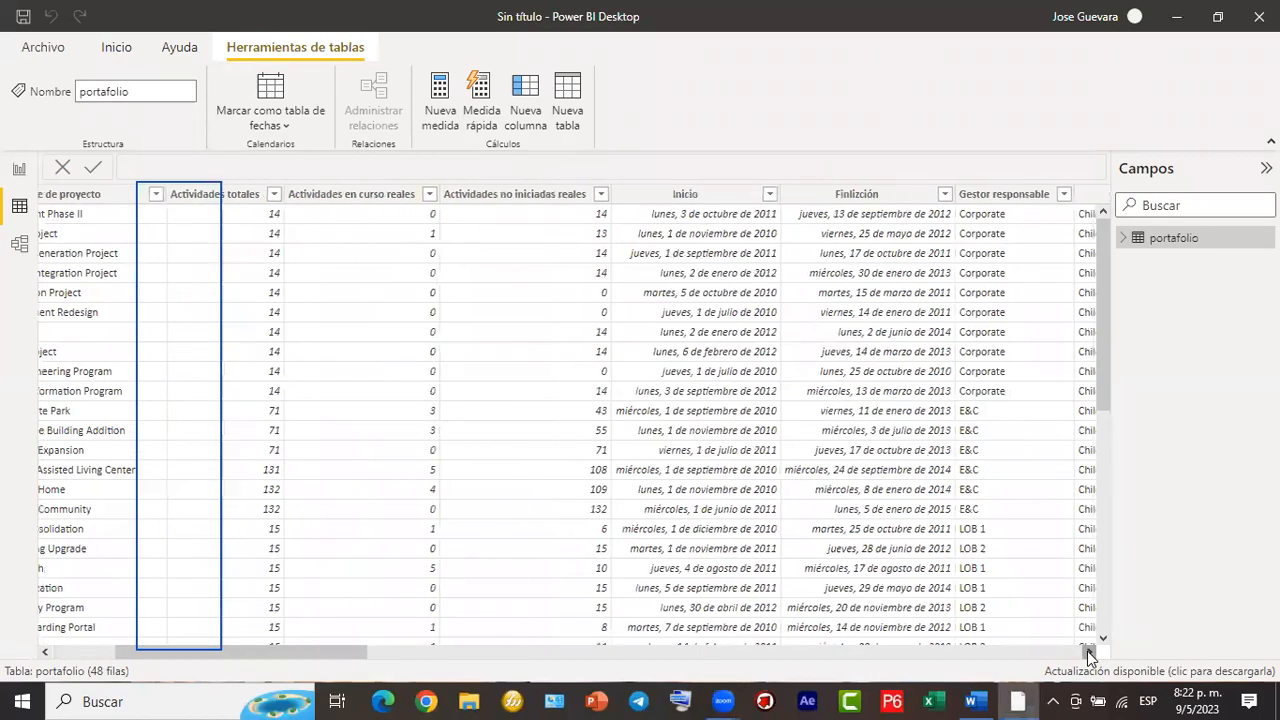
pyautogui.click(1089, 652)
pyautogui.click(1089, 652)
pyautogui.click(1089, 652)
pyautogui.click(1089, 652)
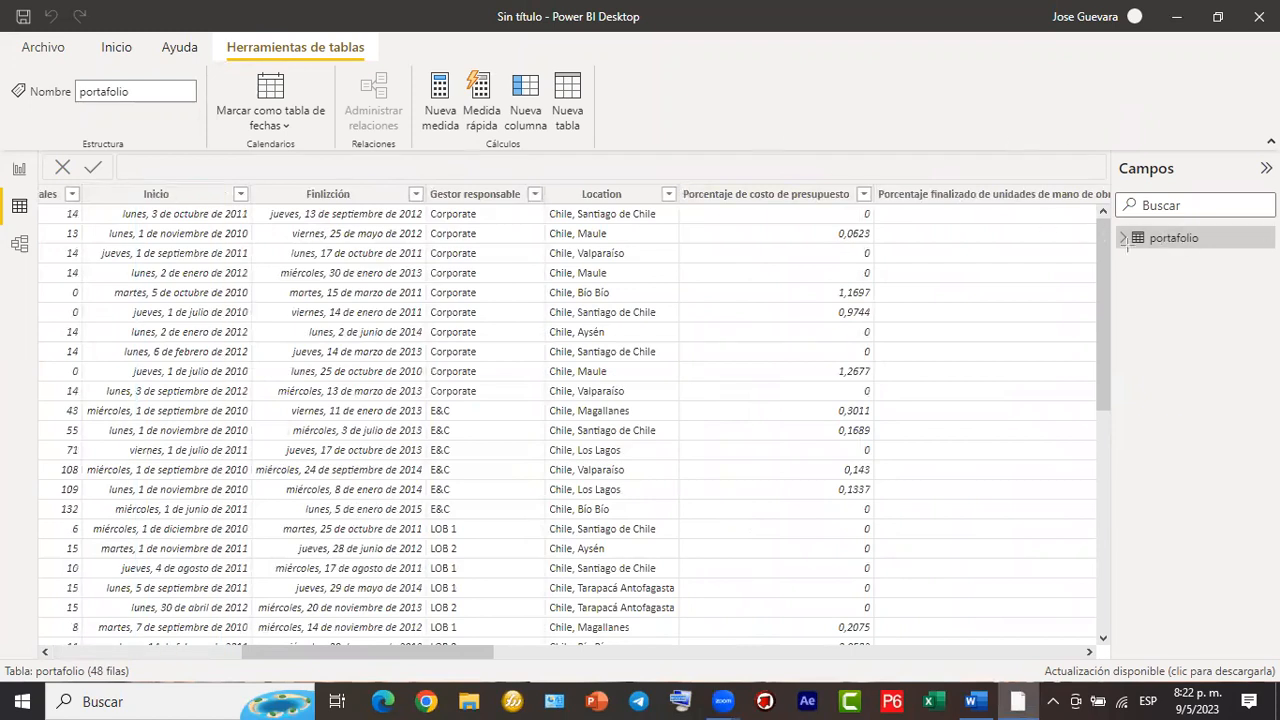
pyautogui.moveTo(790, 335)
pyautogui.mouseDown()
pyautogui.moveTo(651, 271)
pyautogui.moveTo(69, 163)
pyautogui.moveTo(30, 168)
pyautogui.mouseUp()
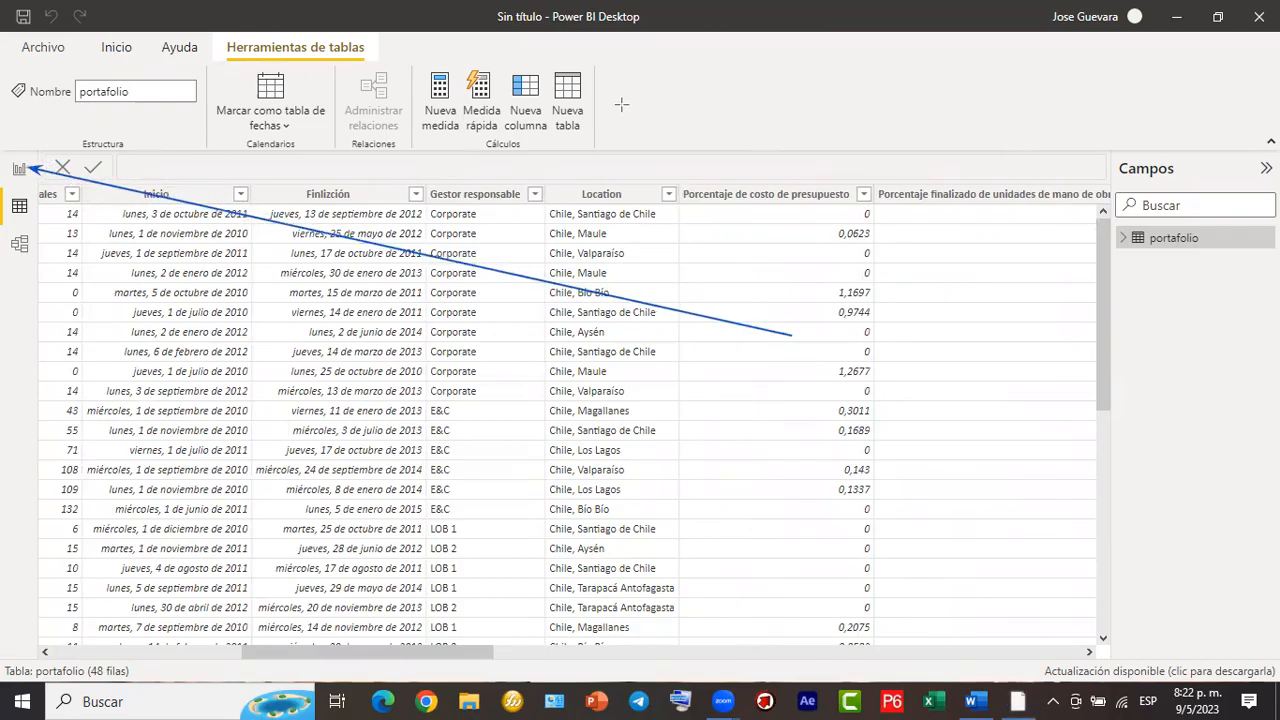
# Return to the report view, add an empty slicer to Página 1 and collapse the filter area.
pyautogui.click(18, 168)
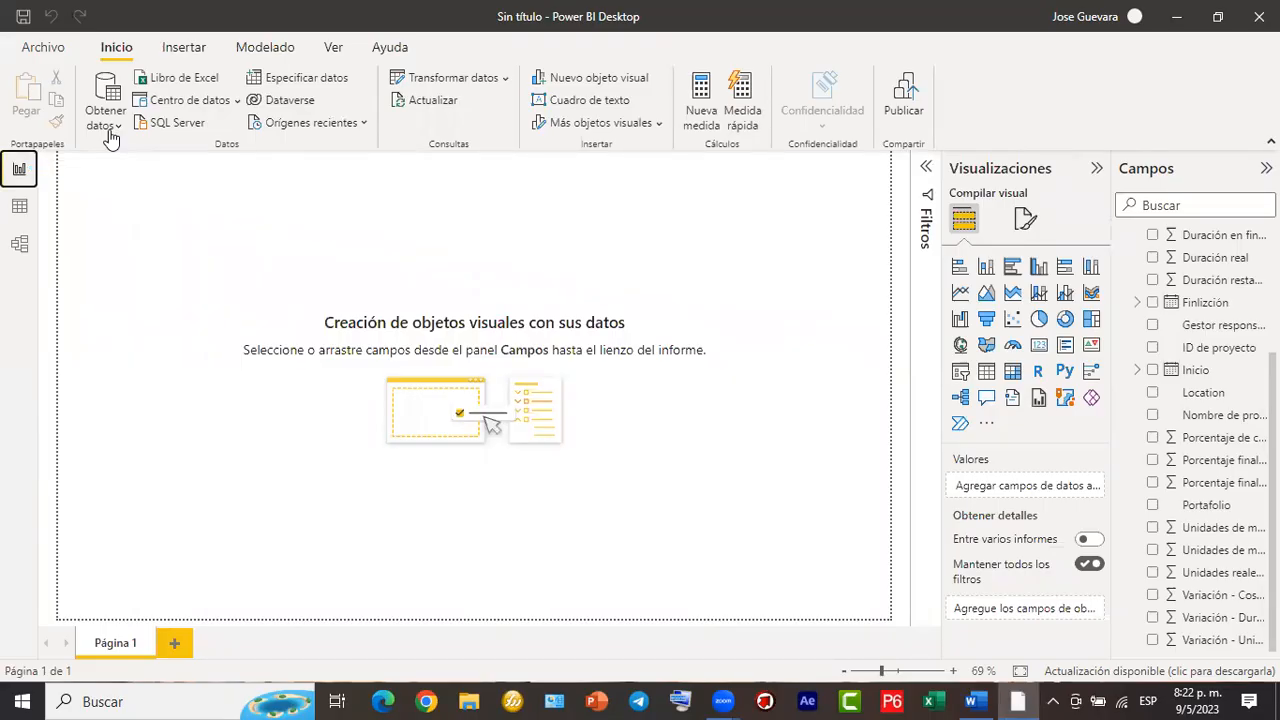
pyautogui.moveTo(58, 152); pyautogui.dragTo(895, 619)
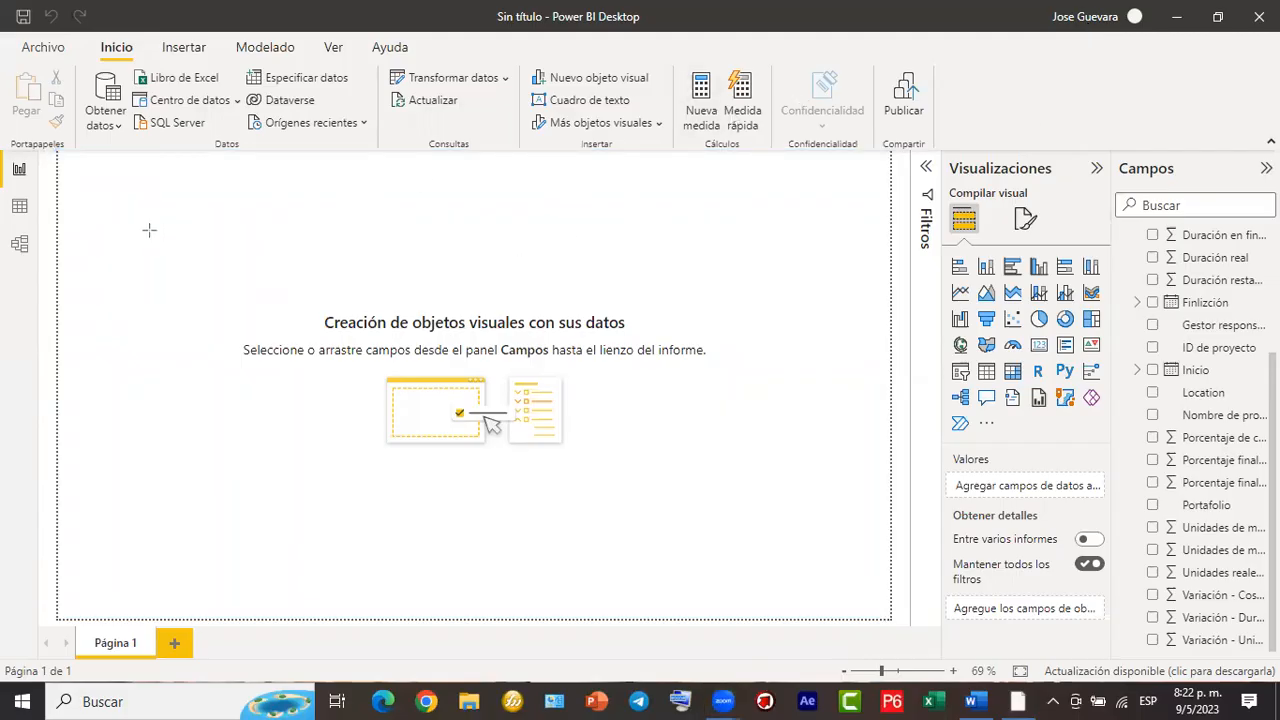
pyautogui.moveTo(57, 151); pyautogui.dragTo(888, 176)
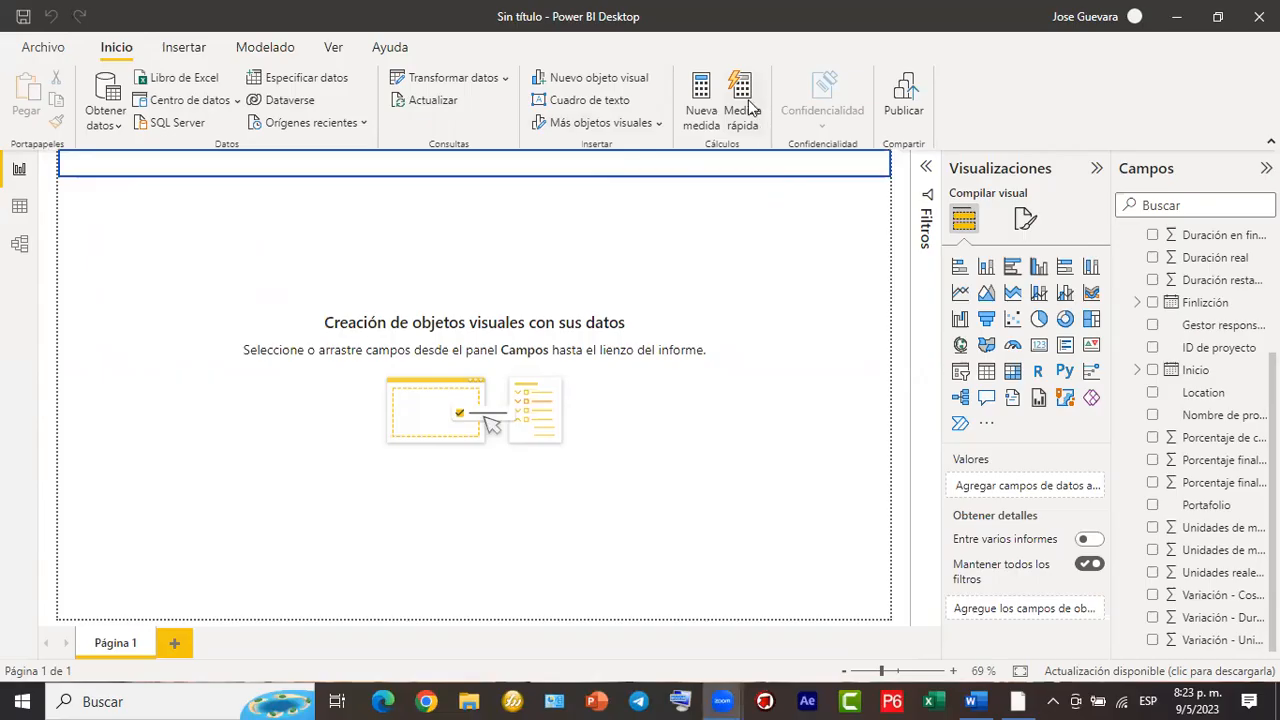
pyautogui.moveTo(433, 167)
pyautogui.mouseDown()
pyautogui.moveTo(946, 167)
pyautogui.moveTo(931, 177)
pyautogui.moveTo(954, 309)
pyautogui.moveTo(944, 368)
pyautogui.mouseUp()
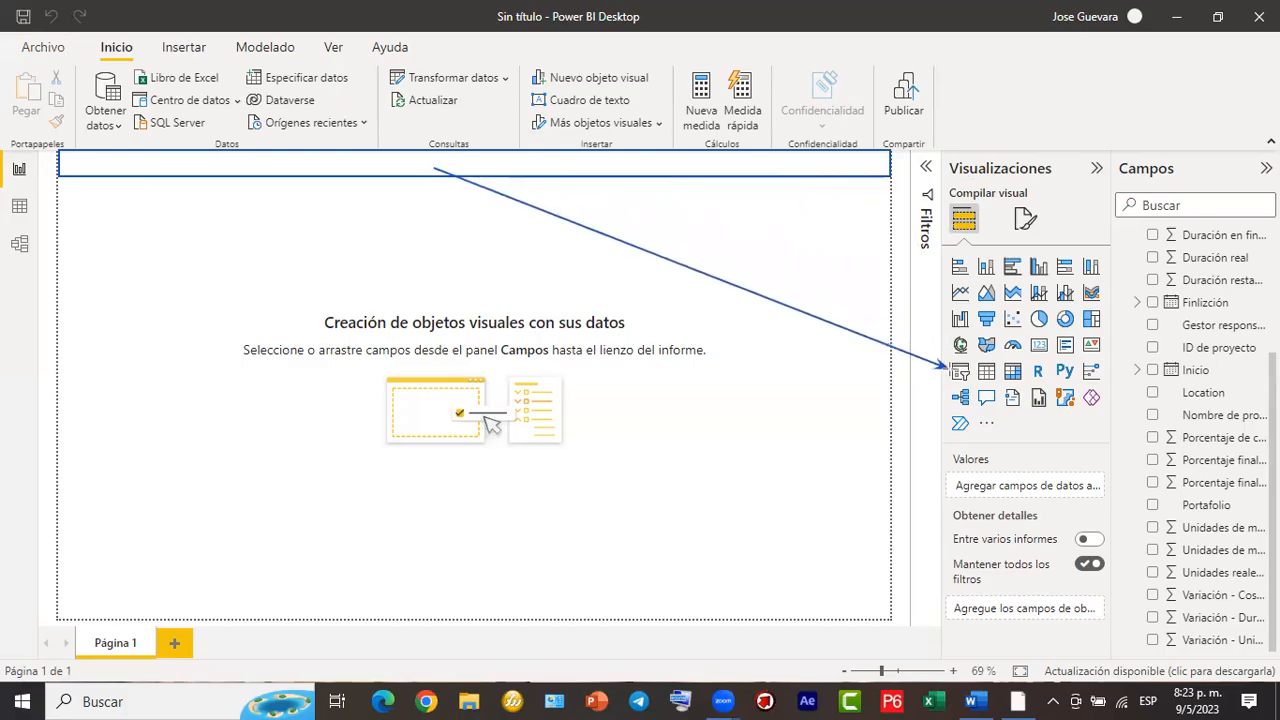
pyautogui.click(661, 104)
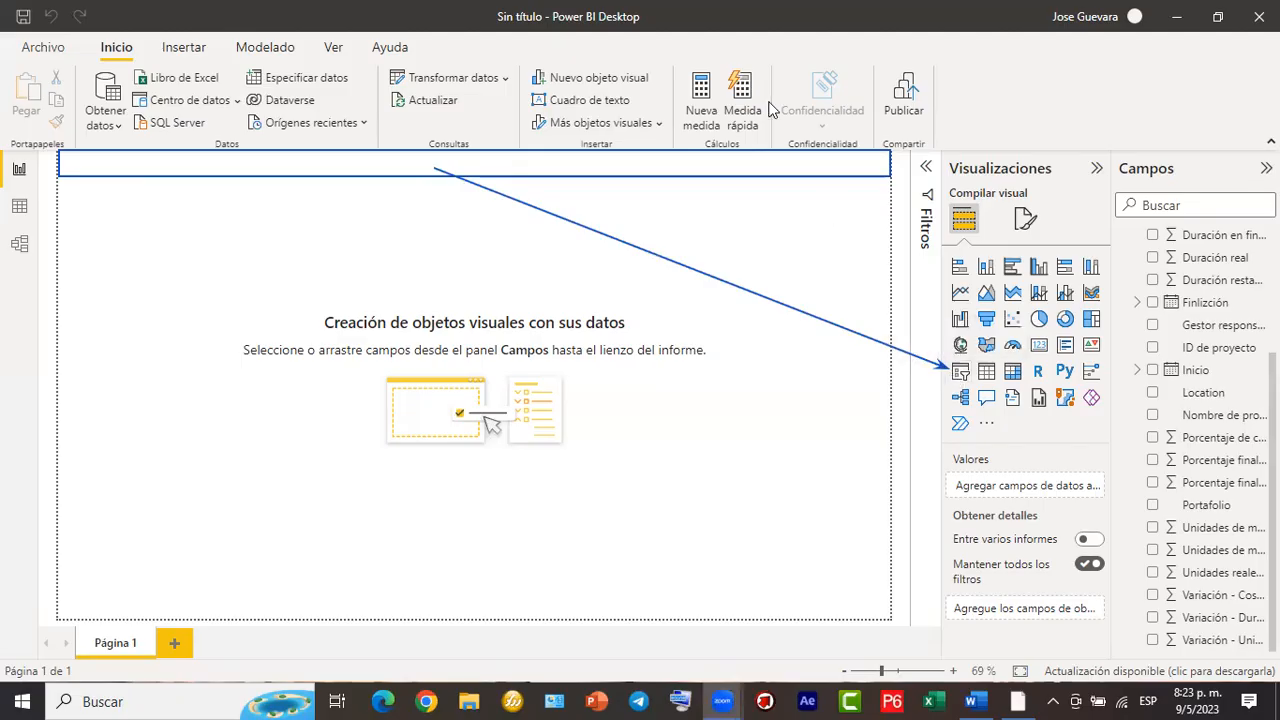
pyautogui.click(961, 375)
pyautogui.click(961, 375)
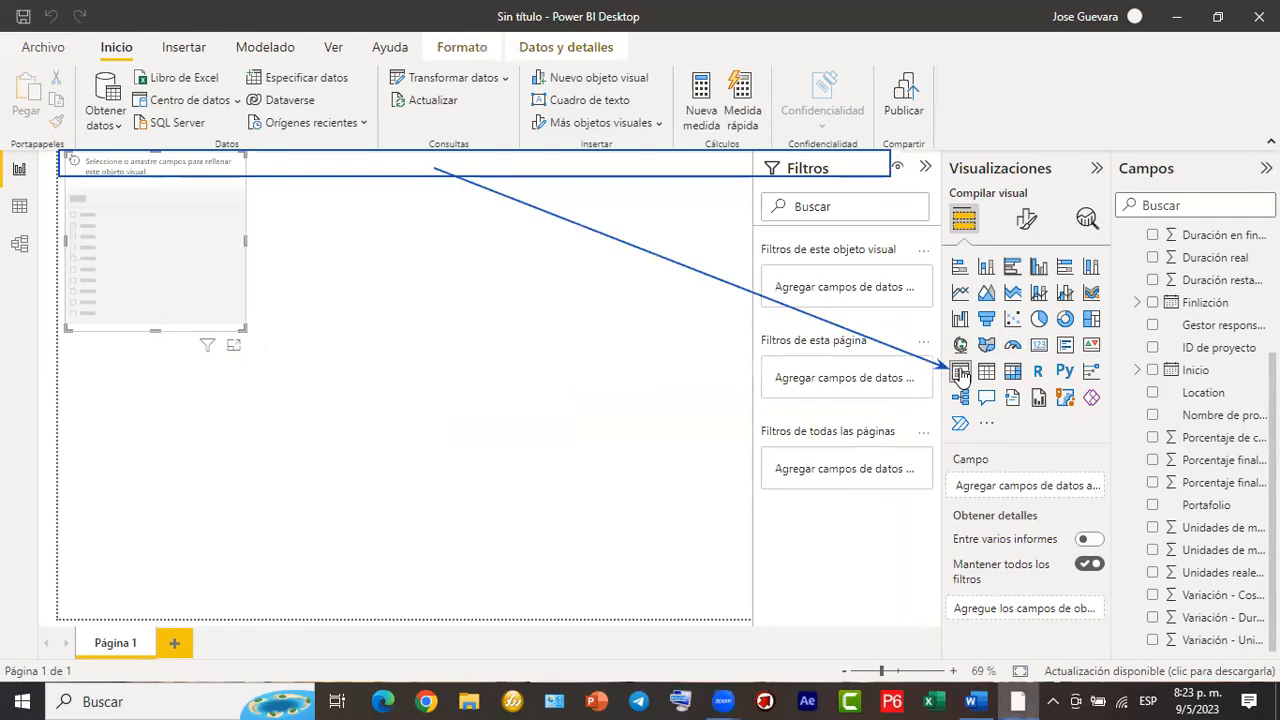
pyautogui.click(924, 170)
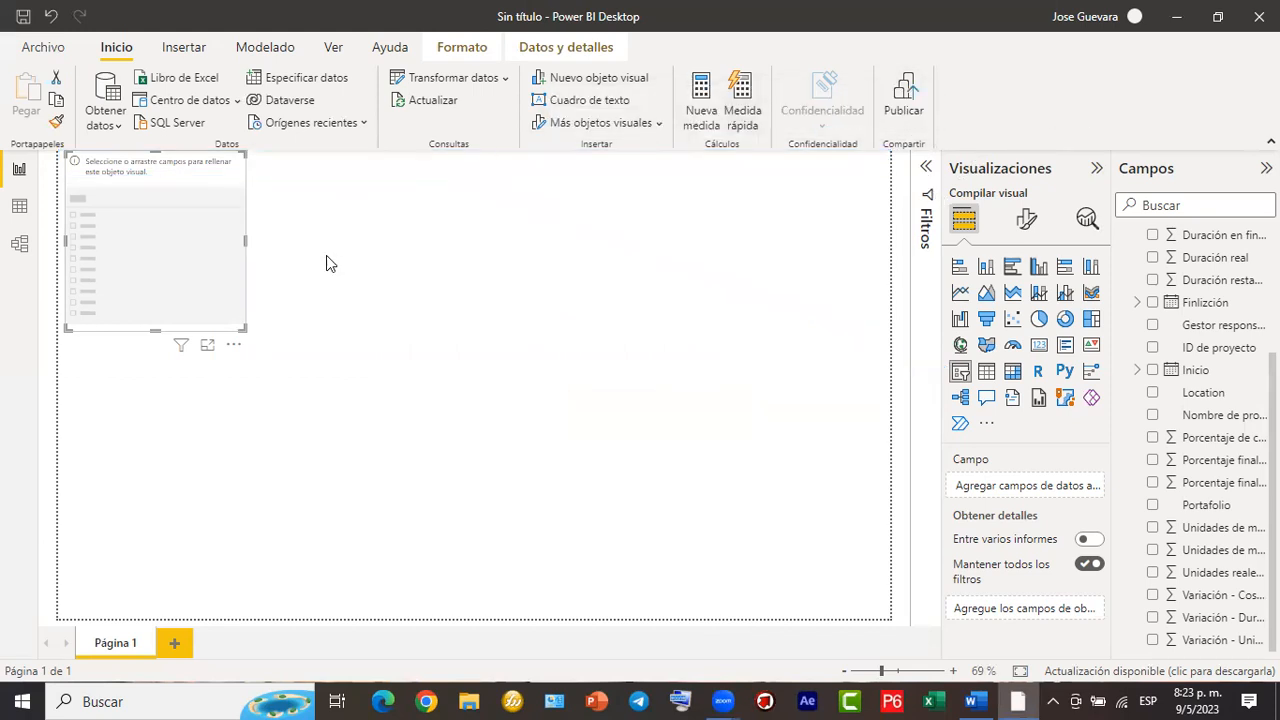
# Resize the empty slicer into a thin band spanning the full page width along the page's upper edge.
pyautogui.moveTo(154, 328); pyautogui.dragTo(887, 214)
pyautogui.moveTo(470, 194); pyautogui.dragTo(489, 178)
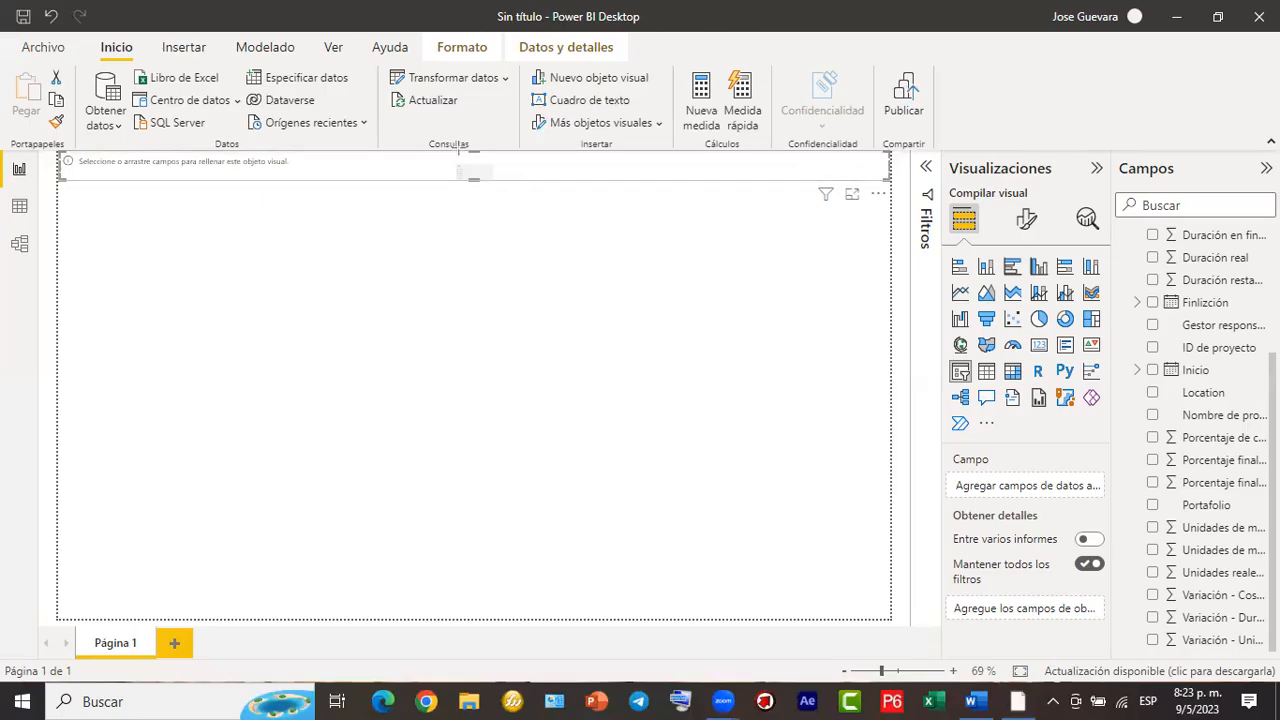
pyautogui.moveTo(466, 162); pyautogui.dragTo(506, 184)
pyautogui.moveTo(506, 183); pyautogui.dragTo(520, 196)
pyautogui.moveTo(519, 196); pyautogui.dragTo(953, 482)
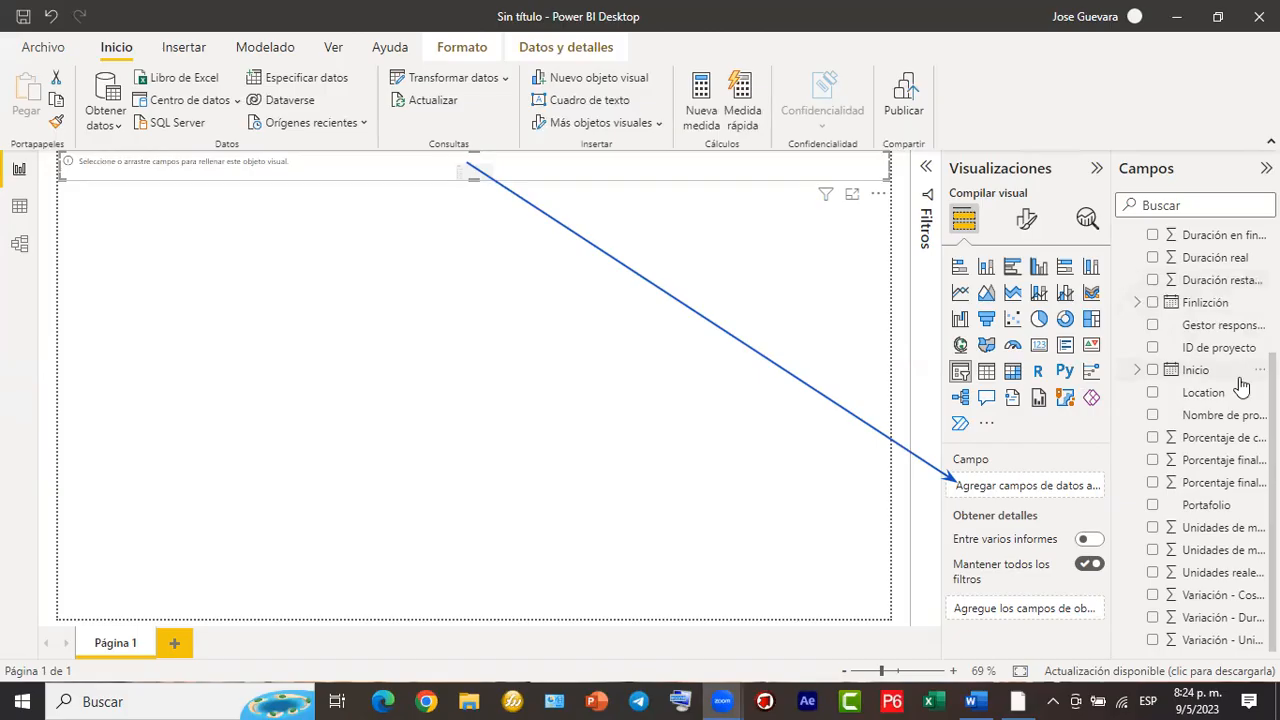
# Assign the Portafolio field of the portafolio table to the slicer.
pyautogui.scroll(5, 1185, 468)
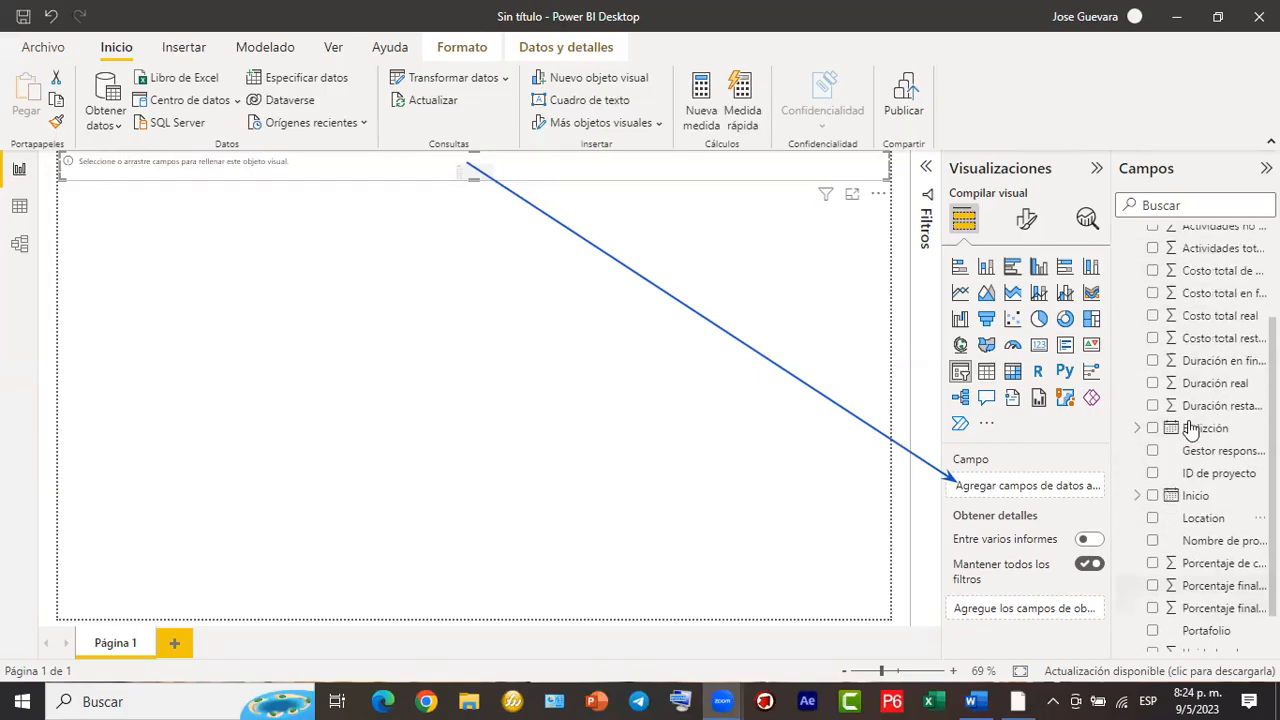
pyautogui.scroll(-4, 1197, 385)
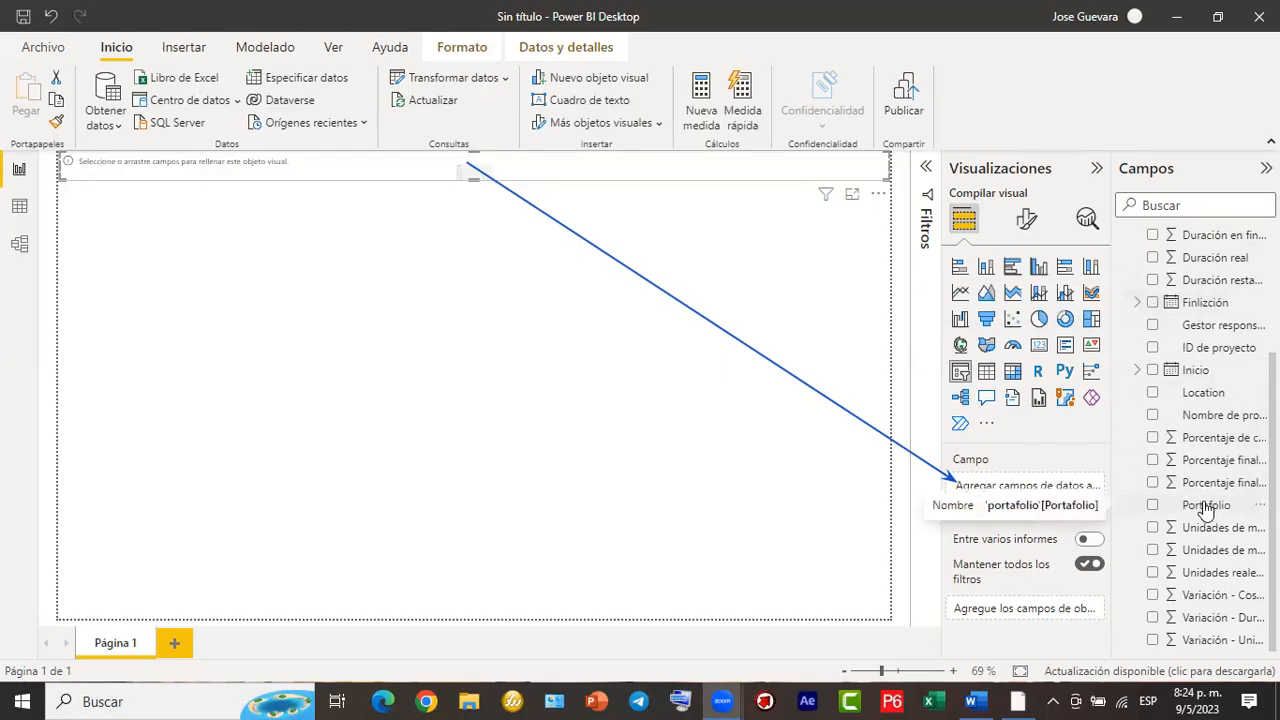
pyautogui.moveTo(1204, 508); pyautogui.dragTo(477, 170)
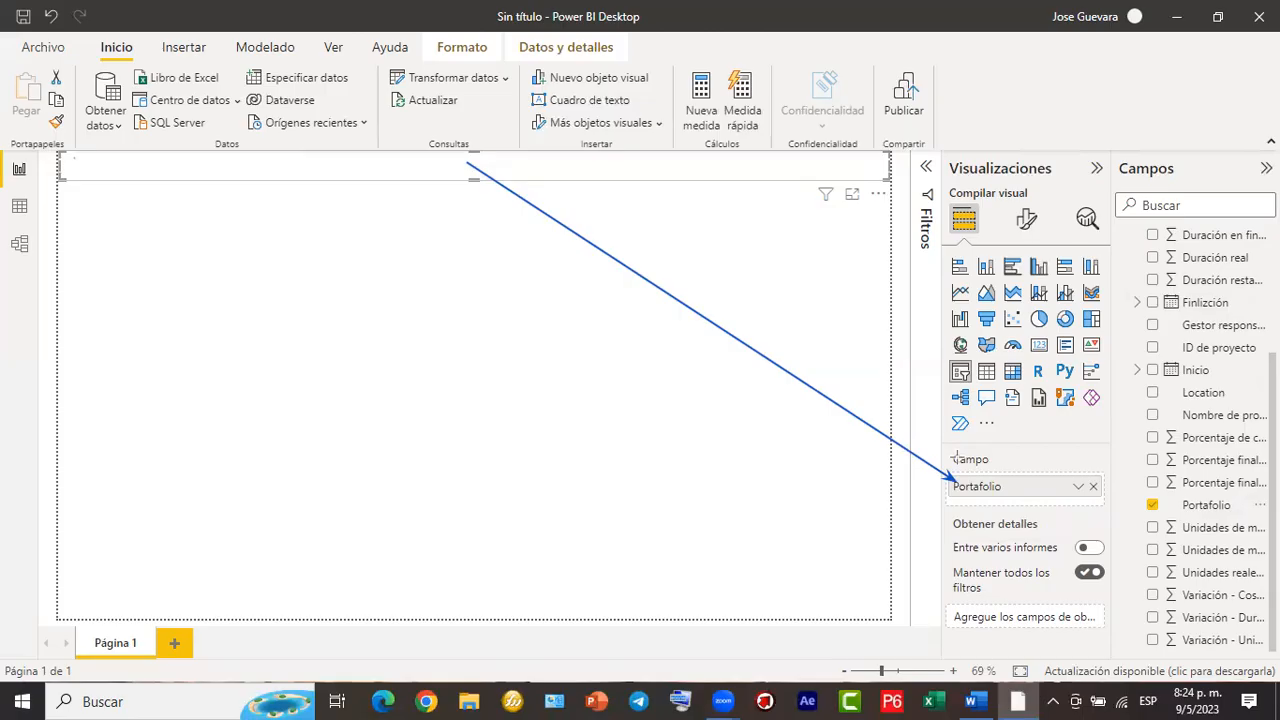
pyautogui.moveTo(947, 452); pyautogui.dragTo(1106, 514)
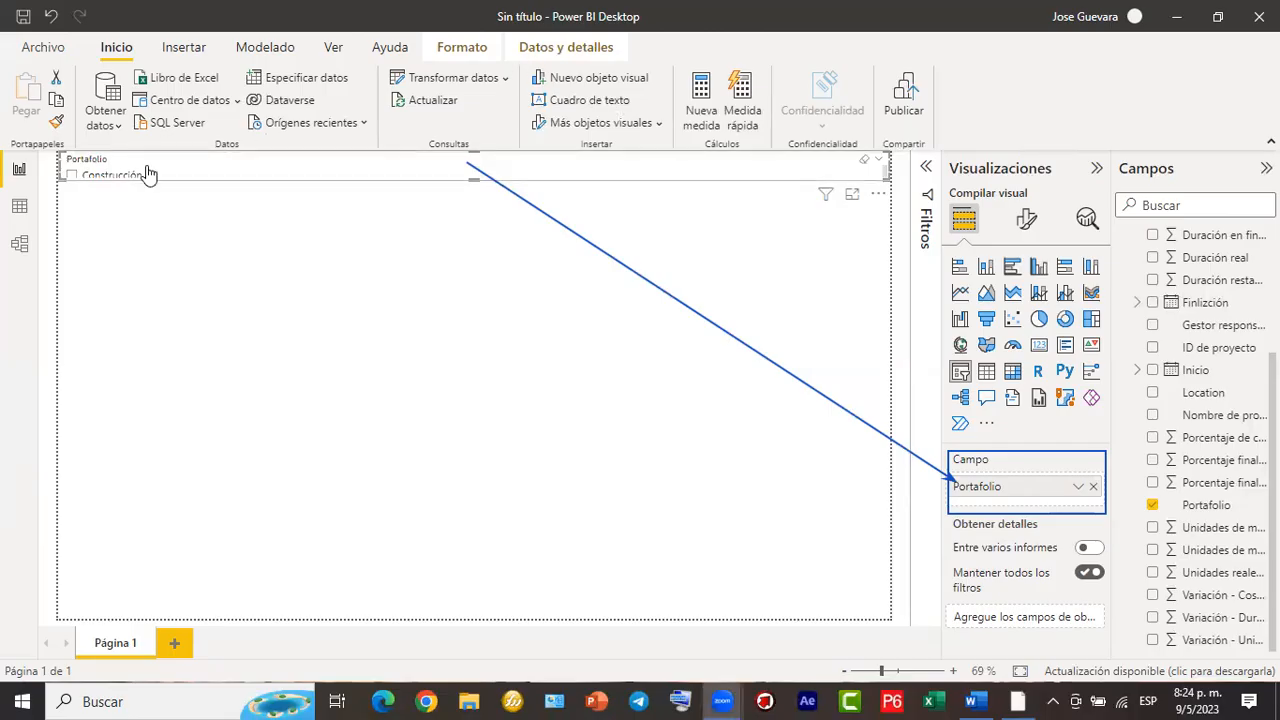
# Enlarge the Portafolio slicer temporarily to view its options, and shrink it back to a thin band.
pyautogui.moveTo(474, 180); pyautogui.dragTo(491, 300)
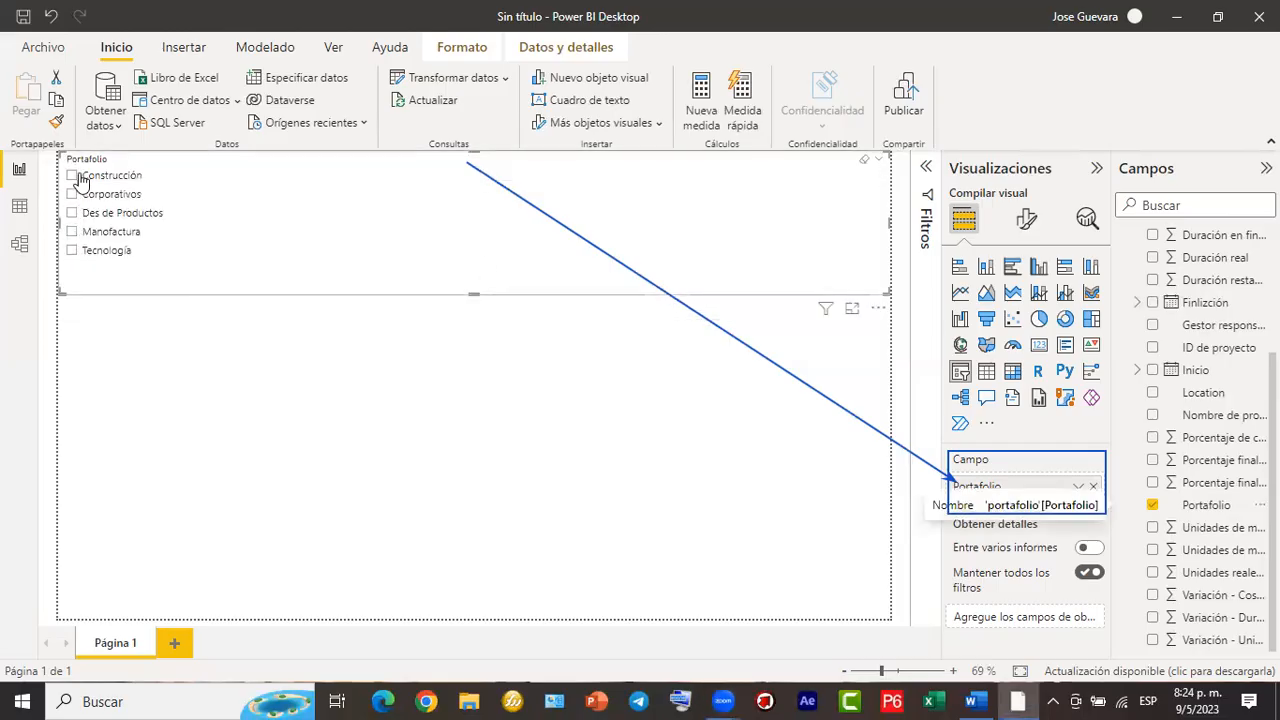
pyautogui.moveTo(473, 291); pyautogui.dragTo(489, 185)
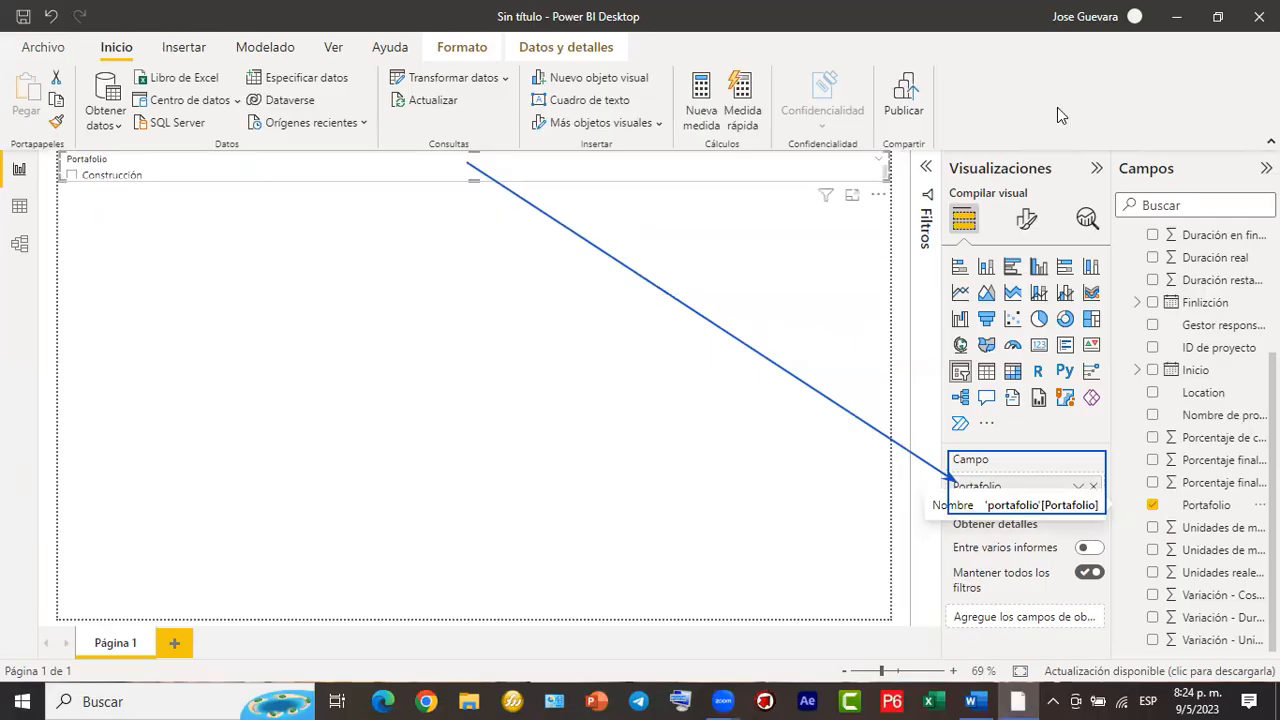
pyautogui.click(1057, 107)
pyautogui.click(732, 334)
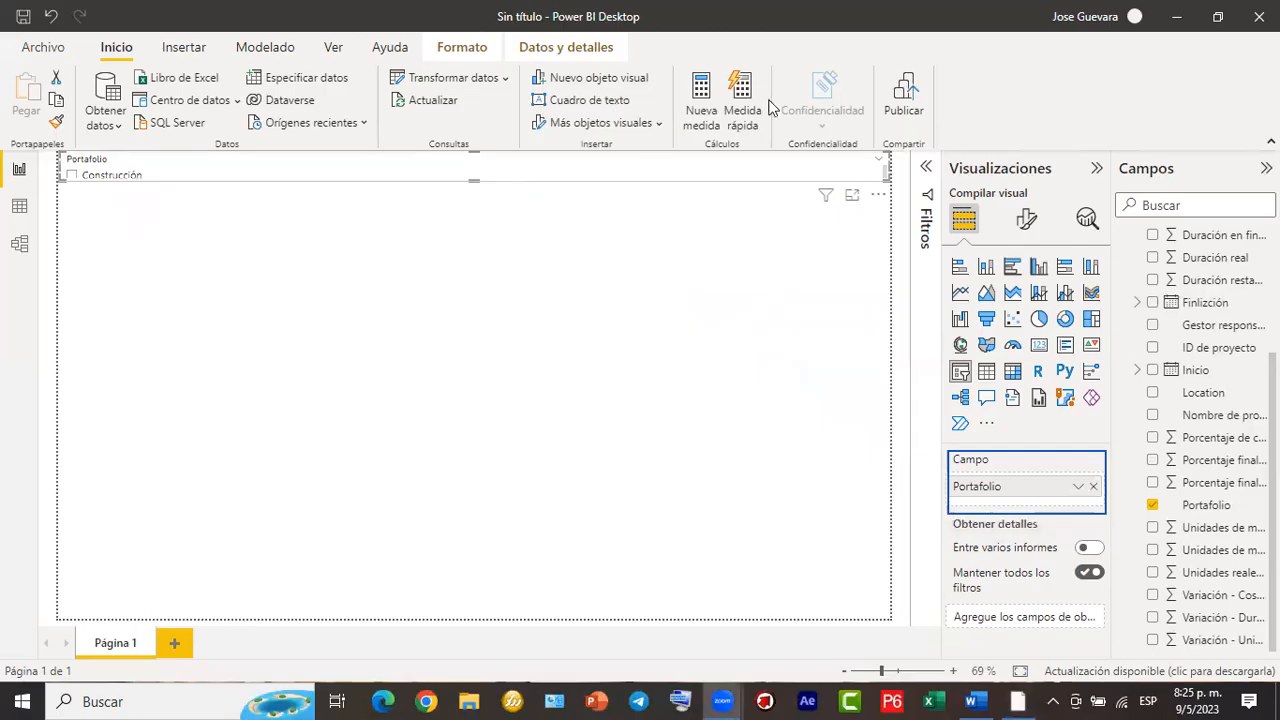
# Set the Portafolio slicer's orientation to Horizontal in its visual format settings.
pyautogui.moveTo(528, 165); pyautogui.dragTo(1016, 220)
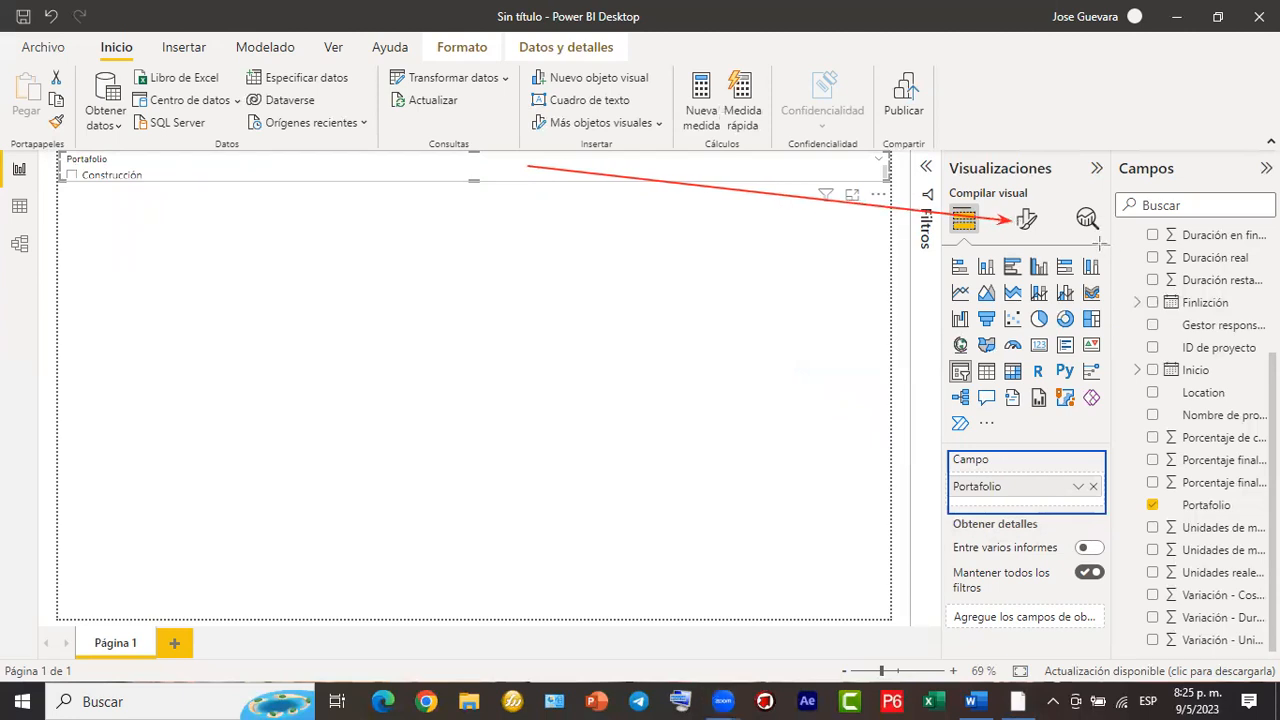
pyautogui.moveTo(1005, 202); pyautogui.dragTo(1050, 237)
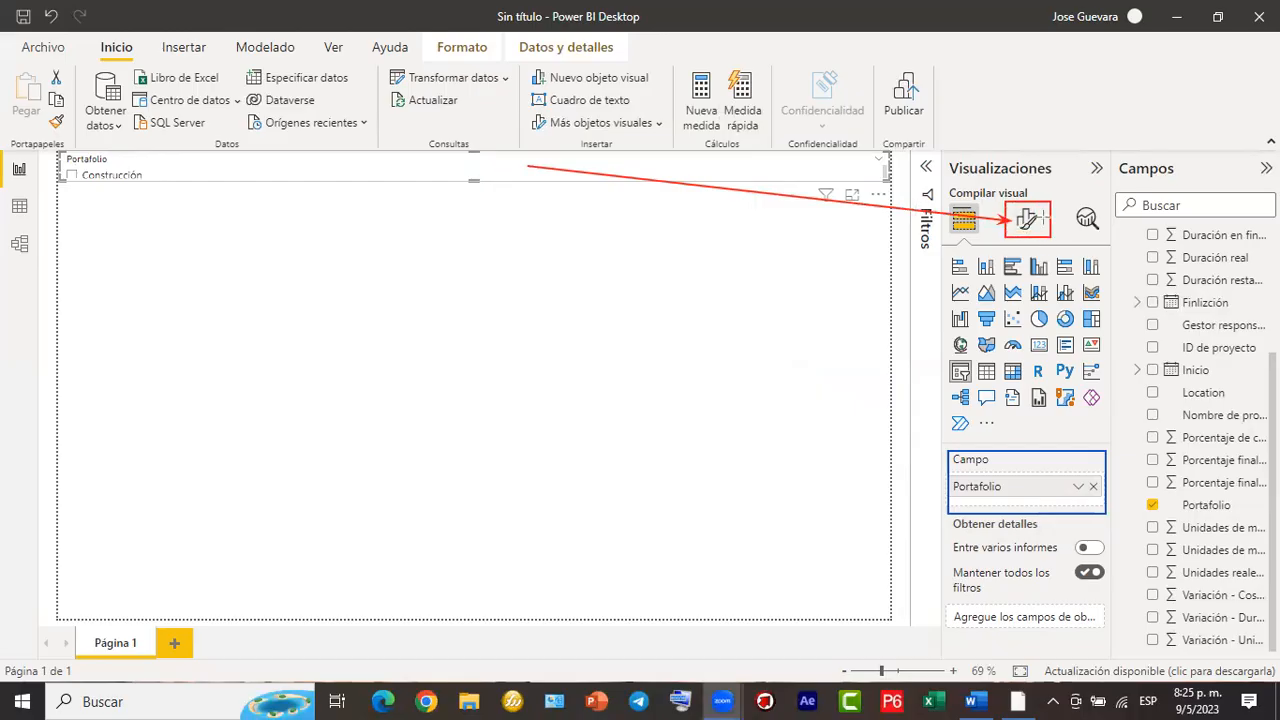
pyautogui.click(1030, 225)
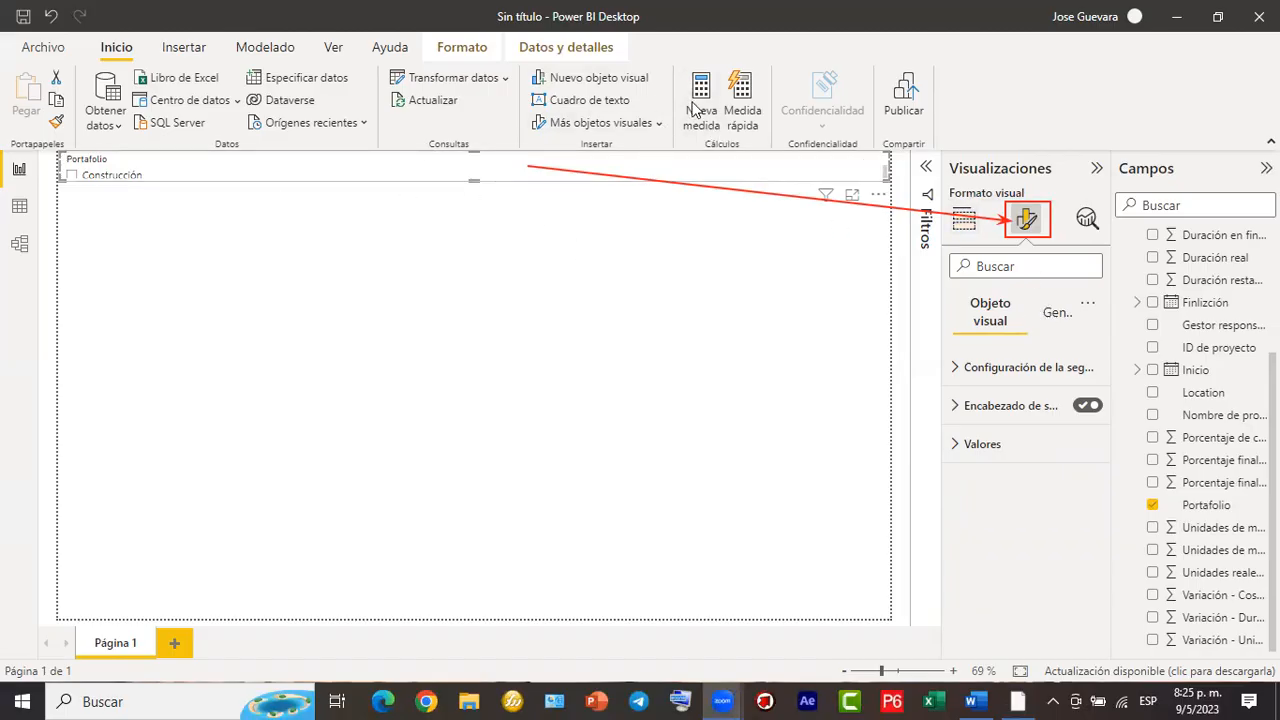
pyautogui.moveTo(995, 325); pyautogui.dragTo(996, 364)
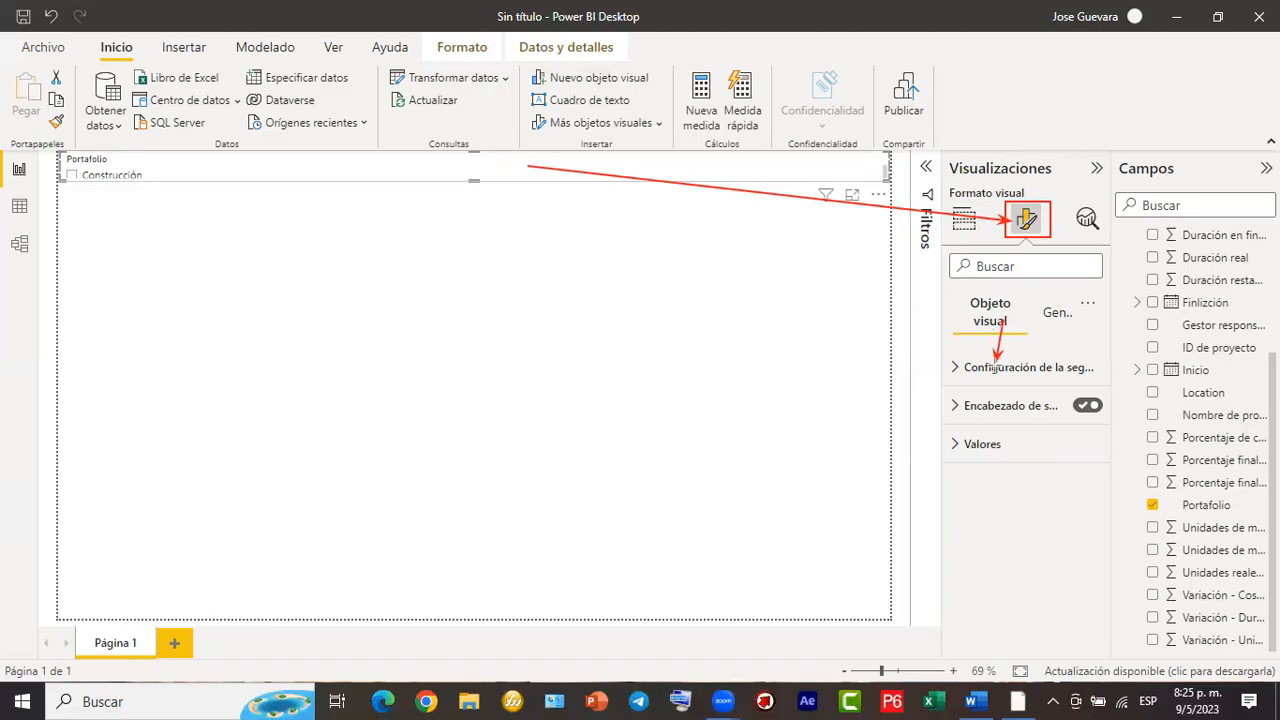
pyautogui.click(962, 370)
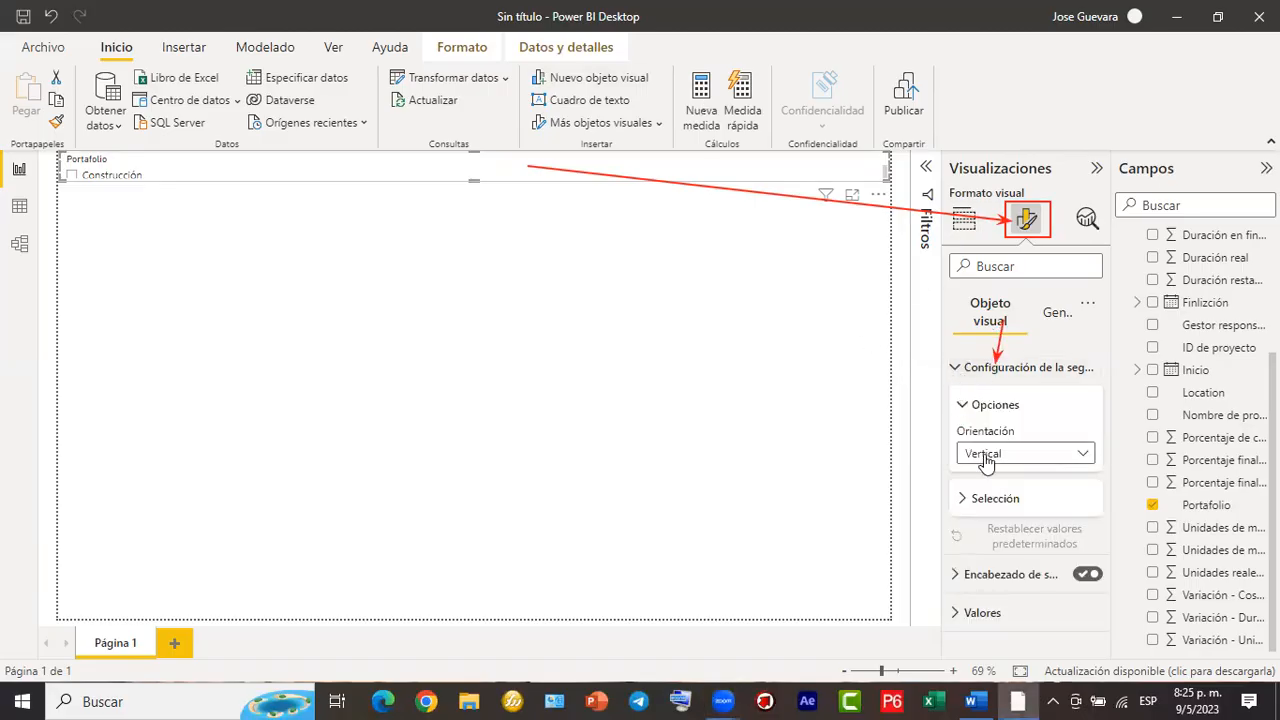
pyautogui.click(1050, 458)
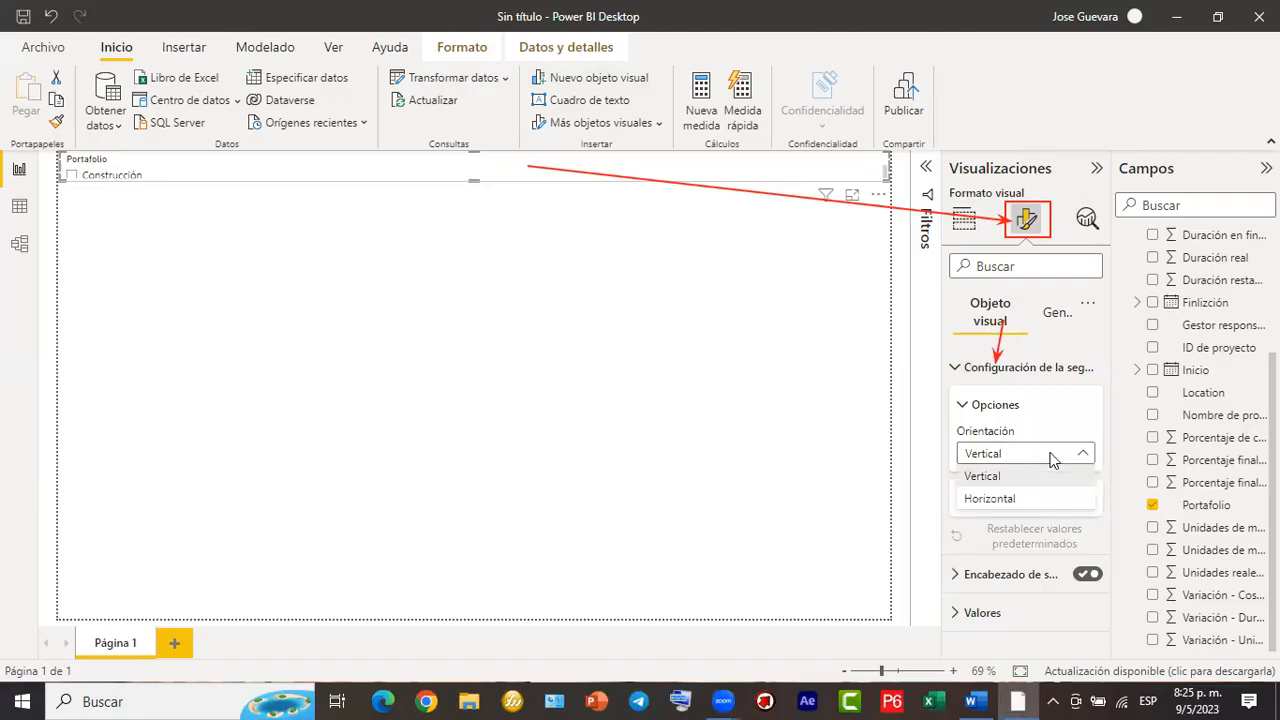
pyautogui.click(1020, 503)
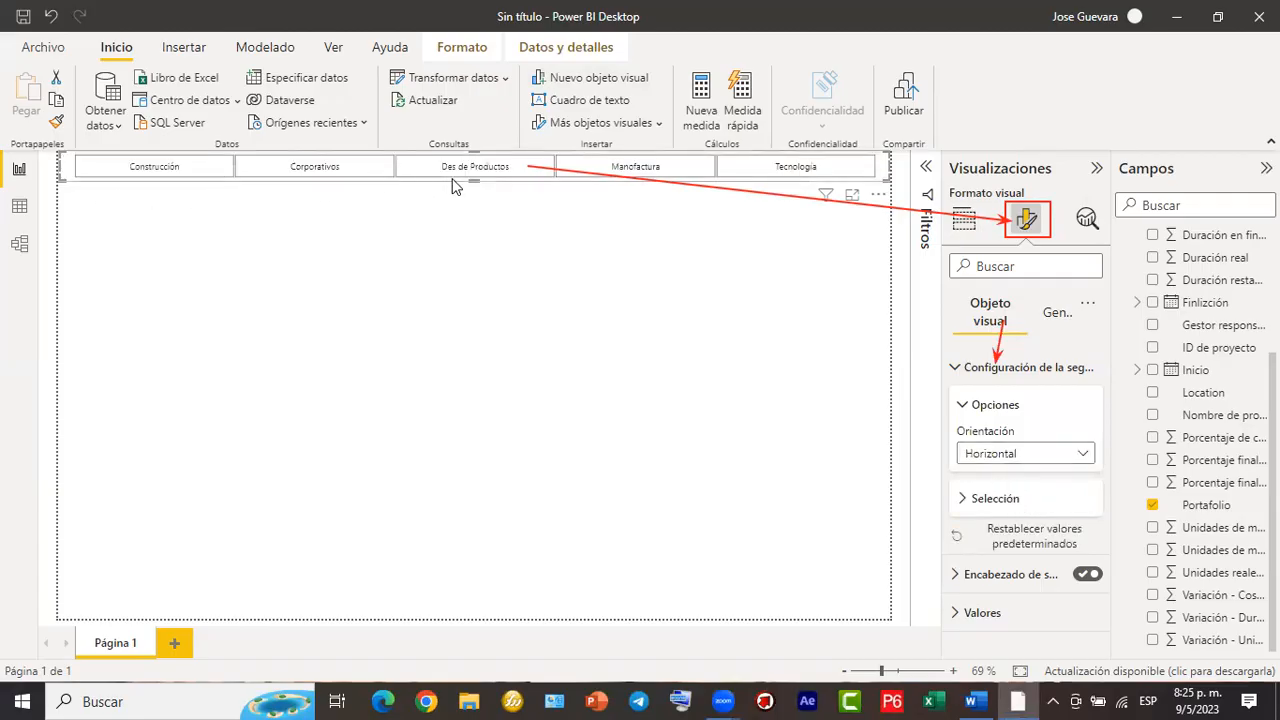
pyautogui.click(877, 196)
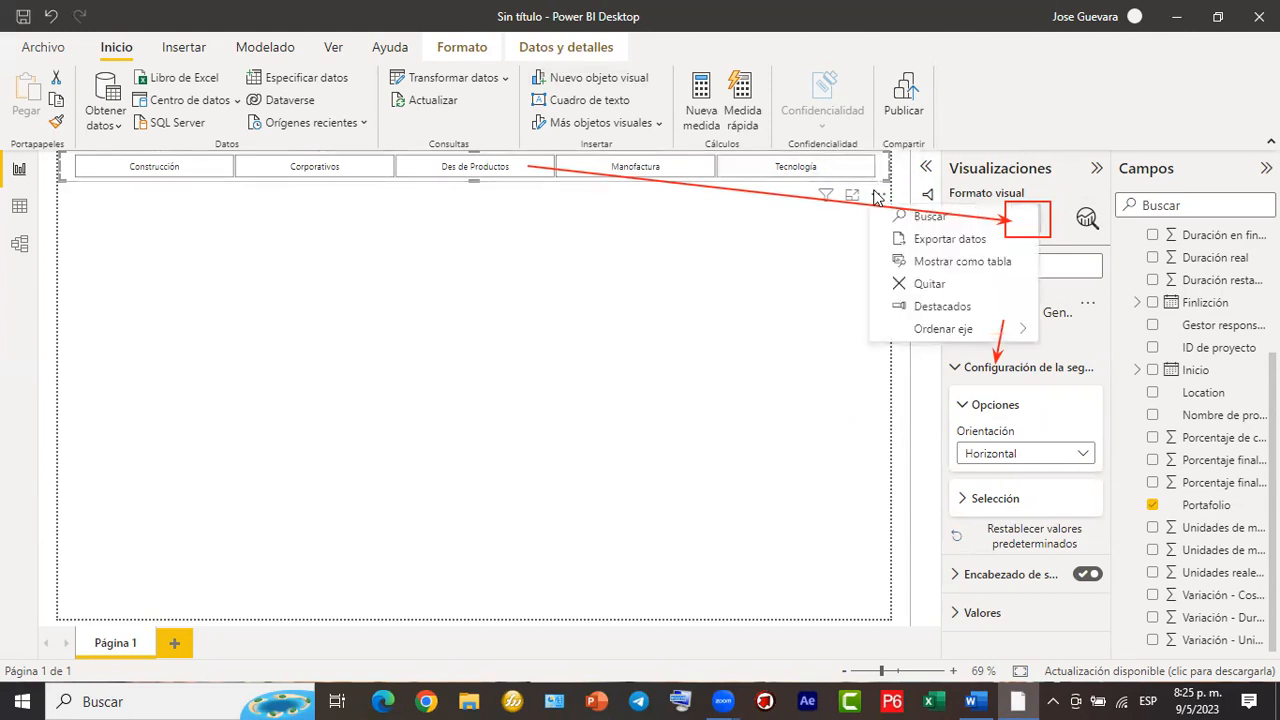
pyautogui.click(816, 255)
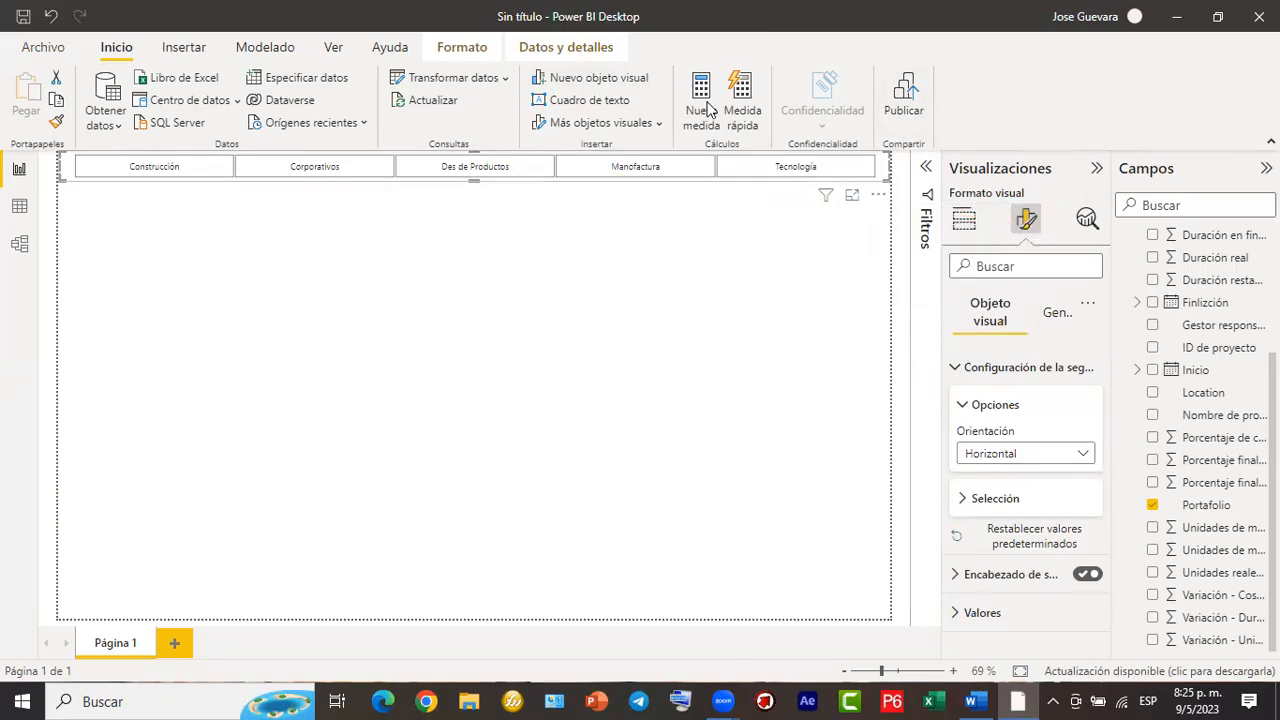
pyautogui.moveTo(588, 164)
pyautogui.mouseDown()
pyautogui.moveTo(891, 234)
pyautogui.moveTo(830, 212)
pyautogui.moveTo(819, 171)
pyautogui.mouseUp()
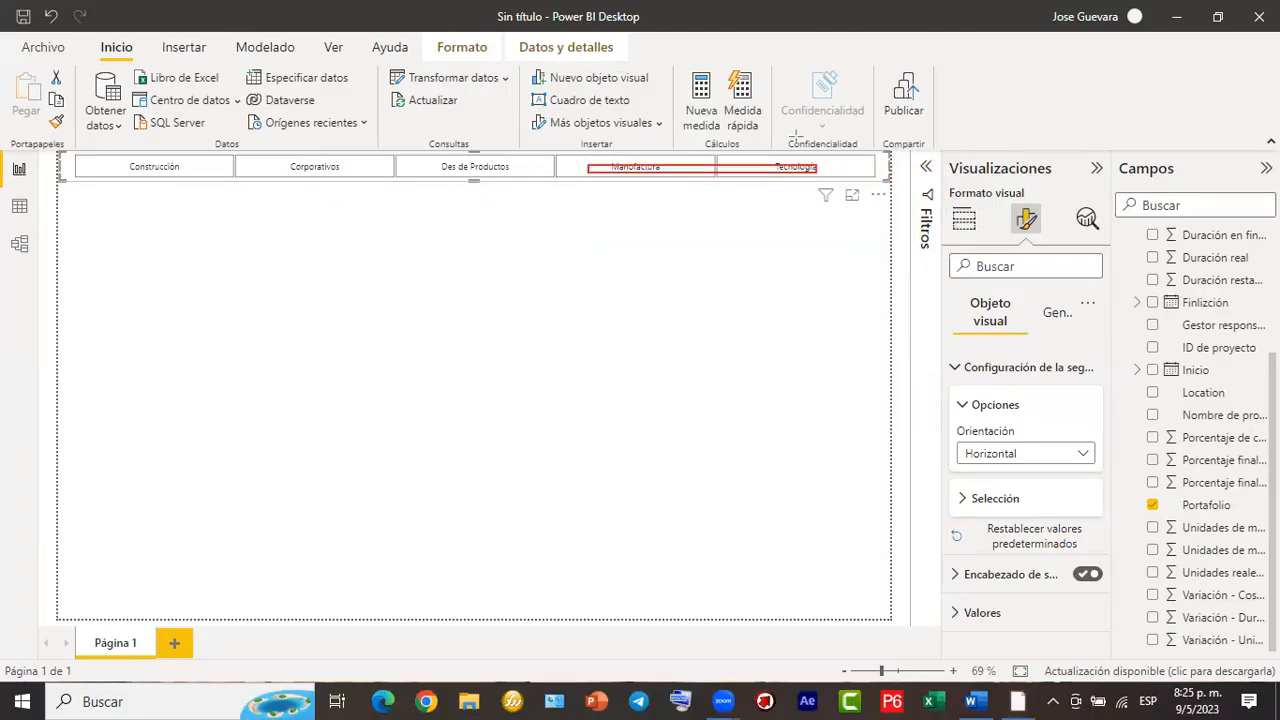
pyautogui.moveTo(628, 167)
pyautogui.mouseDown()
pyautogui.moveTo(866, 216)
pyautogui.moveTo(1005, 214)
pyautogui.mouseUp()
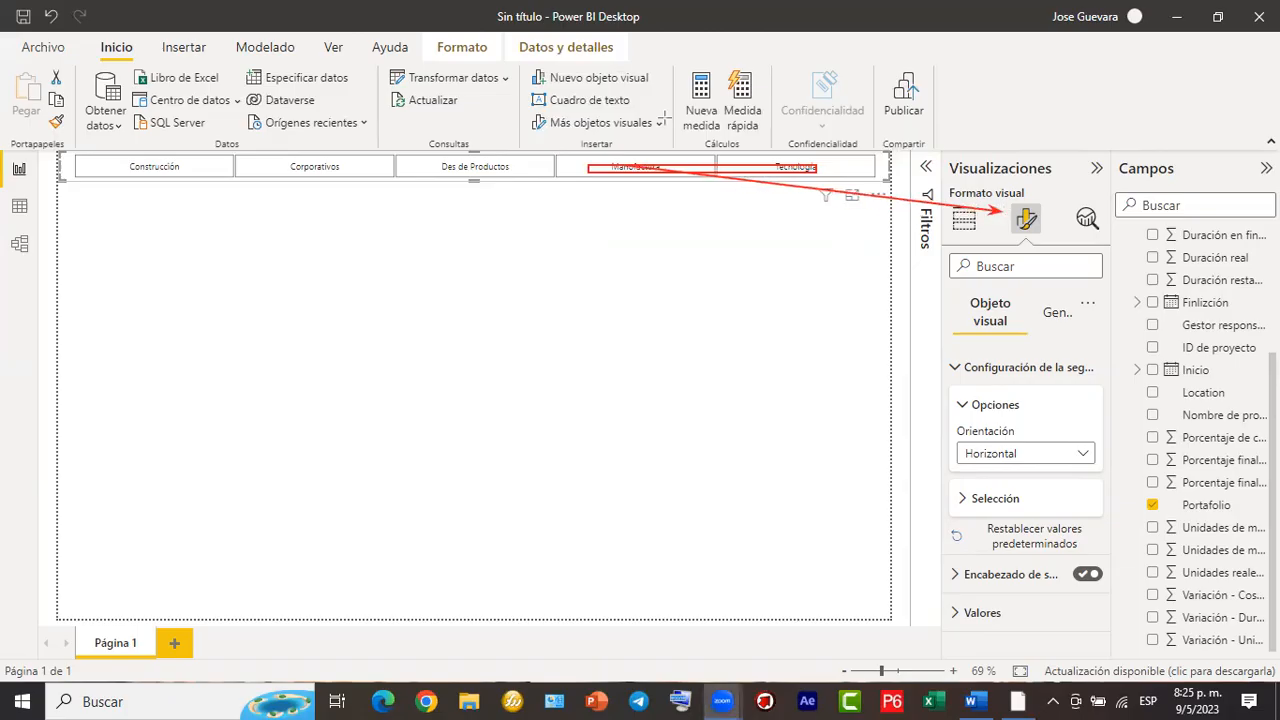
pyautogui.click(985, 182)
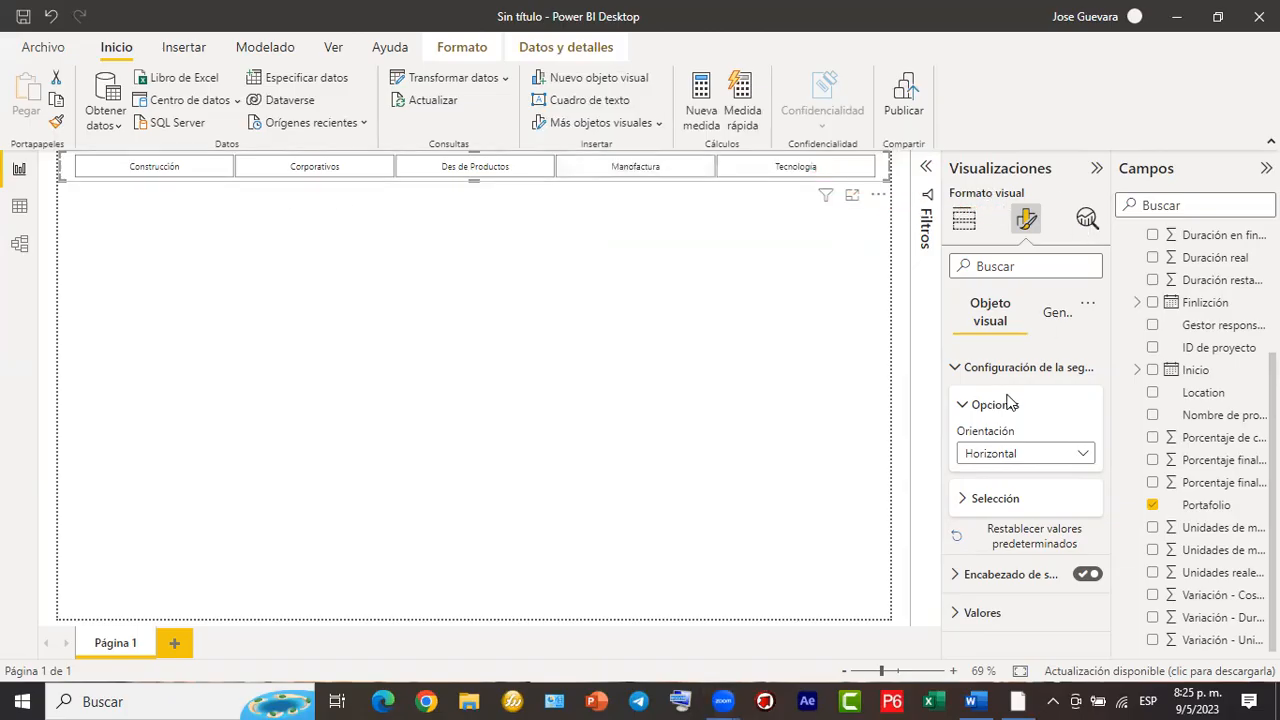
# Format the Portafolio slicer's values as bold, dark purple text at font size 12, and deselect the slicer.
pyautogui.click(959, 370)
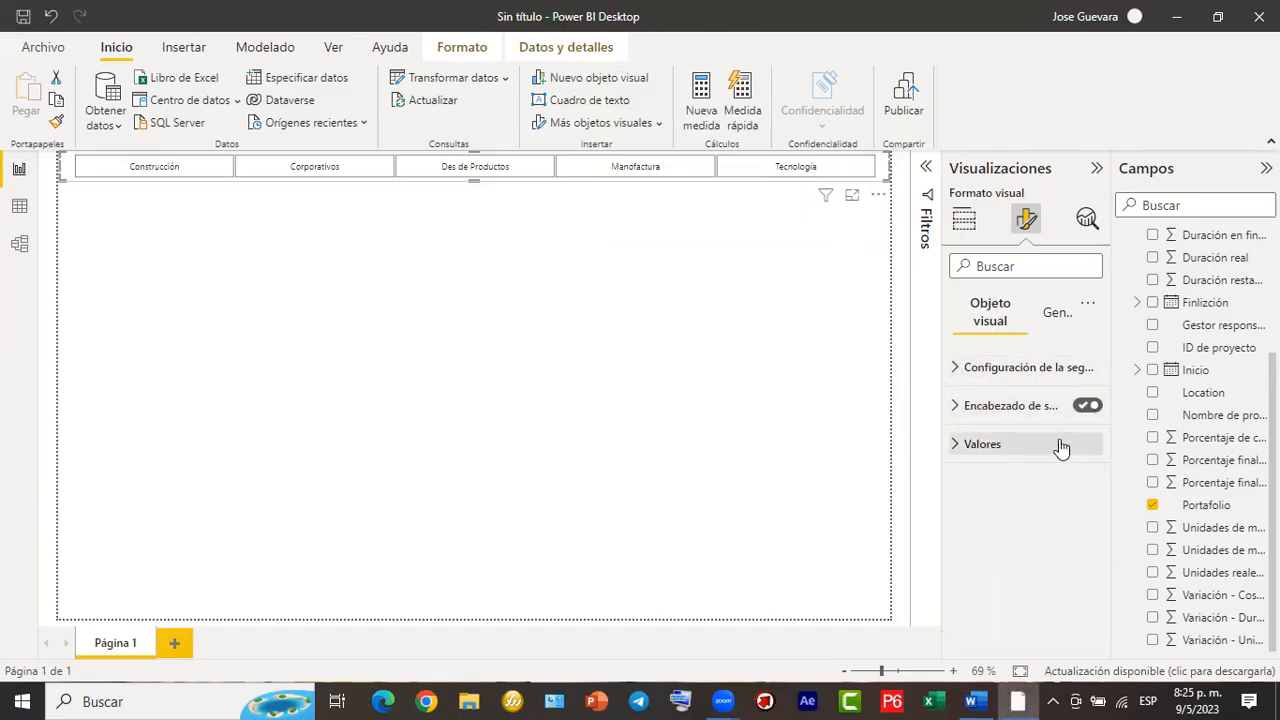
pyautogui.click(954, 444)
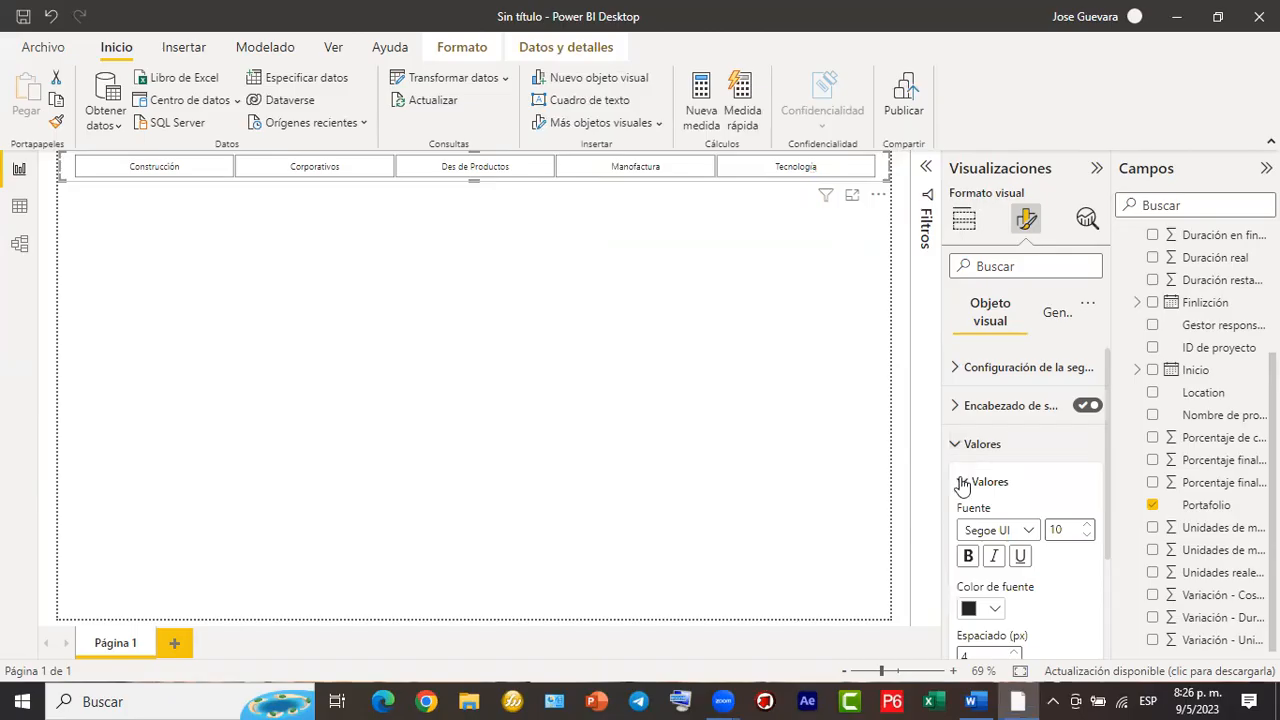
pyautogui.scroll(-1, 957, 486)
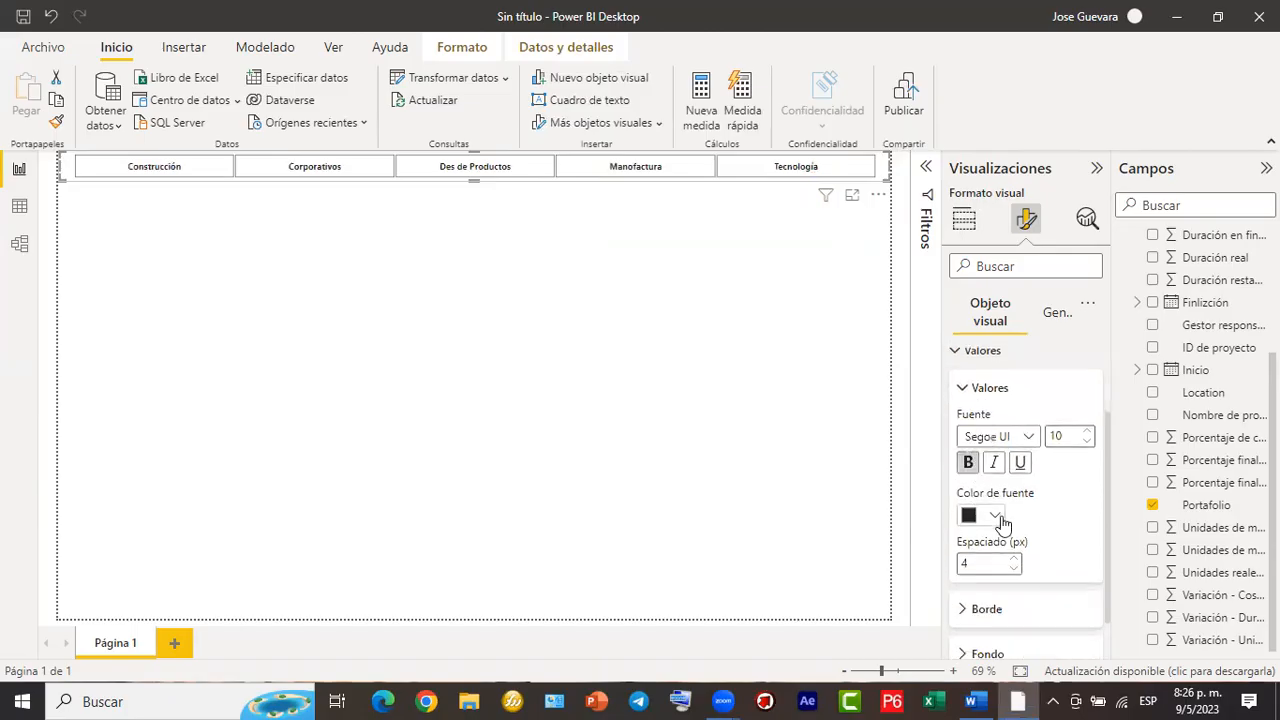
pyautogui.click(998, 517)
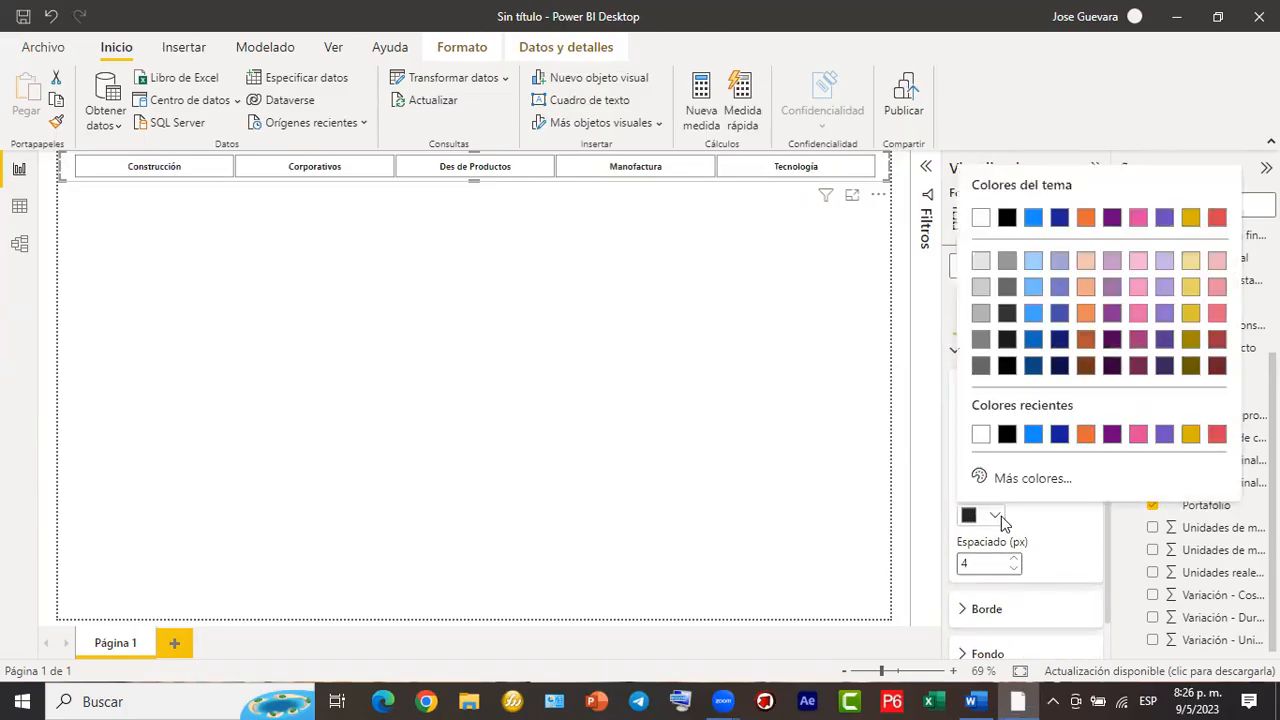
pyautogui.click(1165, 340)
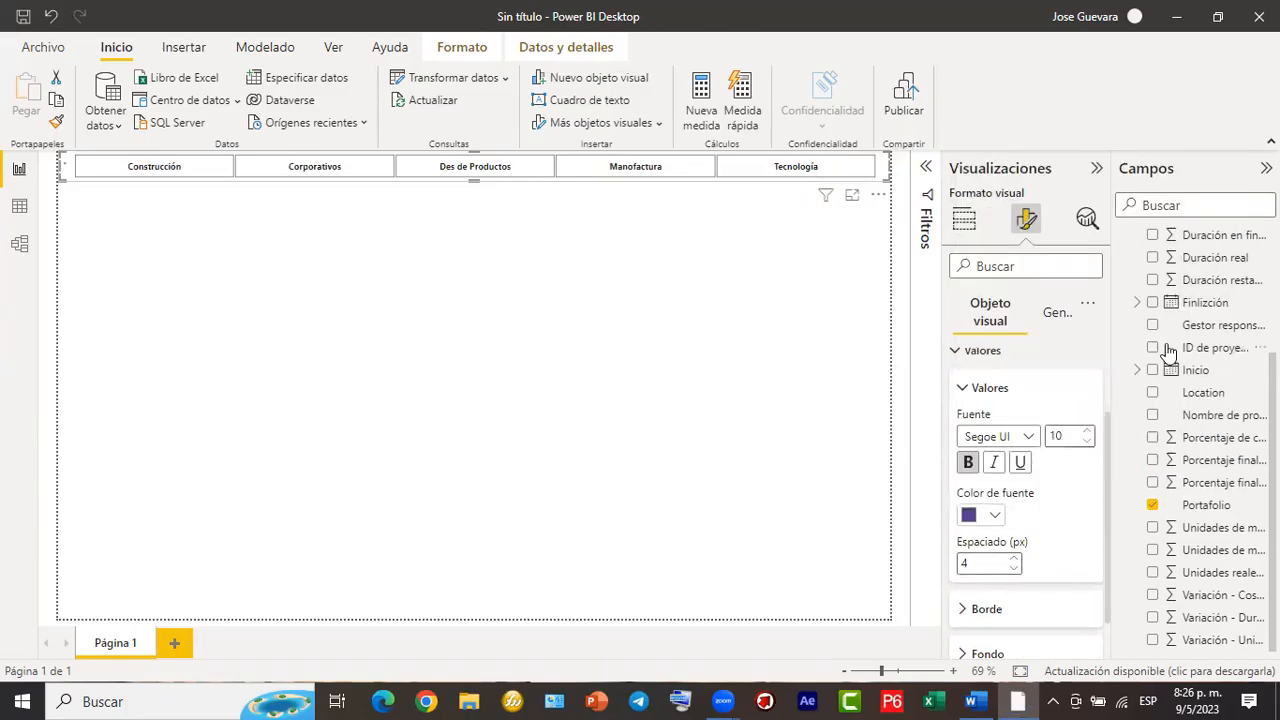
pyautogui.click(1088, 432)
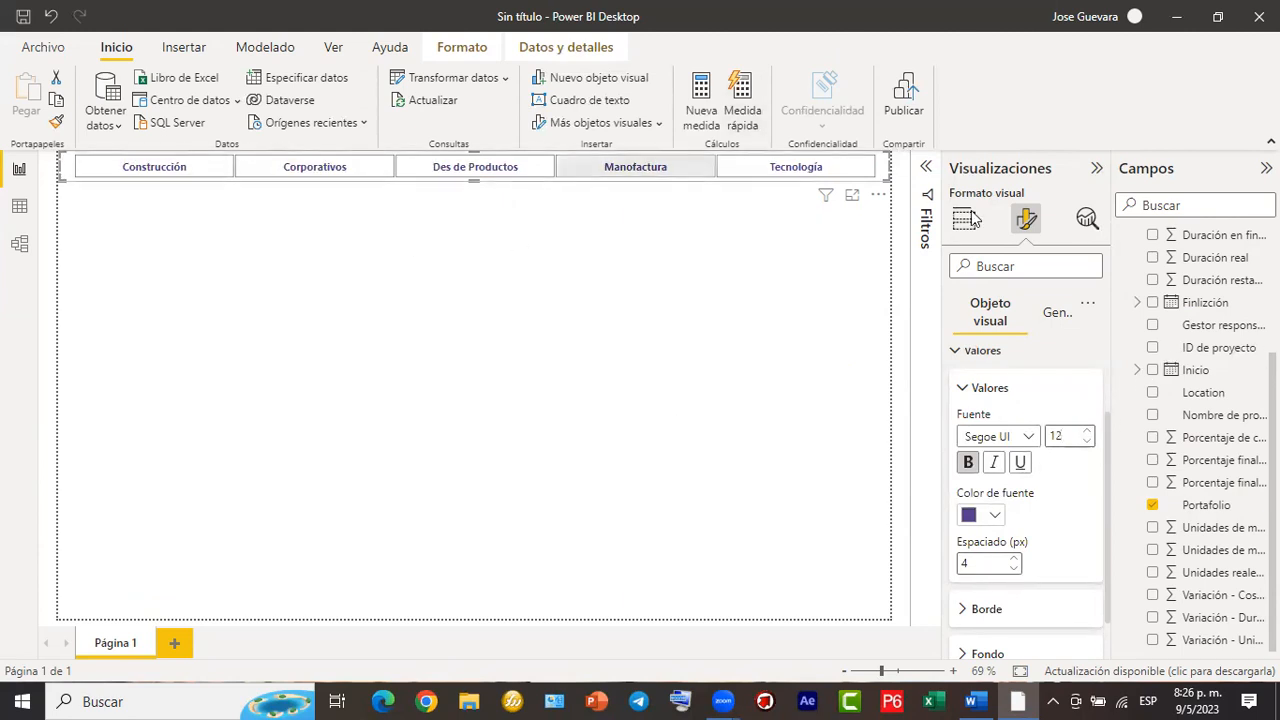
pyautogui.click(540, 330)
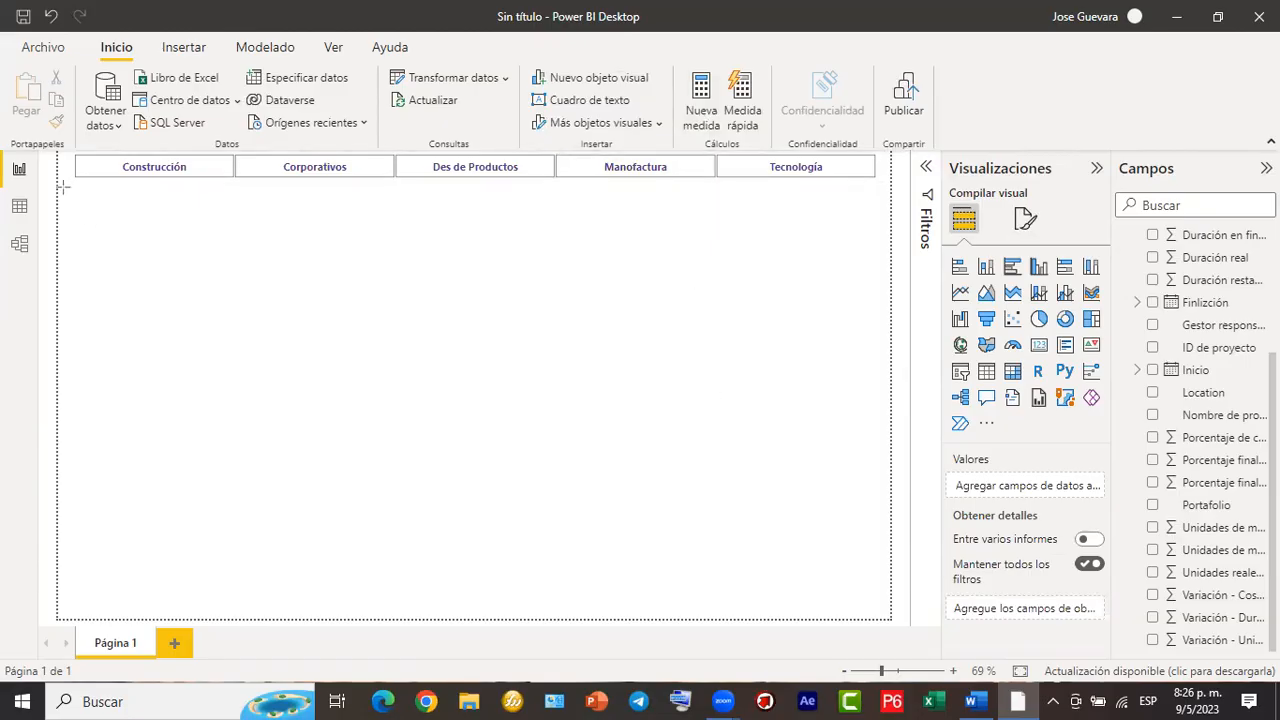
pyautogui.moveTo(57, 186)
pyautogui.mouseDown()
pyautogui.moveTo(140, 209)
pyautogui.moveTo(237, 314)
pyautogui.moveTo(259, 412)
pyautogui.moveTo(265, 373)
pyautogui.moveTo(308, 379)
pyautogui.mouseUp()
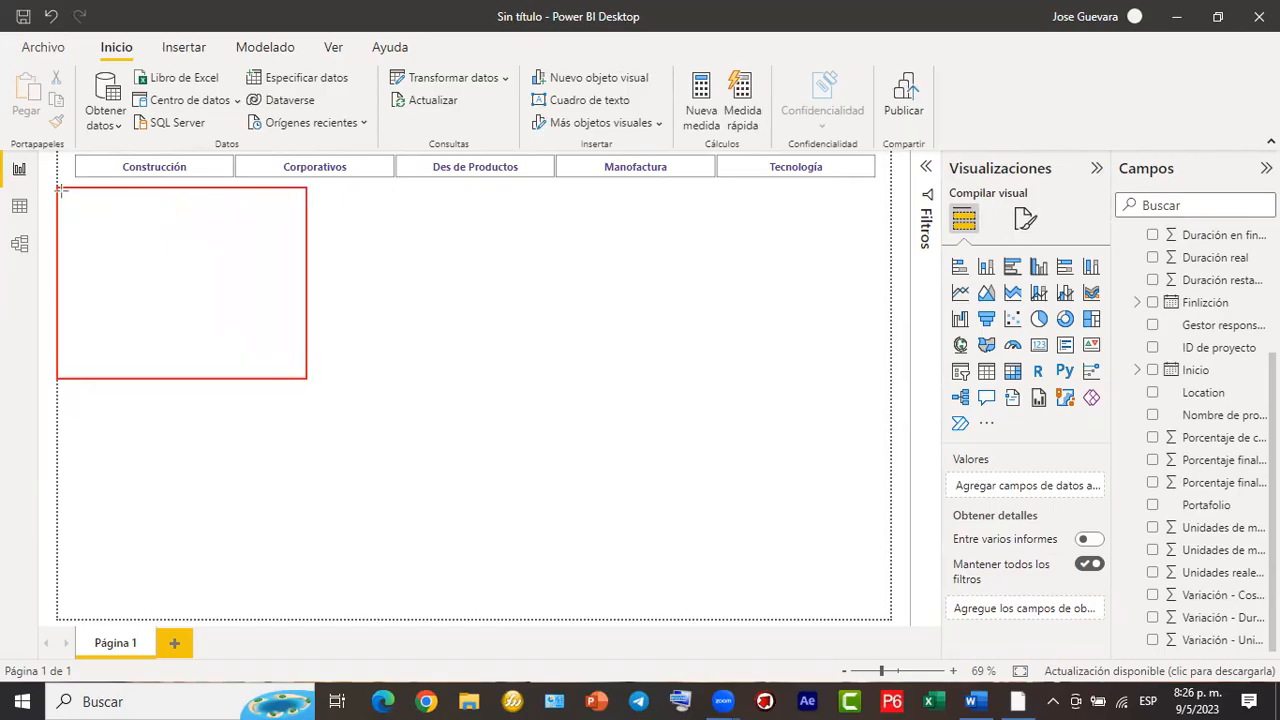
pyautogui.moveTo(68, 197); pyautogui.dragTo(307, 619)
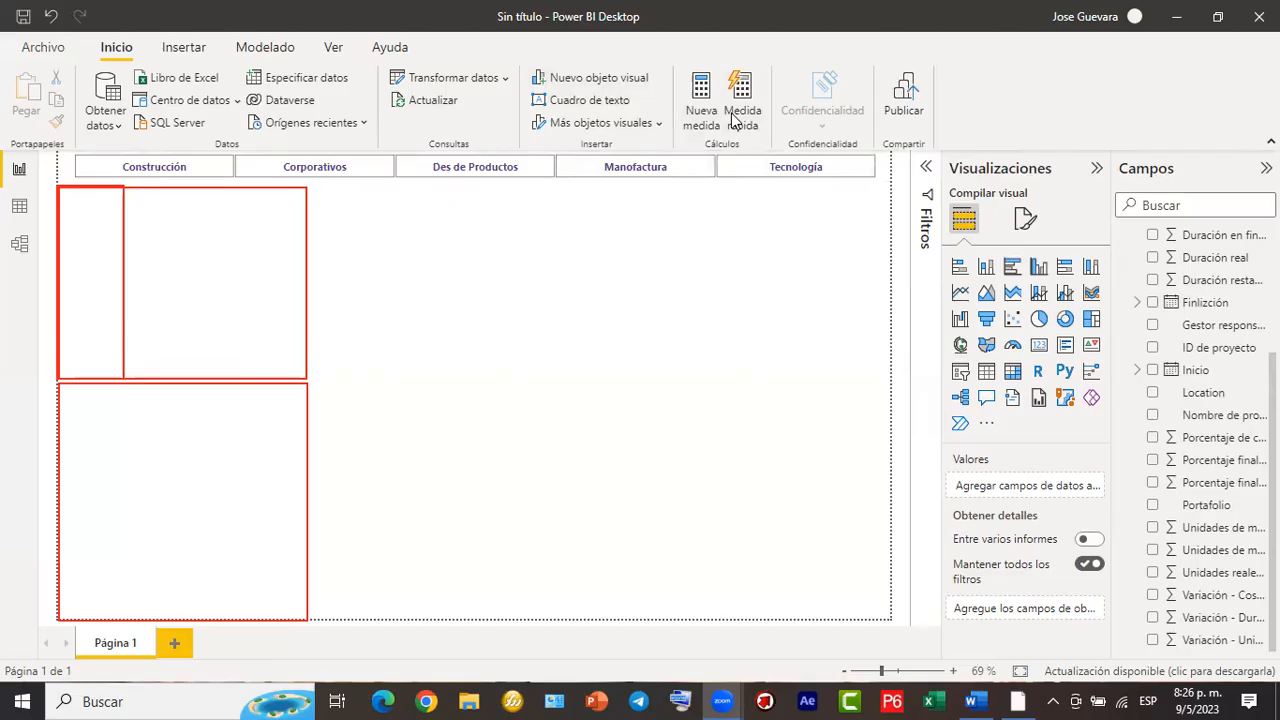
pyautogui.moveTo(235, 280); pyautogui.dragTo(971, 368)
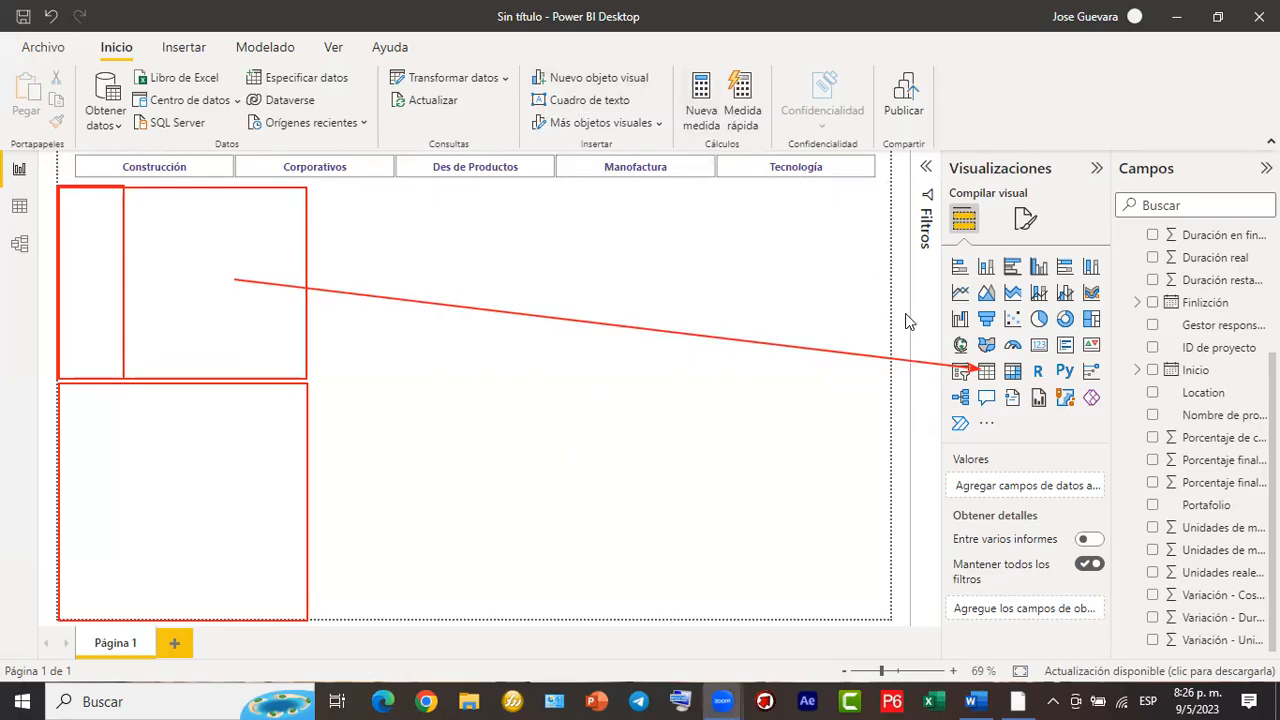
# Add an empty table visual and resize it to fill the page's upper-left area directly below the Portafolio slicer.
pyautogui.click(988, 372)
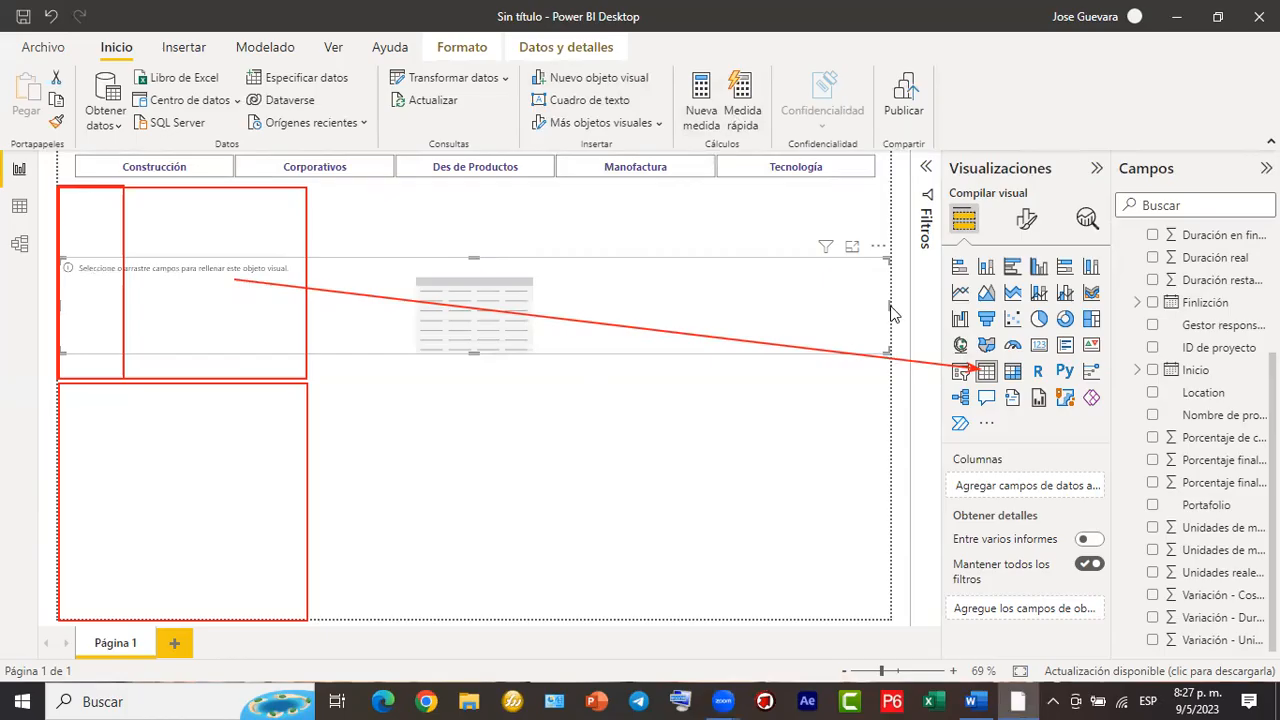
pyautogui.moveTo(888, 305); pyautogui.dragTo(301, 313)
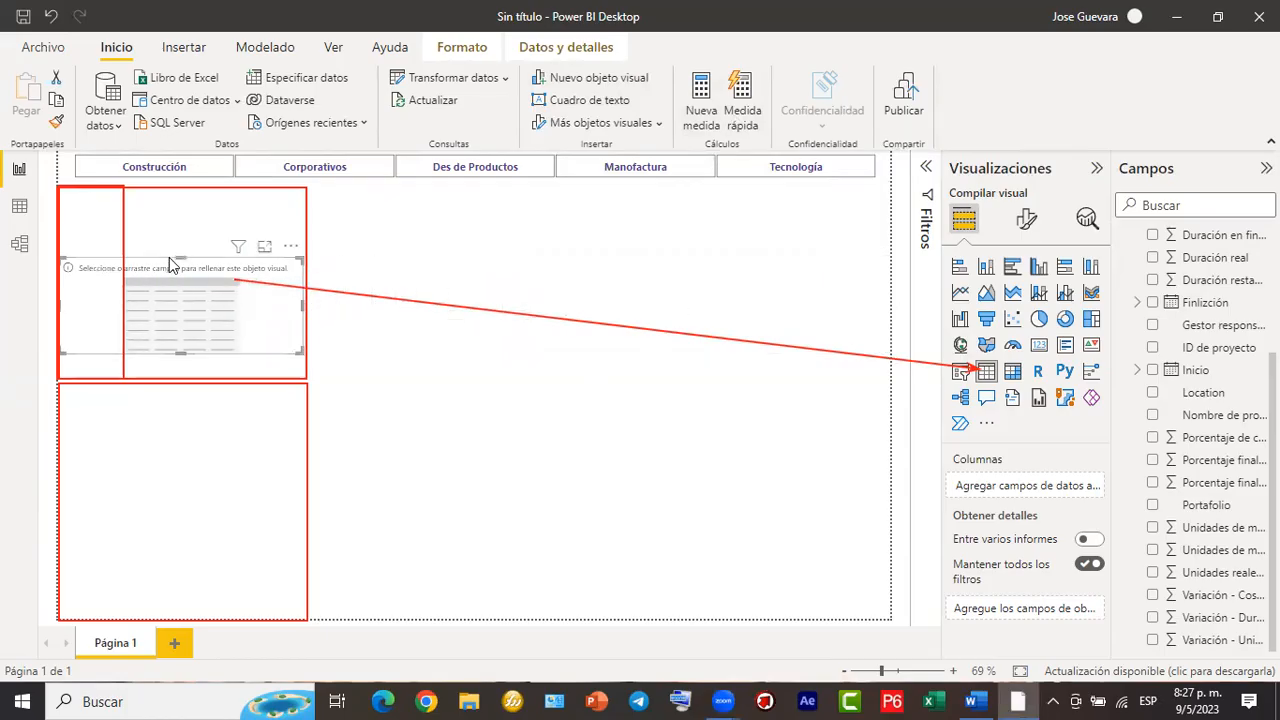
pyautogui.moveTo(178, 258); pyautogui.dragTo(171, 185)
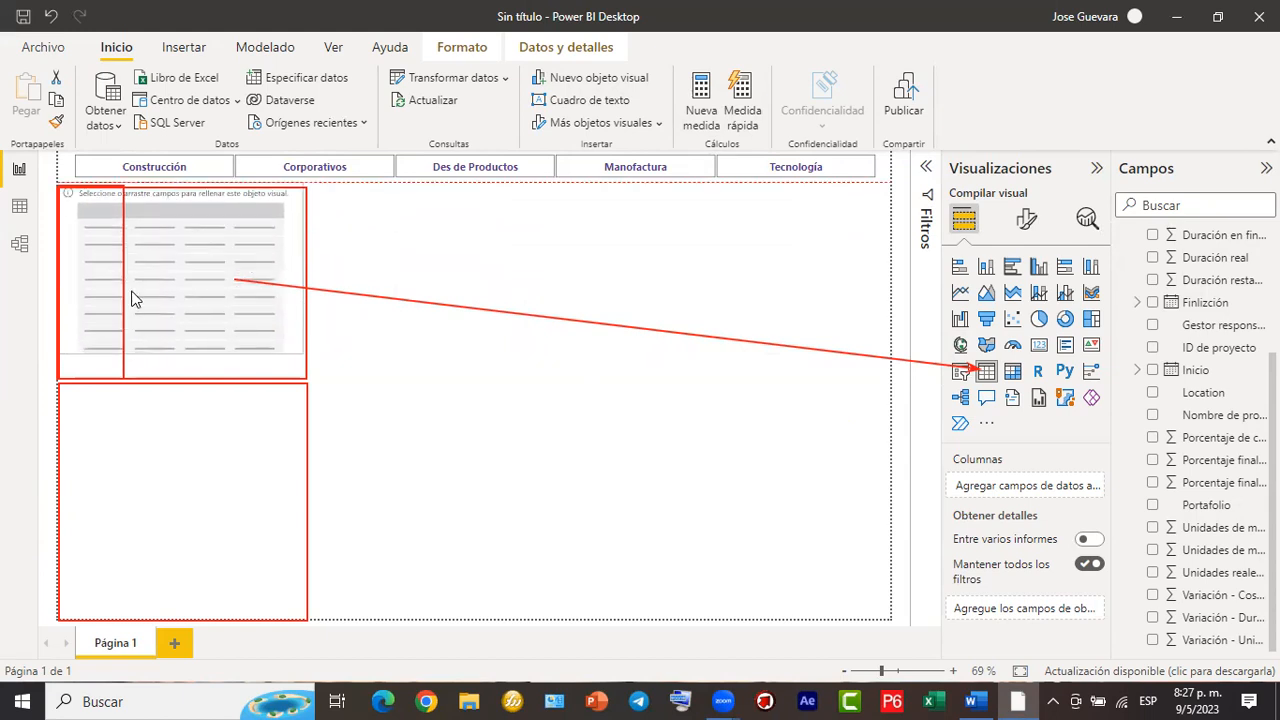
pyautogui.moveTo(176, 352); pyautogui.dragTo(167, 375)
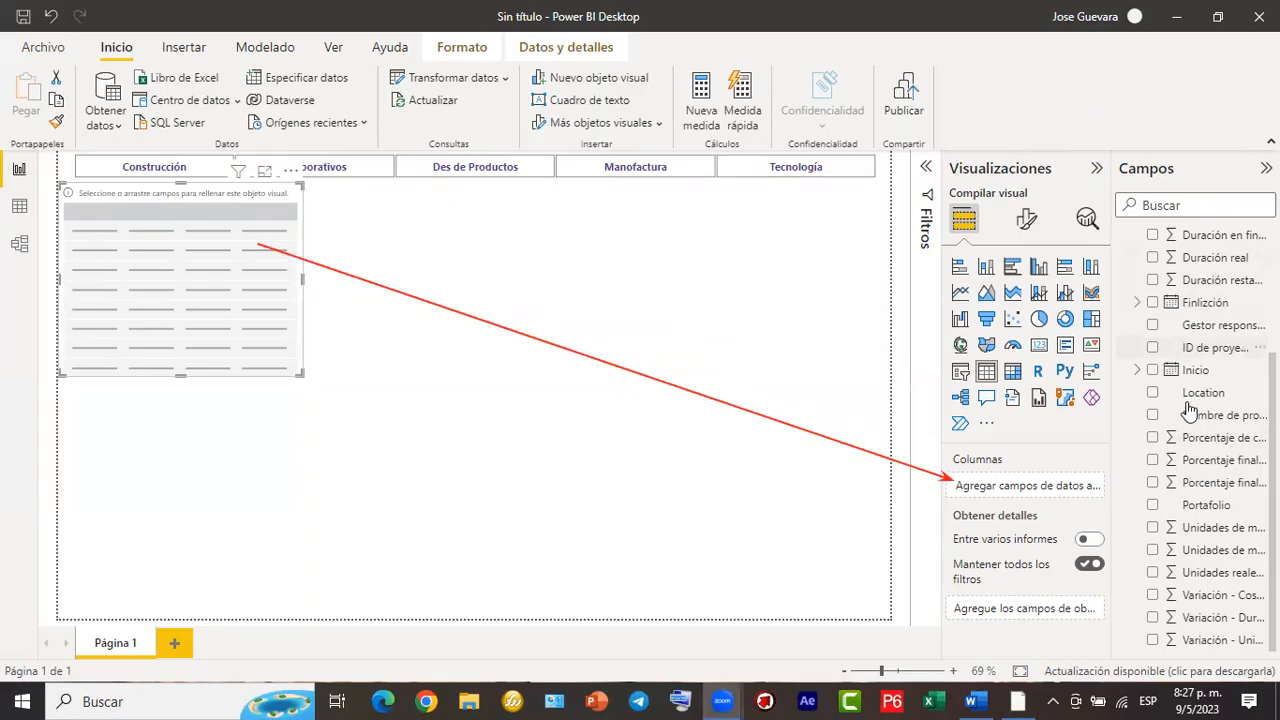
# Add the ID de proyecto and Nombre de proyecto fields as the table's columns and check its rows.
pyautogui.moveTo(1168, 355); pyautogui.dragTo(184, 275)
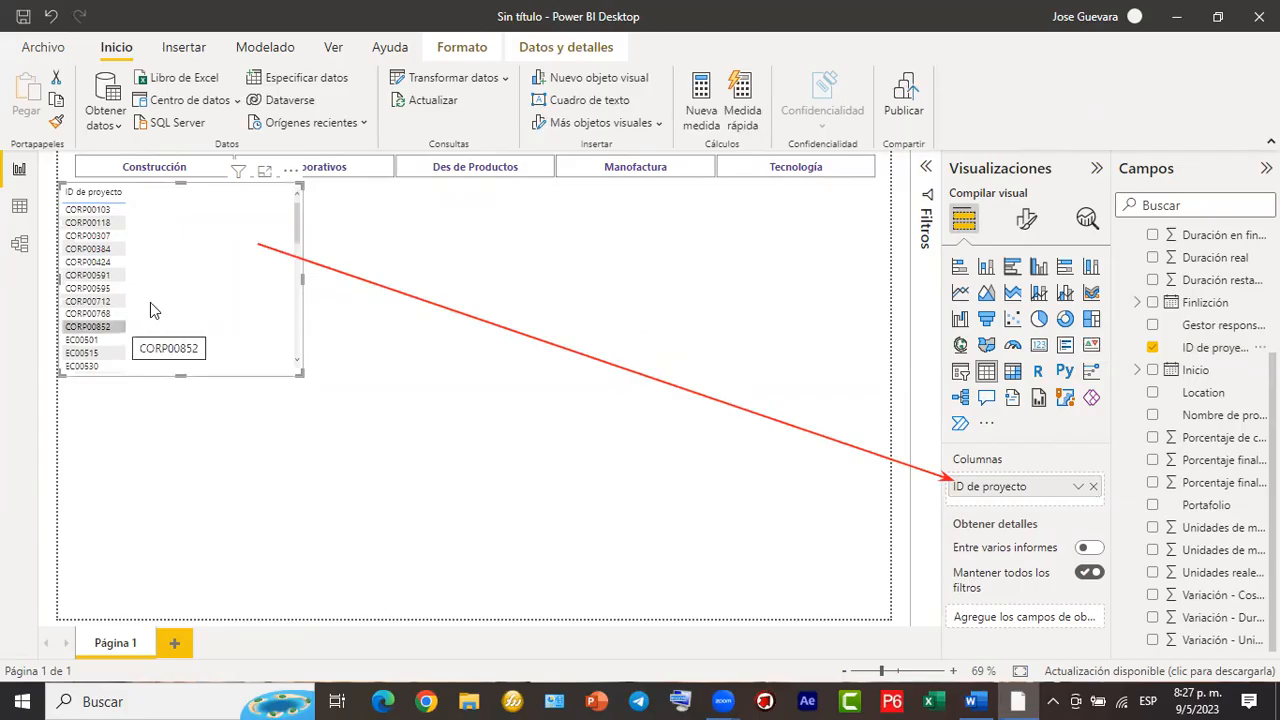
pyautogui.moveTo(296, 217)
pyautogui.mouseDown()
pyautogui.moveTo(297, 330)
pyautogui.moveTo(294, 195)
pyautogui.mouseUp()
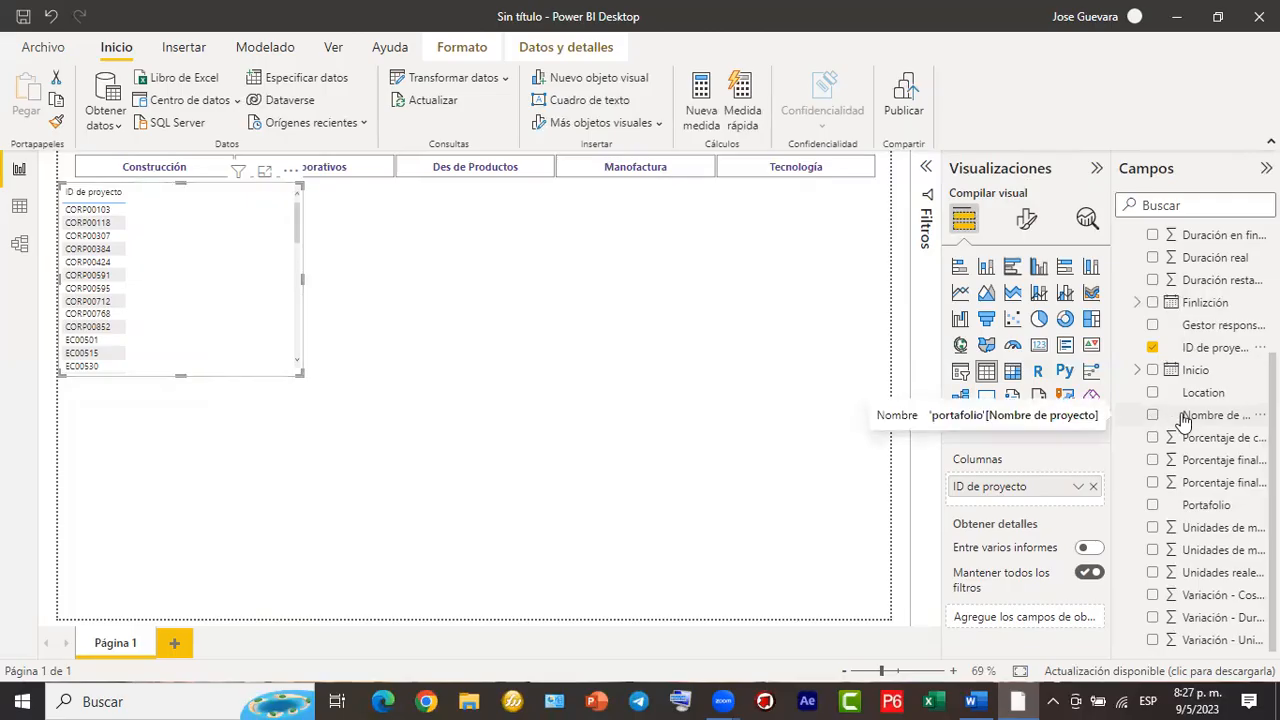
pyautogui.moveTo(1174, 417); pyautogui.dragTo(230, 257)
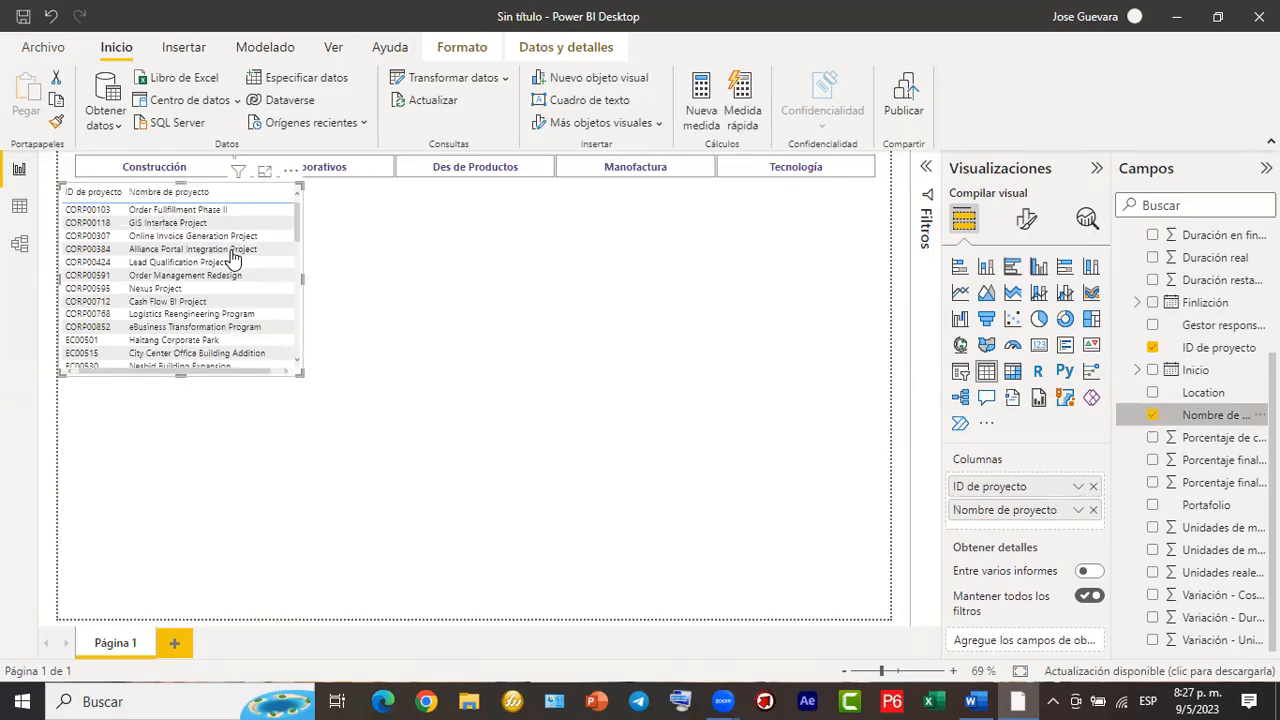
pyautogui.scroll(-3, 232, 256)
pyautogui.scroll(3, 236, 257)
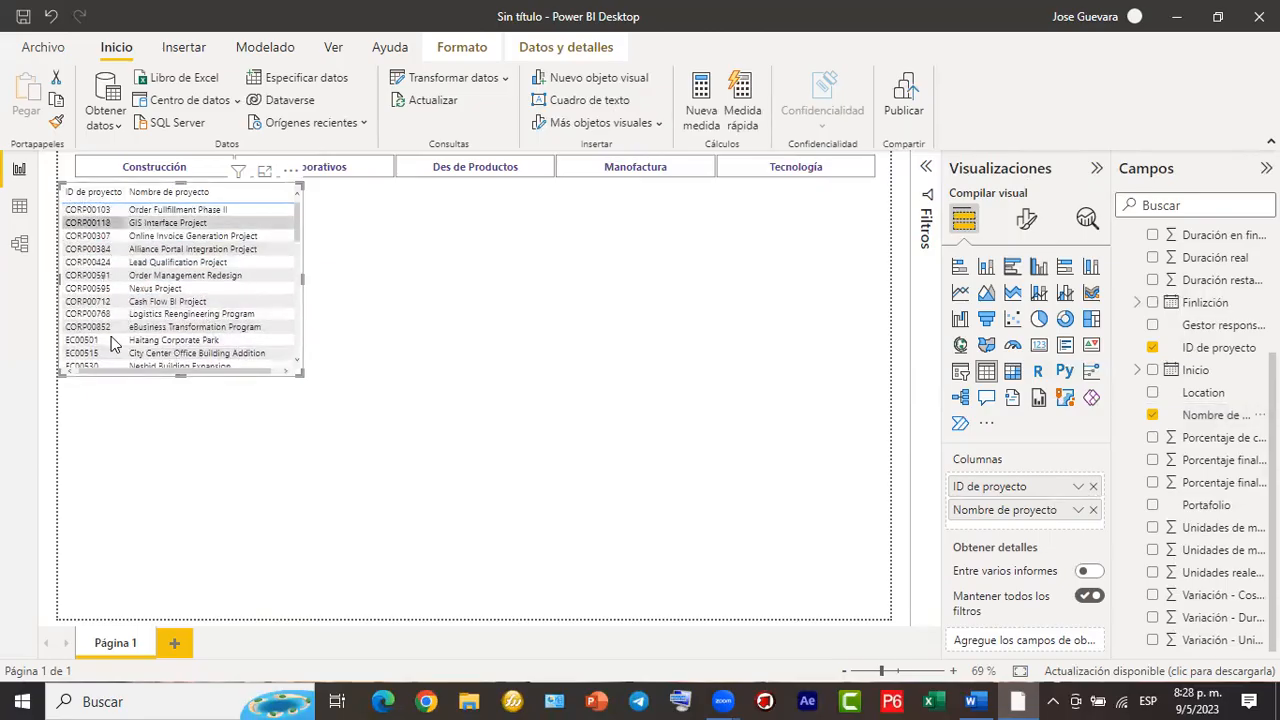
# Widen the project table slightly so that the full Nombre de proyecto column fits without horizontal scrolling.
pyautogui.scroll(-3, 111, 336)
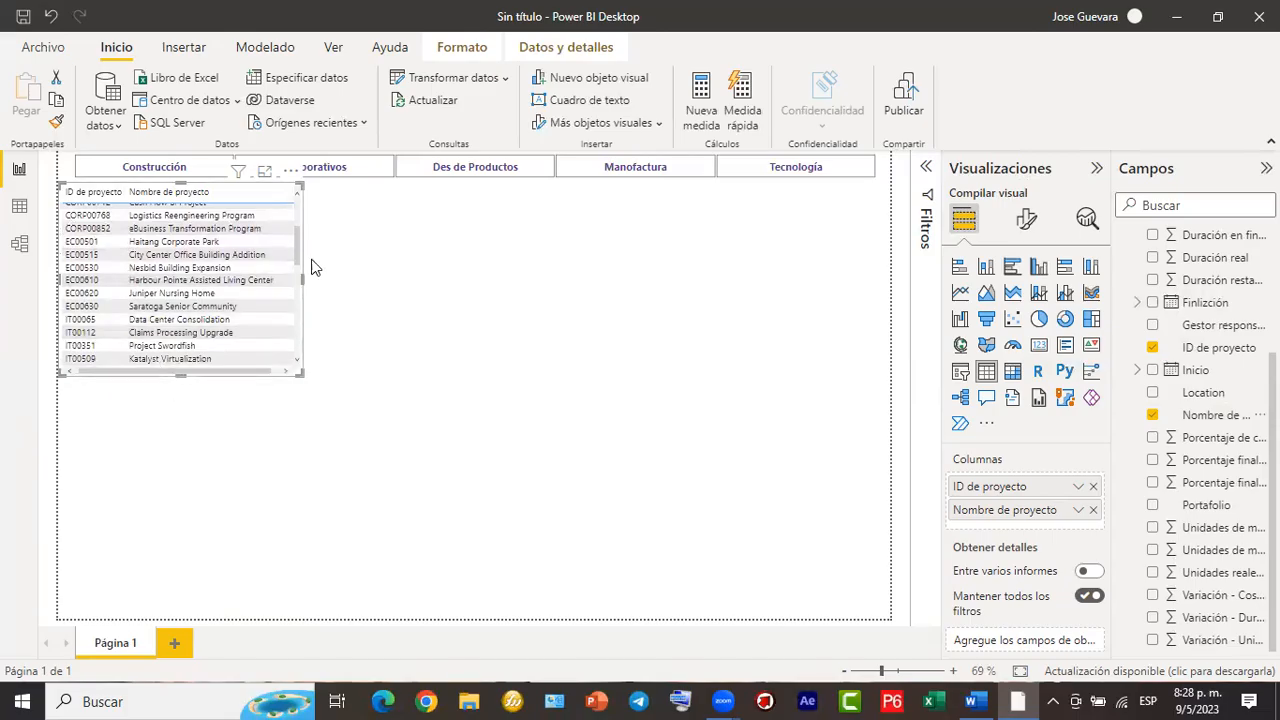
pyautogui.moveTo(302, 280); pyautogui.dragTo(311, 283)
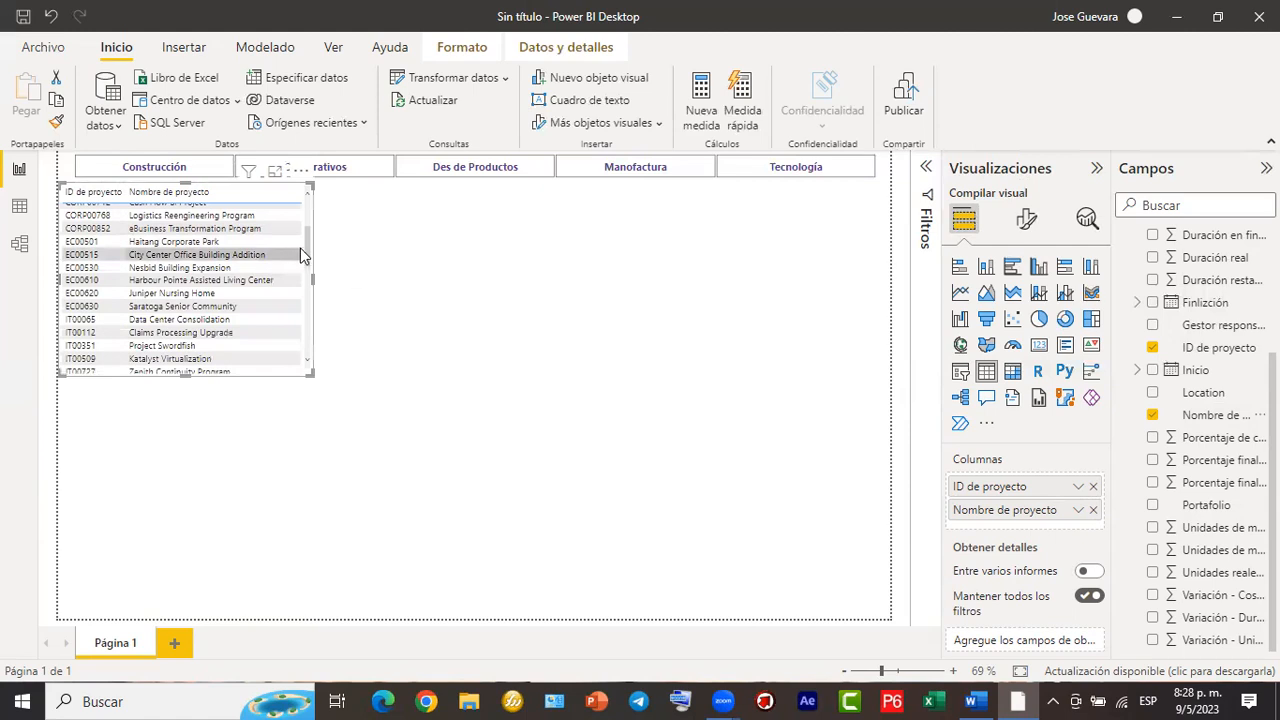
pyautogui.moveTo(305, 250)
pyautogui.mouseDown()
pyautogui.moveTo(300, 304)
pyautogui.moveTo(295, 249)
pyautogui.mouseUp()
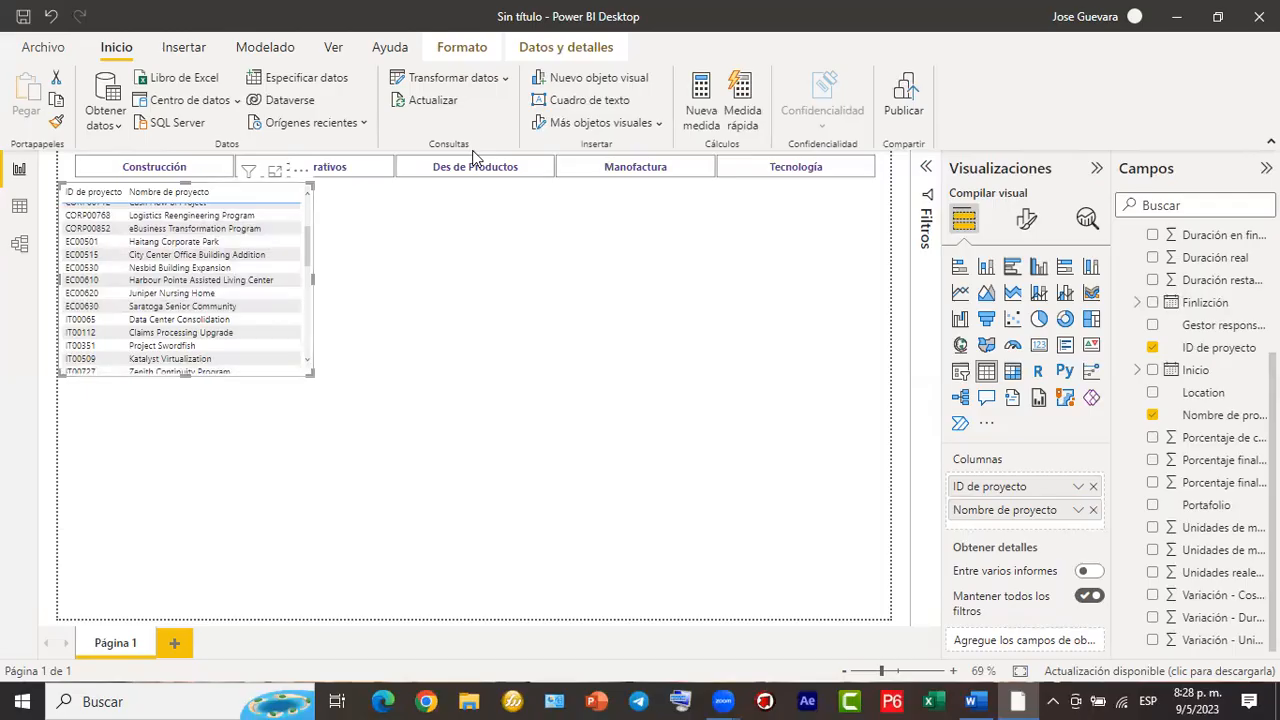
# Open the visual formatting options for the selected project table.
pyautogui.moveTo(245, 269)
pyautogui.mouseDown()
pyautogui.moveTo(506, 237)
pyautogui.moveTo(1030, 219)
pyautogui.mouseUp()
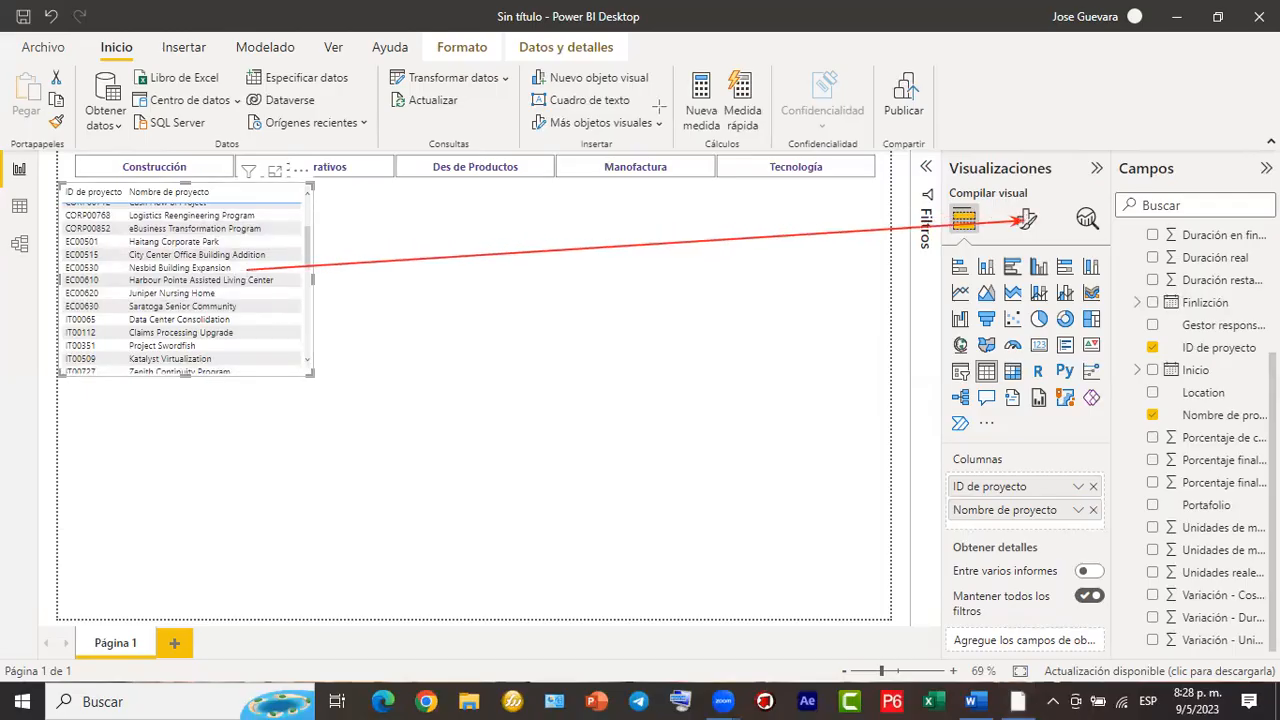
pyautogui.click(1027, 220)
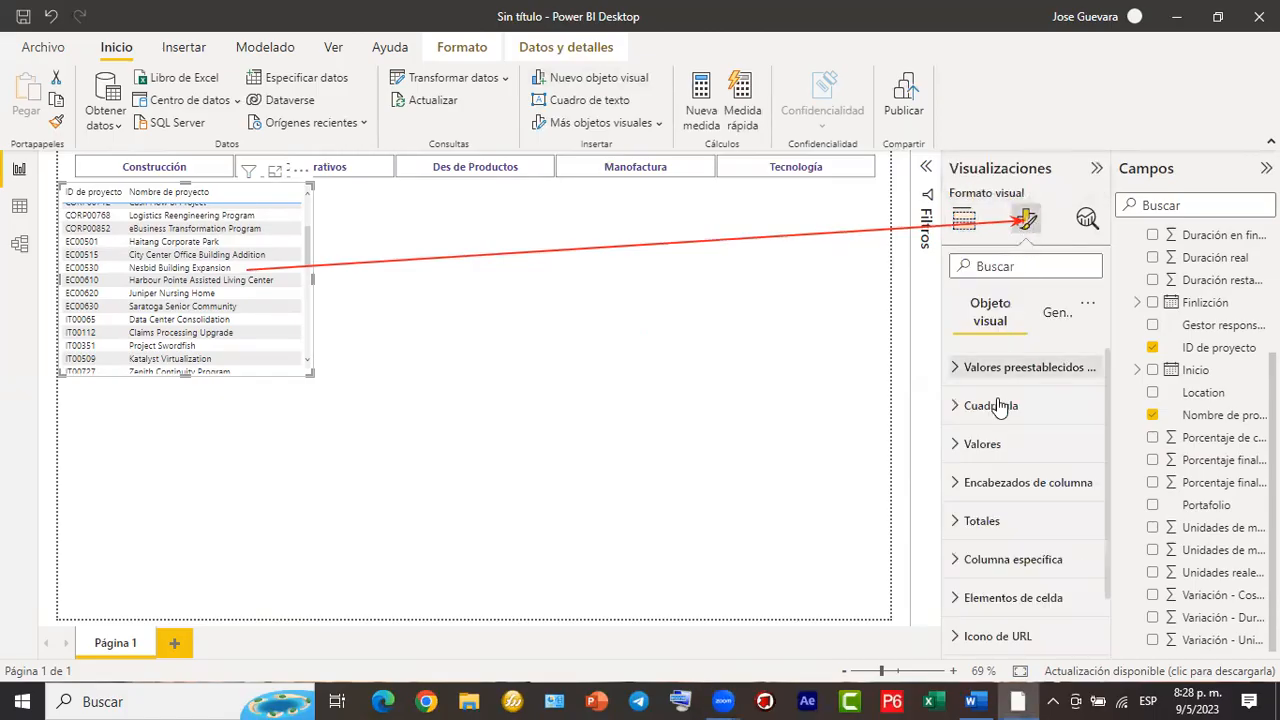
pyautogui.click(960, 447)
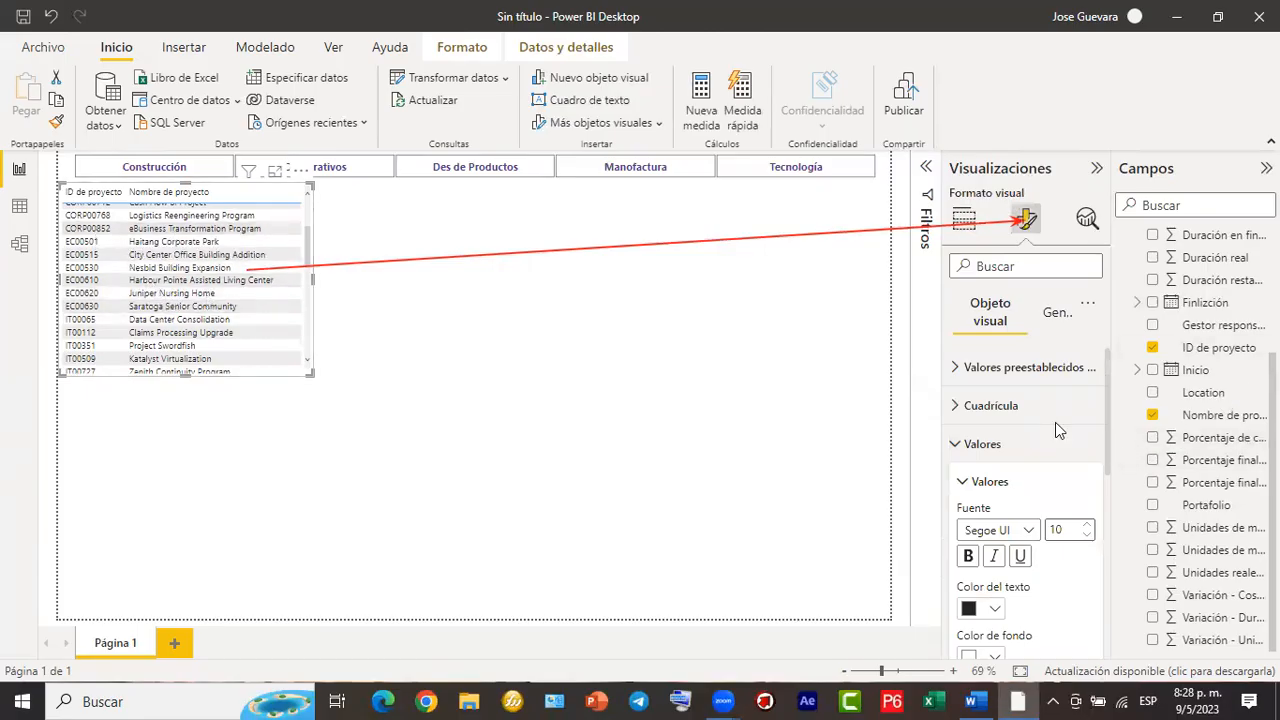
pyautogui.scroll(-2, 1055, 422)
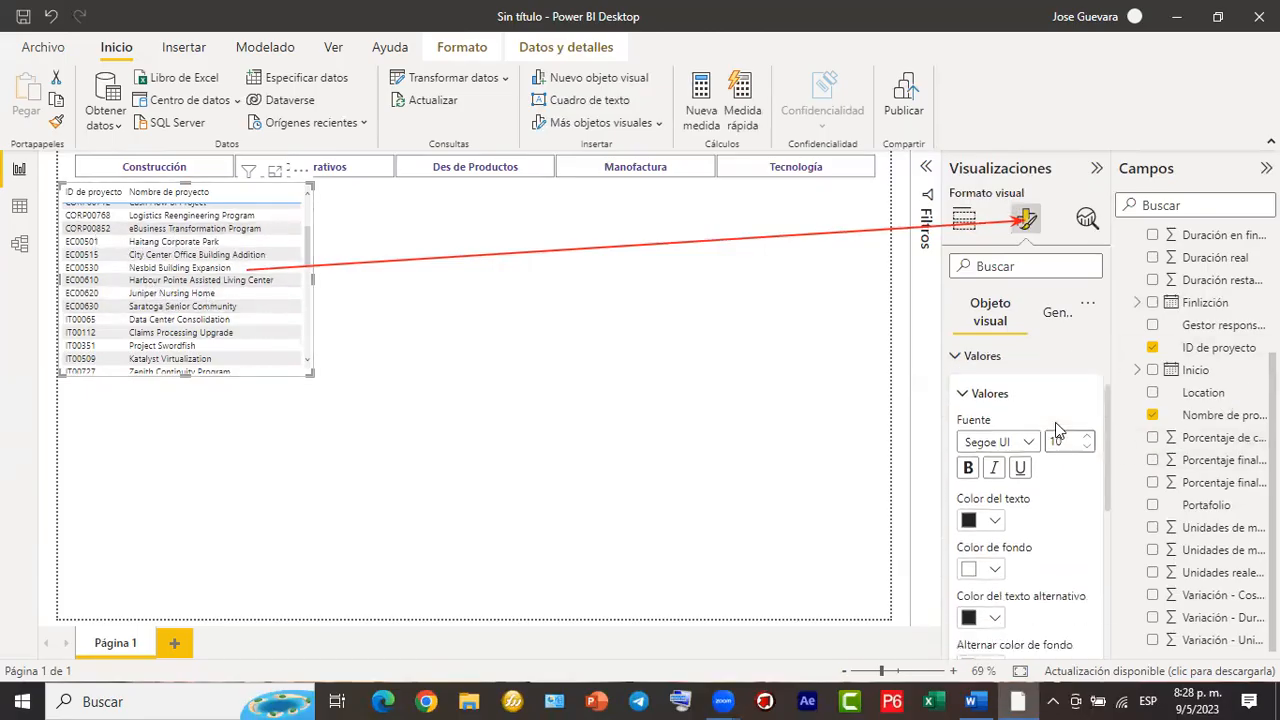
pyautogui.click(968, 463)
pyautogui.click(970, 466)
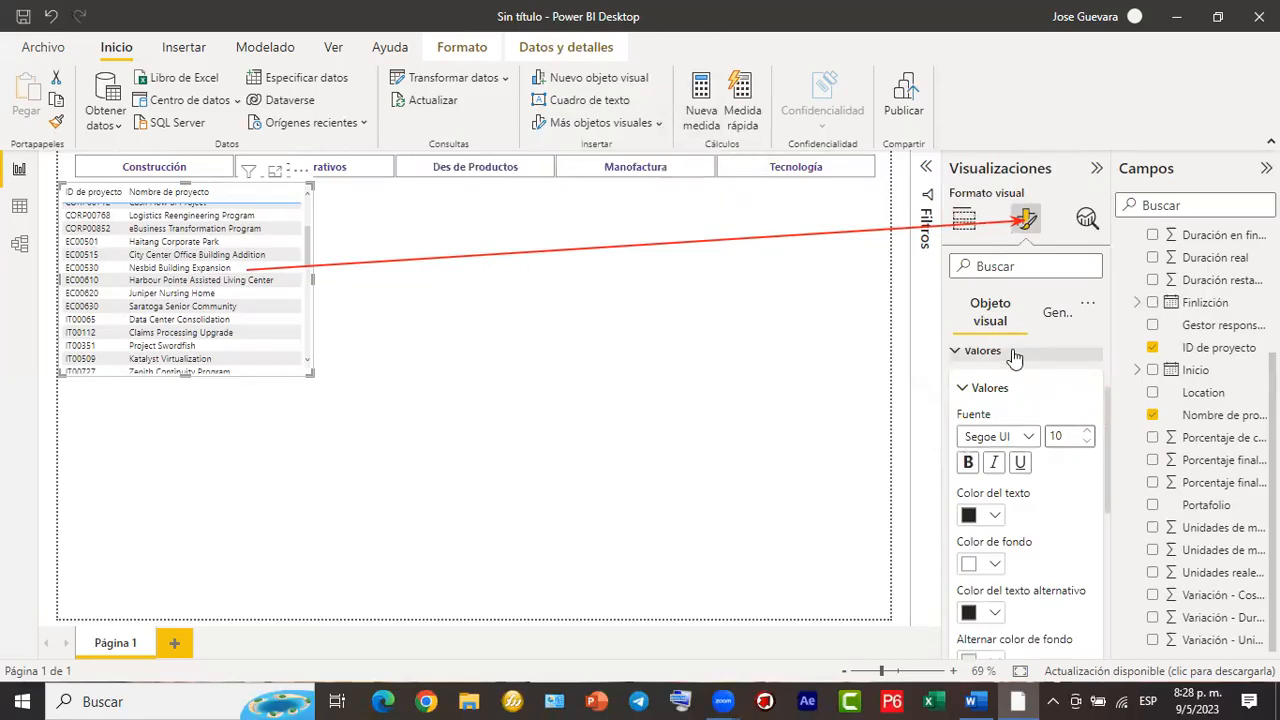
pyautogui.click(961, 357)
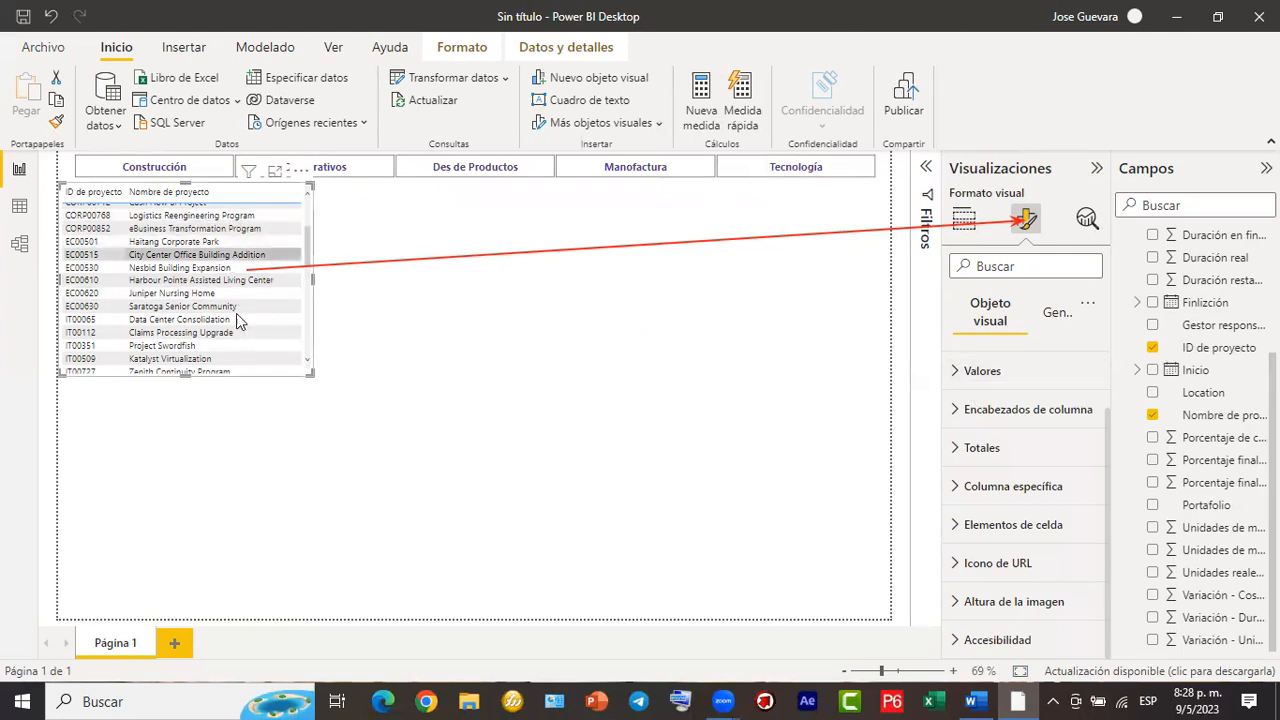
# Format the project table's column headers (Encabezados de columna) as bold, purple text.
pyautogui.scroll(-3, 238, 288)
pyautogui.scroll(-3, 236, 285)
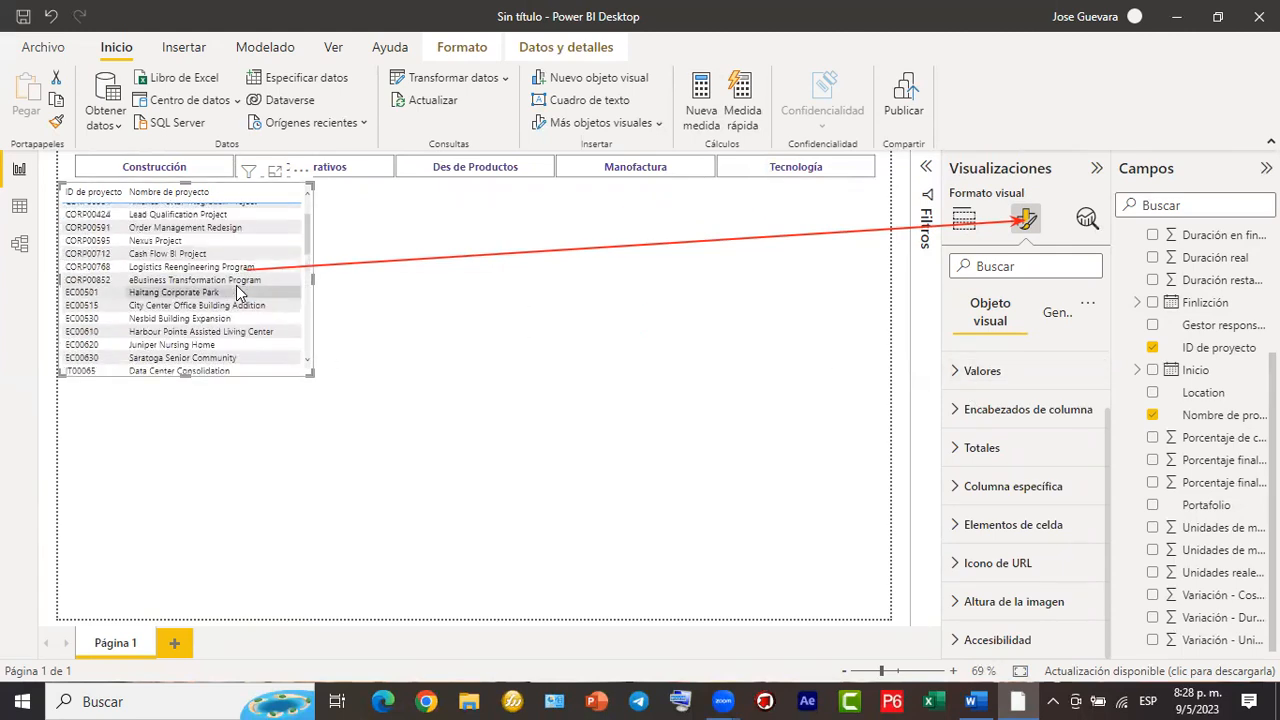
pyautogui.scroll(-4, 236, 285)
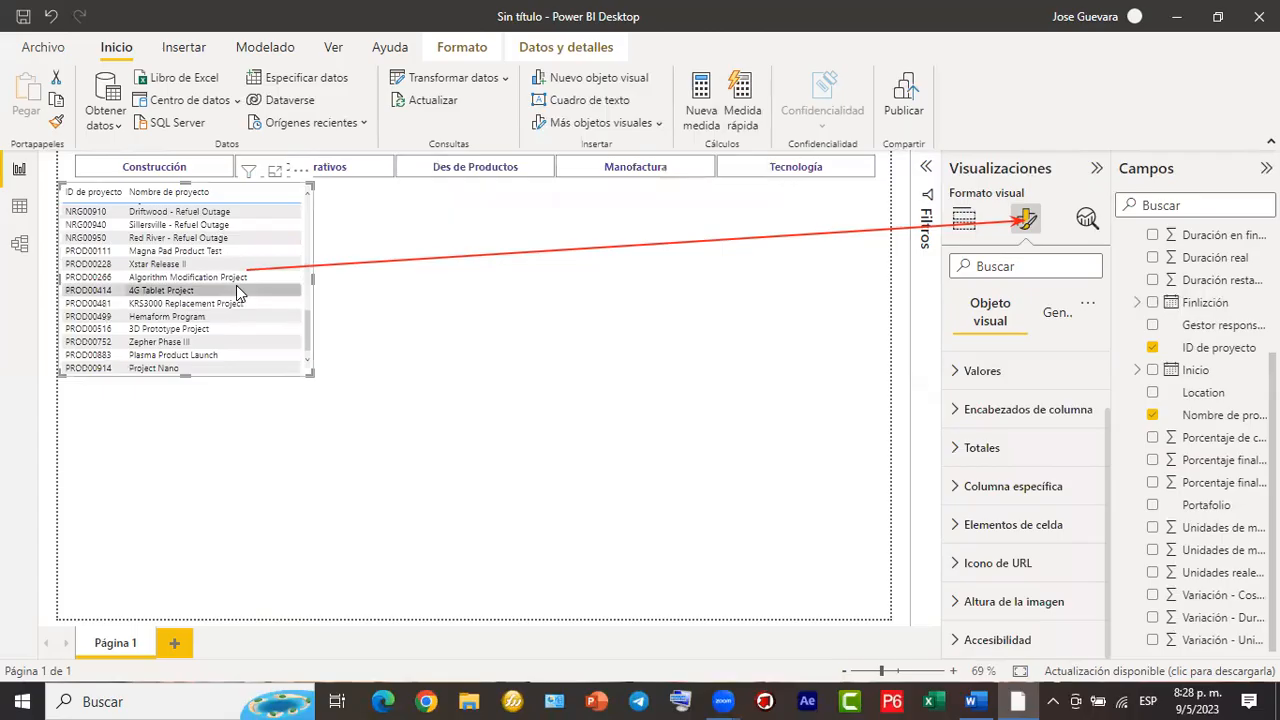
pyautogui.scroll(4, 236, 285)
pyautogui.scroll(5, 236, 285)
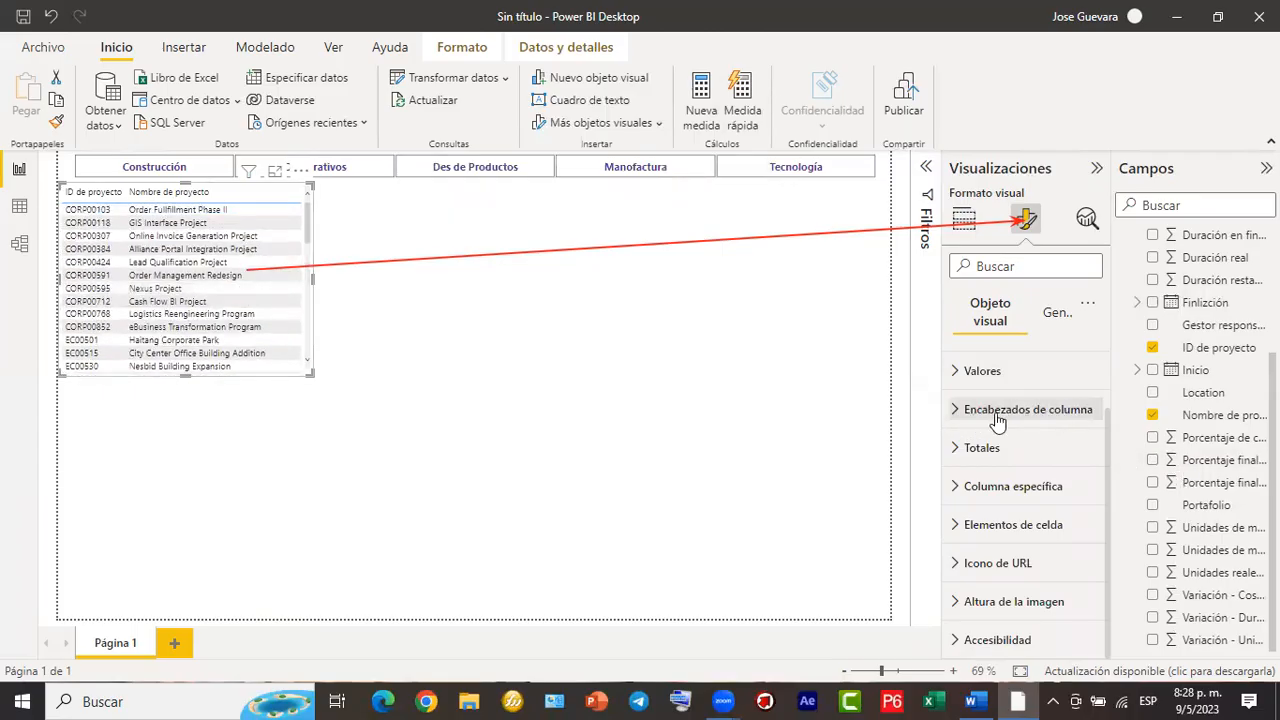
pyautogui.click(956, 412)
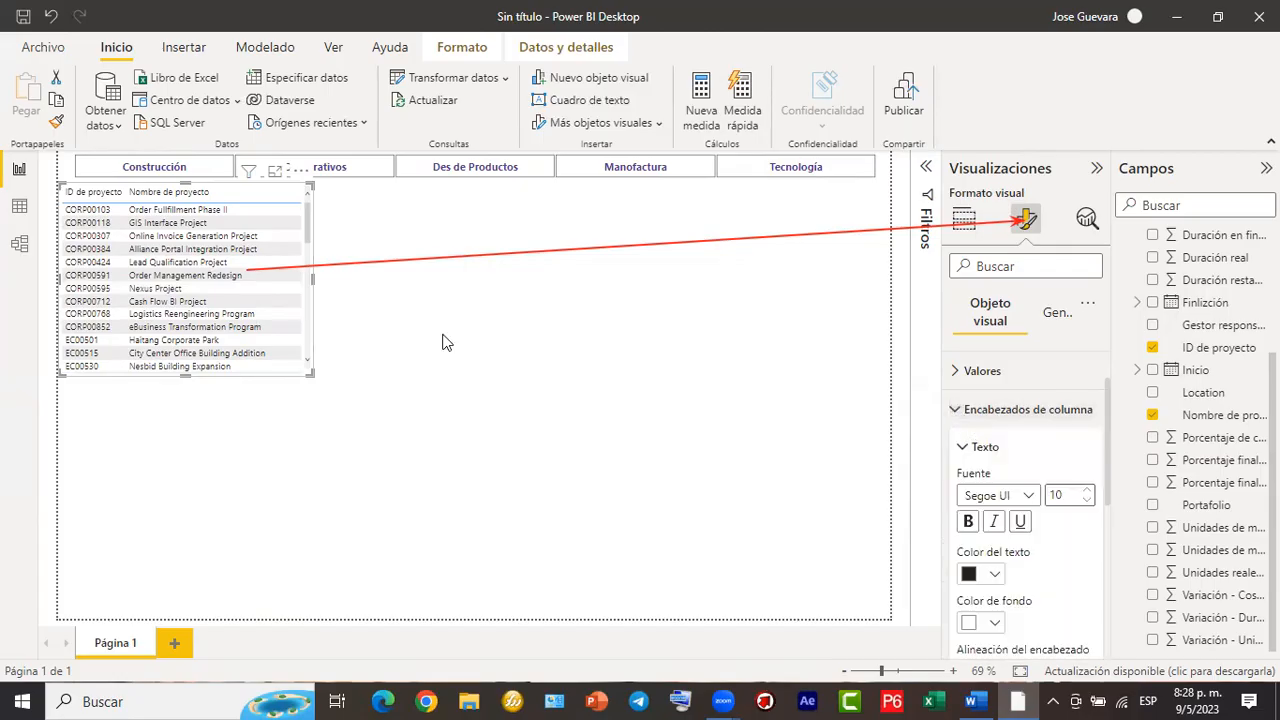
pyautogui.click(968, 522)
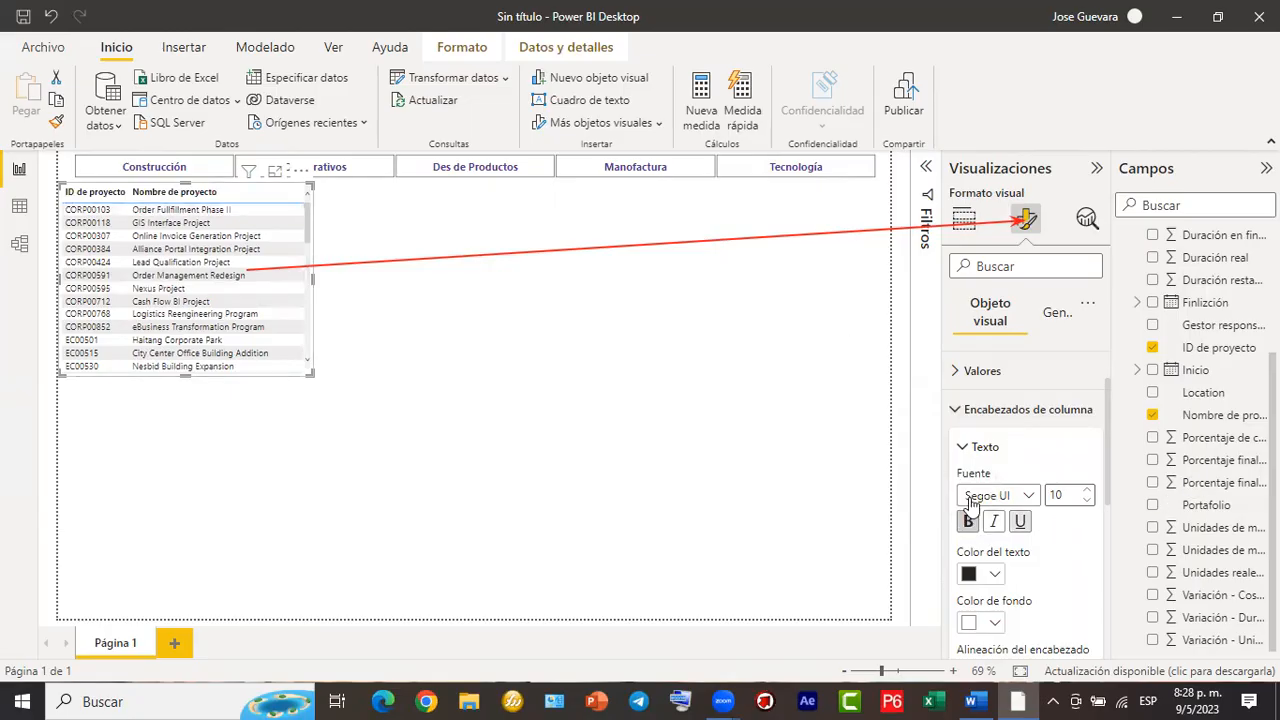
pyautogui.click(970, 574)
pyautogui.click(969, 572)
pyautogui.click(969, 568)
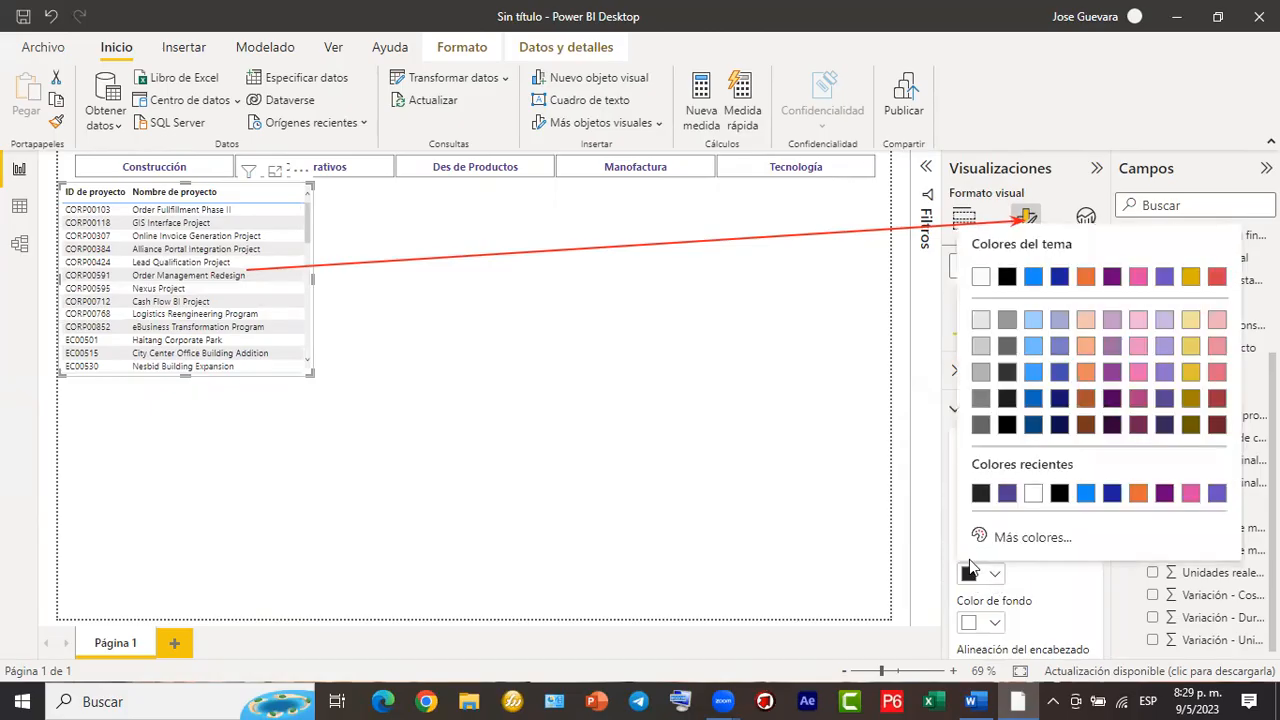
pyautogui.click(1164, 492)
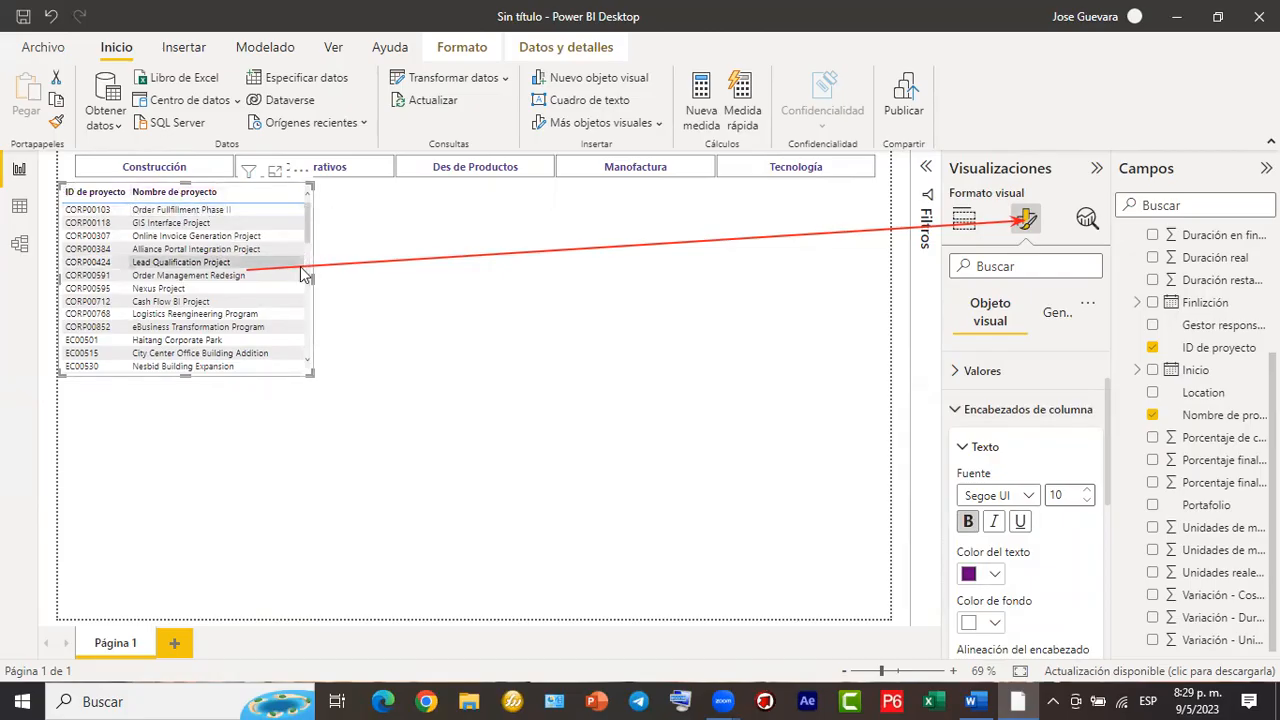
# Review the rows of the project table under its formatted headers, and deselect the table.
pyautogui.scroll(-3, 305, 292)
pyautogui.scroll(-10, 303, 298)
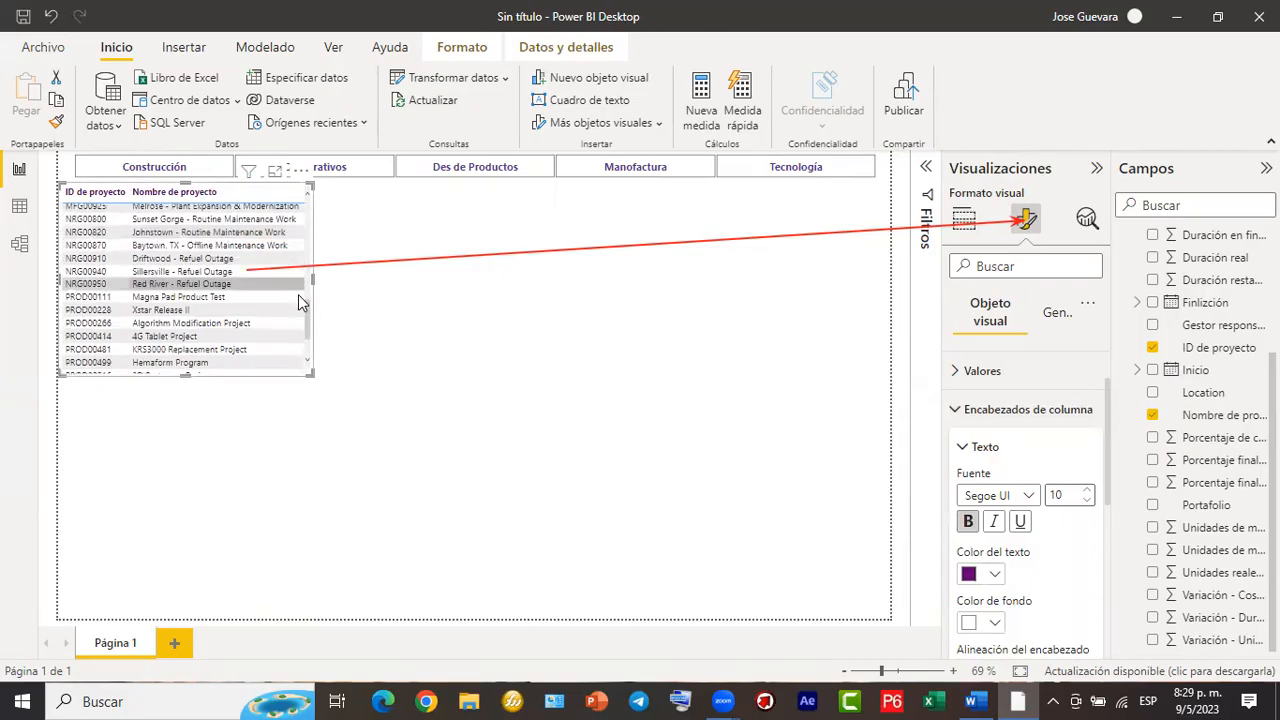
pyautogui.scroll(10, 300, 296)
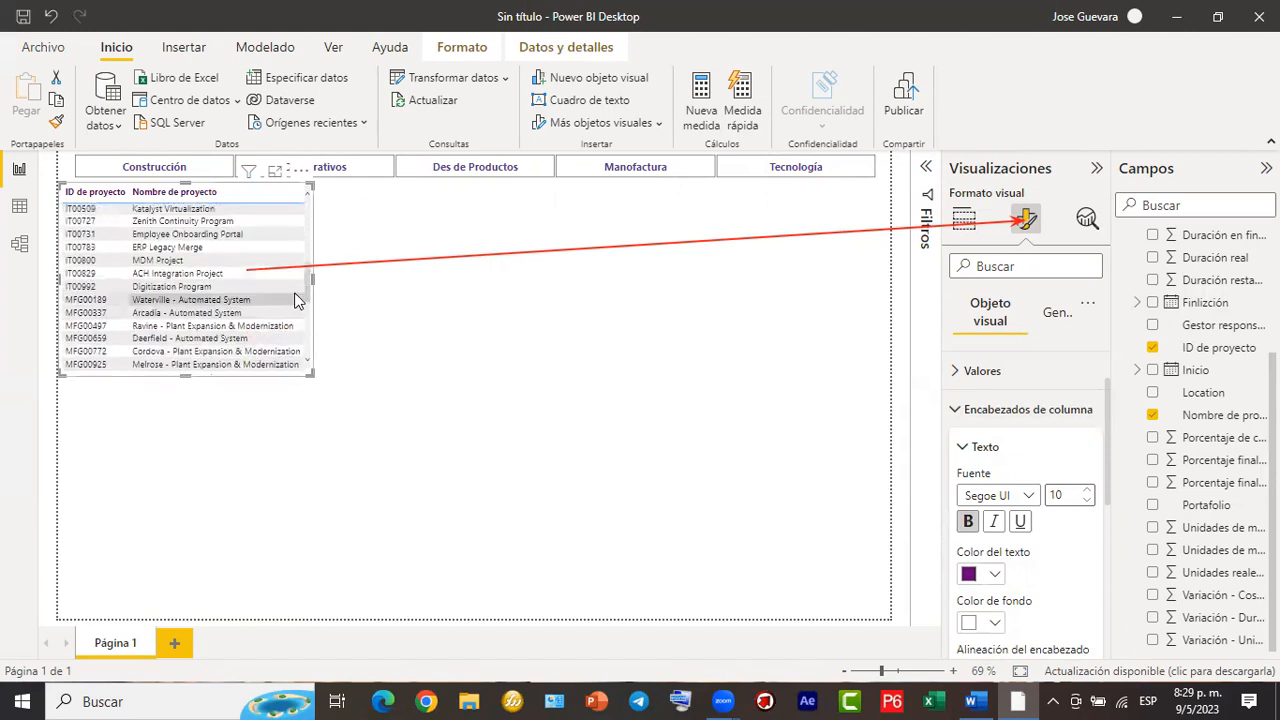
pyautogui.click(955, 410)
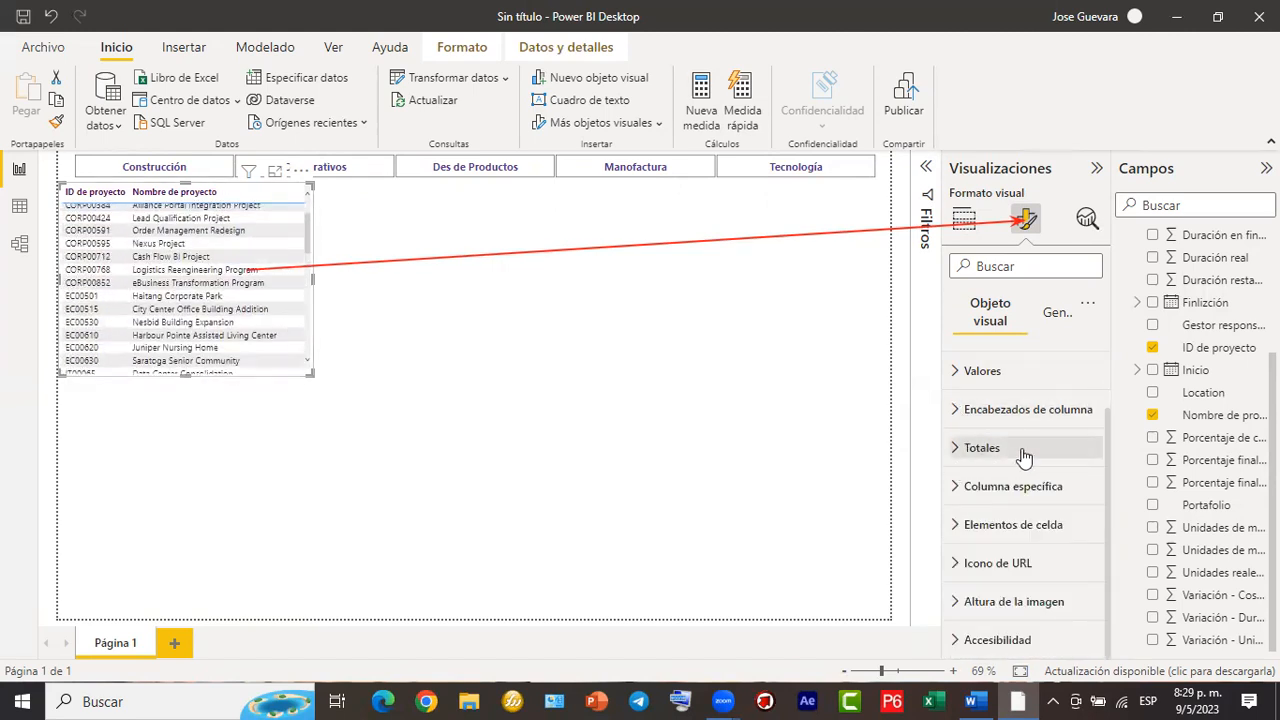
pyautogui.scroll(-3, 213, 248)
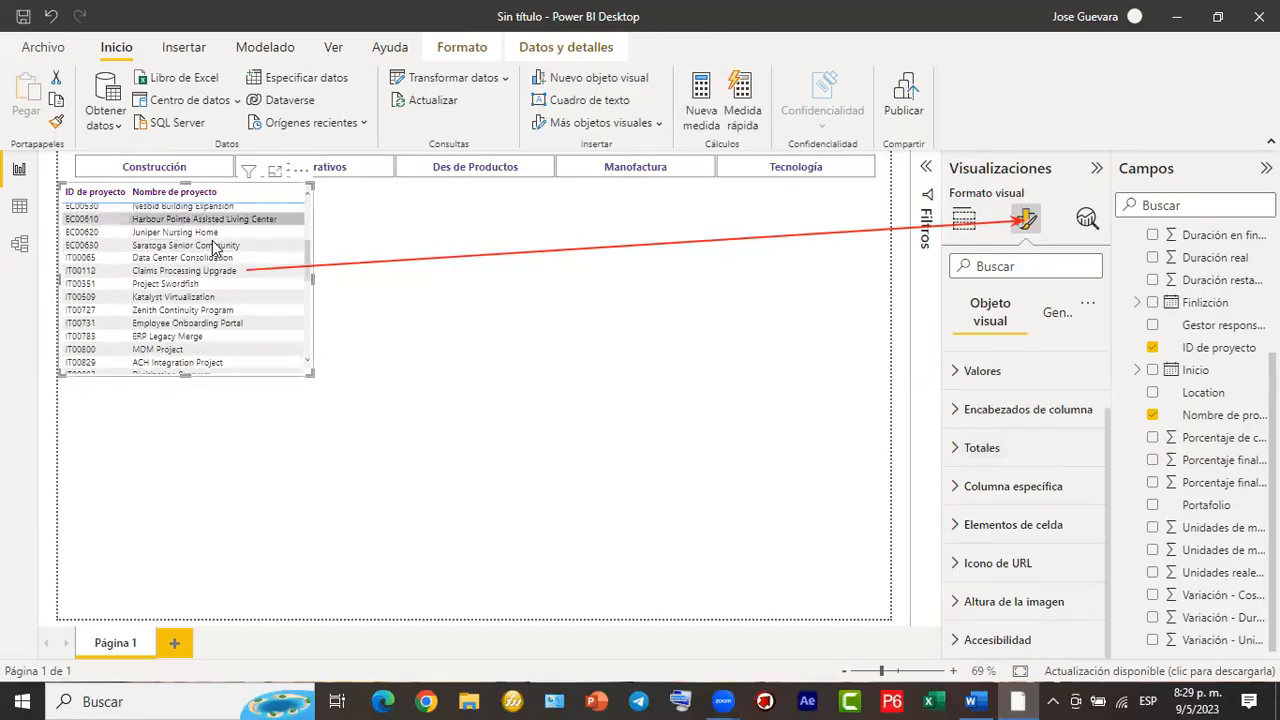
pyautogui.scroll(-1, 213, 247)
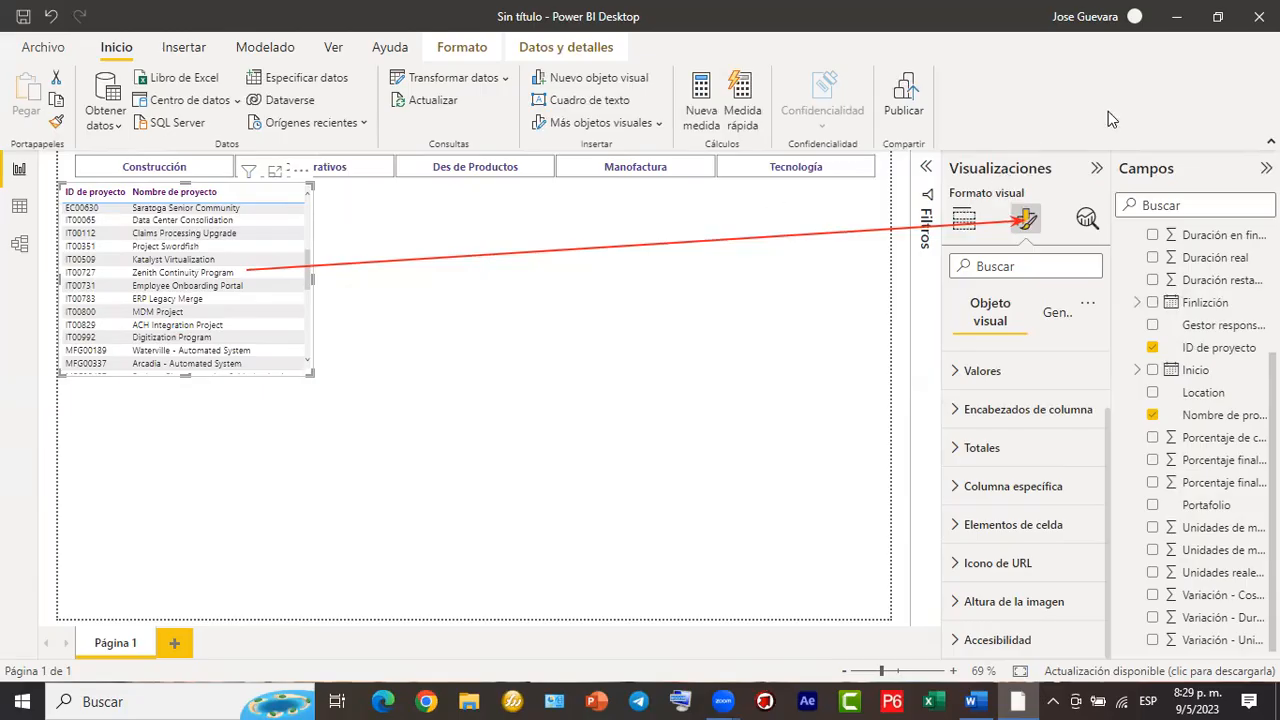
pyautogui.click(491, 408)
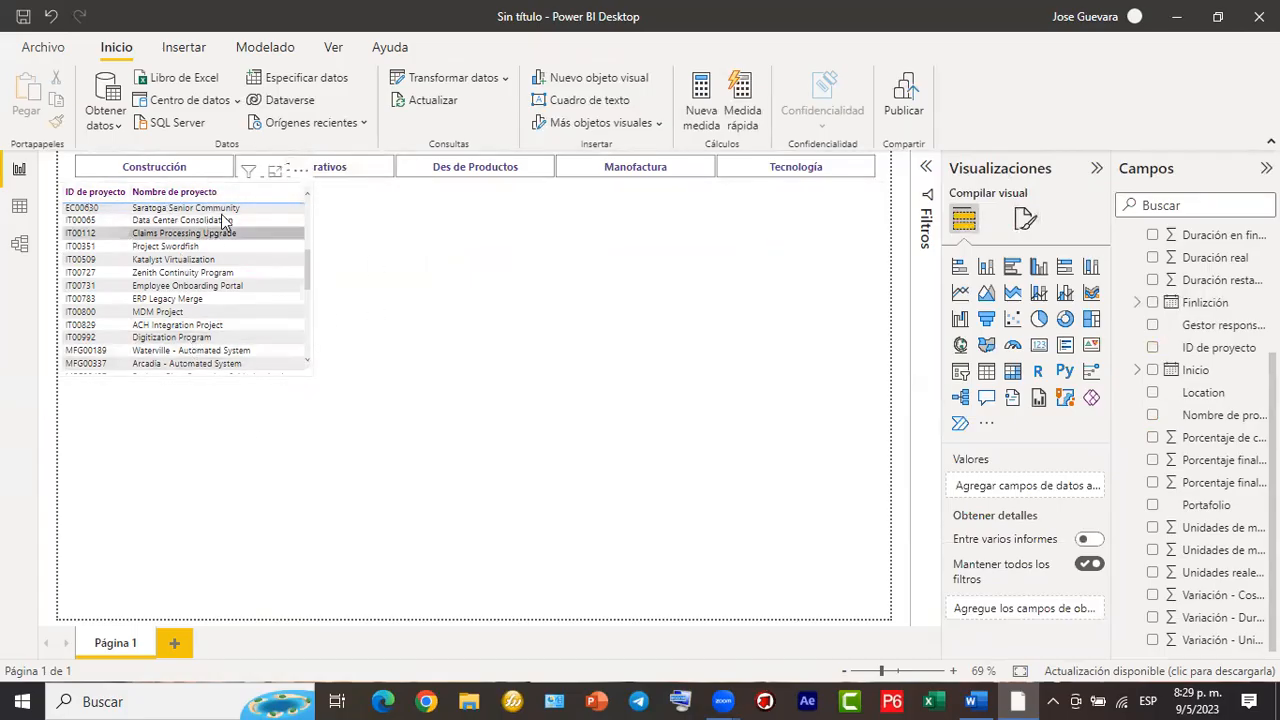
pyautogui.click(216, 238)
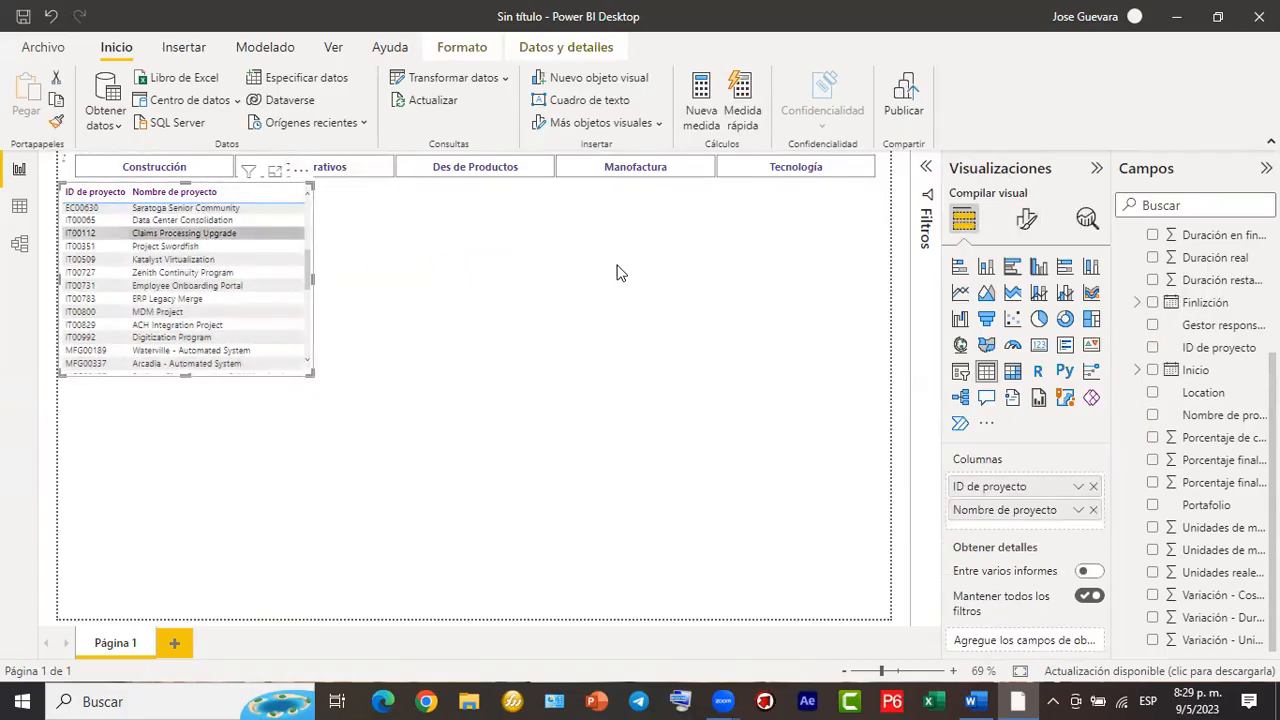
pyautogui.click(575, 306)
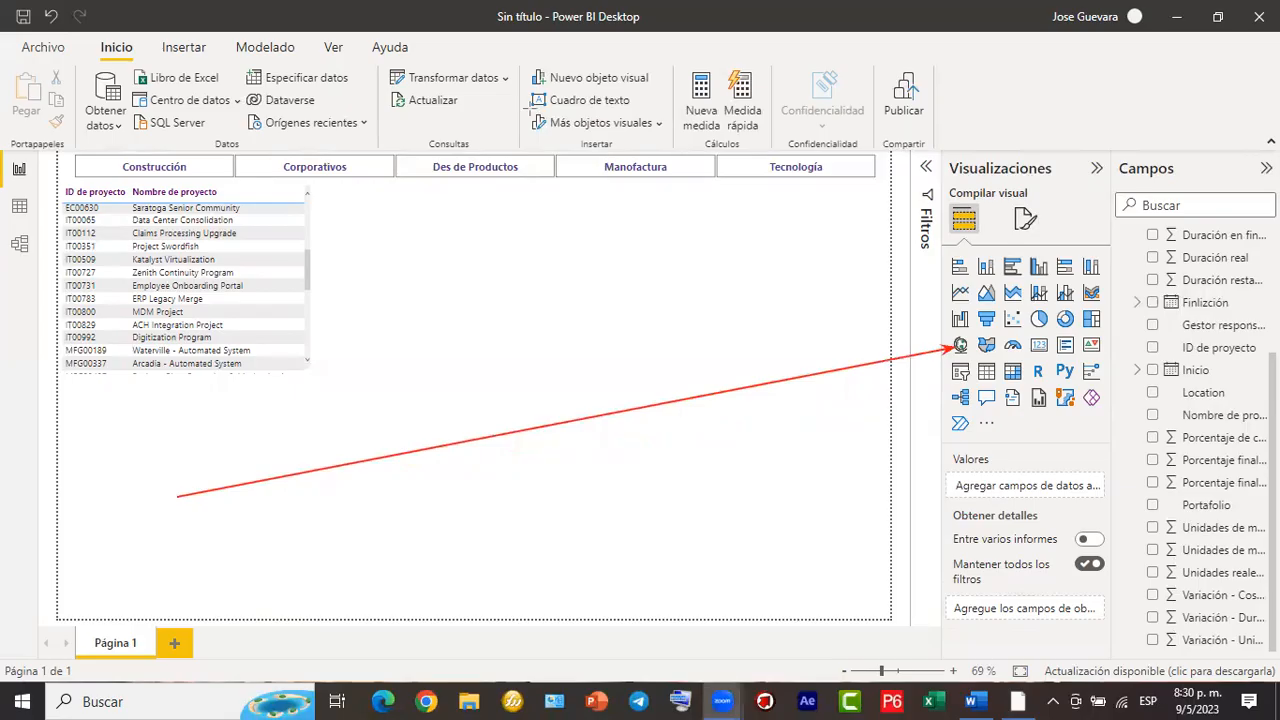
# Add a map visual and resize it to fill the area between the project table and the page's lower edge.
pyautogui.click(960, 346)
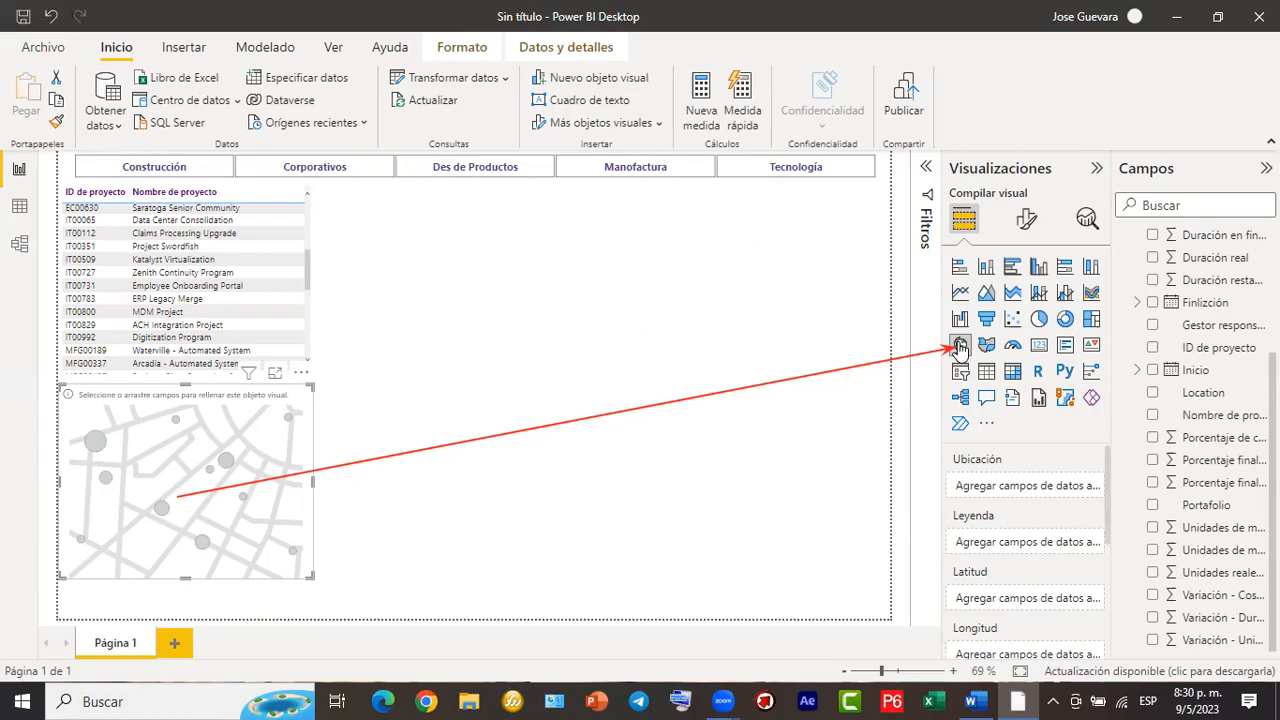
pyautogui.moveTo(191, 386); pyautogui.dragTo(191, 380)
pyautogui.click(195, 387)
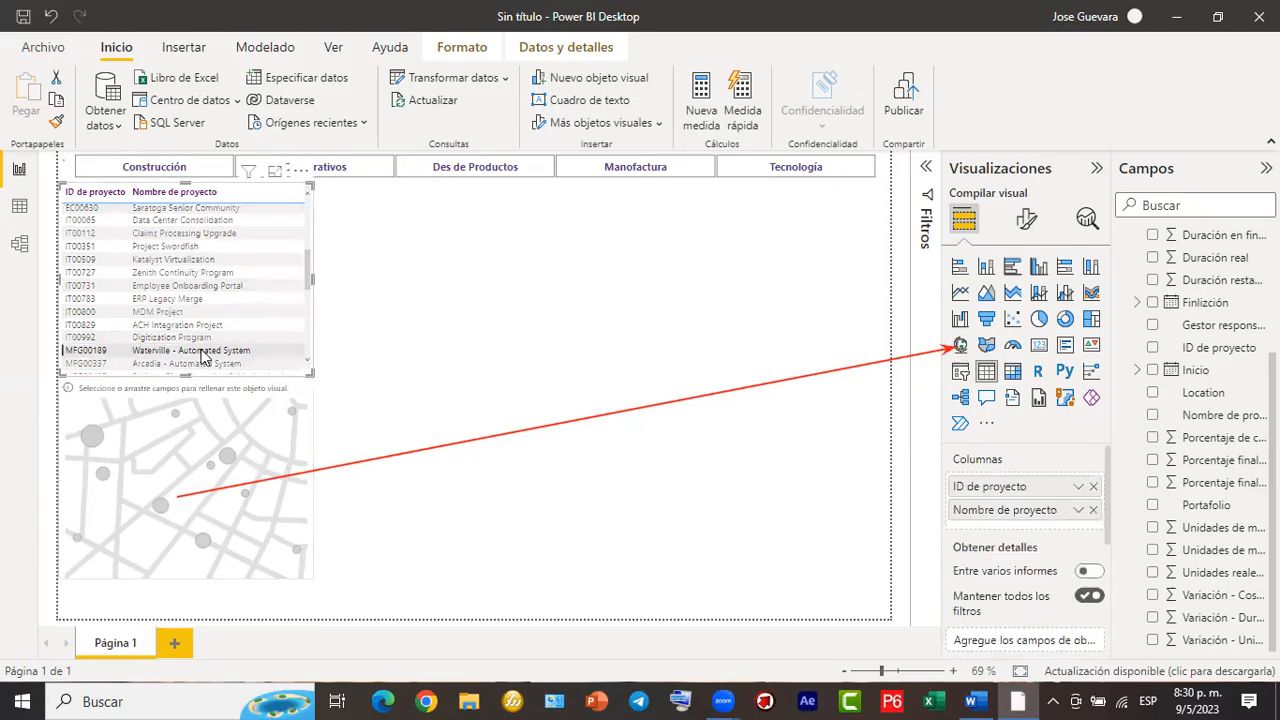
pyautogui.click(197, 390)
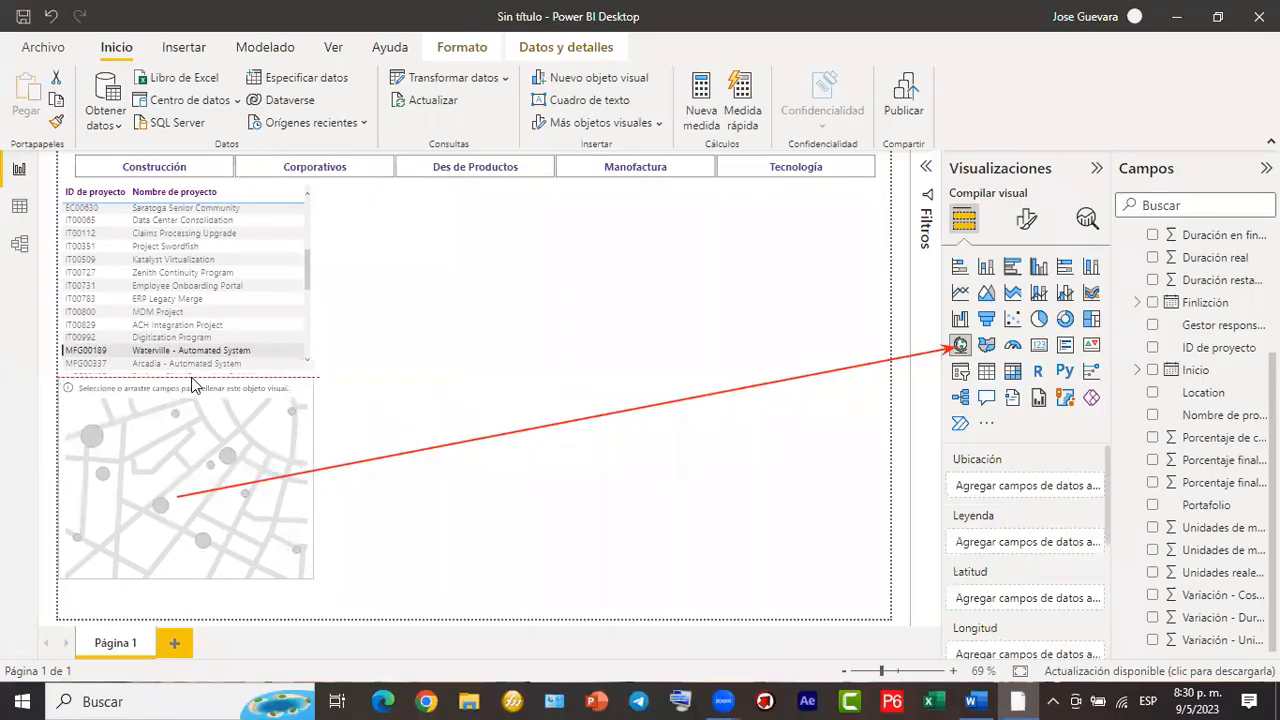
pyautogui.moveTo(185, 578); pyautogui.dragTo(187, 626)
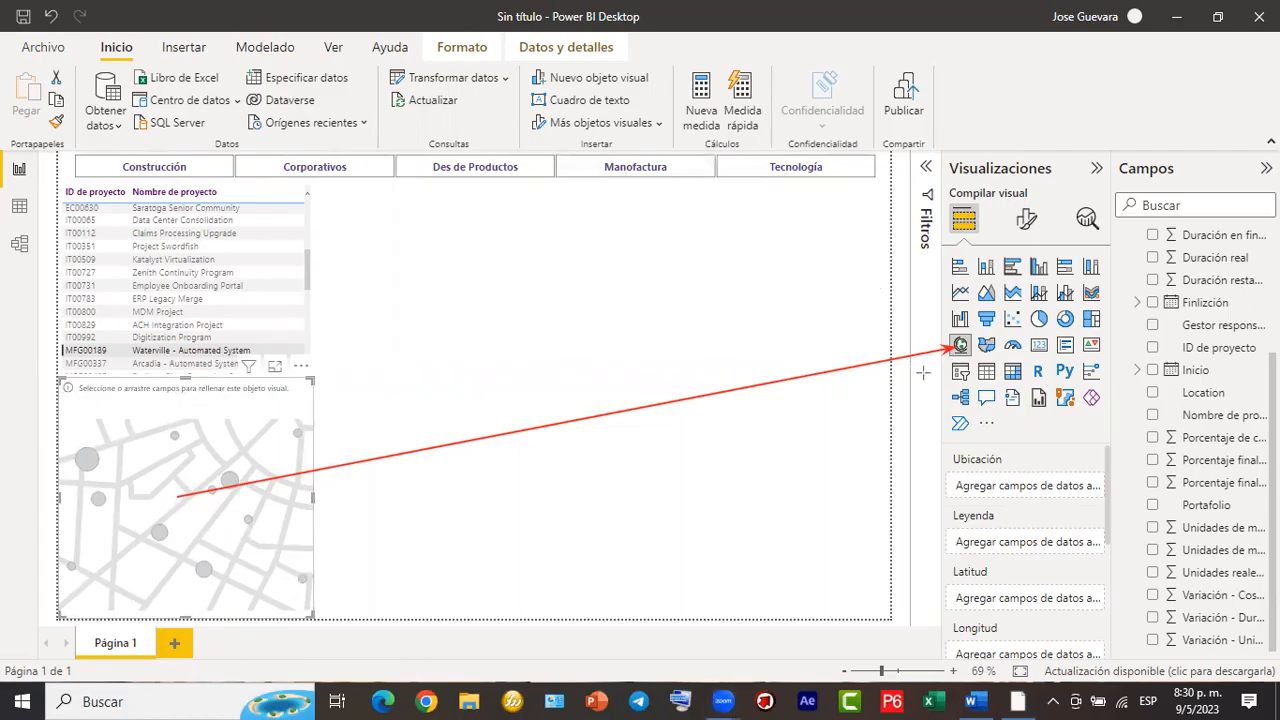
# Assign the Location field to the map's Ubicación and clear the Waterville - Automated System row selection in the project table.
pyautogui.moveTo(955, 350); pyautogui.dragTo(1001, 483)
pyautogui.moveTo(1190, 393)
pyautogui.mouseDown()
pyautogui.moveTo(1110, 470)
pyautogui.moveTo(1065, 490)
pyautogui.mouseUp()
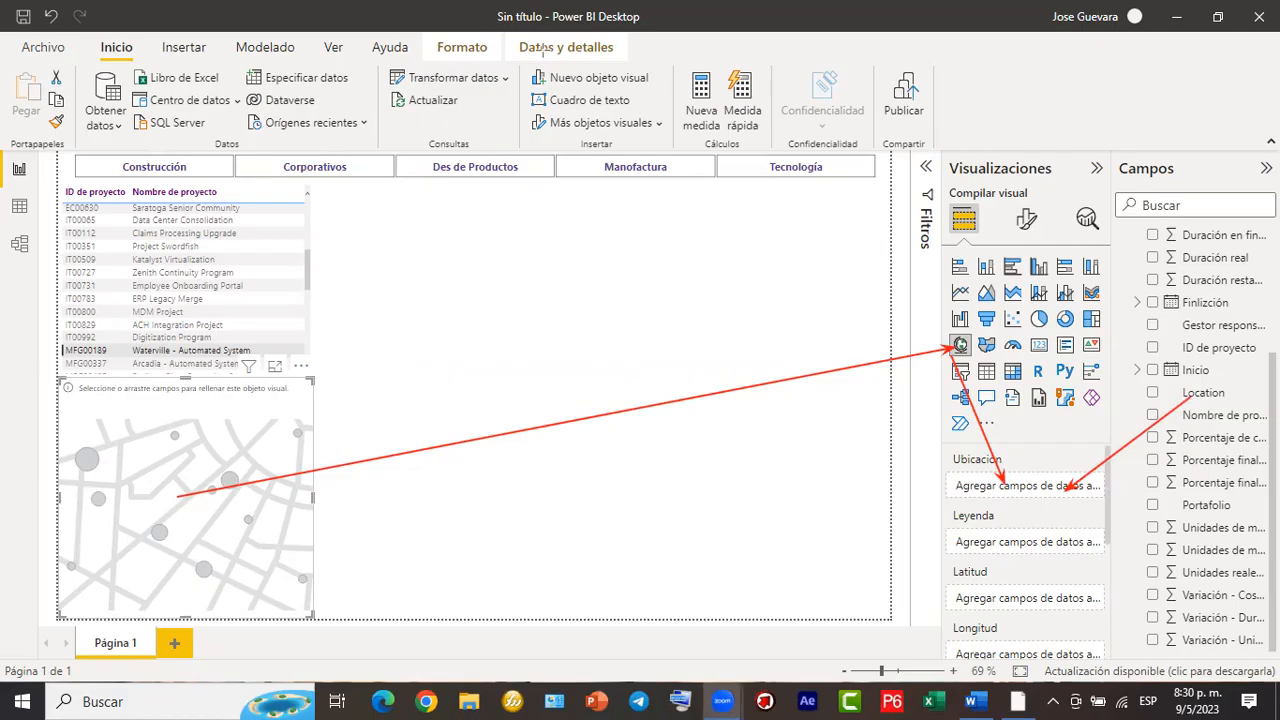
pyautogui.press('Escape')
pyautogui.moveTo(1206, 396)
pyautogui.mouseDown()
pyautogui.moveTo(1073, 490)
pyautogui.moveTo(457, 443)
pyautogui.moveTo(236, 509)
pyautogui.mouseUp()
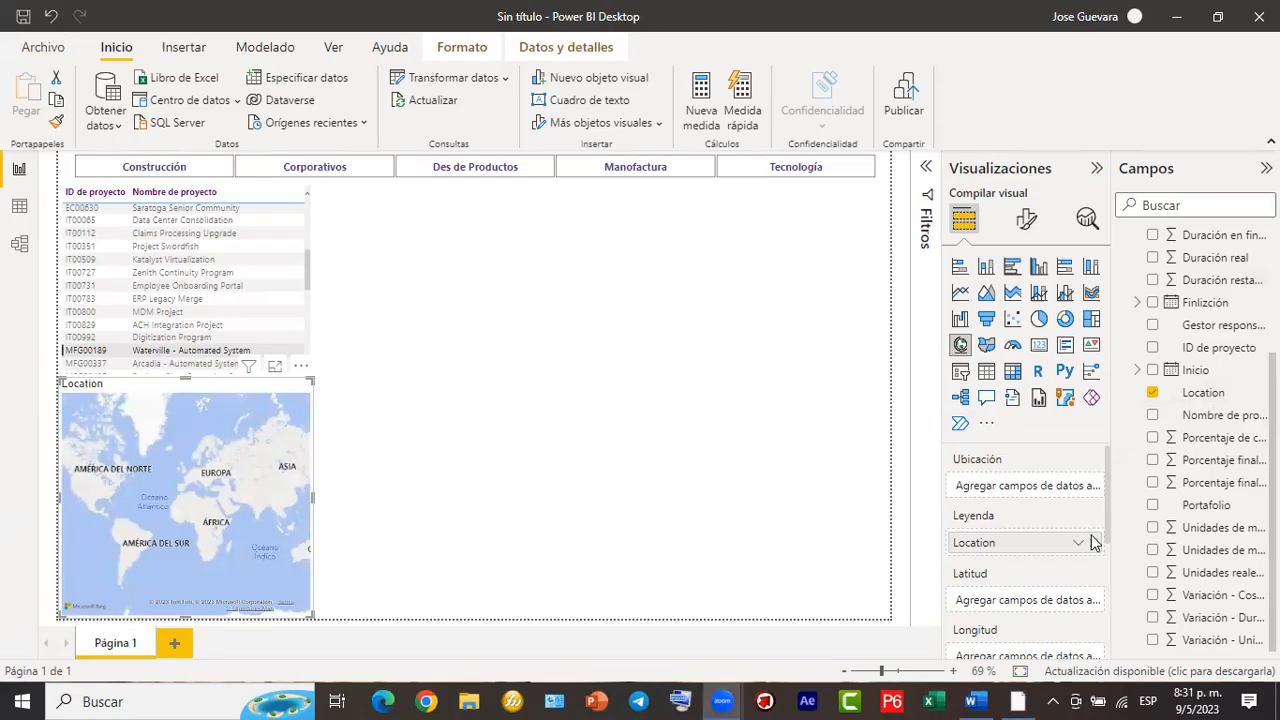
pyautogui.moveTo(1051, 551); pyautogui.dragTo(1061, 493)
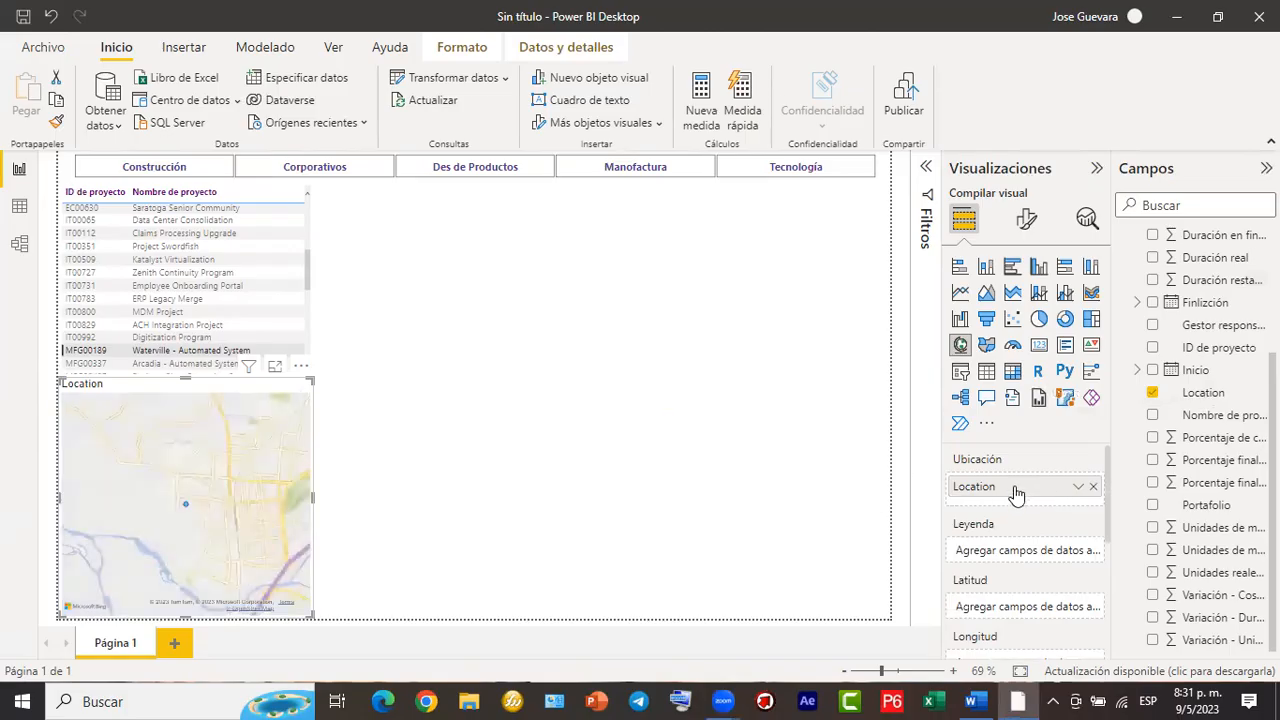
pyautogui.click(222, 350)
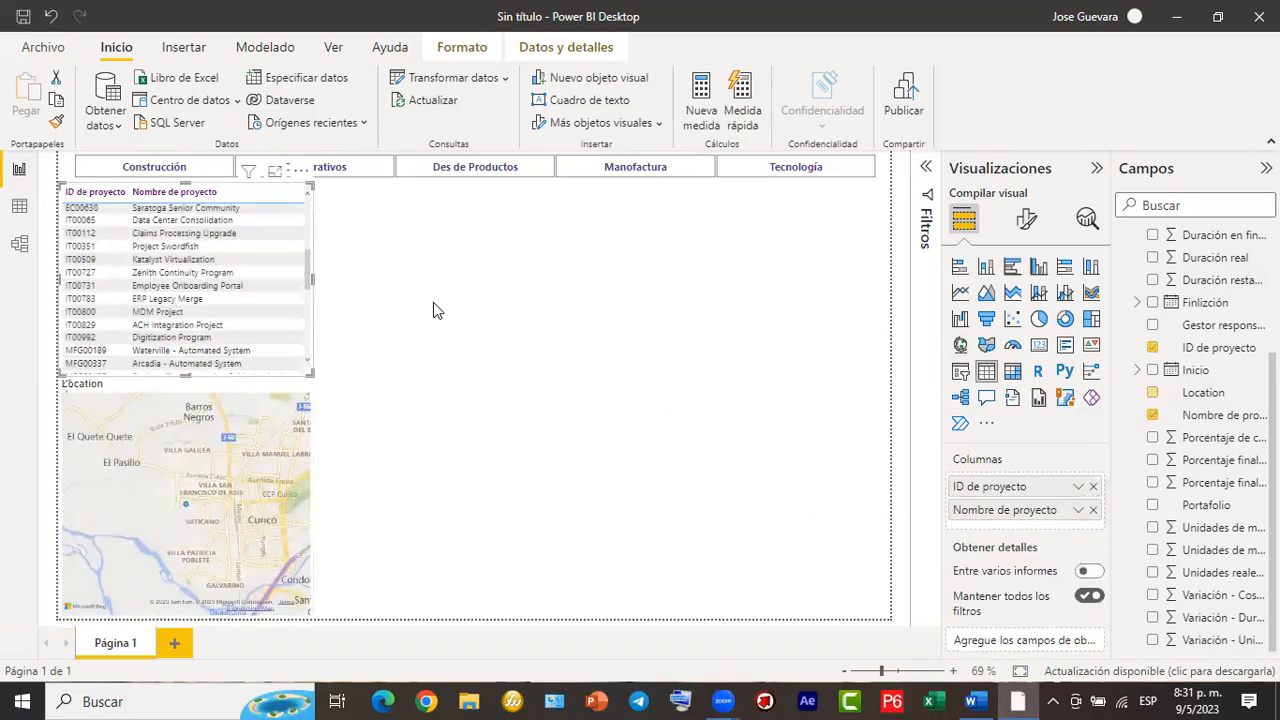
# Select the map and turn off its title in the general formatting options.
pyautogui.click(190, 402)
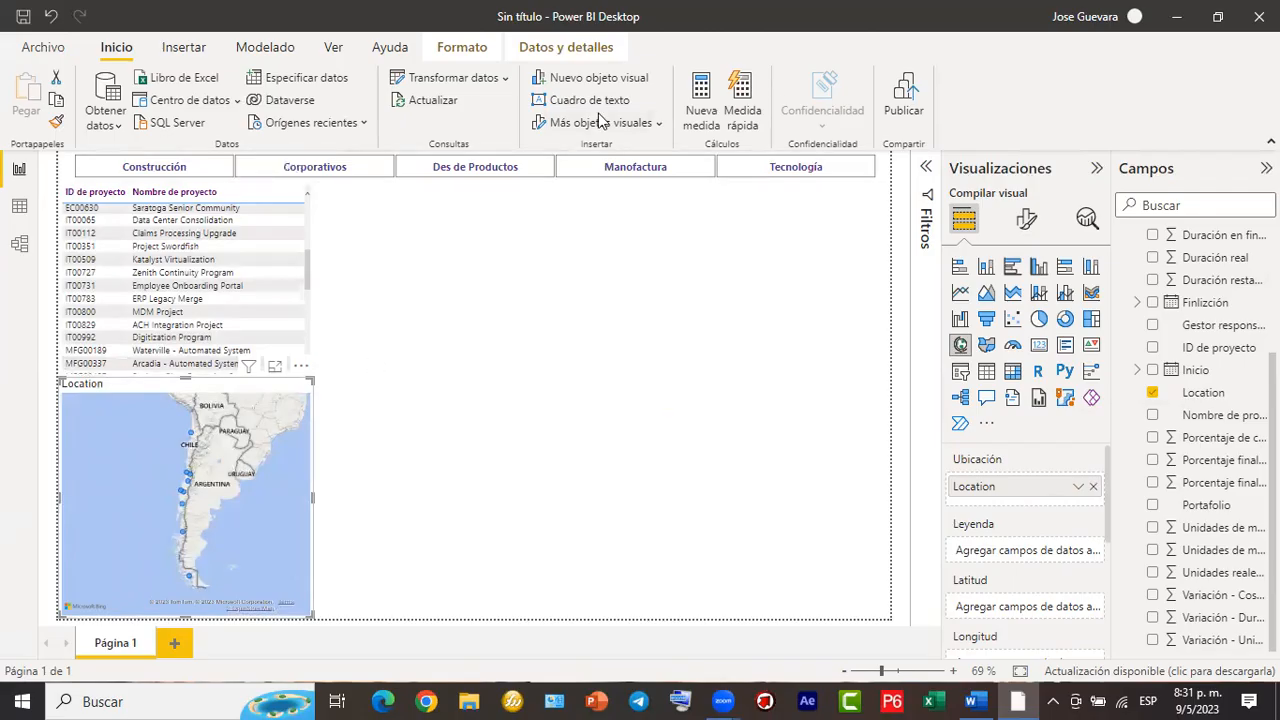
pyautogui.moveTo(264, 466)
pyautogui.mouseDown()
pyautogui.moveTo(1012, 271)
pyautogui.moveTo(1020, 215)
pyautogui.mouseUp()
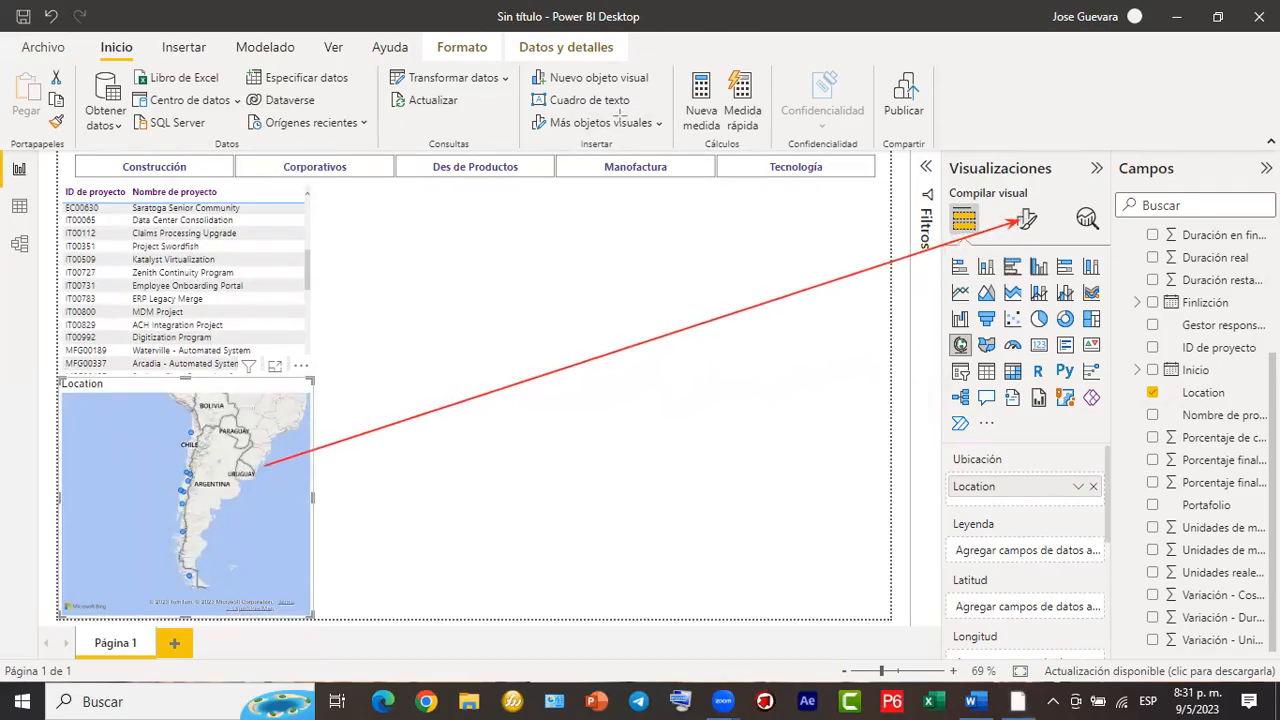
pyautogui.click(1027, 220)
pyautogui.click(1027, 220)
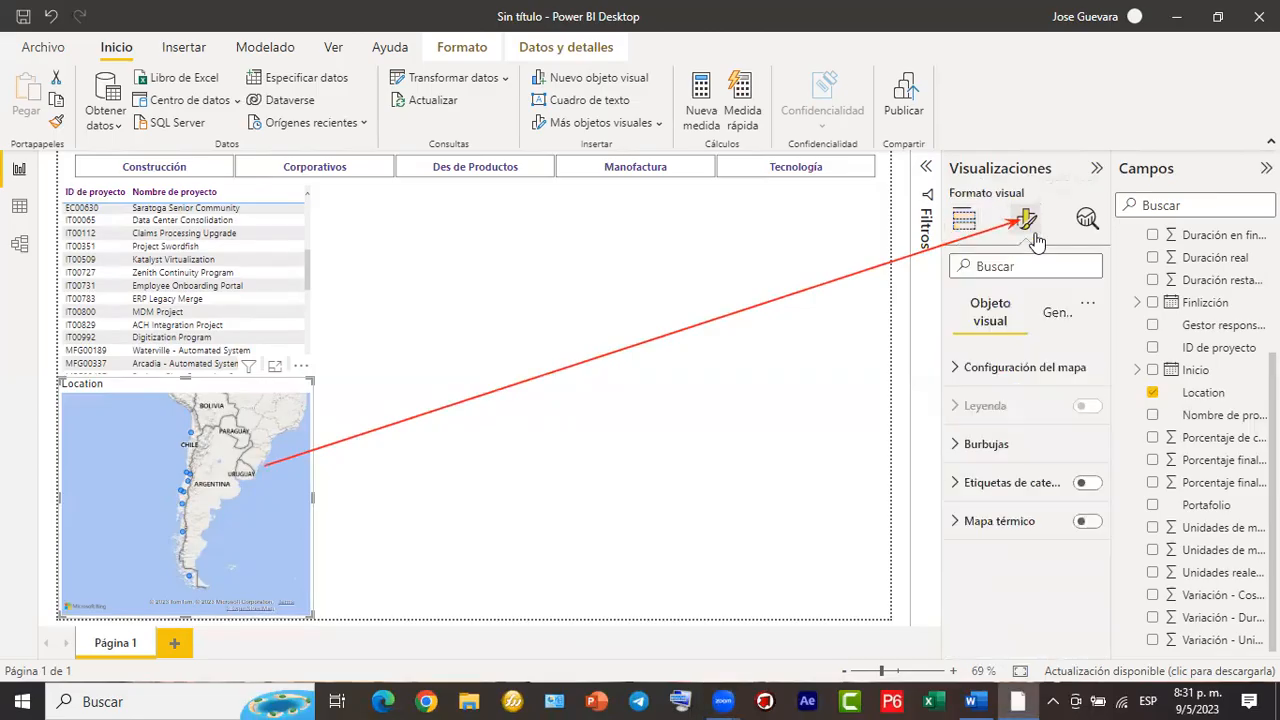
pyautogui.click(1058, 312)
pyautogui.click(1082, 408)
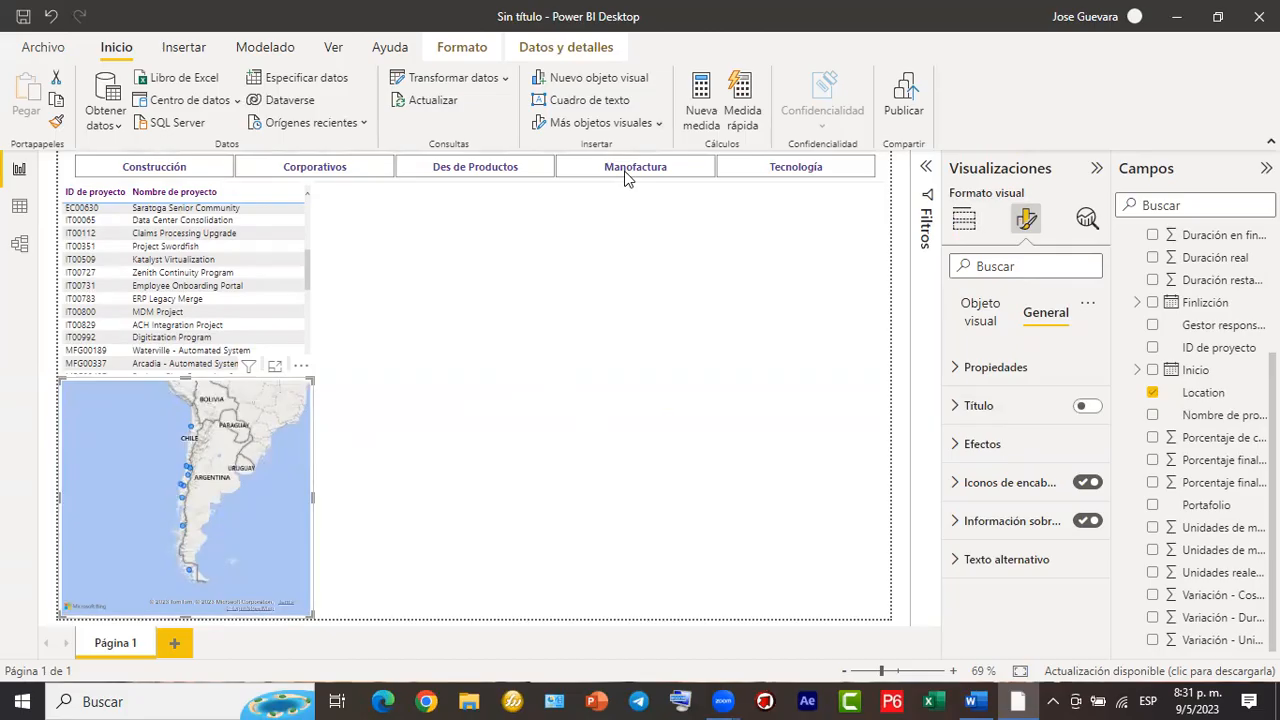
pyautogui.moveTo(687, 281)
pyautogui.mouseDown()
pyautogui.moveTo(271, 371)
pyautogui.moveTo(205, 462)
pyautogui.mouseUp()
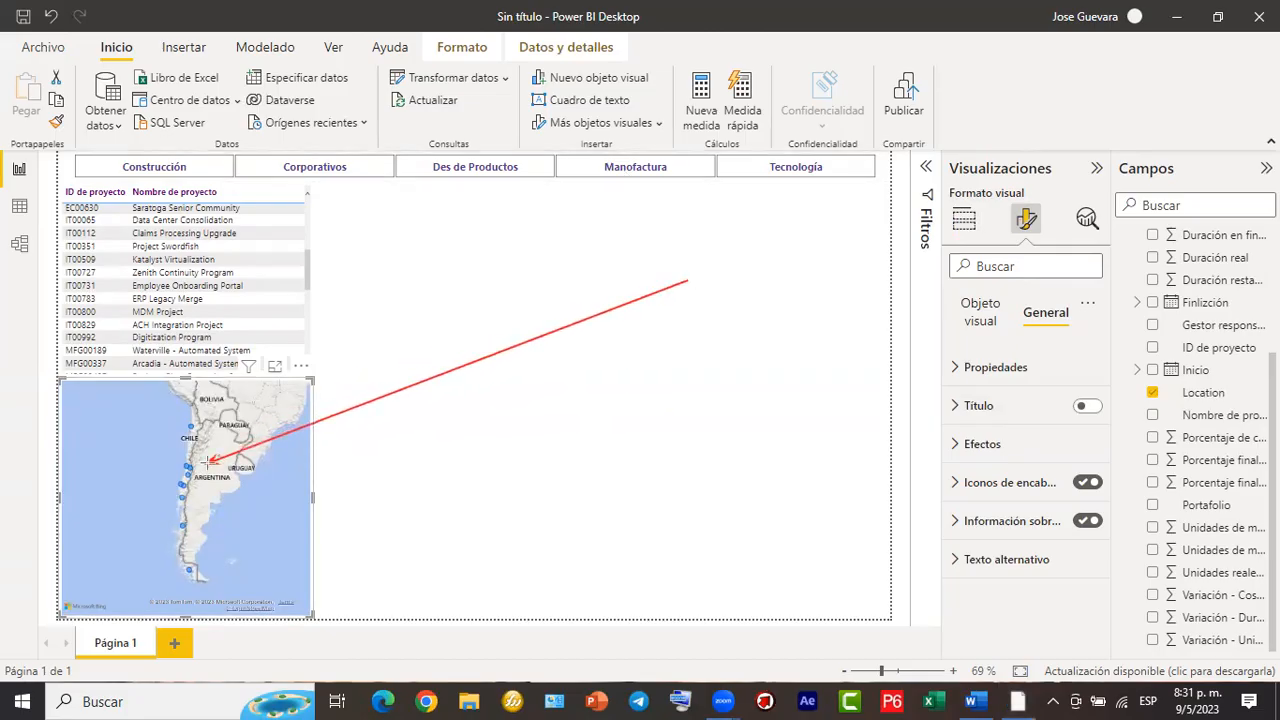
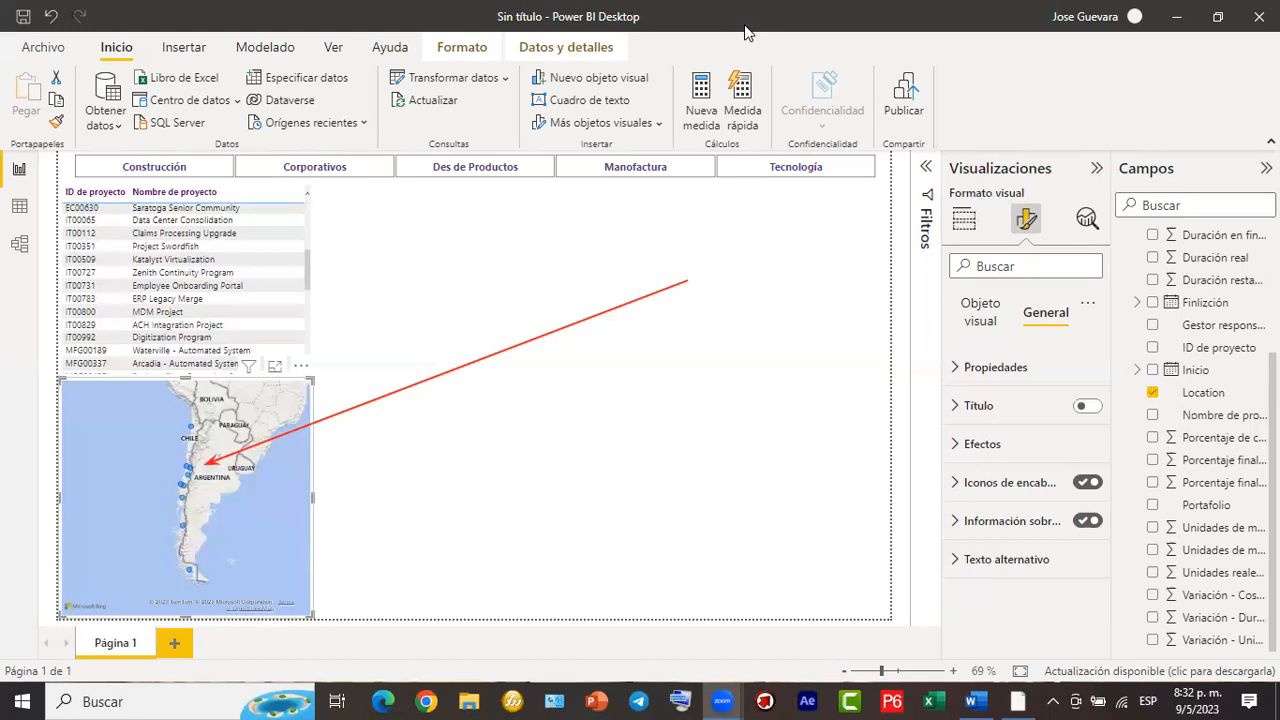
pyautogui.click(884, 208)
pyautogui.click(242, 412)
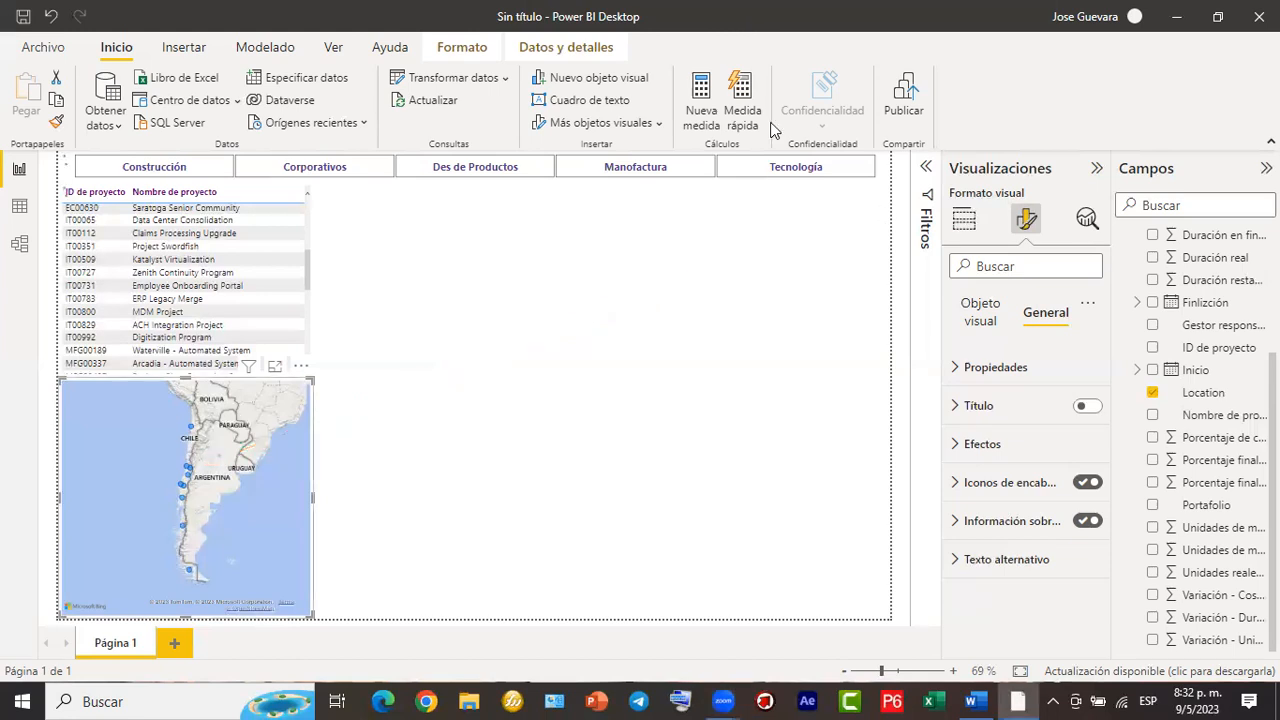
pyautogui.click(771, 123)
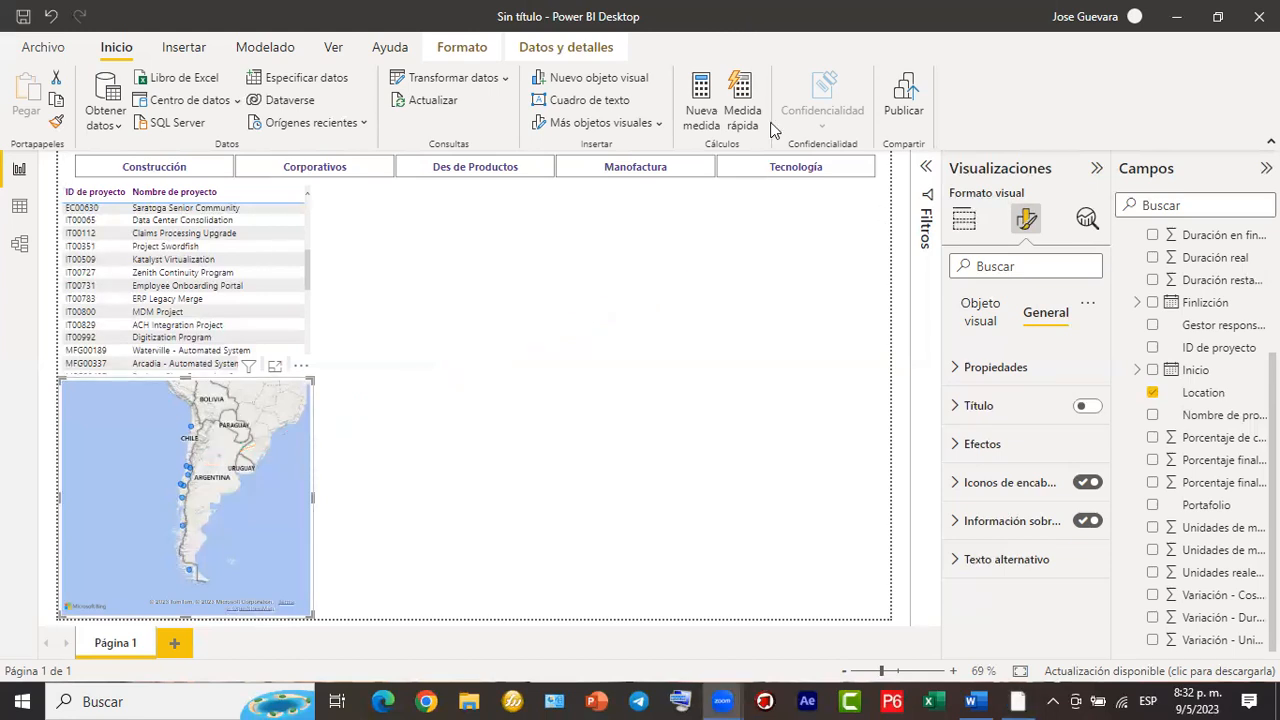
pyautogui.moveTo(253, 490); pyautogui.dragTo(957, 221)
pyautogui.click(984, 190)
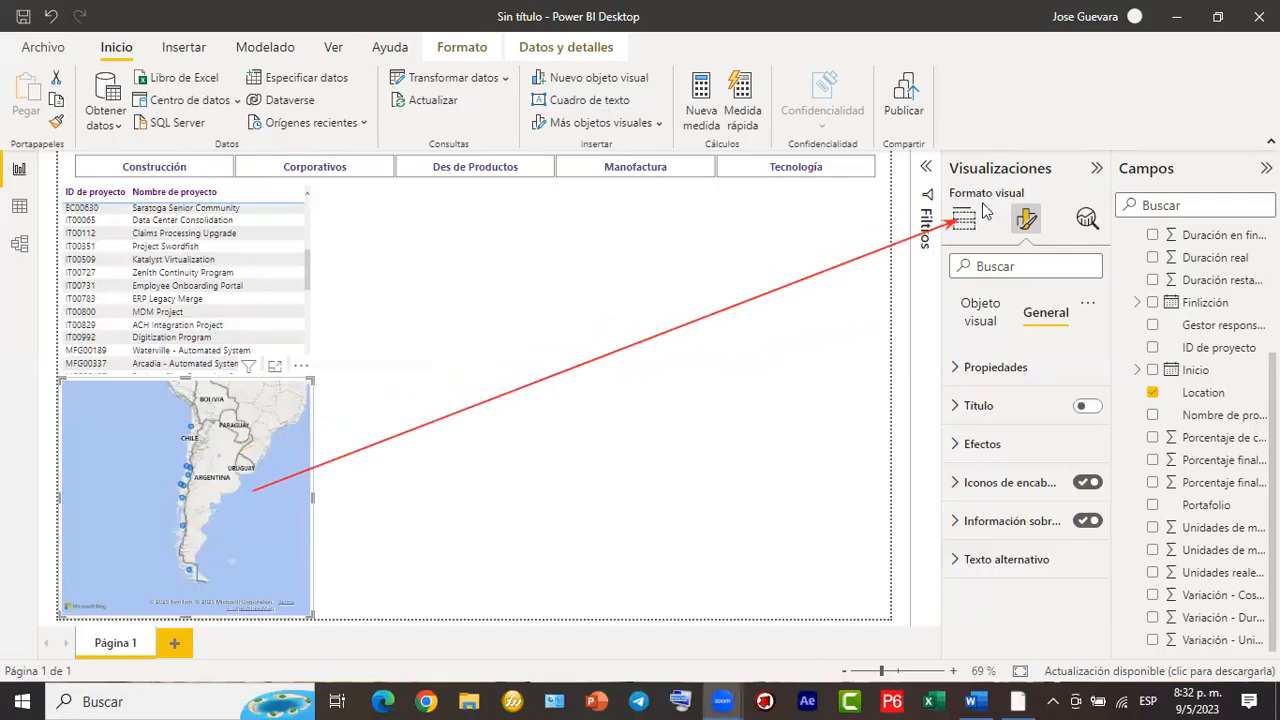
# Assign the baseline total project cost field (Costo total de proyecto base) to the map's Tamaño de burbuja.
pyautogui.click(963, 218)
pyautogui.scroll(-4, 1022, 525)
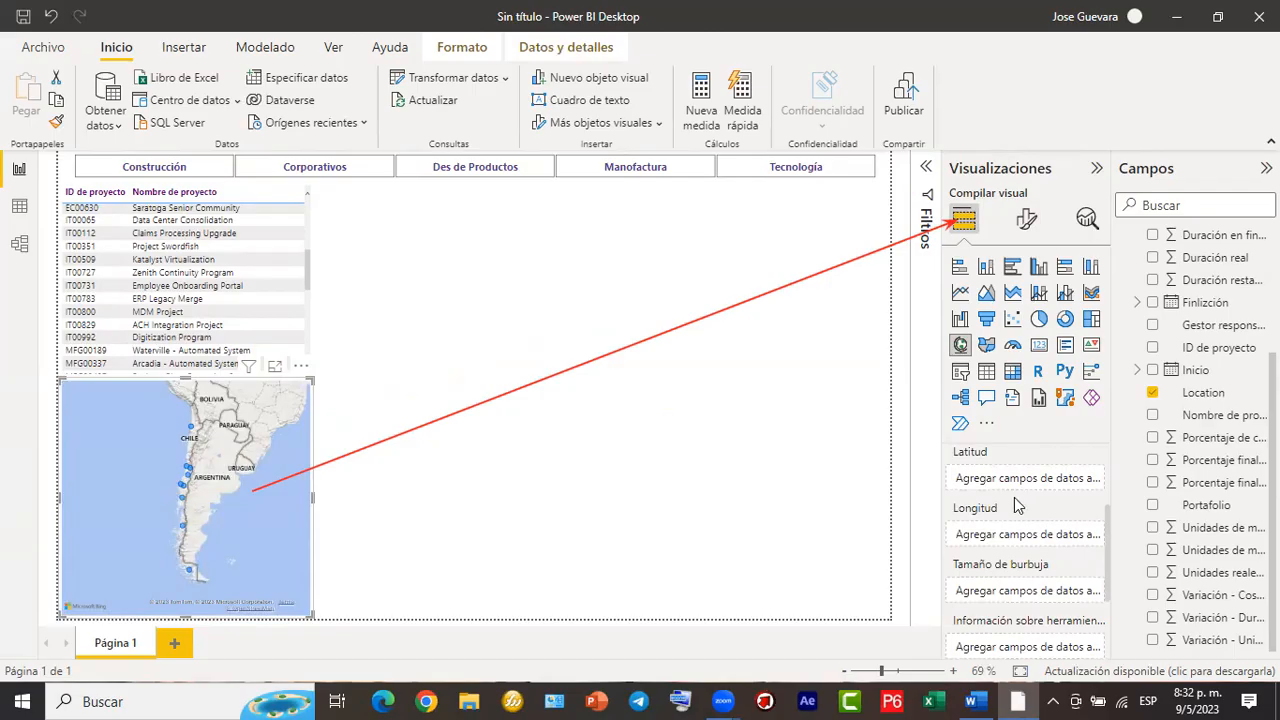
pyautogui.scroll(-2, 1017, 505)
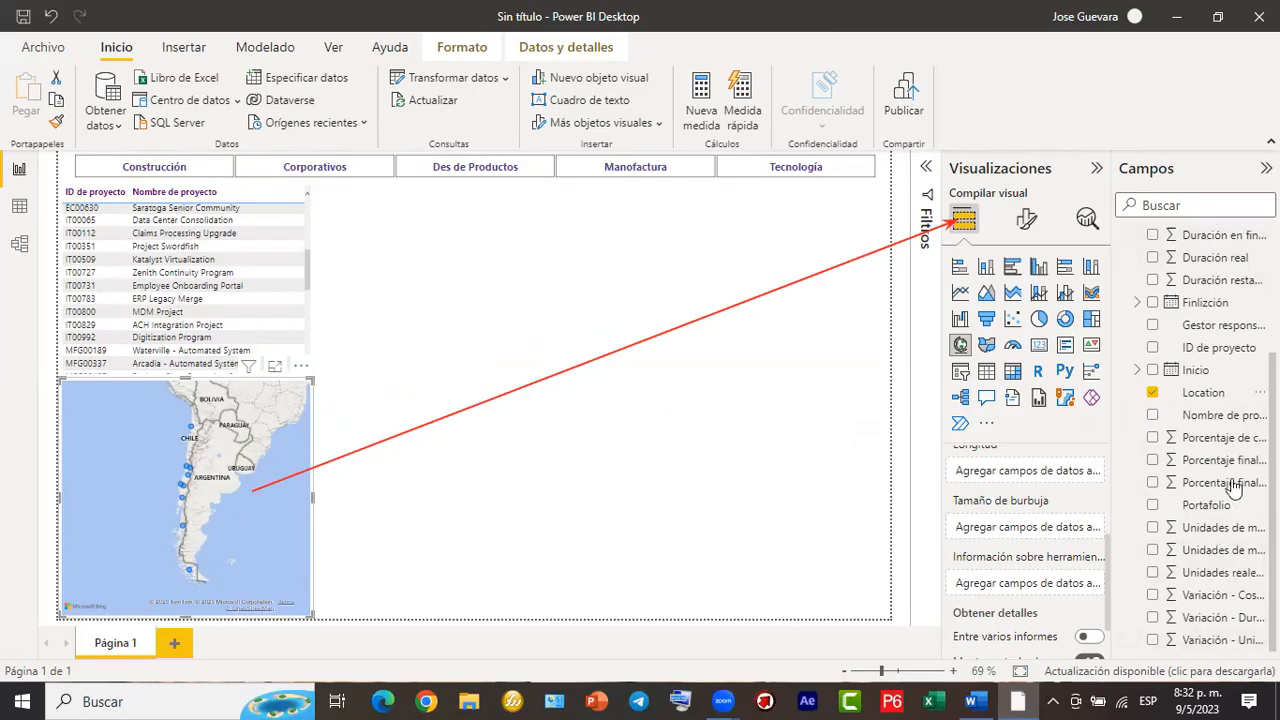
pyautogui.scroll(5, 1228, 558)
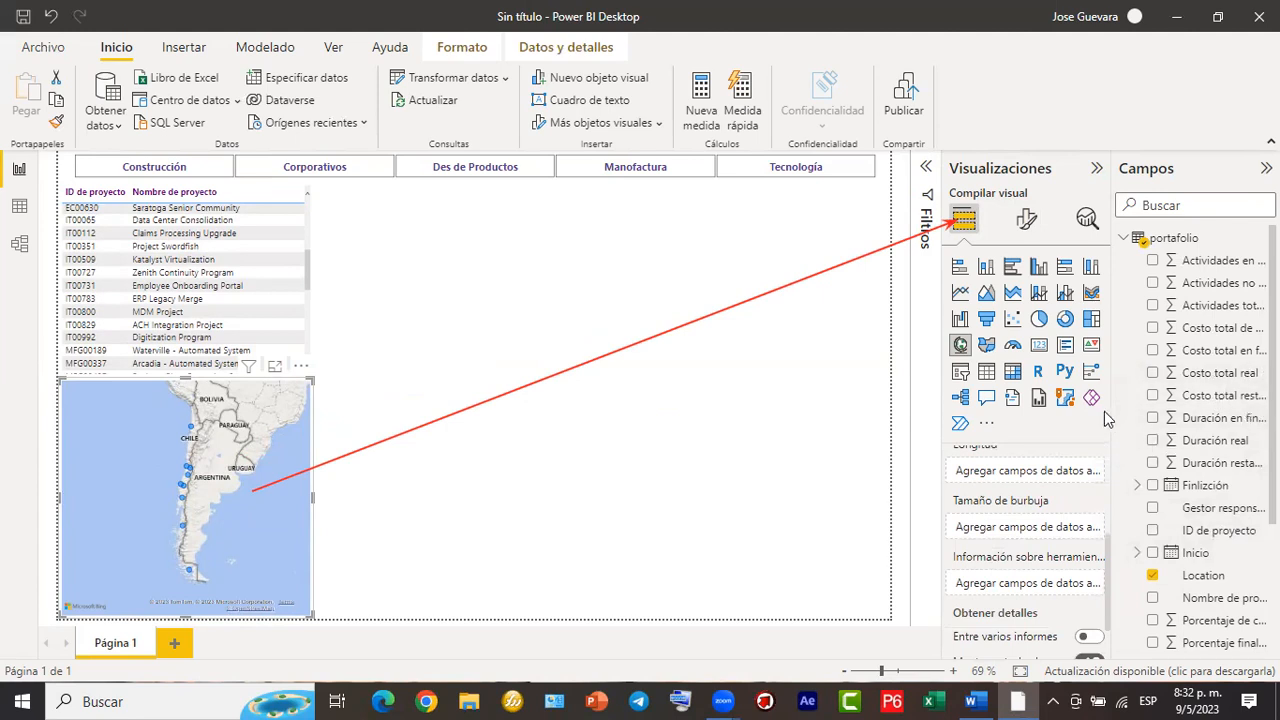
pyautogui.moveTo(1098, 414)
pyautogui.mouseDown()
pyautogui.moveTo(1036, 420)
pyautogui.moveTo(1077, 417)
pyautogui.mouseUp()
pyautogui.moveTo(1183, 333); pyautogui.dragTo(1020, 531)
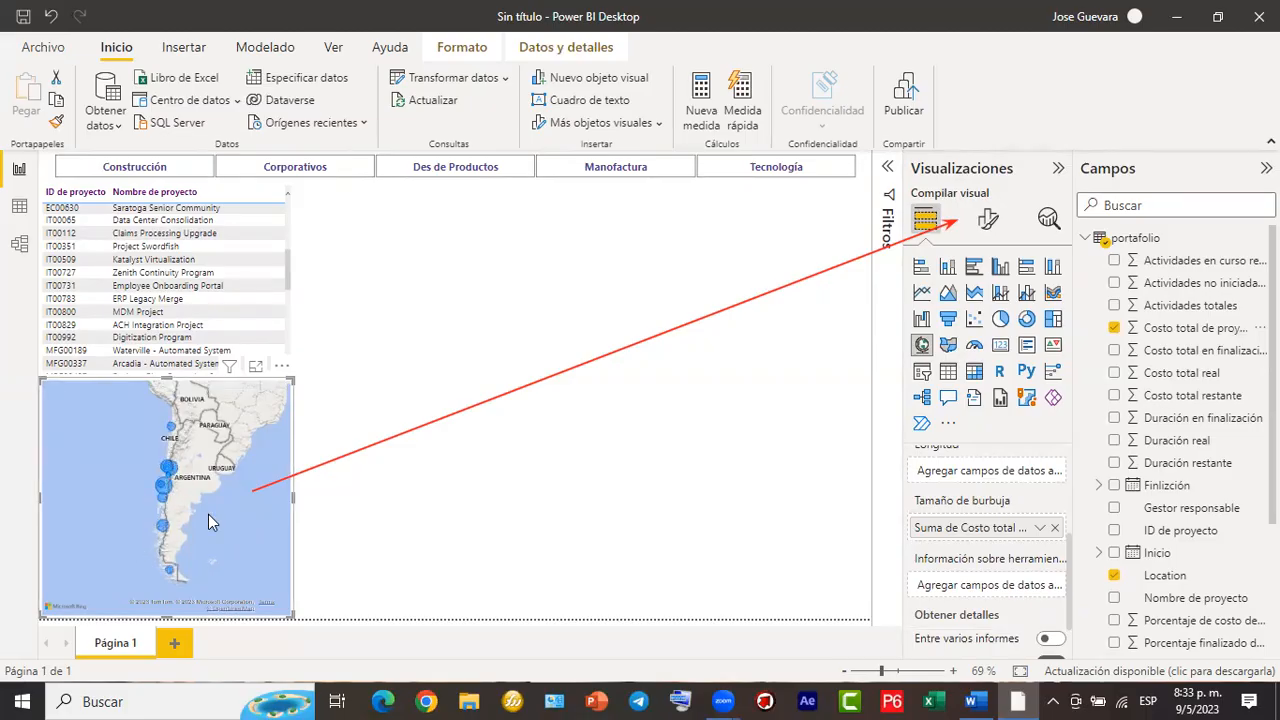
# Examine the map's cost-sized bubbles and their location and cost tooltips, and deselect the map.
pyautogui.moveTo(189, 461); pyautogui.dragTo(193, 446)
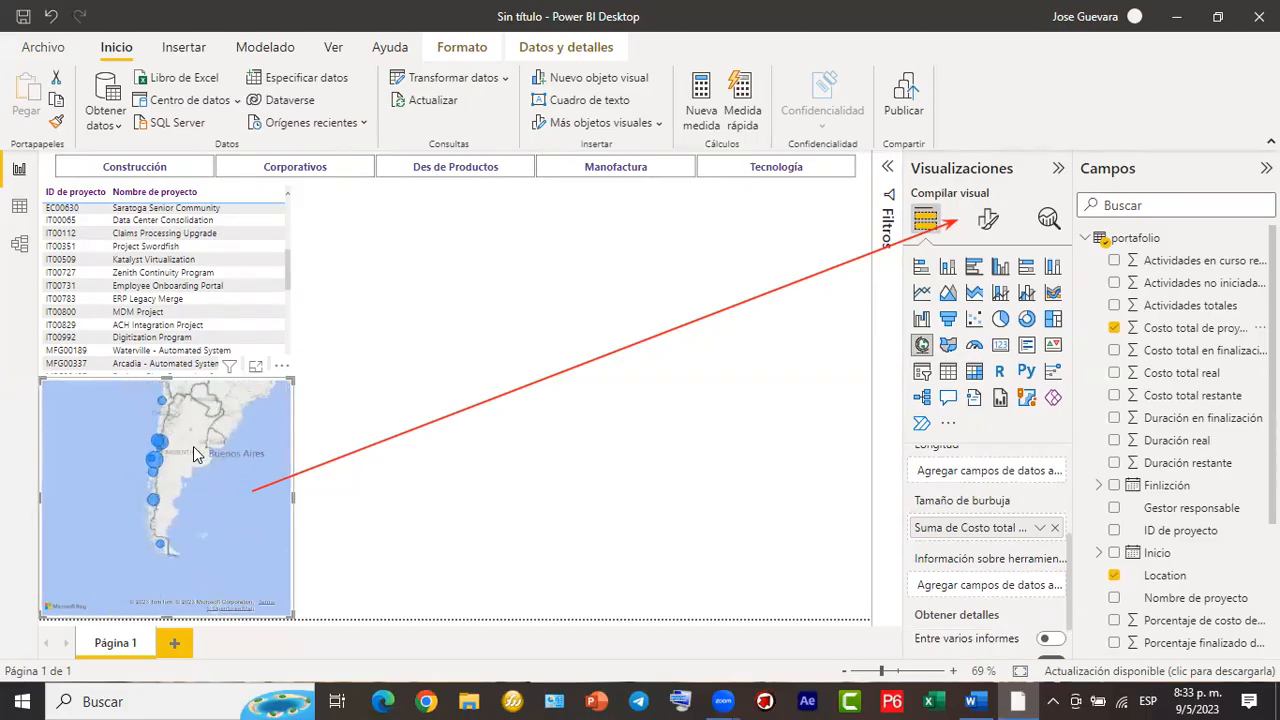
pyautogui.scroll(3, 193, 446)
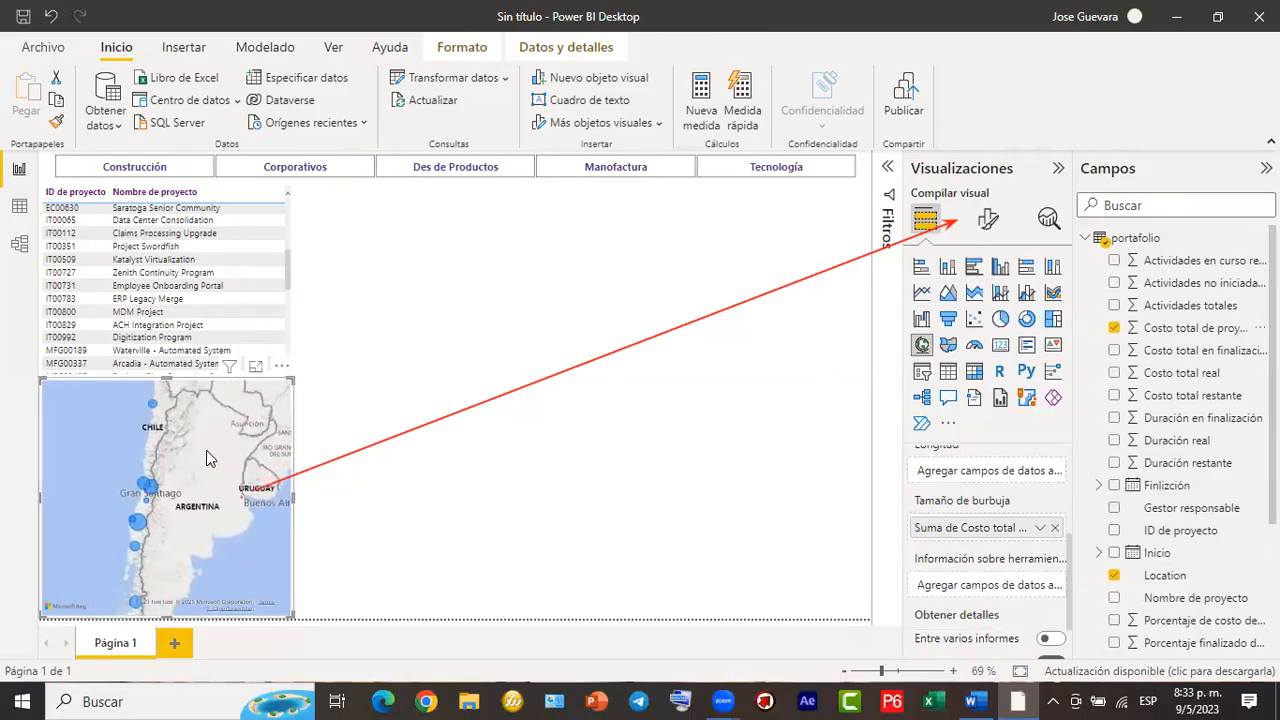
pyautogui.scroll(-2, 206, 452)
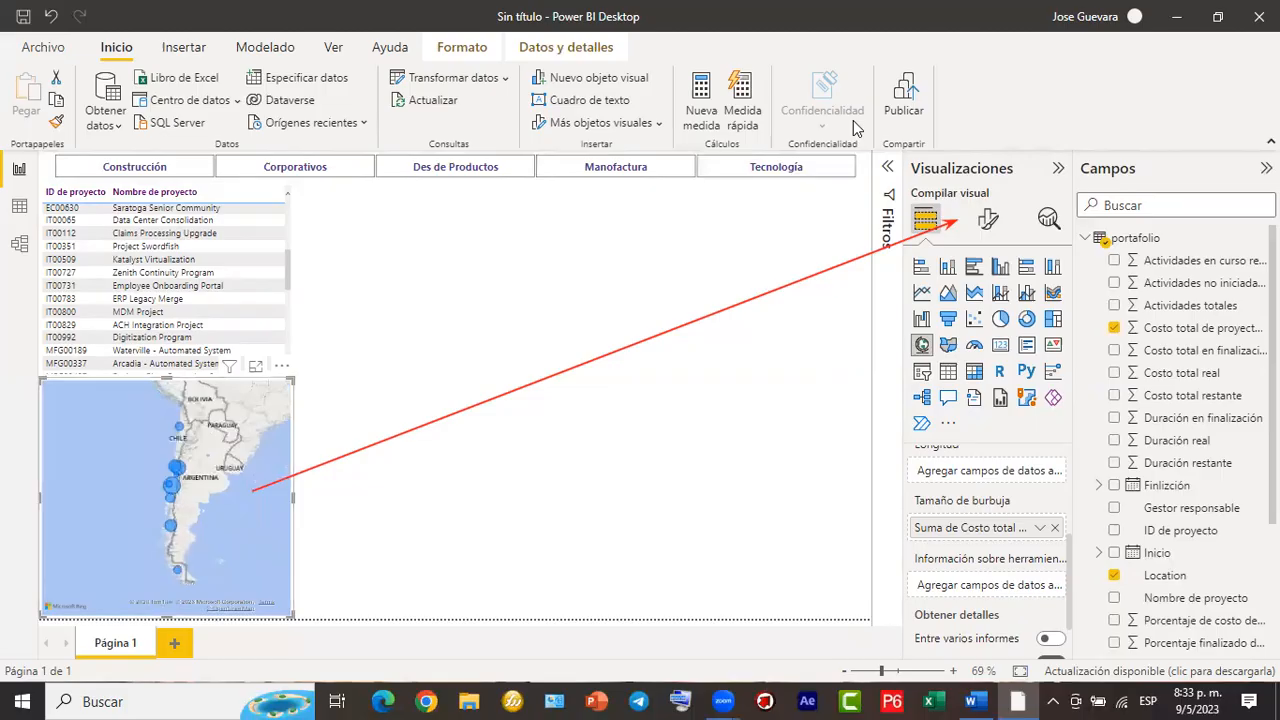
pyautogui.moveTo(177, 470)
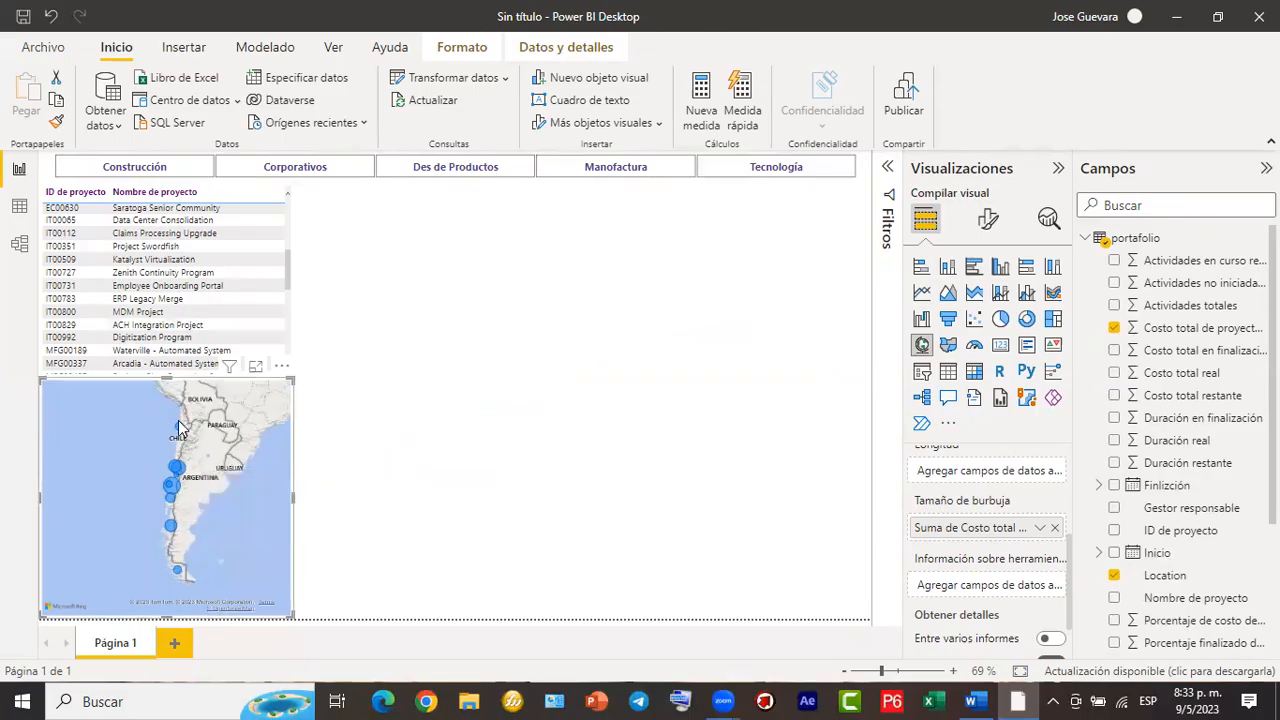
pyautogui.moveTo(178, 433)
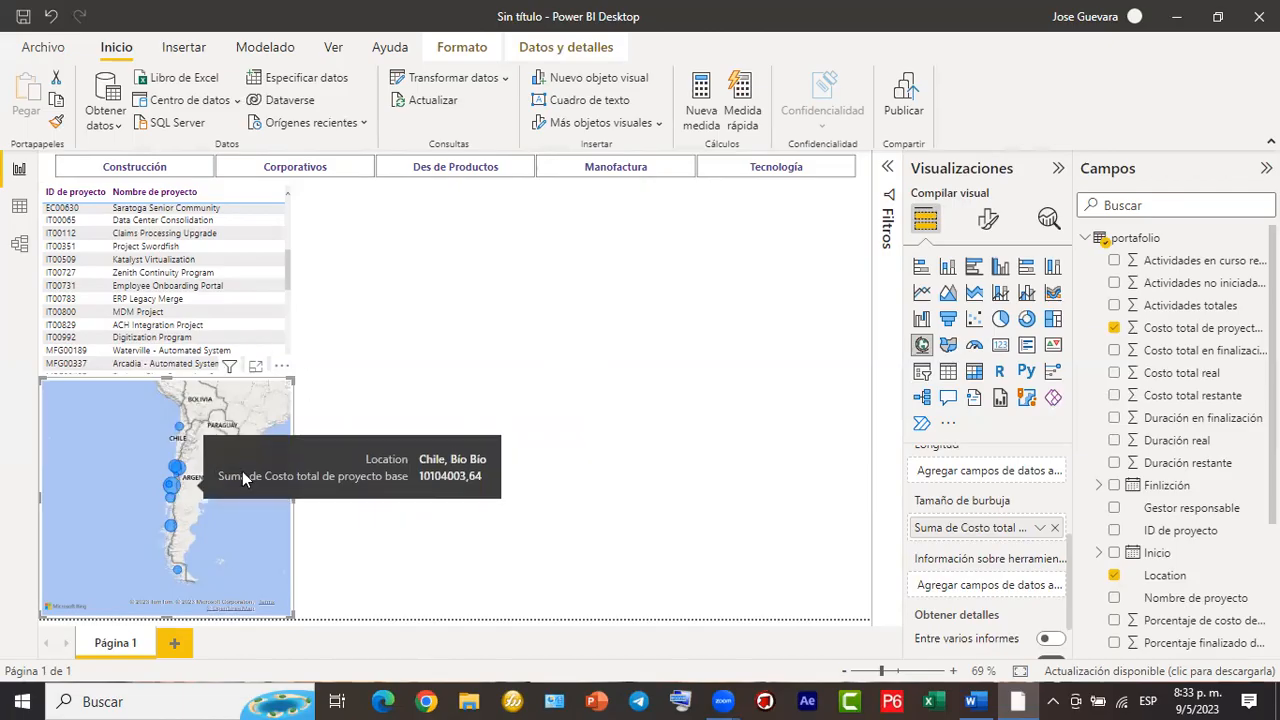
pyautogui.click(476, 406)
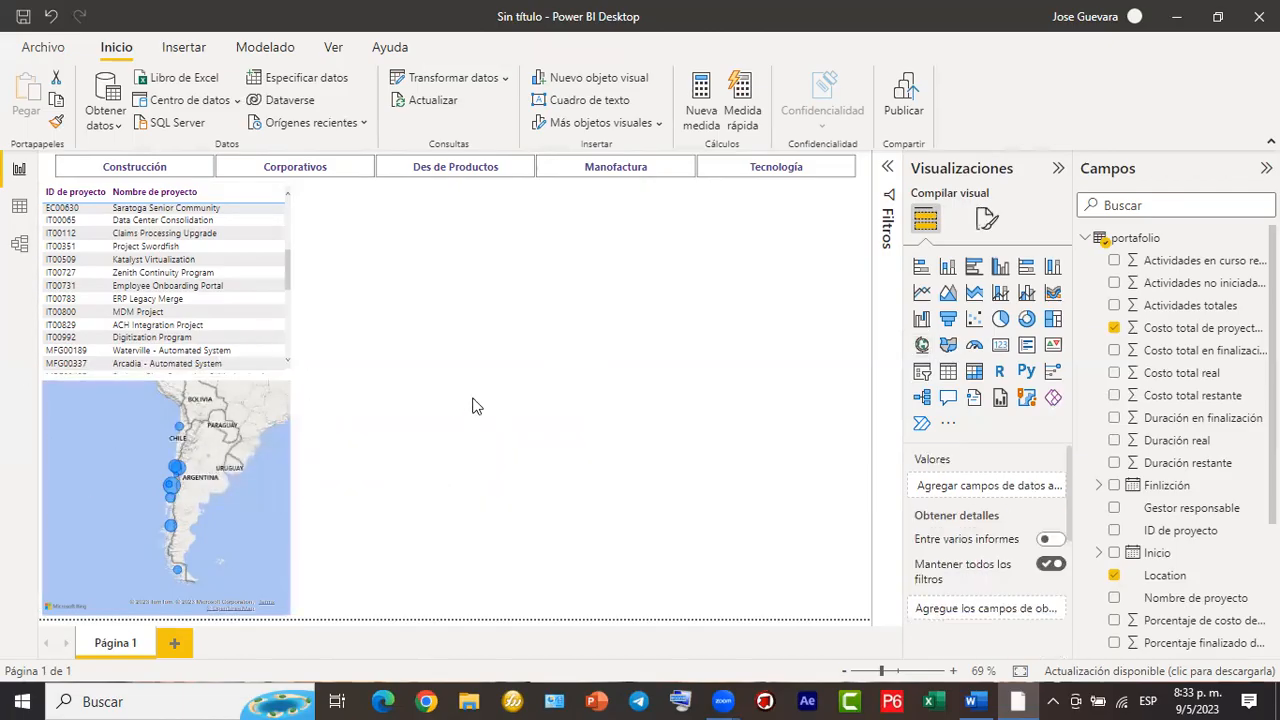
# Line the project table up with the side edges of the map below it, and deselect the visuals.
pyautogui.click(170, 386)
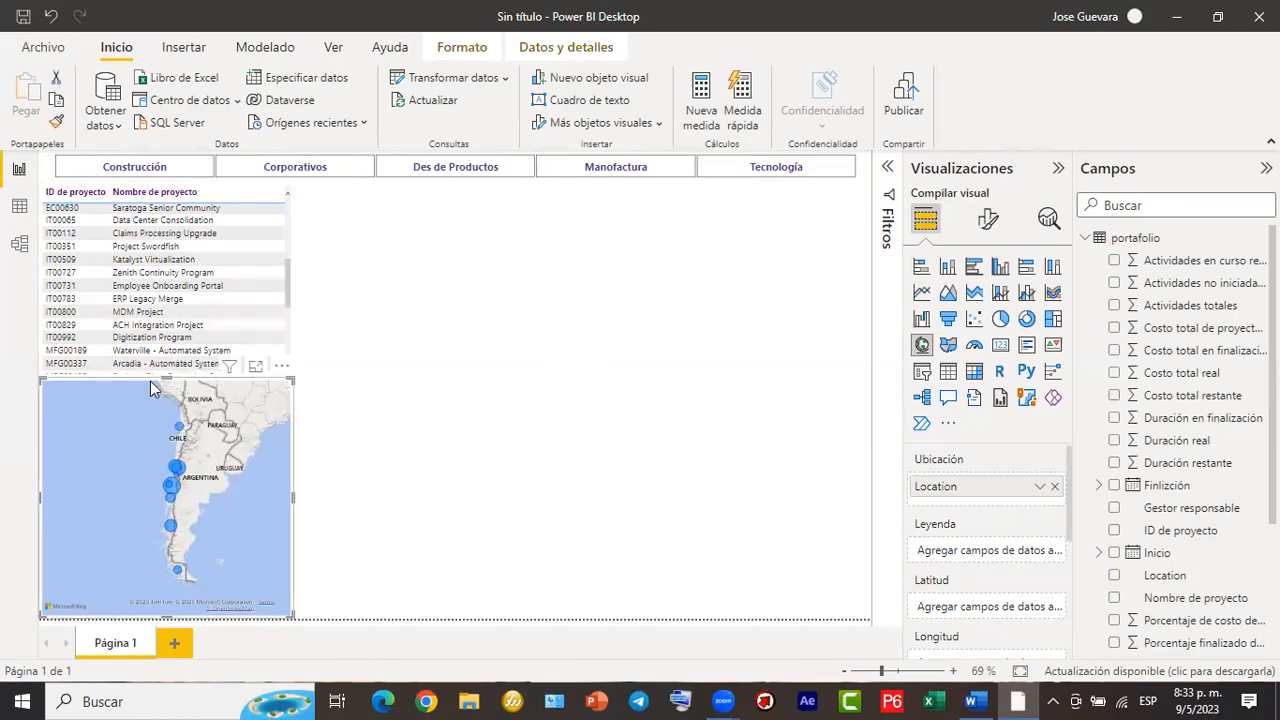
pyautogui.click(176, 376)
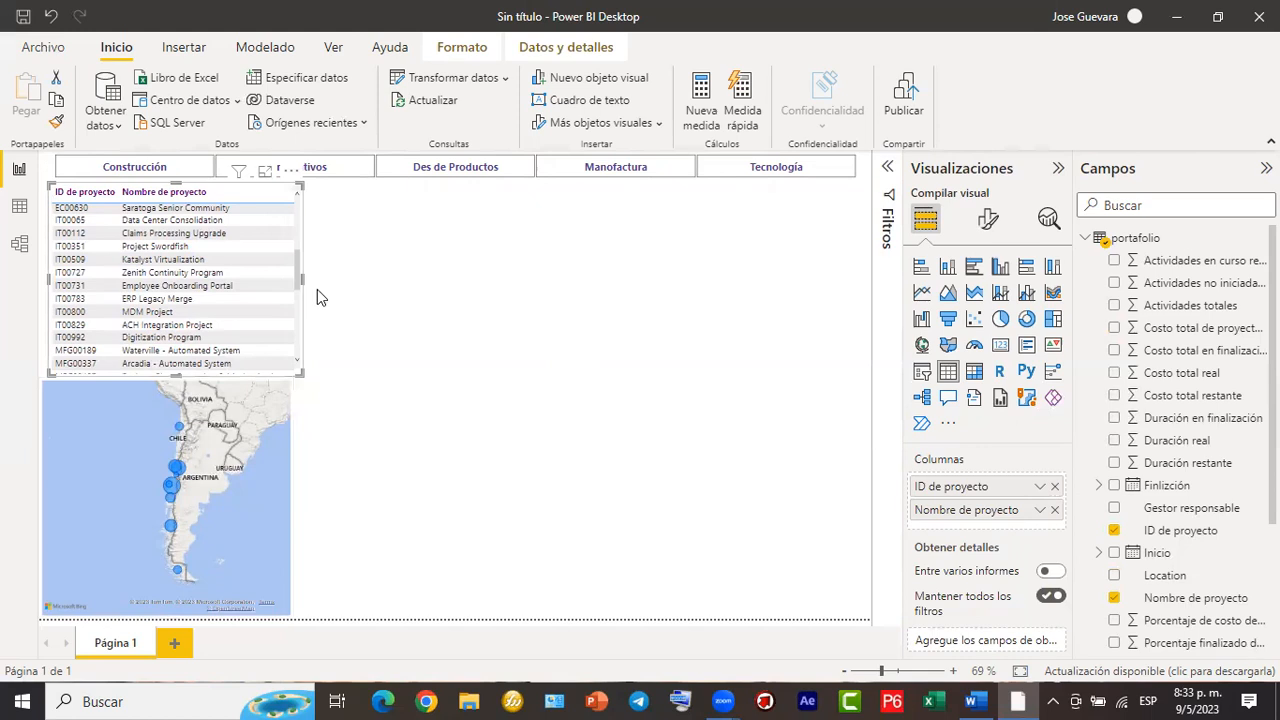
pyautogui.moveTo(267, 287); pyautogui.dragTo(253, 294)
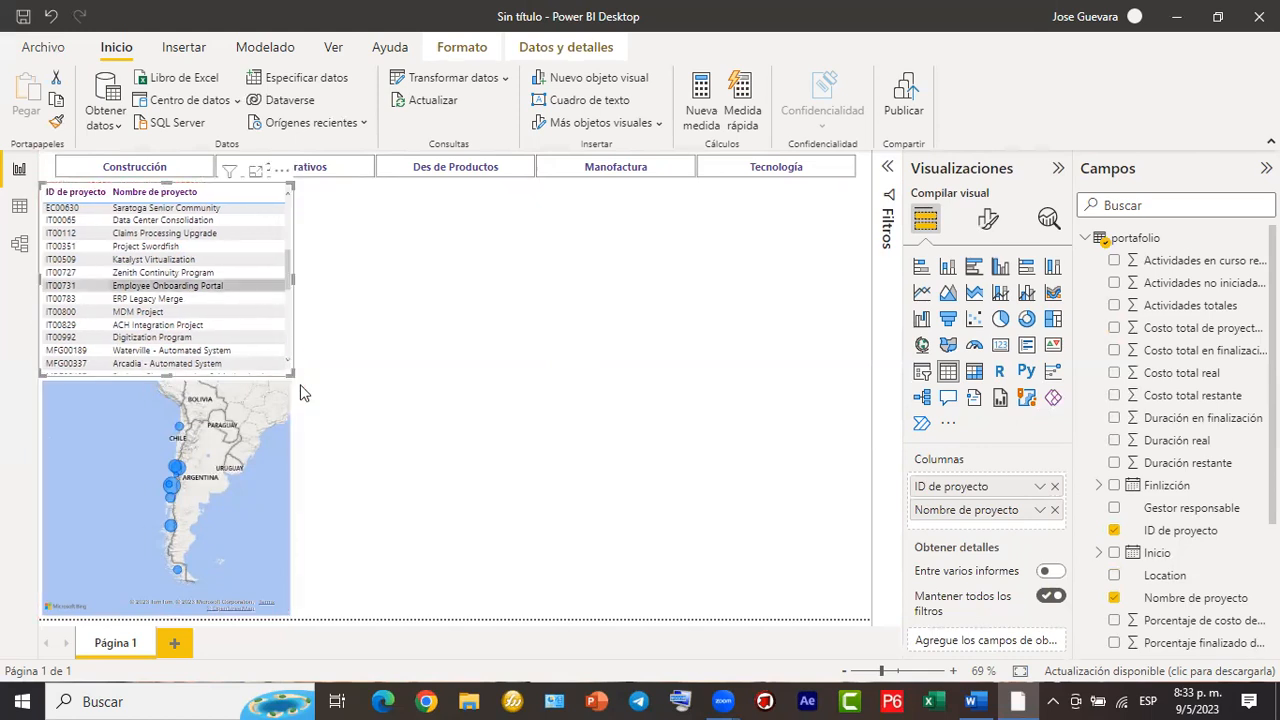
pyautogui.click(277, 431)
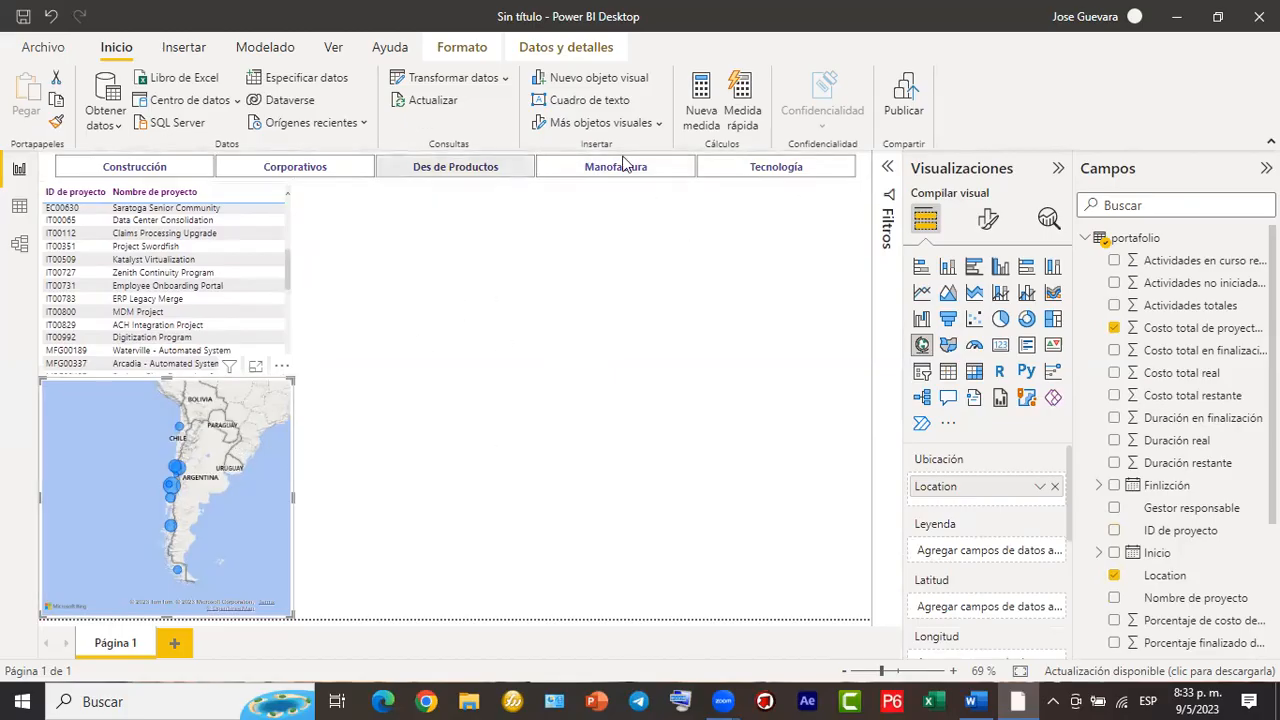
pyautogui.click(642, 258)
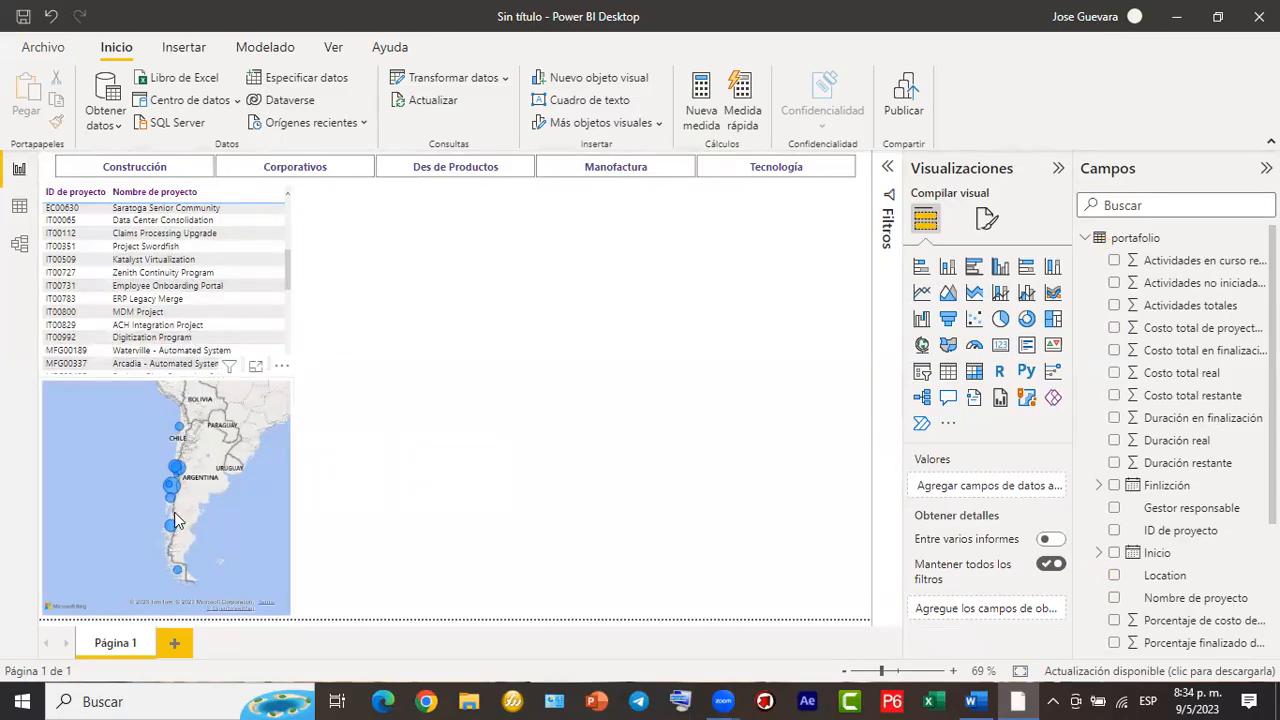
# Filter the page by the Construcción portfolio, inspect the tooltips of the map's bubbles, and clear the filter.
pyautogui.click(180, 165)
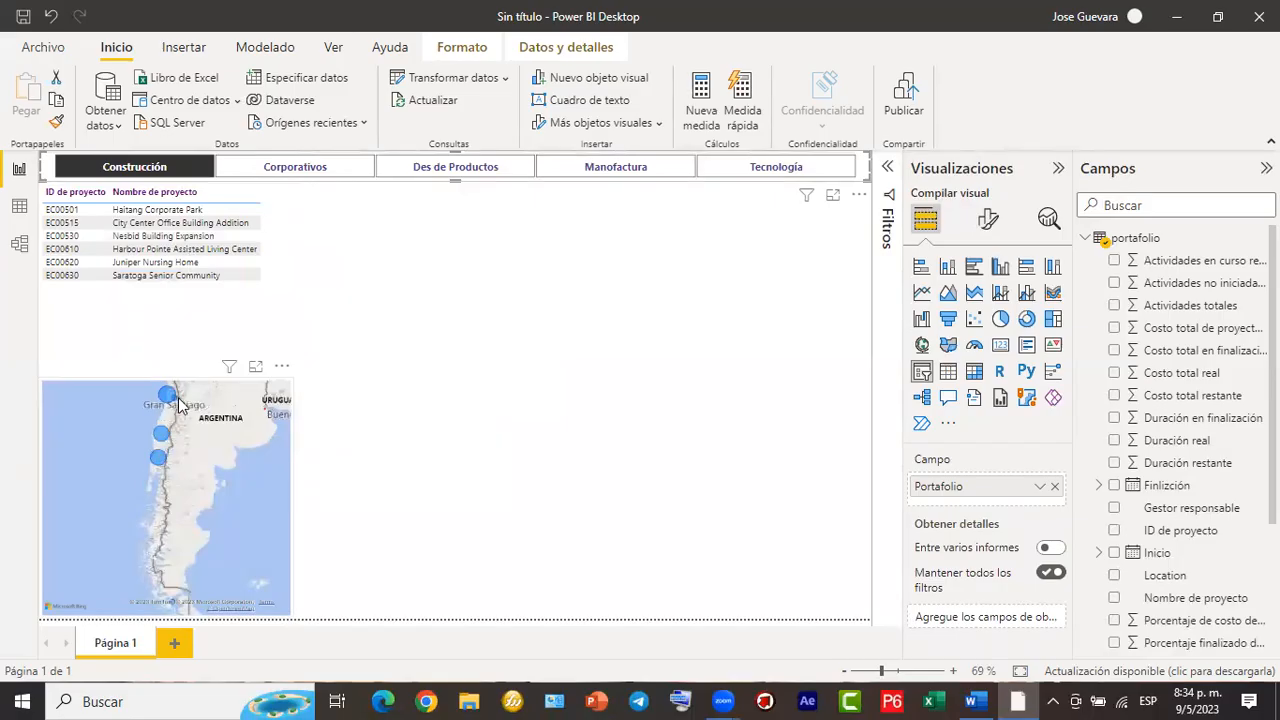
pyautogui.moveTo(176, 403)
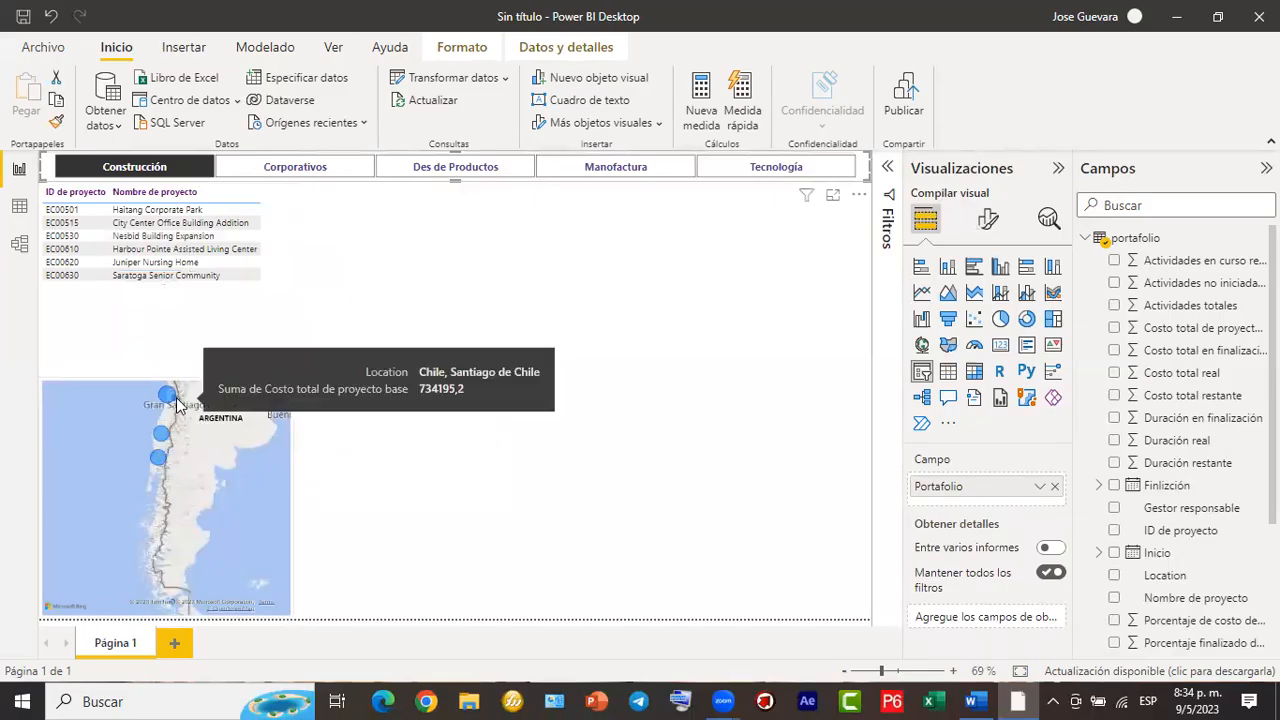
pyautogui.moveTo(162, 460)
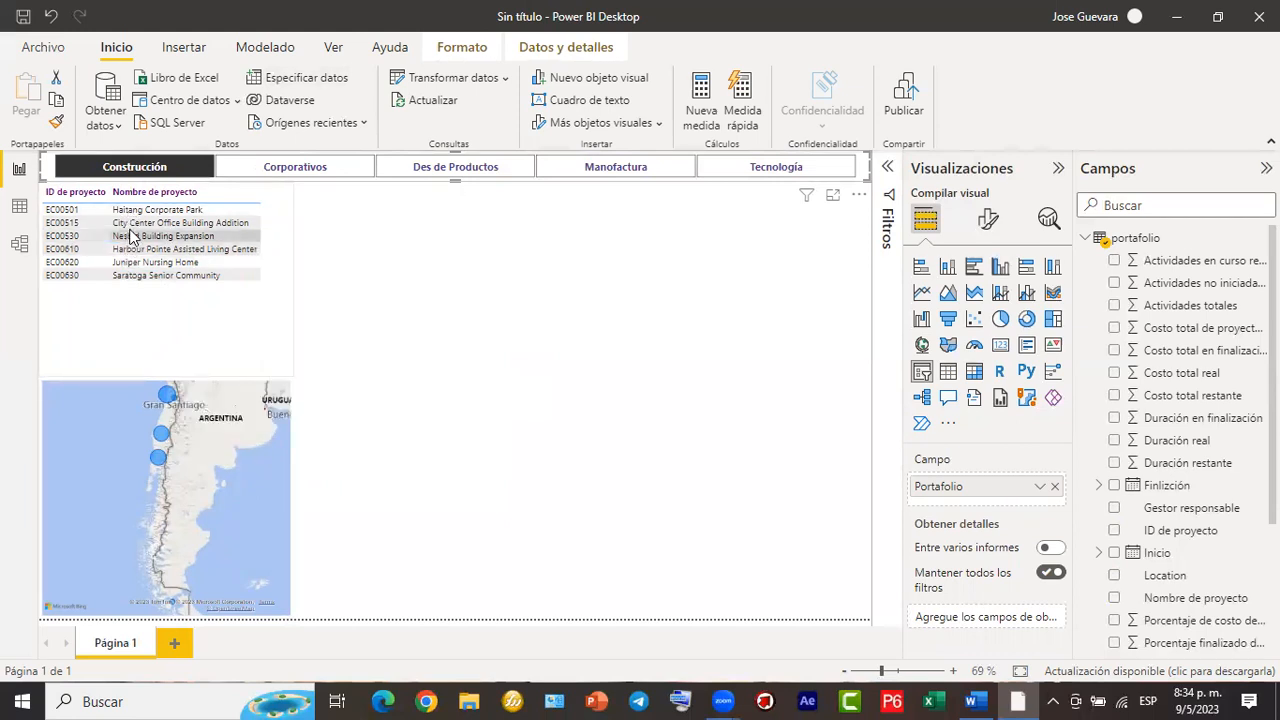
pyautogui.click(152, 178)
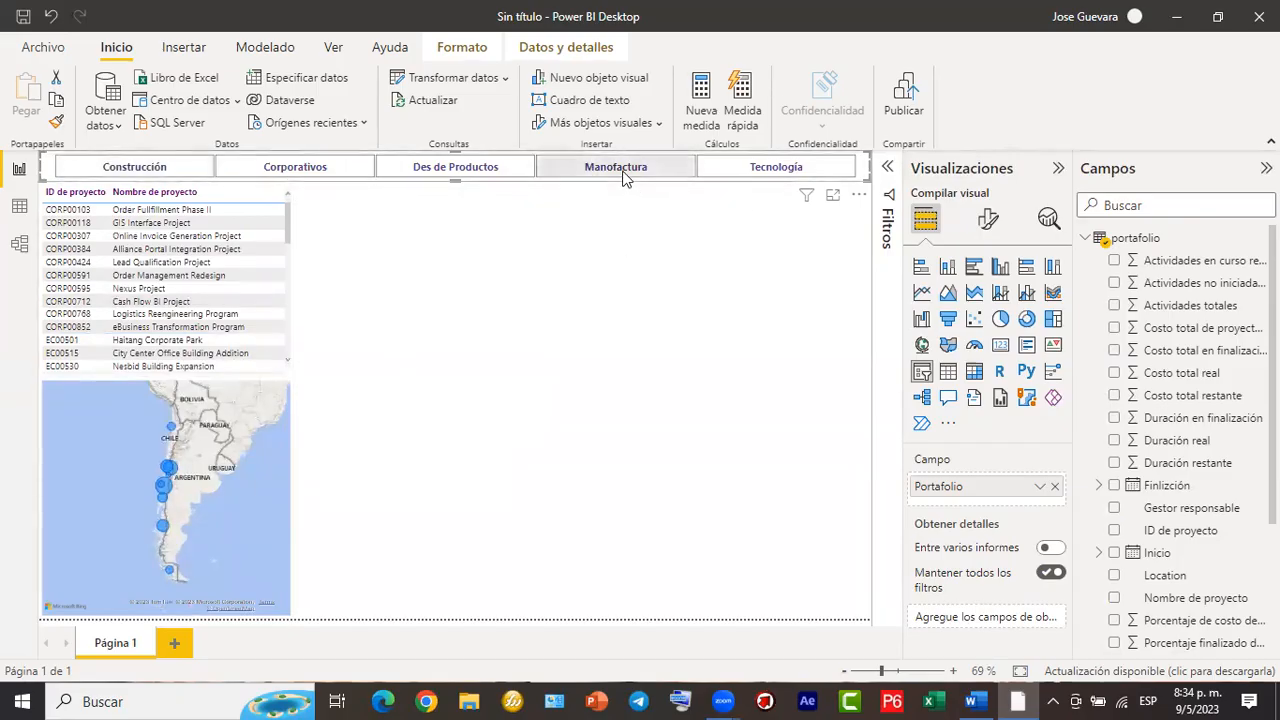
# Filter the page by Corporativos, Tecnología and Manufactura in turn, clear the portfolio filter and deselect the slicer.
pyautogui.click(339, 166)
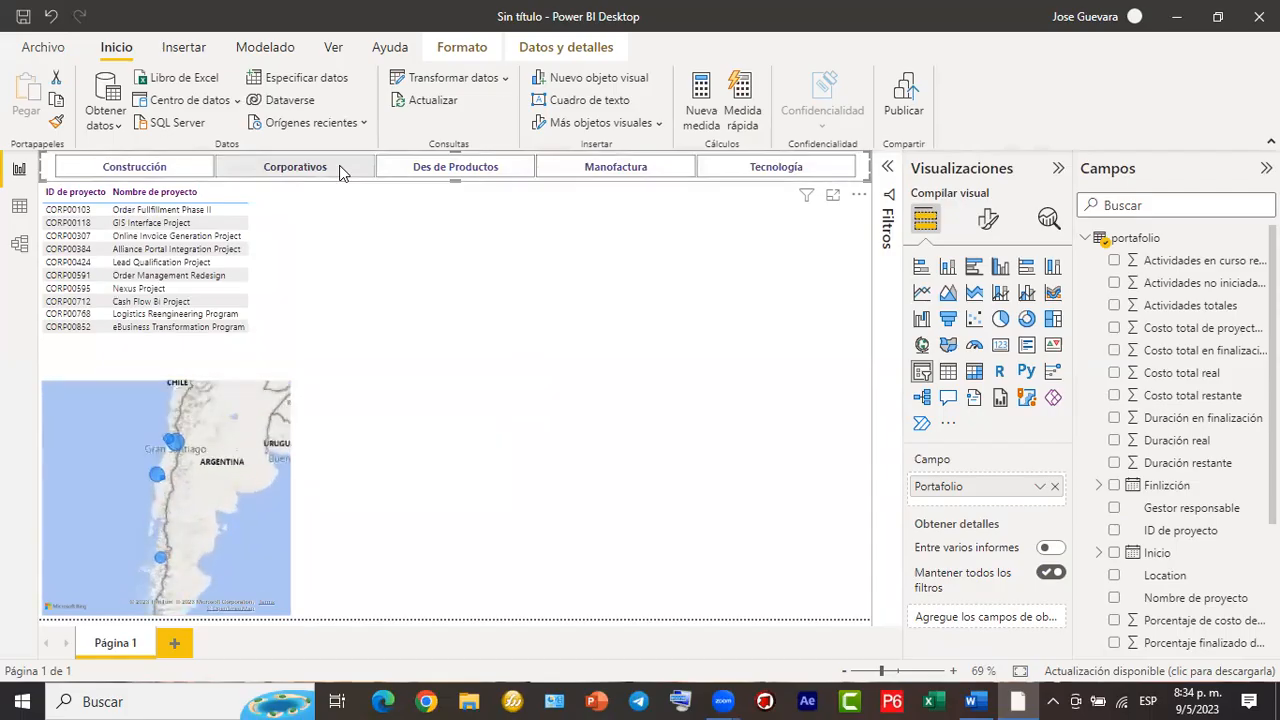
pyautogui.click(727, 174)
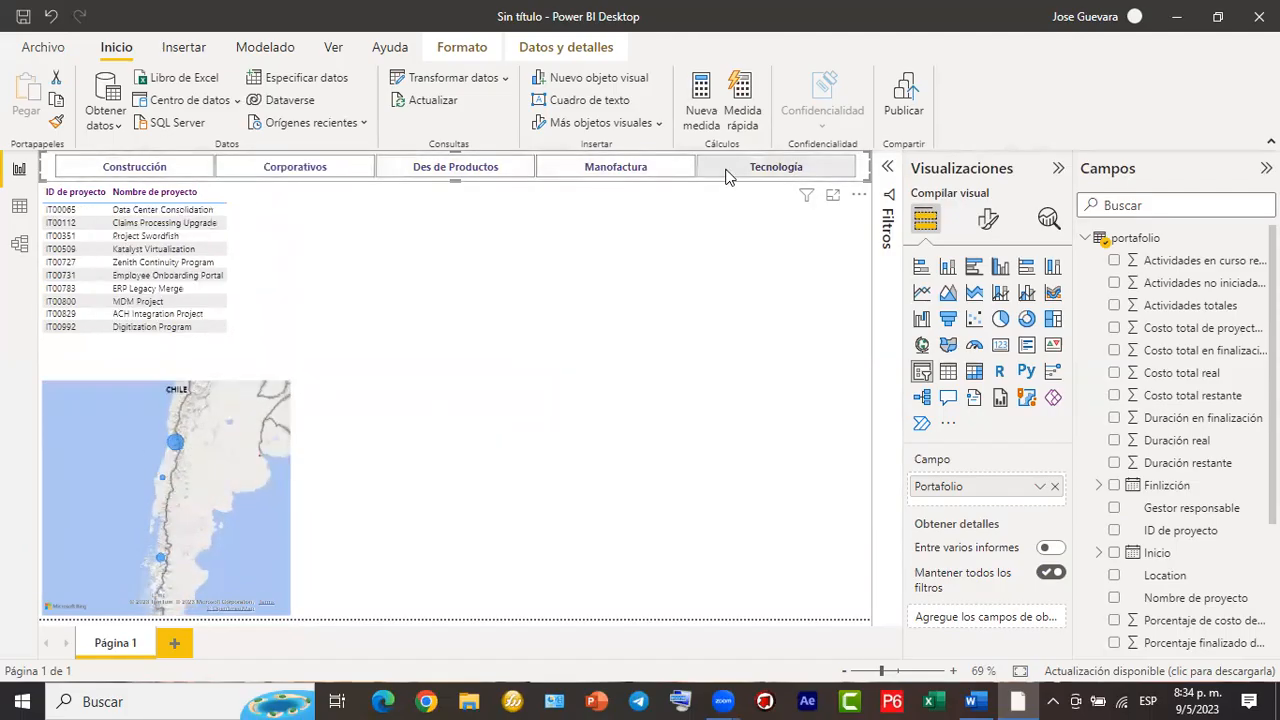
pyautogui.click(618, 176)
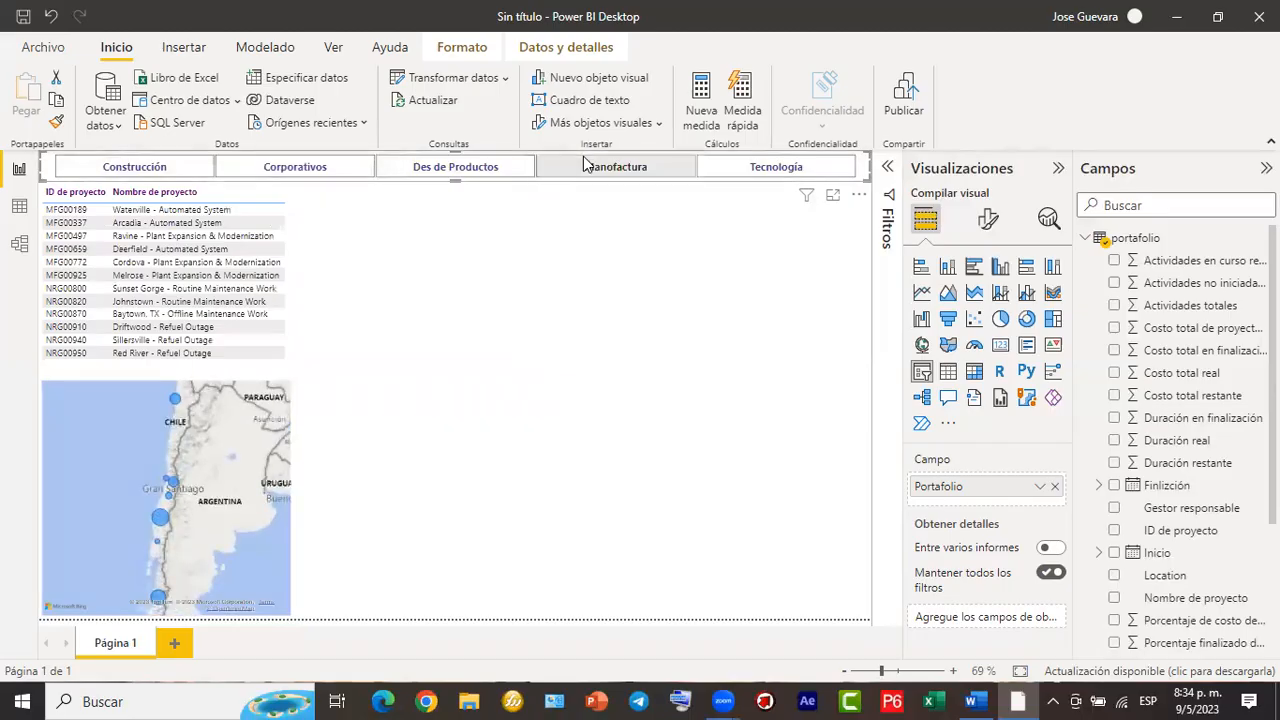
pyautogui.click(298, 171)
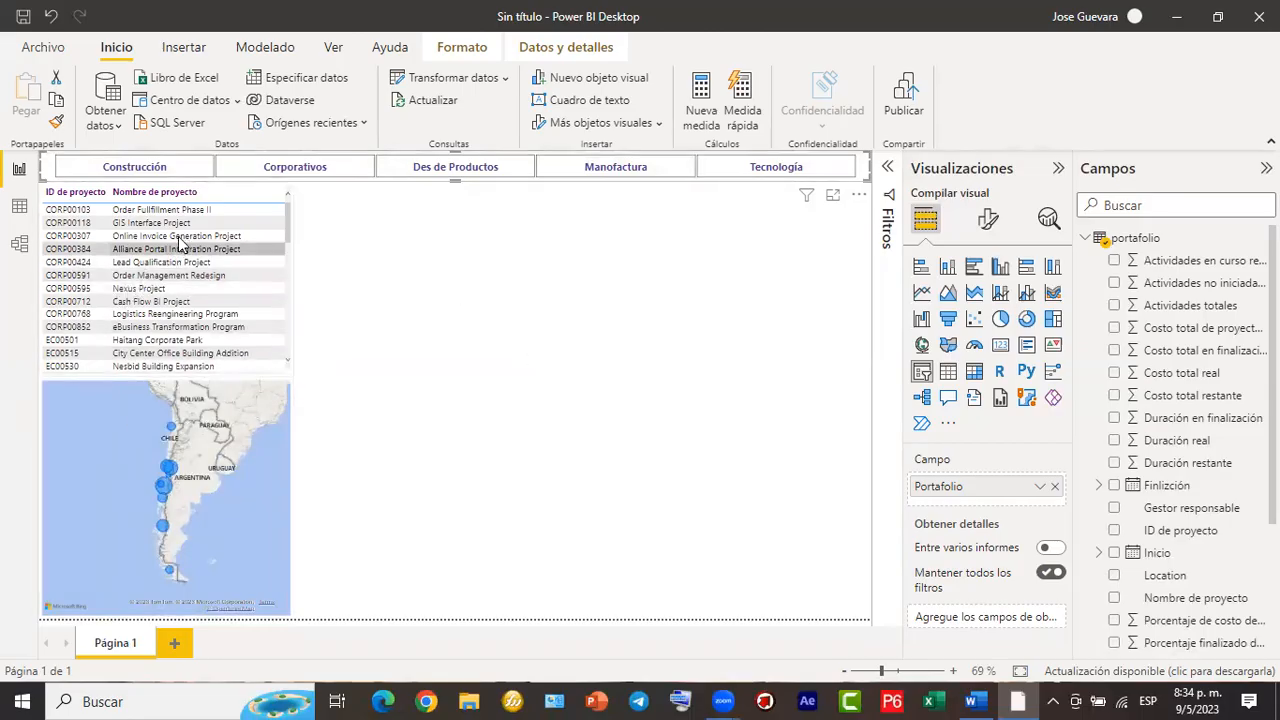
pyautogui.click(533, 357)
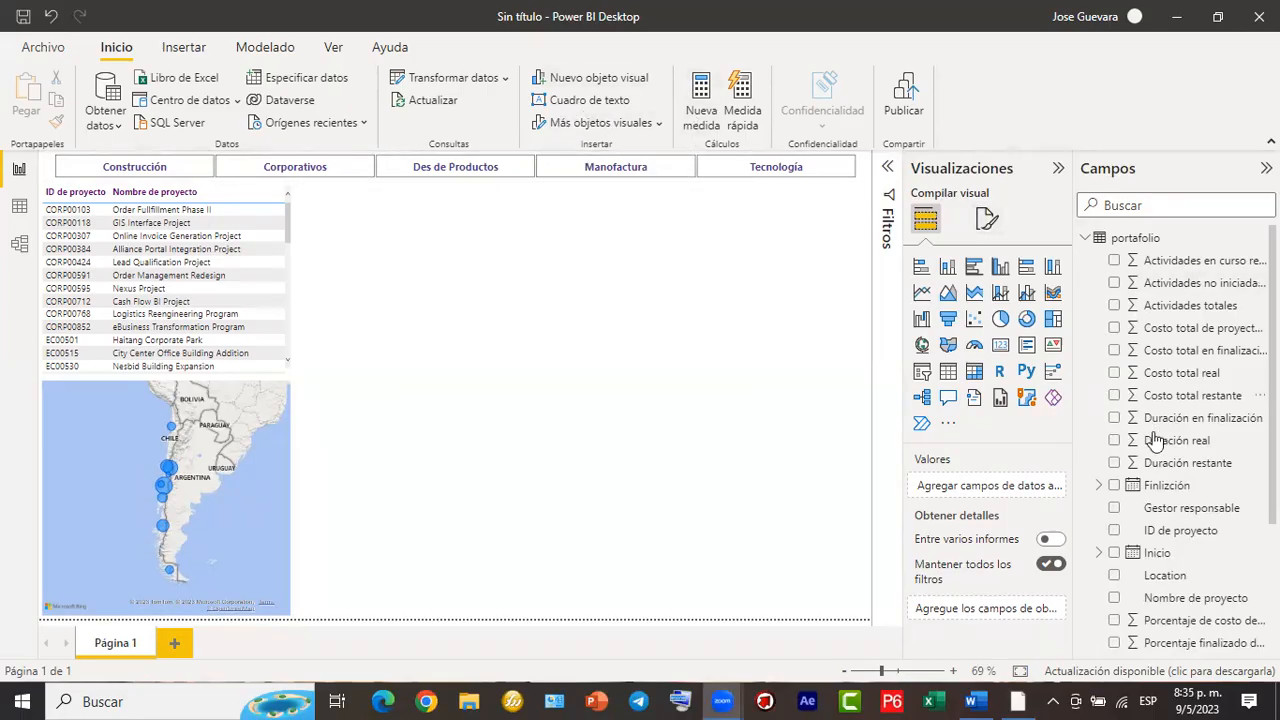
pyautogui.scroll(-3, 1160, 478)
pyautogui.scroll(-2, 1160, 484)
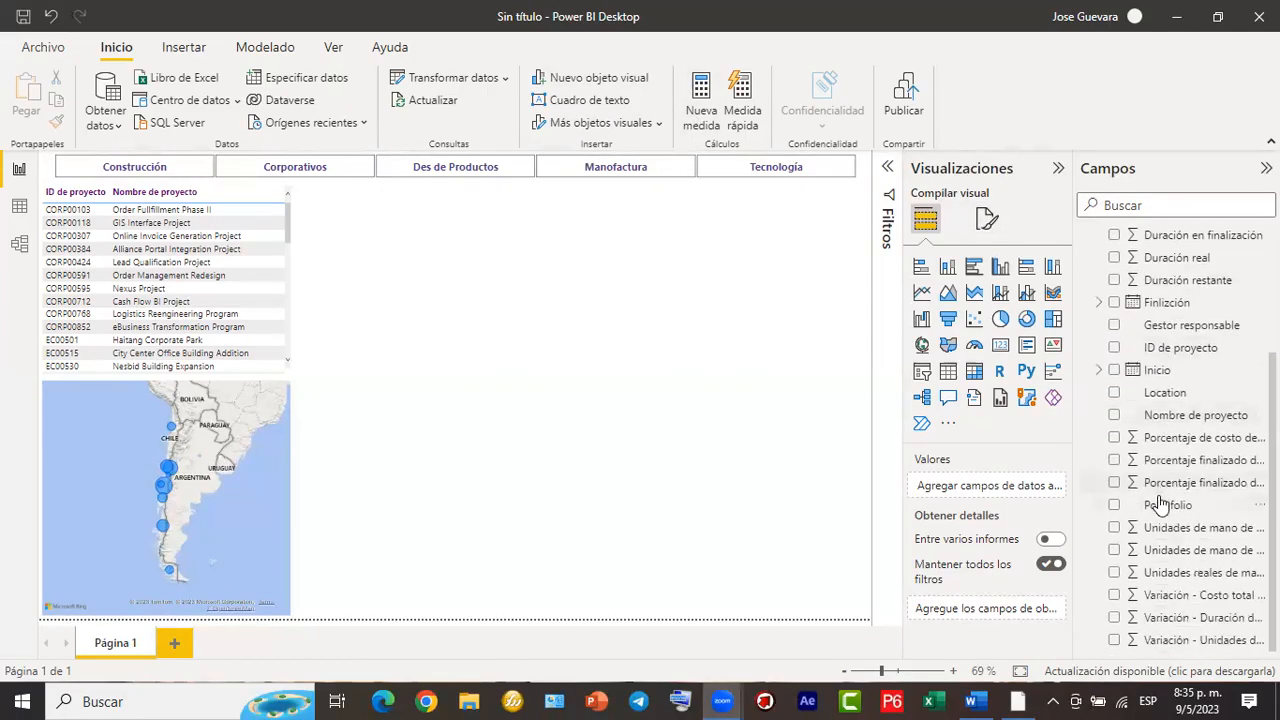
pyautogui.scroll(2, 1176, 422)
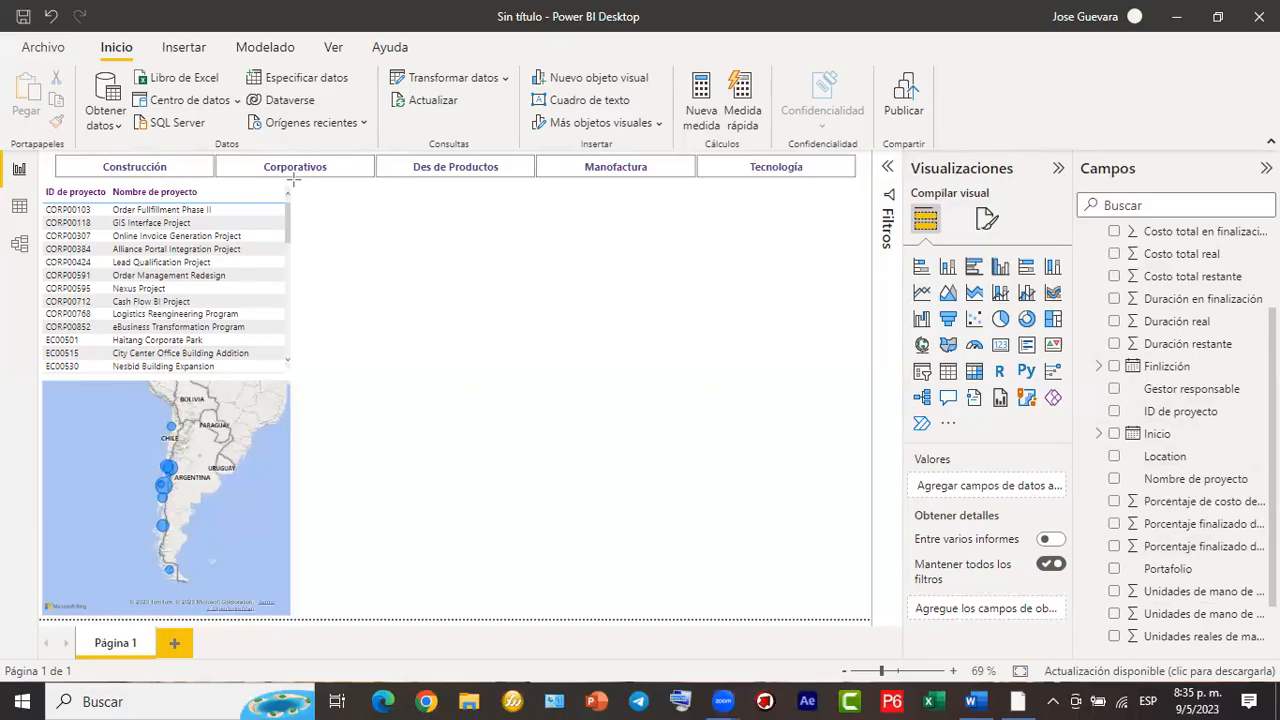
pyautogui.moveTo(297, 180); pyautogui.dragTo(487, 313)
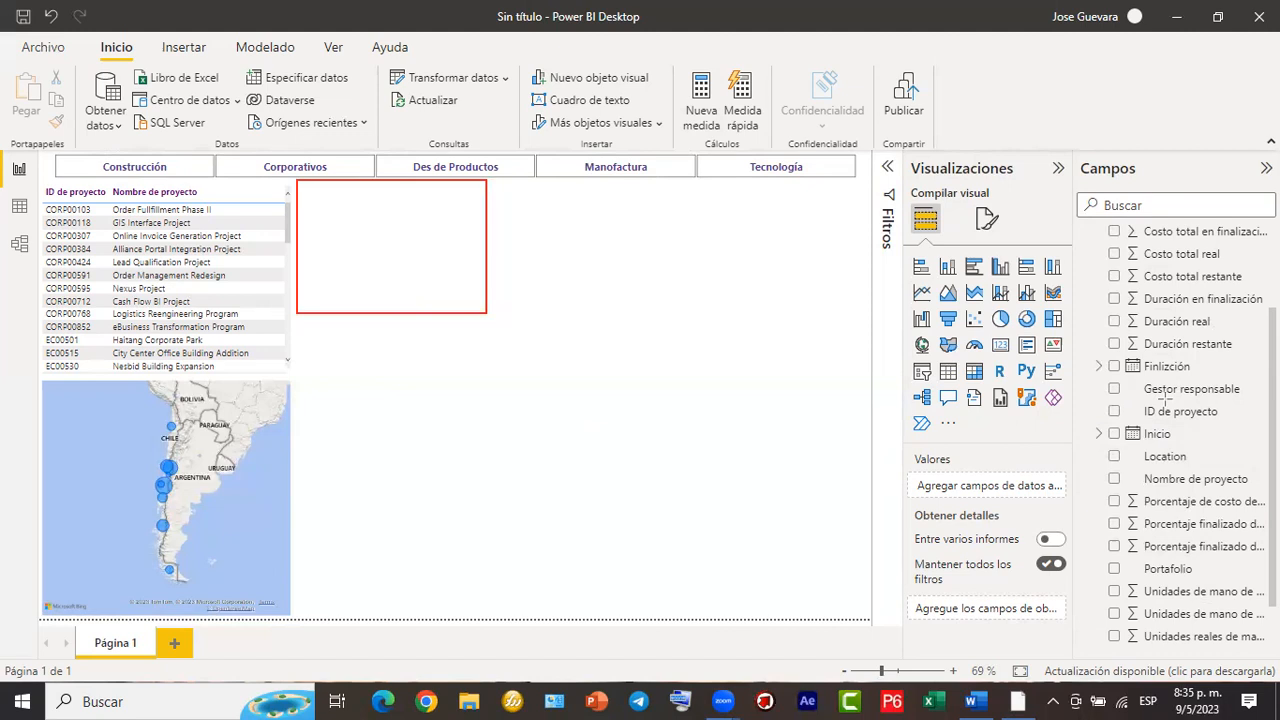
pyautogui.moveTo(1107, 376)
pyautogui.mouseDown()
pyautogui.moveTo(1162, 406)
pyautogui.moveTo(1256, 406)
pyautogui.mouseUp()
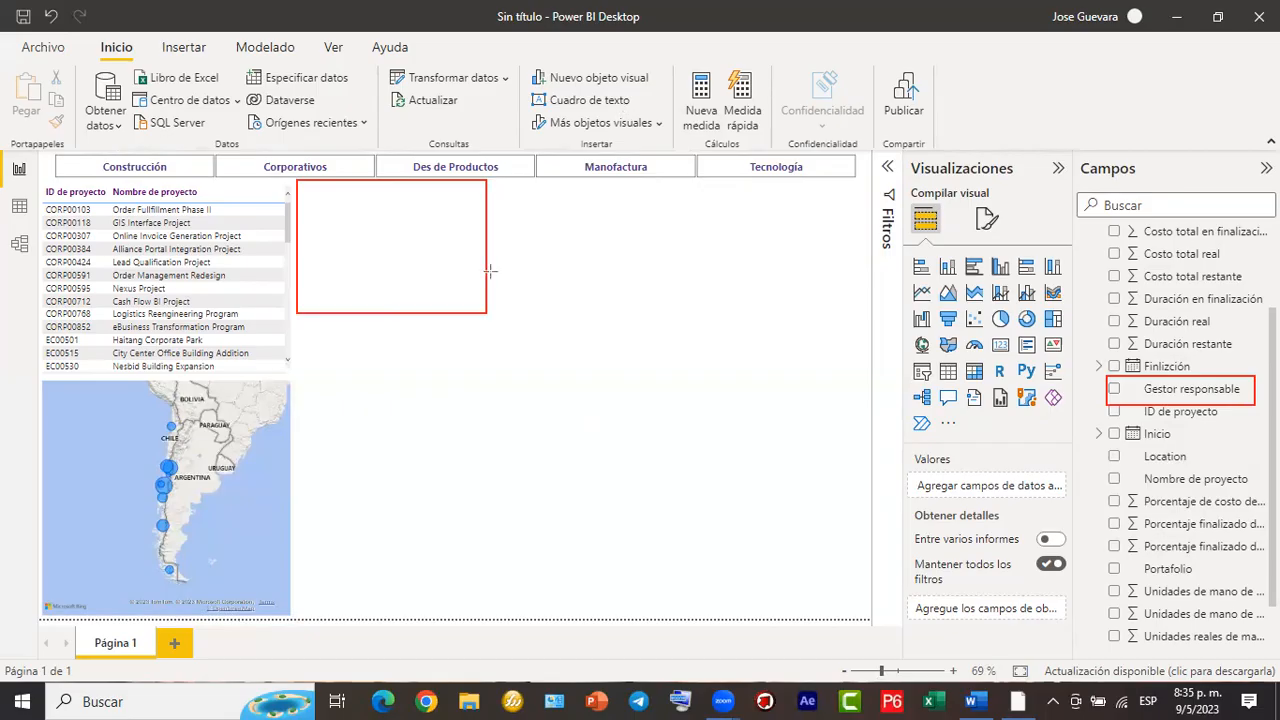
pyautogui.moveTo(438, 236)
pyautogui.mouseDown()
pyautogui.moveTo(871, 314)
pyautogui.moveTo(1024, 319)
pyautogui.mouseUp()
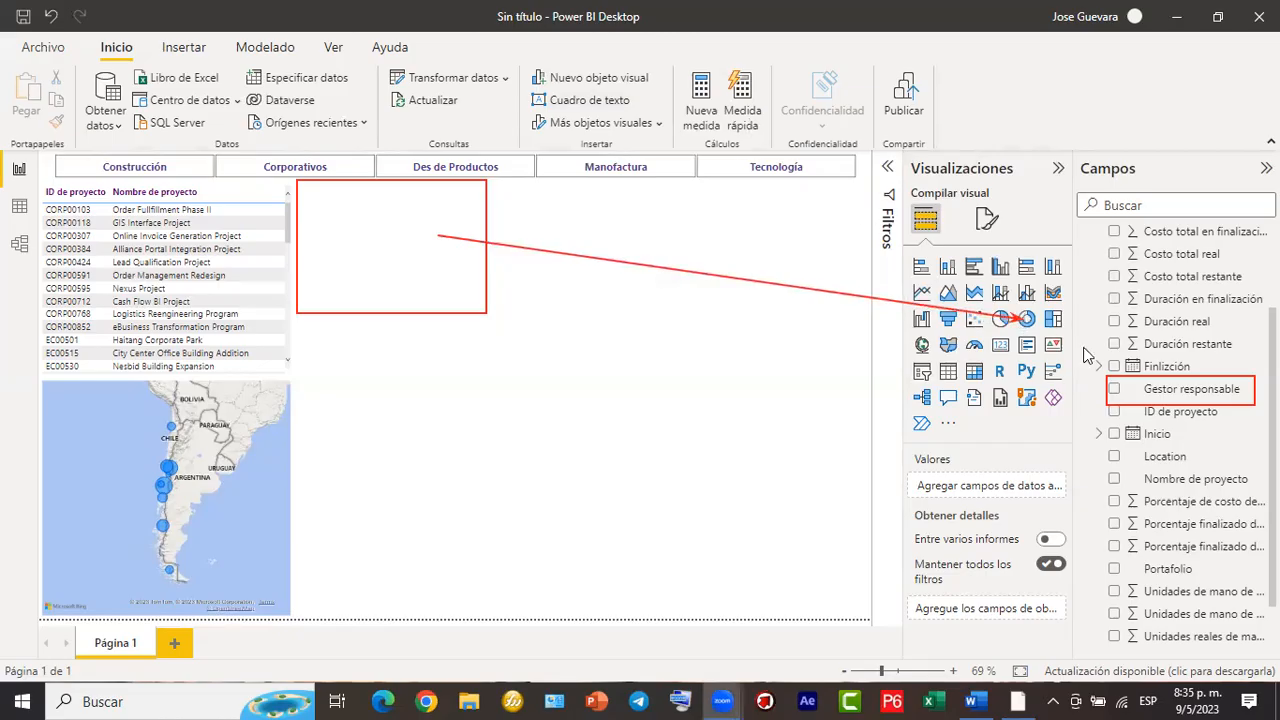
# Add a donut chart and shrink it to a compact box beside the project table, just under the slicer band.
pyautogui.click(1027, 319)
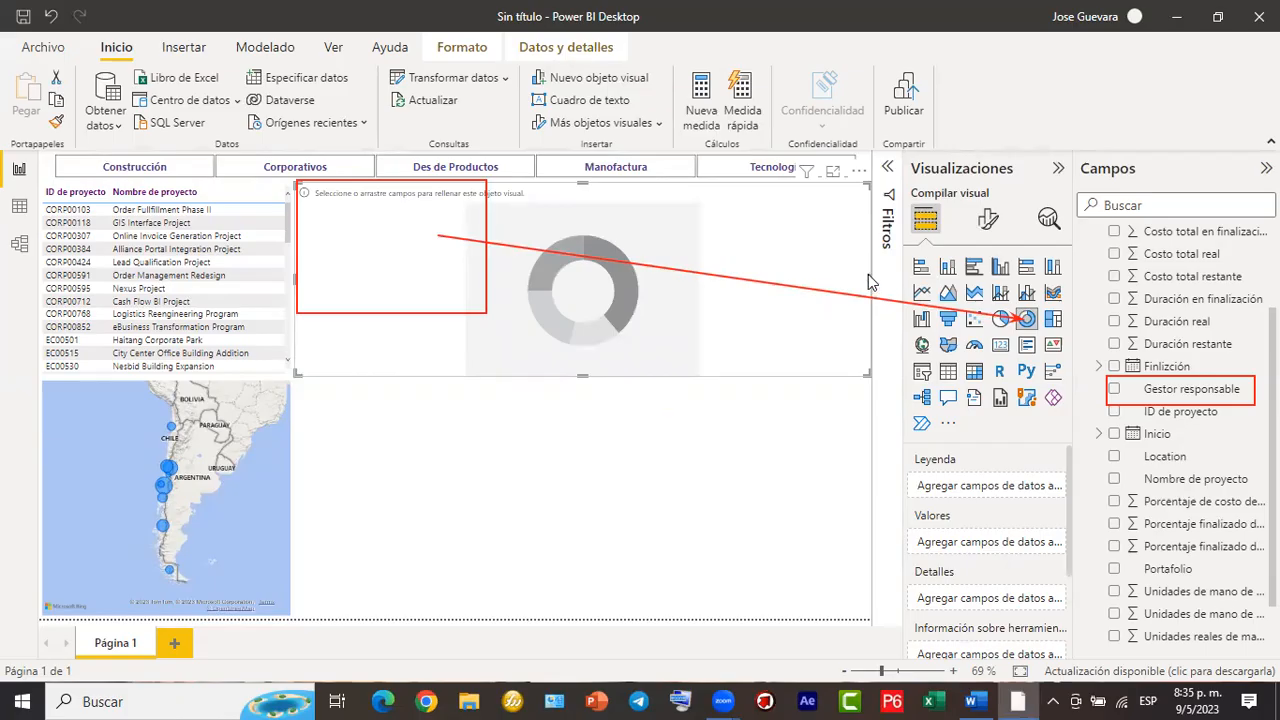
pyautogui.moveTo(864, 284); pyautogui.dragTo(489, 272)
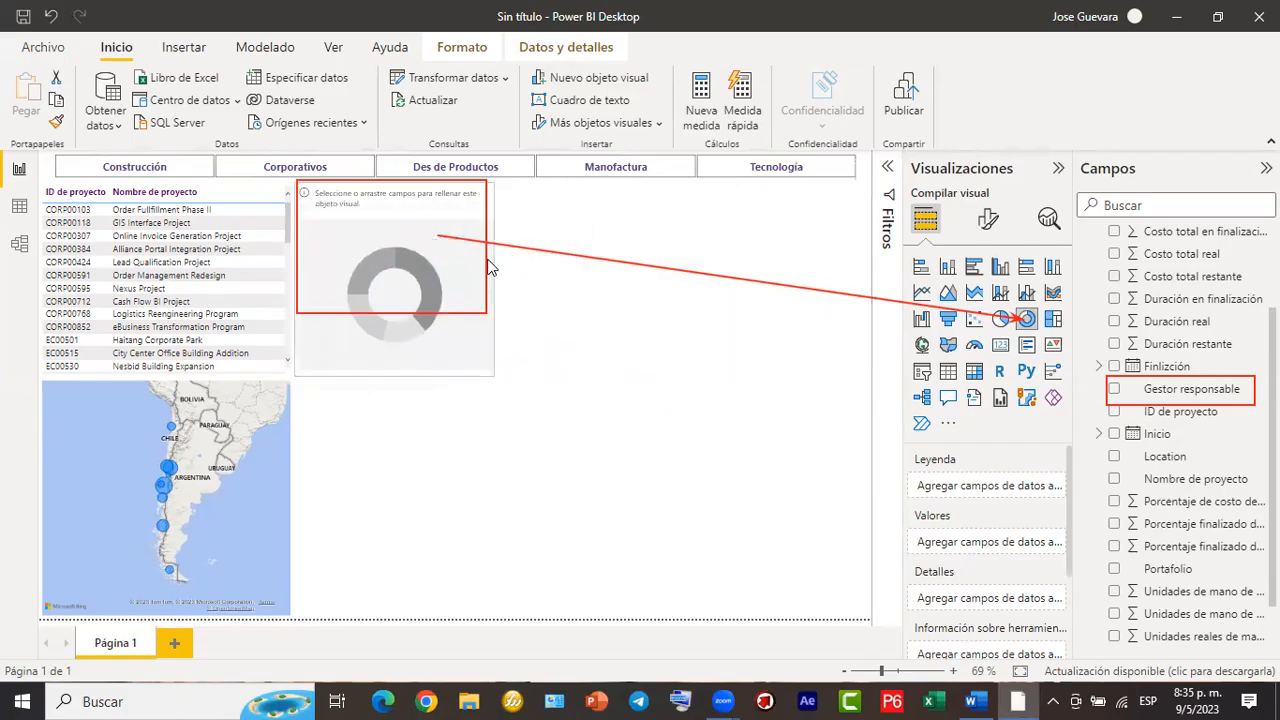
pyautogui.moveTo(389, 374); pyautogui.dragTo(387, 312)
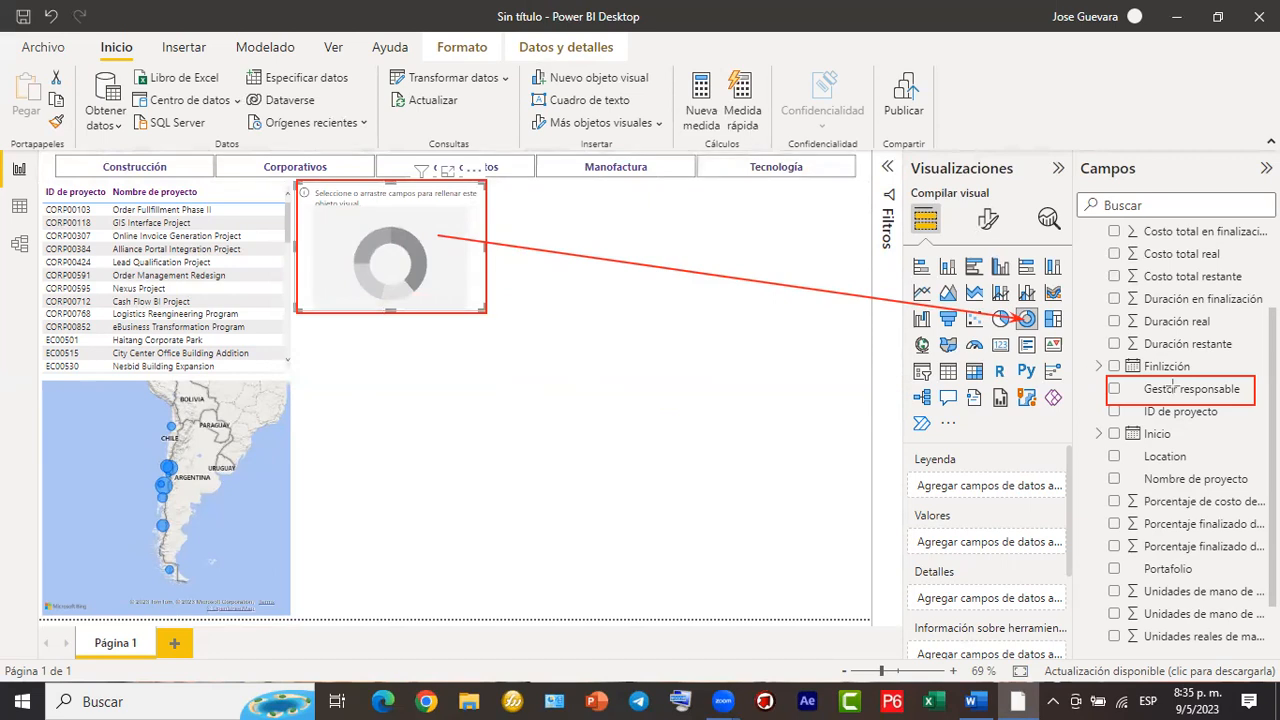
# Assign Gestor responsable to the donut chart as both its legend and its values.
pyautogui.moveTo(405, 265)
pyautogui.mouseDown()
pyautogui.moveTo(714, 386)
pyautogui.moveTo(910, 484)
pyautogui.mouseUp()
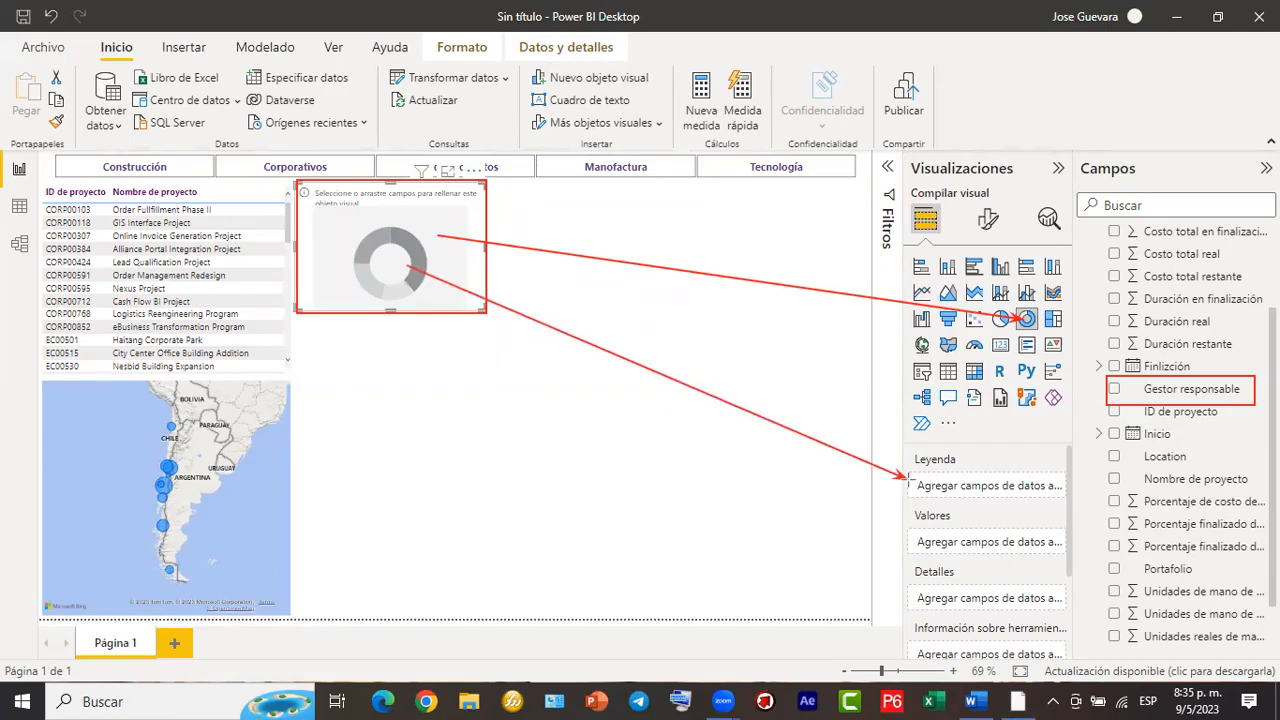
pyautogui.moveTo(404, 279)
pyautogui.mouseDown()
pyautogui.moveTo(702, 463)
pyautogui.moveTo(913, 538)
pyautogui.mouseUp()
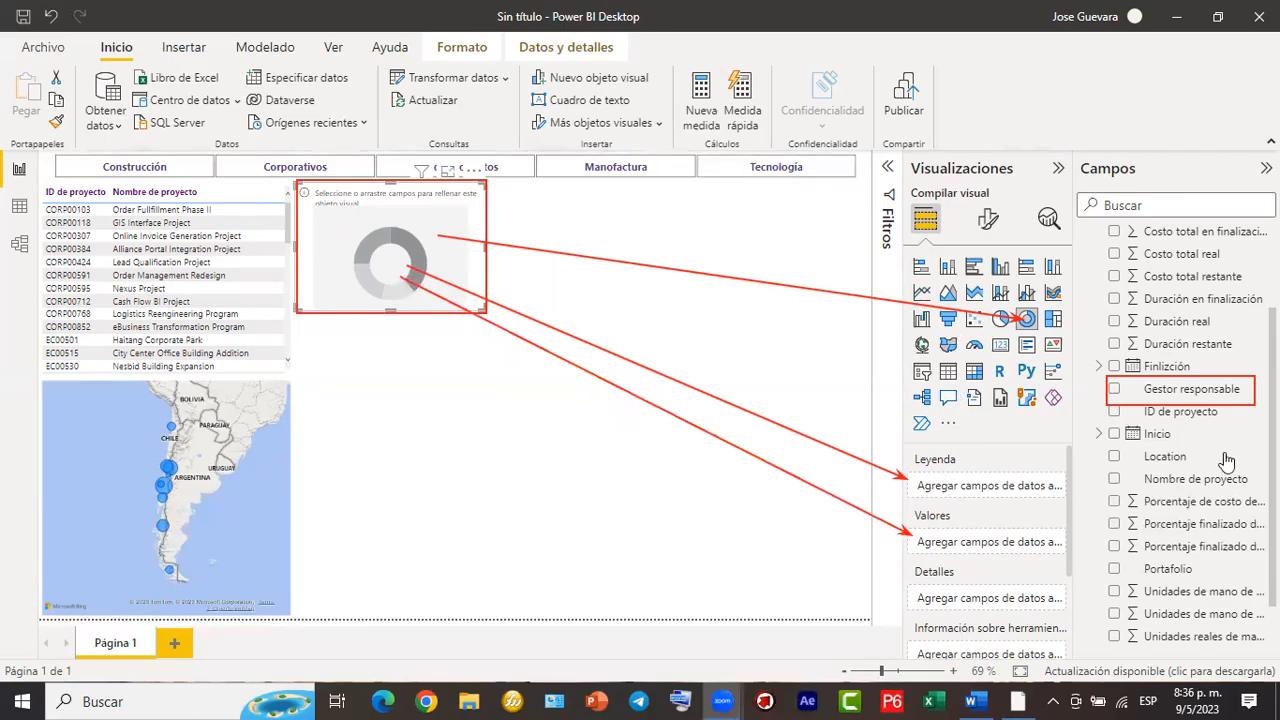
pyautogui.moveTo(1003, 490); pyautogui.dragTo(1000, 488)
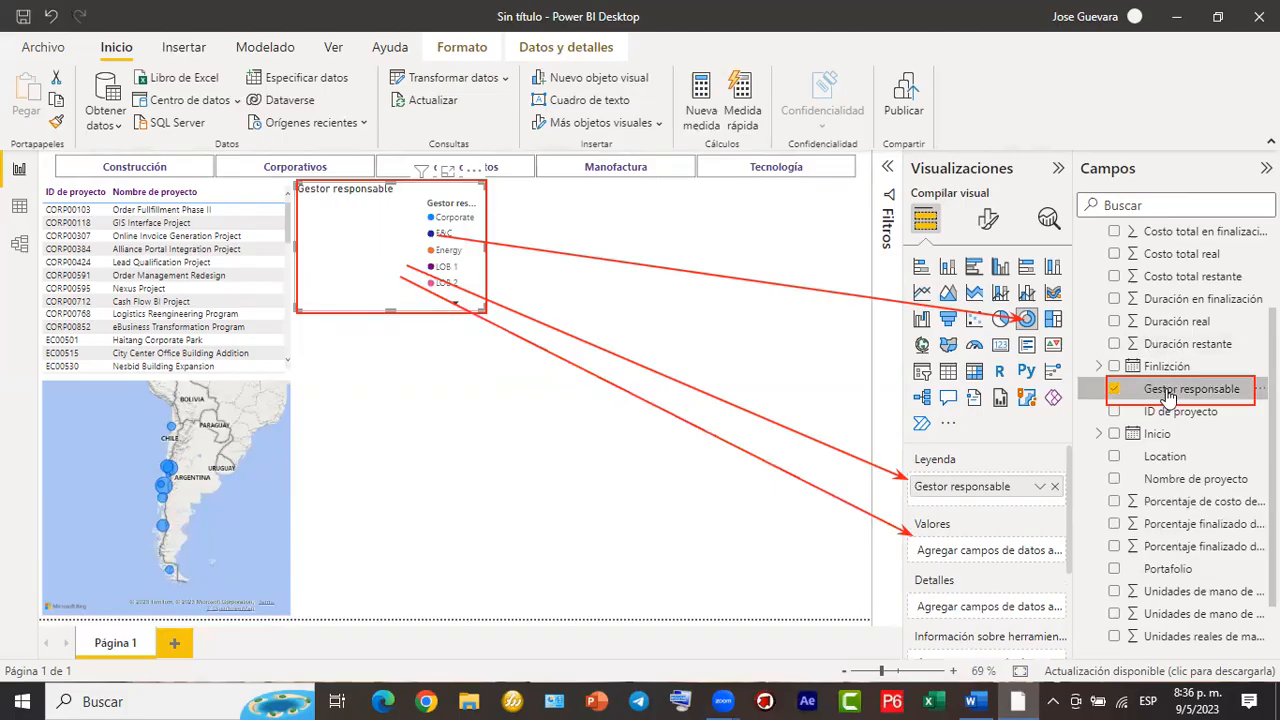
pyautogui.moveTo(1166, 396); pyautogui.dragTo(997, 557)
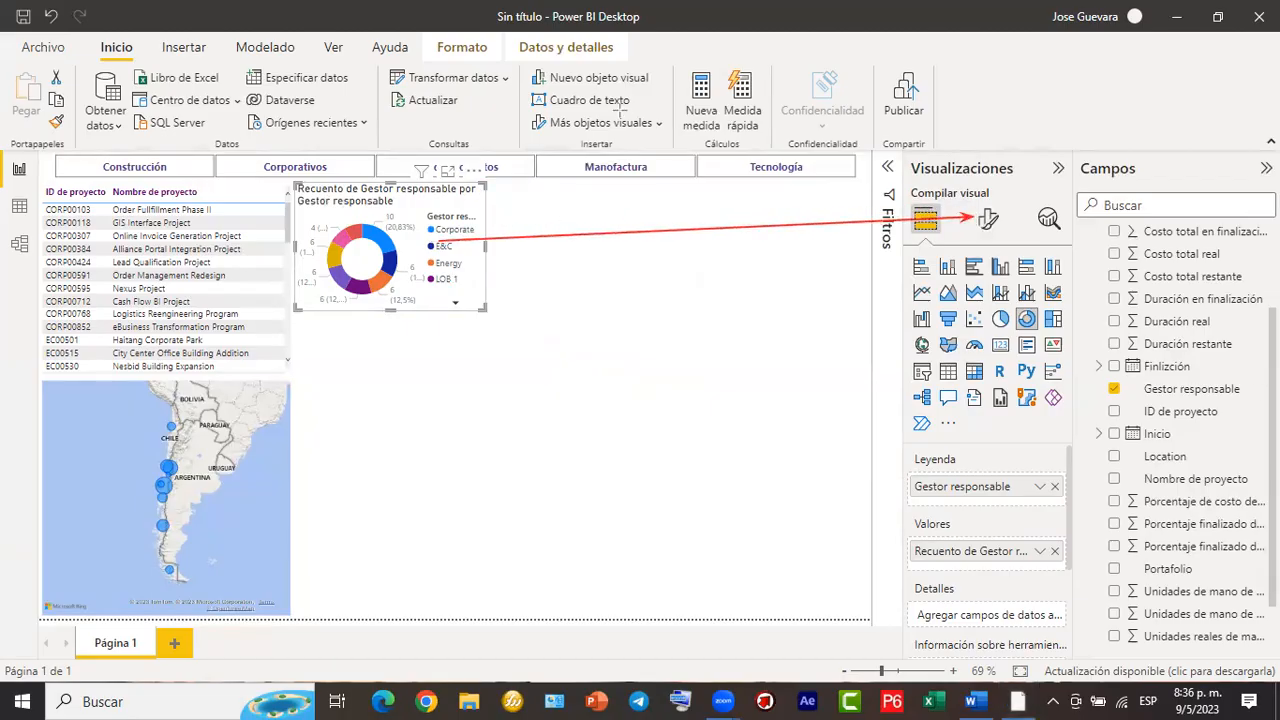
# Turn off the title of the donut chart.
pyautogui.click(989, 219)
pyautogui.click(1016, 315)
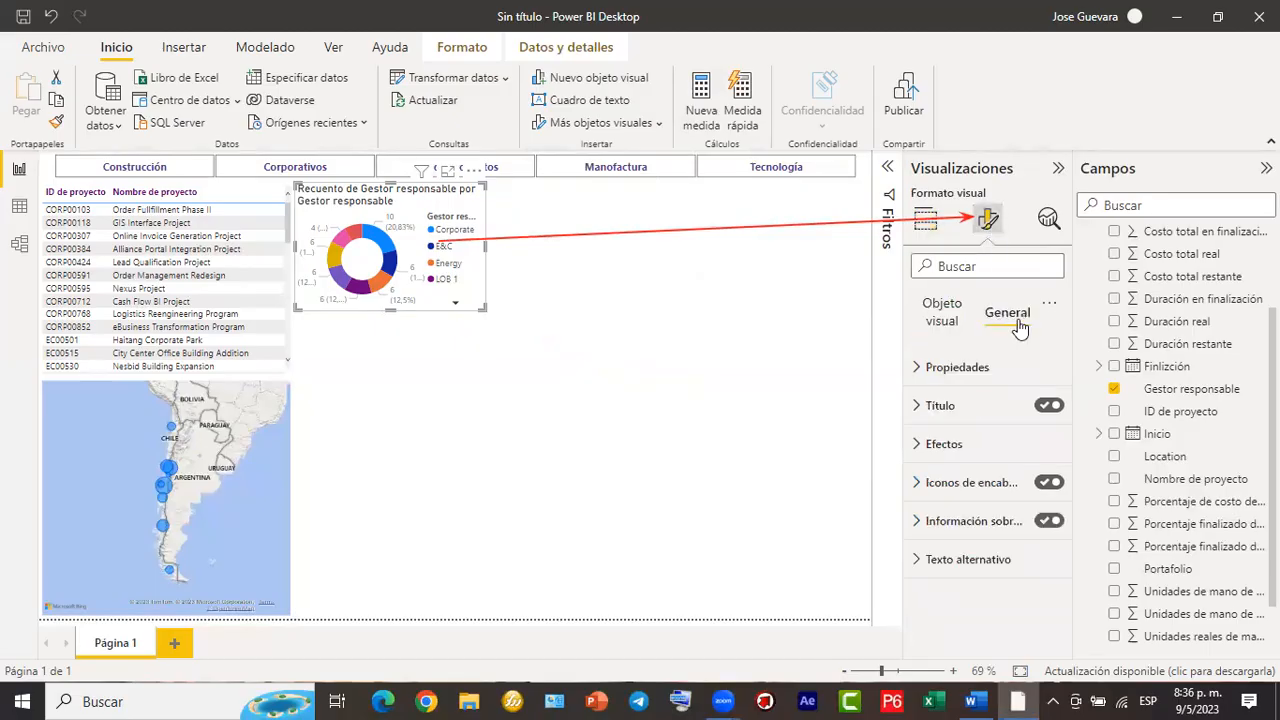
pyautogui.click(1048, 406)
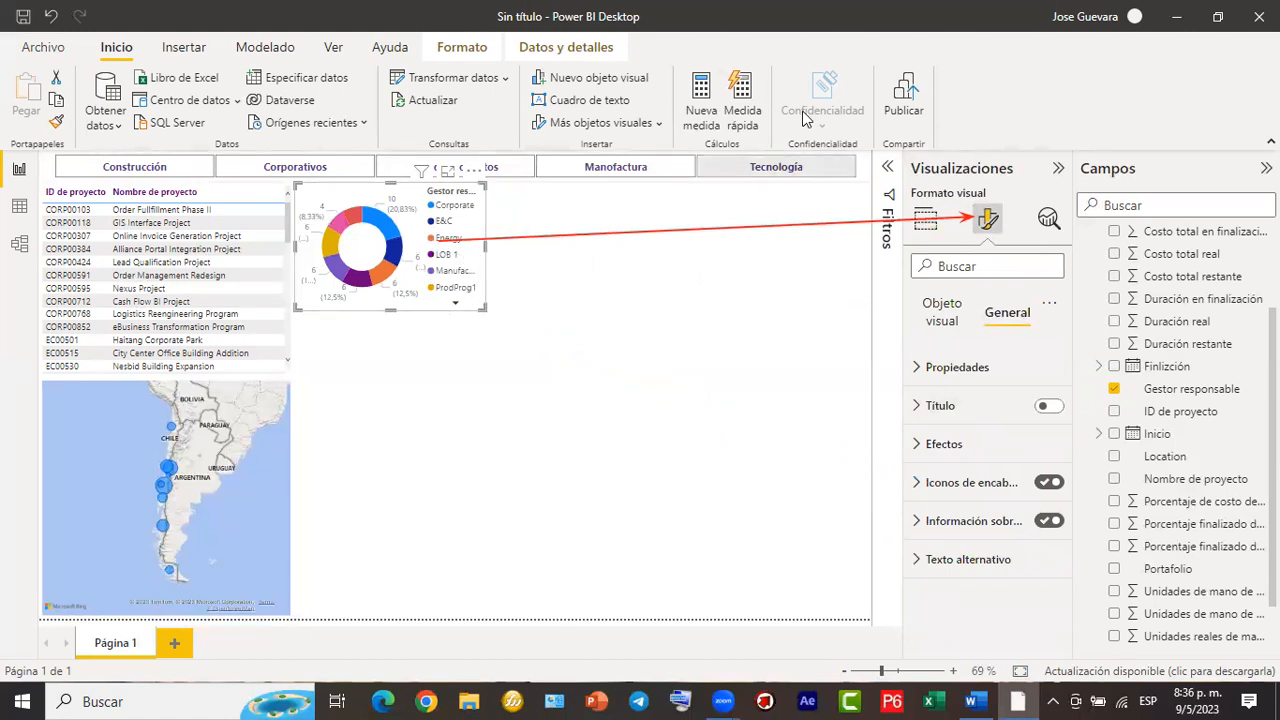
# Page through the donut chart's legend entries and enlarge the chart slightly in height and width.
pyautogui.click(455, 303)
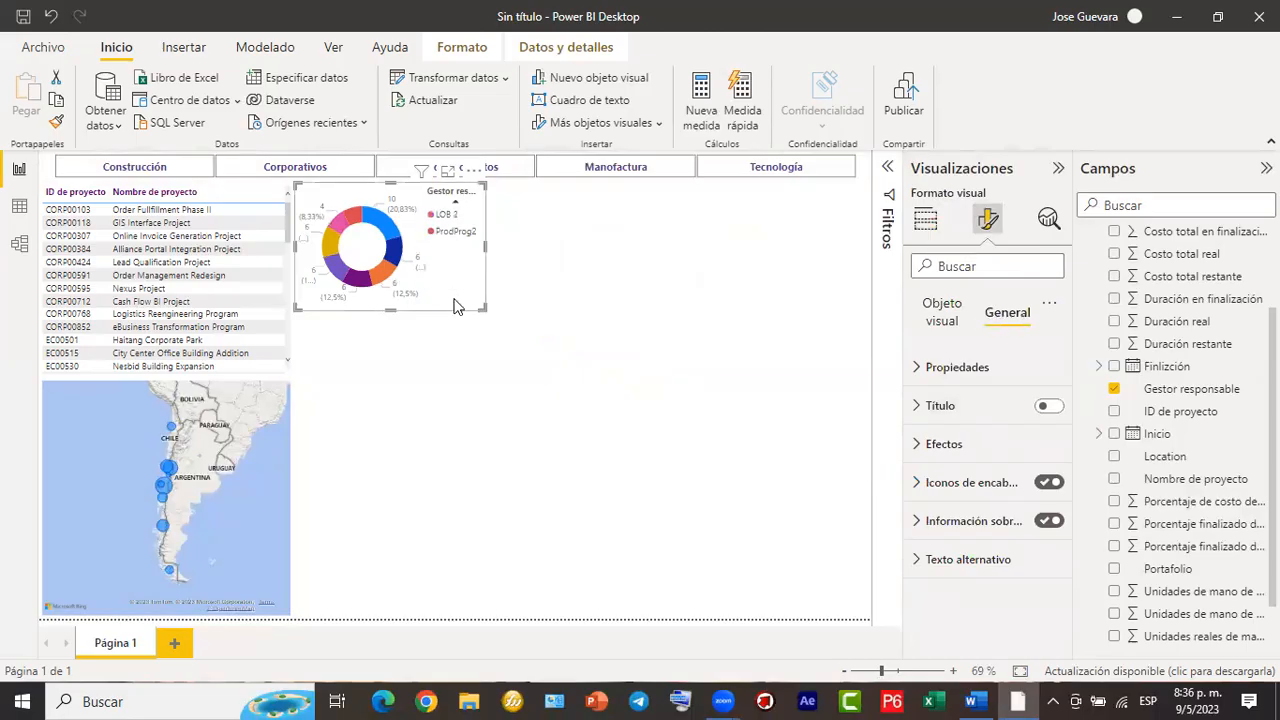
pyautogui.click(458, 208)
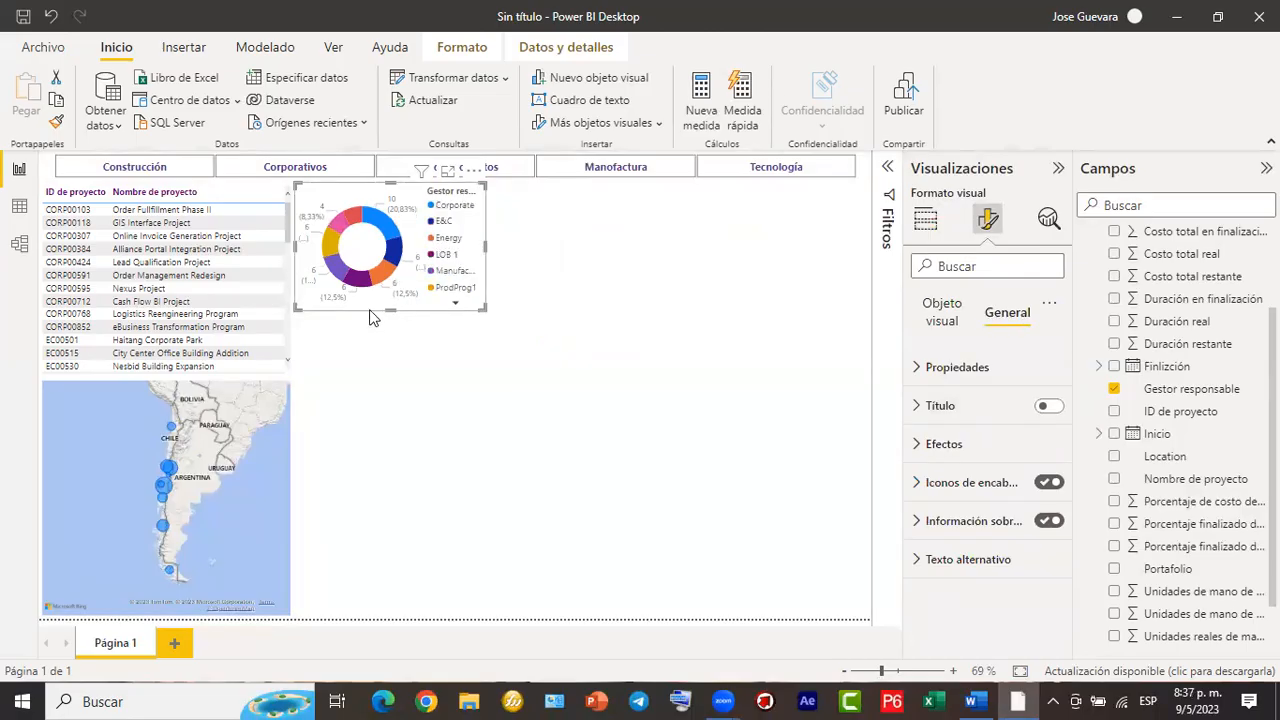
pyautogui.moveTo(391, 309); pyautogui.dragTo(385, 342)
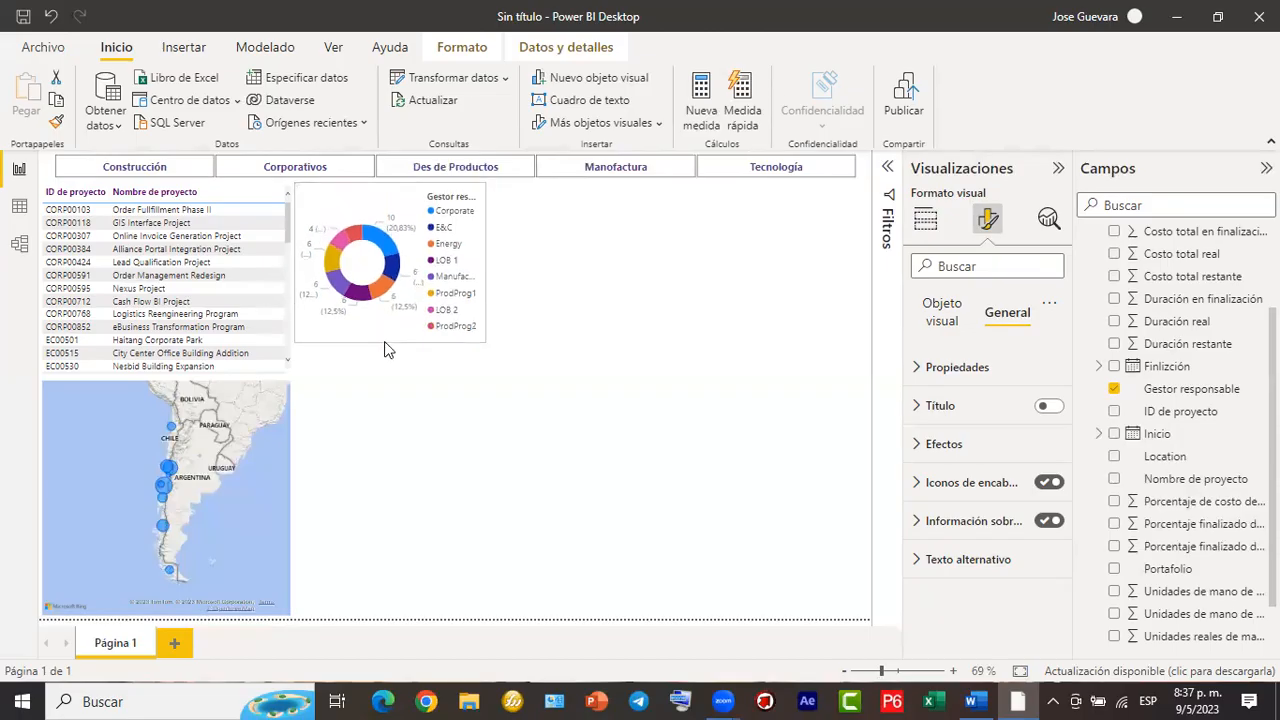
pyautogui.moveTo(384, 341)
pyautogui.mouseDown()
pyautogui.moveTo(373, 300)
pyautogui.moveTo(380, 358)
pyautogui.moveTo(370, 325)
pyautogui.mouseUp()
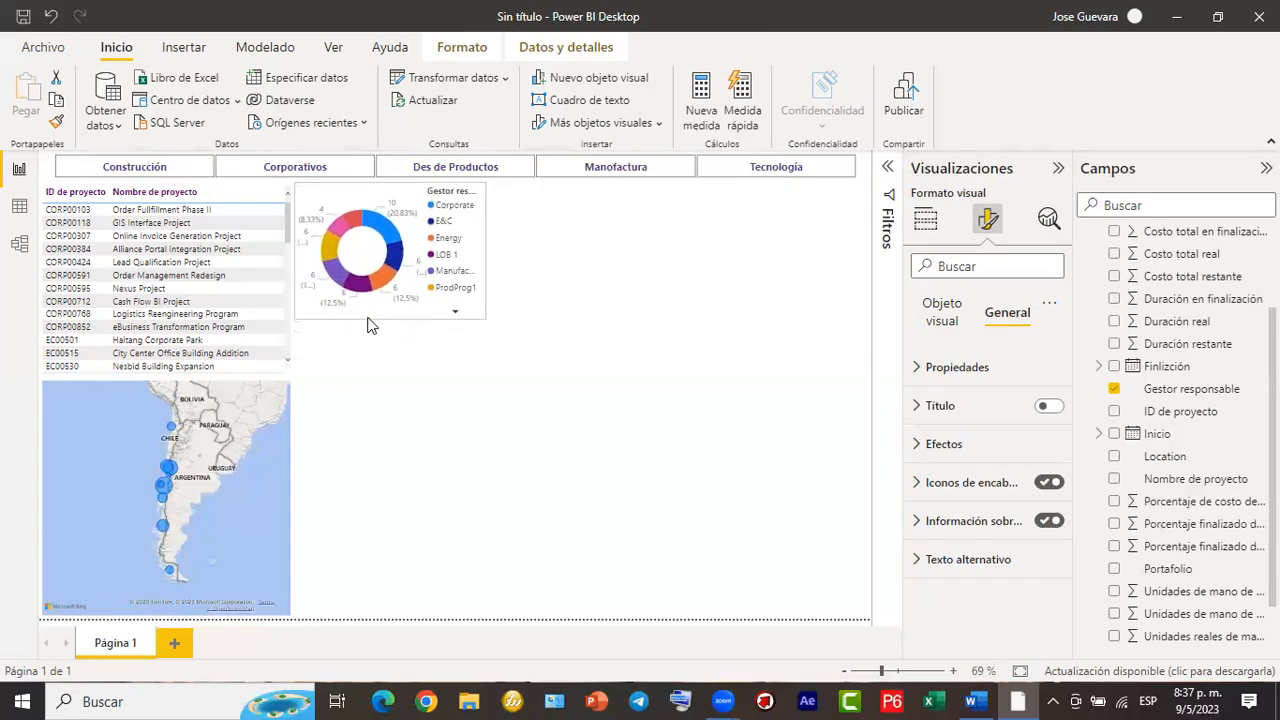
pyautogui.click(455, 311)
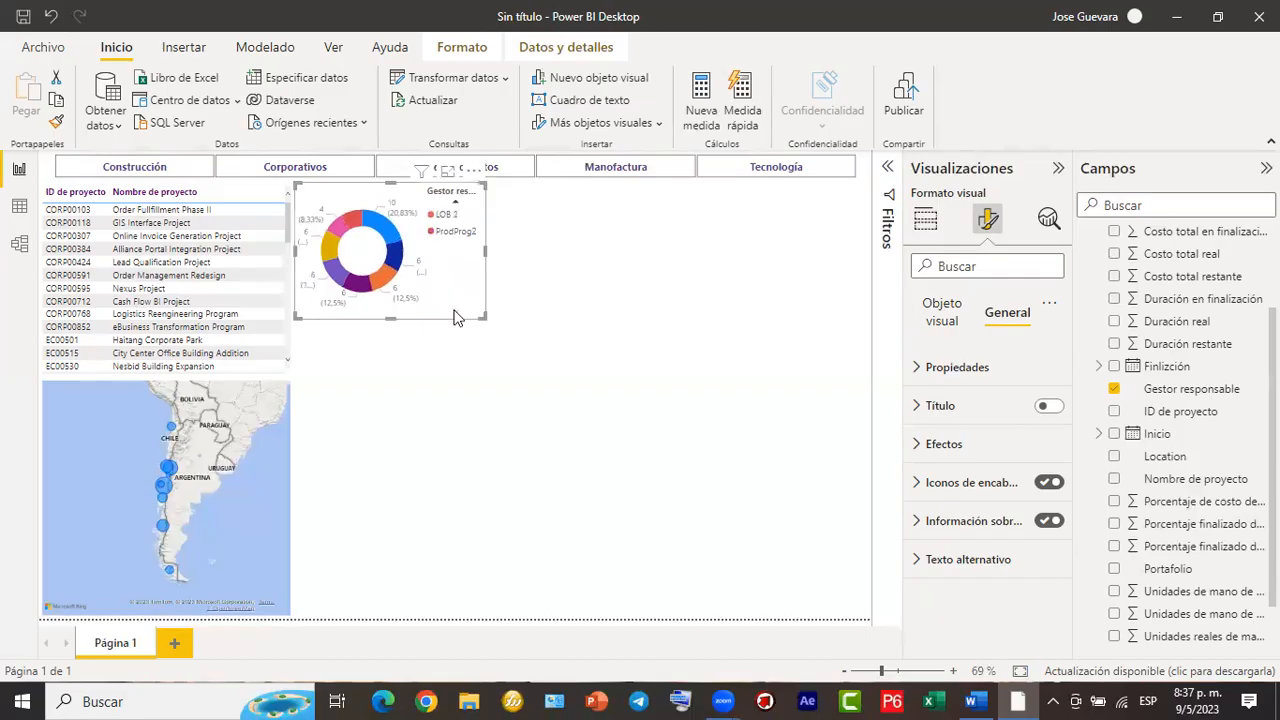
pyautogui.click(459, 206)
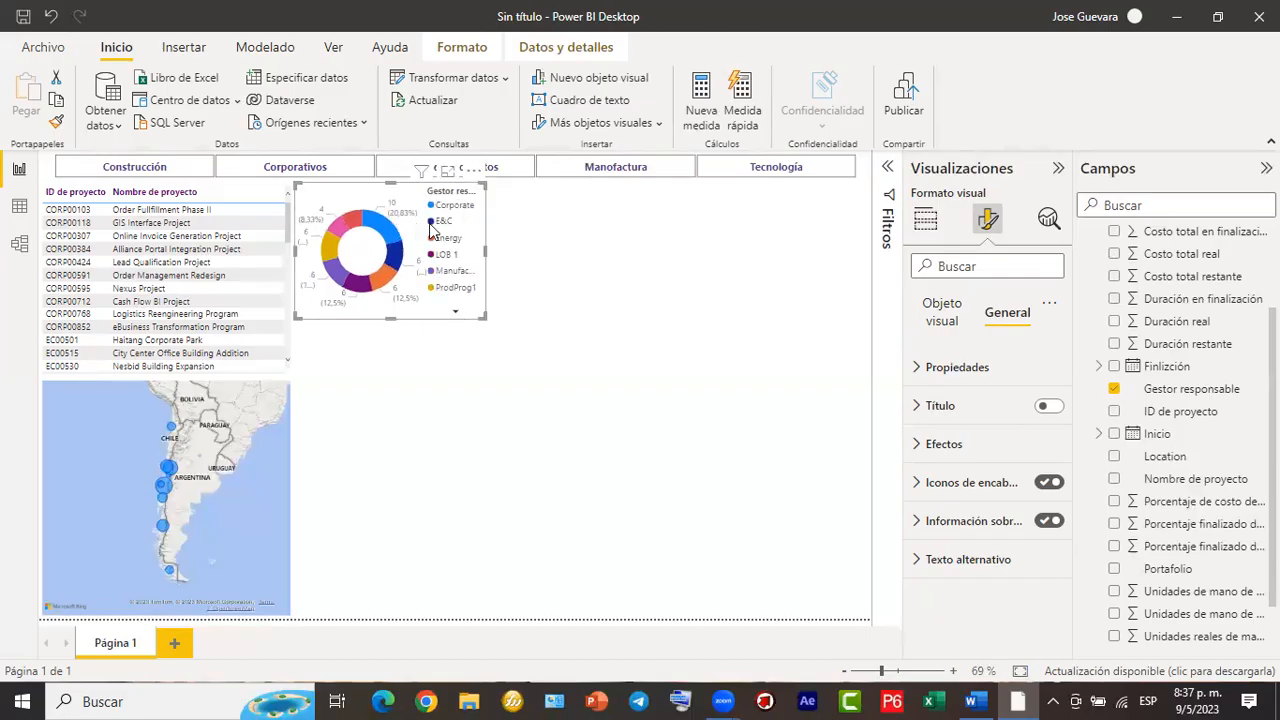
pyautogui.moveTo(485, 250)
pyautogui.mouseDown()
pyautogui.moveTo(607, 266)
pyautogui.moveTo(474, 255)
pyautogui.moveTo(487, 262)
pyautogui.mouseUp()
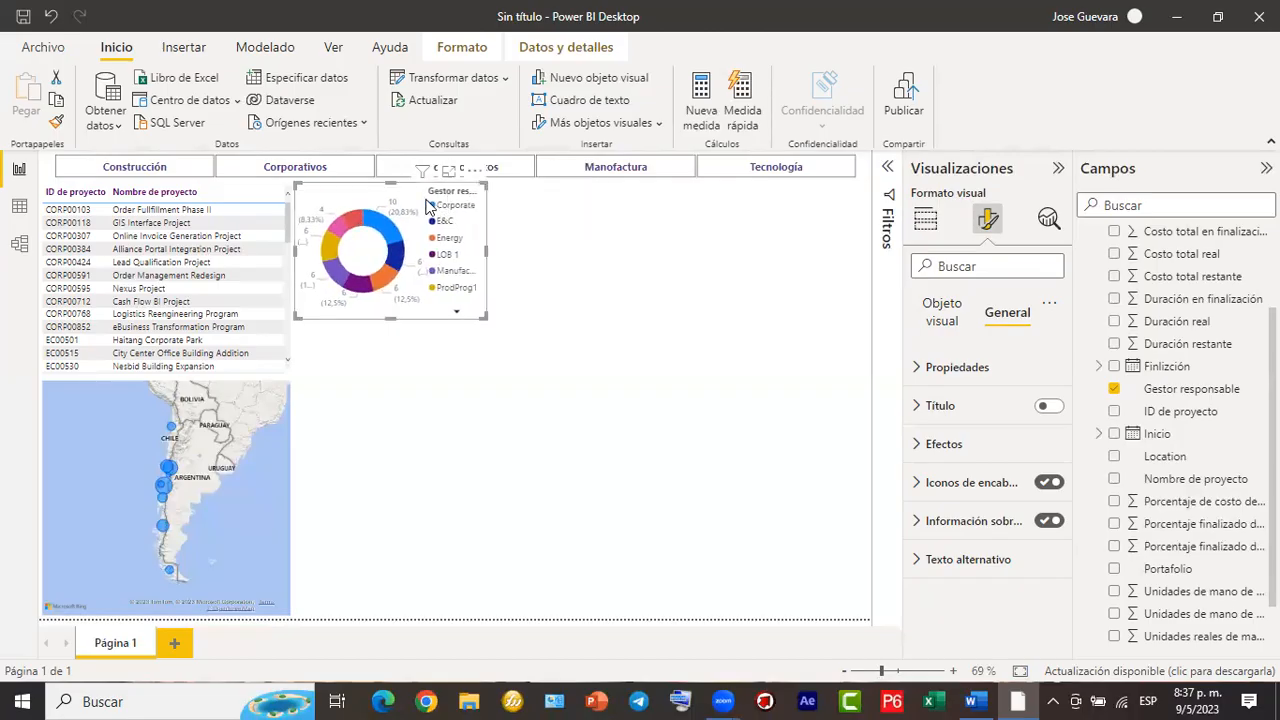
# Rename the donut chart's legend field to Gerencia for this visual.
pyautogui.click(917, 229)
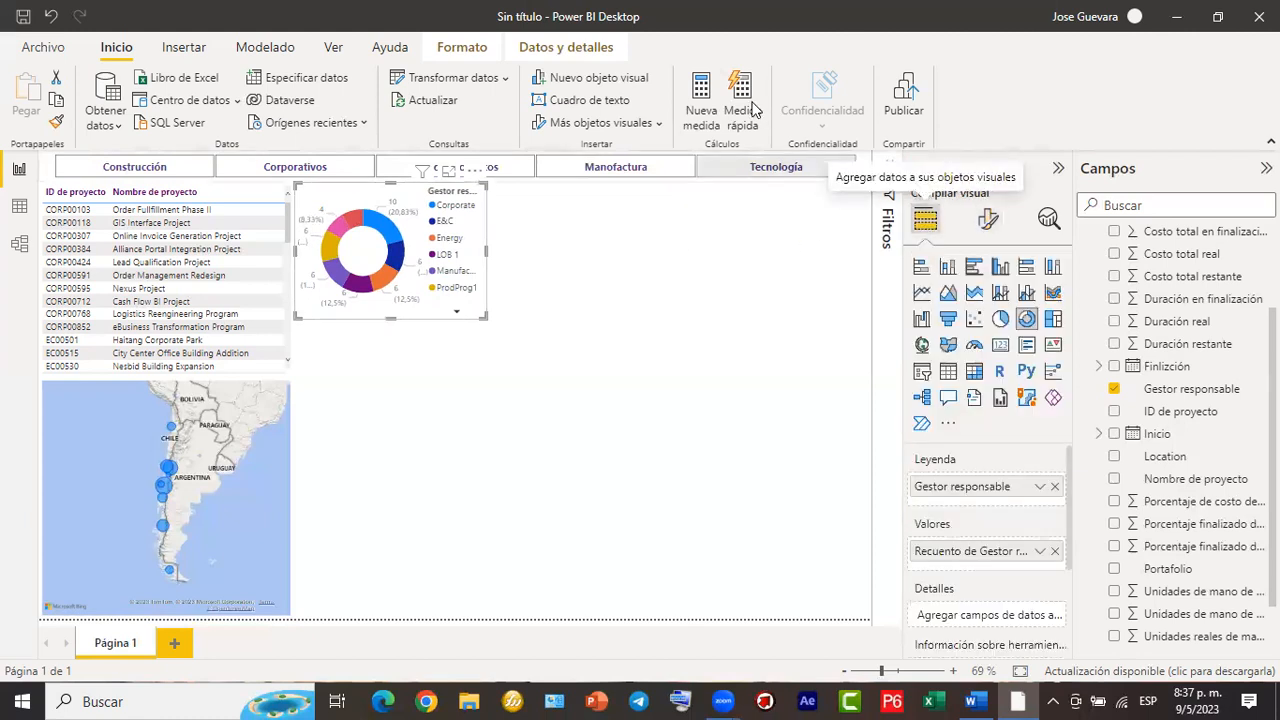
pyautogui.moveTo(442, 209); pyautogui.dragTo(928, 480)
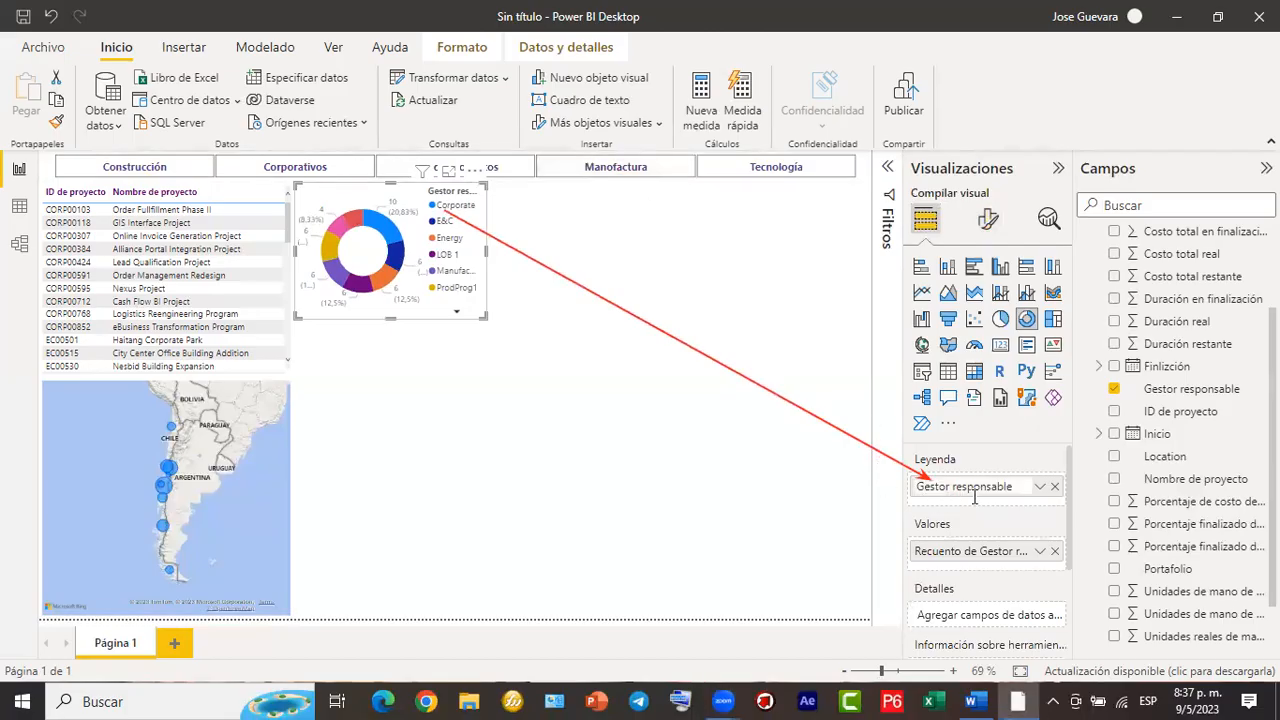
pyautogui.doubleClick(1008, 489)
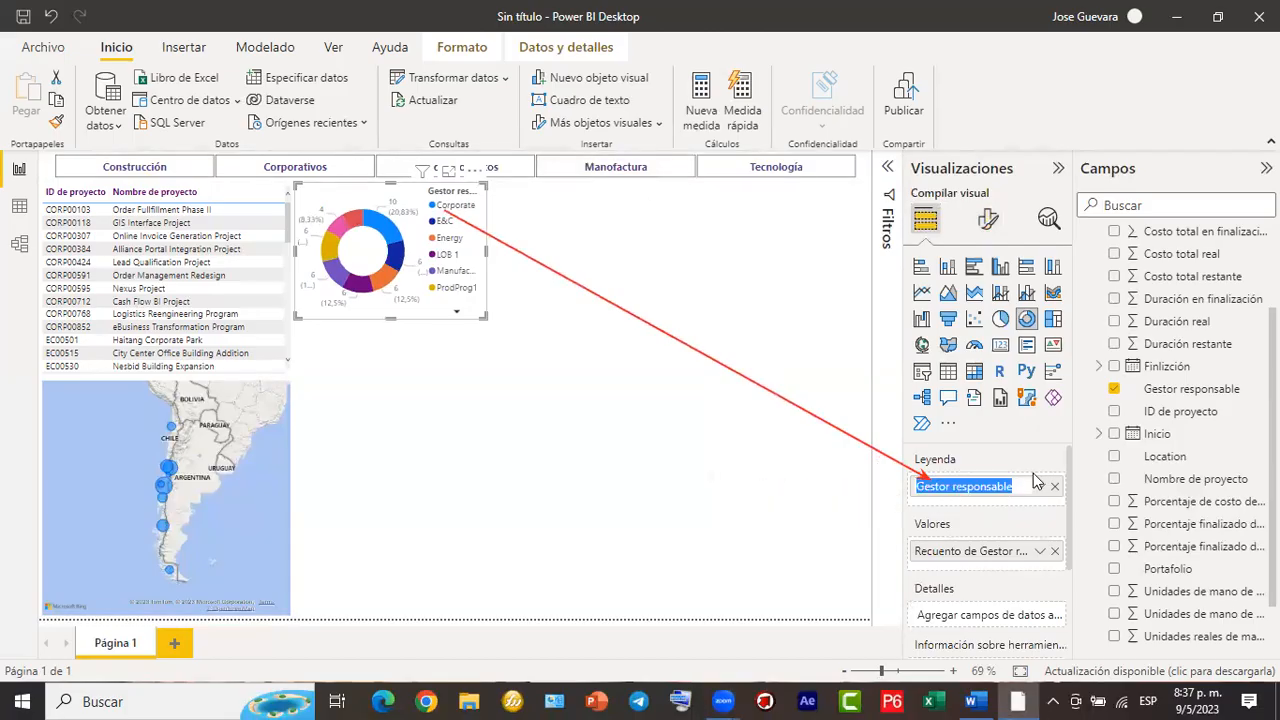
pyautogui.write('Gre')
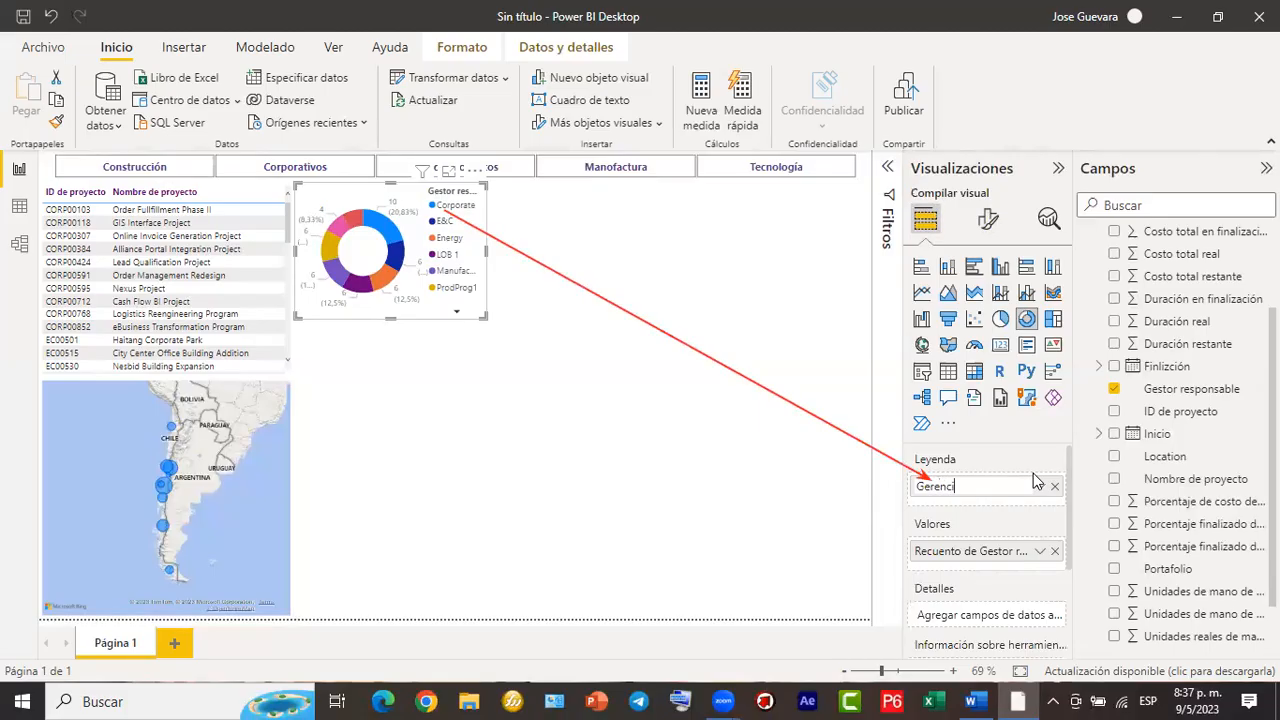
pyautogui.press('Return')
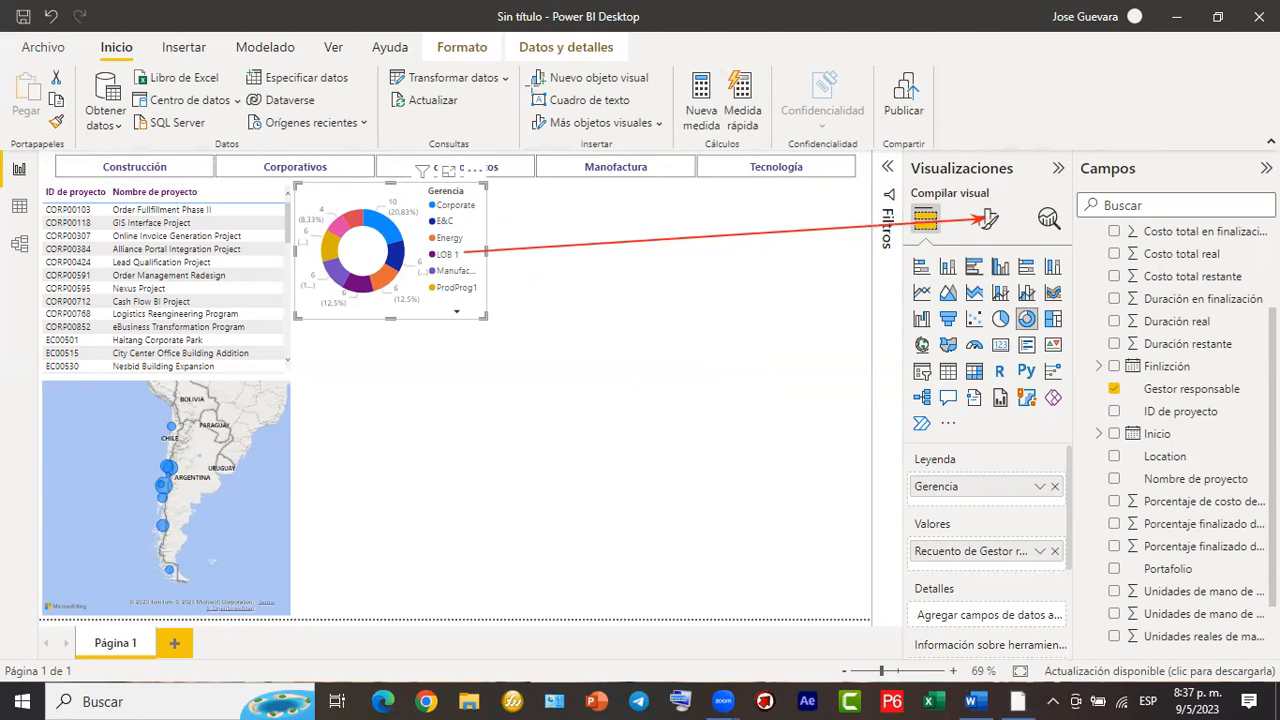
# Turn on the visual border of the donut chart and deselect the chart.
pyautogui.click(988, 218)
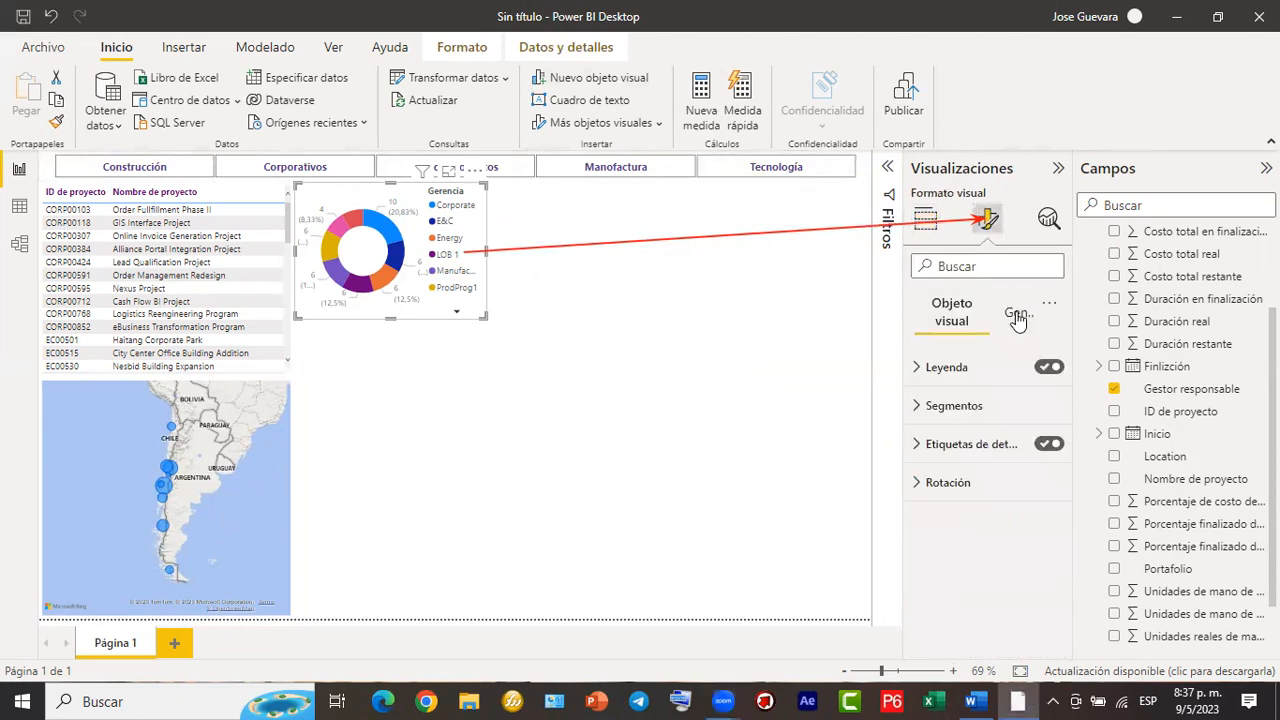
pyautogui.click(1015, 314)
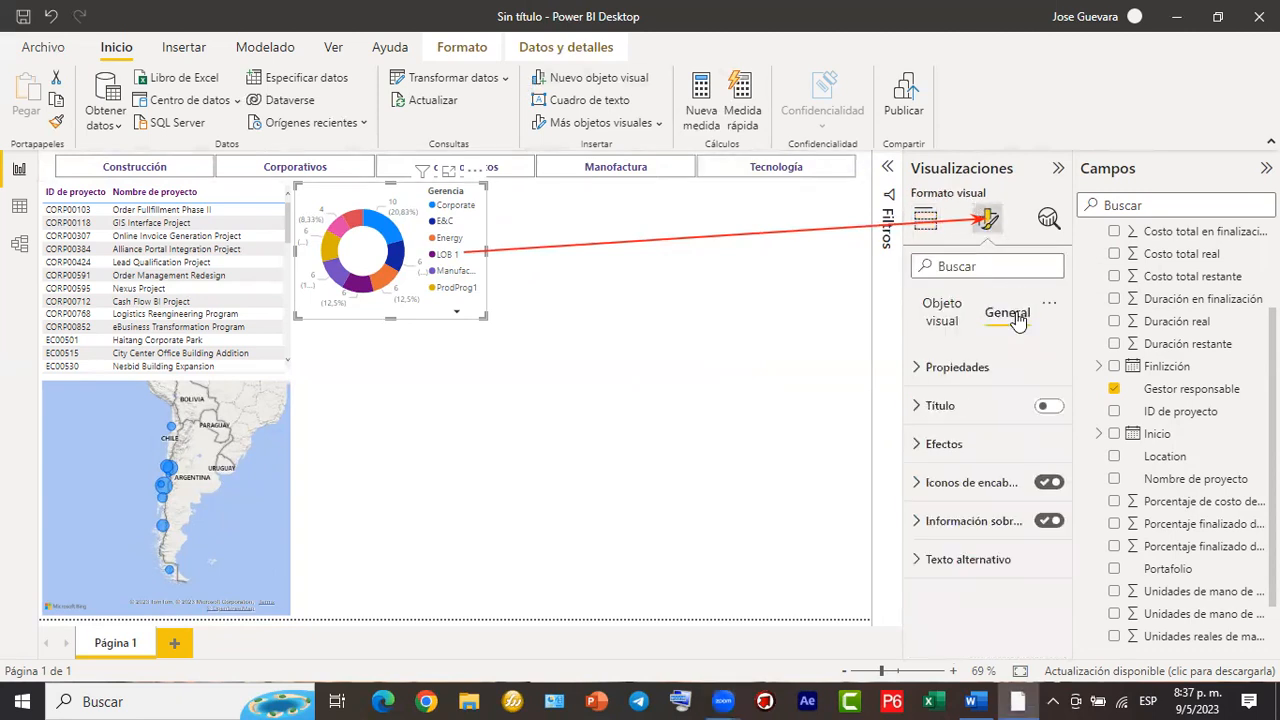
pyautogui.click(977, 458)
pyautogui.scroll(-2, 990, 530)
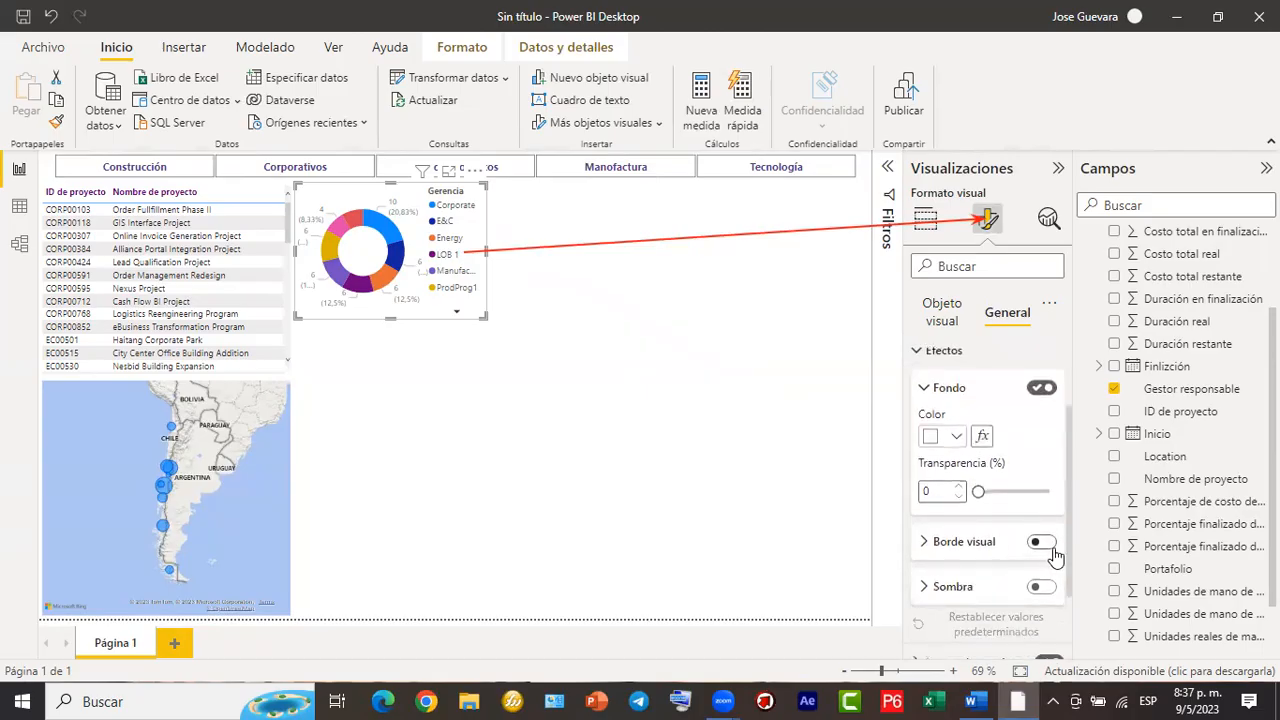
pyautogui.click(1050, 549)
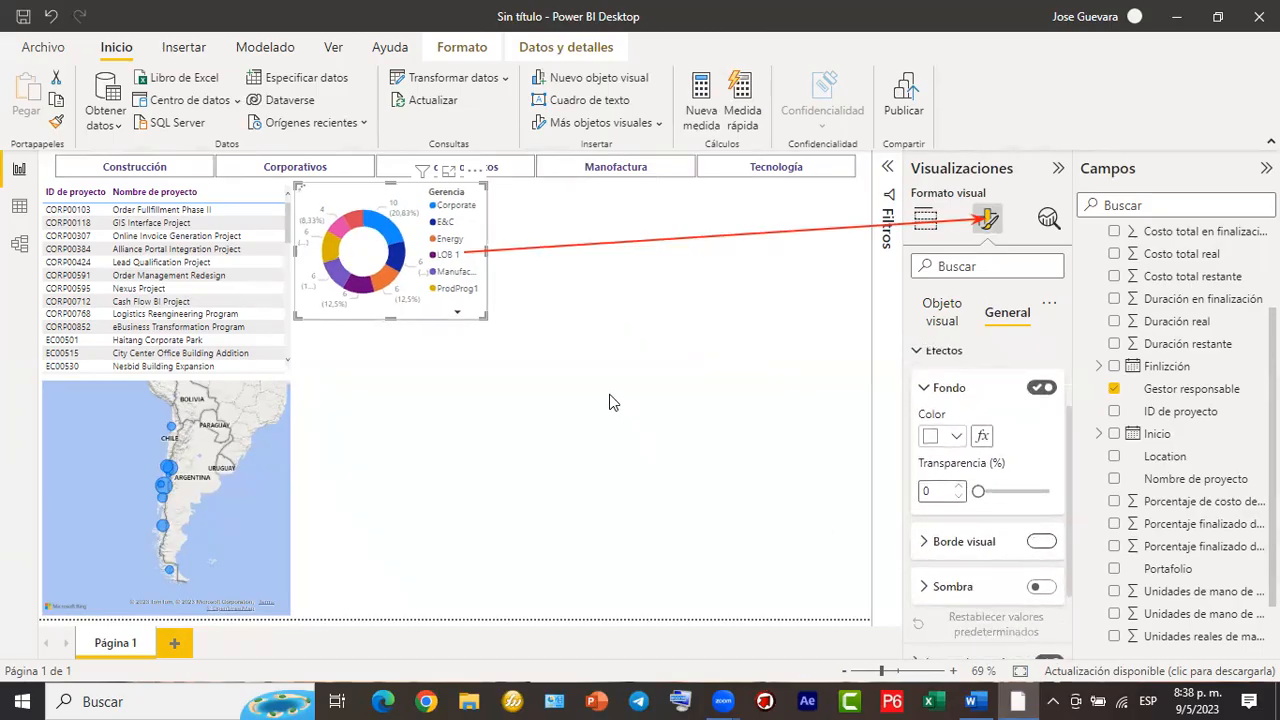
pyautogui.click(530, 385)
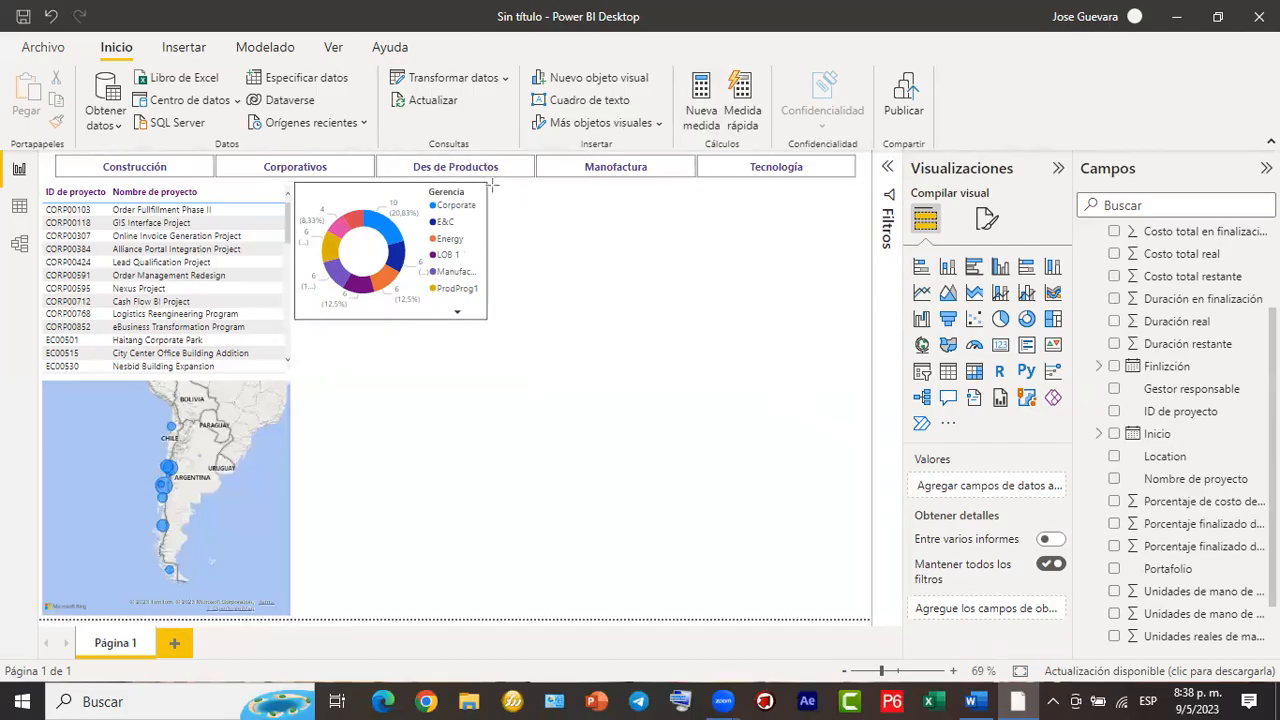
pyautogui.moveTo(492, 182); pyautogui.dragTo(656, 320)
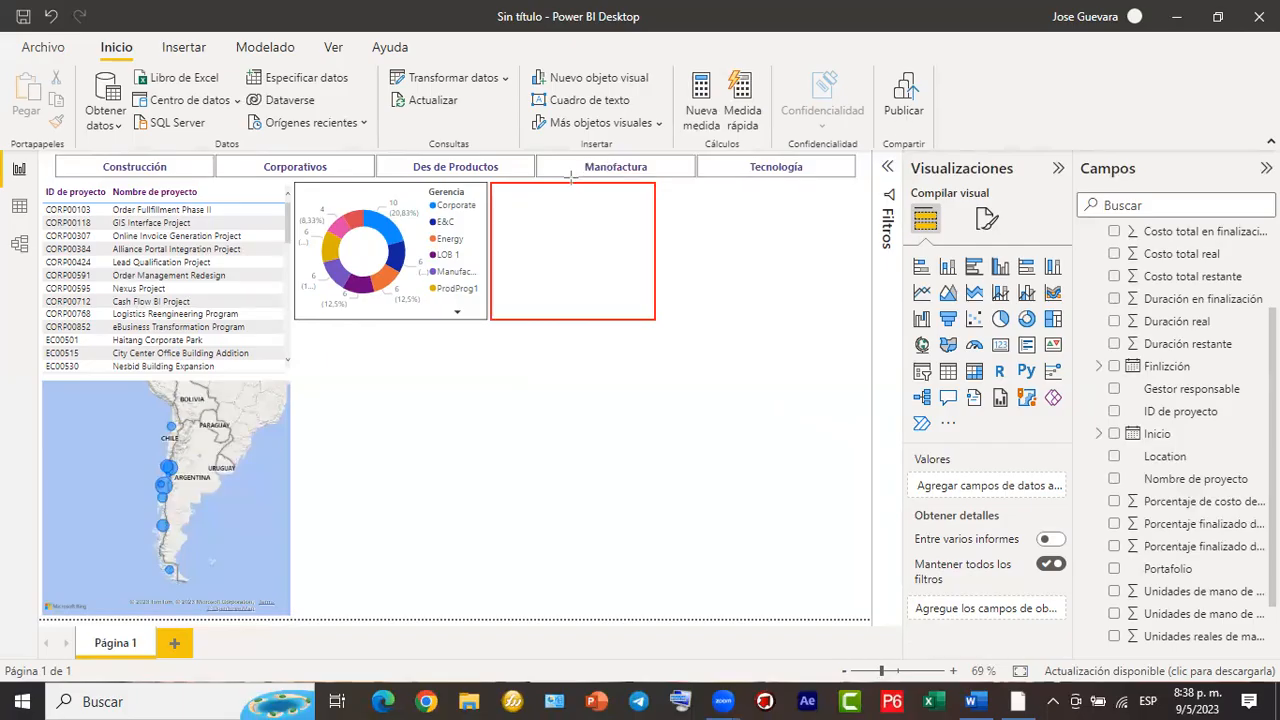
pyautogui.moveTo(570, 180); pyautogui.dragTo(610, 322)
pyautogui.moveTo(613, 181); pyautogui.dragTo(652, 204)
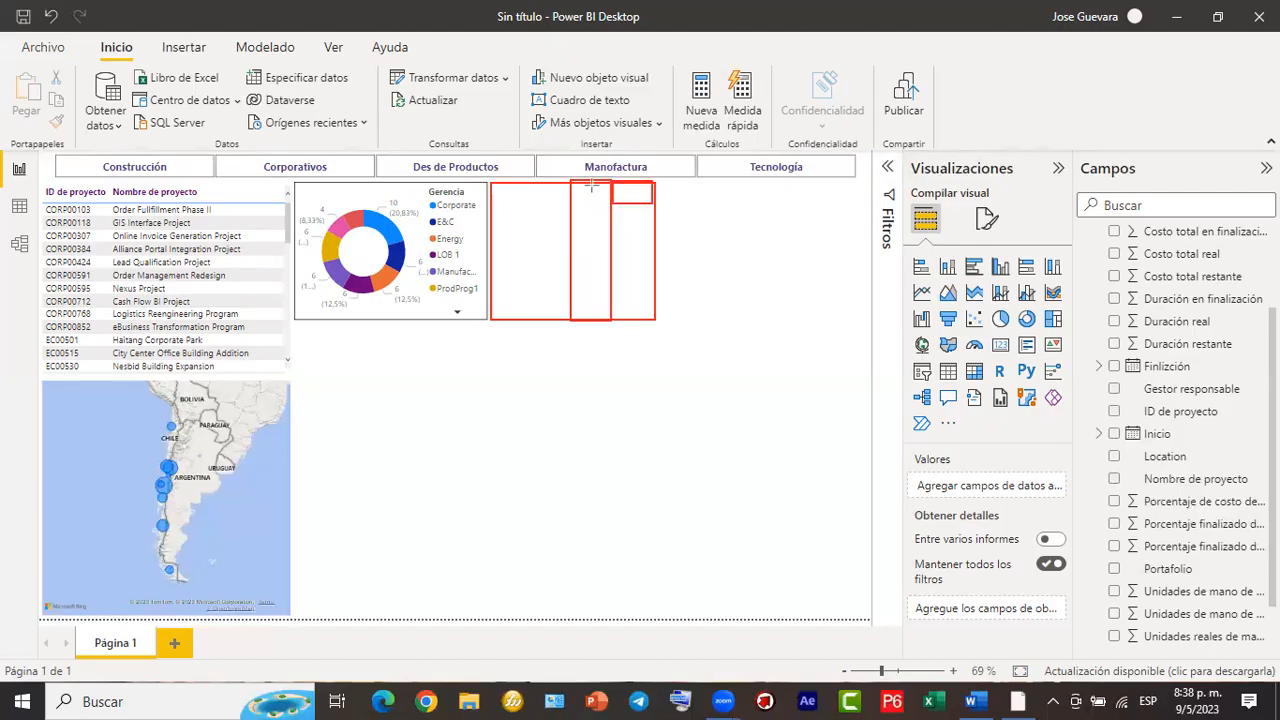
pyautogui.moveTo(571, 179); pyautogui.dragTo(708, 203)
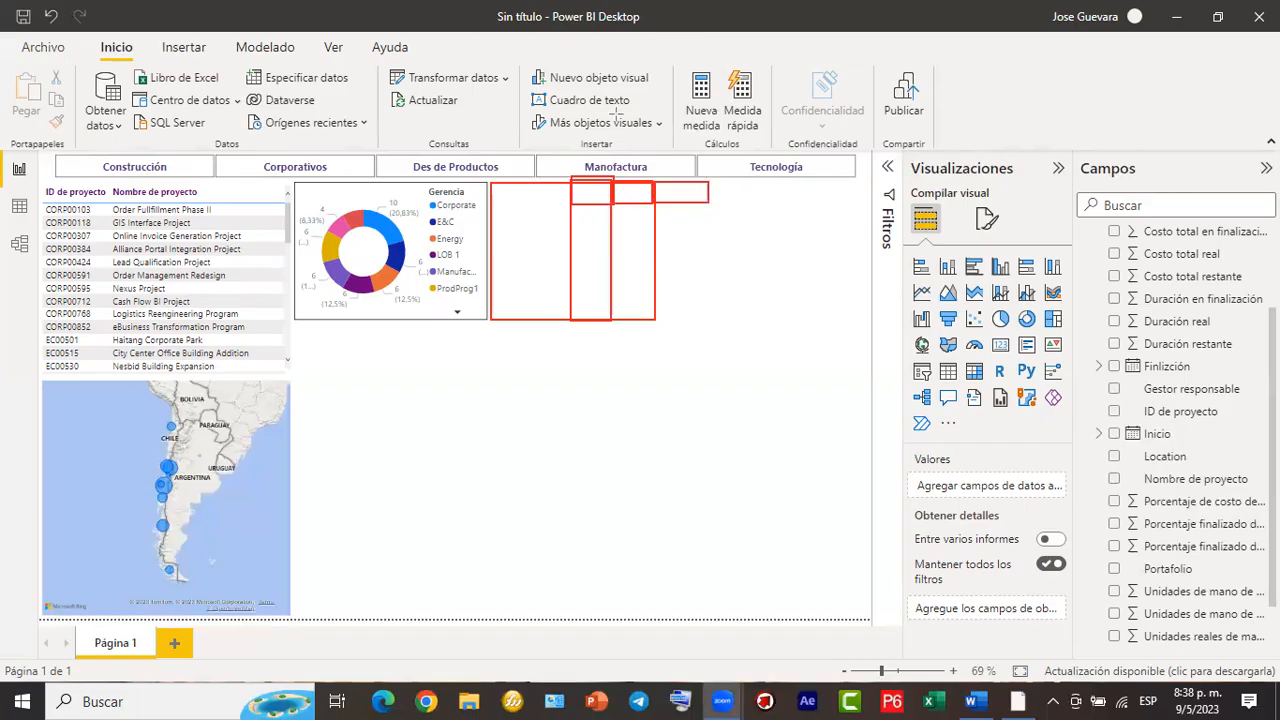
pyautogui.click(776, 215)
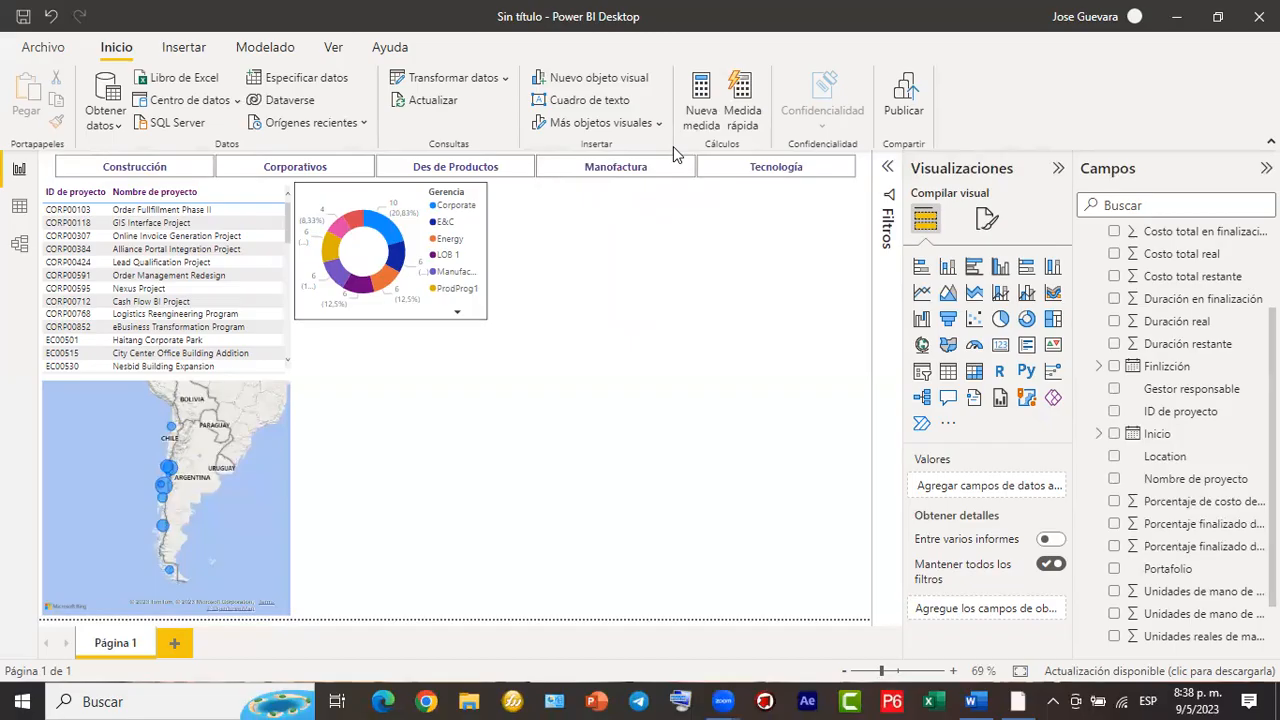
pyautogui.moveTo(508, 249)
pyautogui.mouseDown()
pyautogui.moveTo(586, 254)
pyautogui.moveTo(843, 323)
pyautogui.moveTo(975, 376)
pyautogui.moveTo(935, 368)
pyautogui.mouseUp()
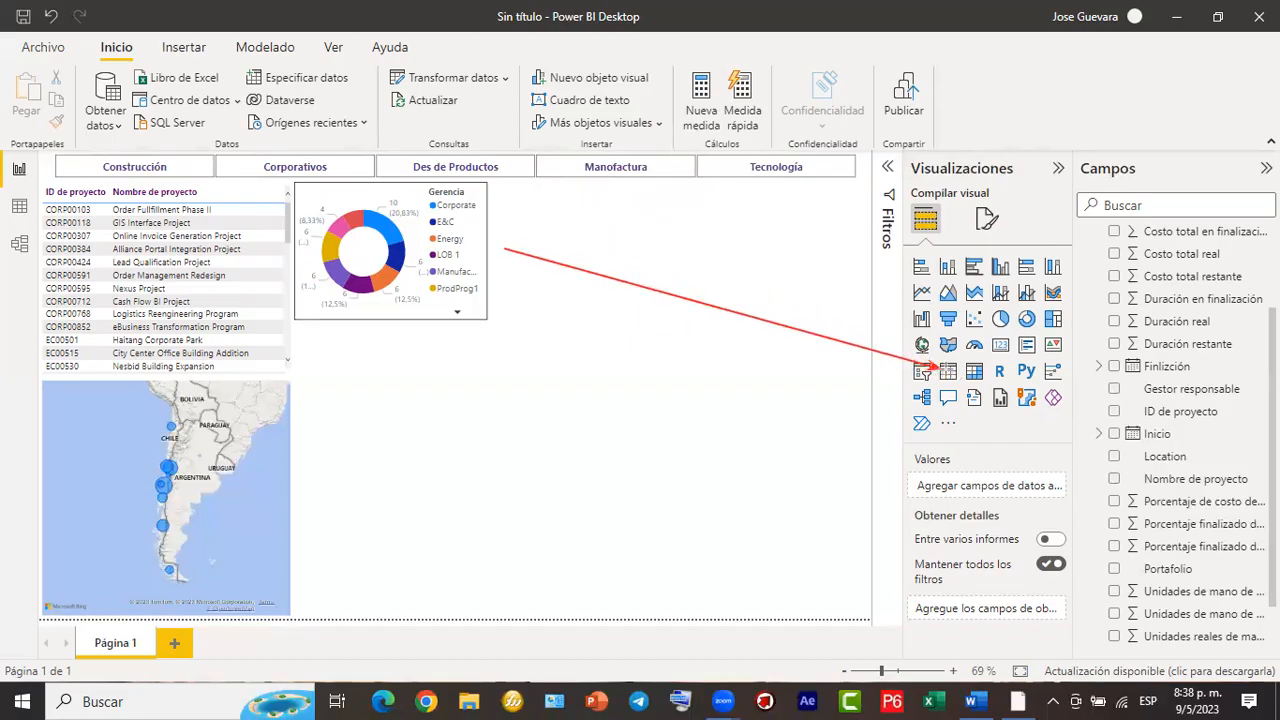
# Add a table visual beside the donut chart, just under the slicer band, and shorten it to the donut chart's height.
pyautogui.click(950, 376)
pyautogui.moveTo(431, 410); pyautogui.dragTo(630, 212)
pyautogui.press('Left')
pyautogui.press('Left')
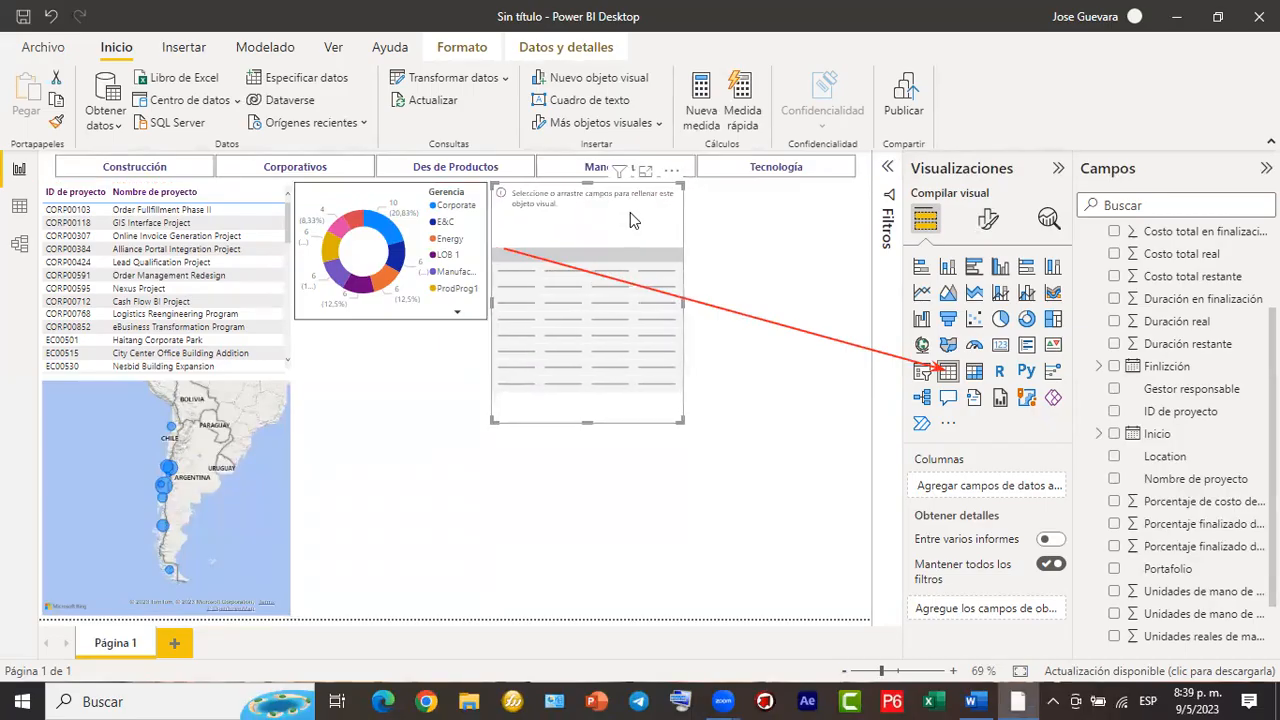
pyautogui.moveTo(585, 420); pyautogui.dragTo(570, 337)
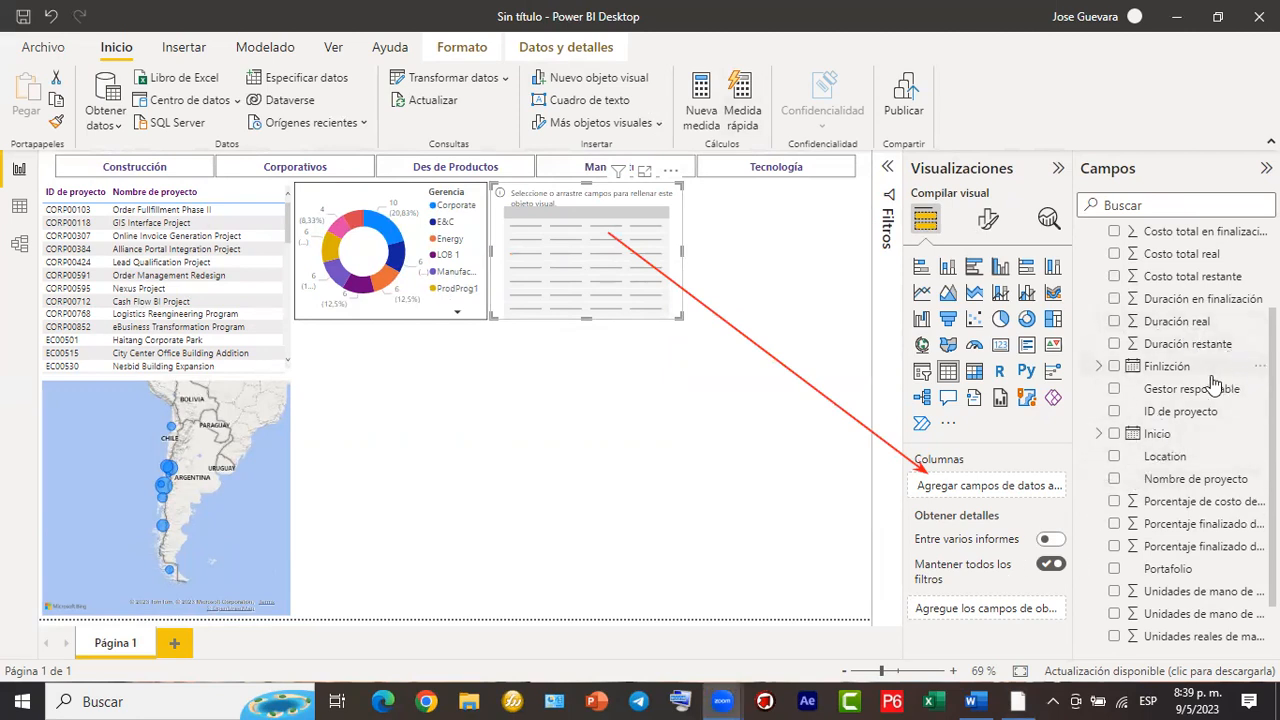
# Add the Inicio date field to the new table's columns and look through the listed dates.
pyautogui.moveTo(1035, 470); pyautogui.dragTo(985, 490)
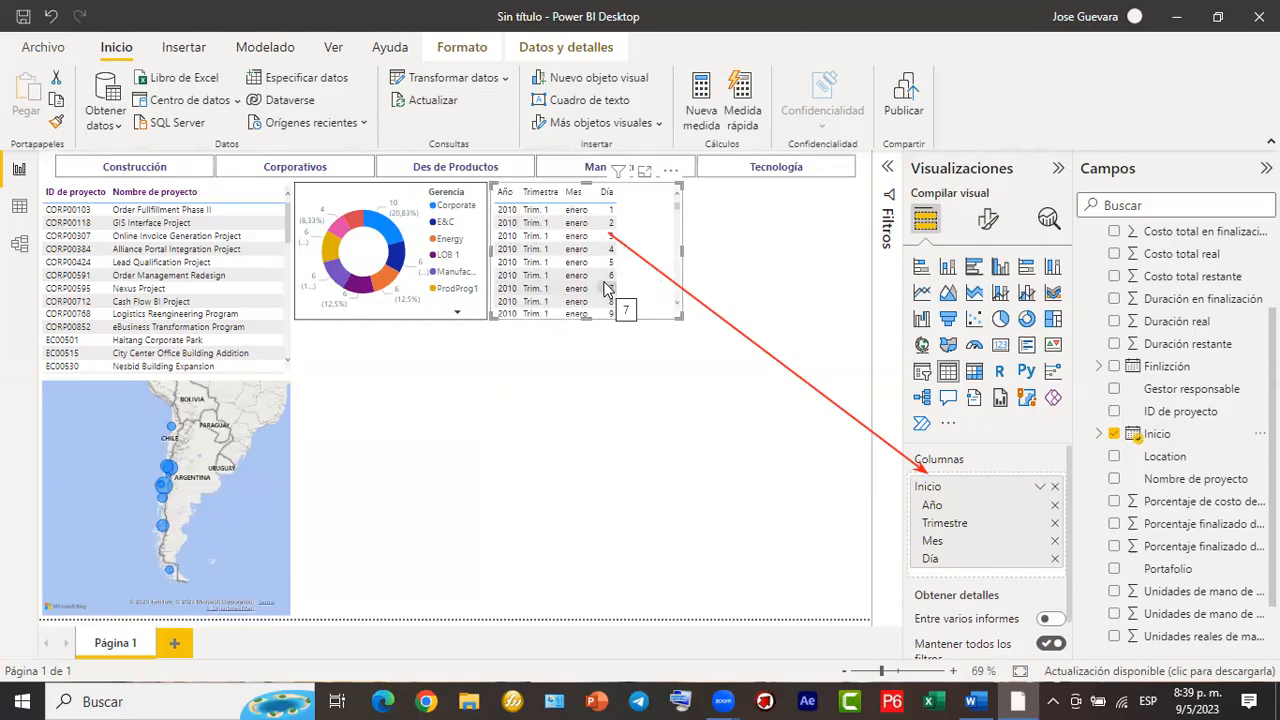
pyautogui.scroll(-6, 597, 284)
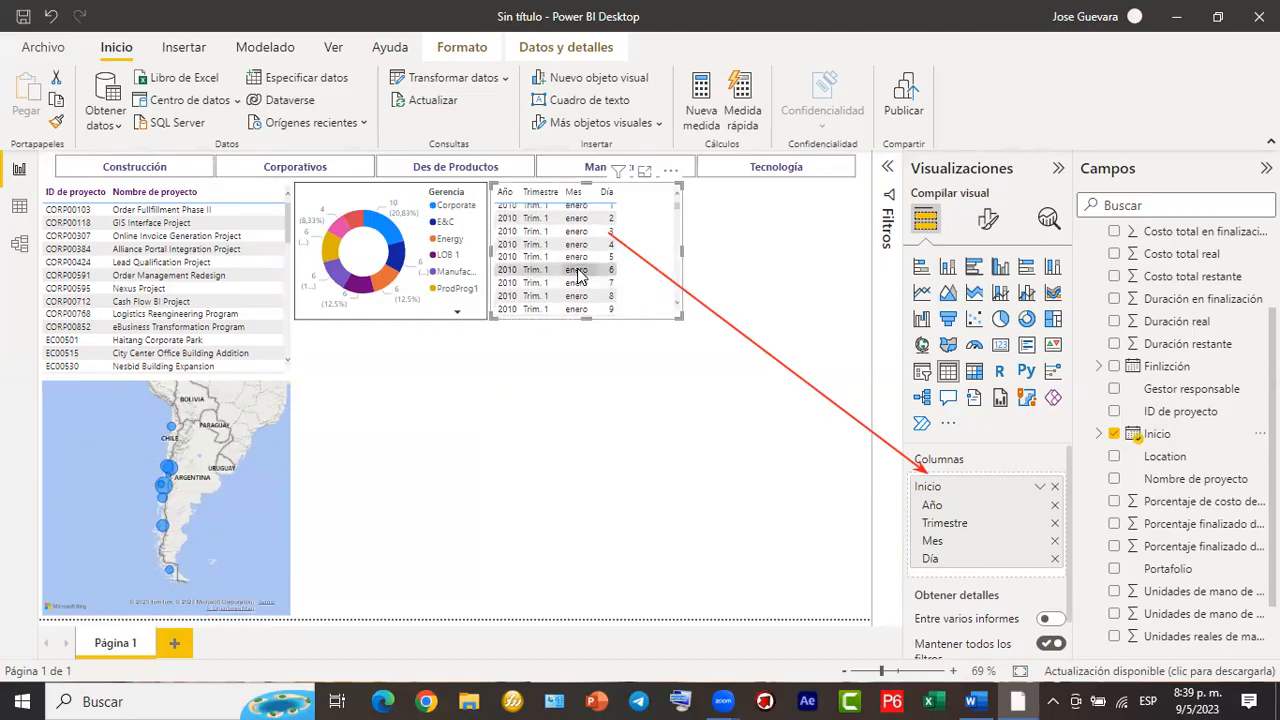
pyautogui.scroll(-4, 576, 280)
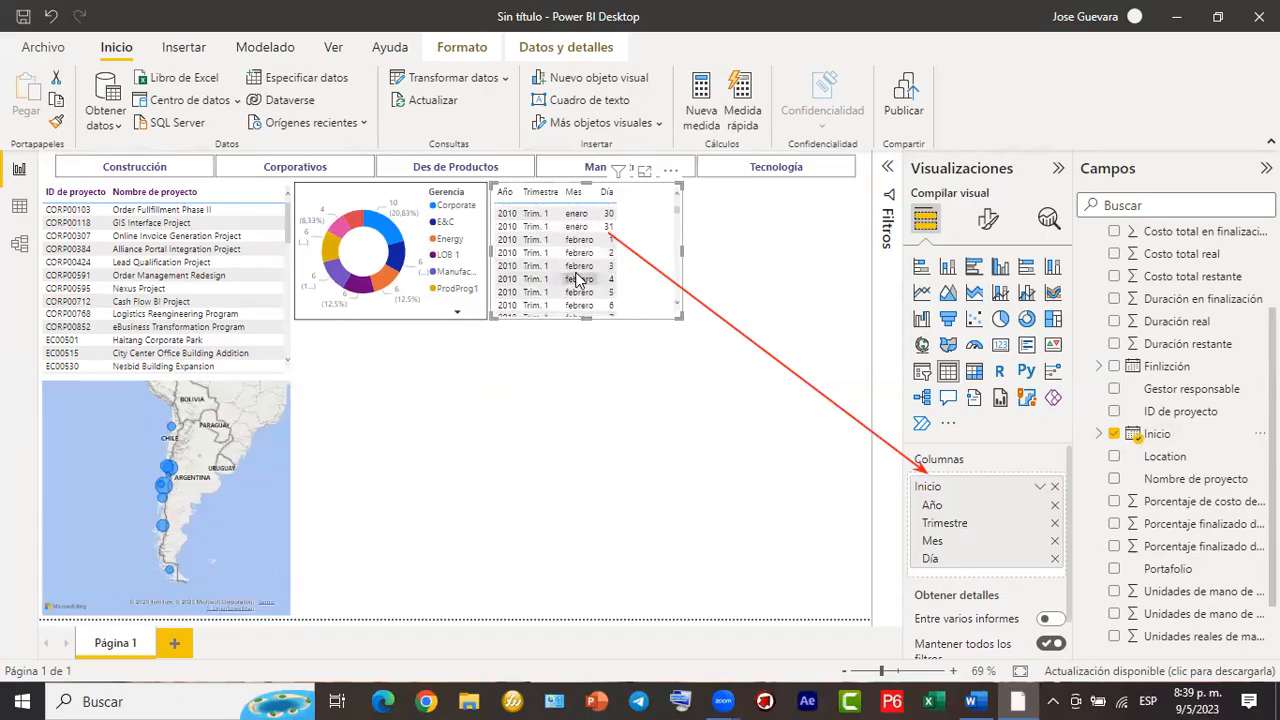
pyautogui.scroll(9, 576, 280)
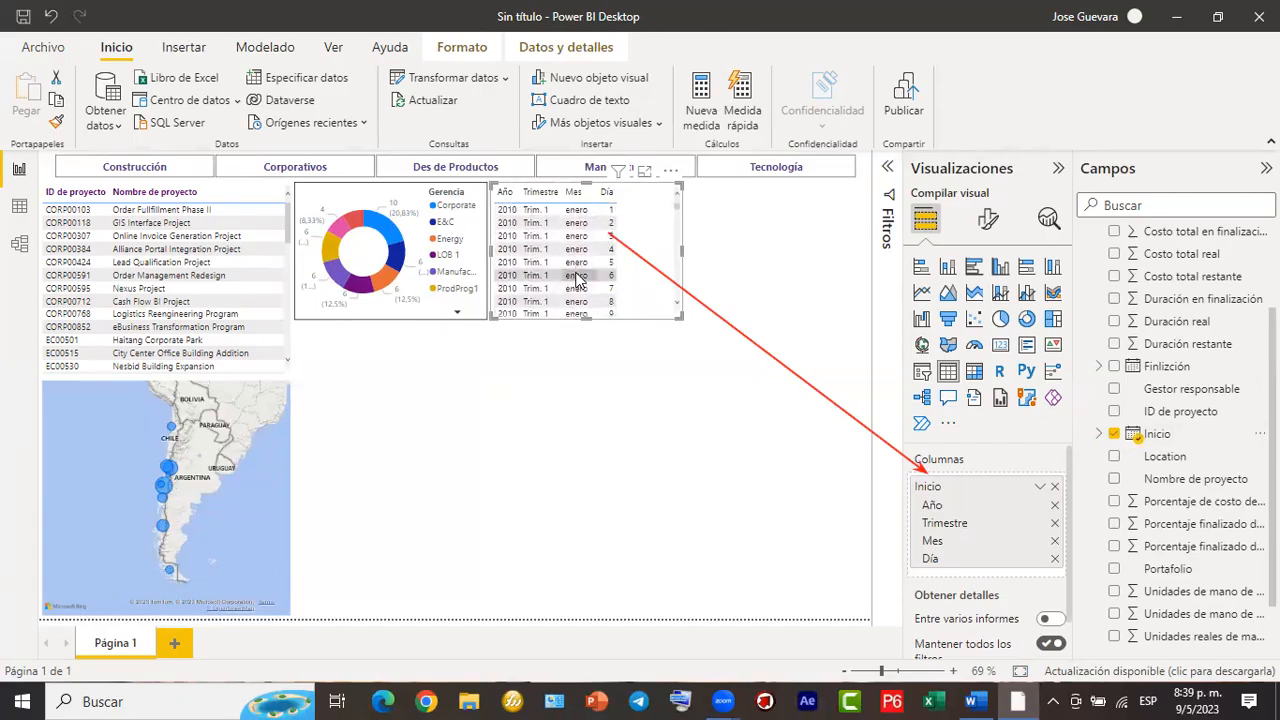
# Reduce the table's Inicio field to the Año level only, and restore its full date hierarchy.
pyautogui.click(1055, 559)
pyautogui.click(1054, 541)
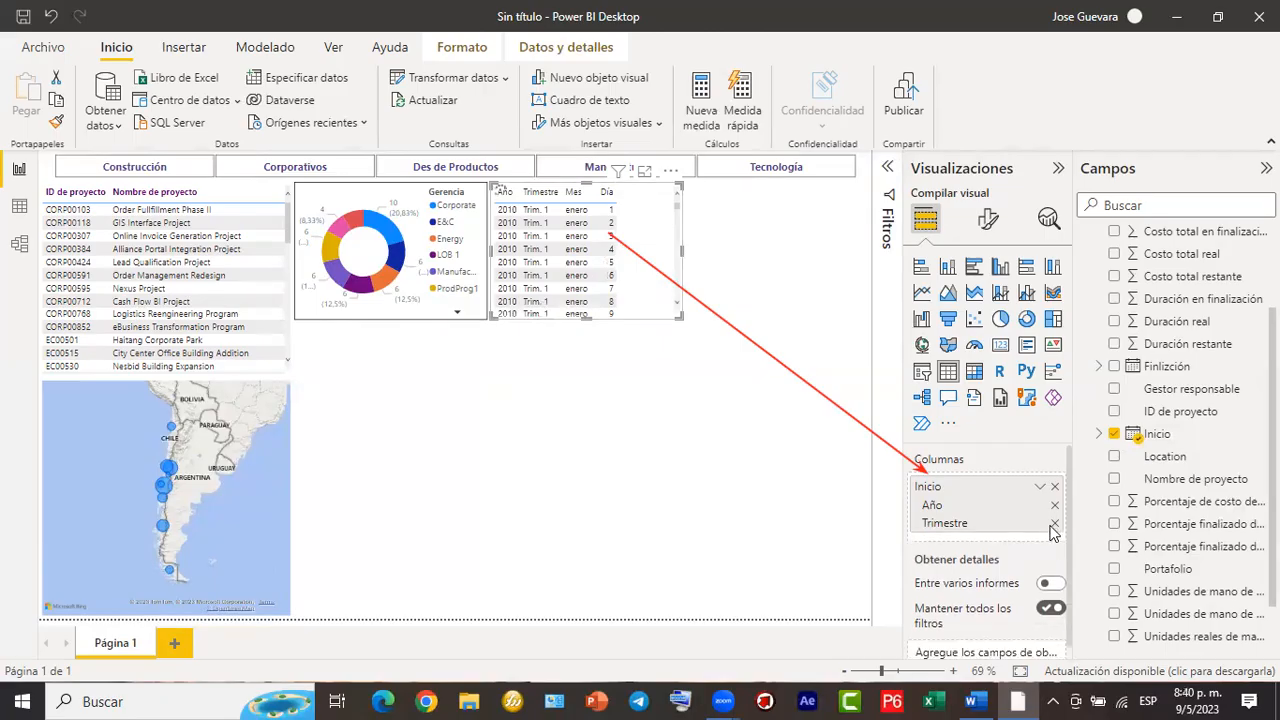
pyautogui.click(1054, 524)
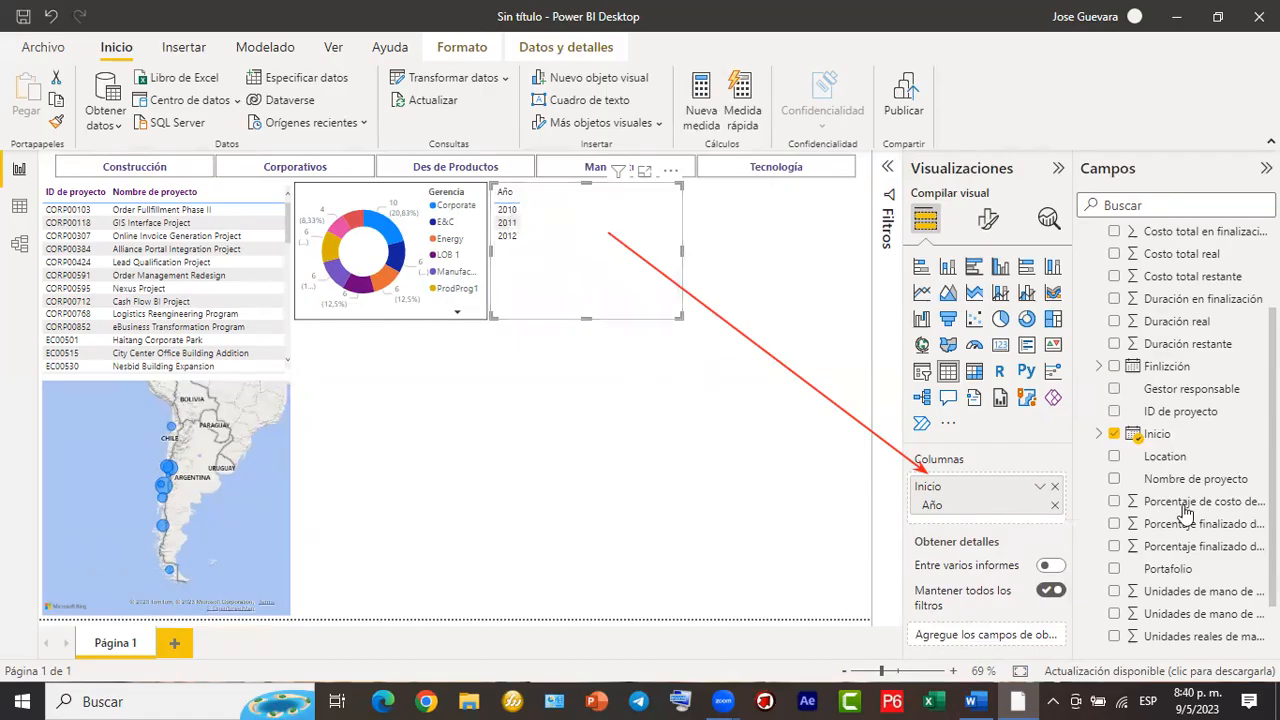
pyautogui.click(1039, 489)
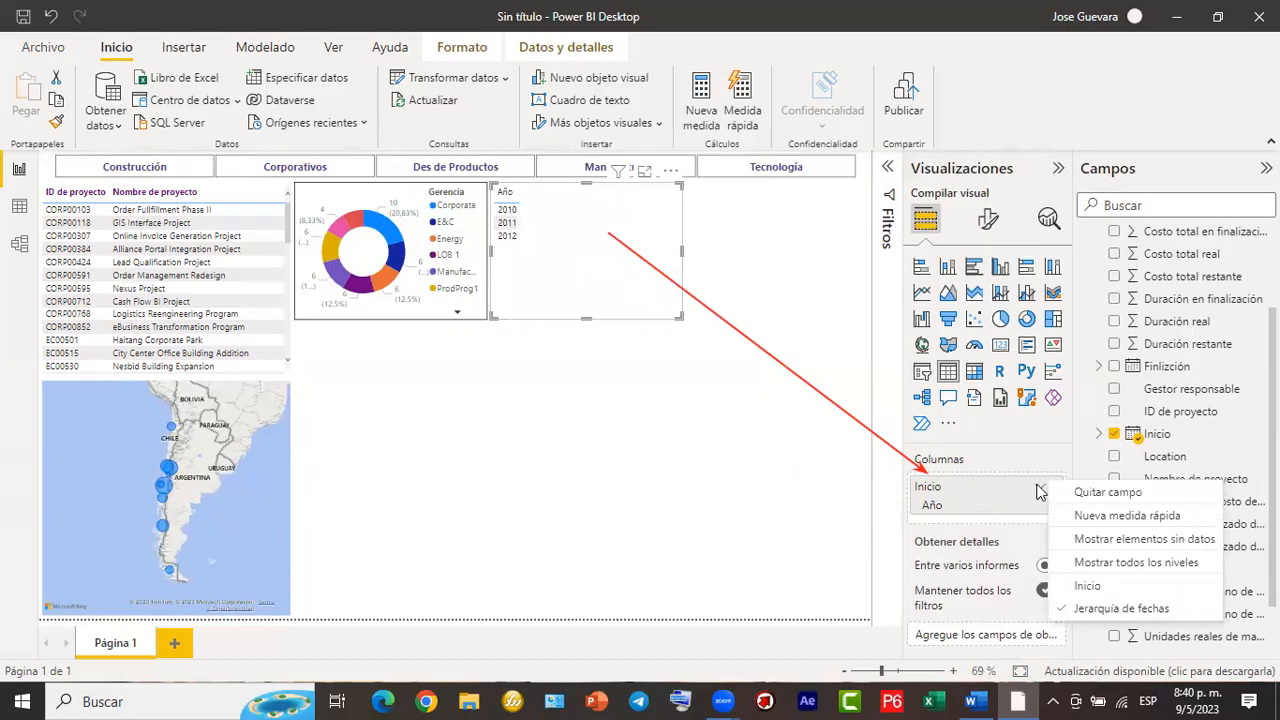
pyautogui.click(1121, 609)
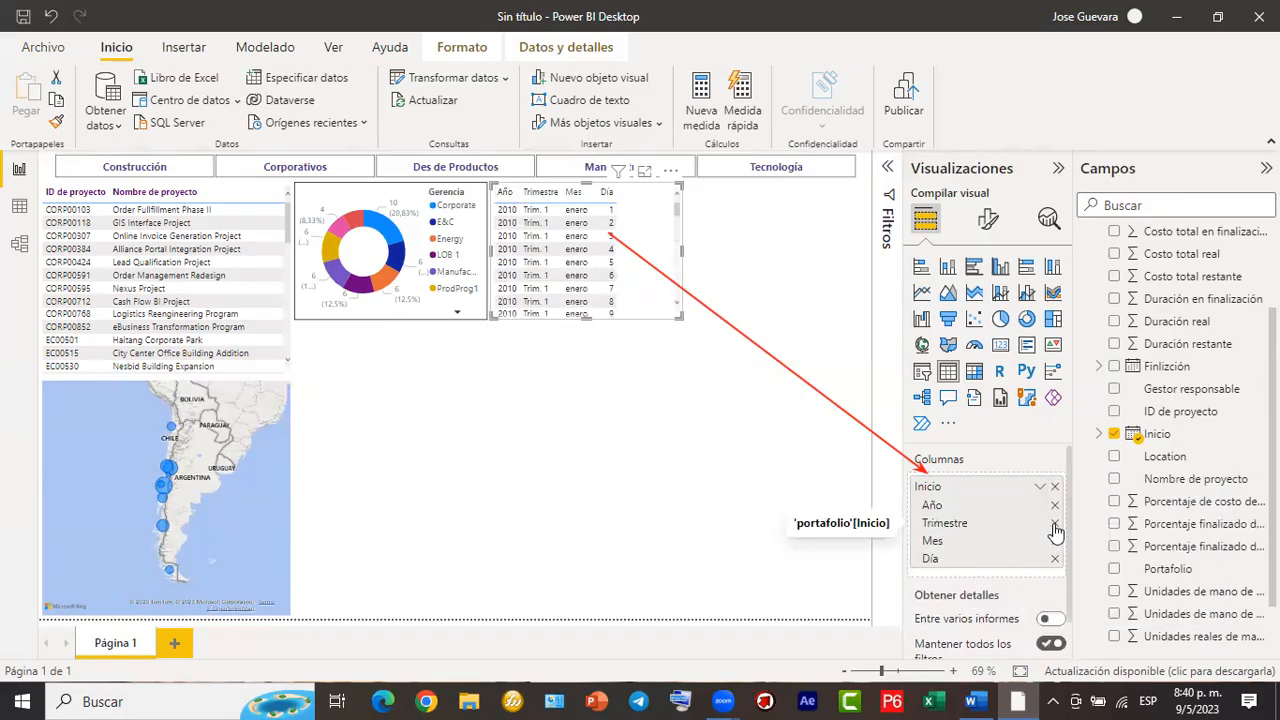
# Remove the Trimestre and Día levels from the table's Inicio hierarchy and look through the remaining year and month rows.
pyautogui.click(1054, 523)
pyautogui.click(1054, 543)
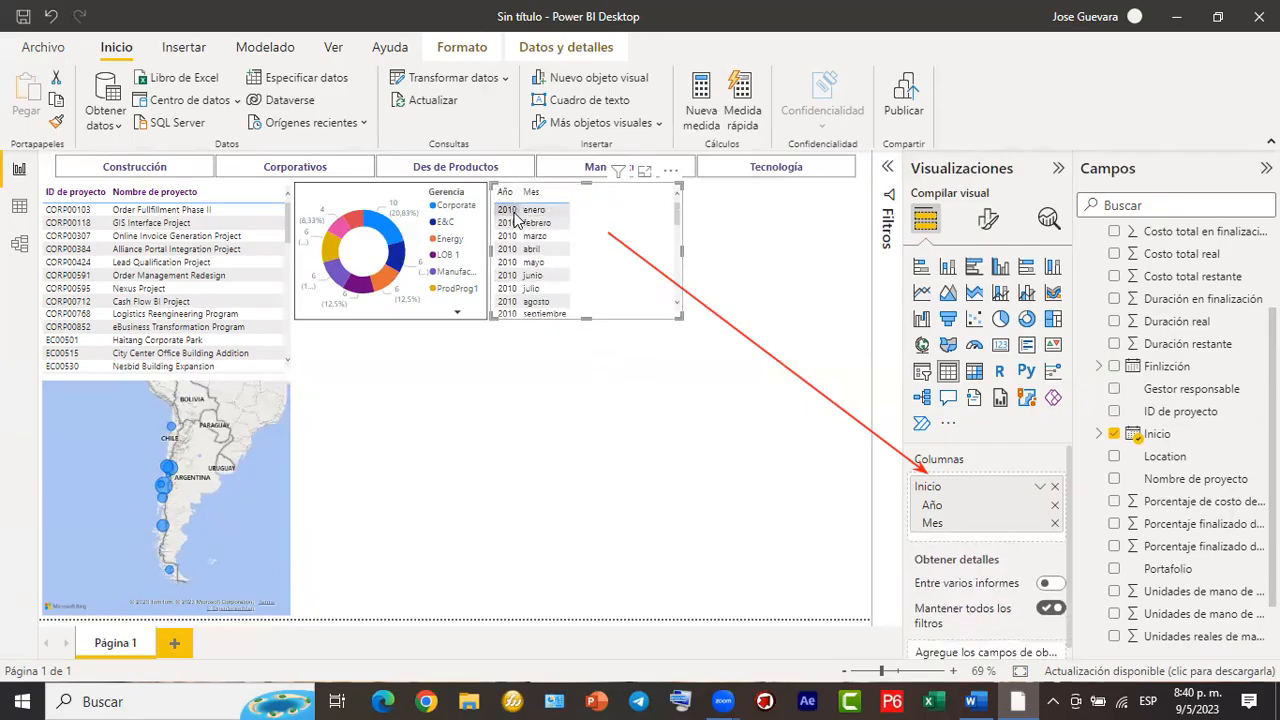
pyautogui.scroll(-6, 515, 220)
pyautogui.scroll(5, 520, 243)
pyautogui.scroll(2, 521, 246)
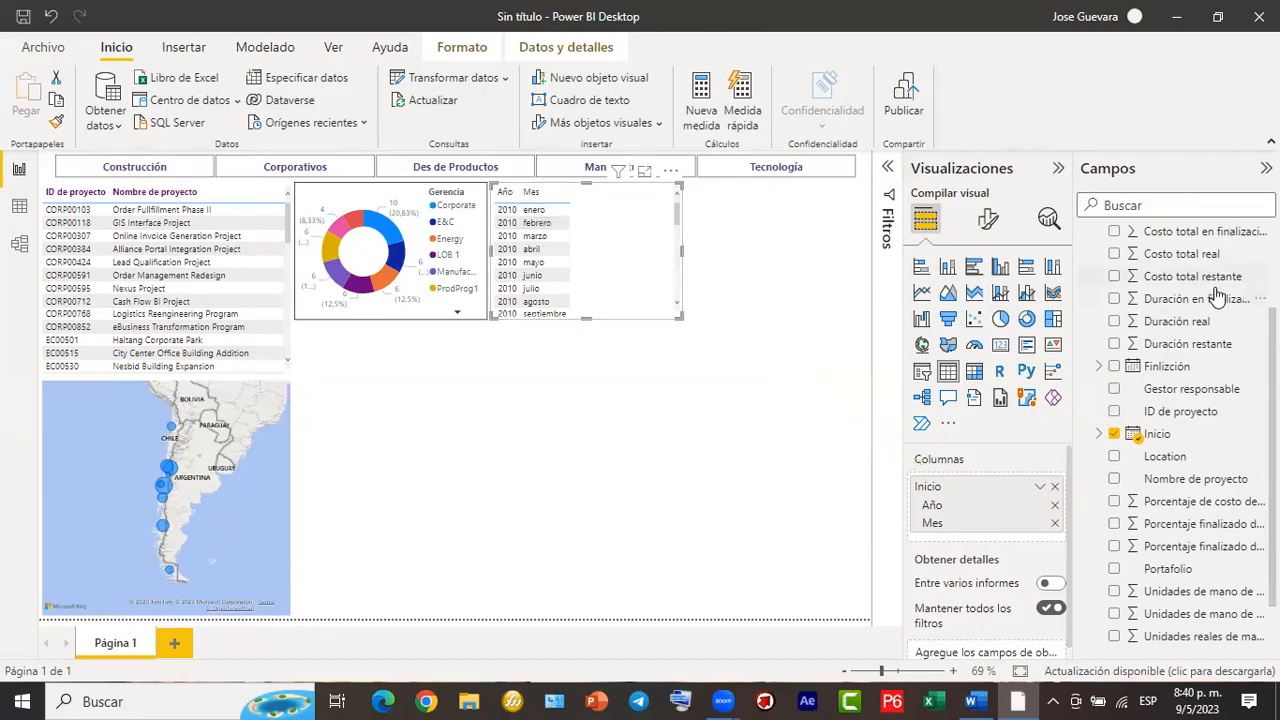
# Add the Costo total de proyecto base field to the date table's columns, below the Inicio hierarchy.
pyautogui.scroll(1, 1140, 335)
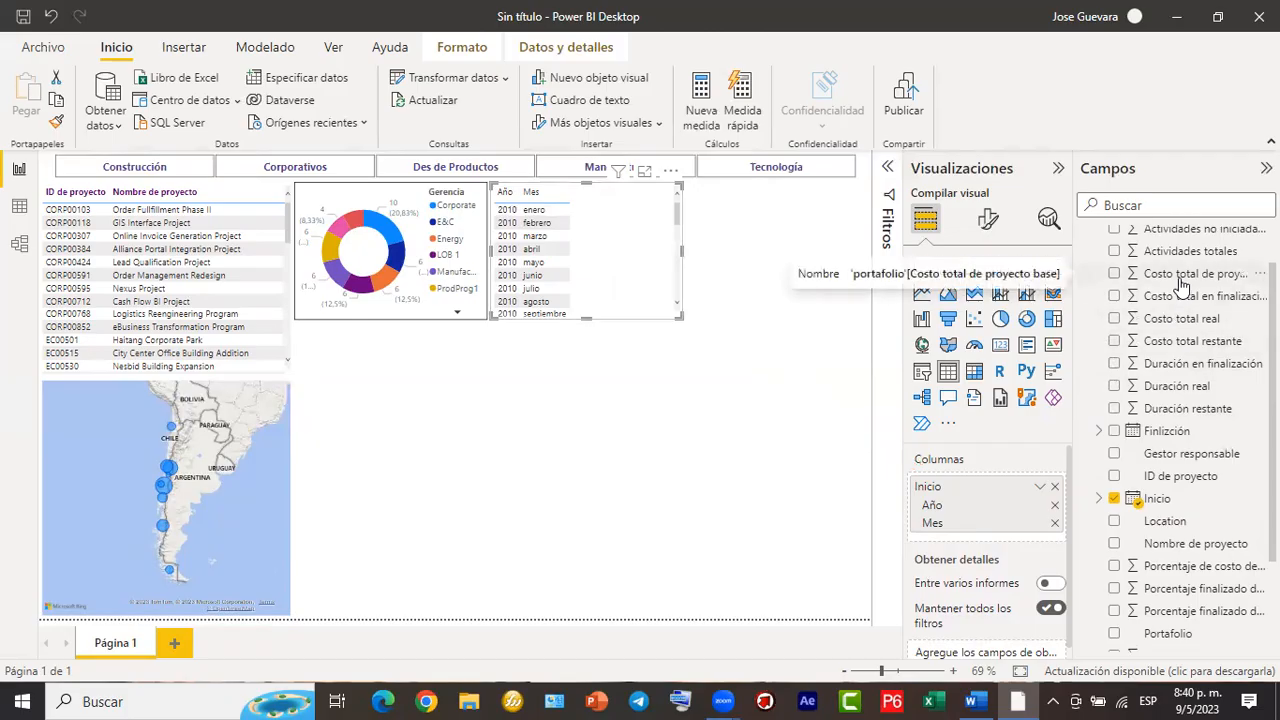
pyautogui.moveTo(1170, 288); pyautogui.dragTo(1047, 538)
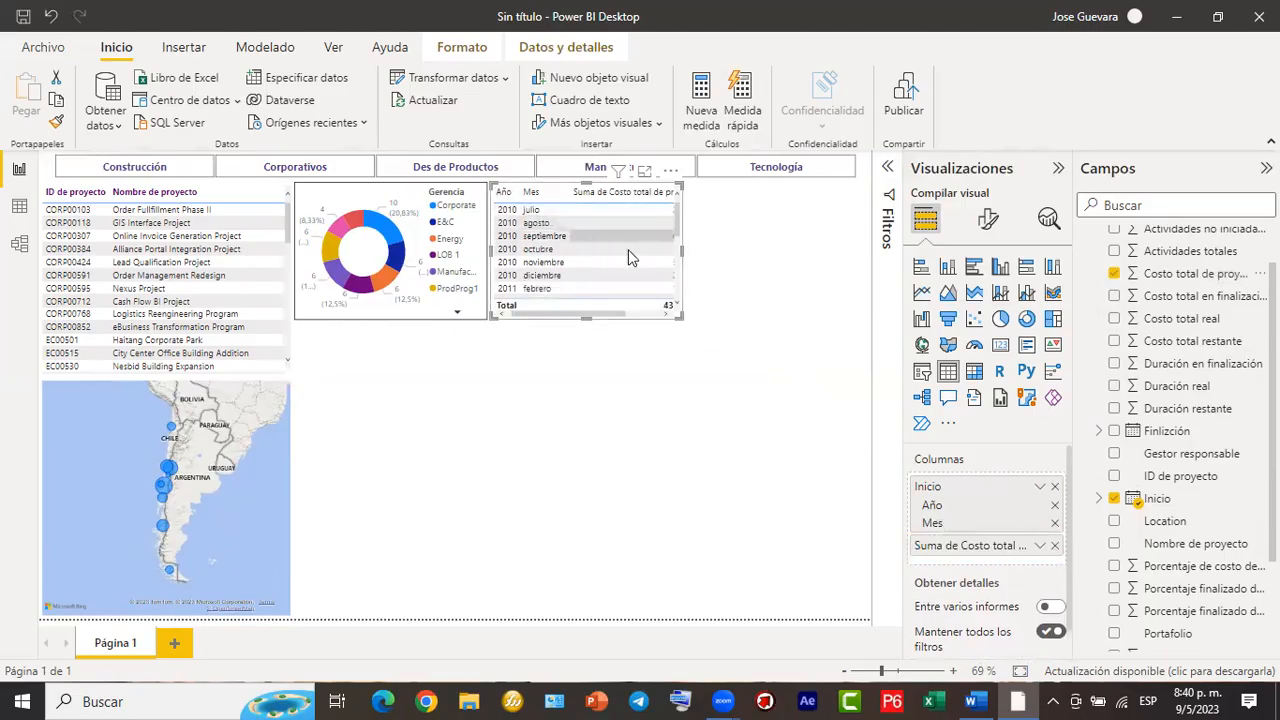
pyautogui.moveTo(615, 313); pyautogui.dragTo(586, 331)
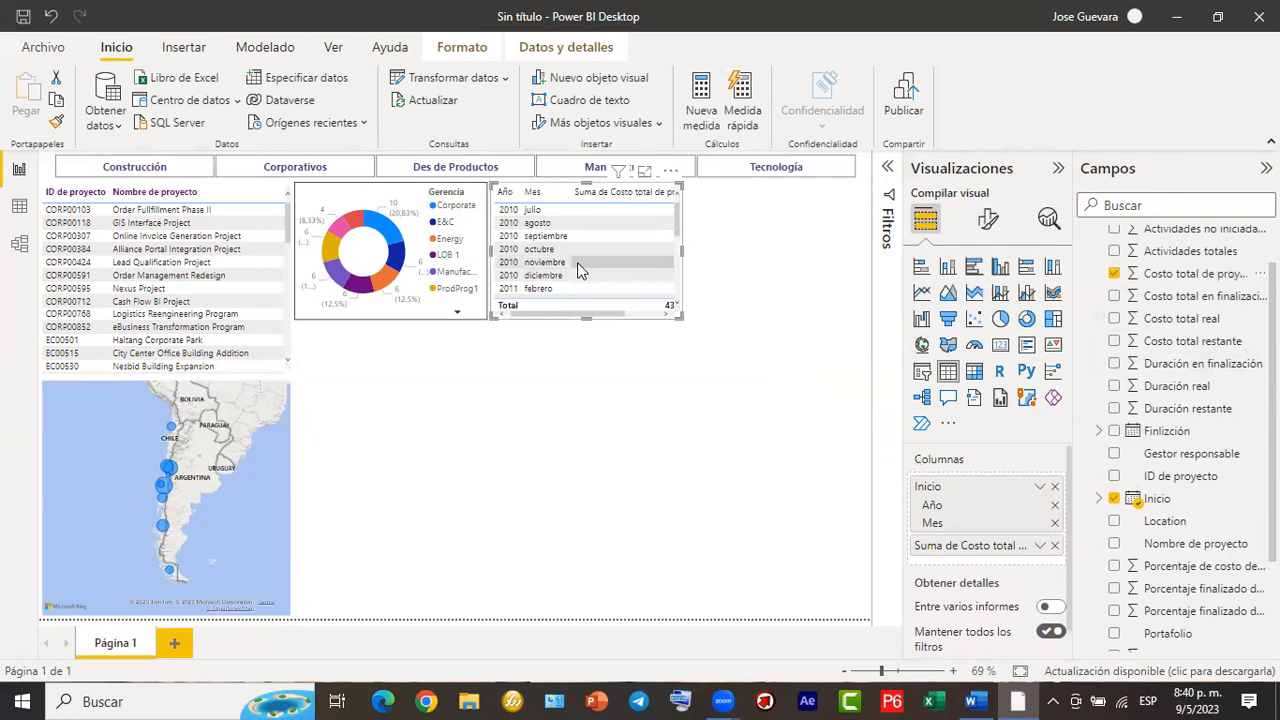
pyautogui.moveTo(675, 216)
pyautogui.mouseDown()
pyautogui.moveTo(683, 278)
pyautogui.moveTo(681, 205)
pyautogui.mouseUp()
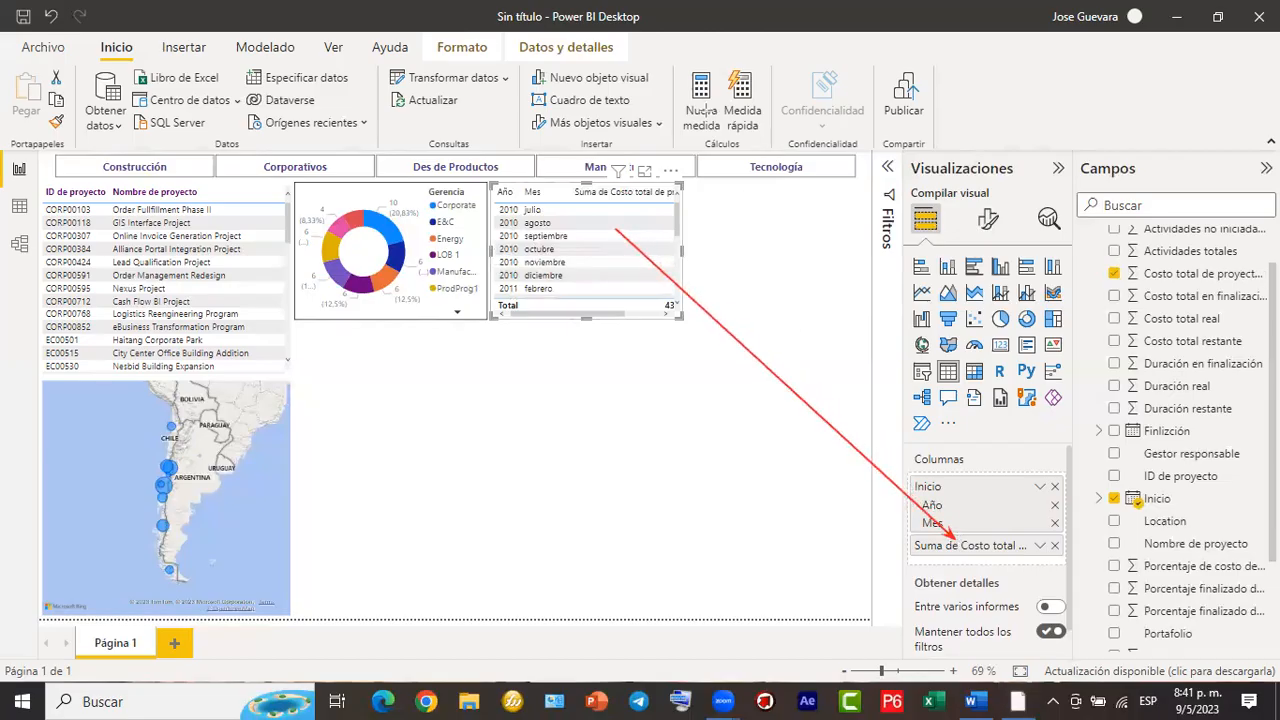
# Rename the cost column as Costo for this visual.
pyautogui.doubleClick(997, 545)
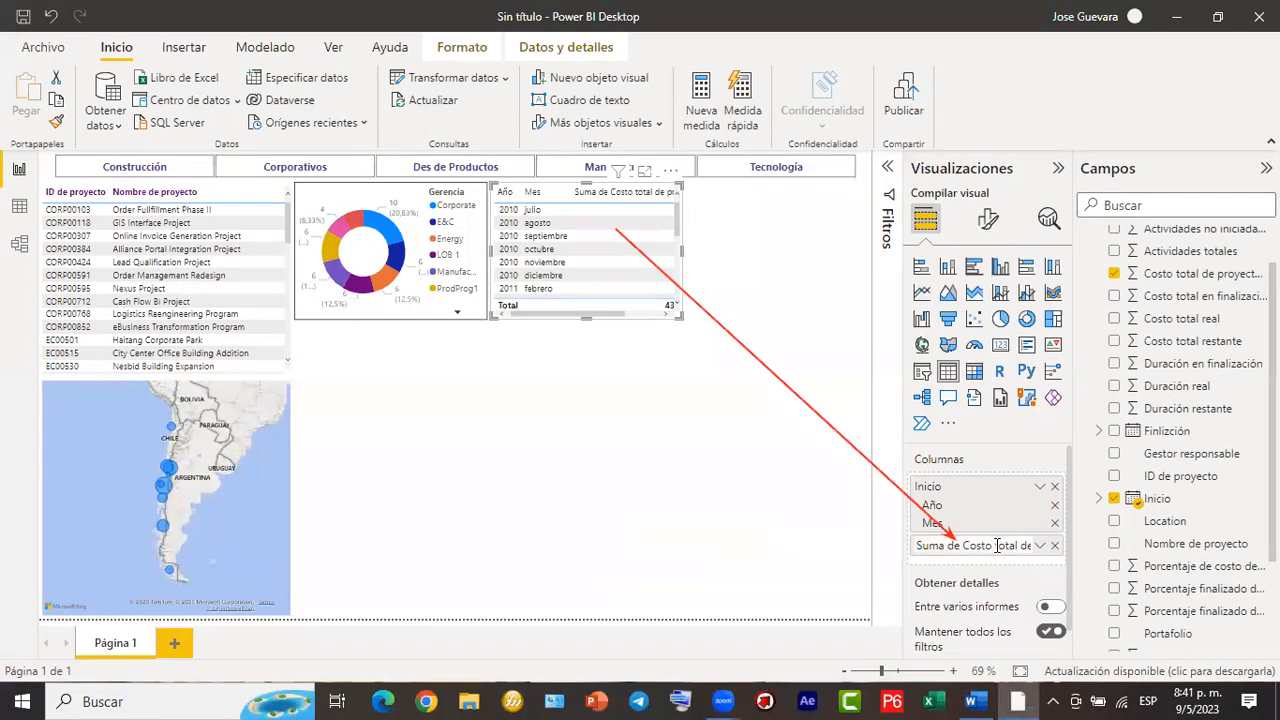
pyautogui.write('C')
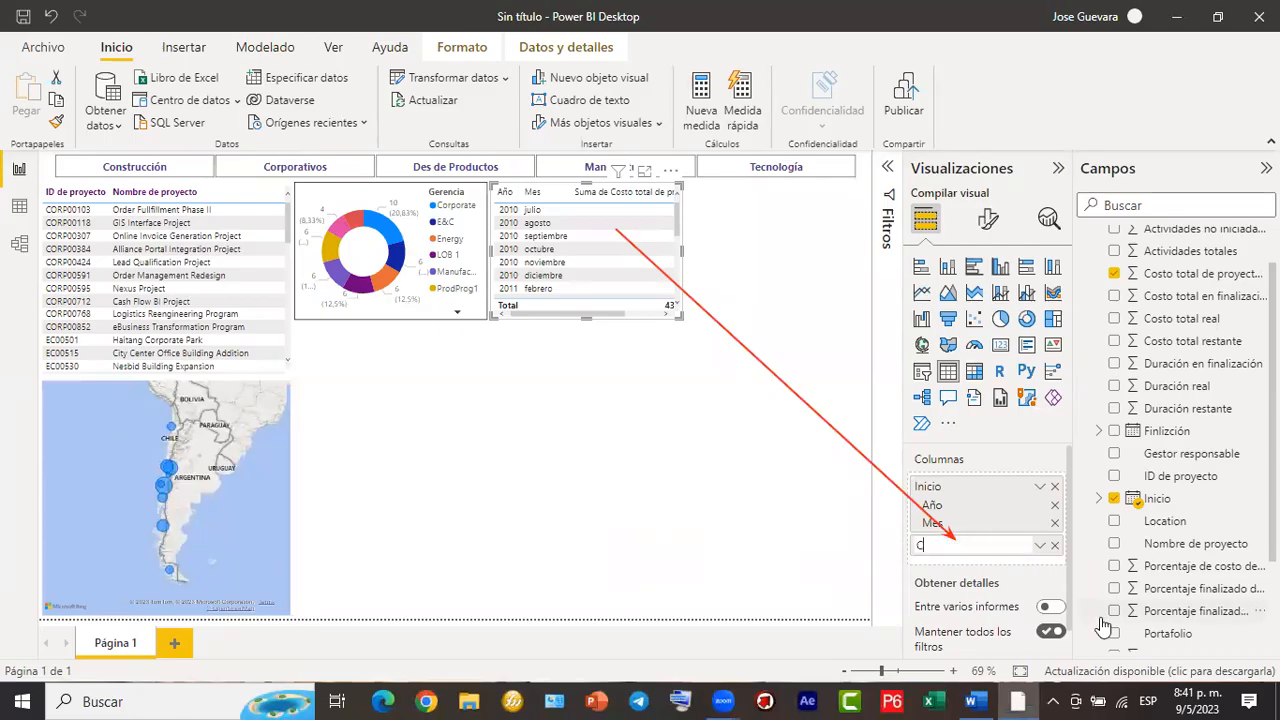
pyautogui.write('osto')
pyautogui.press('Return')
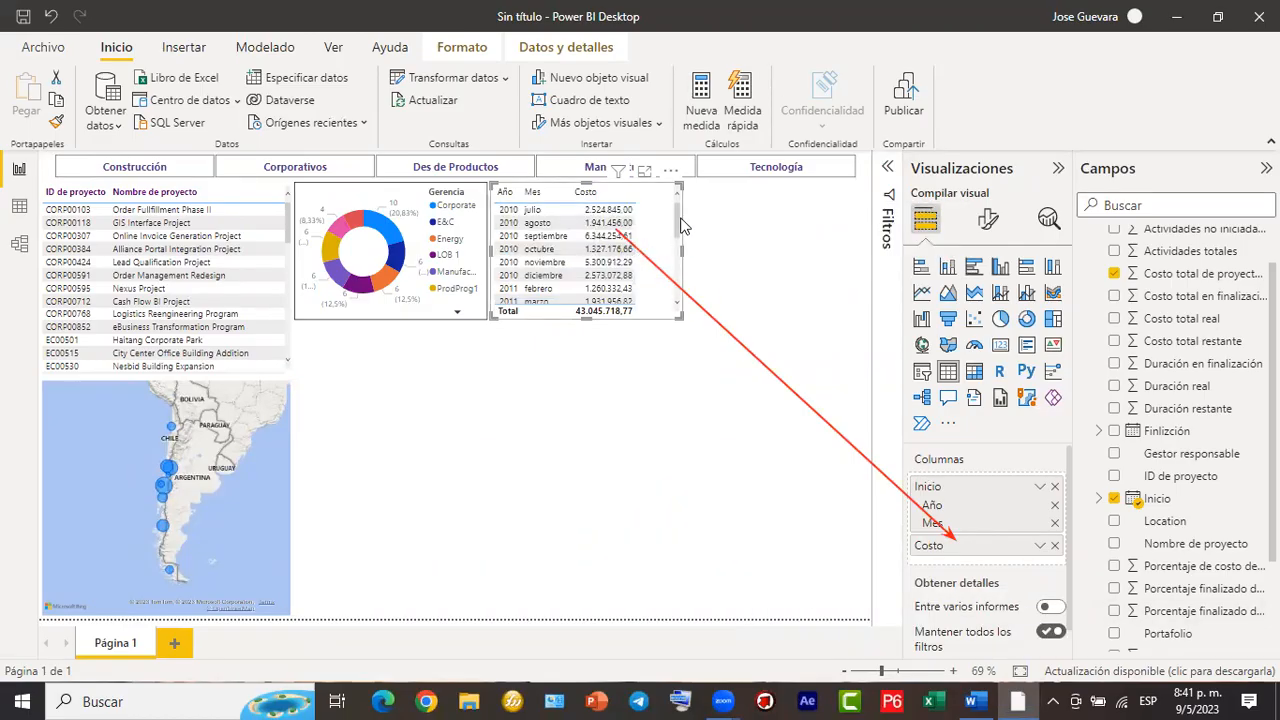
# Look through the table's monthly costs for each year and examine the total row.
pyautogui.moveTo(677, 221); pyautogui.dragTo(677, 292)
pyautogui.moveTo(683, 240); pyautogui.dragTo(683, 196)
pyautogui.scroll(-3, 607, 246)
pyautogui.scroll(-2, 607, 250)
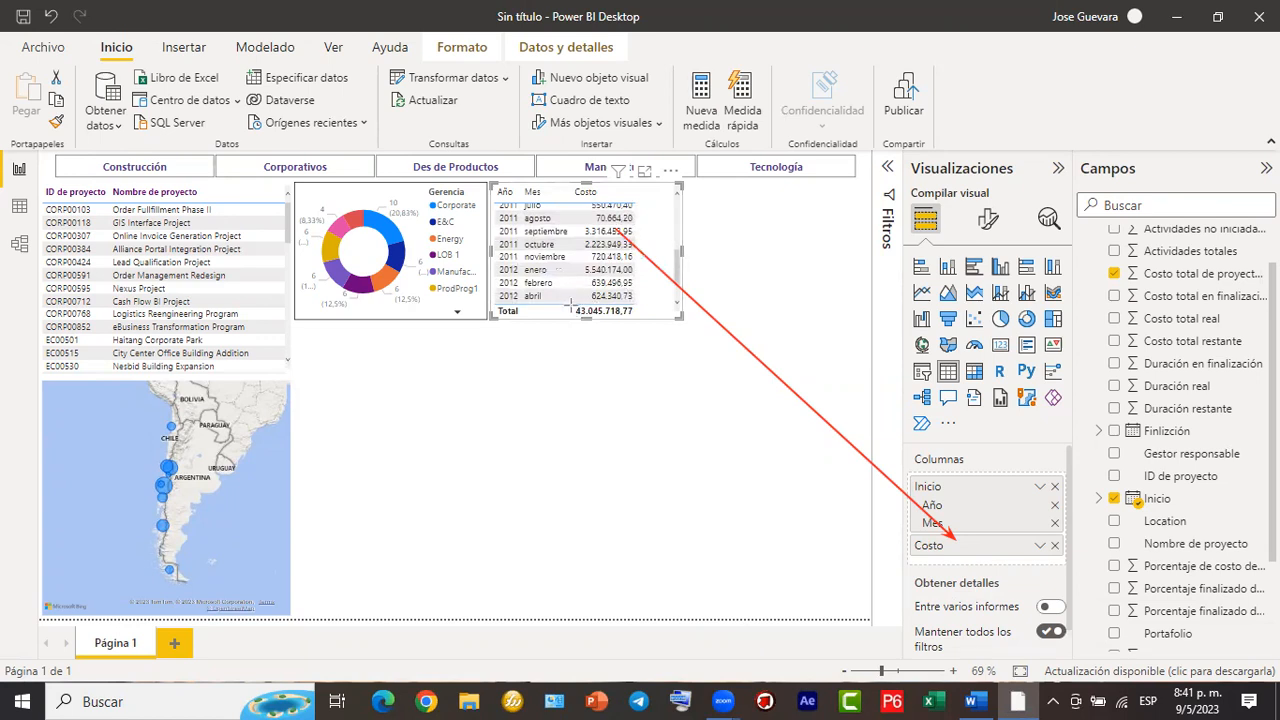
pyautogui.moveTo(568, 307); pyautogui.dragTo(634, 320)
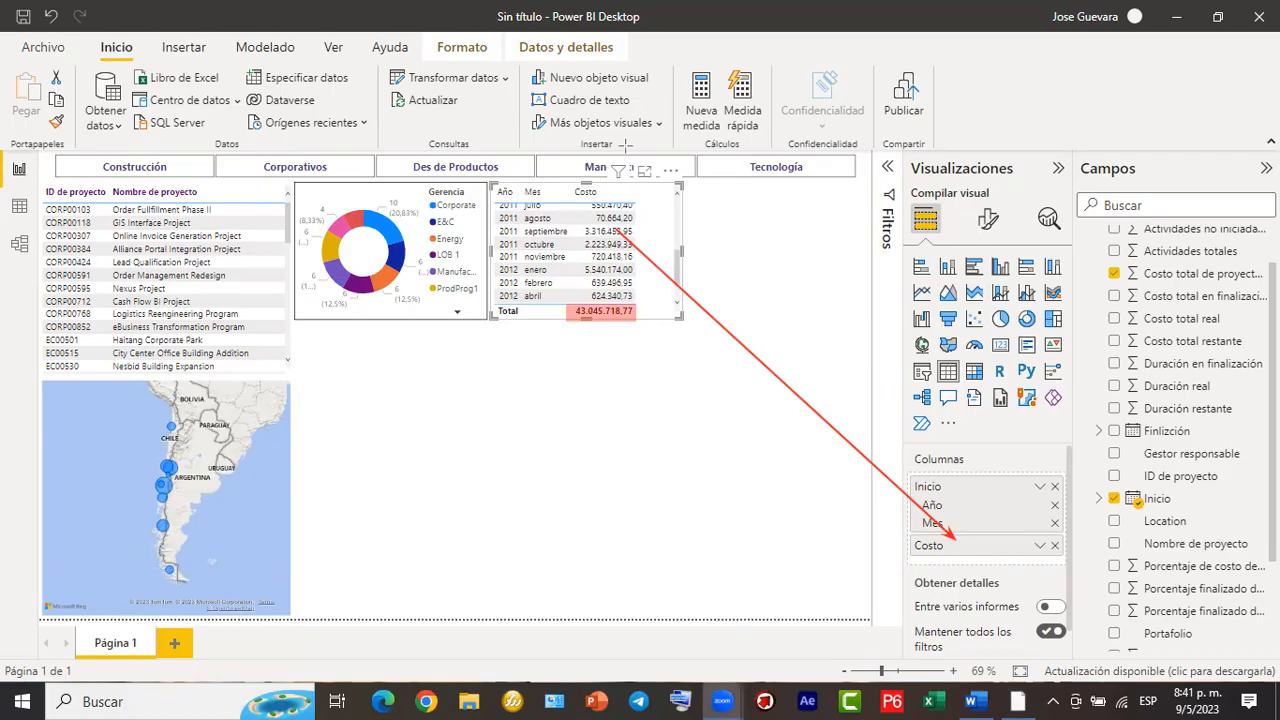
pyautogui.click(776, 199)
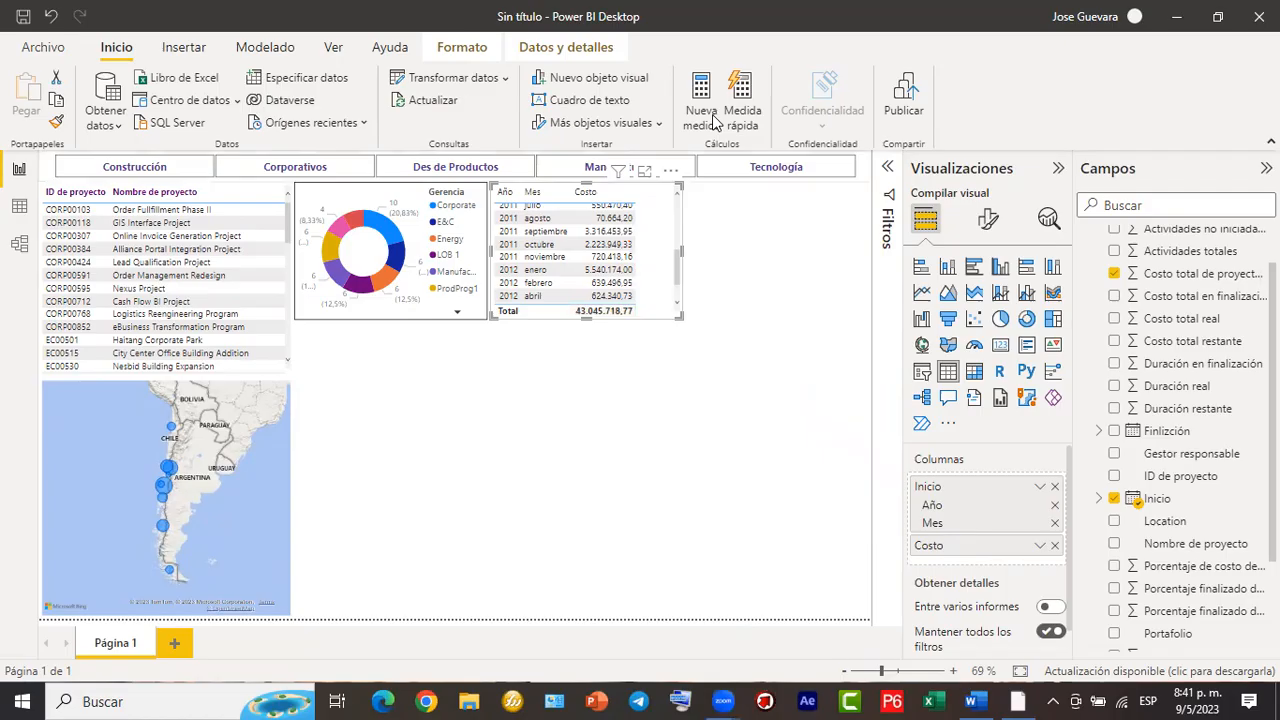
pyautogui.moveTo(629, 181)
pyautogui.mouseDown()
pyautogui.moveTo(654, 206)
pyautogui.moveTo(680, 305)
pyautogui.moveTo(672, 320)
pyautogui.mouseUp()
pyautogui.moveTo(565, 302); pyautogui.dragTo(638, 325)
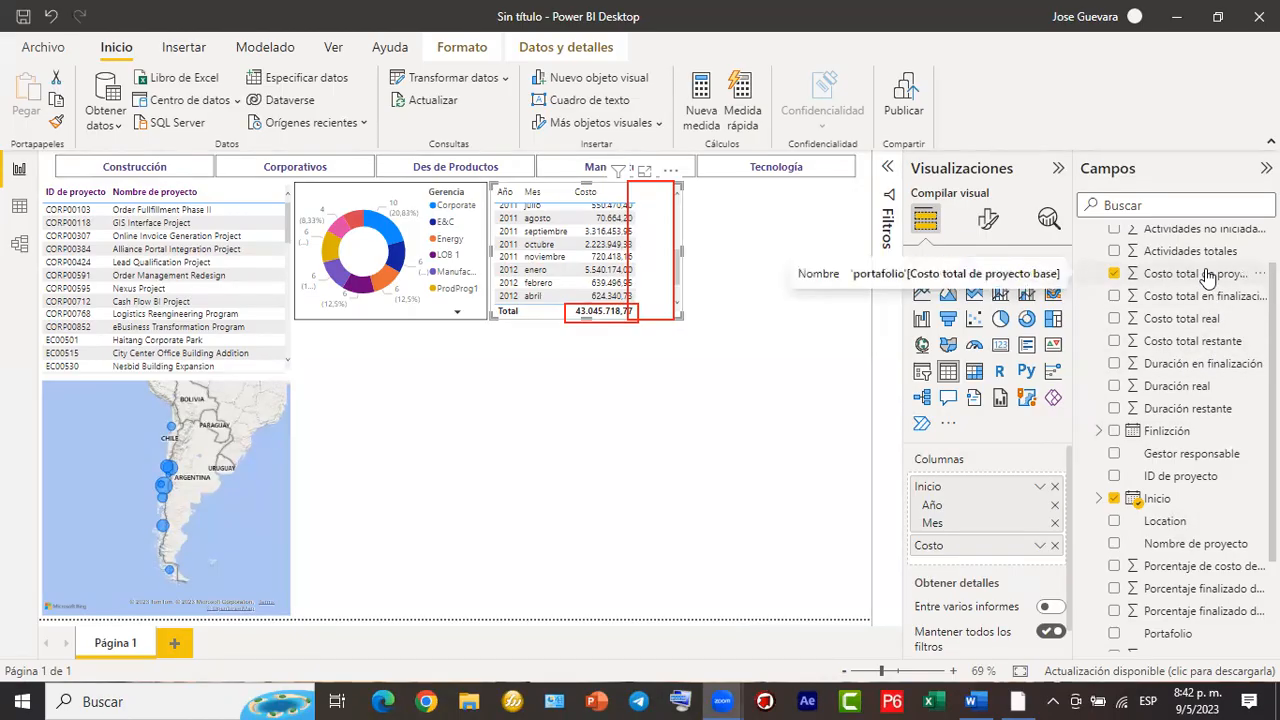
# Add Costo total de proyecto base to the table's columns a second time and widen the table to fit both cost columns.
pyautogui.moveTo(1208, 277); pyautogui.dragTo(1058, 558)
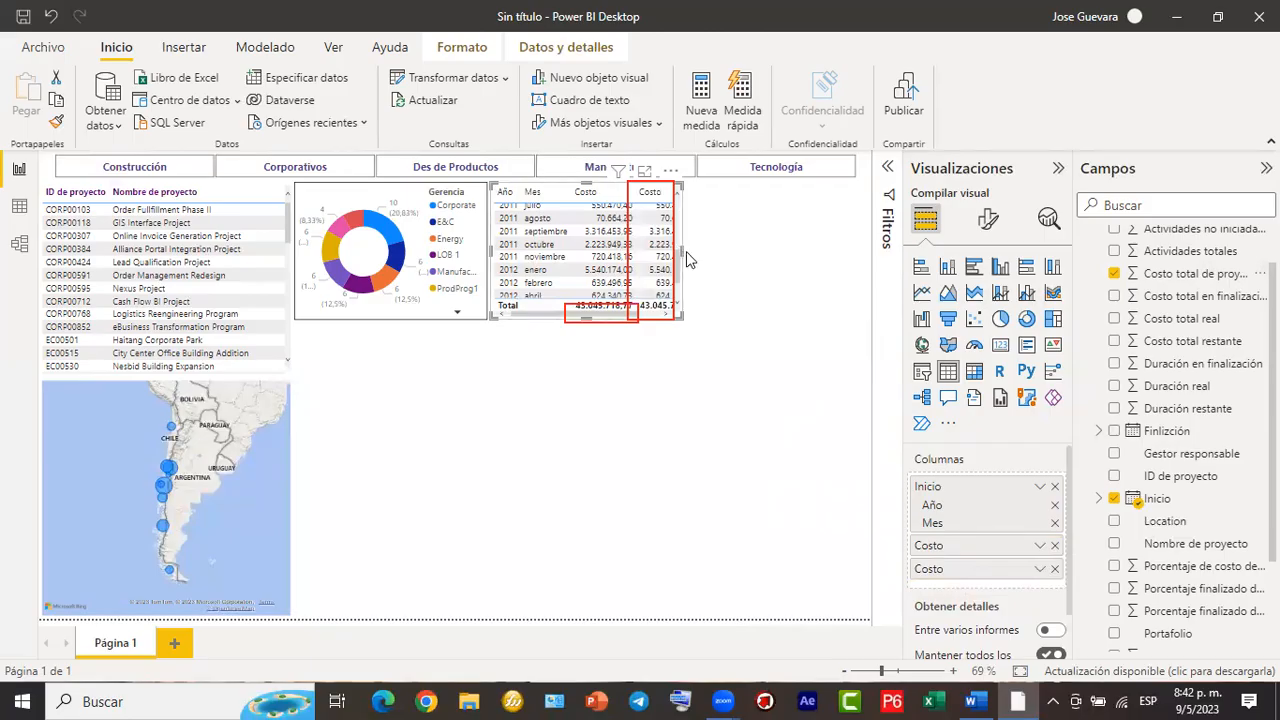
pyautogui.moveTo(683, 252); pyautogui.dragTo(740, 262)
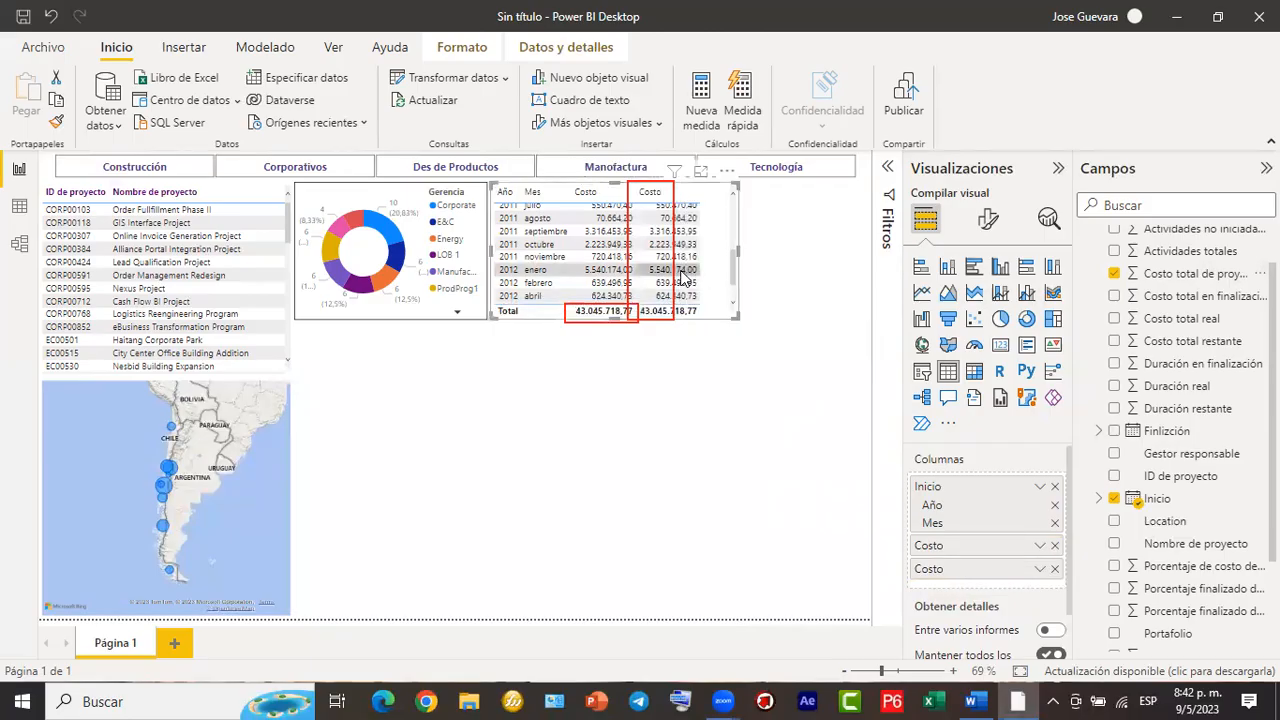
pyautogui.moveTo(731, 250); pyautogui.dragTo(734, 195)
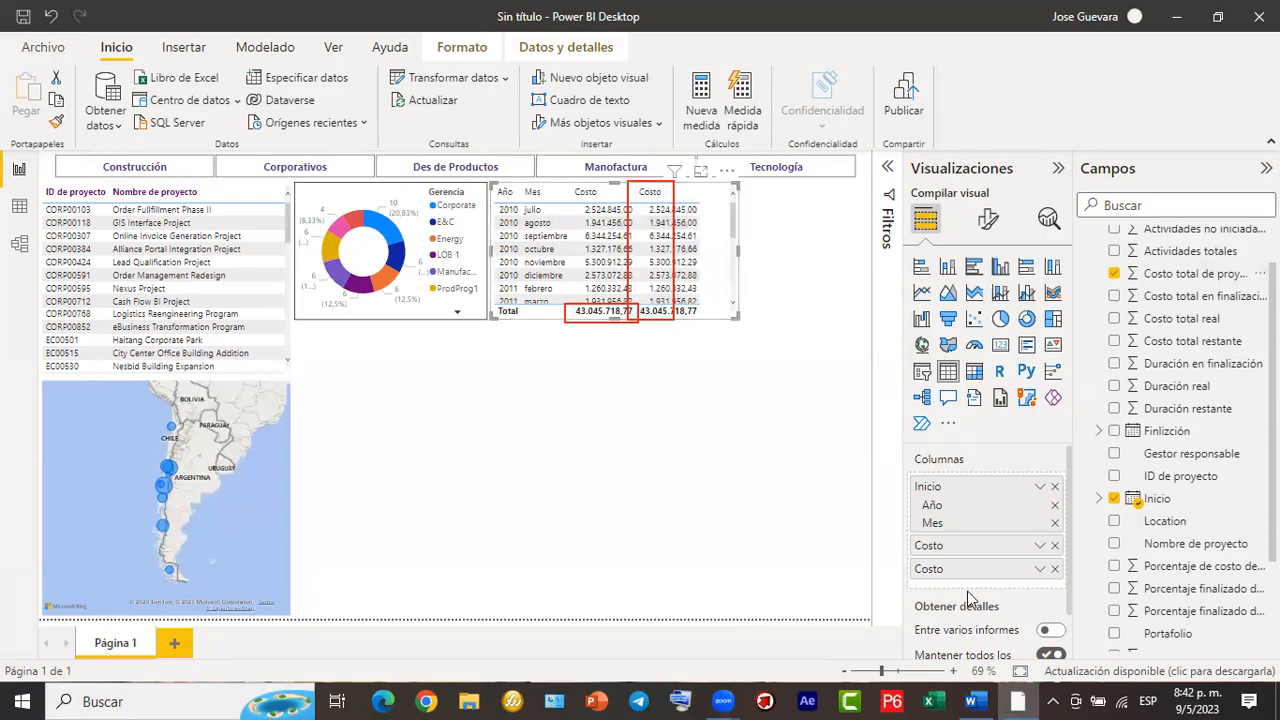
# Try to rename only the second cost column as %.
pyautogui.doubleClick(935, 570)
pyautogui.write('%')
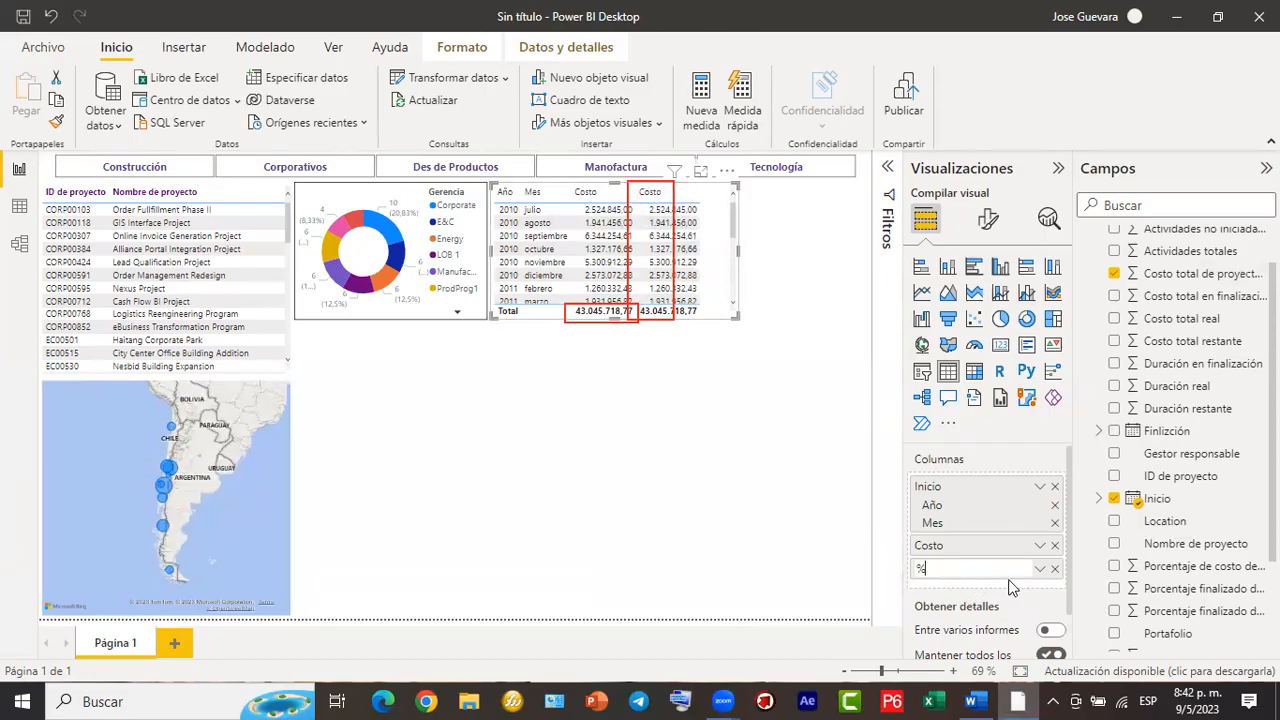
pyautogui.press('Return')
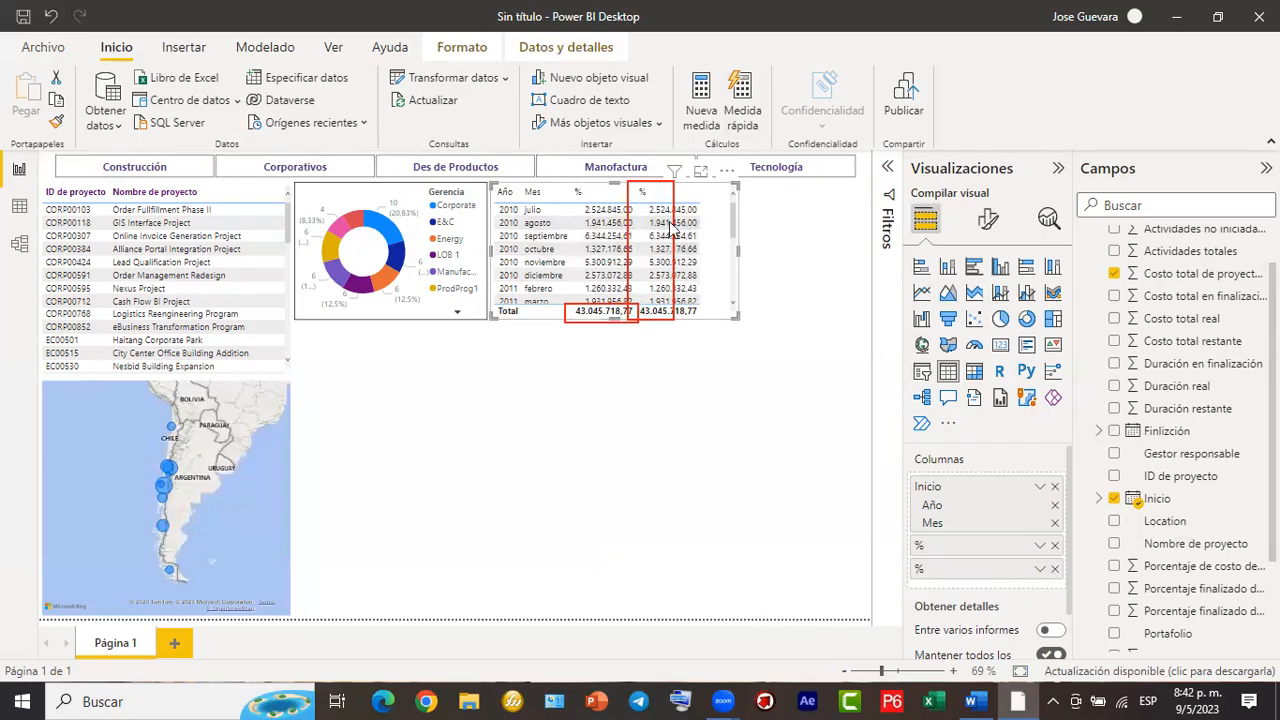
# Rename the first cost column of the date table as Total.
pyautogui.moveTo(672, 225)
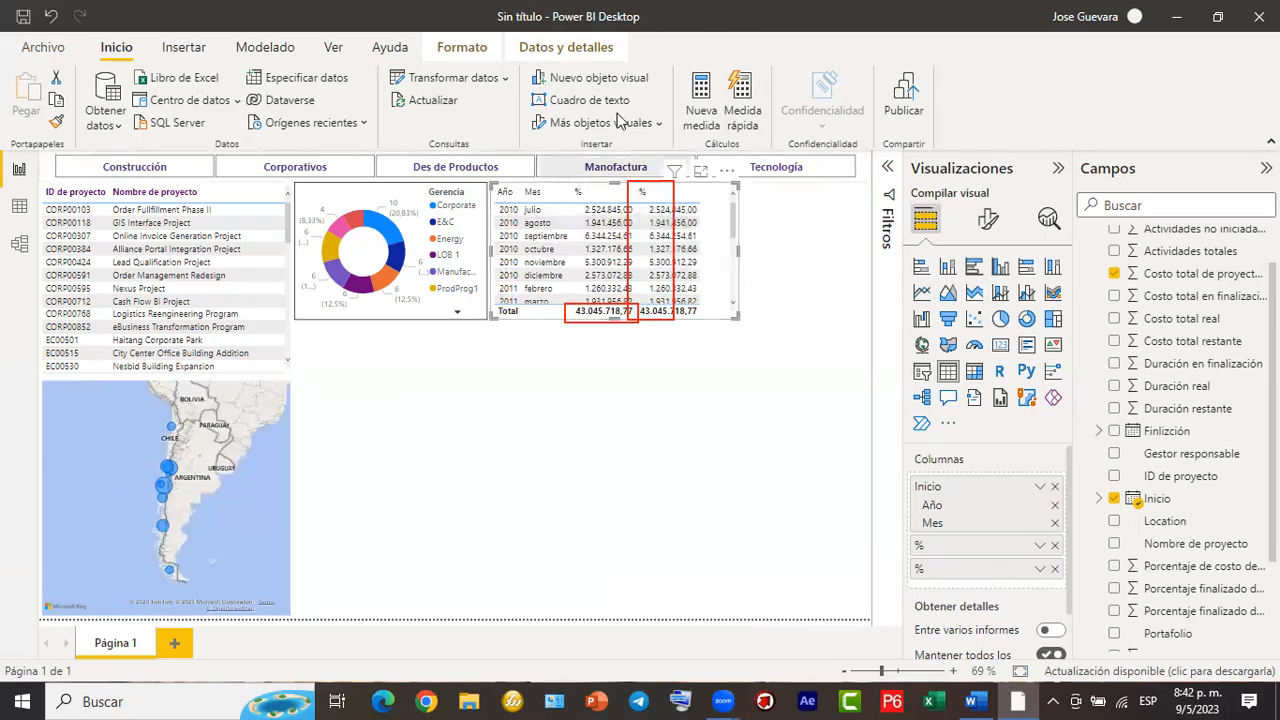
pyautogui.moveTo(666, 247); pyautogui.dragTo(955, 552)
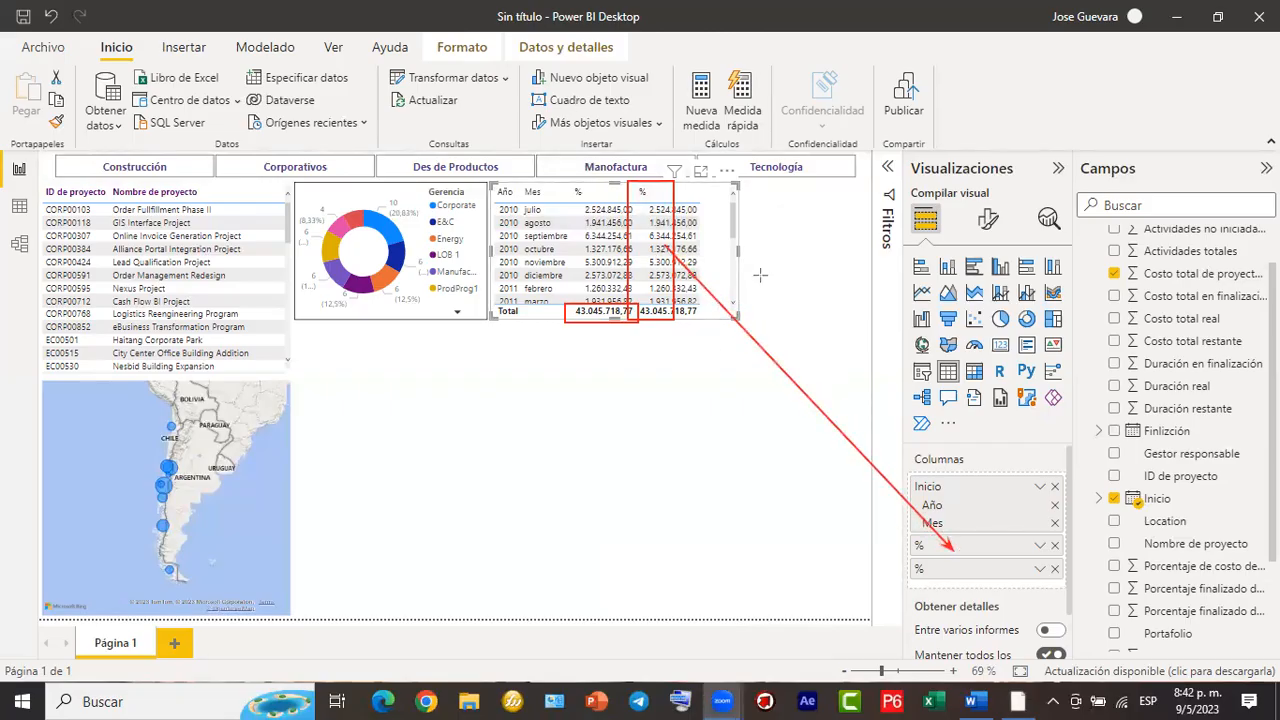
pyautogui.doubleClick(988, 546)
pyautogui.write('Total')
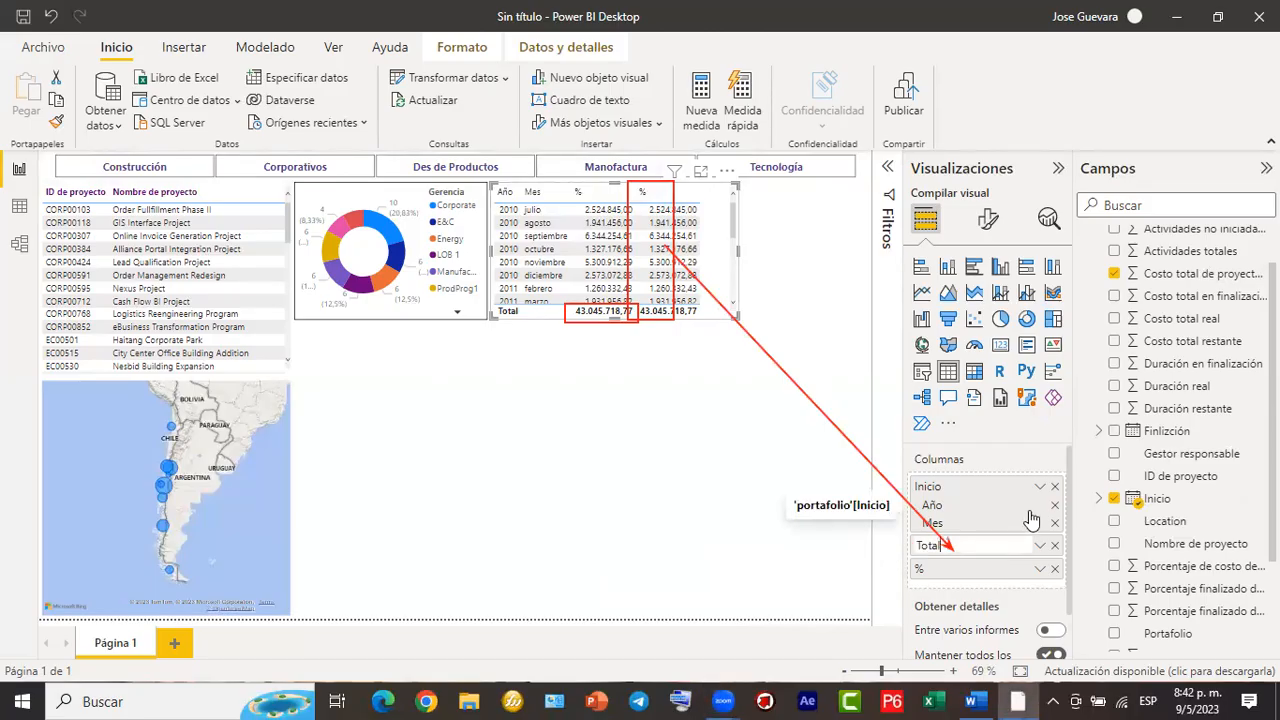
pyautogui.press('Return')
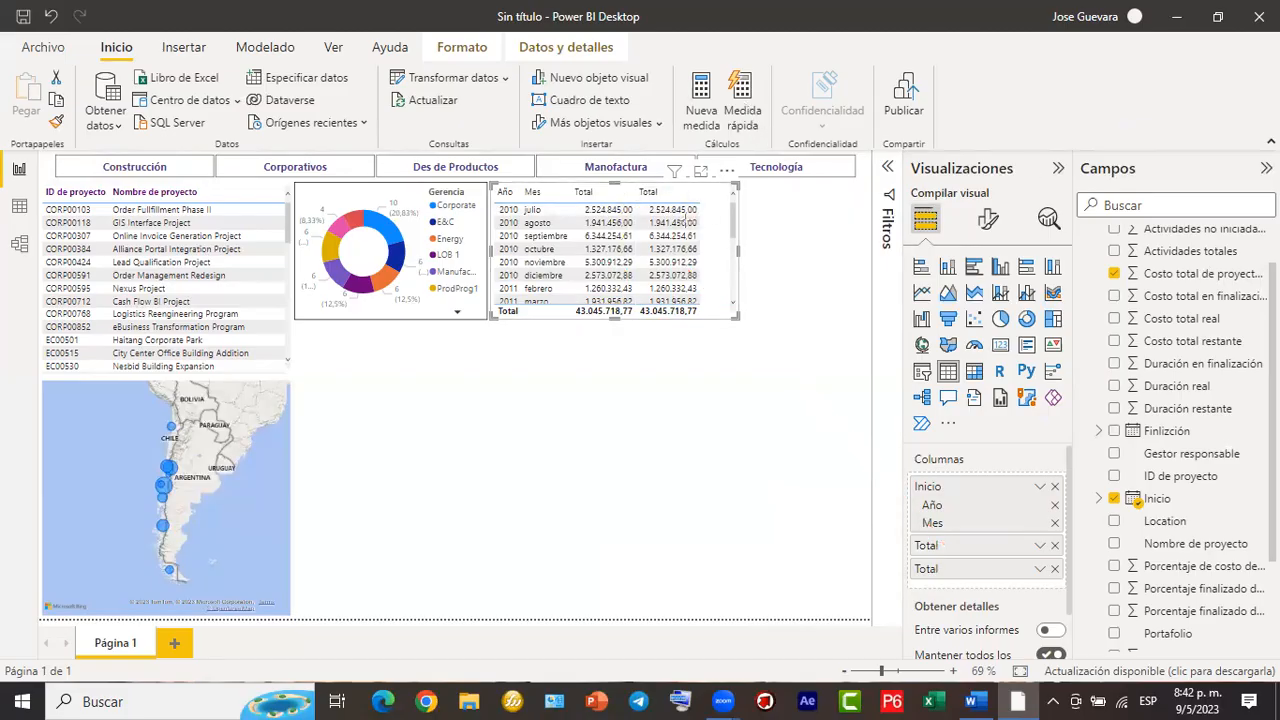
# Show the values of the second cost column as Porcentaje de total general.
pyautogui.moveTo(665, 238)
pyautogui.mouseDown()
pyautogui.moveTo(930, 570)
pyautogui.moveTo(981, 569)
pyautogui.mouseUp()
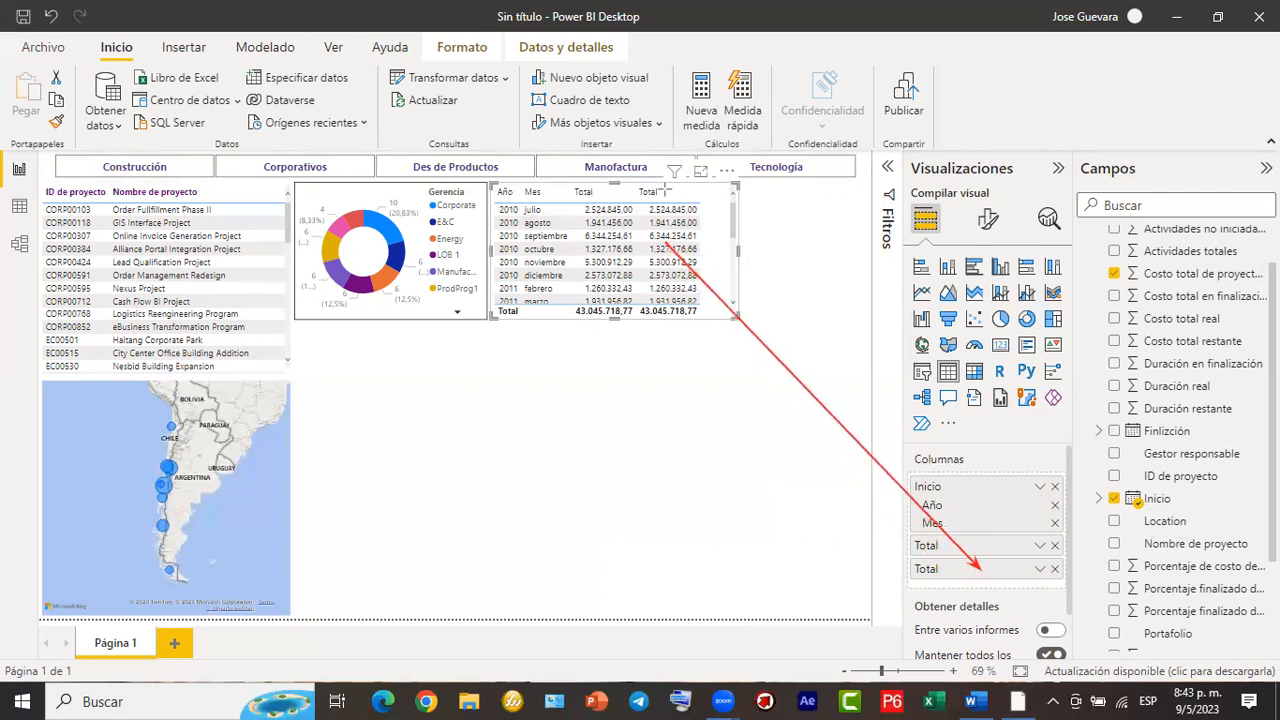
pyautogui.click(1040, 575)
pyautogui.moveTo(1075, 546)
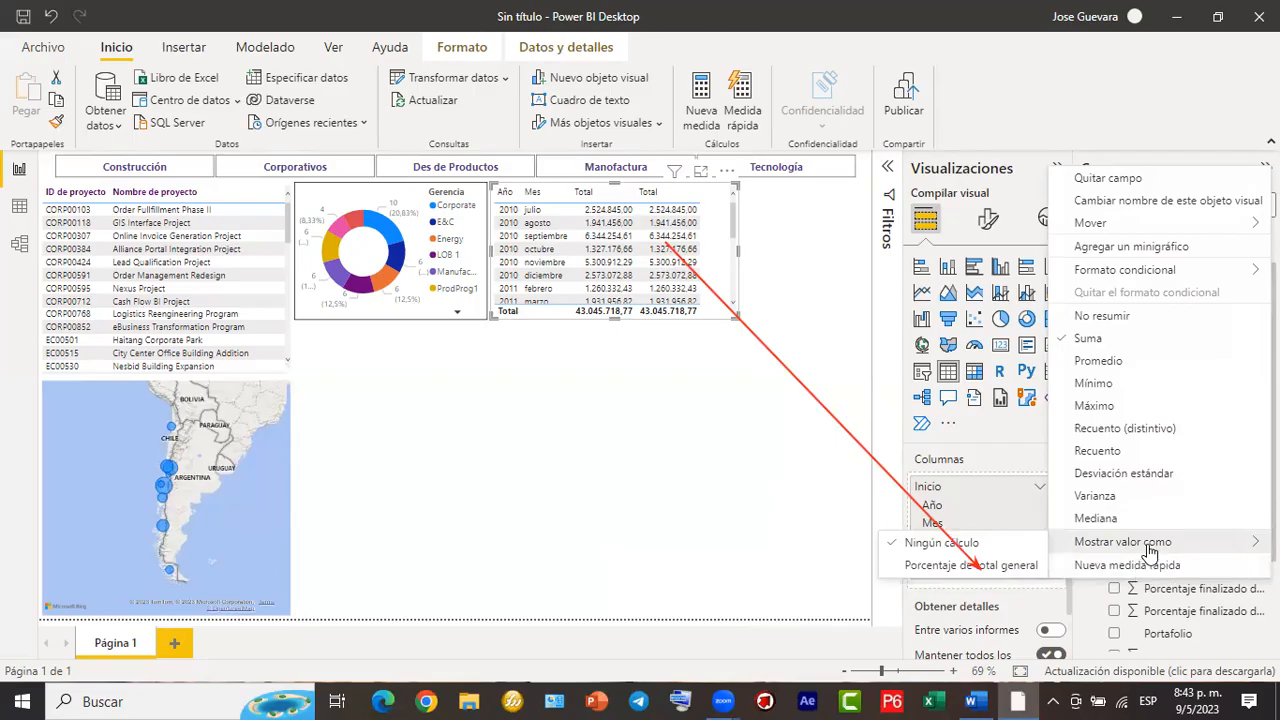
pyautogui.click(953, 566)
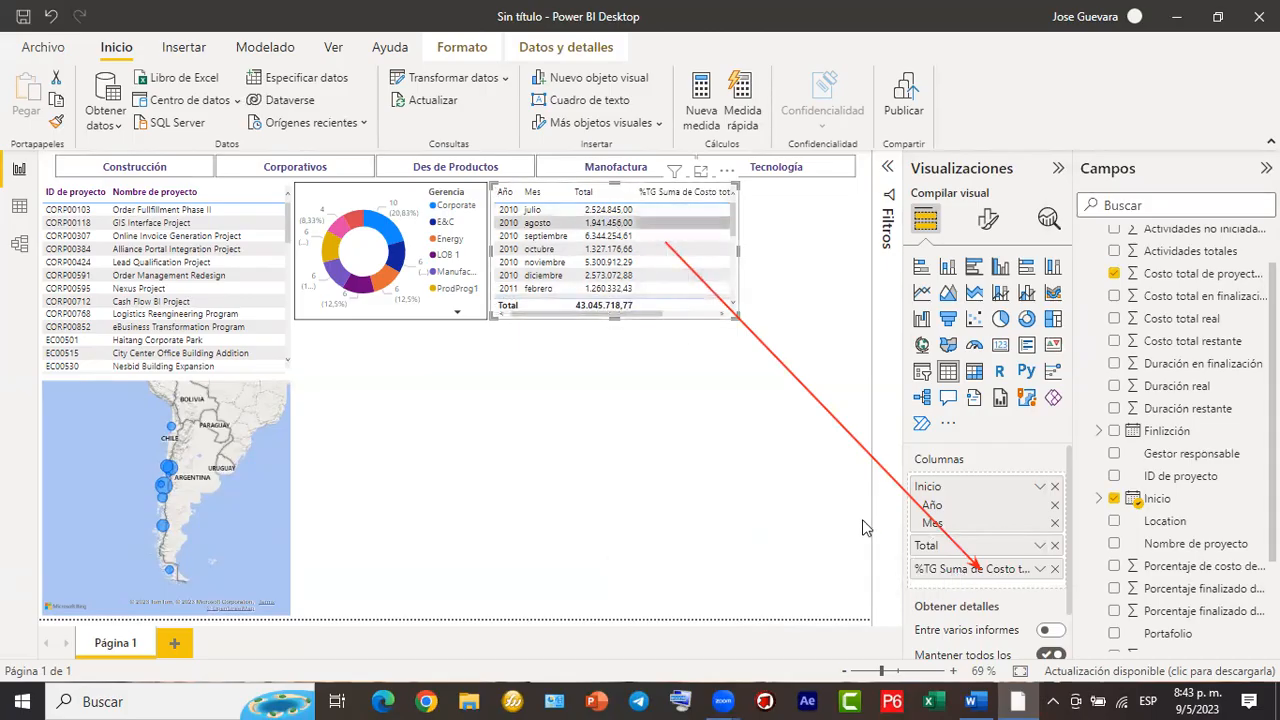
# Rename the percentage column as % and look through the monthly percentages in the table.
pyautogui.doubleClick(960, 568)
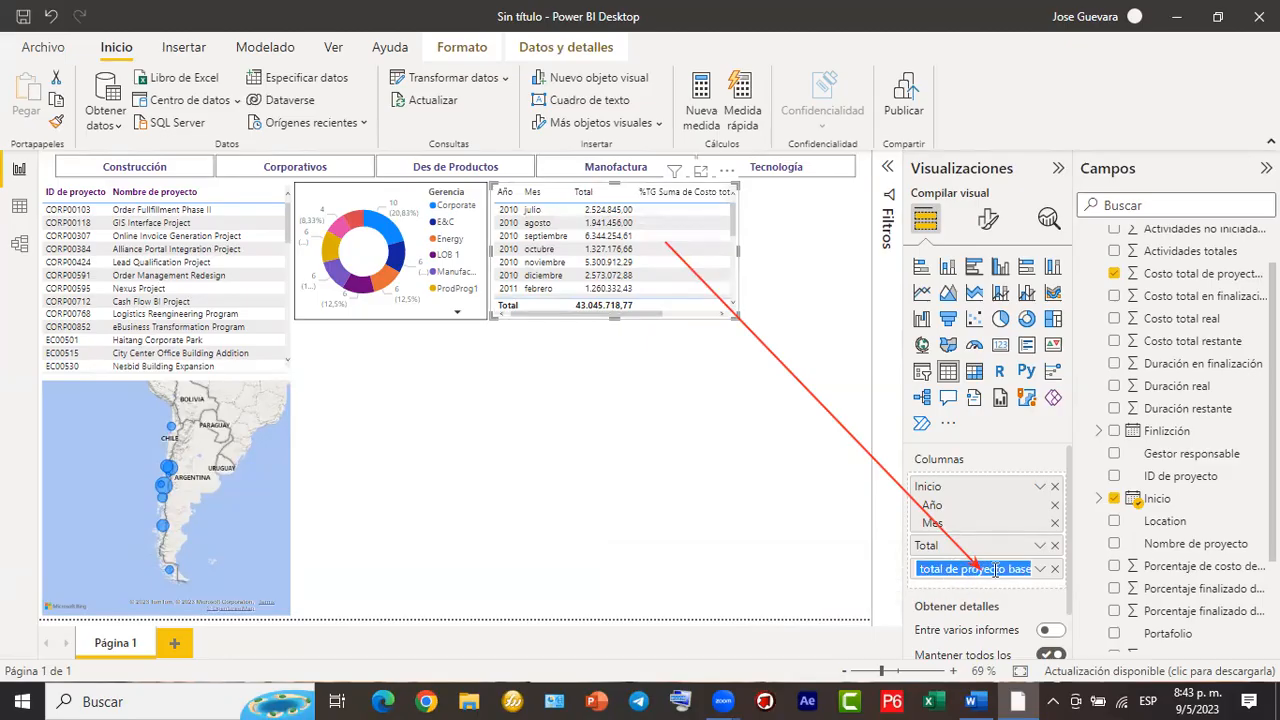
pyautogui.write('%')
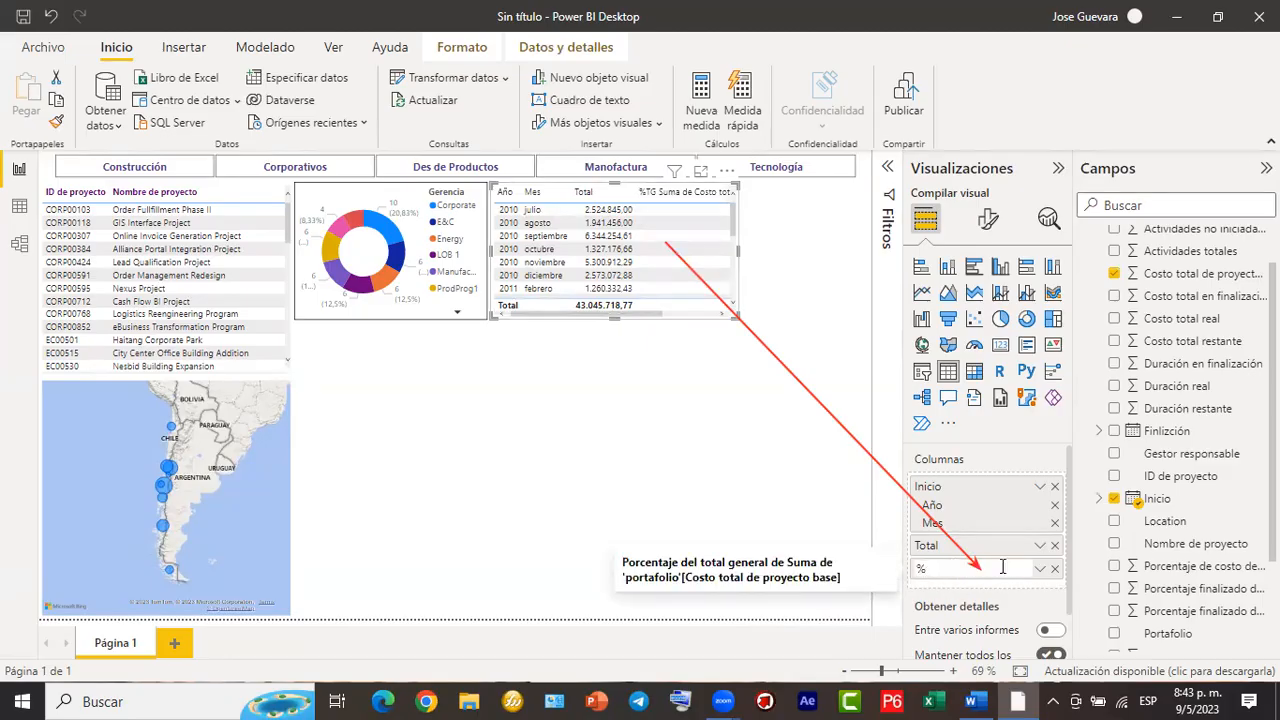
pyautogui.press('Return')
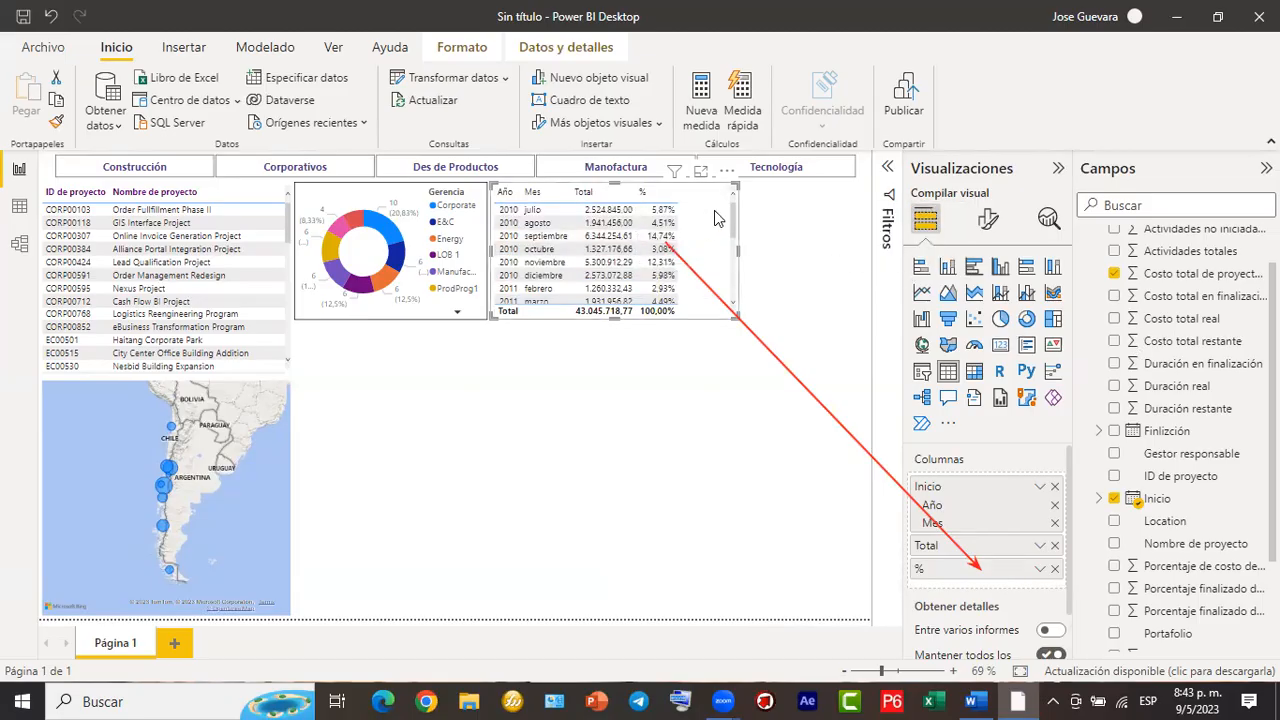
pyautogui.scroll(-3, 727, 218)
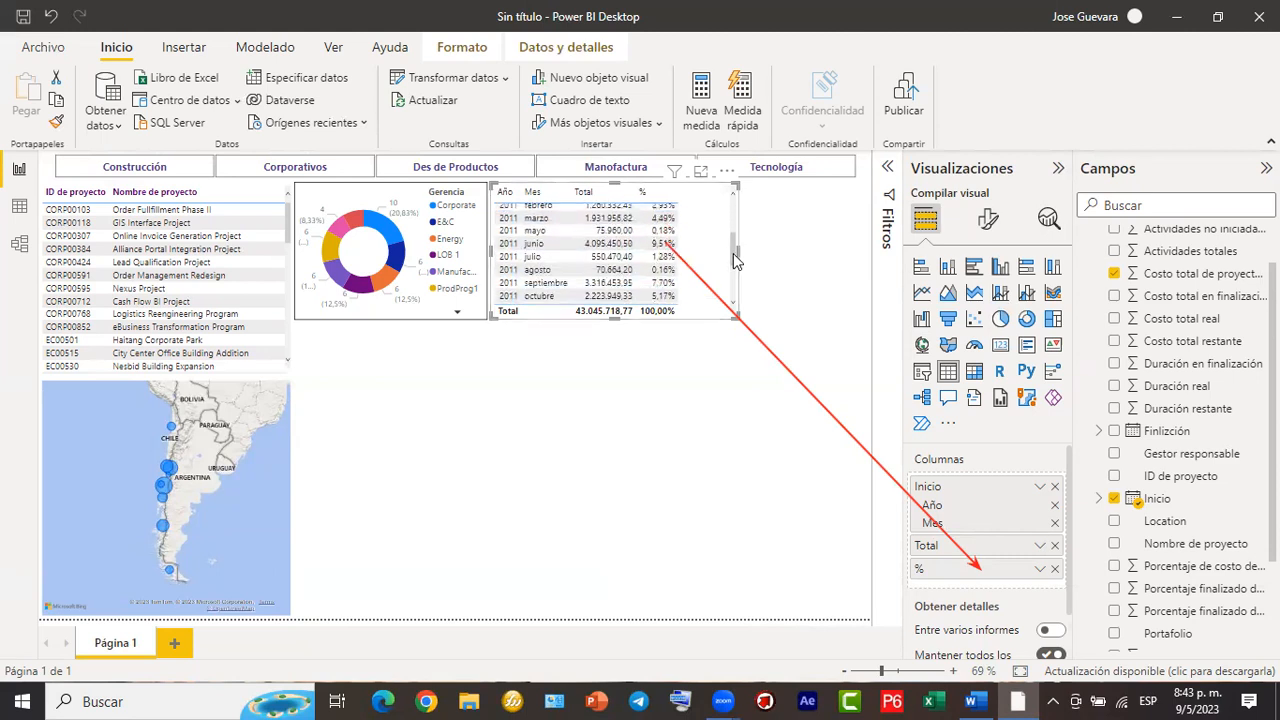
pyautogui.scroll(3, 727, 228)
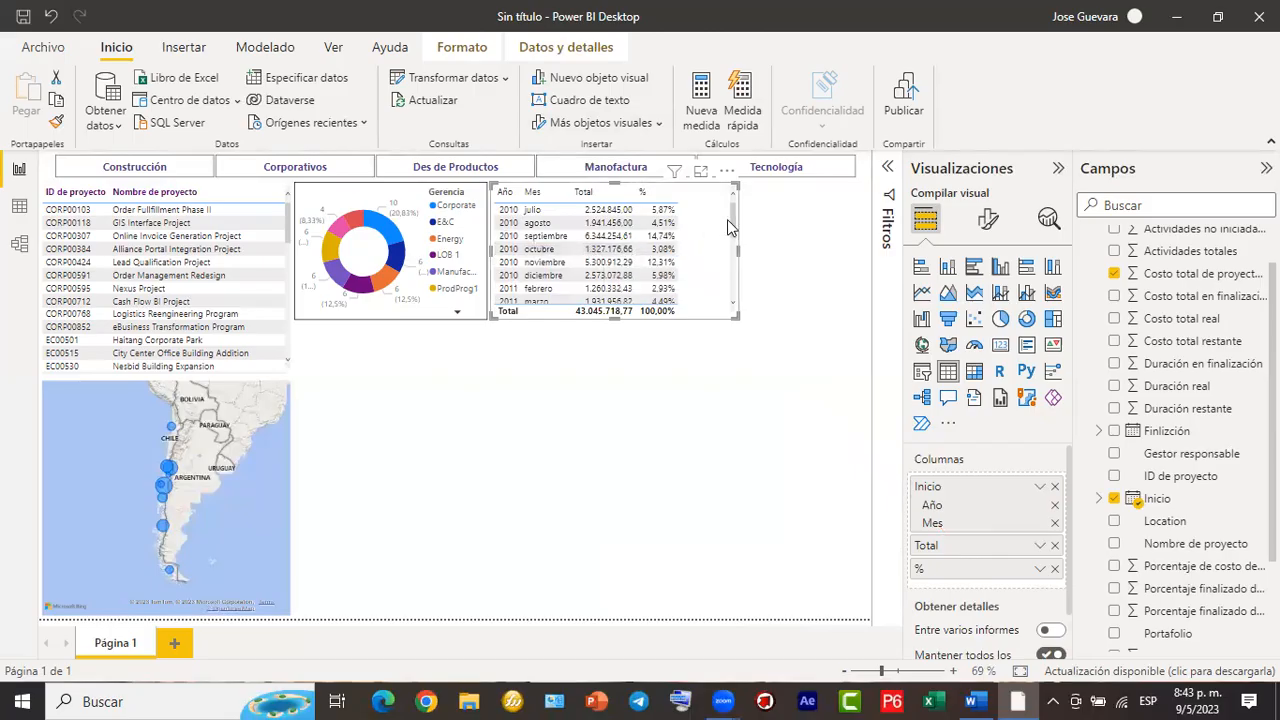
pyautogui.moveTo(731, 225)
pyautogui.mouseDown()
pyautogui.moveTo(733, 285)
pyautogui.moveTo(739, 198)
pyautogui.moveTo(748, 286)
pyautogui.moveTo(743, 207)
pyautogui.mouseUp()
pyautogui.scroll(-3, 591, 251)
pyautogui.scroll(3, 593, 283)
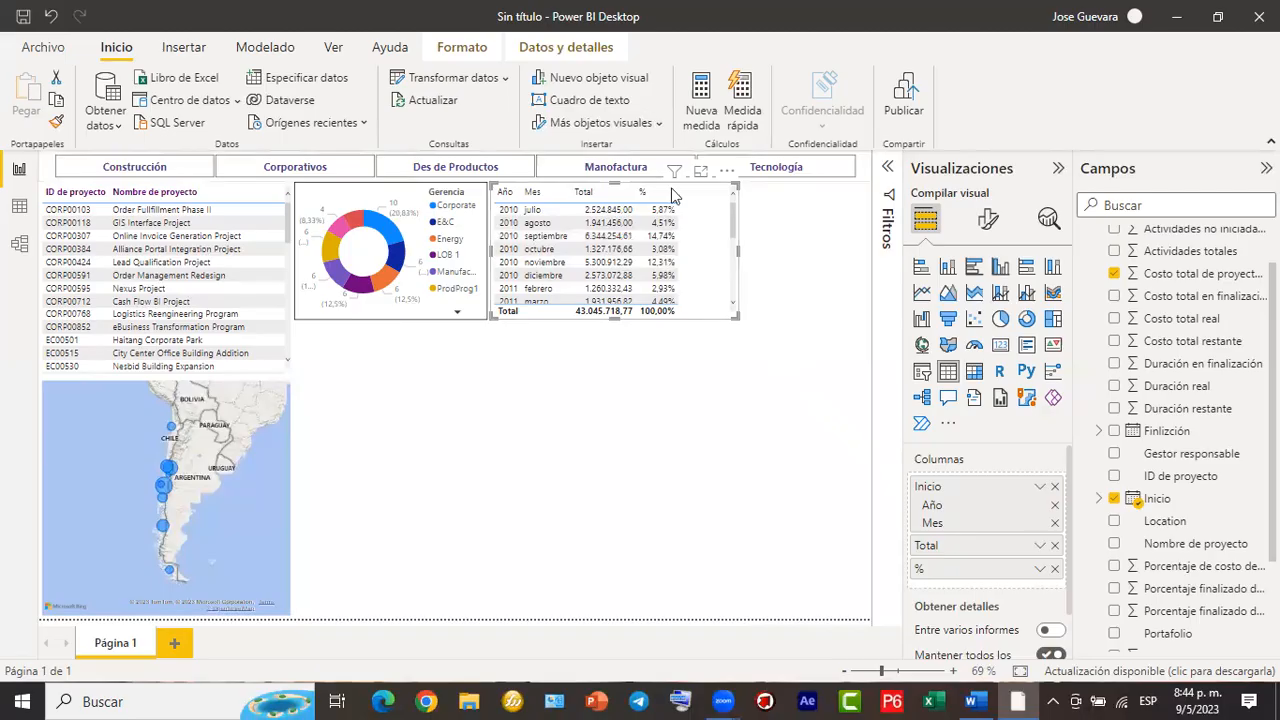
# Open the visual format settings of the monthly cost table.
pyautogui.click(775, 130)
pyautogui.moveTo(619, 252)
pyautogui.mouseDown()
pyautogui.moveTo(748, 225)
pyautogui.moveTo(981, 226)
pyautogui.mouseUp()
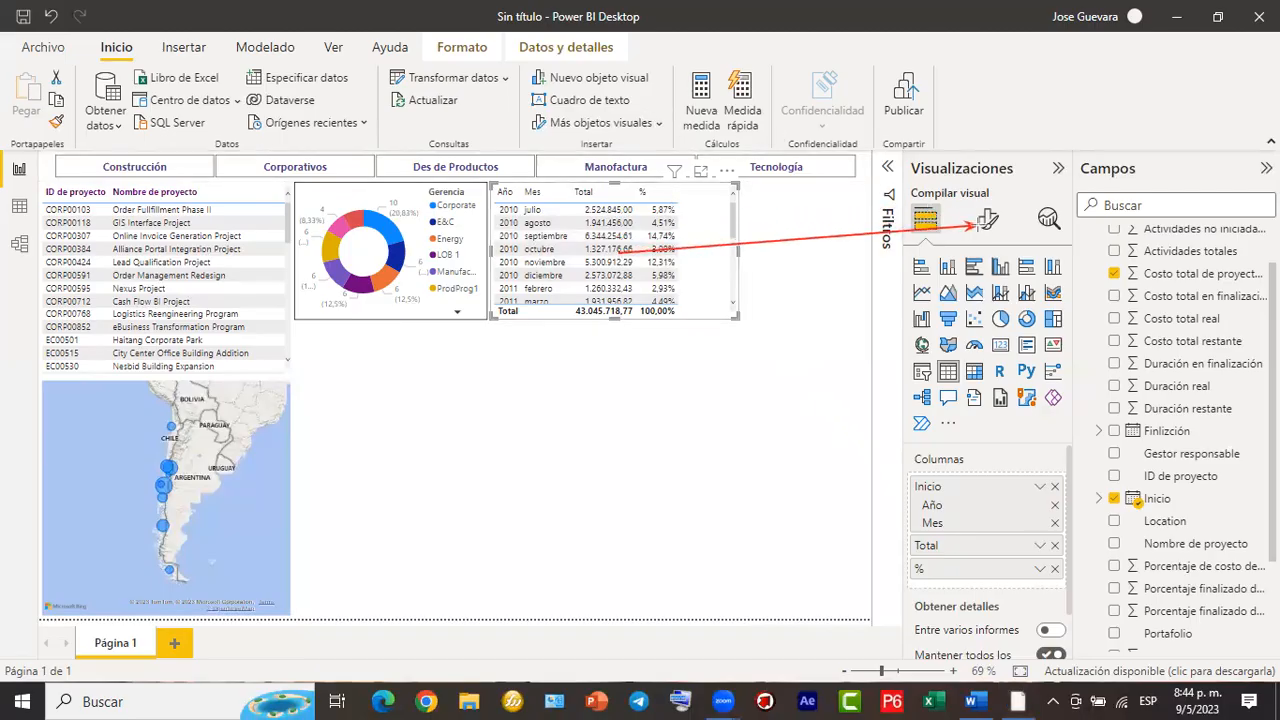
pyautogui.click(634, 118)
pyautogui.click(990, 229)
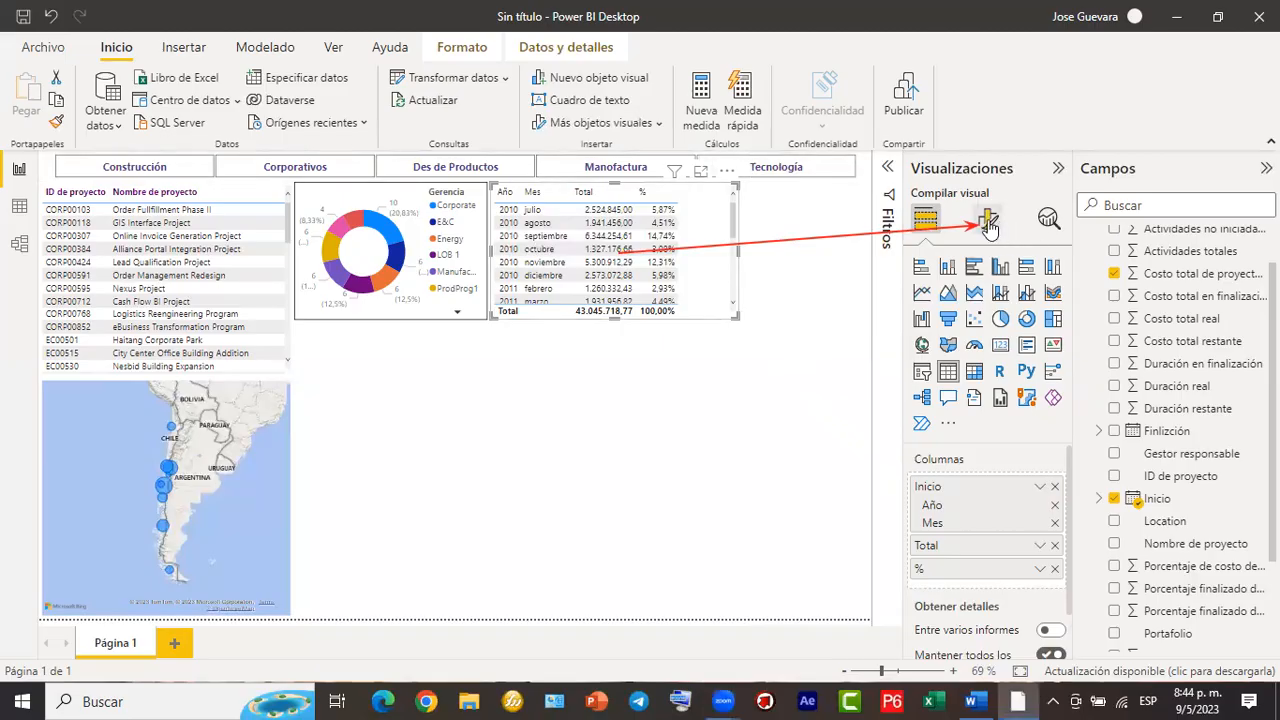
pyautogui.click(988, 228)
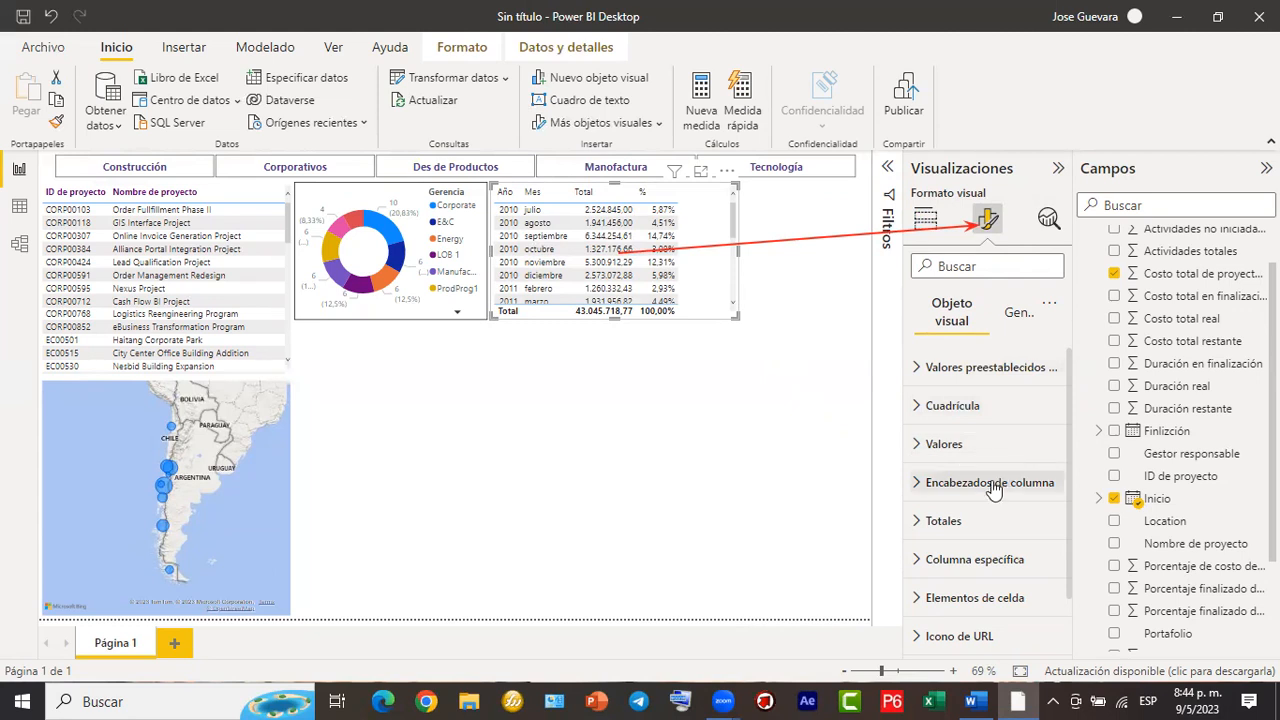
pyautogui.scroll(-1, 993, 487)
pyautogui.scroll(-1, 985, 488)
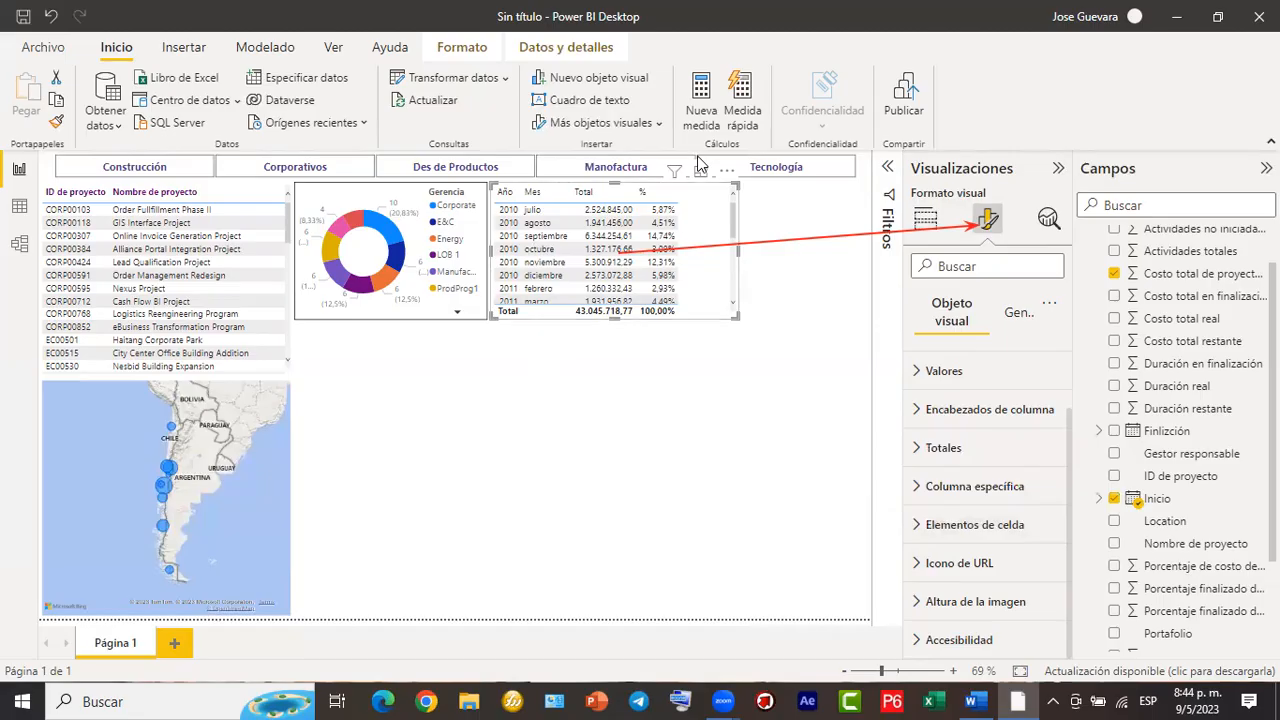
pyautogui.moveTo(636, 318)
pyautogui.mouseDown()
pyautogui.moveTo(570, 230)
pyautogui.moveTo(575, 199)
pyautogui.mouseUp()
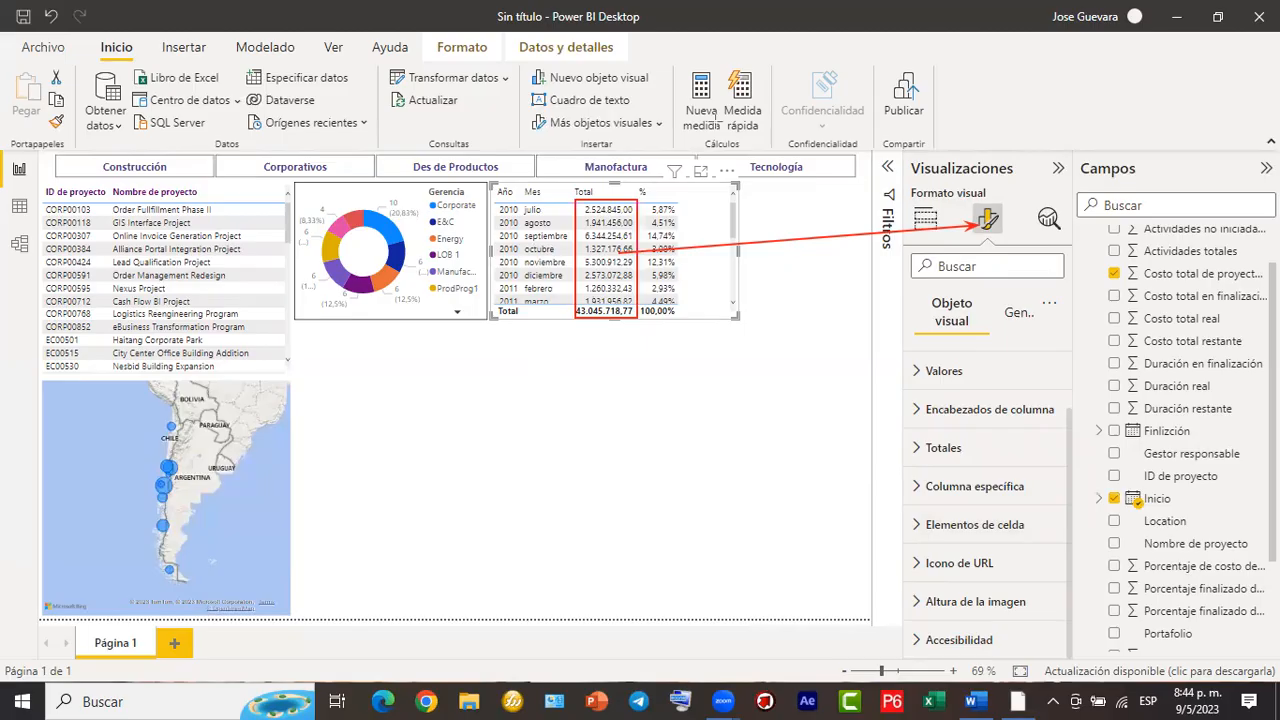
pyautogui.moveTo(582, 343)
pyautogui.mouseDown()
pyautogui.moveTo(657, 349)
pyautogui.moveTo(672, 362)
pyautogui.moveTo(622, 380)
pyautogui.moveTo(650, 412)
pyautogui.moveTo(676, 412)
pyautogui.mouseUp()
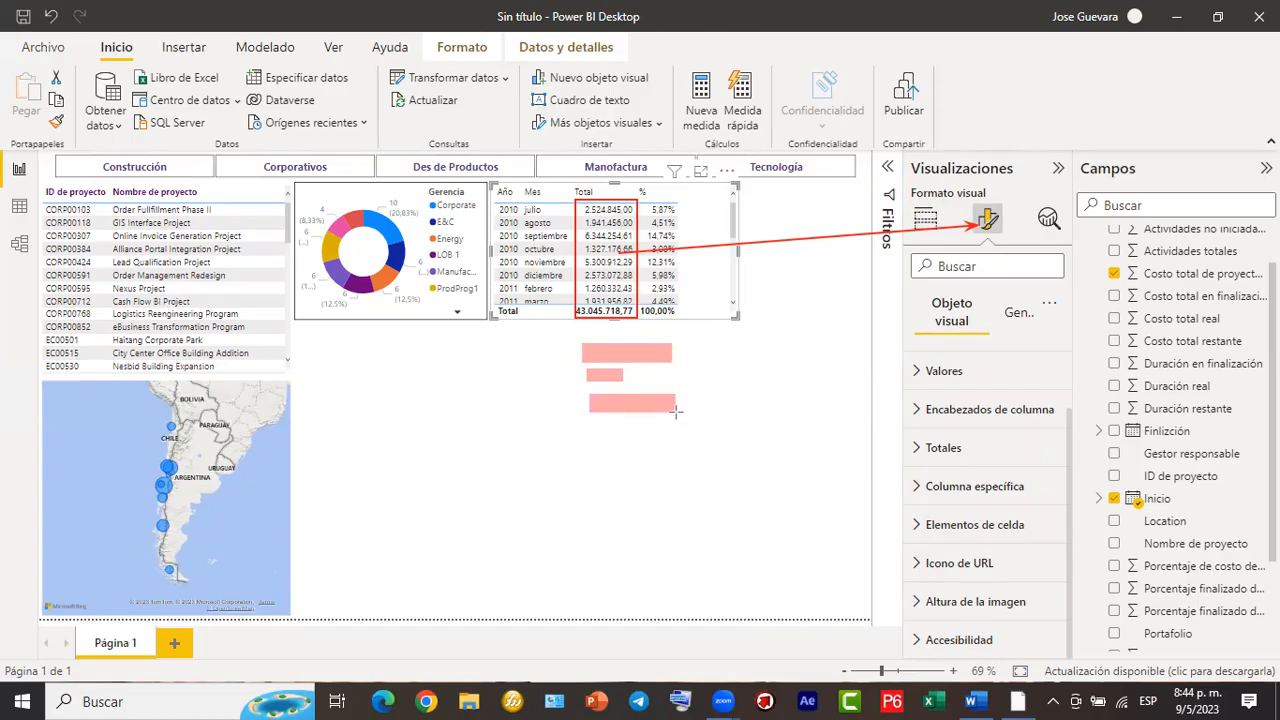
pyautogui.moveTo(590, 428); pyautogui.dragTo(629, 445)
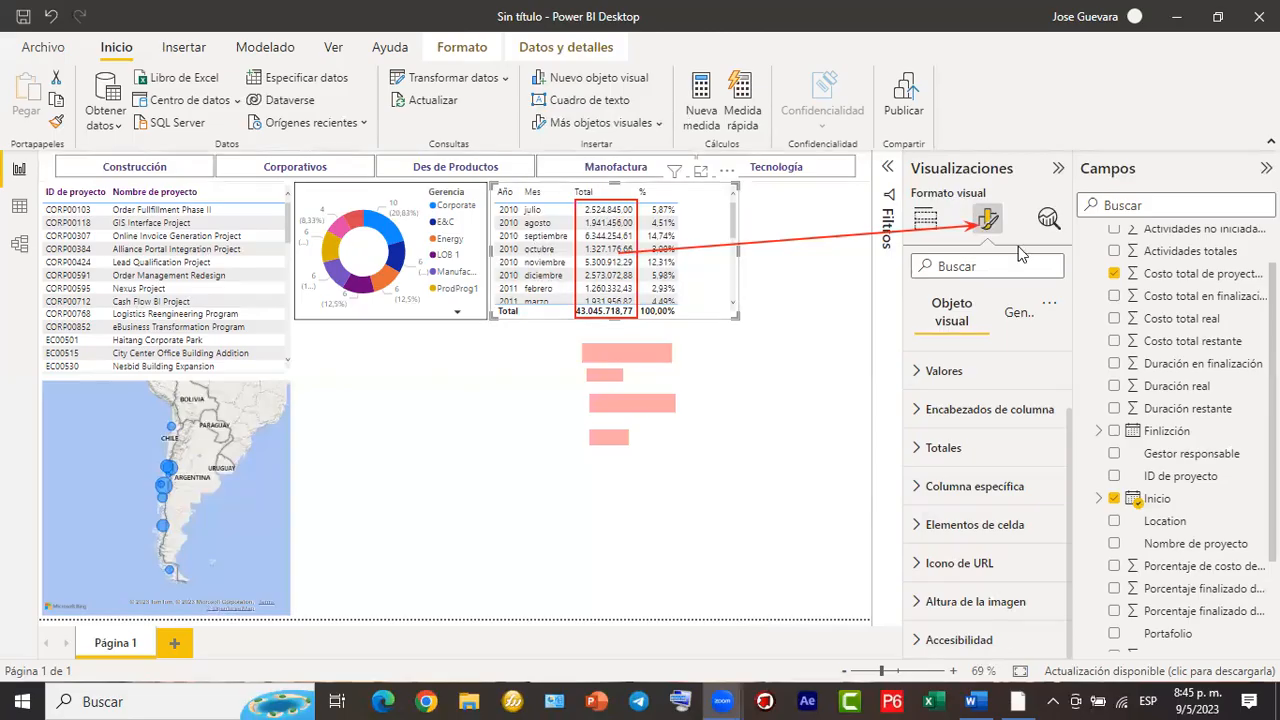
pyautogui.moveTo(992, 232); pyautogui.dragTo(966, 520)
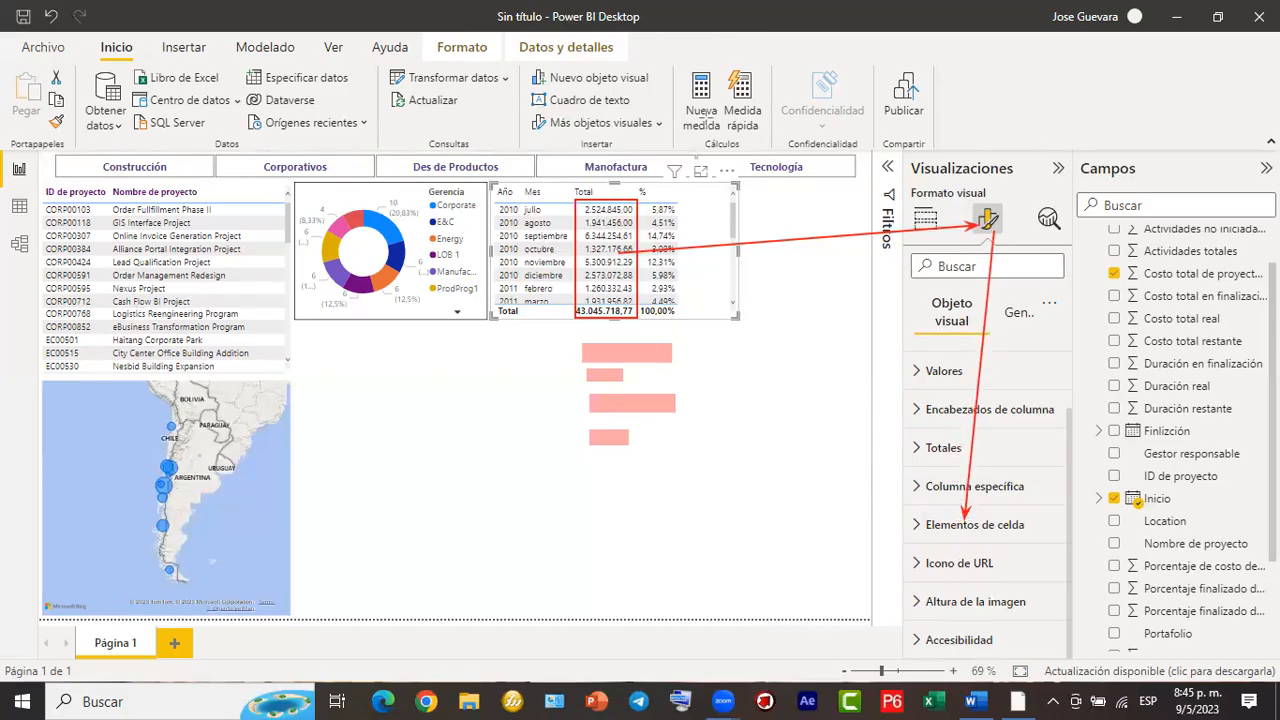
# Expand the monthly cost table's Elementos de celda settings and set the series to Total.
pyautogui.click(918, 525)
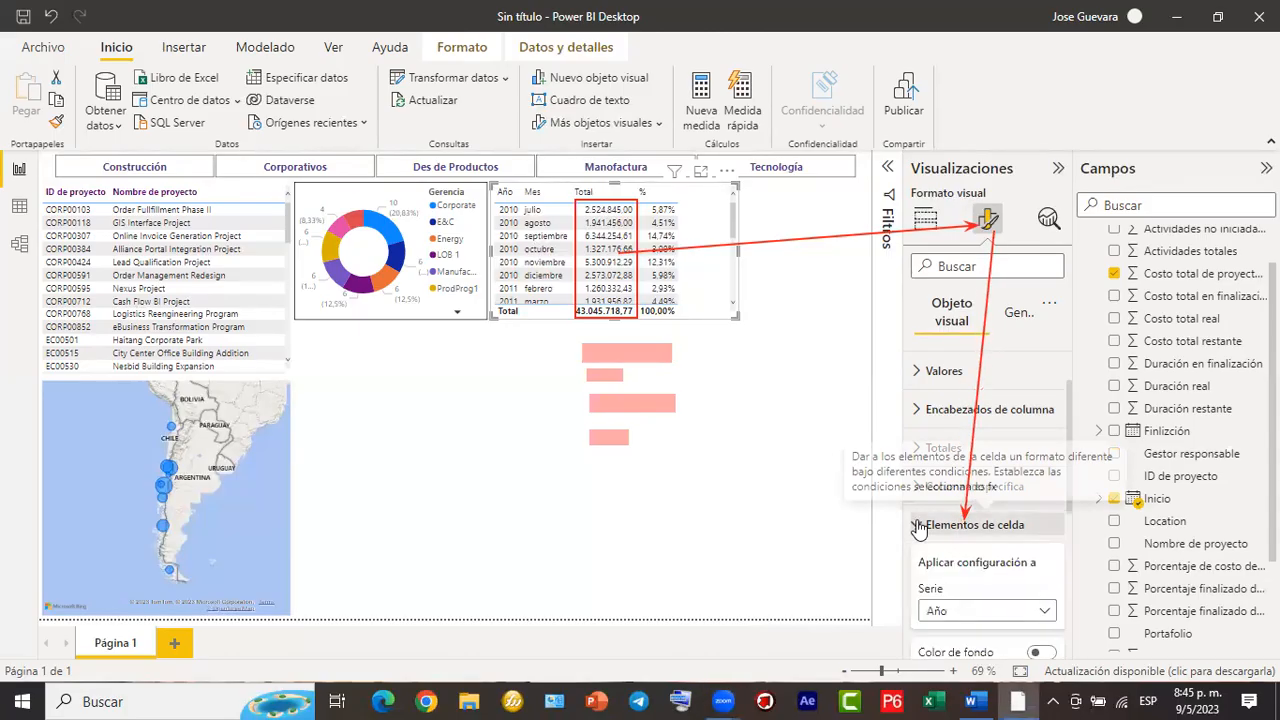
pyautogui.scroll(-5, 920, 500)
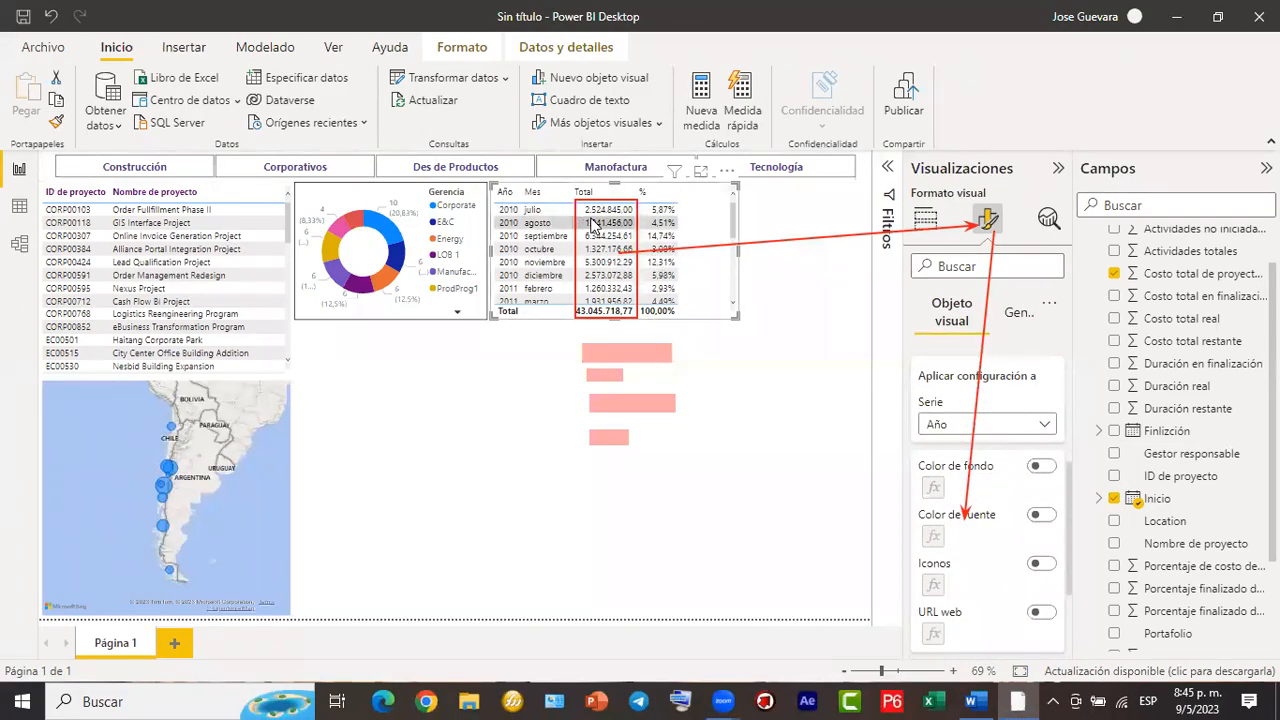
pyautogui.moveTo(610, 226)
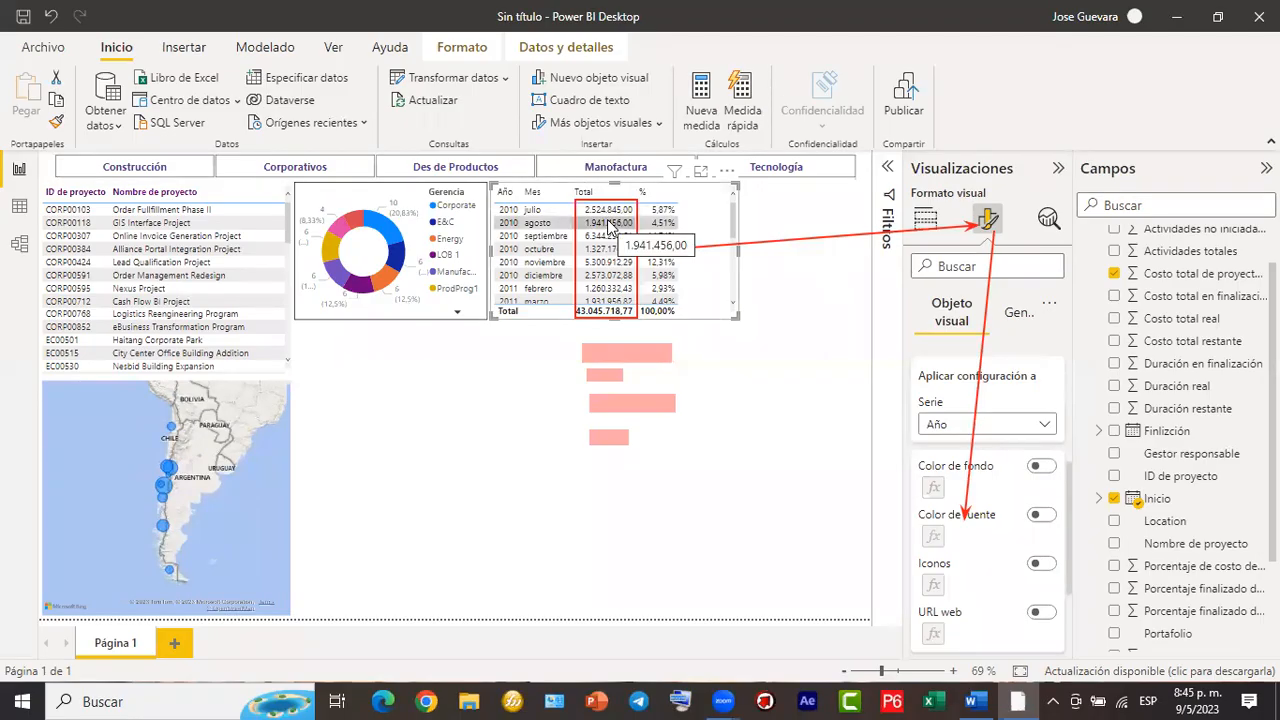
pyautogui.click(1018, 126)
pyautogui.click(986, 304)
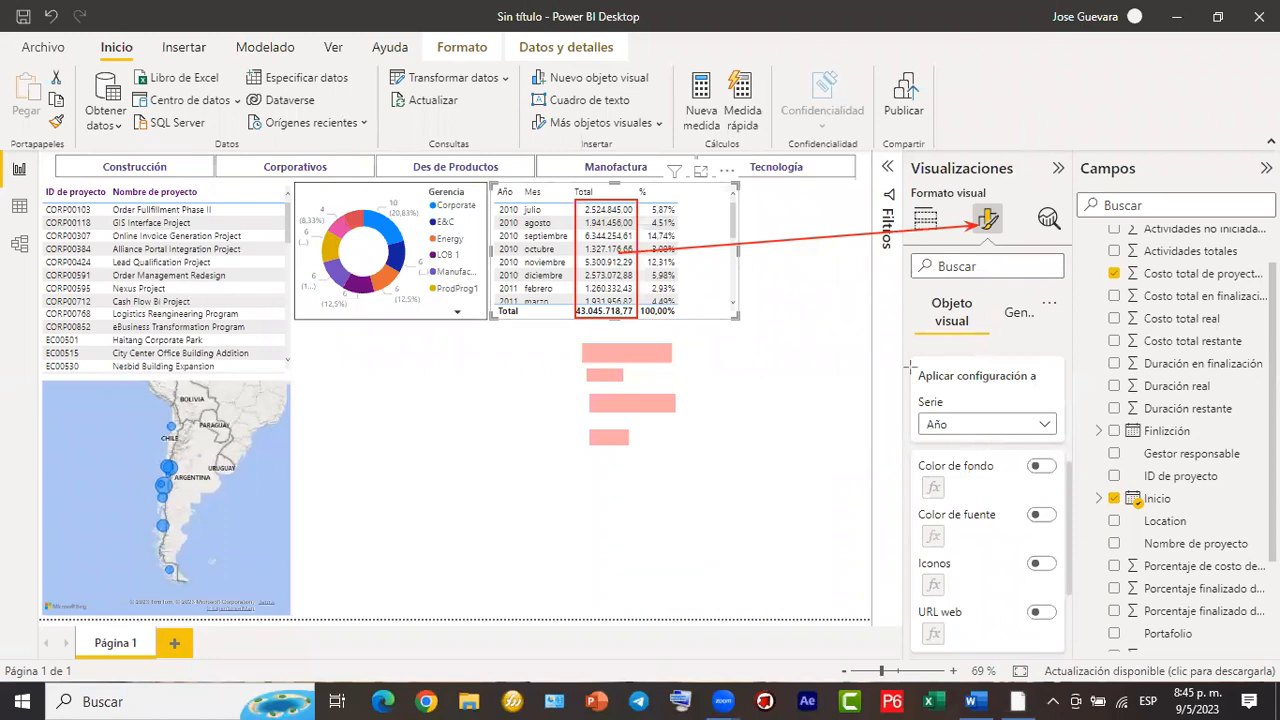
pyautogui.moveTo(912, 364)
pyautogui.mouseDown()
pyautogui.moveTo(988, 426)
pyautogui.moveTo(1070, 446)
pyautogui.mouseUp()
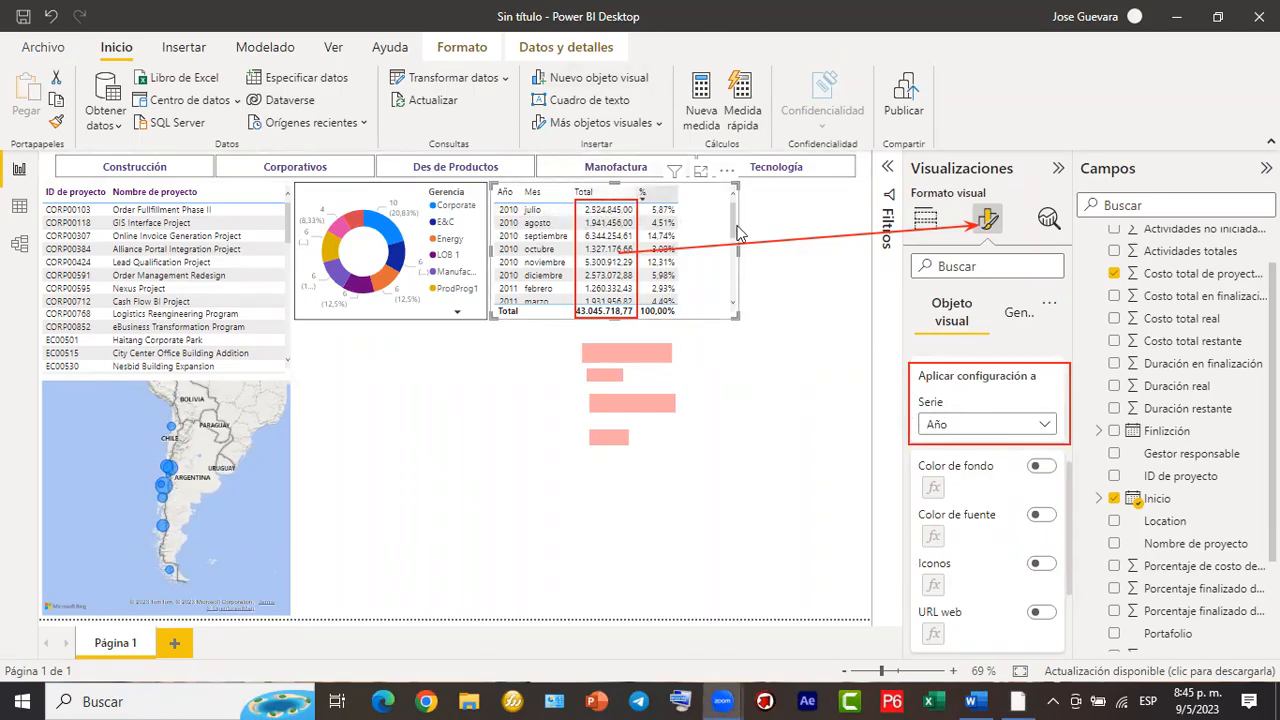
pyautogui.click(1046, 425)
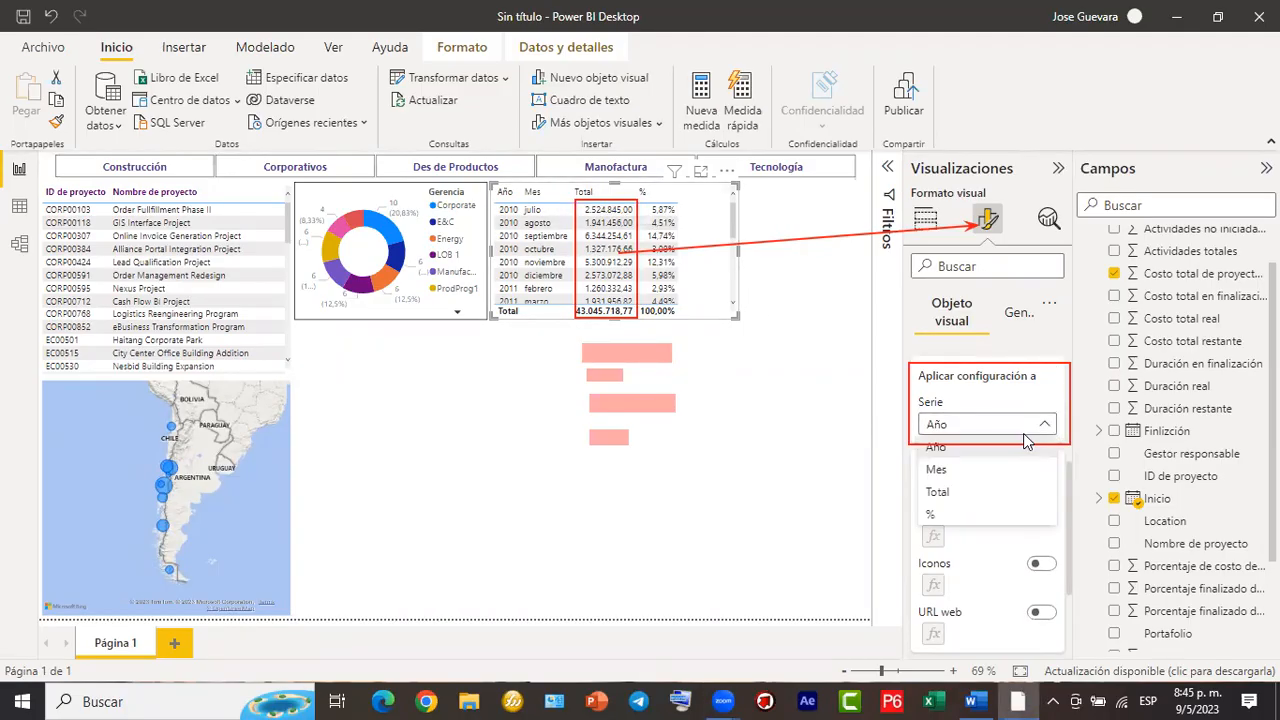
pyautogui.click(968, 494)
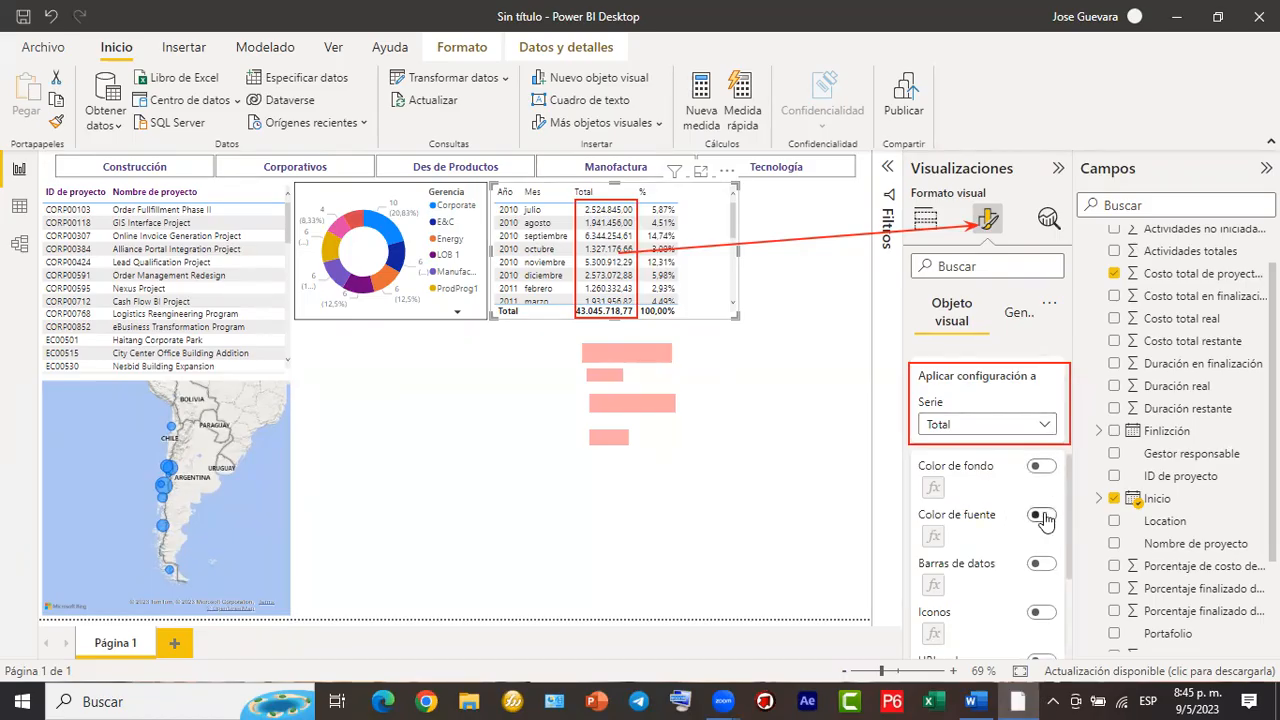
# Turn on Barras de datos for the Total column of the monthly cost table.
pyautogui.scroll(-2, 1098, 523)
pyautogui.scroll(-1, 1001, 593)
pyautogui.scroll(-1, 997, 593)
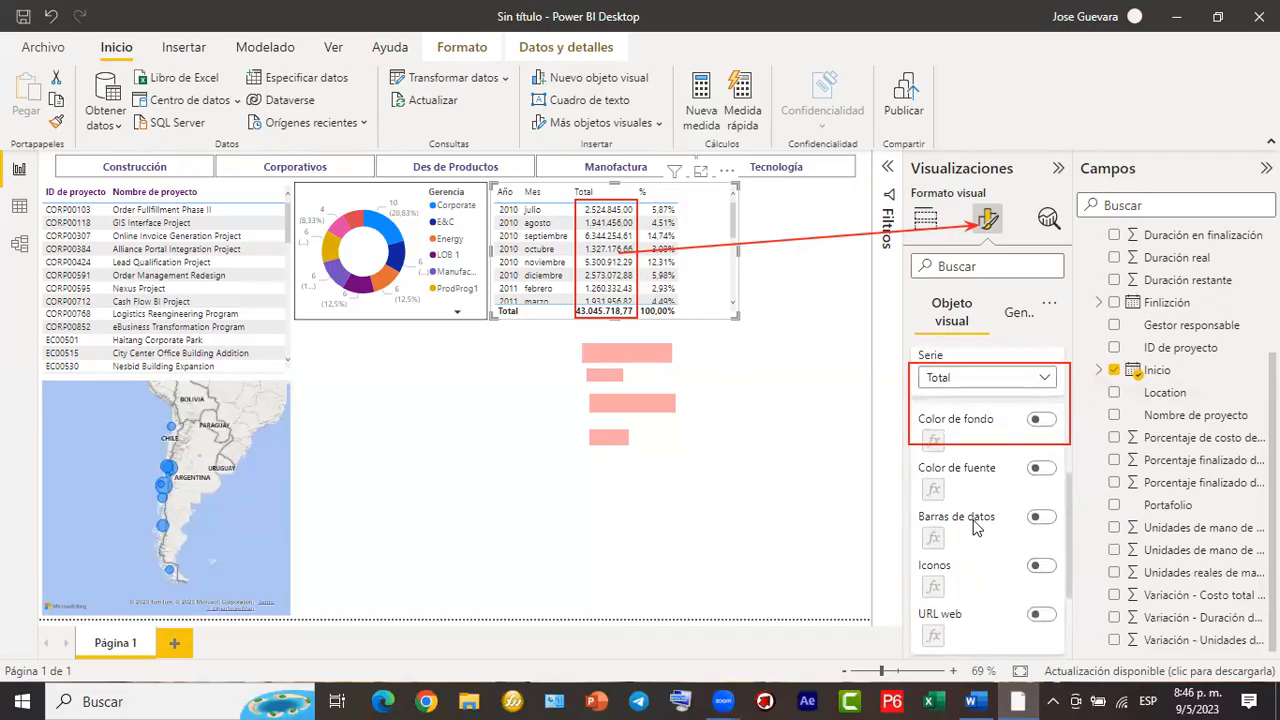
pyautogui.click(1042, 517)
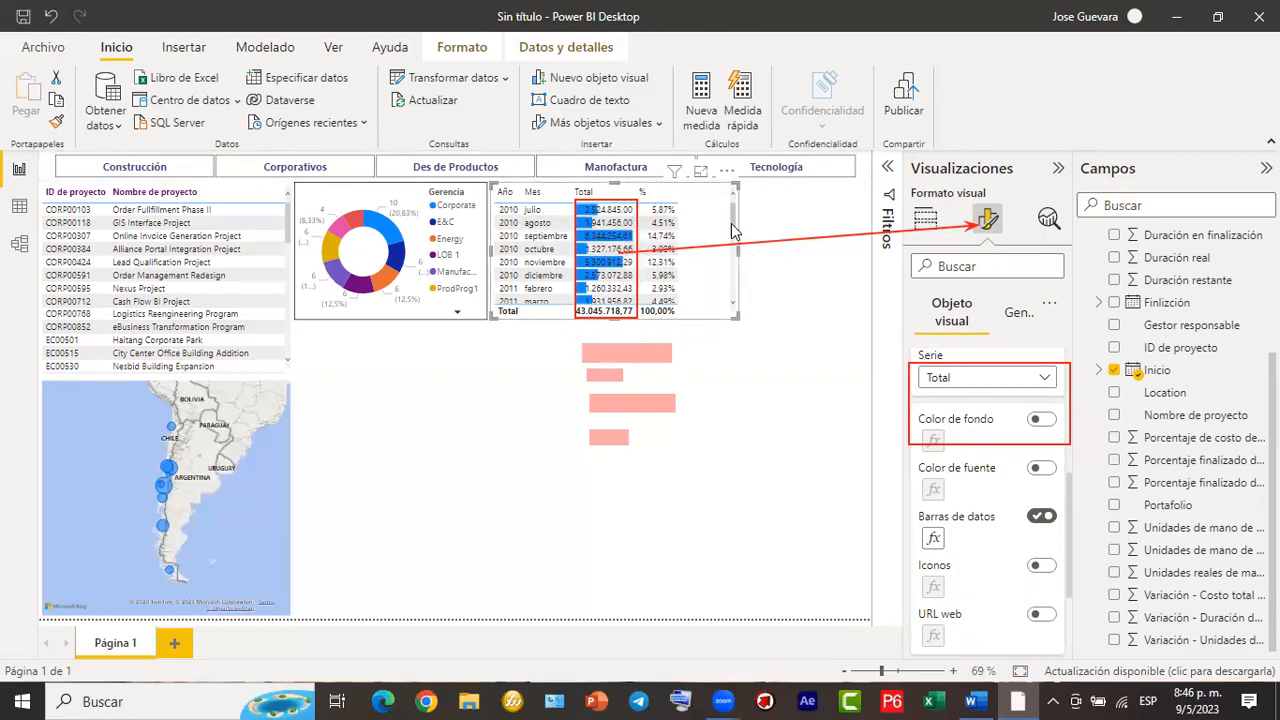
pyautogui.moveTo(736, 214)
pyautogui.mouseDown()
pyautogui.moveTo(733, 279)
pyautogui.moveTo(726, 209)
pyautogui.mouseUp()
pyautogui.moveTo(733, 218)
pyautogui.mouseDown()
pyautogui.moveTo(735, 287)
pyautogui.moveTo(726, 224)
pyautogui.mouseUp()
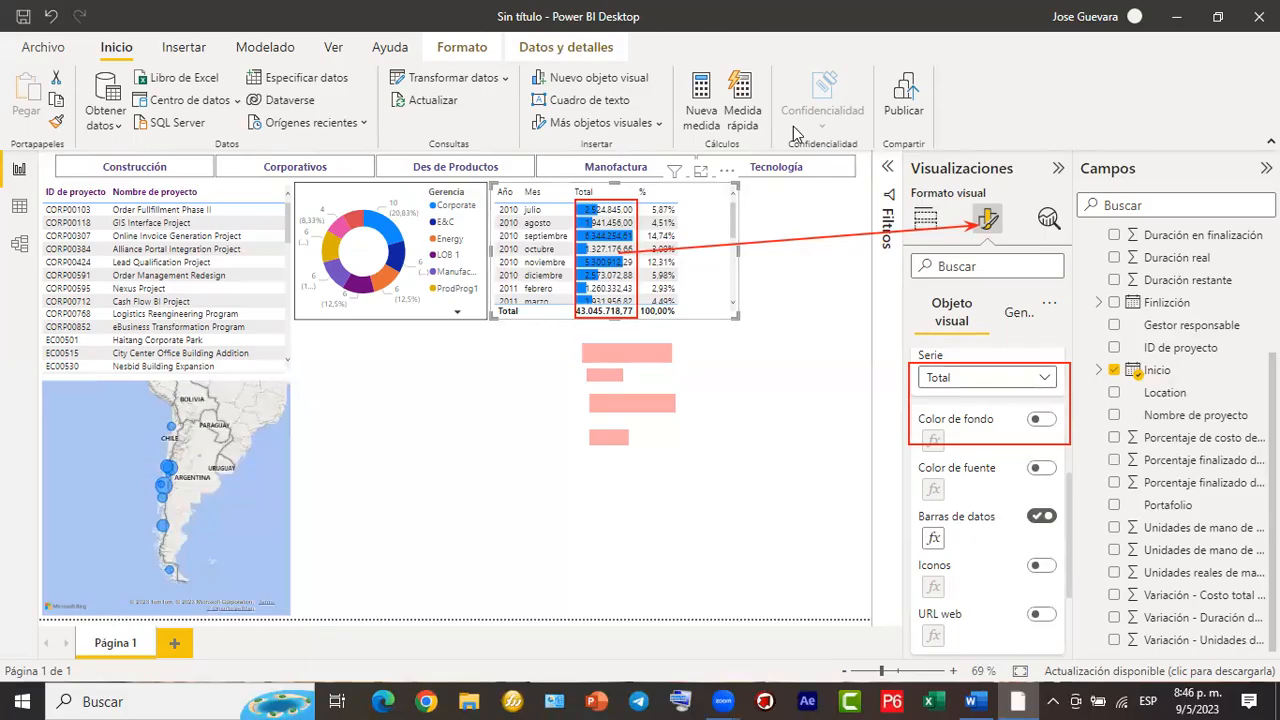
# Set the Barra positiva colour of the Total column's data bars to light pink and look through the table rows.
pyautogui.moveTo(958, 405)
pyautogui.mouseDown()
pyautogui.moveTo(995, 488)
pyautogui.moveTo(1035, 504)
pyautogui.moveTo(944, 536)
pyautogui.mouseUp()
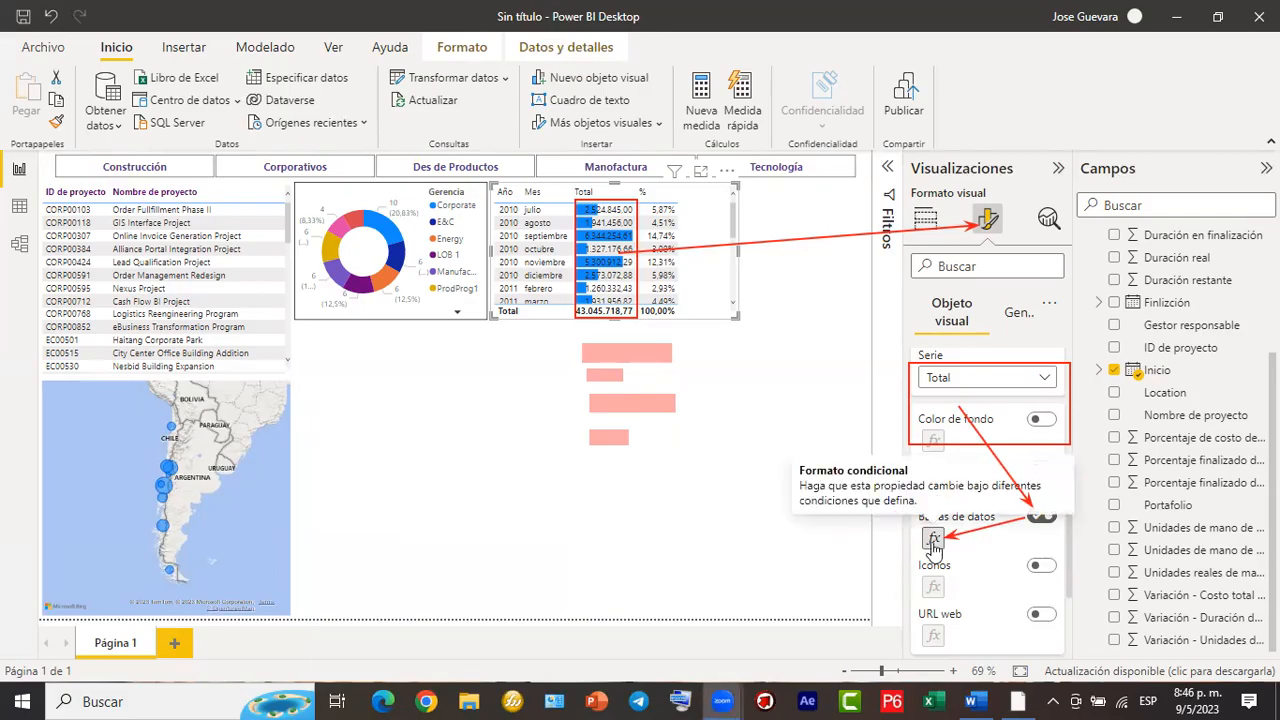
pyautogui.click(933, 540)
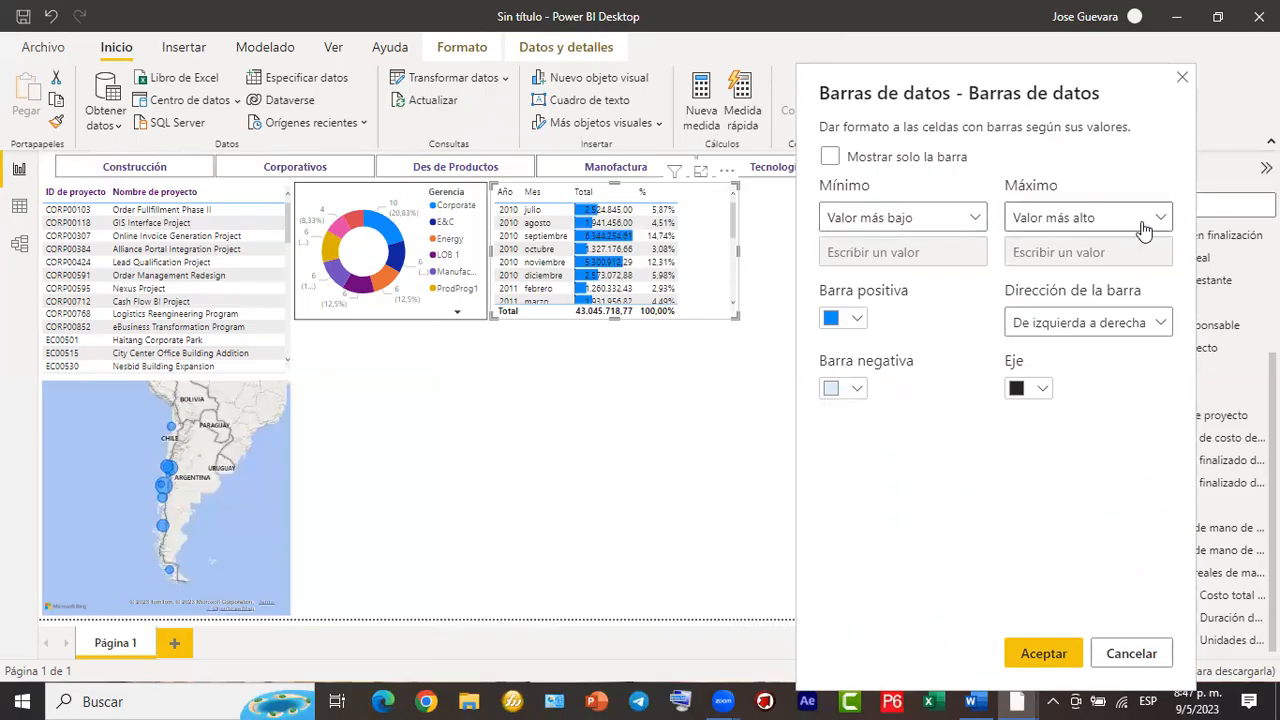
pyautogui.click(858, 320)
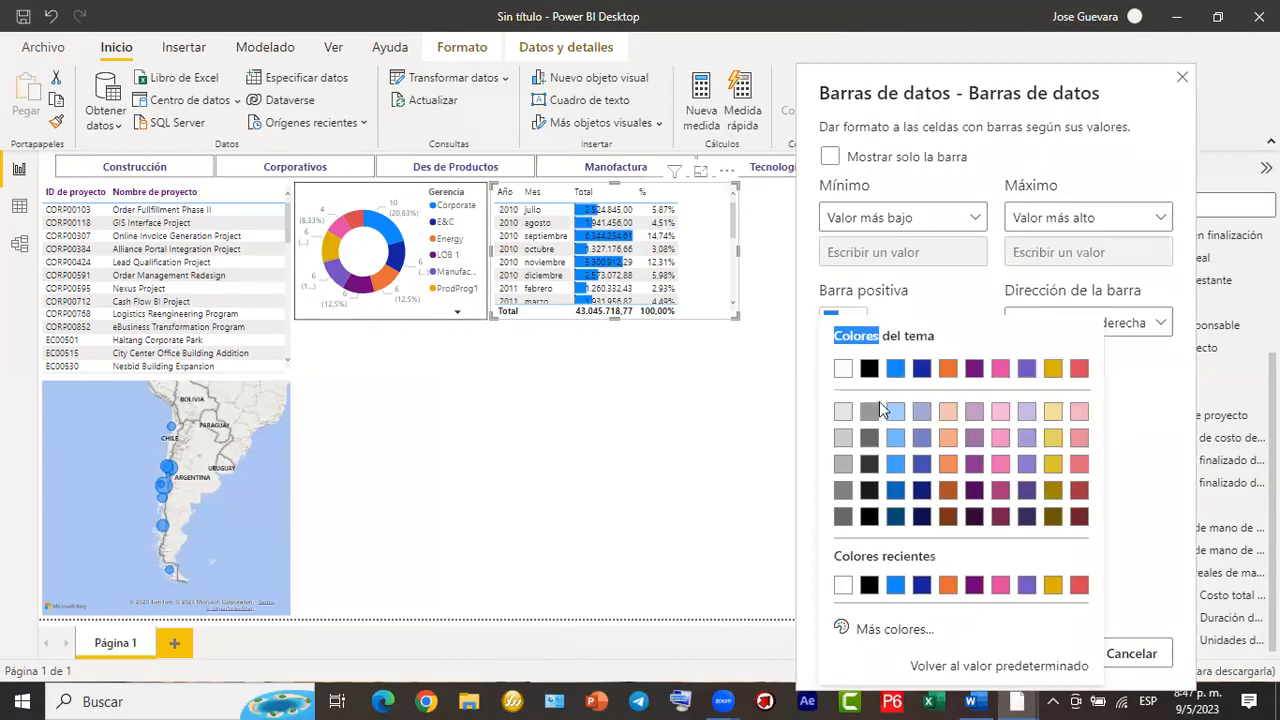
pyautogui.click(1000, 415)
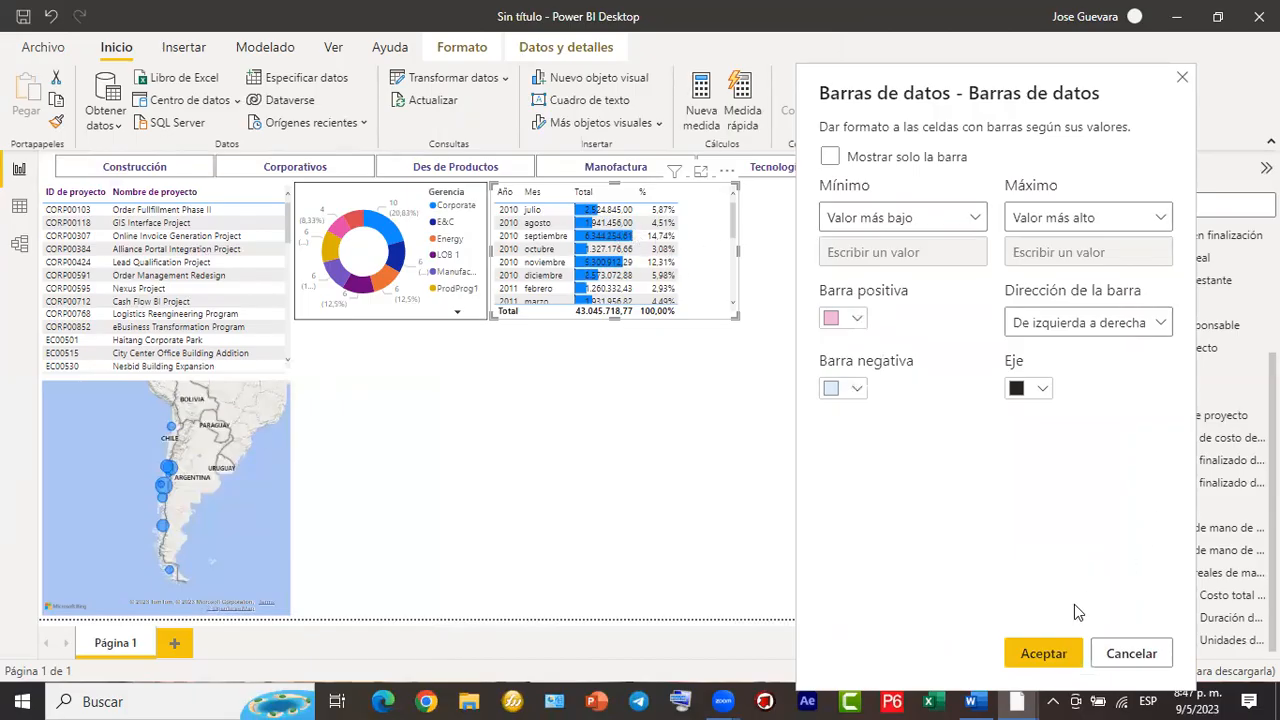
pyautogui.click(1058, 658)
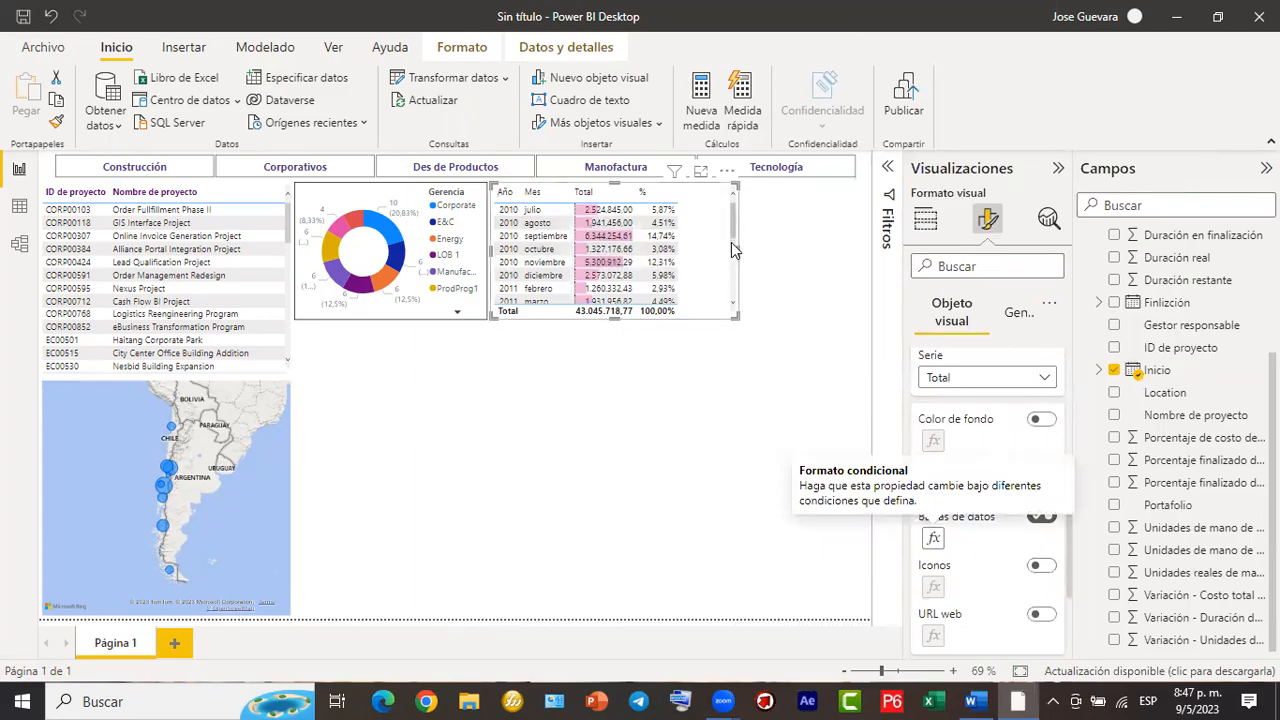
pyautogui.scroll(-5, 731, 233)
pyautogui.scroll(5, 732, 222)
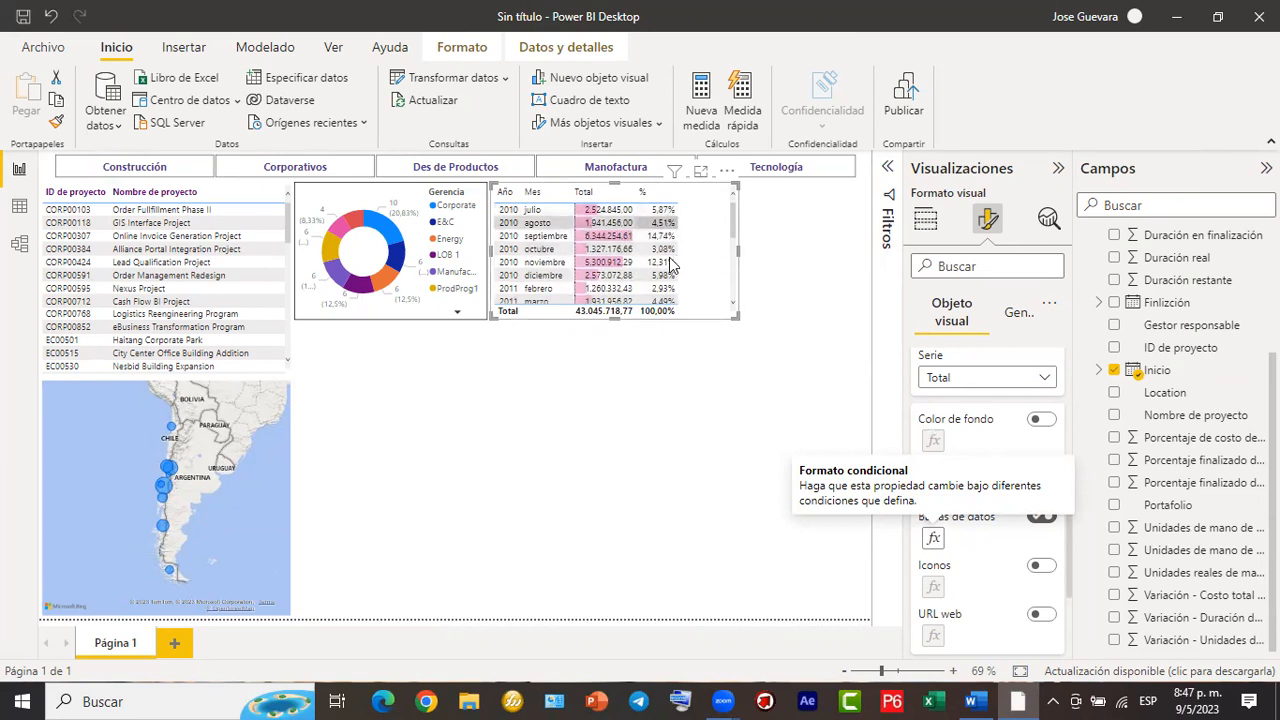
pyautogui.moveTo(729, 221); pyautogui.dragTo(727, 285)
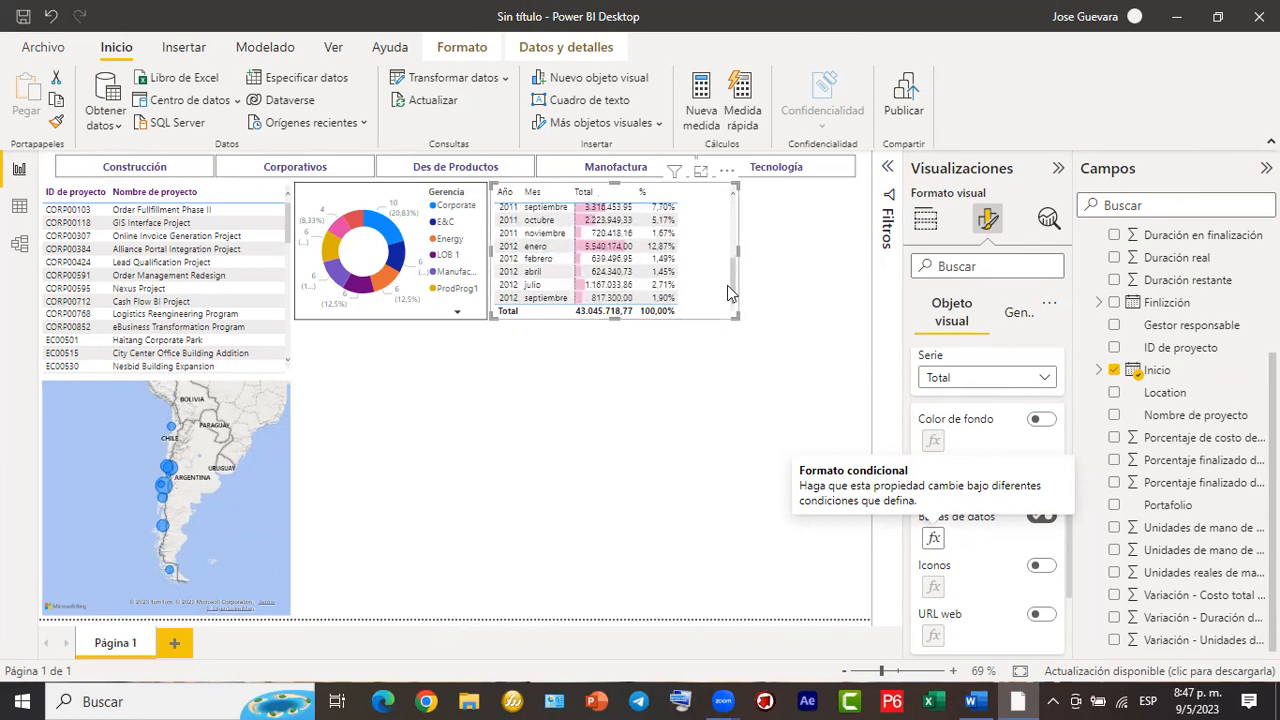
pyautogui.scroll(5, 740, 223)
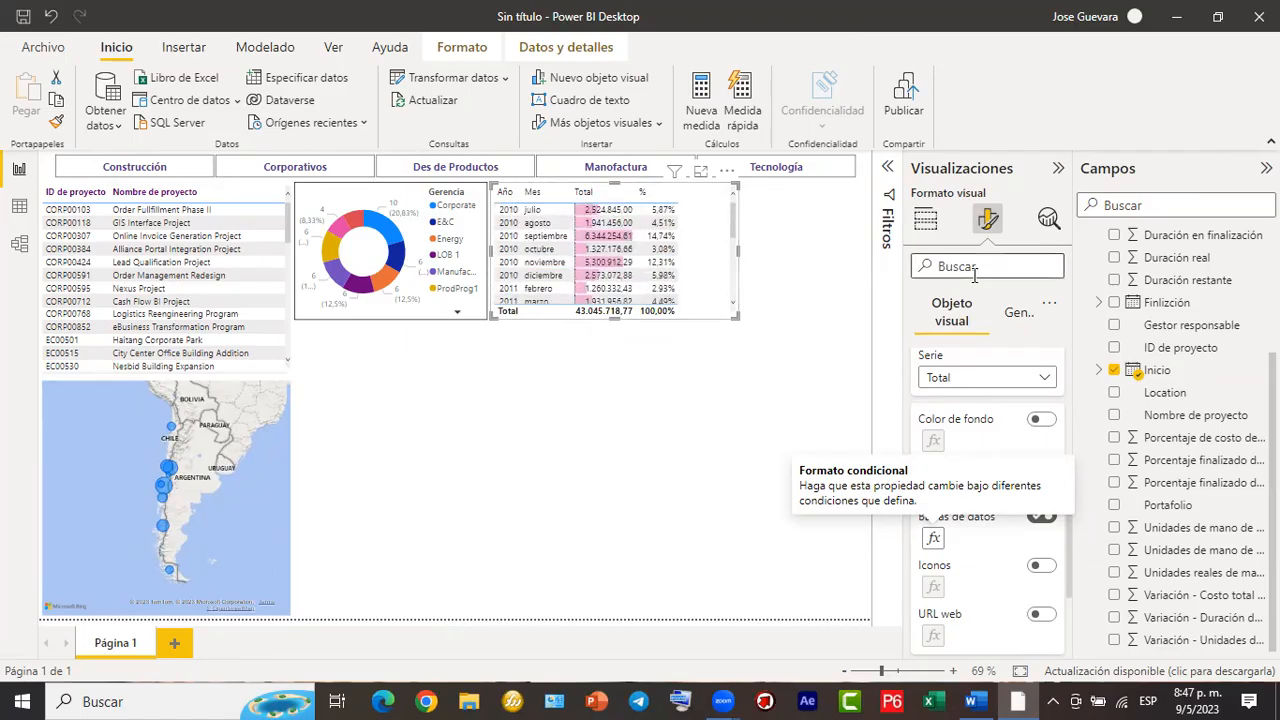
pyautogui.click(776, 318)
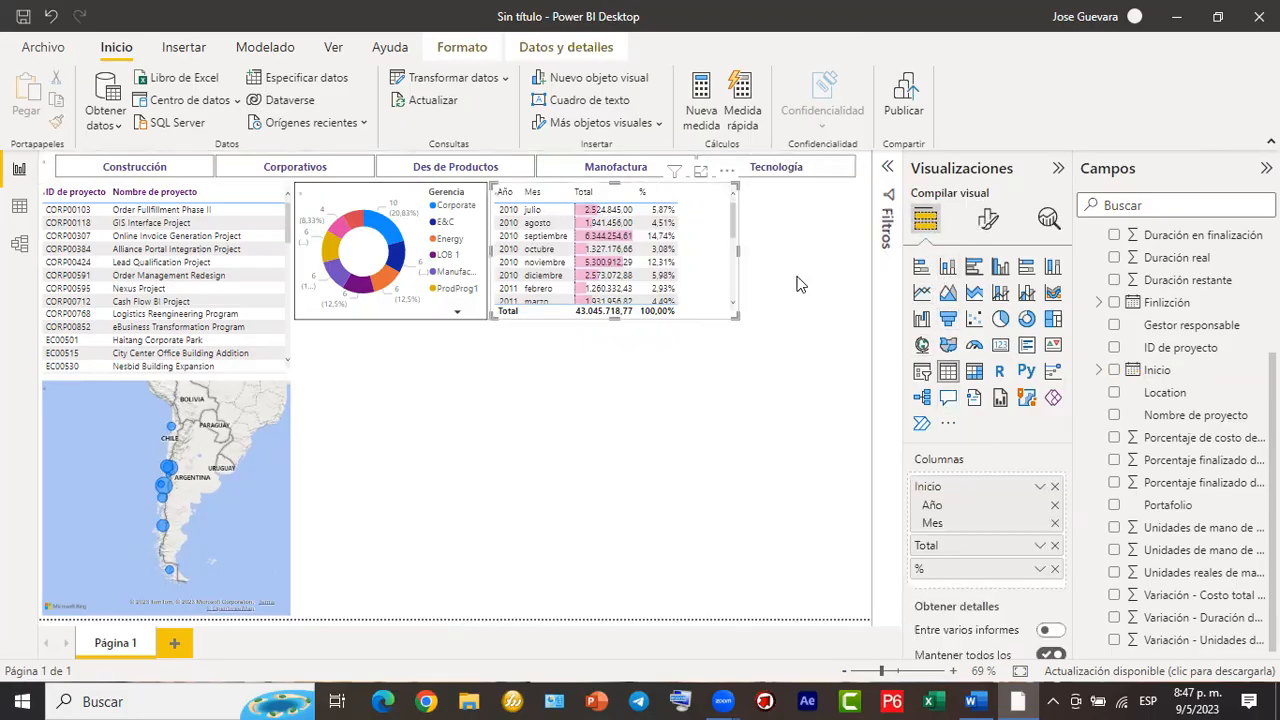
# Expand the monthly cost table's Elementos de celda format settings and set the series to %.
pyautogui.click(988, 226)
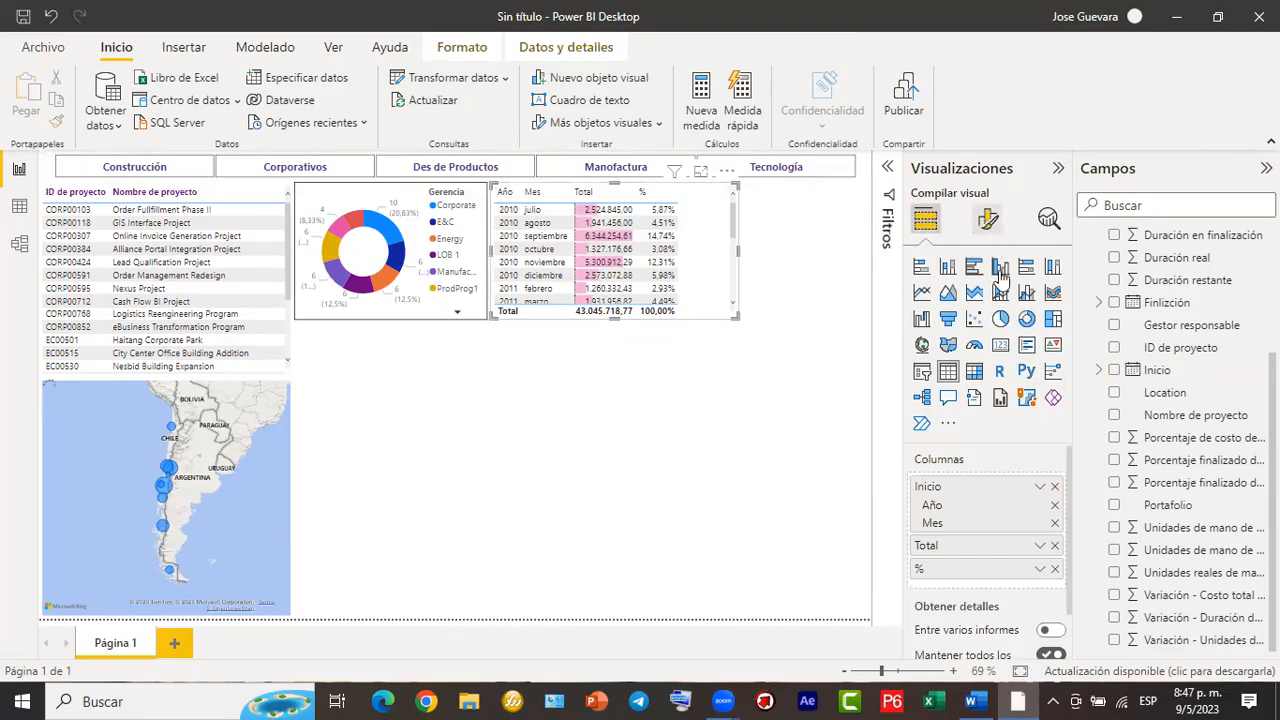
pyautogui.scroll(-2, 975, 460)
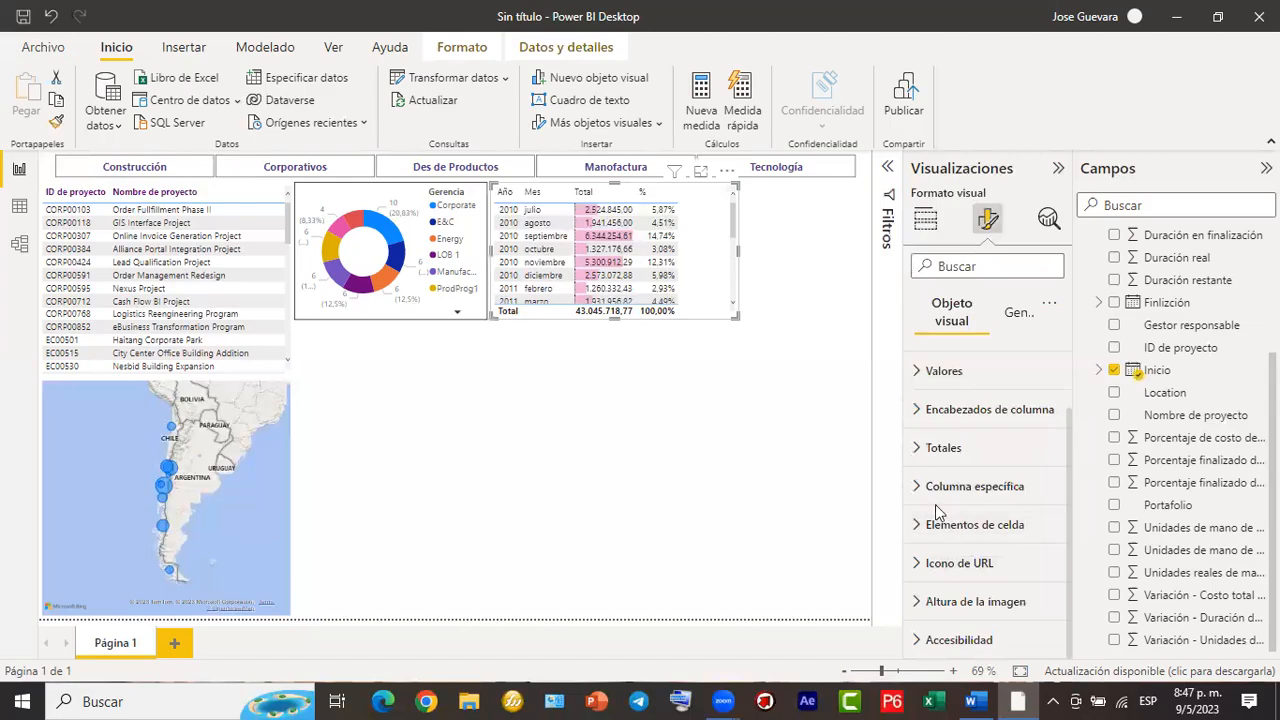
pyautogui.click(917, 529)
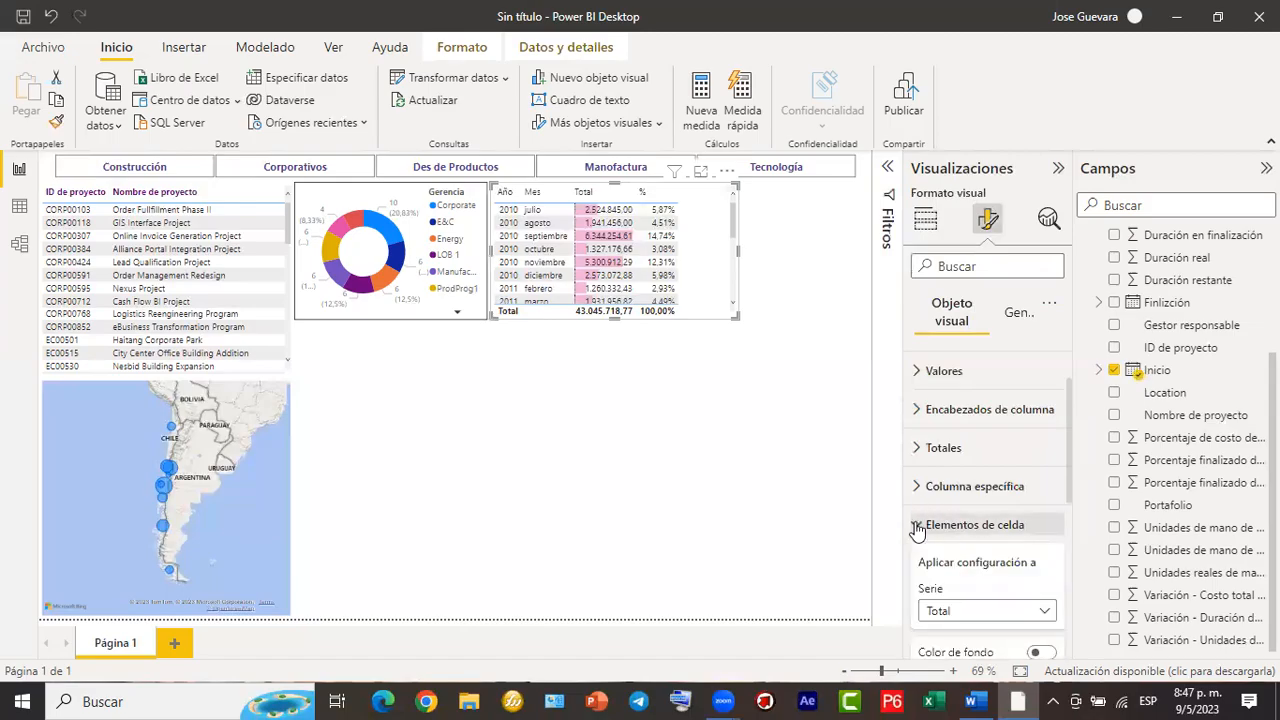
pyautogui.scroll(-4, 917, 529)
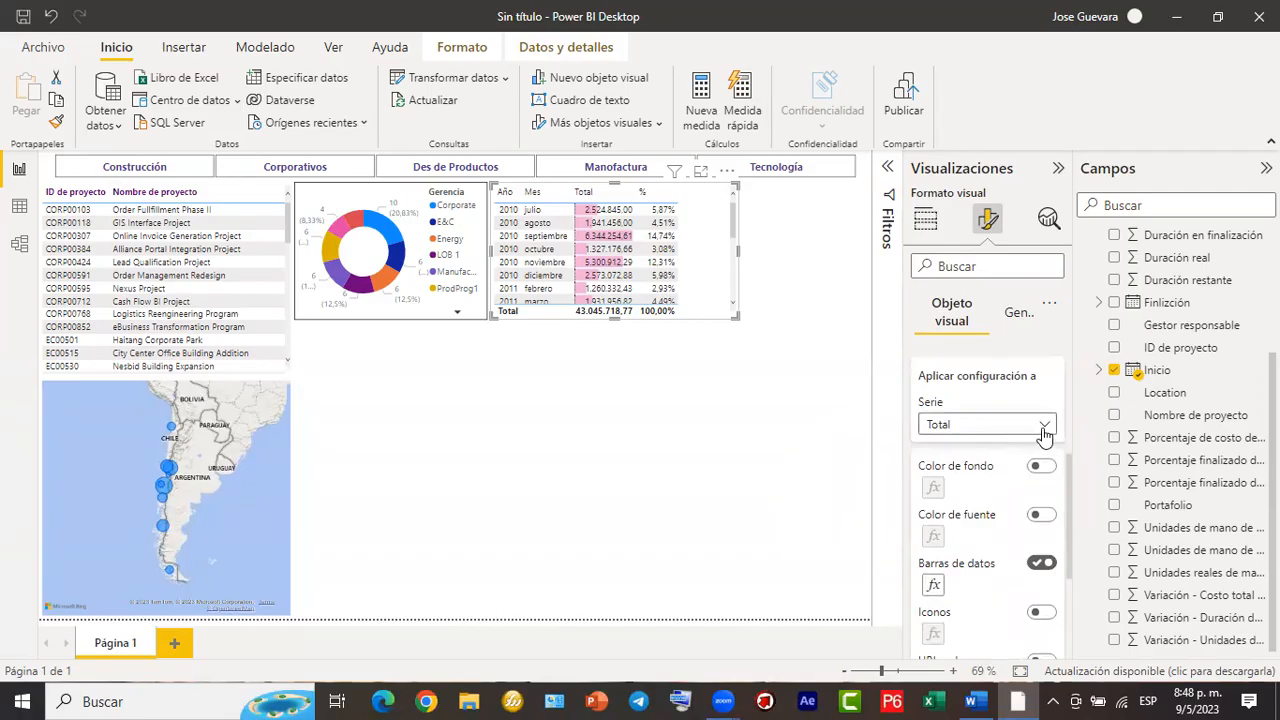
pyautogui.click(1043, 428)
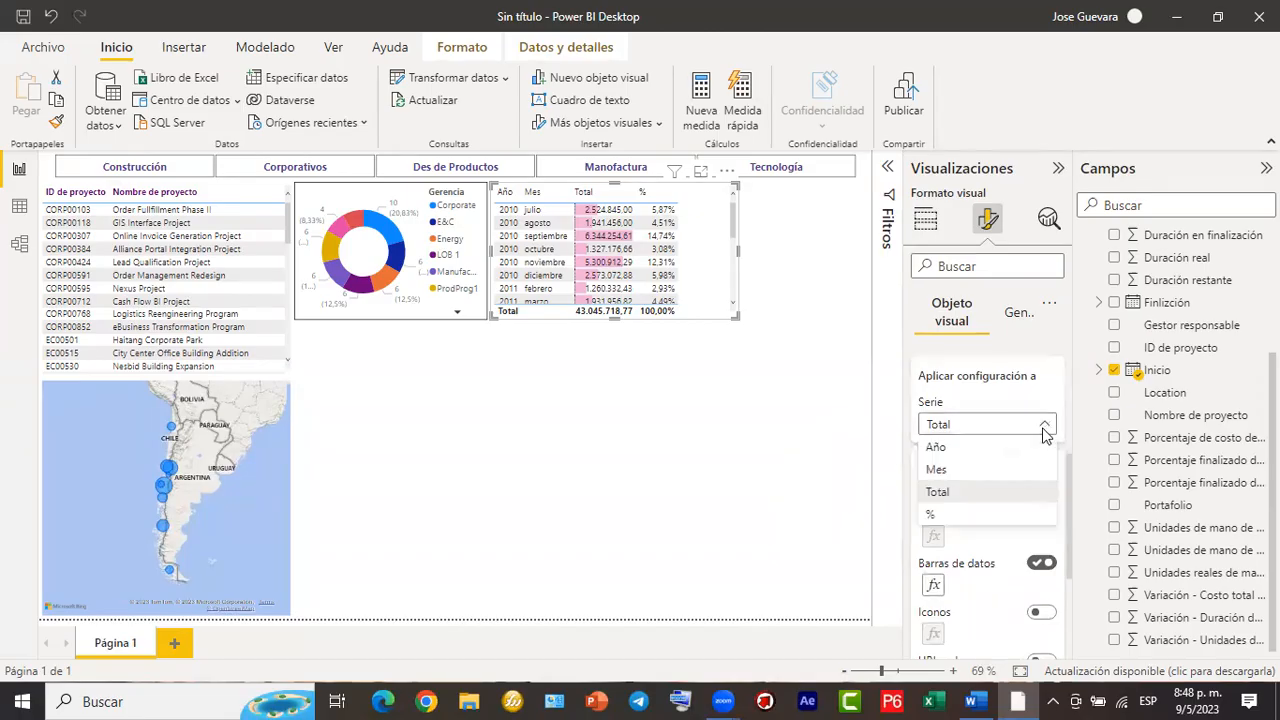
pyautogui.click(941, 515)
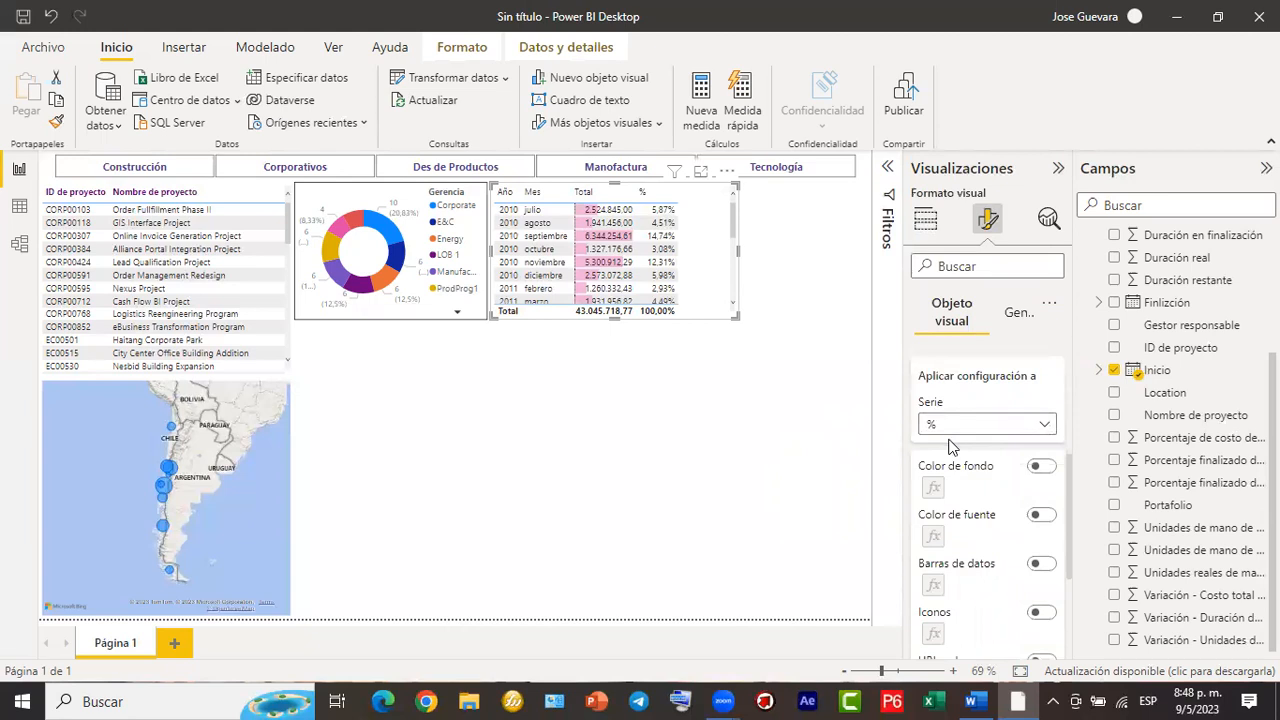
# Turn on Color de fondo for the % column of the monthly cost table and look through its rows.
pyautogui.scroll(-2, 950, 447)
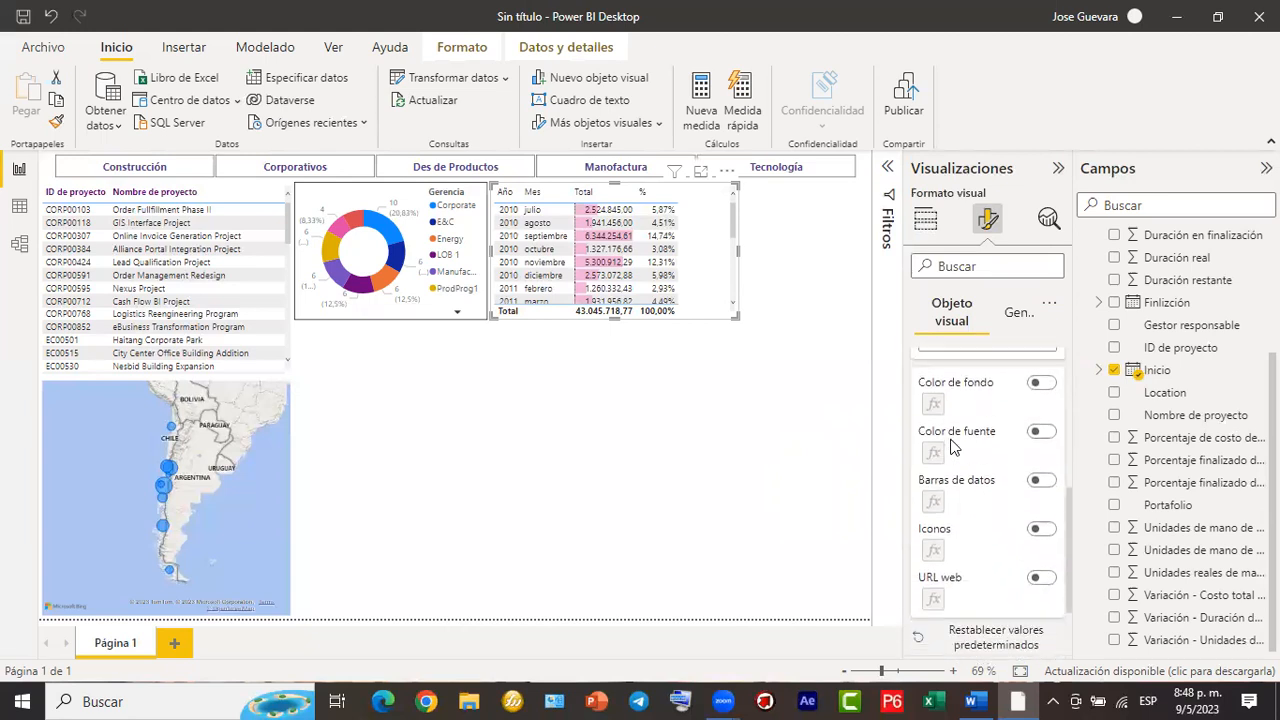
pyautogui.scroll(1, 950, 447)
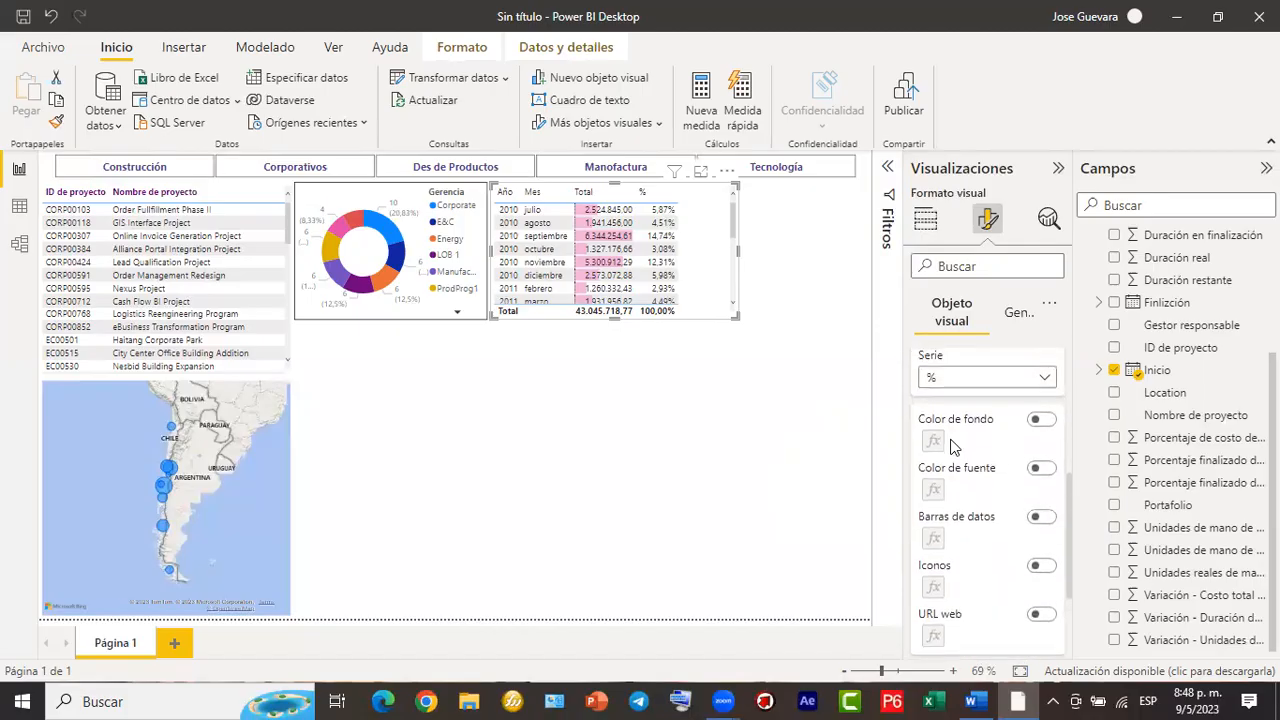
pyautogui.click(1043, 420)
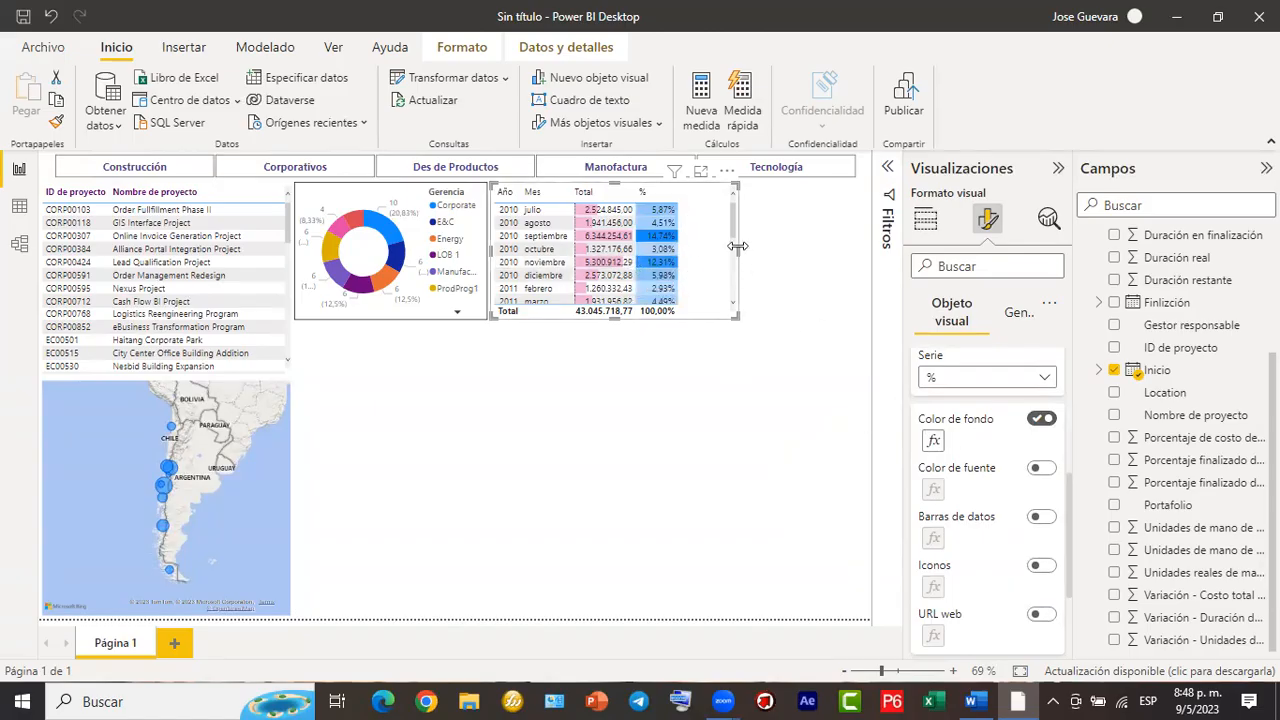
pyautogui.scroll(-4, 733, 240)
pyautogui.scroll(4, 726, 240)
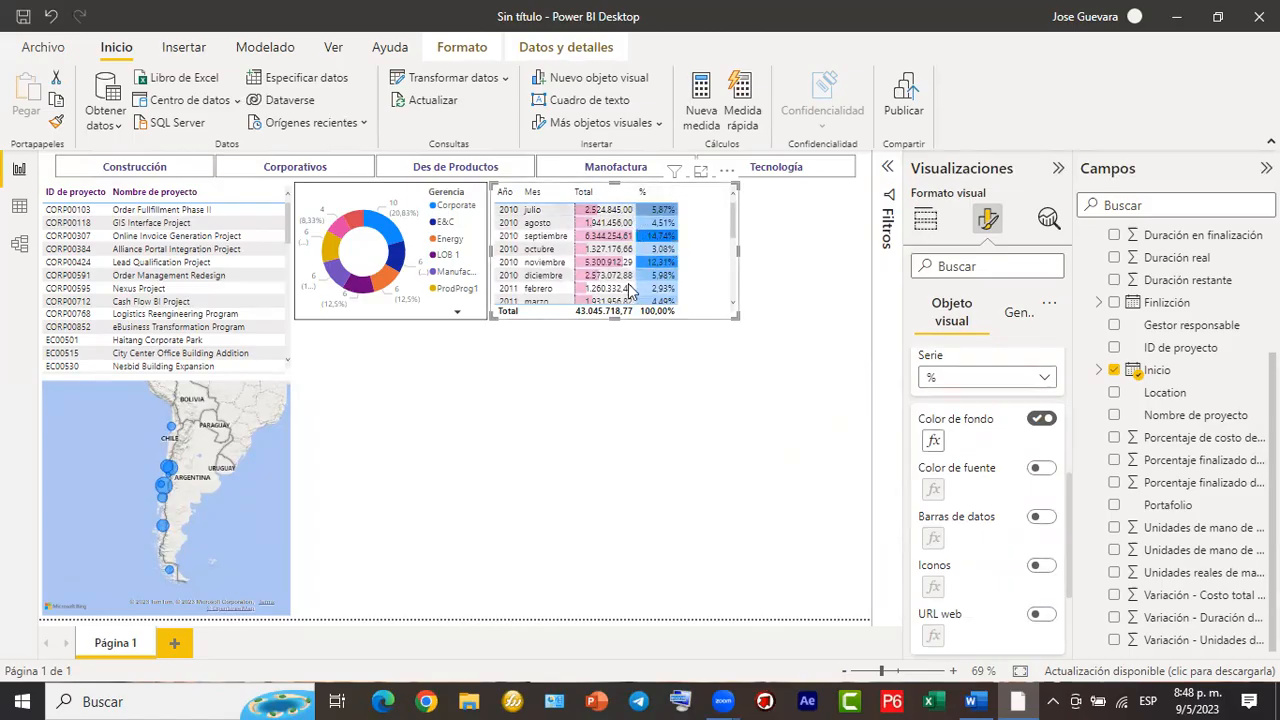
# In the % column's background colour gradient, set the Mínimo colour to the custom near-white #F3FBF9.
pyautogui.click(934, 443)
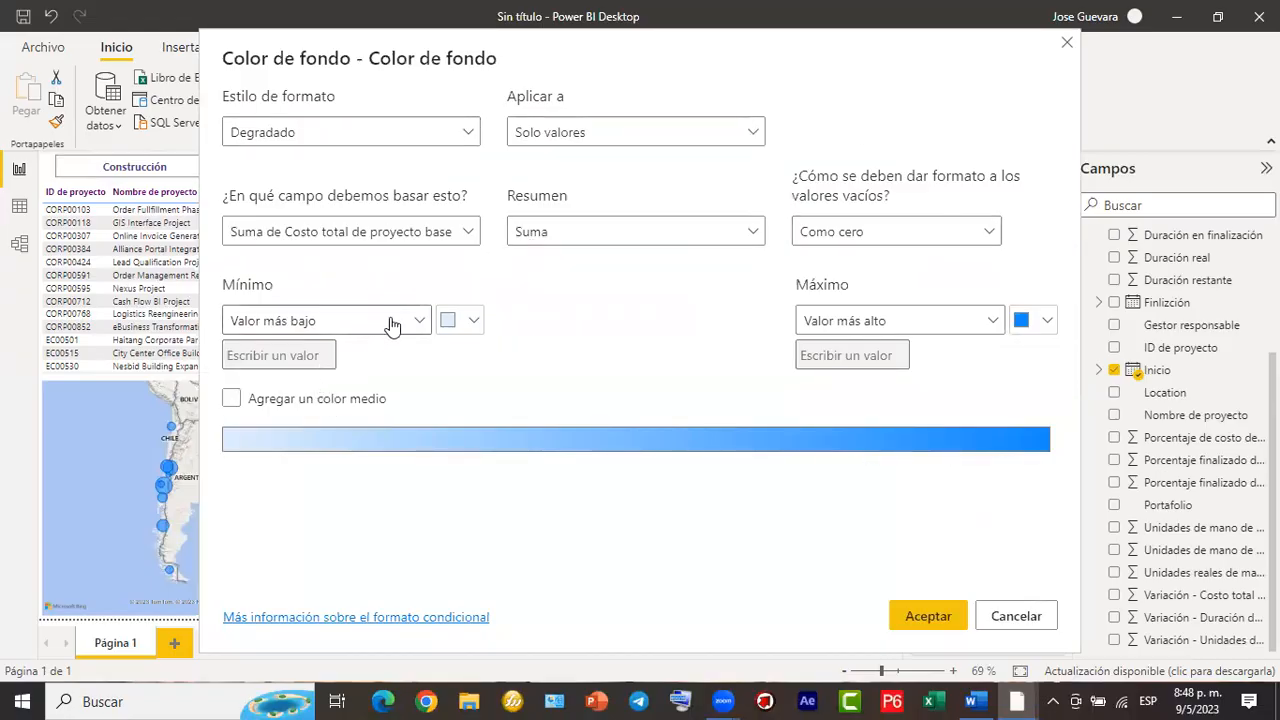
pyautogui.click(476, 319)
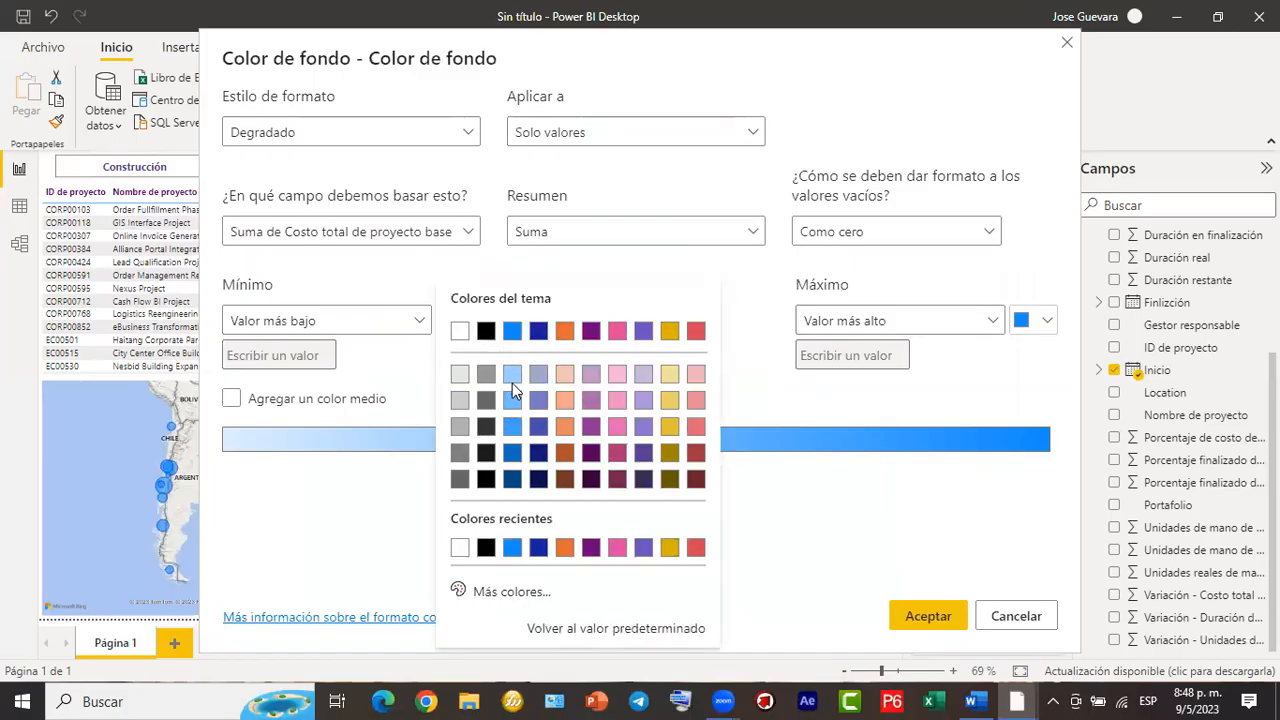
pyautogui.click(514, 601)
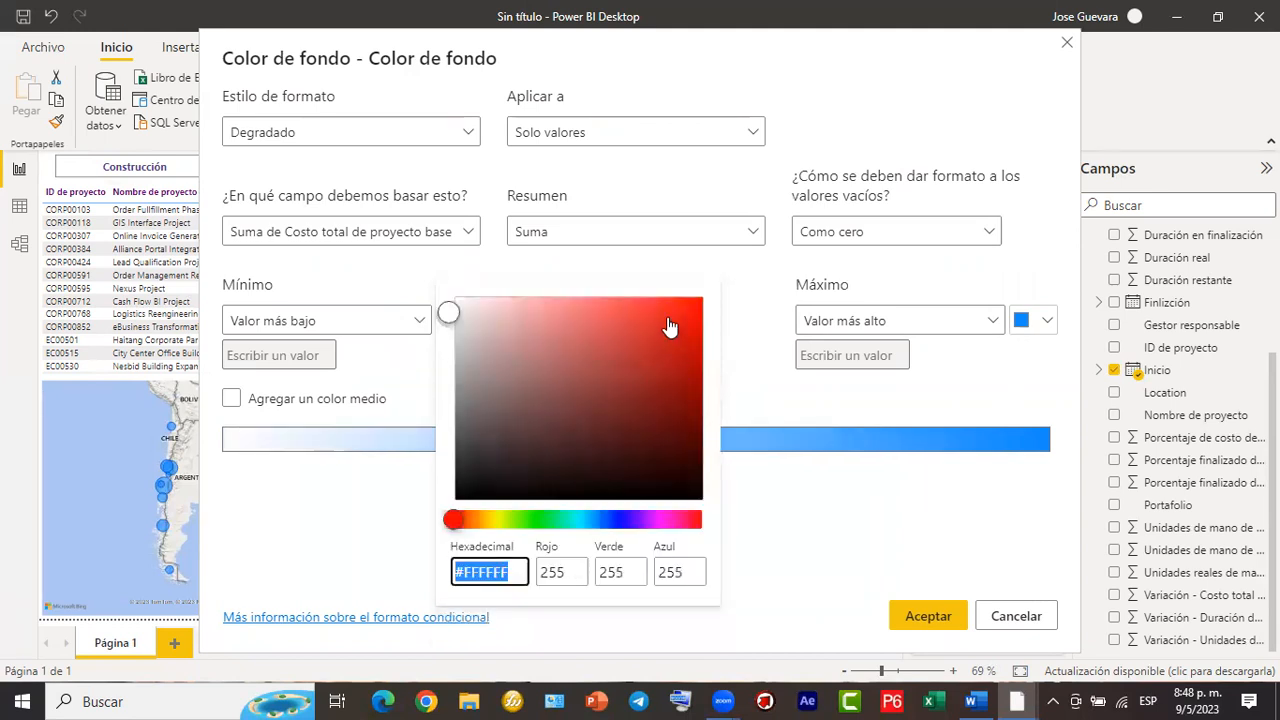
pyautogui.click(563, 519)
pyautogui.click(457, 298)
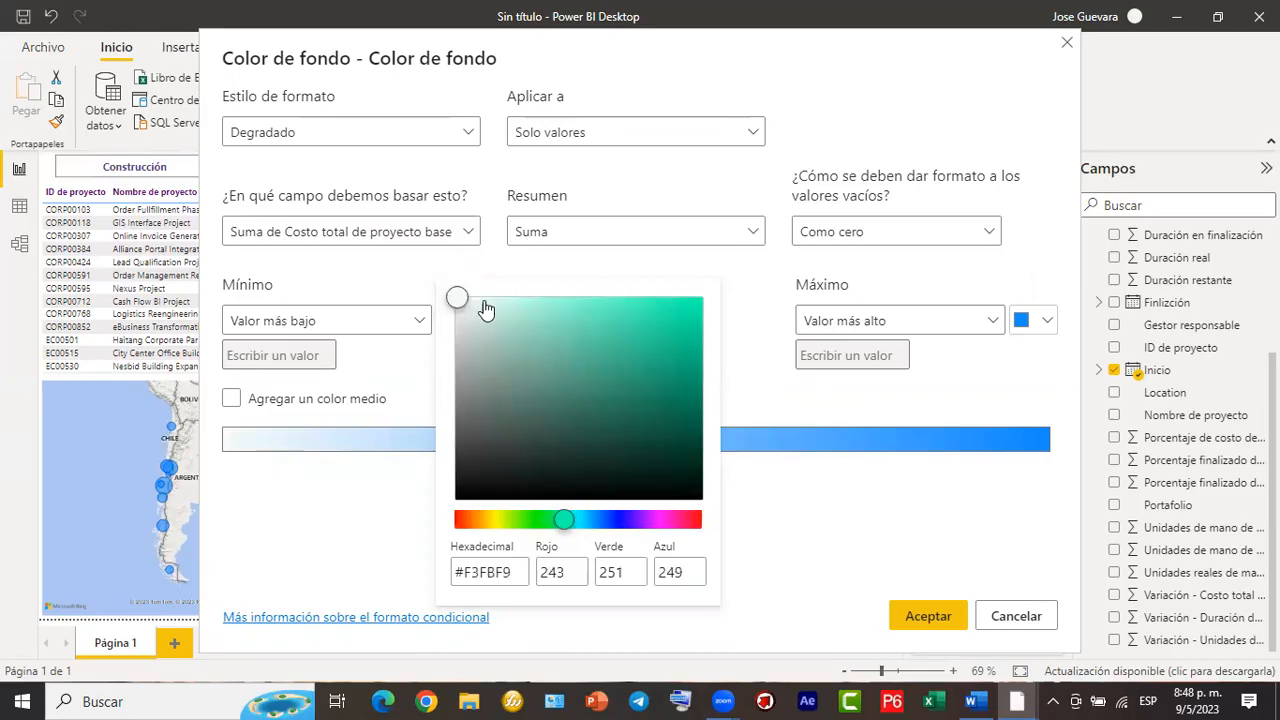
pyautogui.click(746, 282)
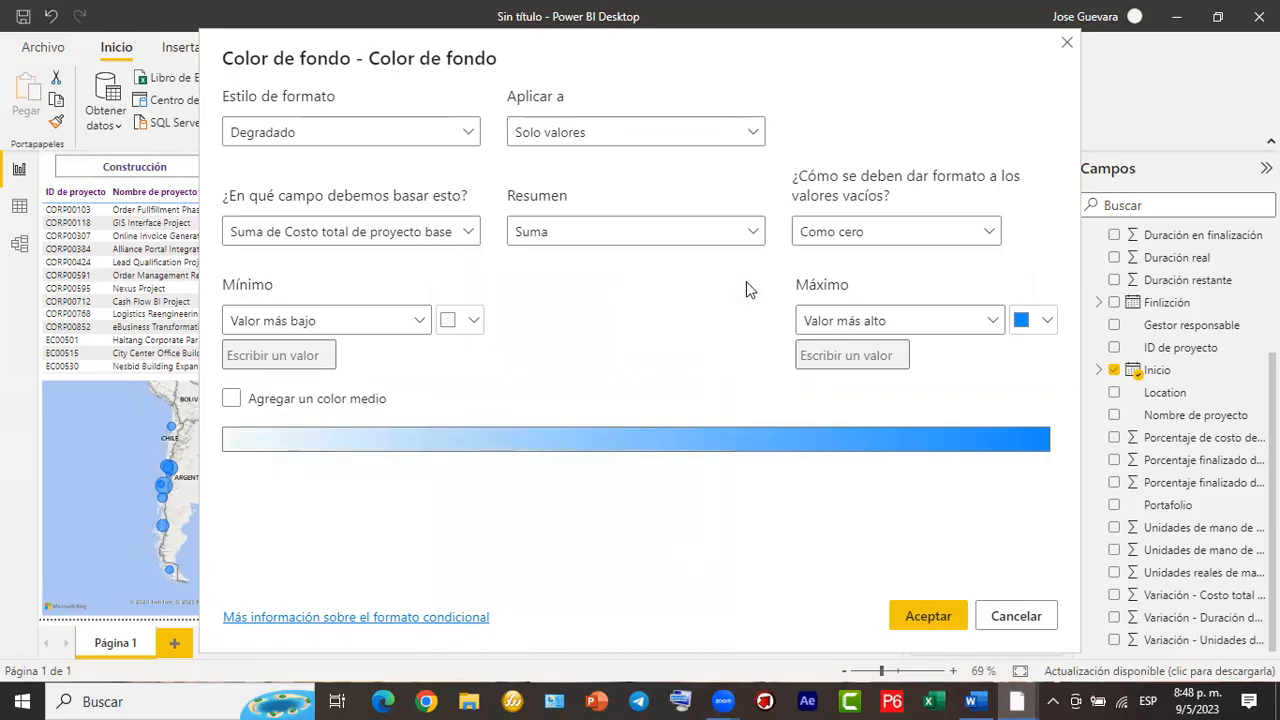
# Set the gradient's Máximo colour to light blue and apply the conditional background to the % column.
pyautogui.click(1040, 321)
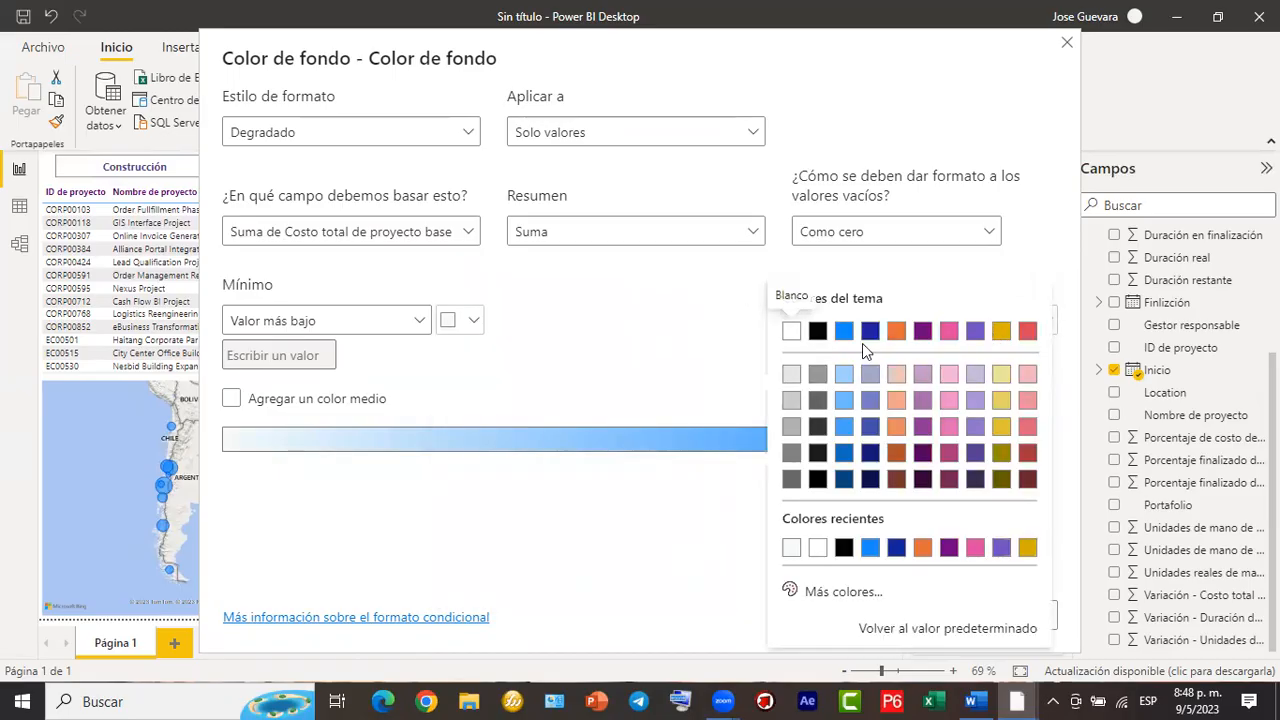
pyautogui.click(849, 380)
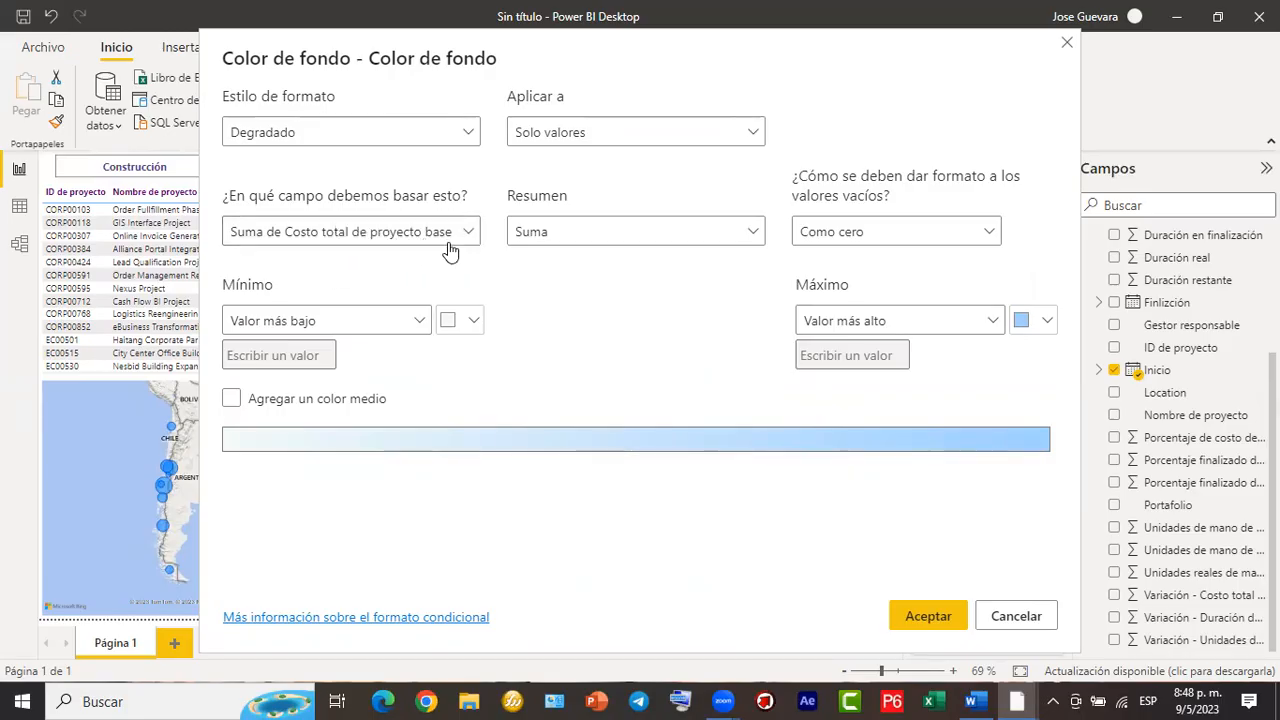
pyautogui.click(922, 618)
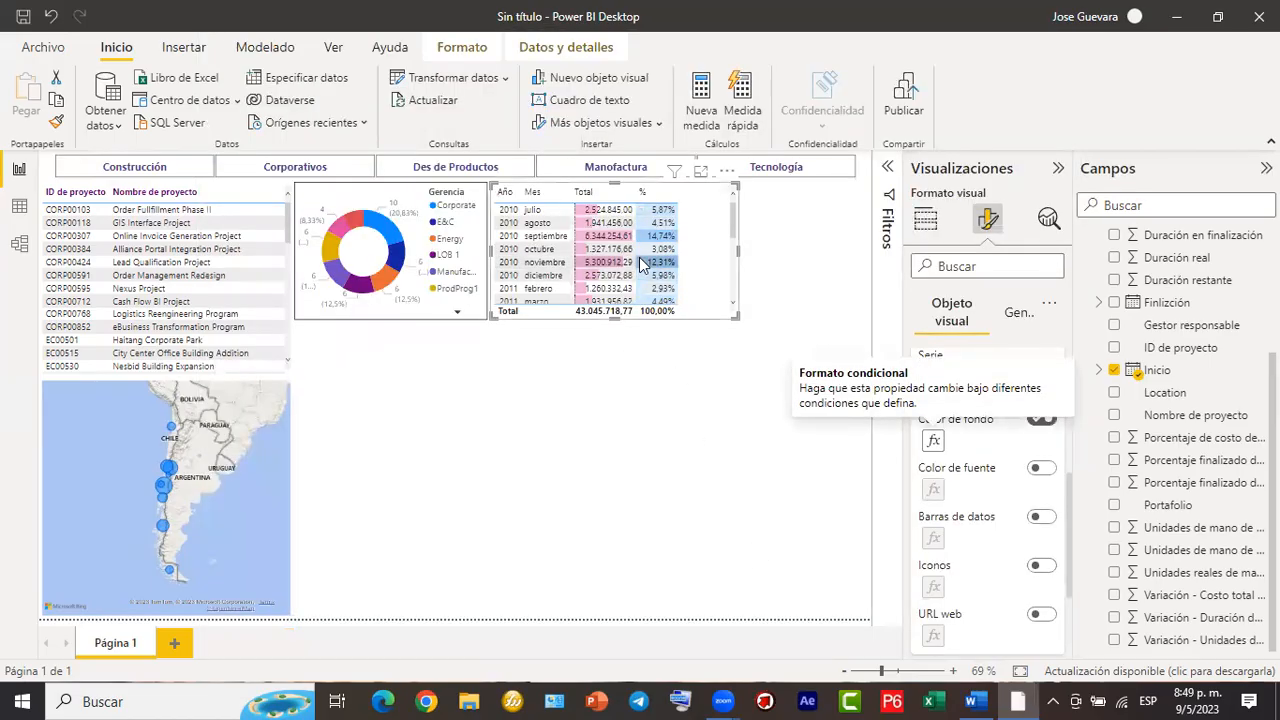
# Look through the monthly cost table's rows to examine the Total data bars and the % background shading.
pyautogui.moveTo(733, 219); pyautogui.dragTo(729, 296)
pyautogui.moveTo(727, 251); pyautogui.dragTo(732, 195)
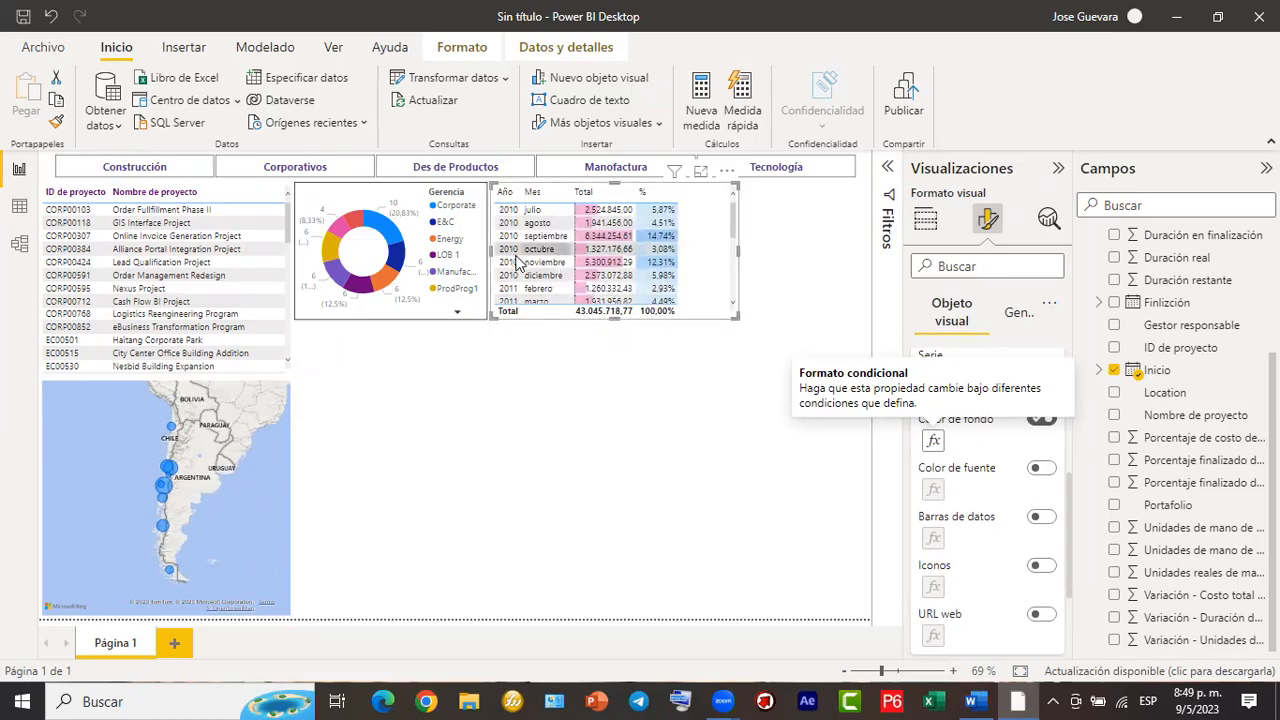
pyautogui.scroll(-3, 600, 265)
pyautogui.scroll(3, 600, 266)
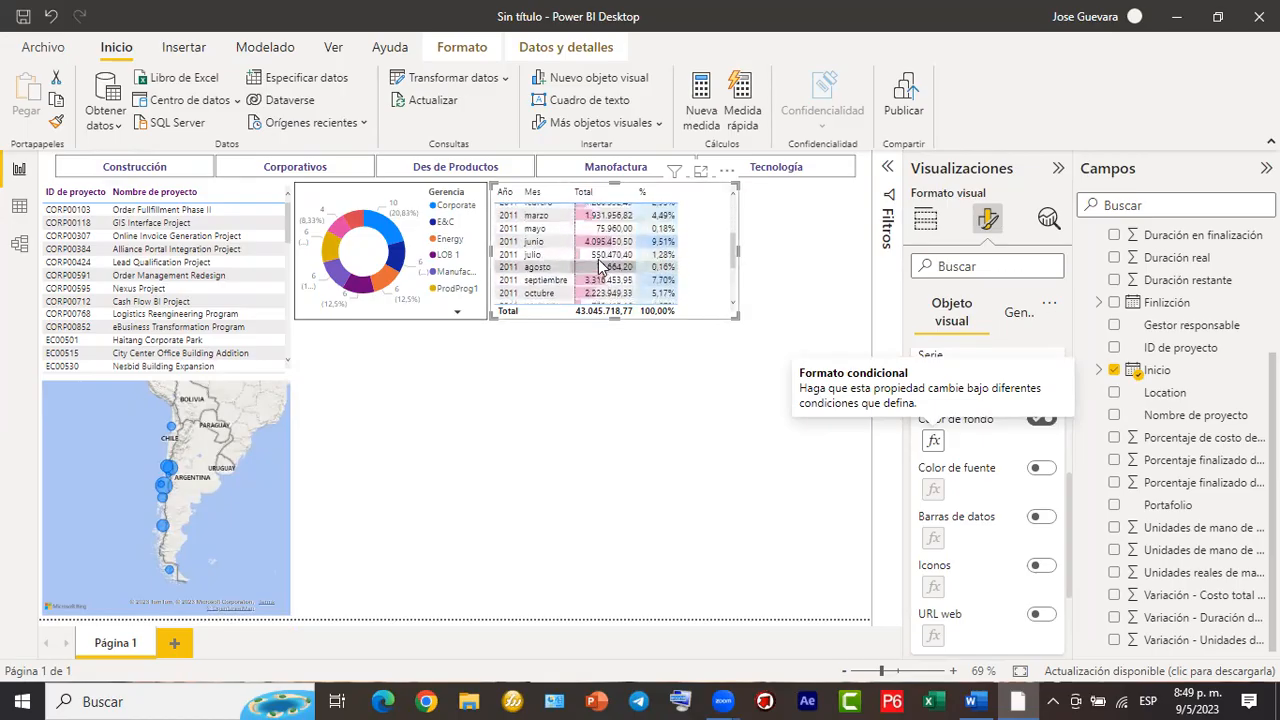
pyautogui.scroll(-5, 620, 280)
pyautogui.scroll(-1, 635, 290)
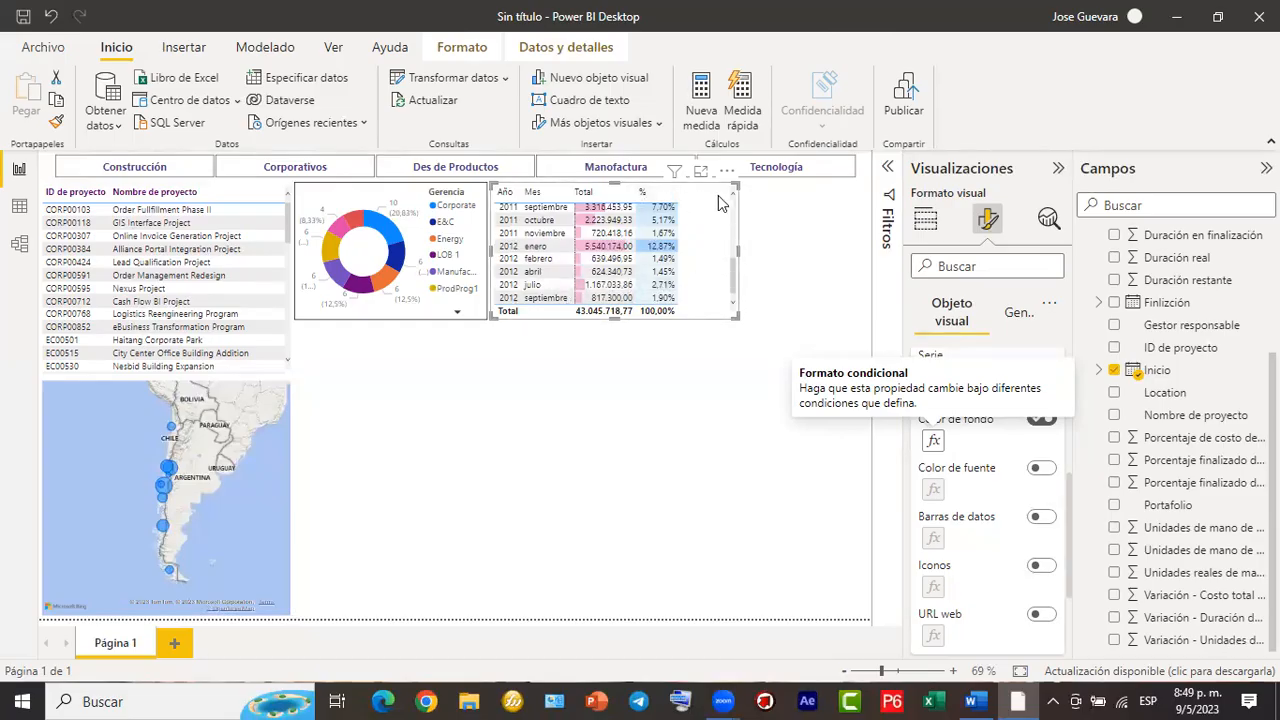
pyautogui.moveTo(737, 280)
pyautogui.mouseDown()
pyautogui.moveTo(740, 200)
pyautogui.moveTo(744, 298)
pyautogui.mouseUp()
pyautogui.click(768, 348)
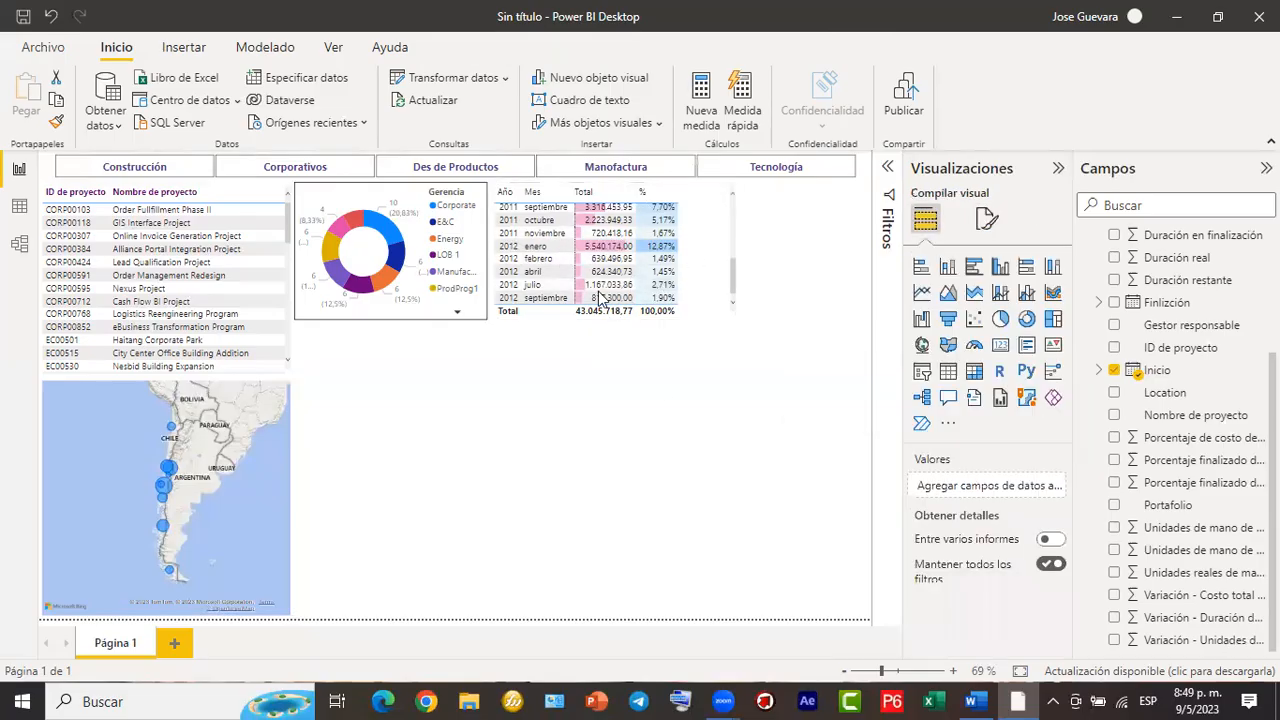
pyautogui.doubleClick(742, 277)
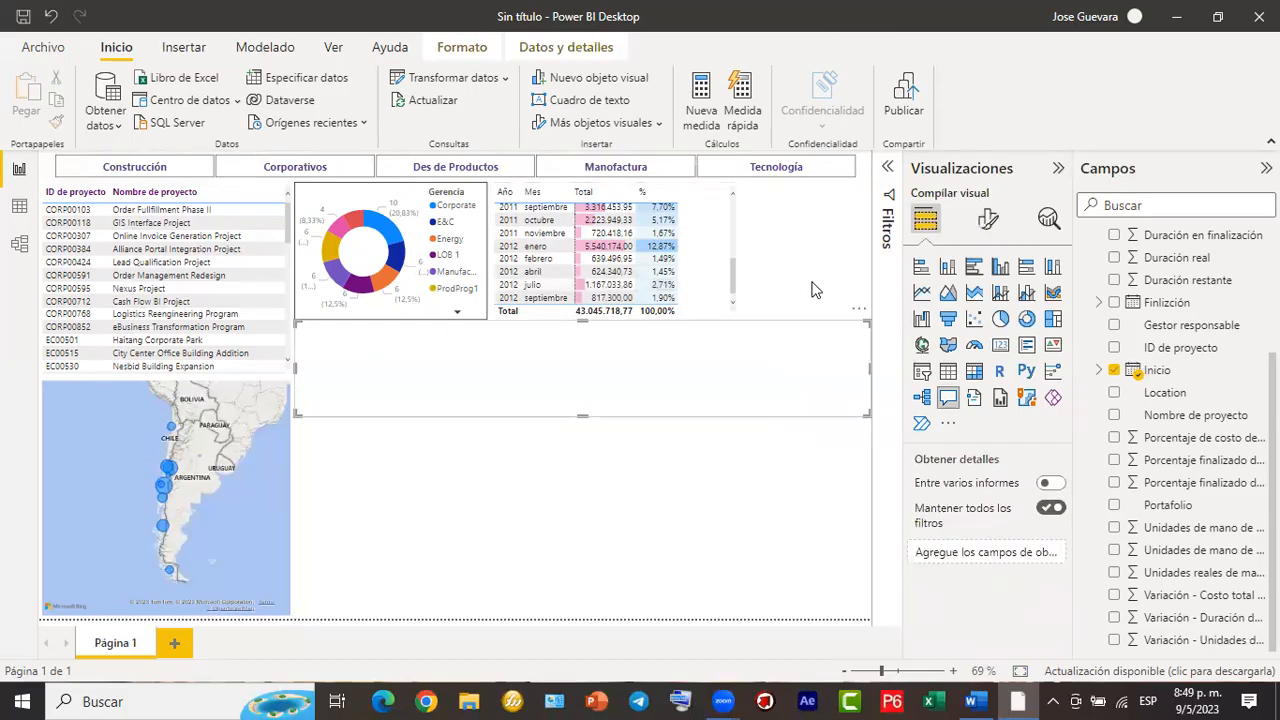
pyautogui.press('Delete')
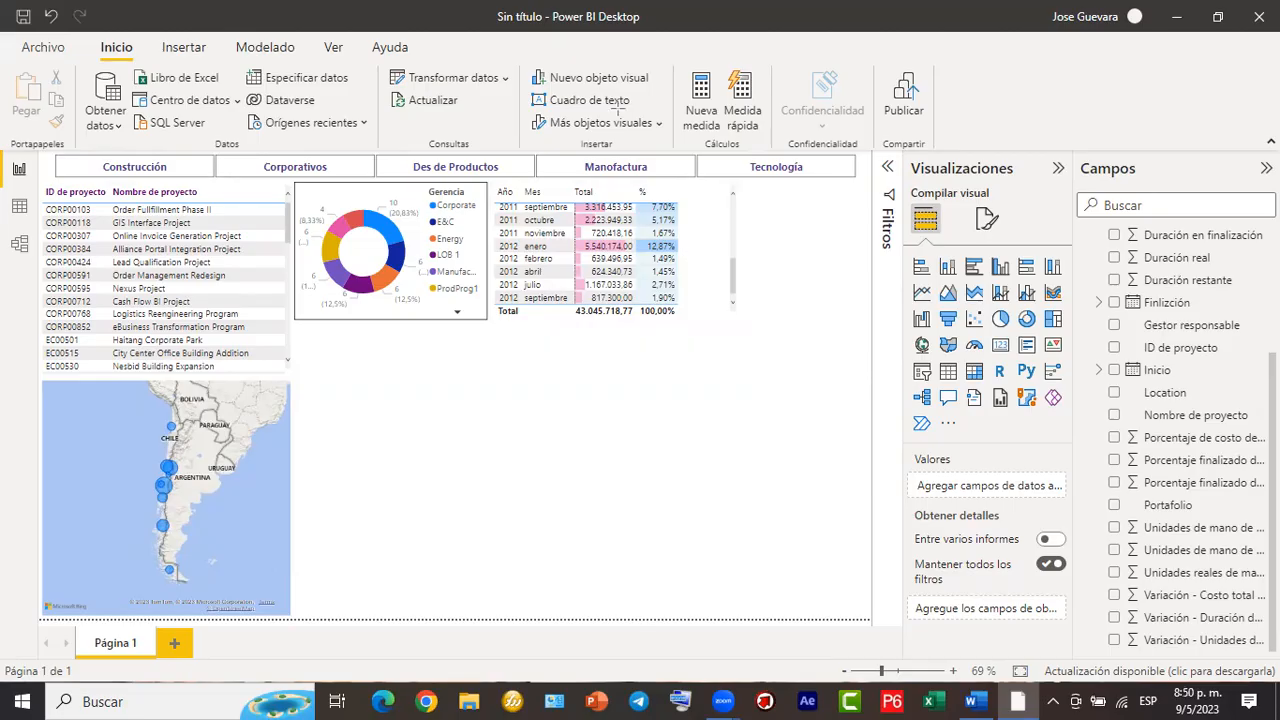
# Switch to the DIVIDE document in Word and copy the two-line acumulado CALCULATE formula.
pyautogui.click(983, 698)
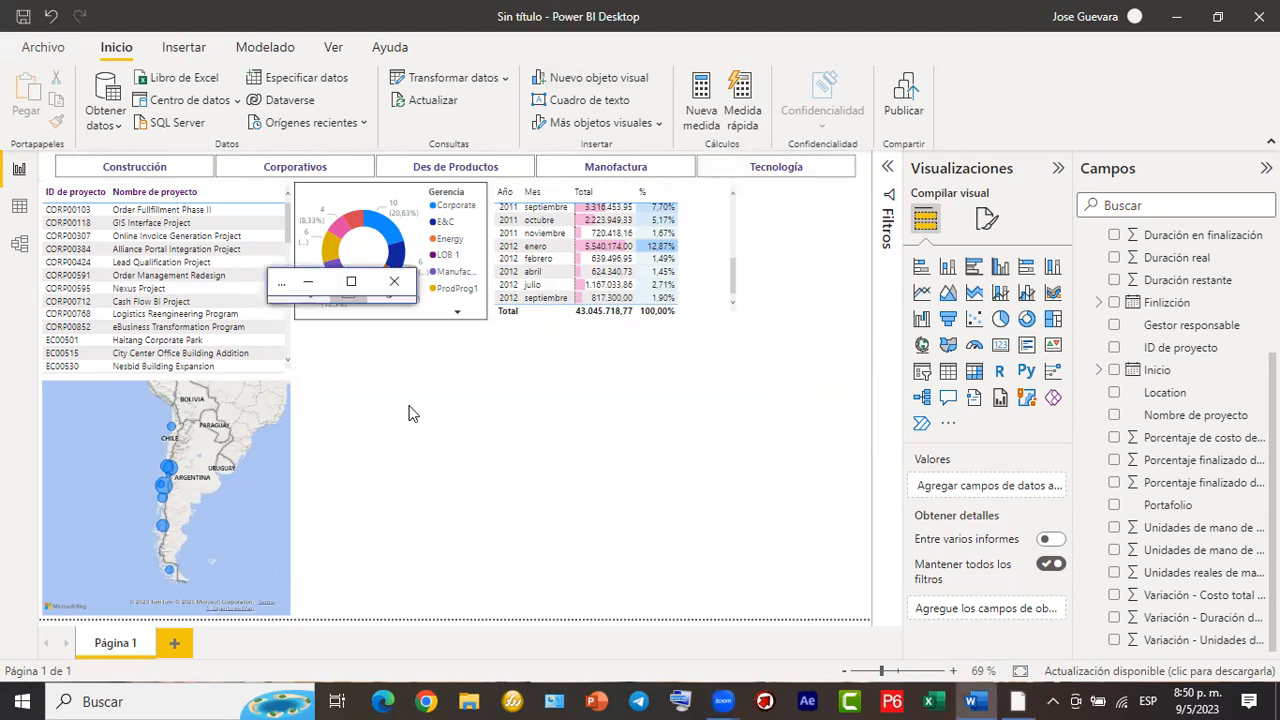
pyautogui.click(352, 283)
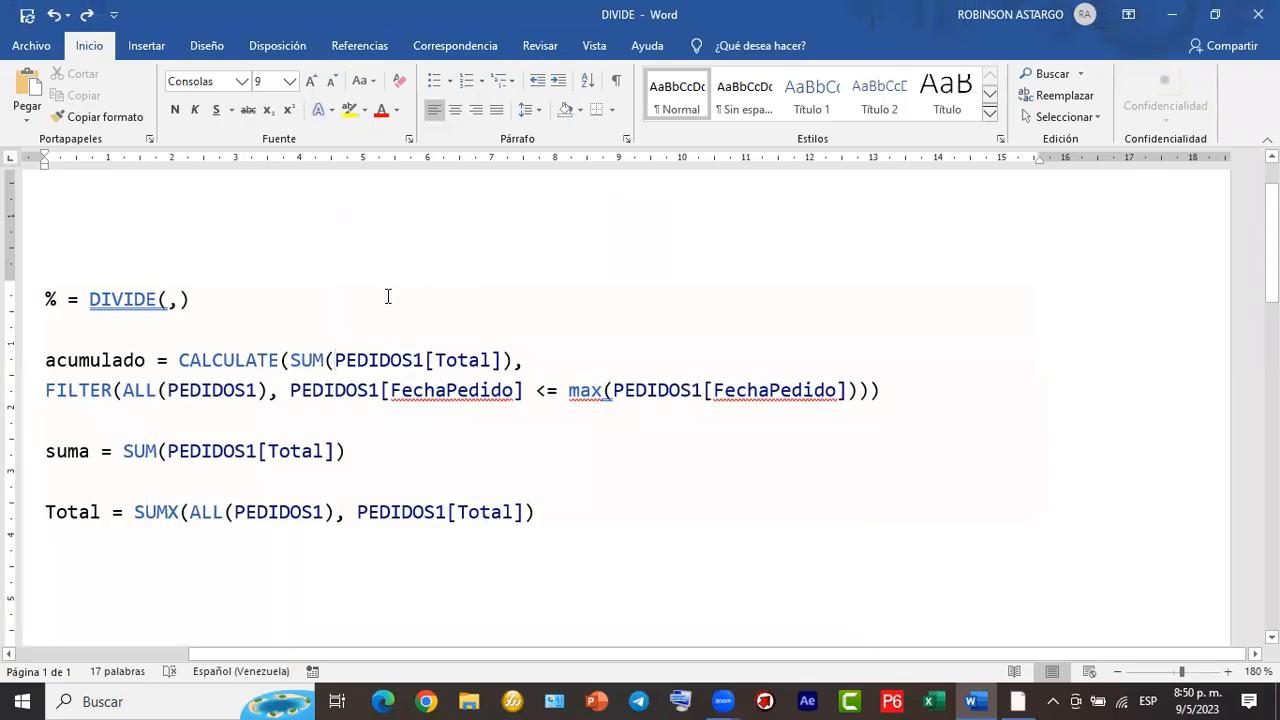
pyautogui.click(878, 390)
pyautogui.moveTo(880, 390); pyautogui.dragTo(82, 352)
pyautogui.hotkey('ctrl', 'c')
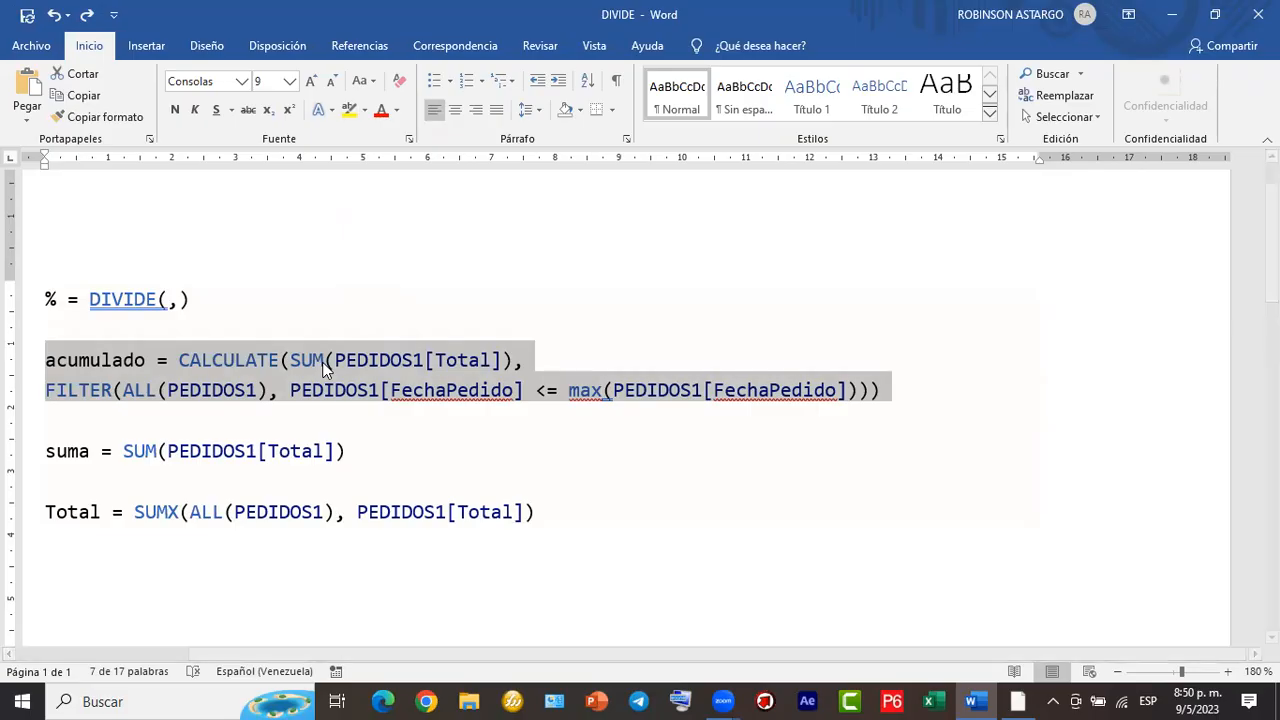
pyautogui.click(866, 394)
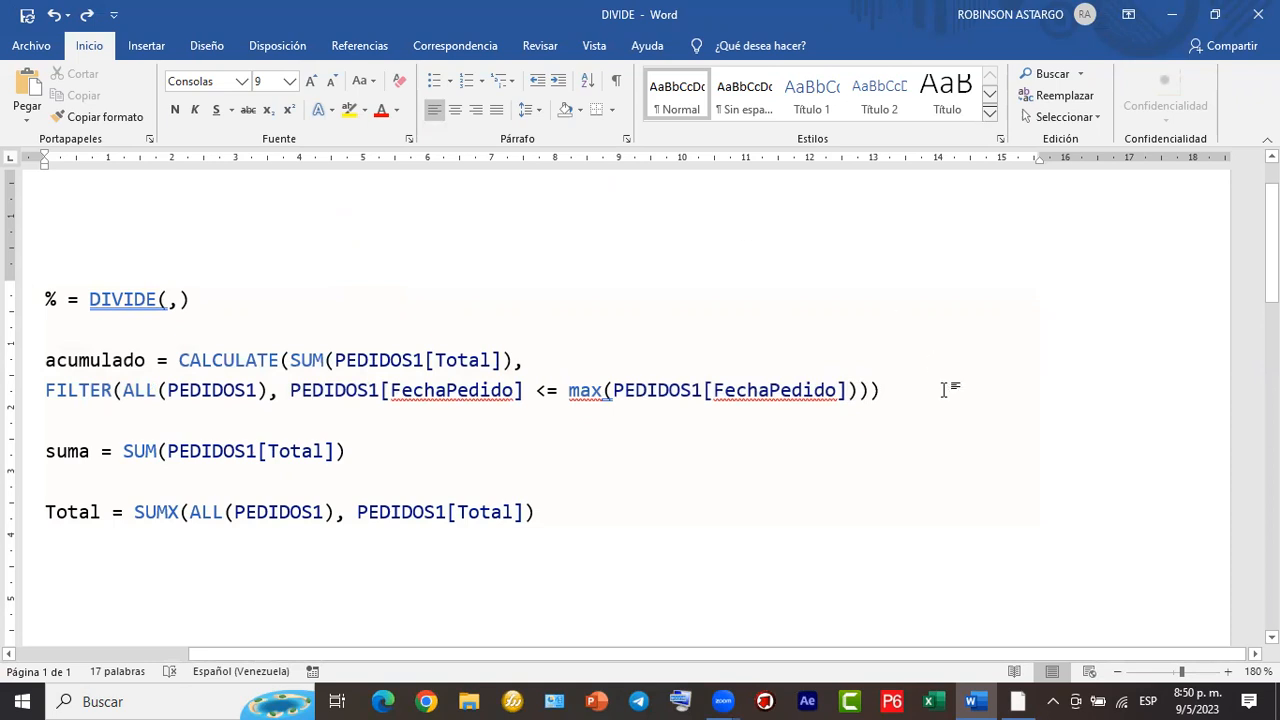
# Return to Power BI Desktop and create a new measure in the portafolio table.
pyautogui.click(1018, 701)
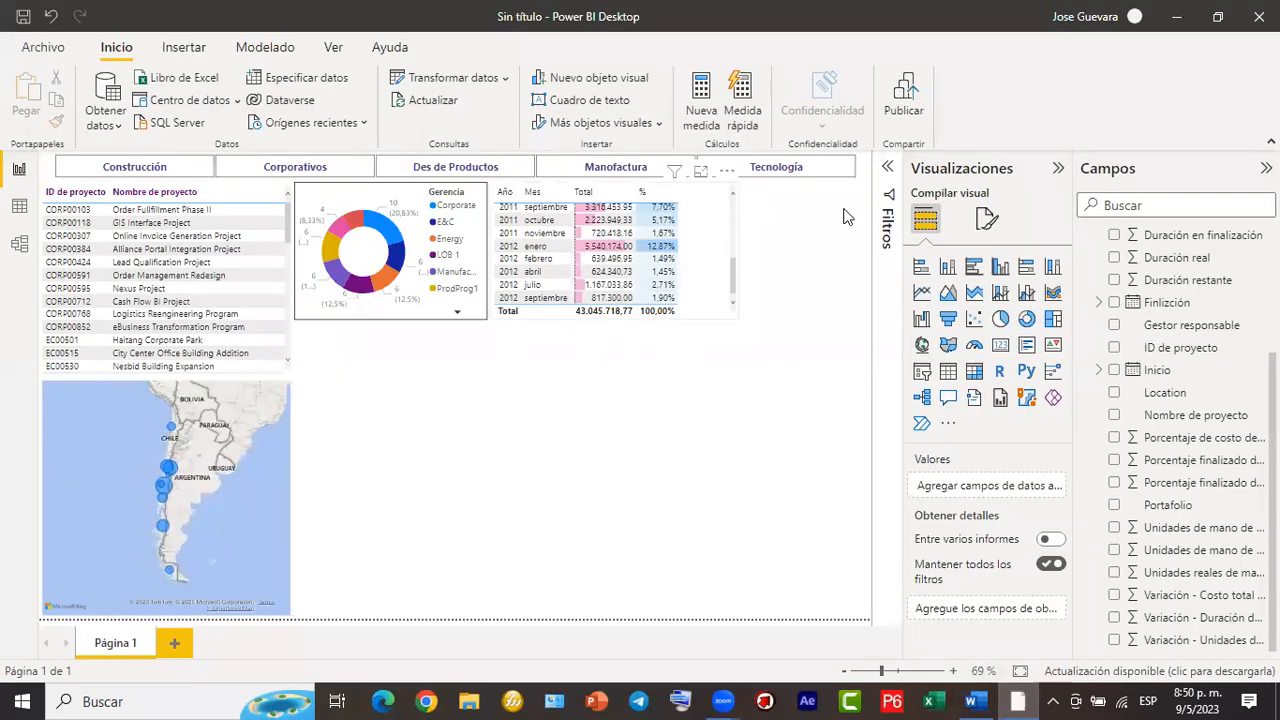
pyautogui.scroll(3, 1207, 455)
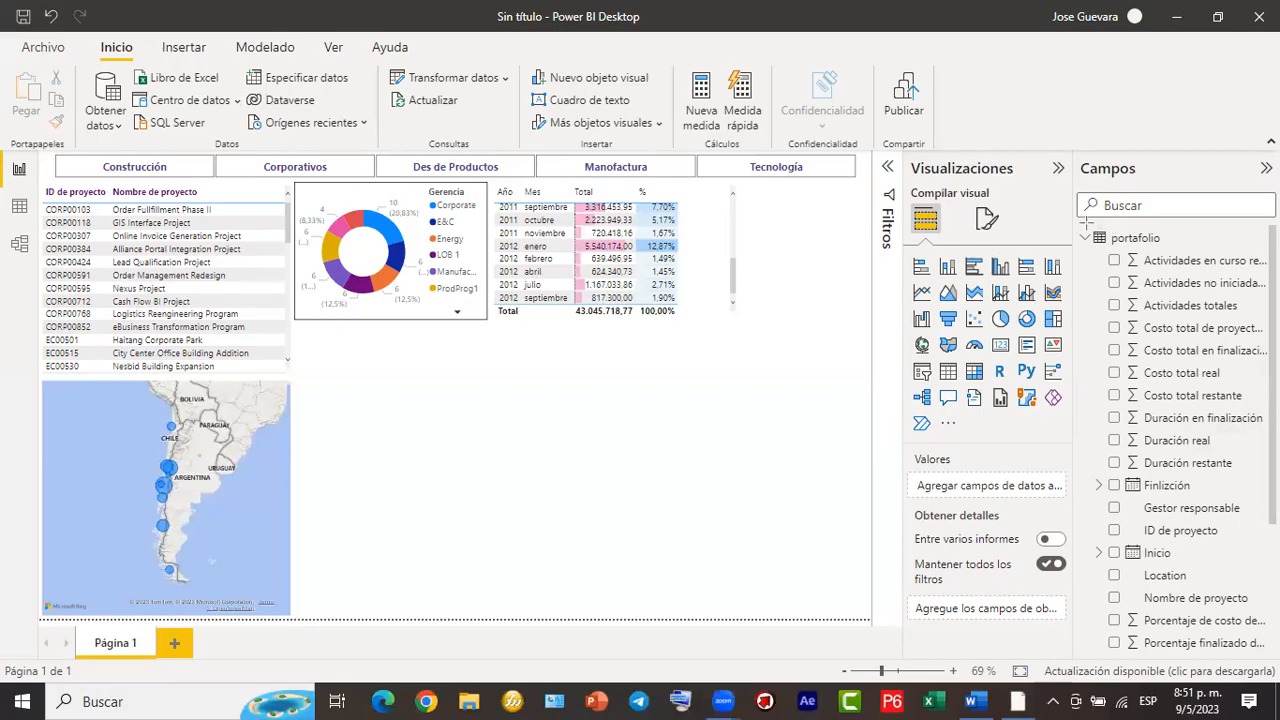
pyautogui.moveTo(1078, 222)
pyautogui.mouseDown()
pyautogui.moveTo(1106, 250)
pyautogui.moveTo(1168, 251)
pyautogui.mouseUp()
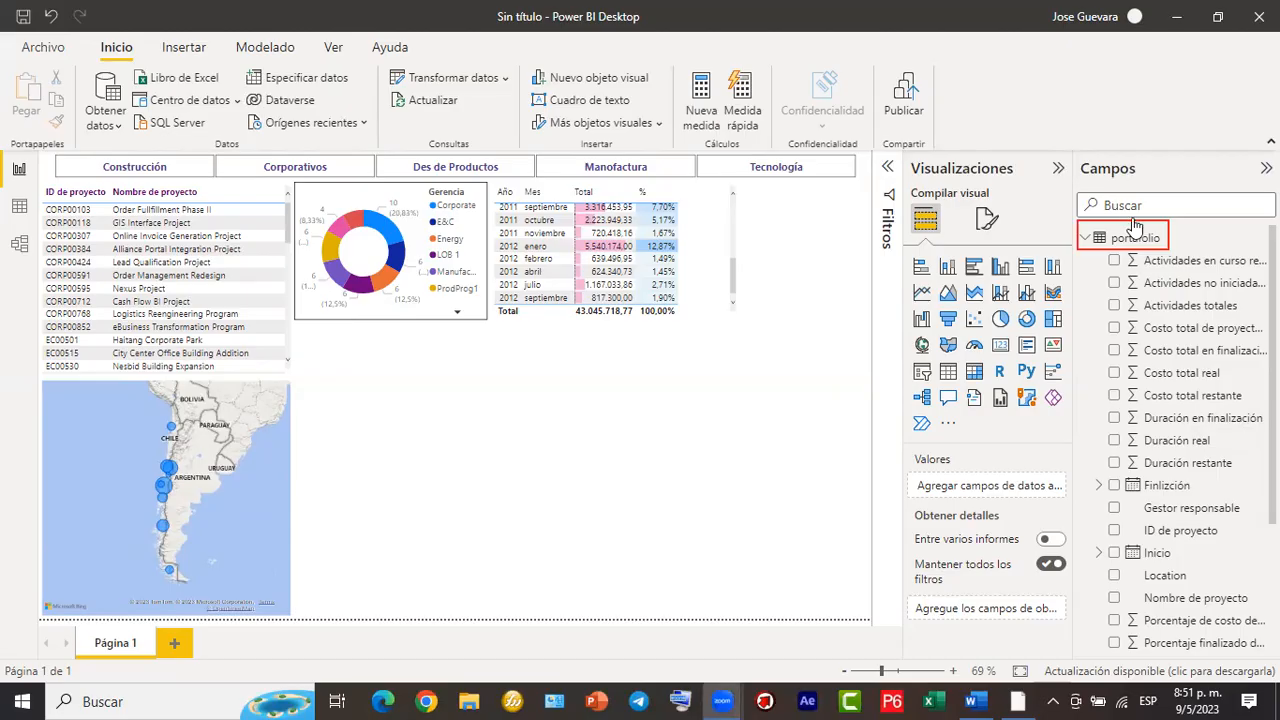
pyautogui.moveTo(1118, 241)
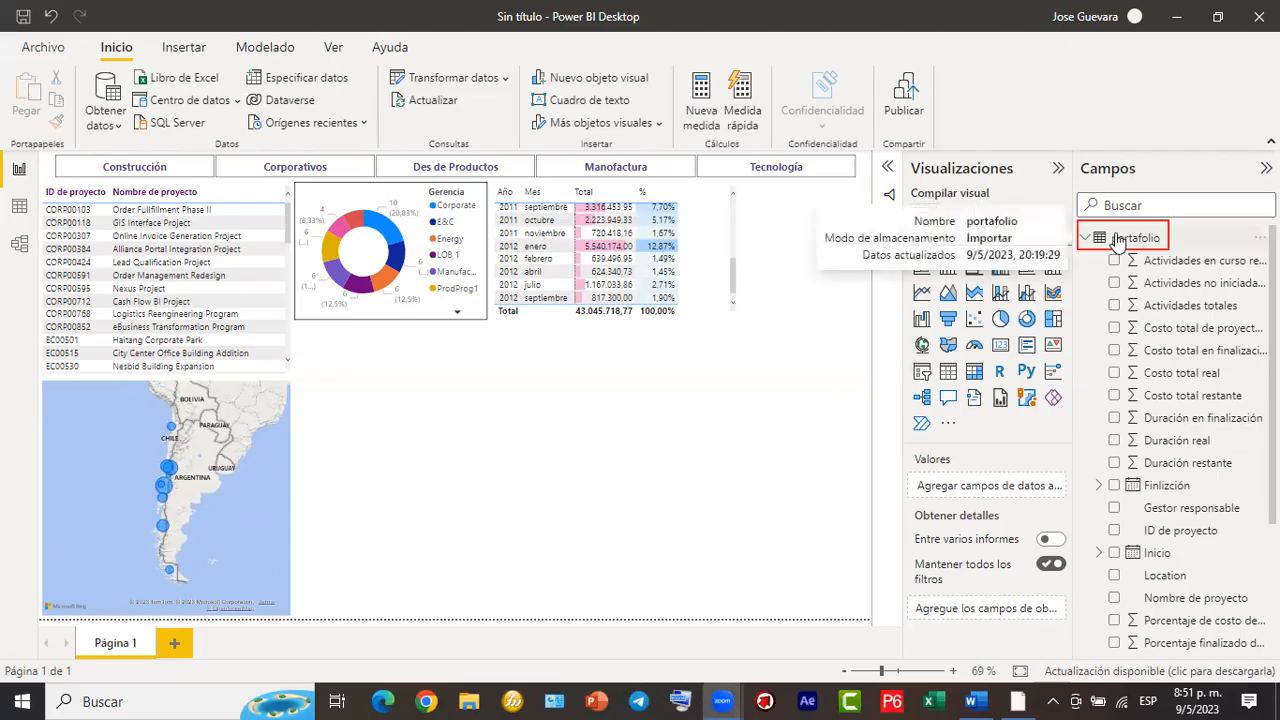
pyautogui.rightClick(1120, 240)
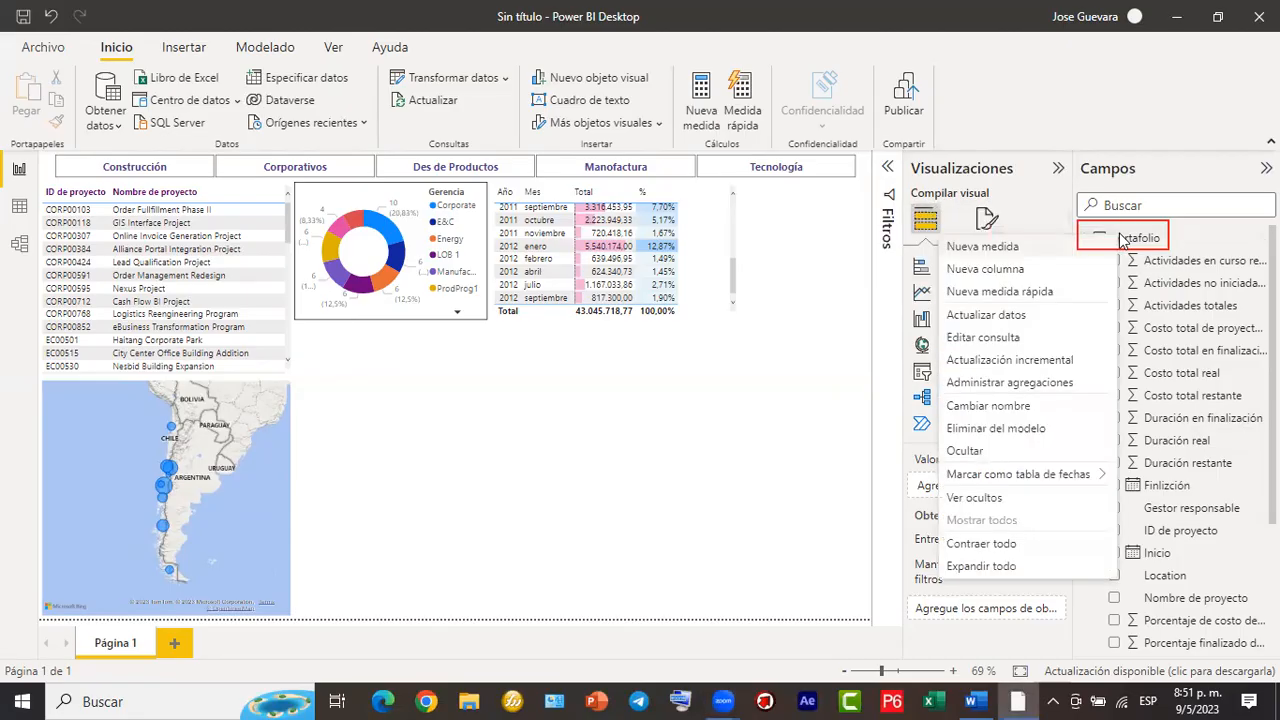
pyautogui.click(994, 251)
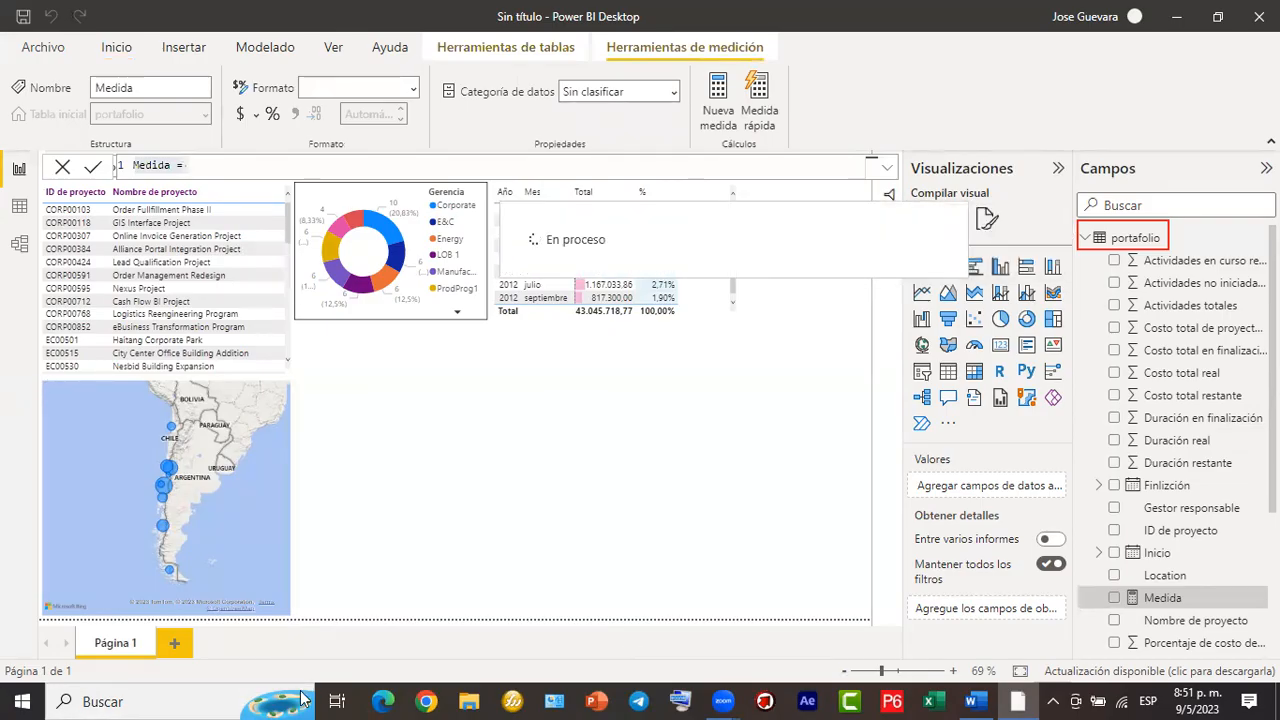
# Replace the new measure's default text with the copied acumulado formula and remove the empty line at its end.
pyautogui.moveTo(112, 157)
pyautogui.mouseDown()
pyautogui.moveTo(724, 135)
pyautogui.moveTo(888, 168)
pyautogui.moveTo(872, 180)
pyautogui.mouseUp()
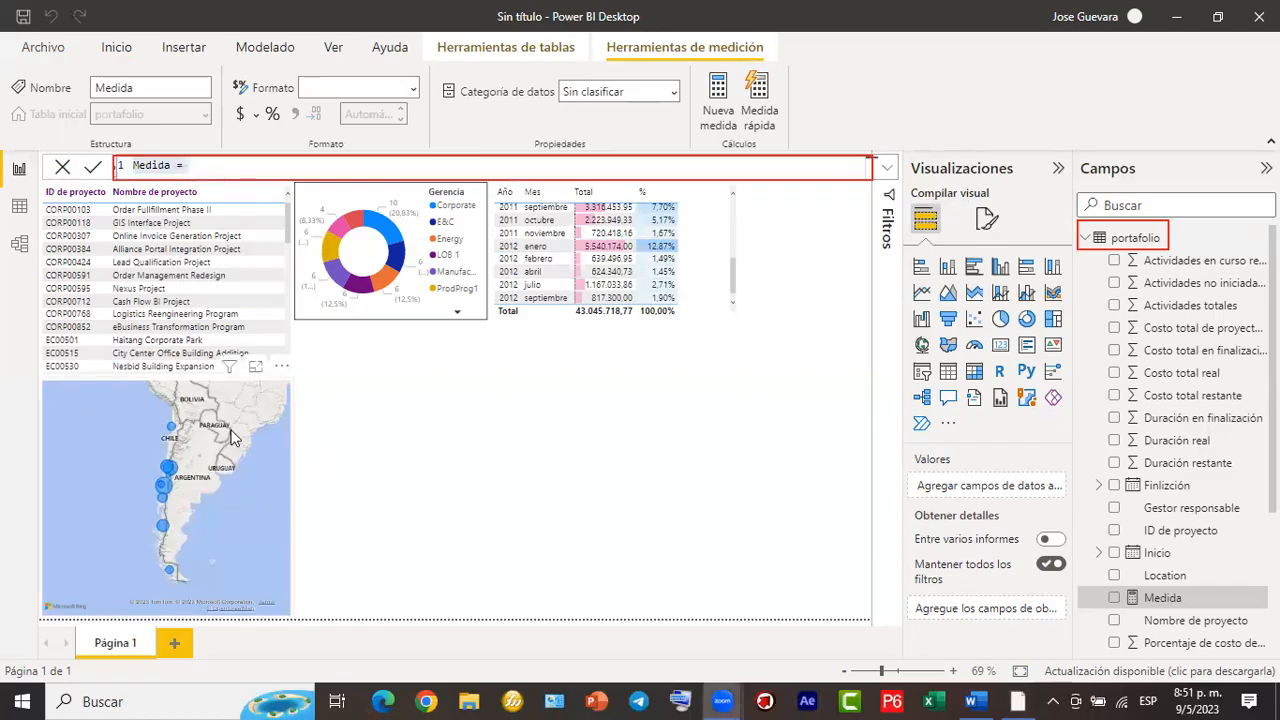
pyautogui.click(283, 162)
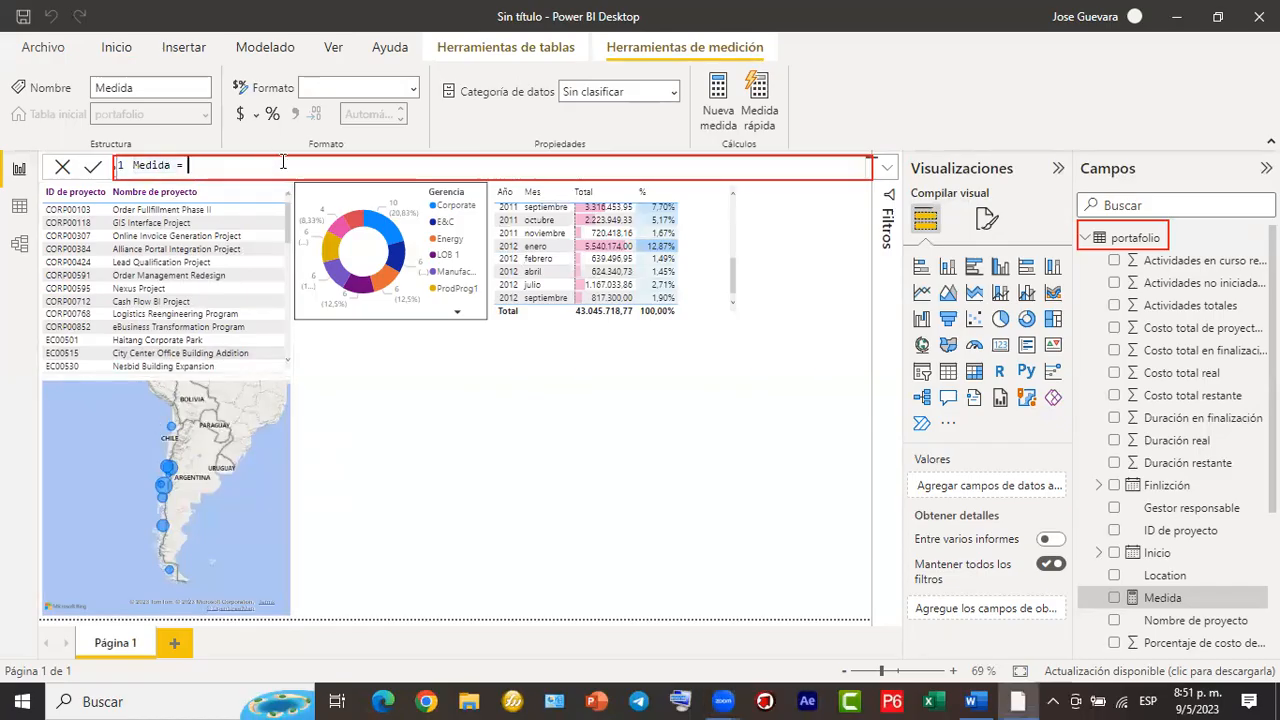
pyautogui.press('BackSpace')
pyautogui.press('BackSpace')
pyautogui.press('BackSpace')
pyautogui.press('BackSpace')
pyautogui.press('BackSpace')
pyautogui.press('BackSpace')
pyautogui.press('BackSpace')
pyautogui.press('BackSpace')
pyautogui.press('BackSpace')
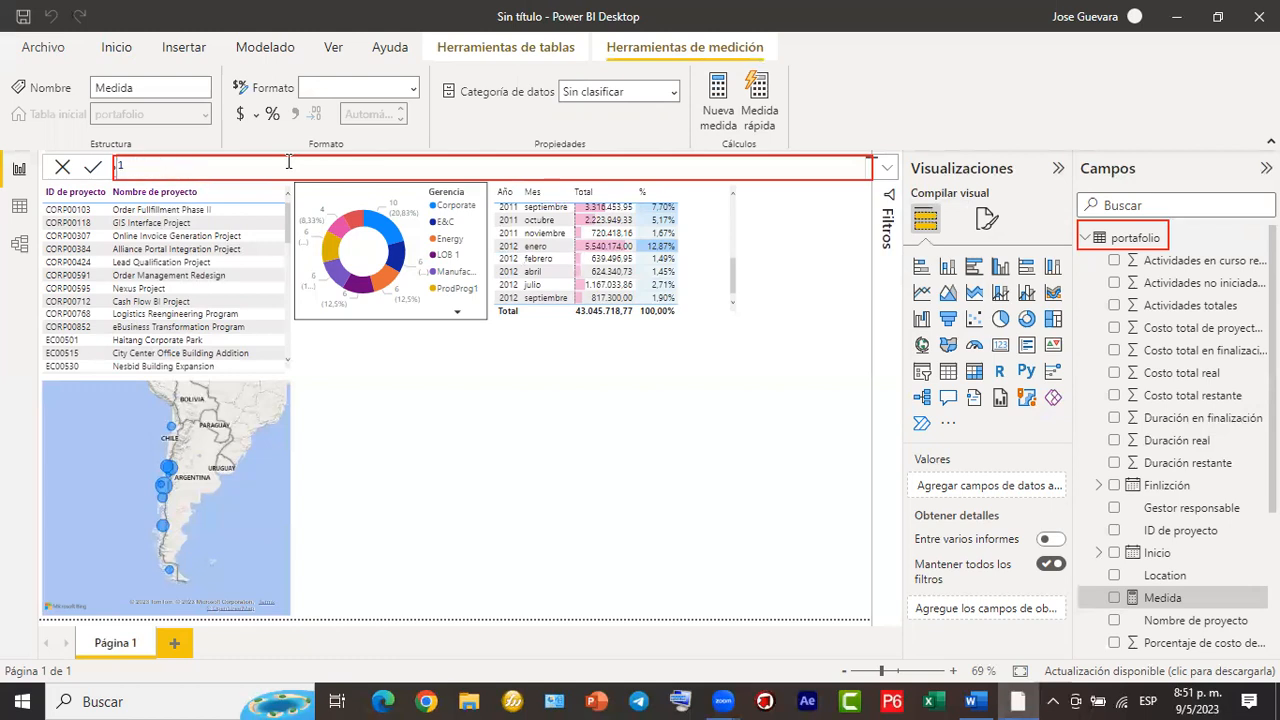
pyautogui.hotkey('ctrl', 'v')
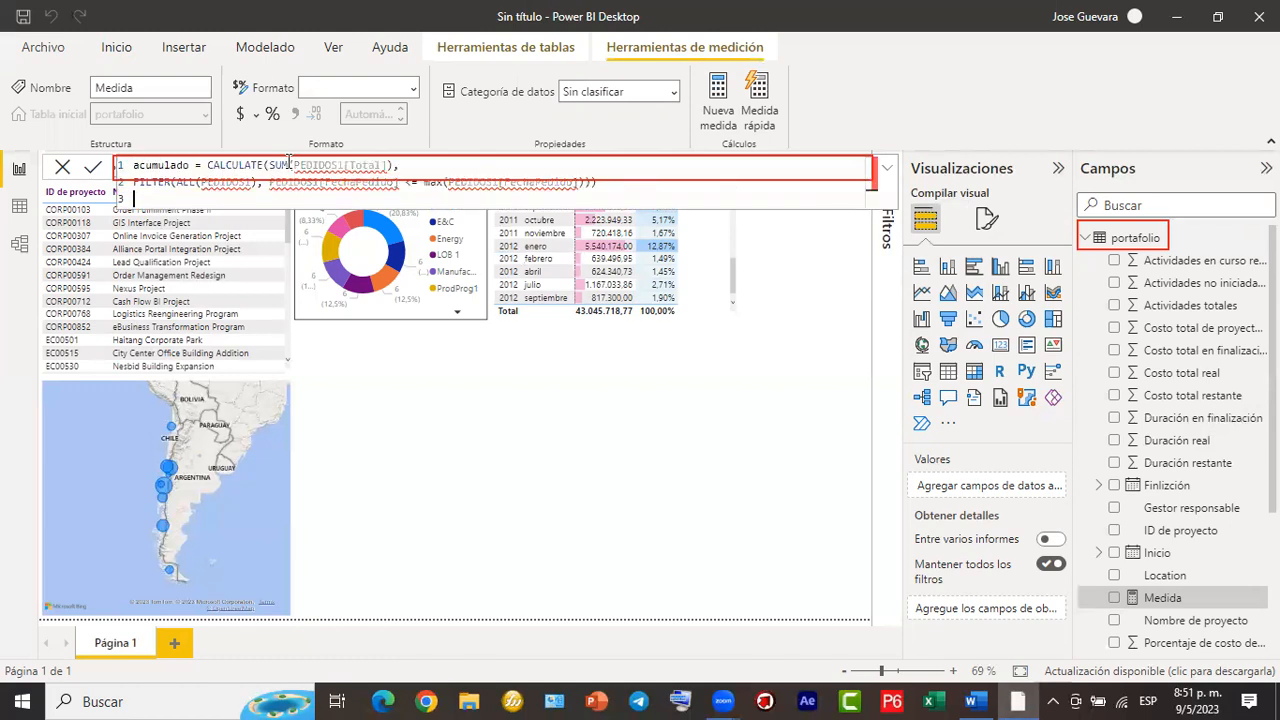
pyautogui.press('BackSpace')
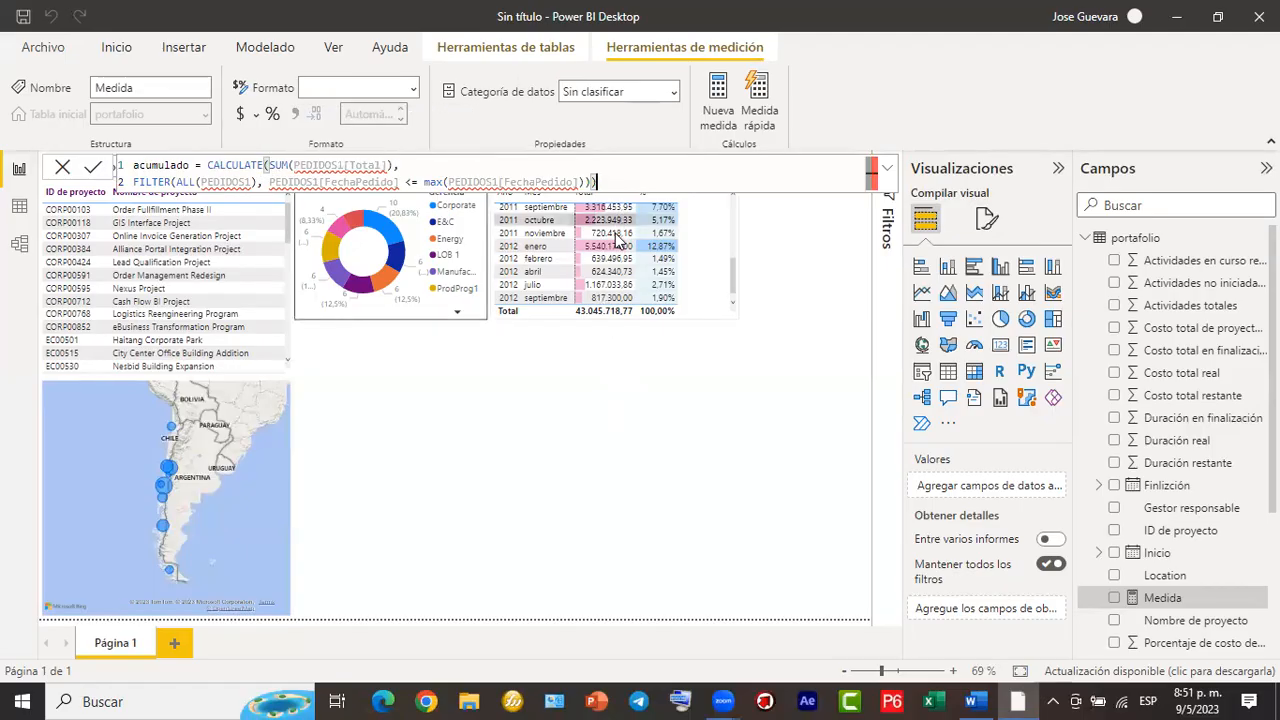
# Replace the PEDIDOS1[Total] argument of SUM with portafolio[Costo total de proyecto base] in the acumulado formula.
pyautogui.scroll(1, 633, 247)
pyautogui.scroll(3, 633, 247)
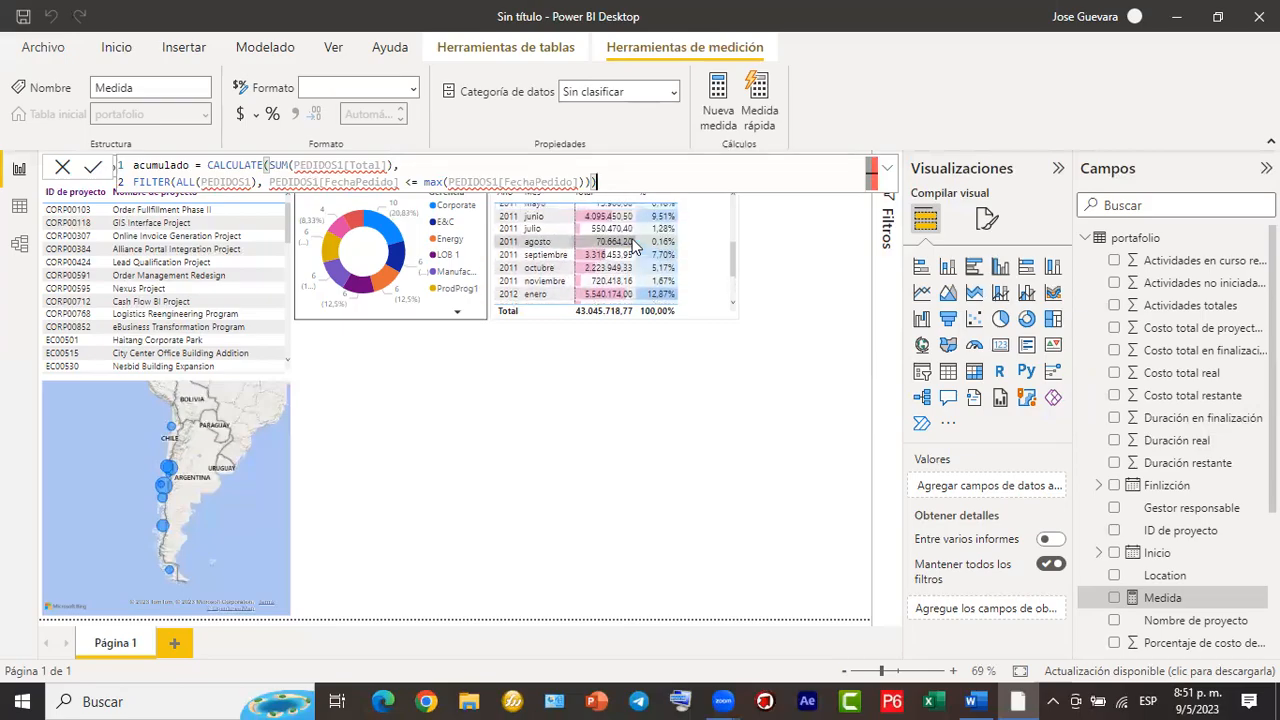
pyautogui.scroll(1, 633, 247)
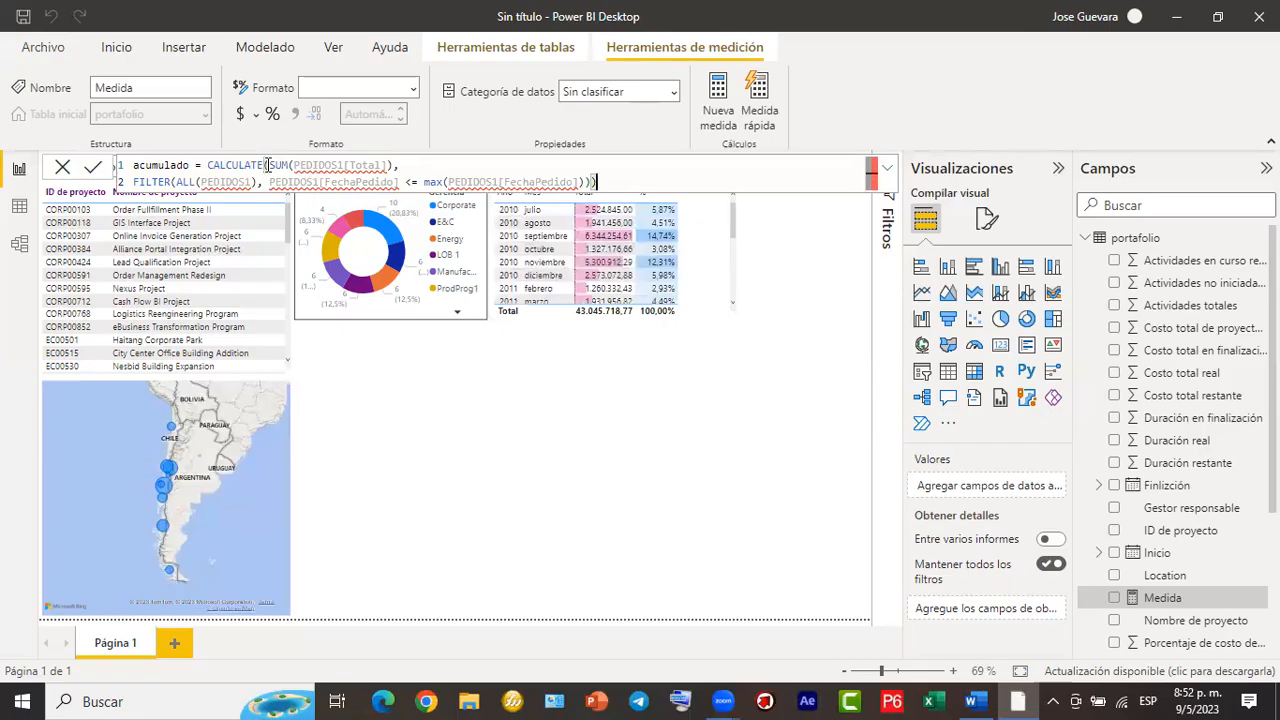
pyautogui.moveTo(298, 166)
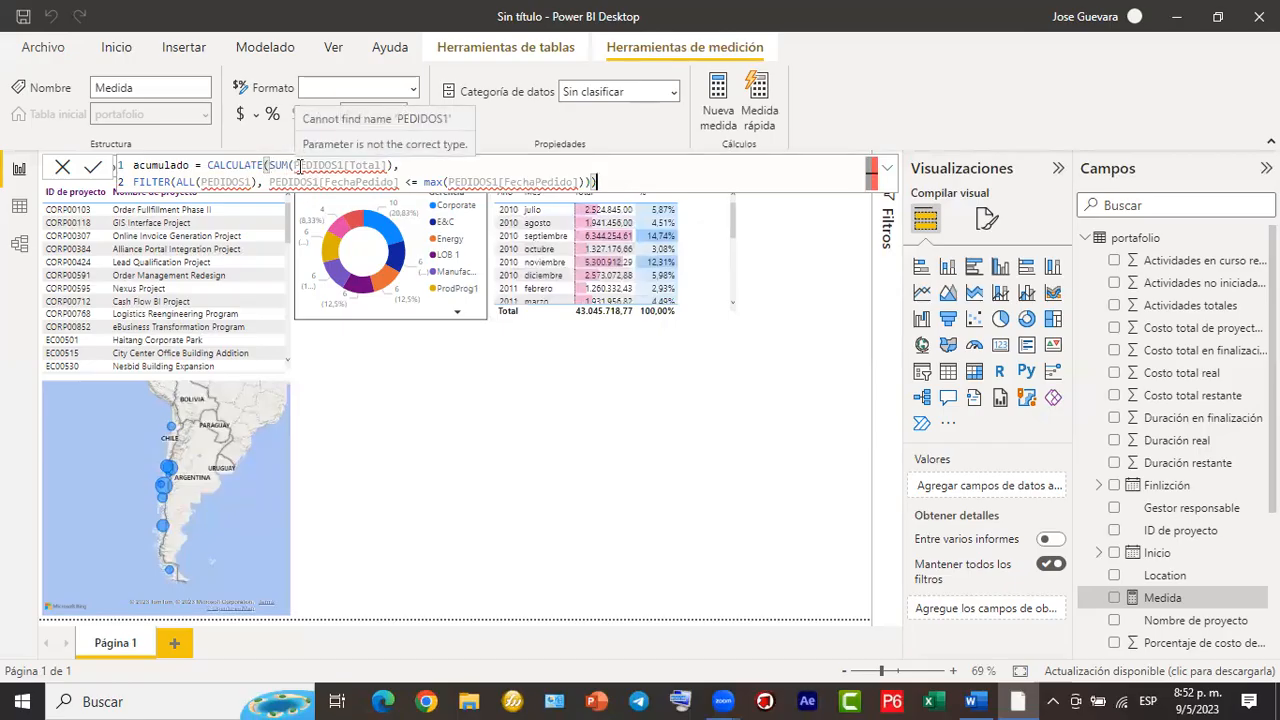
pyautogui.moveTo(293, 166); pyautogui.dragTo(388, 165)
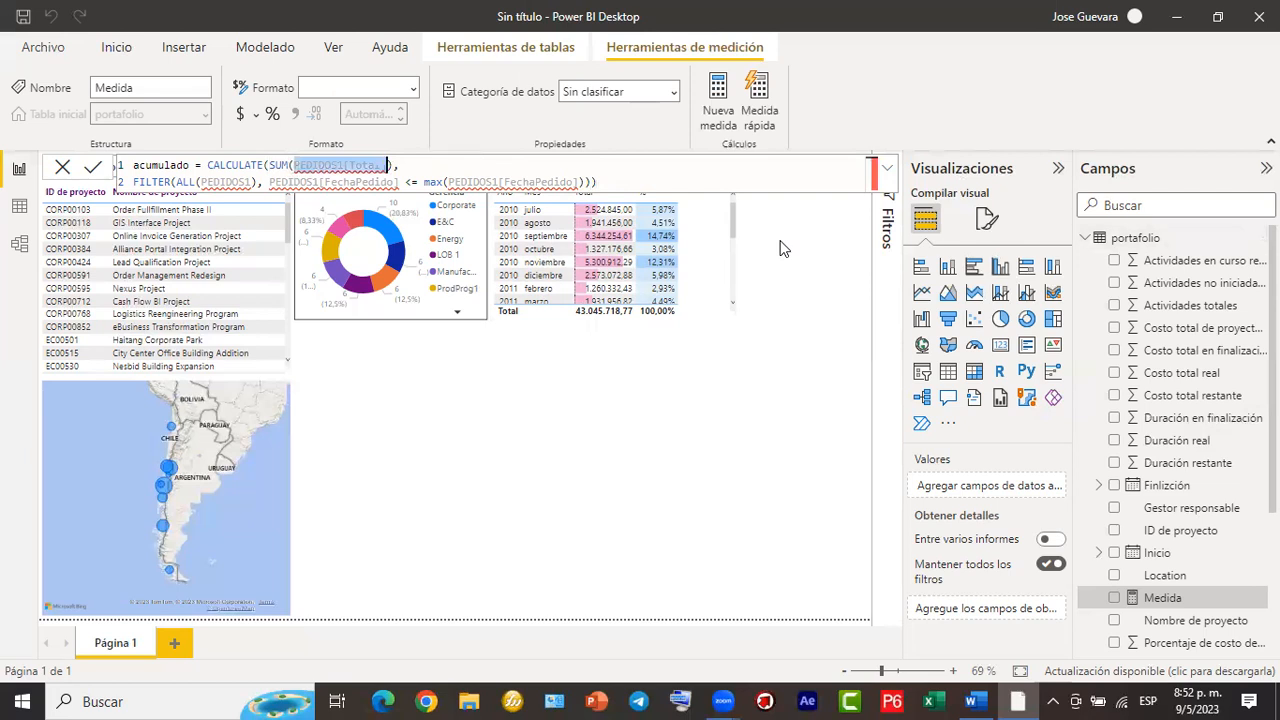
pyautogui.press('BackSpace')
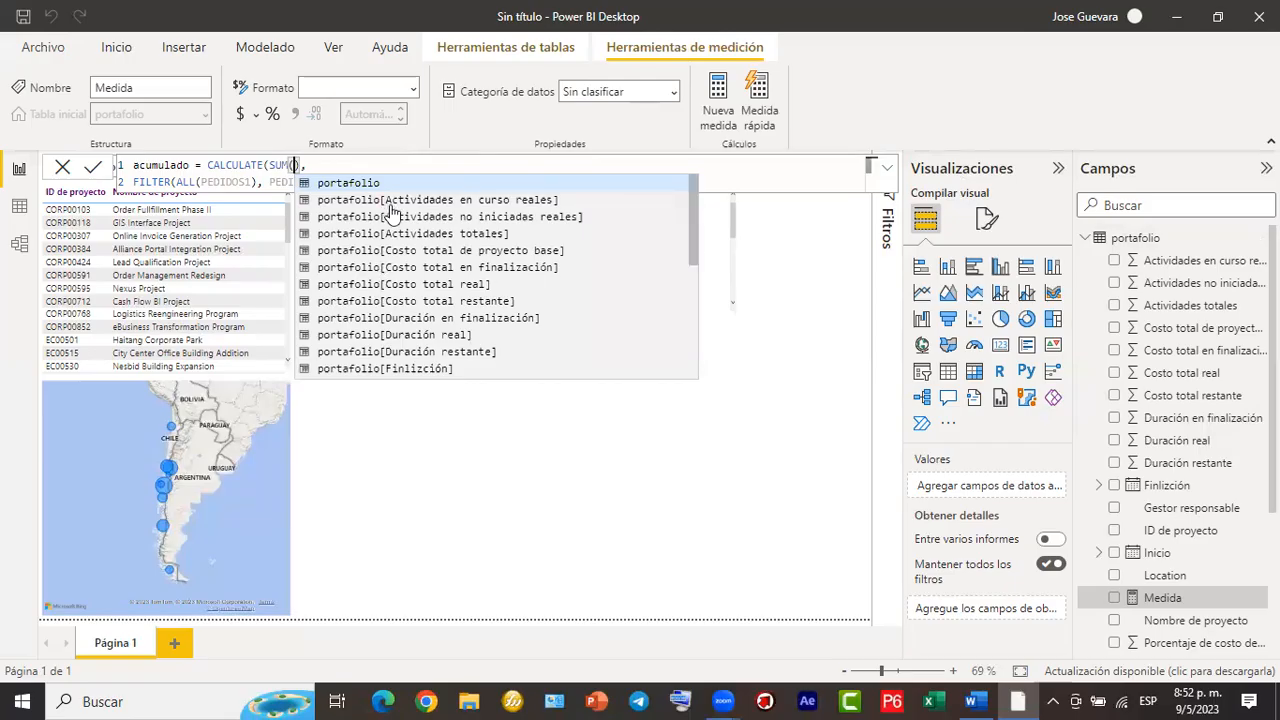
pyautogui.click(463, 252)
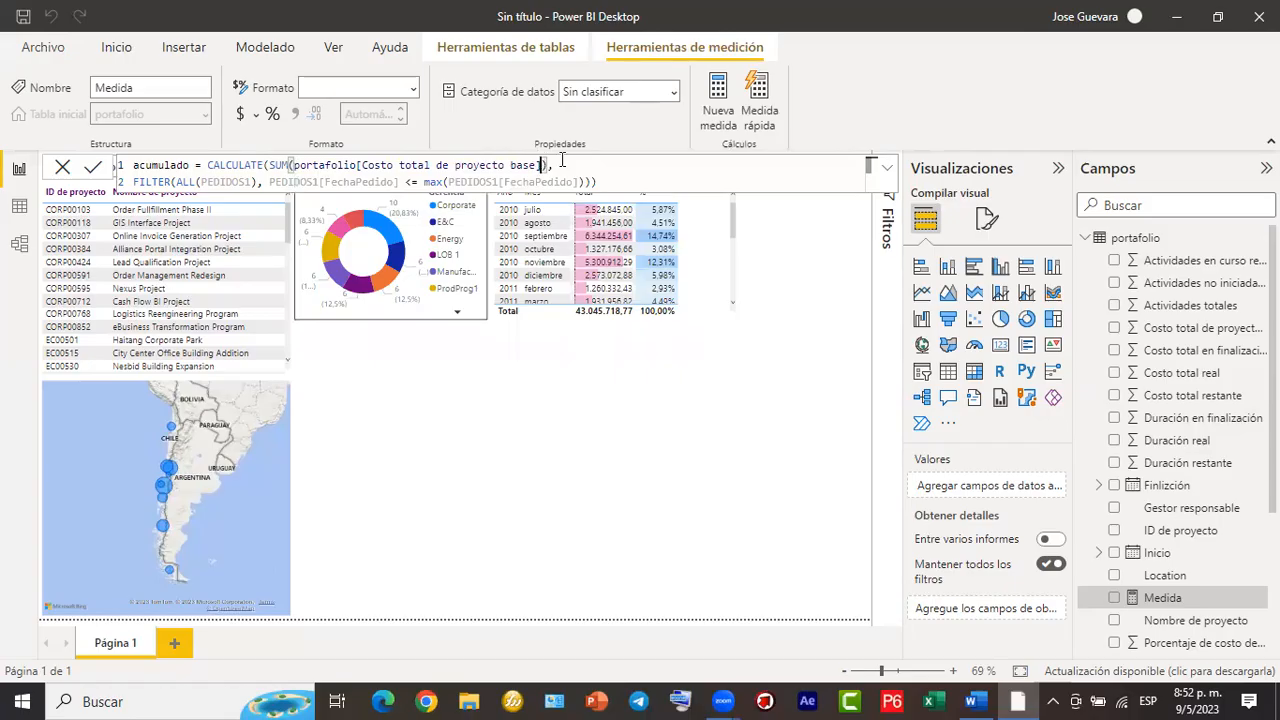
# Replace the PEDIDOS1 table inside ALL with portafolio.
pyautogui.click(203, 182)
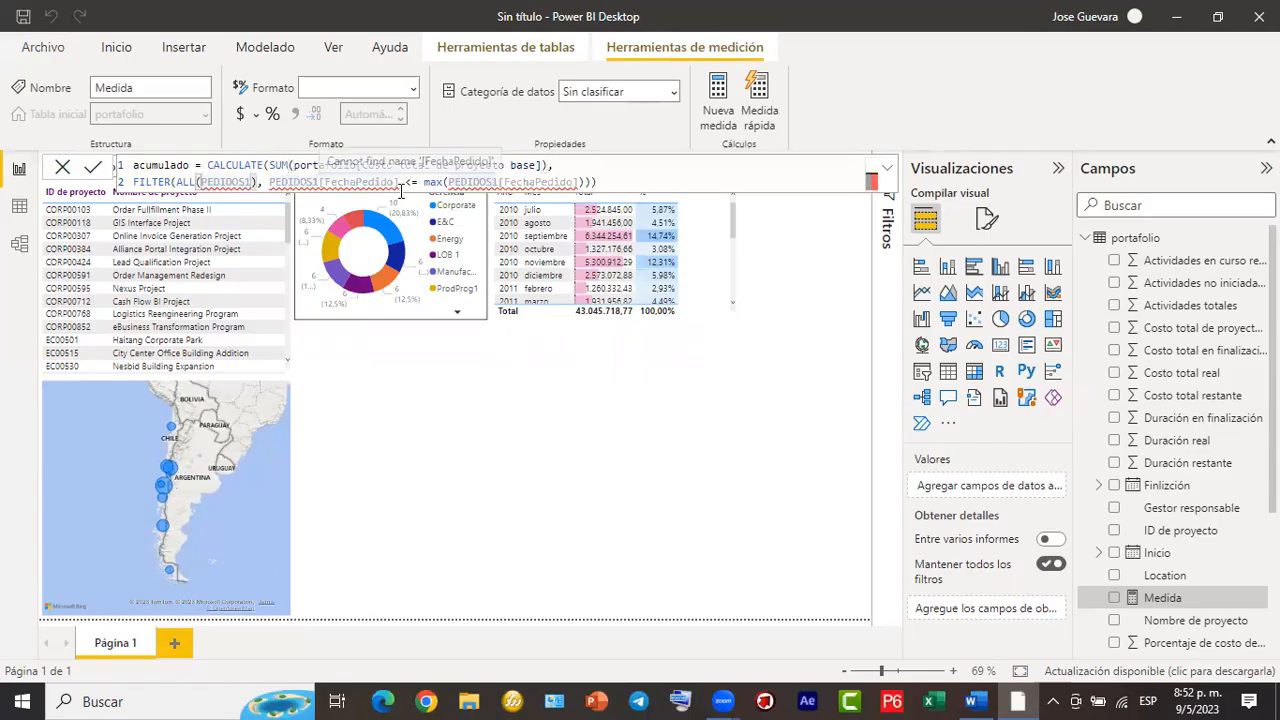
pyautogui.press('Delete')
pyautogui.press('Delete')
pyautogui.press('Delete')
pyautogui.press('Delete')
pyautogui.press('Delete')
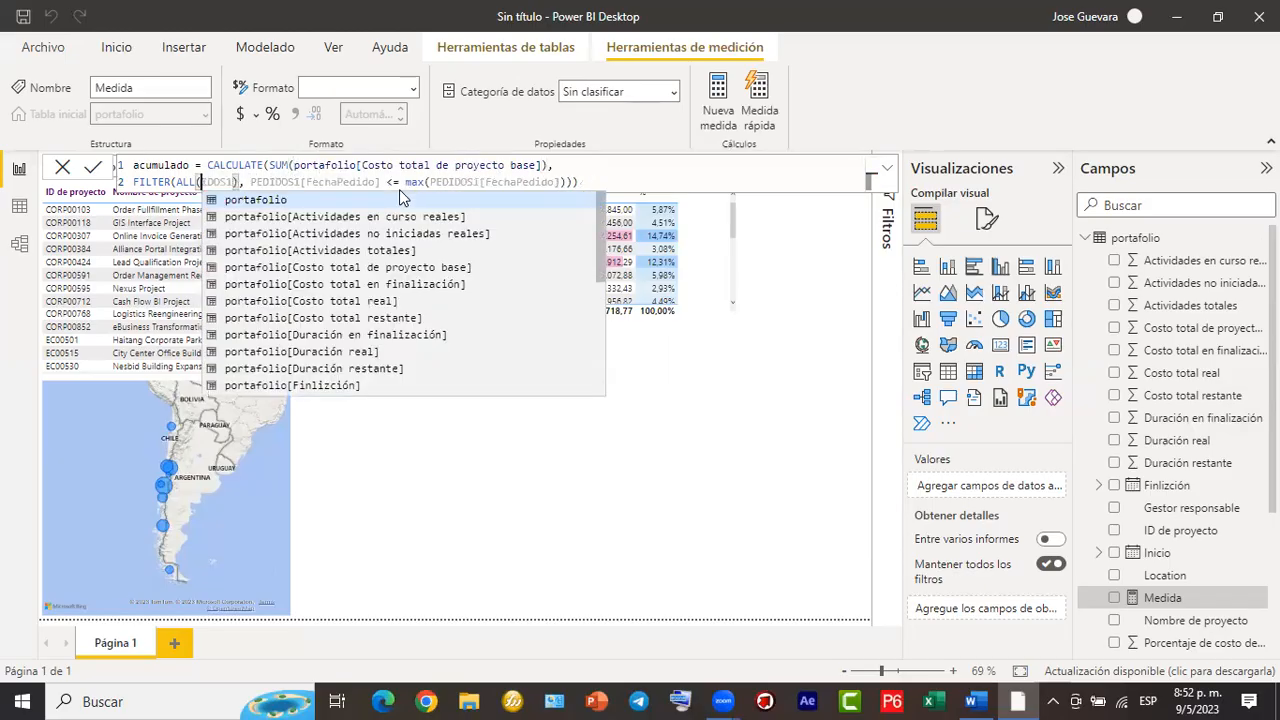
pyautogui.press('Delete')
pyautogui.press('Delete')
pyautogui.press('Delete')
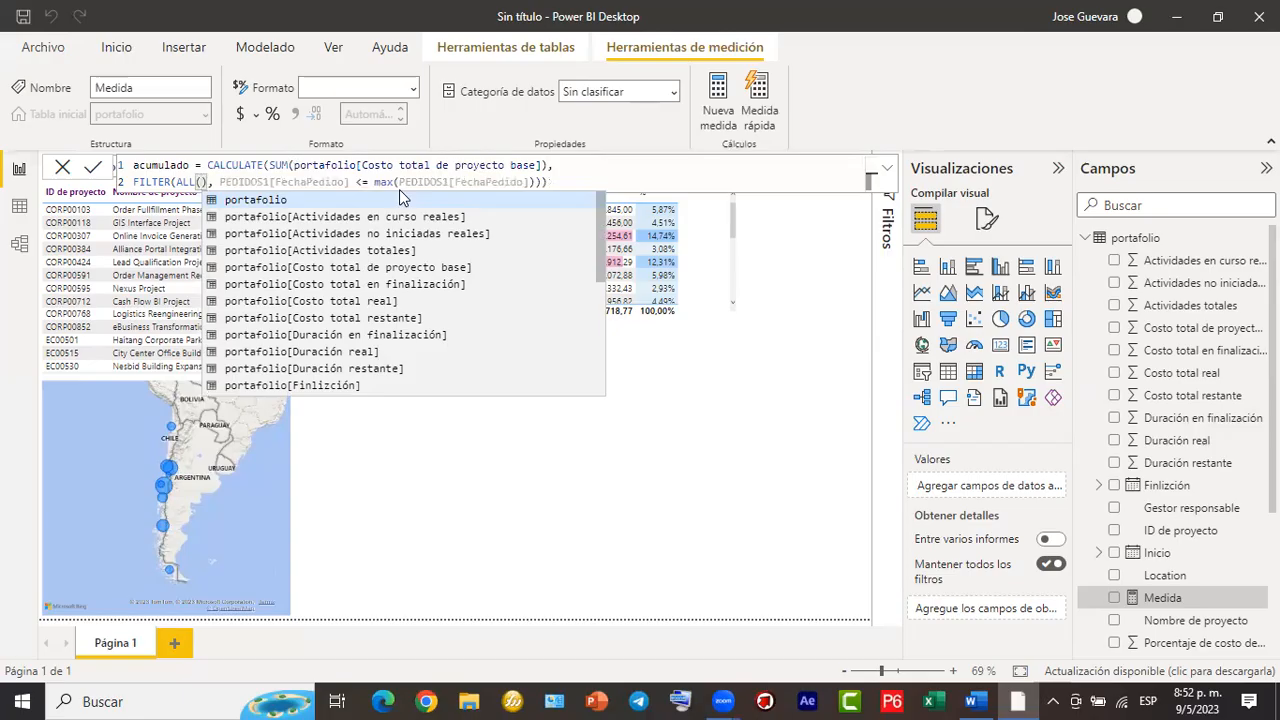
pyautogui.click(283, 201)
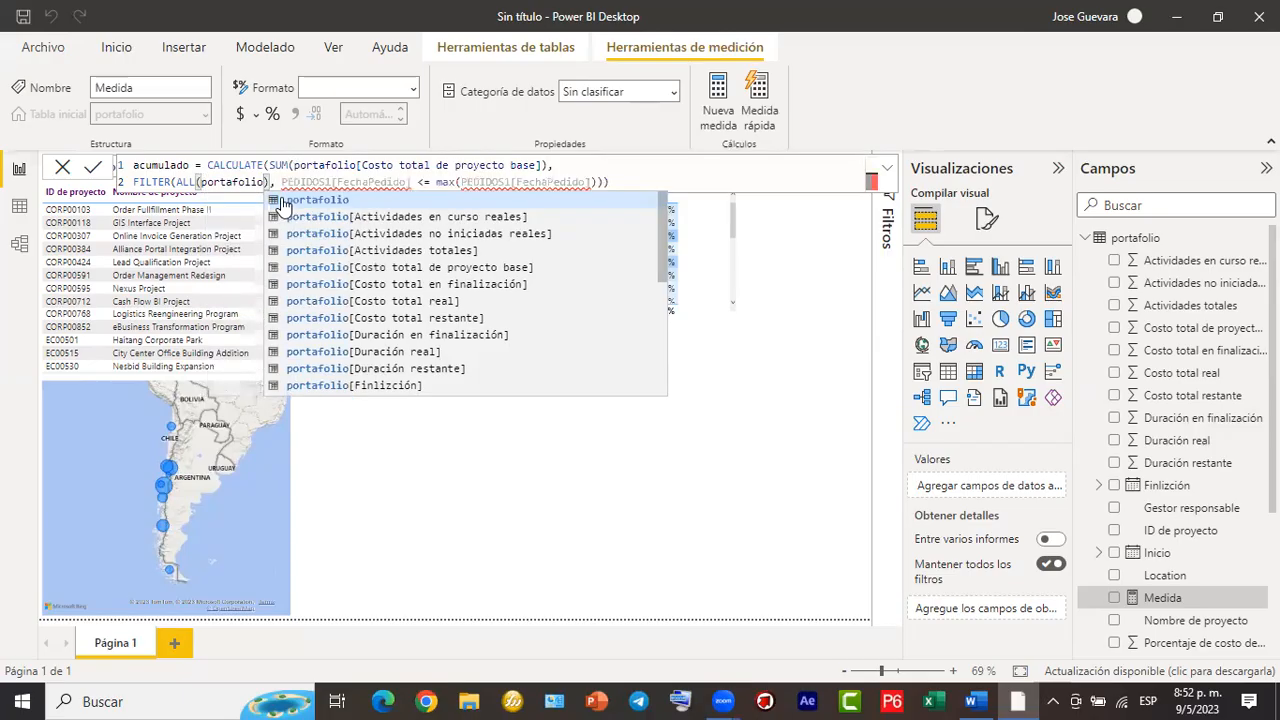
# Replace PEDIDOS1[FechaPedido] before the <= operator with portafolio[Inicio] in the FILTER condition.
pyautogui.click(364, 182)
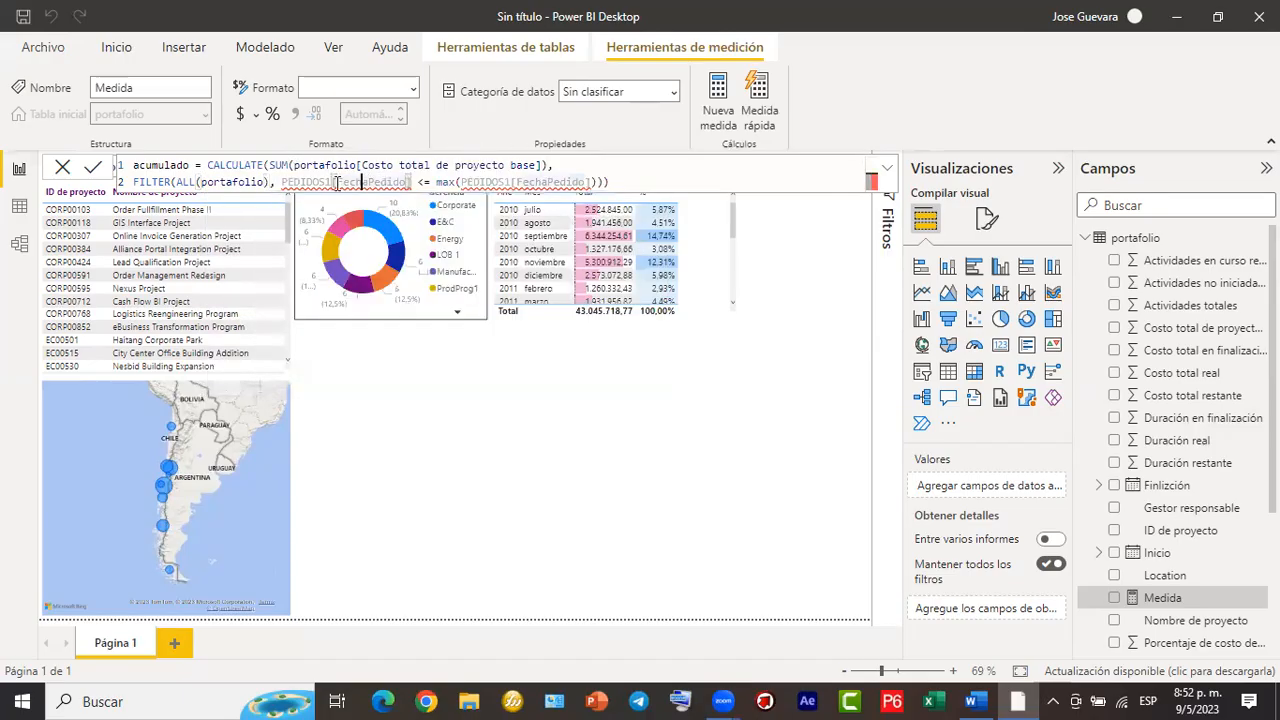
pyautogui.click(284, 182)
pyautogui.moveTo(283, 182); pyautogui.dragTo(412, 182)
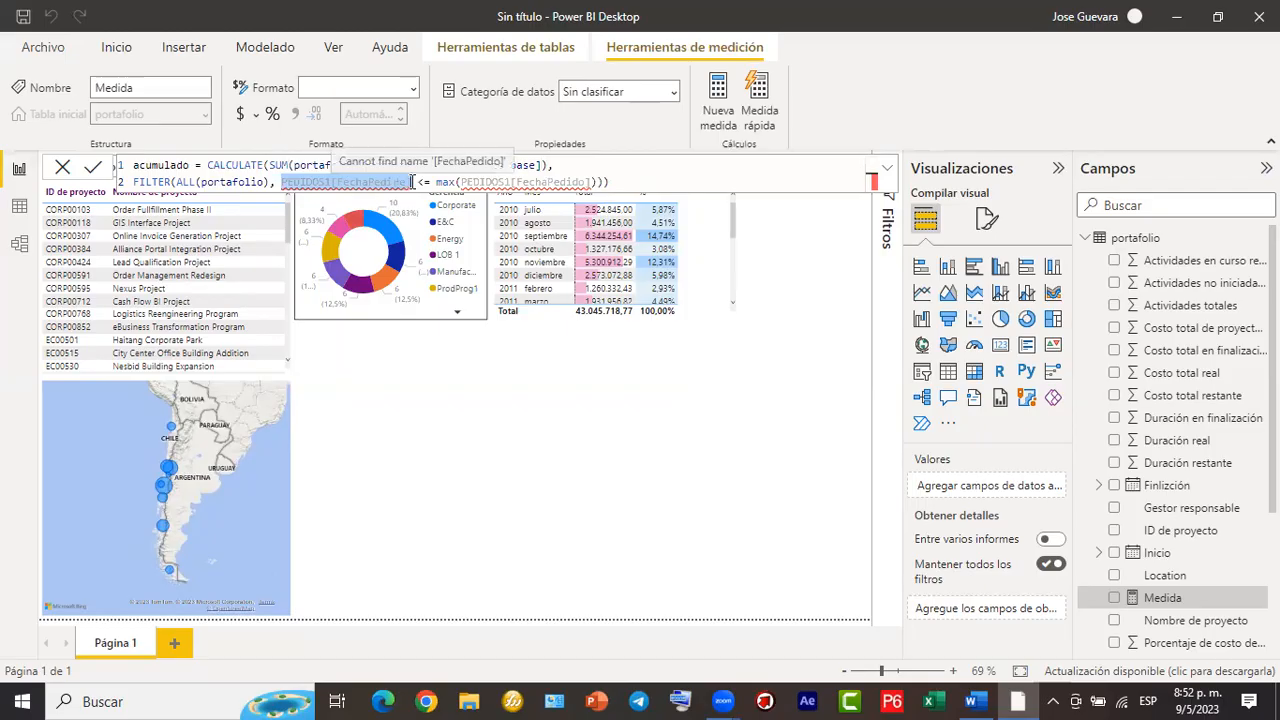
pyautogui.press('BackSpace')
pyautogui.write('p')
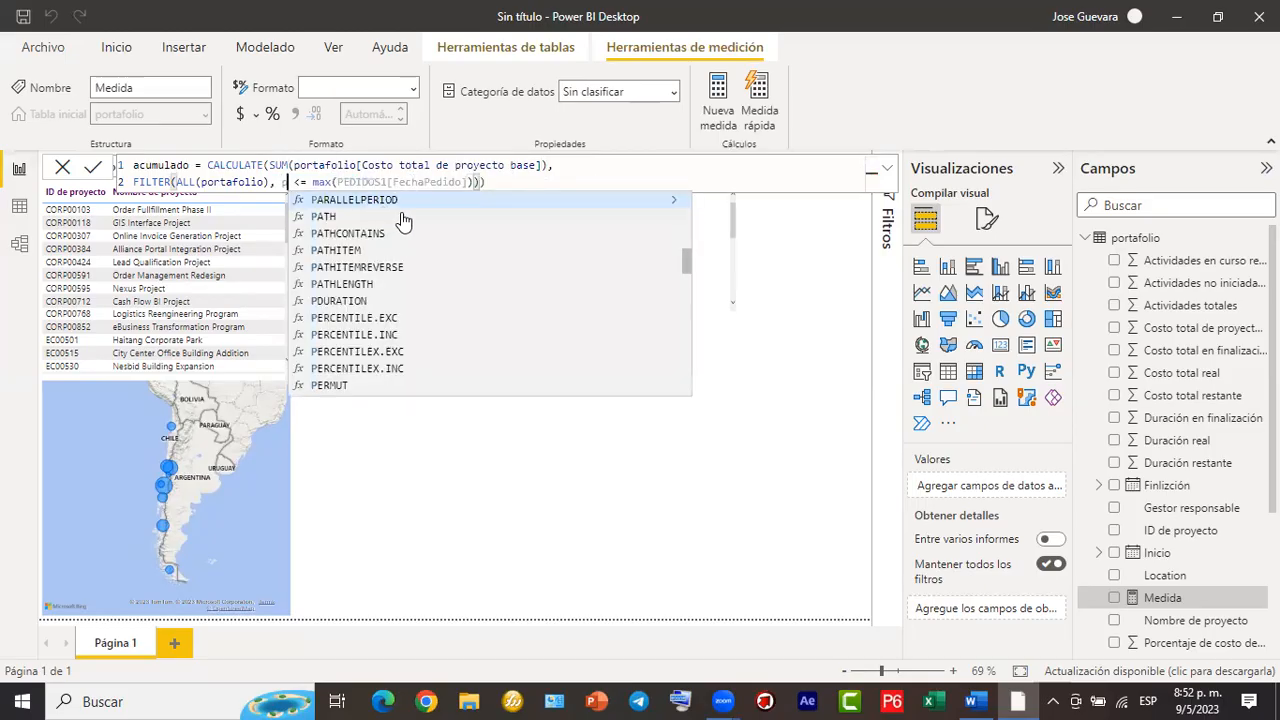
pyautogui.write('p')
pyautogui.press('BackSpace')
pyautogui.press('BackSpace')
pyautogui.write('por')
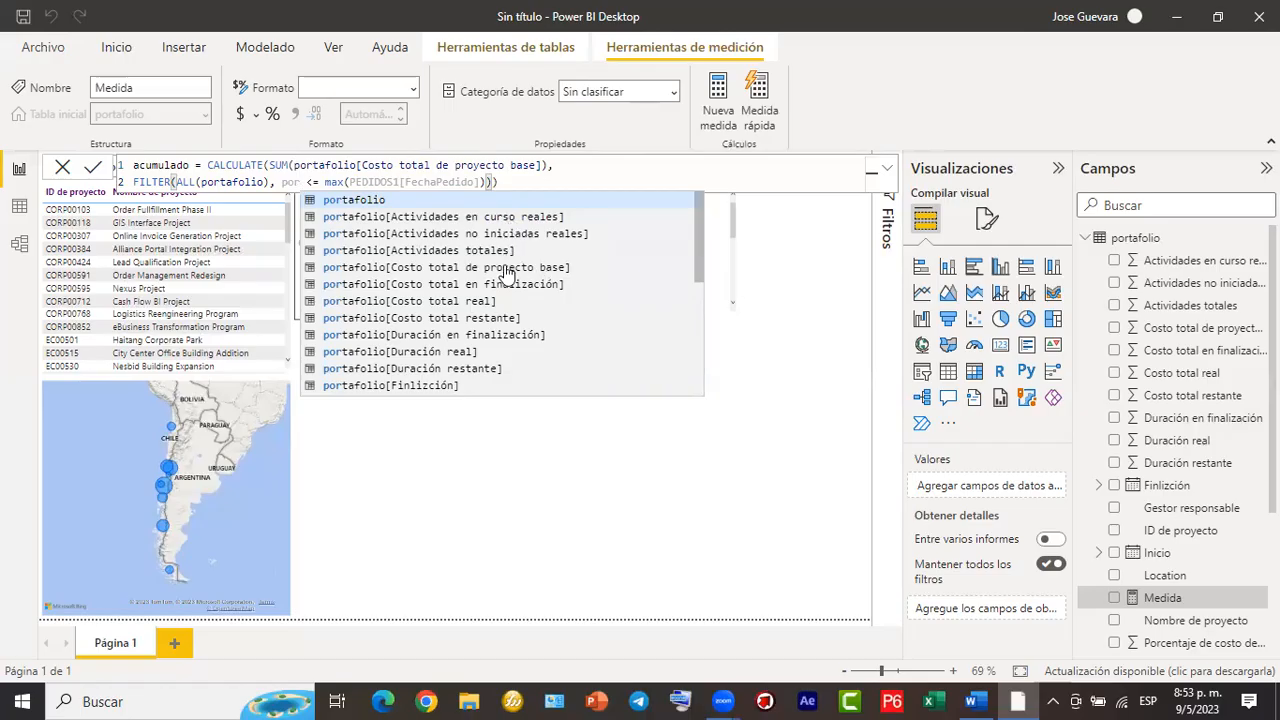
pyautogui.scroll(-1, 517, 345)
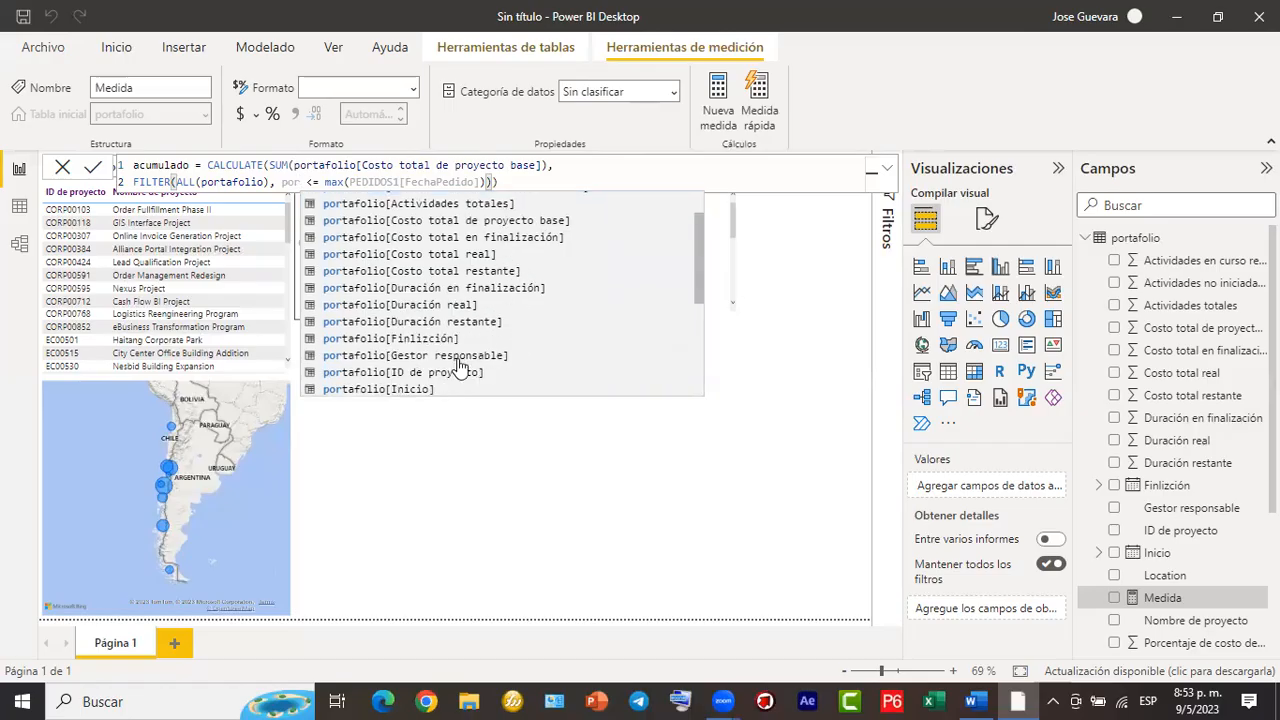
pyautogui.scroll(-1, 459, 368)
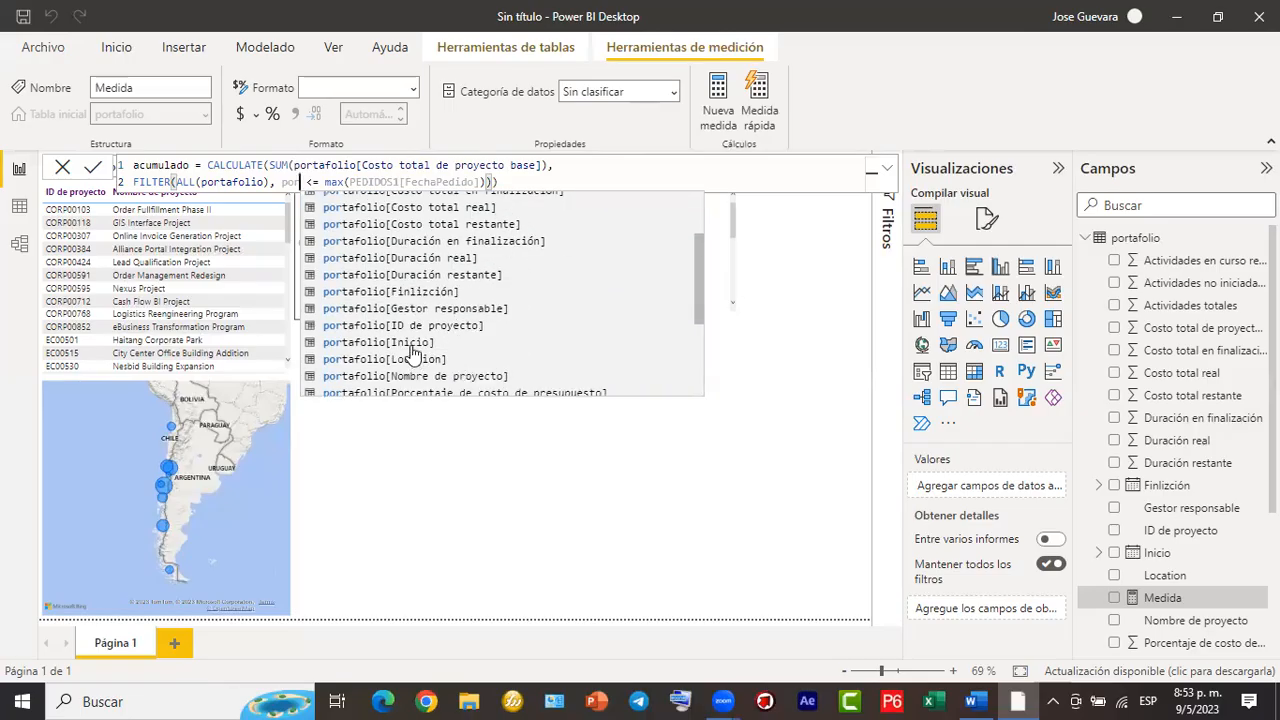
pyautogui.click(414, 346)
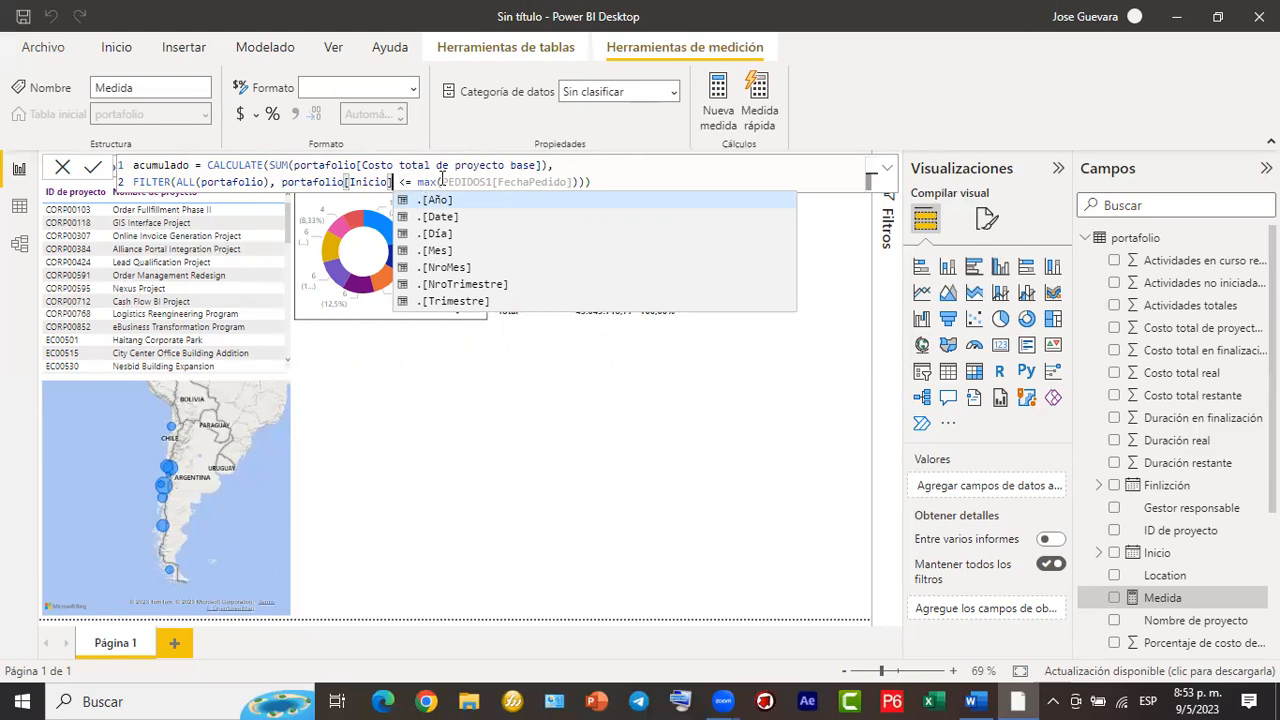
# Replace PEDIDOS1[FechaPedido] inside max with the portafolio table's Inicio column in the acumulado formula.
pyautogui.click(441, 180)
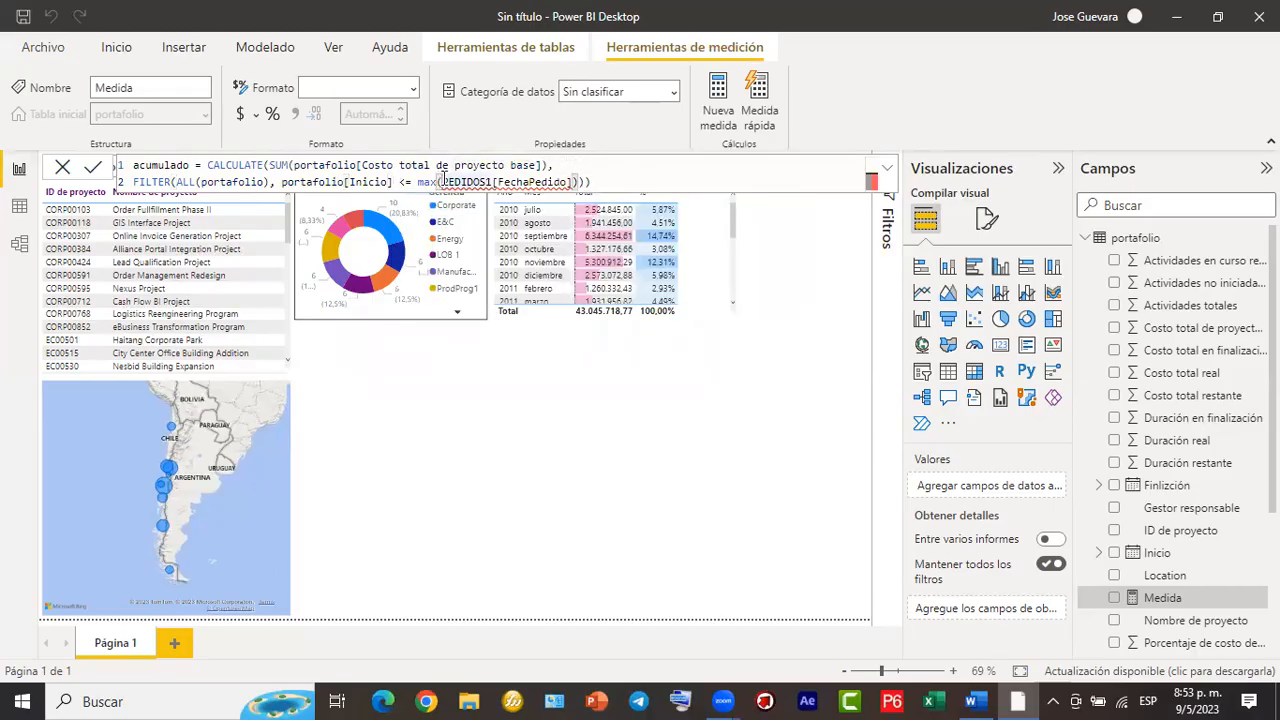
pyautogui.moveTo(441, 180); pyautogui.dragTo(572, 183)
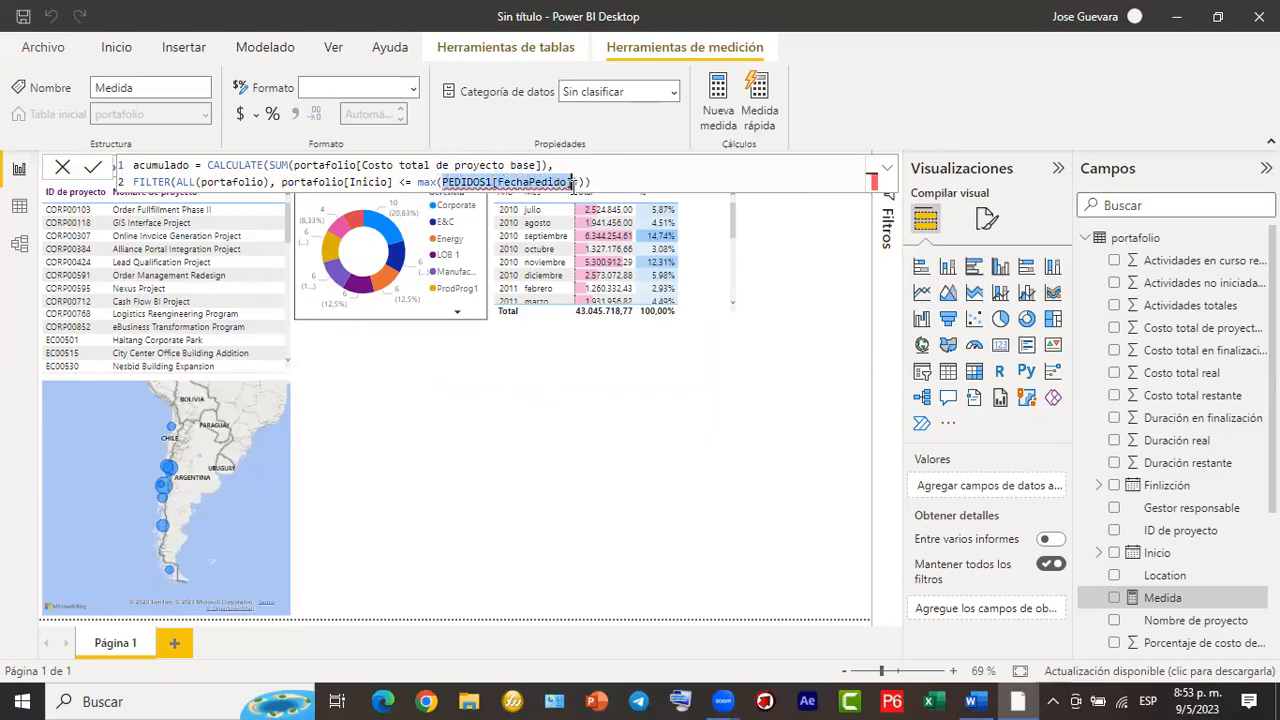
pyautogui.press('BackSpace')
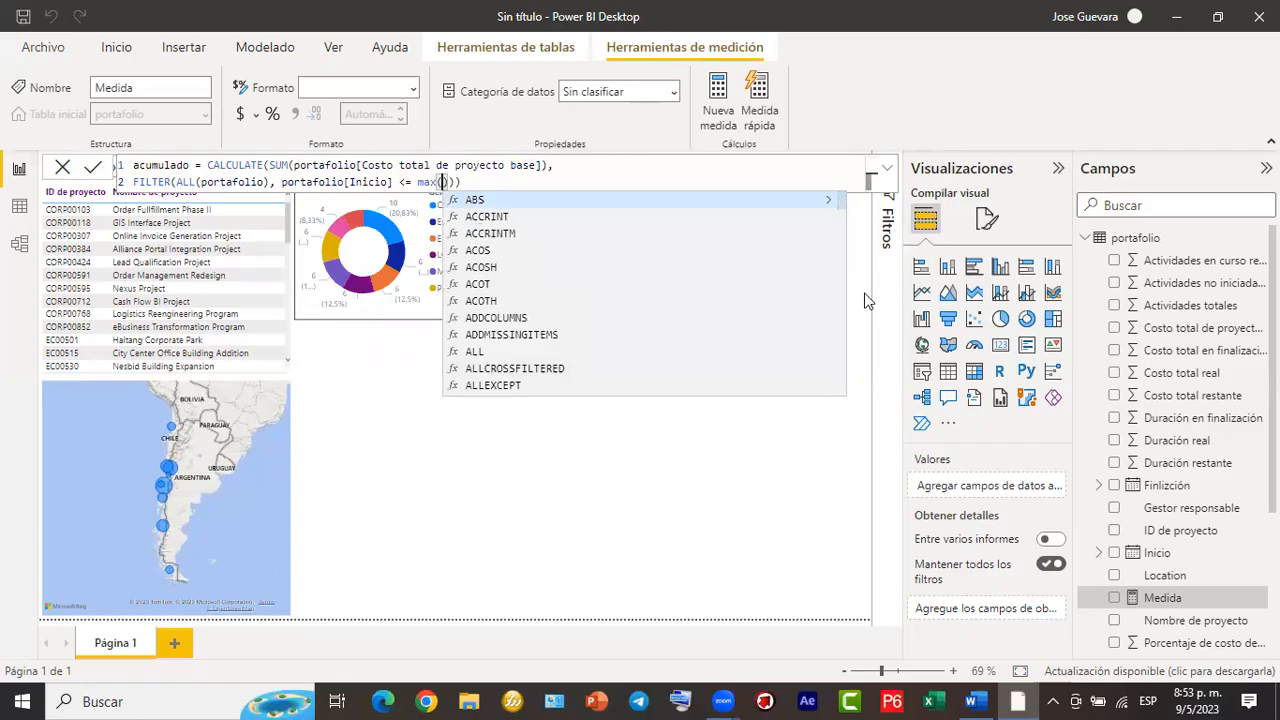
pyautogui.write('por')
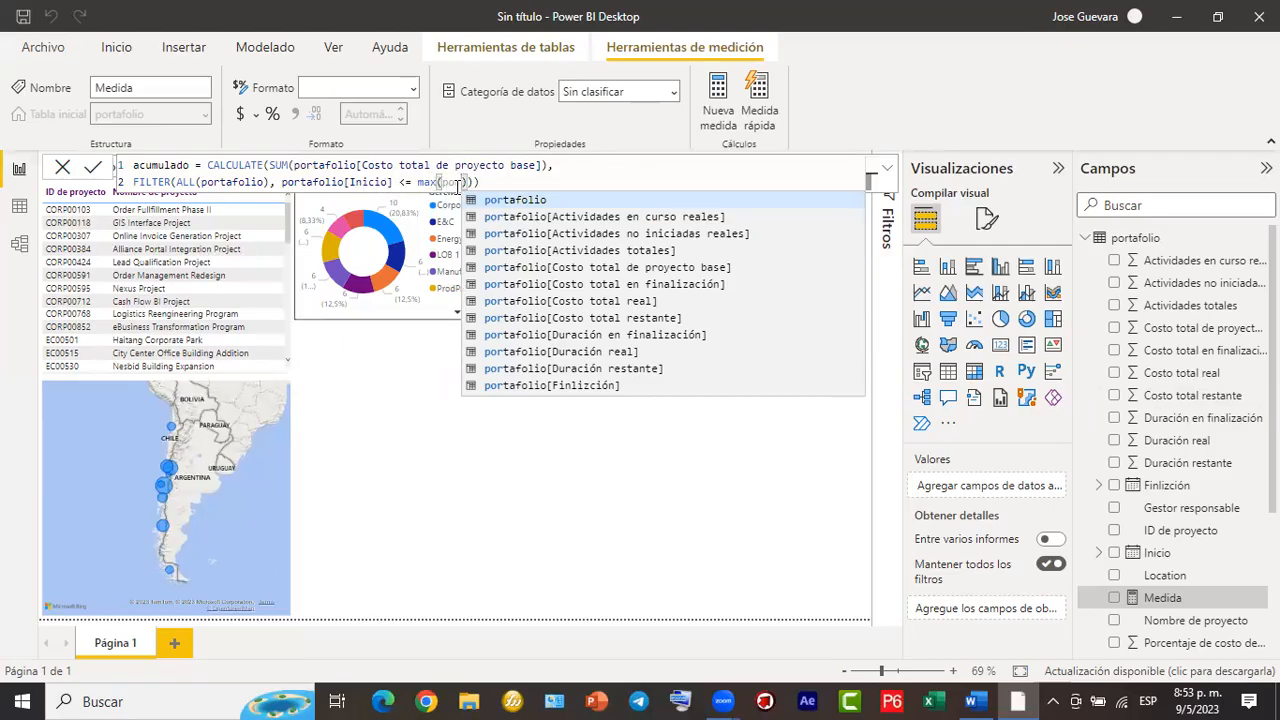
pyautogui.scroll(-3, 545, 301)
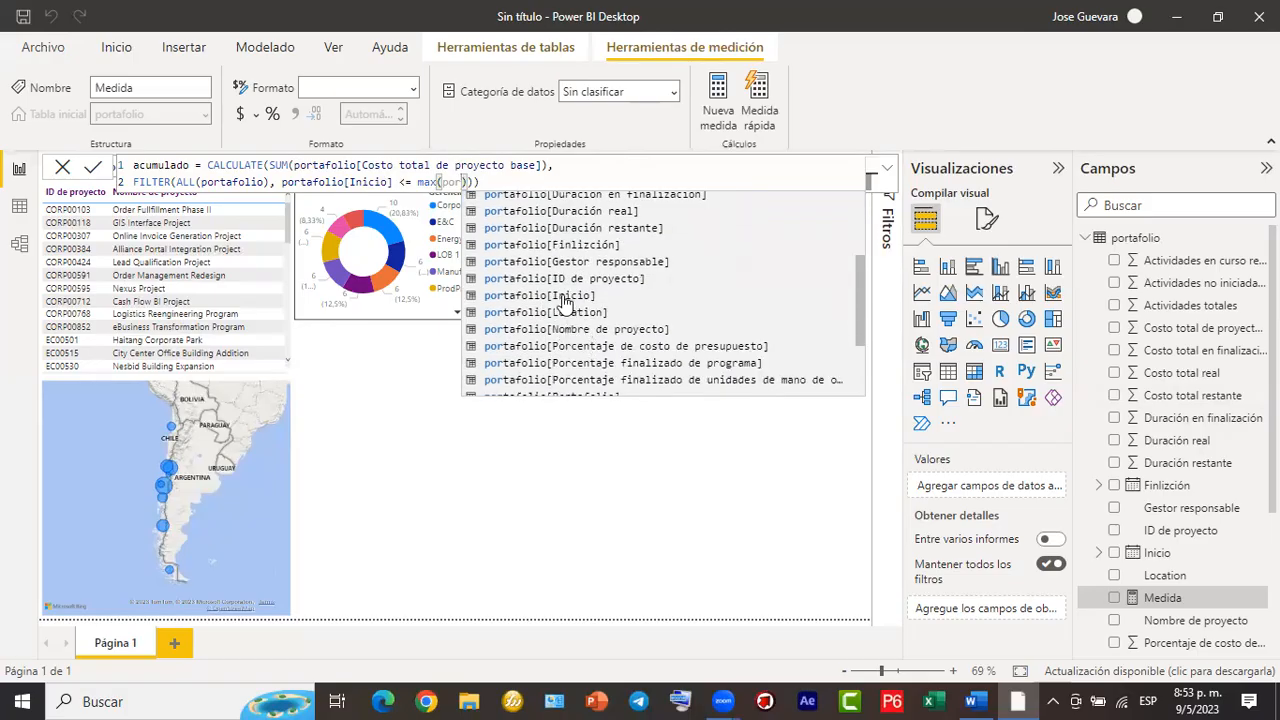
pyautogui.click(563, 298)
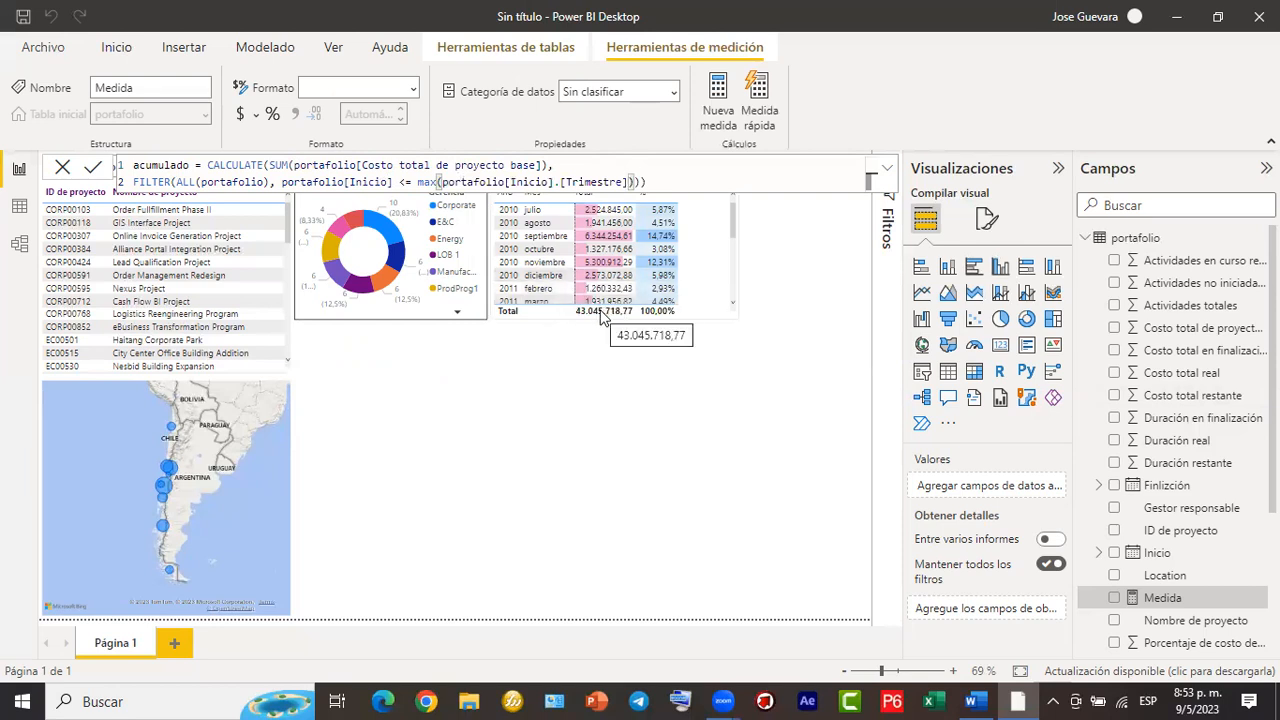
# Correct the max argument to portafolio[Inicio] without the .[Trimestre] suffix and commit the acumulado measure.
pyautogui.press('BackSpace')
pyautogui.press('BackSpace')
pyautogui.press('BackSpace')
pyautogui.press('BackSpace')
pyautogui.press('BackSpace')
pyautogui.press('BackSpace')
pyautogui.press('BackSpace')
pyautogui.press('BackSpace')
pyautogui.press('BackSpace')
pyautogui.press('BackSpace')
pyautogui.press('BackSpace')
pyautogui.press('BackSpace')
pyautogui.press('BackSpace')
pyautogui.press('BackSpace')
pyautogui.press('BackSpace')
pyautogui.press('BackSpace')
pyautogui.press('BackSpace')
pyautogui.press('BackSpace')
pyautogui.press('BackSpace')
pyautogui.press('BackSpace')
pyautogui.press('BackSpace')
pyautogui.press('BackSpace')
pyautogui.press('BackSpace')
pyautogui.press('BackSpace')
pyautogui.press('BackSpace')
pyautogui.press('BackSpace')
pyautogui.press('BackSpace')
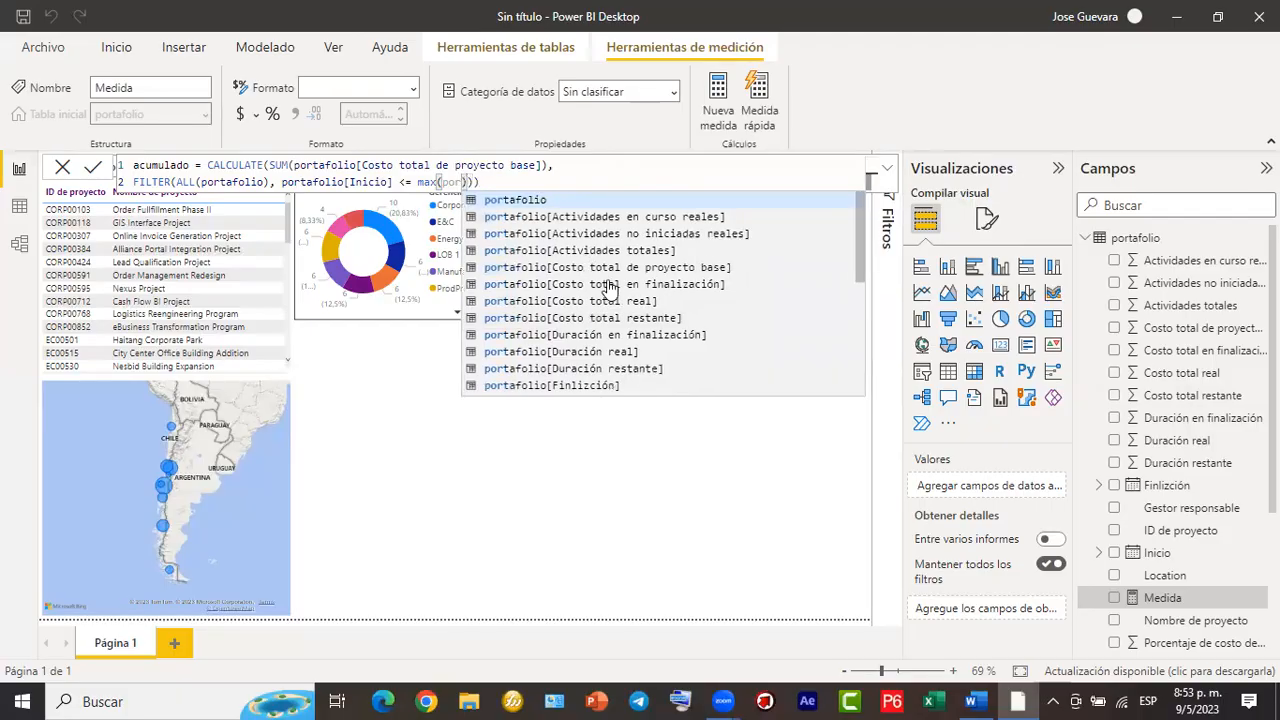
pyautogui.scroll(-1, 612, 292)
pyautogui.click(571, 390)
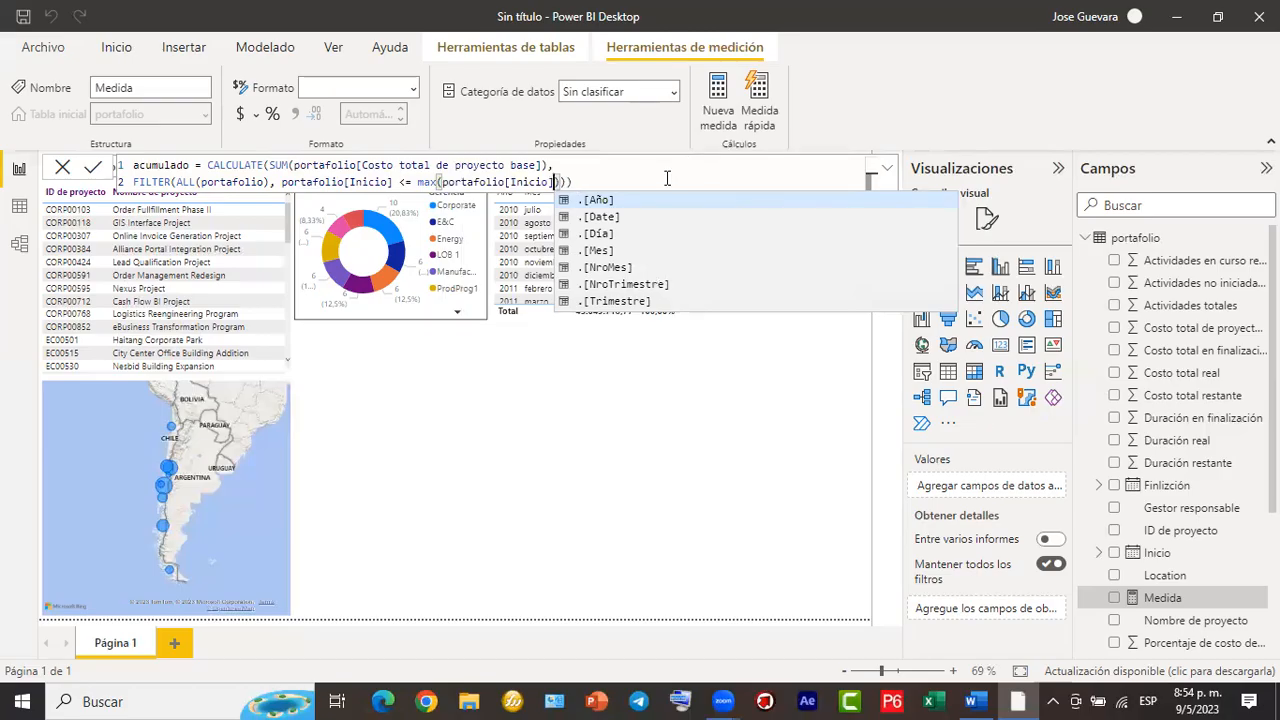
pyautogui.click(667, 178)
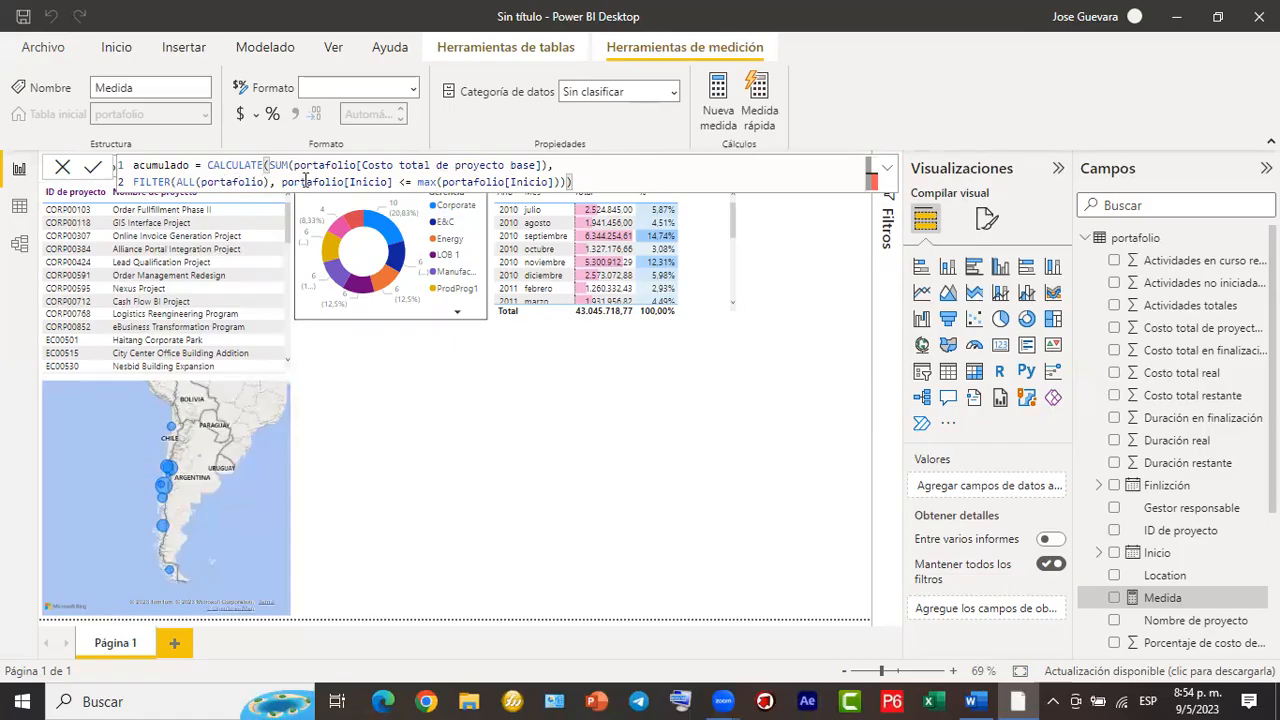
pyautogui.click(411, 182)
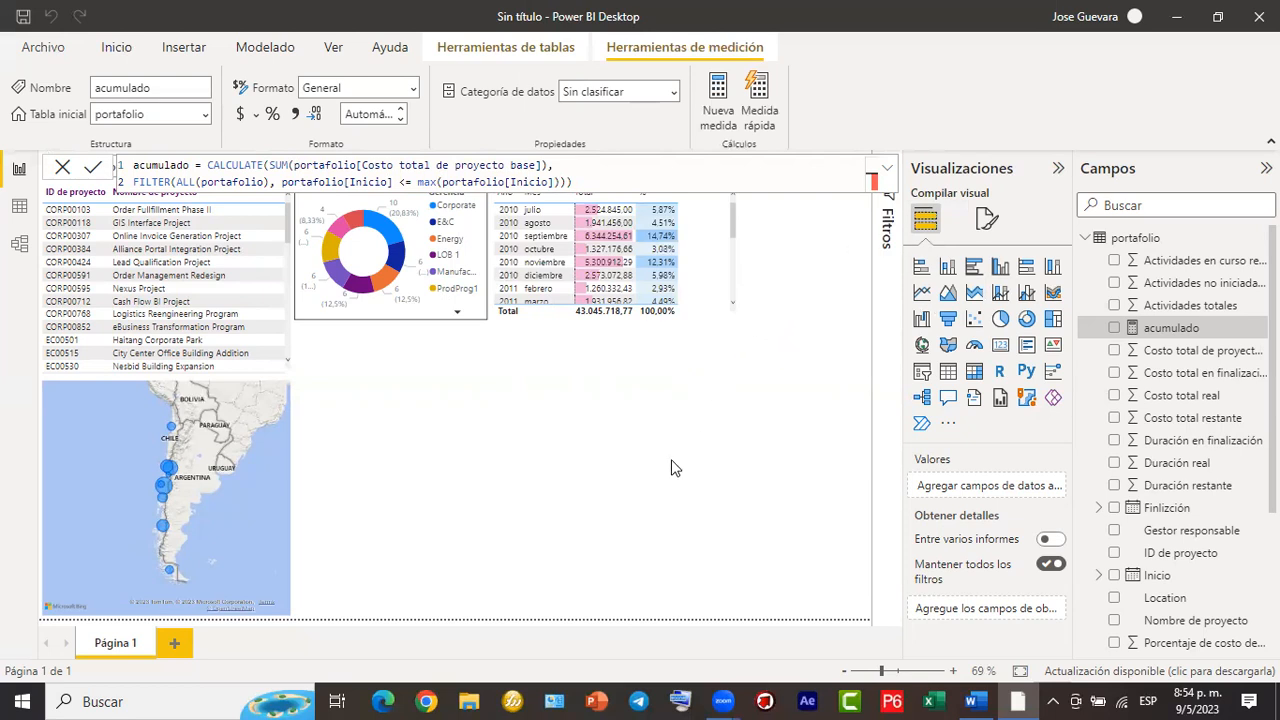
# Review the acumulado measure's formula and the Total column of the monthly cost table.
pyautogui.moveTo(574, 172); pyautogui.dragTo(1103, 318)
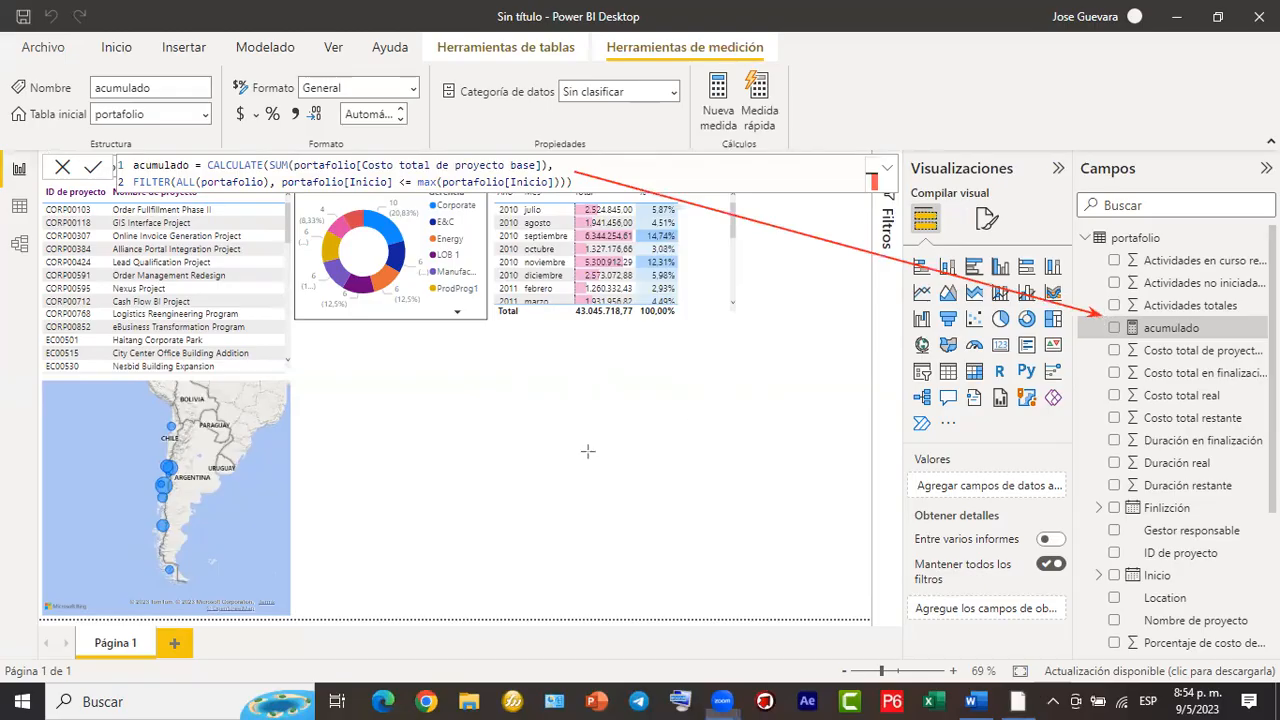
pyautogui.click(849, 341)
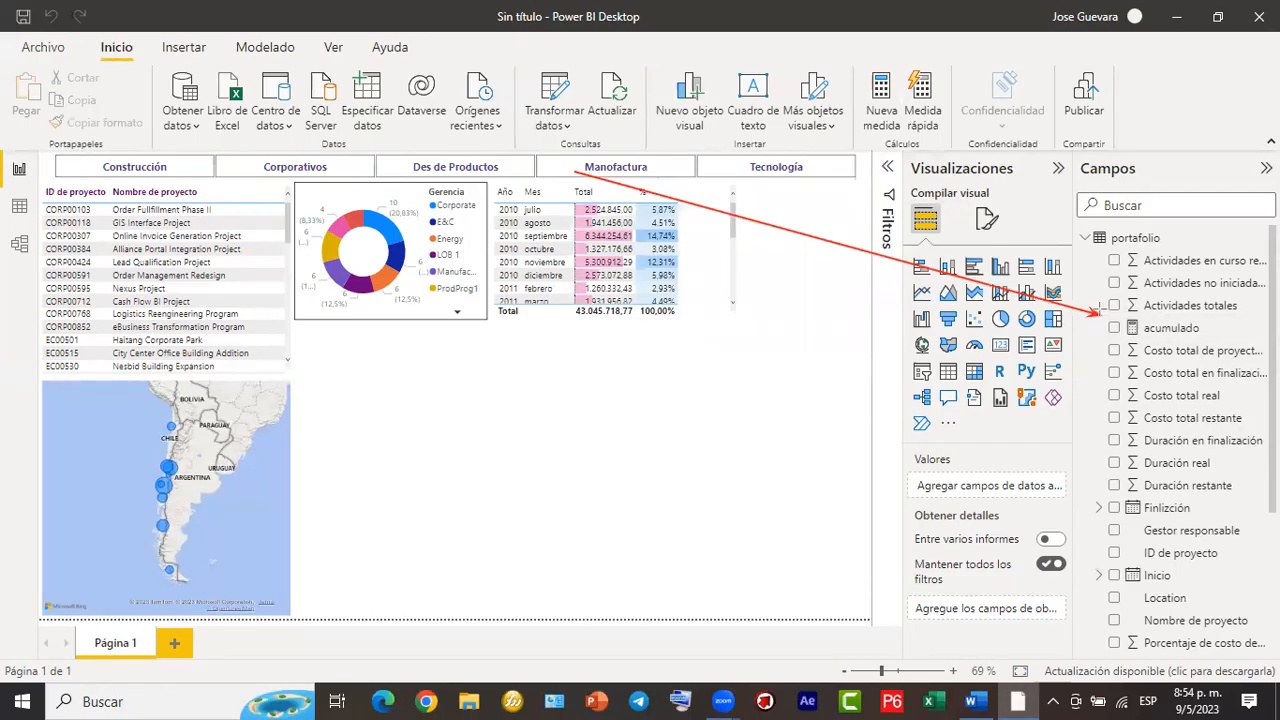
pyautogui.moveTo(1100, 315); pyautogui.dragTo(1263, 342)
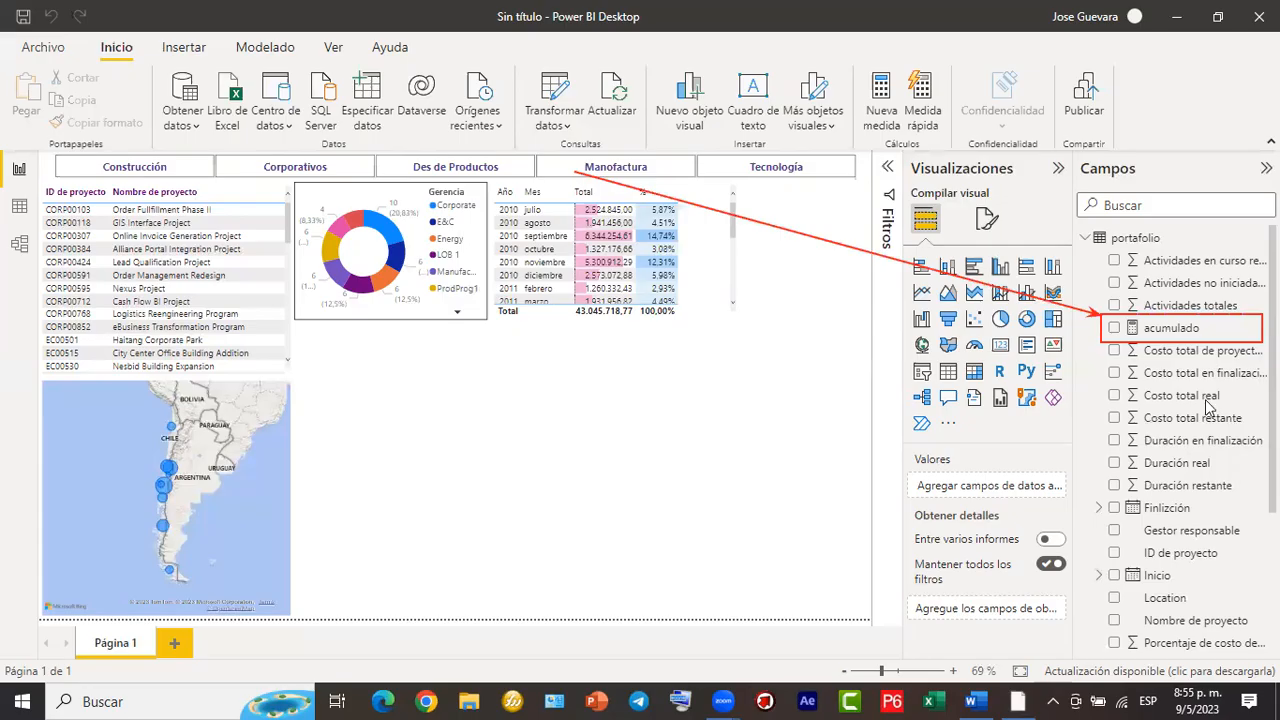
pyautogui.click(1165, 329)
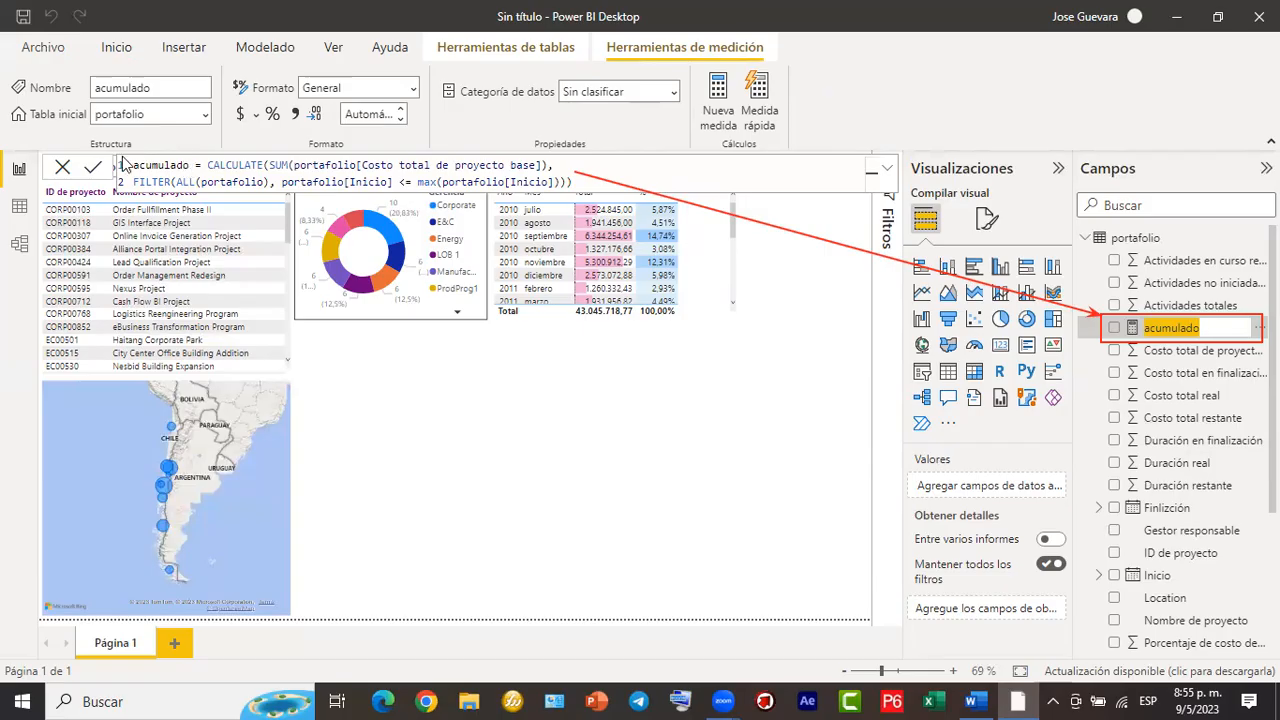
pyautogui.click(189, 167)
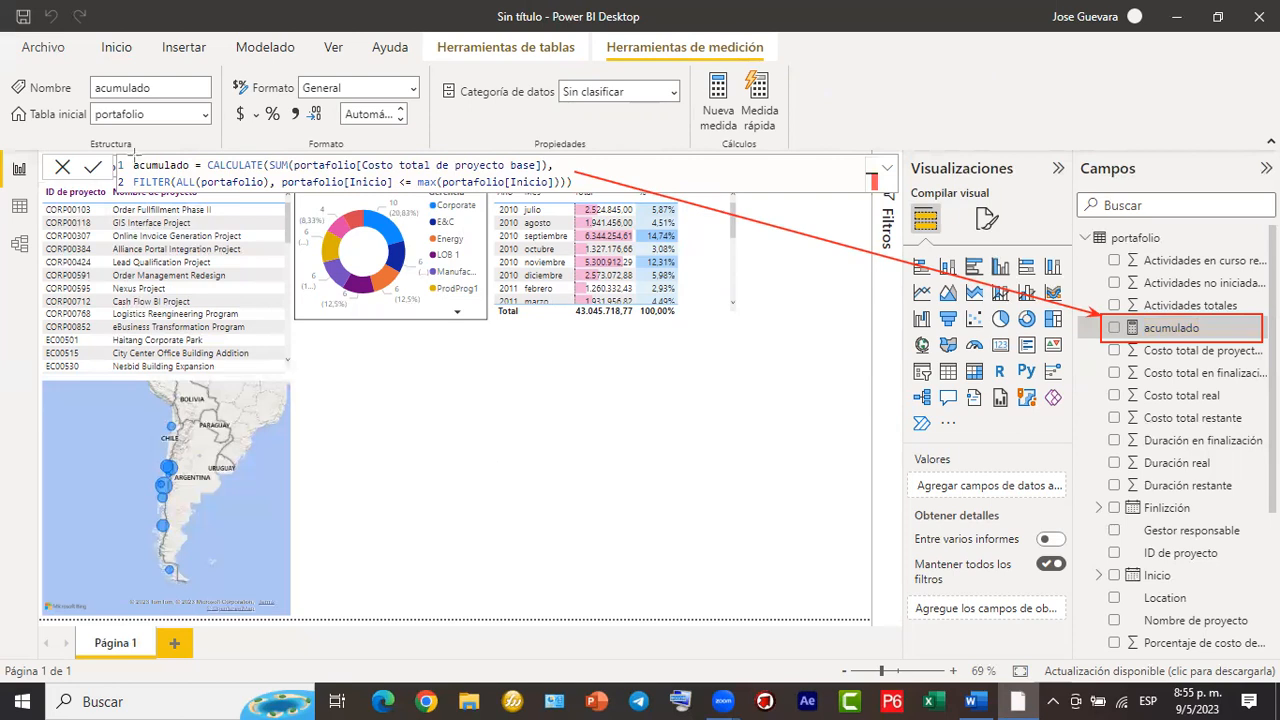
pyautogui.moveTo(120, 164); pyautogui.dragTo(190, 174)
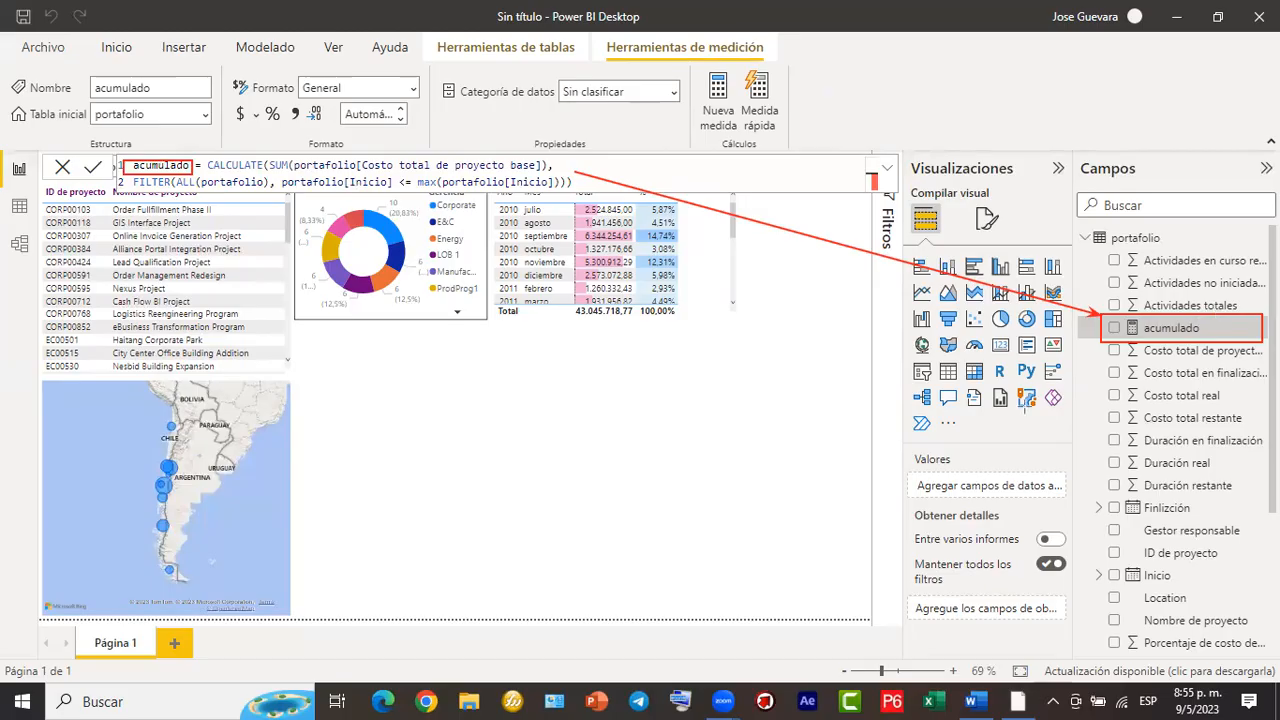
pyautogui.click(519, 388)
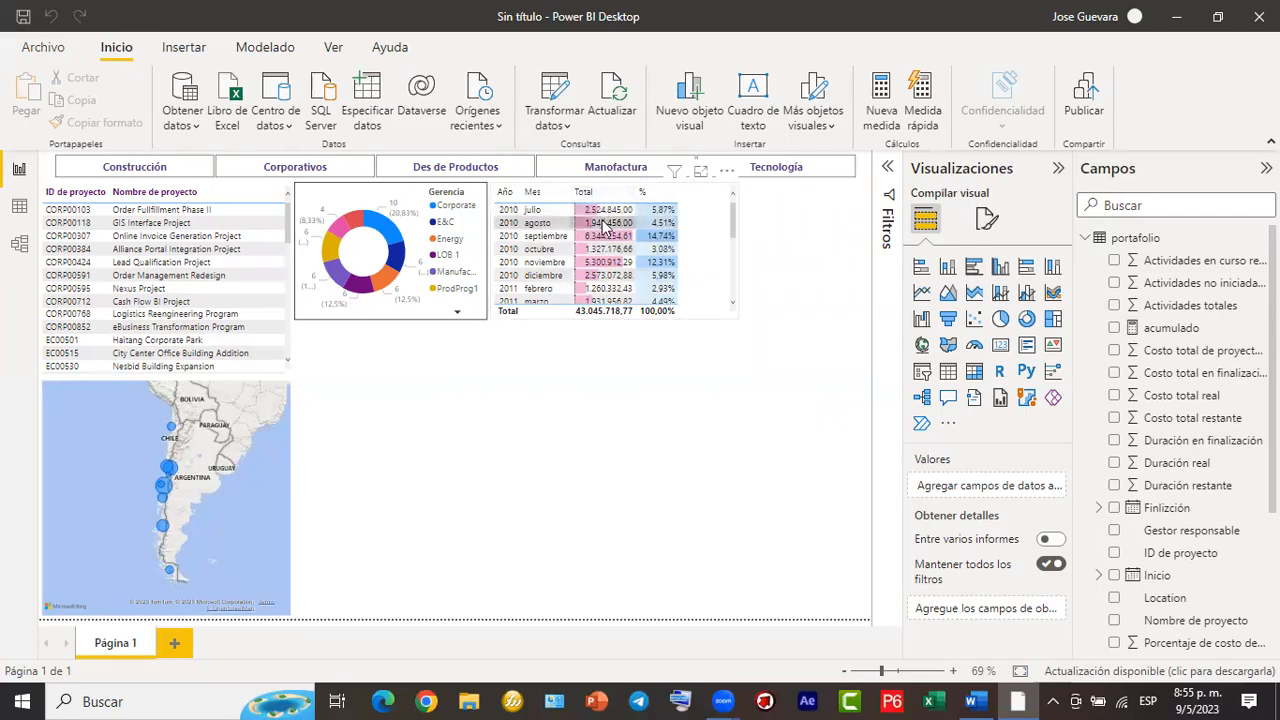
pyautogui.scroll(-4, 609, 262)
pyautogui.scroll(4, 608, 274)
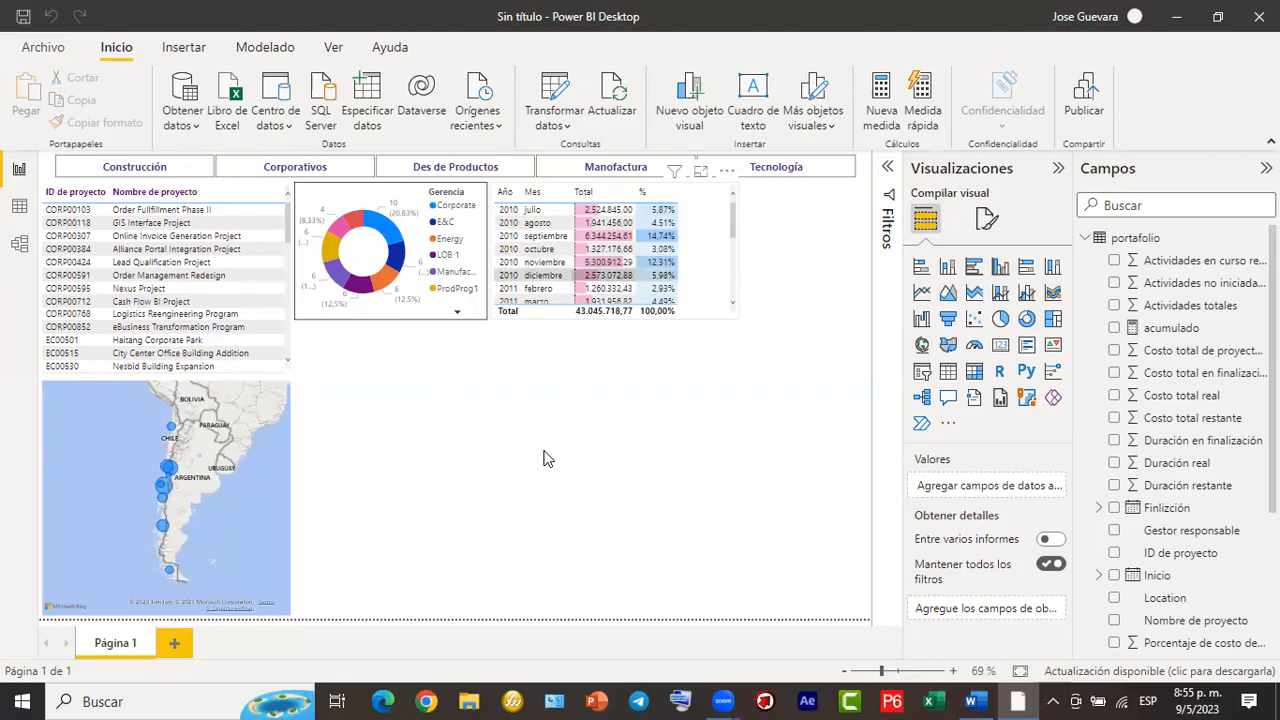
pyautogui.moveTo(567, 302)
pyautogui.mouseDown()
pyautogui.moveTo(641, 322)
pyautogui.moveTo(630, 322)
pyautogui.mouseUp()
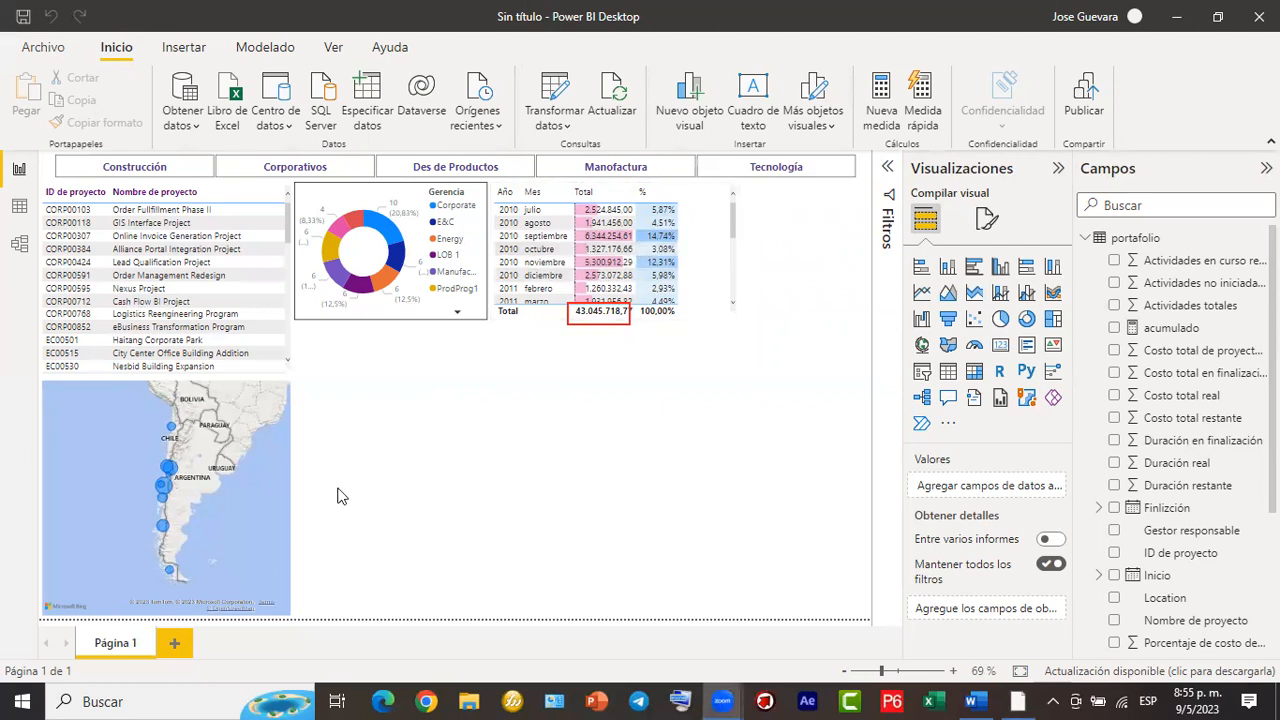
# Add the acumulado measure to the monthly cost table between the Total and % columns.
pyautogui.click(720, 278)
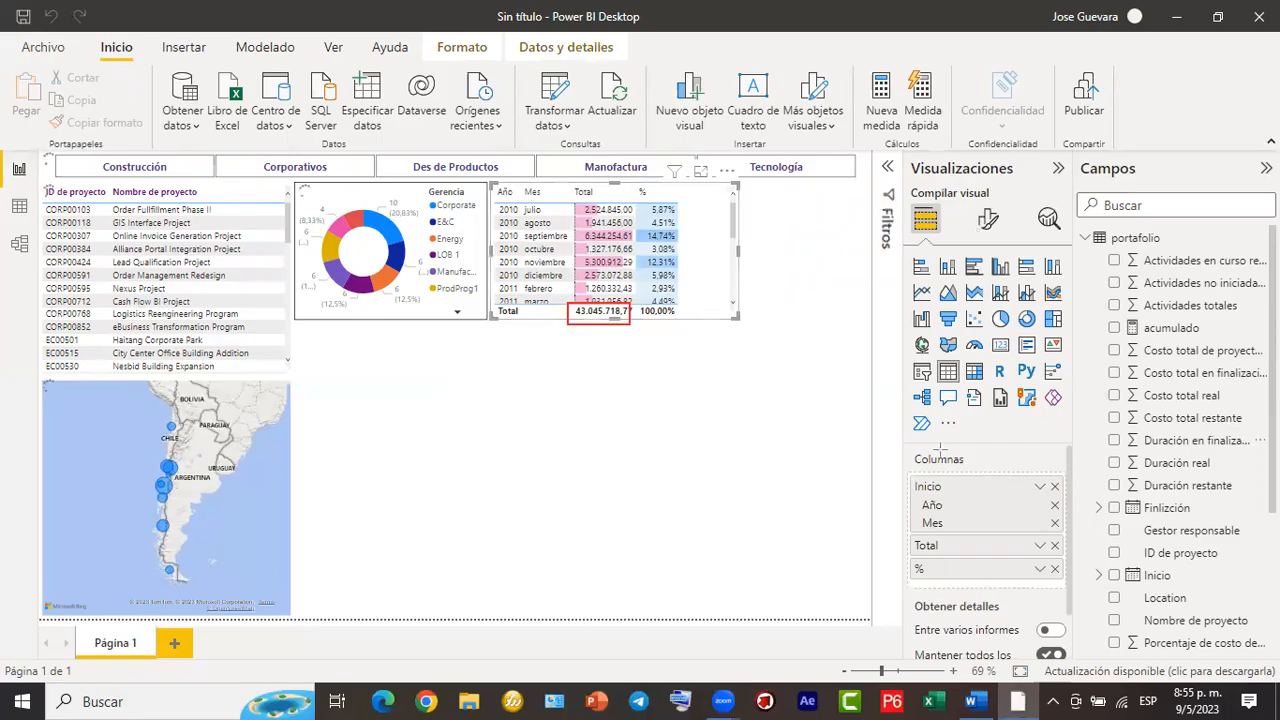
pyautogui.moveTo(904, 446)
pyautogui.mouseDown()
pyautogui.moveTo(996, 552)
pyautogui.moveTo(1063, 587)
pyautogui.mouseUp()
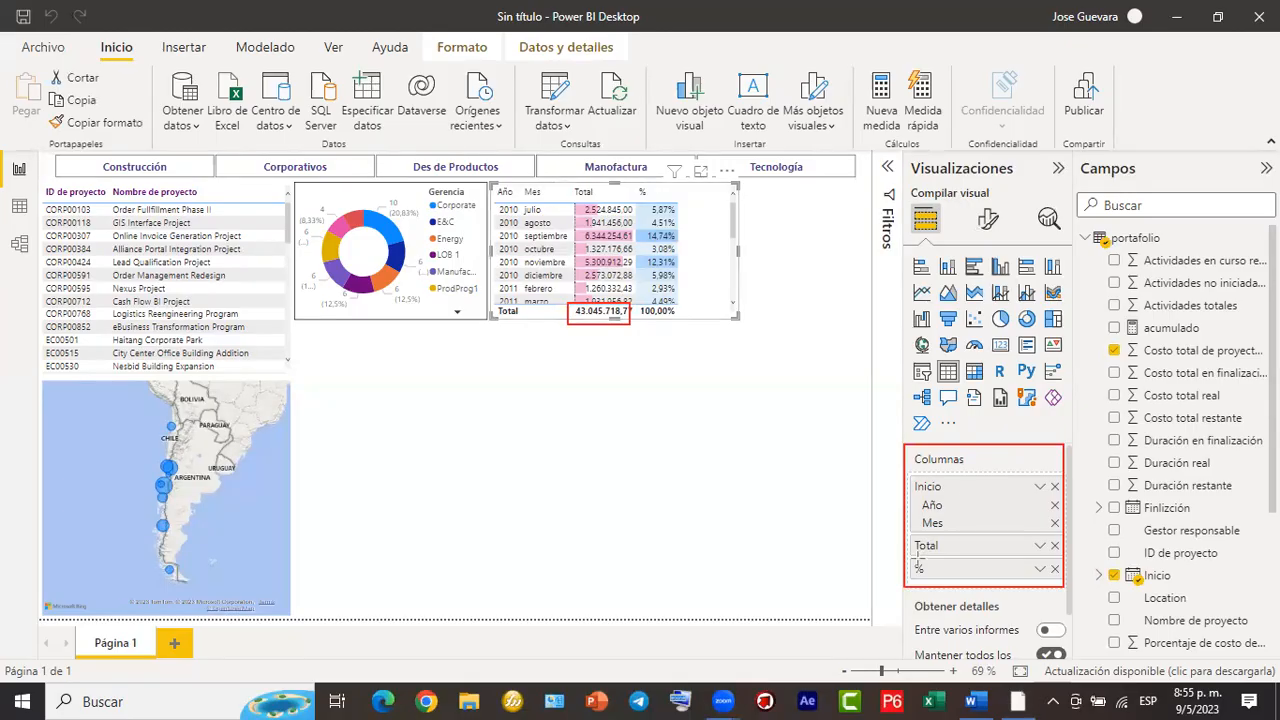
pyautogui.moveTo(914, 551)
pyautogui.mouseDown()
pyautogui.moveTo(1070, 566)
pyautogui.moveTo(1064, 556)
pyautogui.mouseUp()
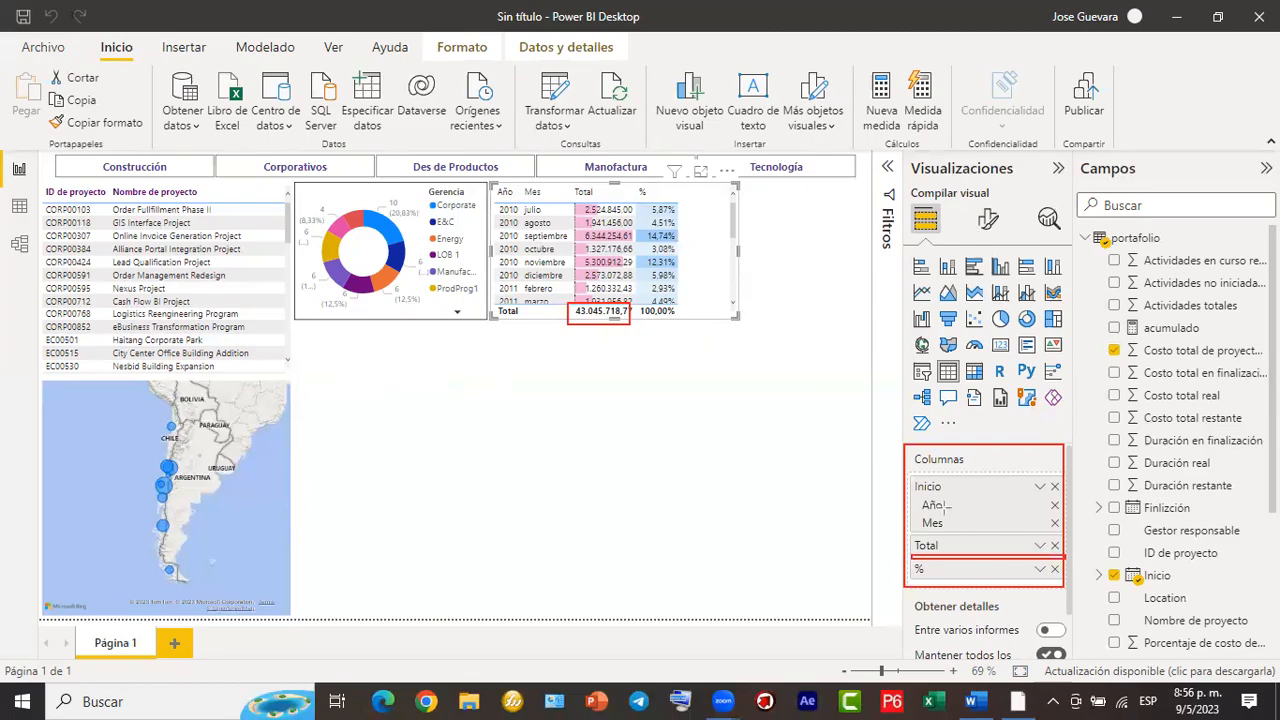
pyautogui.moveTo(905, 545); pyautogui.dragTo(634, 221)
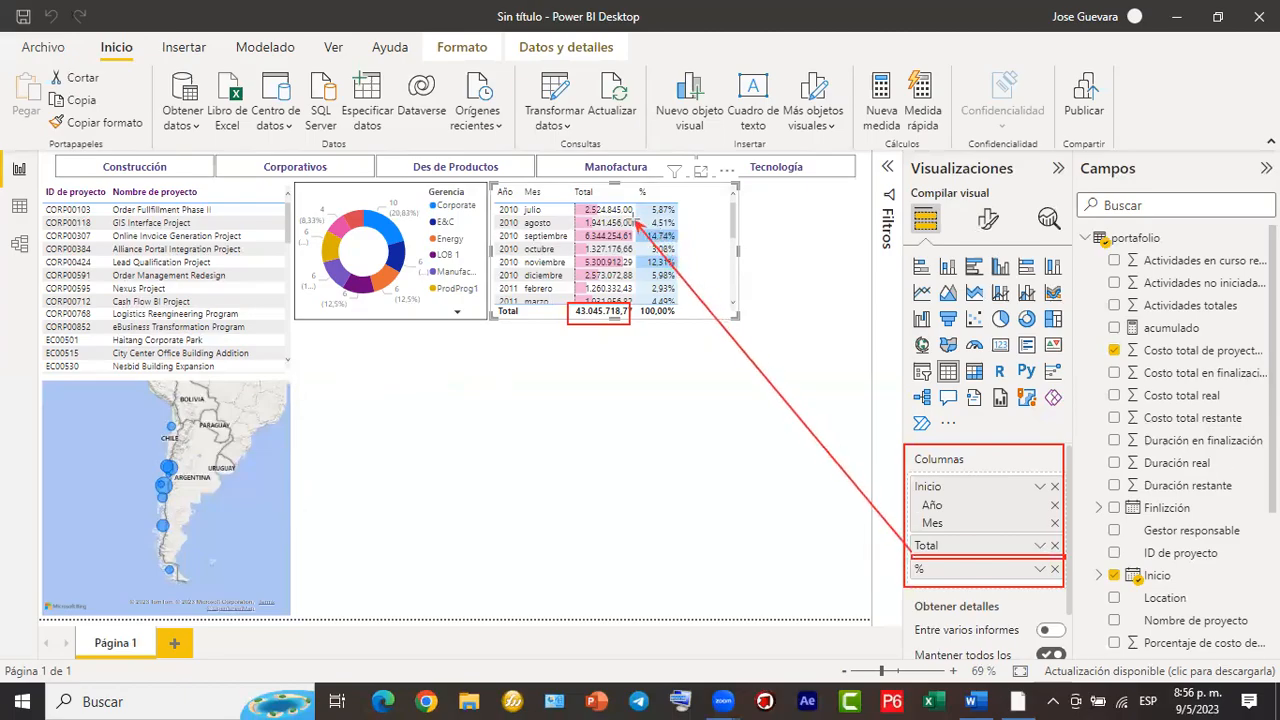
pyautogui.moveTo(1171, 327); pyautogui.dragTo(1024, 562)
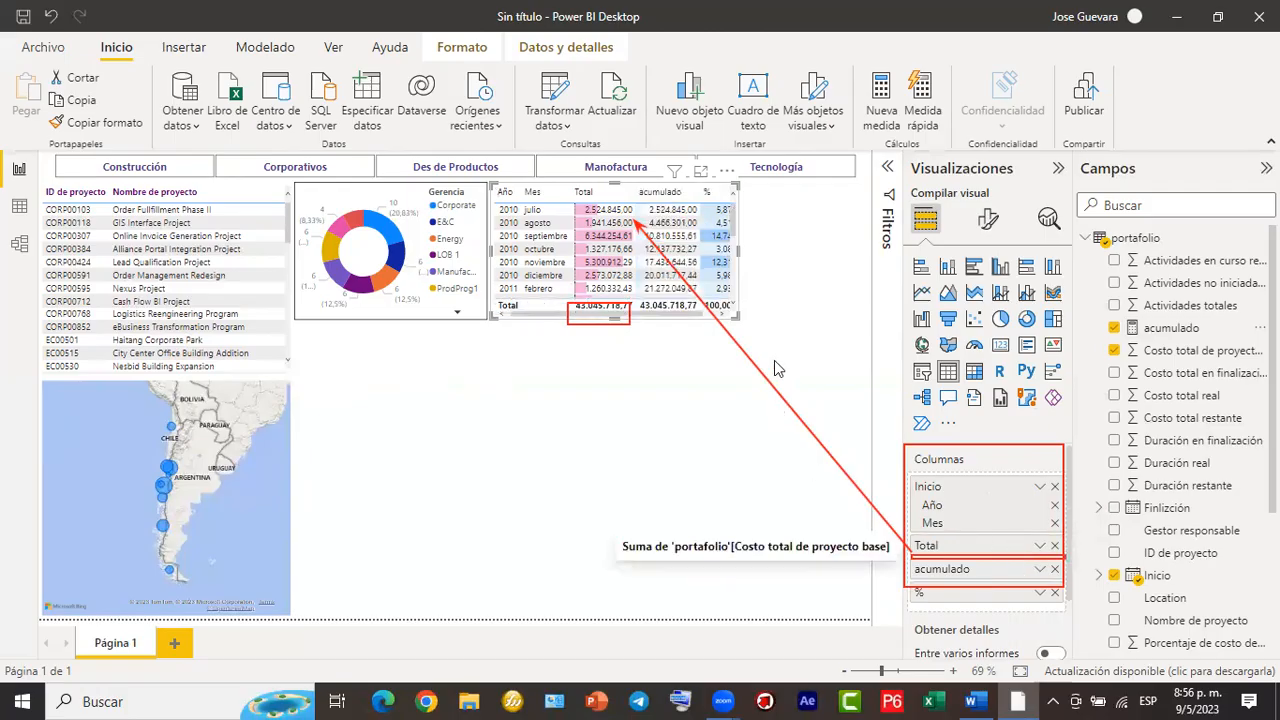
# Check the accumulated values through the last month and widen the monthly cost table to fit the % column.
pyautogui.scroll(-2, 671, 268)
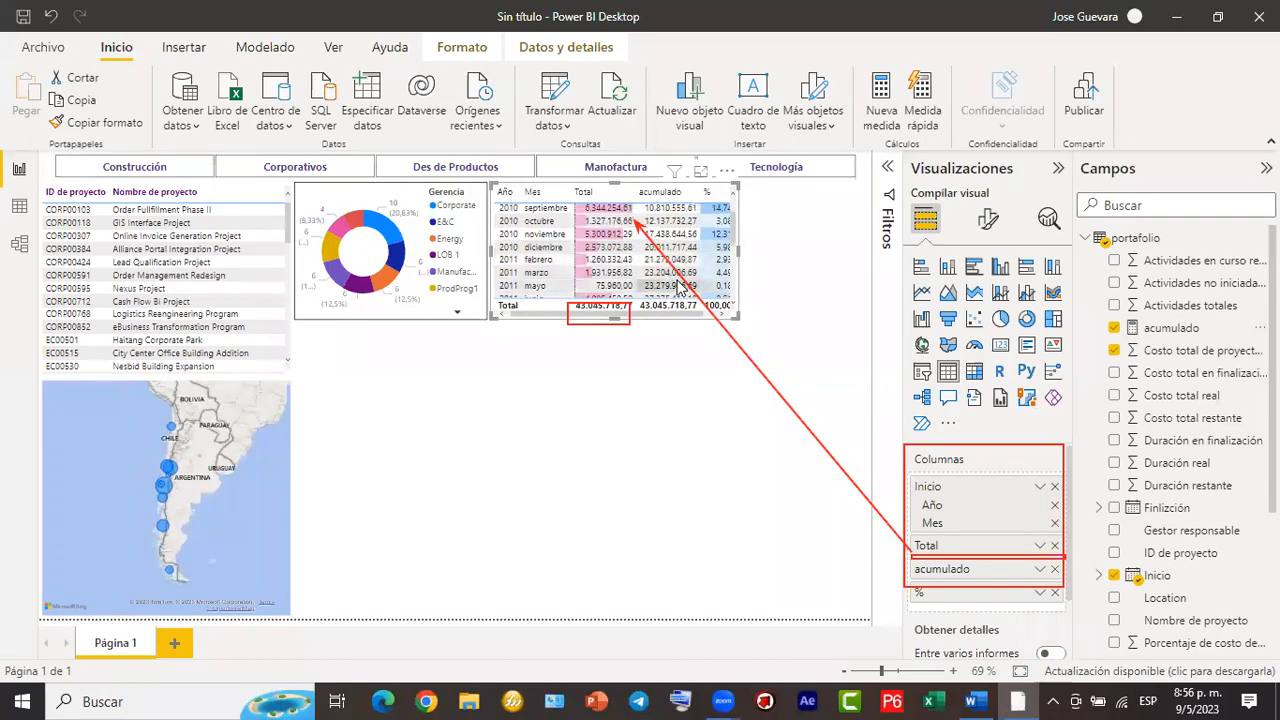
pyautogui.scroll(-2, 679, 287)
pyautogui.scroll(-5, 679, 287)
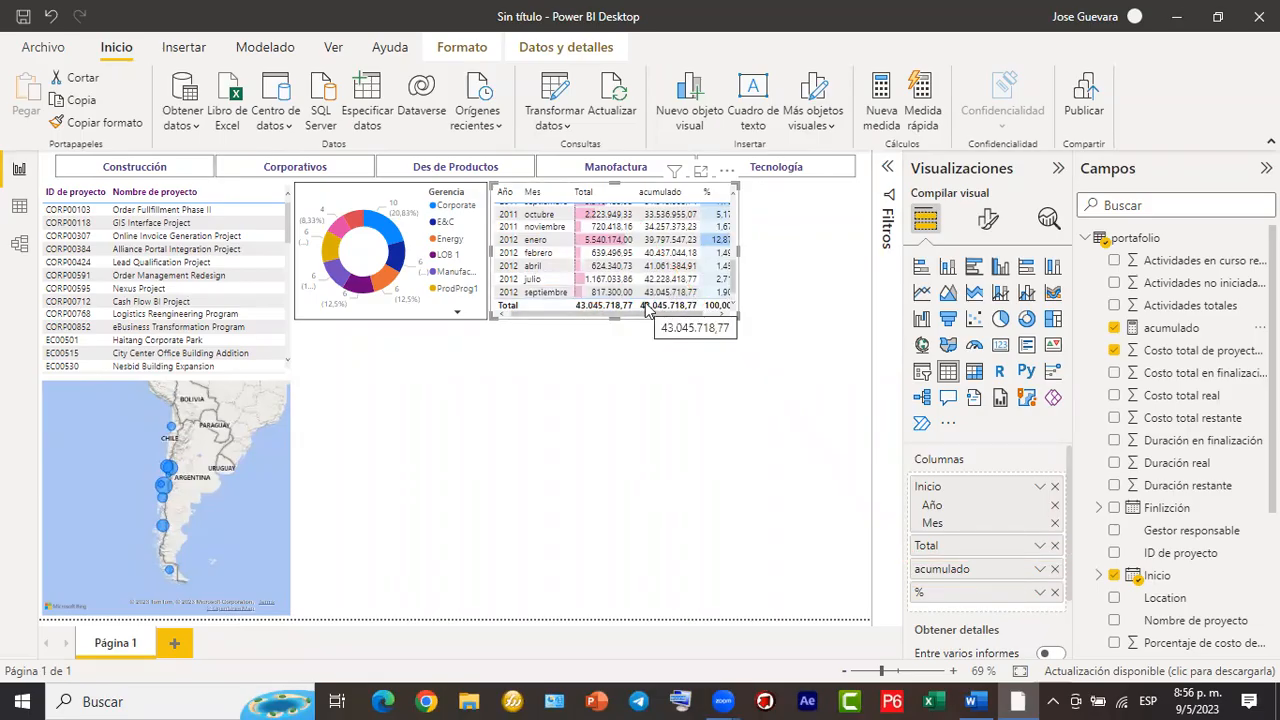
pyautogui.scroll(5, 645, 310)
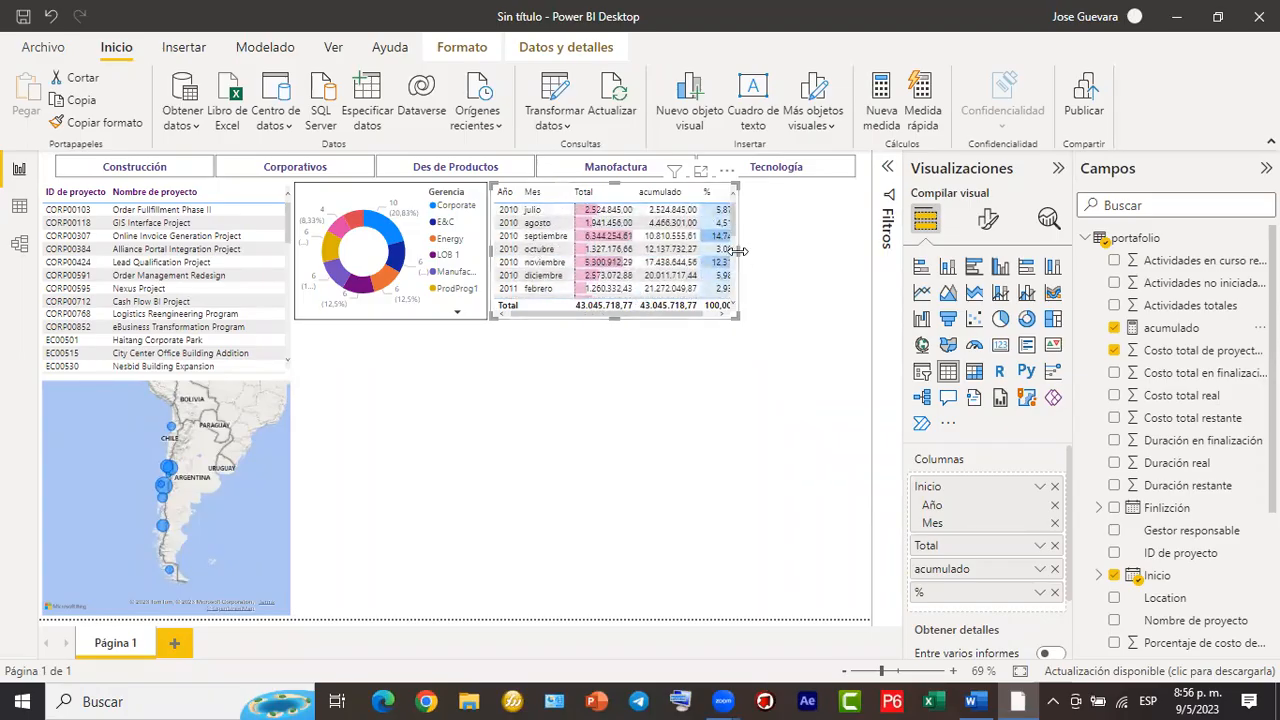
pyautogui.moveTo(739, 258); pyautogui.dragTo(755, 260)
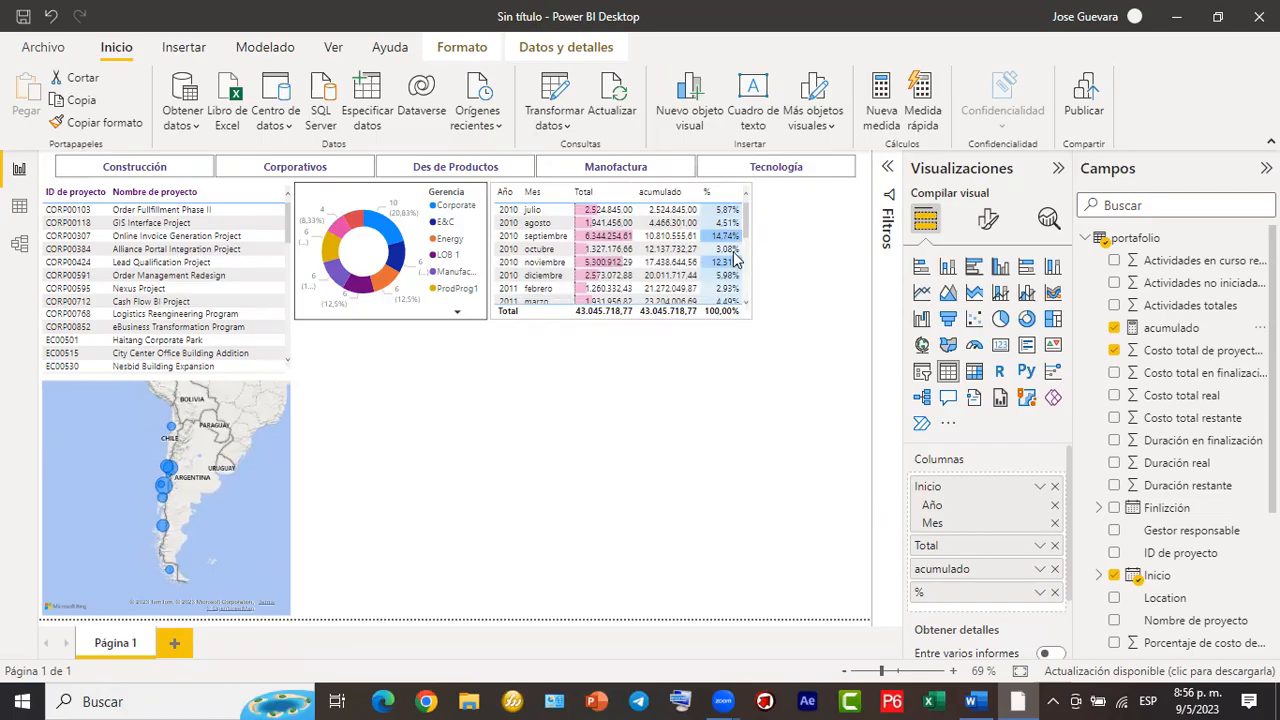
pyautogui.scroll(-5, 725, 262)
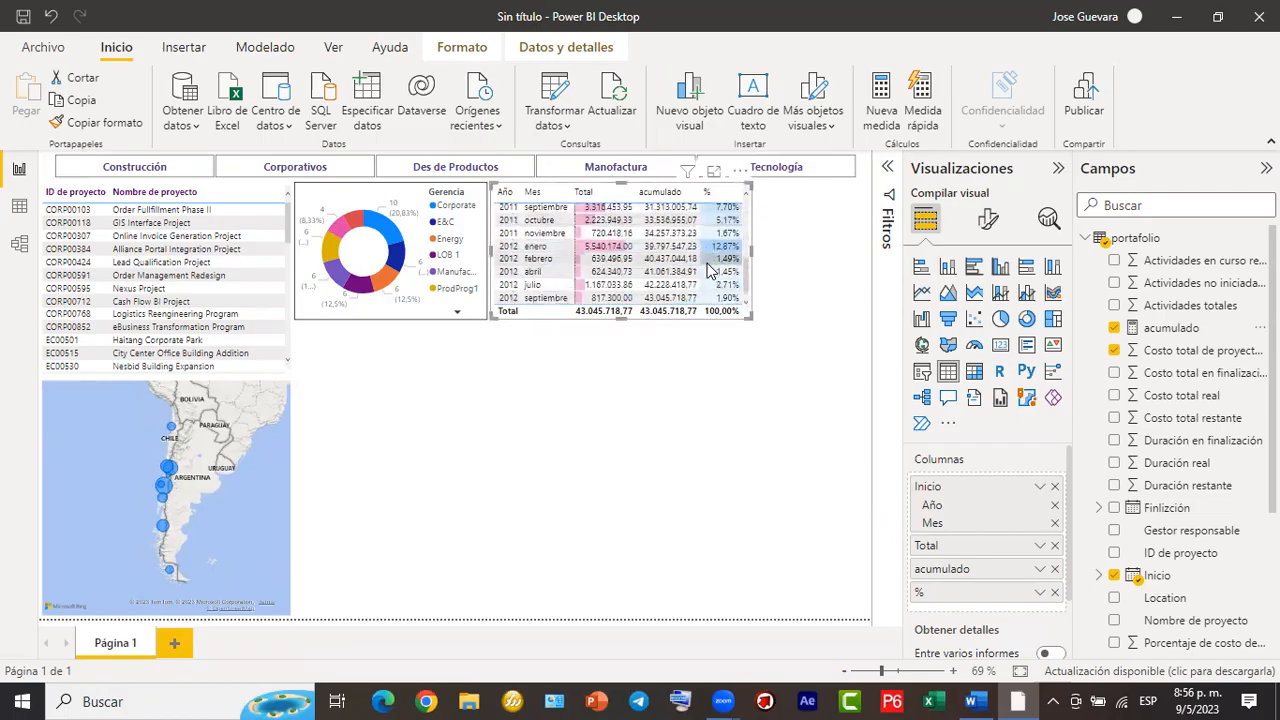
pyautogui.scroll(4, 708, 270)
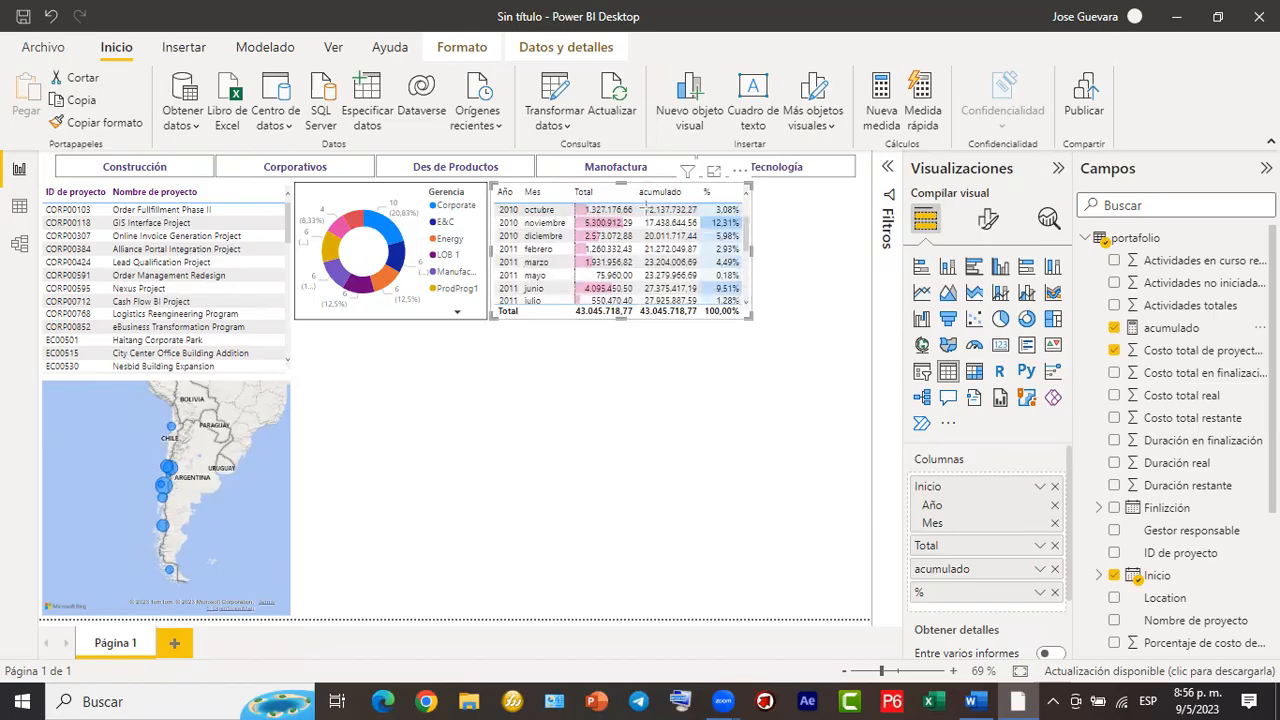
# Format the monthly cost table's column headers as bold text in a dark pink colour.
pyautogui.moveTo(663, 242); pyautogui.dragTo(984, 224)
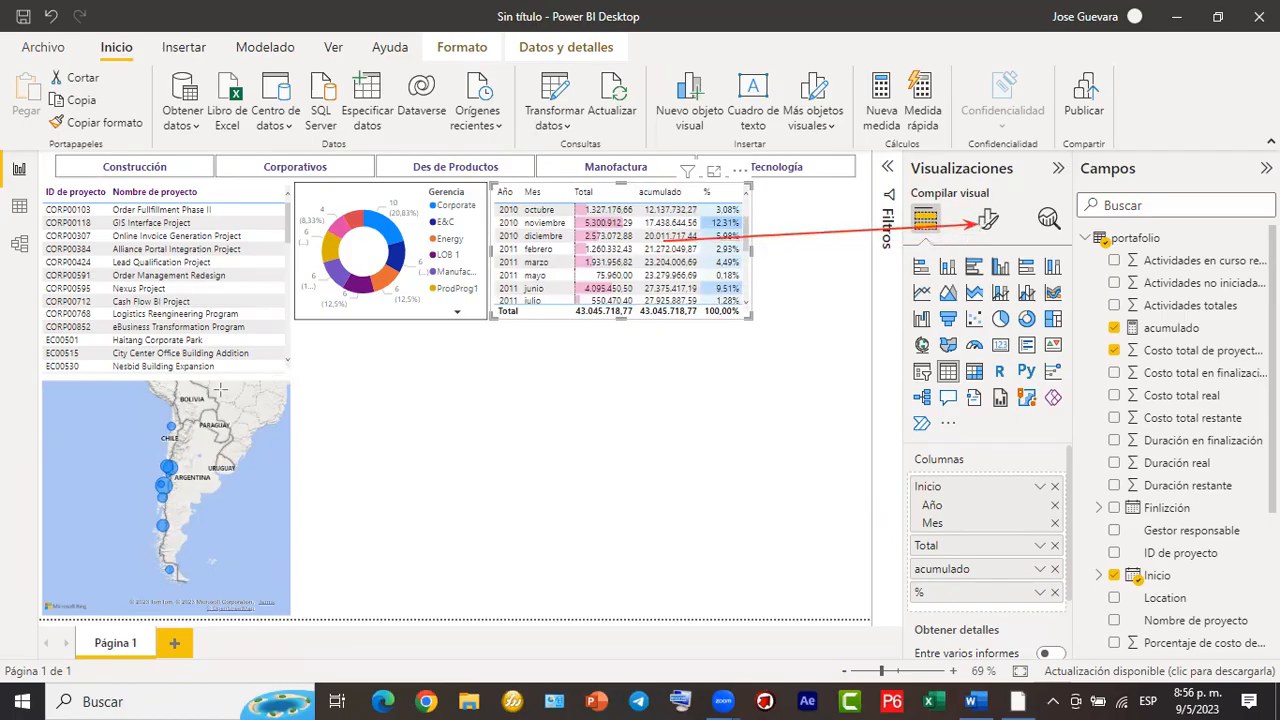
pyautogui.click(987, 222)
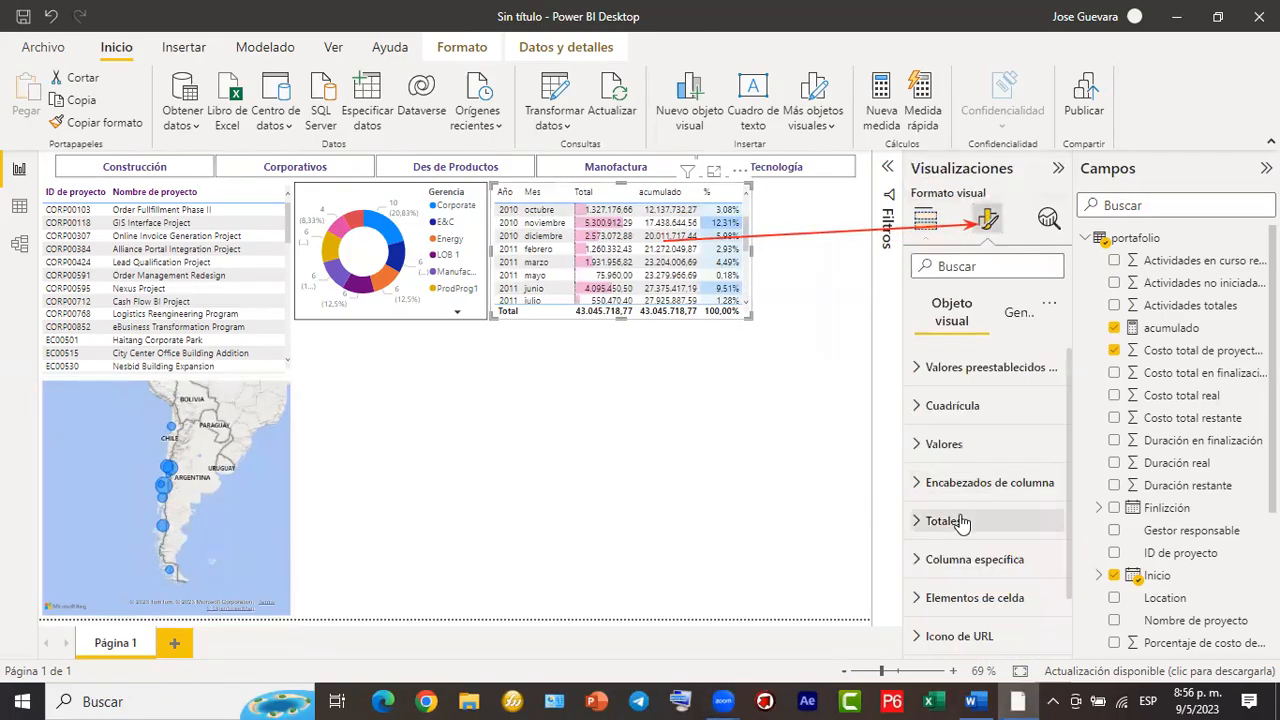
pyautogui.click(914, 484)
pyautogui.click(929, 594)
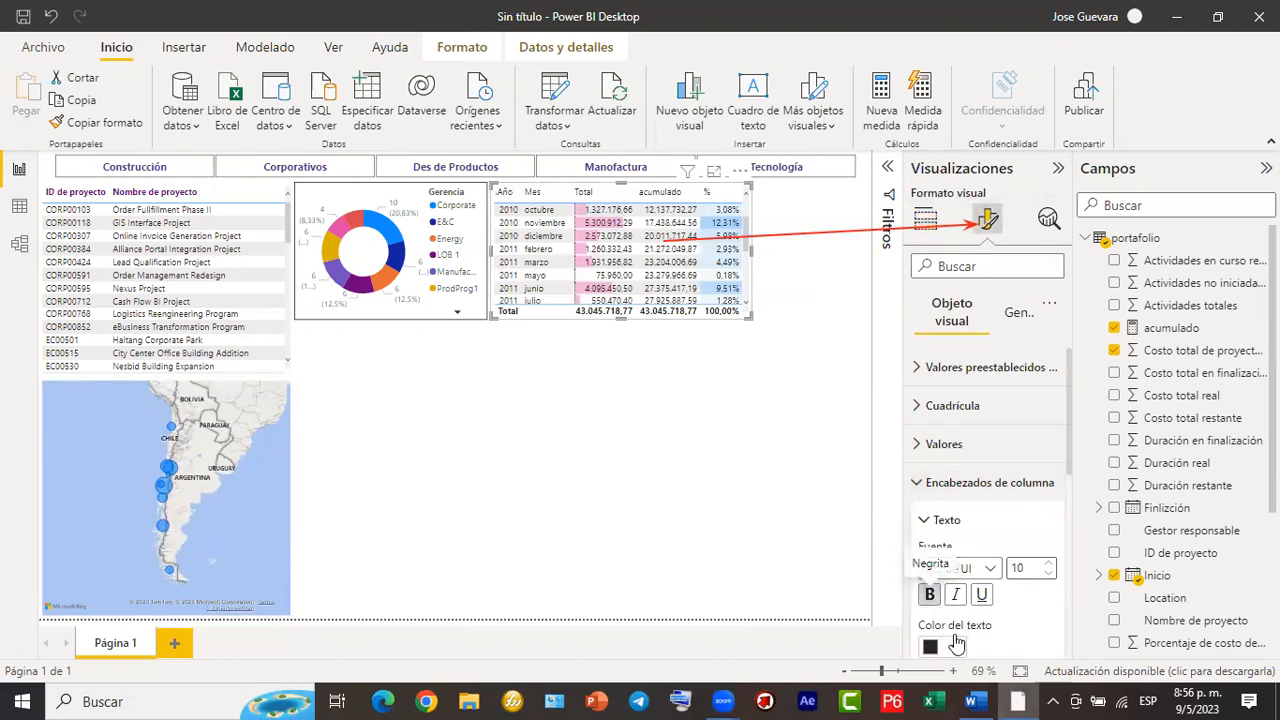
pyautogui.click(957, 648)
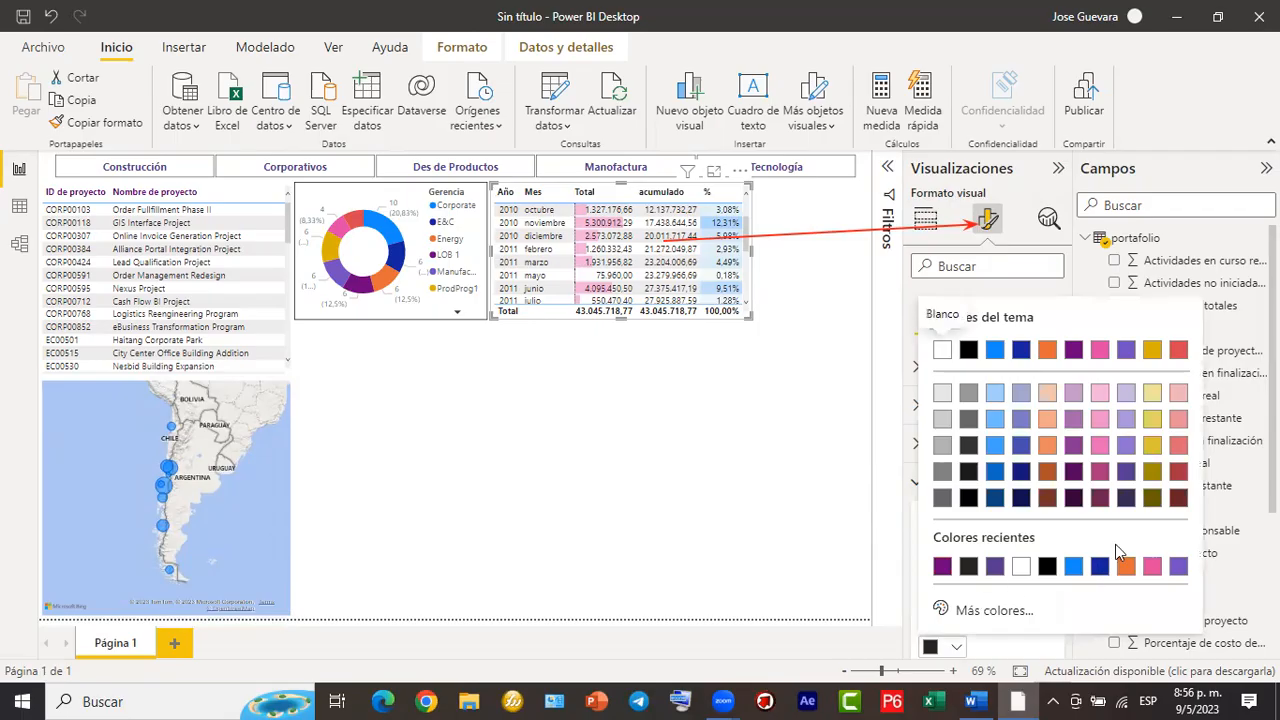
pyautogui.click(1100, 472)
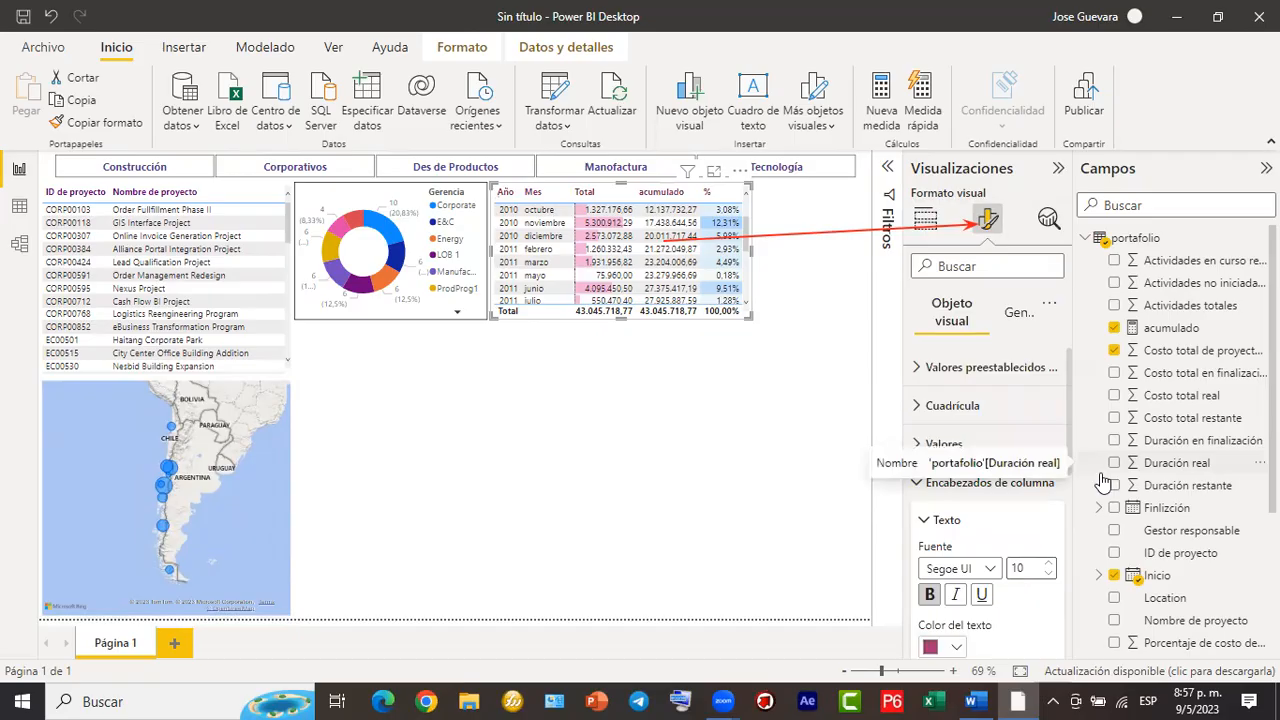
# Centre the monthly cost table's column headers and widen the table slightly.
pyautogui.scroll(-1, 990, 530)
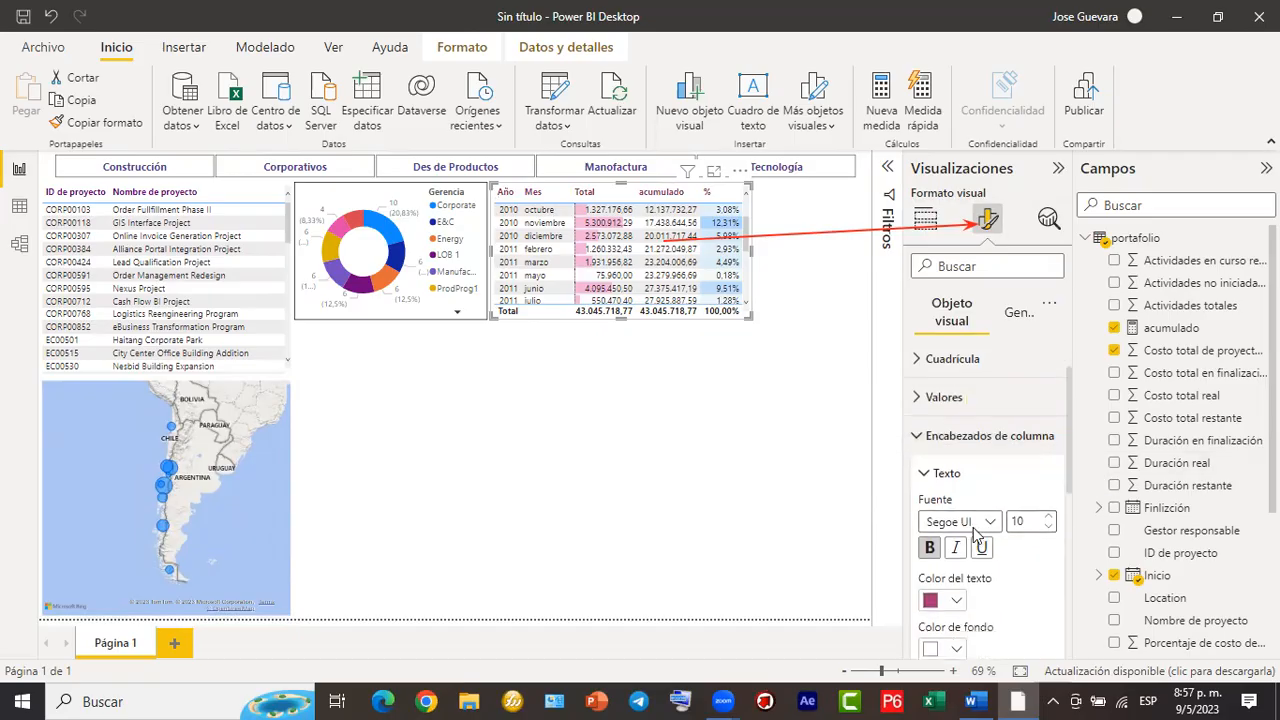
pyautogui.scroll(-2, 975, 530)
pyautogui.click(954, 610)
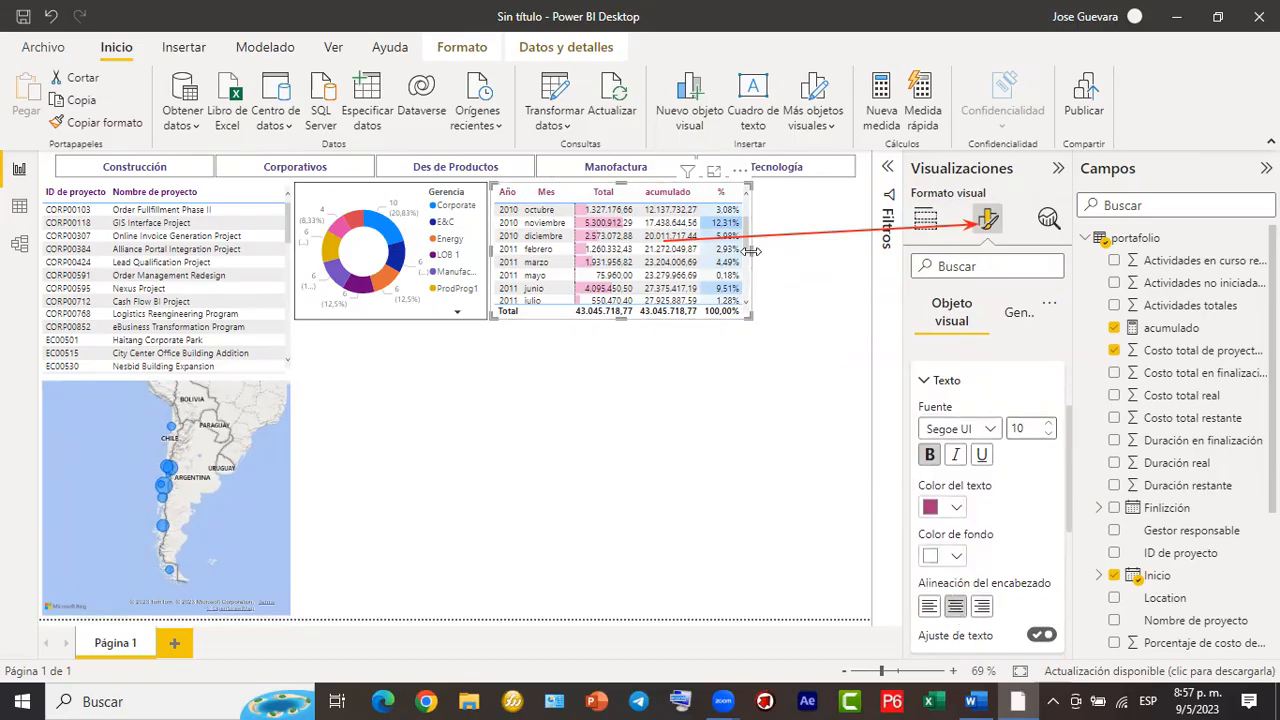
pyautogui.moveTo(757, 255); pyautogui.dragTo(755, 263)
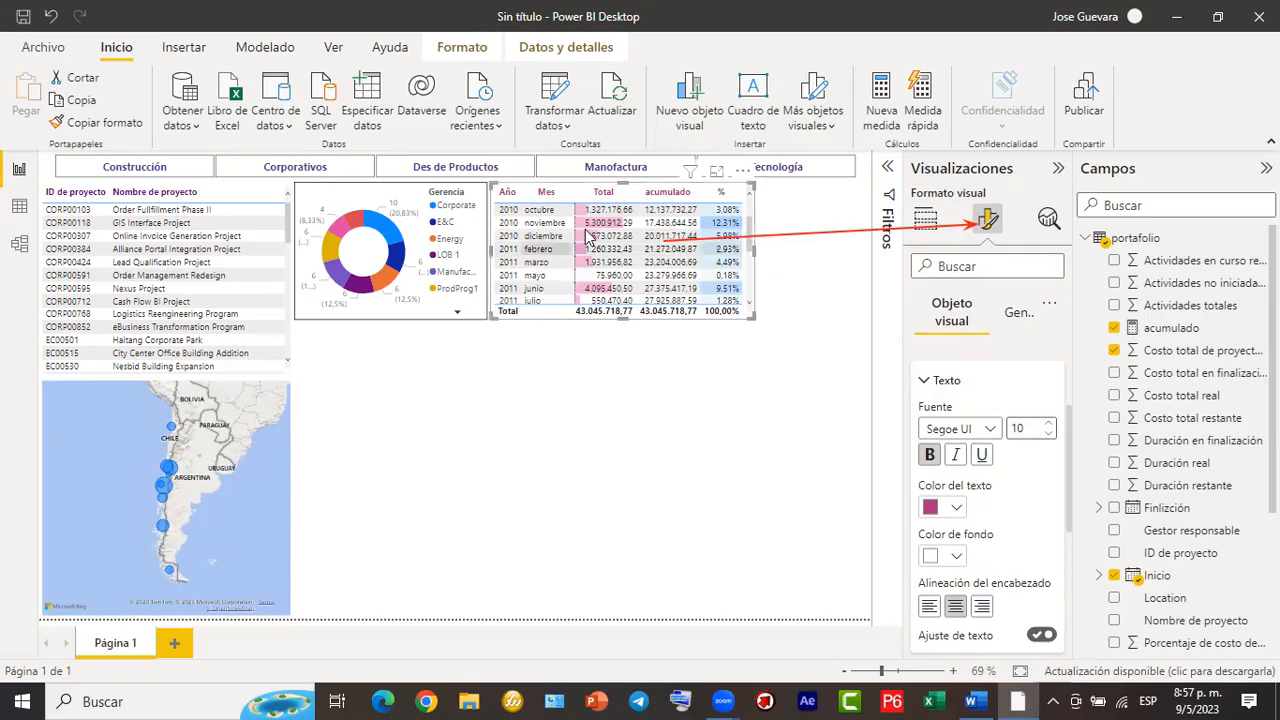
# Review the monthly Total, acumulado and % values through all rows of the monthly cost table.
pyautogui.scroll(-1, 600, 240)
pyautogui.scroll(3, 600, 240)
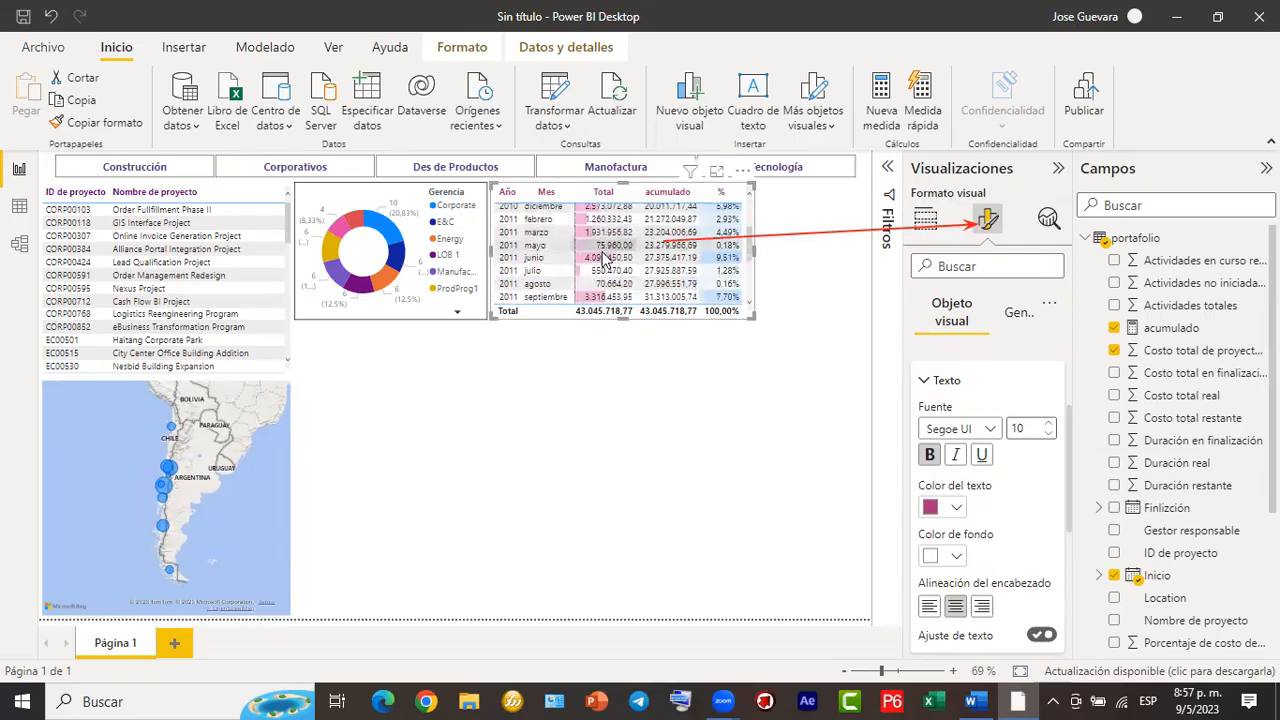
pyautogui.scroll(-4, 537, 218)
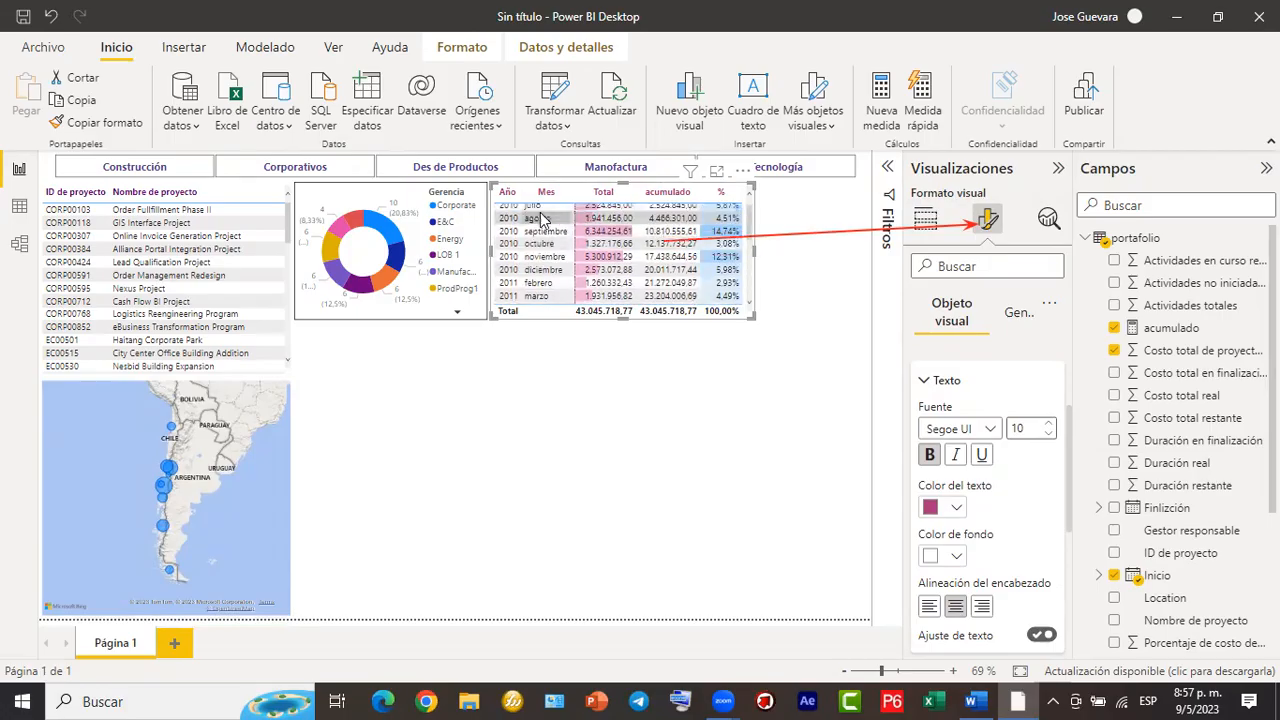
pyautogui.scroll(5, 600, 262)
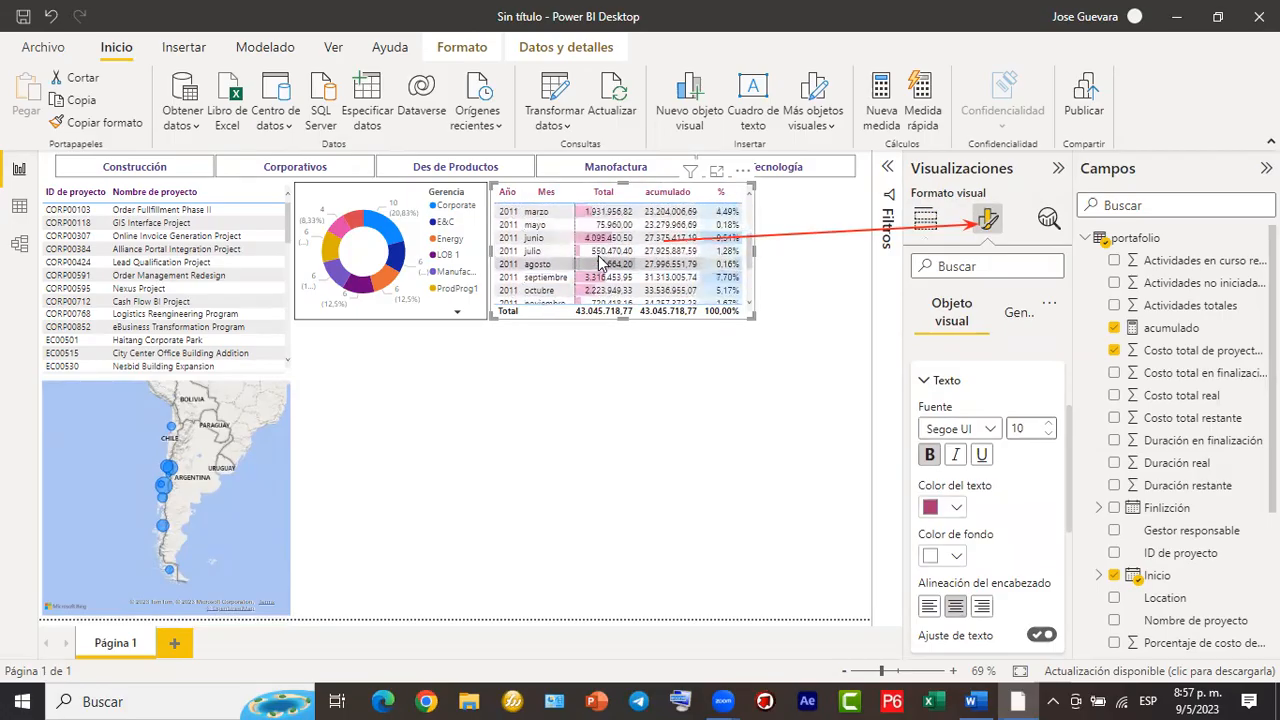
pyautogui.scroll(-5, 700, 262)
pyautogui.scroll(-5, 724, 268)
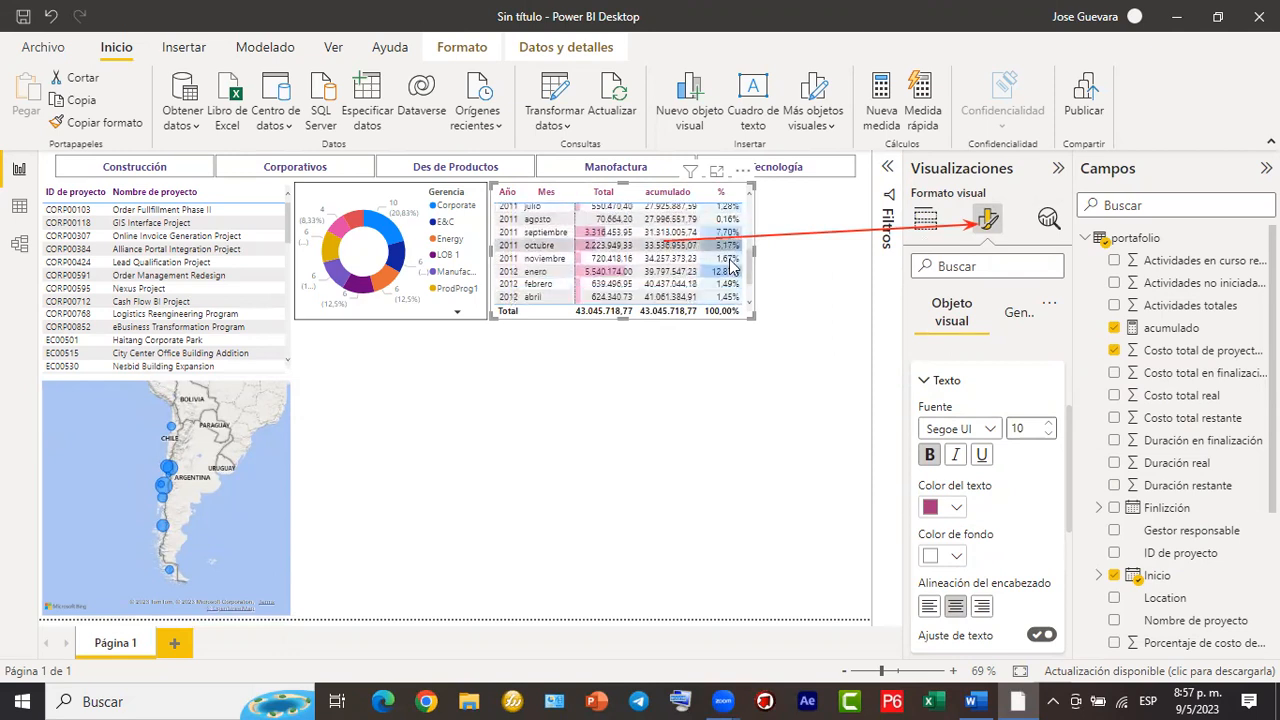
pyautogui.scroll(10, 732, 272)
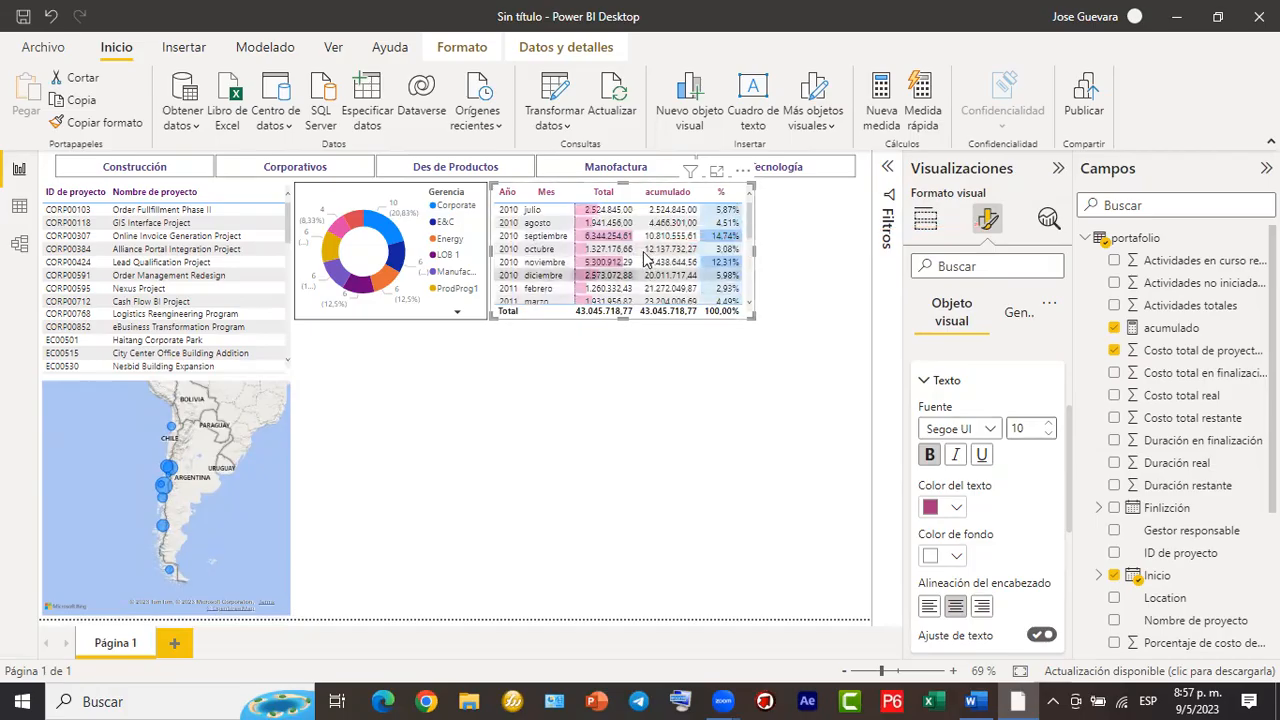
pyautogui.scroll(-3, 608, 265)
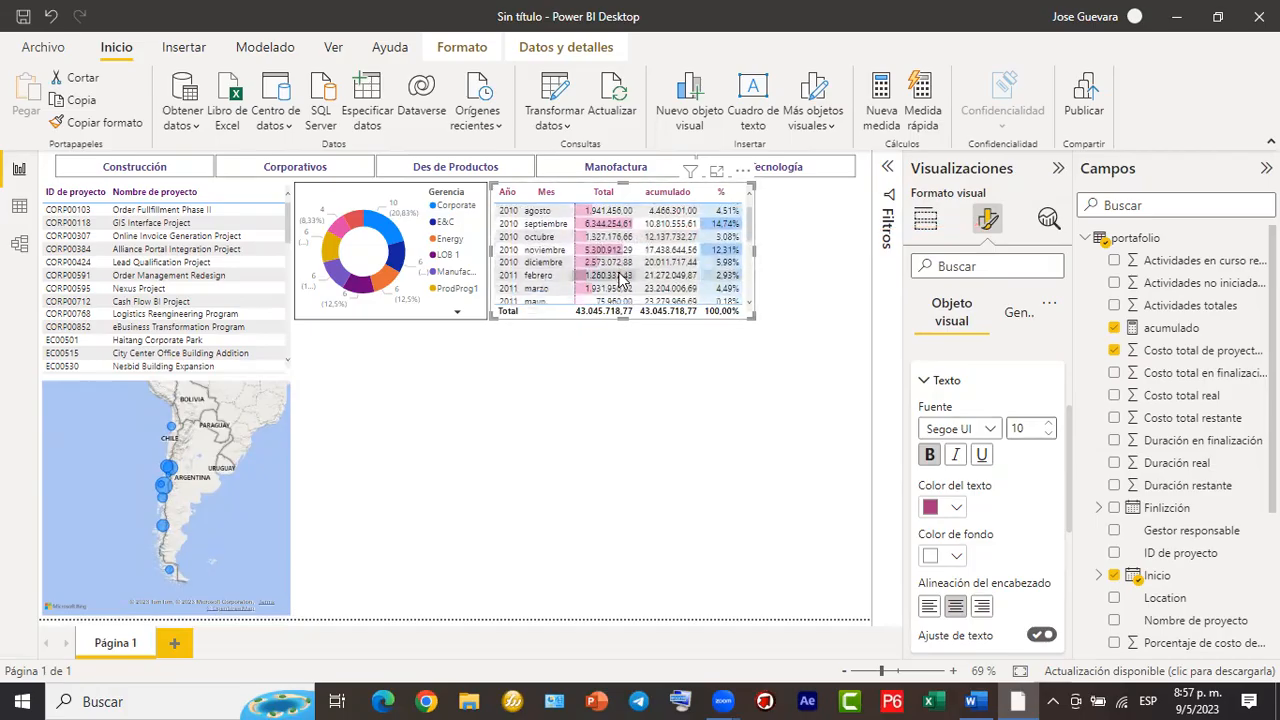
pyautogui.scroll(3, 620, 280)
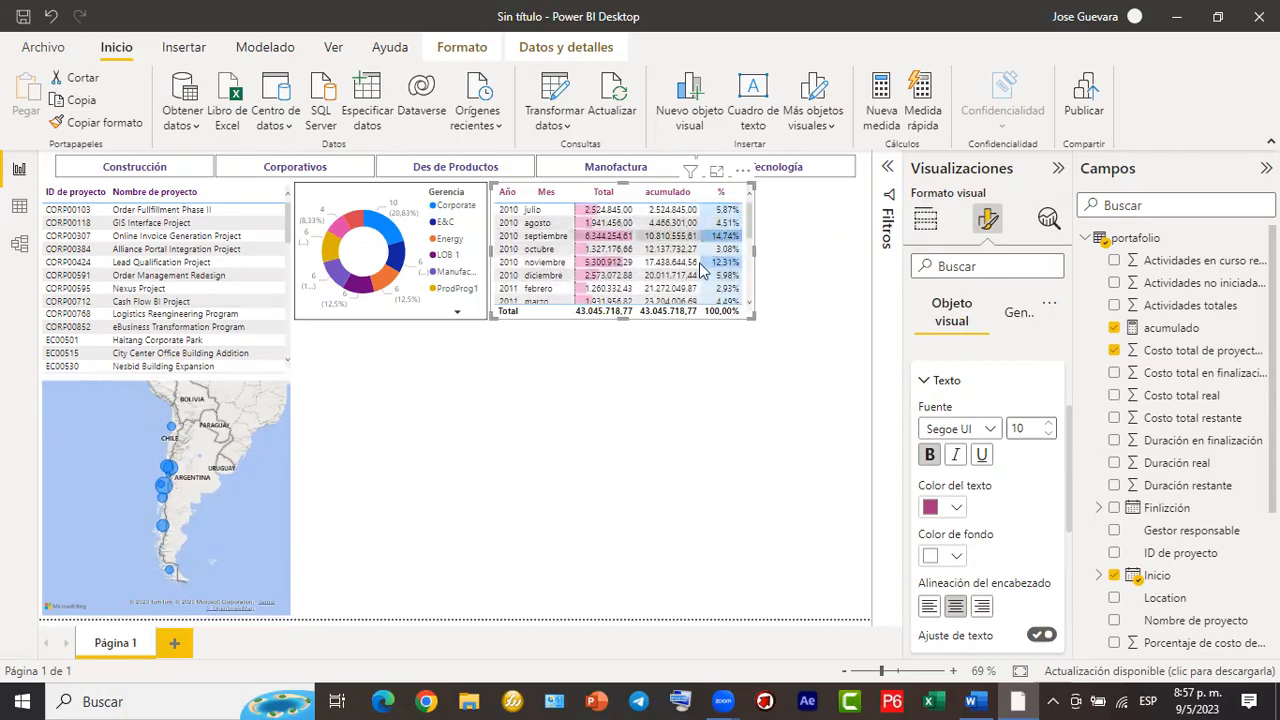
pyautogui.click(769, 376)
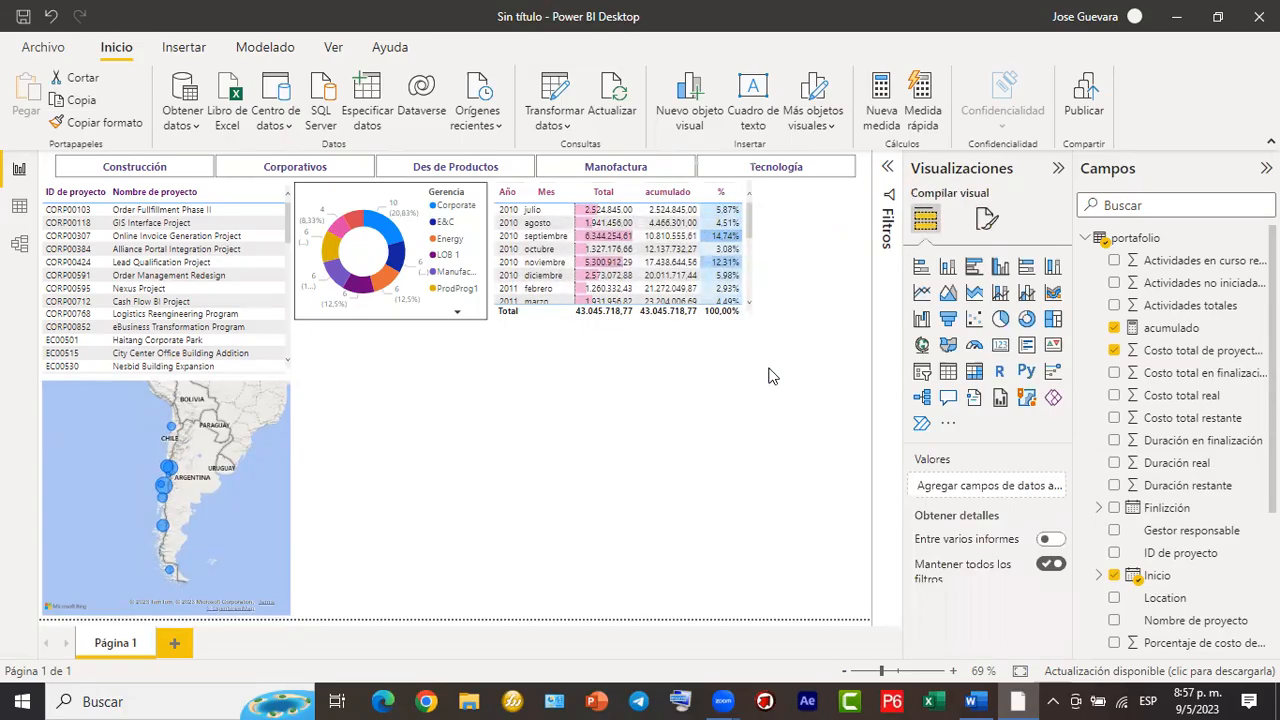
# Widen the Gerencia donut chart slightly so its edge meets the monthly cost table.
pyautogui.click(476, 287)
pyautogui.moveTo(463, 263); pyautogui.dragTo(490, 263)
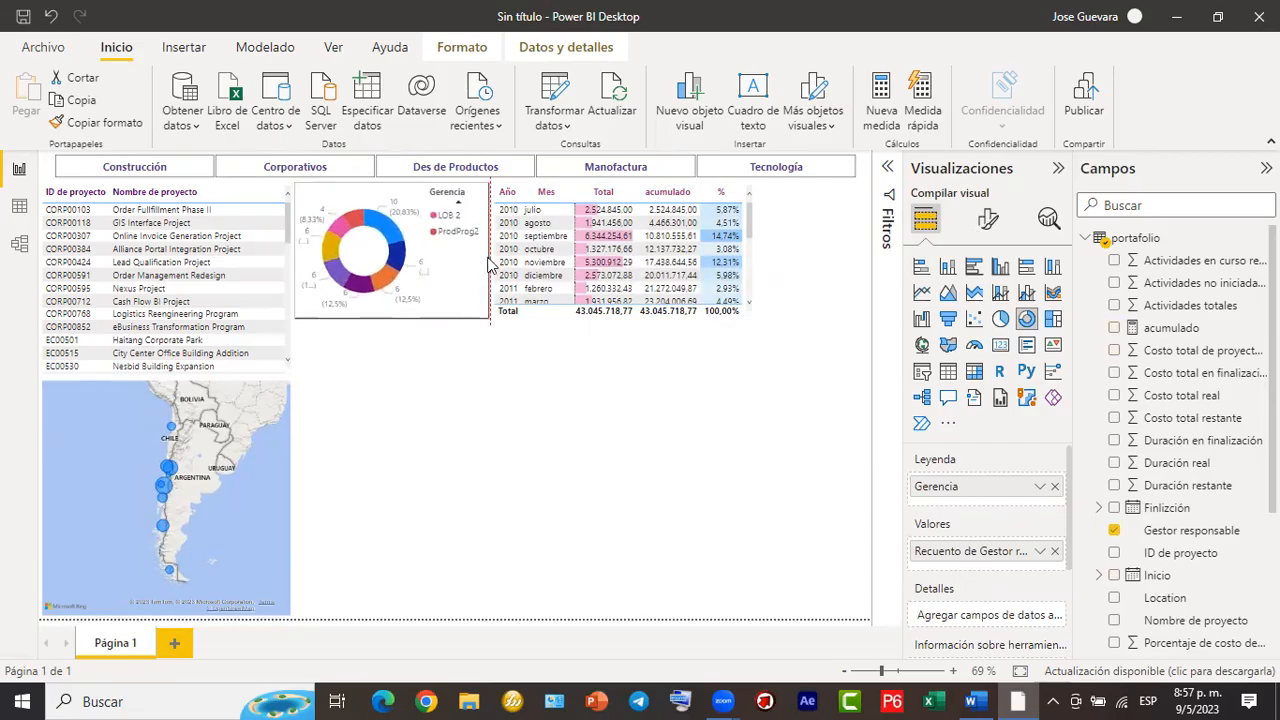
pyautogui.click(728, 339)
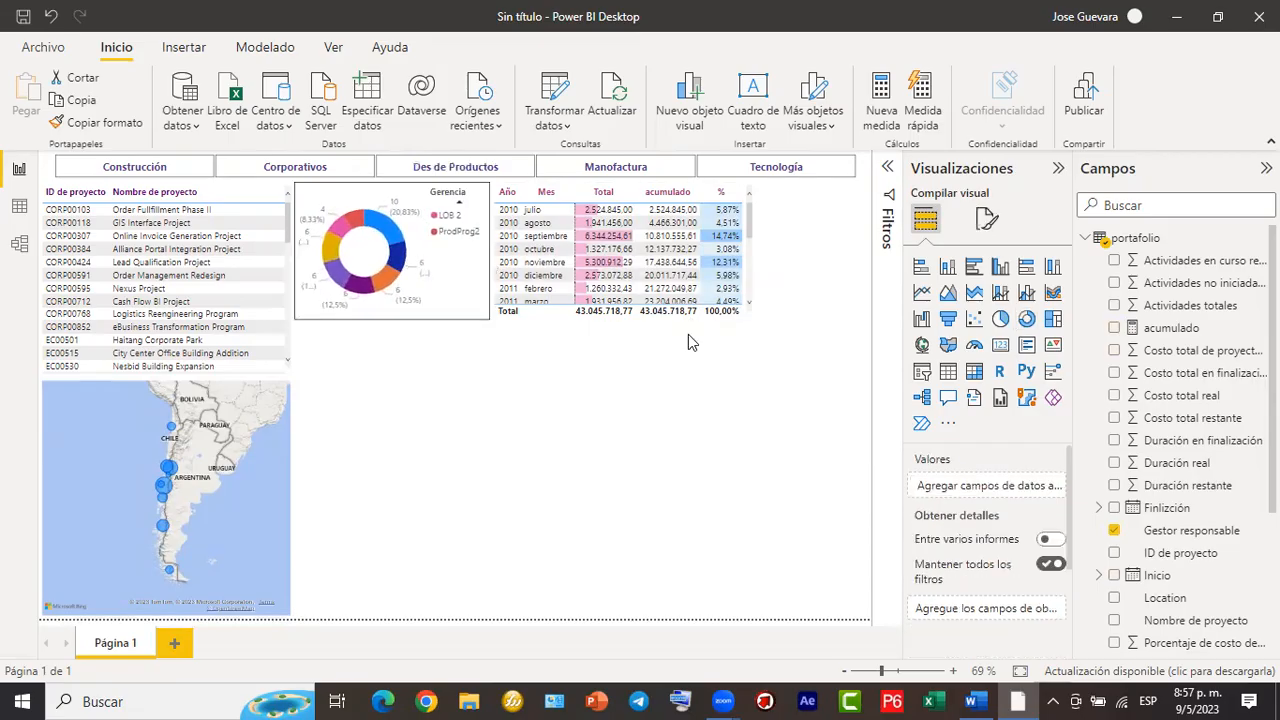
# Turn on the visual border effect for the monthly cost table.
pyautogui.click(720, 318)
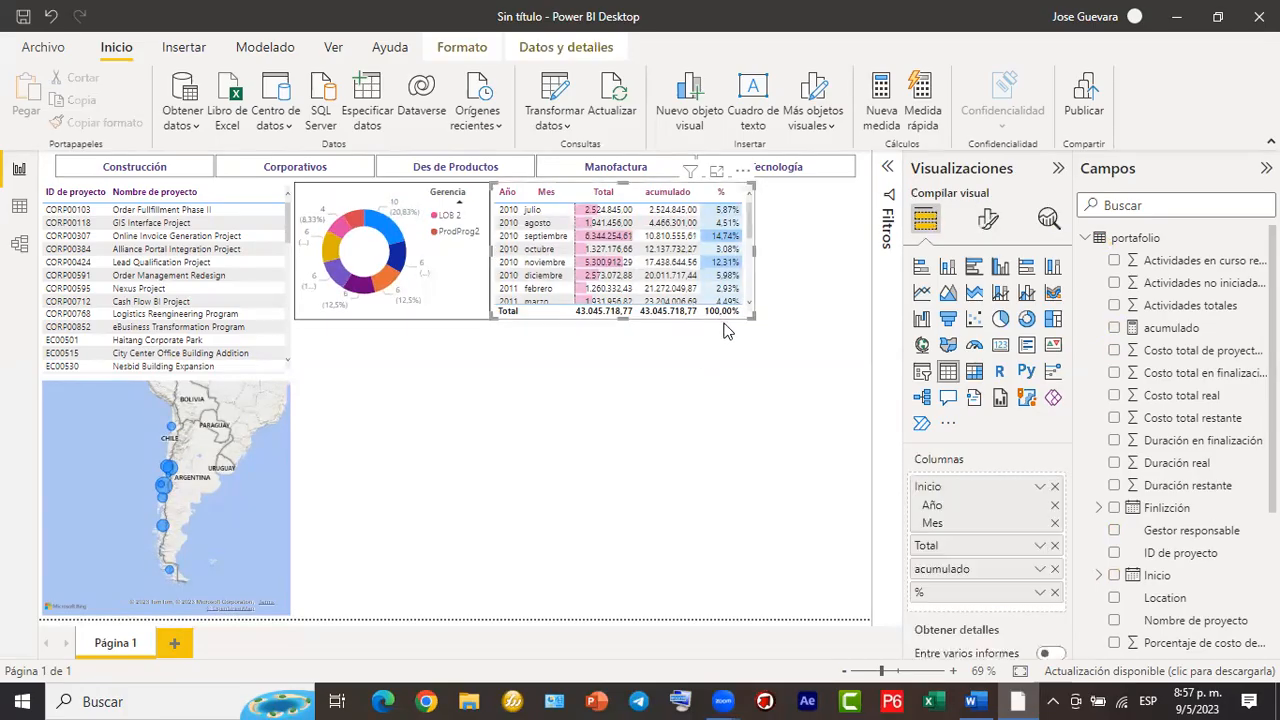
pyautogui.click(988, 220)
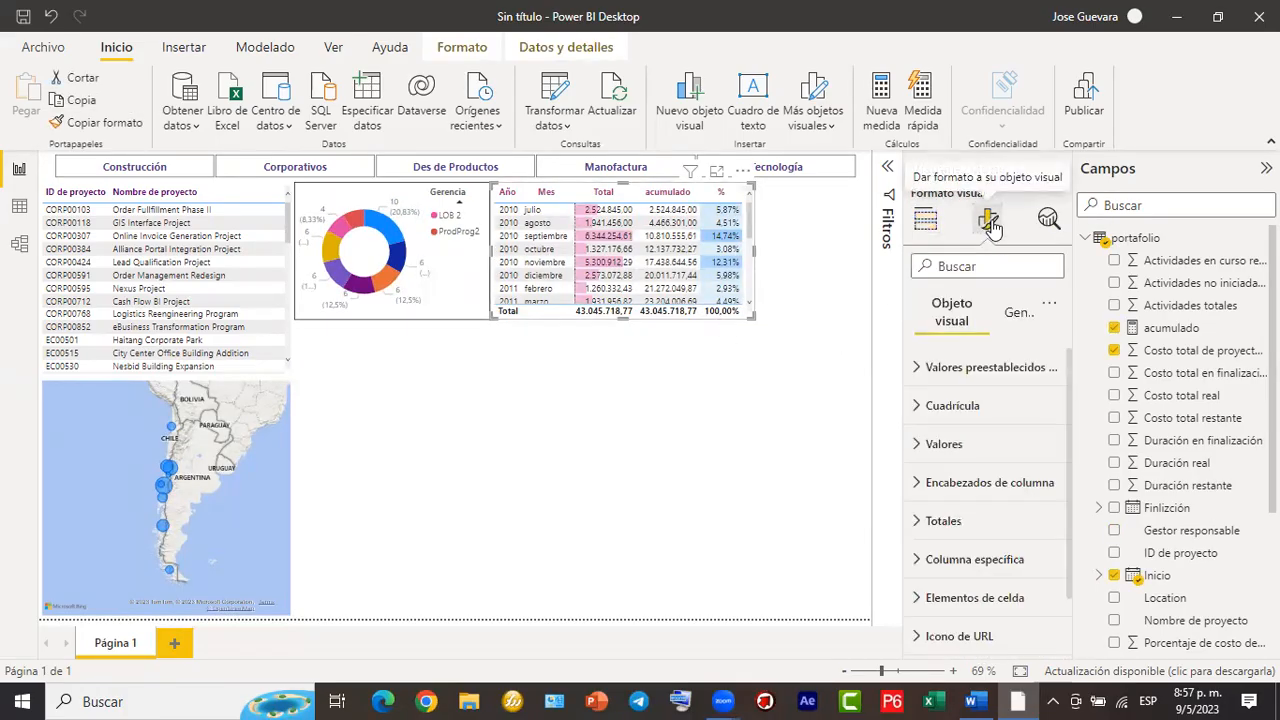
pyautogui.click(1022, 316)
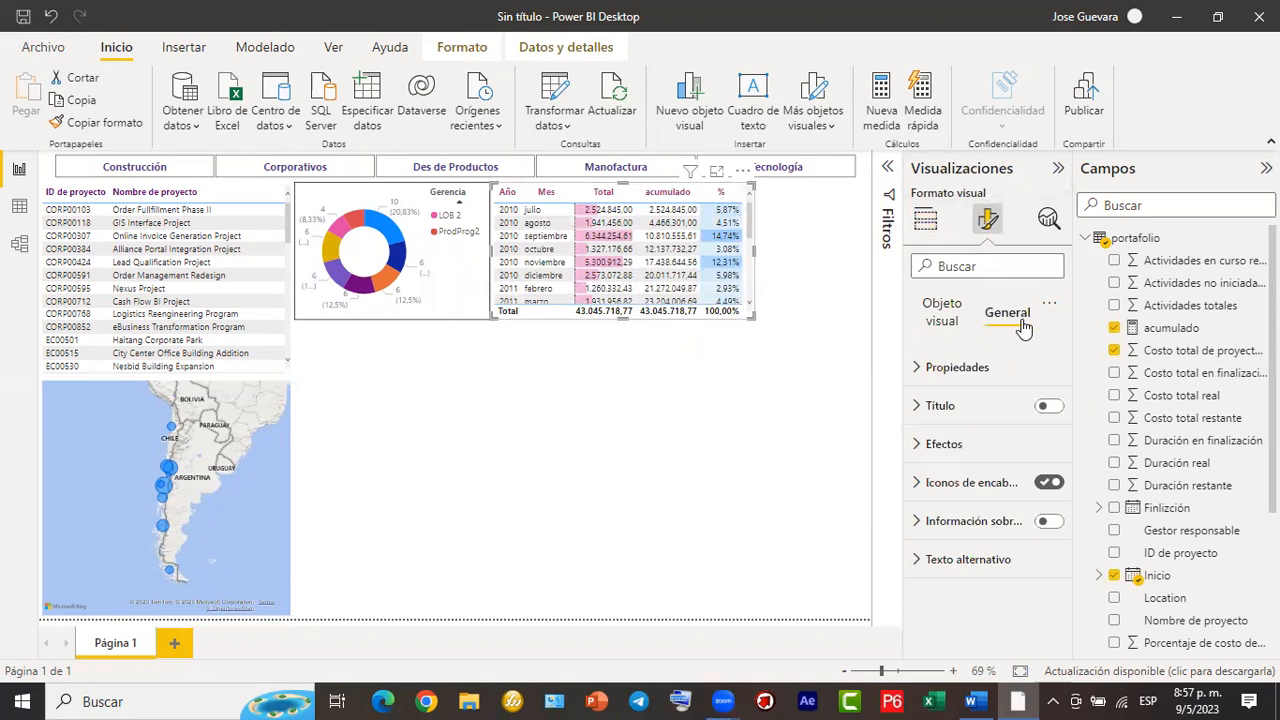
pyautogui.click(978, 453)
pyautogui.scroll(-2, 1050, 552)
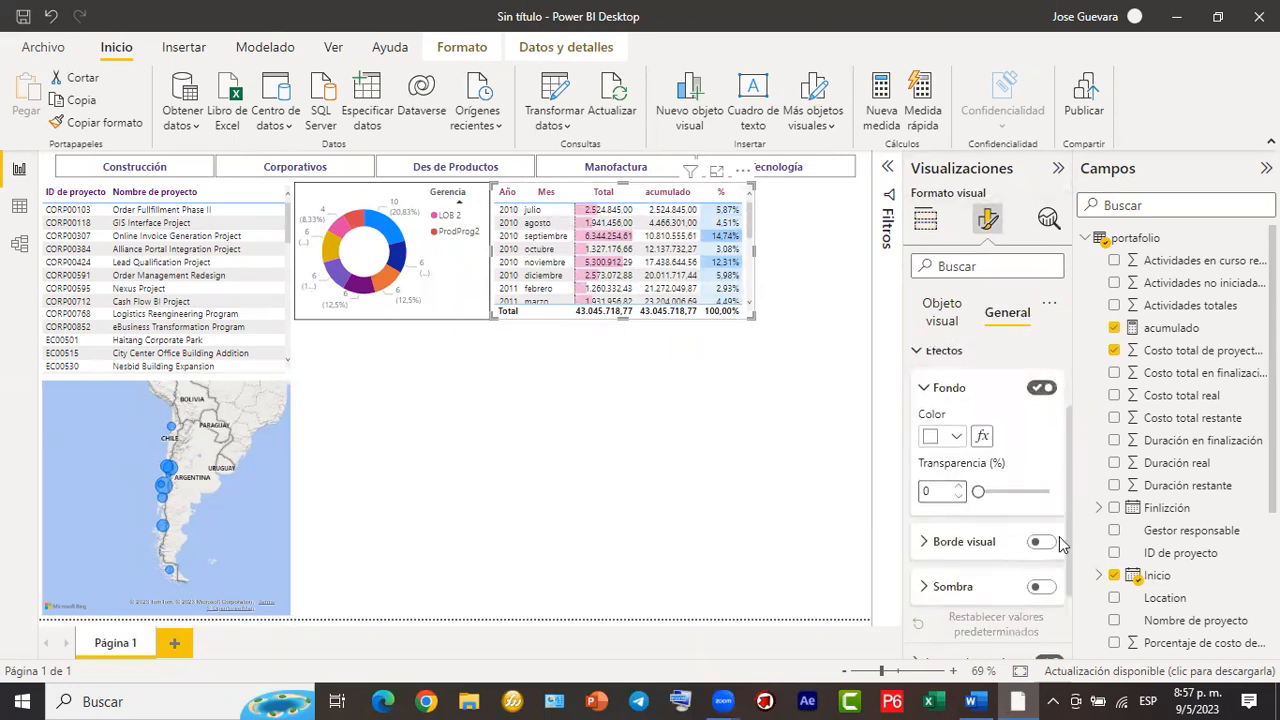
pyautogui.click(1040, 541)
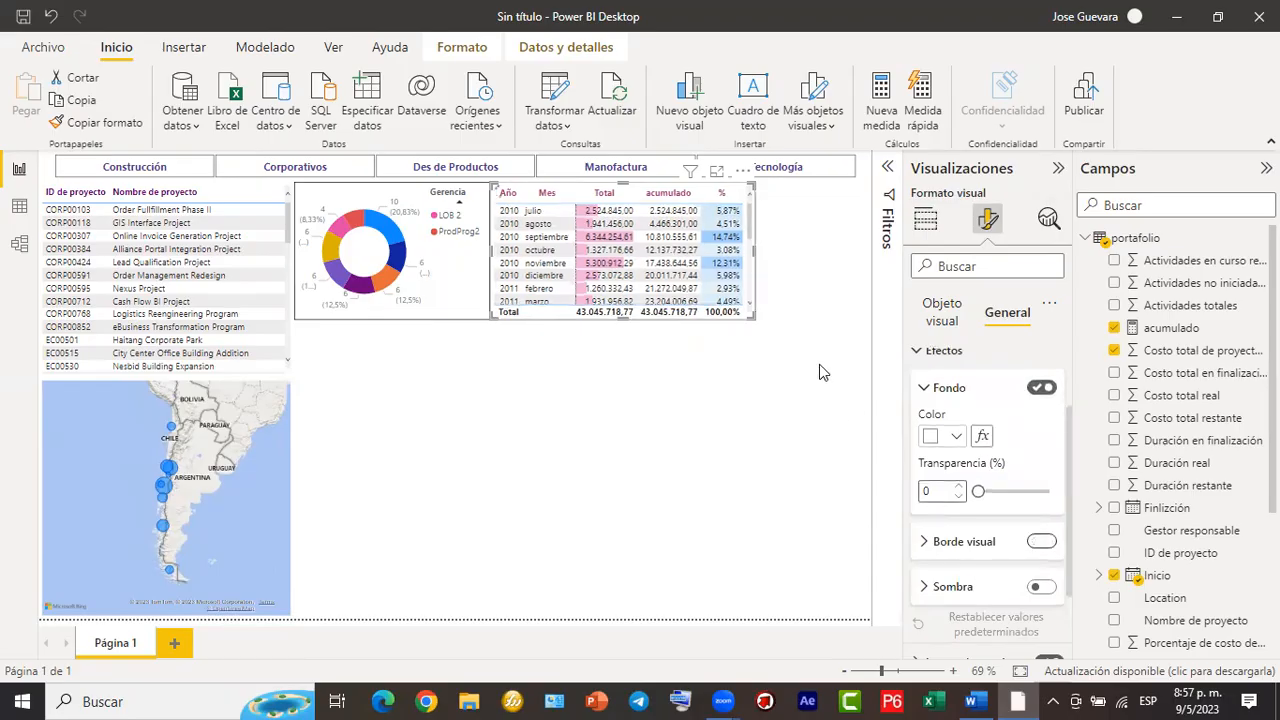
pyautogui.click(791, 259)
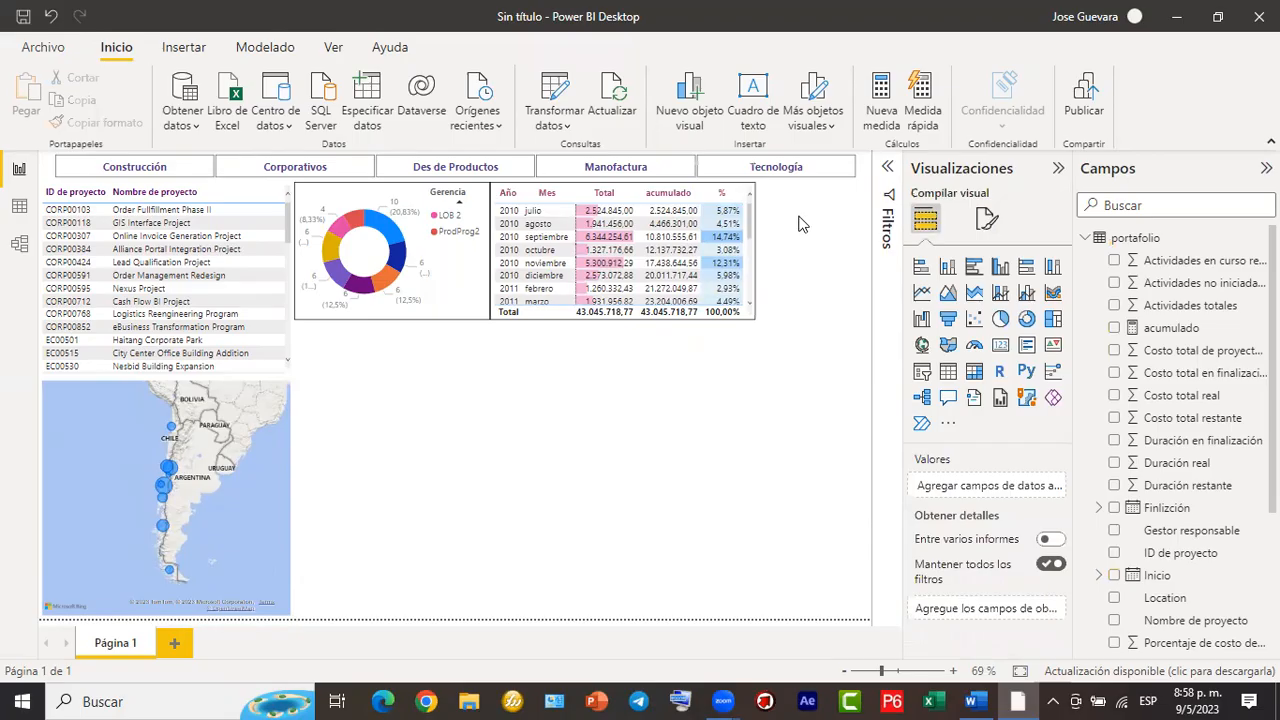
# Reposition the monthly cost table directly beside the Gerencia donut chart, aligned with its upper edge.
pyautogui.click(750, 265)
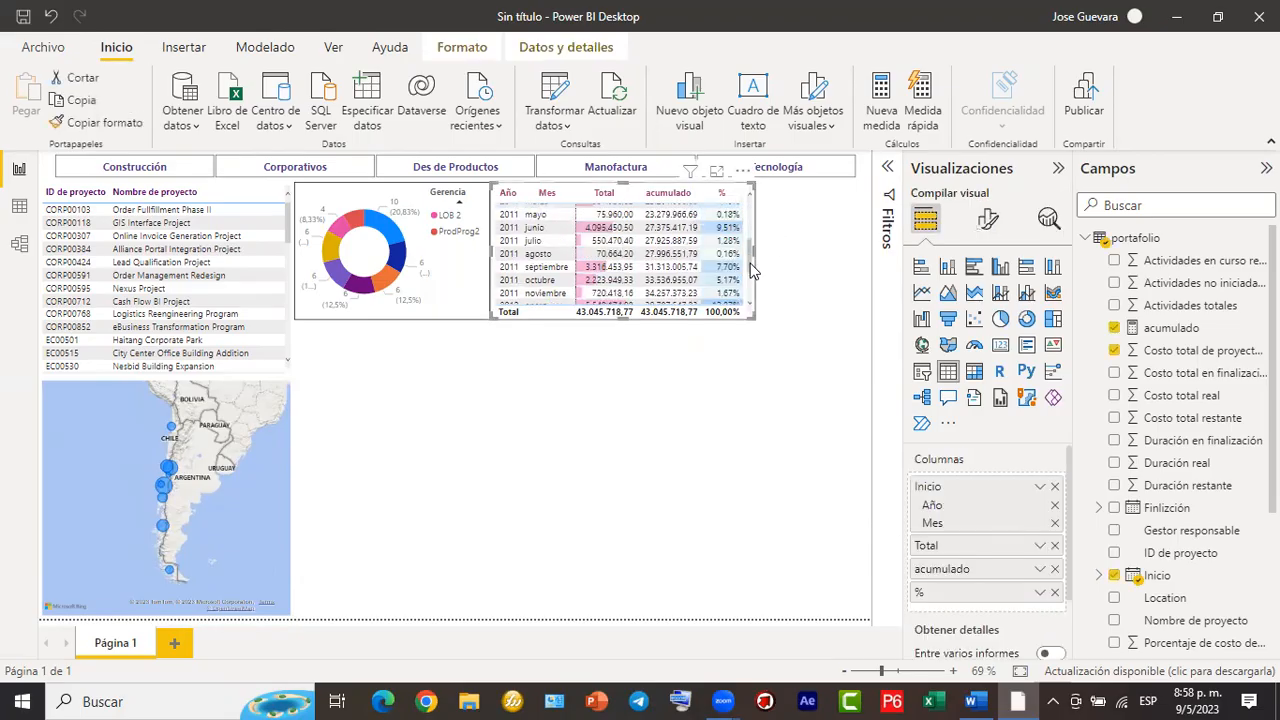
pyautogui.click(750, 268)
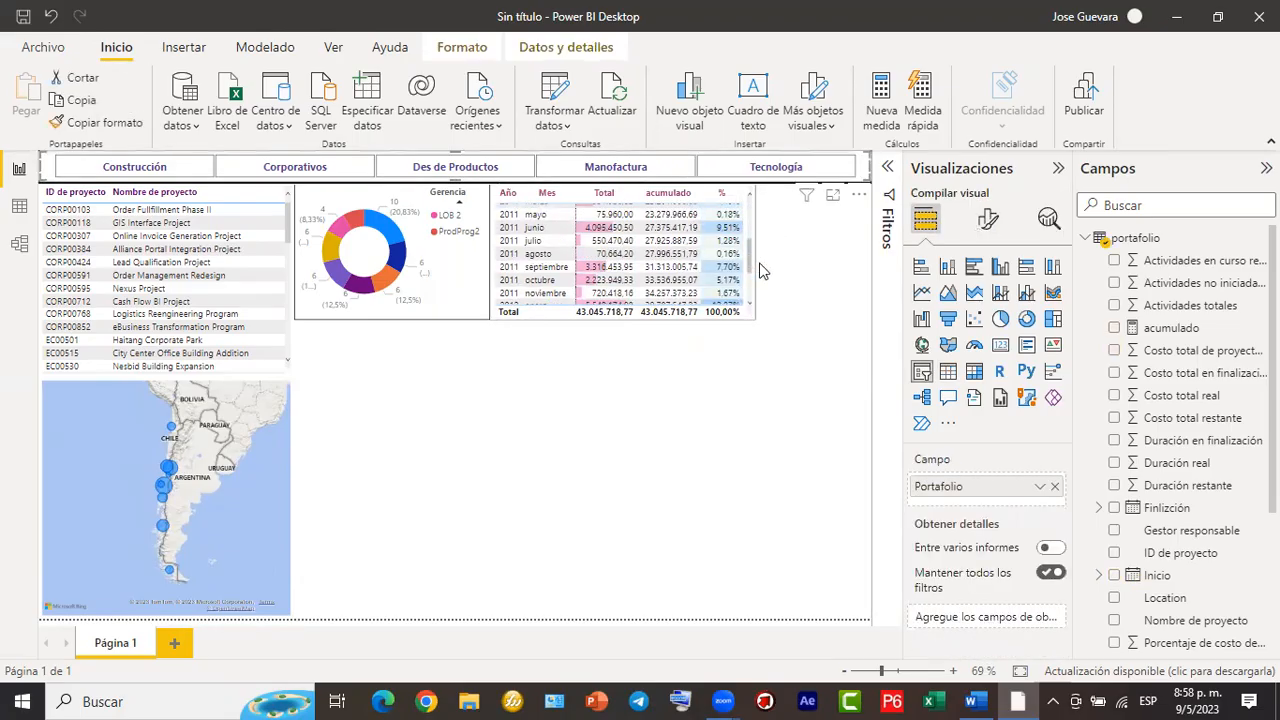
pyautogui.click(759, 270)
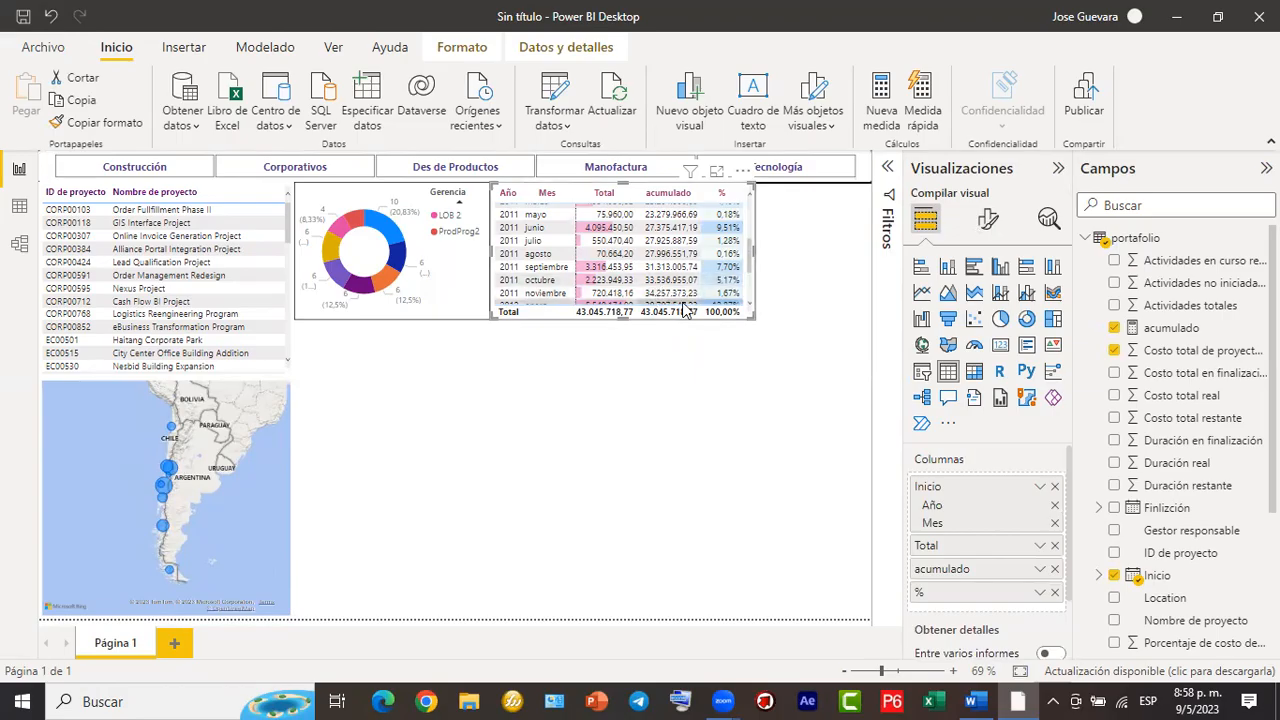
pyautogui.moveTo(505, 255); pyautogui.dragTo(493, 262)
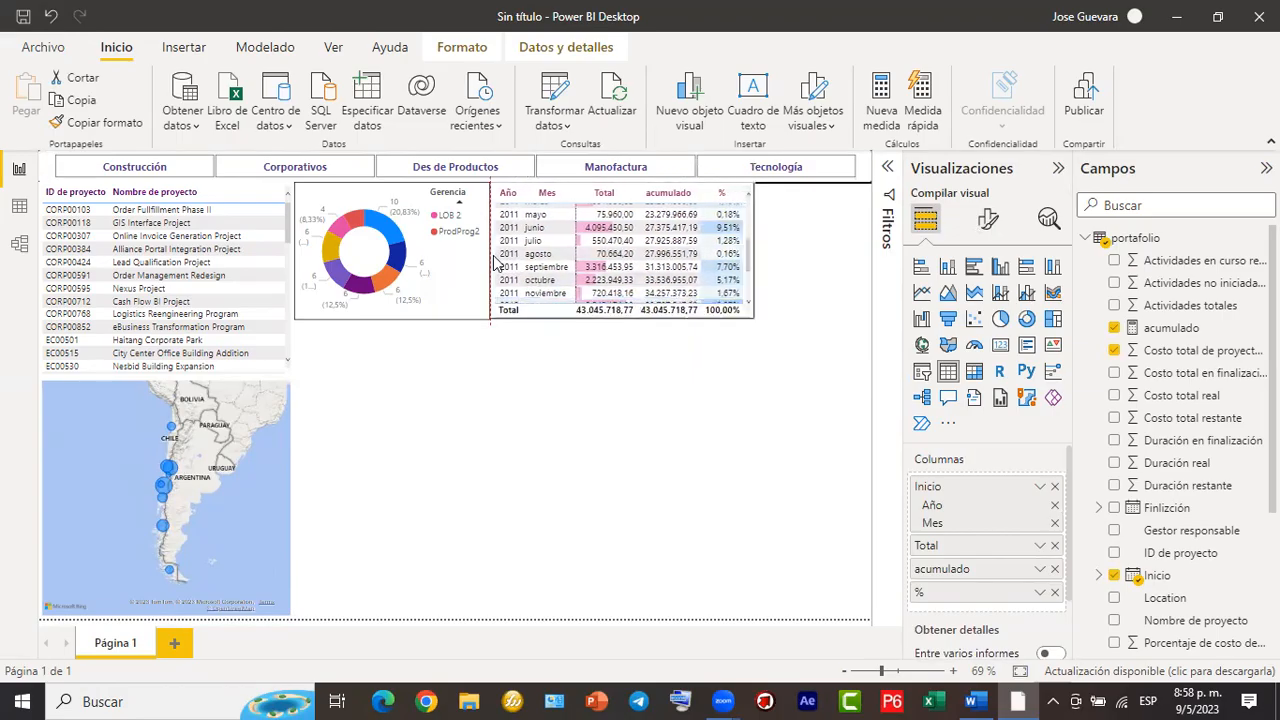
pyautogui.moveTo(651, 266); pyautogui.dragTo(656, 228)
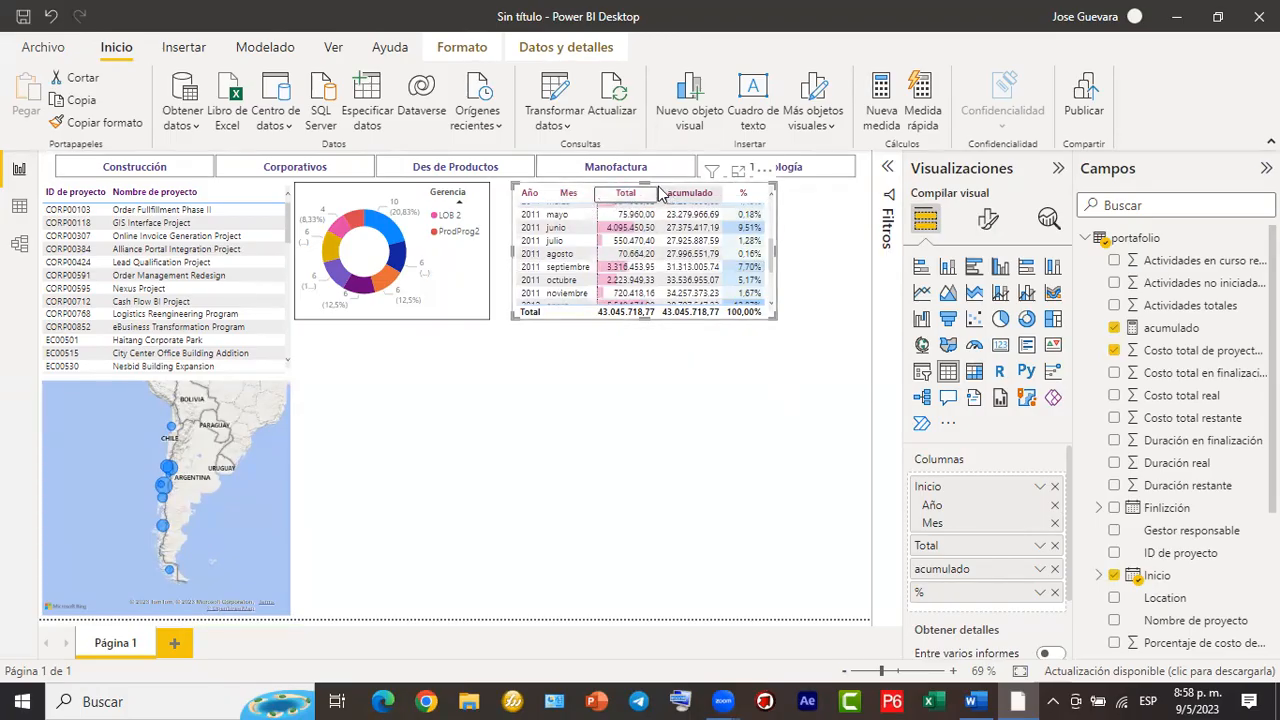
pyautogui.click(562, 254)
pyautogui.click(770, 381)
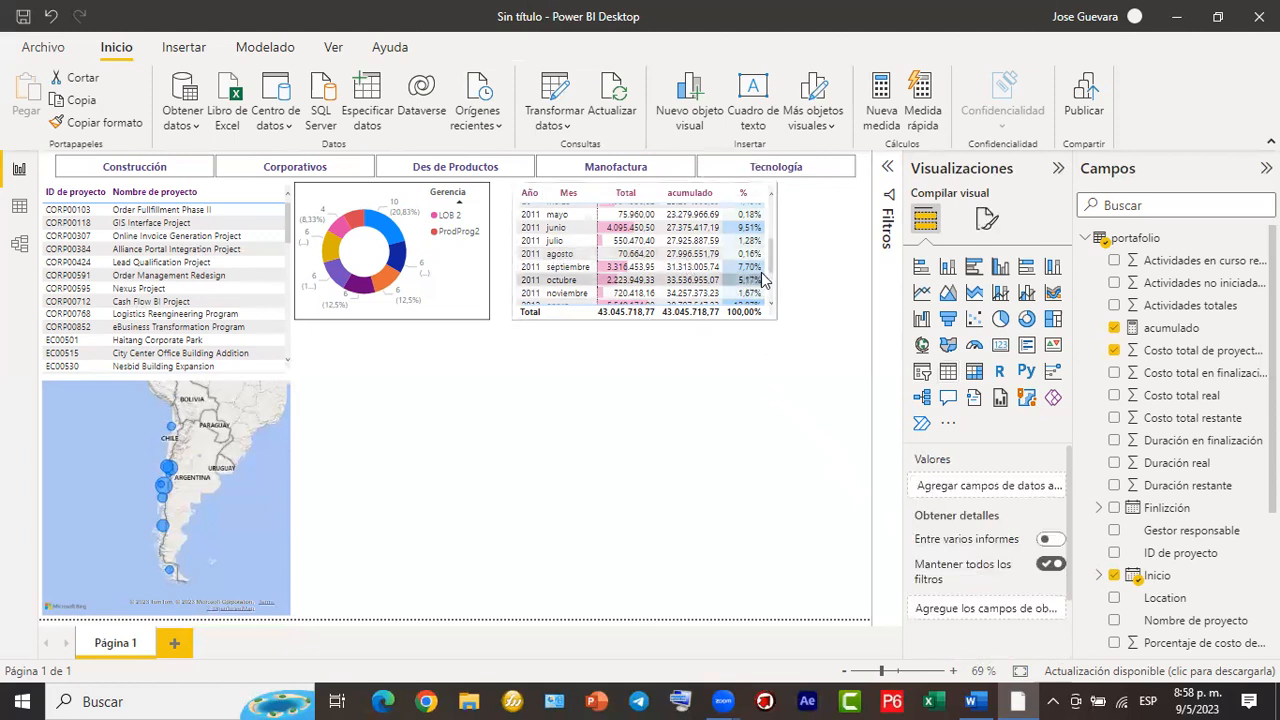
pyautogui.click(597, 193)
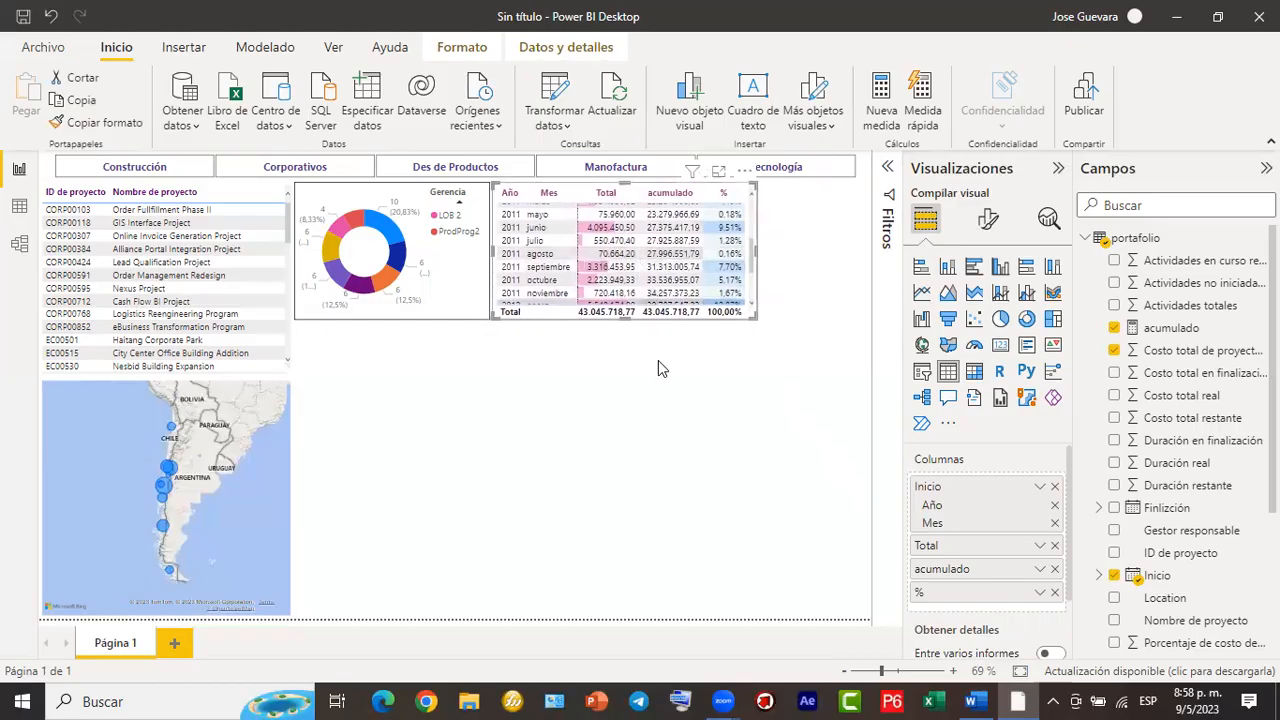
pyautogui.click(503, 372)
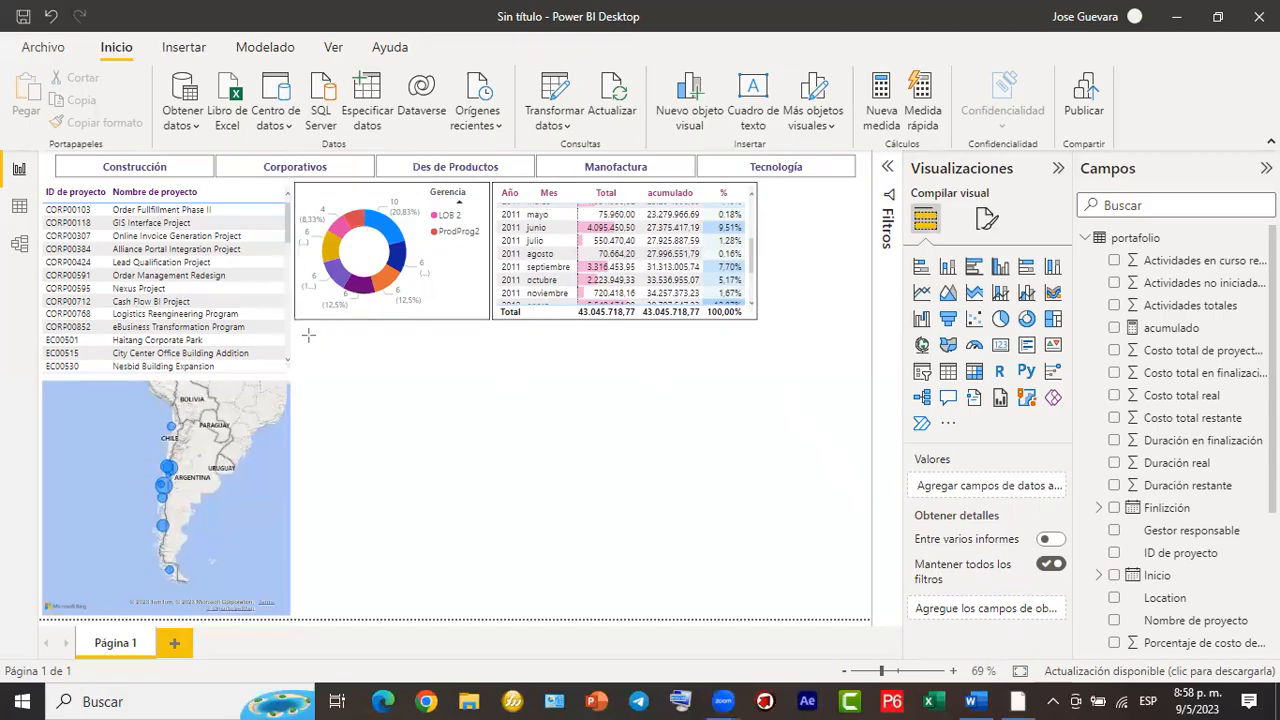
pyautogui.moveTo(294, 323); pyautogui.dragTo(752, 427)
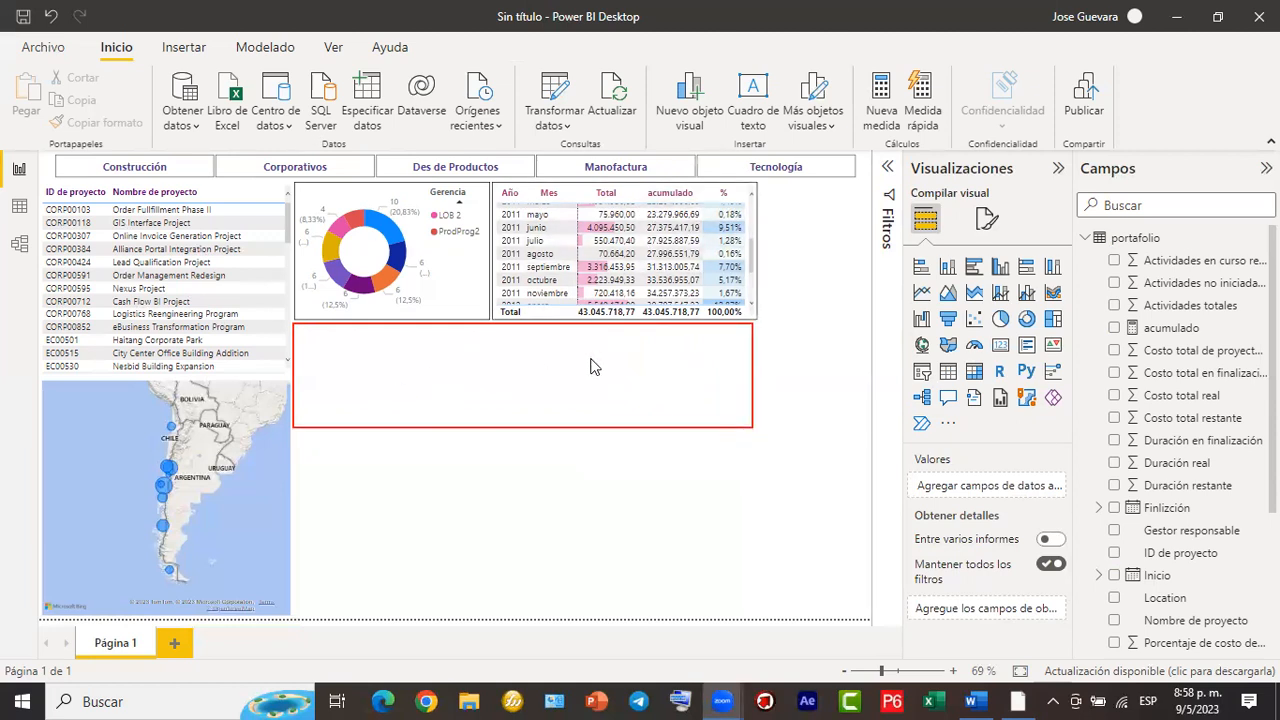
pyautogui.click(749, 369)
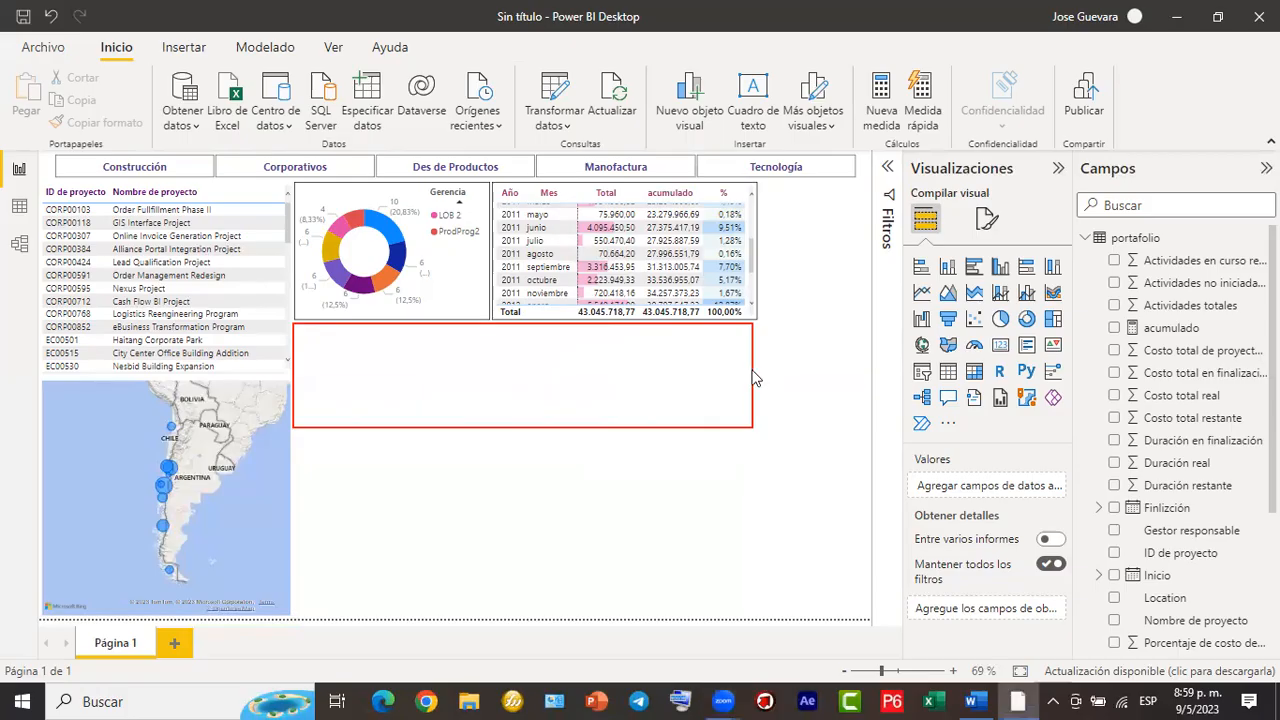
pyautogui.doubleClick(752, 376)
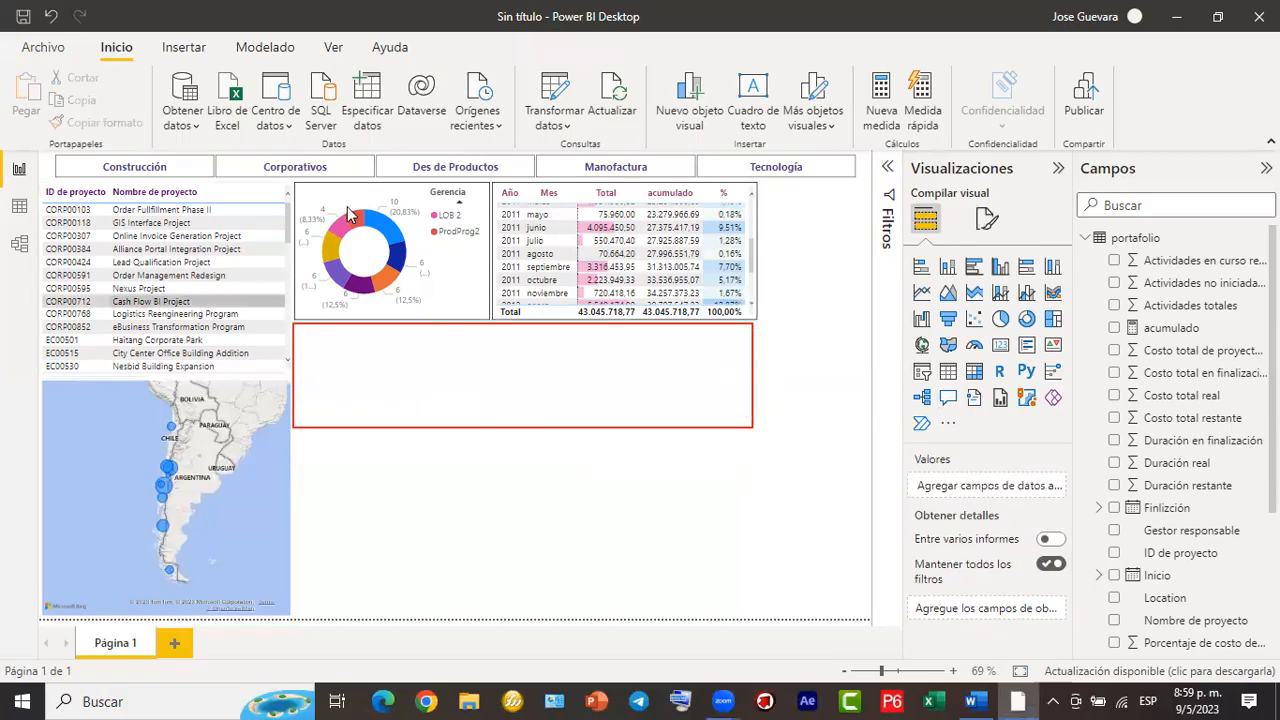
pyautogui.moveTo(537, 380)
pyautogui.mouseDown()
pyautogui.moveTo(775, 337)
pyautogui.moveTo(950, 340)
pyautogui.moveTo(1030, 293)
pyautogui.mouseUp()
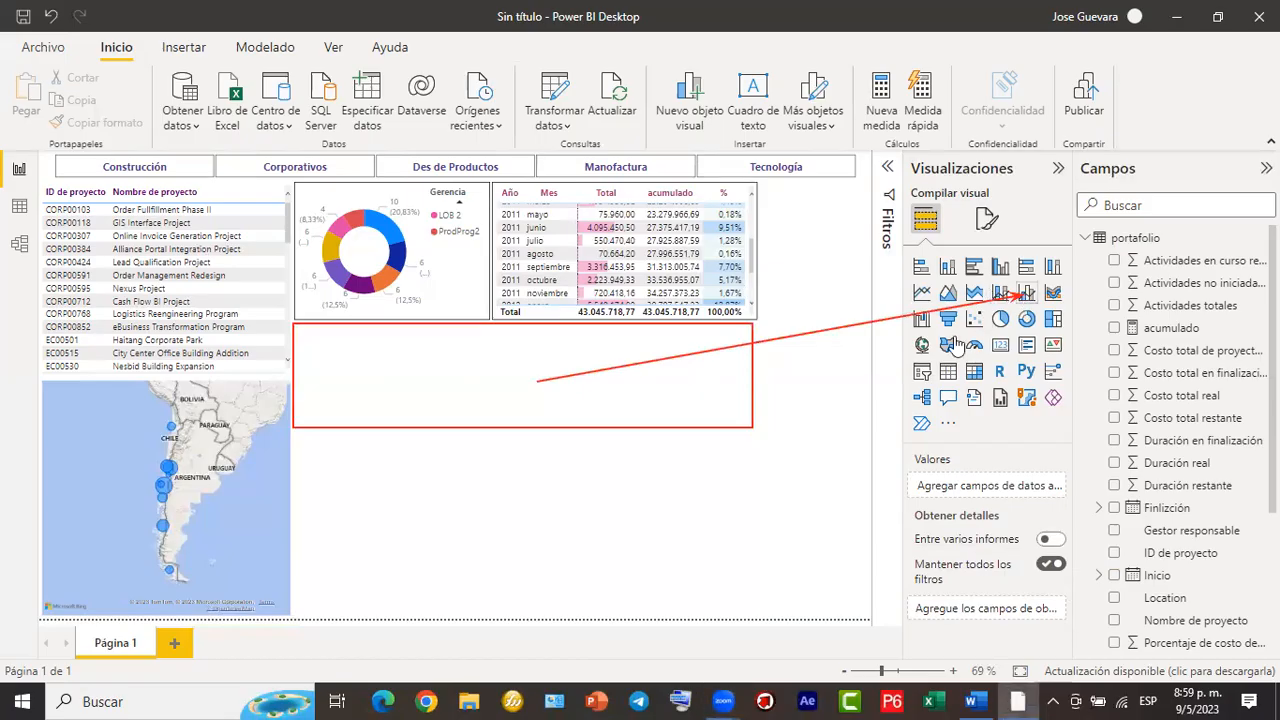
# Insert a line and clustered column chart beneath the donut chart and monthly cost table, spanning their combined width at a reduced height.
pyautogui.click(1027, 293)
pyautogui.moveTo(436, 480); pyautogui.dragTo(445, 428)
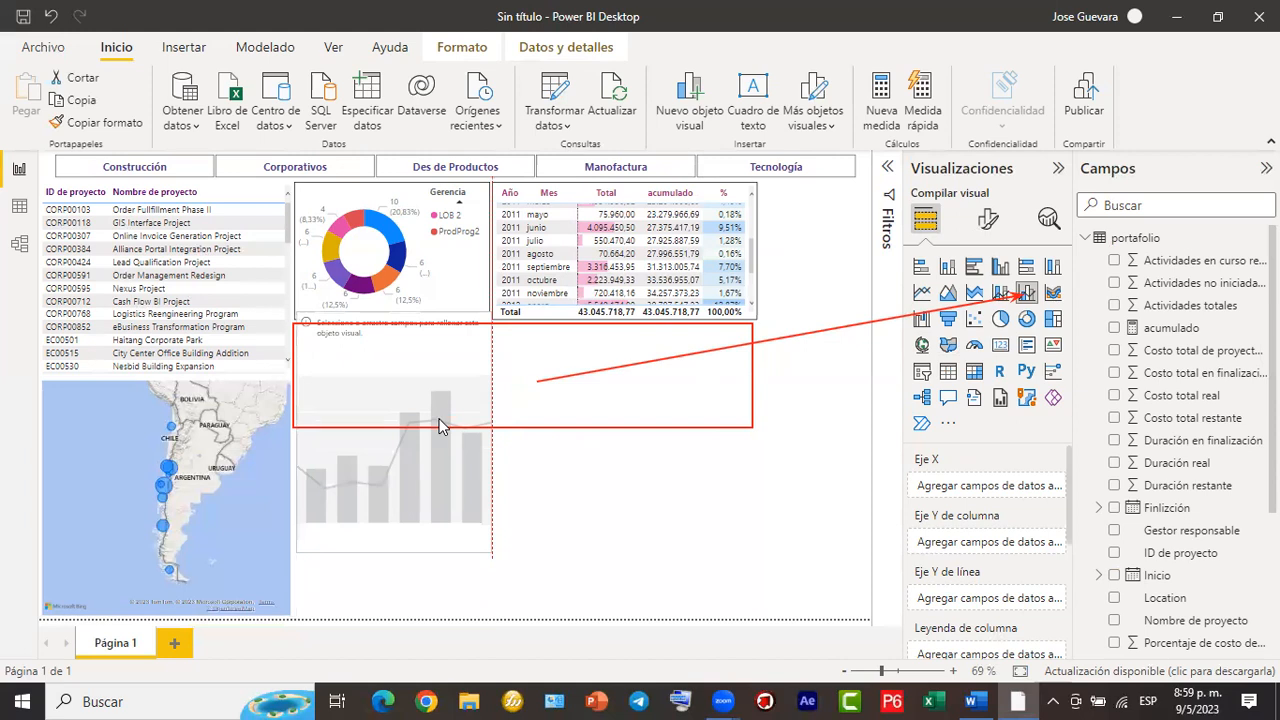
pyautogui.moveTo(490, 439); pyautogui.dragTo(755, 462)
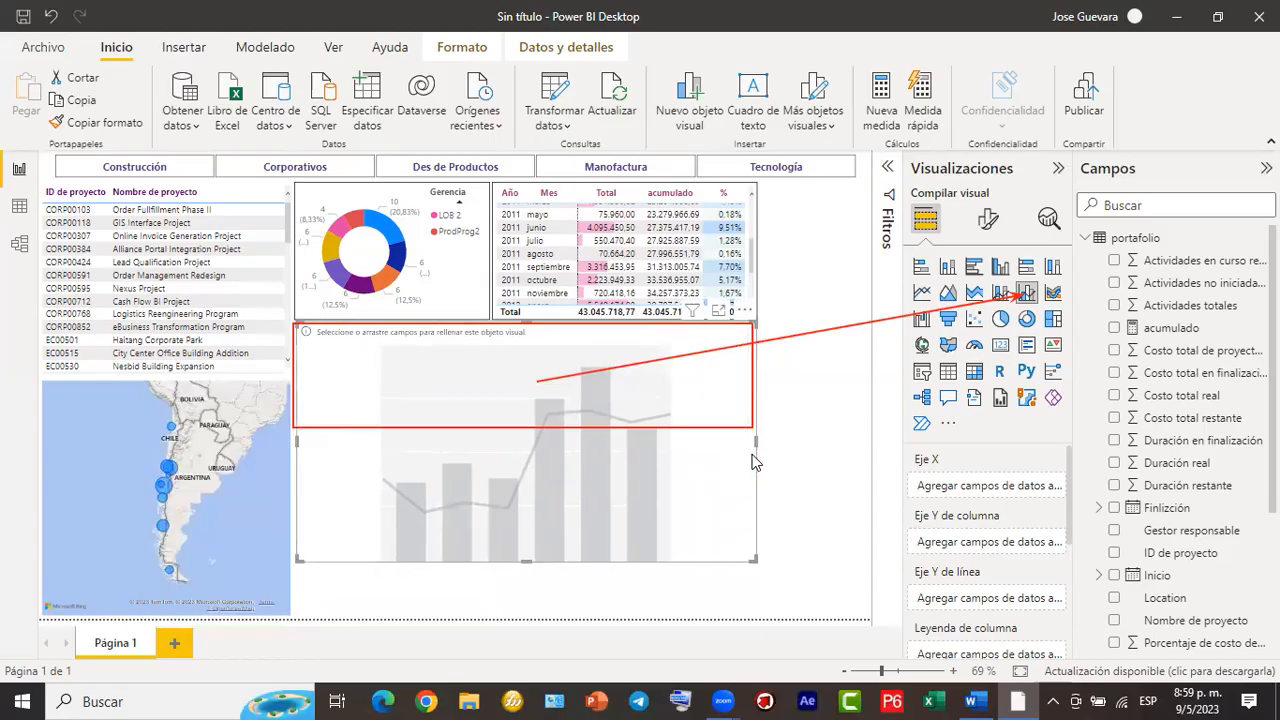
pyautogui.moveTo(530, 562)
pyautogui.mouseDown()
pyautogui.moveTo(549, 433)
pyautogui.moveTo(563, 425)
pyautogui.mouseUp()
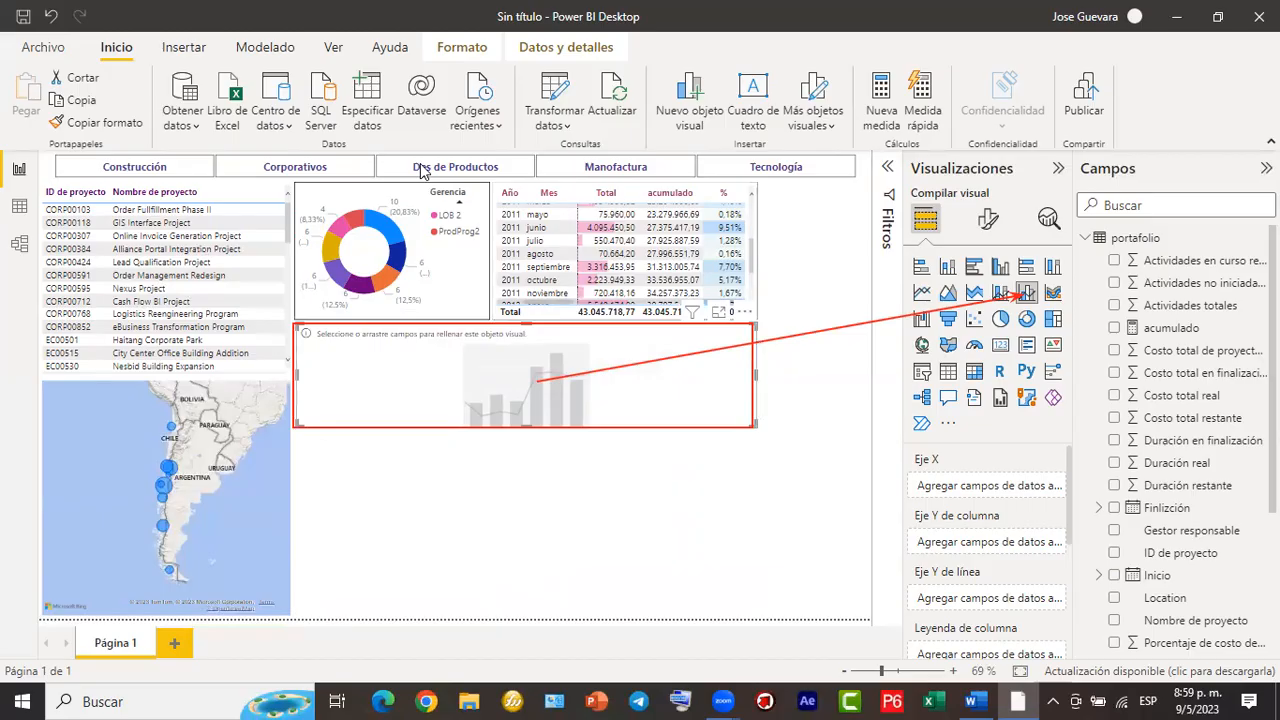
pyautogui.moveTo(502, 356)
pyautogui.mouseDown()
pyautogui.moveTo(1025, 488)
pyautogui.moveTo(962, 479)
pyautogui.mouseUp()
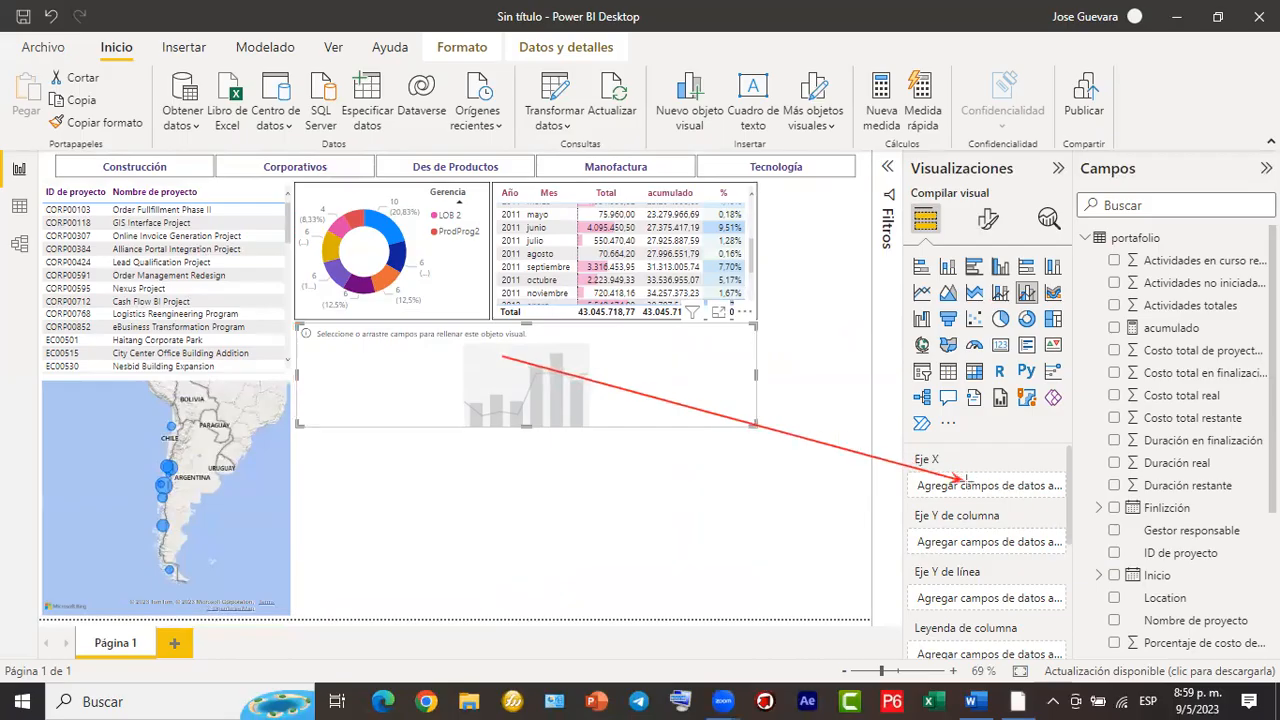
pyautogui.moveTo(502, 357); pyautogui.dragTo(930, 530)
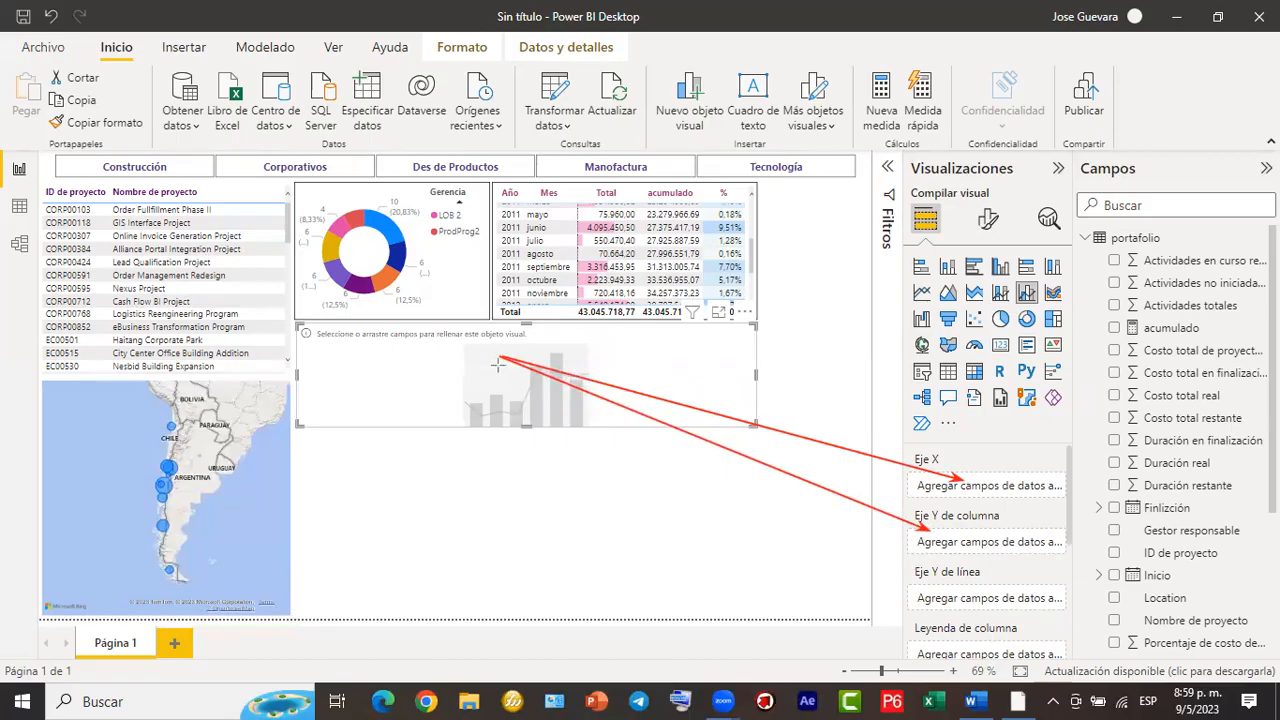
pyautogui.moveTo(495, 358)
pyautogui.mouseDown()
pyautogui.moveTo(914, 576)
pyautogui.moveTo(925, 597)
pyautogui.mouseUp()
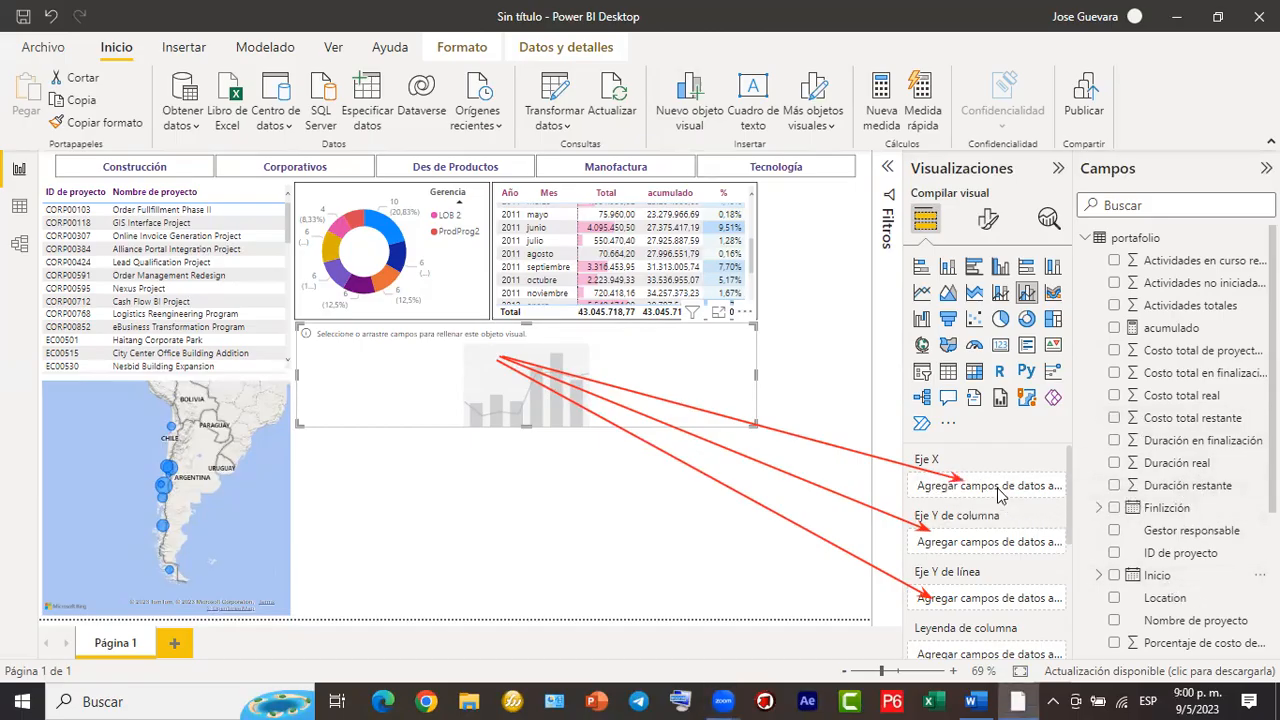
# Assign Inicio to the X axis of the line and clustered column chart, keeping only the Año and Mes levels.
pyautogui.moveTo(997, 492); pyautogui.dragTo(998, 494)
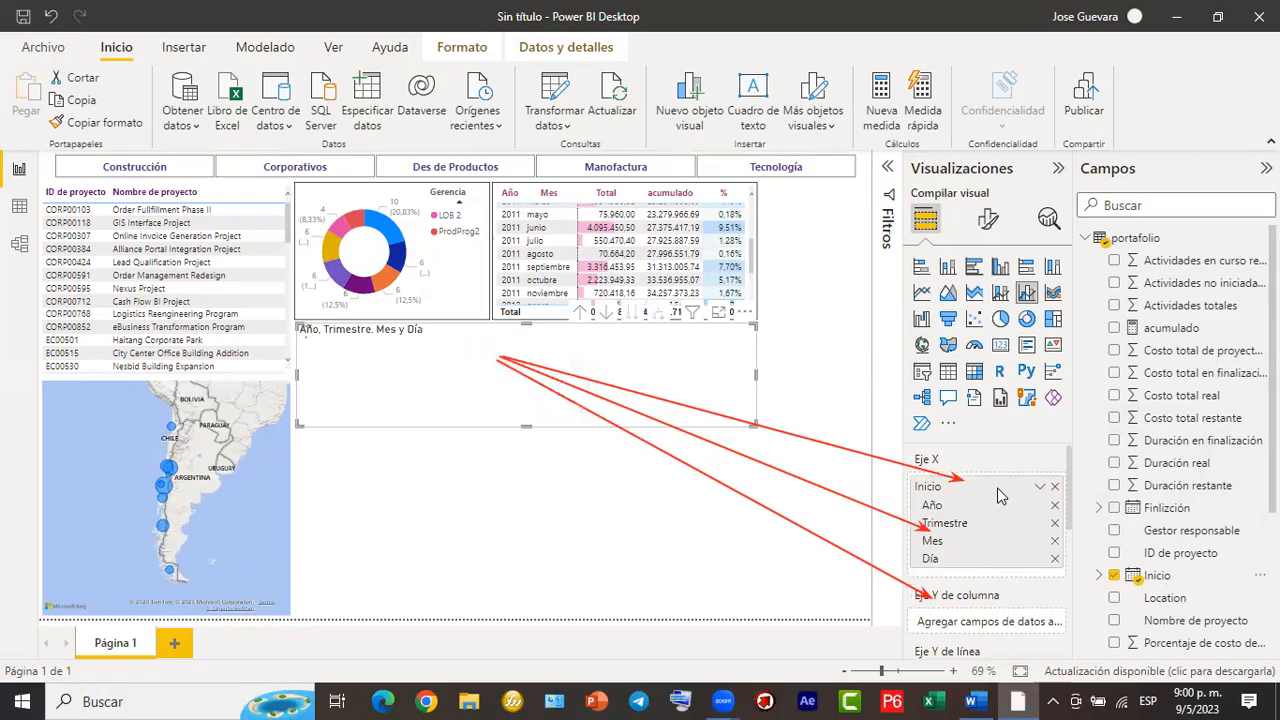
pyautogui.click(1054, 523)
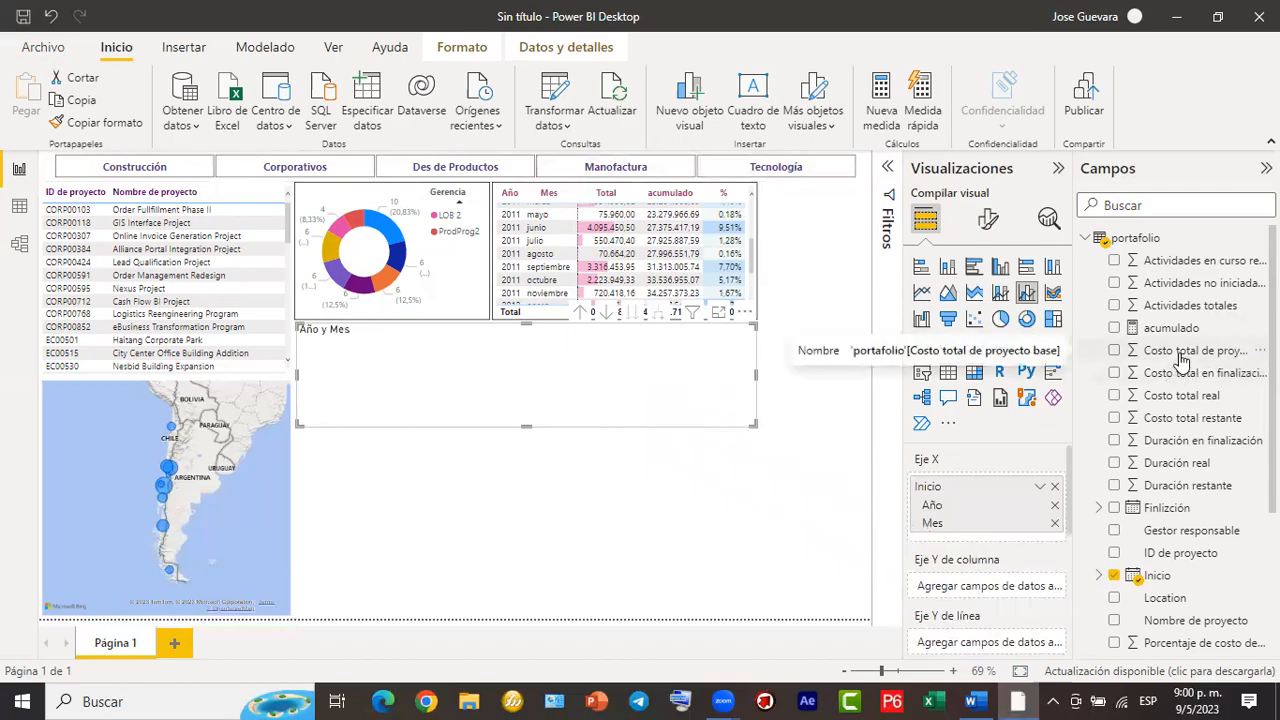
# Assign Costo total de proyecto base to the chart's column Y axis and acumulado to its line Y axis.
pyautogui.moveTo(1180, 360); pyautogui.dragTo(1008, 597)
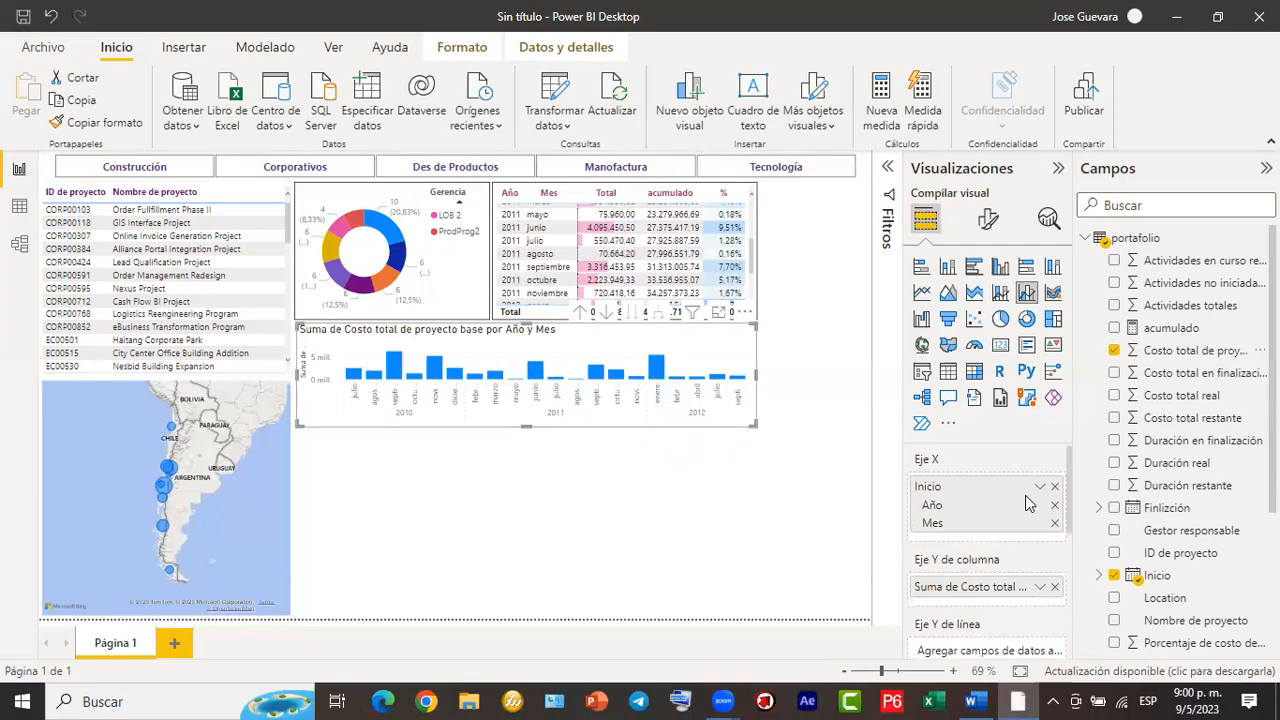
pyautogui.scroll(-2, 952, 635)
pyautogui.scroll(-1, 952, 640)
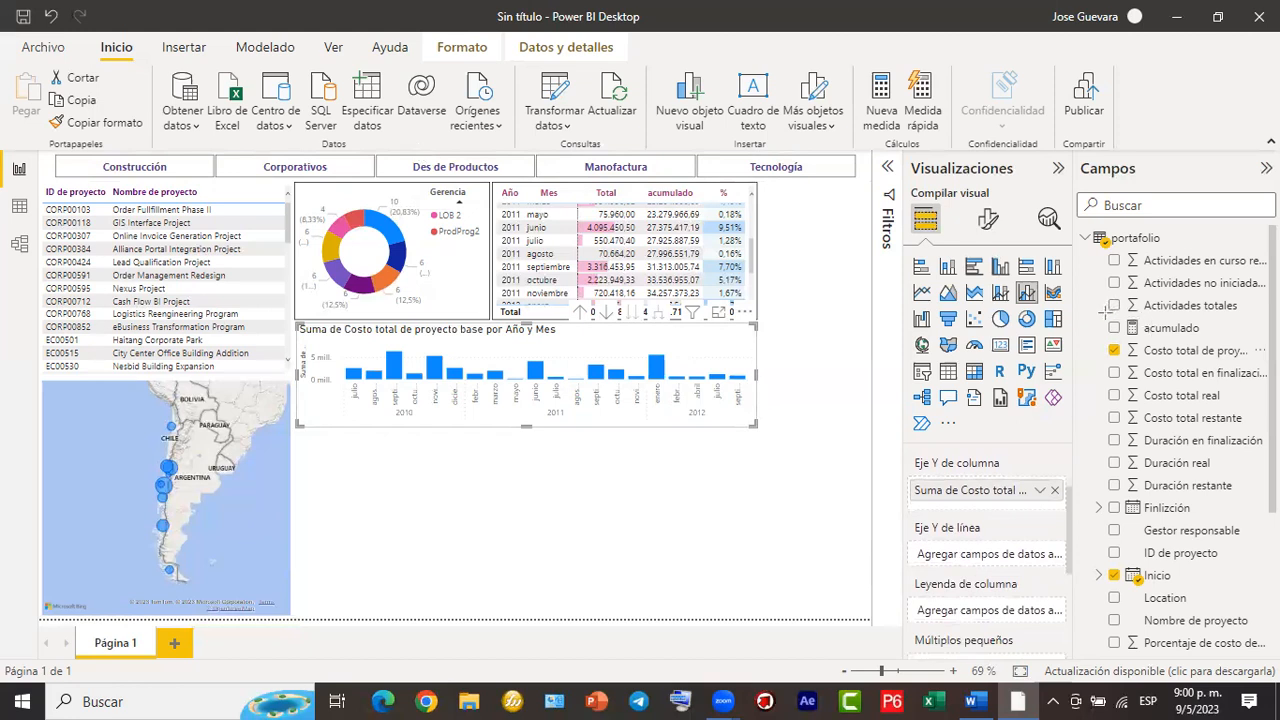
pyautogui.moveTo(1108, 318); pyautogui.dragTo(1245, 343)
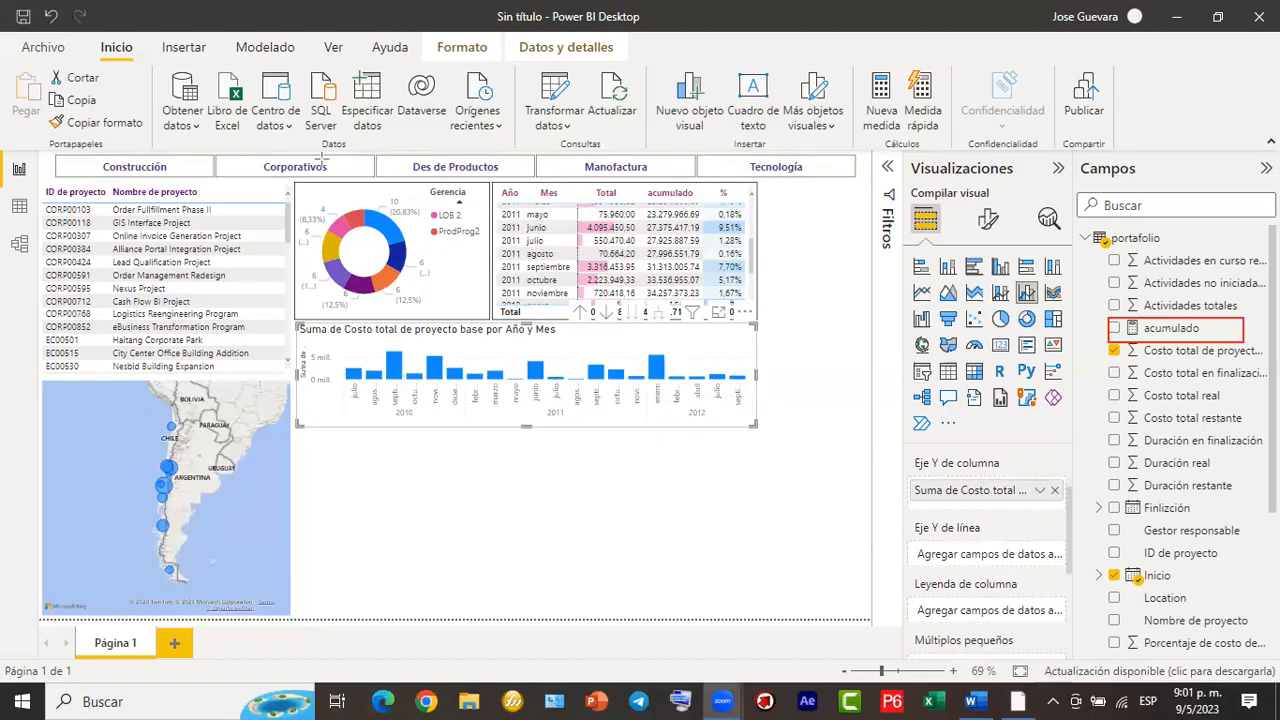
pyautogui.moveTo(1170, 330); pyautogui.dragTo(995, 566)
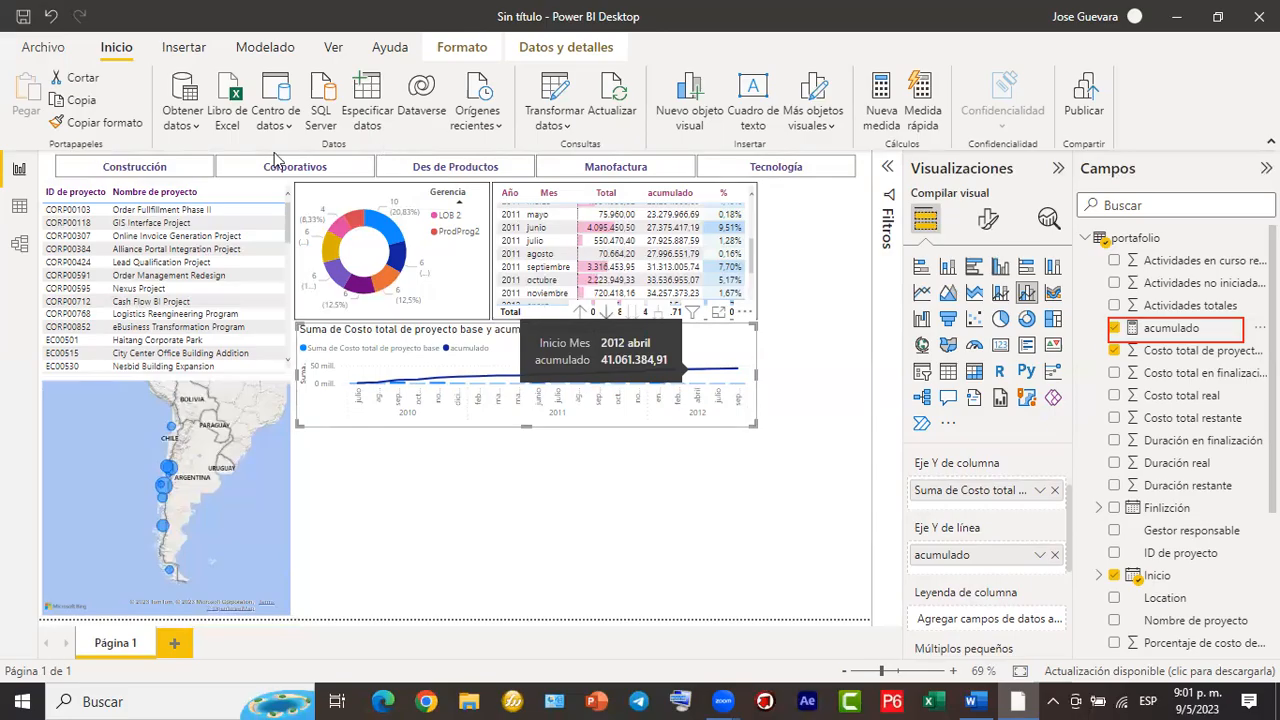
pyautogui.moveTo(604, 378); pyautogui.dragTo(984, 214)
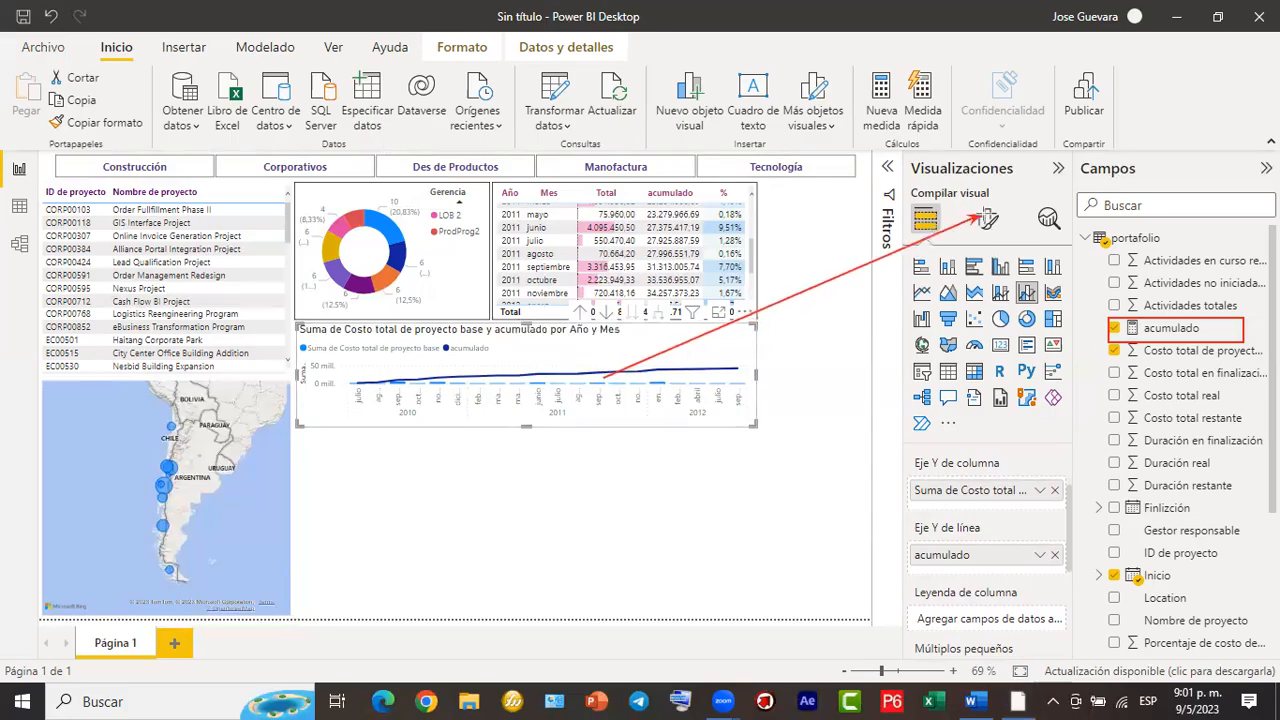
pyautogui.click(283, 175)
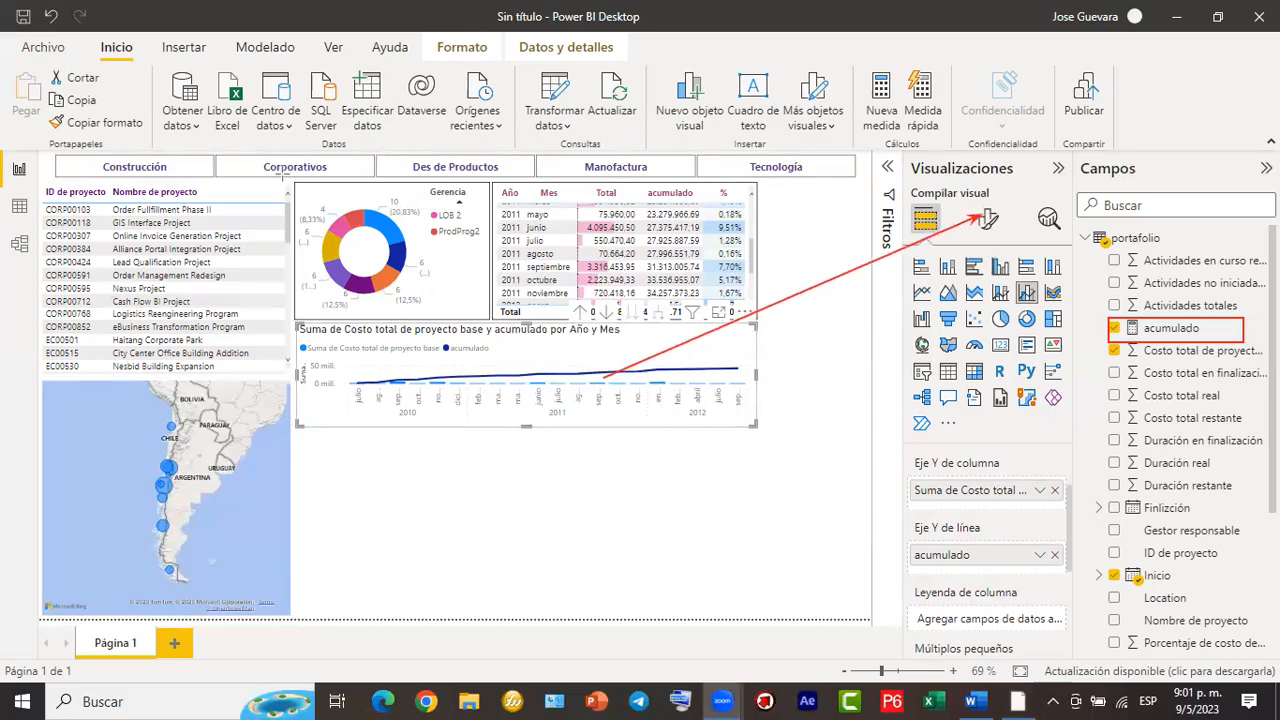
pyautogui.click(1176, 320)
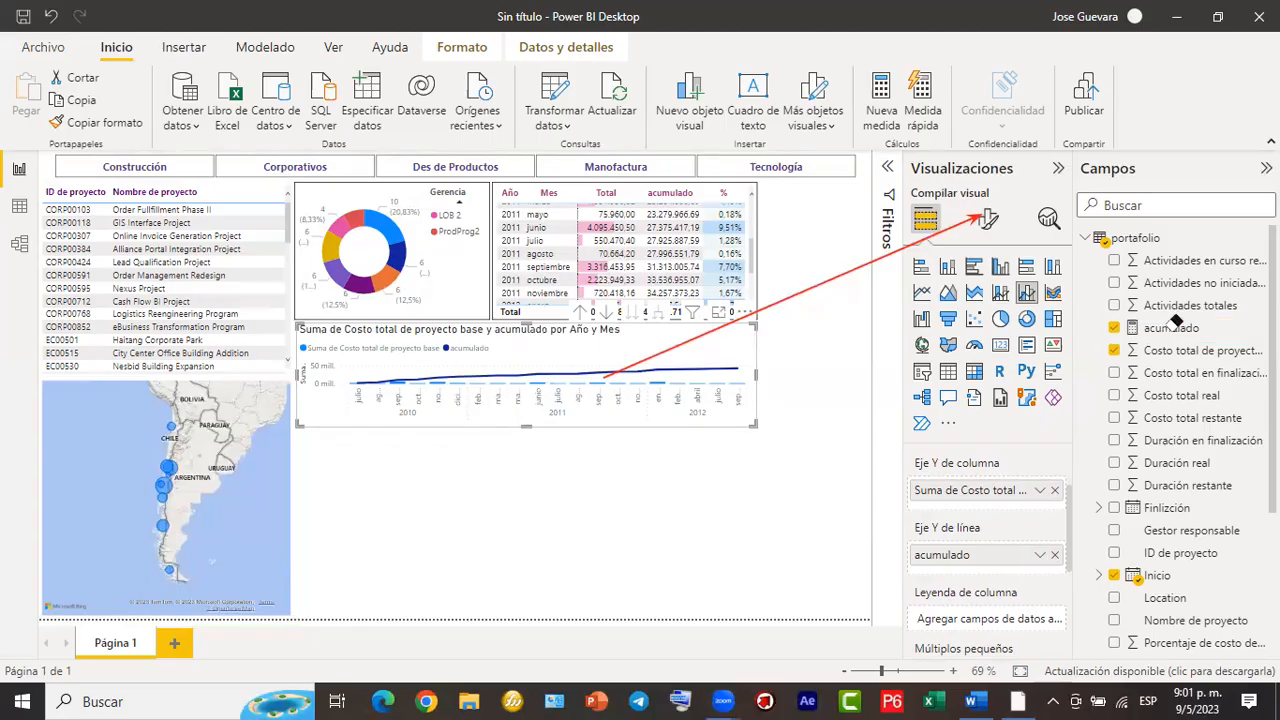
pyautogui.click(342, 138)
# Turn off the title of the line and clustered column chart.
pyautogui.click(986, 225)
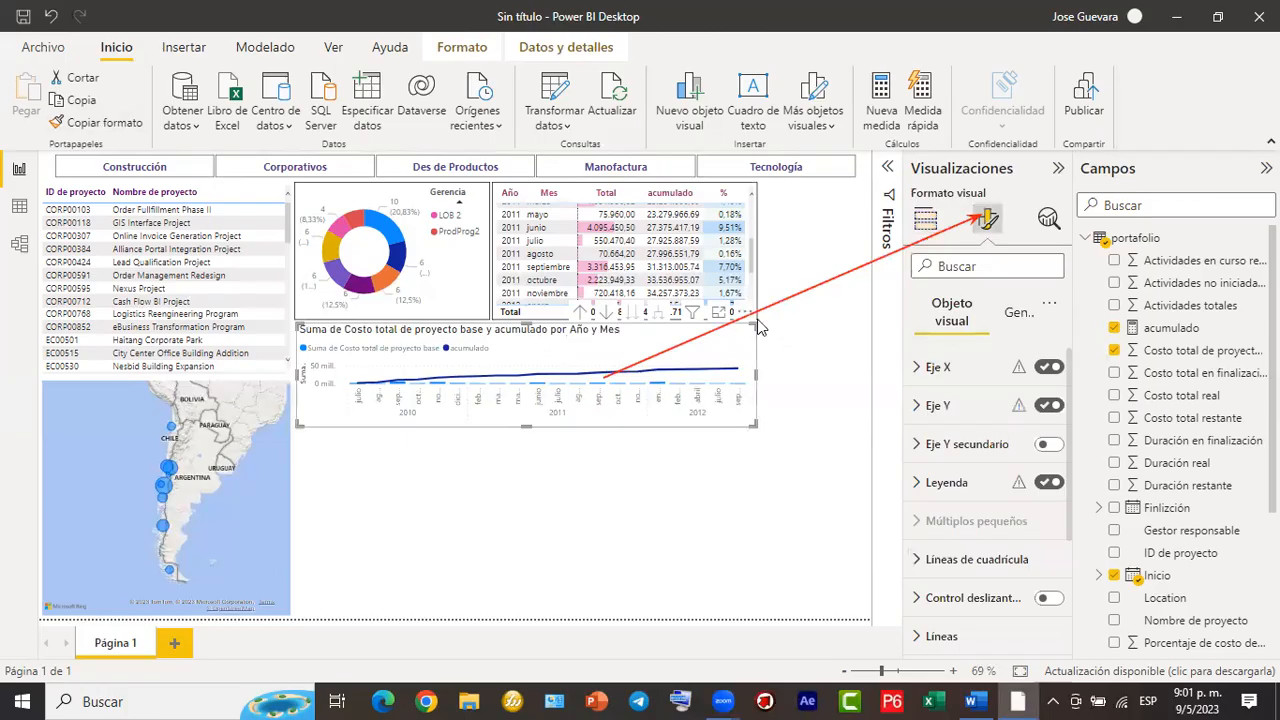
pyautogui.click(1020, 314)
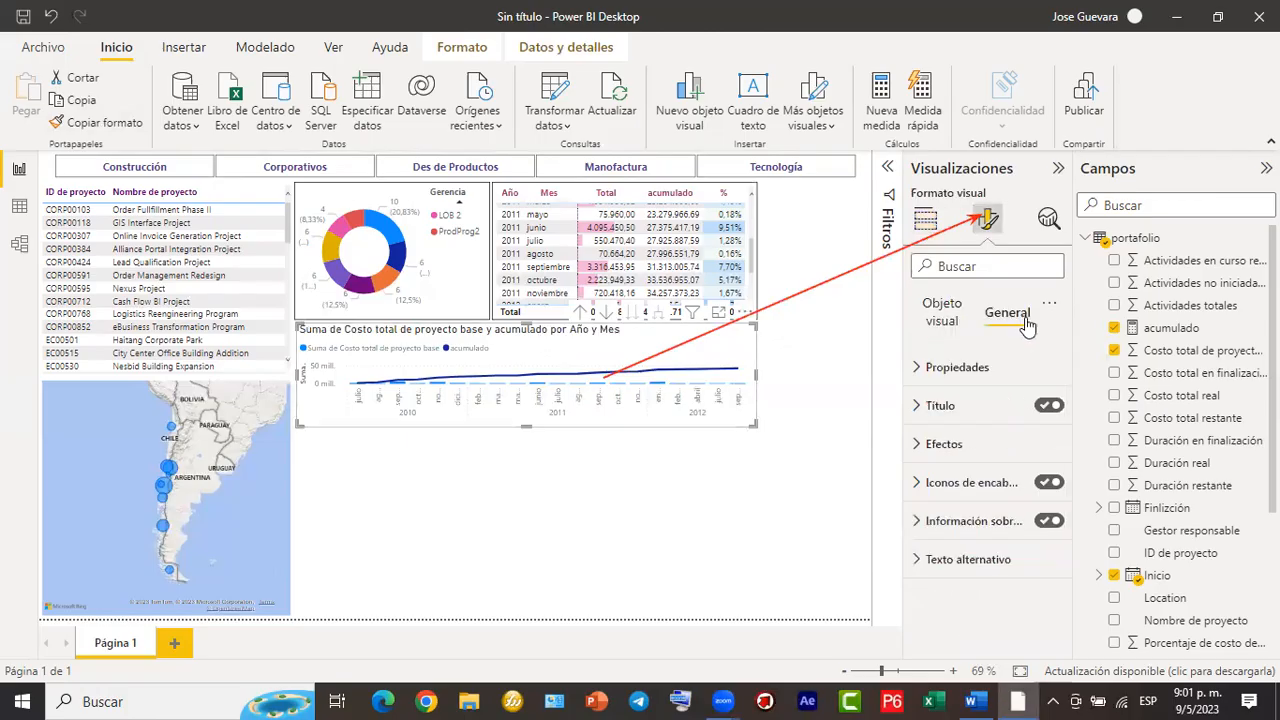
pyautogui.click(1047, 405)
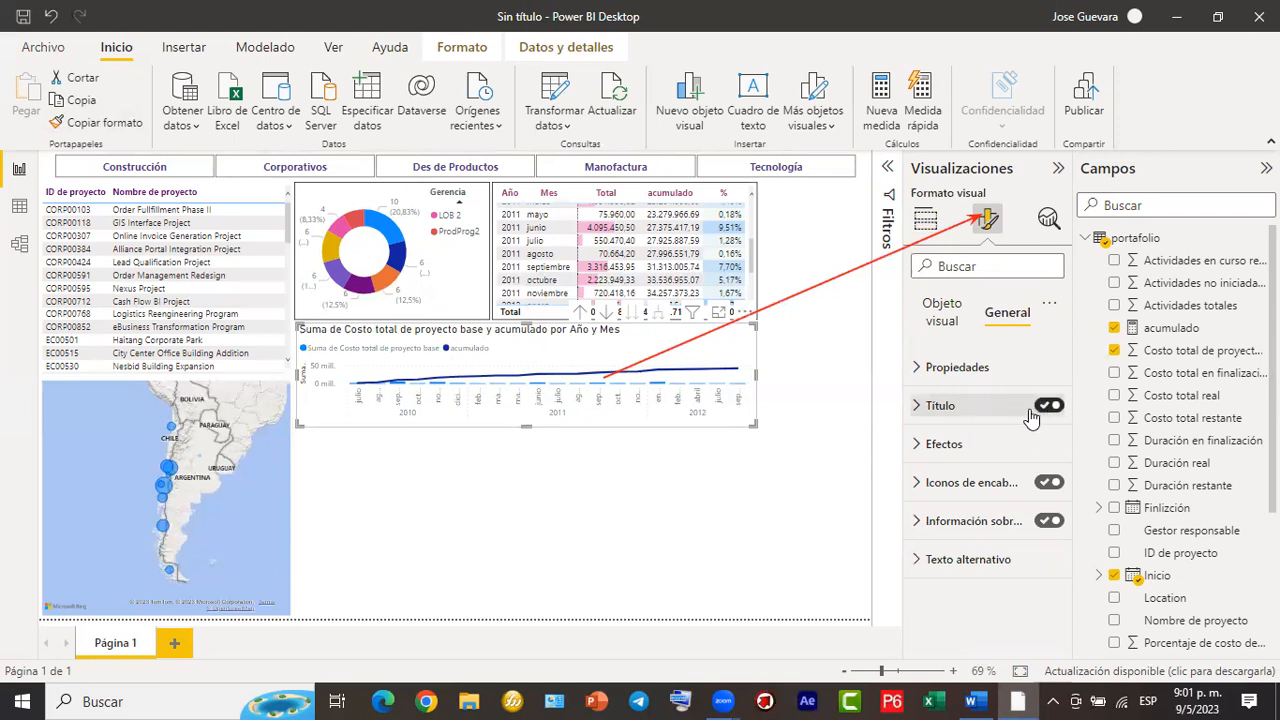
# Turn on the secondary Y axis for the line and clustered column chart, and extend its lower edge slightly downward.
pyautogui.click(930, 328)
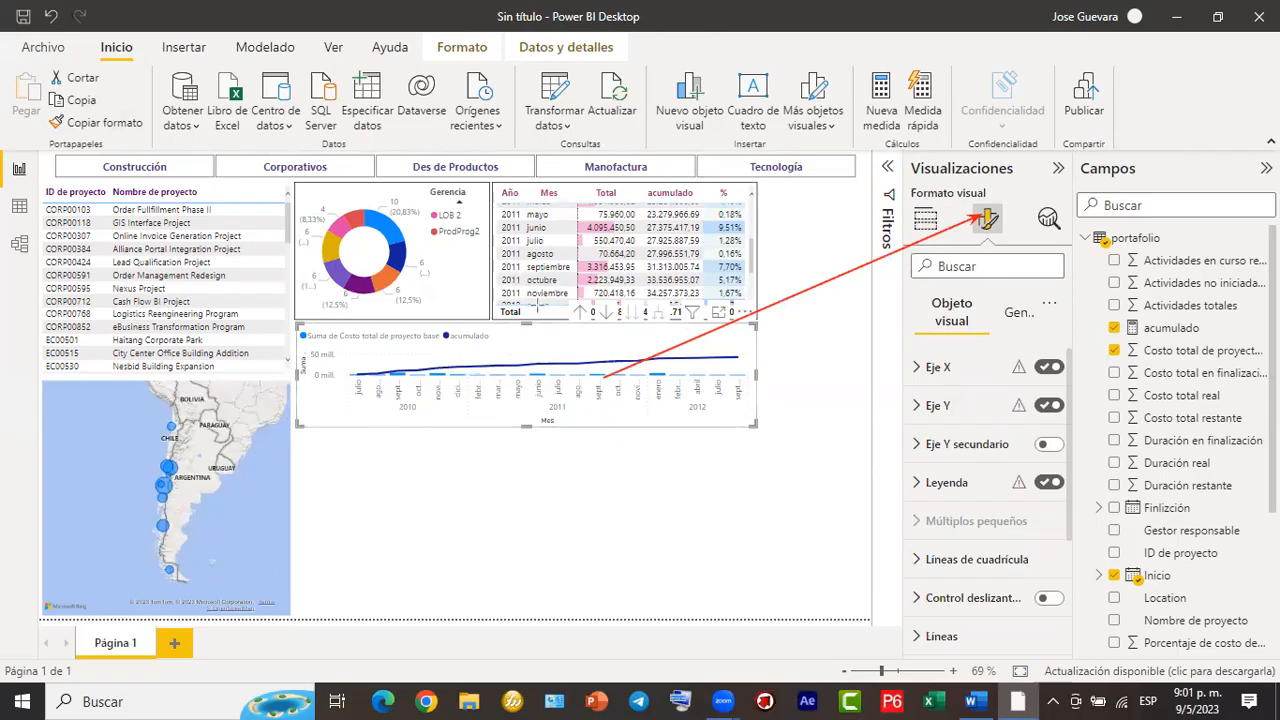
pyautogui.moveTo(597, 369)
pyautogui.mouseDown()
pyautogui.moveTo(756, 375)
pyautogui.moveTo(1038, 441)
pyautogui.mouseUp()
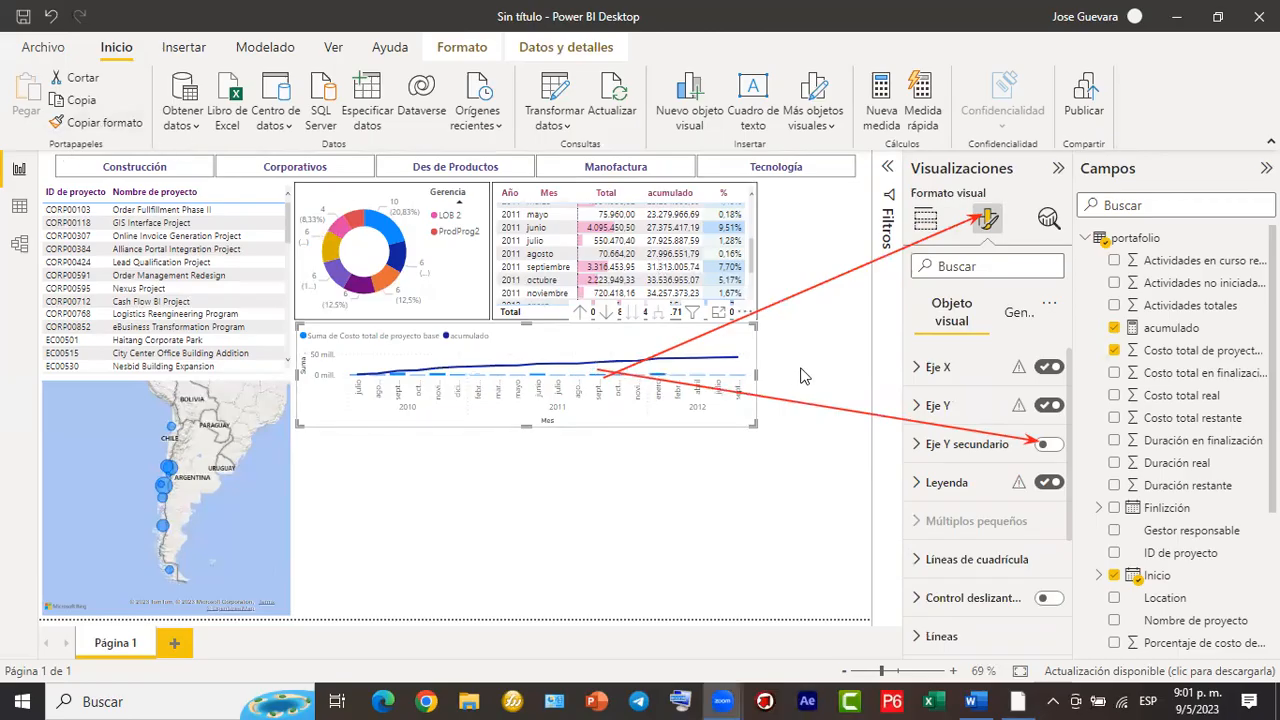
pyautogui.click(1057, 449)
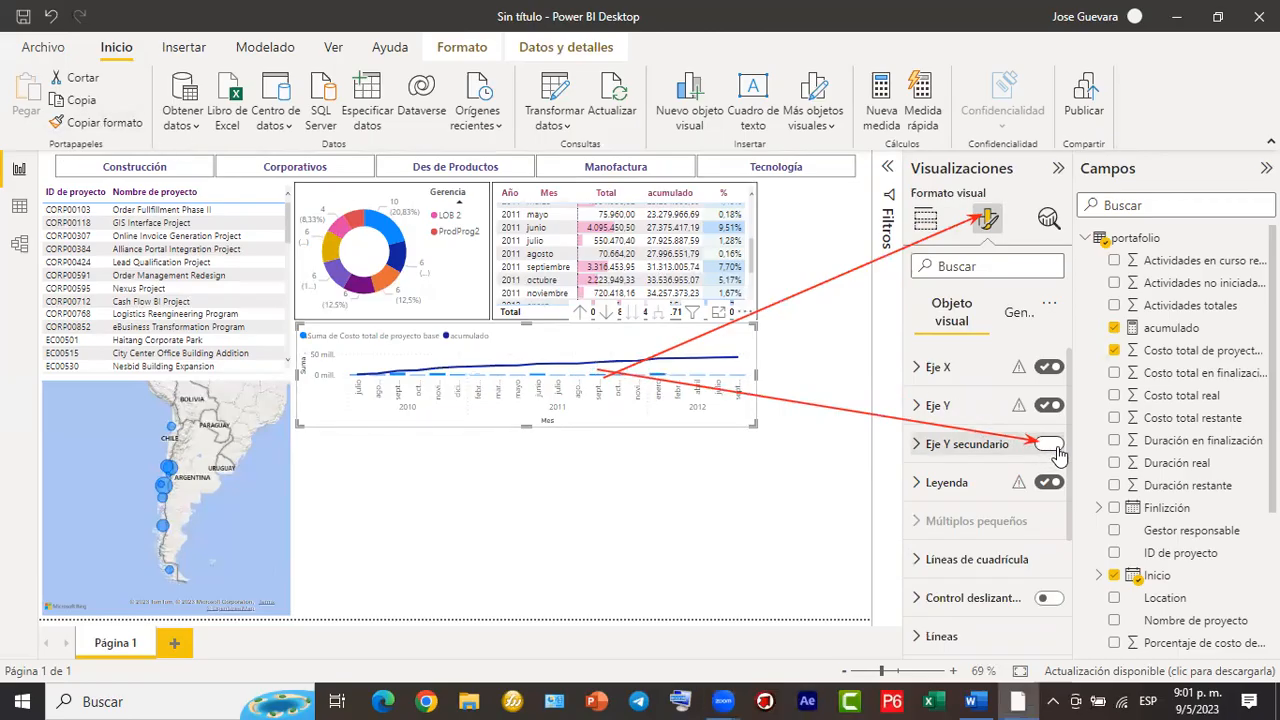
pyautogui.click(1059, 448)
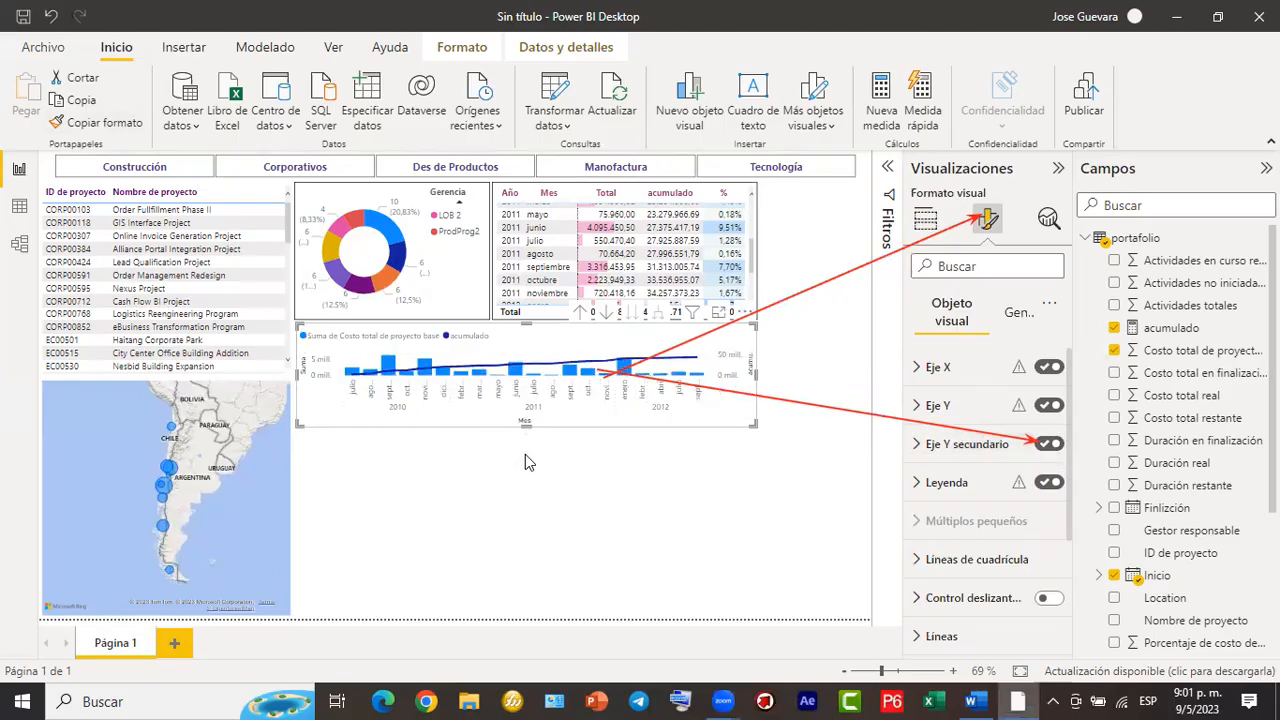
pyautogui.moveTo(526, 427); pyautogui.dragTo(525, 457)
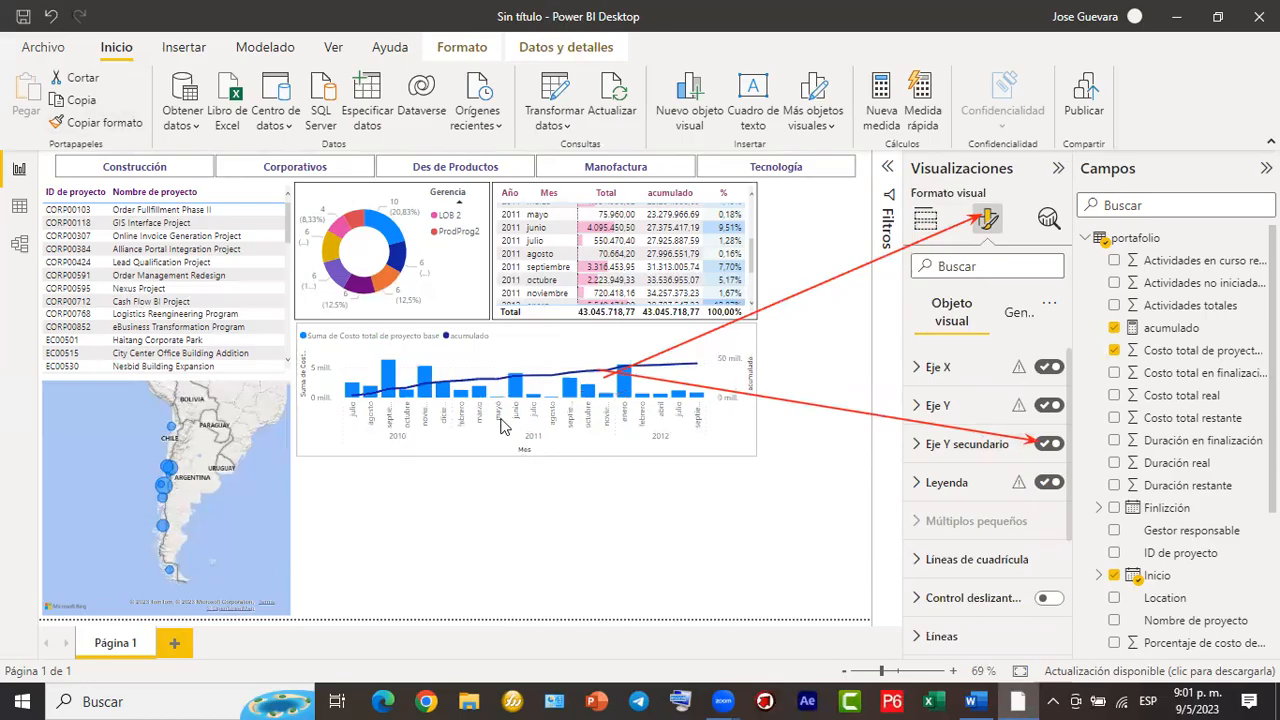
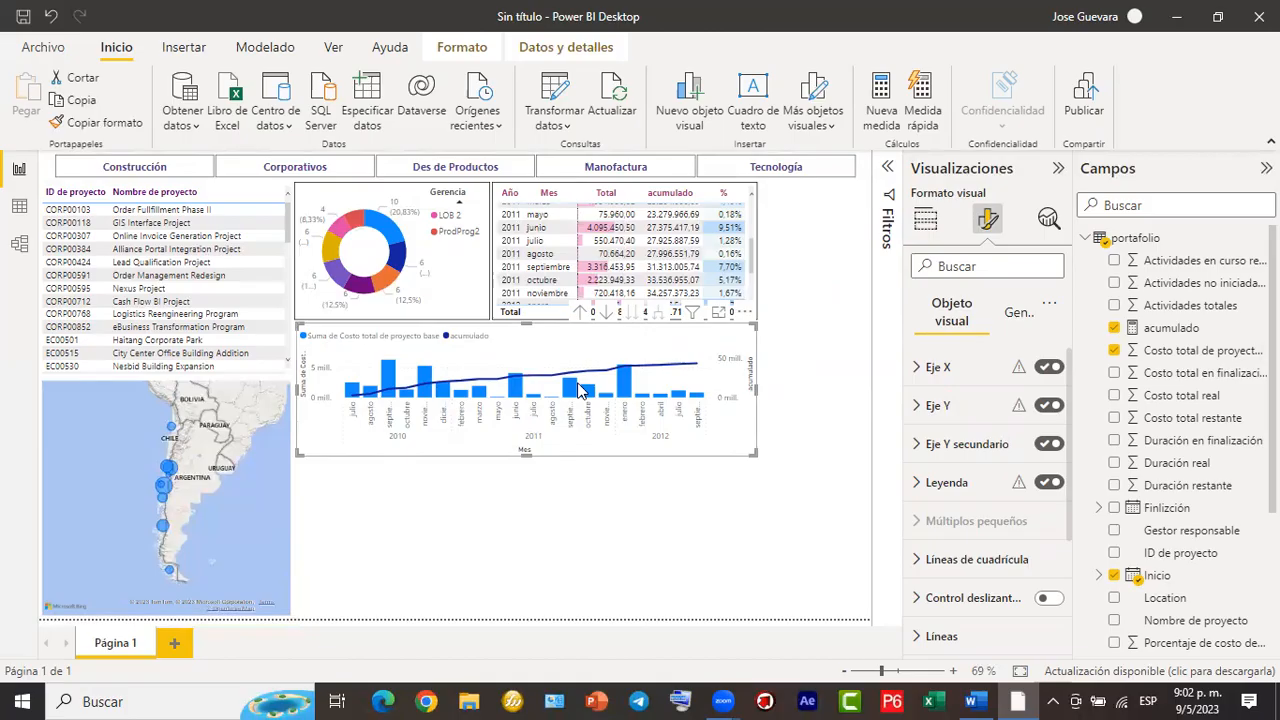
# Turn on the visual border effect for the line and clustered column chart.
pyautogui.click(710, 500)
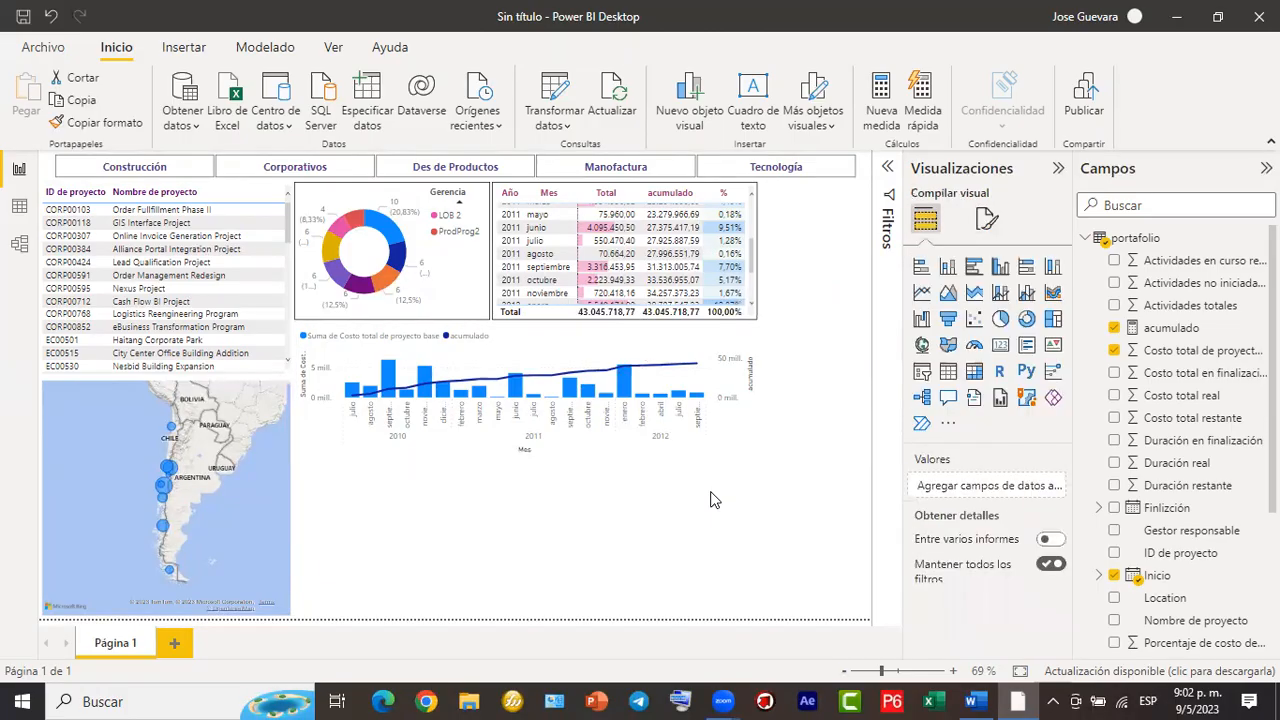
pyautogui.click(705, 435)
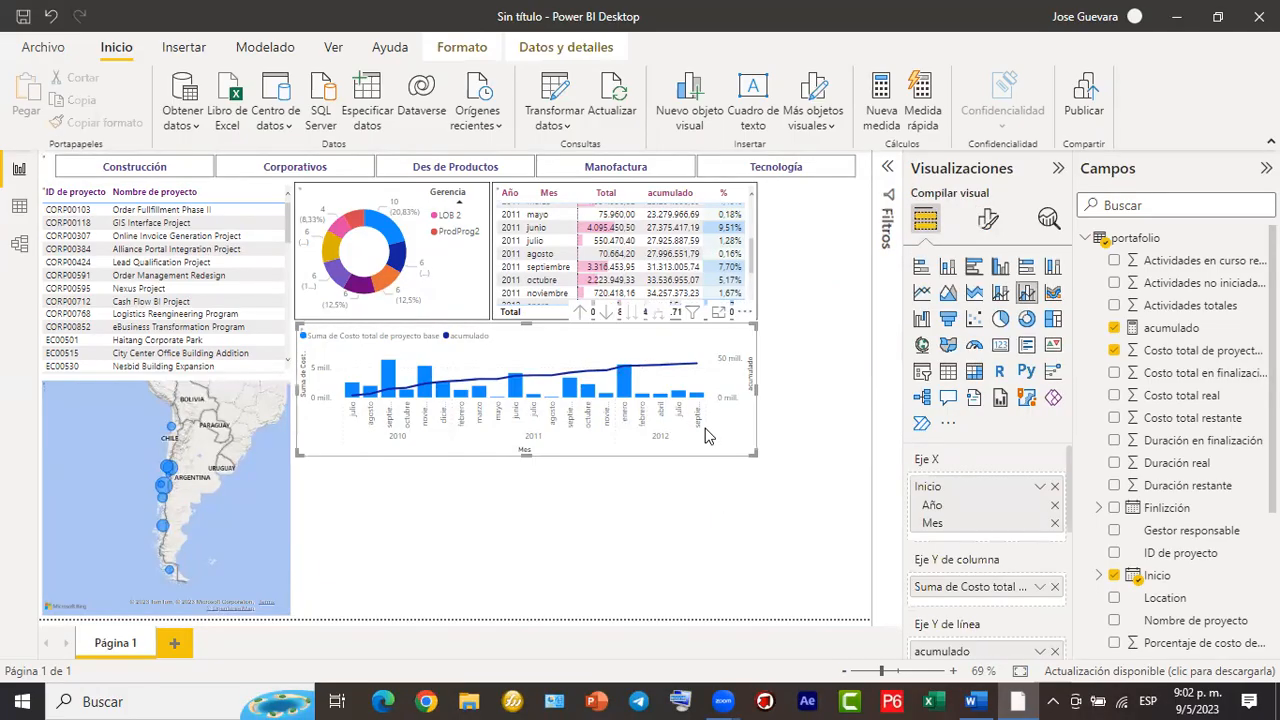
pyautogui.click(985, 228)
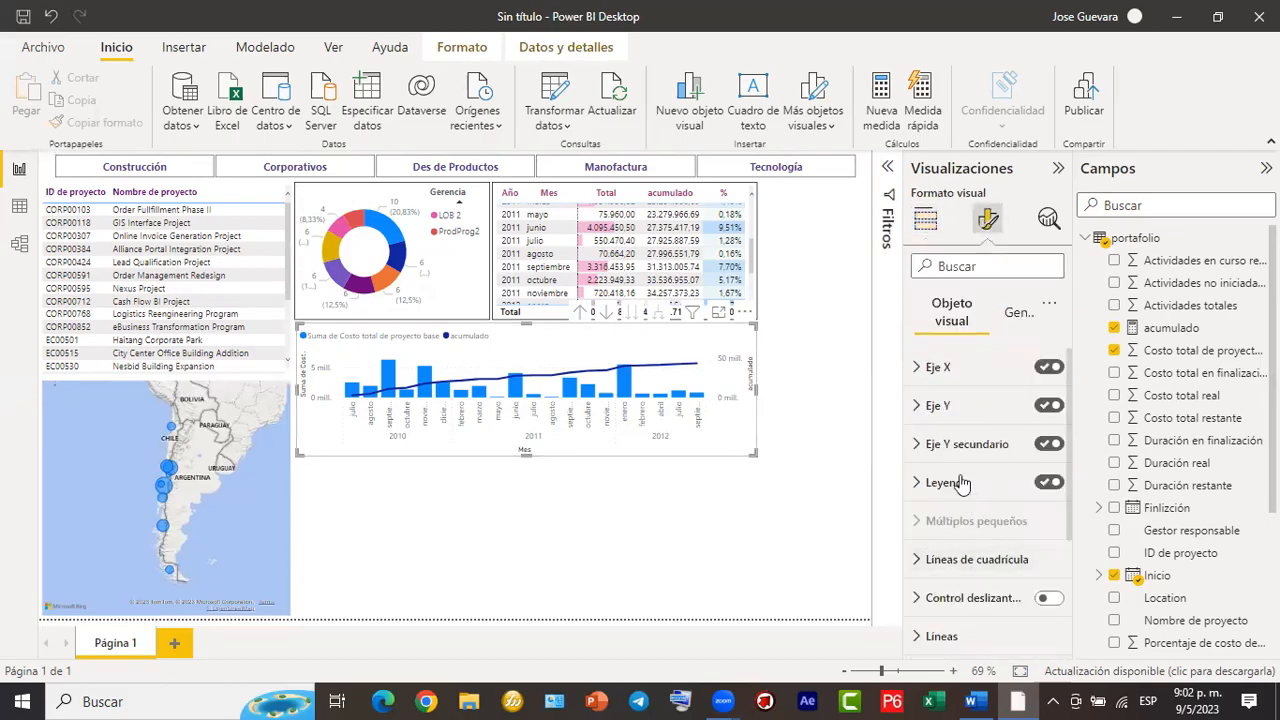
pyautogui.click(1012, 316)
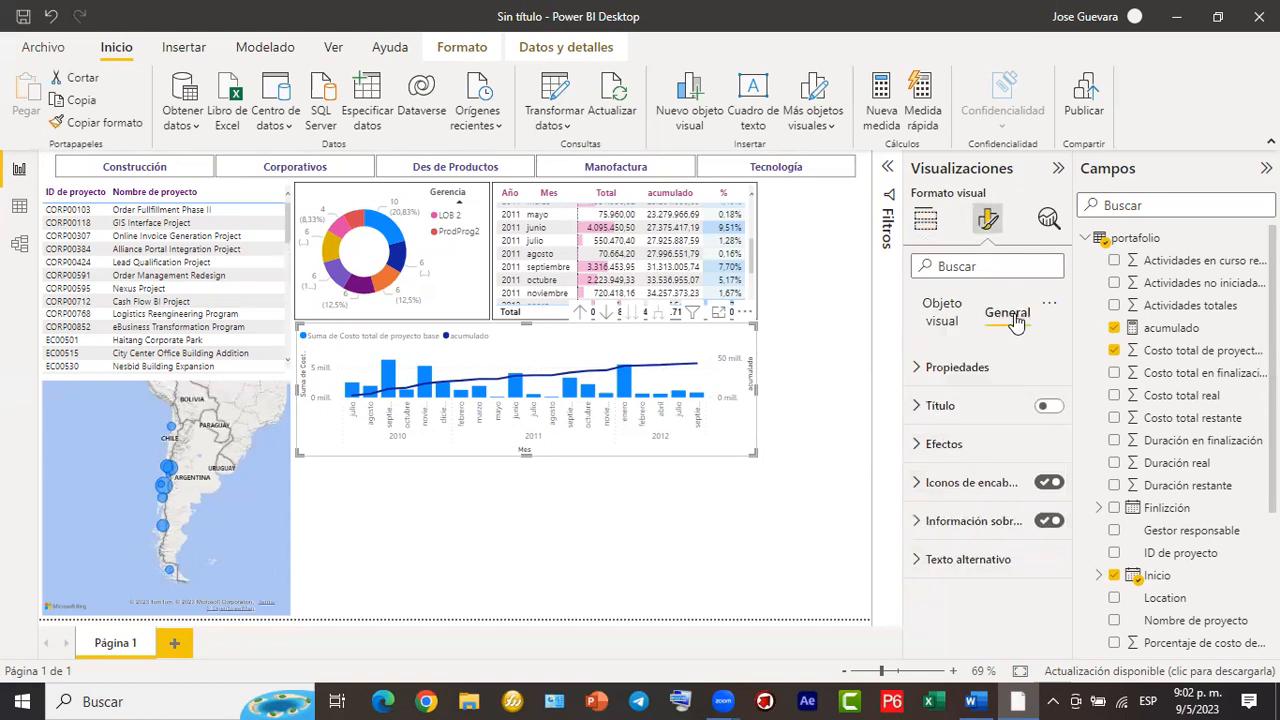
pyautogui.click(986, 446)
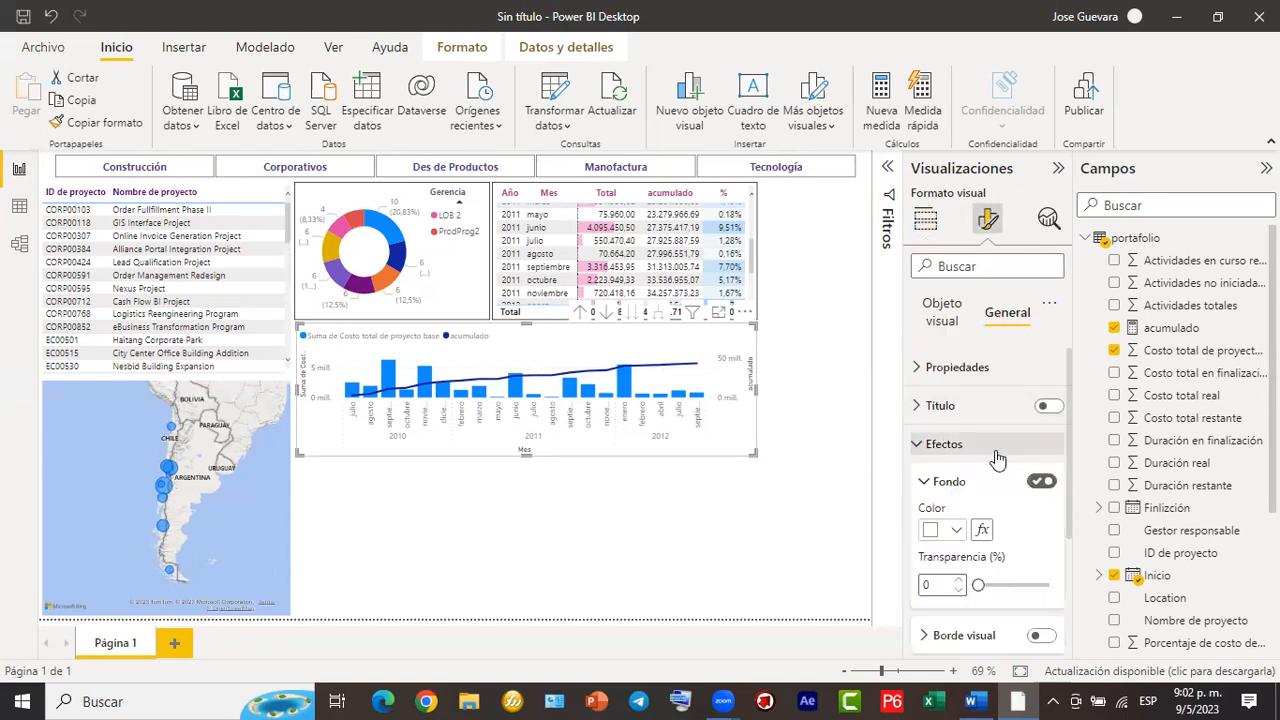
pyautogui.click(1041, 635)
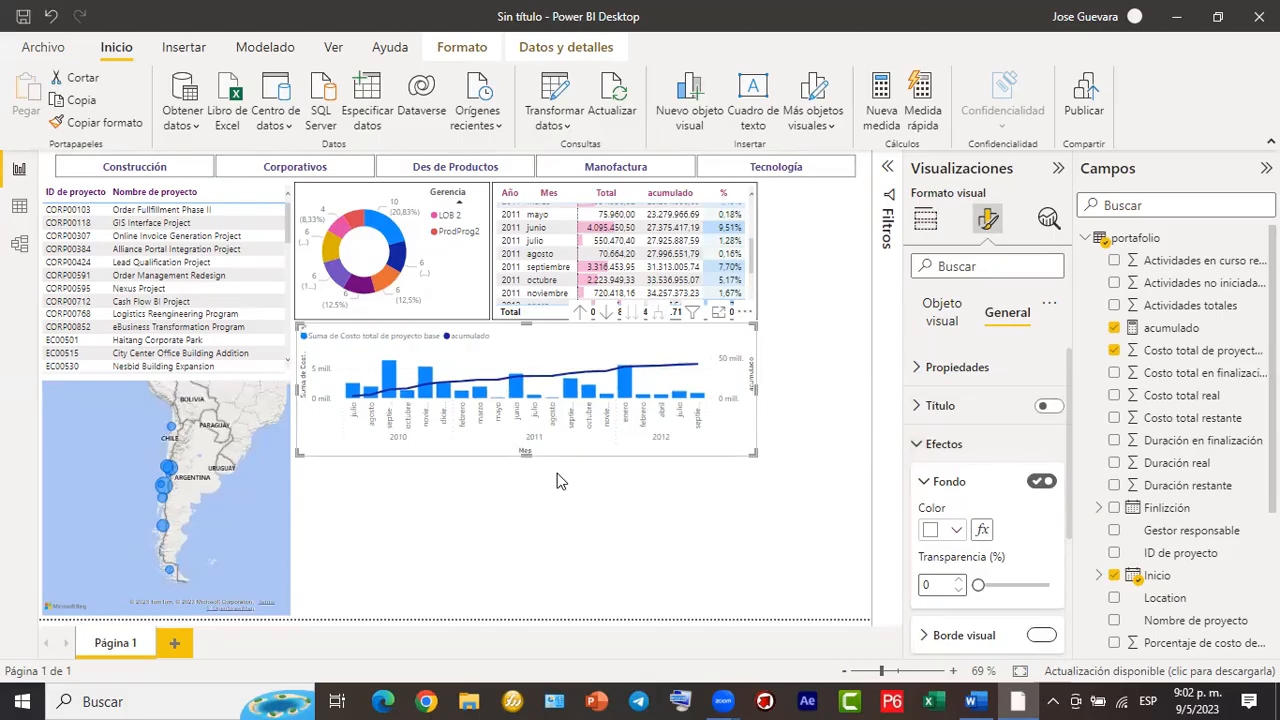
pyautogui.click(660, 485)
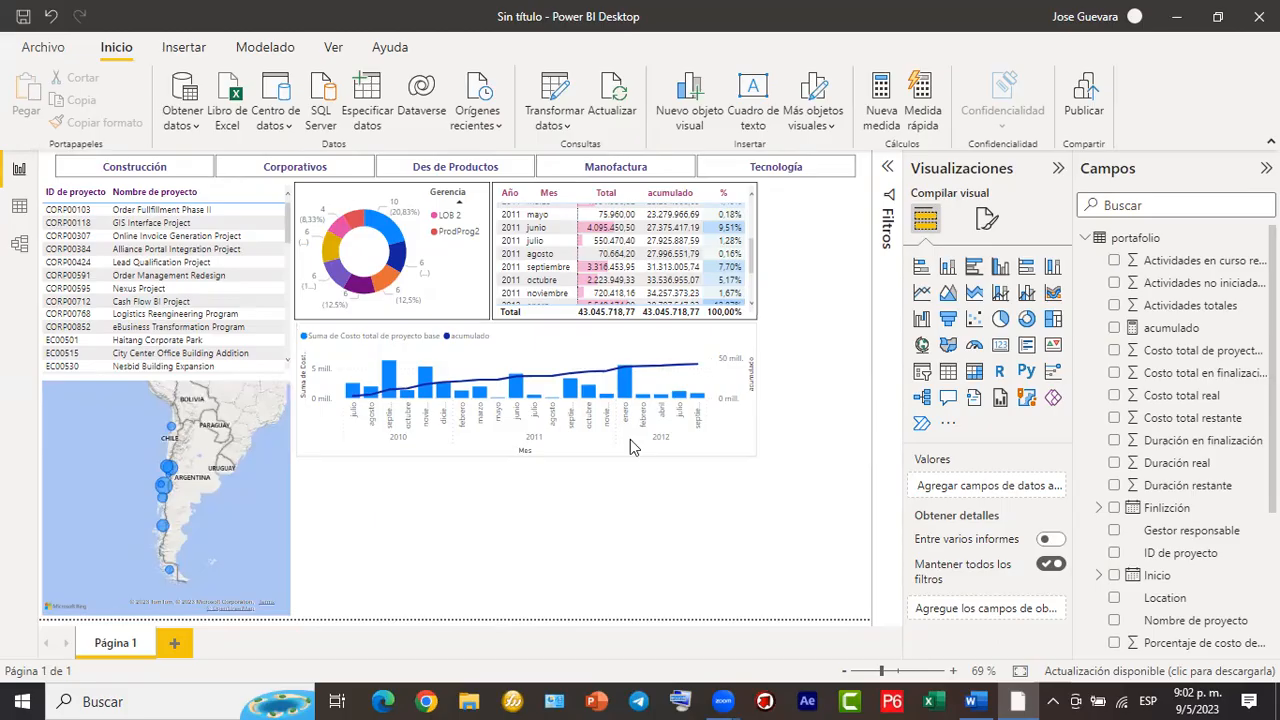
# Check the visual border setting in the effects of the line and clustered column chart.
pyautogui.click(652, 454)
pyautogui.click(990, 222)
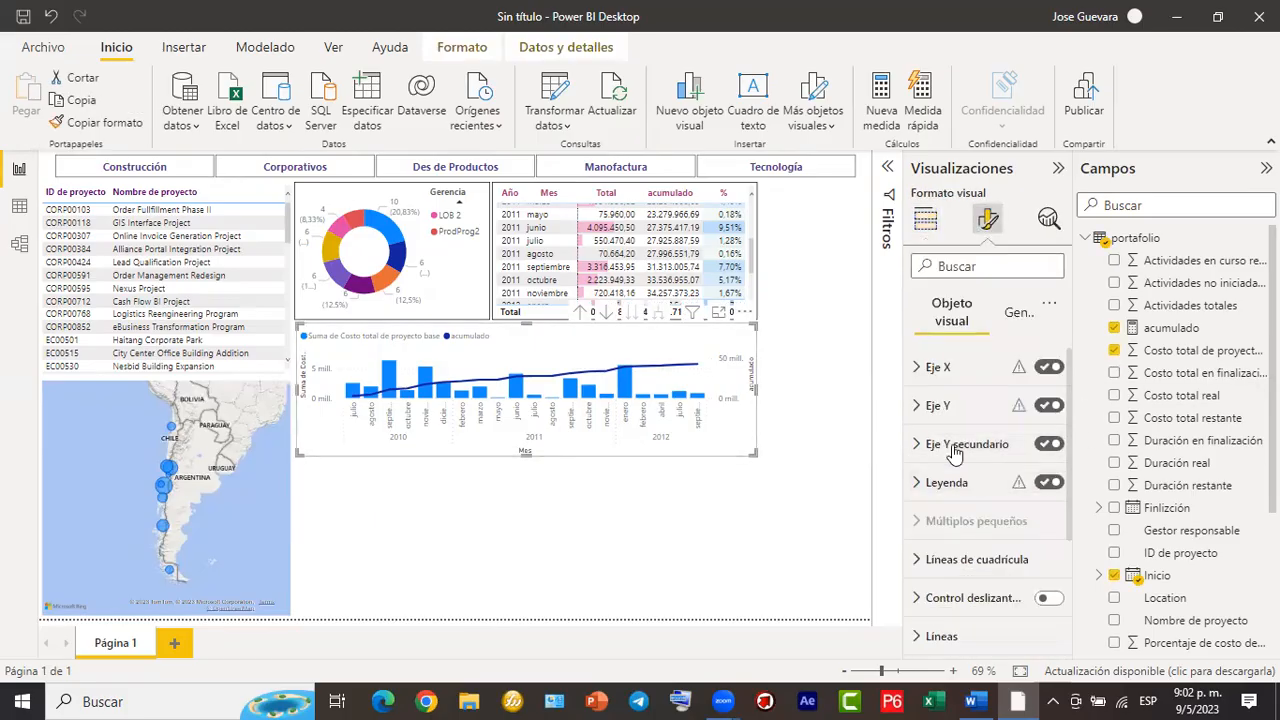
pyautogui.click(1012, 314)
pyautogui.click(958, 443)
pyautogui.scroll(-1, 1001, 490)
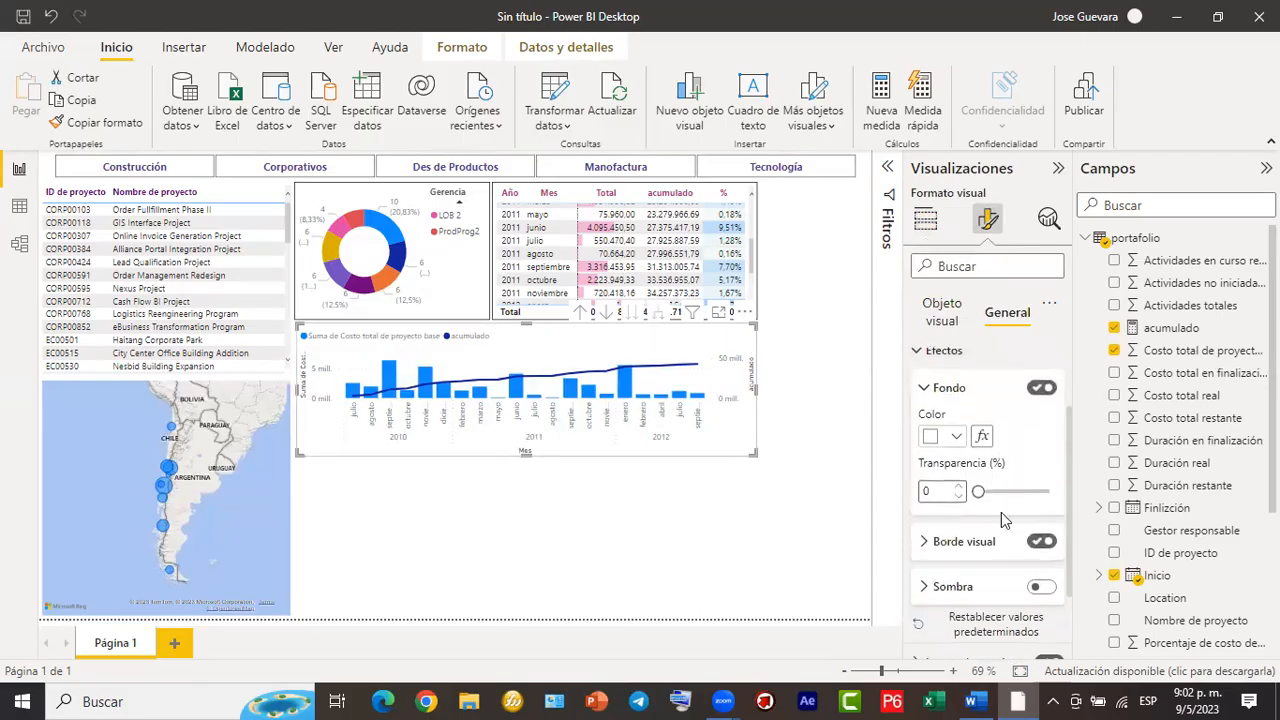
pyautogui.click(763, 508)
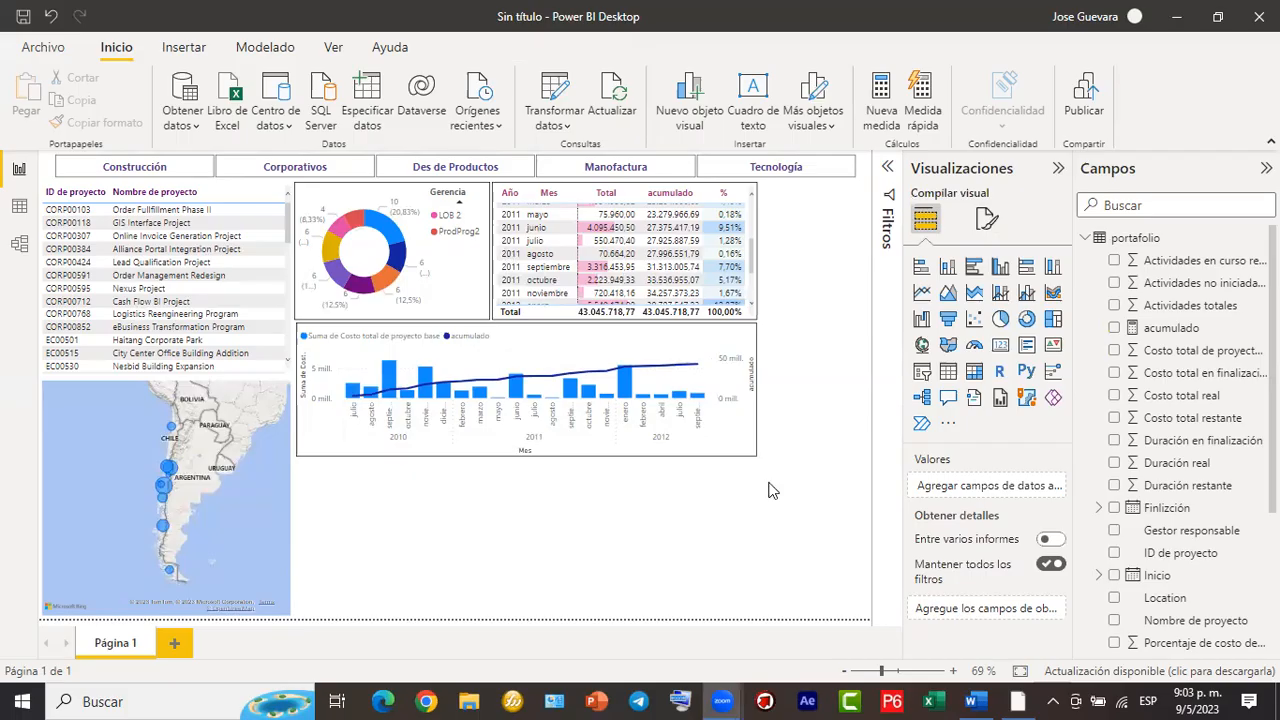
pyautogui.click(315, 500)
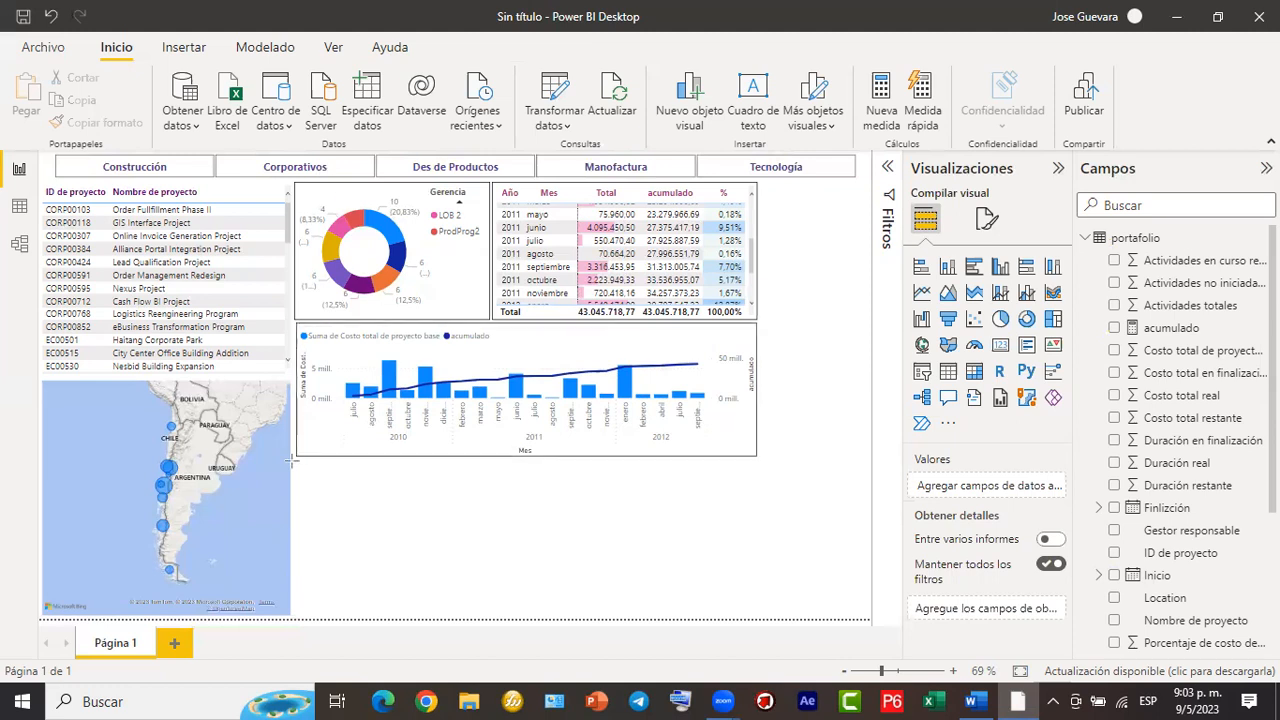
pyautogui.moveTo(295, 462)
pyautogui.mouseDown()
pyautogui.moveTo(349, 520)
pyautogui.moveTo(700, 612)
pyautogui.moveTo(755, 614)
pyautogui.mouseUp()
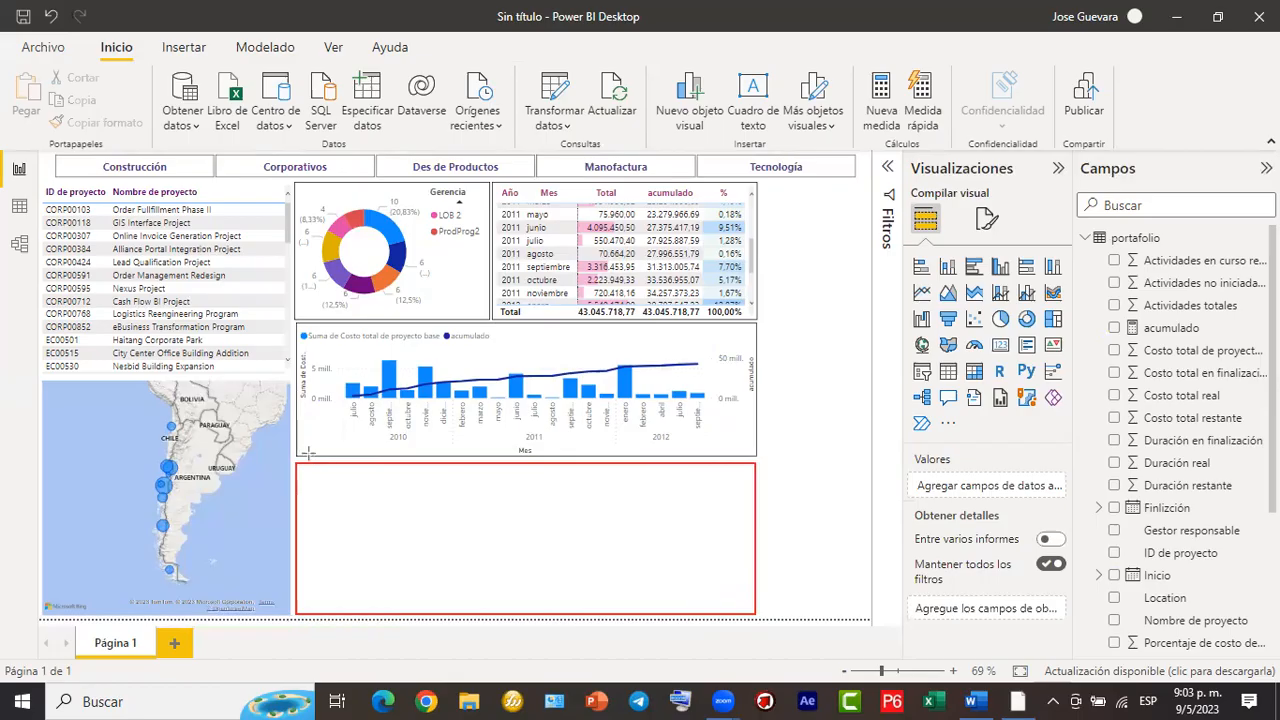
pyautogui.moveTo(298, 461); pyautogui.dragTo(425, 609)
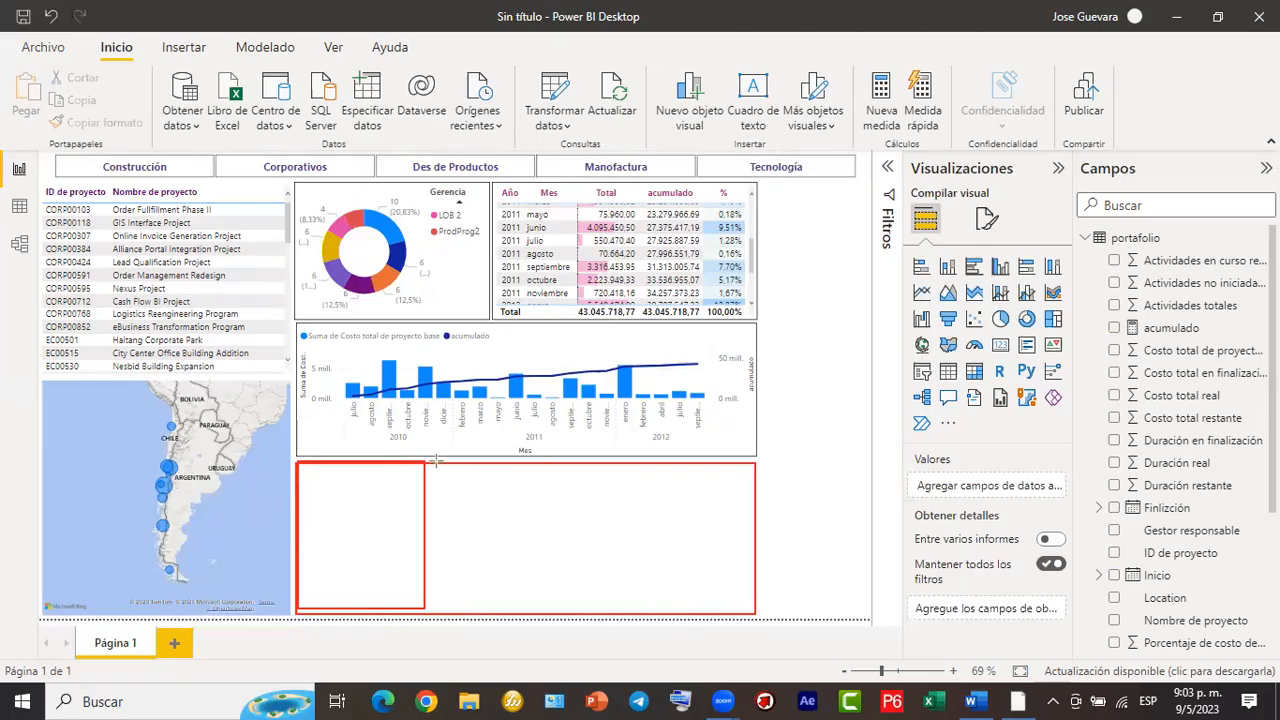
pyautogui.moveTo(430, 464); pyautogui.dragTo(753, 481)
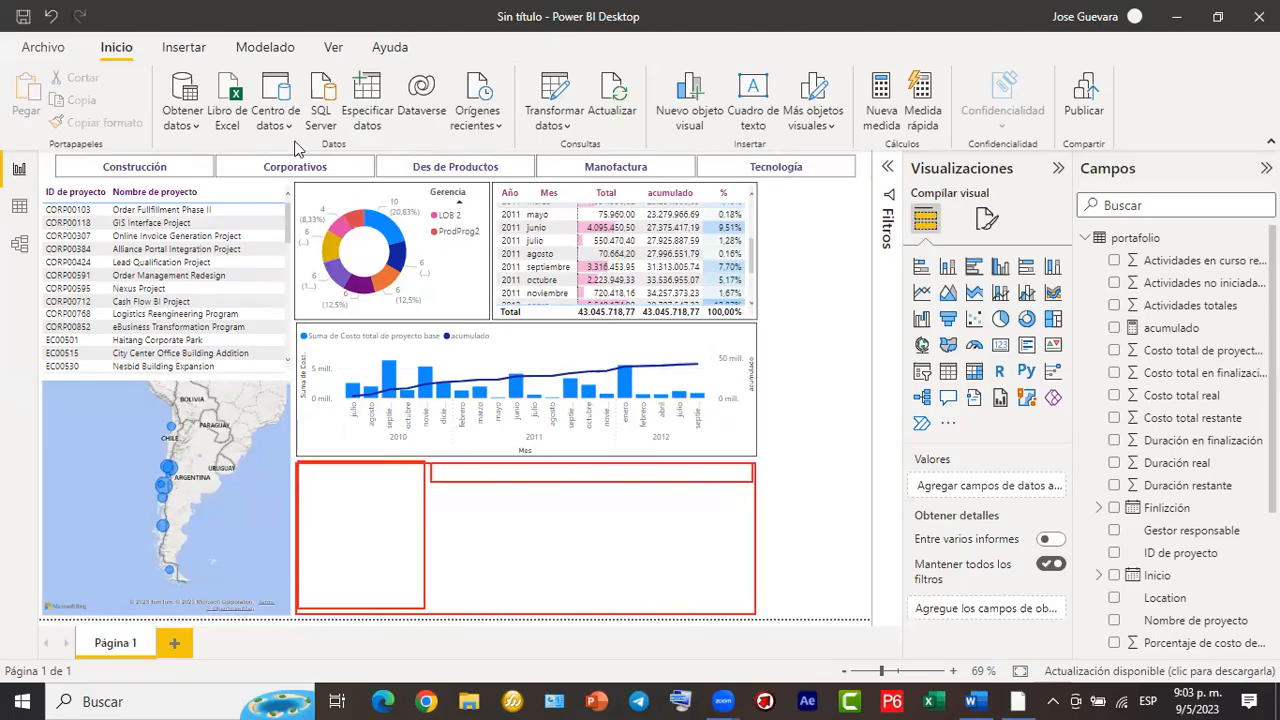
pyautogui.moveTo(472, 496); pyautogui.dragTo(730, 568)
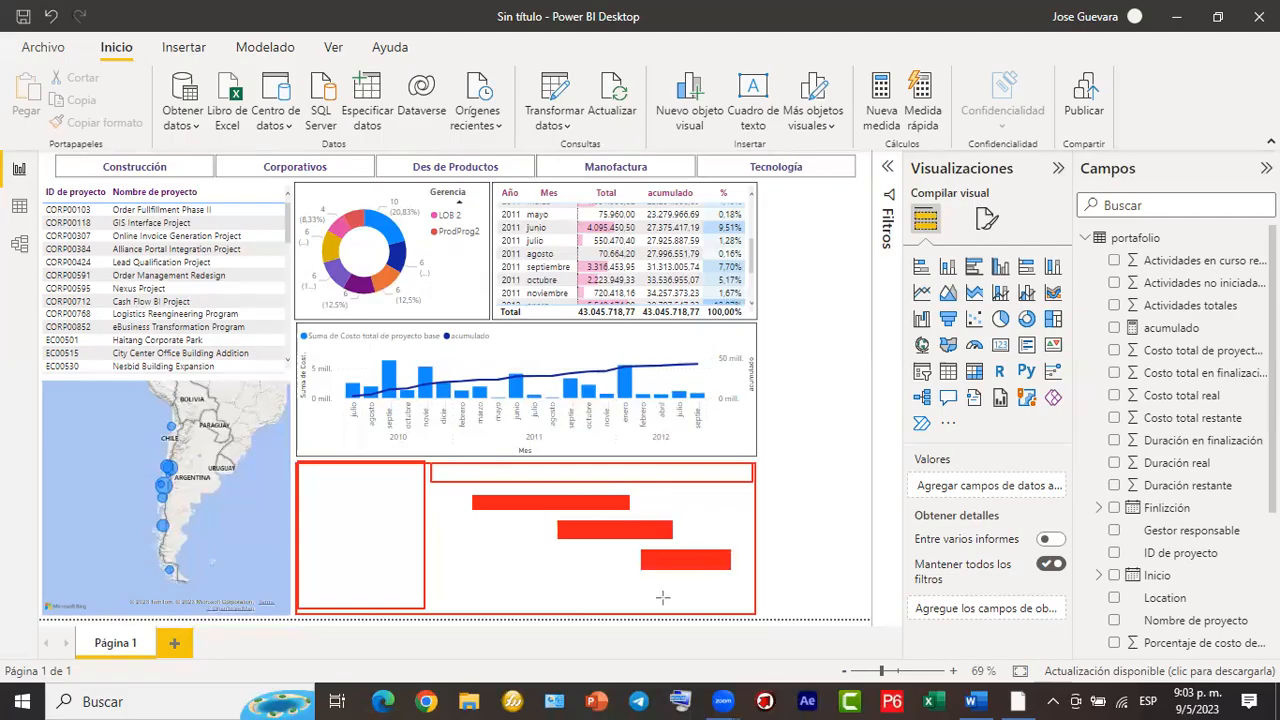
pyautogui.moveTo(604, 586); pyautogui.dragTo(703, 602)
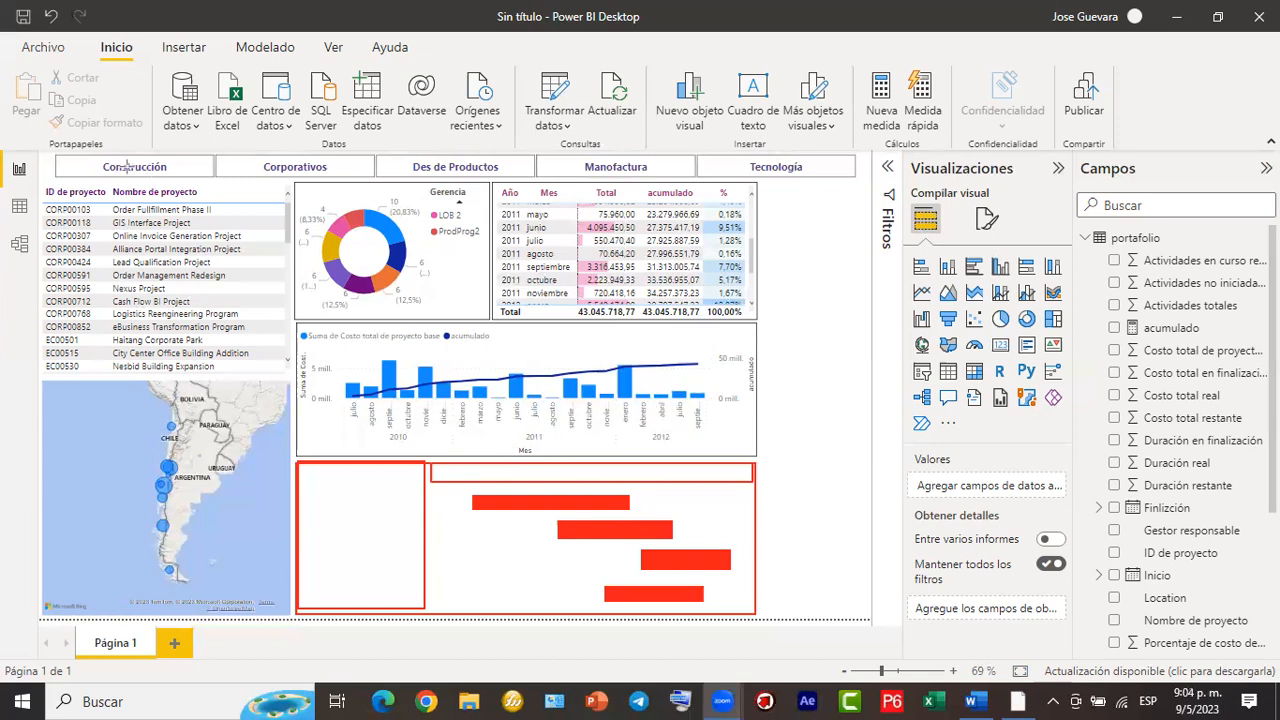
pyautogui.click(382, 540)
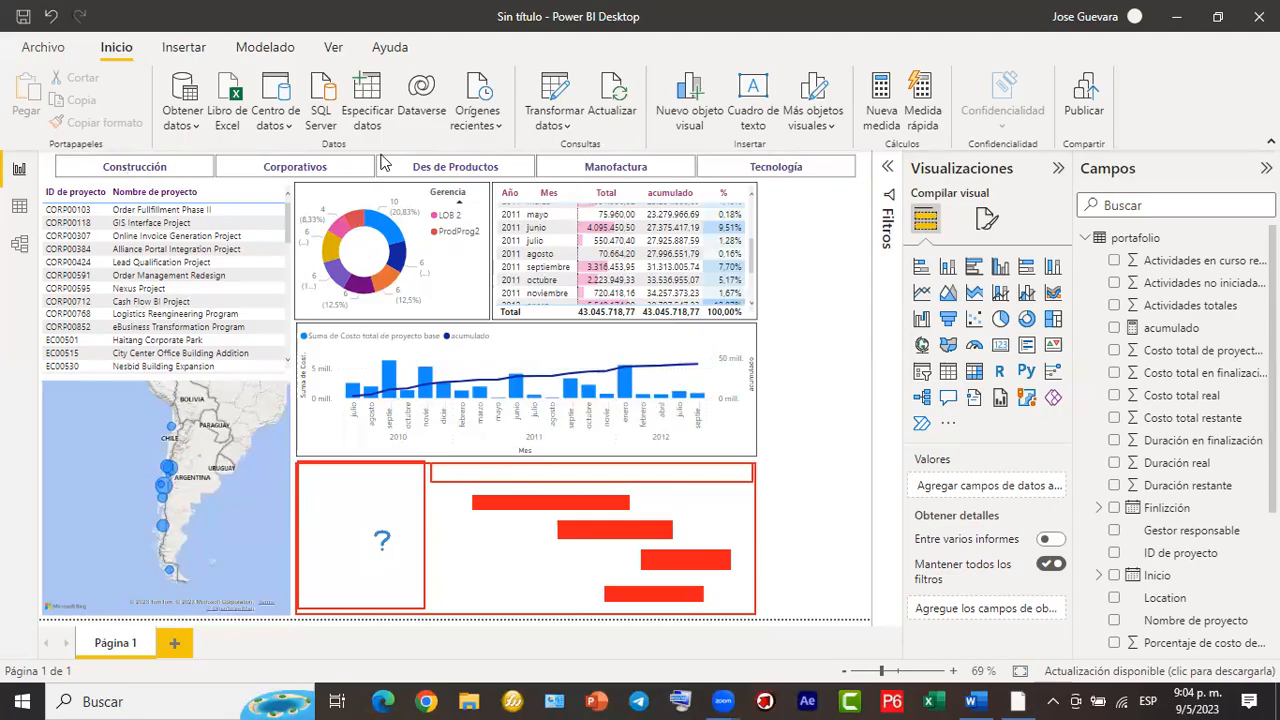
pyautogui.moveTo(652, 520)
pyautogui.mouseDown()
pyautogui.moveTo(773, 374)
pyautogui.moveTo(902, 340)
pyautogui.mouseUp()
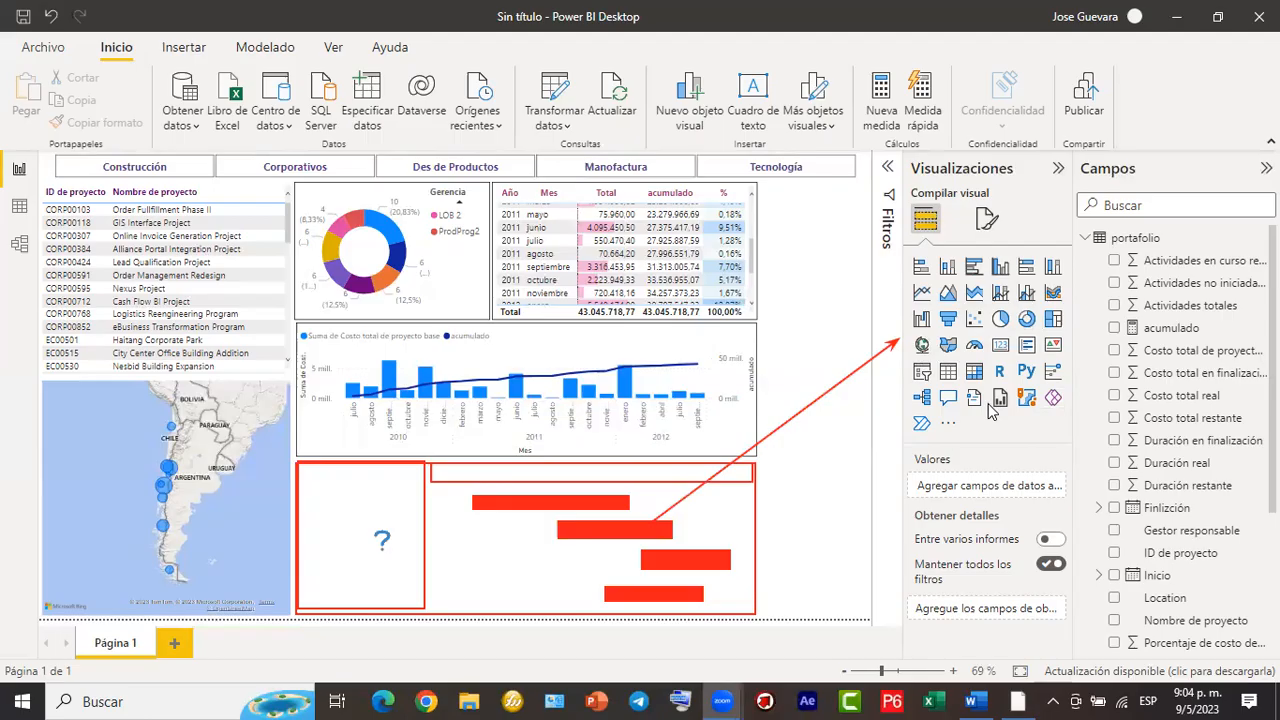
pyautogui.click(619, 156)
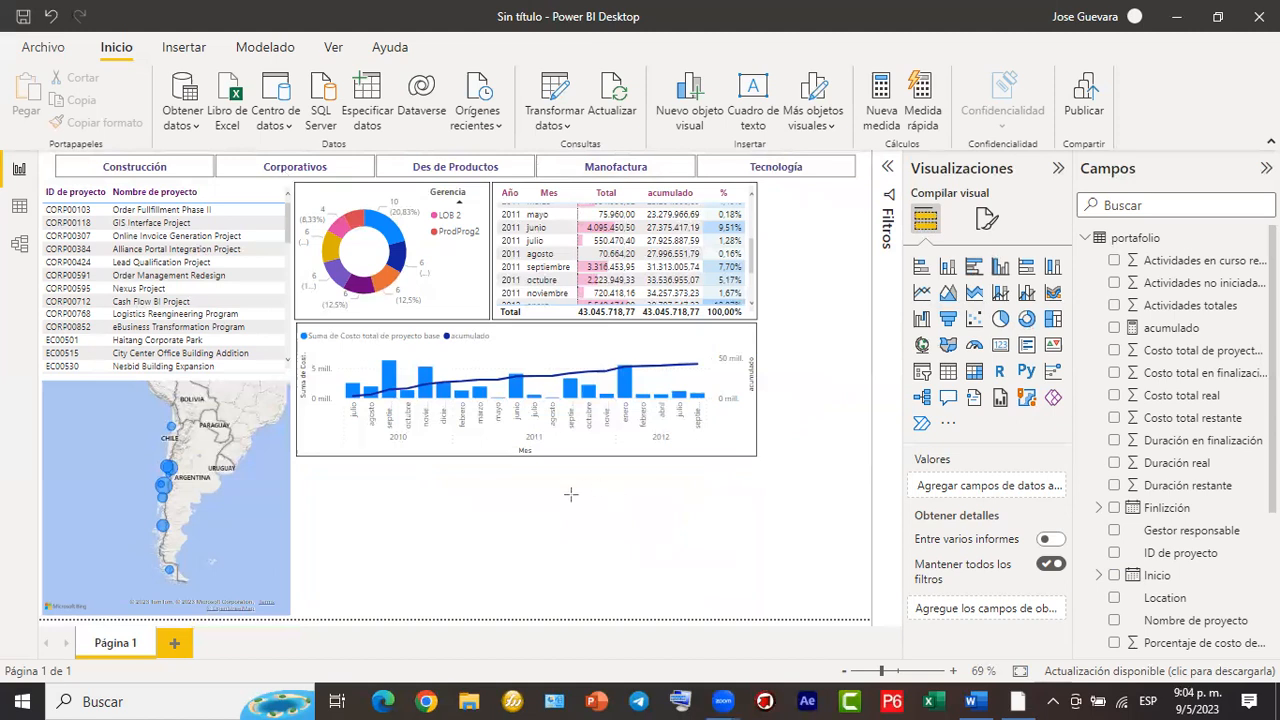
pyautogui.moveTo(514, 509)
pyautogui.mouseDown()
pyautogui.moveTo(858, 280)
pyautogui.moveTo(1072, 28)
pyautogui.mouseUp()
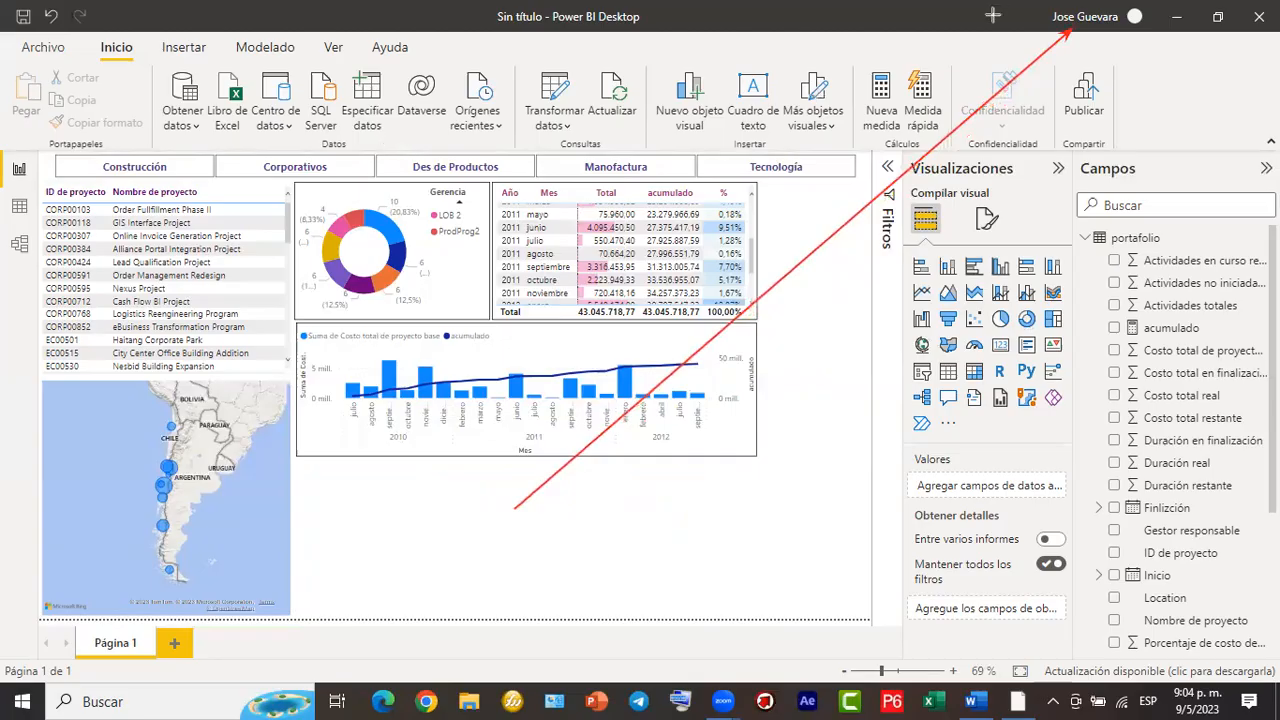
pyautogui.moveTo(1030, 2)
pyautogui.mouseDown()
pyautogui.moveTo(1105, 34)
pyautogui.moveTo(1157, 38)
pyautogui.mouseUp()
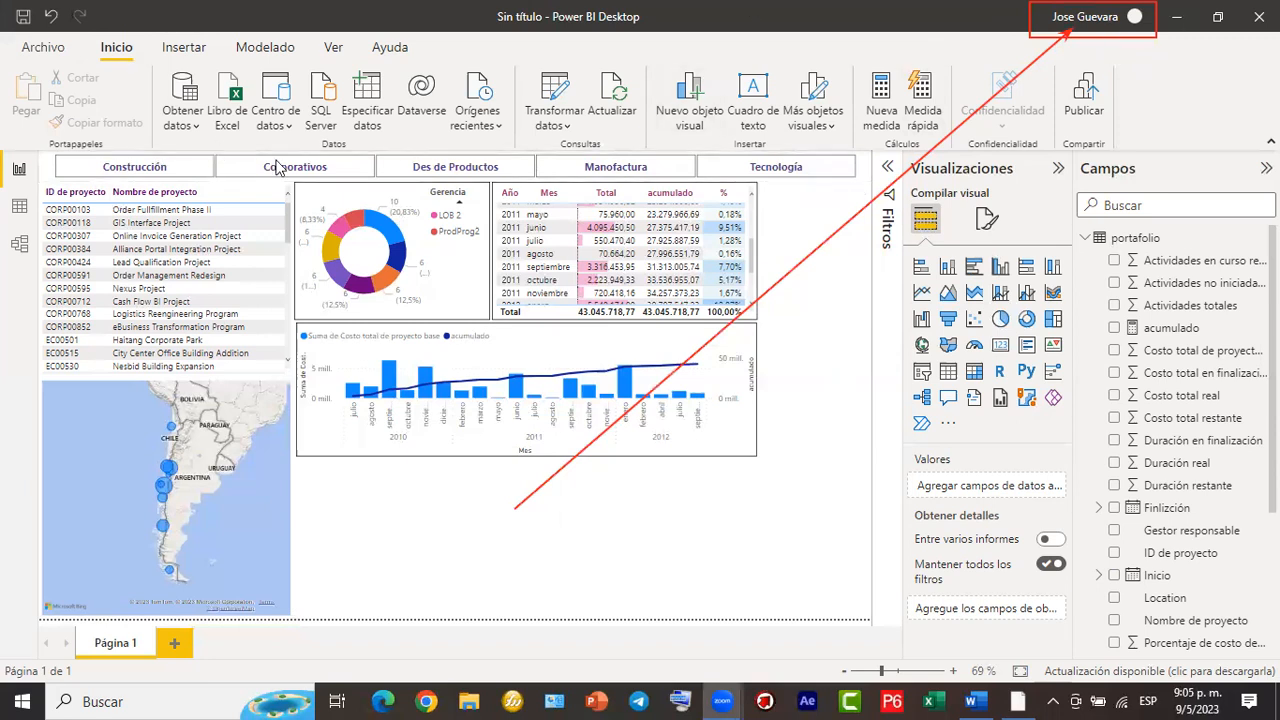
pyautogui.moveTo(1085, 36)
pyautogui.mouseDown()
pyautogui.moveTo(1053, 172)
pyautogui.moveTo(949, 420)
pyautogui.mouseUp()
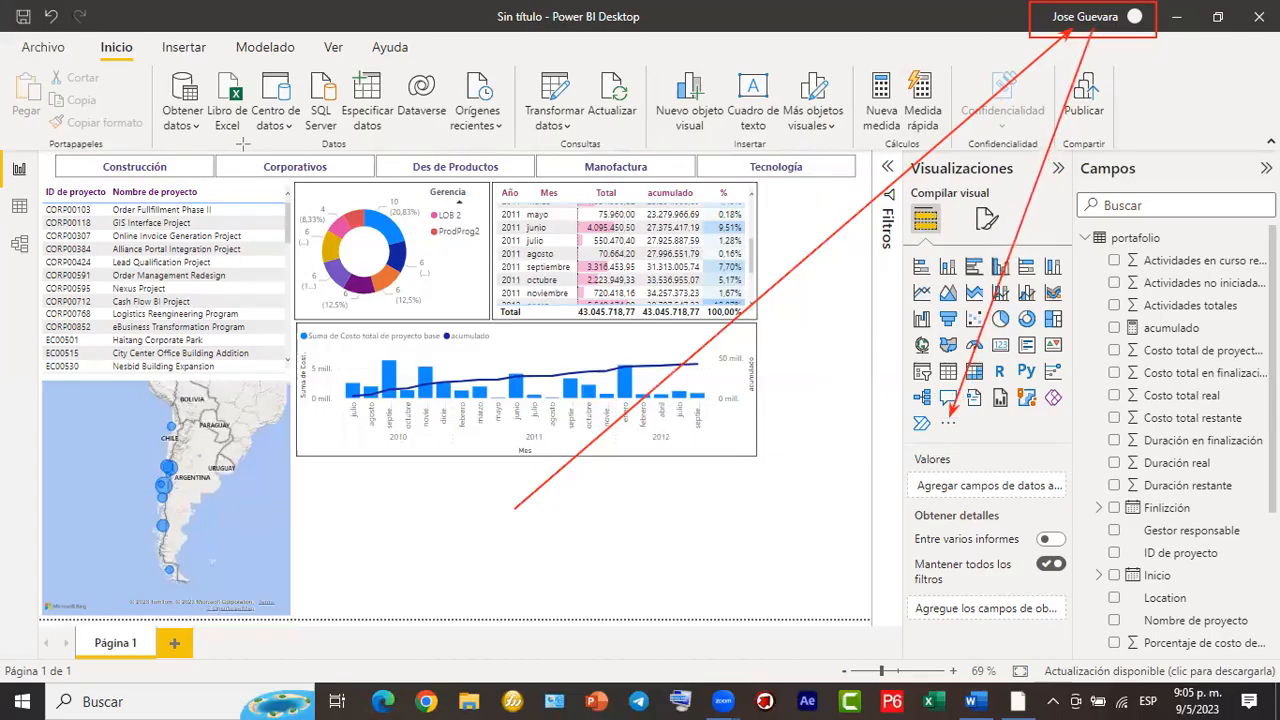
pyautogui.moveTo(936, 410); pyautogui.dragTo(968, 434)
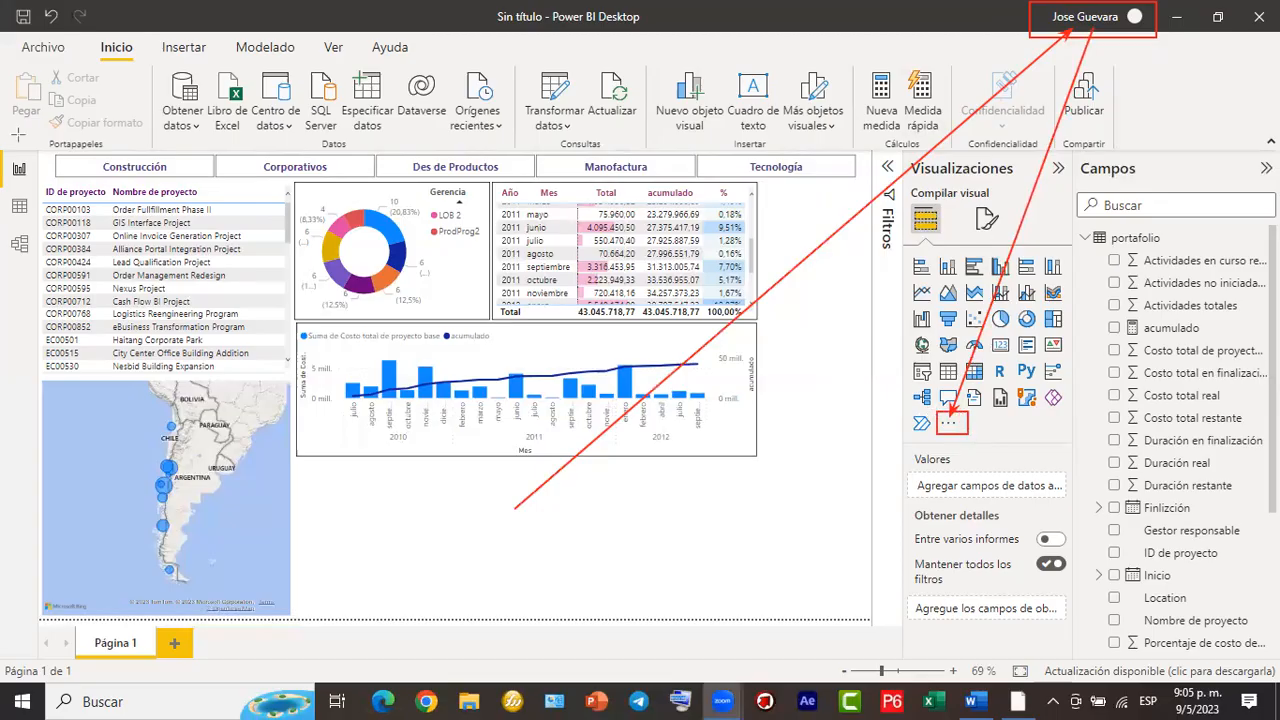
# Open the gallery of additional Power BI visuals and browse the full, unfiltered selection.
pyautogui.click(950, 425)
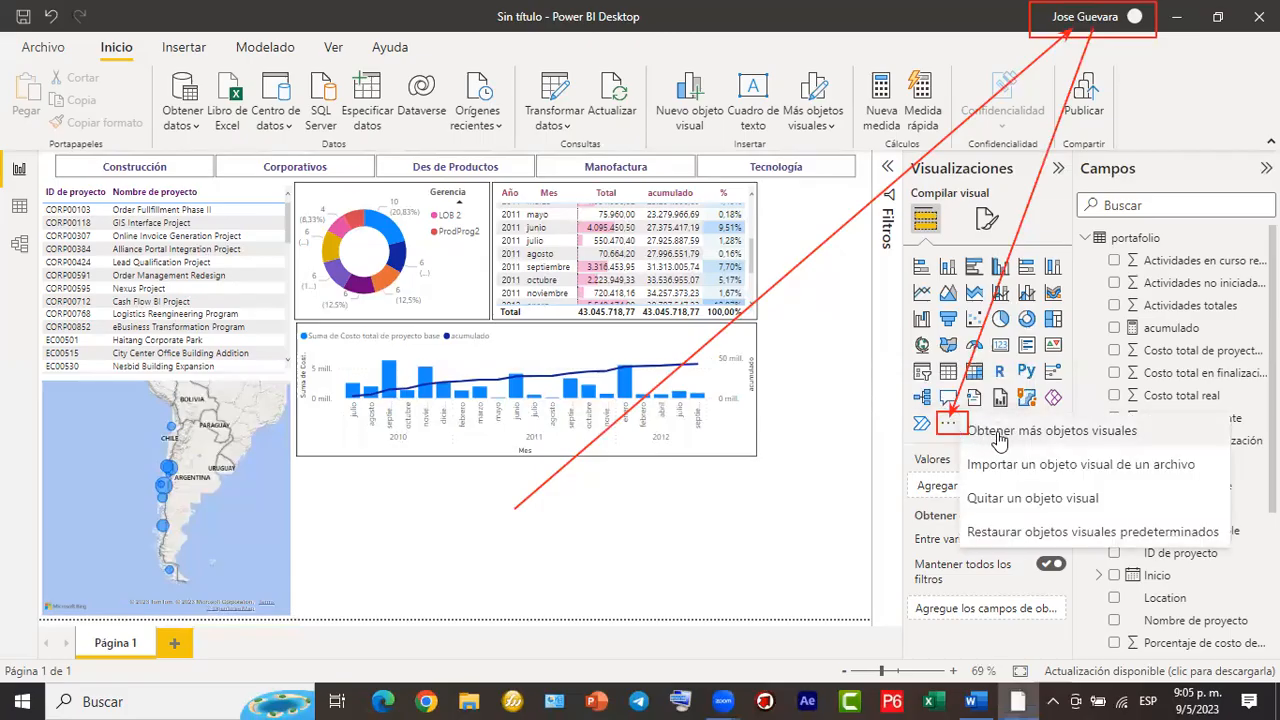
pyautogui.click(1108, 431)
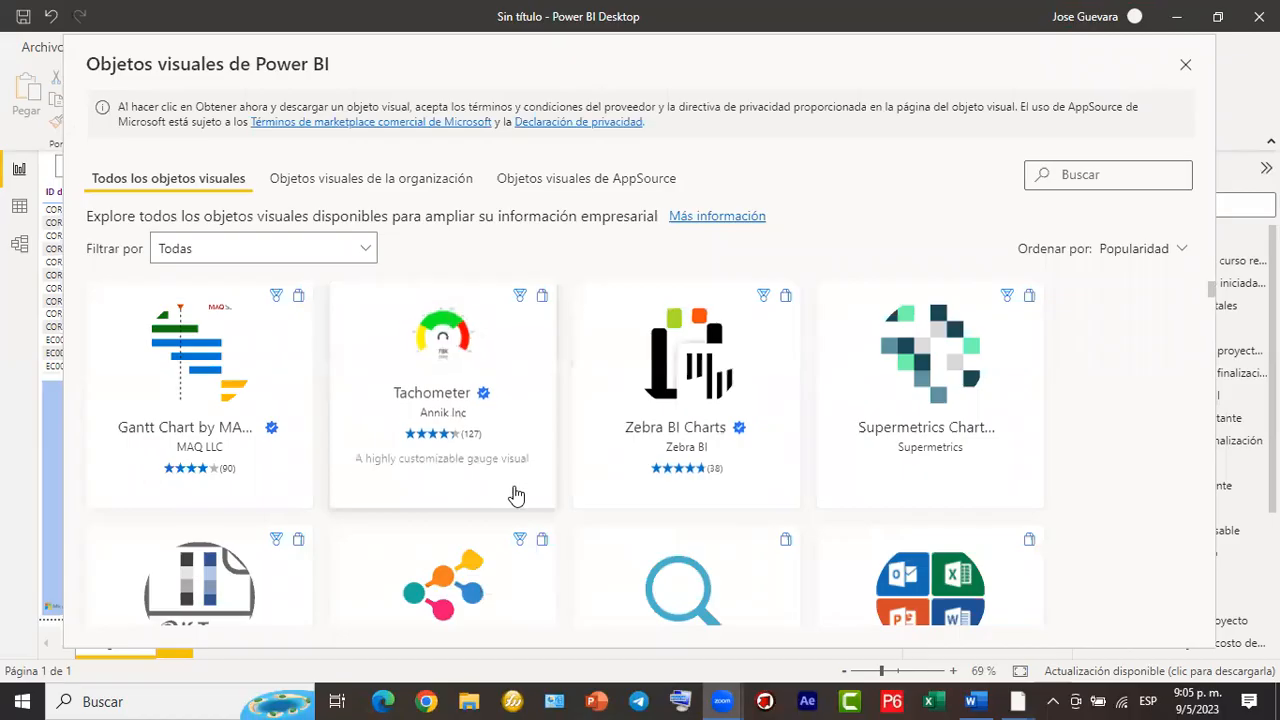
pyautogui.moveTo(345, 53)
pyautogui.mouseDown()
pyautogui.moveTo(128, 100)
pyautogui.moveTo(88, 88)
pyautogui.mouseUp()
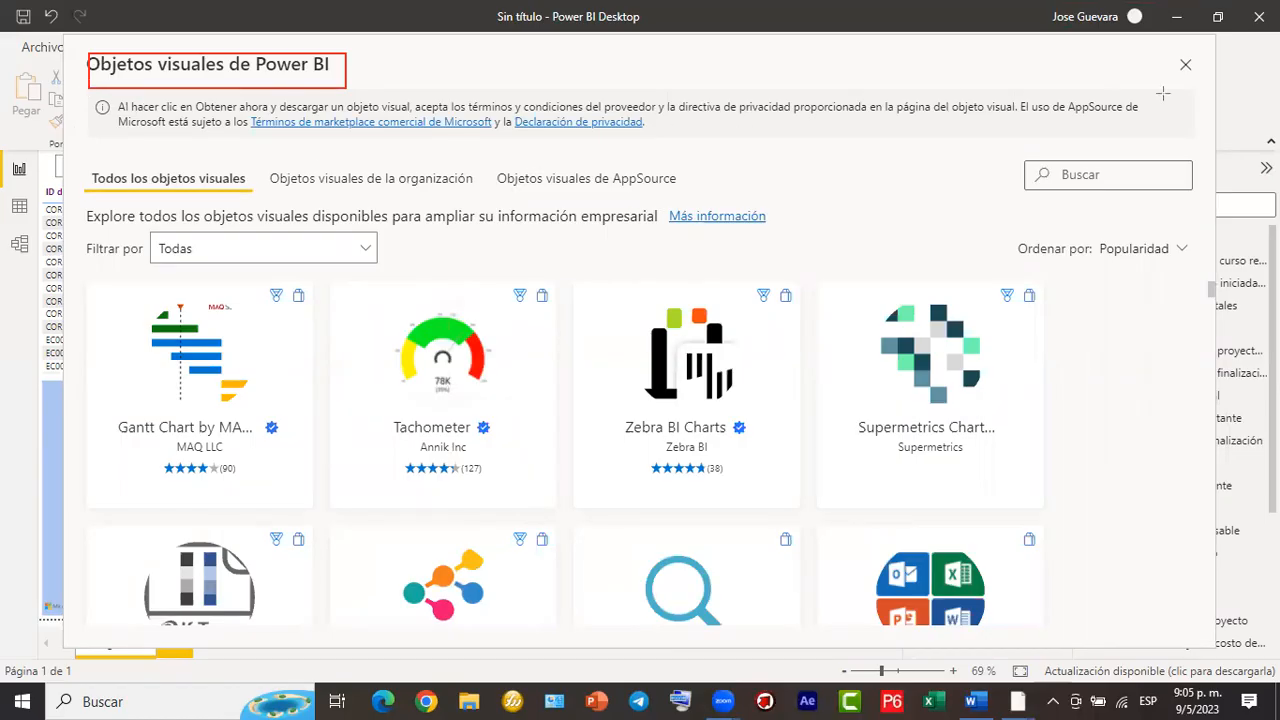
pyautogui.moveTo(90, 98); pyautogui.dragTo(577, 143)
pyautogui.moveTo(690, 125)
pyautogui.mouseDown()
pyautogui.moveTo(1104, 124)
pyautogui.moveTo(1195, 137)
pyautogui.mouseUp()
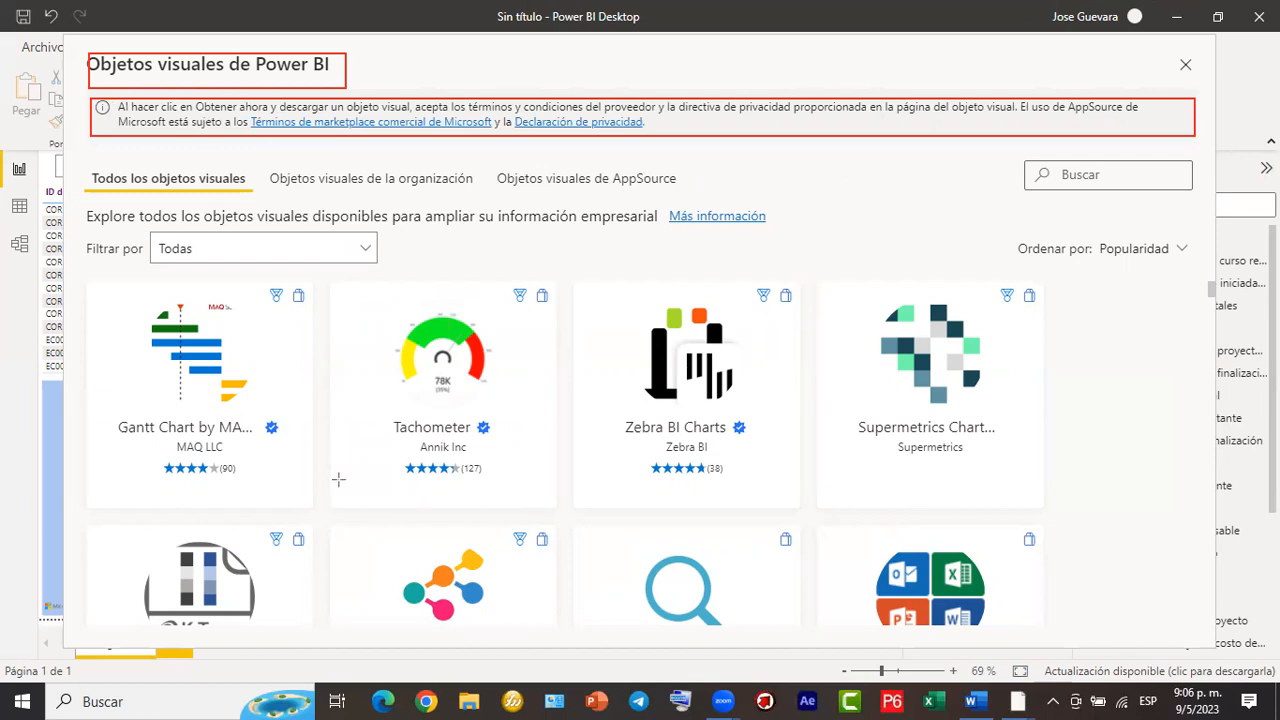
pyautogui.scroll(-3, 806, 357)
pyautogui.scroll(-6, 823, 395)
pyautogui.scroll(-3, 853, 443)
pyautogui.scroll(5, 853, 443)
pyautogui.scroll(6, 853, 443)
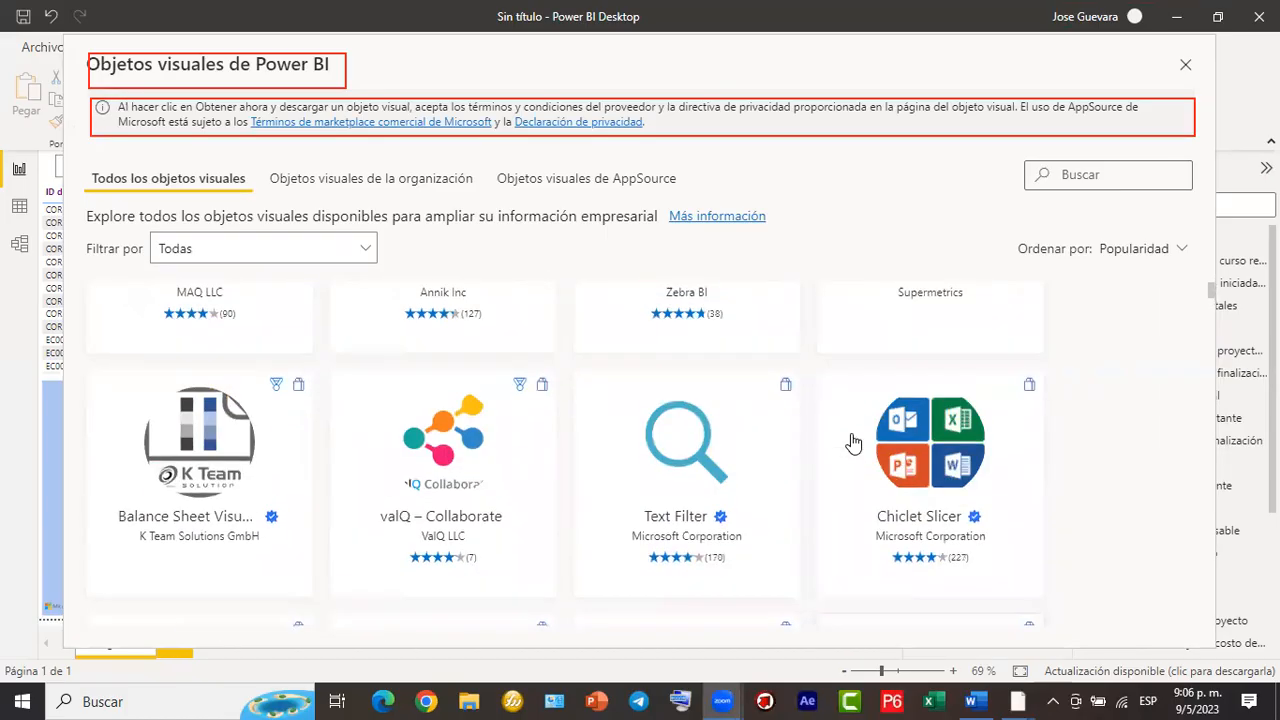
# Filter the visuals gallery by the Filtros category and browse the visuals it offers.
pyautogui.click(368, 253)
pyautogui.click(368, 253)
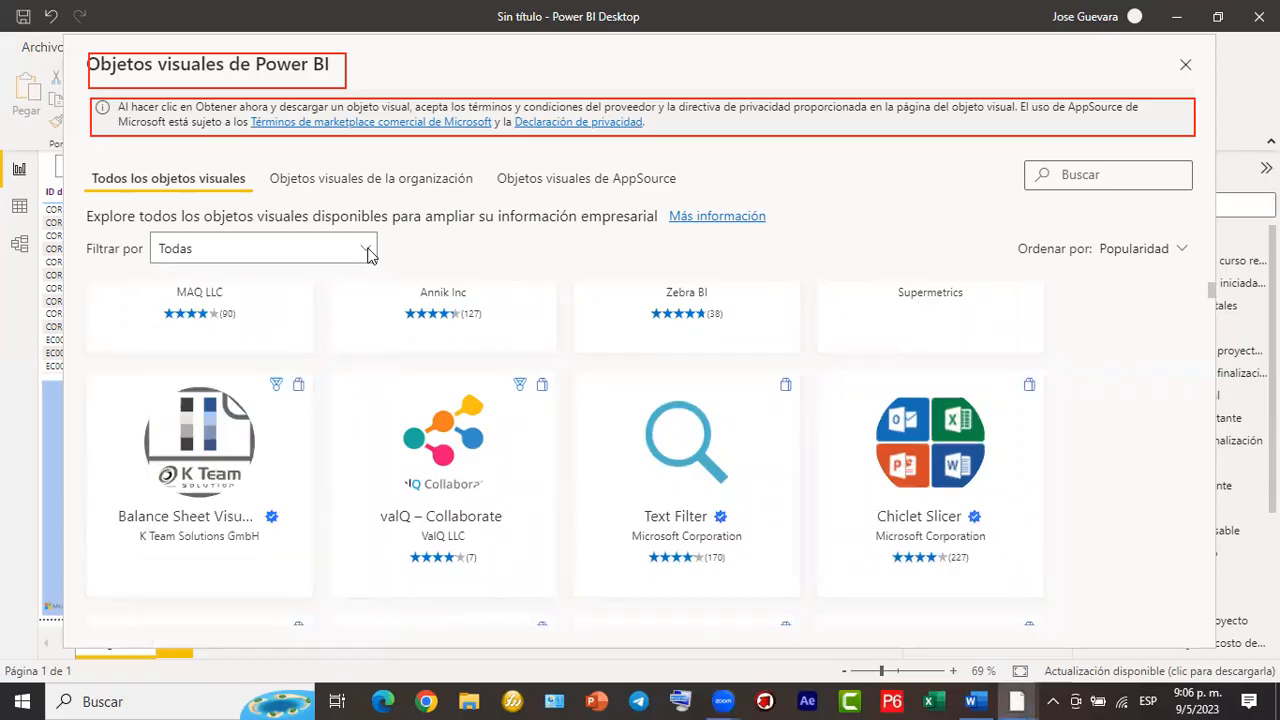
pyautogui.click(368, 253)
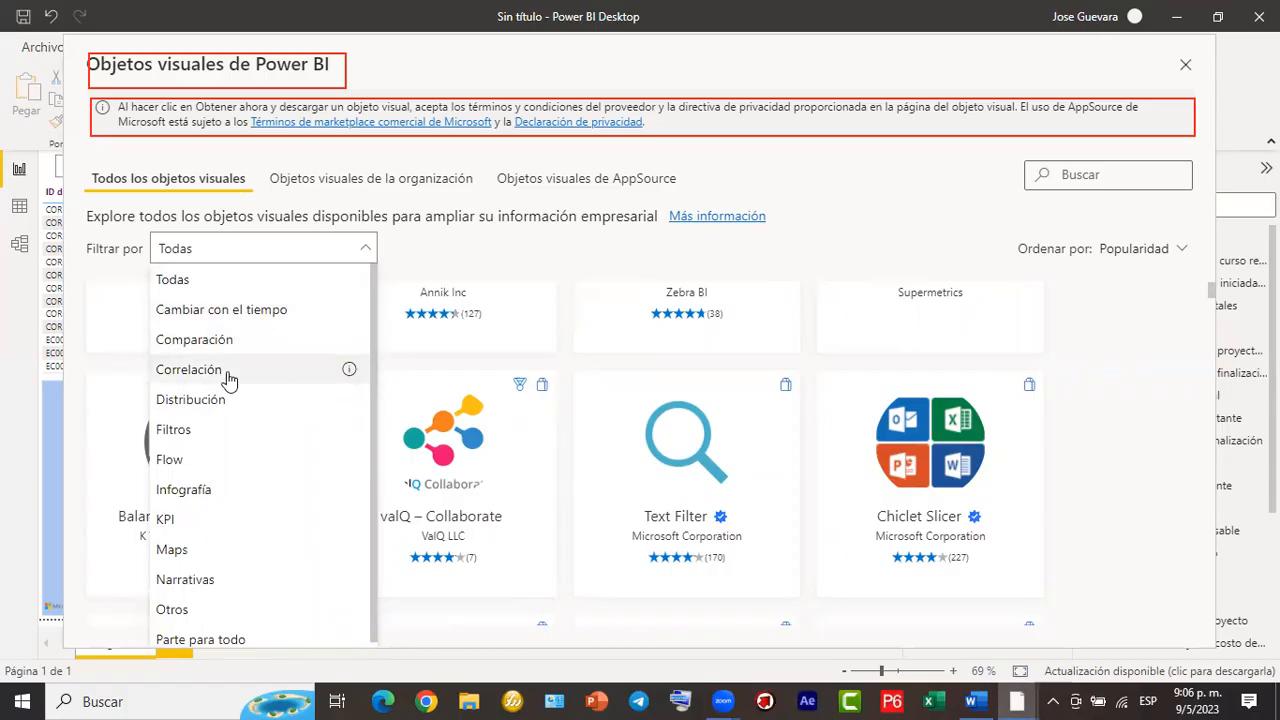
pyautogui.click(201, 438)
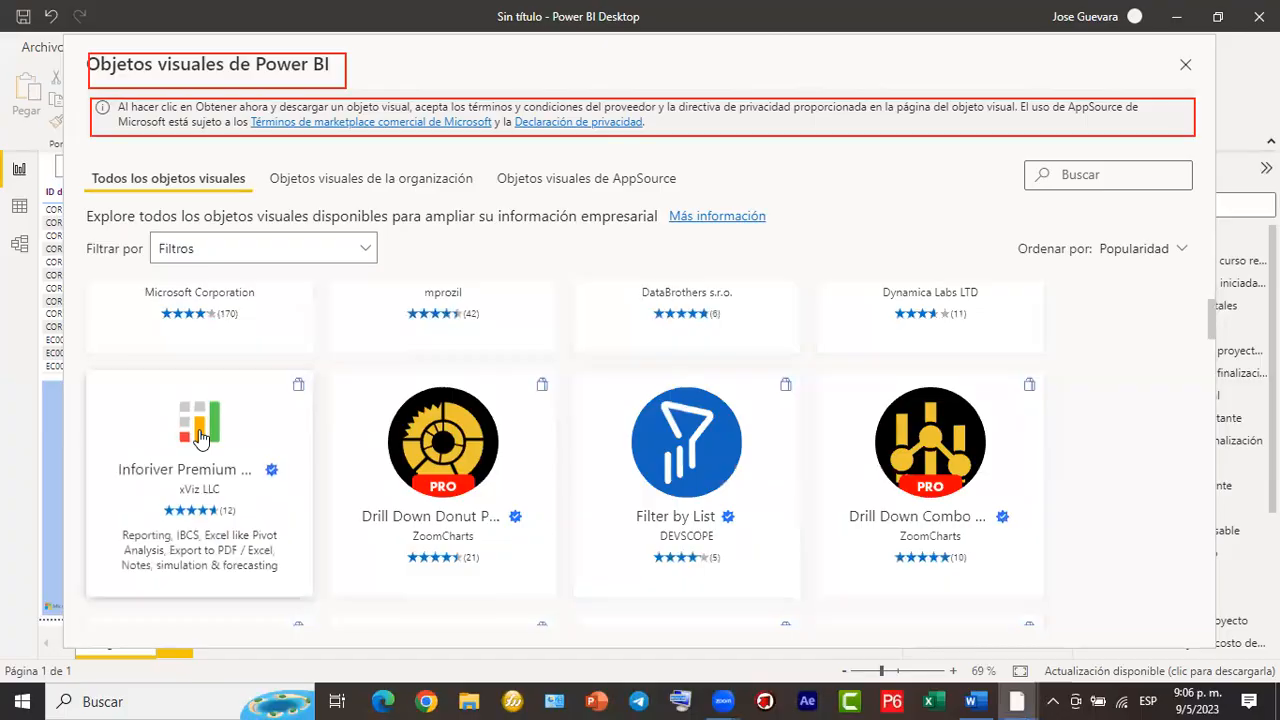
pyautogui.scroll(2, 836, 360)
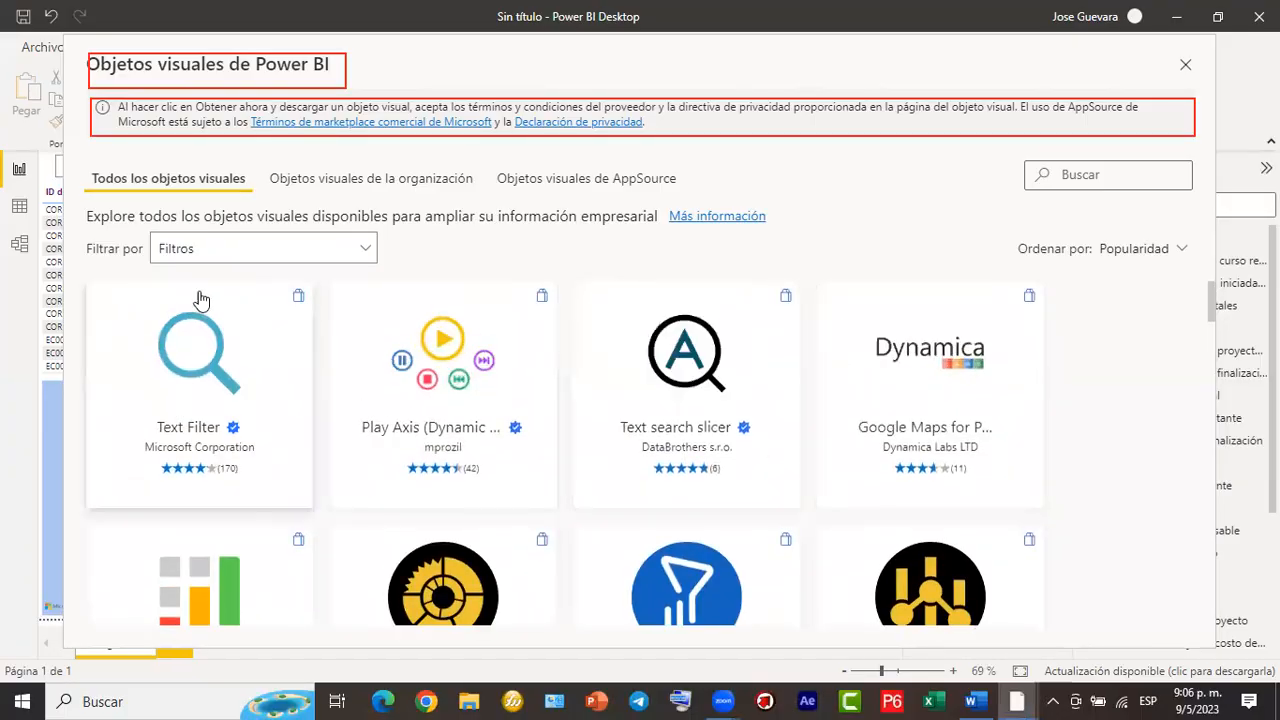
pyautogui.scroll(-2, 357, 354)
pyautogui.scroll(2, 366, 351)
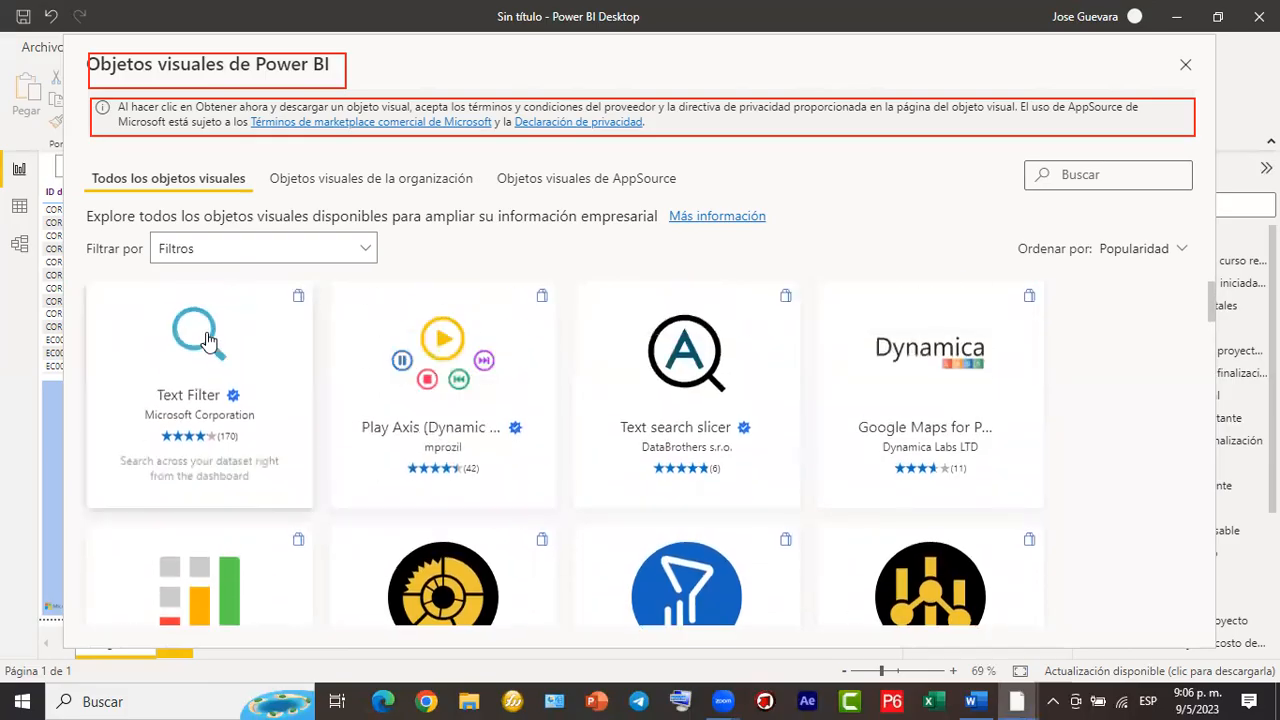
pyautogui.scroll(-5, 222, 350)
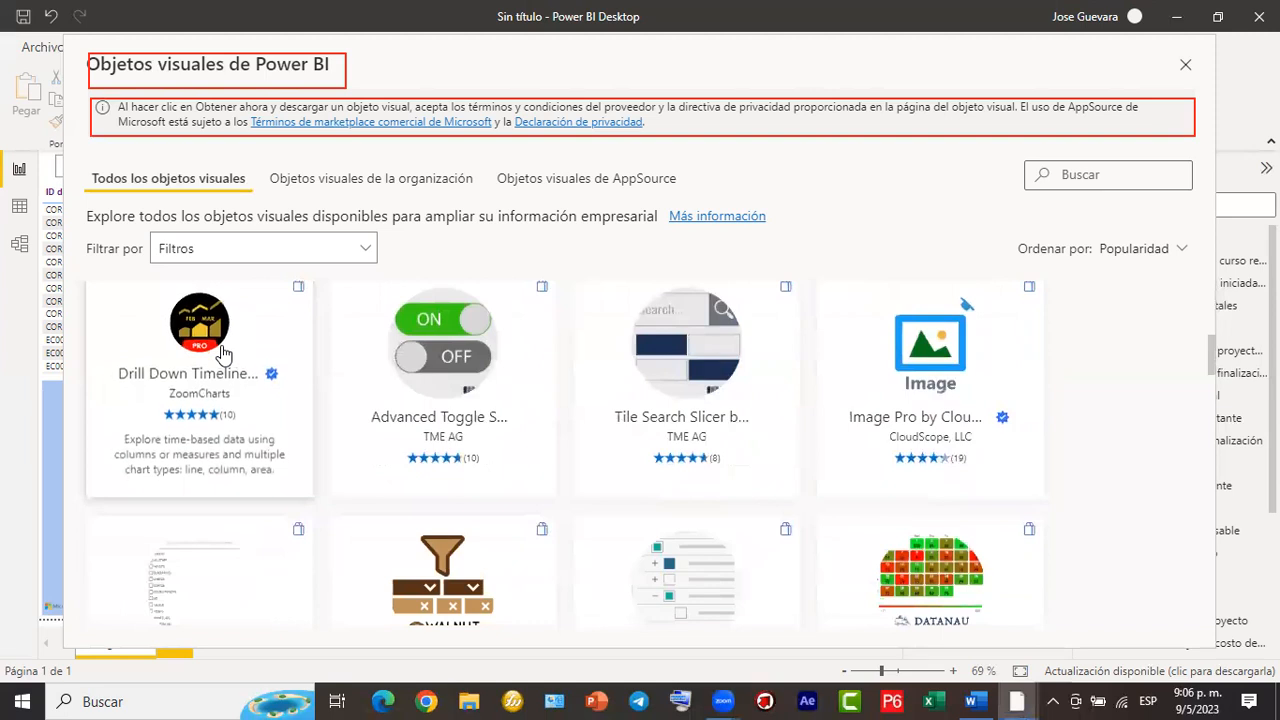
pyautogui.scroll(-2, 403, 400)
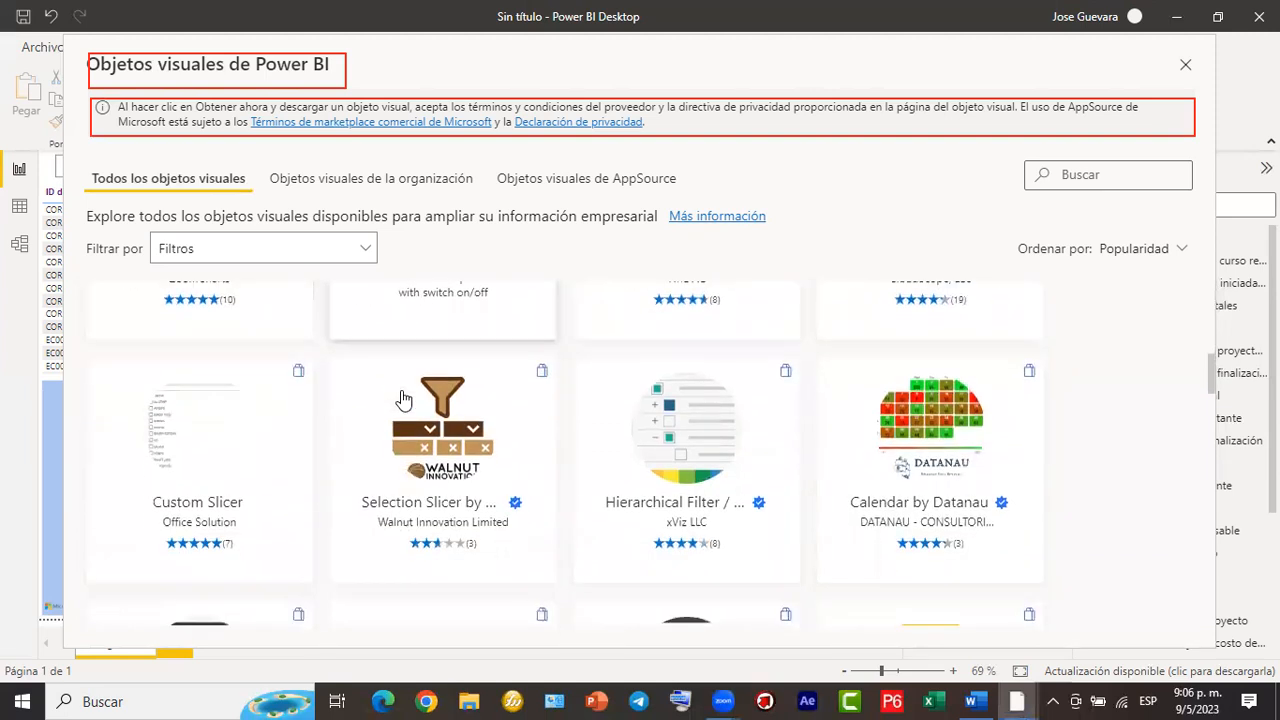
pyautogui.scroll(-3, 403, 400)
pyautogui.scroll(5, 403, 400)
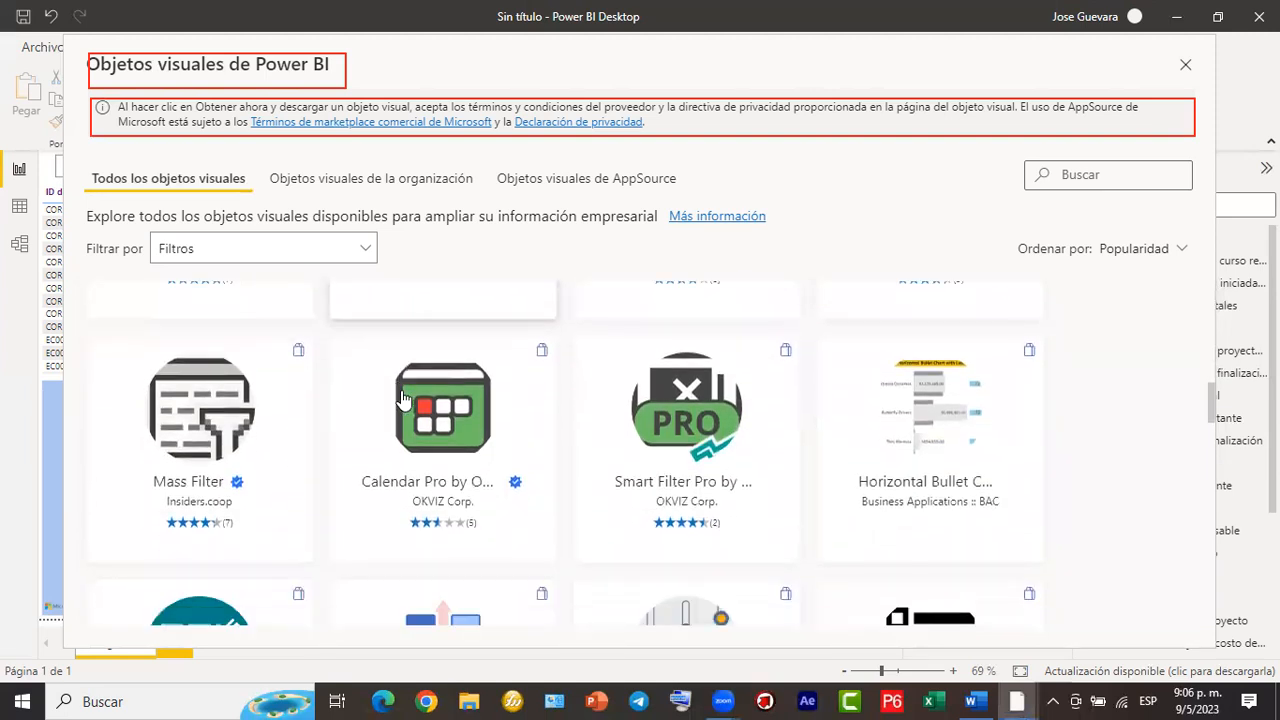
# Filter the visuals gallery by the Maps category and look through the map visuals on offer.
pyautogui.click(362, 251)
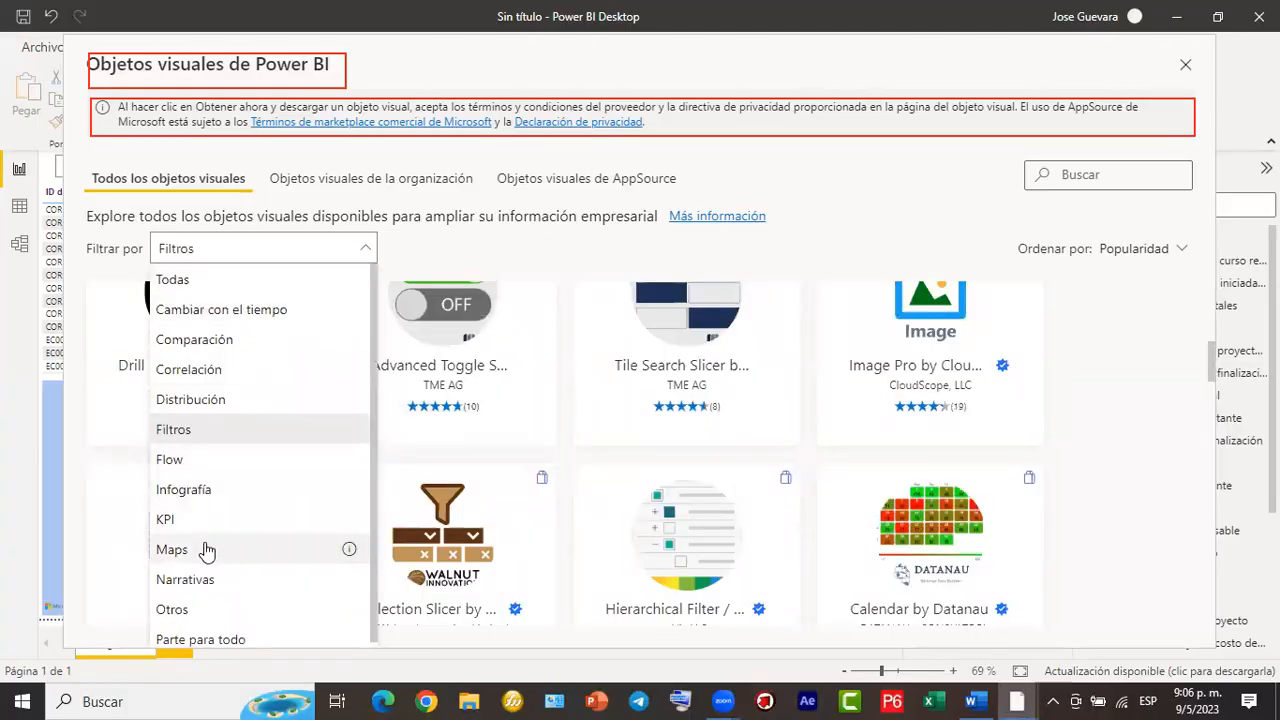
pyautogui.click(172, 549)
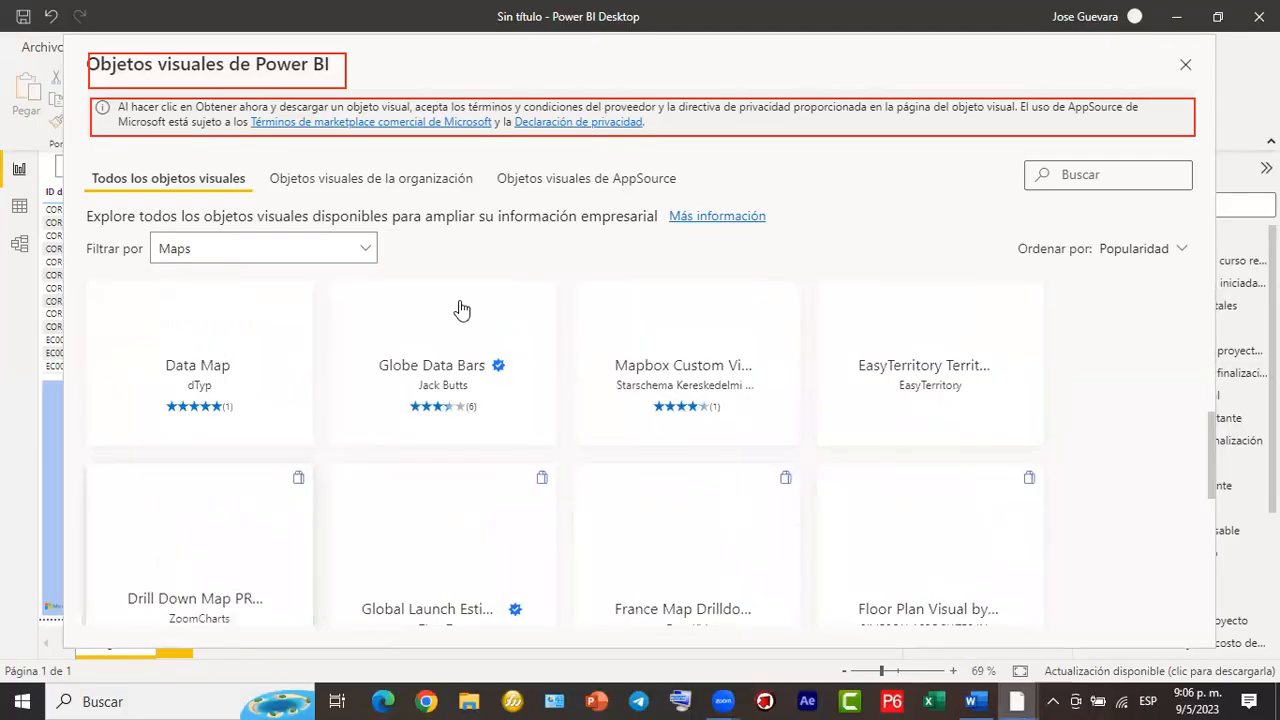
pyautogui.scroll(5, 428, 400)
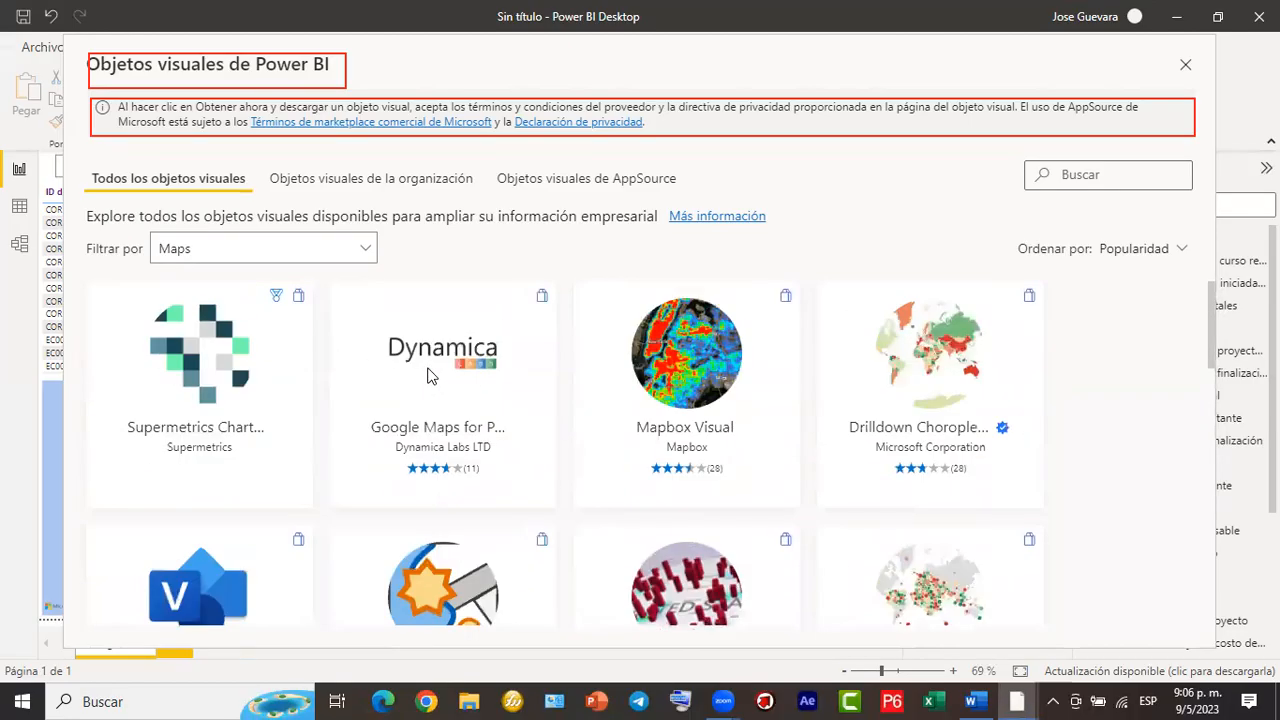
pyautogui.scroll(-3, 430, 376)
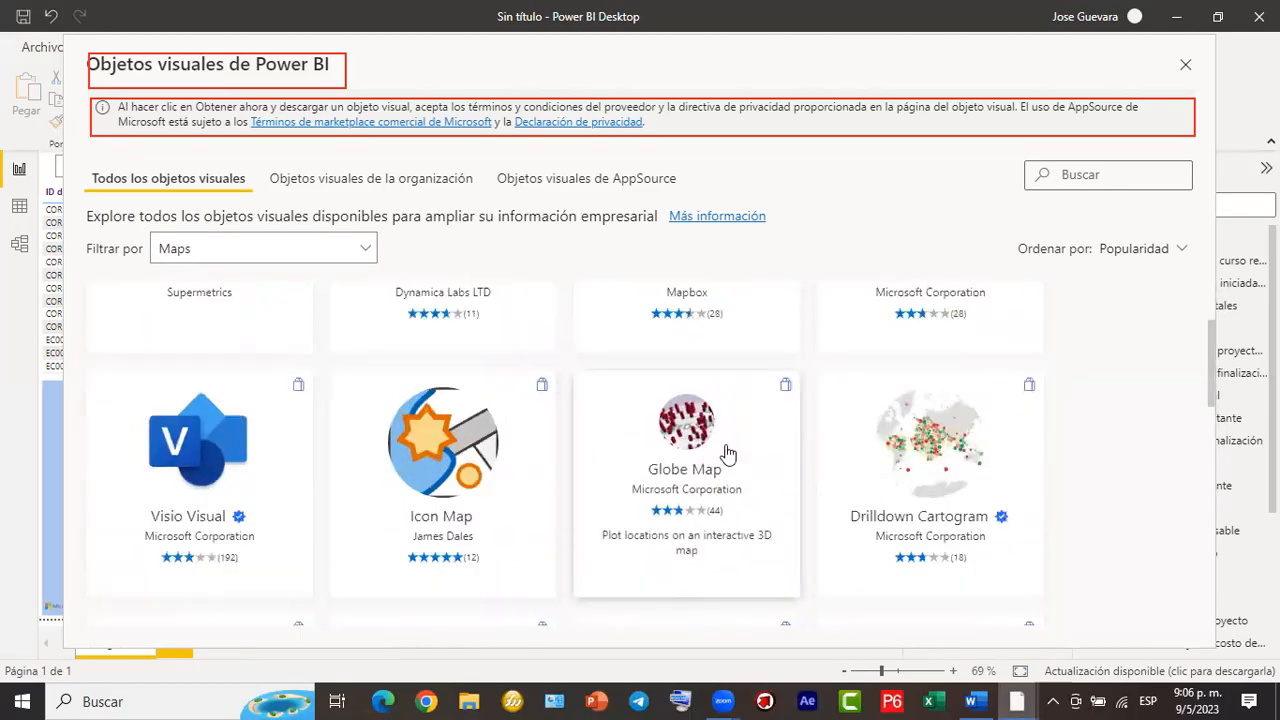
pyautogui.scroll(-1, 760, 430)
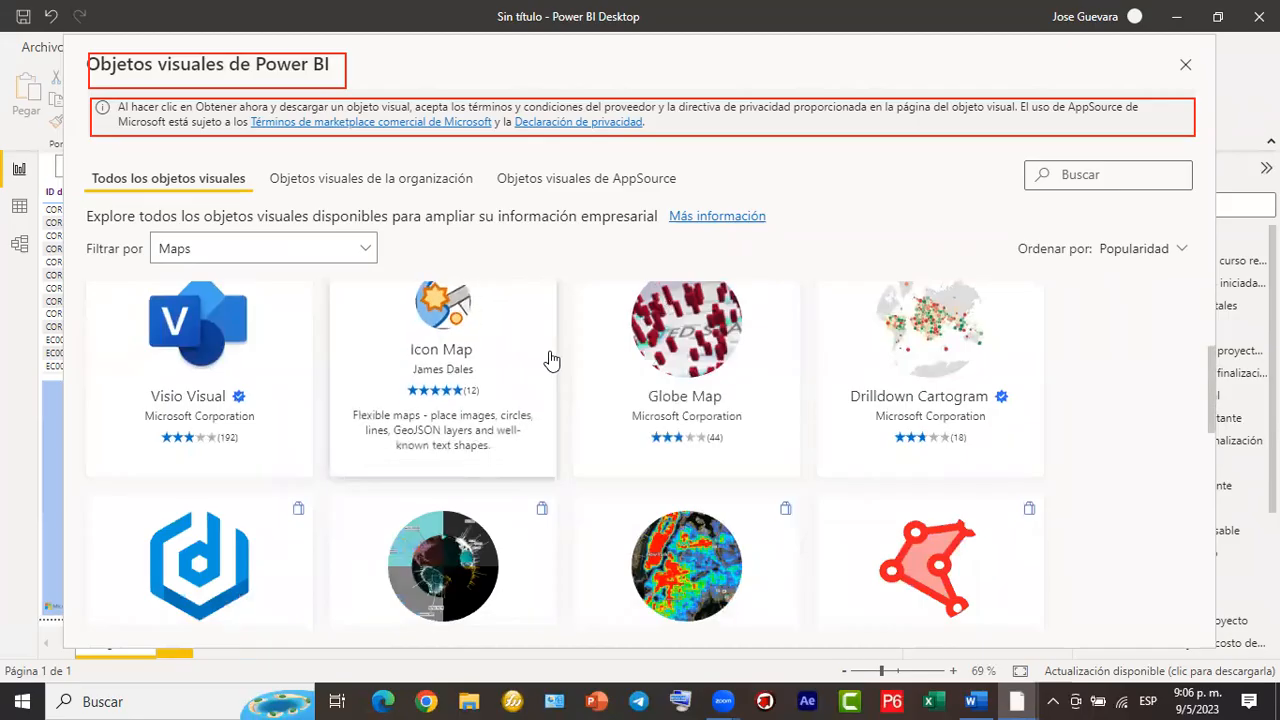
pyautogui.scroll(-3, 551, 359)
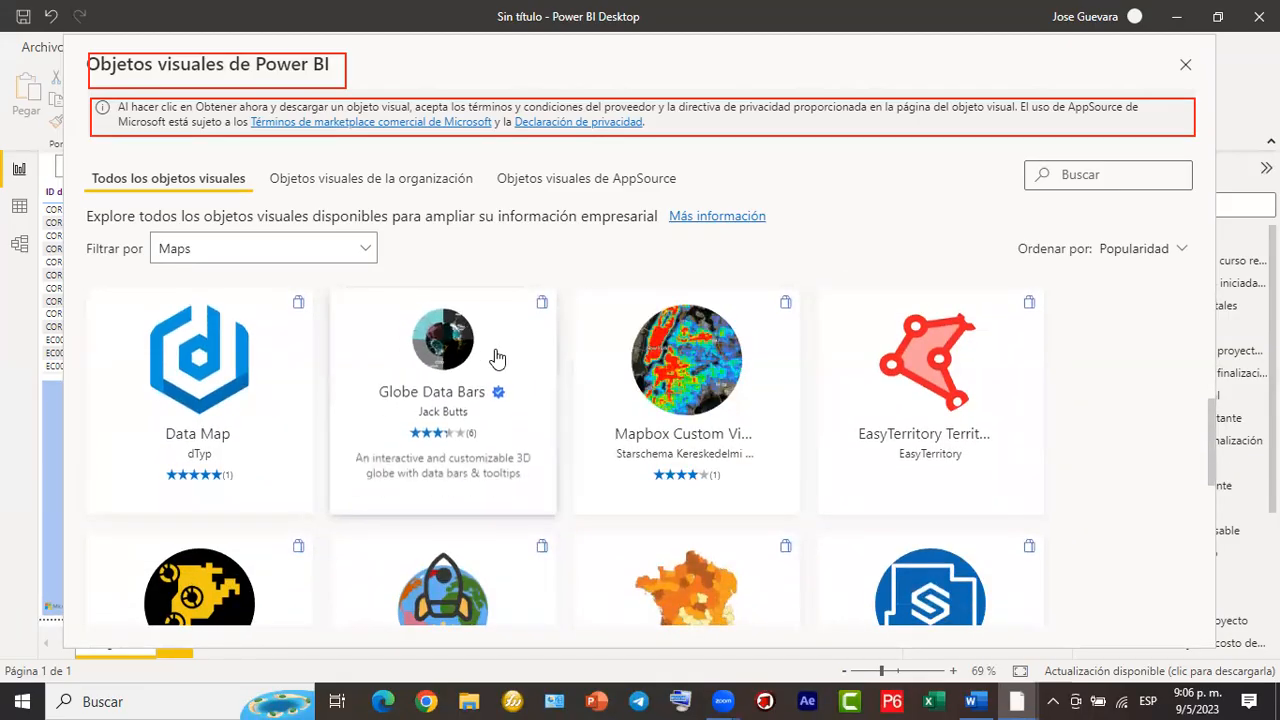
pyautogui.scroll(-2, 500, 375)
pyautogui.scroll(-2, 497, 358)
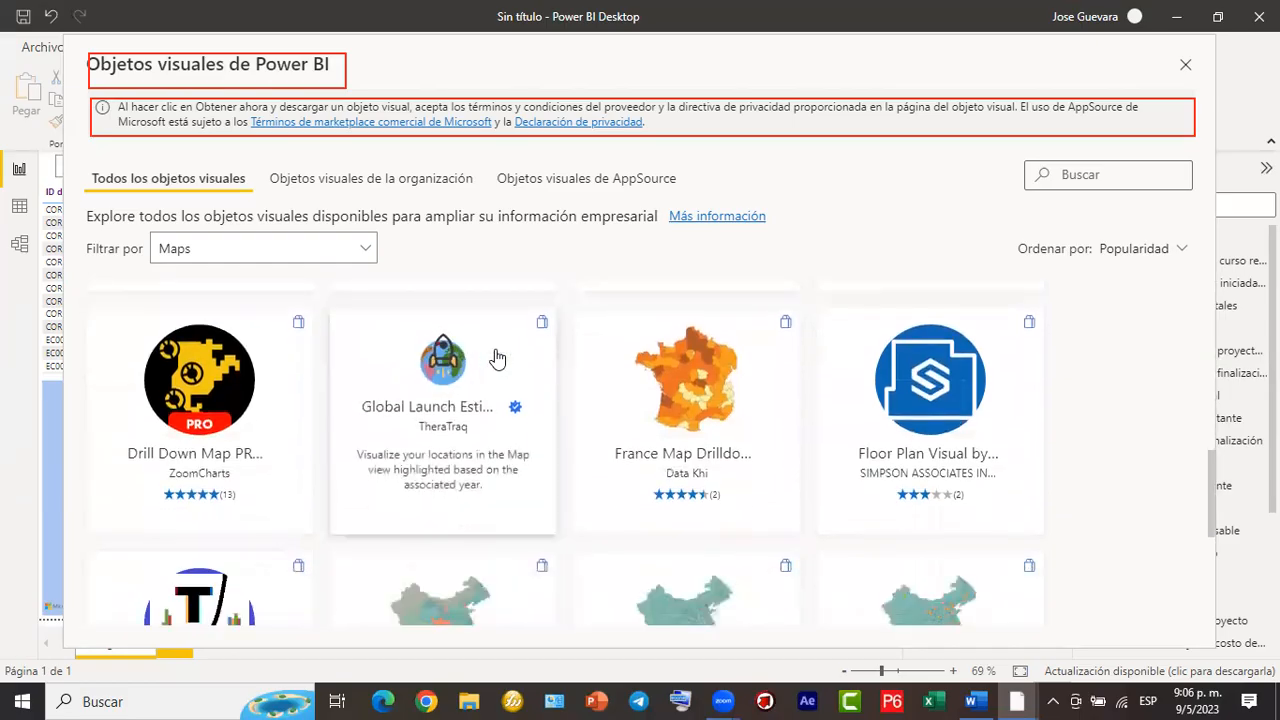
pyautogui.scroll(-1, 497, 358)
pyautogui.scroll(-4, 497, 358)
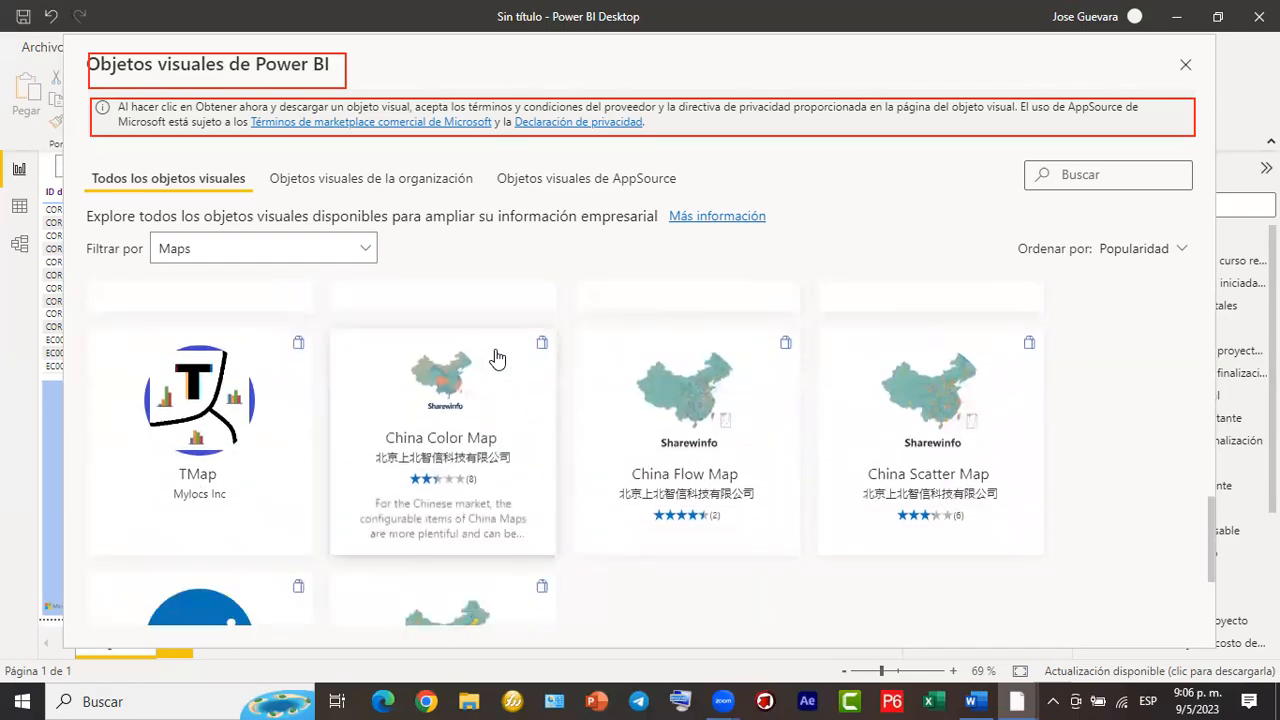
pyautogui.scroll(-1, 497, 358)
pyautogui.scroll(-1, 497, 358)
pyautogui.scroll(5, 497, 358)
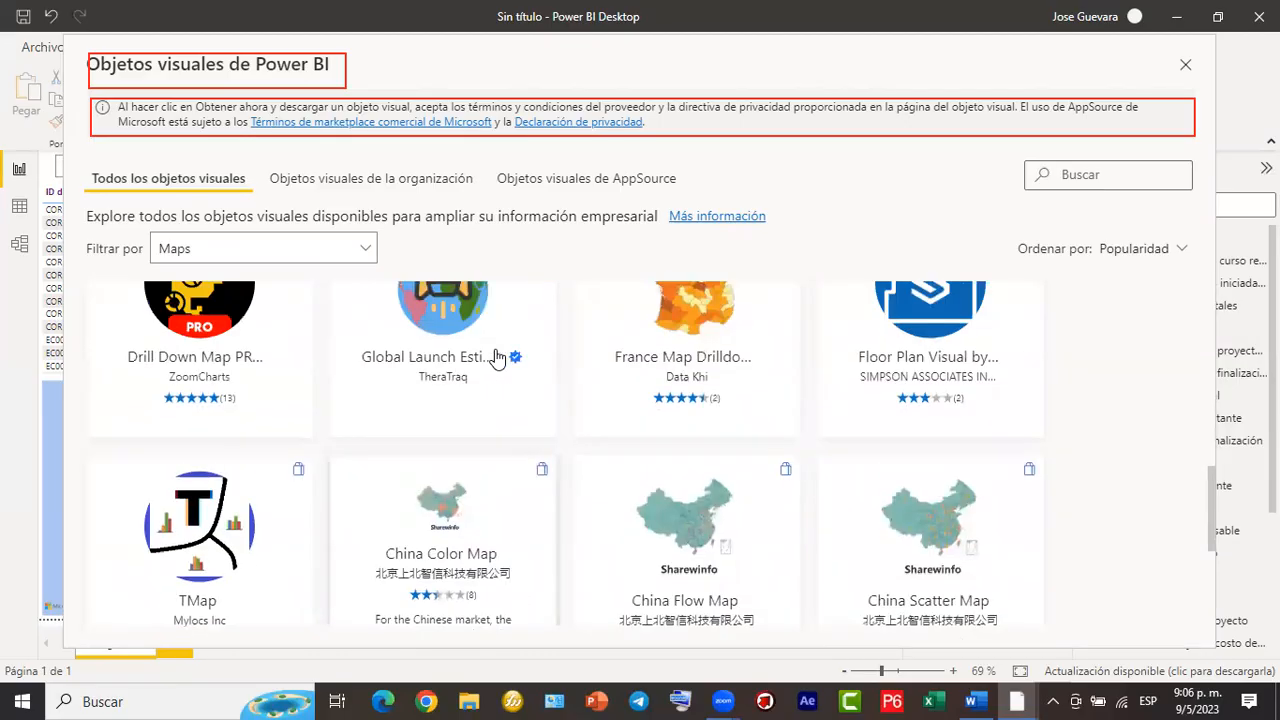
pyautogui.scroll(5, 497, 358)
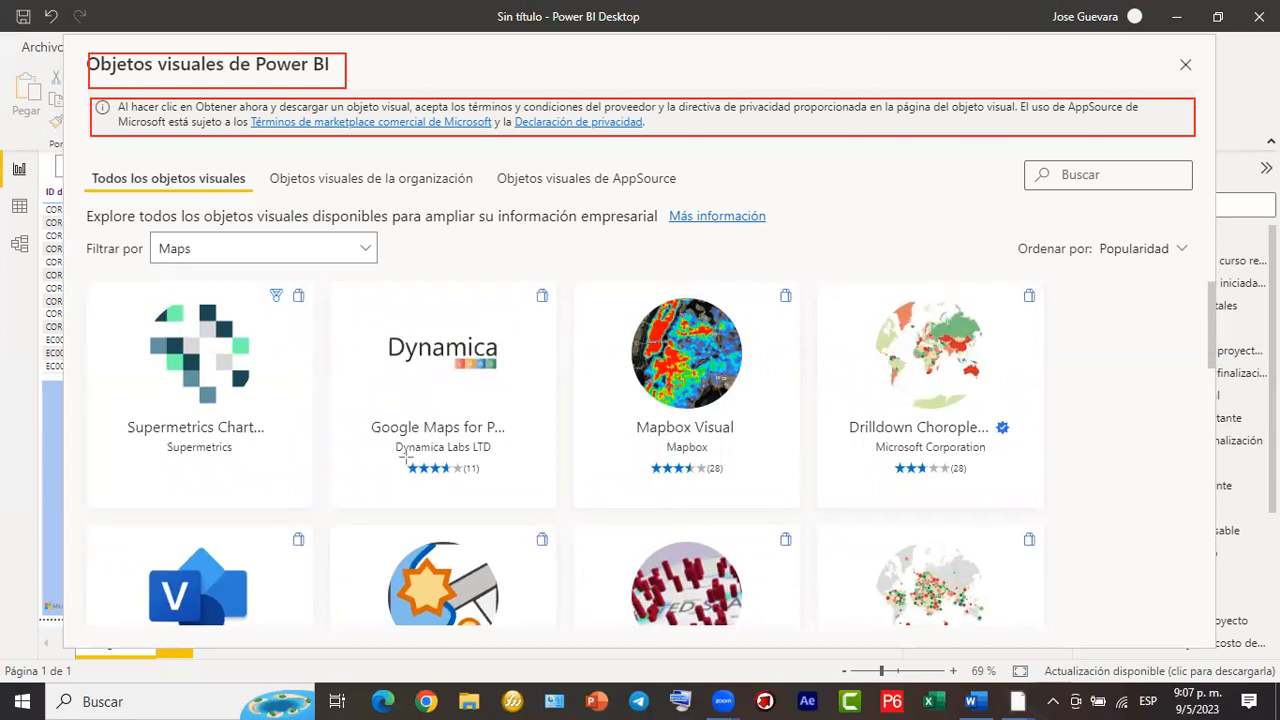
pyautogui.moveTo(370, 414); pyautogui.dragTo(525, 463)
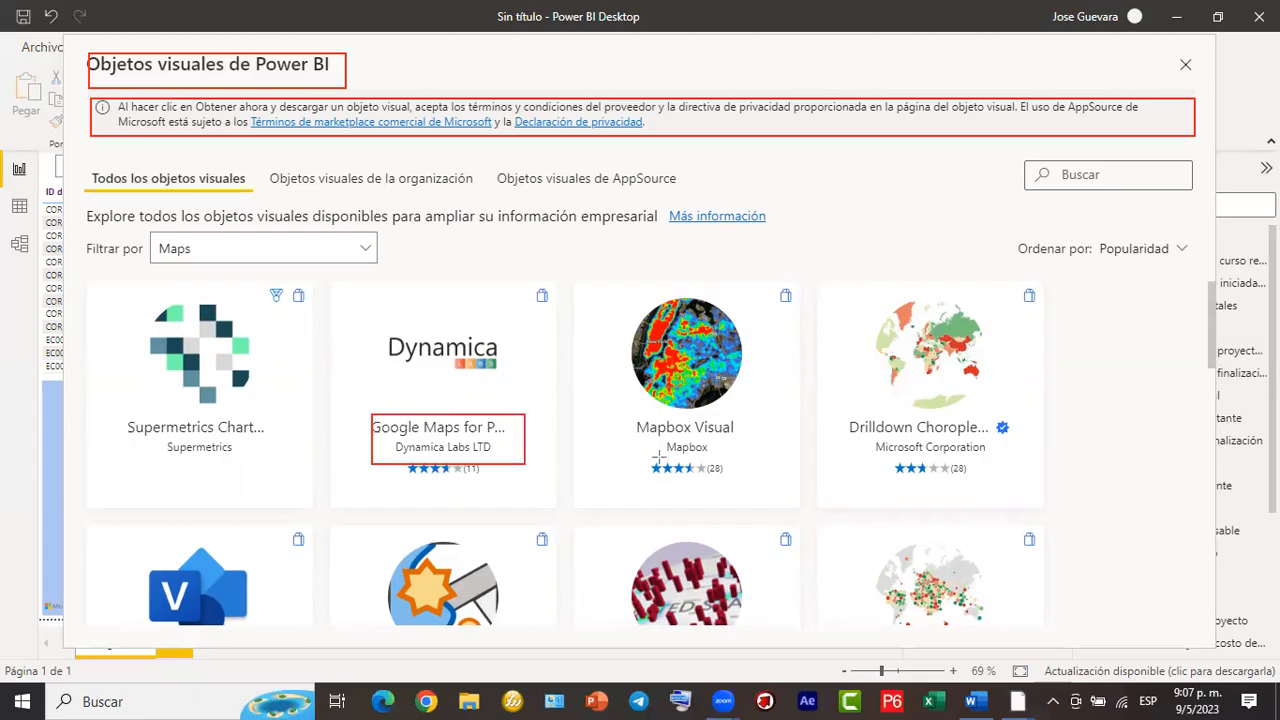
pyautogui.moveTo(628, 422); pyautogui.dragTo(746, 447)
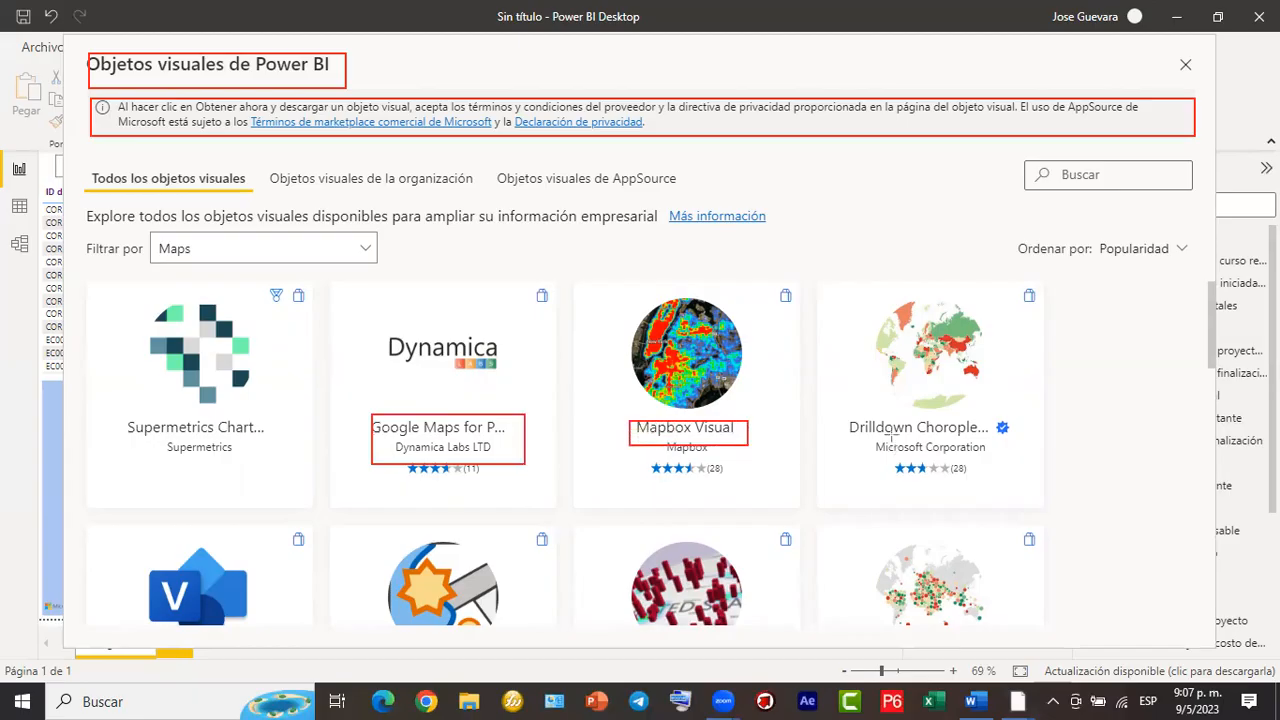
pyautogui.moveTo(847, 412); pyautogui.dragTo(1021, 440)
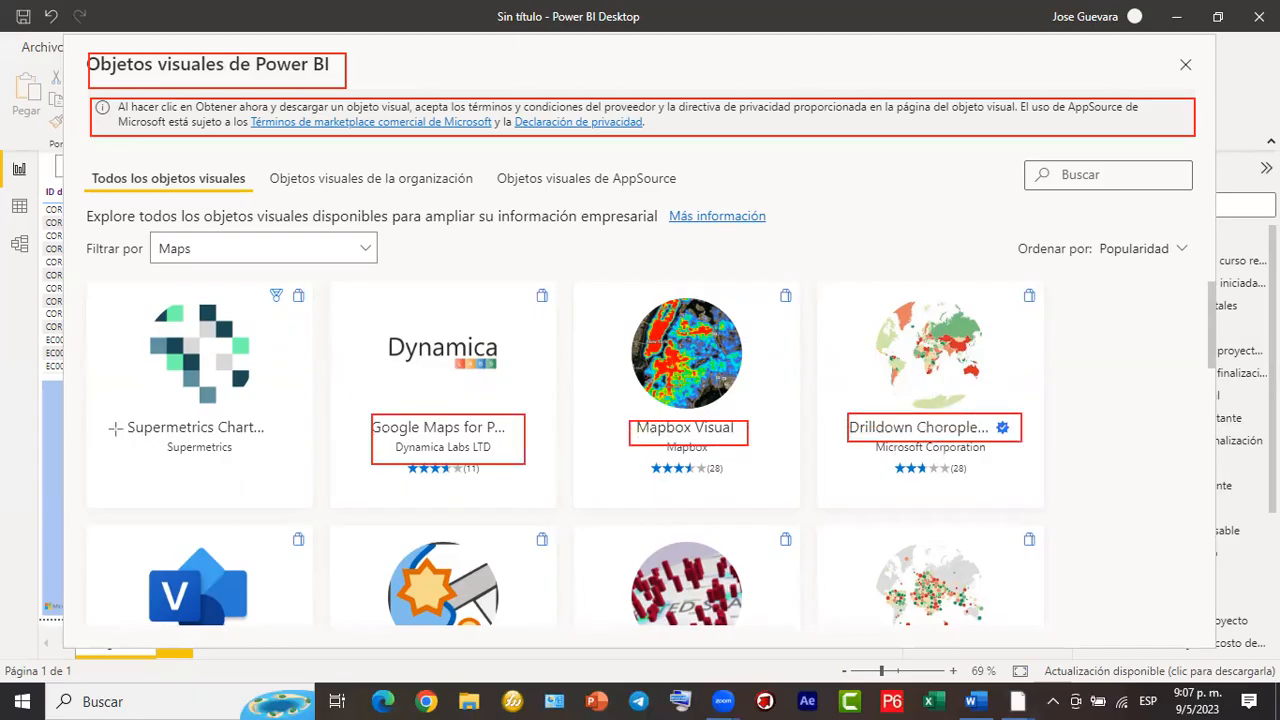
pyautogui.moveTo(114, 414)
pyautogui.mouseDown()
pyautogui.moveTo(214, 440)
pyautogui.moveTo(271, 437)
pyautogui.mouseUp()
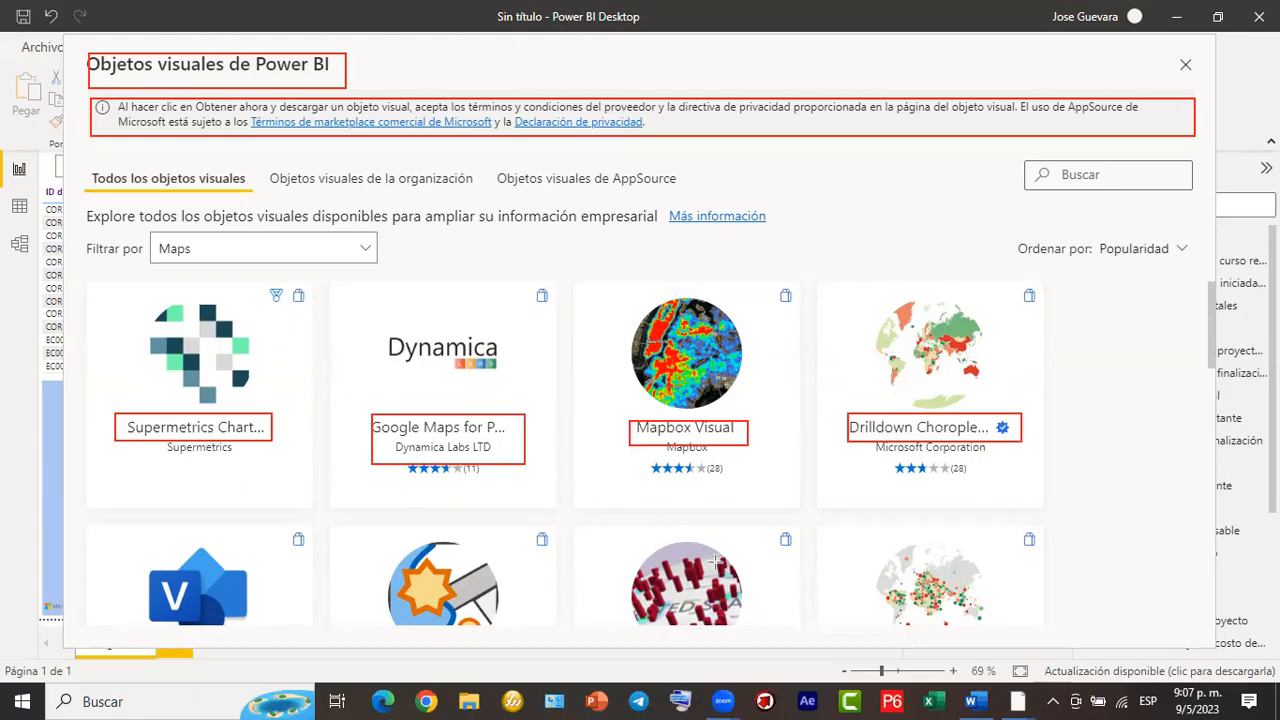
# Look over the remaining map visuals in the gallery and reset the category filter to Todas.
pyautogui.press('e')
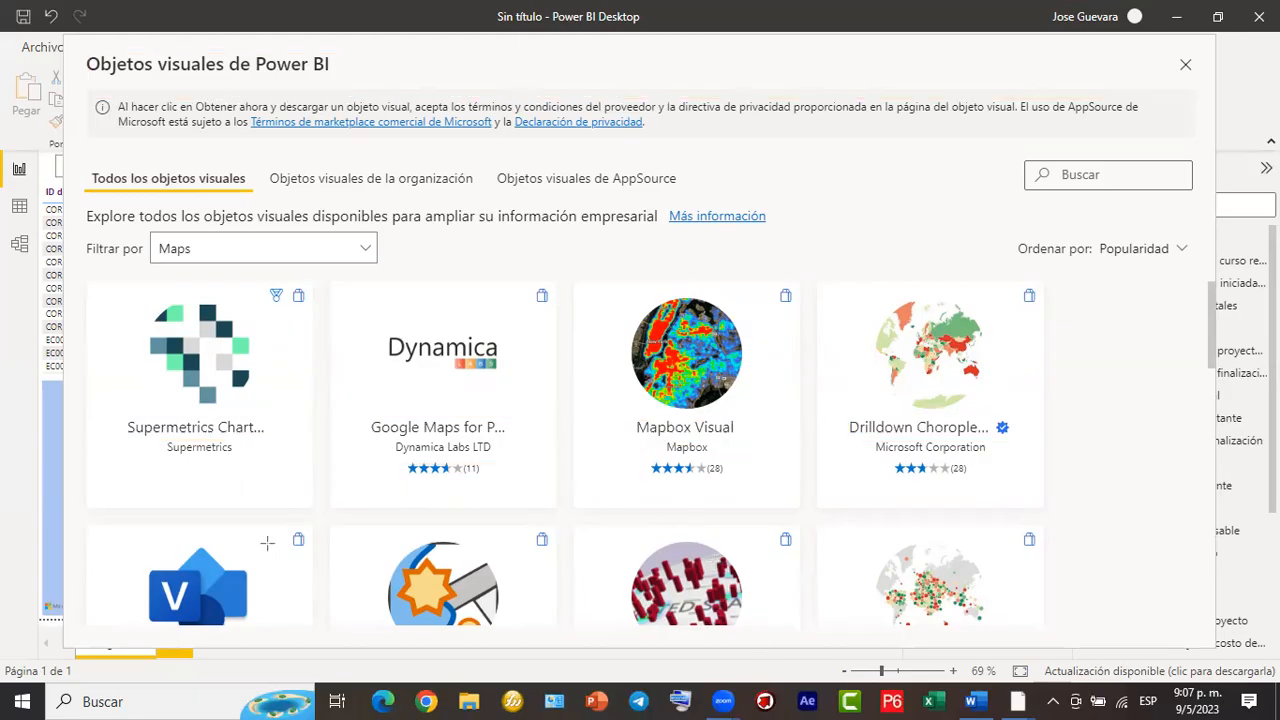
pyautogui.scroll(-4, 306, 402)
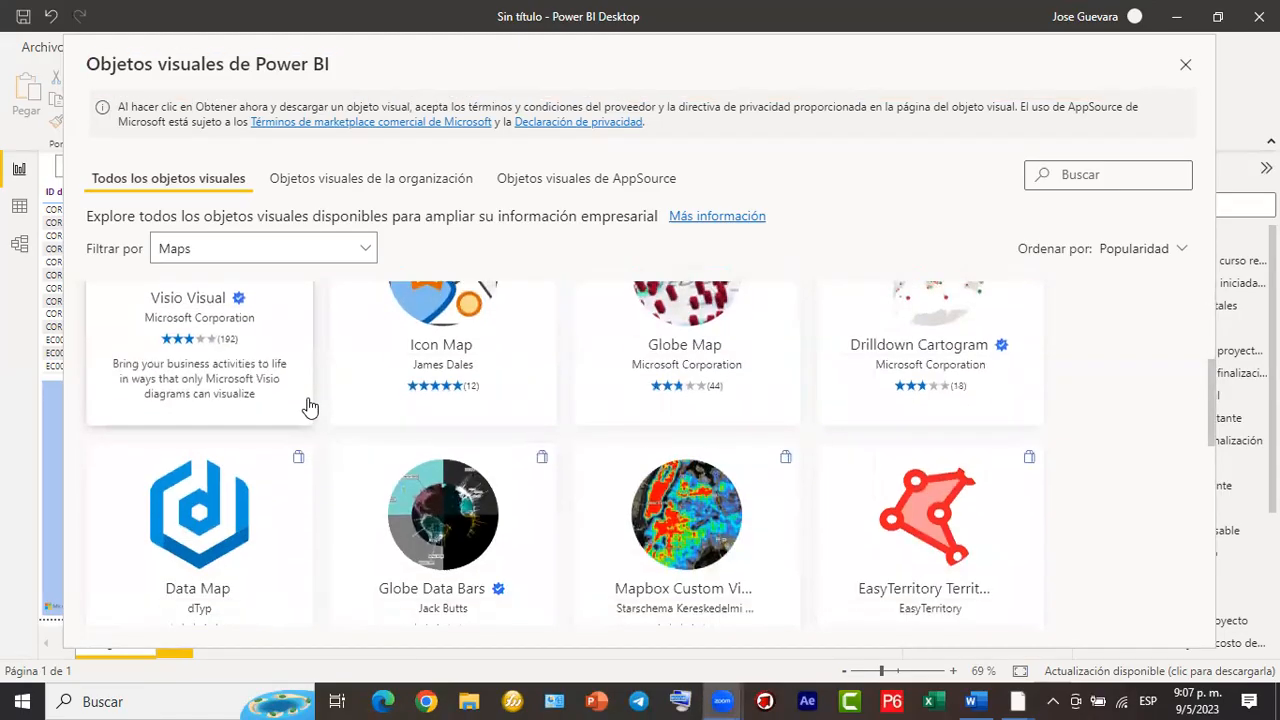
pyautogui.scroll(-6, 308, 406)
pyautogui.scroll(6, 307, 406)
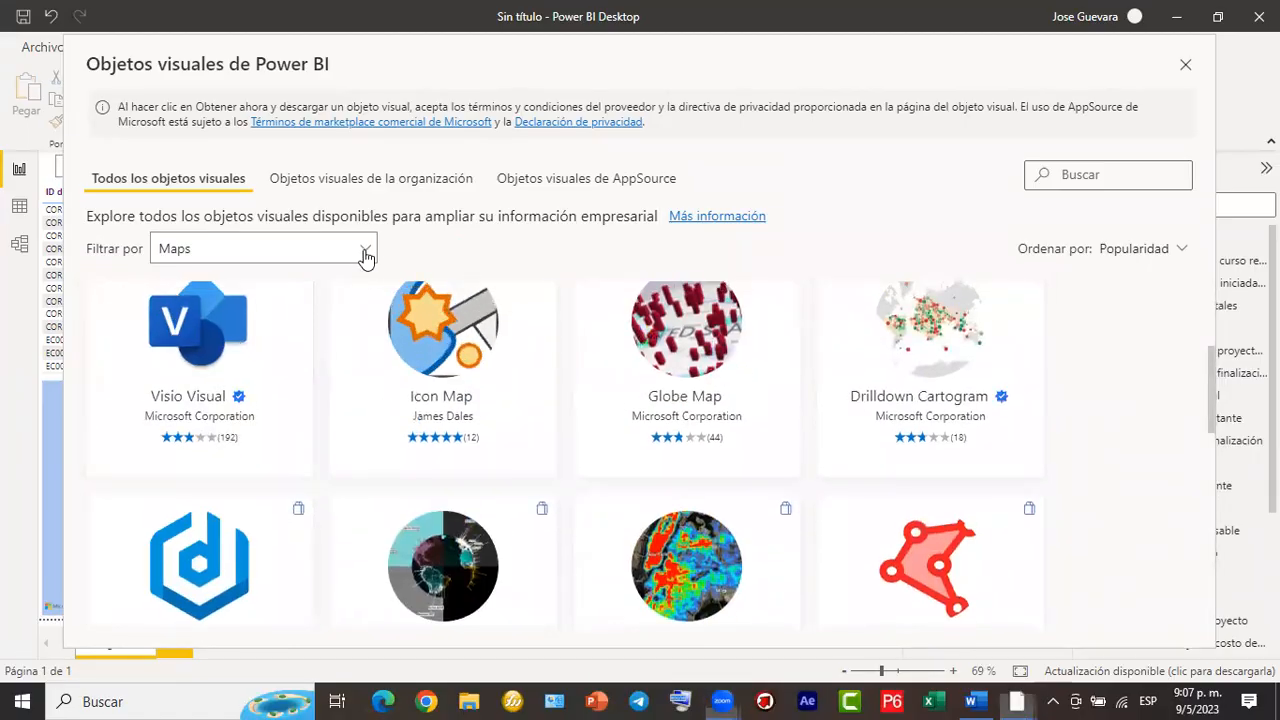
pyautogui.click(364, 256)
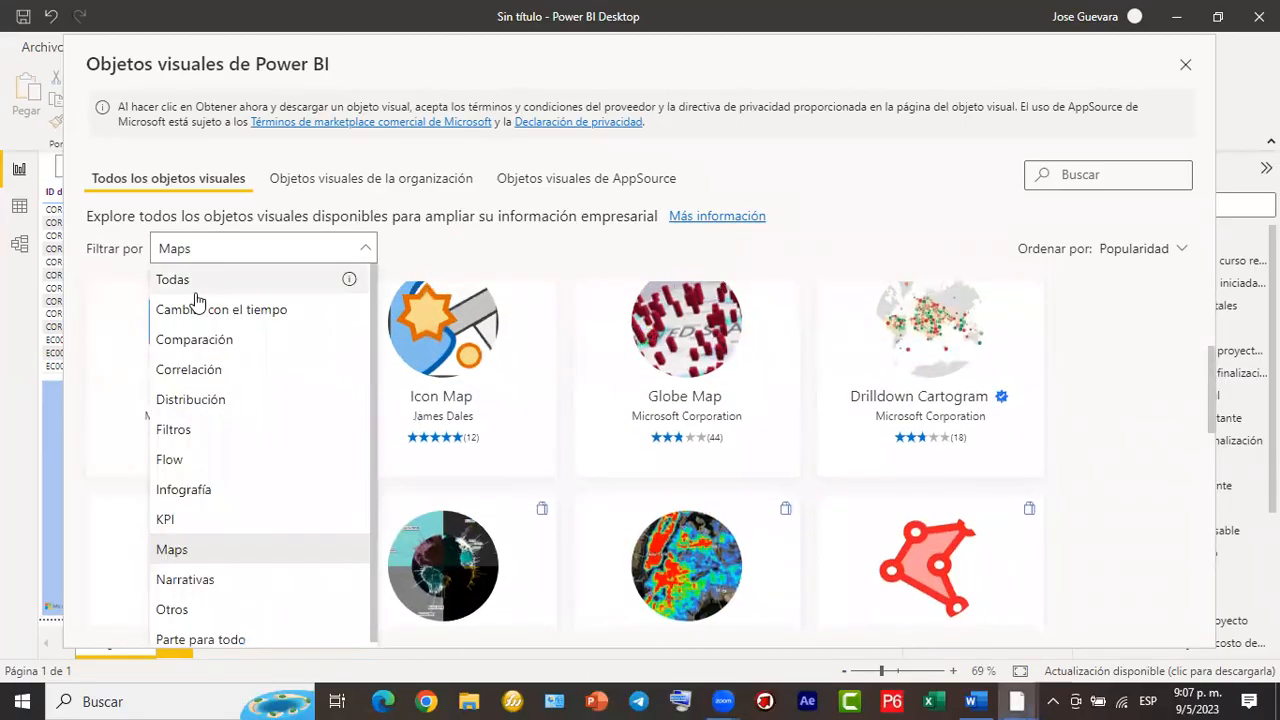
pyautogui.click(195, 281)
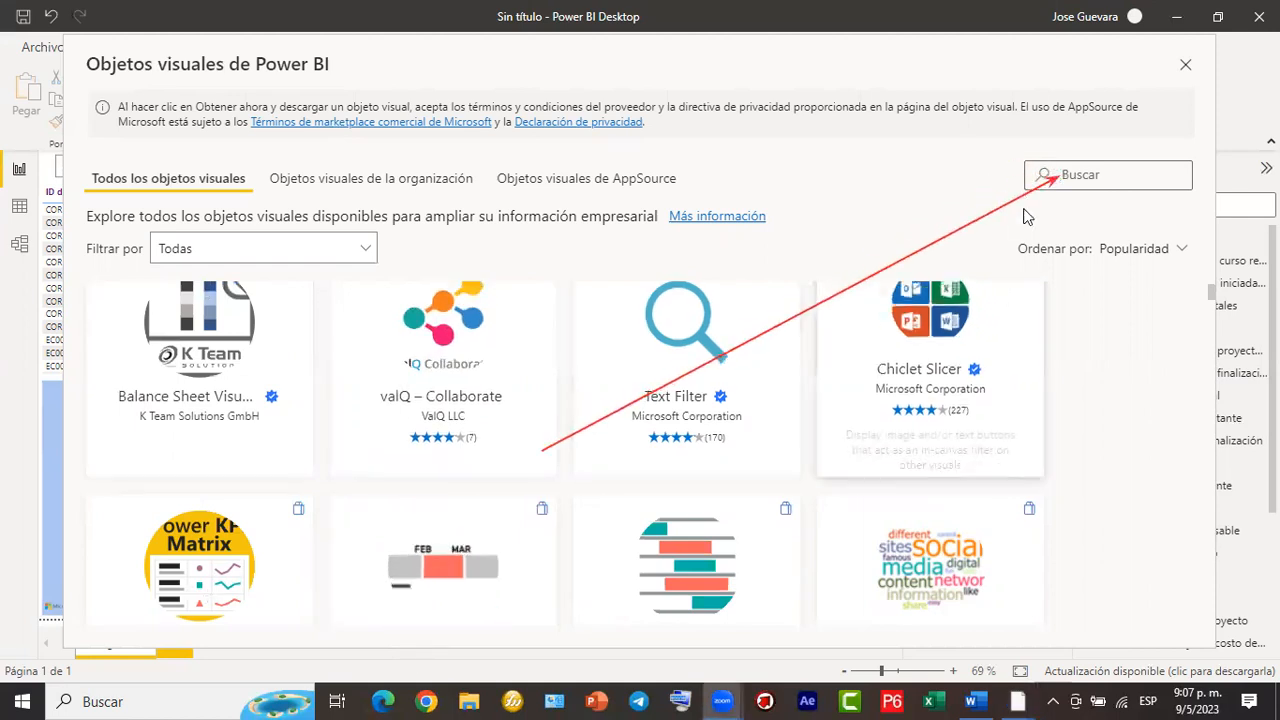
# Search the full visuals gallery for "gantt".
pyautogui.click(1173, 173)
pyautogui.write('gantt')
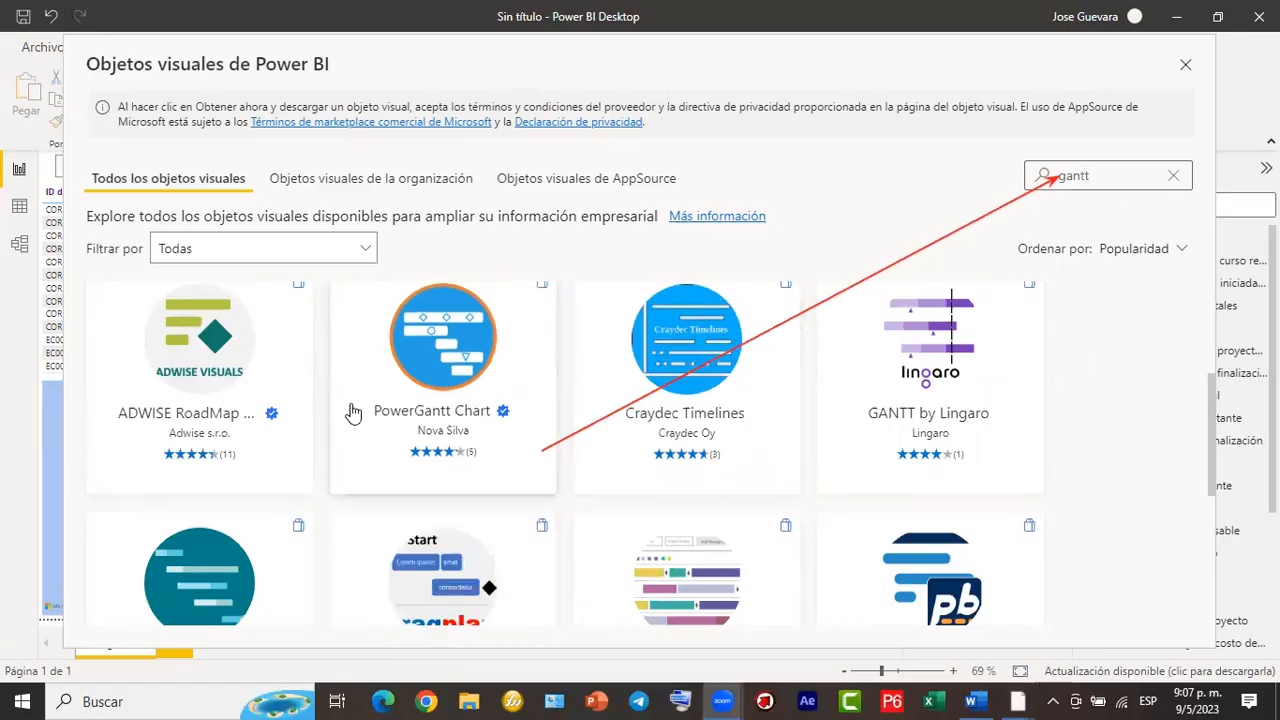
pyautogui.scroll(-2, 350, 485)
pyautogui.scroll(4, 706, 383)
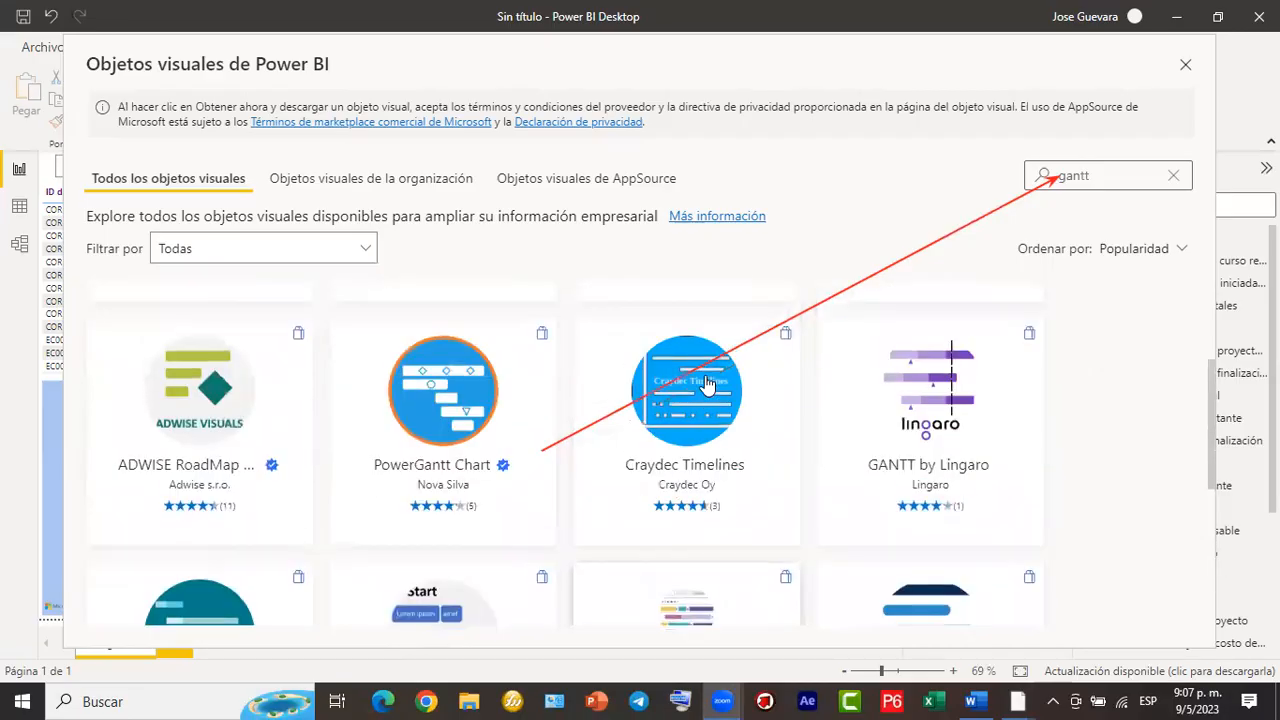
pyautogui.scroll(1, 706, 383)
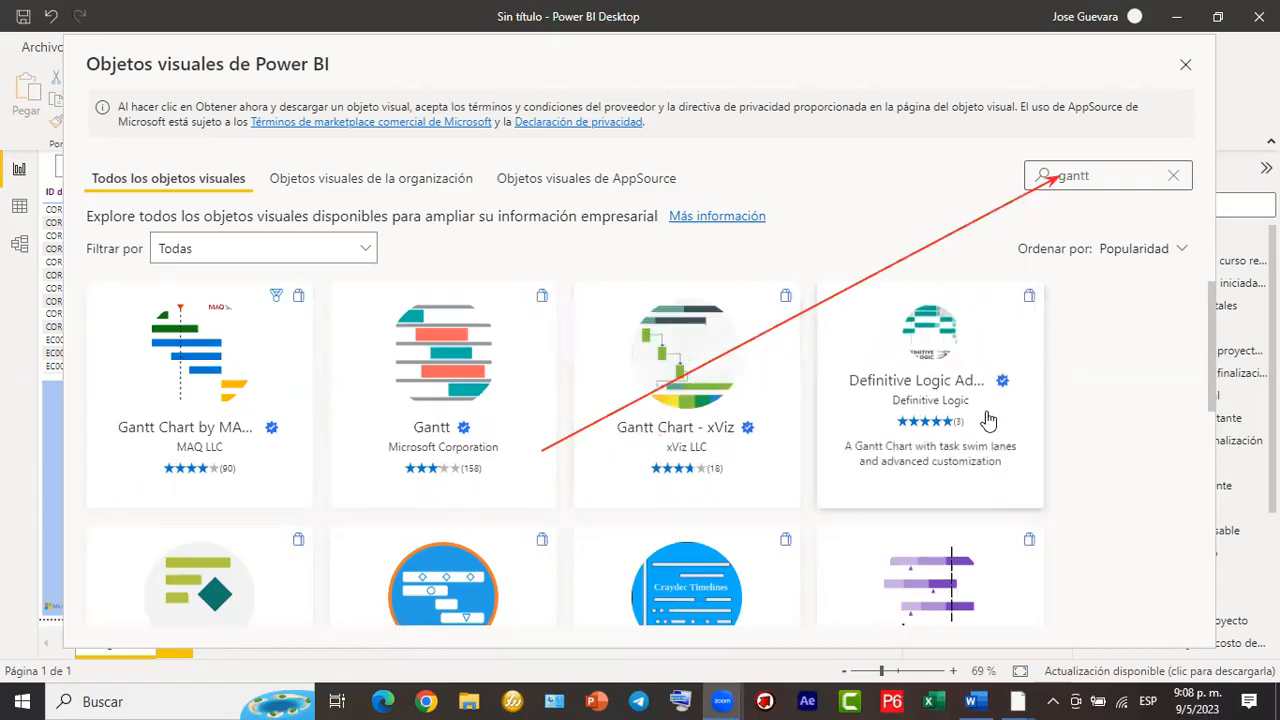
# Look through the Gantt visuals on offer from the different publishers and compare their descriptions and ratings.
pyautogui.scroll(-5, 988, 418)
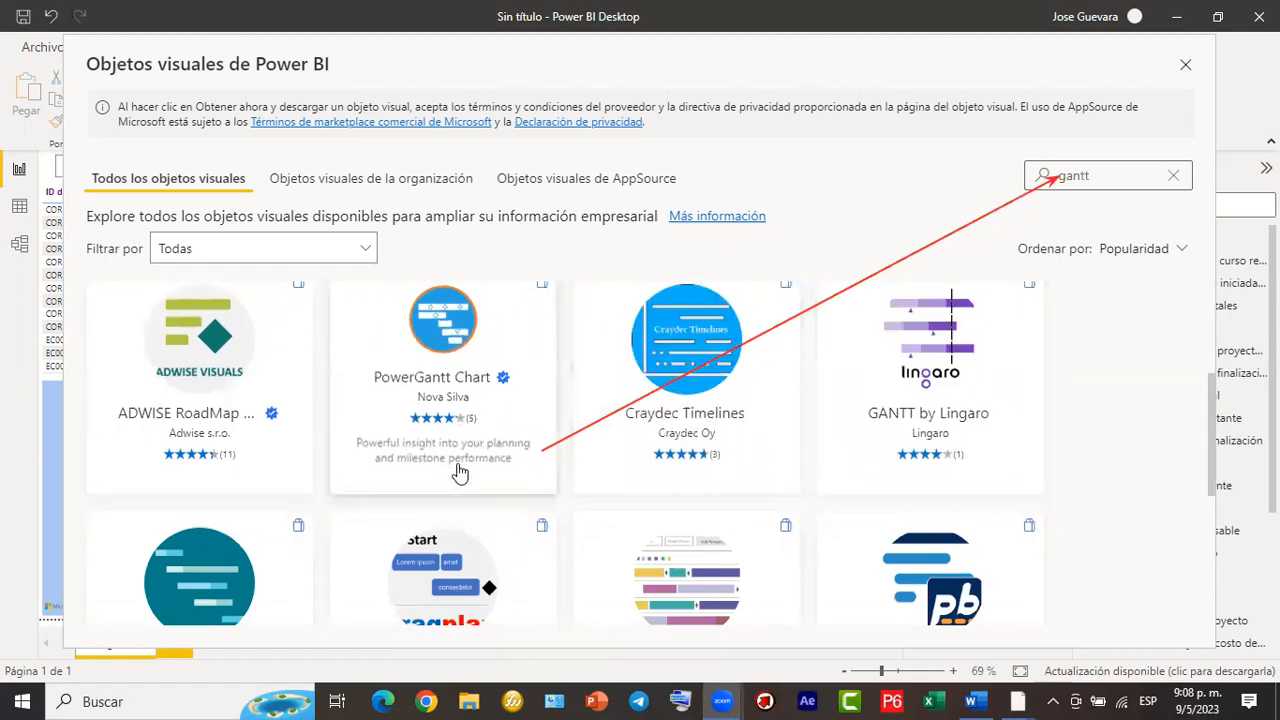
pyautogui.scroll(-1, 447, 441)
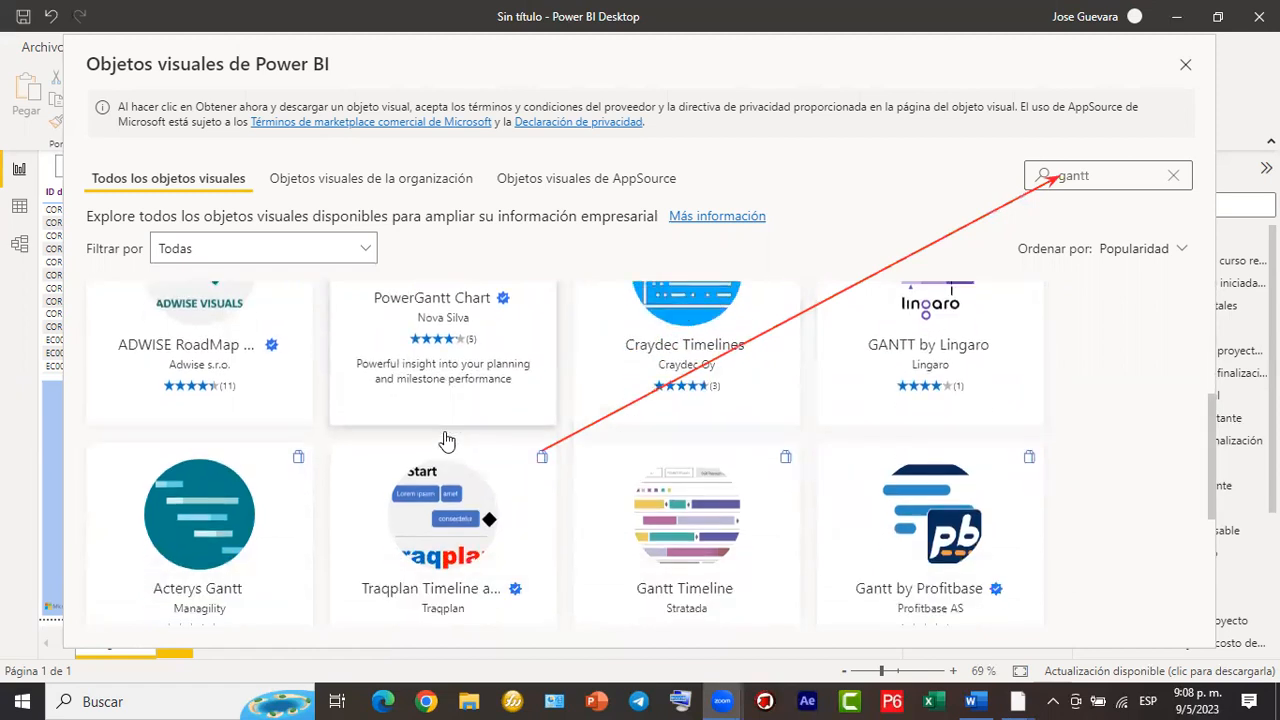
pyautogui.scroll(4, 447, 441)
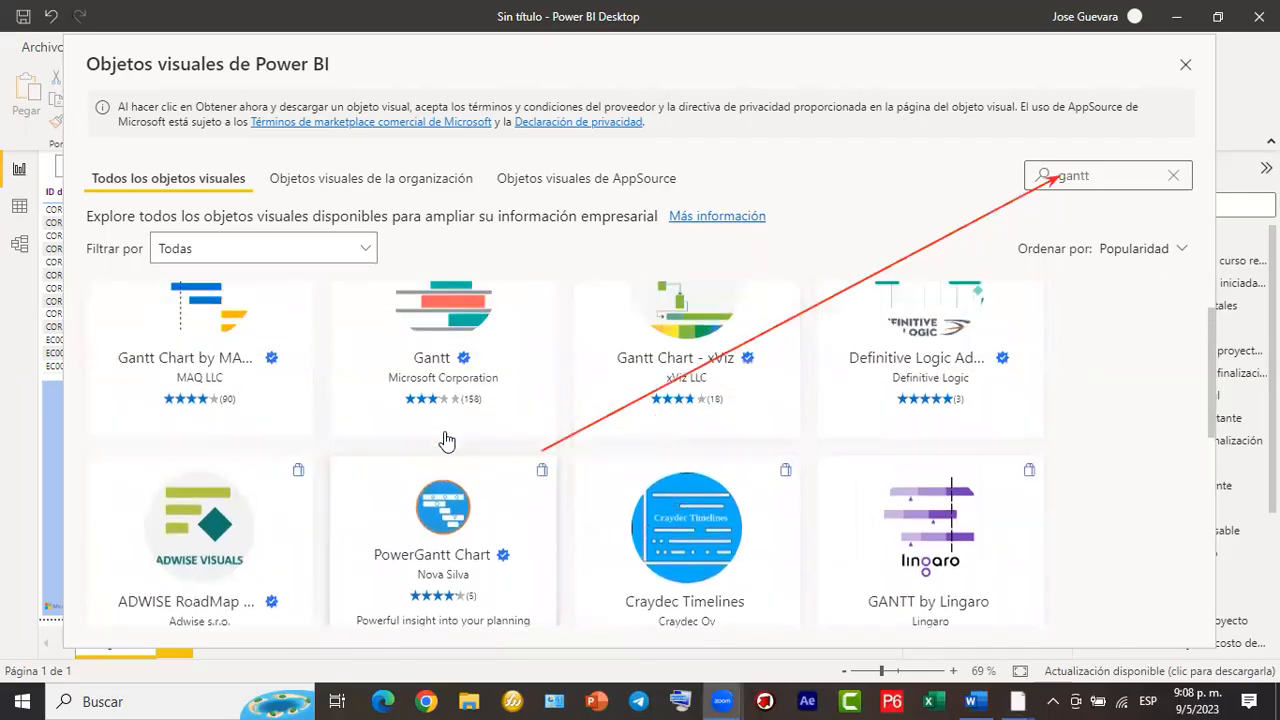
pyautogui.scroll(1, 447, 441)
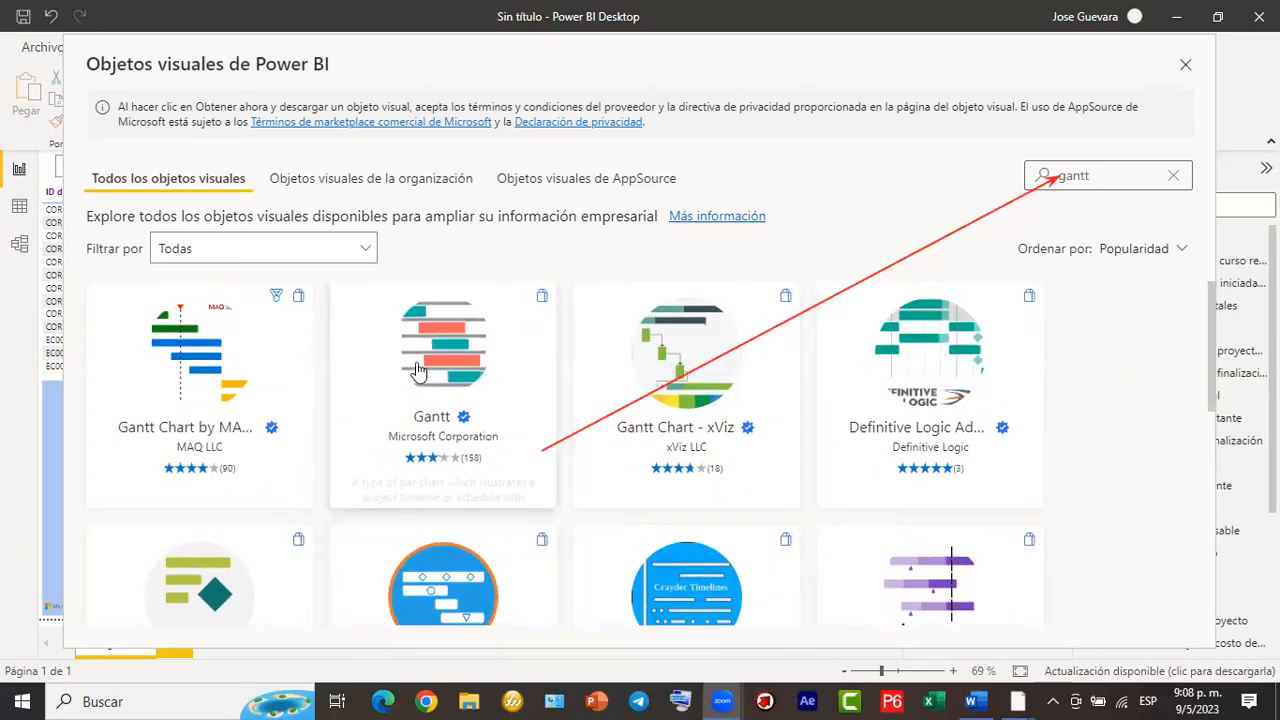
pyautogui.moveTo(455, 437)
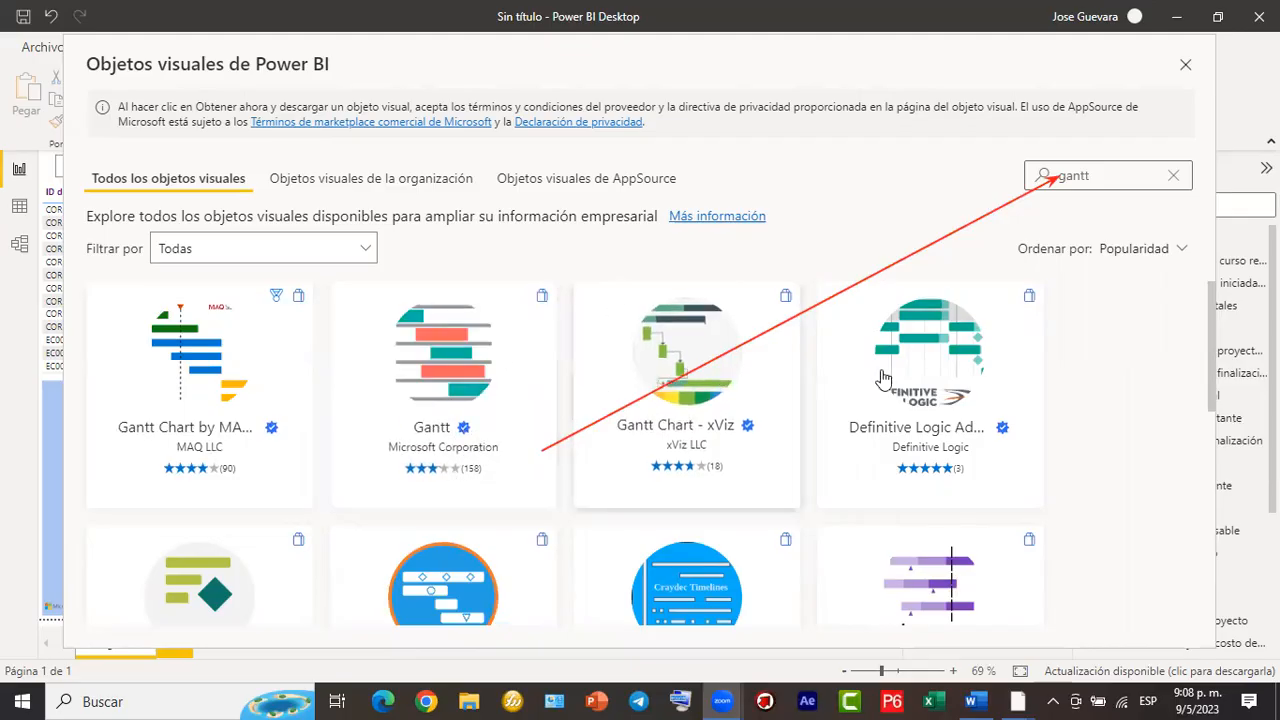
pyautogui.scroll(-2, 891, 390)
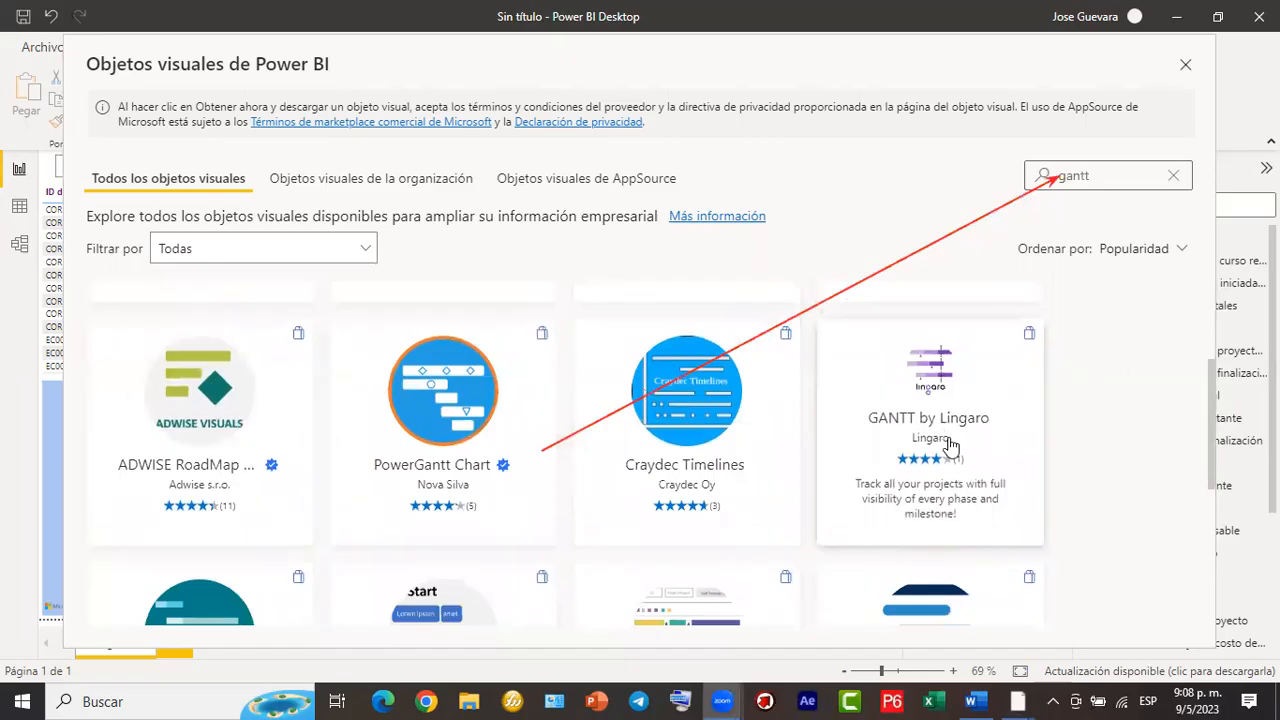
pyautogui.scroll(-2, 950, 447)
pyautogui.scroll(-1, 950, 447)
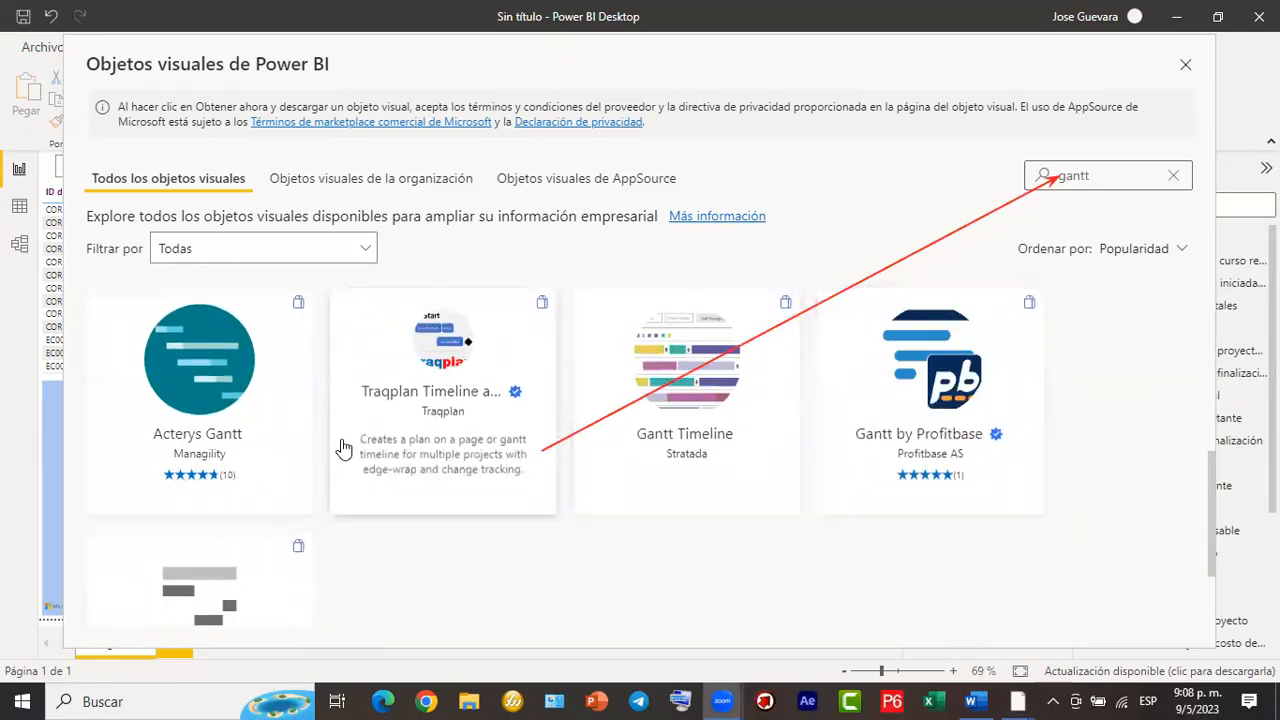
pyautogui.scroll(3, 337, 433)
pyautogui.scroll(1, 337, 433)
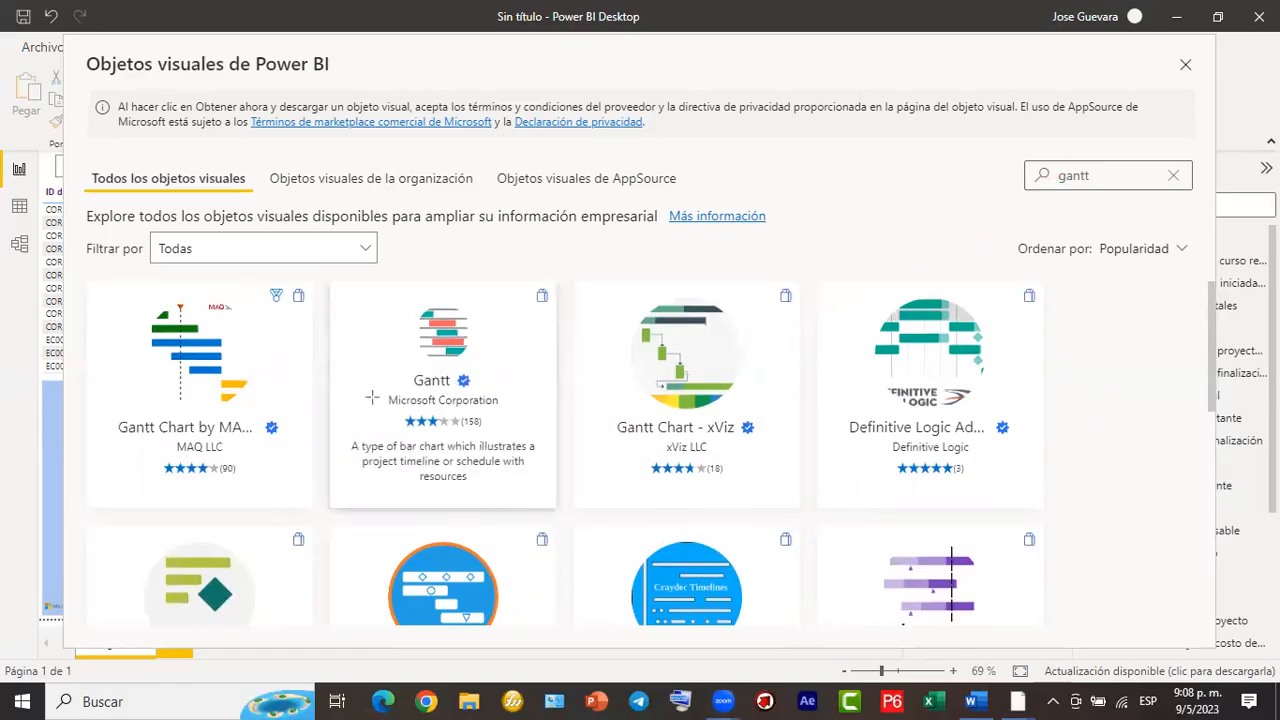
# Open the details page of the Gantt visual by Microsoft Corporation and read its description and product information.
pyautogui.moveTo(335, 286); pyautogui.dragTo(562, 510)
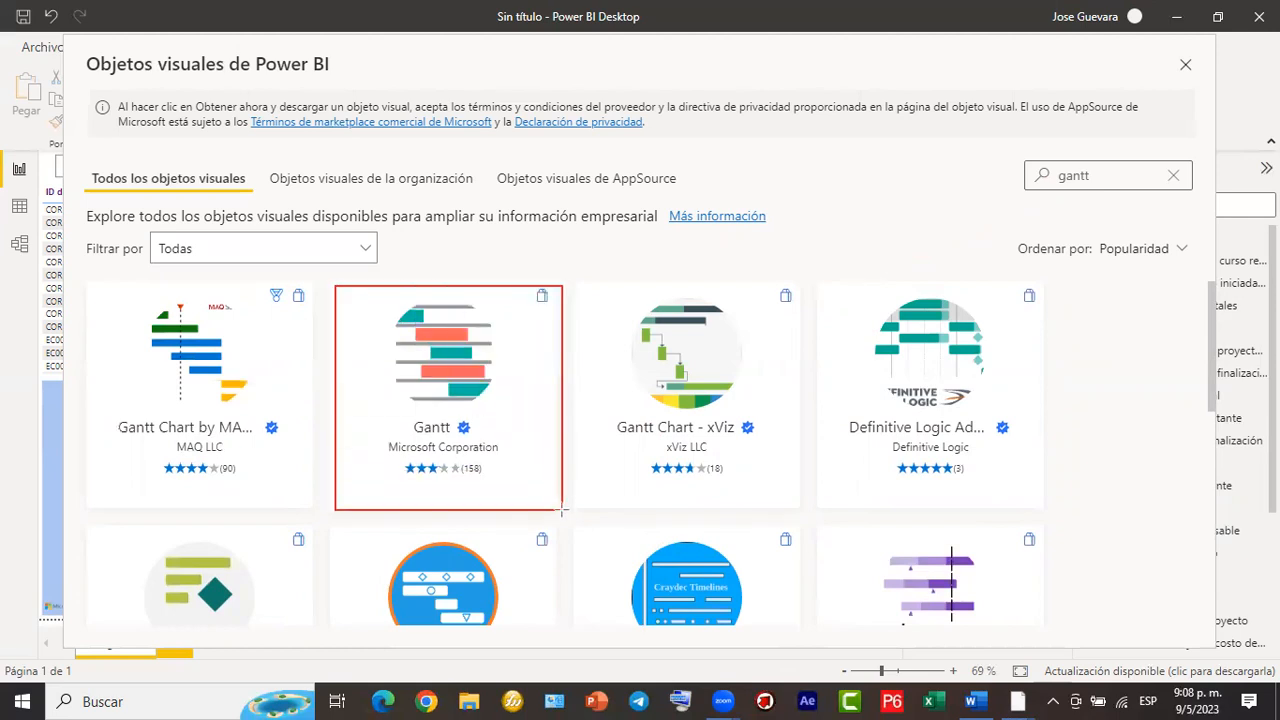
pyautogui.click(434, 384)
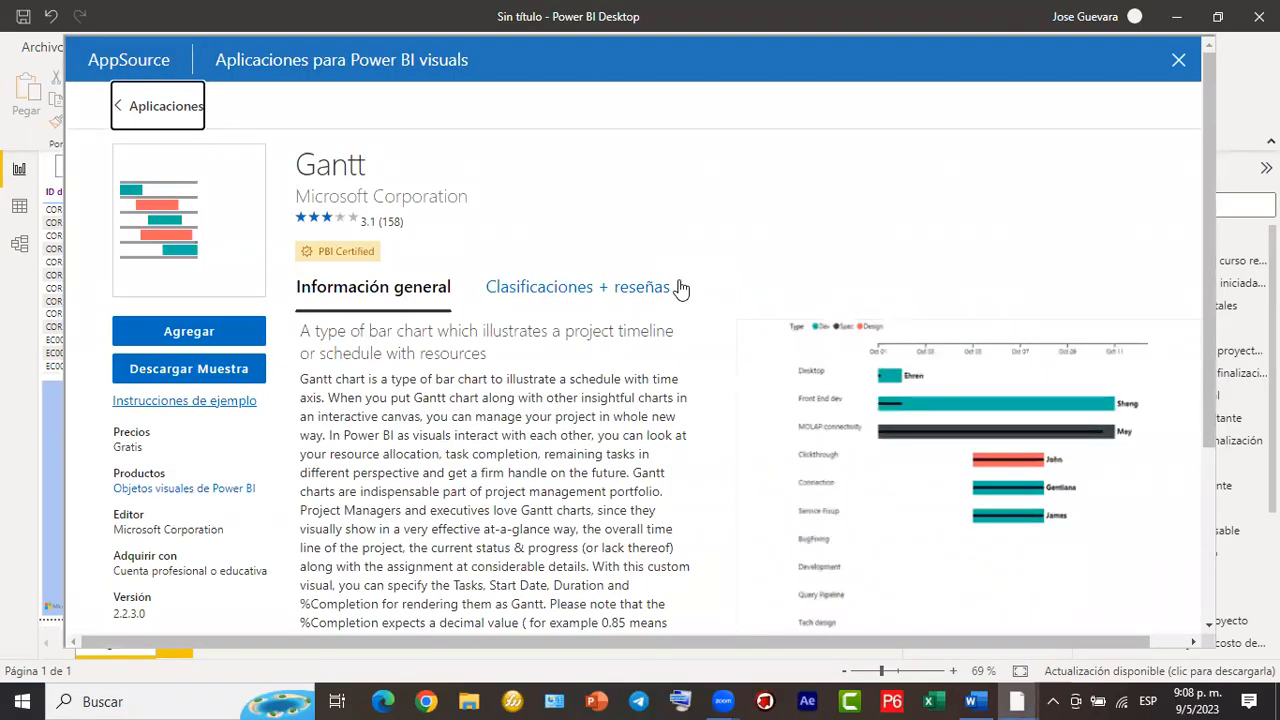
pyautogui.scroll(-3, 463, 383)
pyautogui.scroll(3, 600, 300)
pyautogui.scroll(-3, 228, 411)
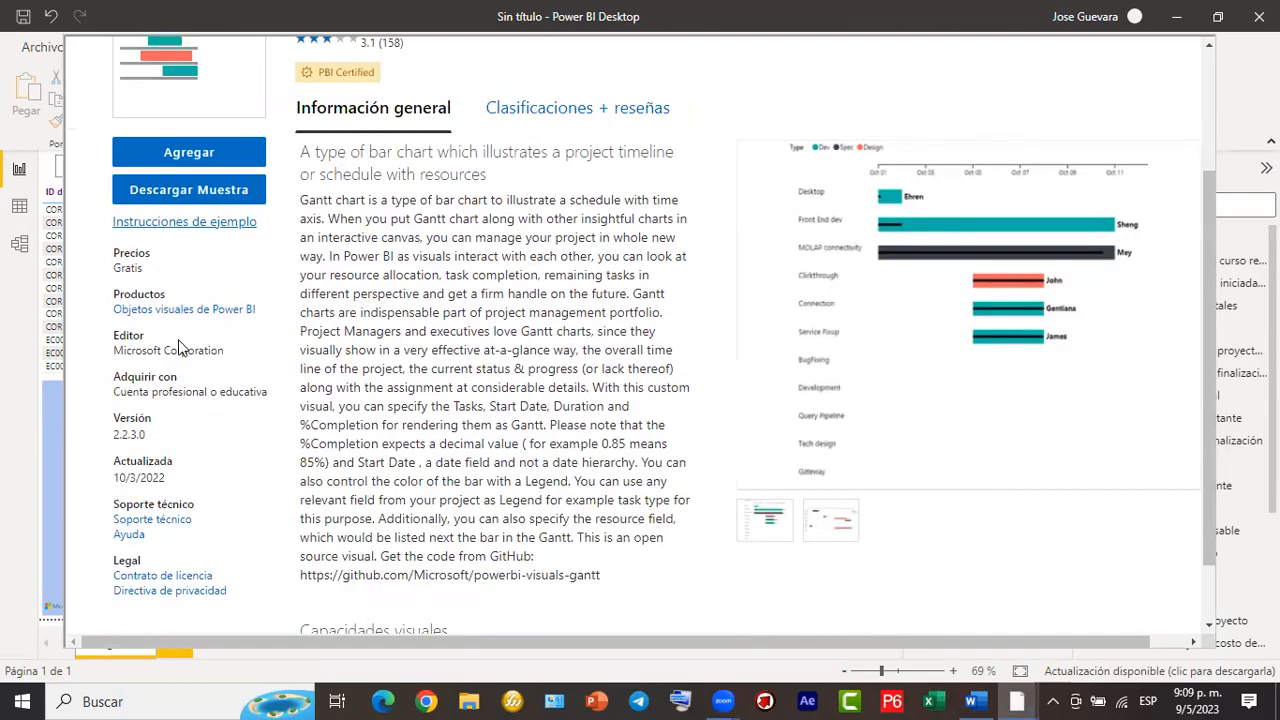
pyautogui.scroll(-2, 212, 375)
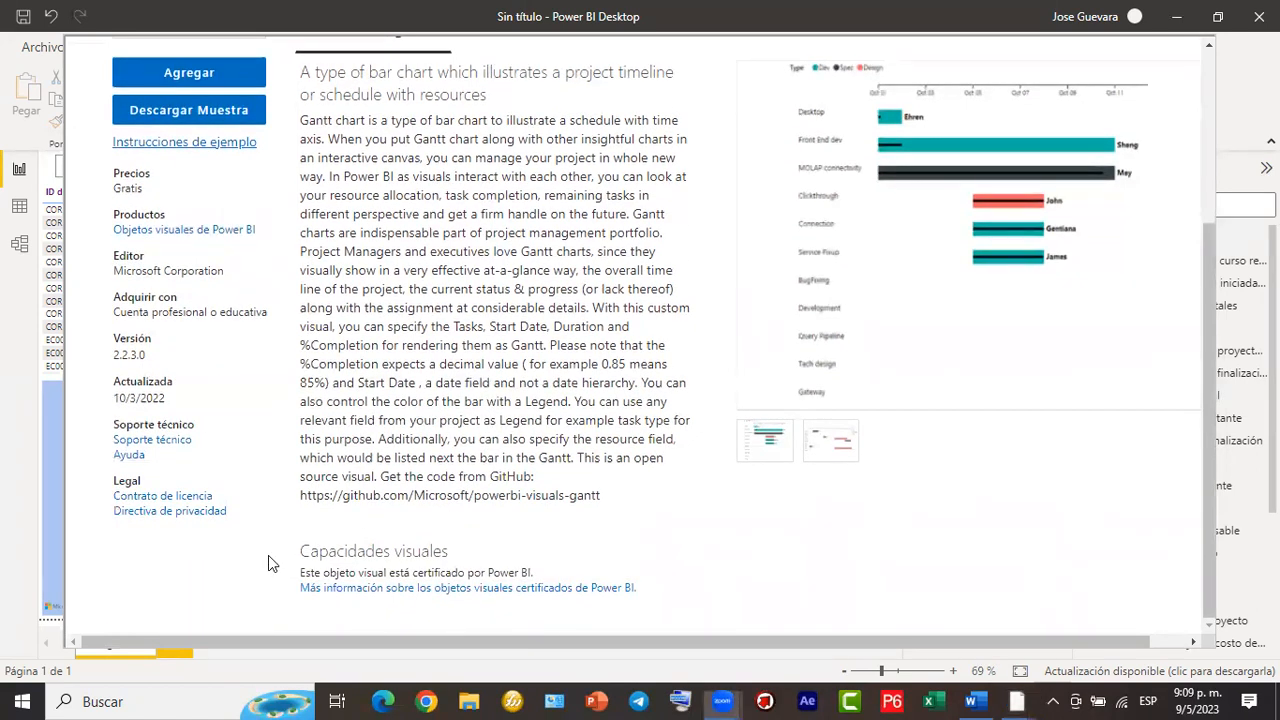
pyautogui.scroll(5, 640, 340)
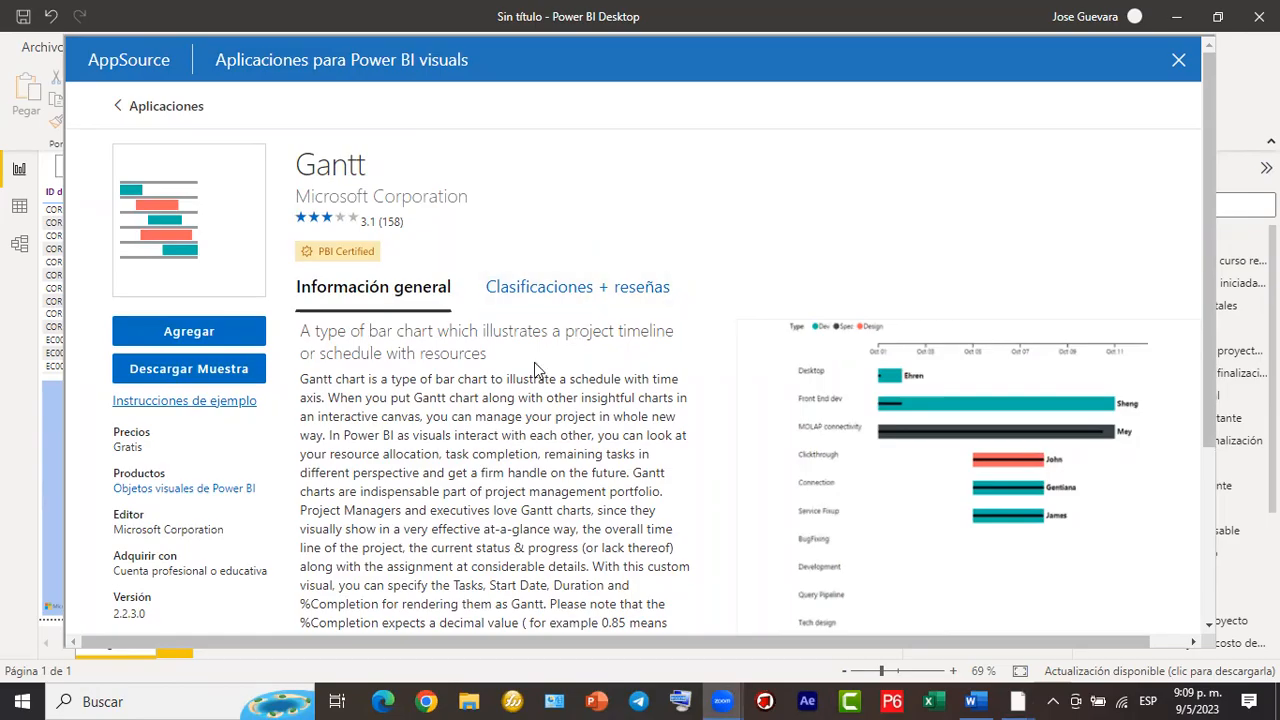
pyautogui.scroll(-3, 534, 362)
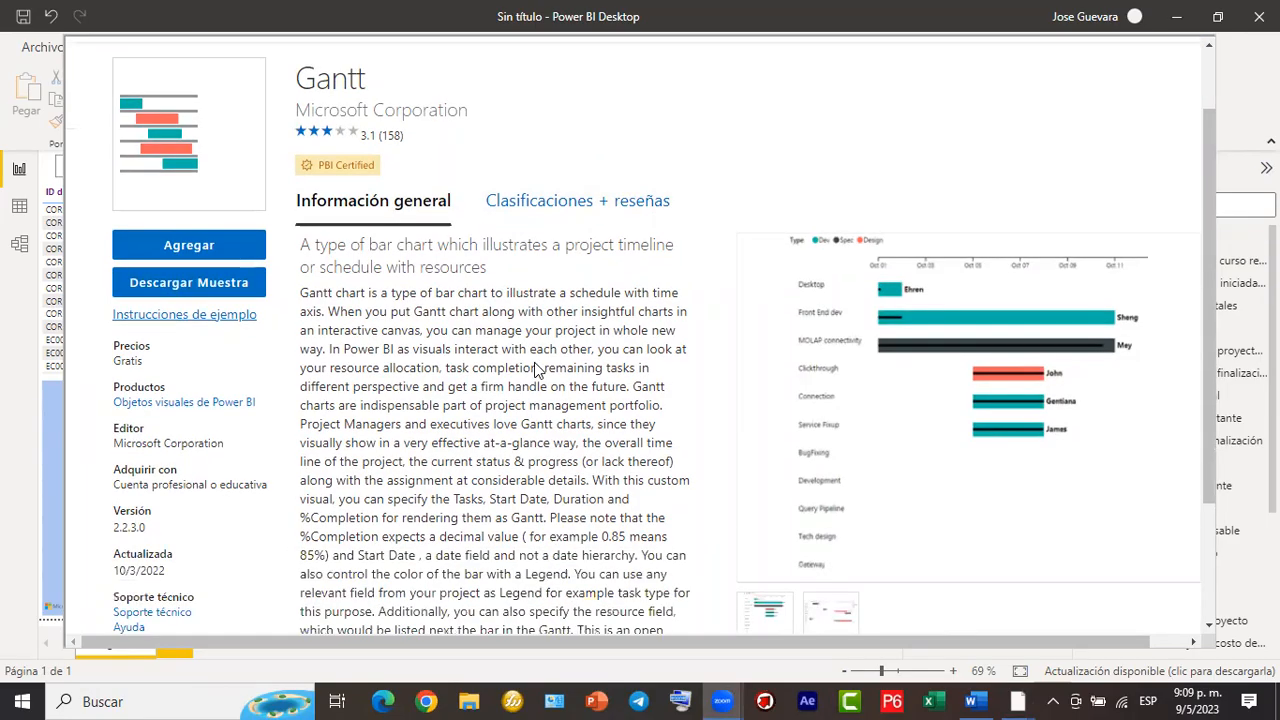
pyautogui.scroll(3, 534, 362)
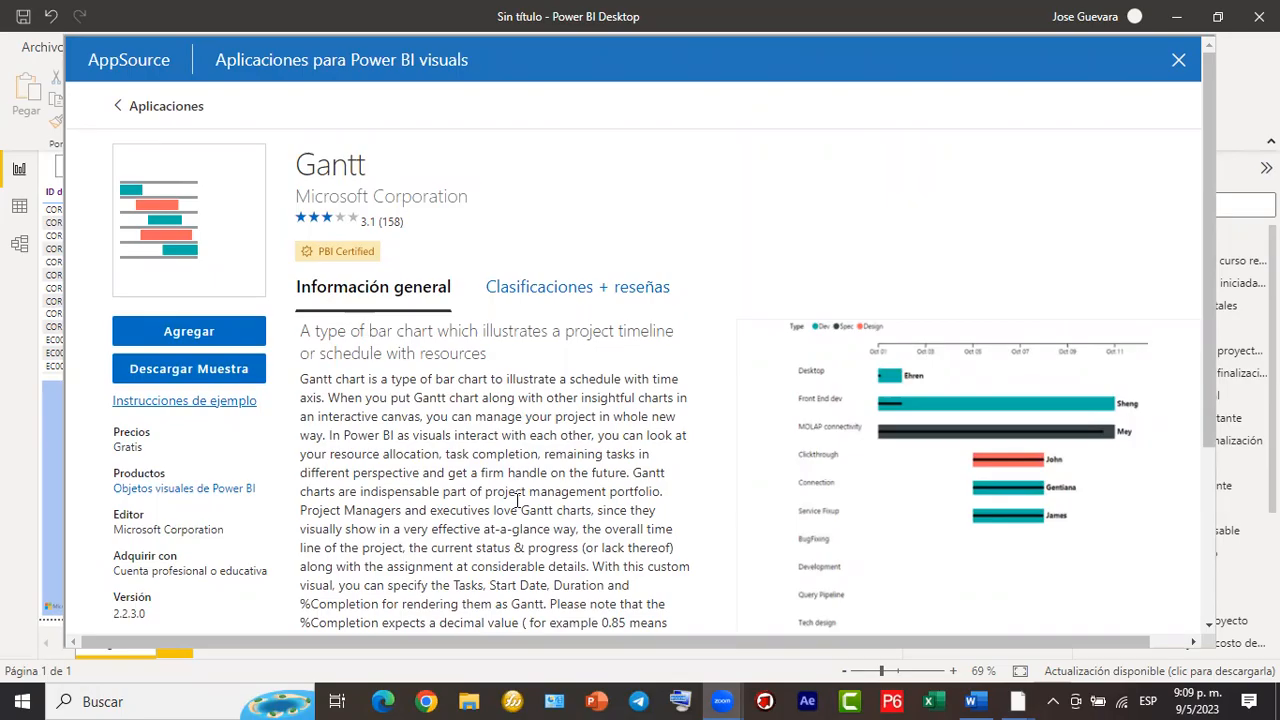
# Add the Microsoft Corporation Gantt visual to the report and accept the completed import.
pyautogui.moveTo(282, 236); pyautogui.dragTo(394, 268)
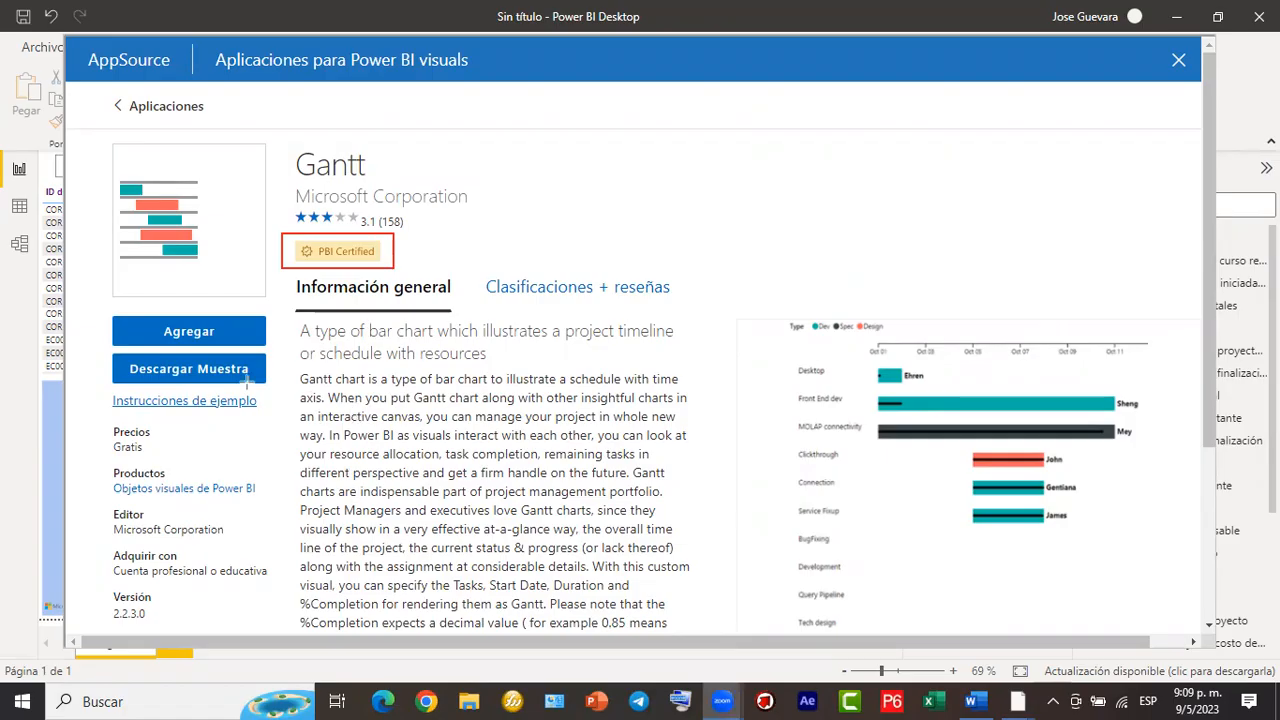
pyautogui.moveTo(104, 347); pyautogui.dragTo(280, 396)
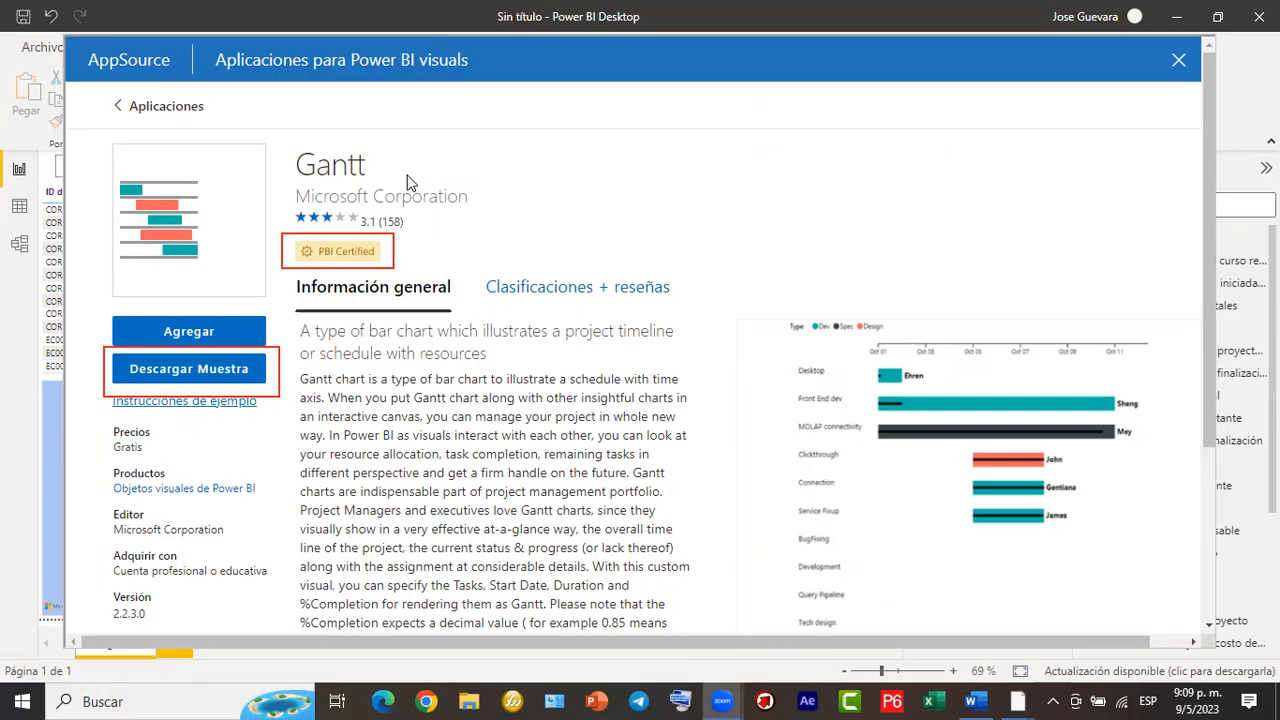
pyautogui.click(251, 333)
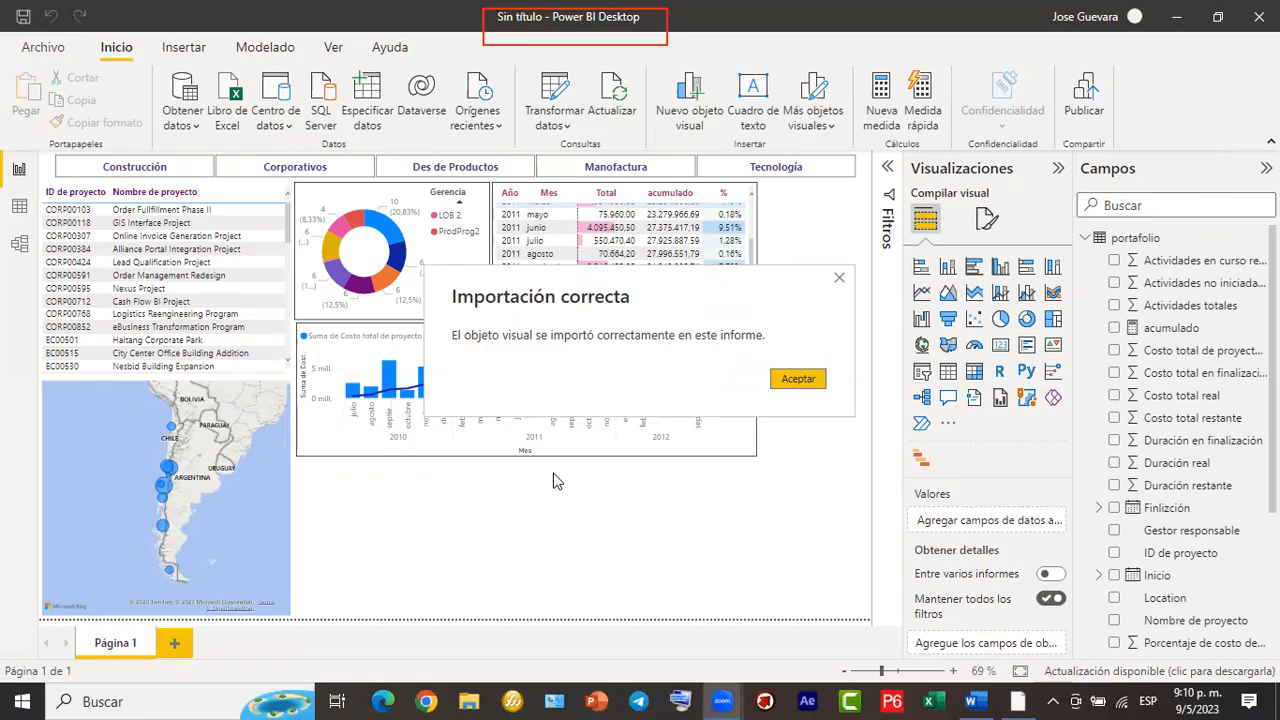
pyautogui.click(795, 382)
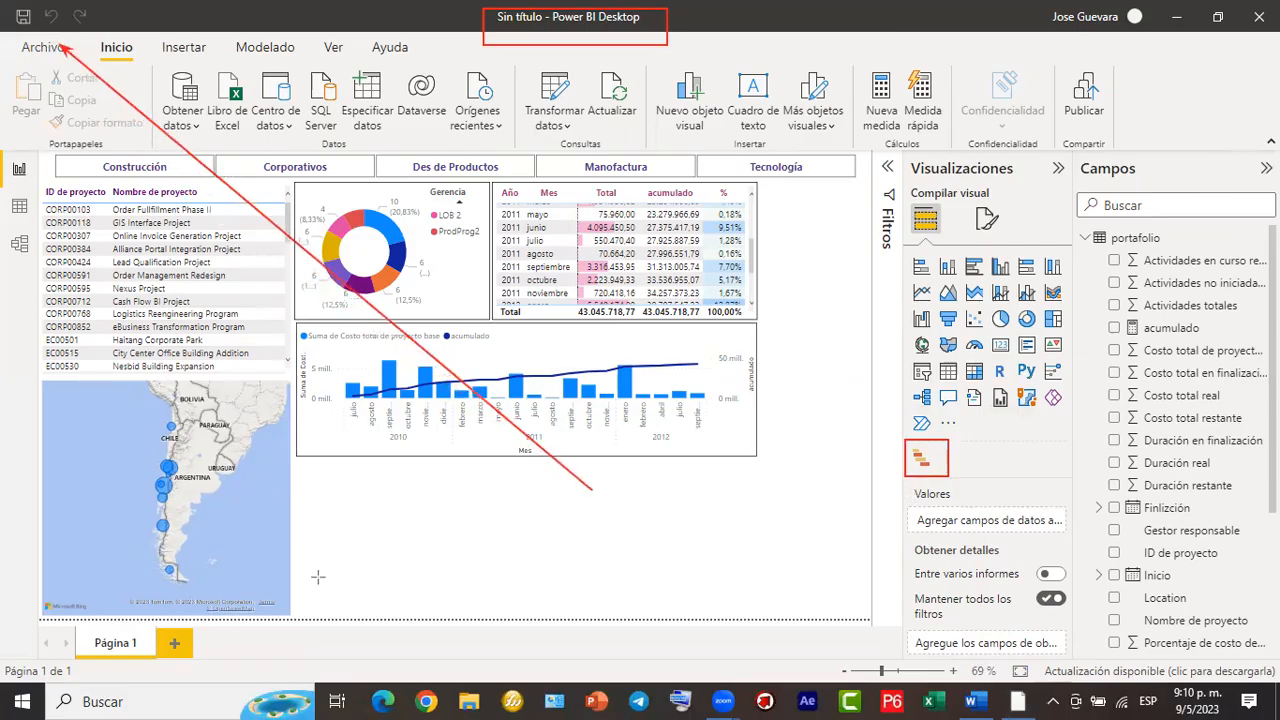
# Save the report to the Escritorio folder as a Power BI file named "dashboard dl portafolio del proyecto".
pyautogui.click(50, 50)
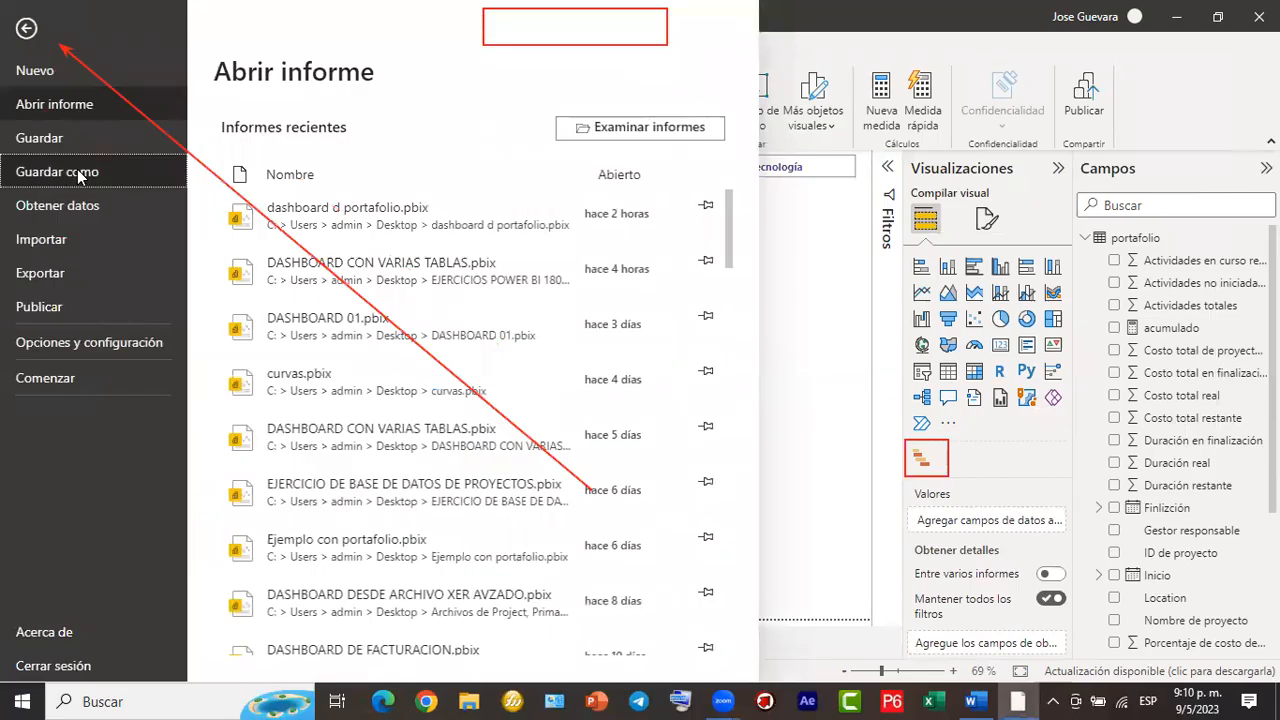
pyautogui.click(78, 171)
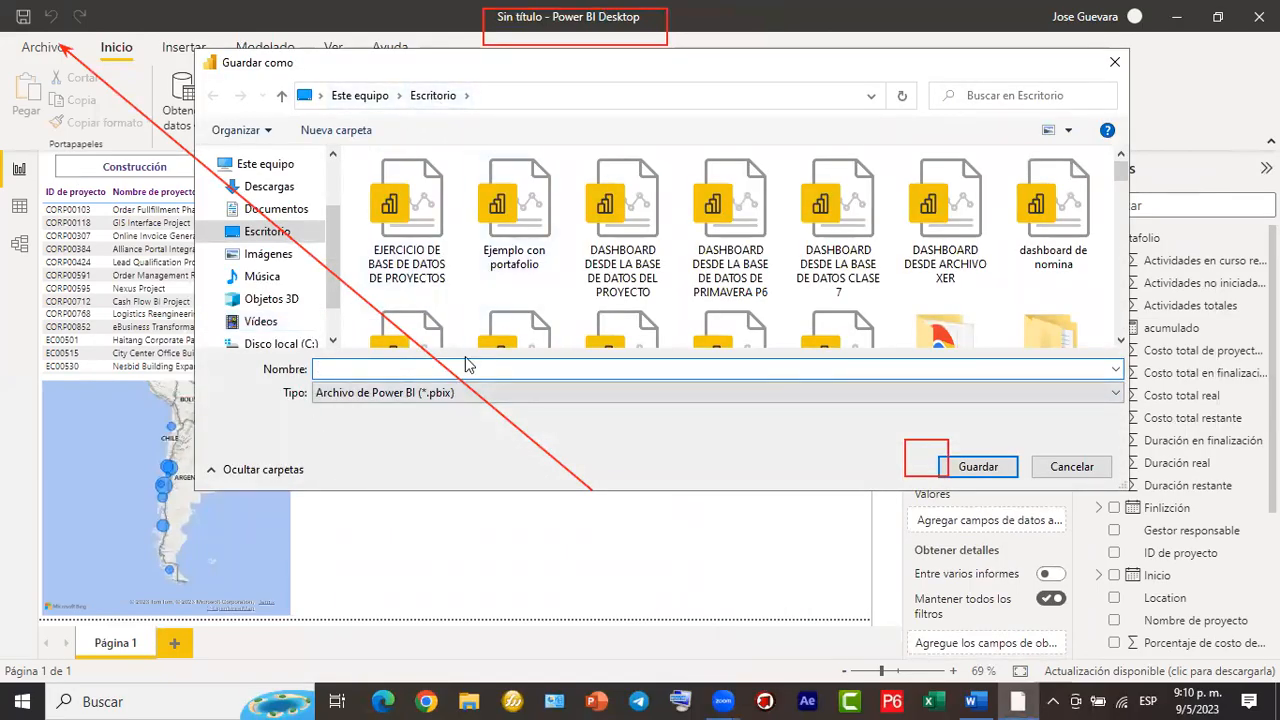
pyautogui.write('das')
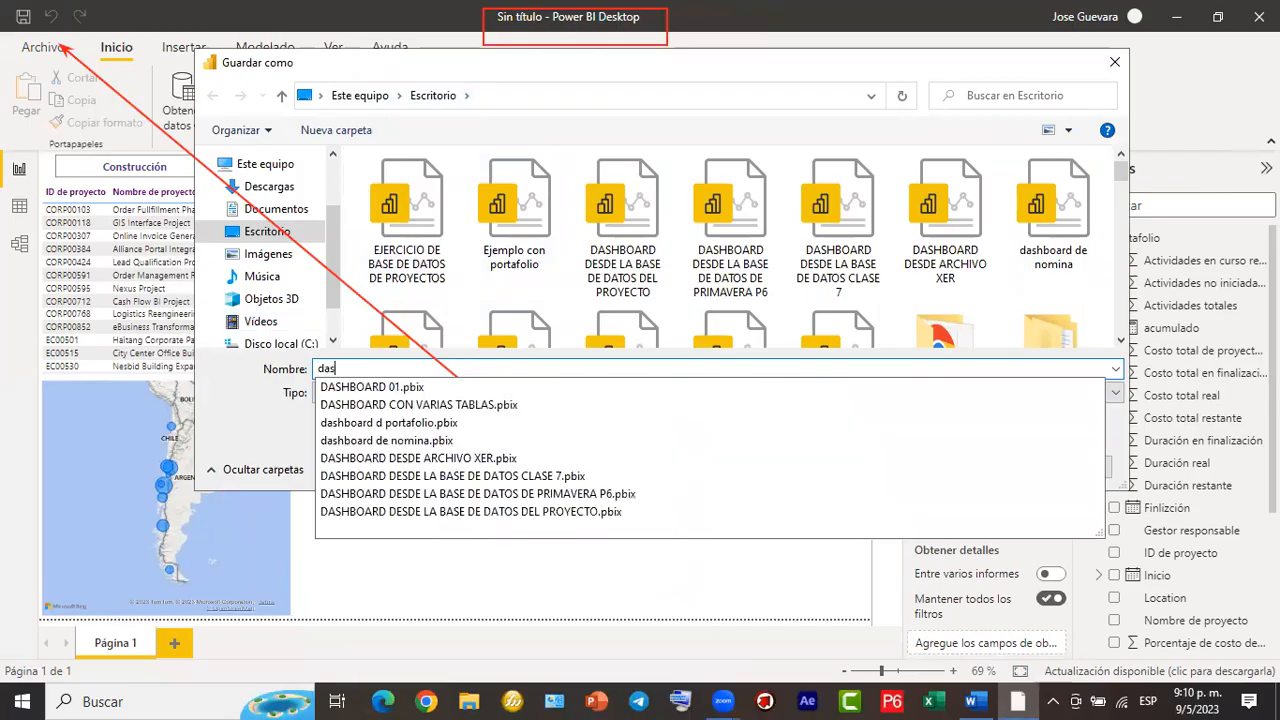
pyautogui.write('hboar de')
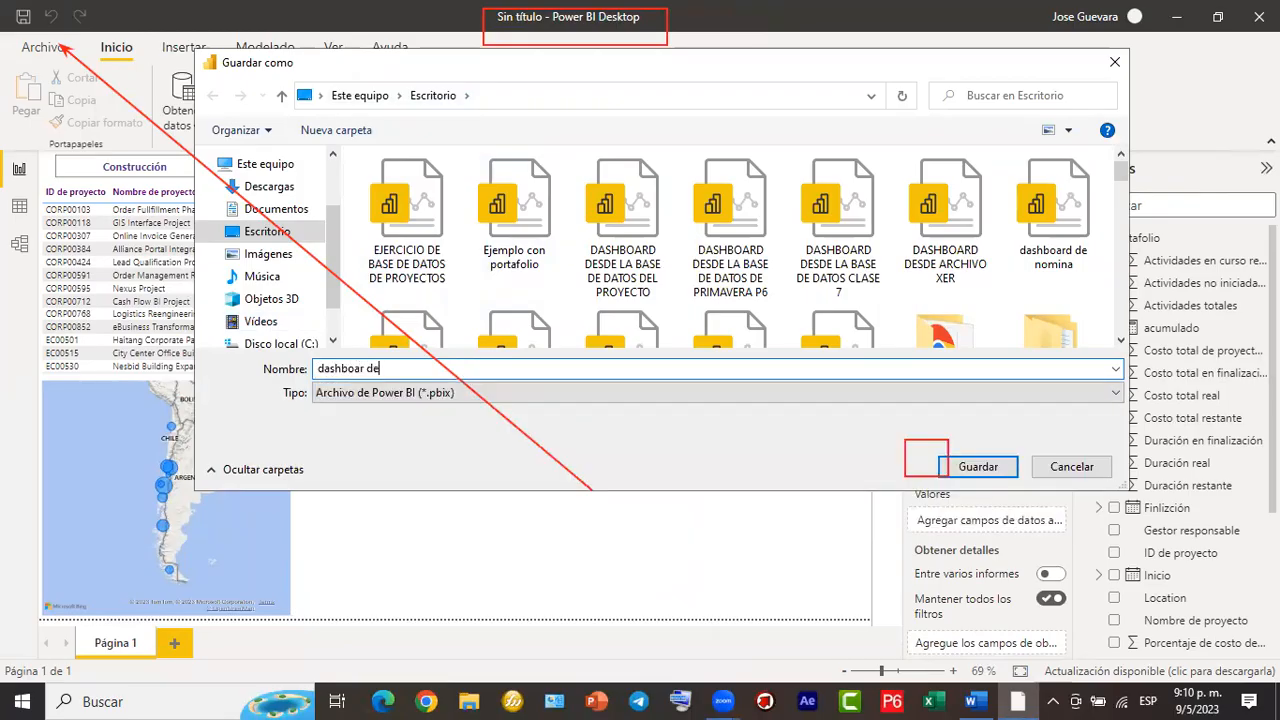
pyautogui.press('BackSpace')
pyautogui.press('BackSpace')
pyautogui.press('BackSpace')
pyautogui.write('d dl portafolio del proyecto')
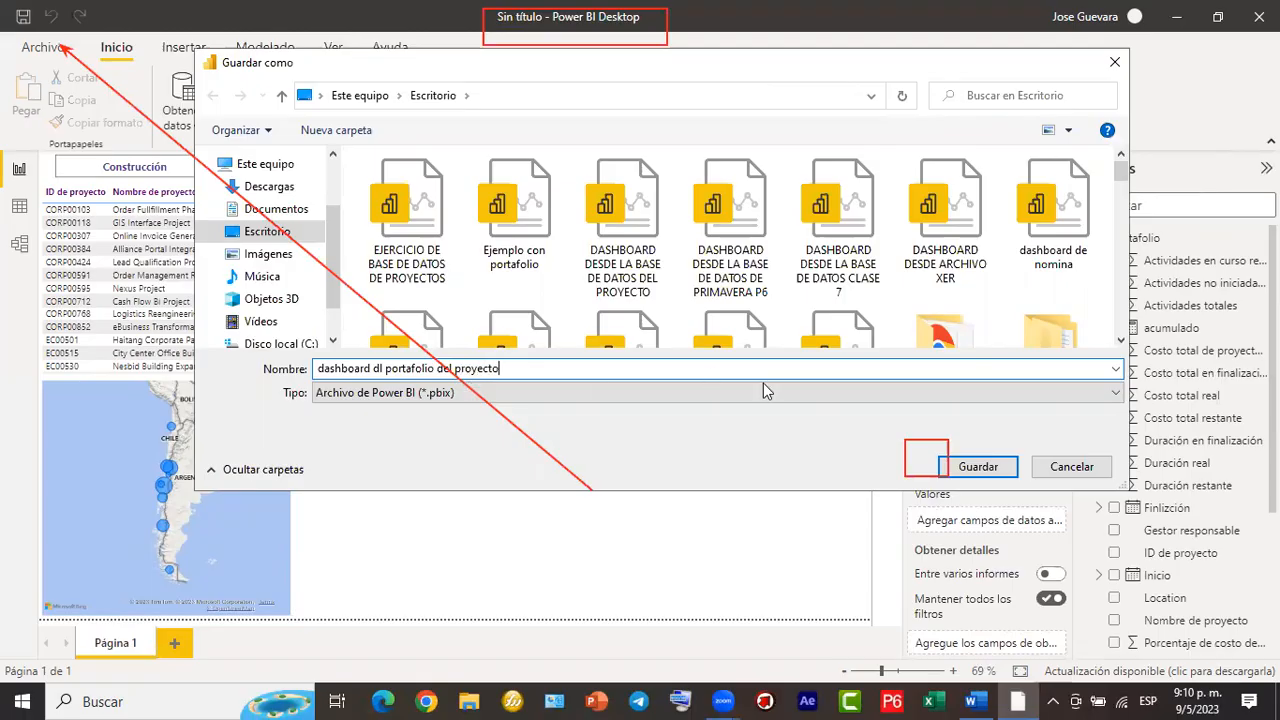
pyautogui.click(970, 472)
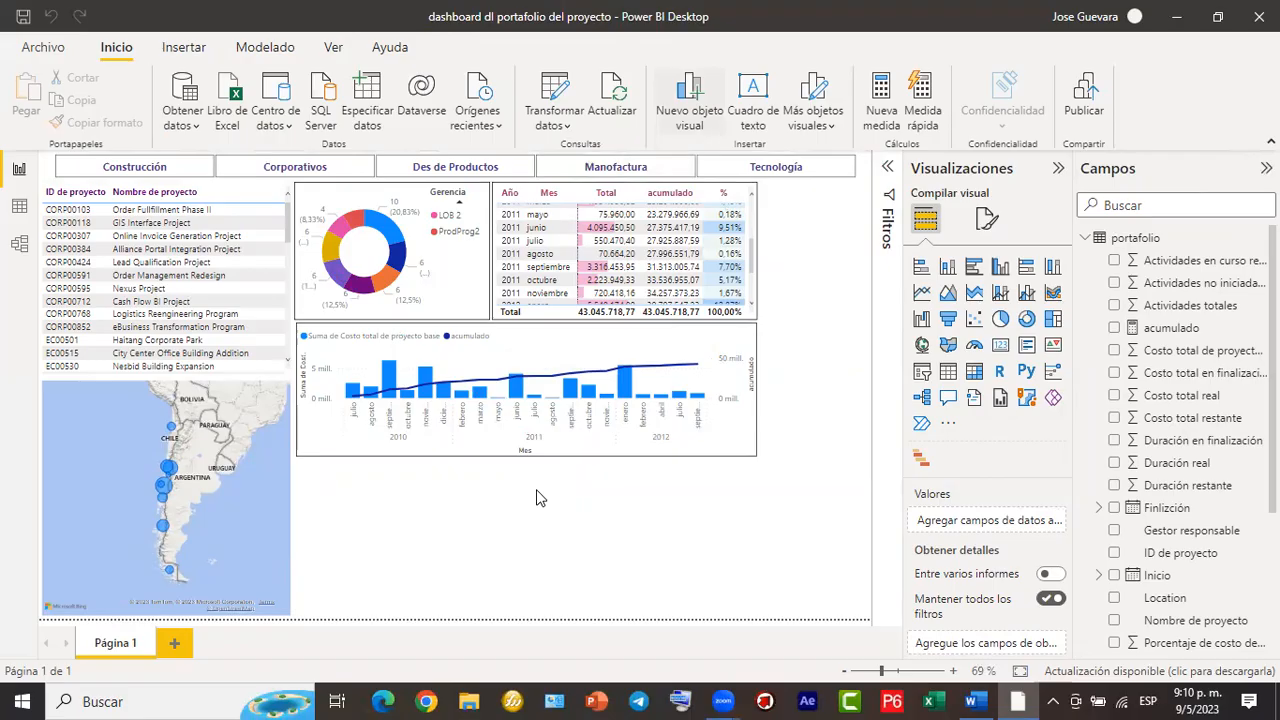
pyautogui.moveTo(907, 442); pyautogui.dragTo(948, 476)
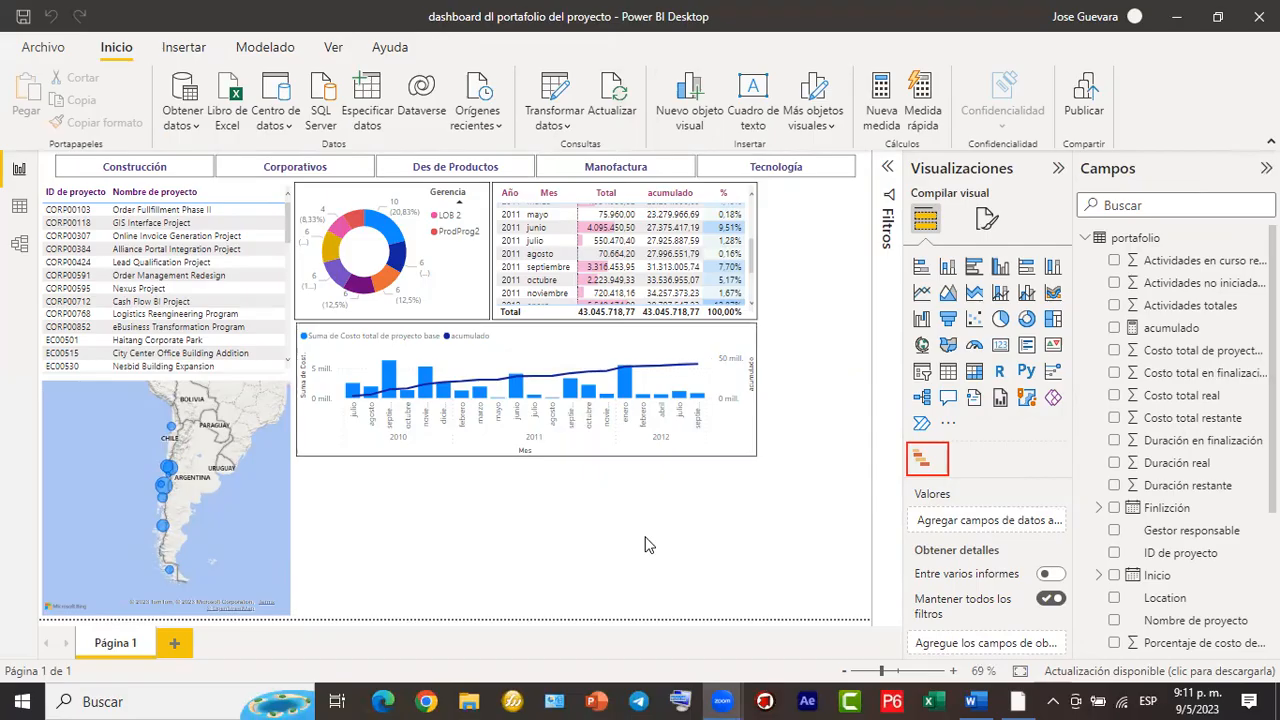
pyautogui.scroll(-3, 210, 305)
pyautogui.scroll(-3, 214, 304)
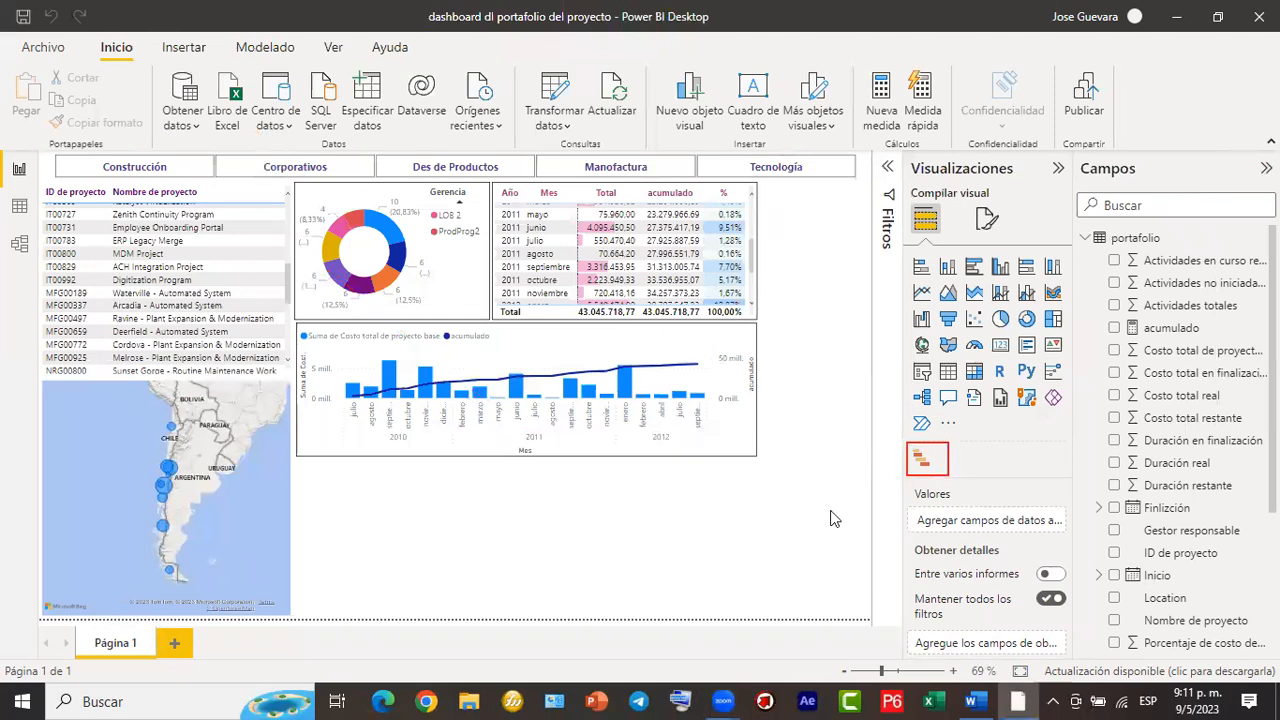
# Insert the imported Gantt visual beneath the combo chart and resize it to span the empty area to the page's edge.
pyautogui.click(940, 474)
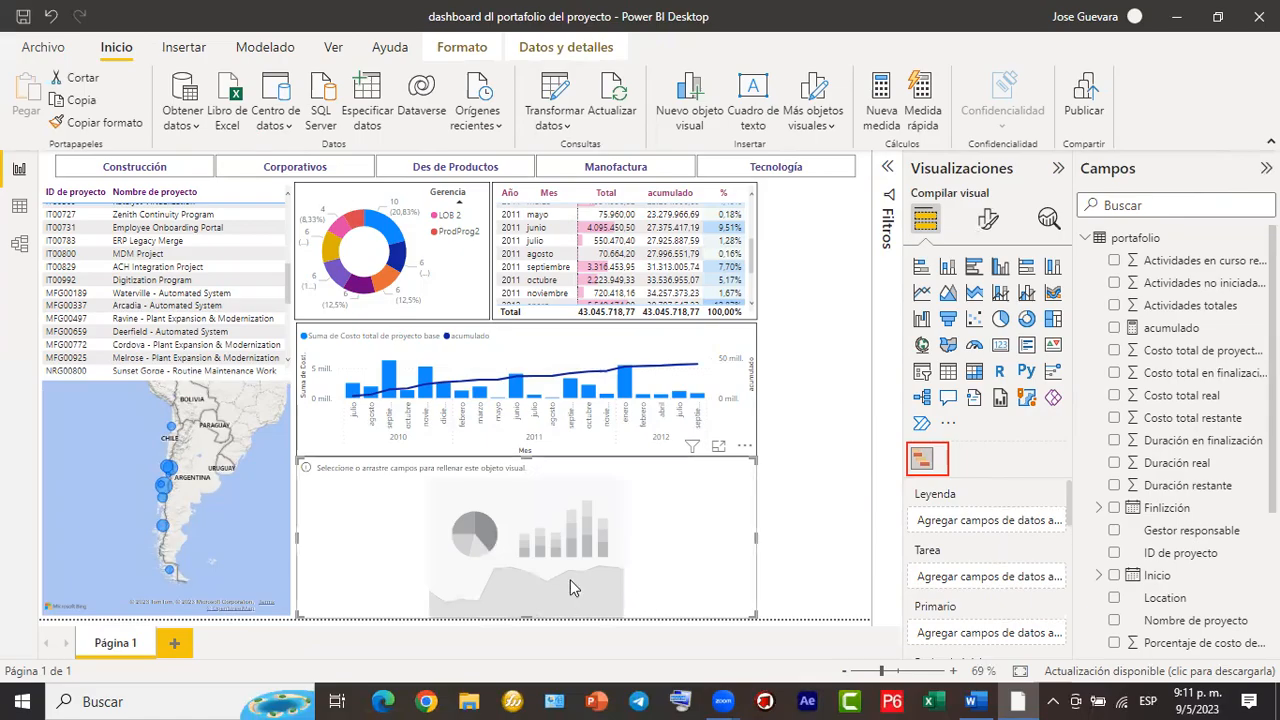
pyautogui.moveTo(526, 458)
pyautogui.mouseDown()
pyautogui.moveTo(524, 480)
pyautogui.moveTo(549, 466)
pyautogui.mouseUp()
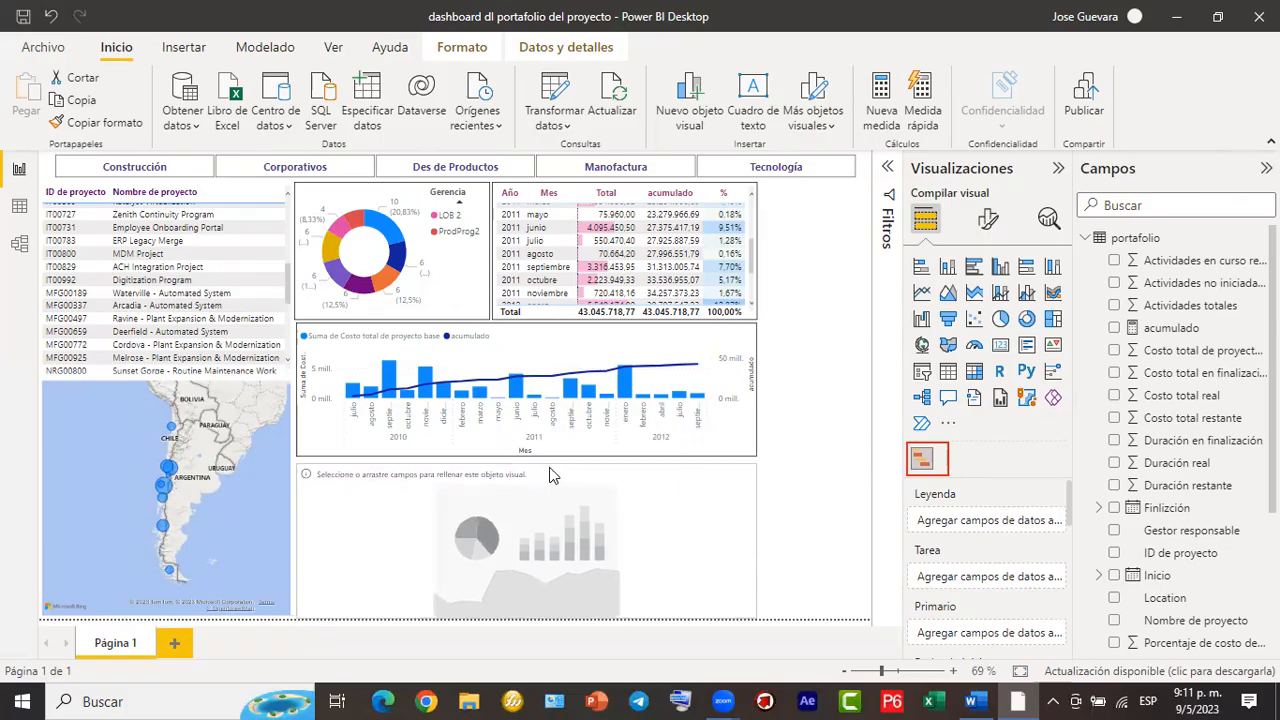
pyautogui.moveTo(549, 475); pyautogui.dragTo(549, 475)
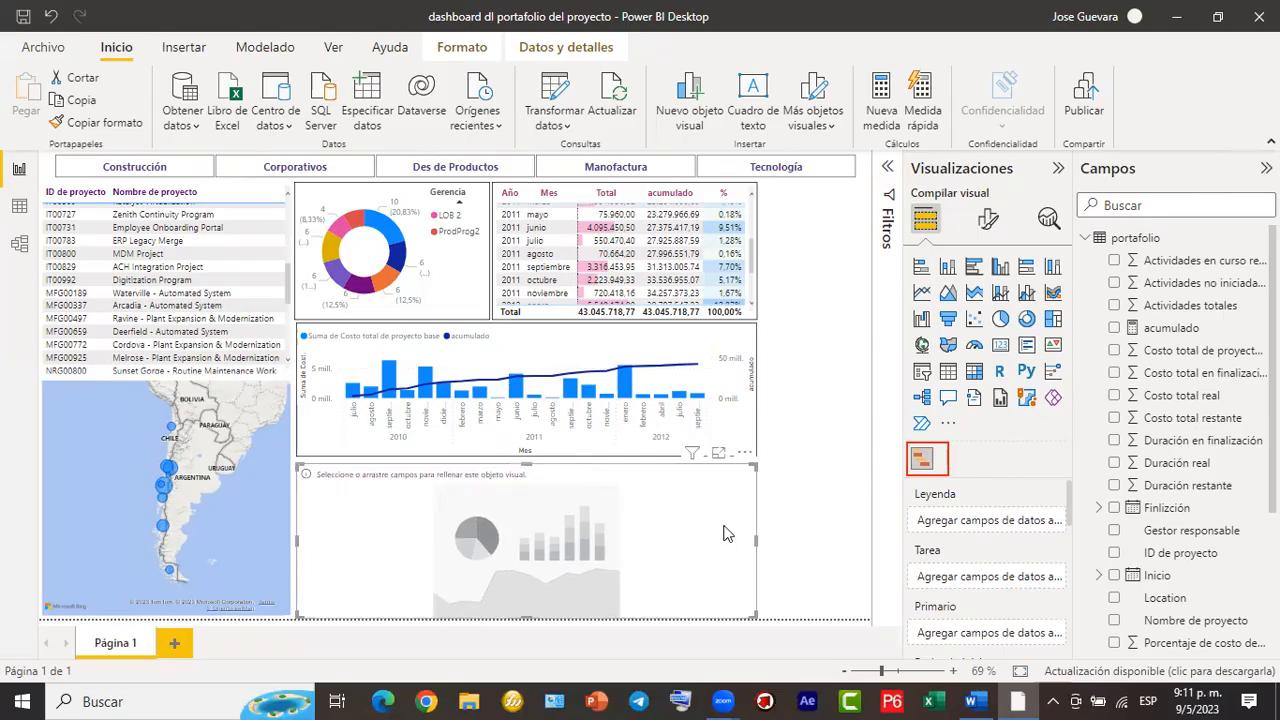
pyautogui.moveTo(760, 543); pyautogui.dragTo(872, 557)
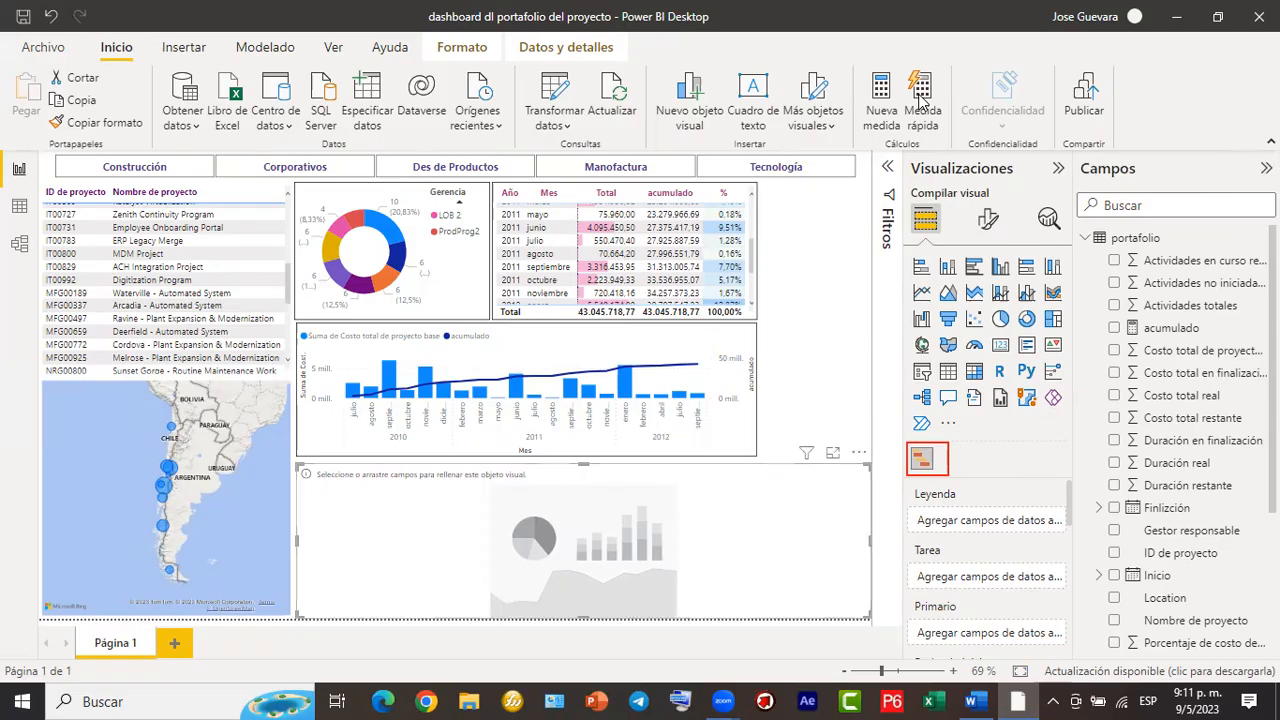
# Review the data roles the Gantt visual accepts, including Leyenda, Tarea, Primario, Fecha de inicio, Fecha de finalización and Duración.
pyautogui.scroll(-1, 990, 520)
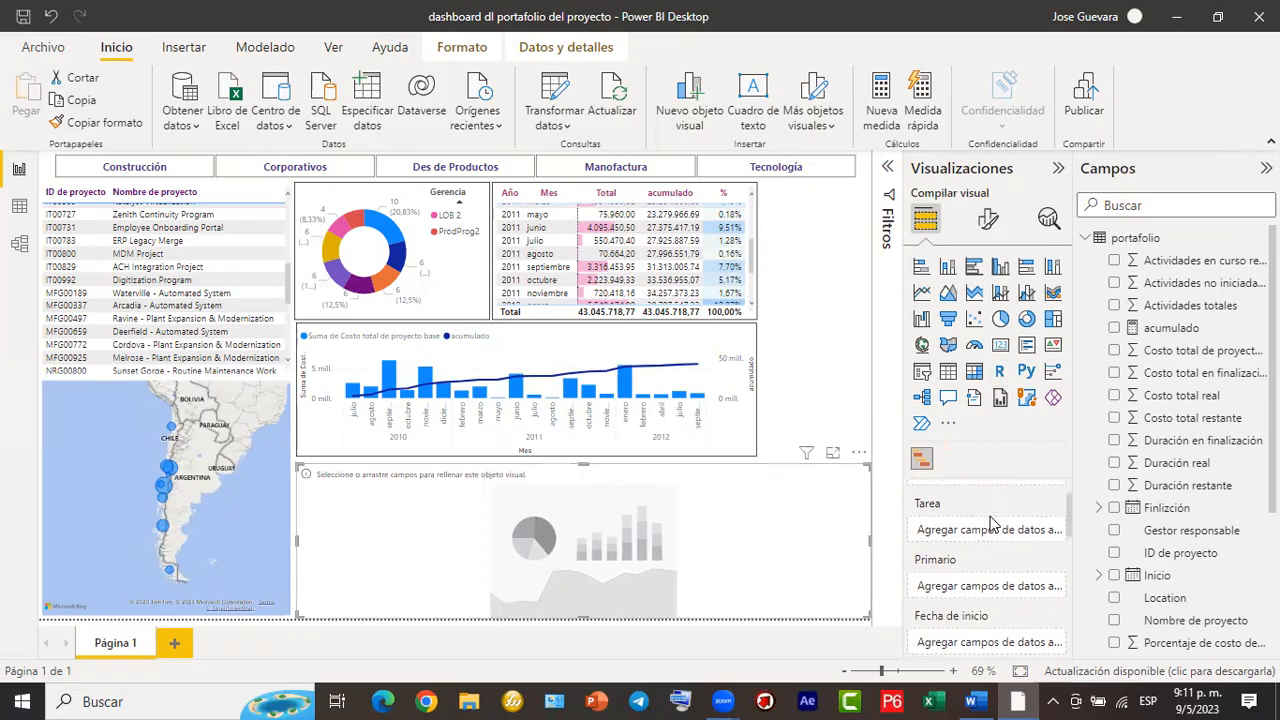
pyautogui.scroll(1, 990, 520)
pyautogui.scroll(-3, 992, 525)
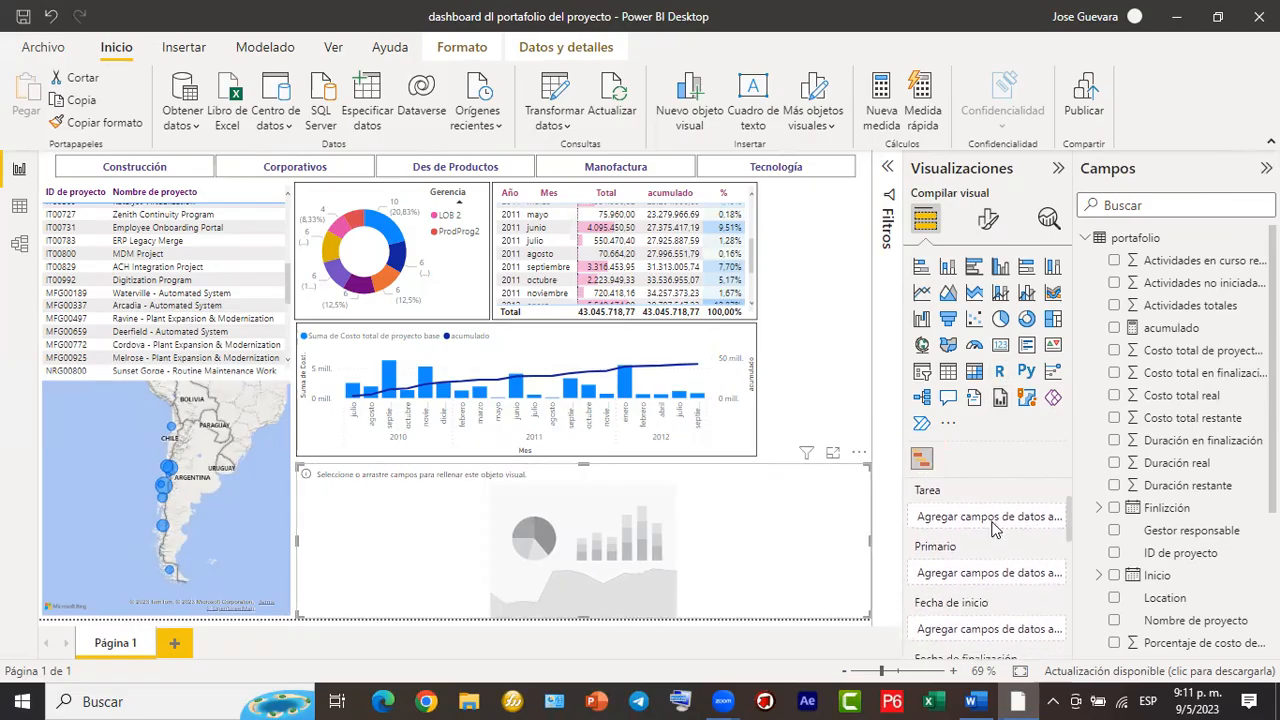
pyautogui.scroll(-3, 993, 528)
pyautogui.scroll(5, 993, 528)
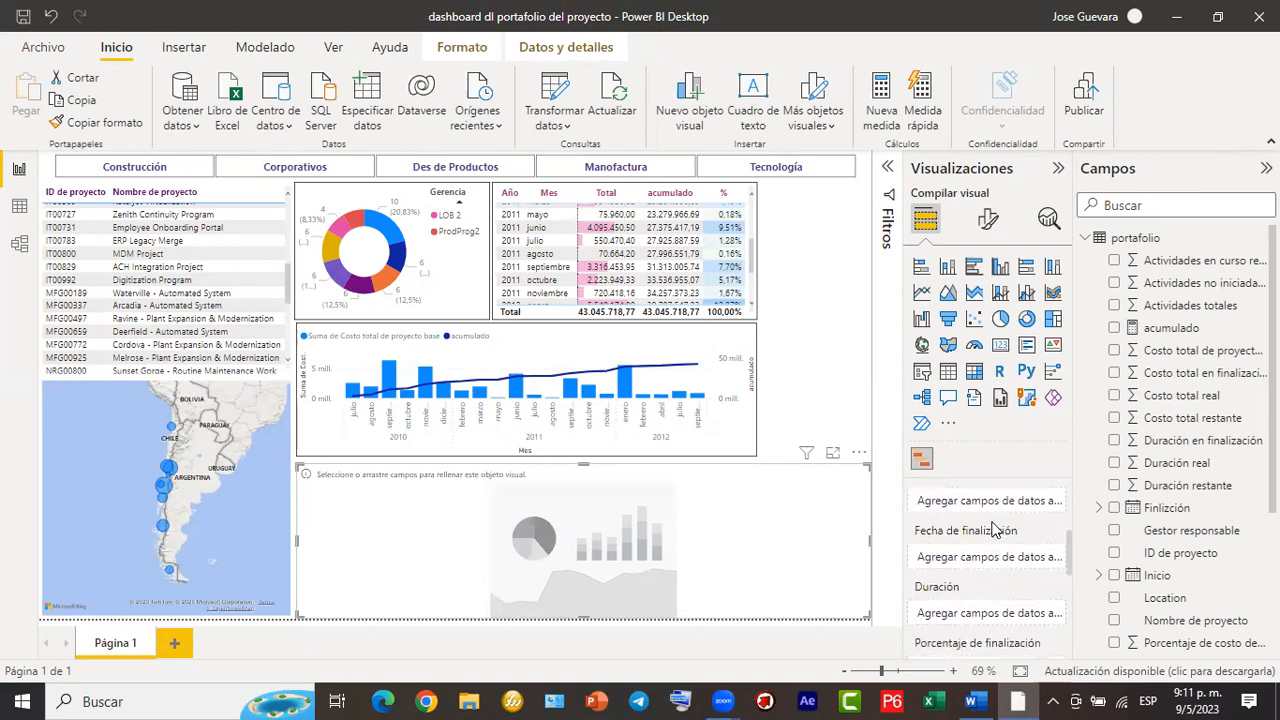
pyautogui.scroll(1, 993, 528)
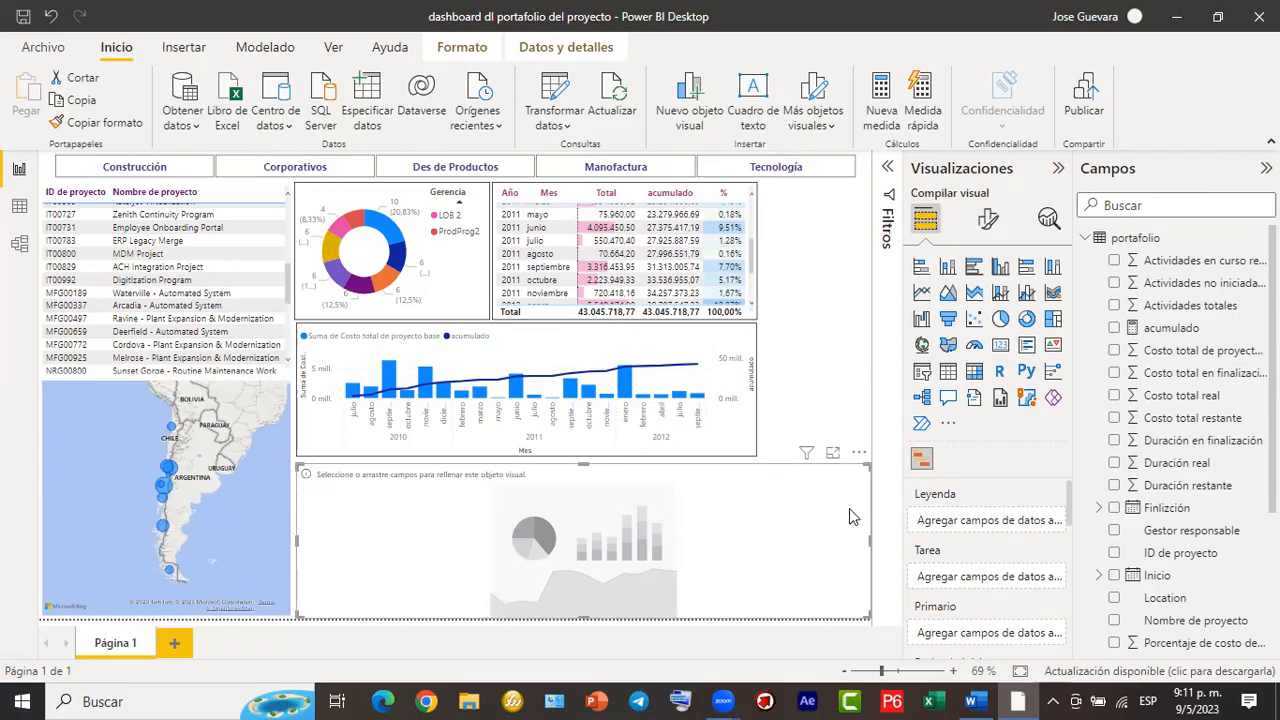
pyautogui.scroll(-2, 178, 290)
pyautogui.scroll(-3, 178, 290)
pyautogui.scroll(8, 190, 286)
pyautogui.scroll(2, 197, 285)
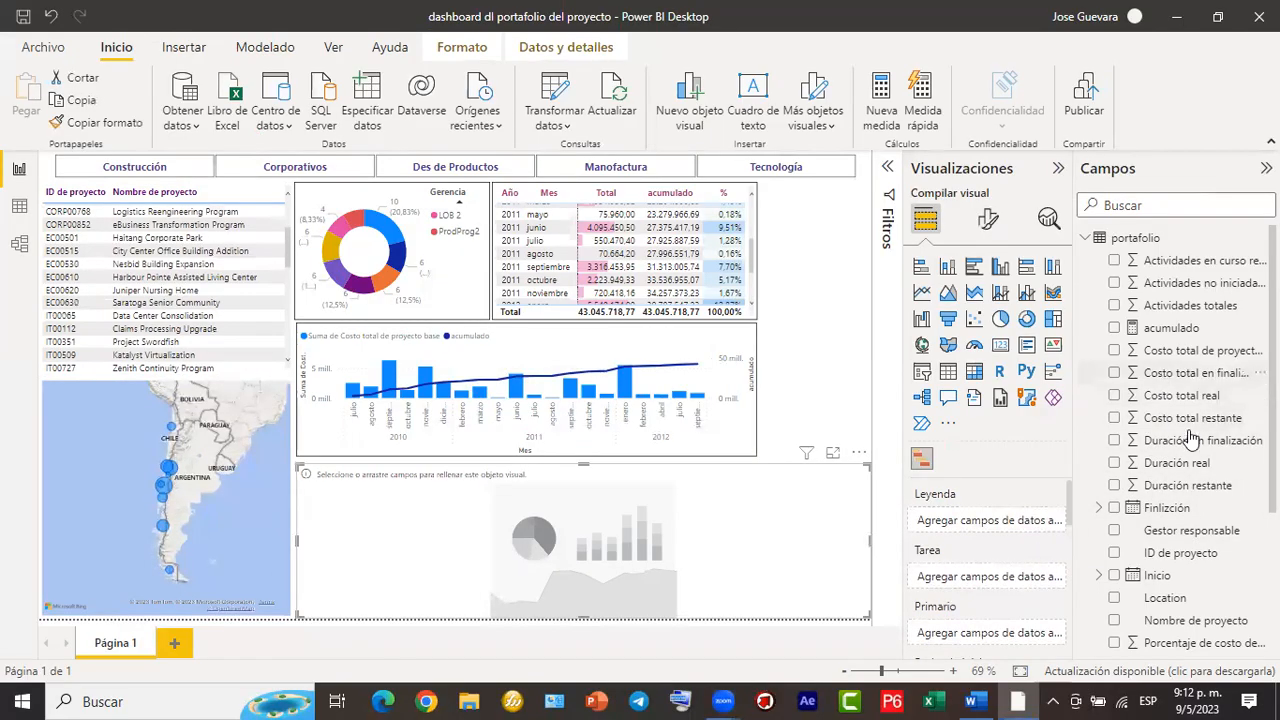
# Assign Nombre de proyecto as the Gantt's Tarea and look over the projects listed in the chart.
pyautogui.moveTo(1157, 621); pyautogui.dragTo(985, 578)
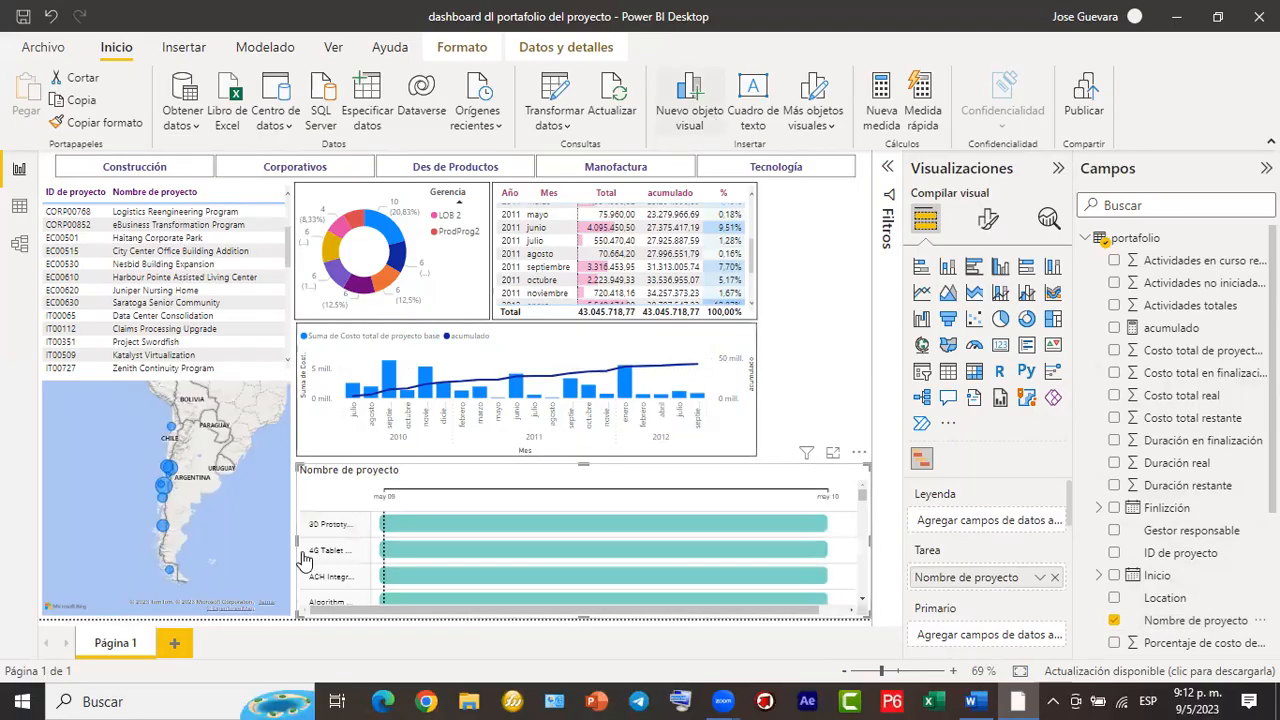
pyautogui.scroll(-1, 349, 561)
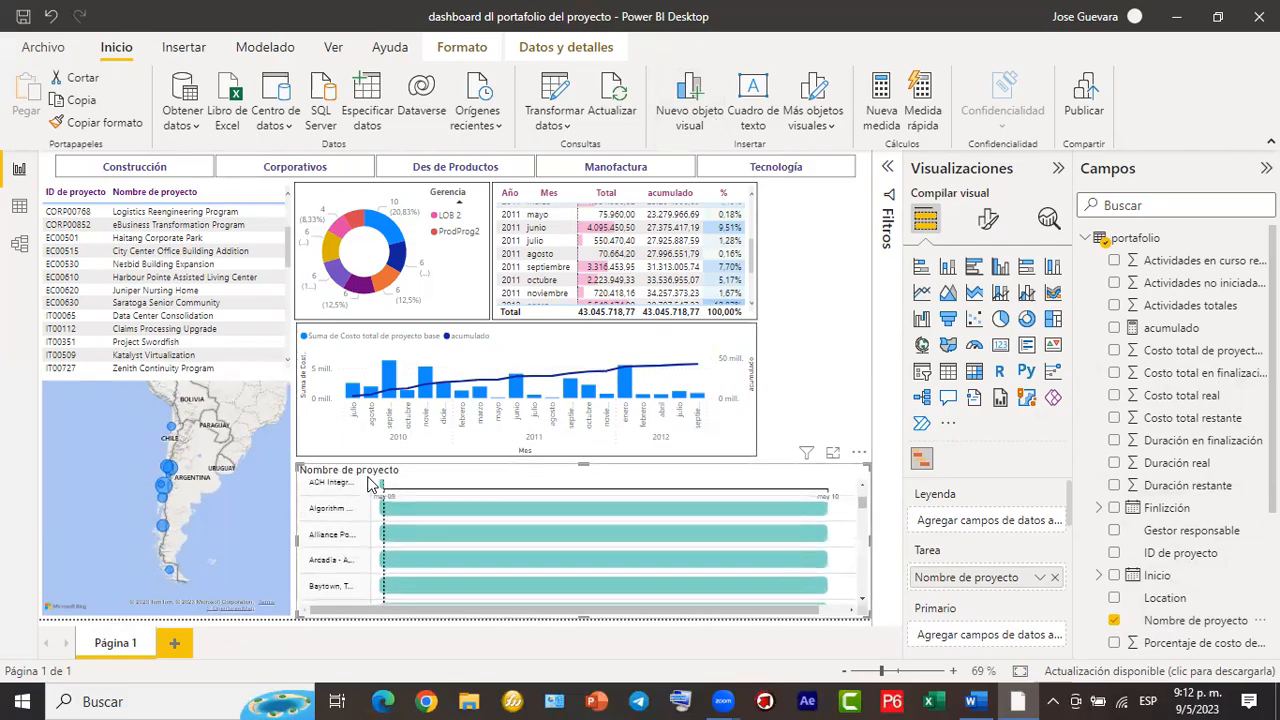
pyautogui.scroll(-4, 340, 485)
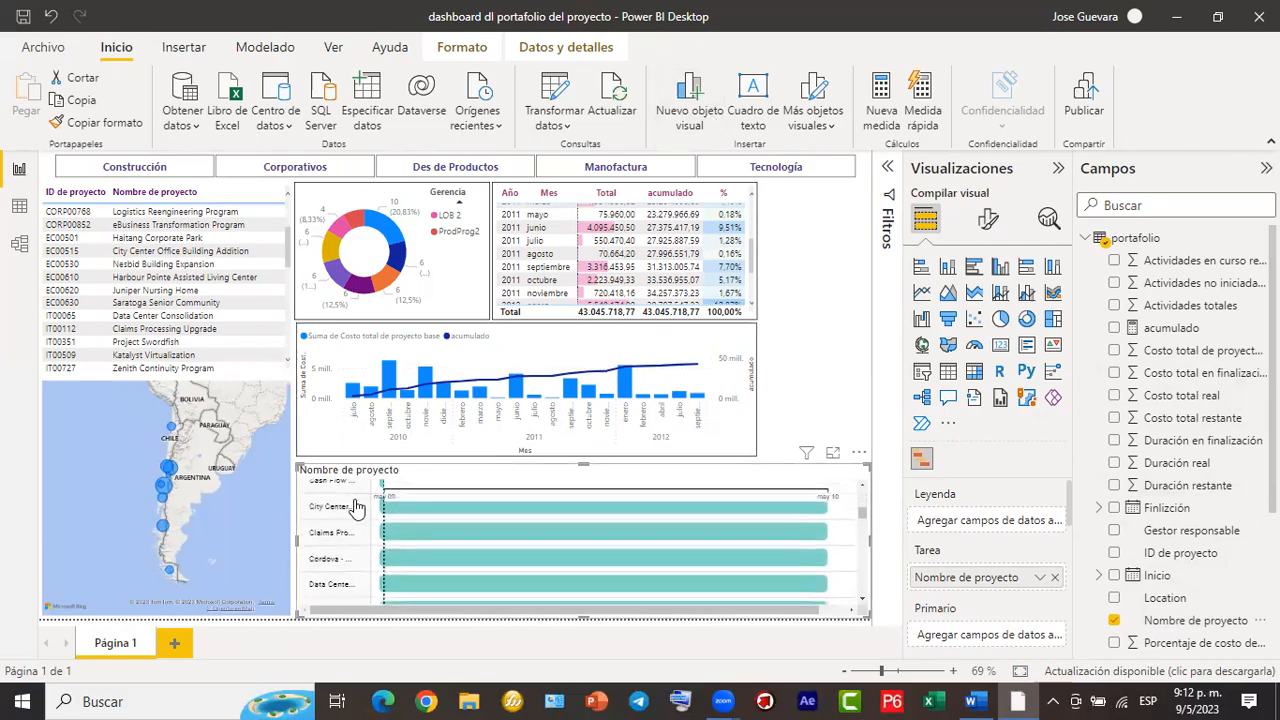
pyautogui.scroll(4, 357, 507)
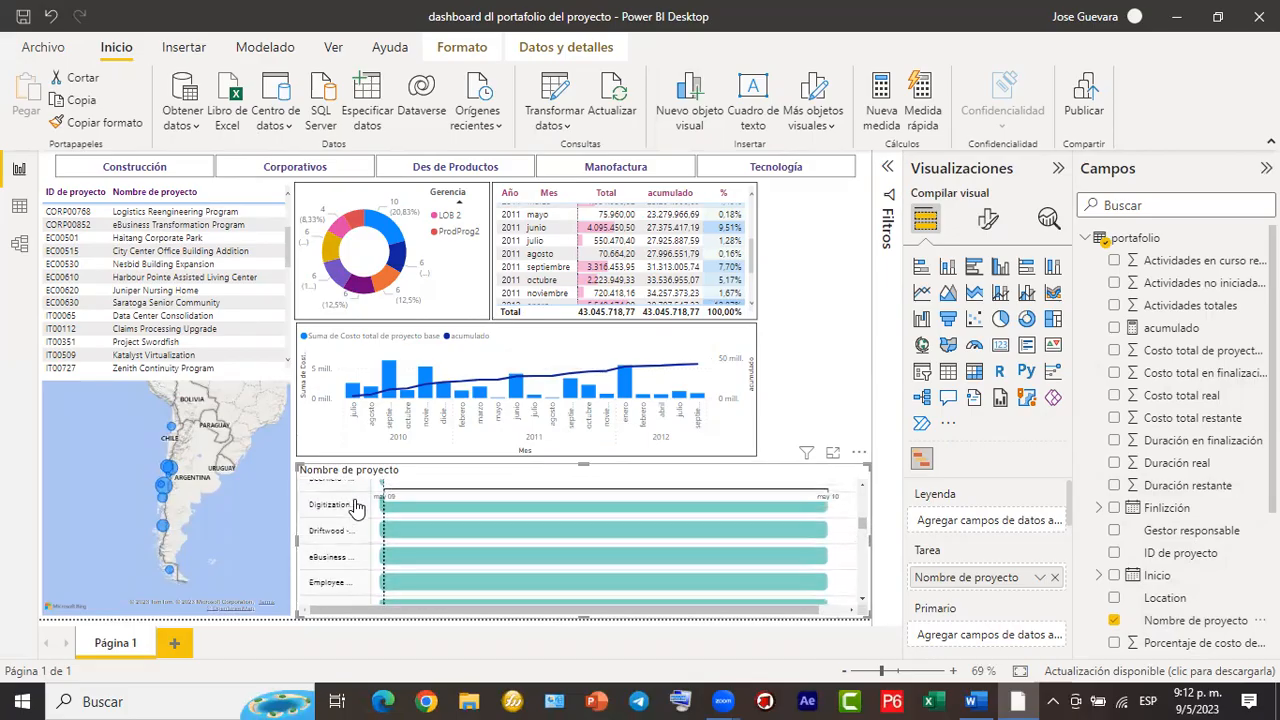
pyautogui.scroll(3, 357, 507)
pyautogui.scroll(-1, 975, 490)
pyautogui.scroll(1, 975, 490)
# Assign Inicio as the Gantt's Fecha de inicio and Finlizción as its Fecha de finalización.
pyautogui.scroll(-2, 975, 490)
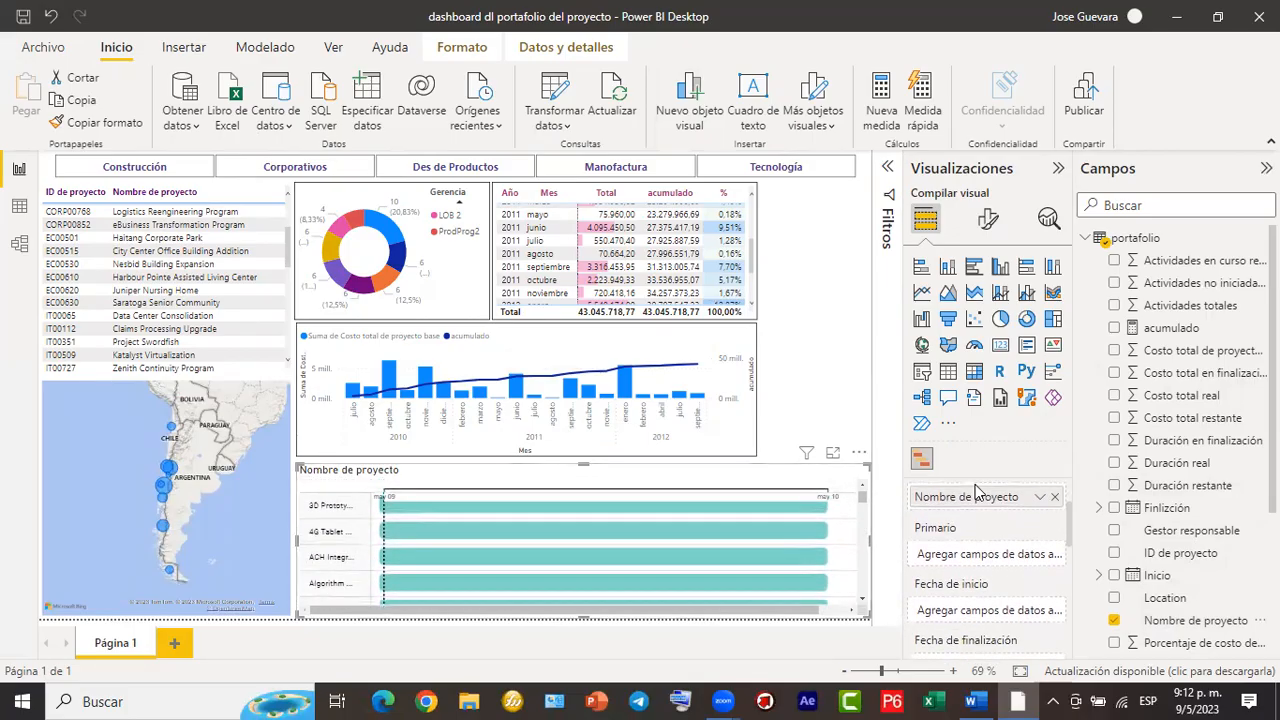
pyautogui.scroll(-1, 977, 490)
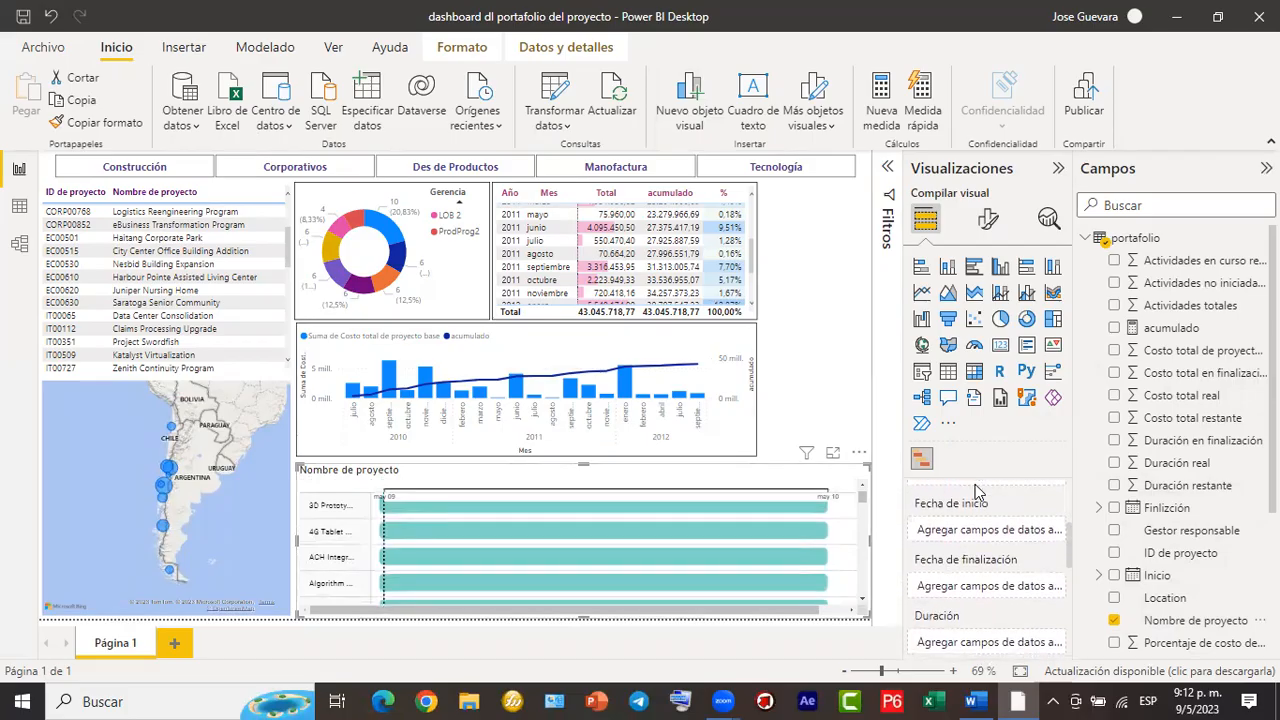
pyautogui.moveTo(1163, 578); pyautogui.dragTo(995, 564)
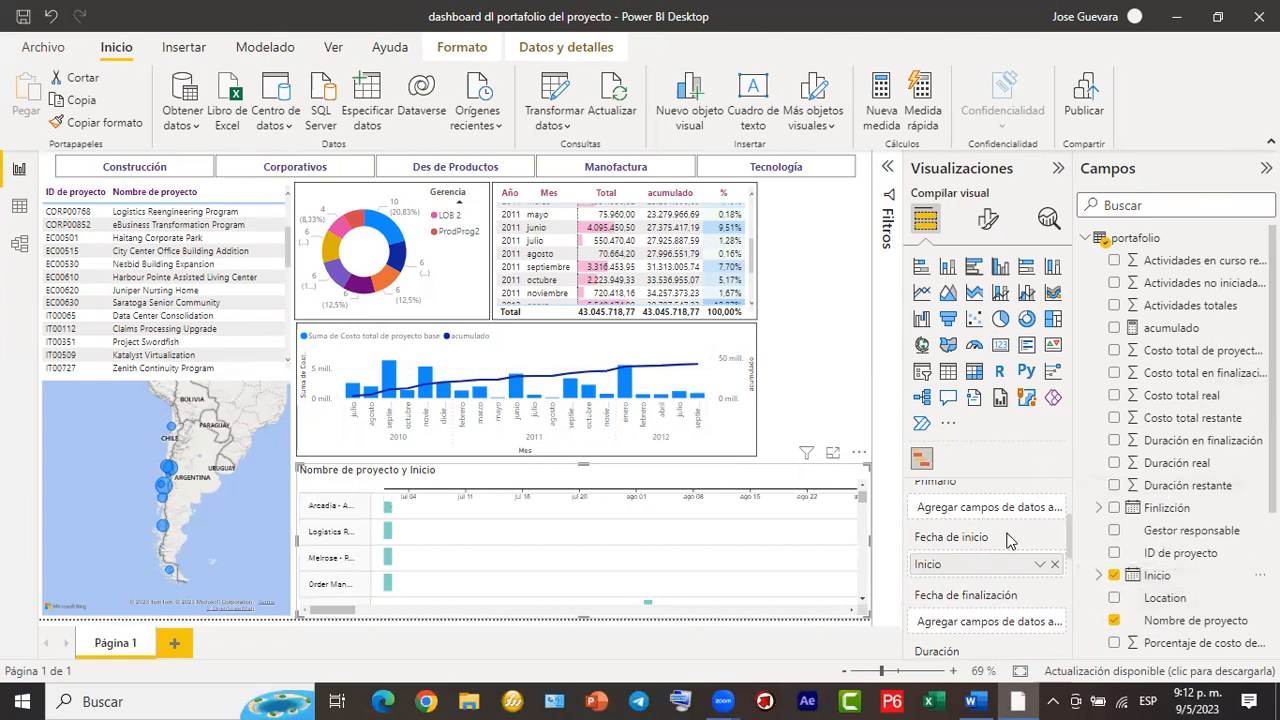
pyautogui.scroll(-1, 1007, 583)
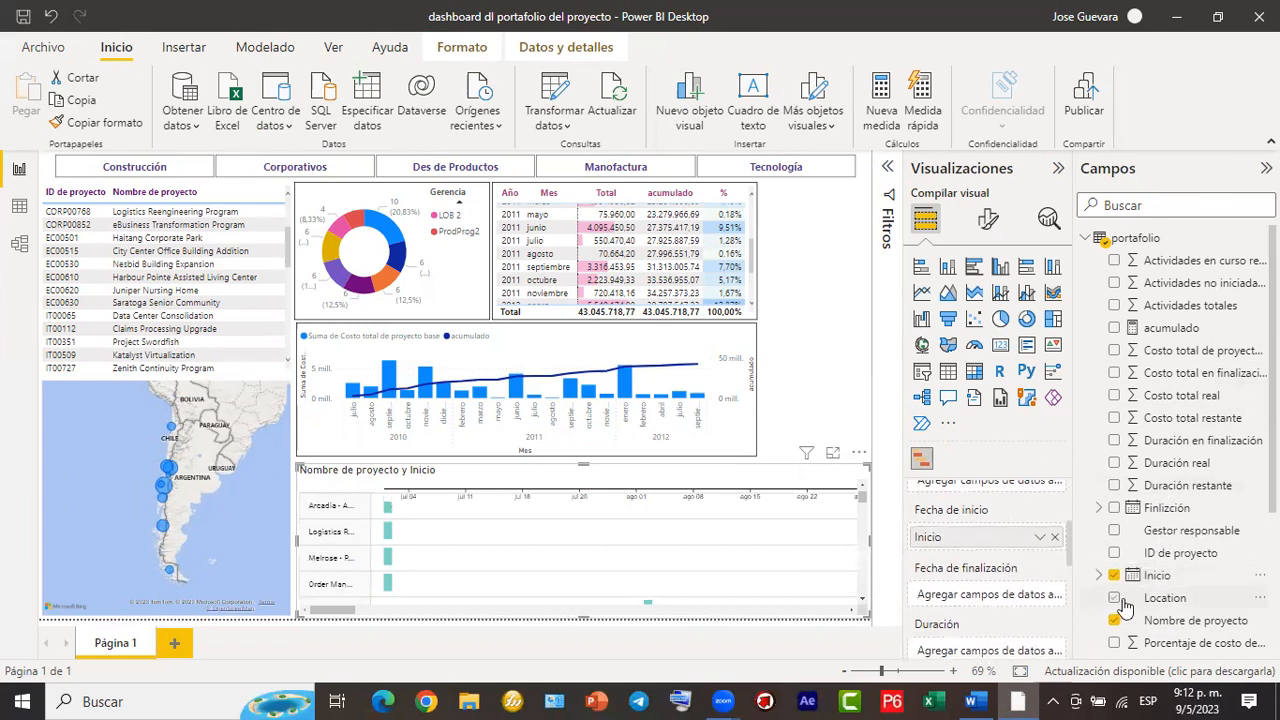
pyautogui.moveTo(1167, 514); pyautogui.dragTo(998, 603)
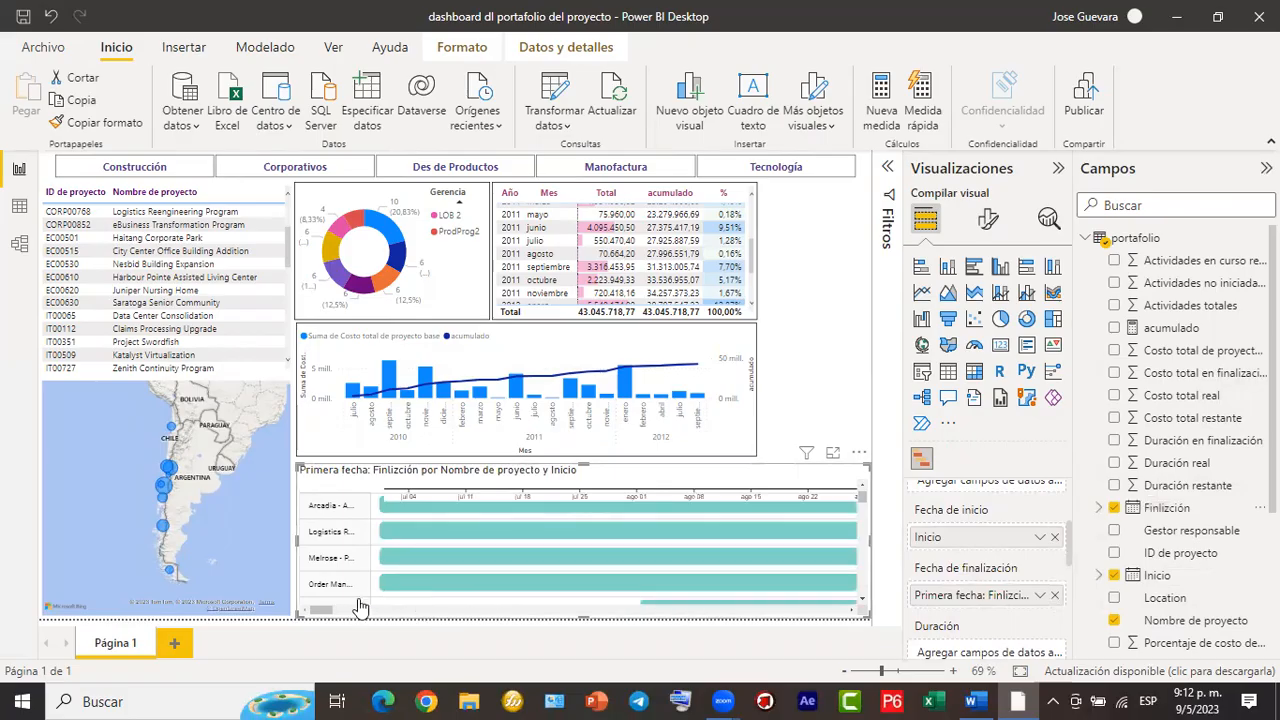
# Look over the Gantt's bars and its remaining data roles, such as Duración, Porcentaje de finalización and Milestones.
pyautogui.moveTo(330, 614)
pyautogui.mouseDown()
pyautogui.moveTo(740, 622)
pyautogui.moveTo(320, 632)
pyautogui.mouseUp()
pyautogui.moveTo(862, 497)
pyautogui.mouseDown()
pyautogui.moveTo(868, 616)
pyautogui.moveTo(862, 491)
pyautogui.mouseUp()
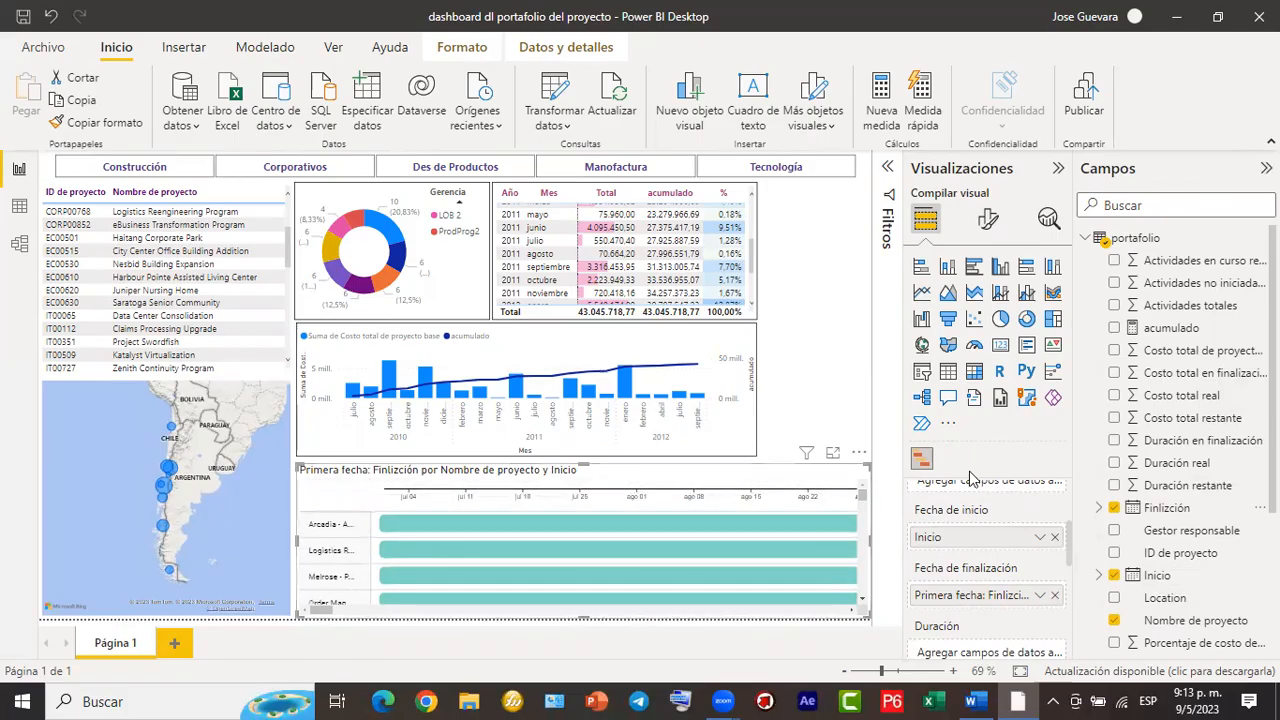
pyautogui.scroll(-4, 1020, 594)
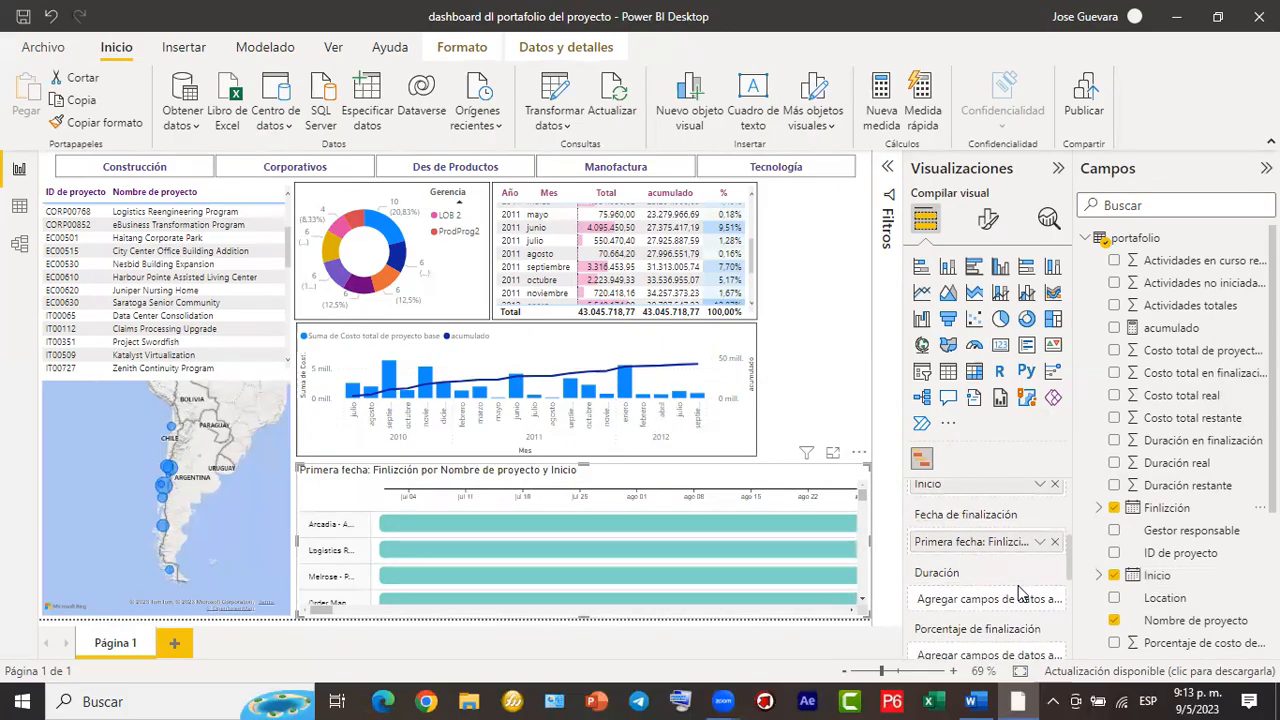
pyautogui.scroll(-4, 1020, 594)
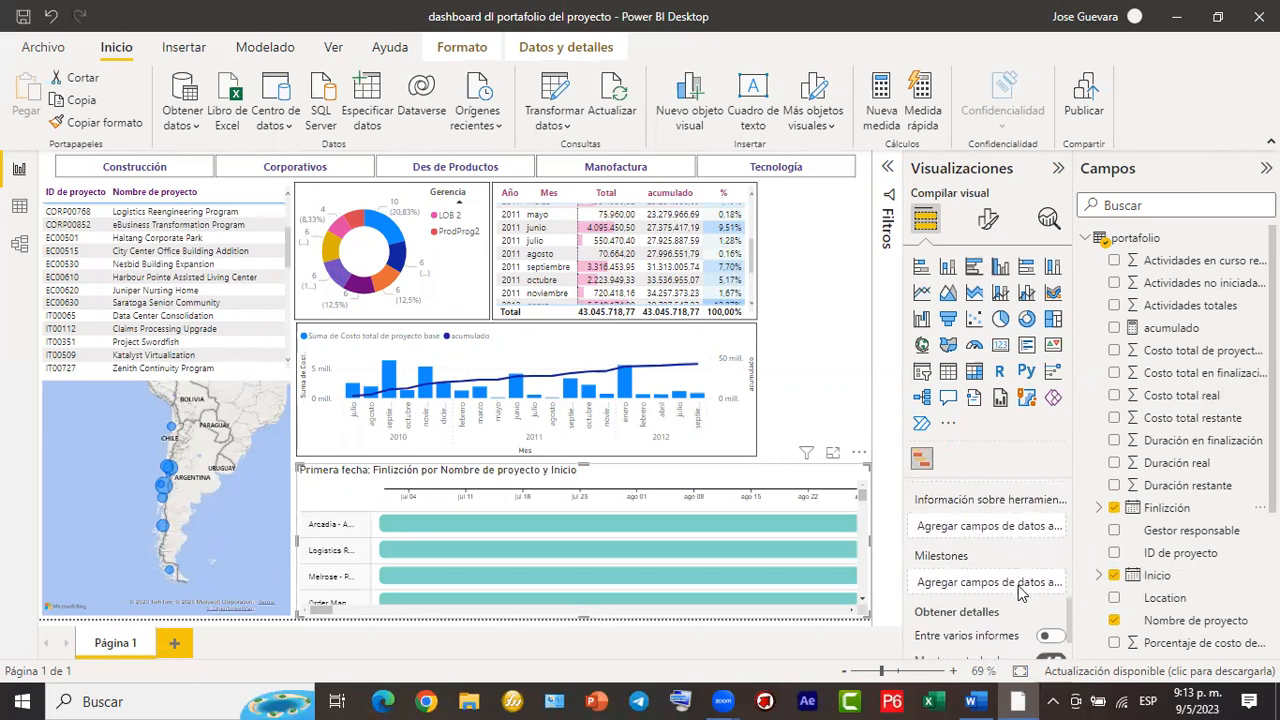
pyautogui.scroll(-1, 1020, 594)
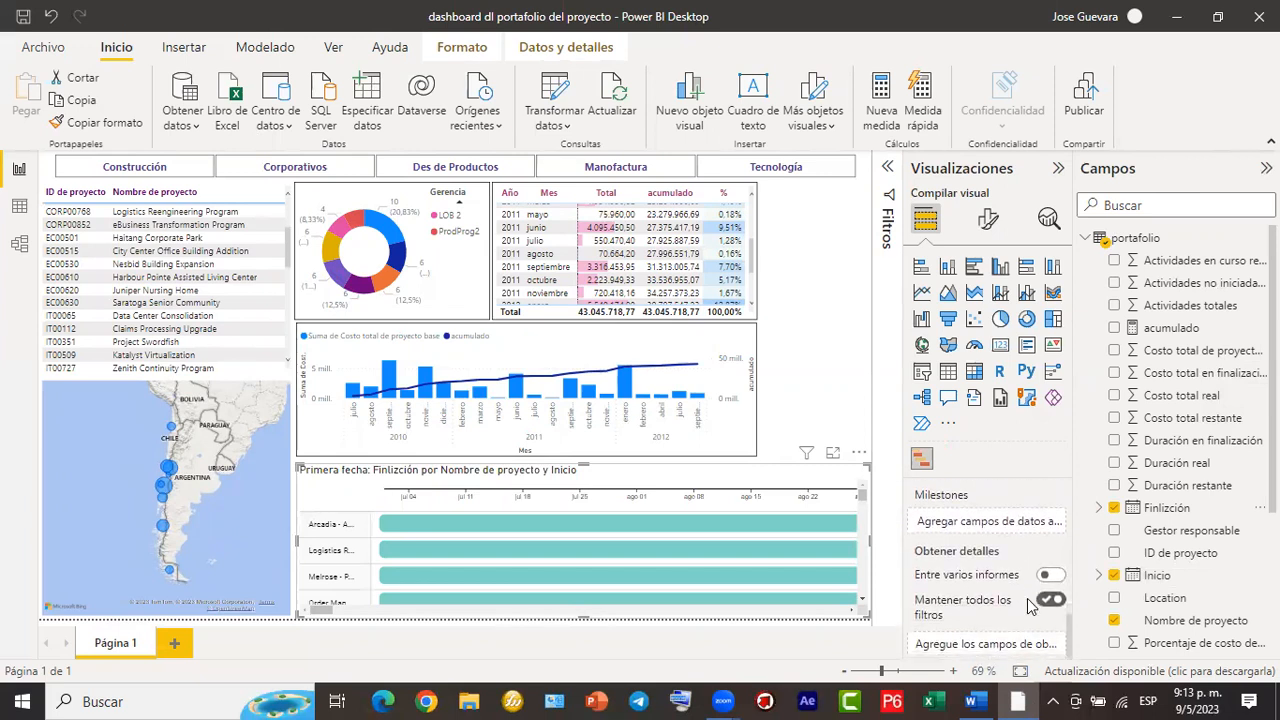
pyautogui.scroll(1, 1000, 592)
pyautogui.scroll(5, 998, 594)
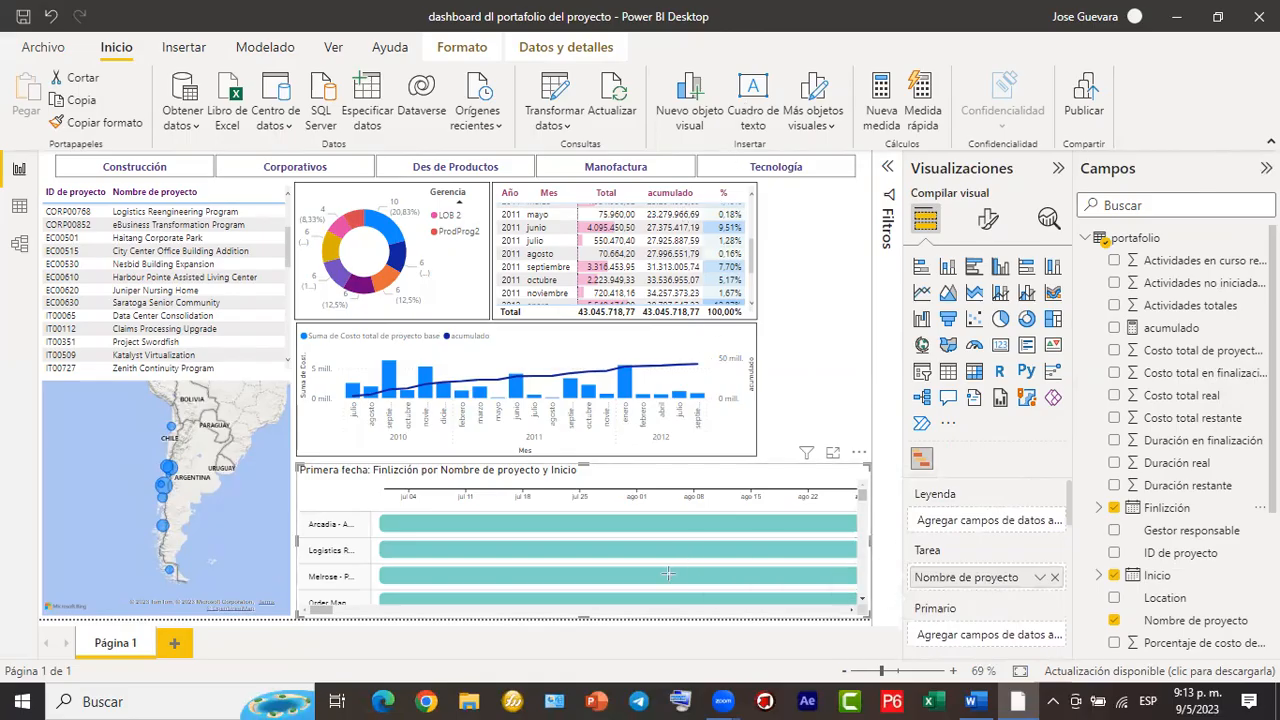
# Open the Gantt visual's formatting options and look over its visual settings down to Tipo de fecha.
pyautogui.moveTo(648, 545)
pyautogui.mouseDown()
pyautogui.moveTo(794, 464)
pyautogui.moveTo(973, 252)
pyautogui.moveTo(980, 226)
pyautogui.mouseUp()
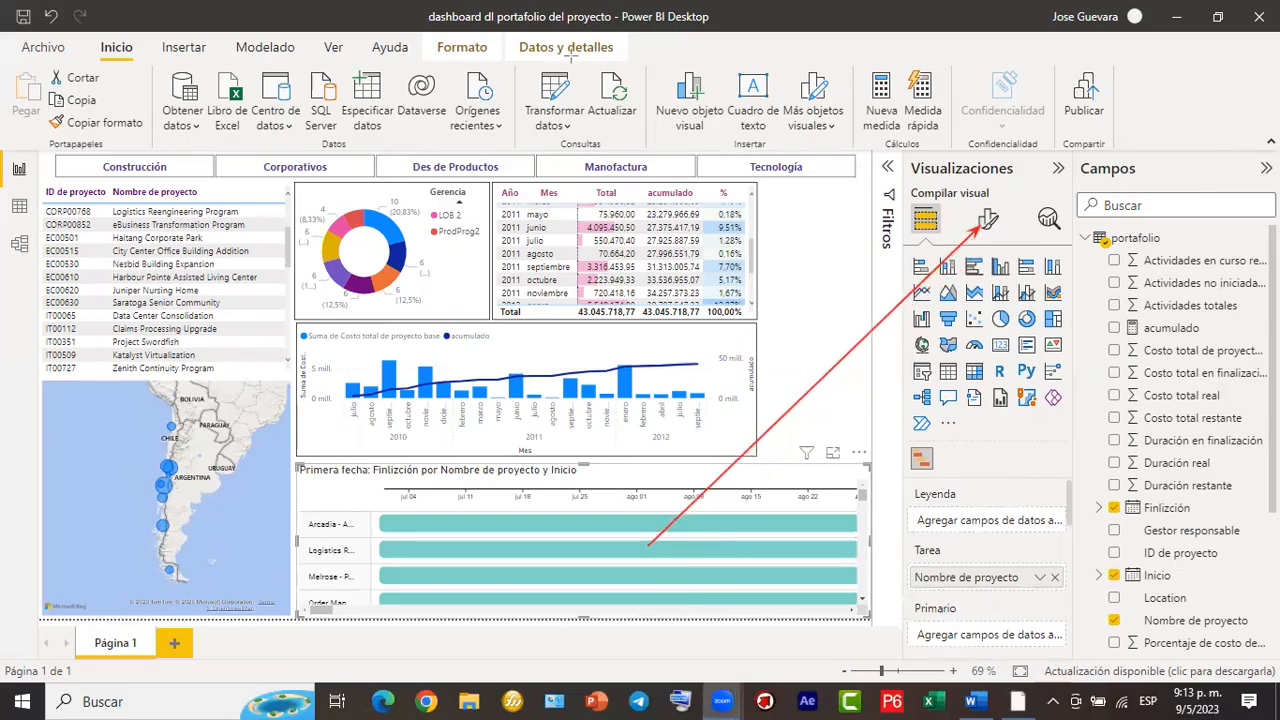
pyautogui.click(988, 215)
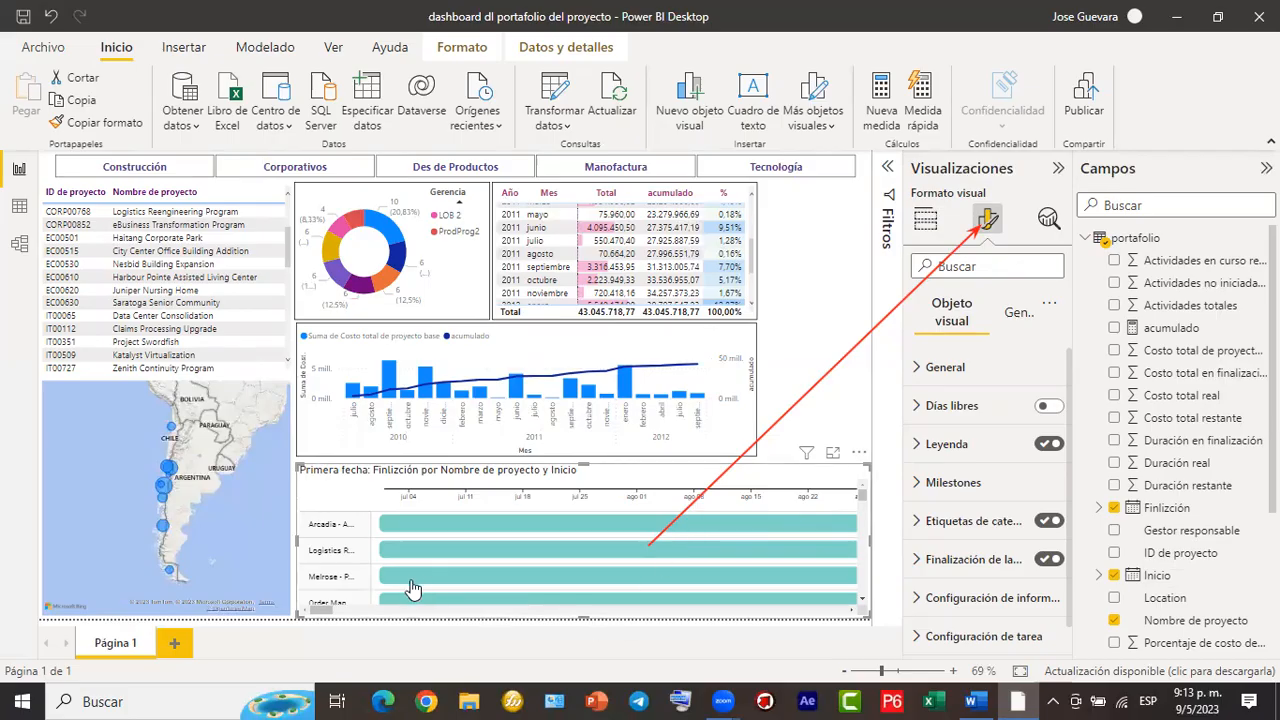
pyautogui.moveTo(320, 612)
pyautogui.mouseDown()
pyautogui.moveTo(837, 605)
pyautogui.moveTo(298, 621)
pyautogui.mouseUp()
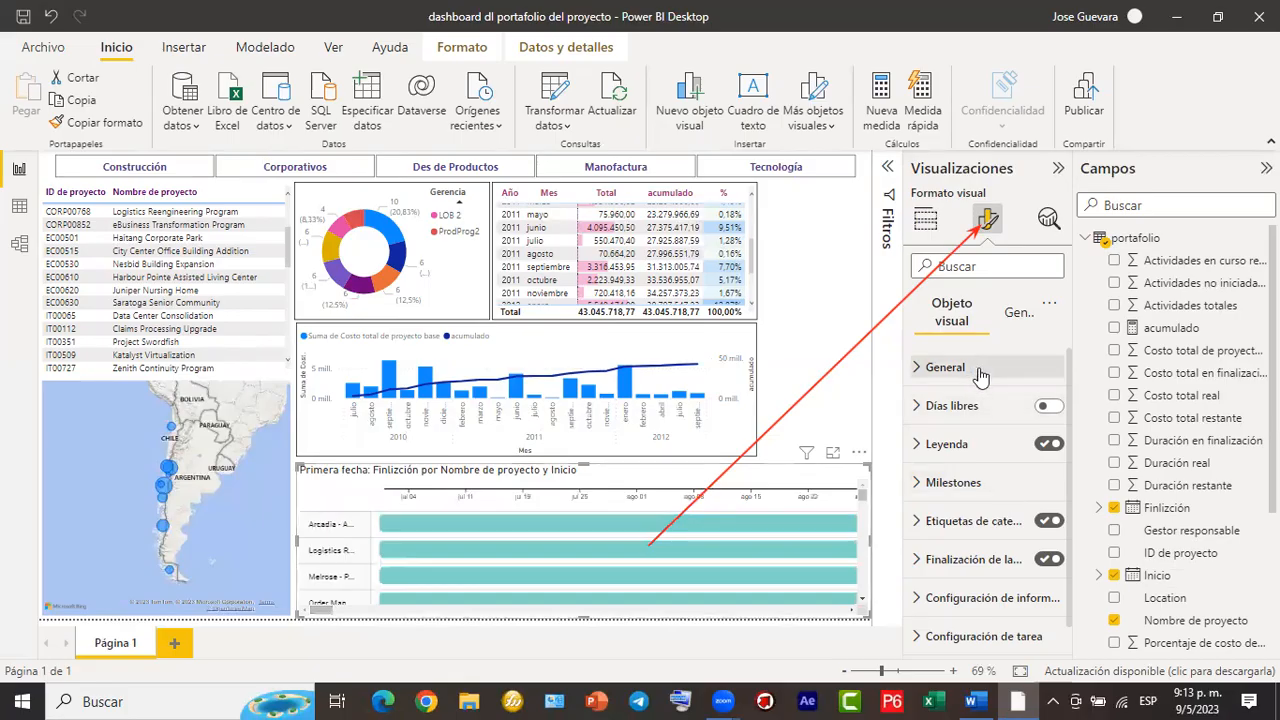
pyautogui.scroll(-1, 981, 392)
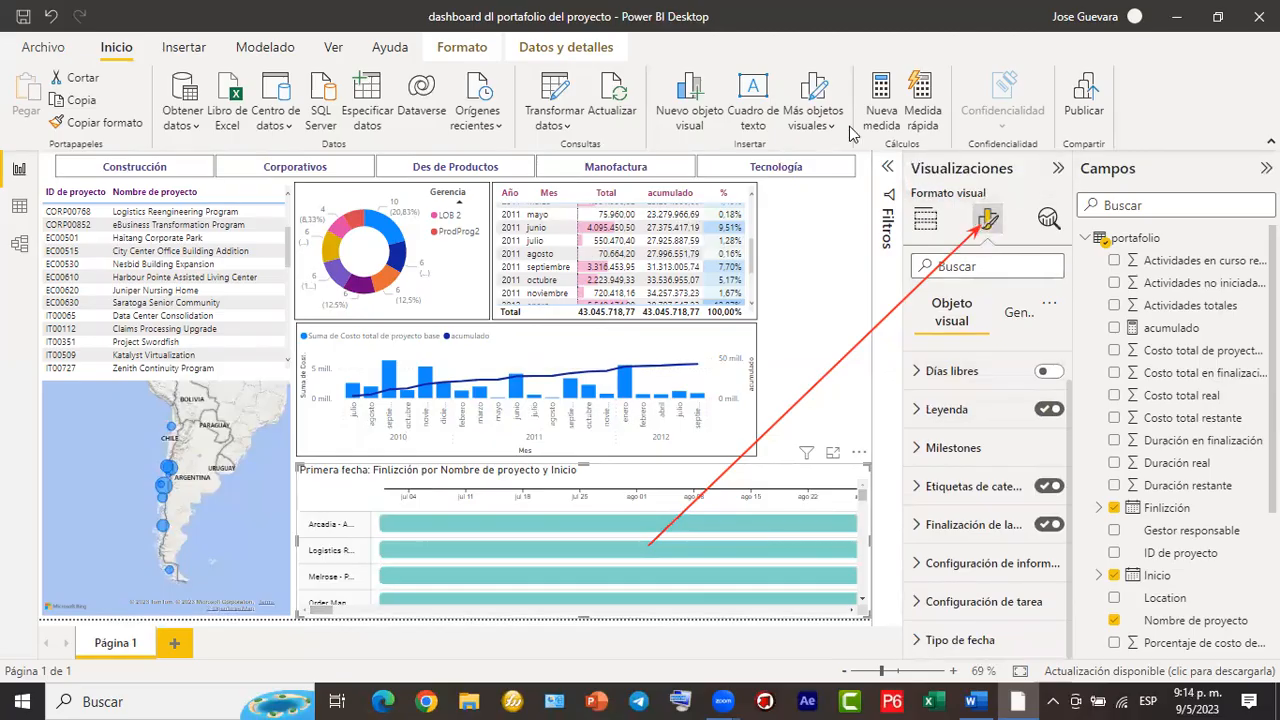
pyautogui.moveTo(985, 230); pyautogui.dragTo(960, 298)
pyautogui.moveTo(966, 334); pyautogui.dragTo(966, 625)
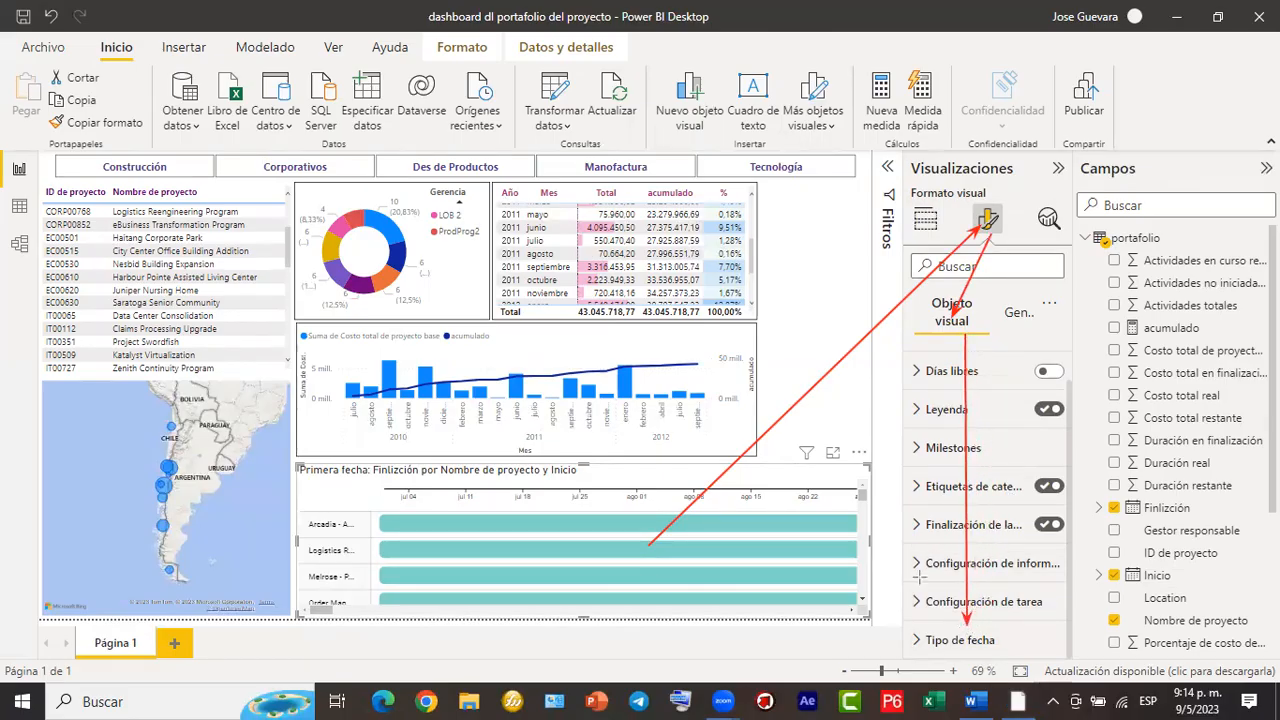
# Change the Tipo de fecha of the Gantt's timeline to Mes.
pyautogui.click(935, 640)
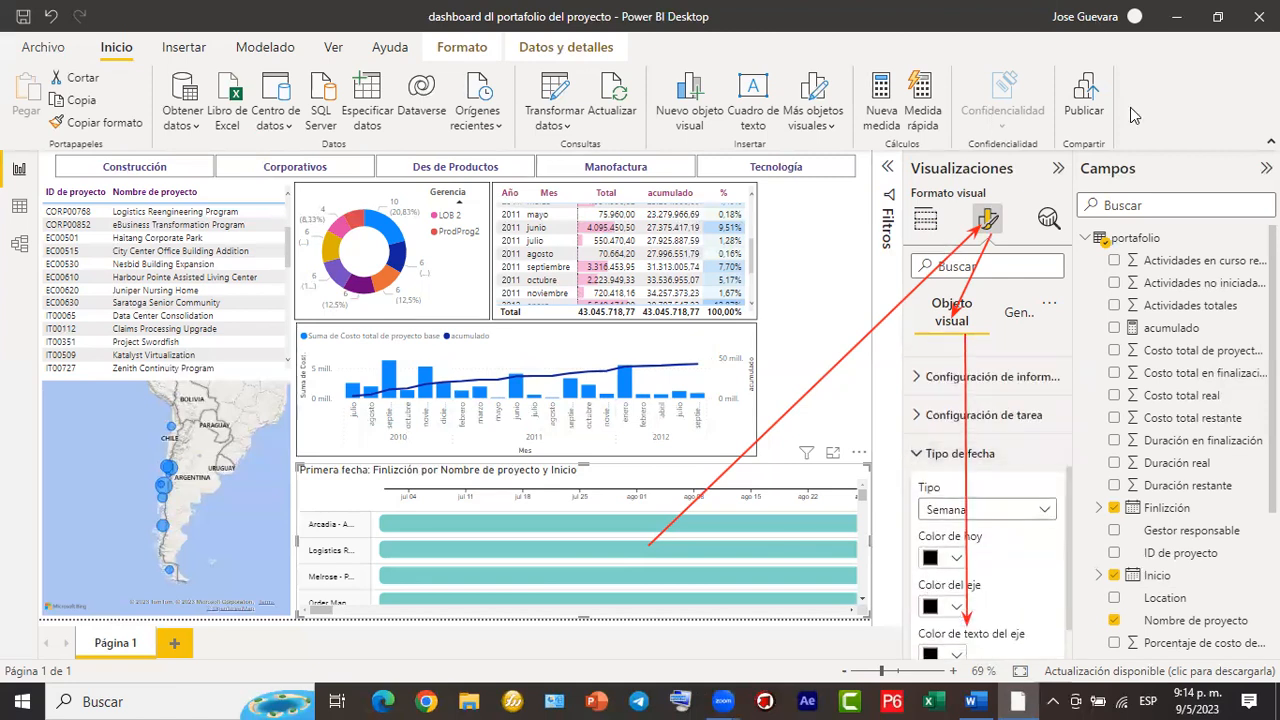
pyautogui.press('Escape')
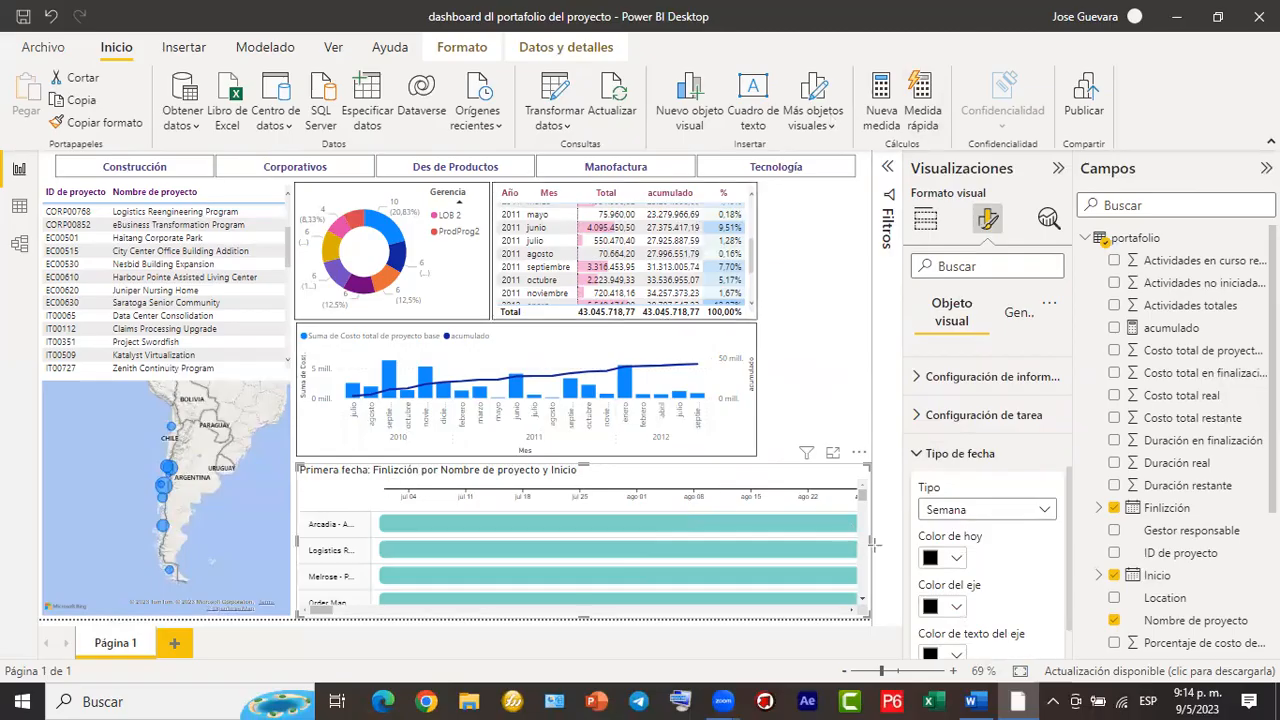
pyautogui.moveTo(915, 488)
pyautogui.mouseDown()
pyautogui.moveTo(1010, 522)
pyautogui.moveTo(1063, 519)
pyautogui.mouseUp()
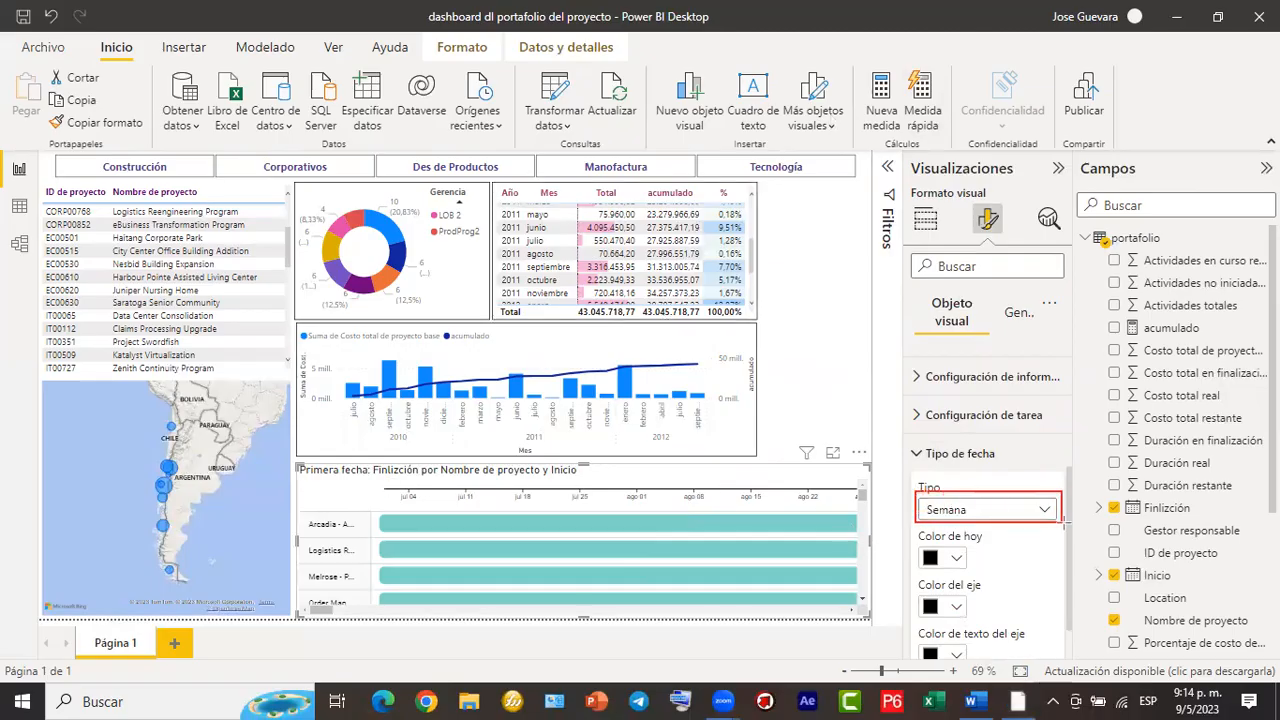
pyautogui.moveTo(378, 471)
pyautogui.mouseDown()
pyautogui.moveTo(486, 506)
pyautogui.moveTo(856, 503)
pyautogui.moveTo(852, 515)
pyautogui.mouseUp()
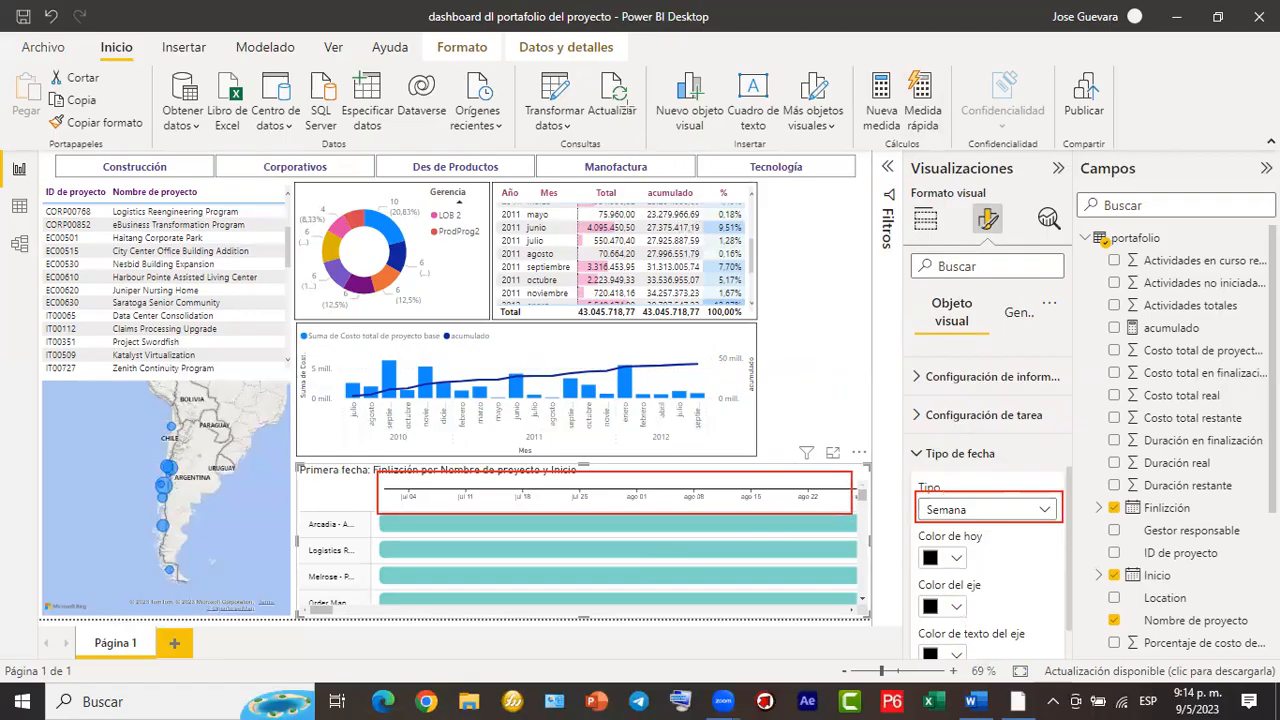
pyautogui.click(1046, 514)
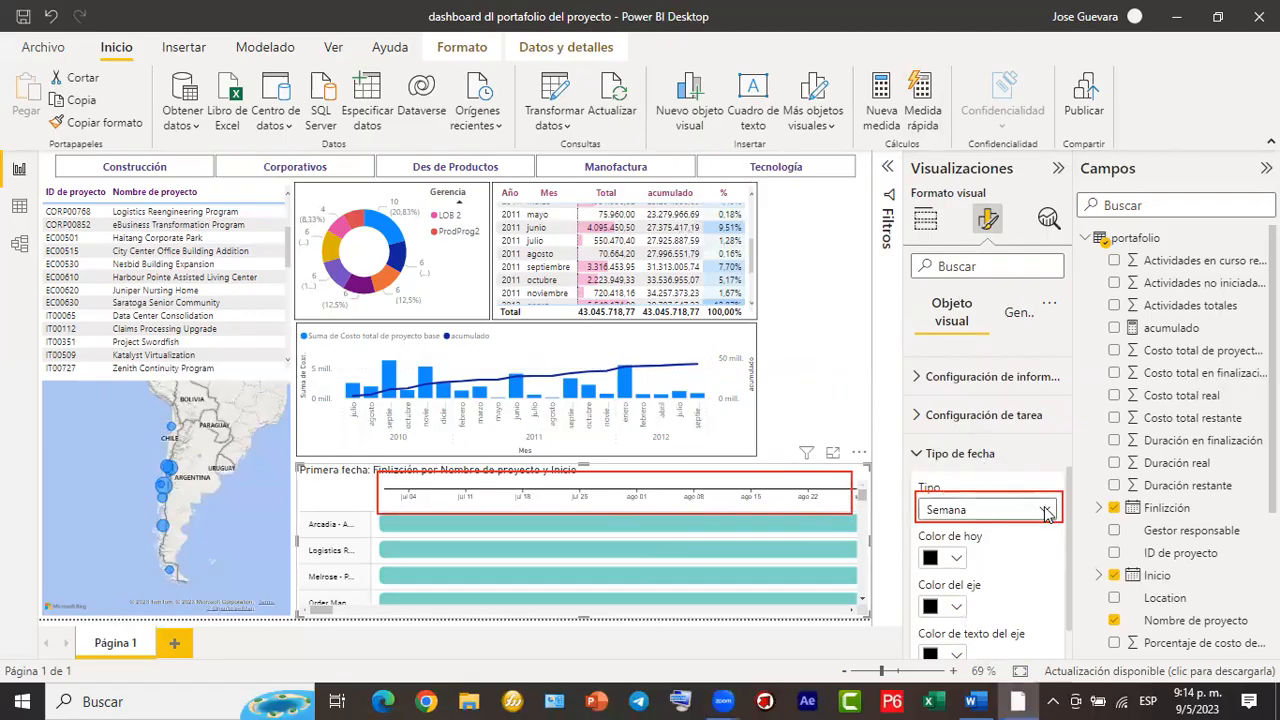
pyautogui.click(1046, 512)
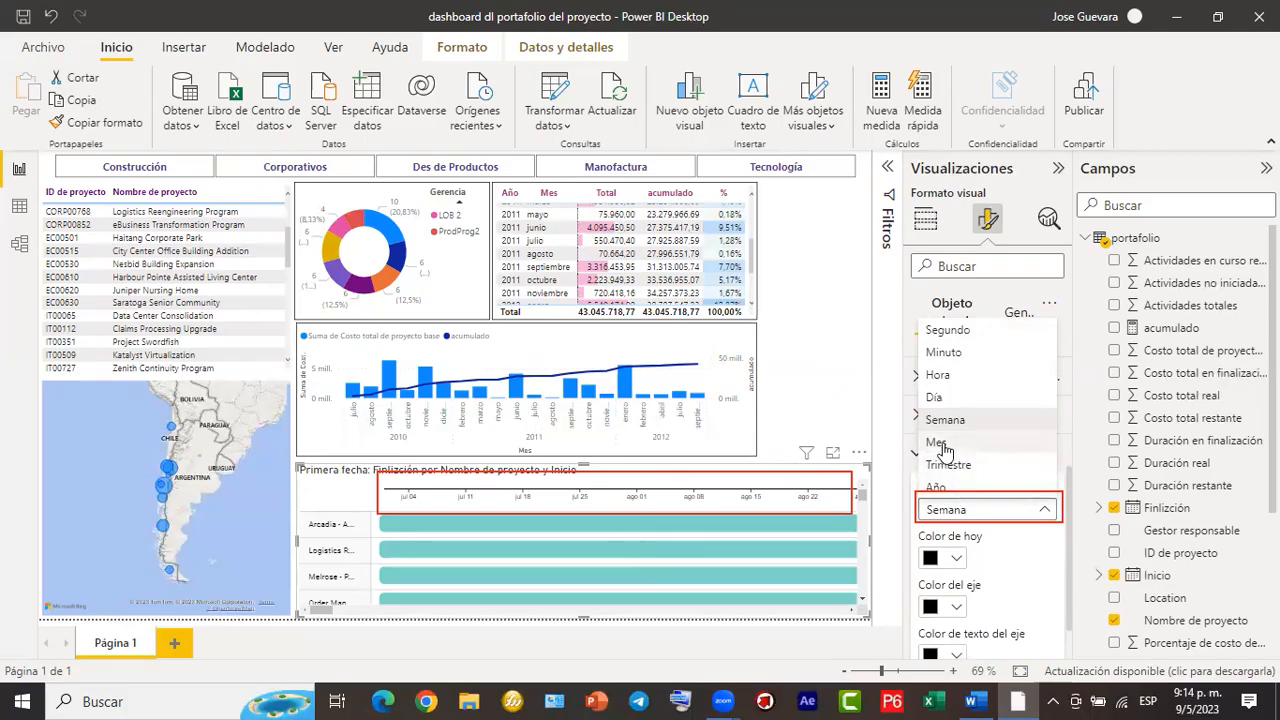
pyautogui.click(952, 467)
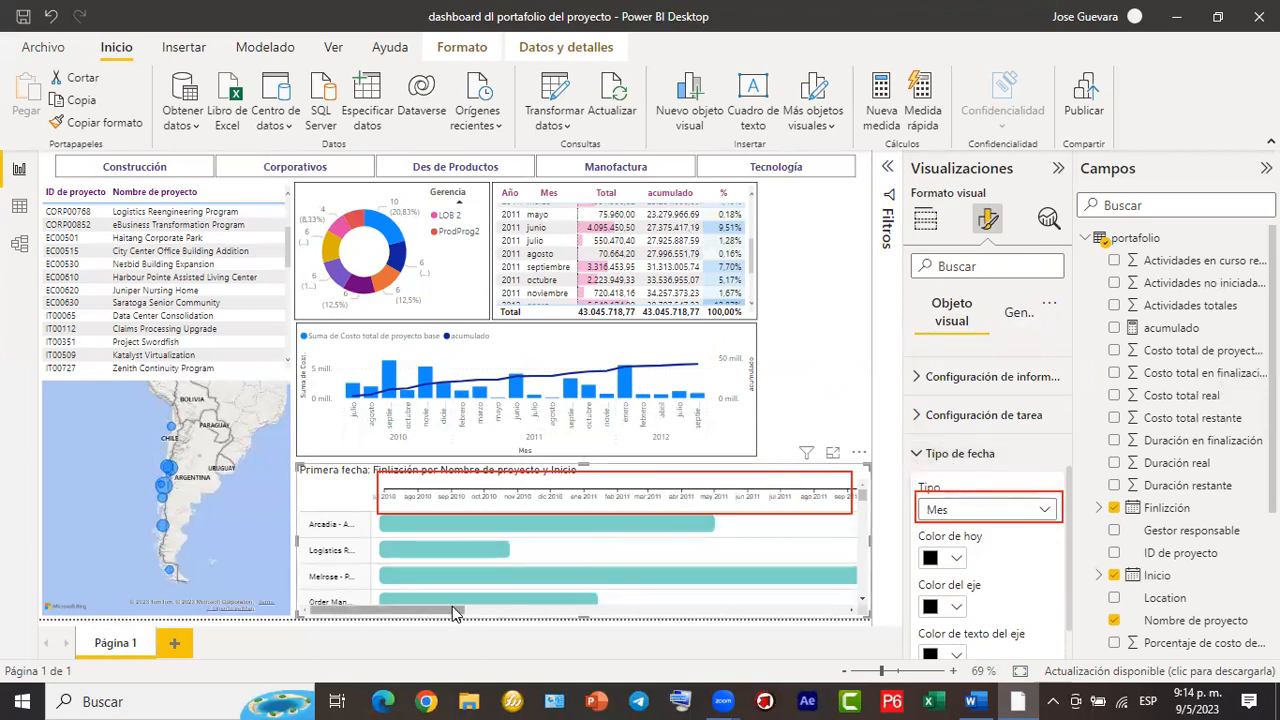
# Compare the months in the cost table with the Gantt's monthly timeline and its project bars.
pyautogui.scroll(5, 525, 265)
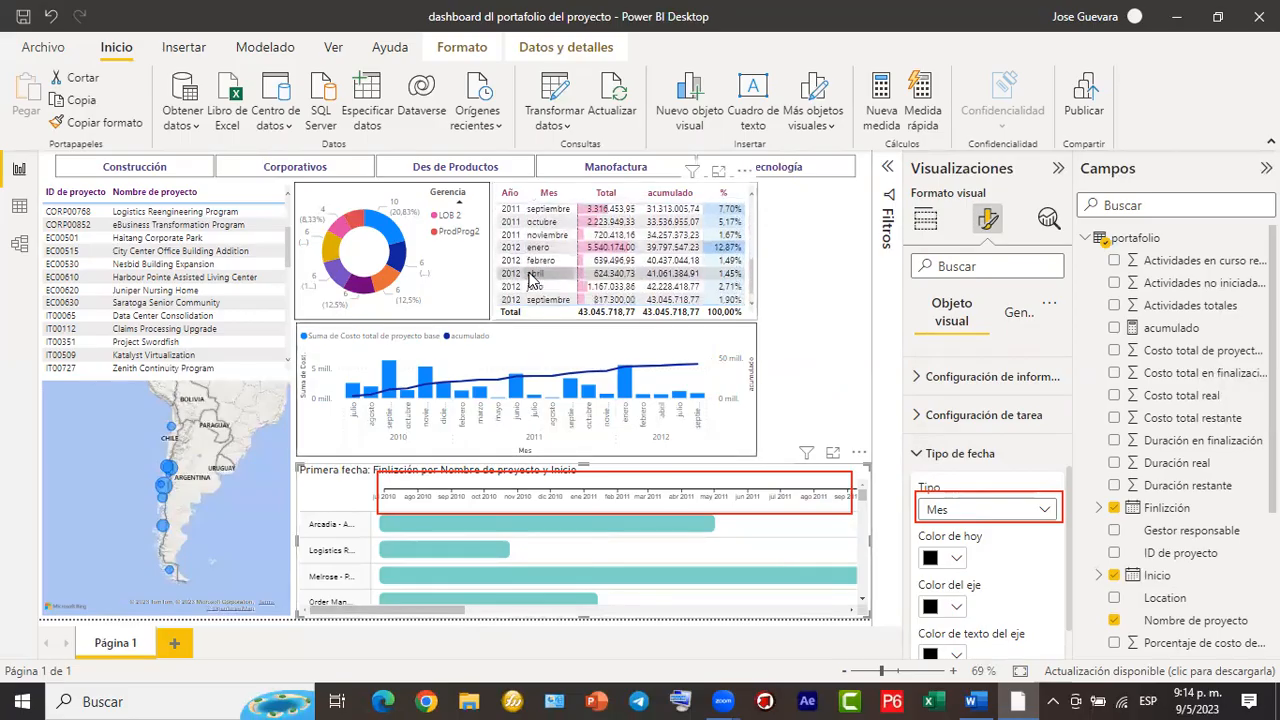
pyautogui.moveTo(412, 612); pyautogui.dragTo(829, 612)
pyautogui.moveTo(730, 612); pyautogui.dragTo(350, 612)
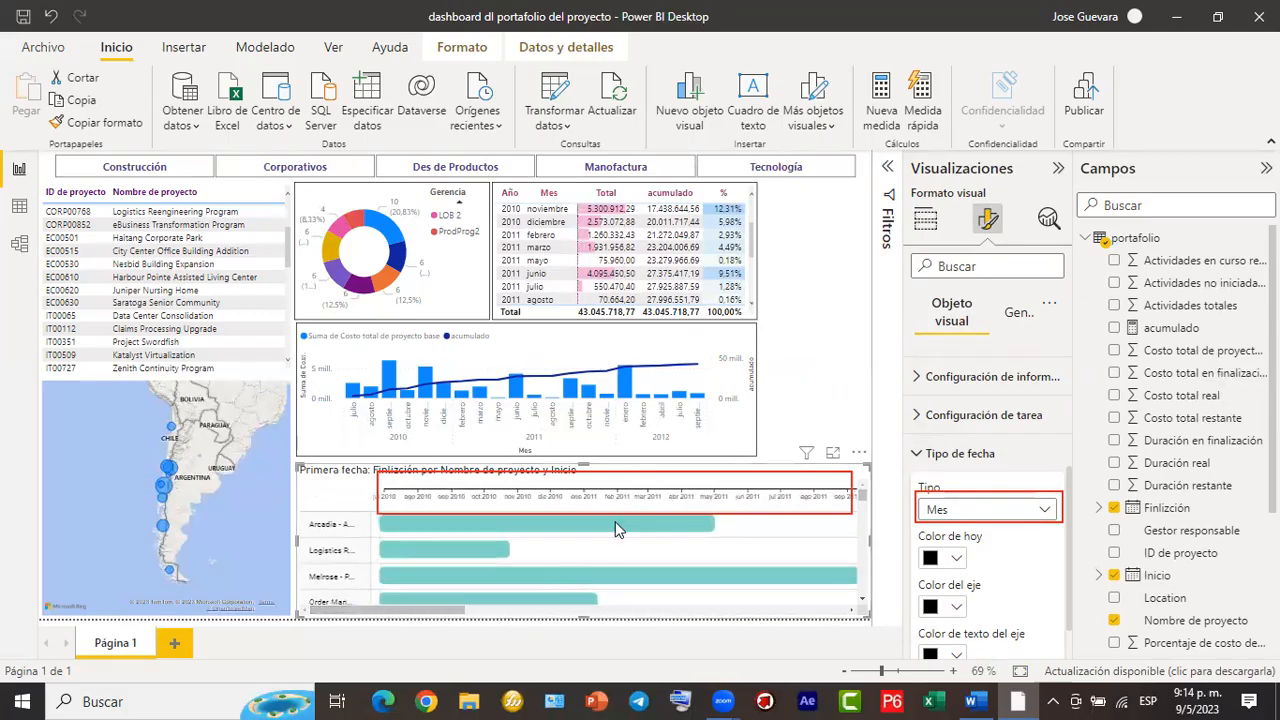
pyautogui.scroll(-5, 616, 530)
pyautogui.scroll(-5, 628, 565)
pyautogui.scroll(-5, 499, 585)
pyautogui.moveTo(450, 614); pyautogui.dragTo(434, 574)
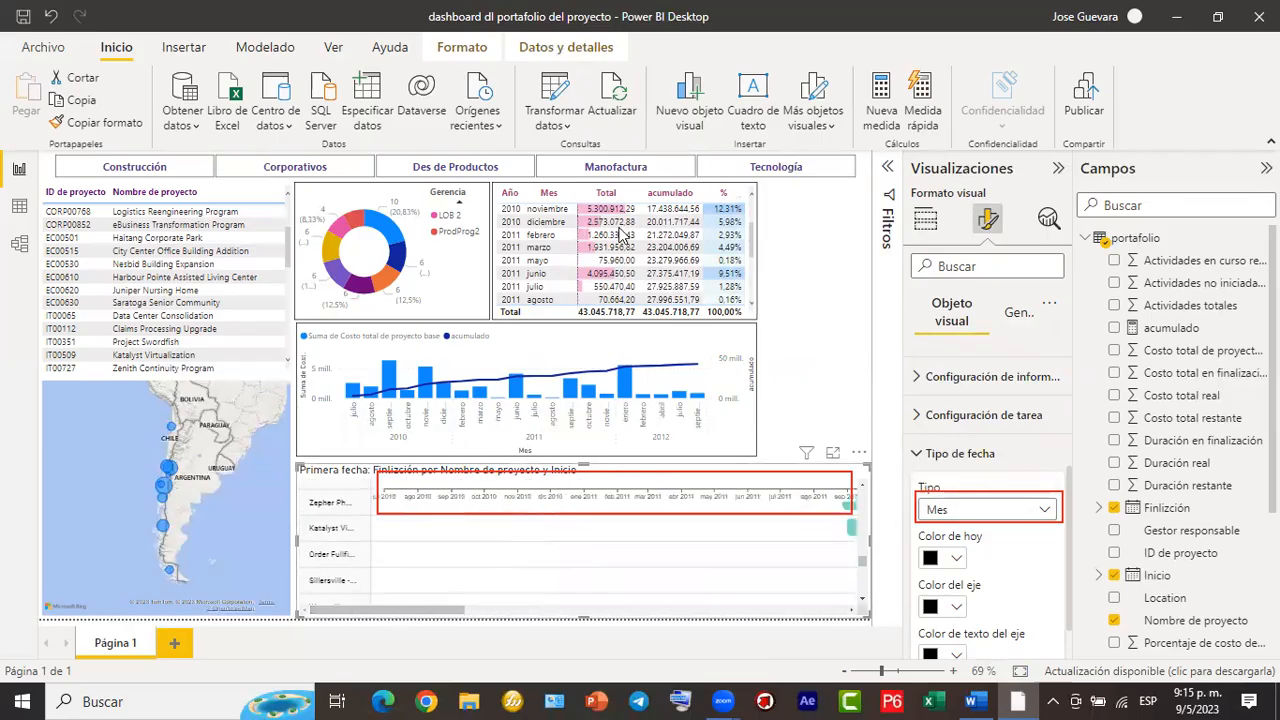
pyautogui.scroll(-3, 622, 234)
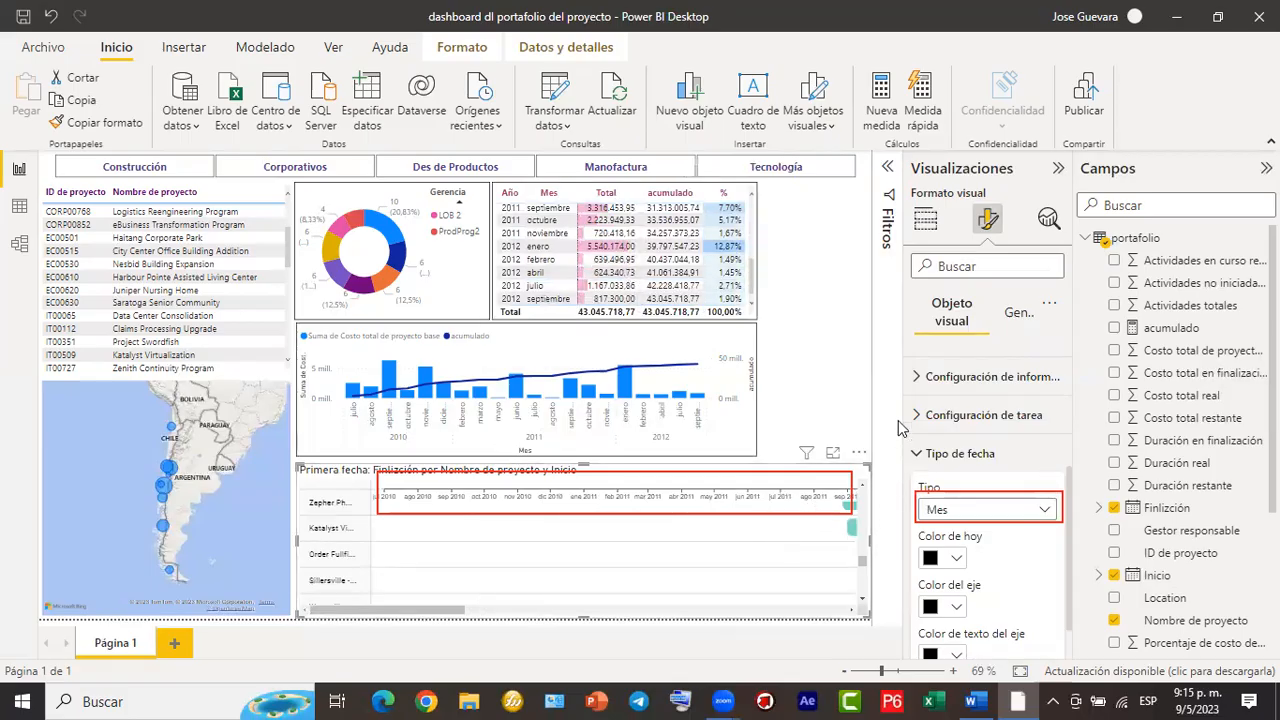
# Try Año as the Tipo de fecha of the Gantt's timeline and look over the project bars.
pyautogui.scroll(-1, 943, 514)
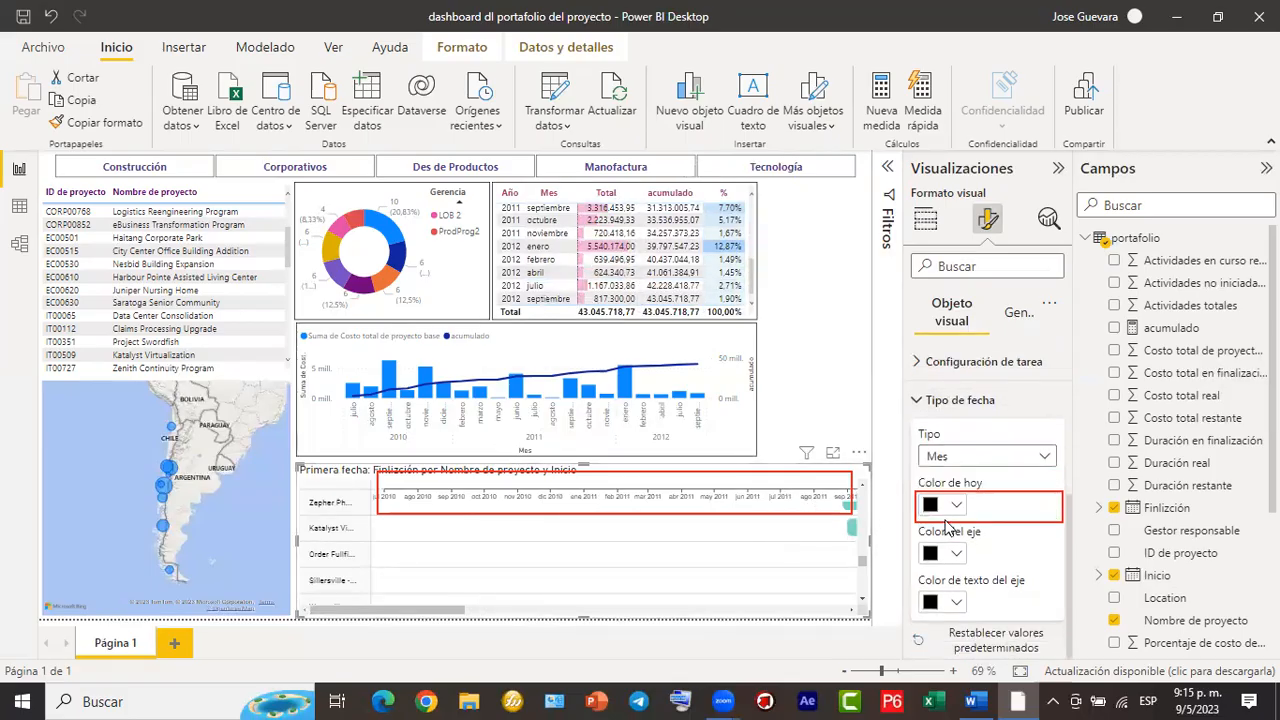
pyautogui.scroll(1, 945, 518)
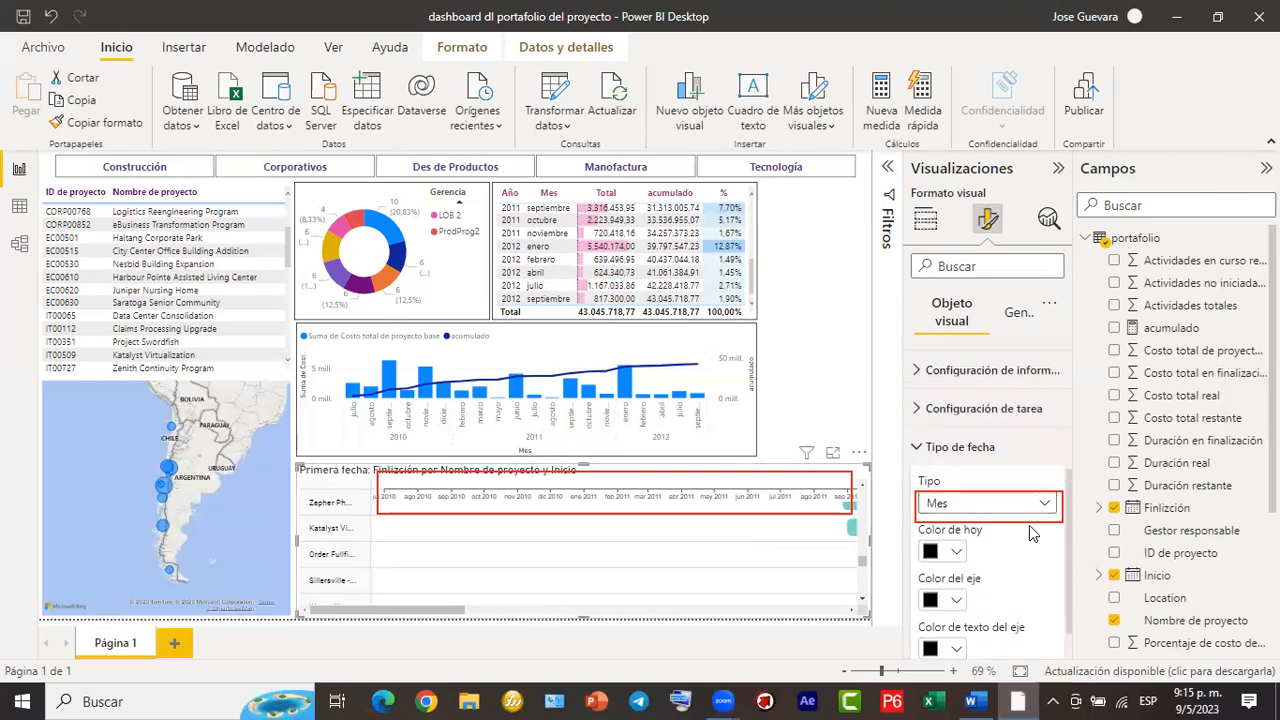
pyautogui.click(1045, 503)
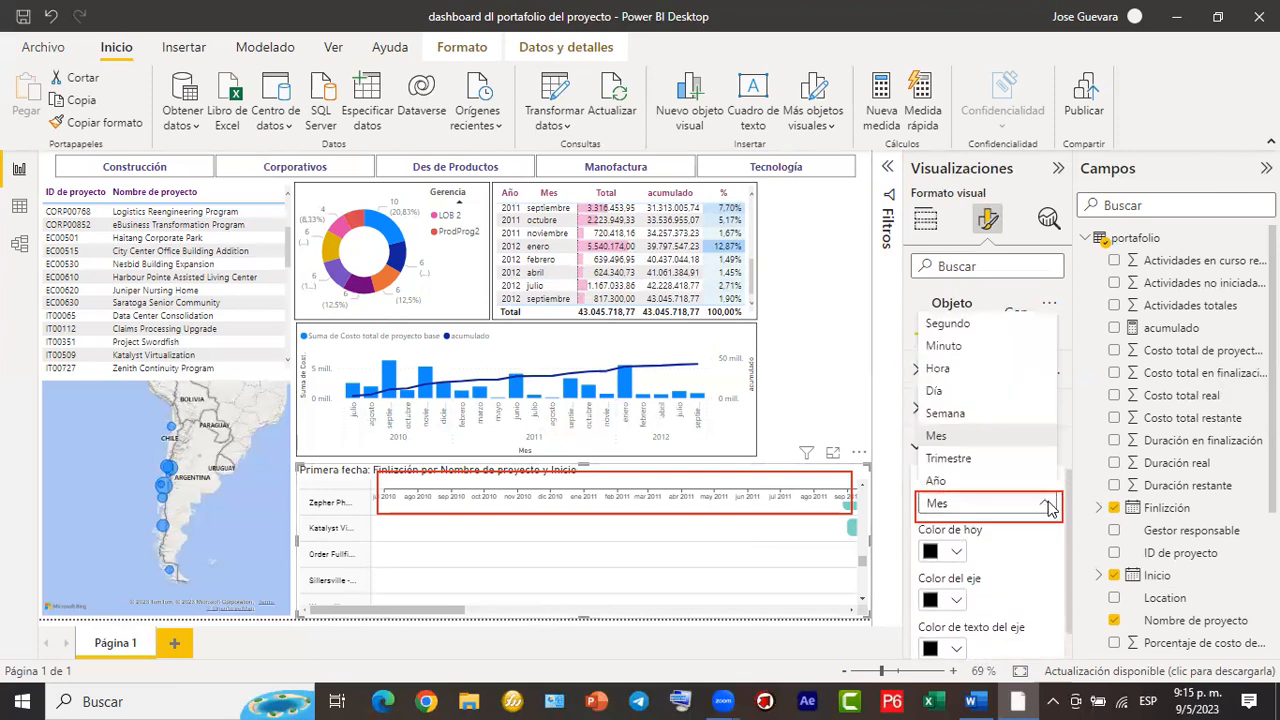
pyautogui.click(964, 484)
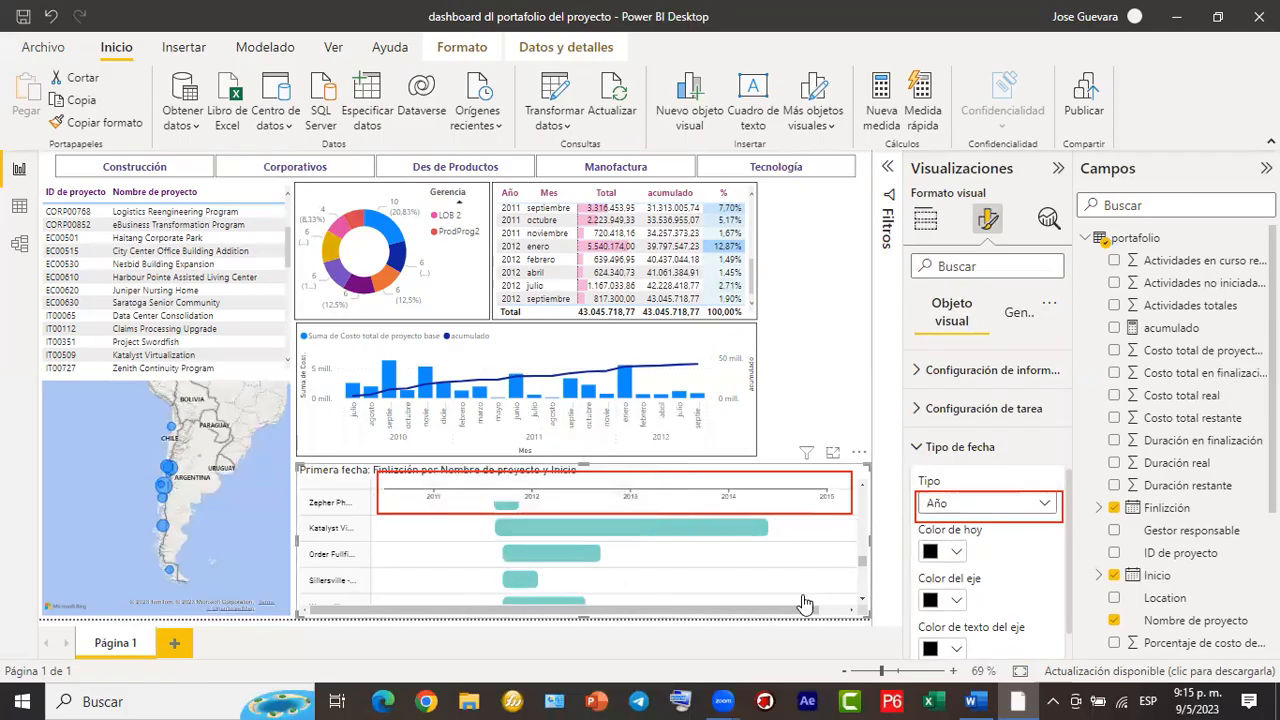
pyautogui.scroll(-5, 780, 567)
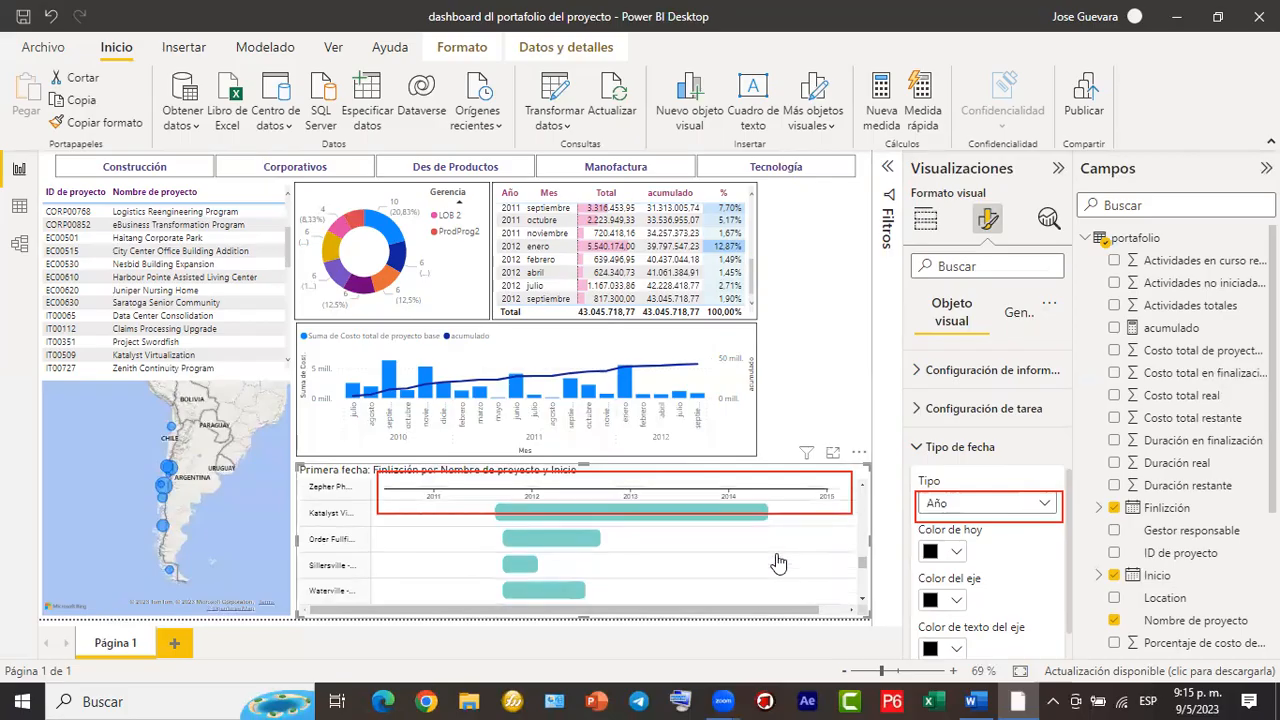
pyautogui.scroll(-5, 780, 567)
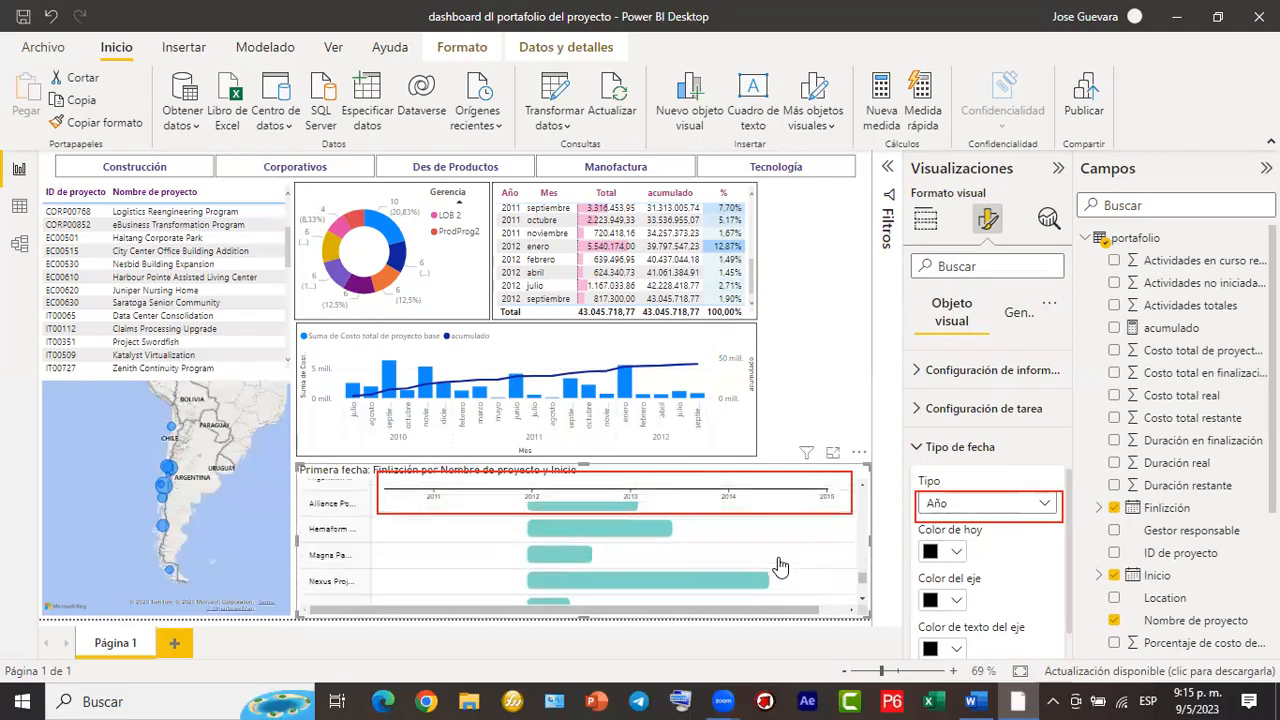
pyautogui.scroll(5, 780, 567)
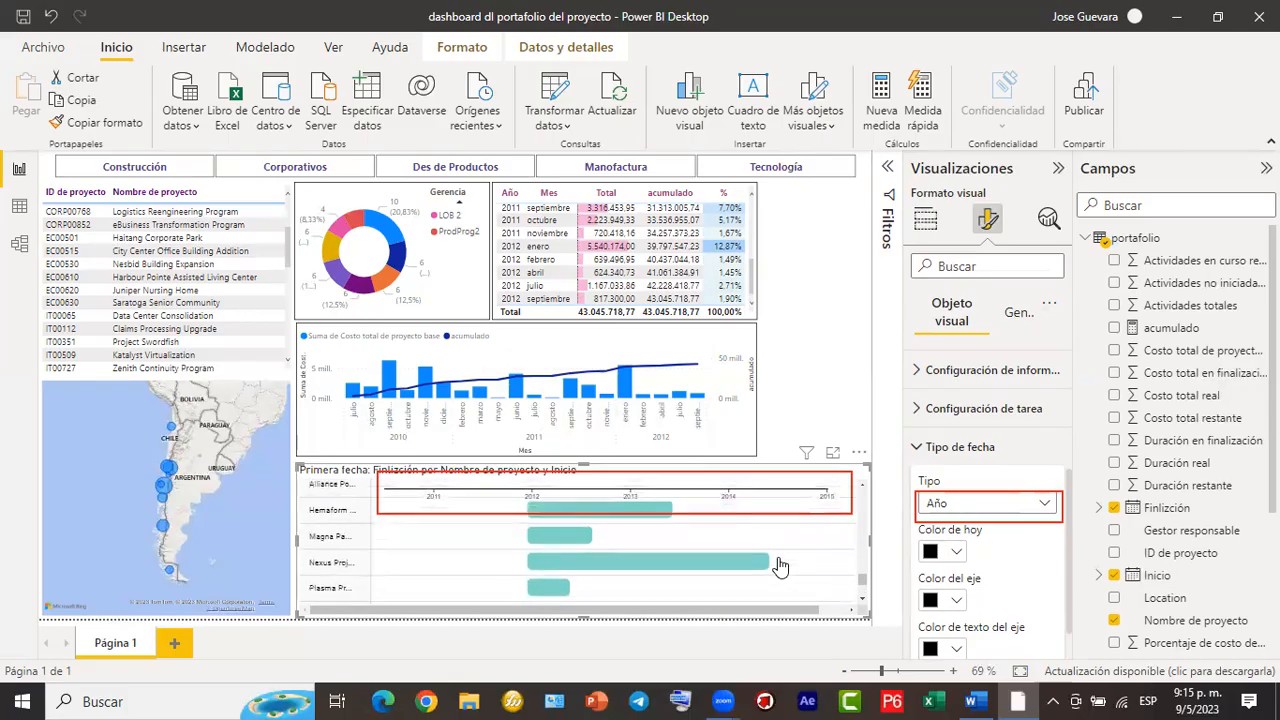
pyautogui.scroll(5, 780, 567)
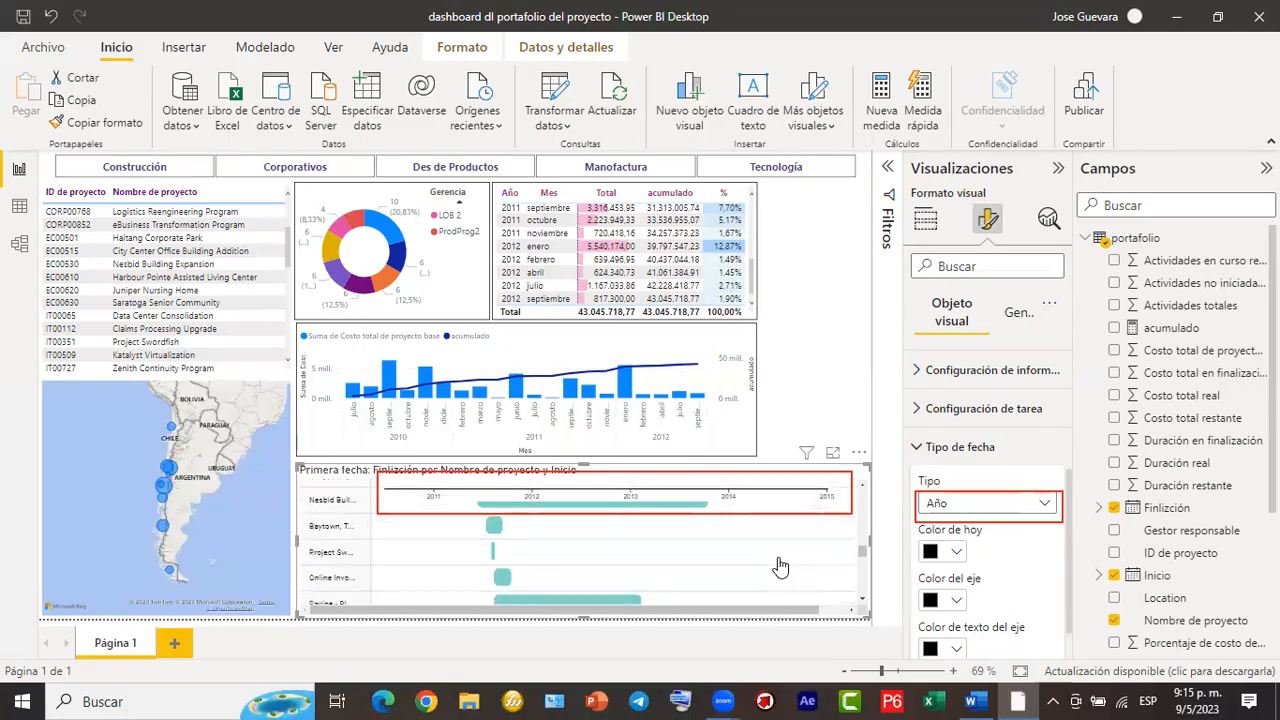
pyautogui.scroll(5, 780, 567)
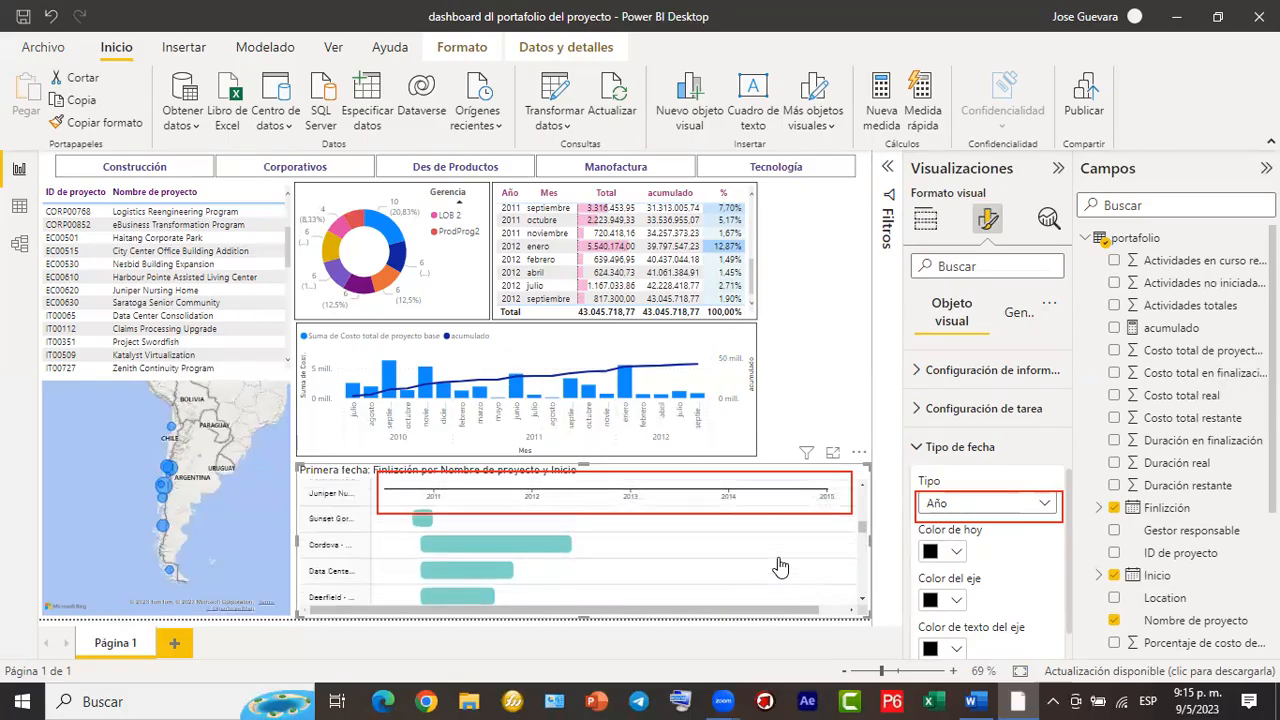
pyautogui.scroll(5, 780, 567)
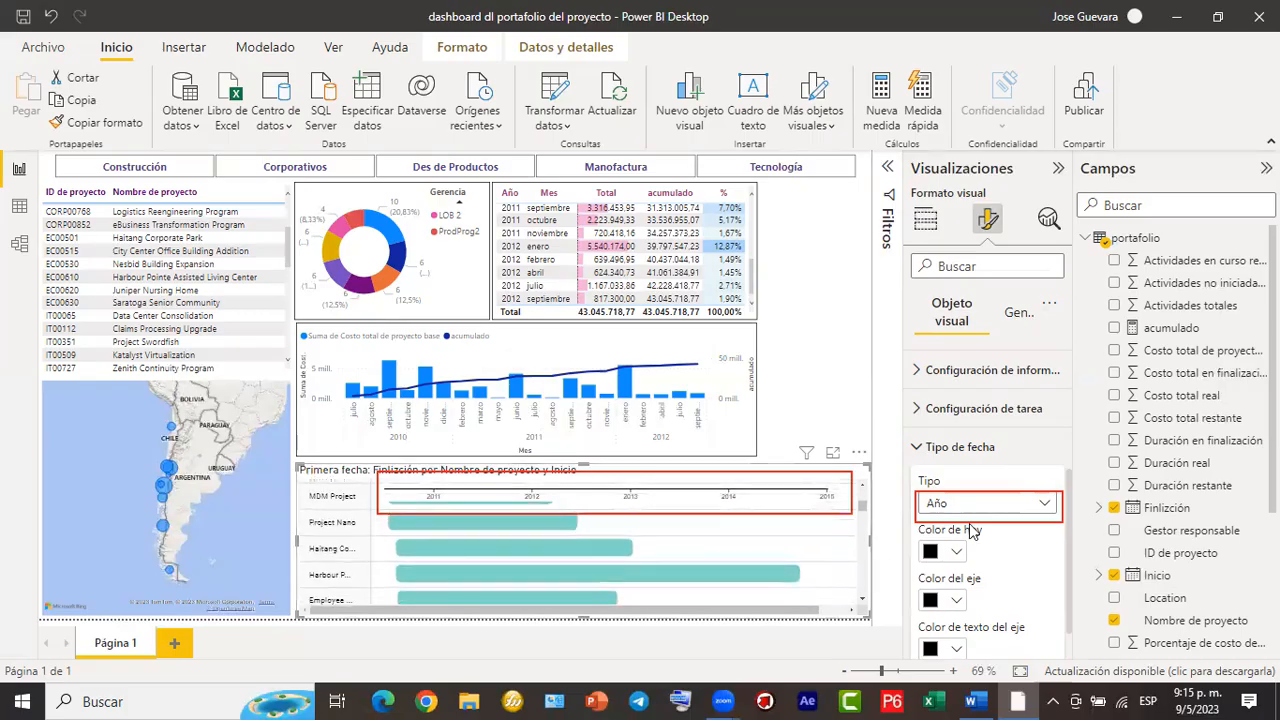
# Set the Tipo de fecha of the Gantt's timeline back to Mes.
pyautogui.click(1048, 505)
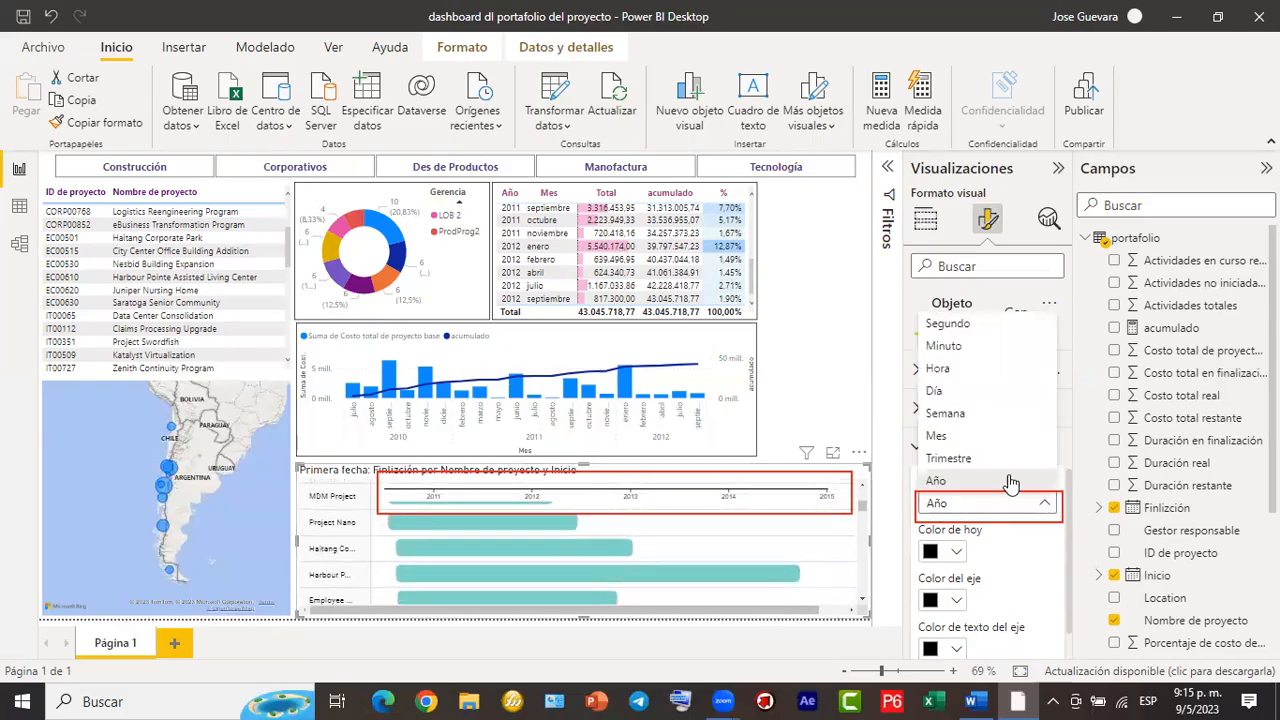
pyautogui.click(970, 442)
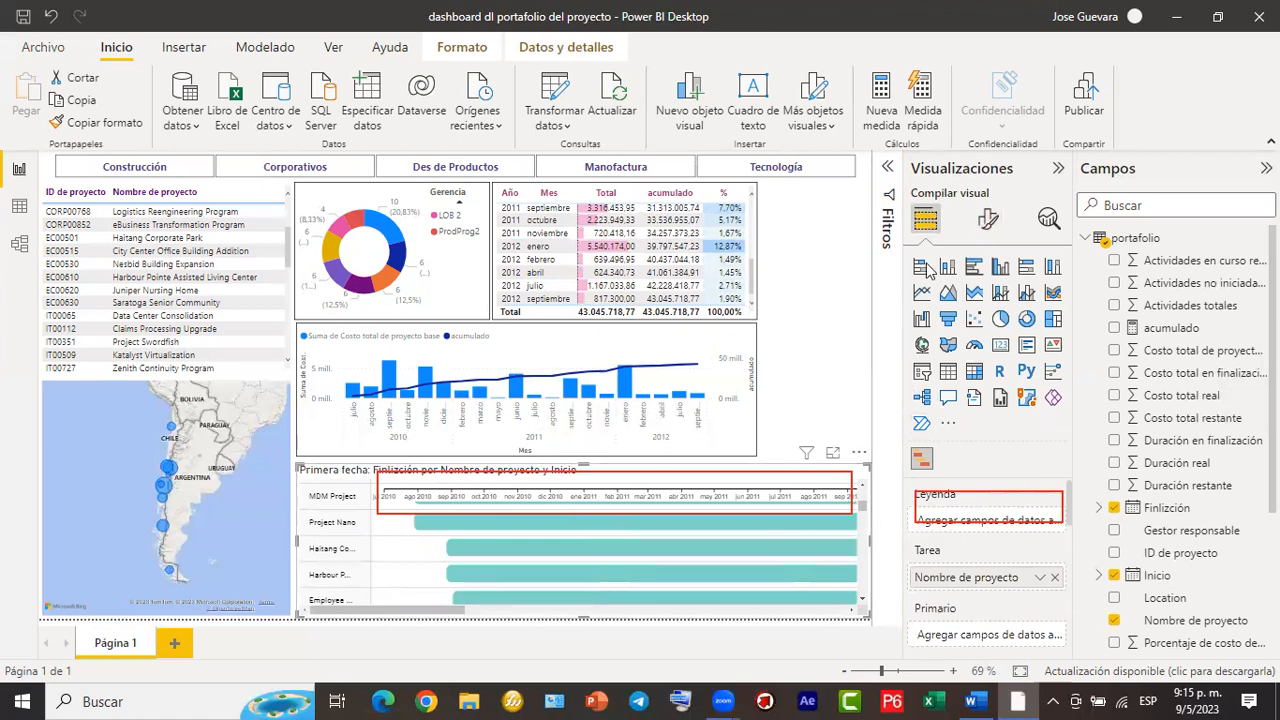
# Remove Finlizción from the Gantt's Fecha de finalización and assign it there again.
pyautogui.scroll(-3, 980, 523)
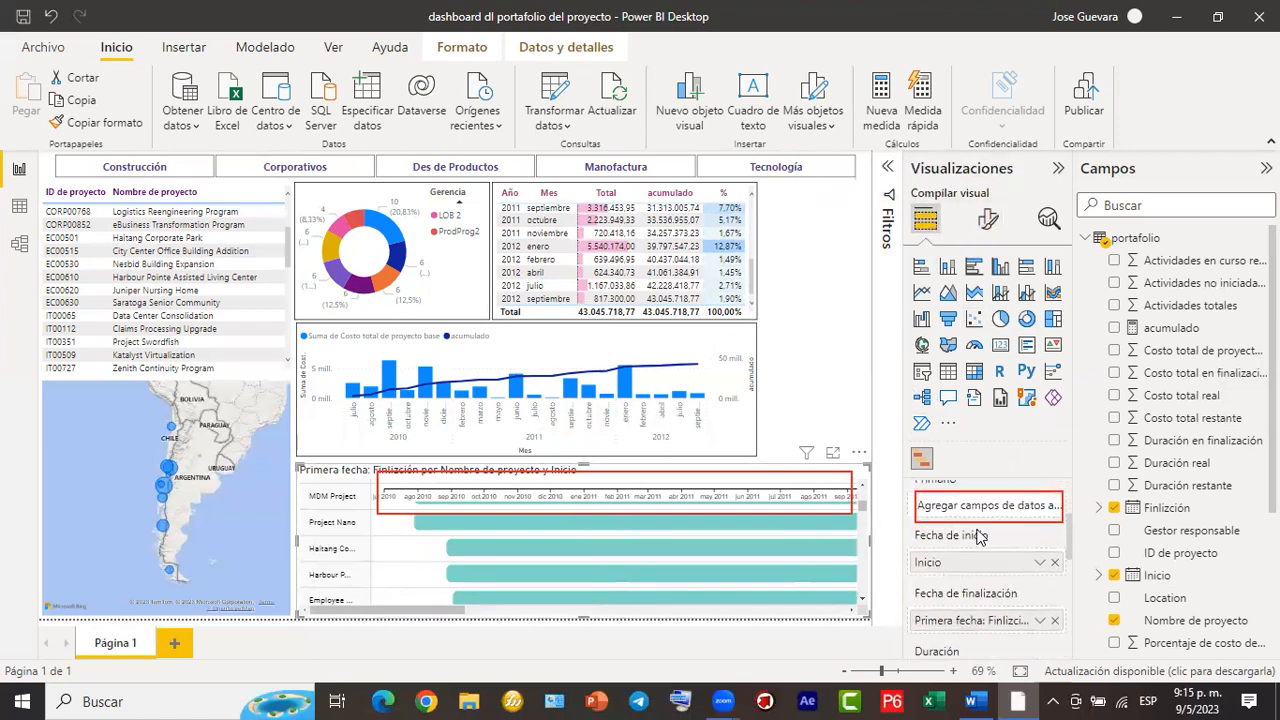
pyautogui.scroll(-1, 990, 566)
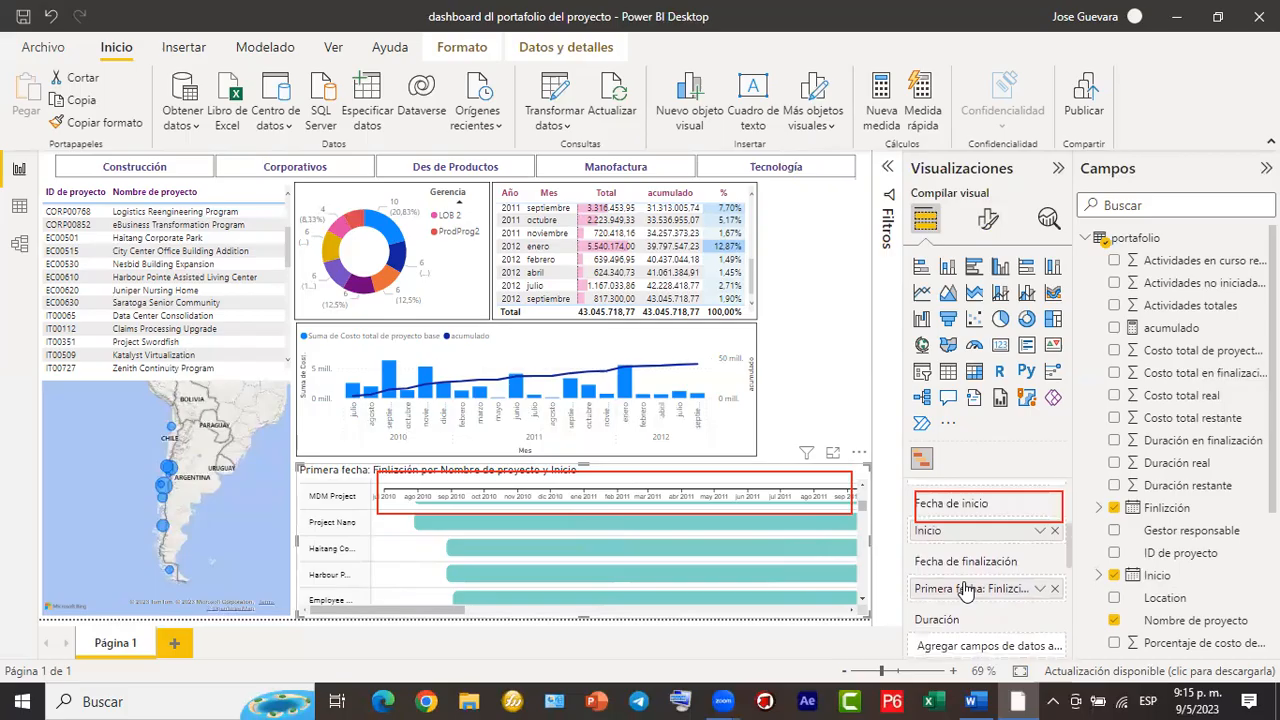
pyautogui.click(1054, 589)
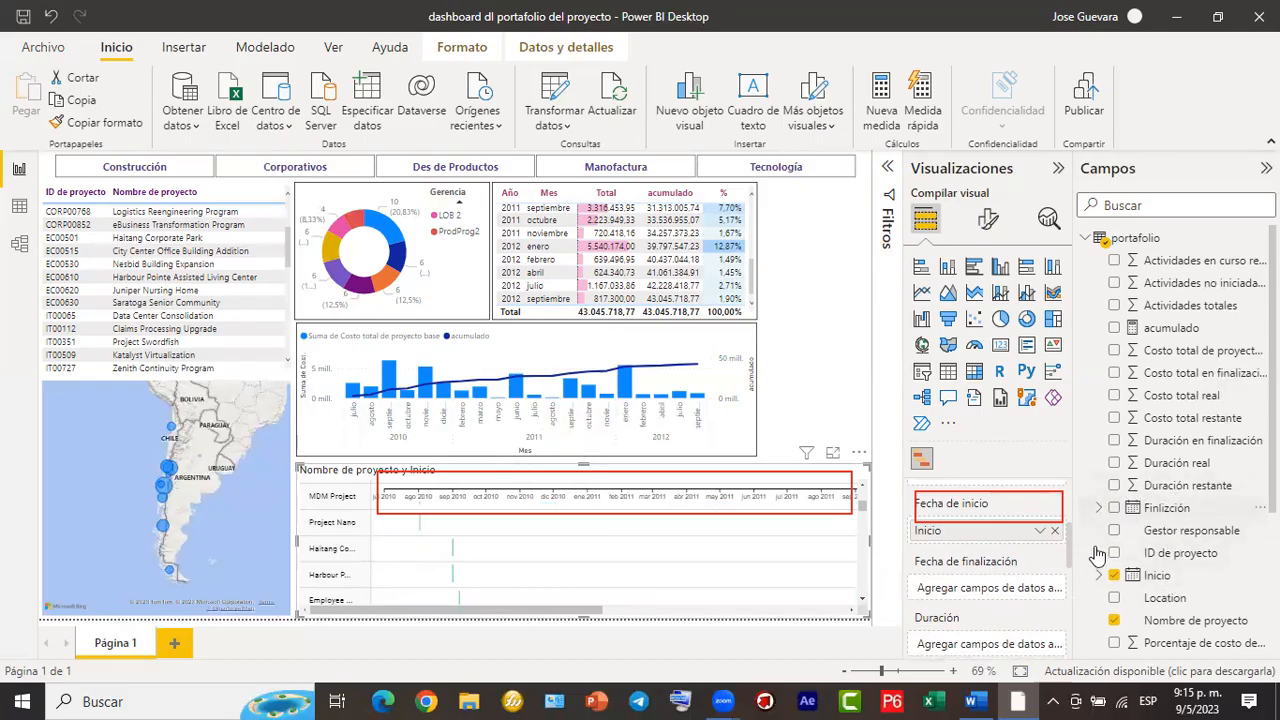
pyautogui.moveTo(1052, 590); pyautogui.dragTo(998, 592)
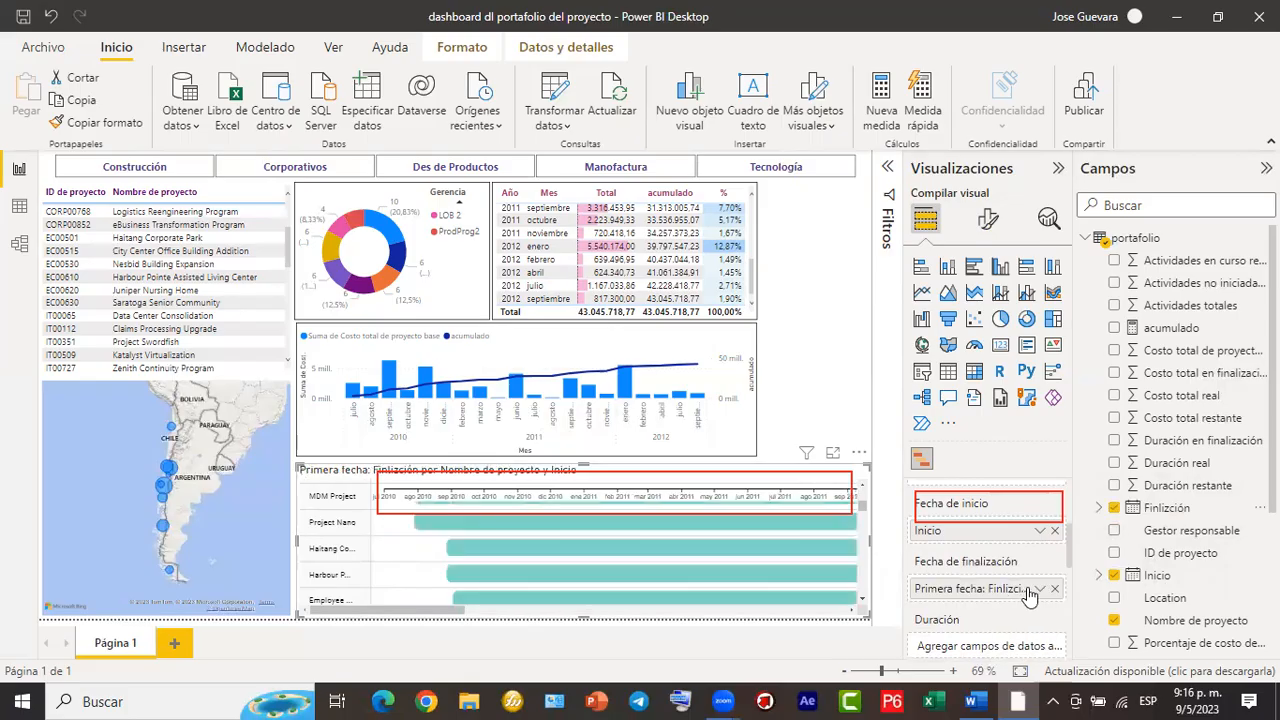
# Compare the field options of the Gantt's Fecha de finalización with those of its Fecha de inicio.
pyautogui.click(1038, 591)
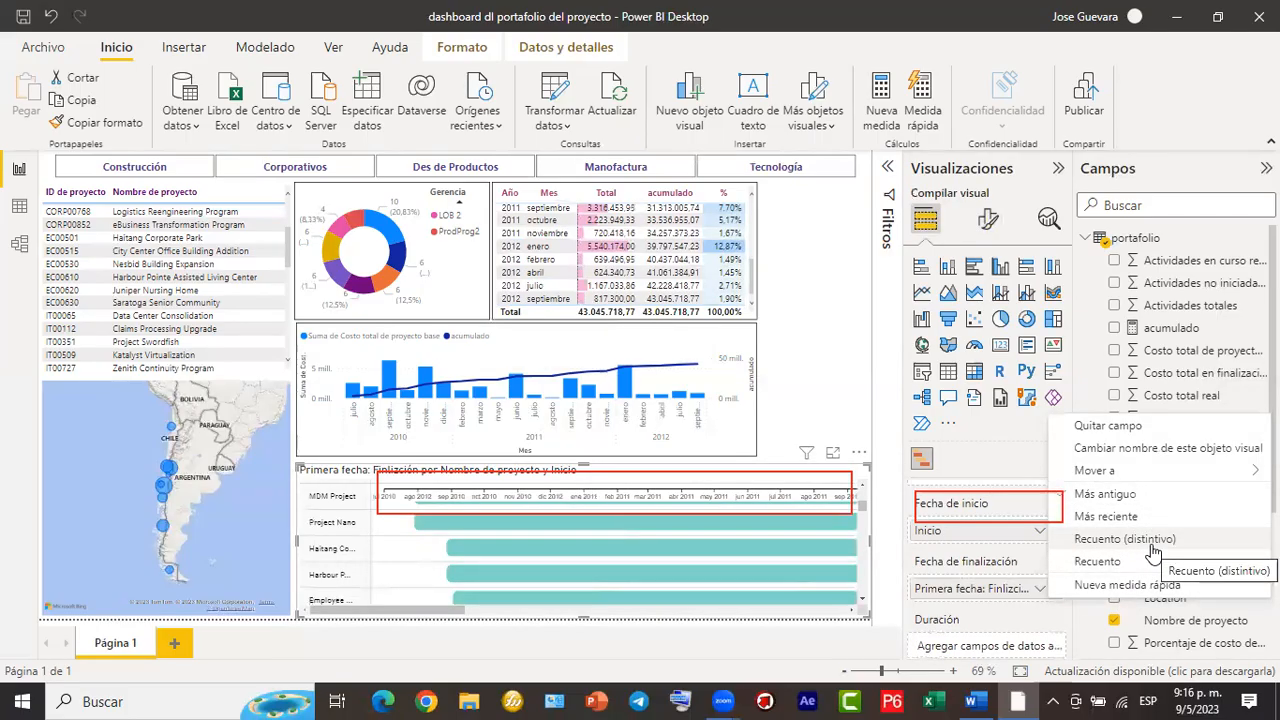
pyautogui.click(1039, 533)
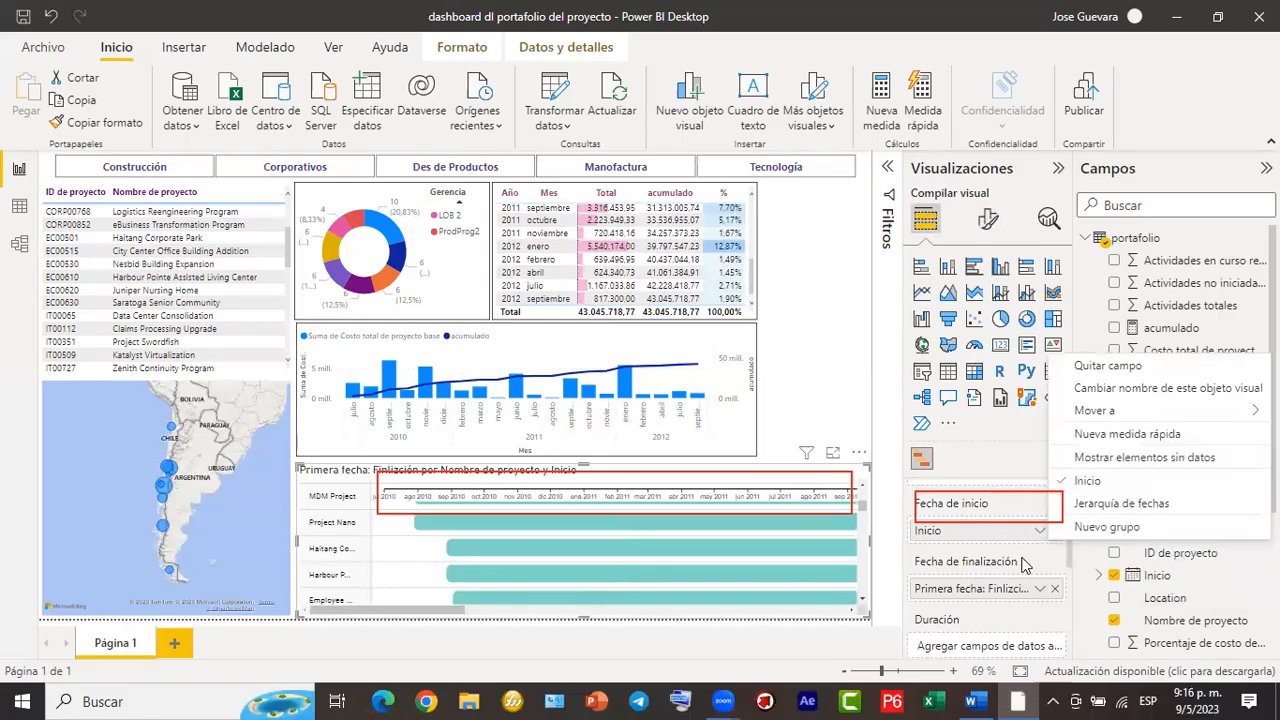
# Clear the Gantt's Fecha de finalización and refill it with the Finlizción date field.
pyautogui.click(1052, 594)
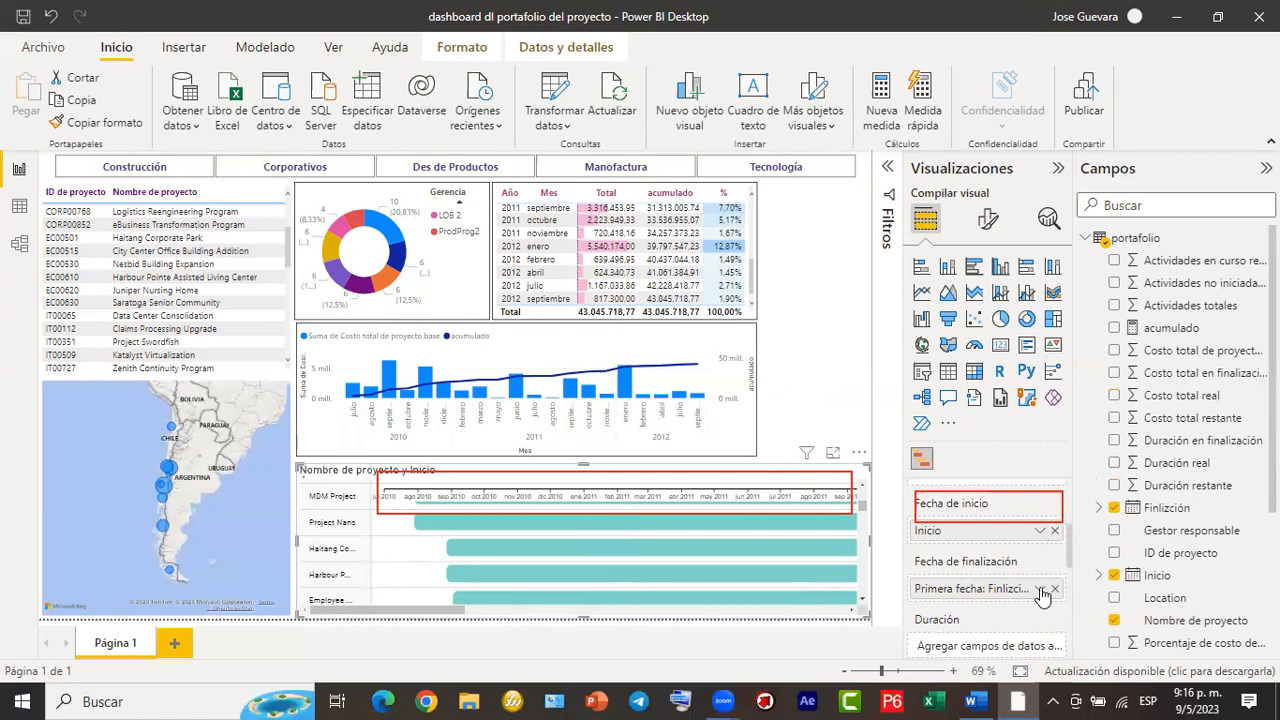
pyautogui.click(1042, 590)
pyautogui.click(1042, 590)
pyautogui.click(1042, 590)
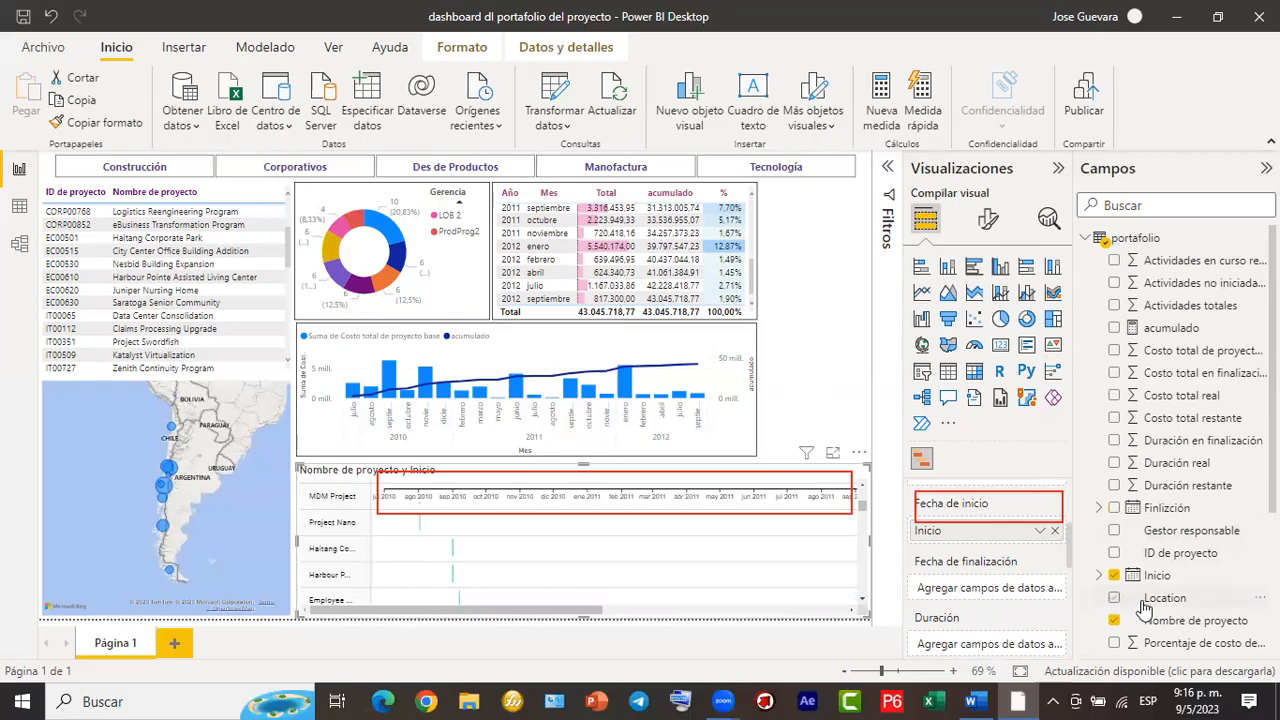
pyautogui.moveTo(1163, 585); pyautogui.dragTo(1110, 575)
pyautogui.moveTo(1155, 510); pyautogui.dragTo(988, 592)
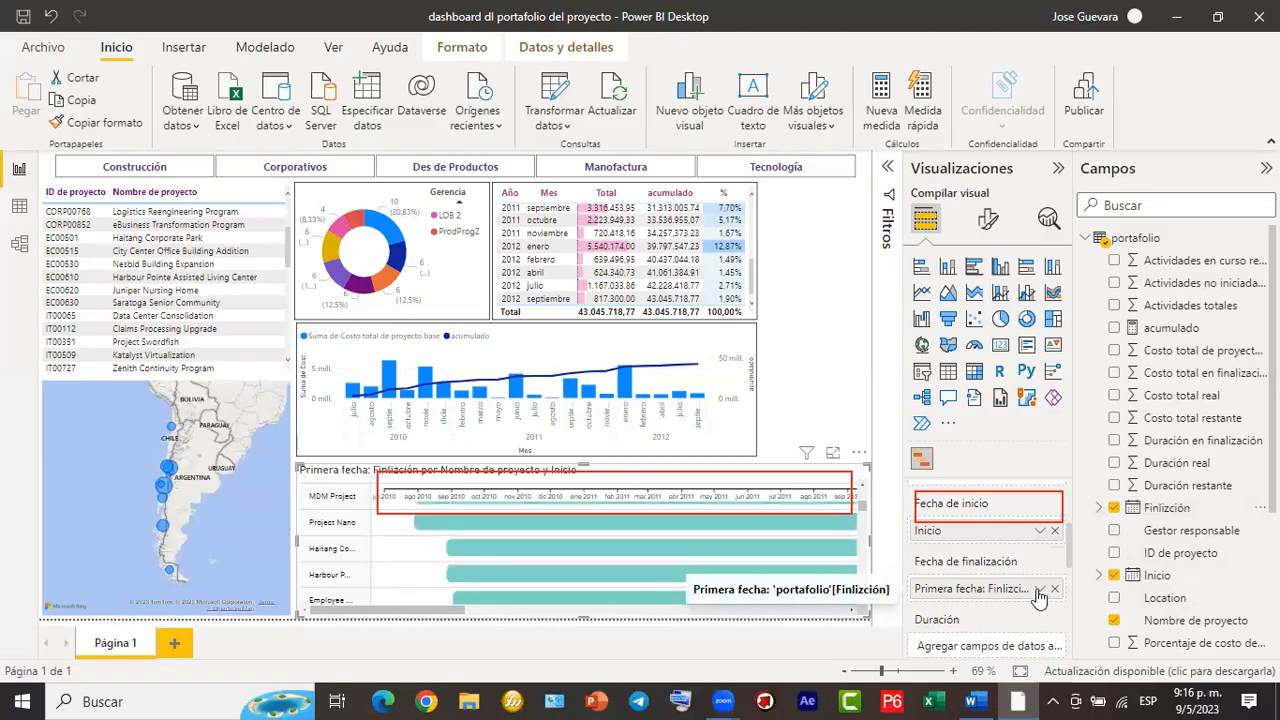
# Check the aggregation options of the Finlizción end date and view the later months of the Gantt's timeline.
pyautogui.click(1038, 589)
pyautogui.moveTo(1105, 470)
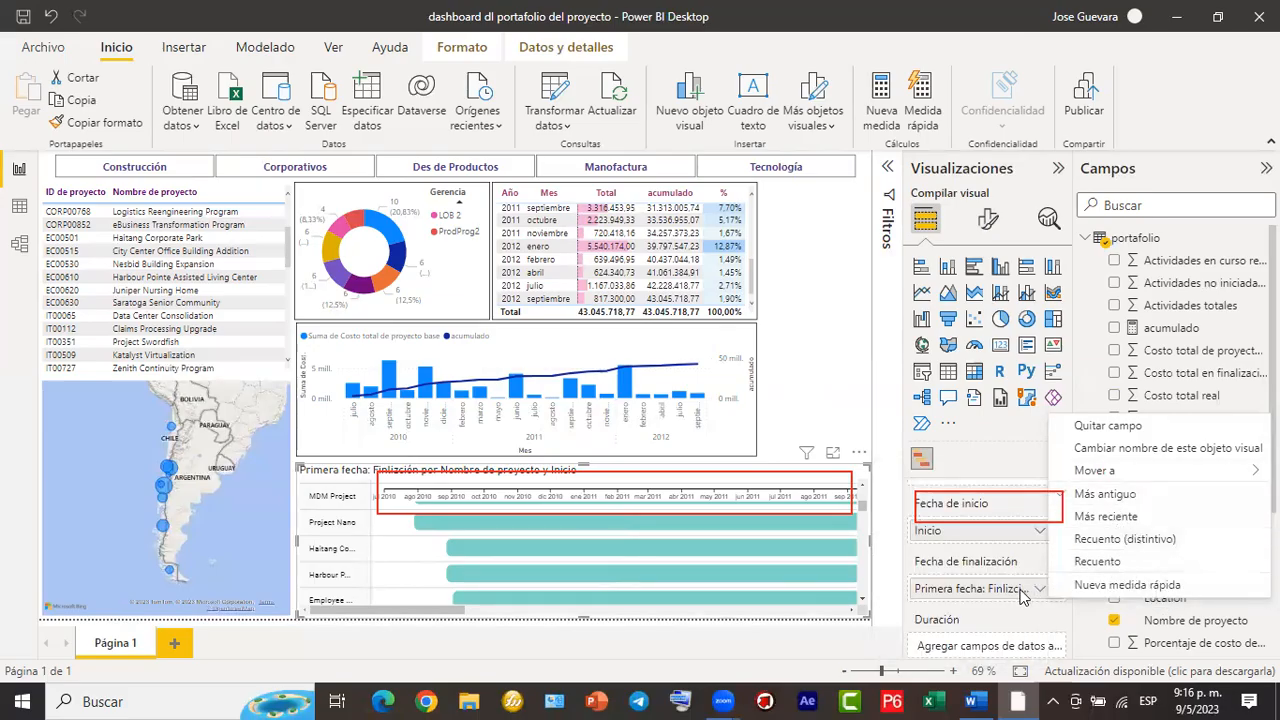
pyautogui.click(966, 595)
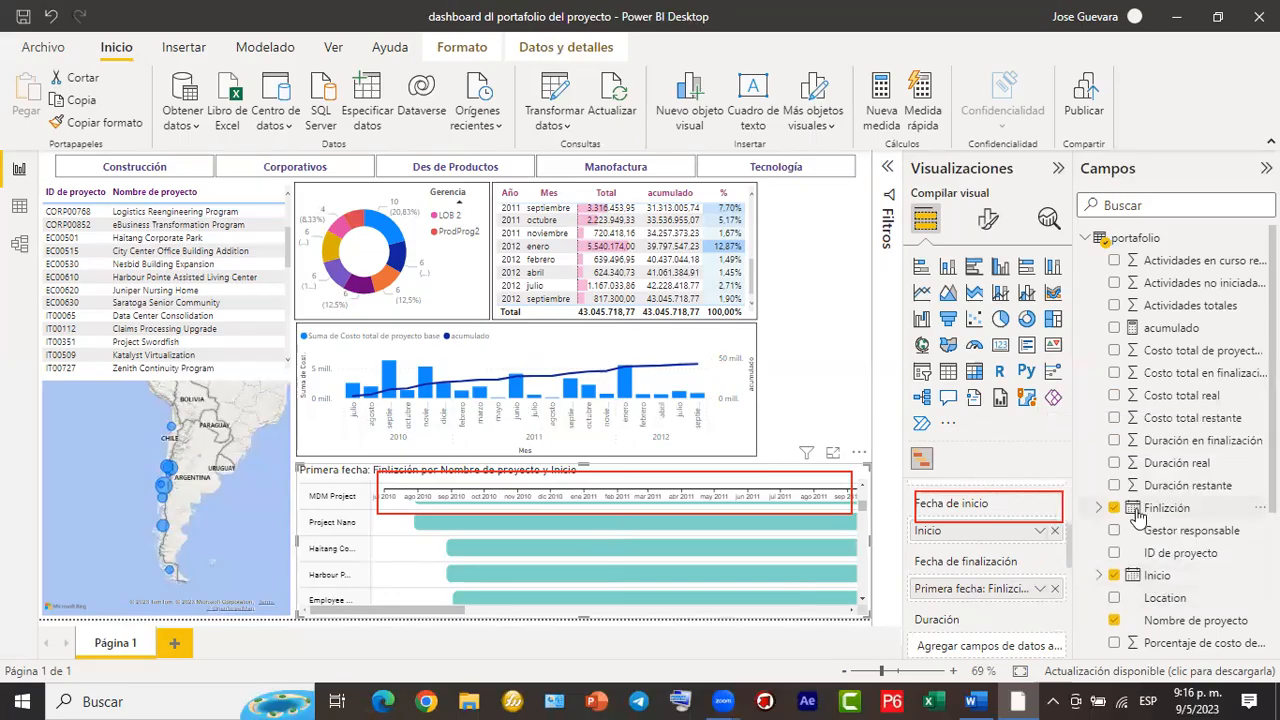
pyautogui.moveTo(467, 611); pyautogui.dragTo(833, 607)
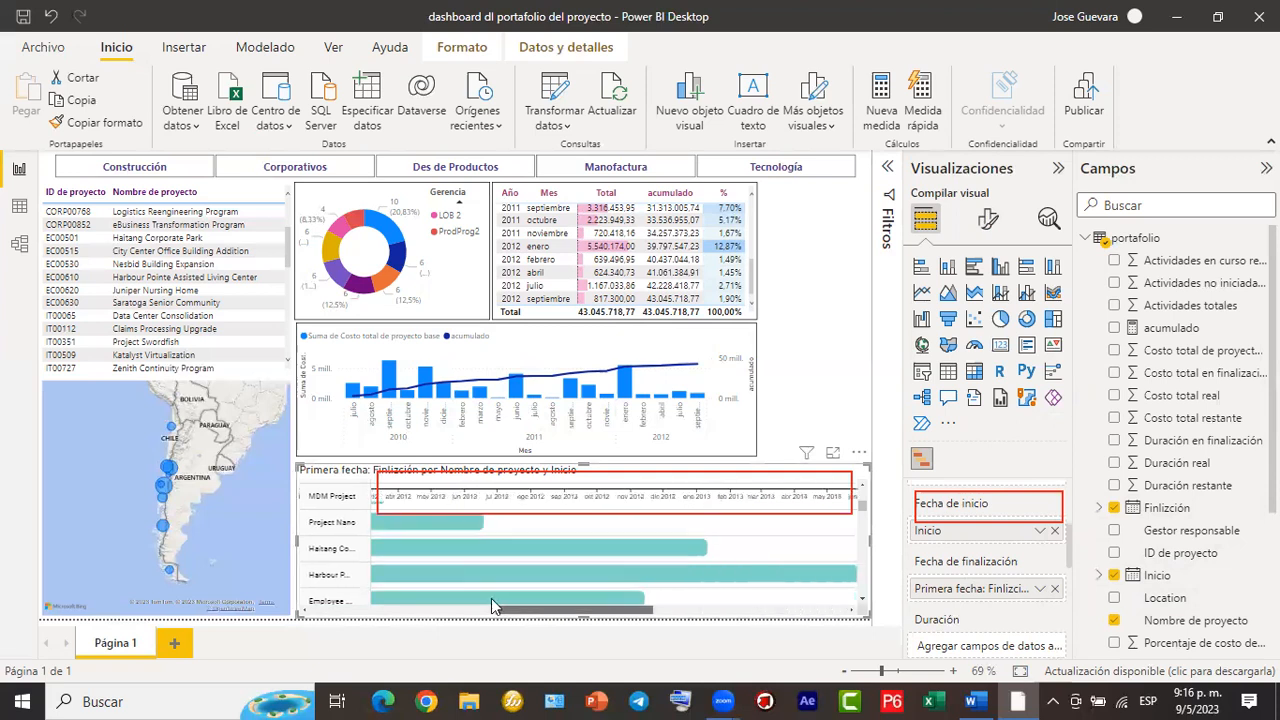
# Remove the Finlizción field from the Gantt's Fecha de finalización.
pyautogui.click(1039, 589)
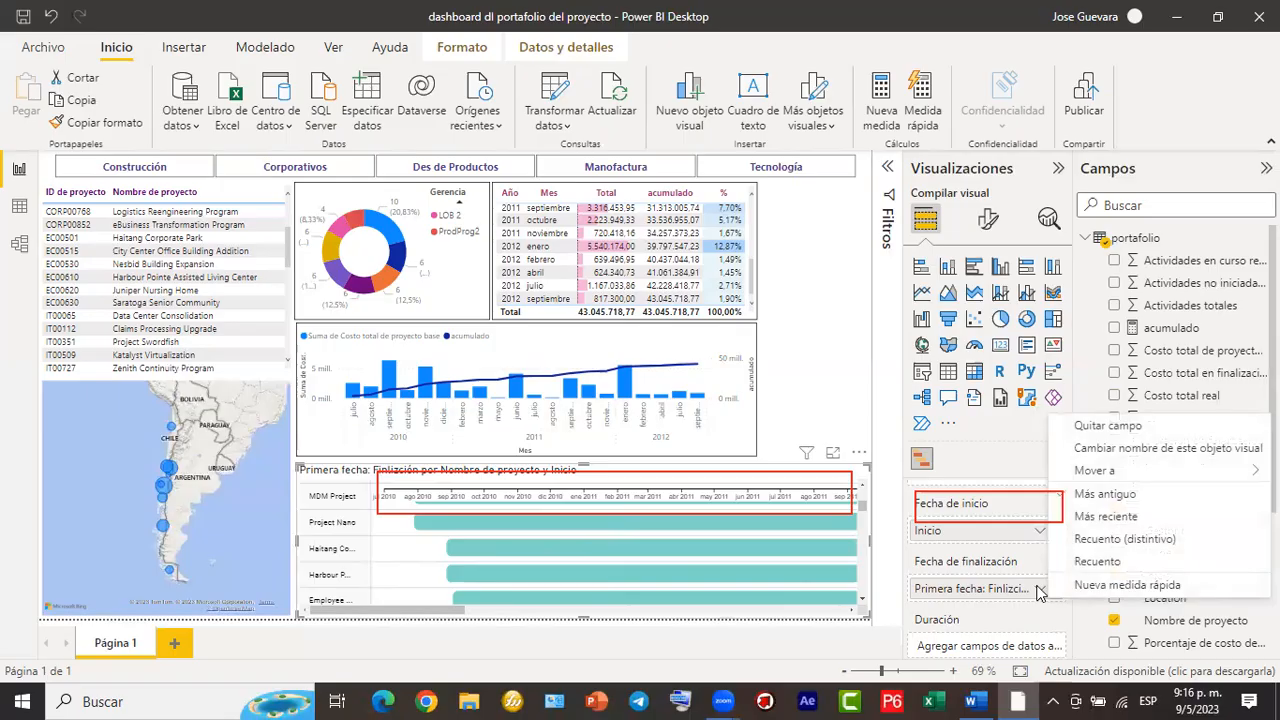
pyautogui.click(1107, 426)
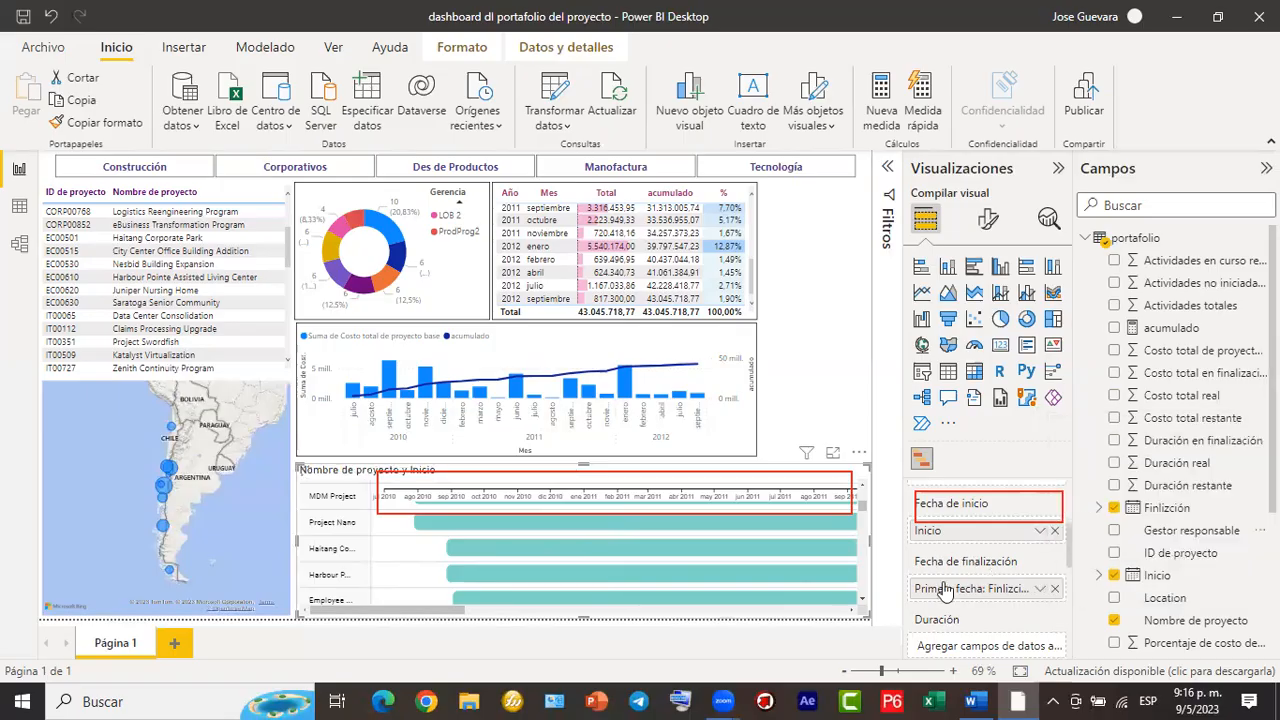
pyautogui.click(1054, 588)
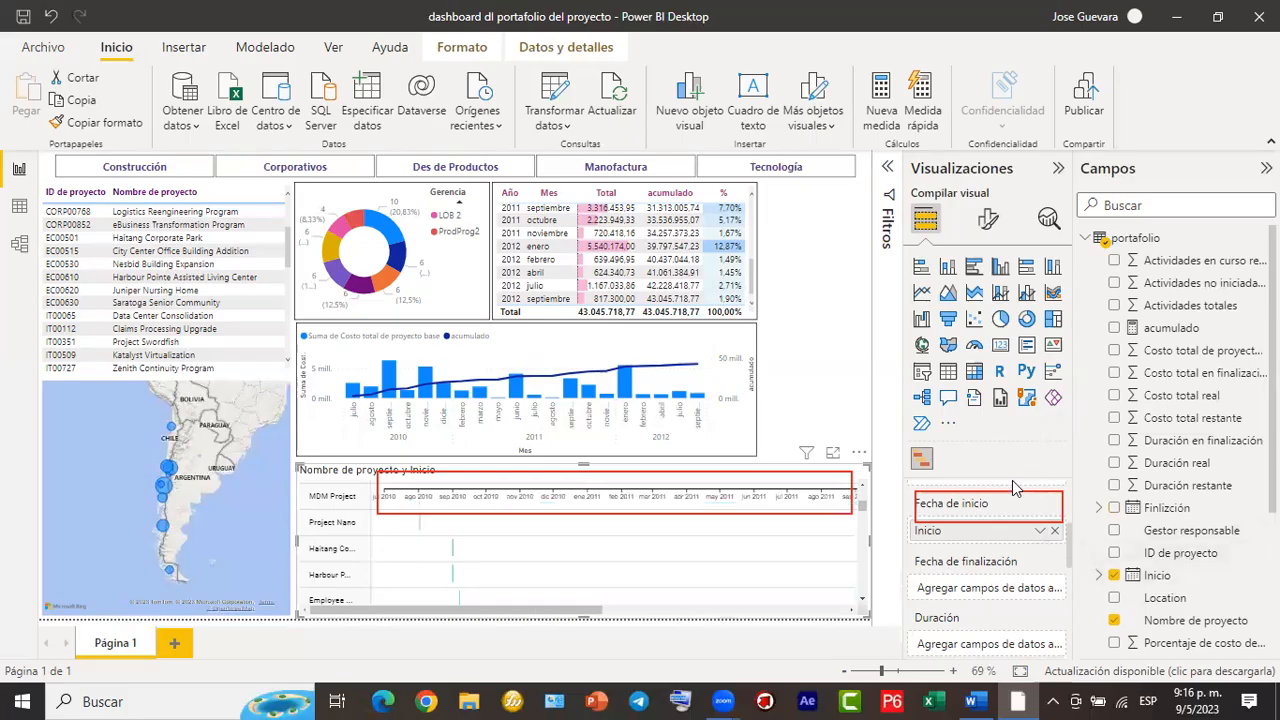
# Look over the Gantt's data roles and the field options of Inicio under Fecha de inicio.
pyautogui.scroll(-2, 918, 577)
pyautogui.scroll(2, 950, 568)
pyautogui.scroll(3, 947, 563)
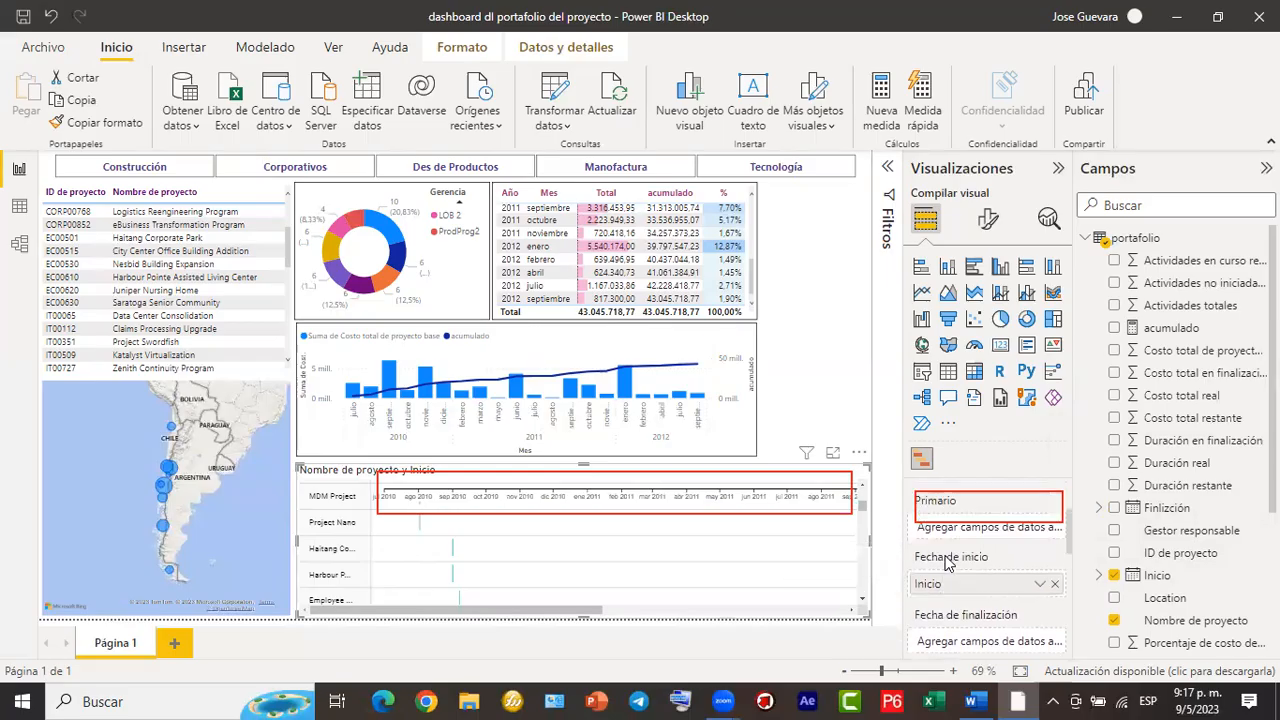
pyautogui.scroll(-2, 947, 563)
pyautogui.click(1040, 586)
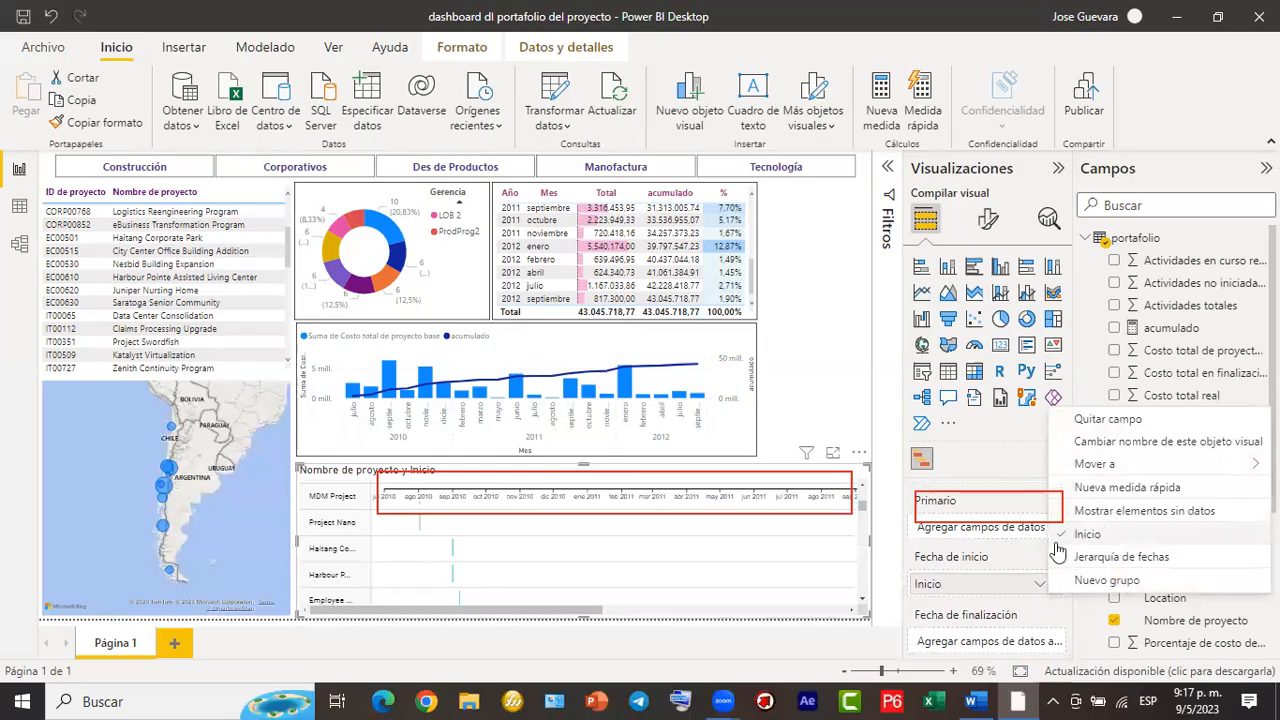
pyautogui.click(968, 637)
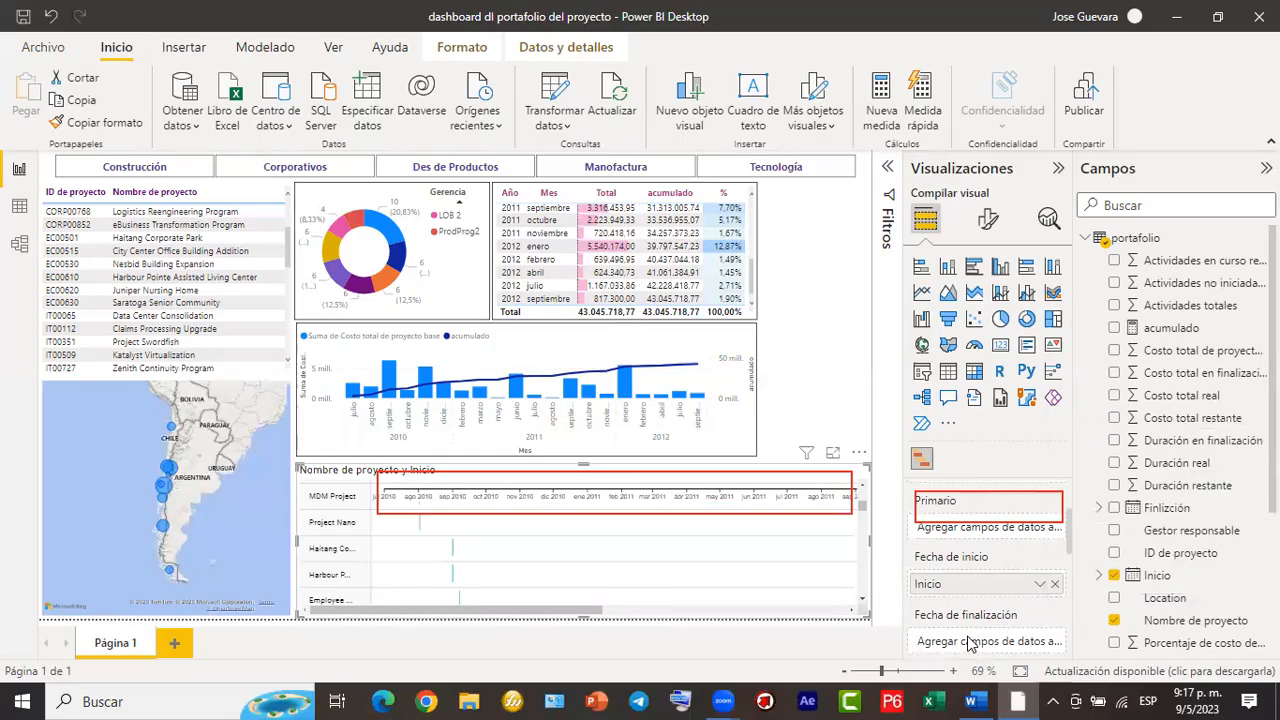
pyautogui.scroll(-2, 980, 634)
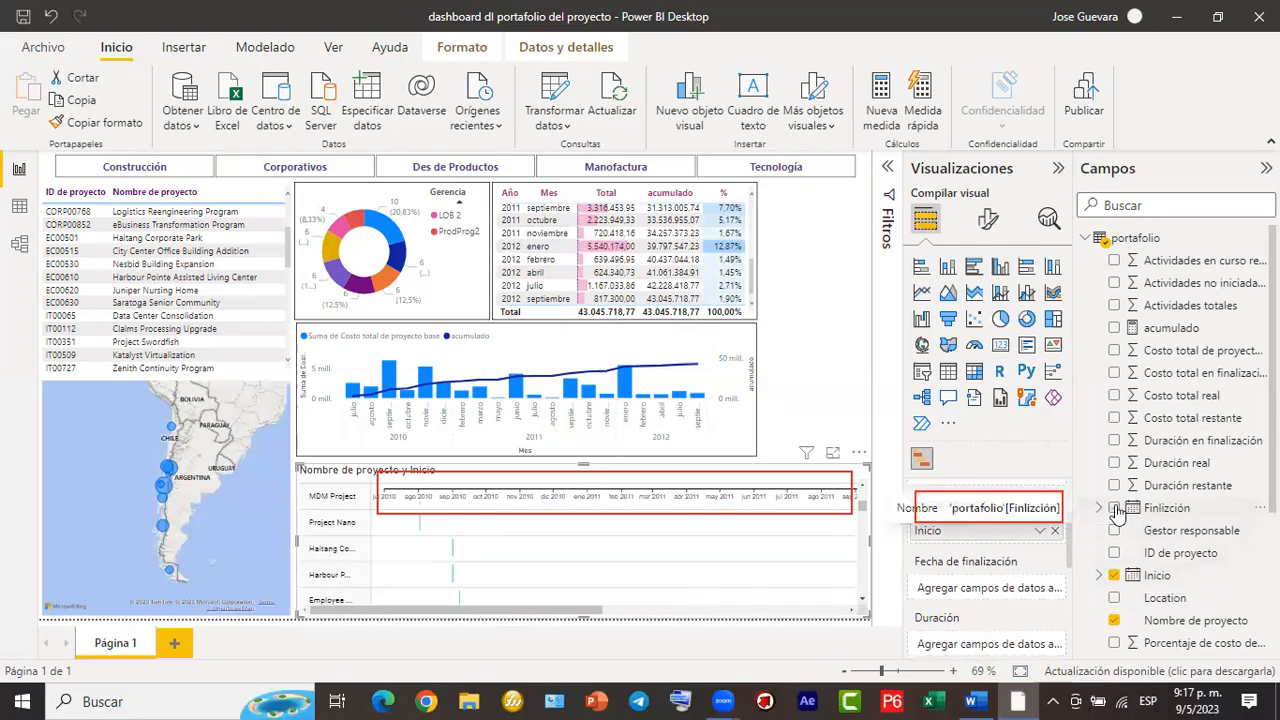
# Try the Finlizción field as the Gantt's Fecha de finalización with the Recuento aggregation, then remove it.
pyautogui.moveTo(1128, 512); pyautogui.dragTo(995, 590)
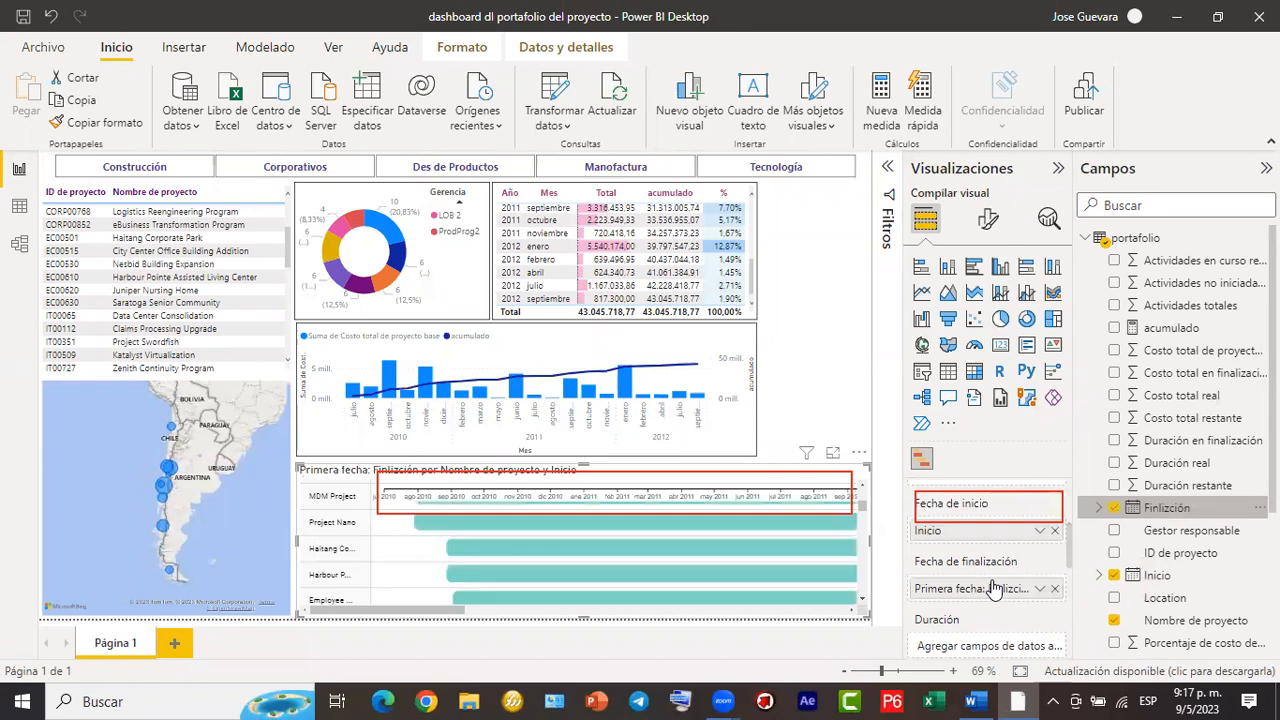
pyautogui.click(1040, 589)
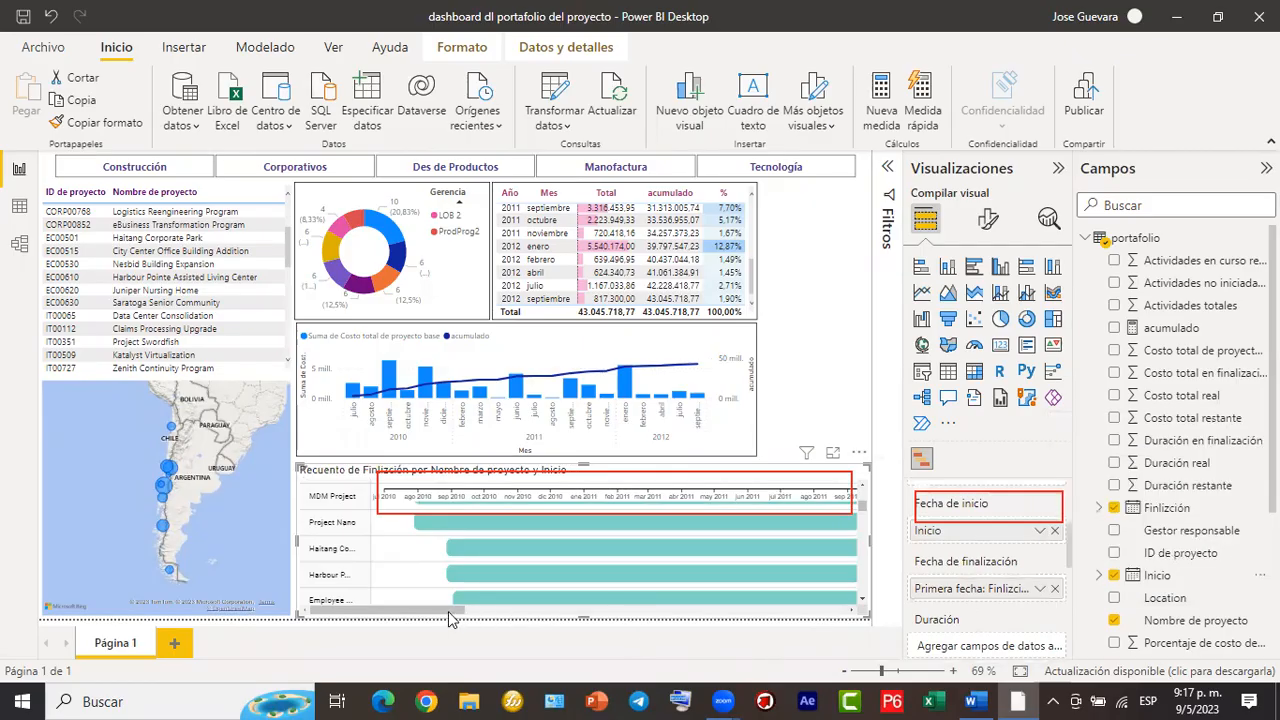
pyautogui.click(836, 610)
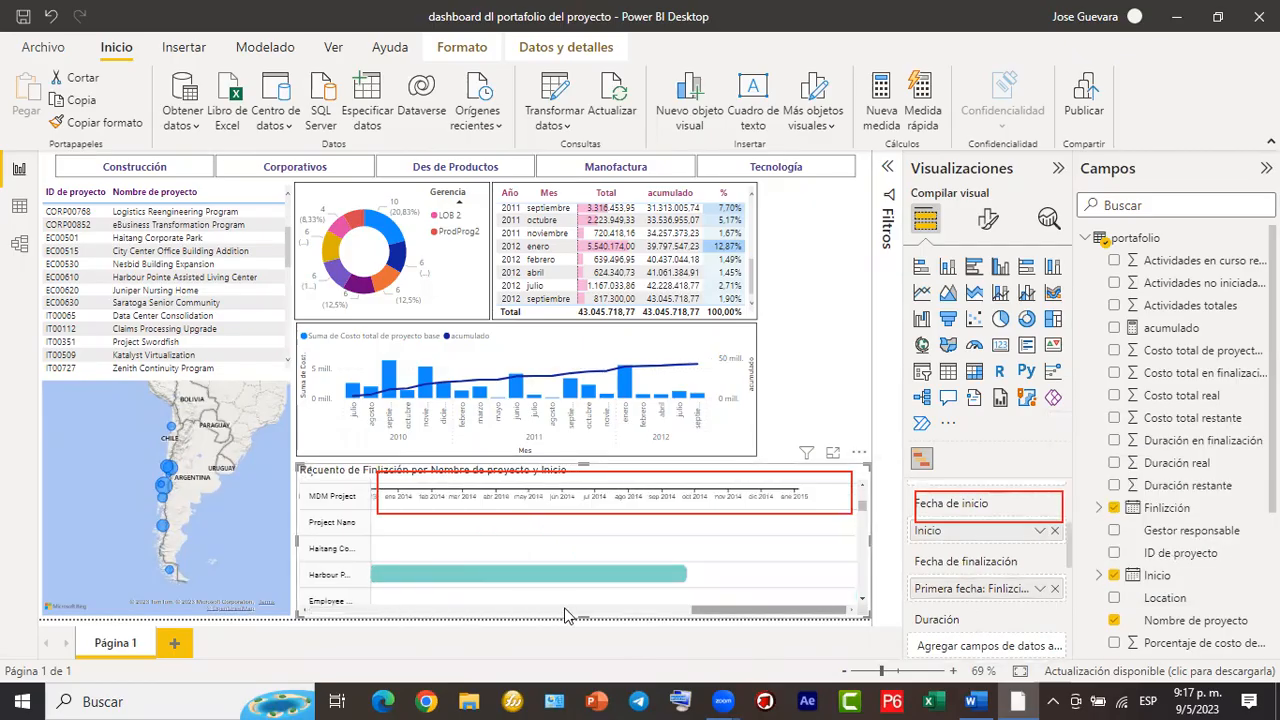
pyautogui.moveTo(776, 612); pyautogui.dragTo(466, 625)
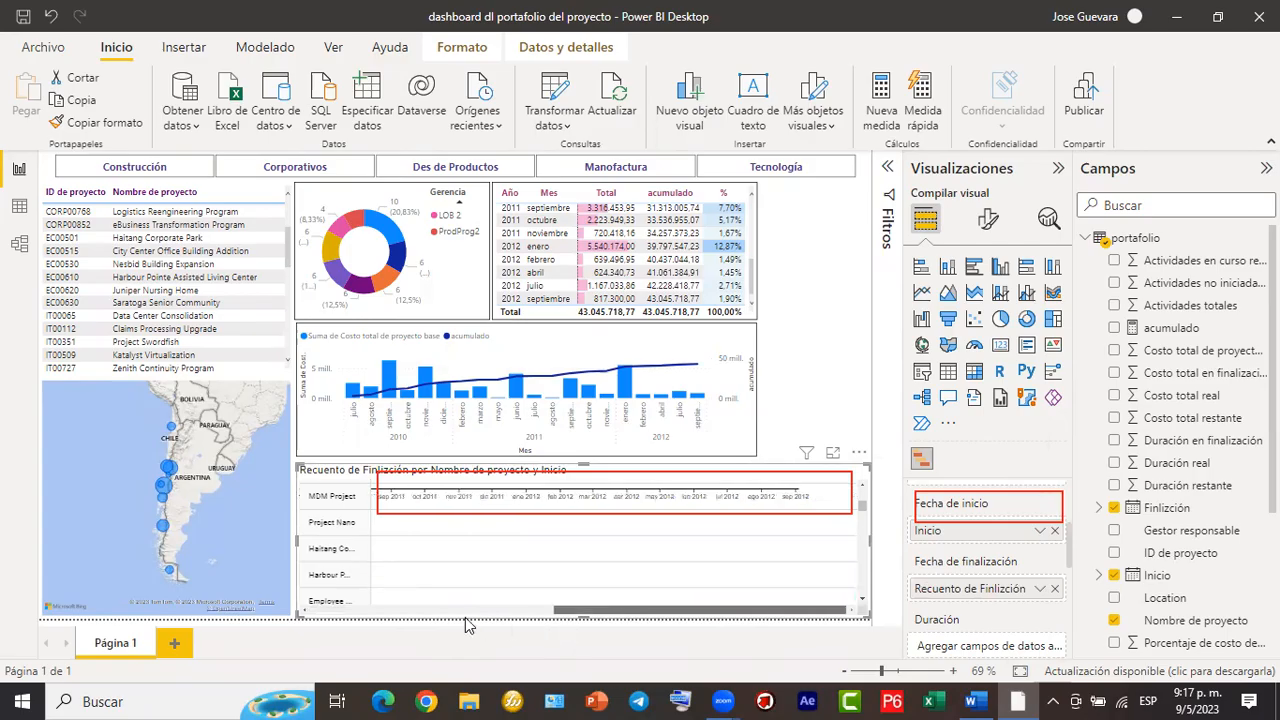
pyautogui.moveTo(567, 610); pyautogui.dragTo(339, 606)
pyautogui.scroll(-5, 565, 567)
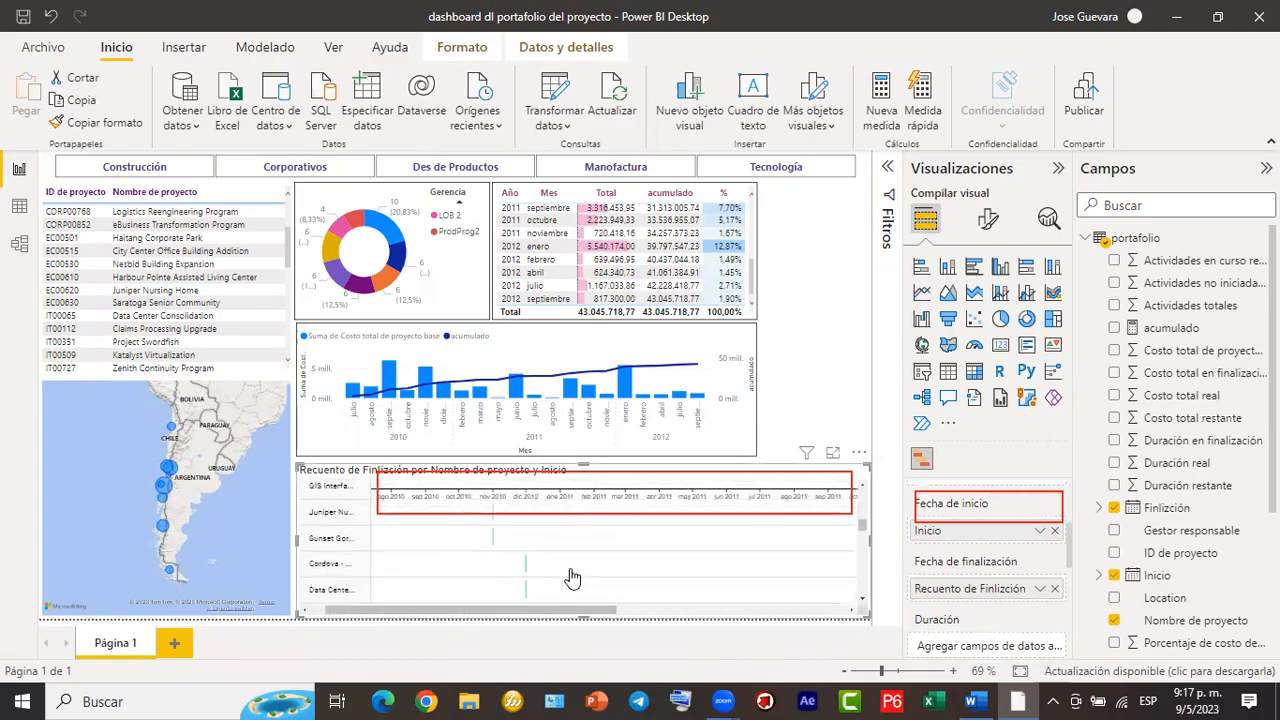
pyautogui.scroll(-4, 573, 581)
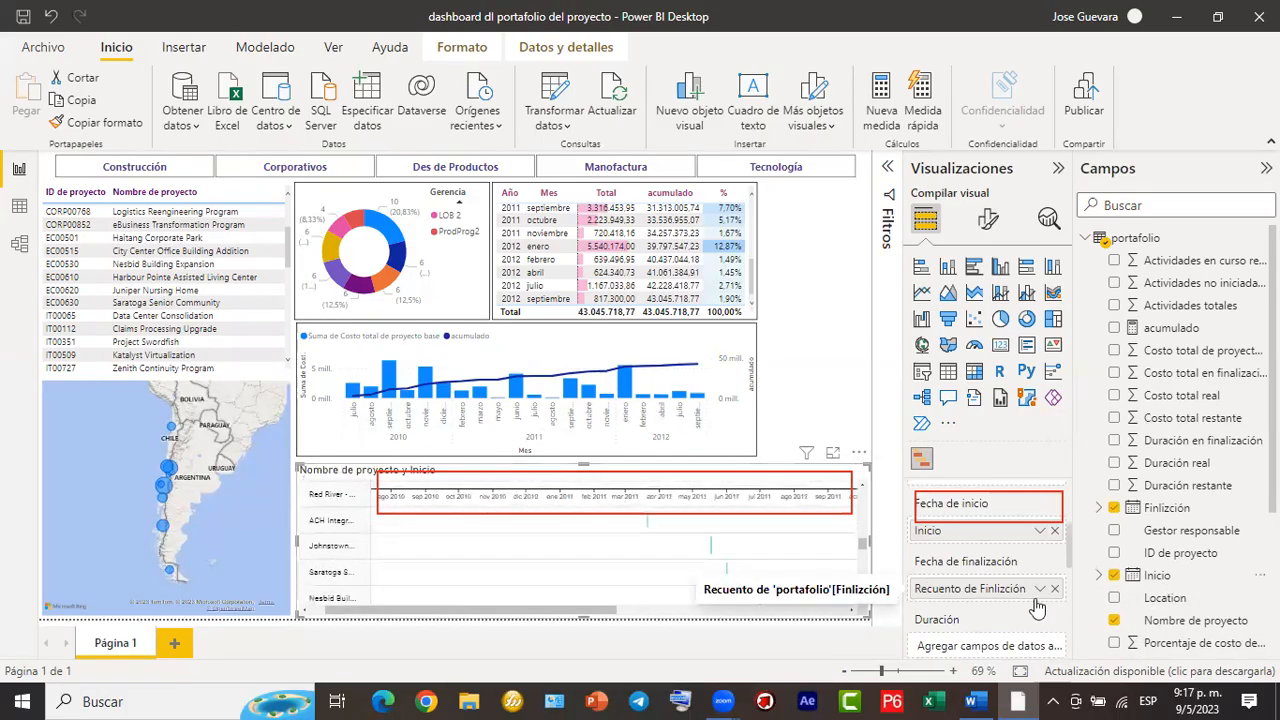
pyautogui.click(1054, 589)
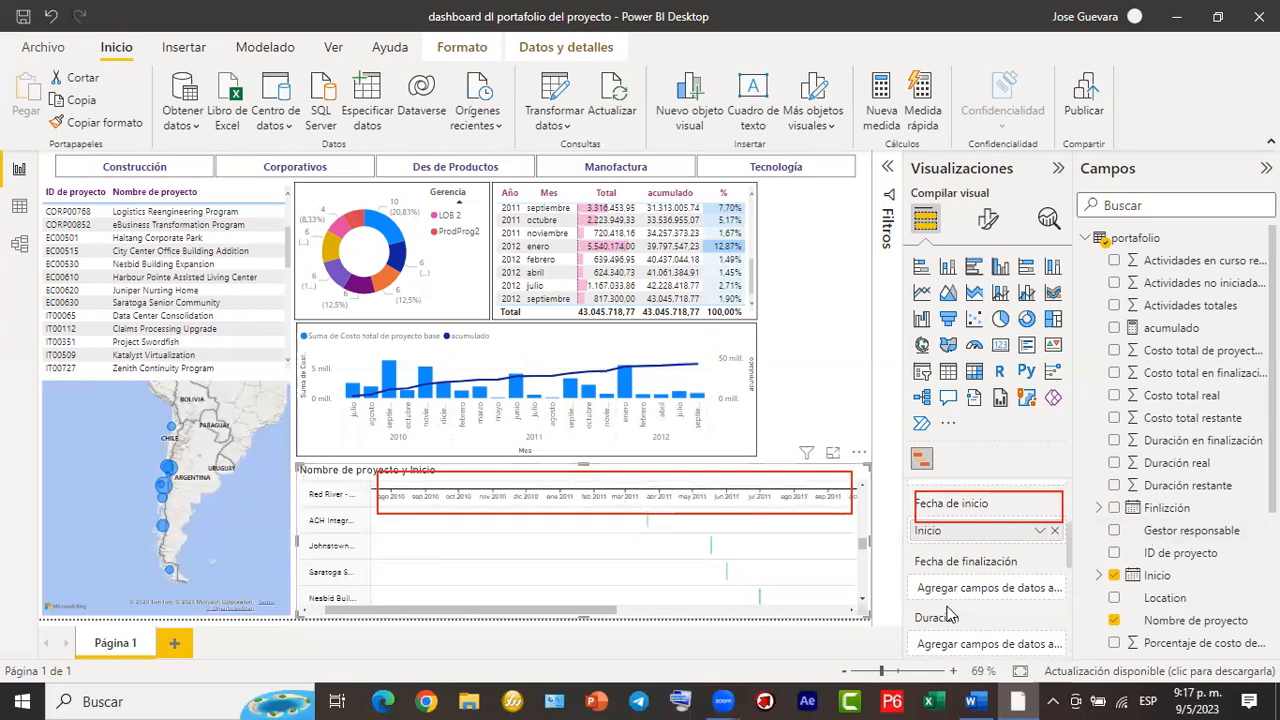
# Add the Duración en finalización field as the Gantt's Duración and view the resulting bars along the timeline.
pyautogui.scroll(-1, 960, 628)
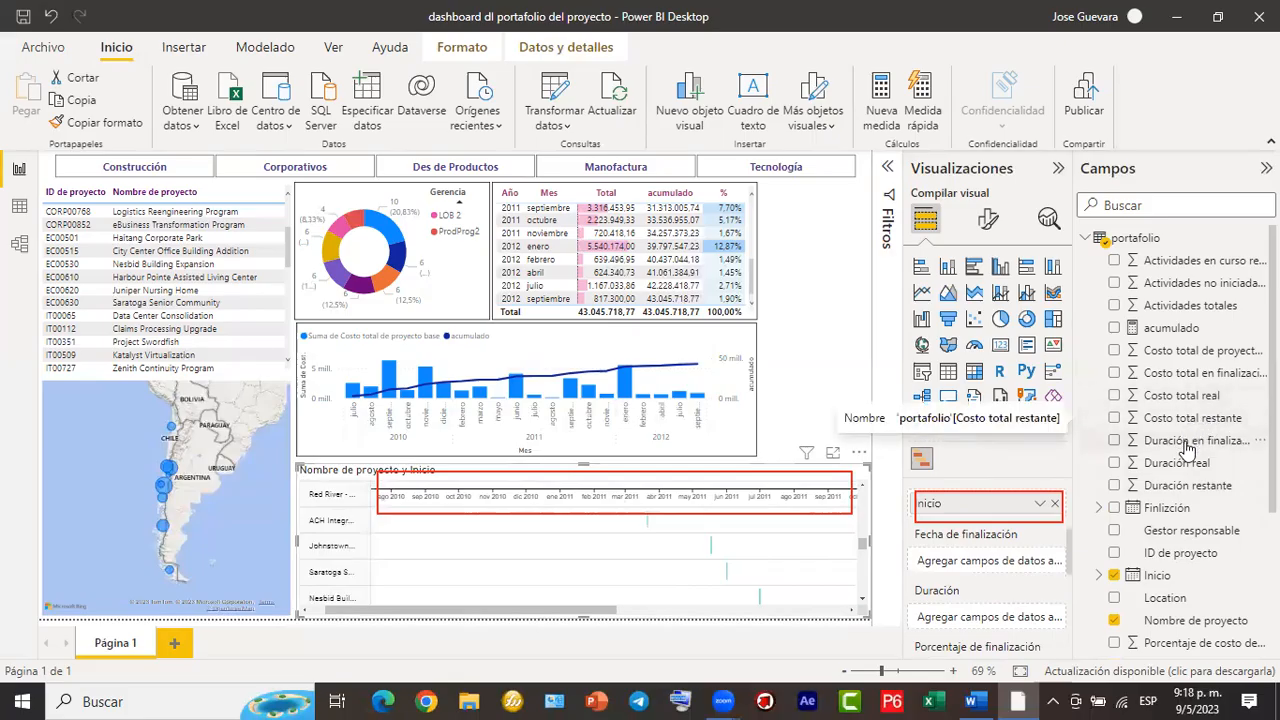
pyautogui.moveTo(1195, 440); pyautogui.dragTo(995, 620)
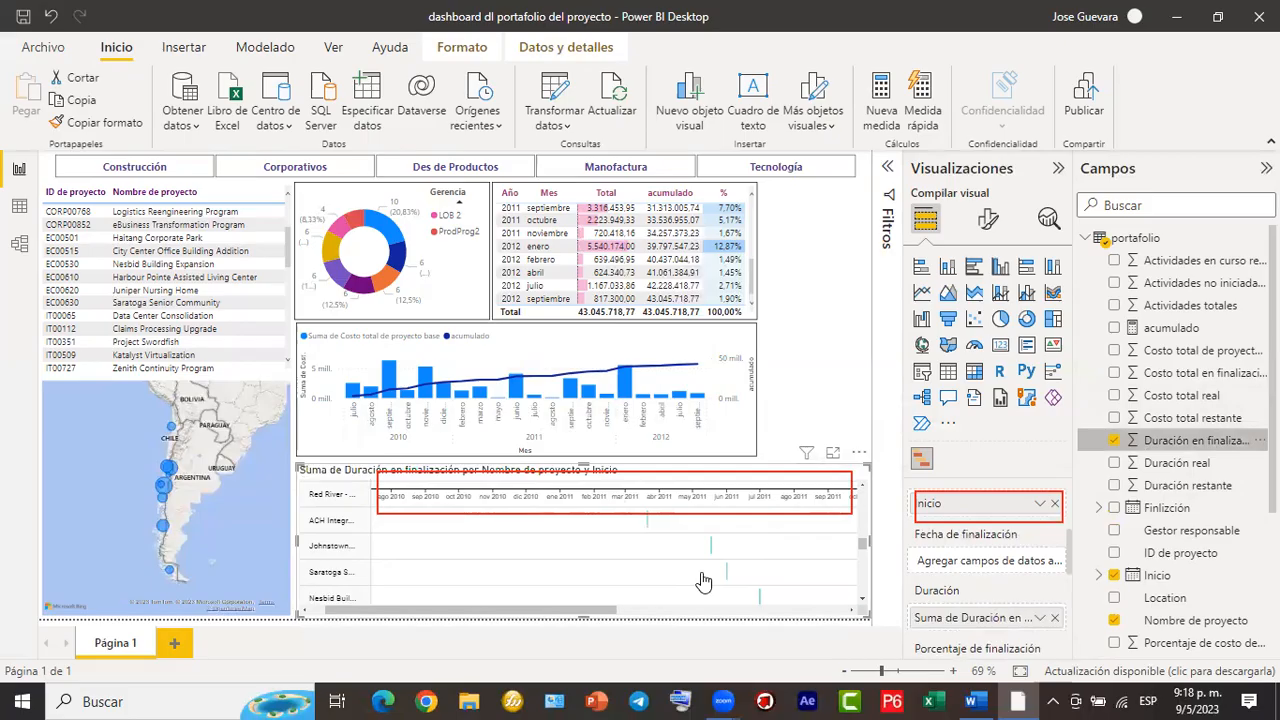
pyautogui.moveTo(510, 610); pyautogui.dragTo(626, 543)
pyautogui.scroll(-3, 626, 543)
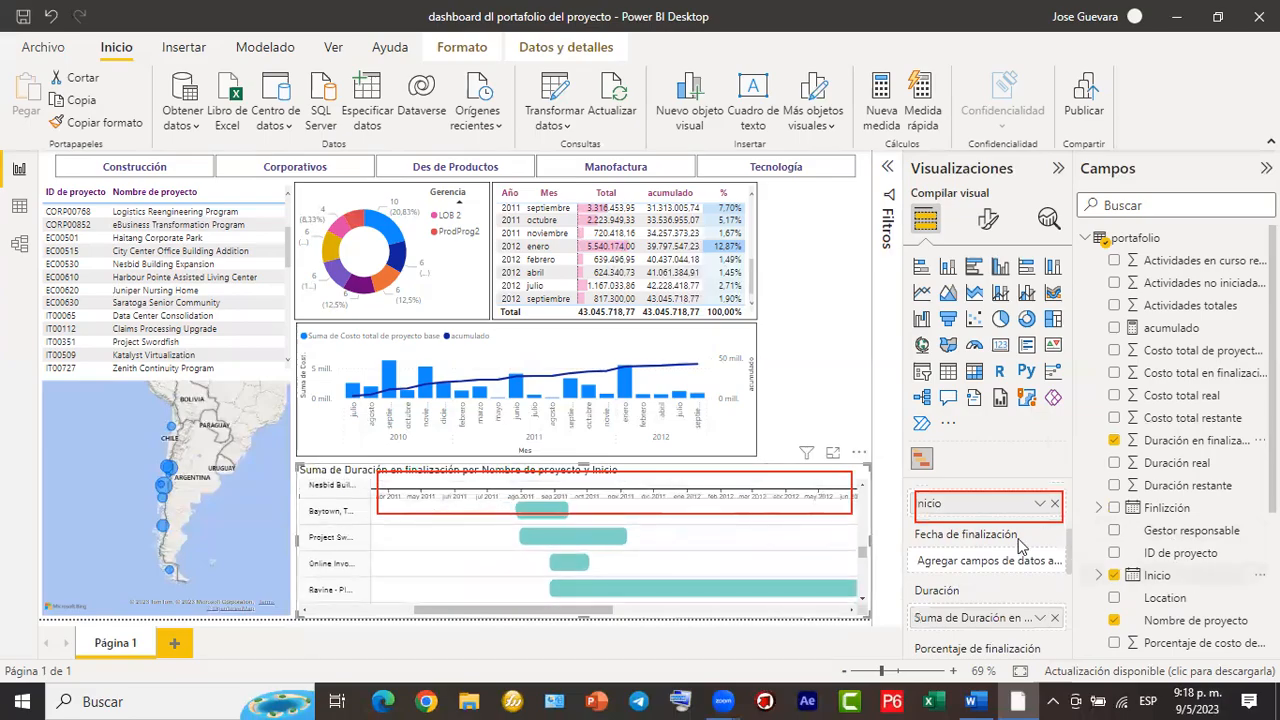
# Check the aggregation options of Duración en finalización and look through the Gantt's project bars.
pyautogui.scroll(-1, 957, 617)
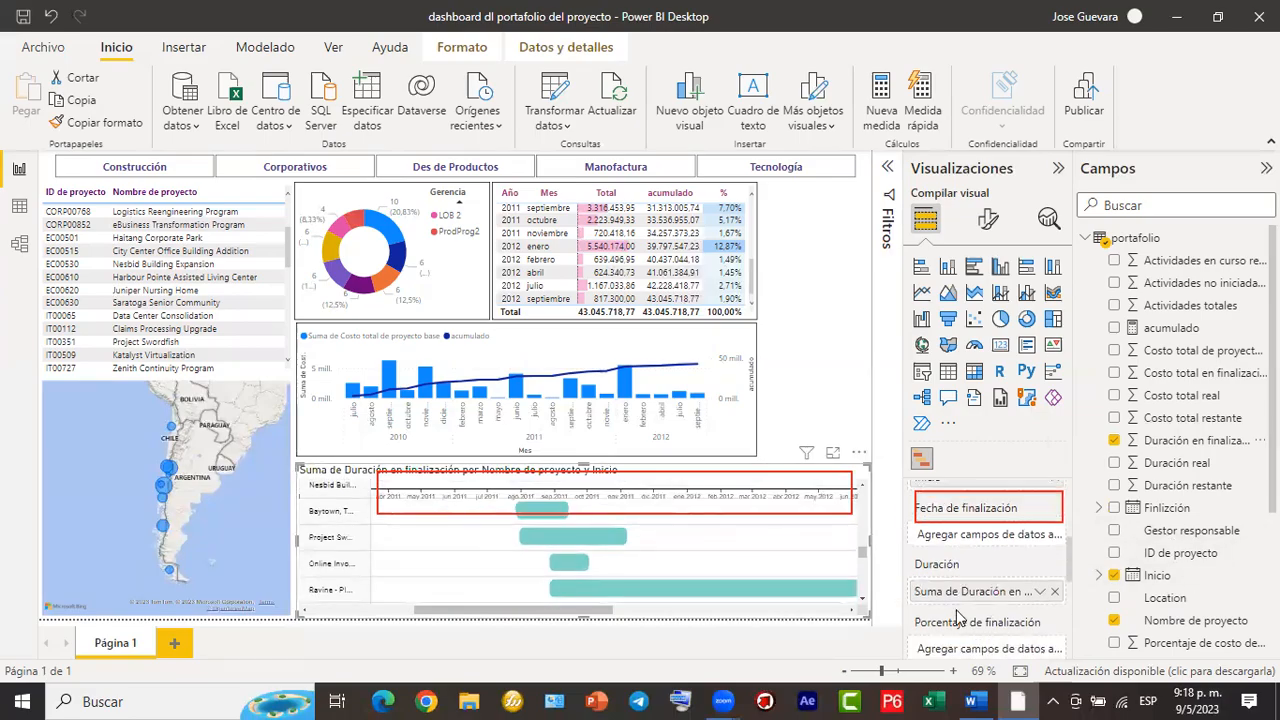
pyautogui.click(1040, 593)
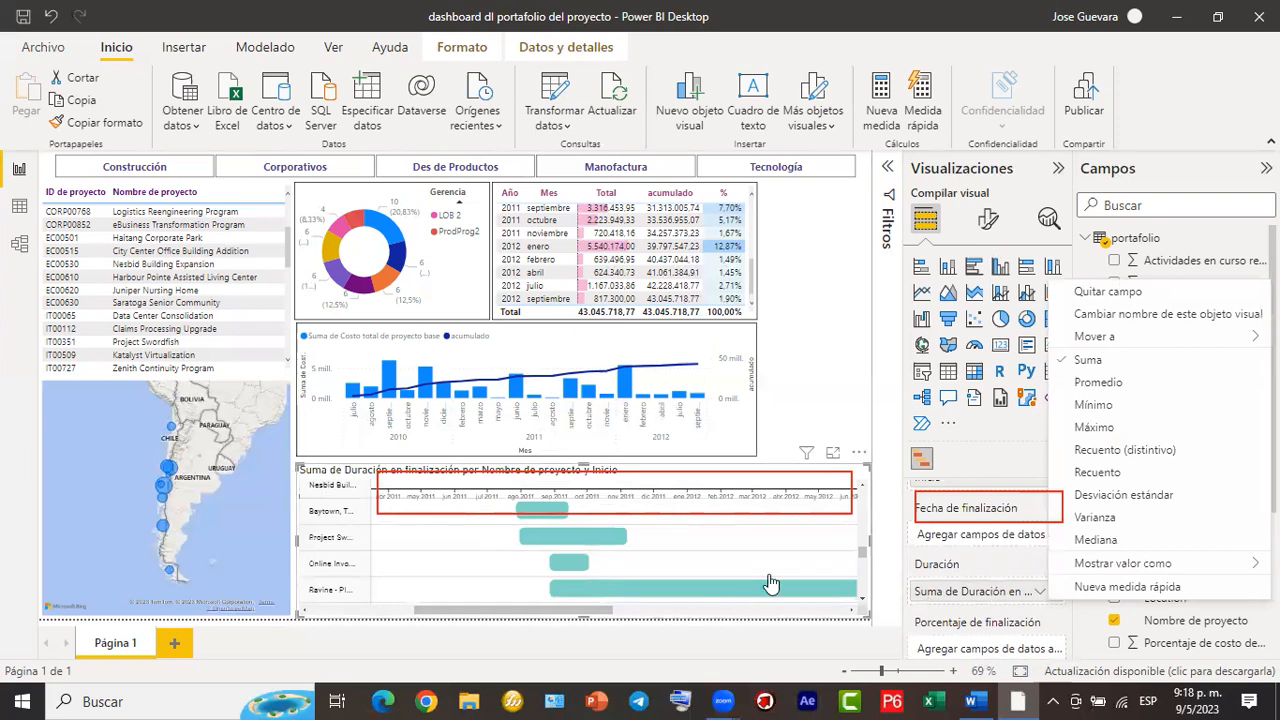
pyautogui.scroll(-3, 770, 583)
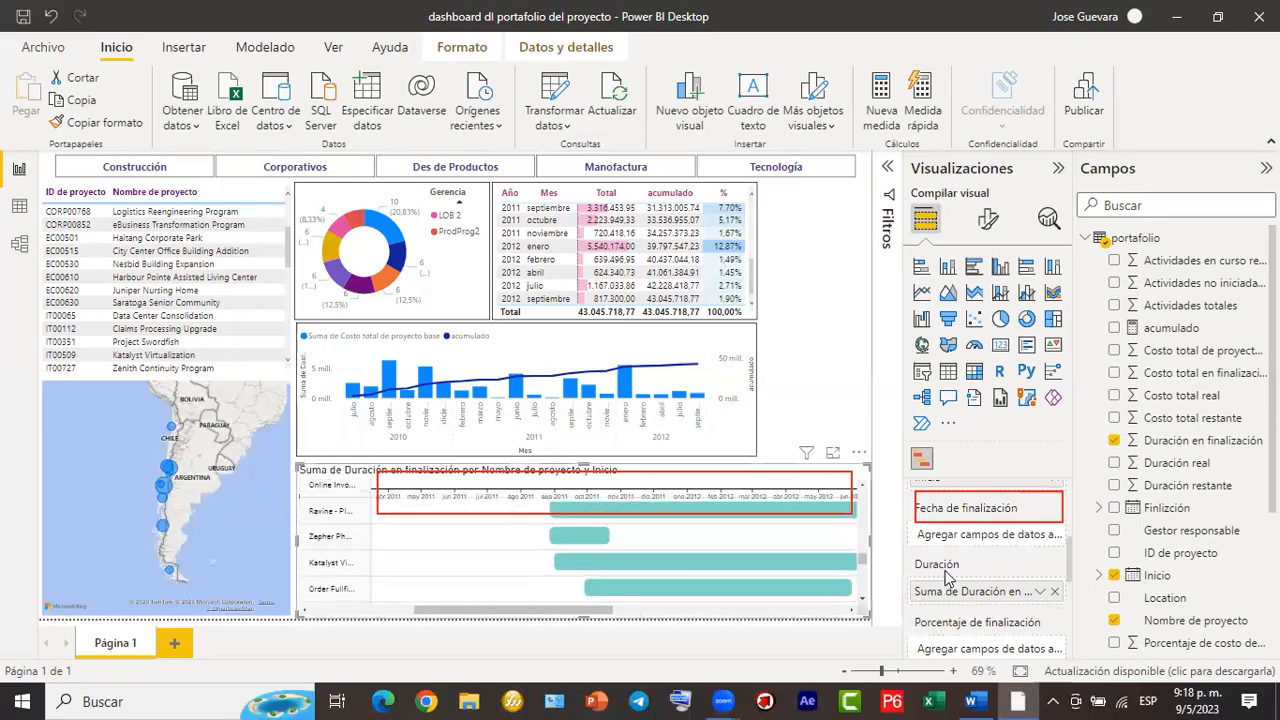
pyautogui.scroll(-1, 946, 580)
pyautogui.scroll(1, 998, 598)
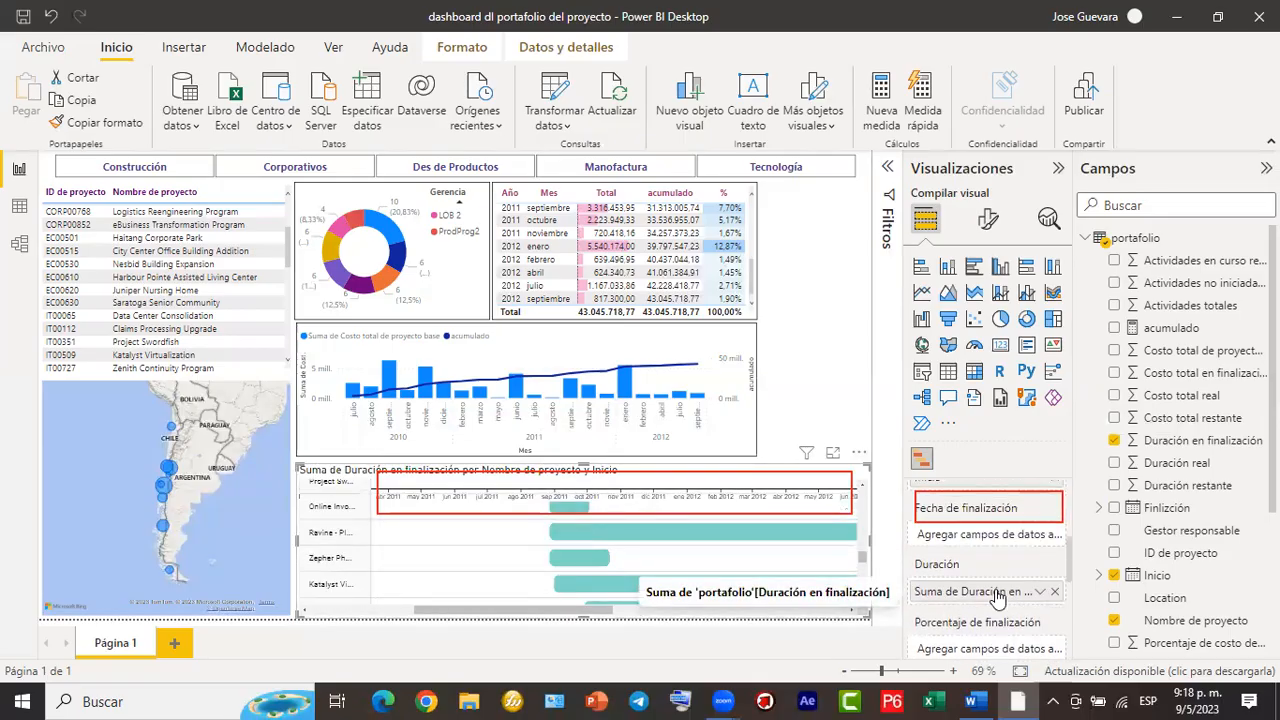
# Try to add the Finlizción date field to the Gantt's Fecha de finalización alongside the duration.
pyautogui.moveTo(1168, 508); pyautogui.dragTo(1018, 543)
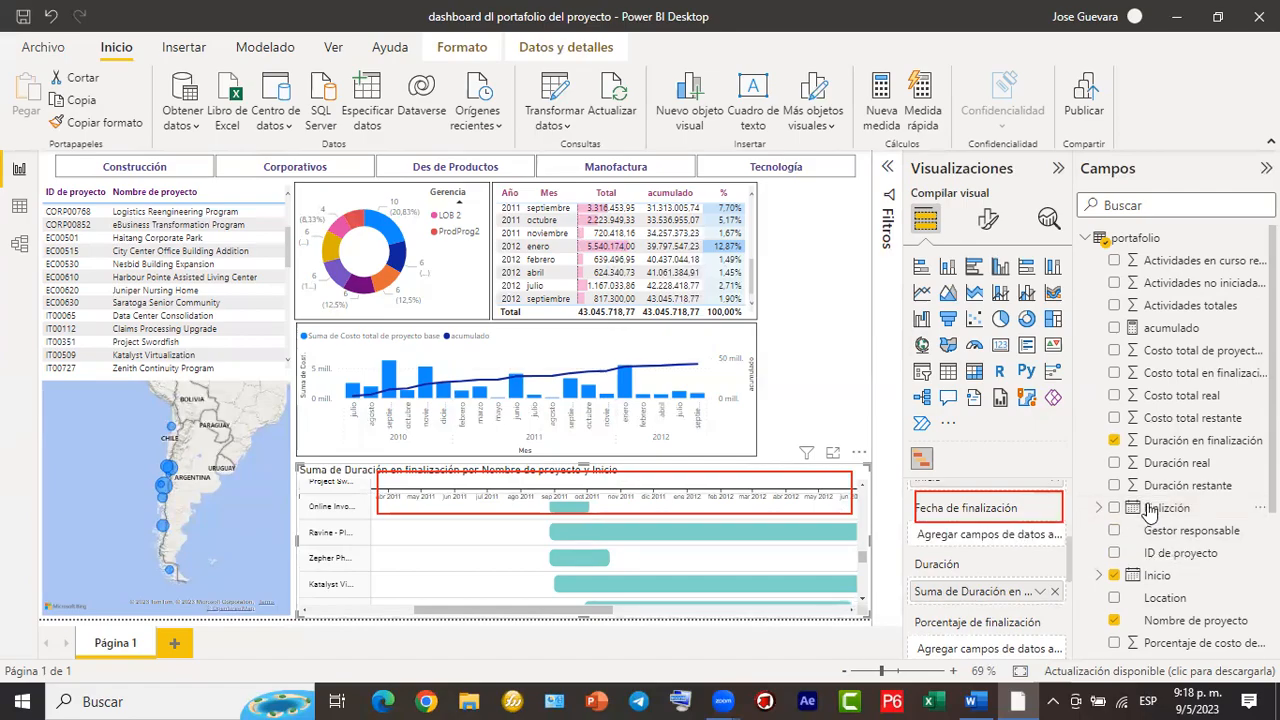
pyautogui.moveTo(1155, 508); pyautogui.dragTo(990, 535)
pyautogui.click(1114, 508)
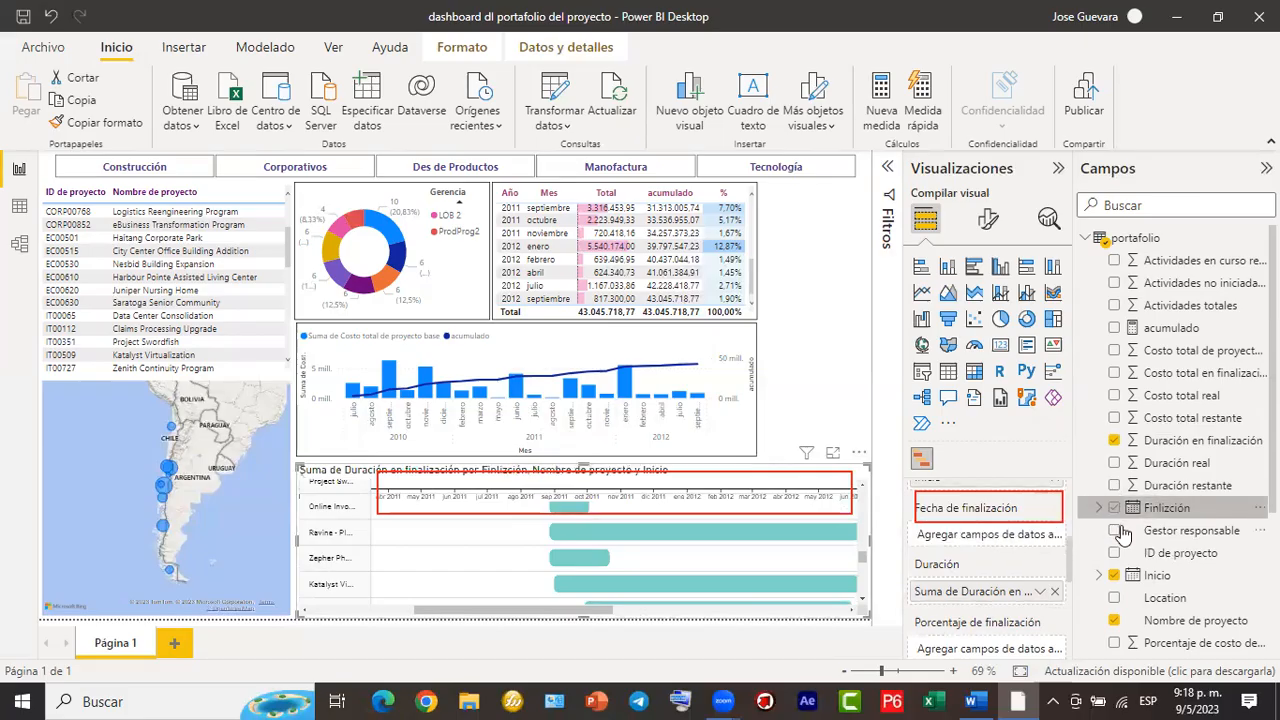
pyautogui.scroll(-1, 945, 555)
pyautogui.scroll(1, 945, 555)
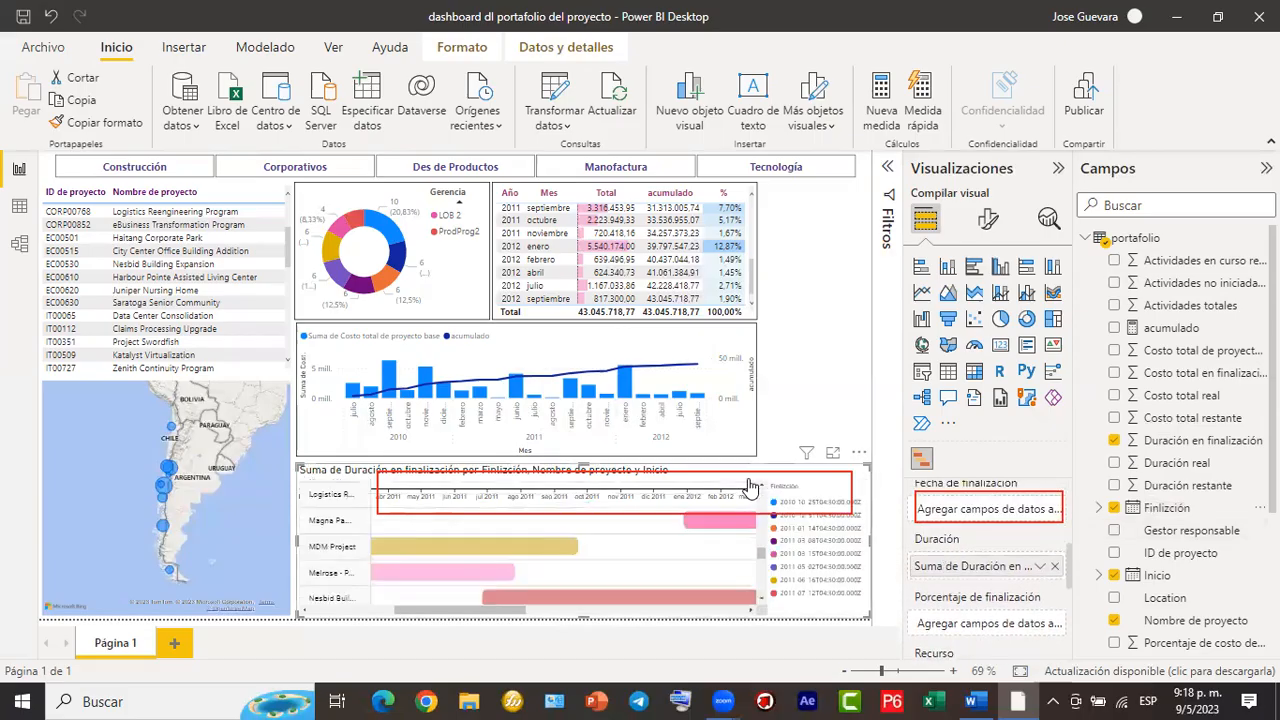
# Look through the Gantt's data roles and remove the Finlizción field from its Leyenda.
pyautogui.scroll(-1, 727, 532)
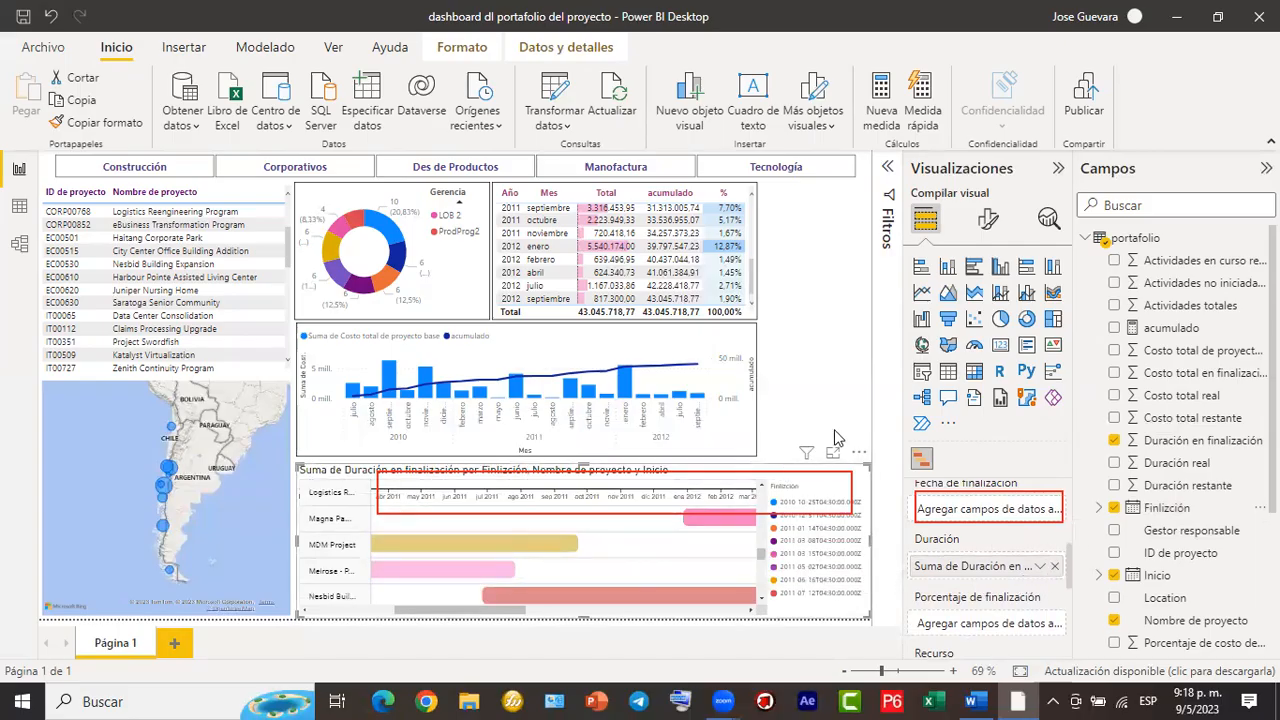
pyautogui.scroll(-3, 1001, 559)
pyautogui.scroll(3, 1001, 559)
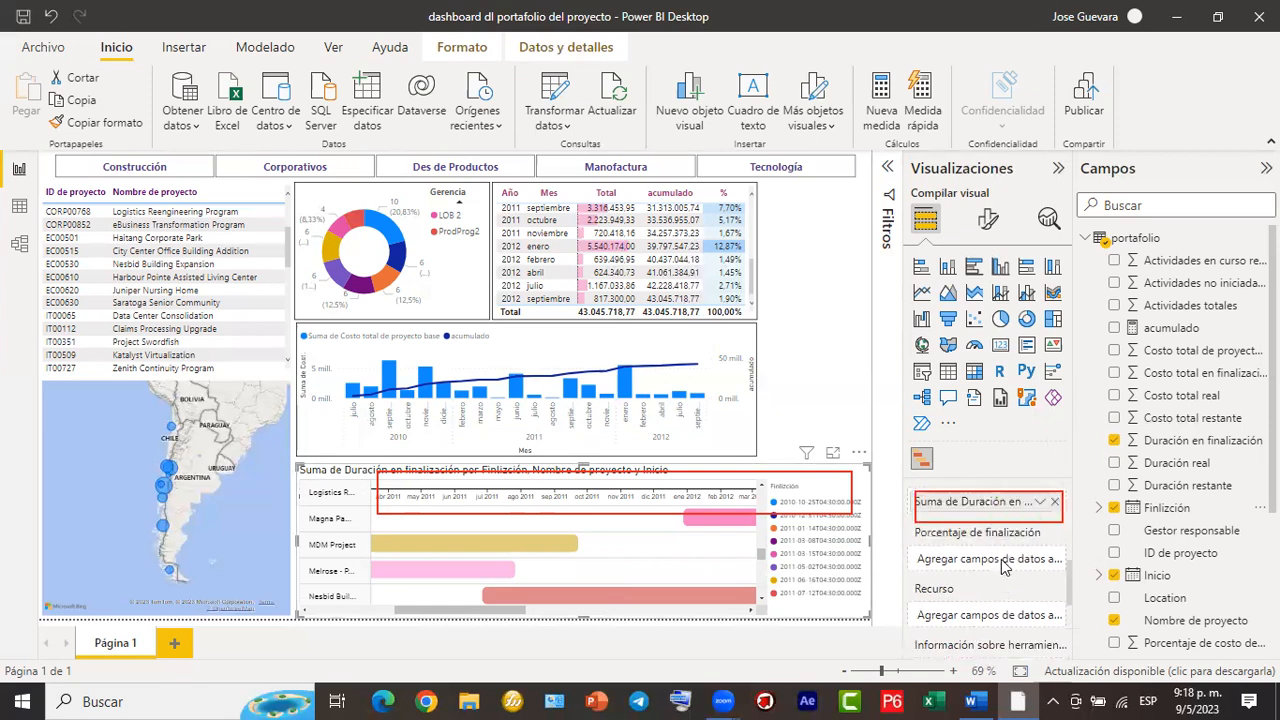
pyautogui.scroll(1, 1003, 567)
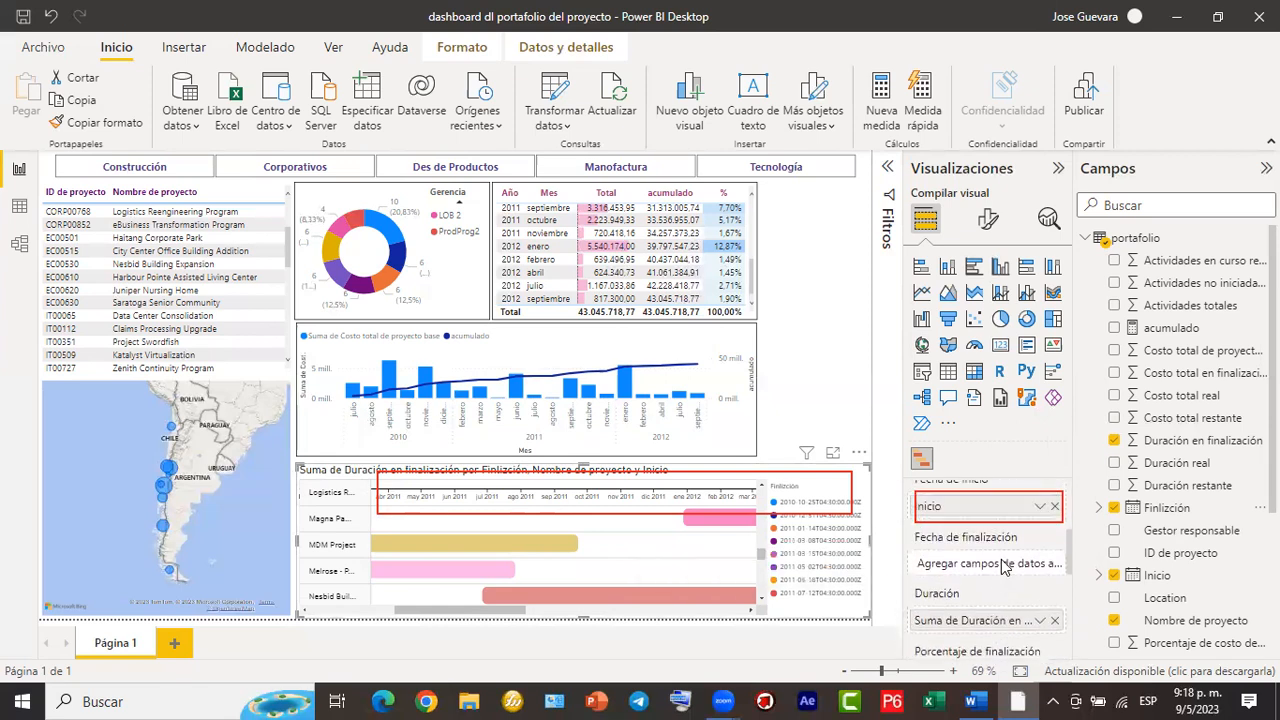
pyautogui.scroll(1, 1003, 566)
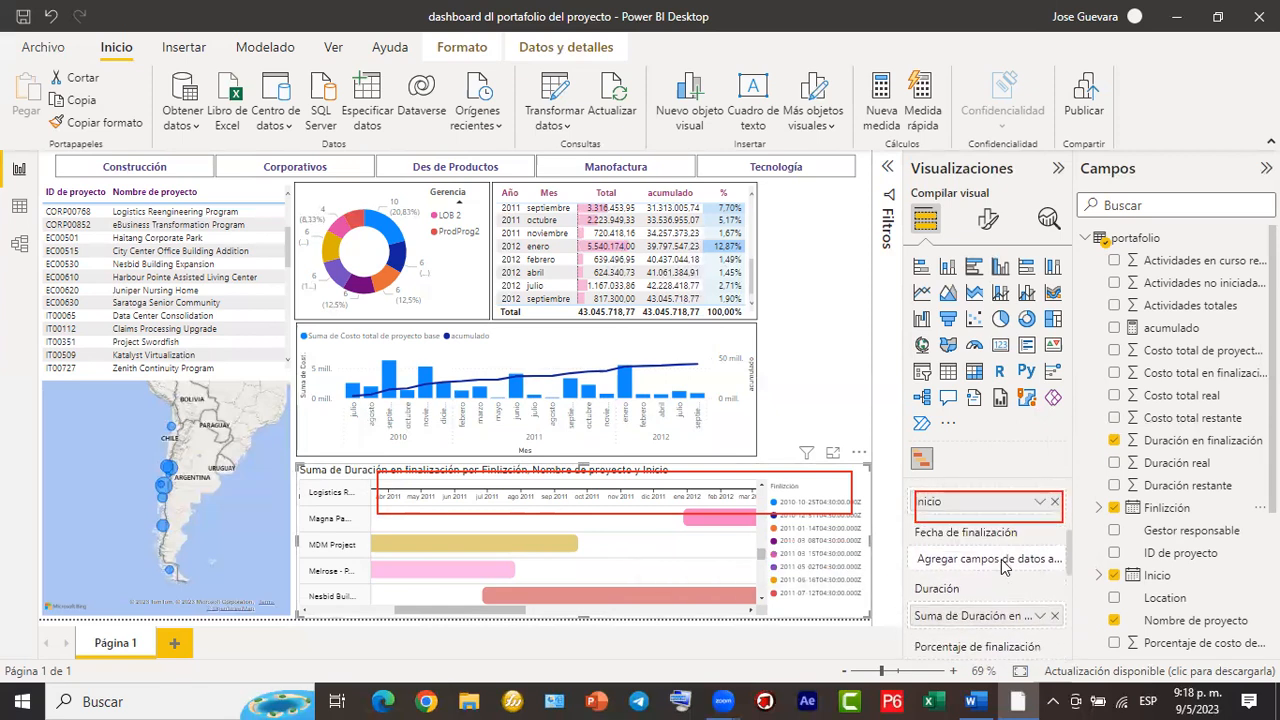
pyautogui.scroll(4, 1001, 559)
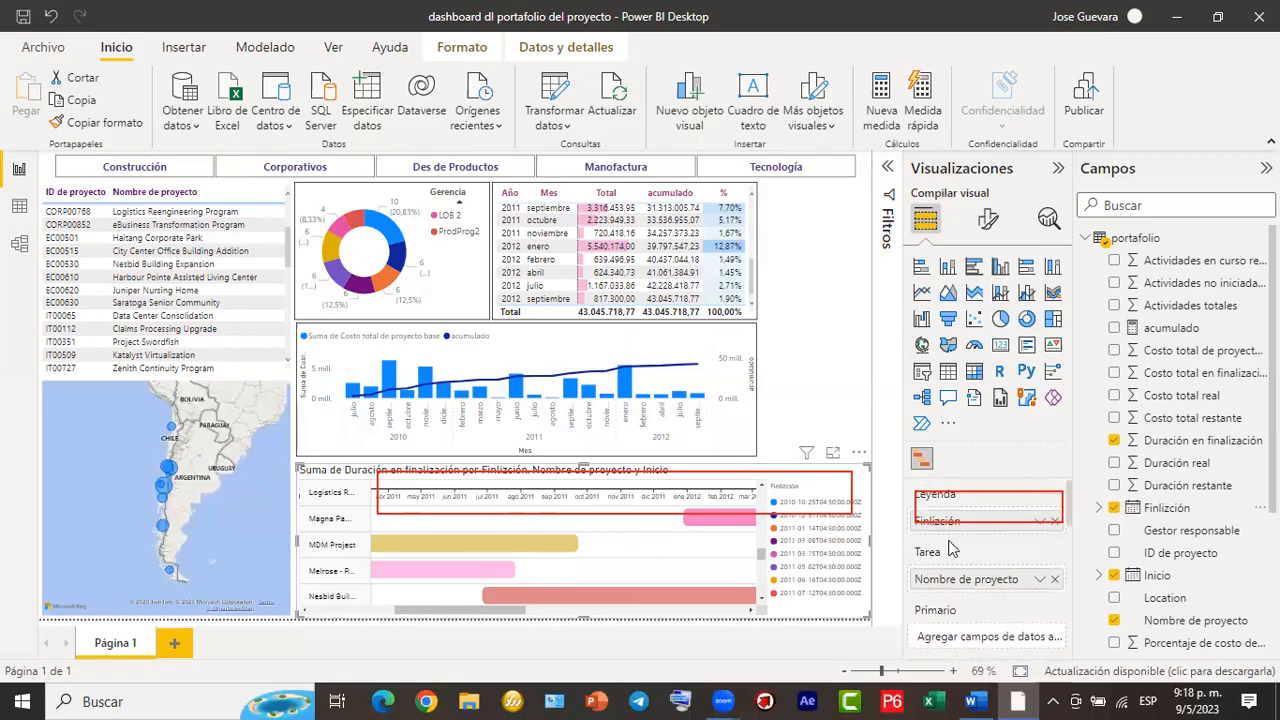
pyautogui.click(1054, 521)
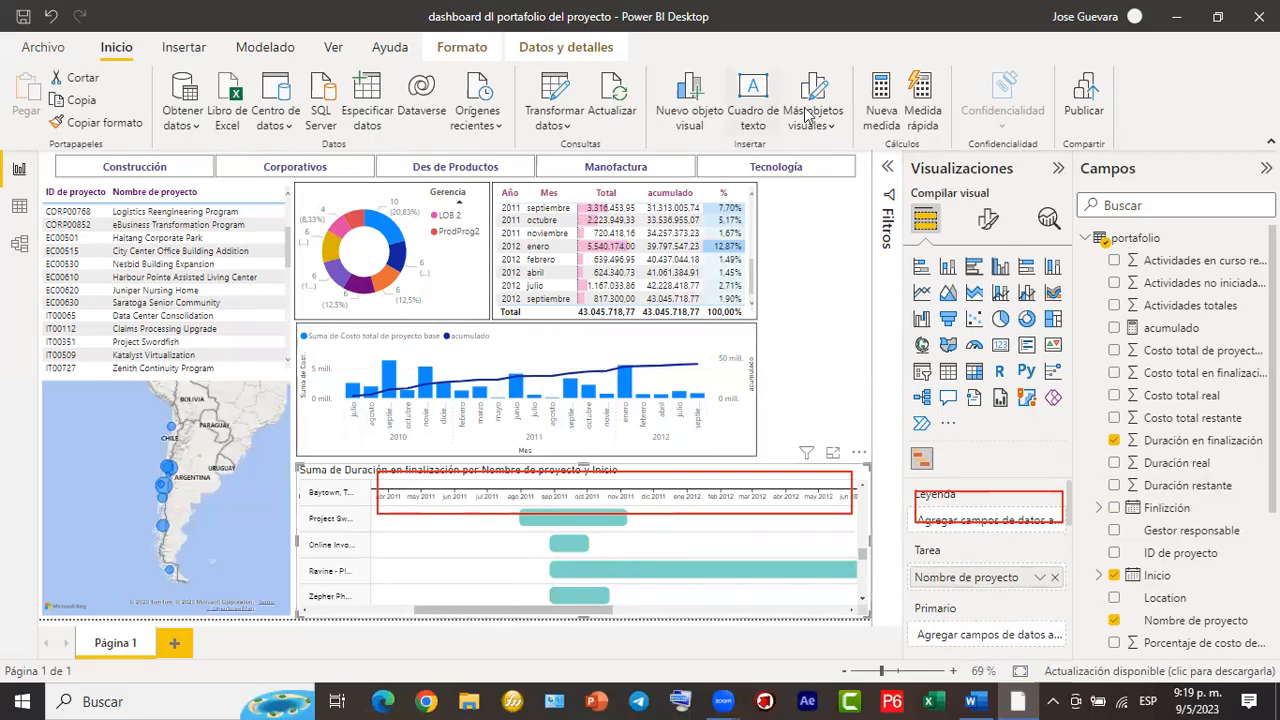
# Reduce the Gantt's task height (Alto) to 25 in its Configuración de tarea and check the bars along the timeline.
pyautogui.moveTo(630, 517); pyautogui.dragTo(982, 221)
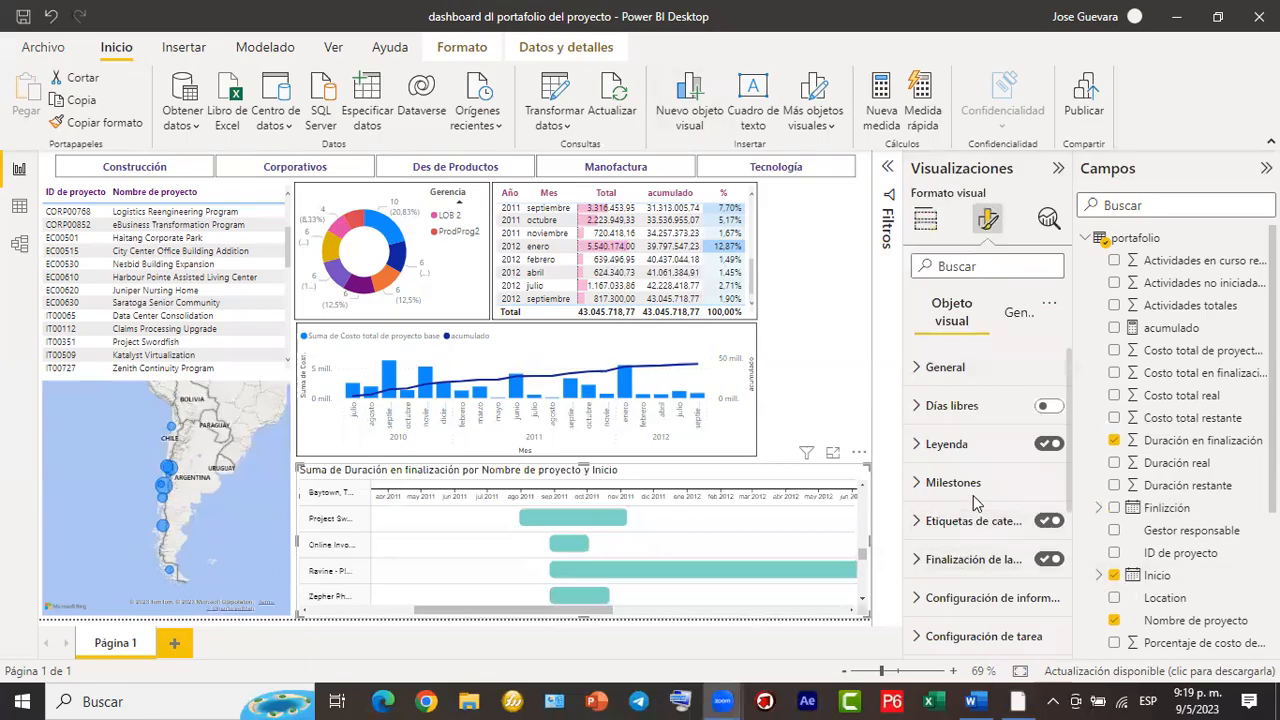
pyautogui.scroll(-3, 983, 512)
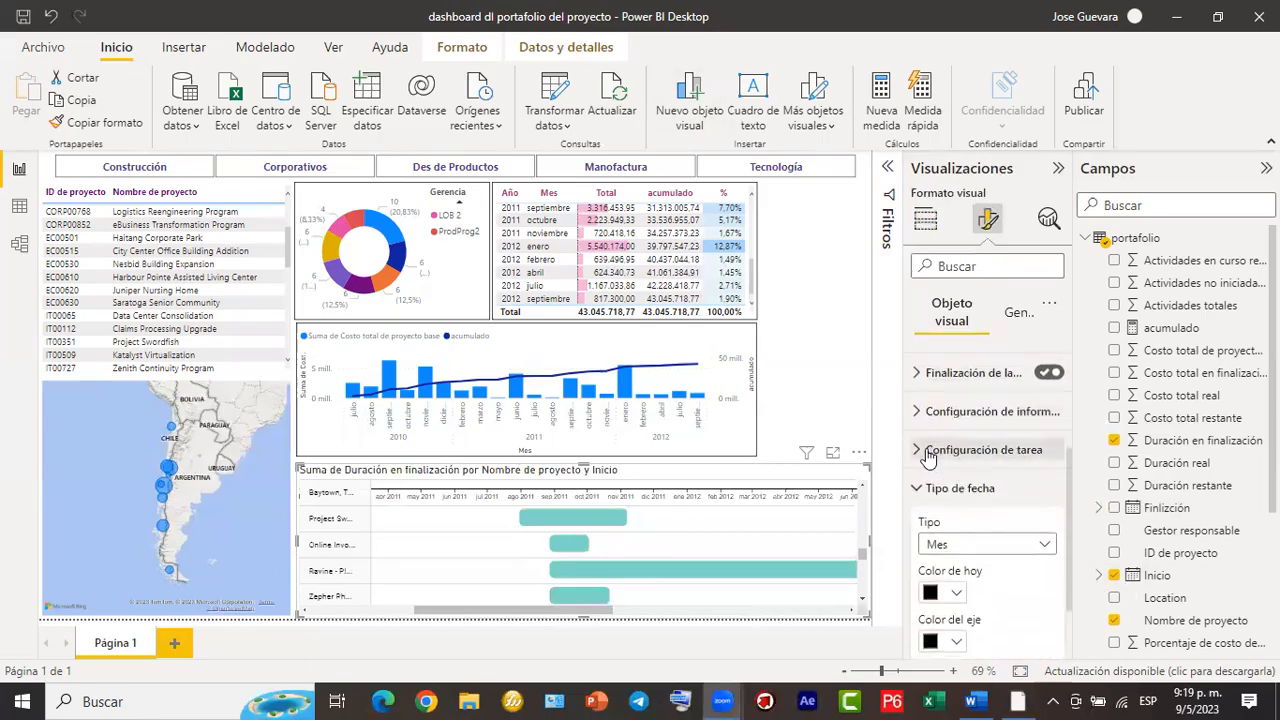
pyautogui.click(918, 451)
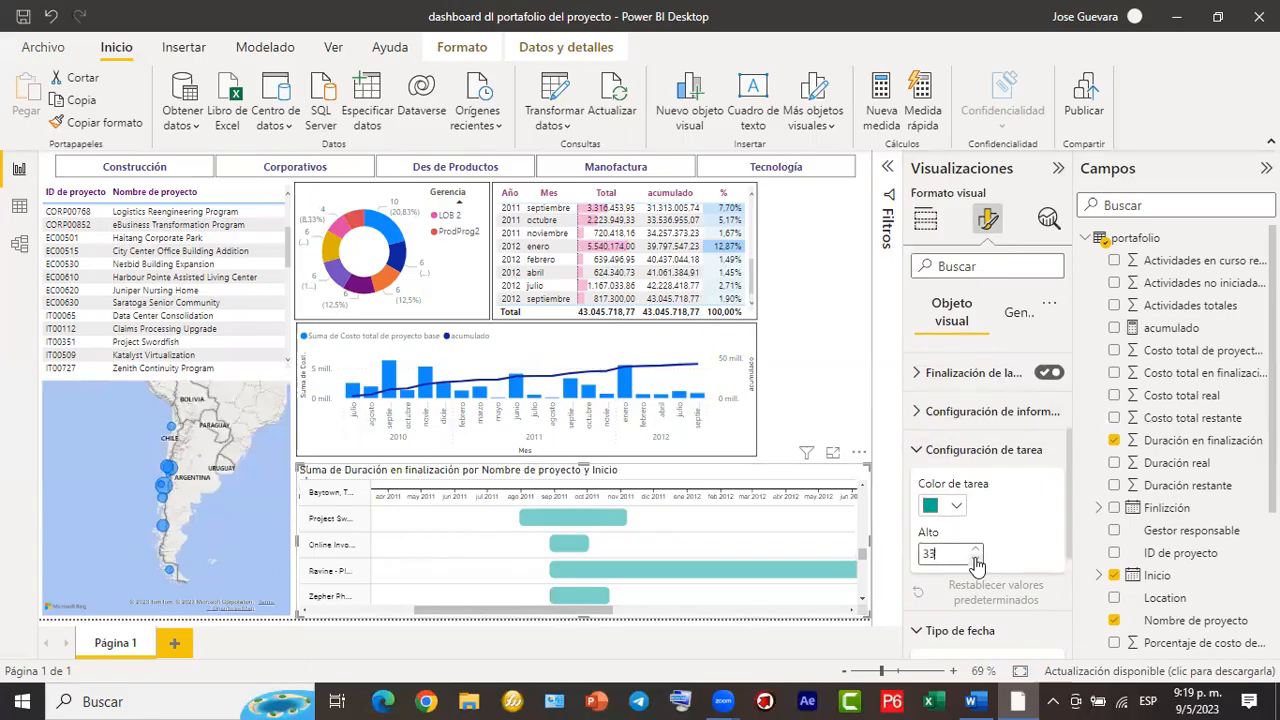
pyautogui.click(975, 560)
pyautogui.click(975, 560)
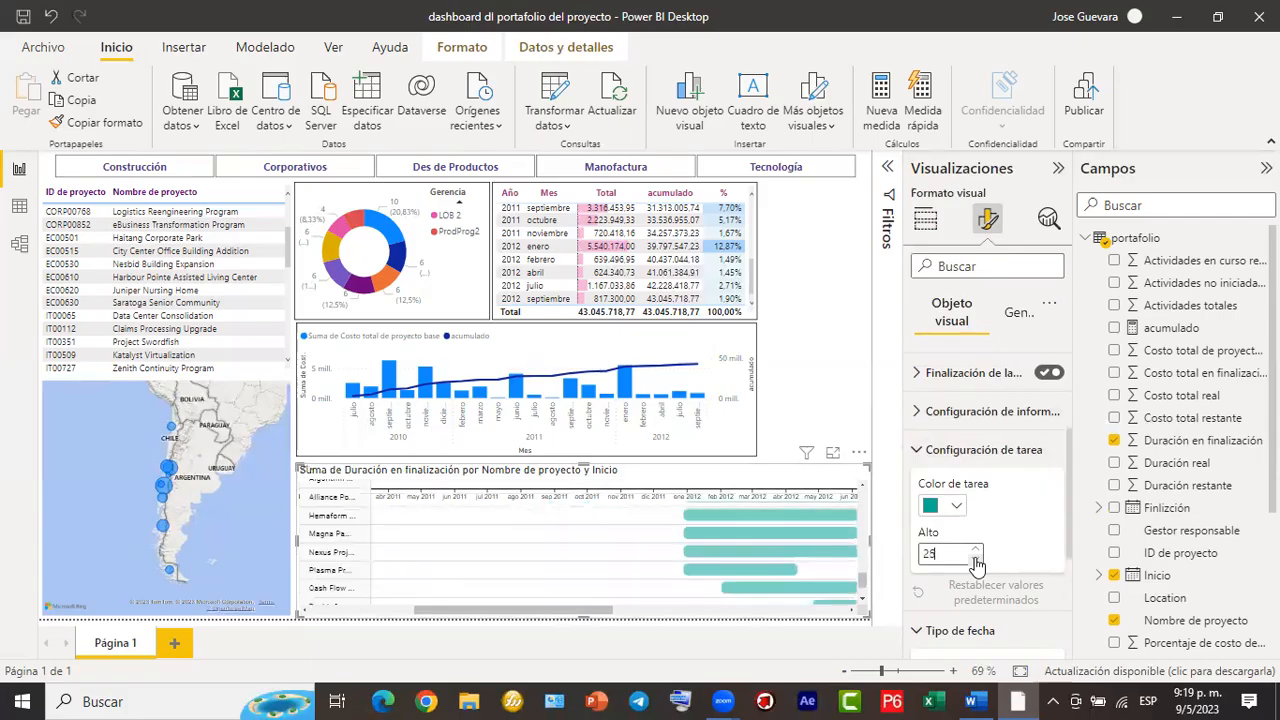
pyautogui.moveTo(497, 612); pyautogui.dragTo(702, 610)
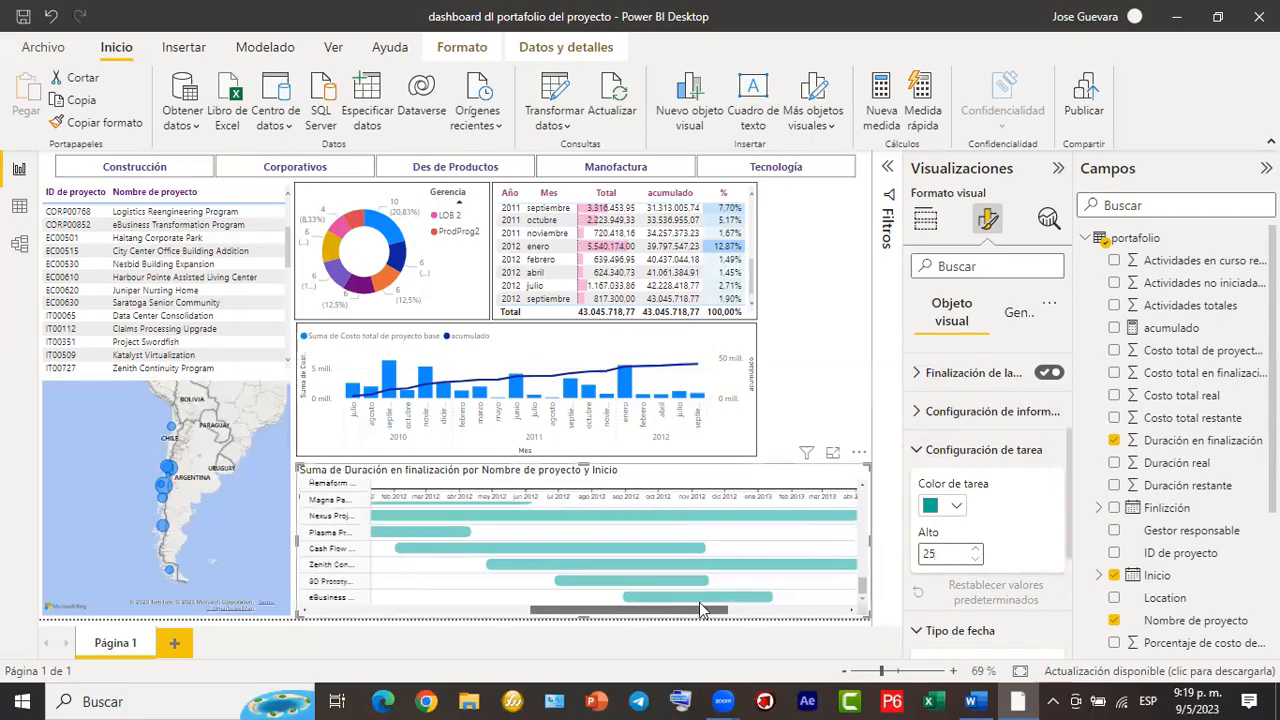
pyautogui.click(490, 614)
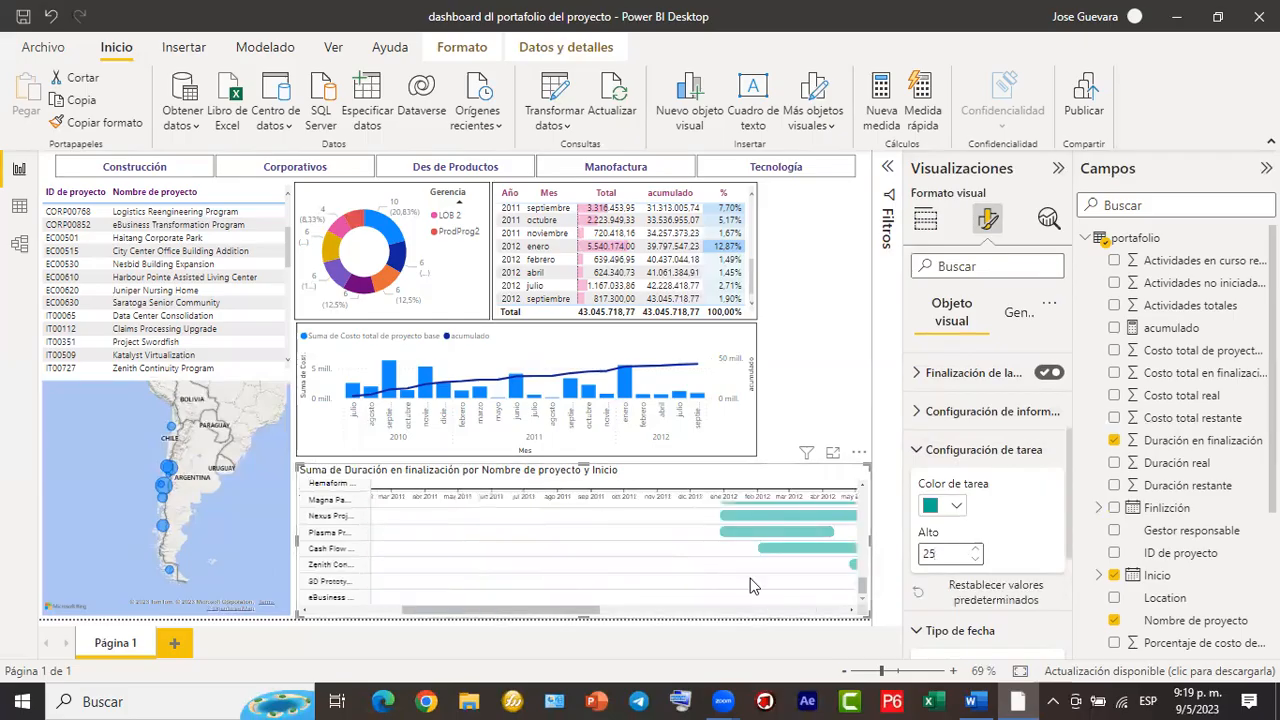
# Look over the Gantt's format settings, including Tipo de fecha, Formato de fecha and the General options.
pyautogui.scroll(-2, 977, 503)
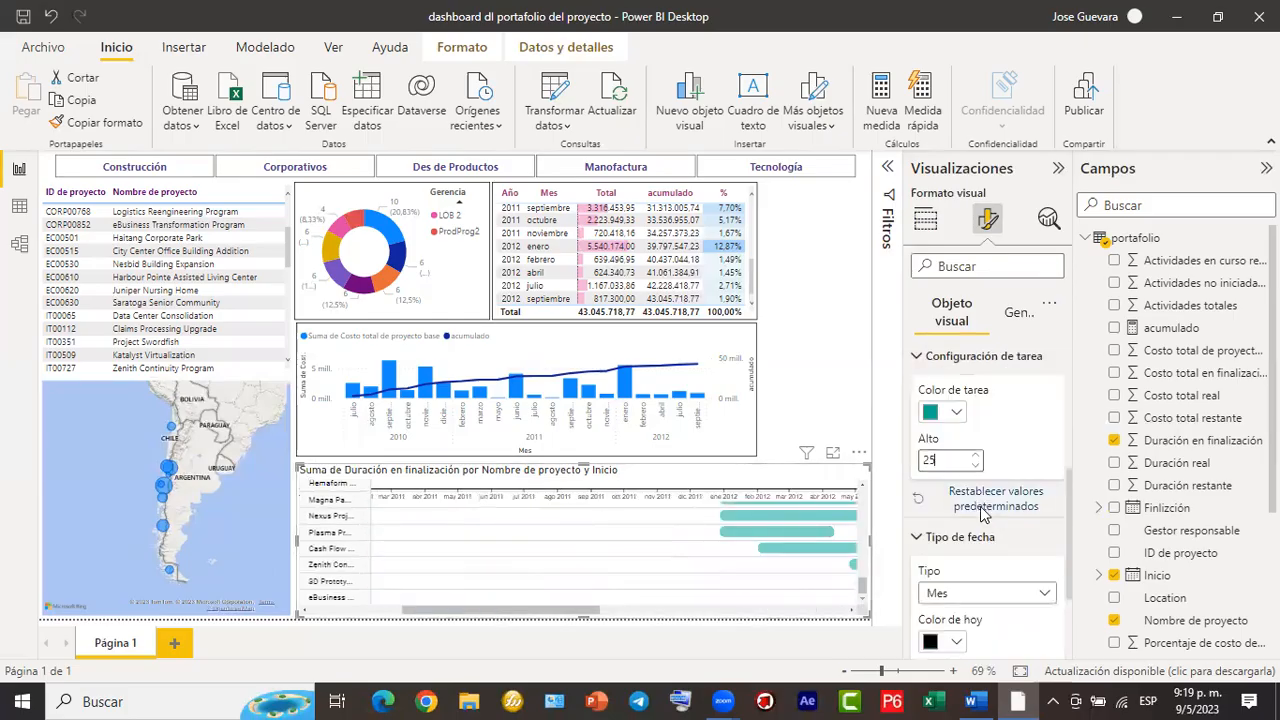
pyautogui.scroll(-3, 981, 513)
pyautogui.scroll(2, 981, 513)
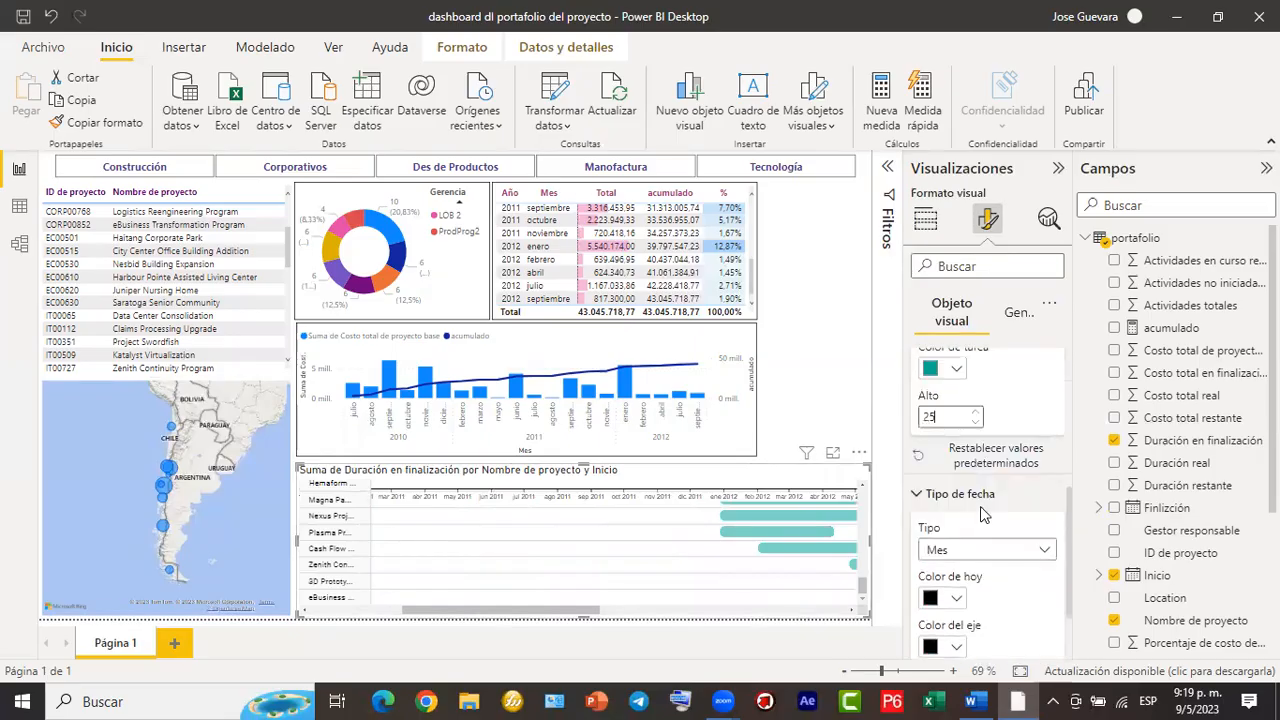
pyautogui.scroll(3, 981, 513)
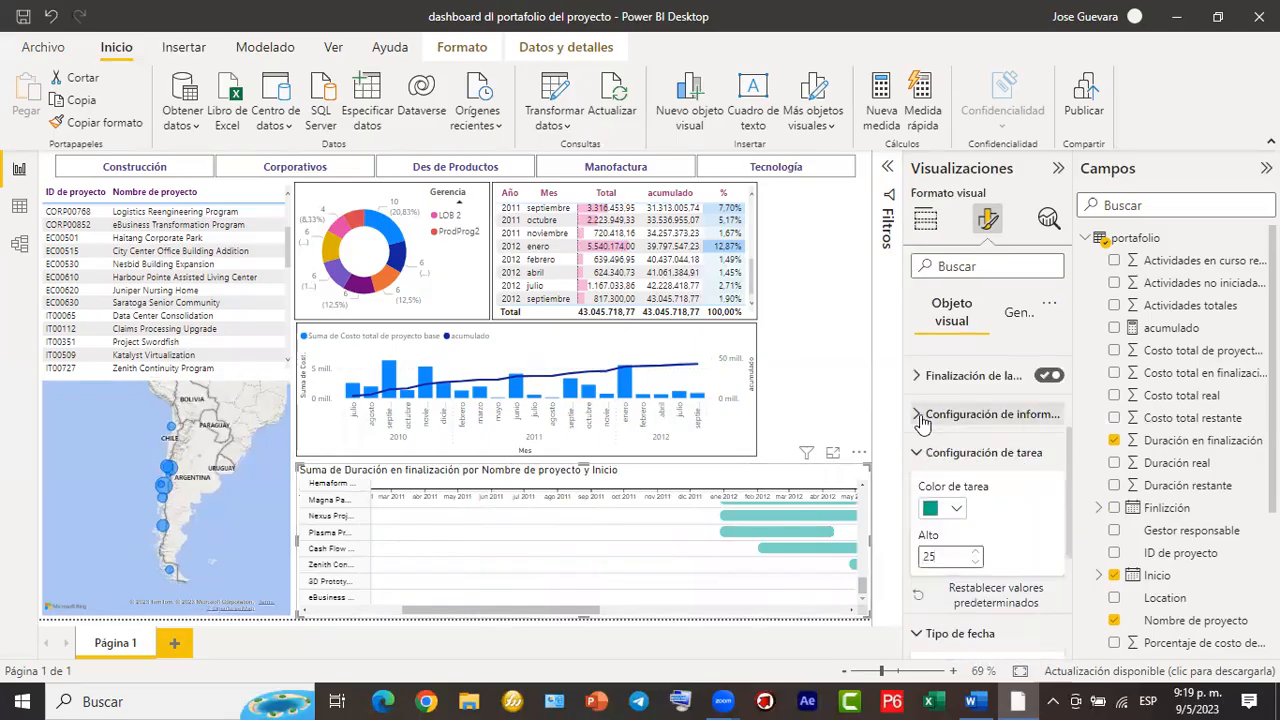
pyautogui.click(975, 413)
pyautogui.scroll(1, 965, 525)
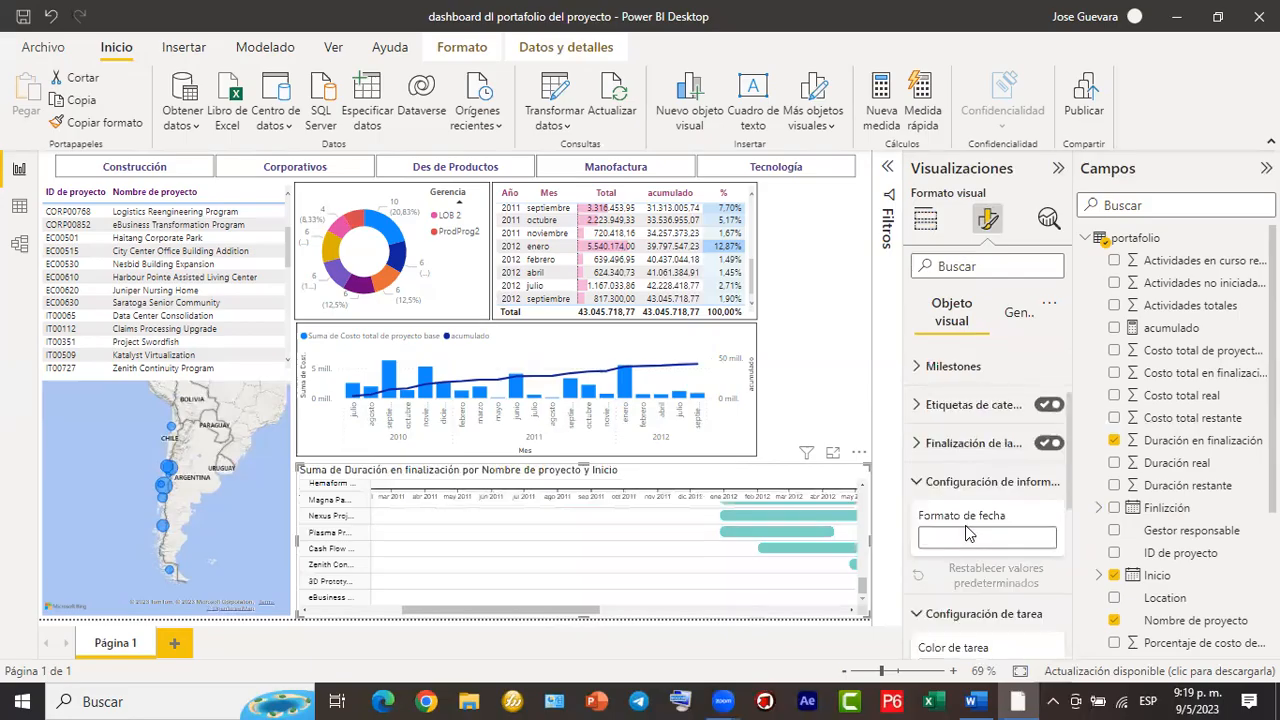
pyautogui.scroll(3, 922, 478)
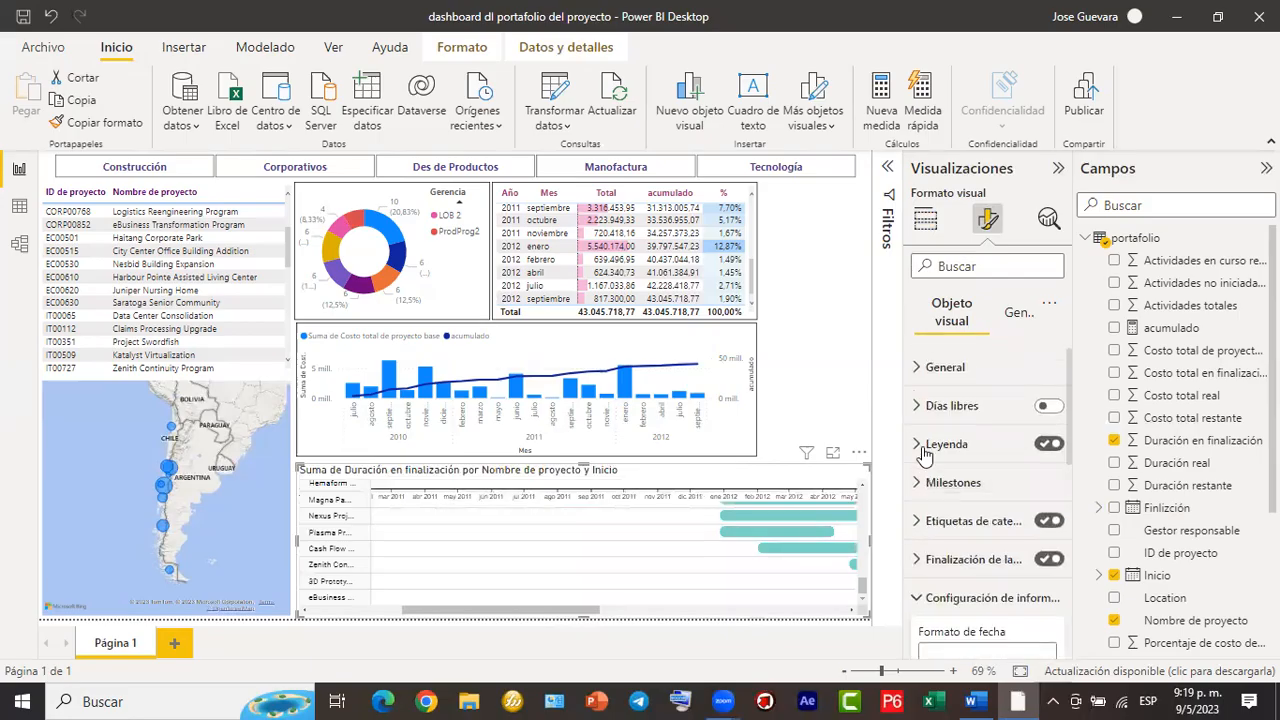
pyautogui.click(914, 370)
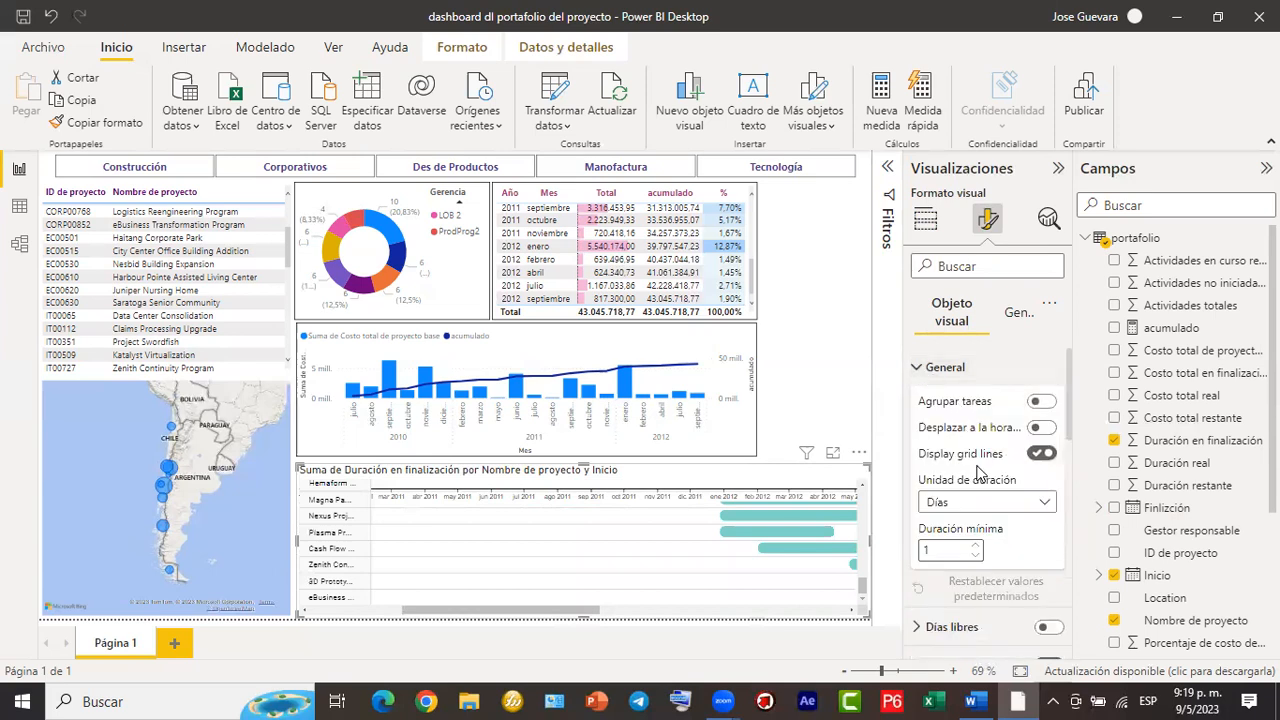
# Examine the Gantt's Unidad de duración choices, its Leyenda options and the remaining visual format settings.
pyautogui.click(1045, 503)
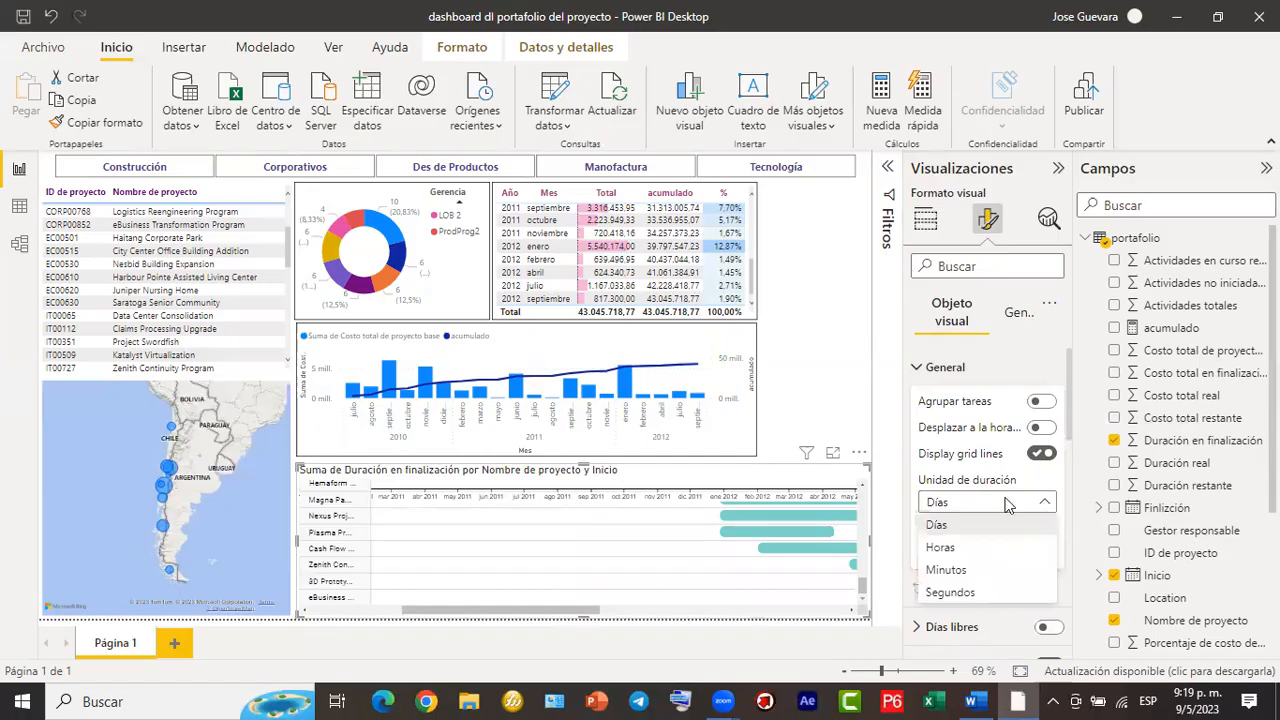
pyautogui.click(1007, 505)
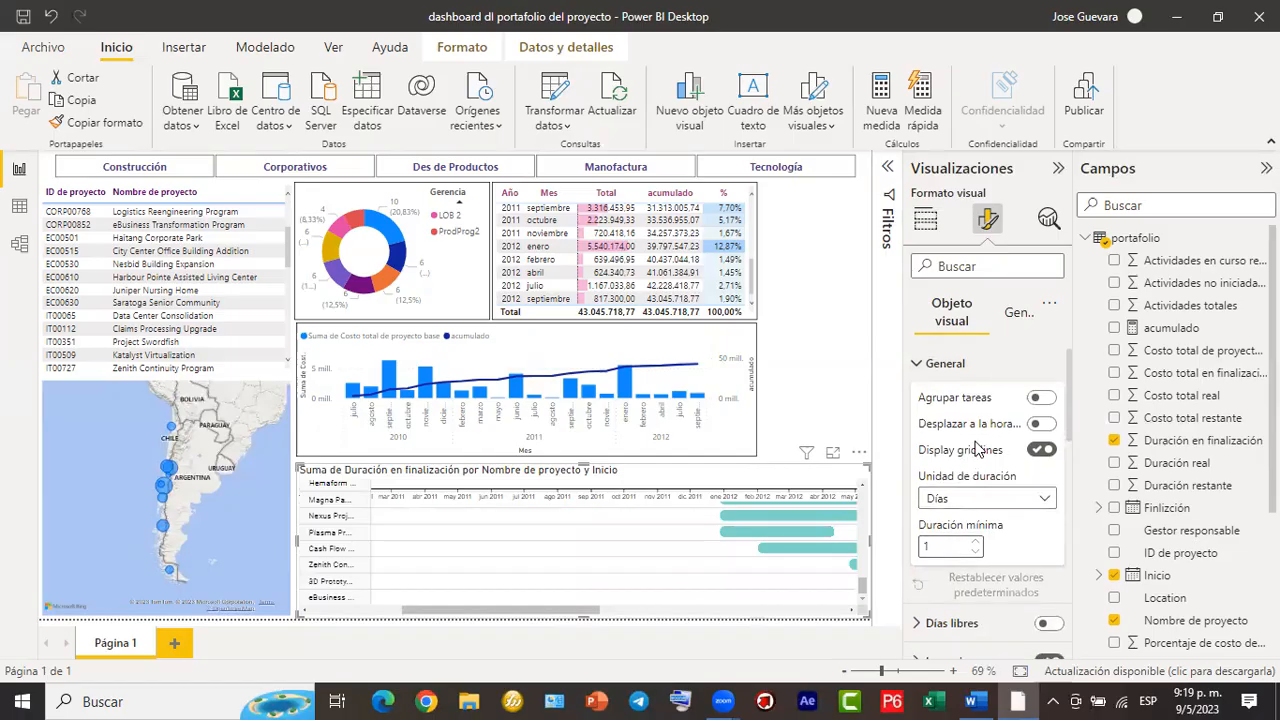
pyautogui.scroll(-2, 976, 449)
pyautogui.scroll(2, 976, 449)
pyautogui.scroll(-3, 976, 449)
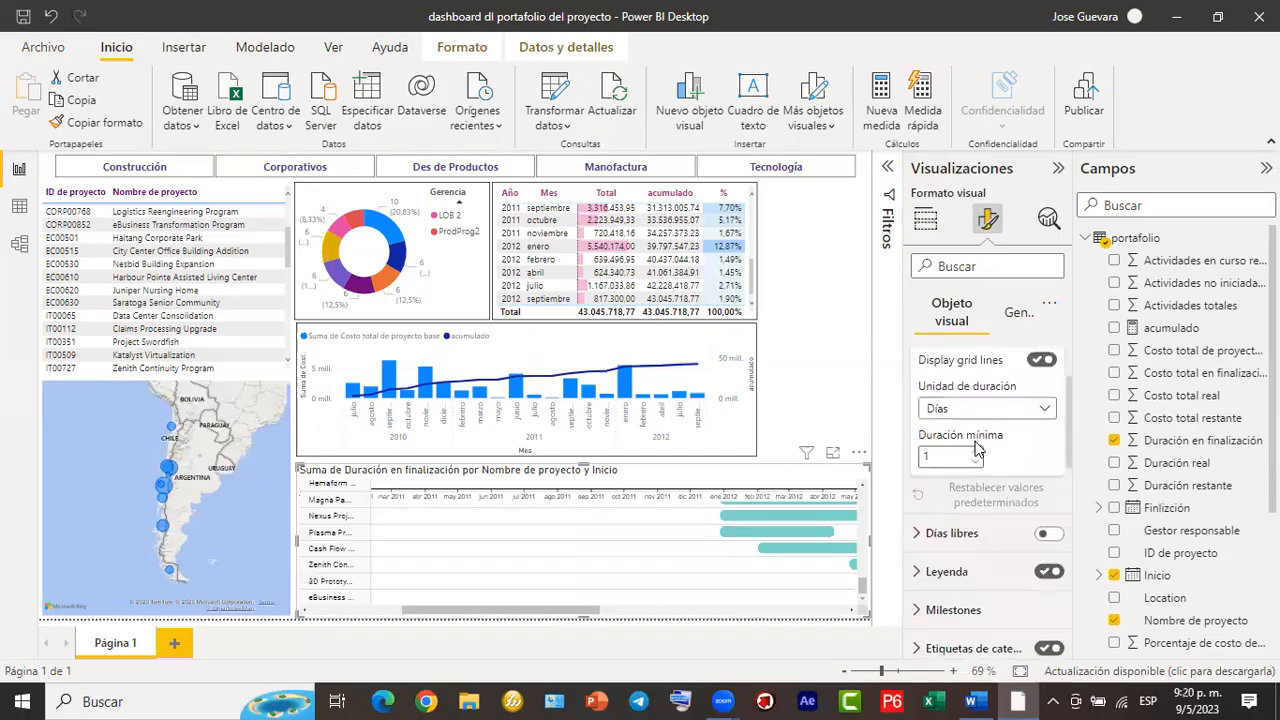
pyautogui.scroll(-2, 976, 452)
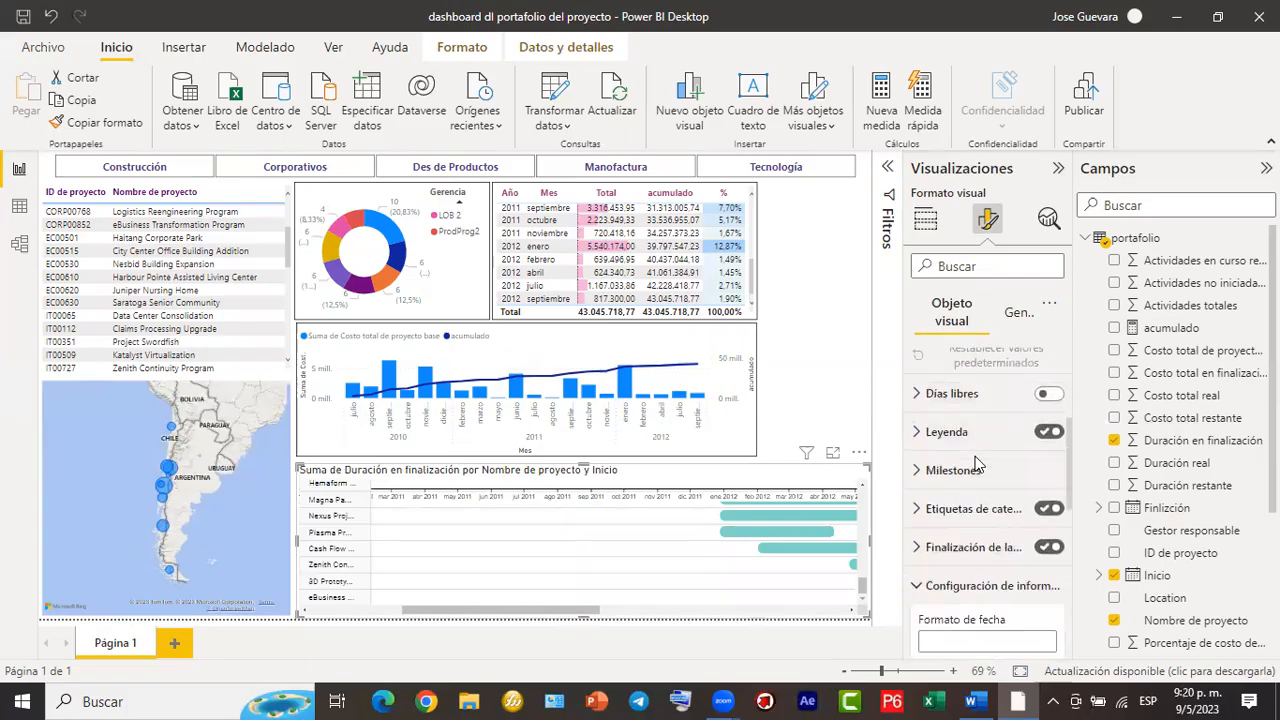
pyautogui.click(918, 433)
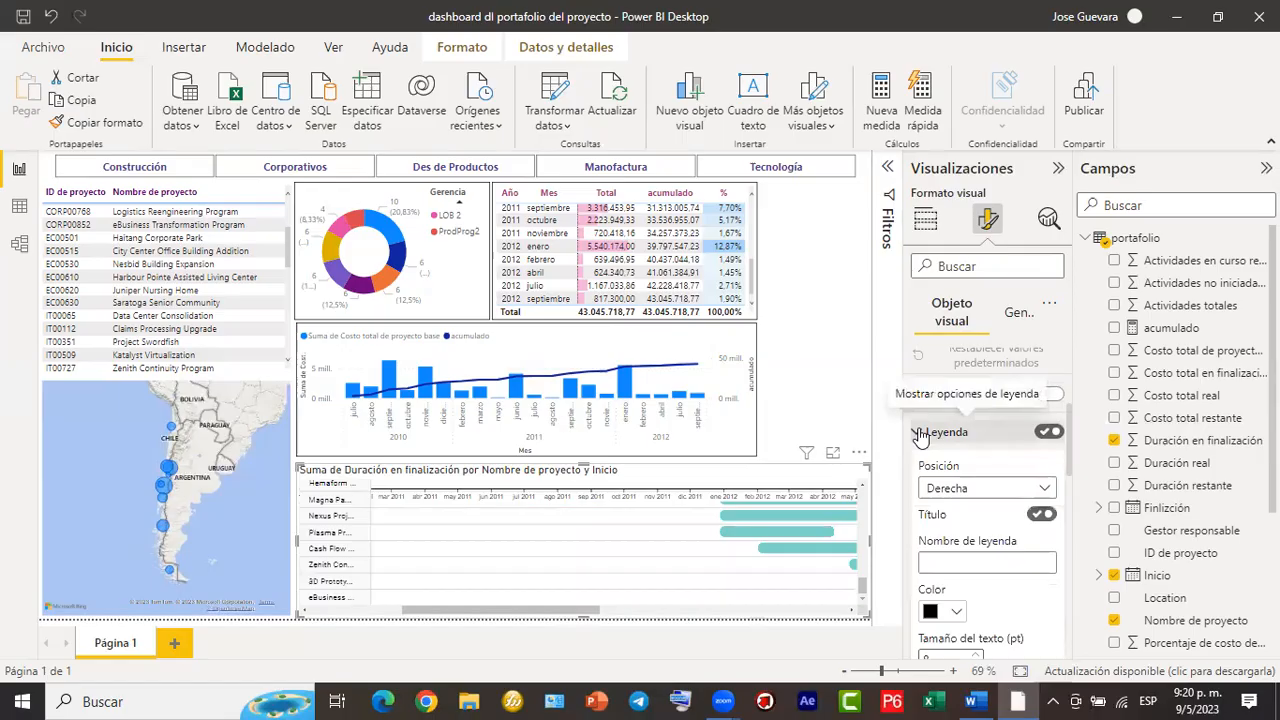
pyautogui.click(920, 436)
pyautogui.scroll(-2, 922, 450)
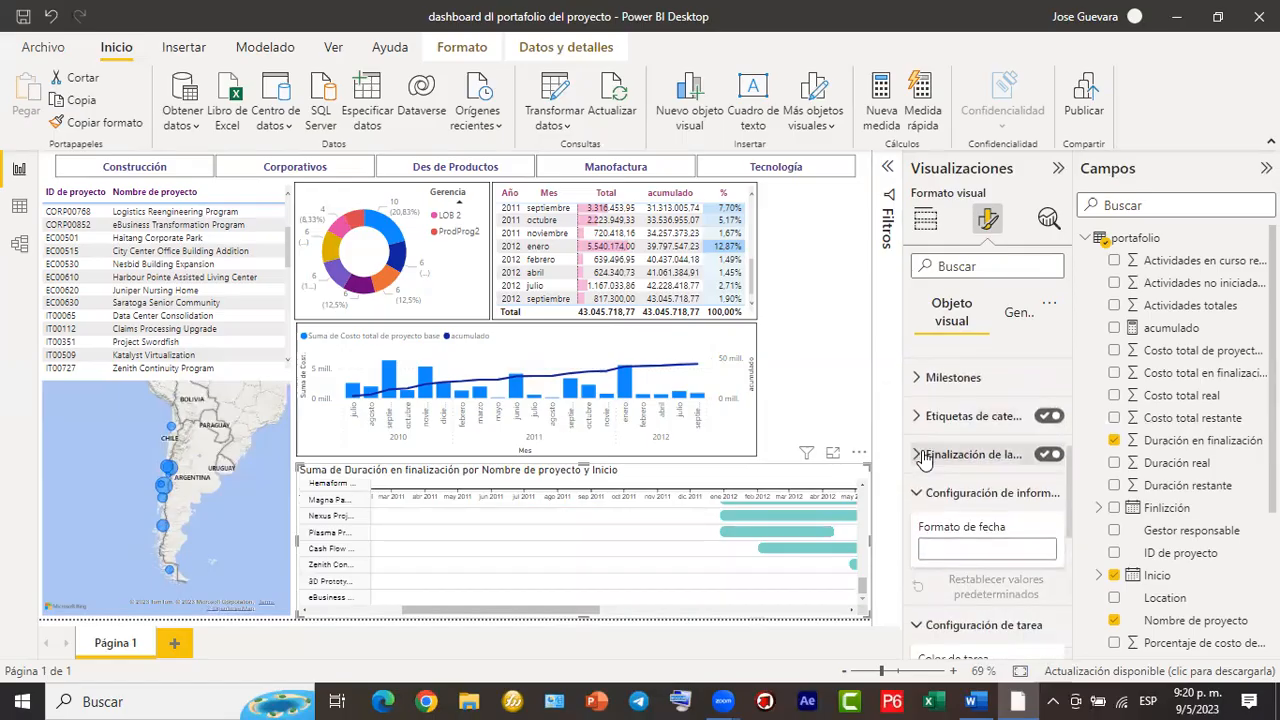
pyautogui.scroll(-2, 924, 480)
pyautogui.scroll(-2, 923, 487)
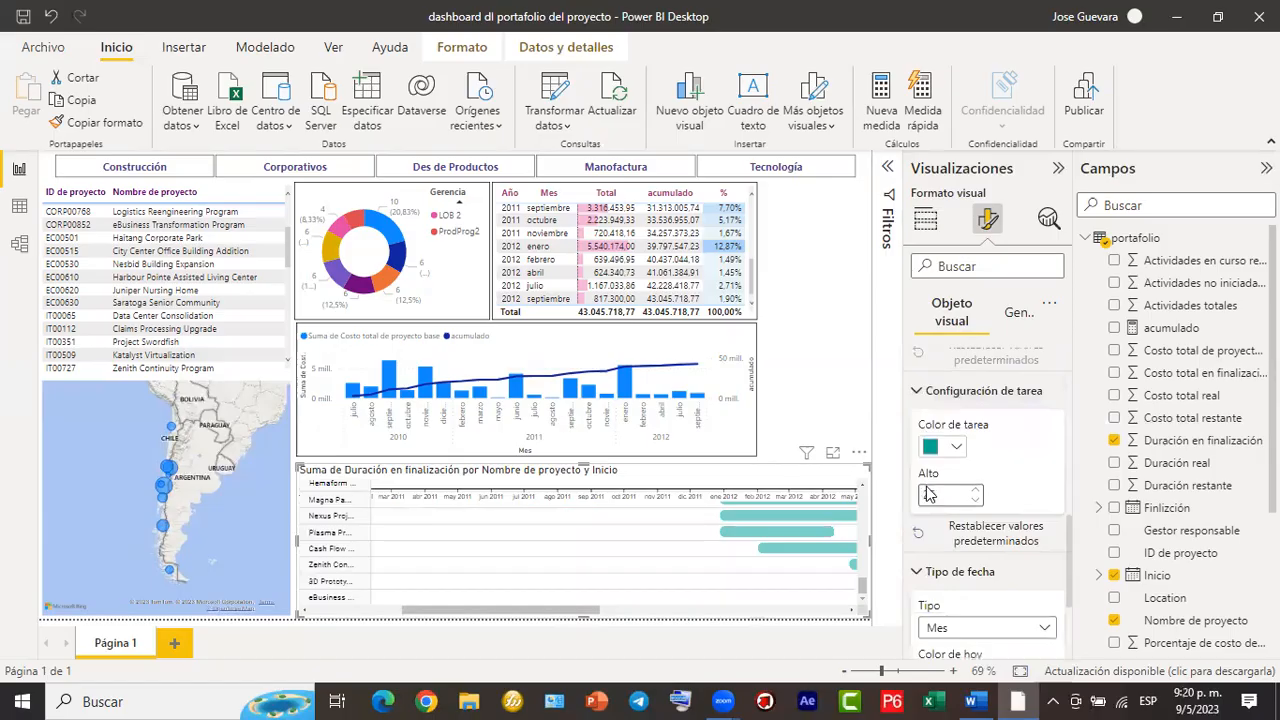
pyautogui.scroll(-2, 929, 494)
pyautogui.scroll(6, 929, 494)
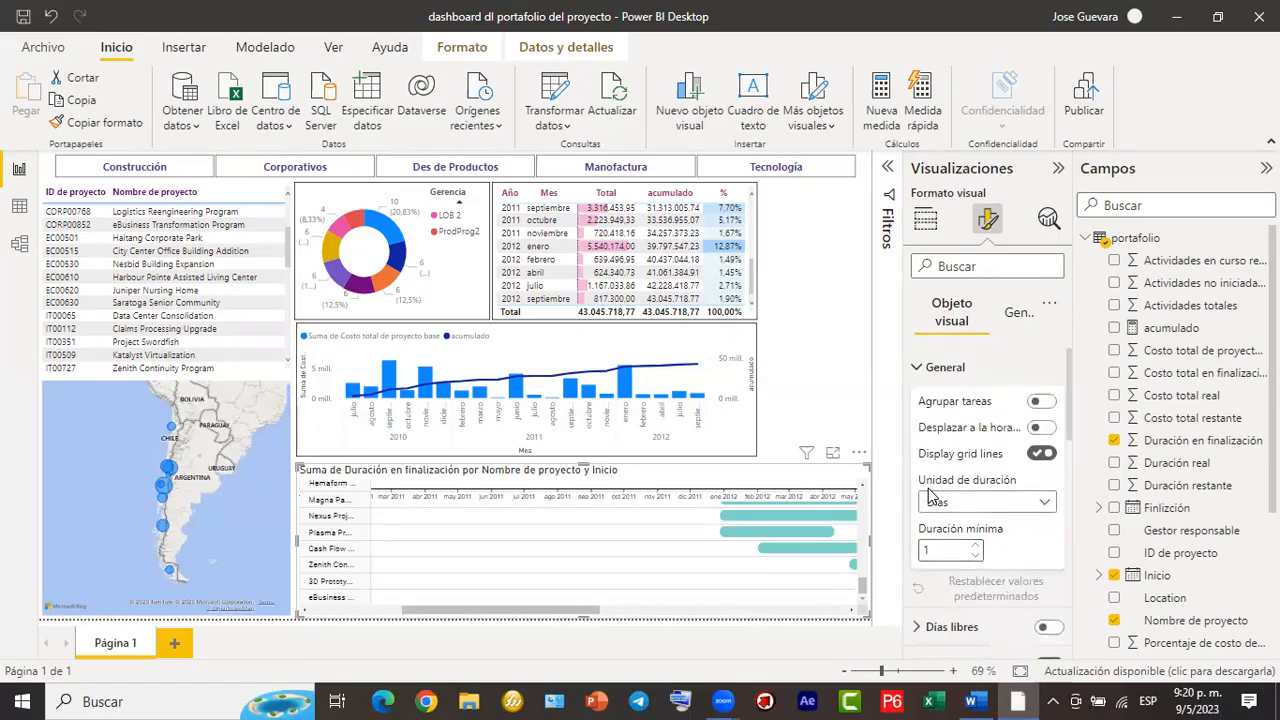
# Check the Gantt's Milestones, Configuración de tarea and Tipo de fecha settings, then return to its General options.
pyautogui.click(922, 367)
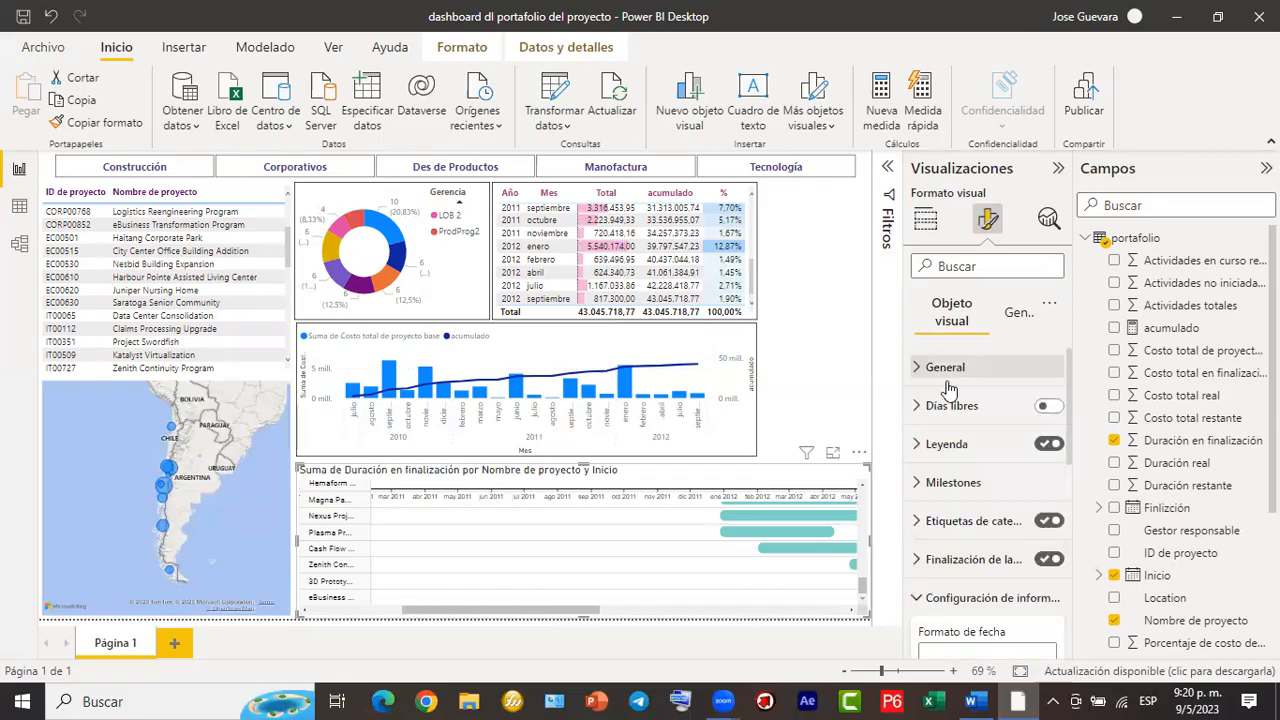
pyautogui.click(918, 483)
pyautogui.click(920, 490)
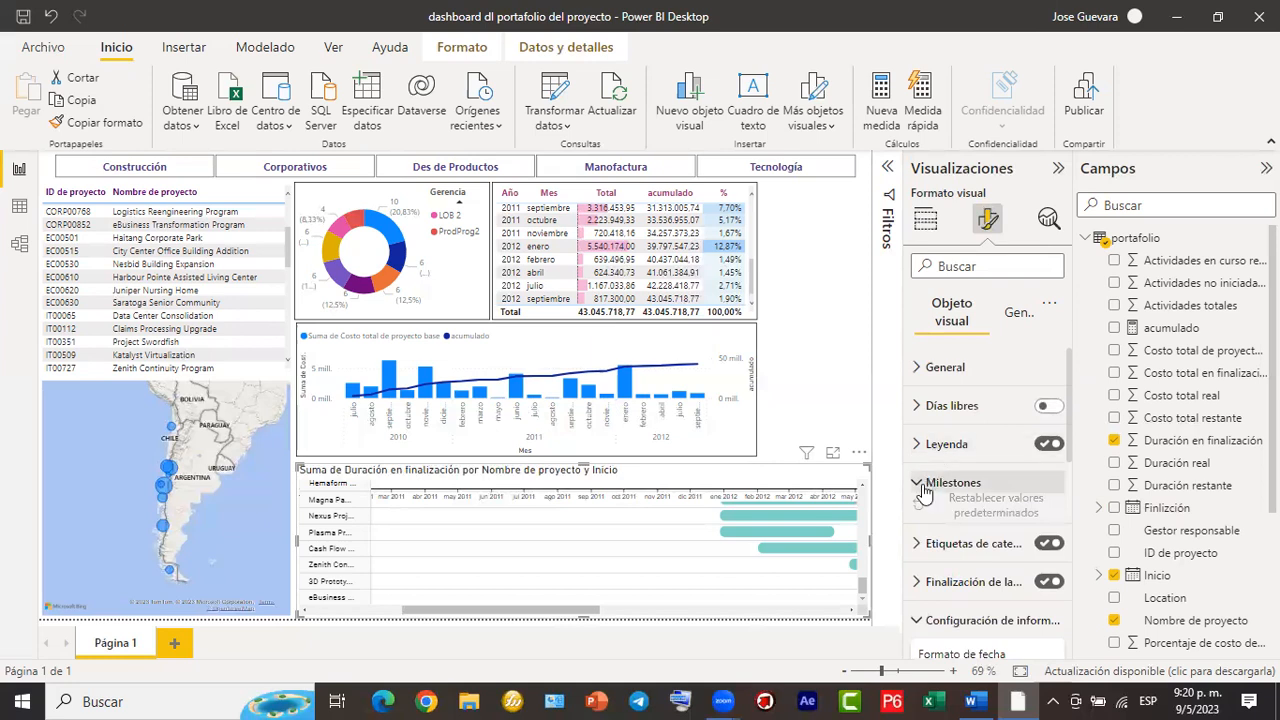
pyautogui.scroll(-2, 919, 489)
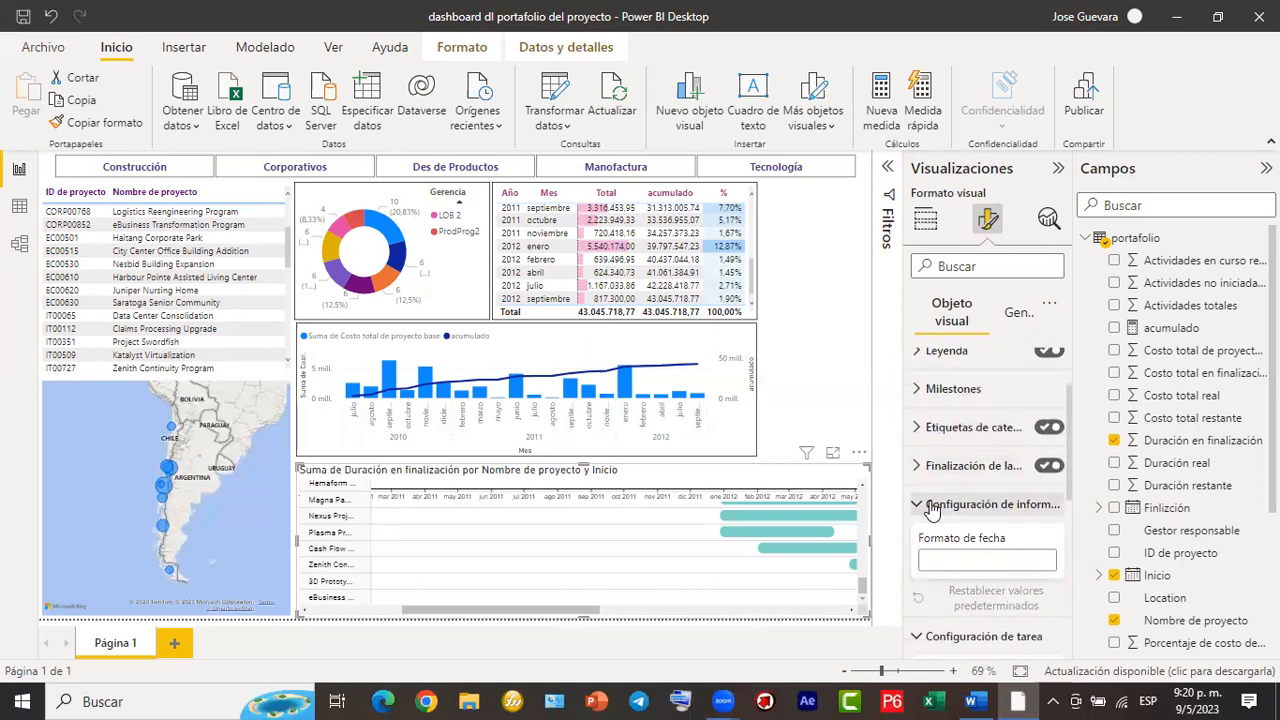
pyautogui.scroll(-3, 930, 510)
pyautogui.click(930, 510)
pyautogui.scroll(-2, 930, 510)
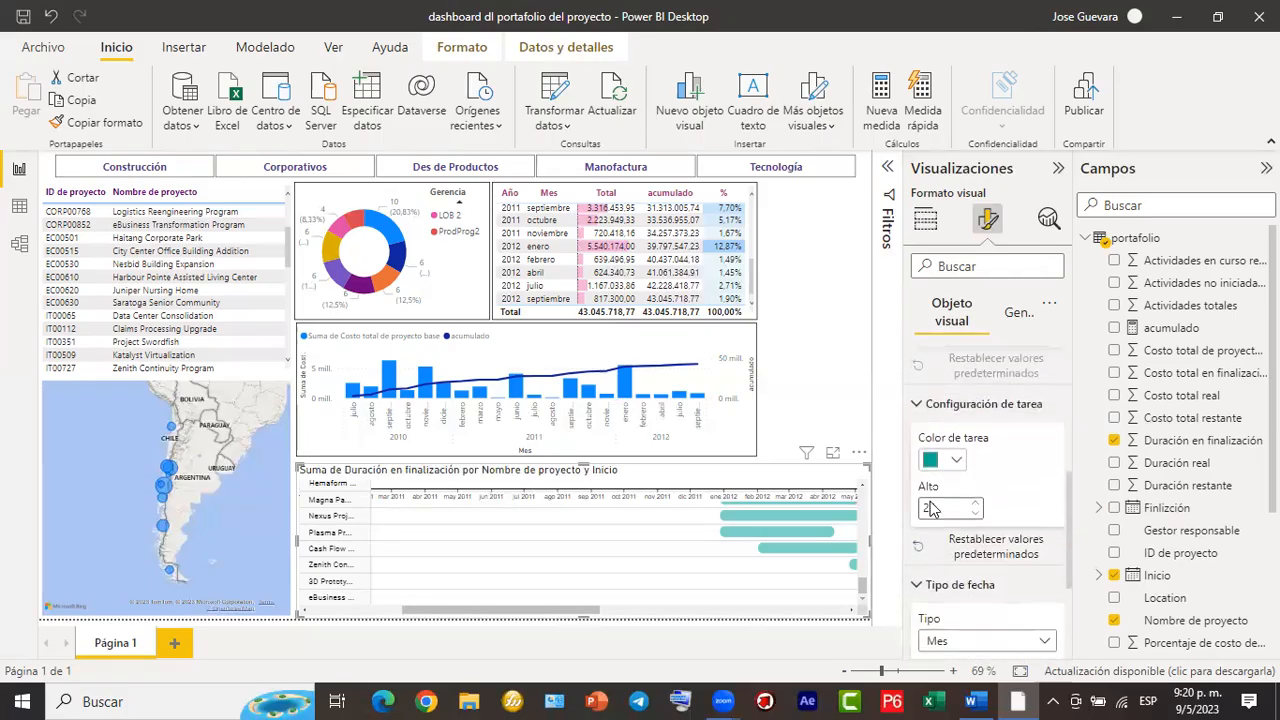
pyautogui.scroll(-5, 930, 510)
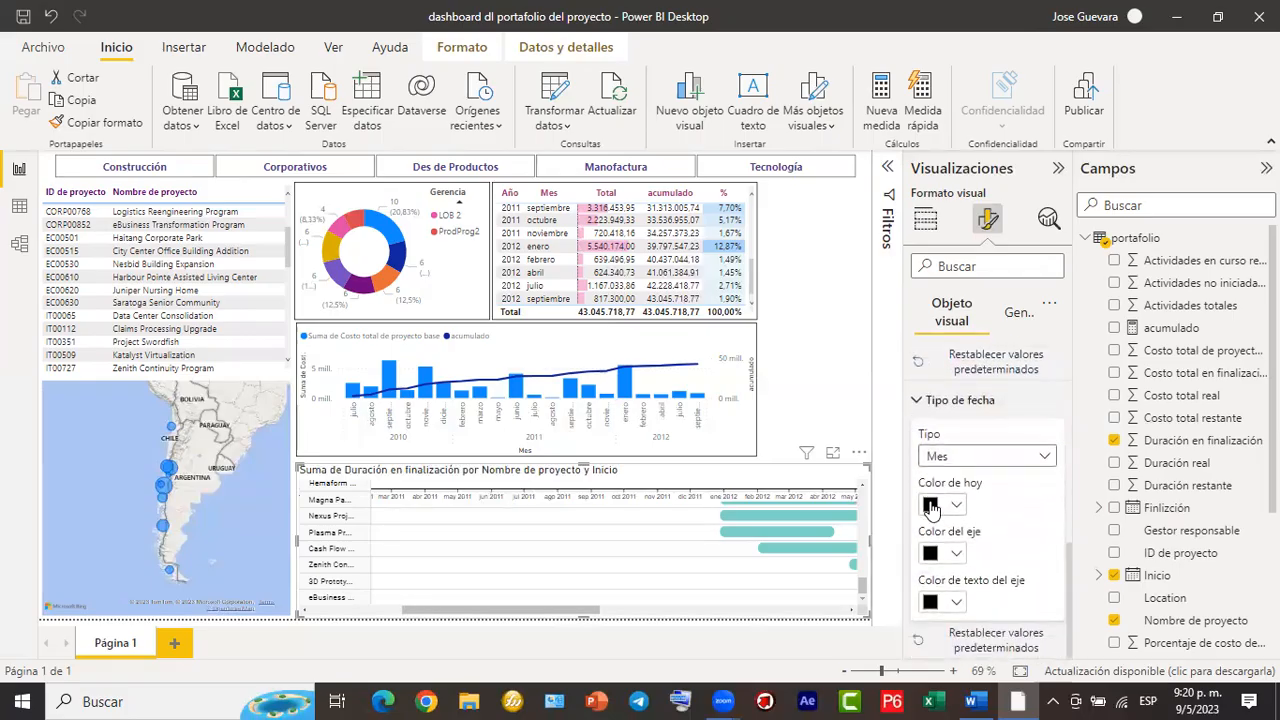
pyautogui.click(920, 402)
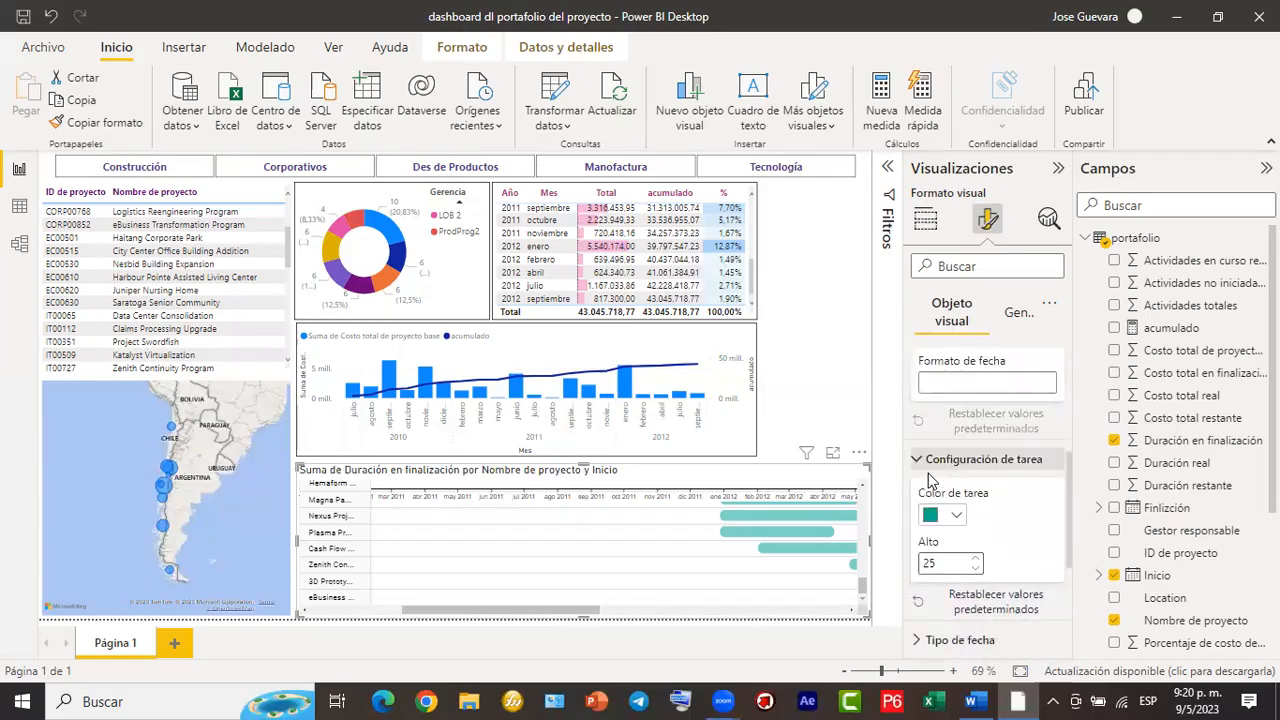
pyautogui.scroll(3, 933, 482)
pyautogui.scroll(1, 933, 483)
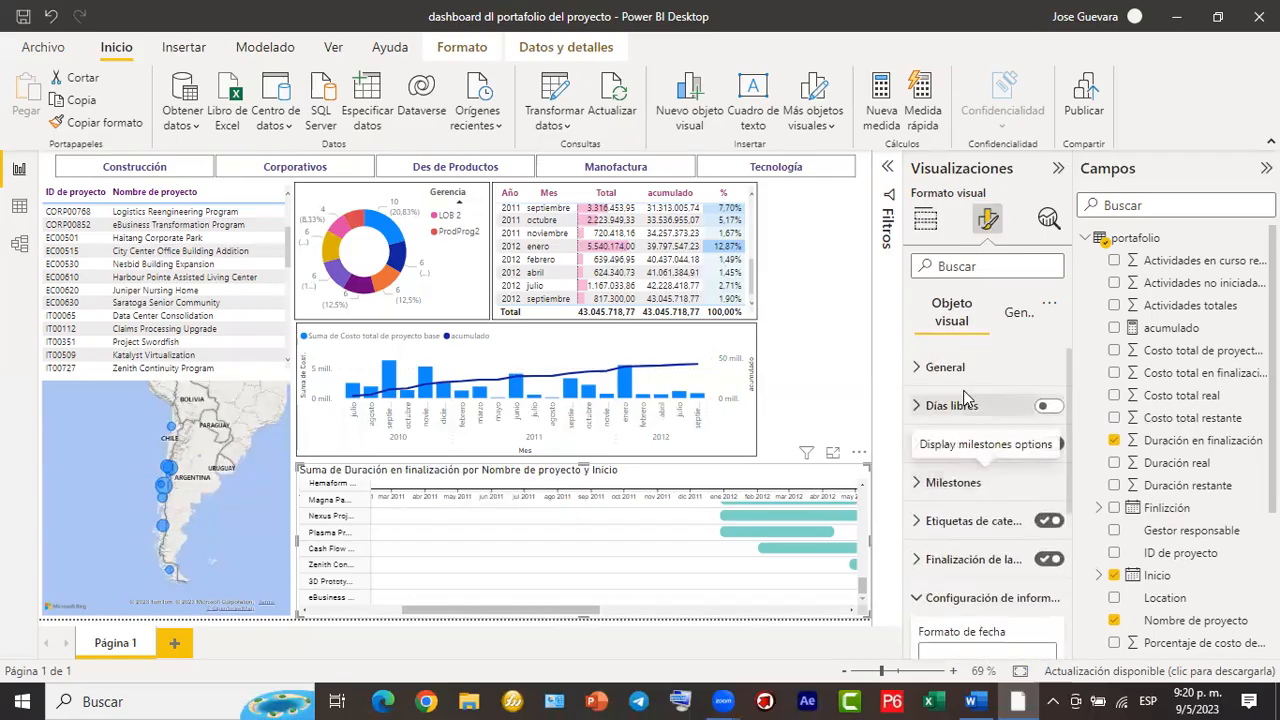
pyautogui.click(917, 369)
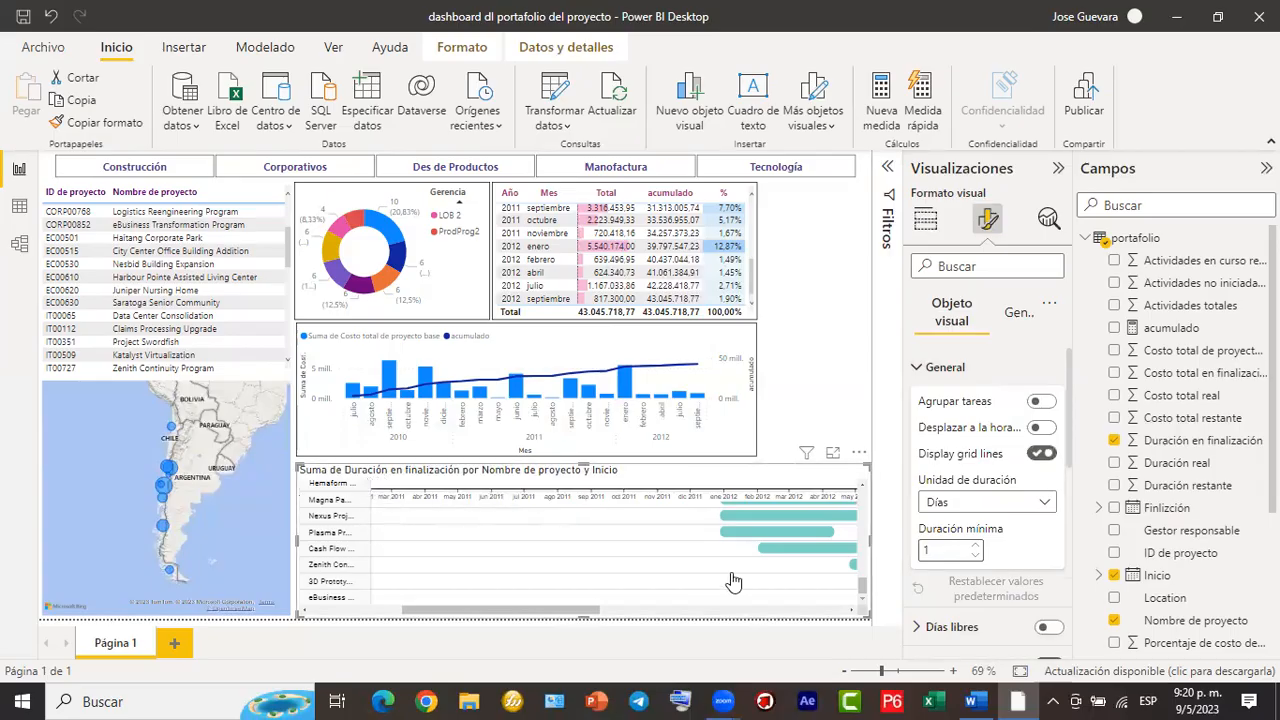
# Turn off the Gantt visual's Título in its general format properties.
pyautogui.click(1020, 322)
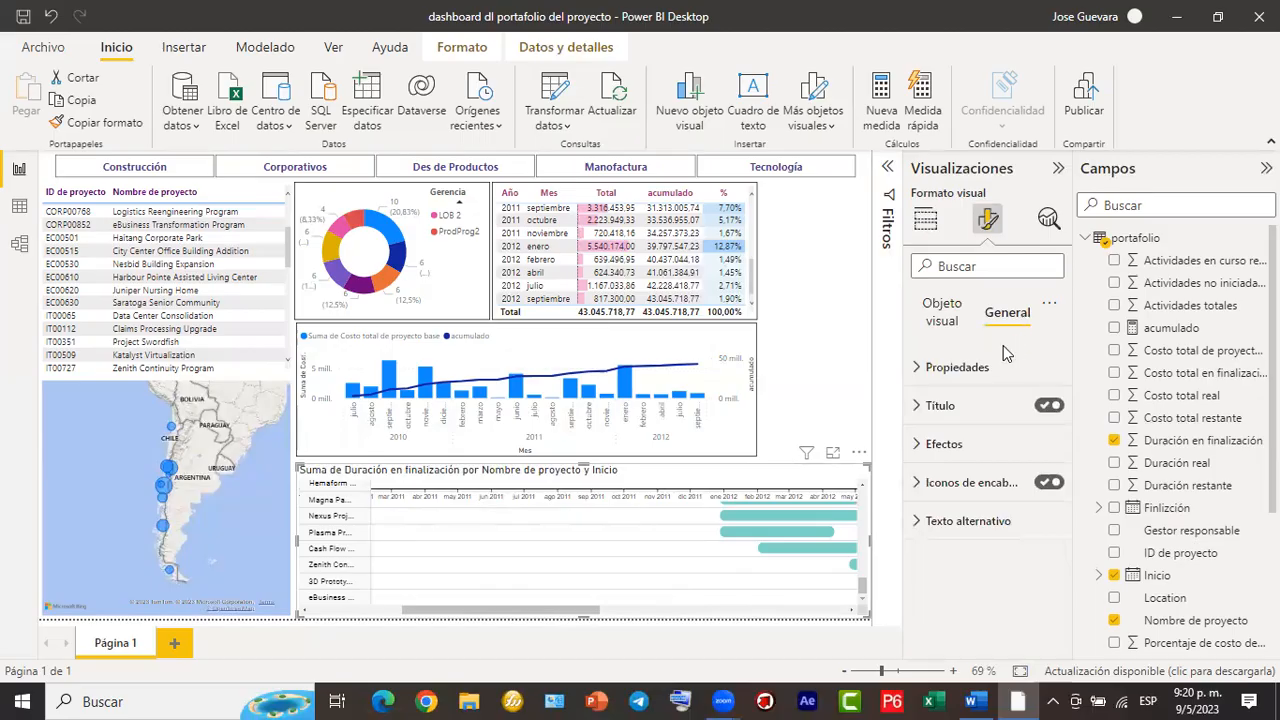
pyautogui.click(936, 372)
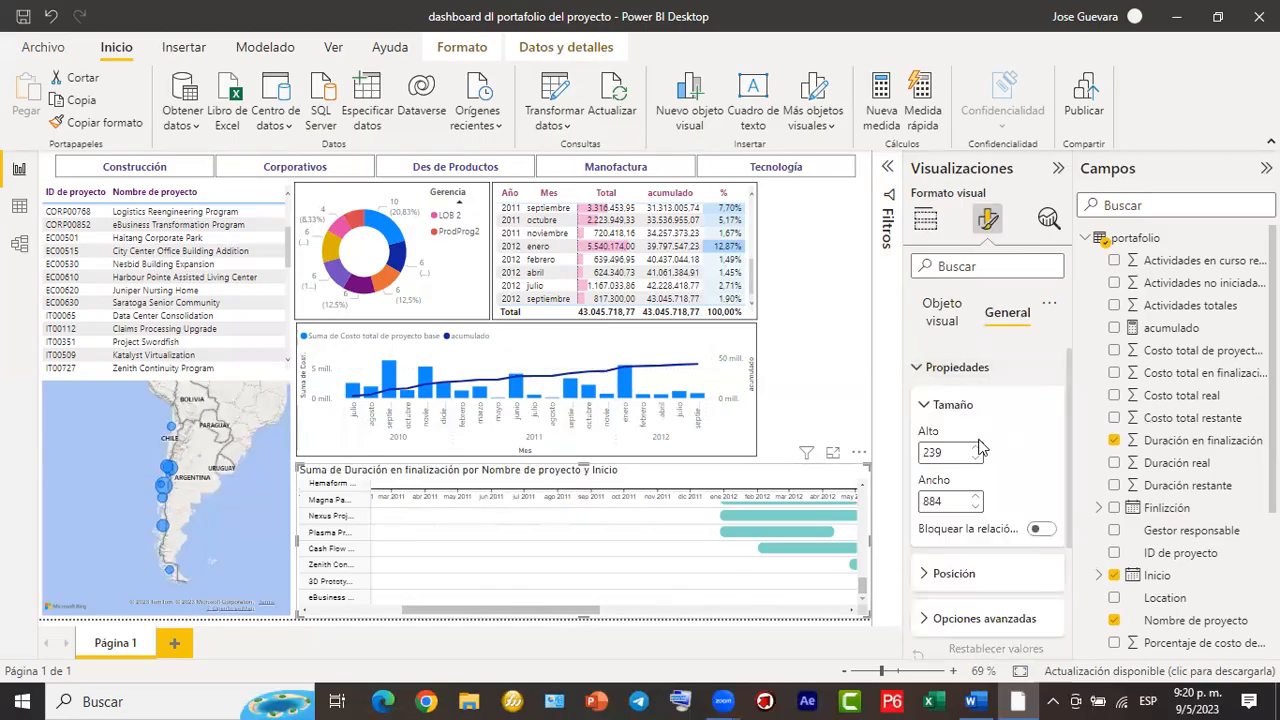
pyautogui.scroll(-3, 962, 480)
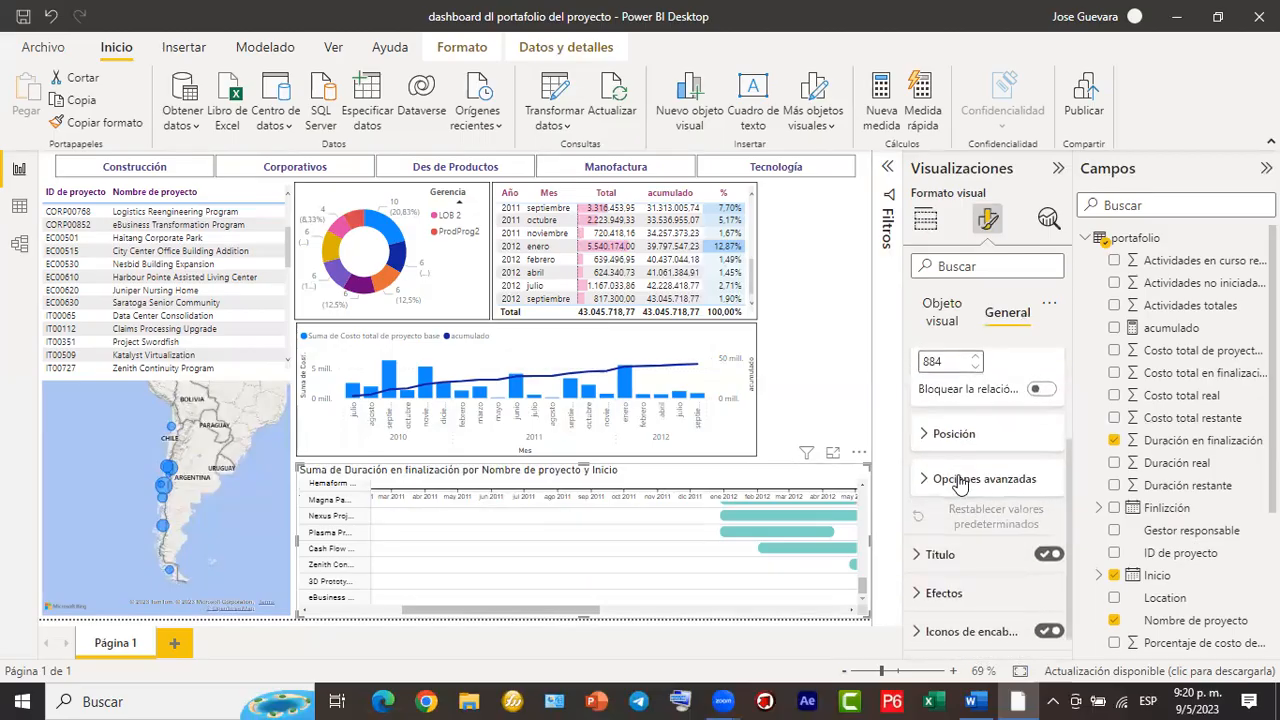
pyautogui.scroll(-1, 928, 489)
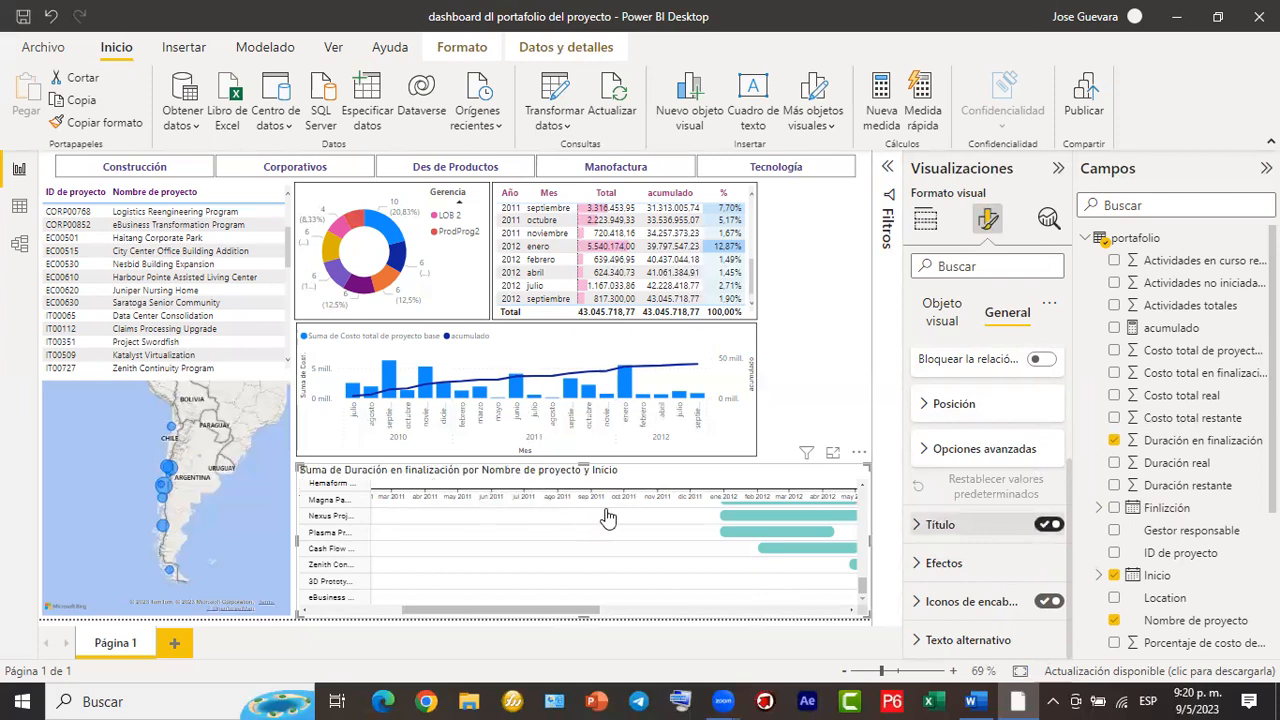
pyautogui.scroll(1, 608, 516)
pyautogui.scroll(-1, 552, 560)
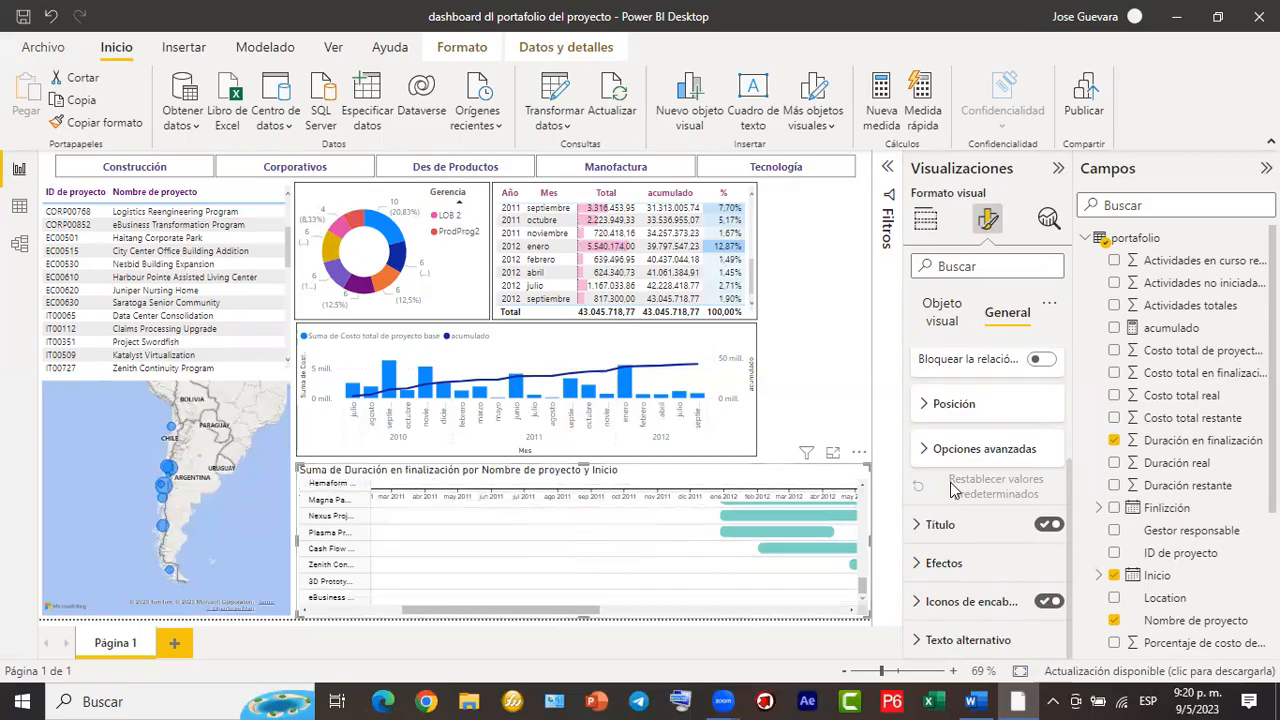
pyautogui.scroll(1, 952, 498)
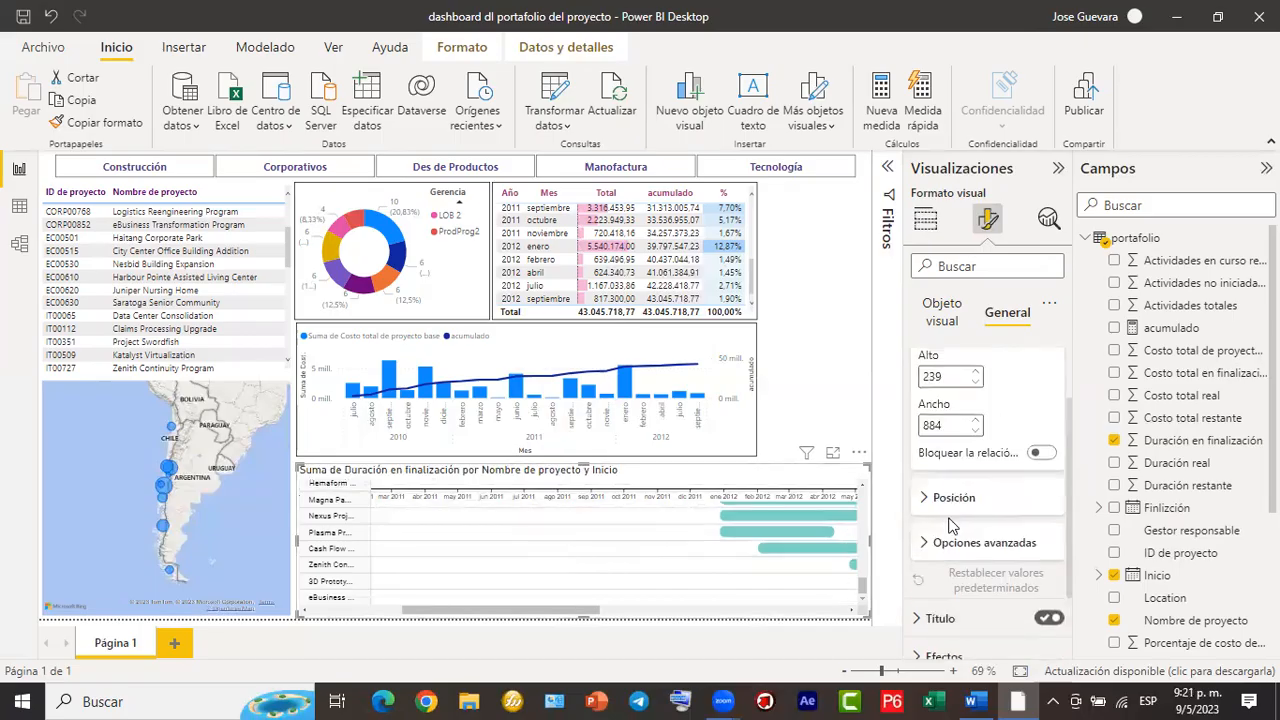
pyautogui.click(1047, 619)
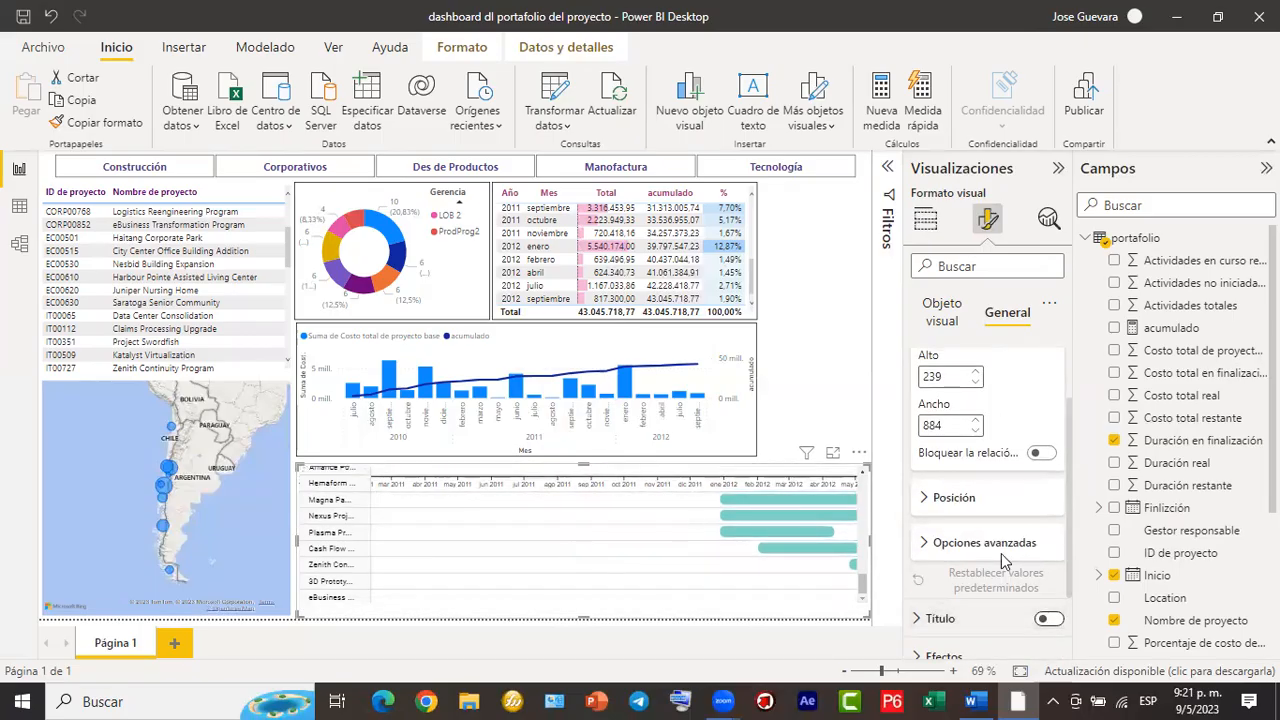
# Inspect the Gantt's Tamaño and Opciones avanzadas under Propiedades.
pyautogui.scroll(1, 990, 560)
pyautogui.click(928, 408)
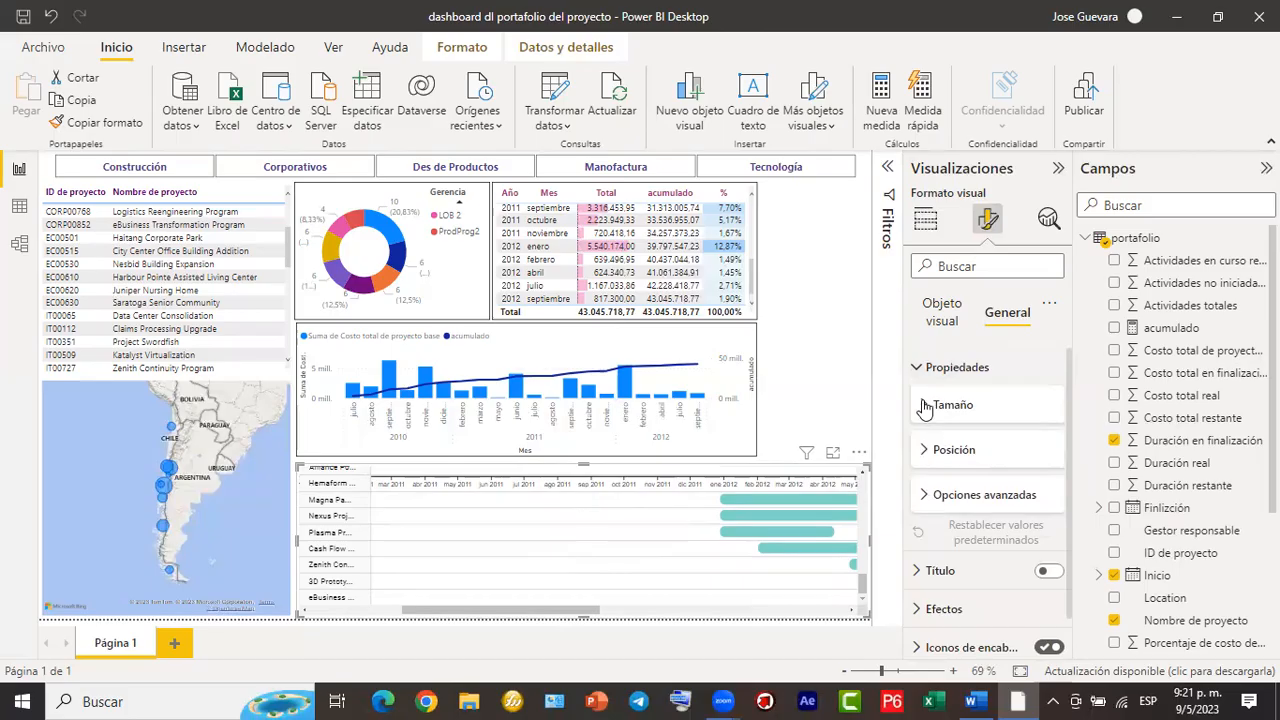
pyautogui.click(925, 408)
pyautogui.click(924, 406)
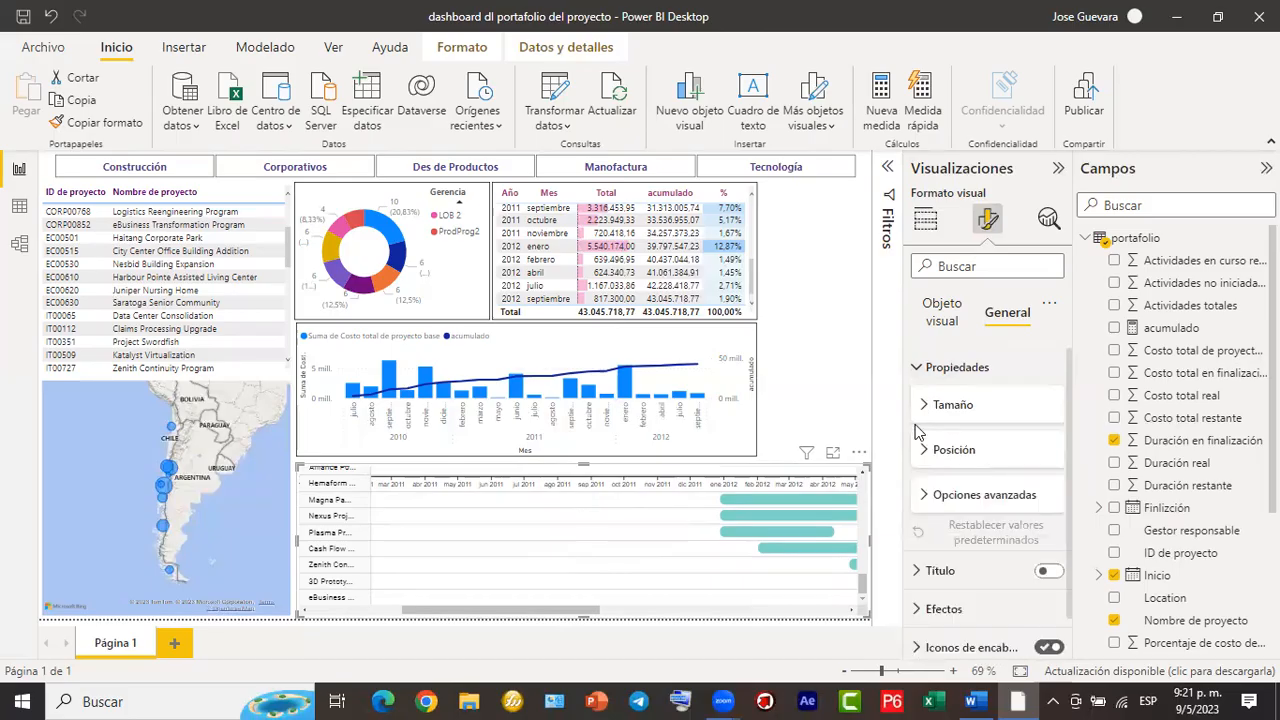
pyautogui.click(924, 497)
pyautogui.scroll(-2, 924, 505)
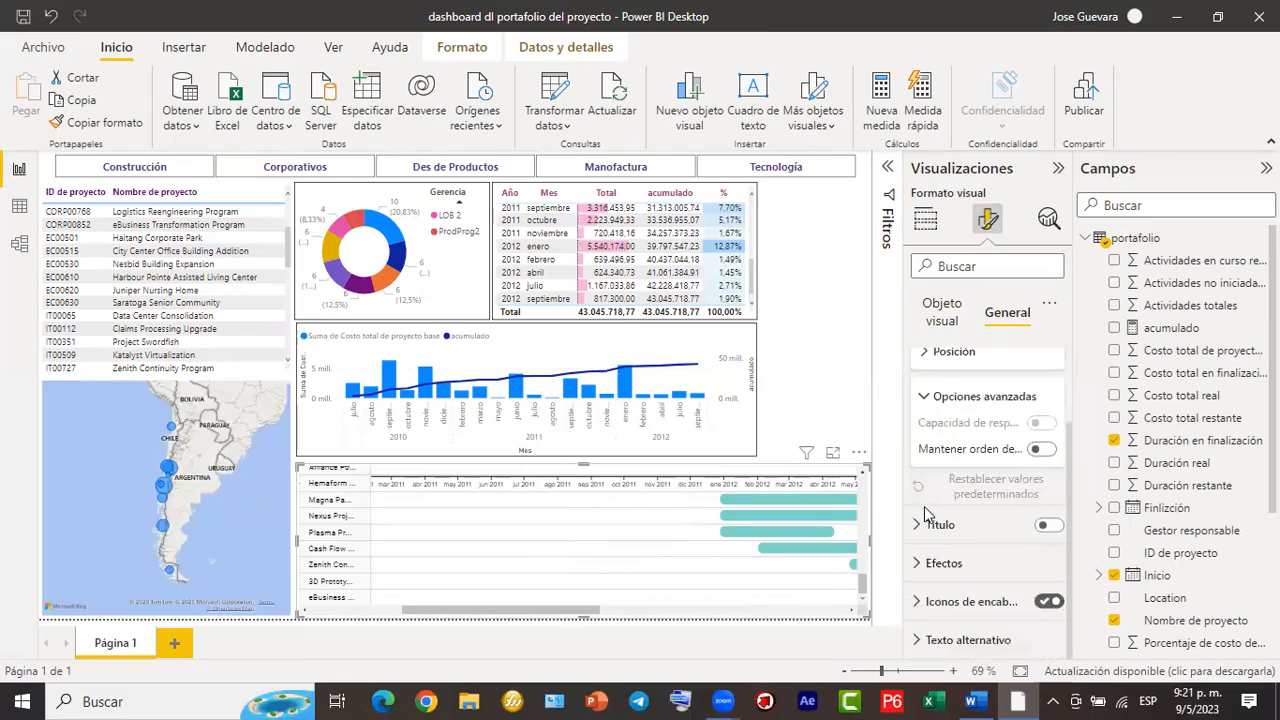
pyautogui.scroll(2, 924, 513)
pyautogui.click(924, 372)
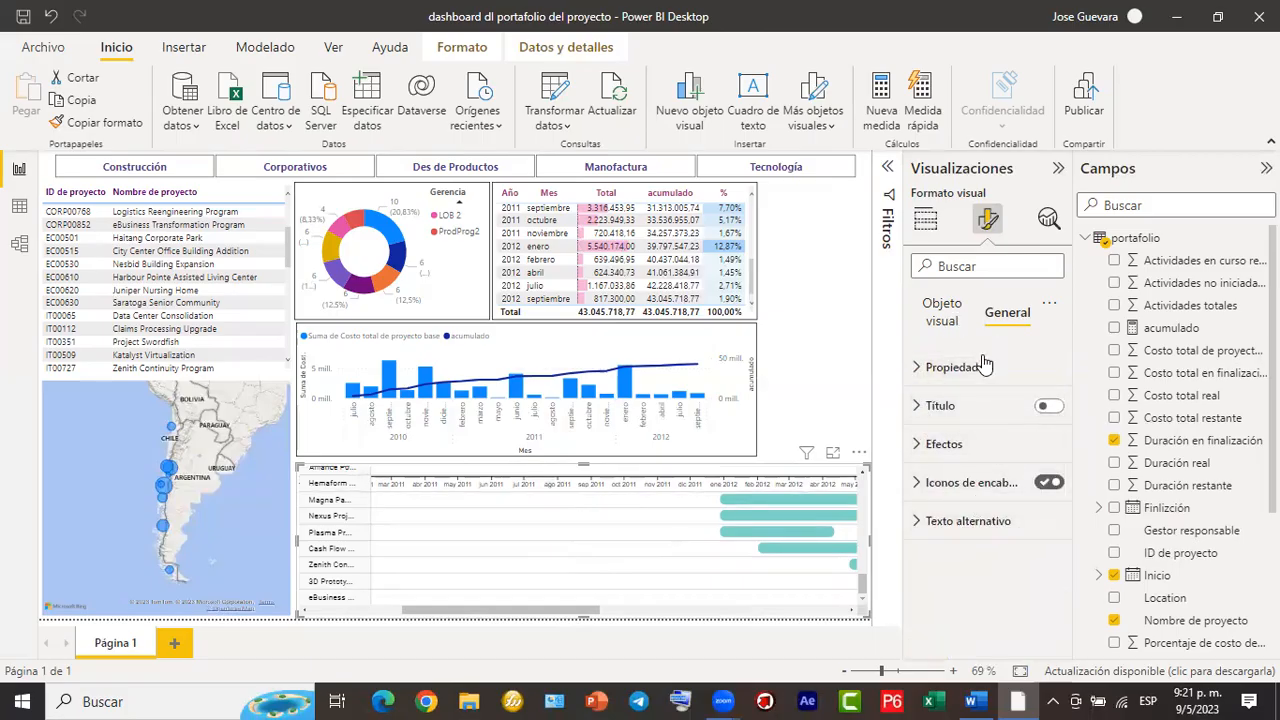
# Review the Gantt's visual-specific settings again, from General through Configuración de tarea.
pyautogui.click(941, 311)
pyautogui.scroll(-3, 969, 452)
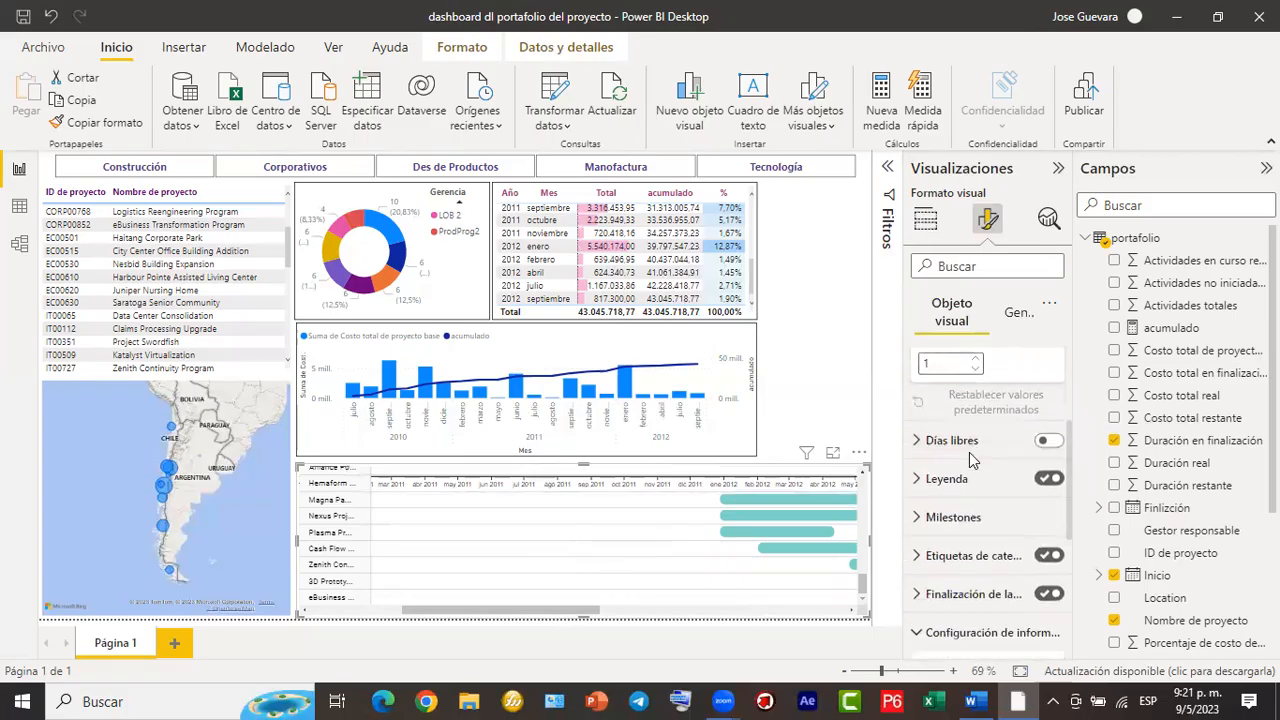
pyautogui.scroll(-4, 969, 452)
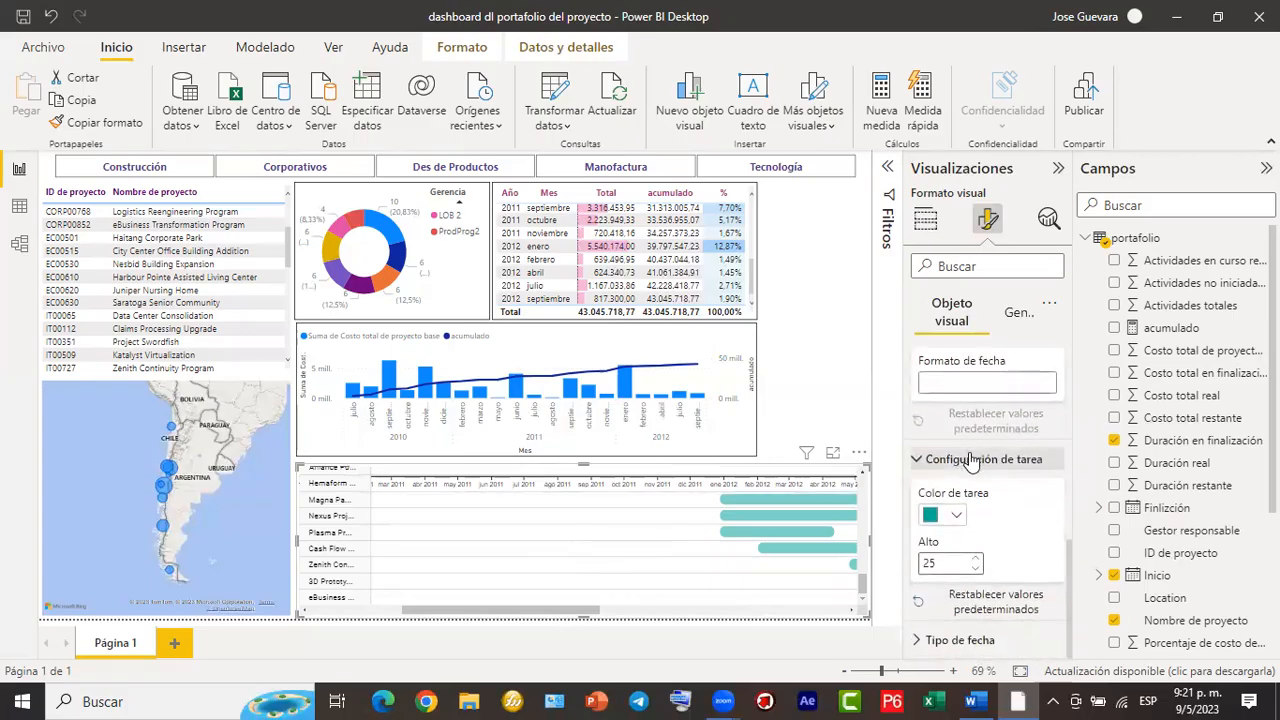
pyautogui.scroll(1, 972, 460)
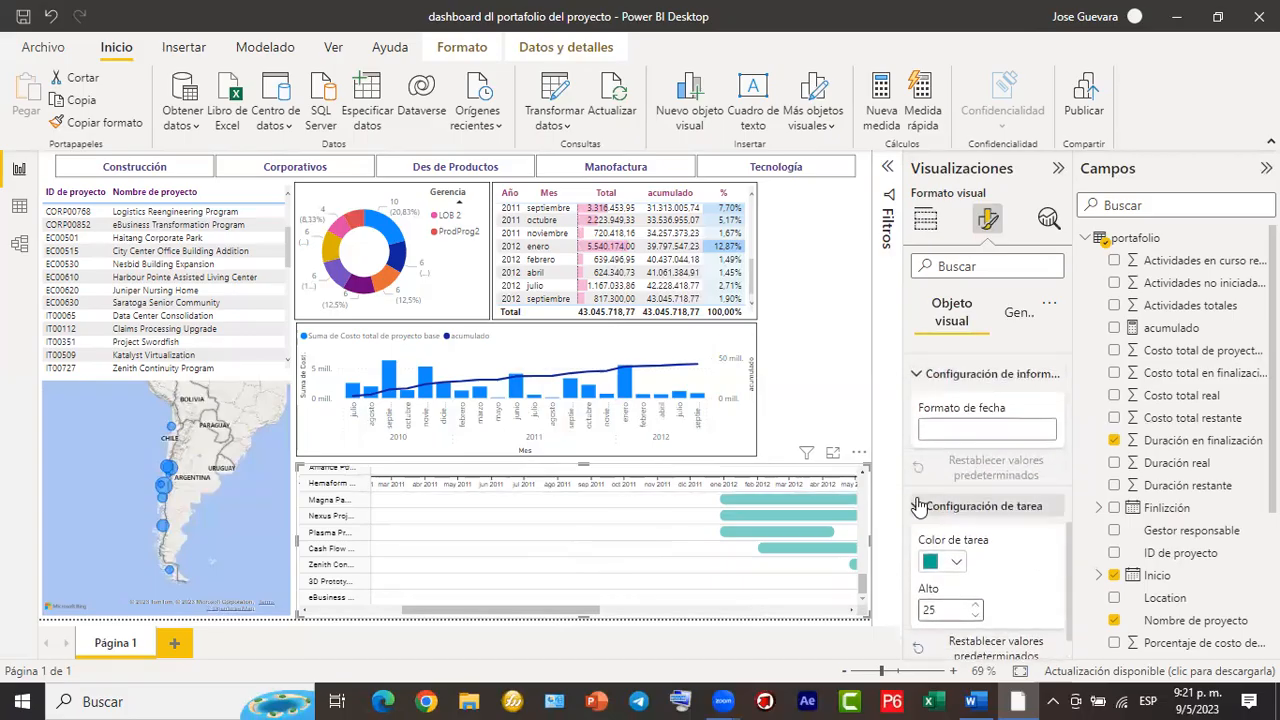
pyautogui.click(920, 505)
pyautogui.scroll(4, 915, 440)
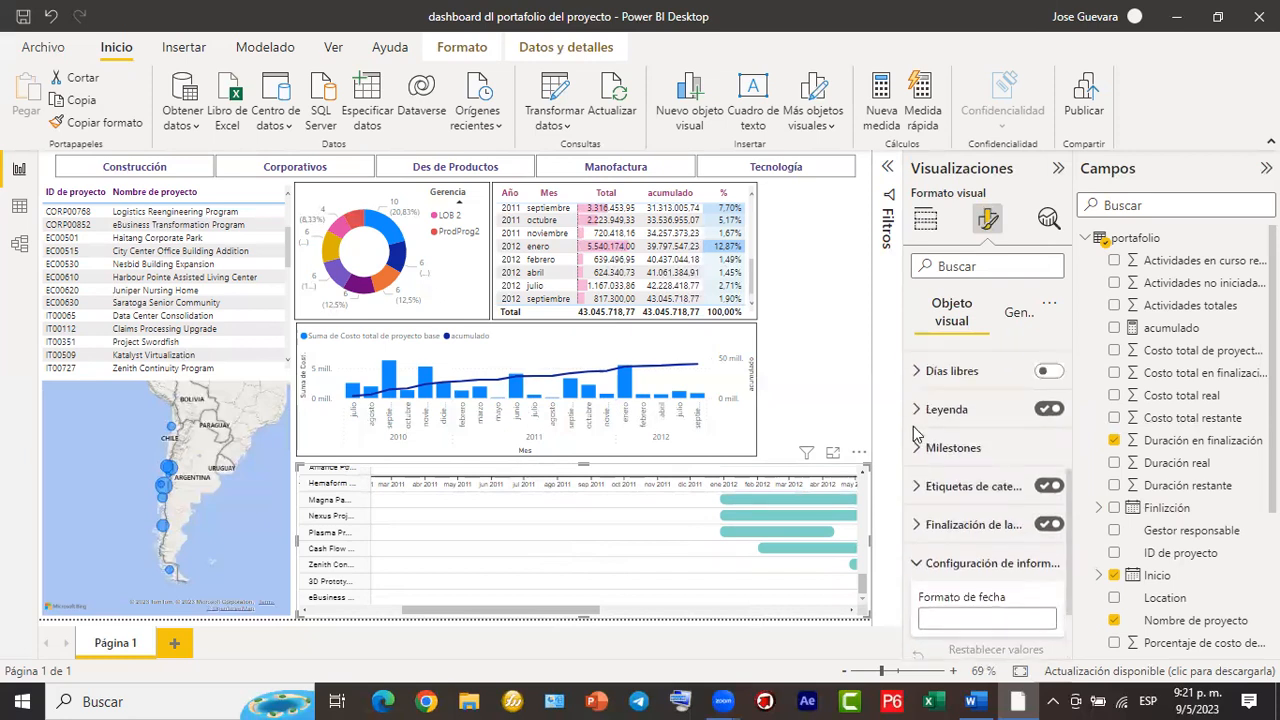
pyautogui.scroll(3, 915, 432)
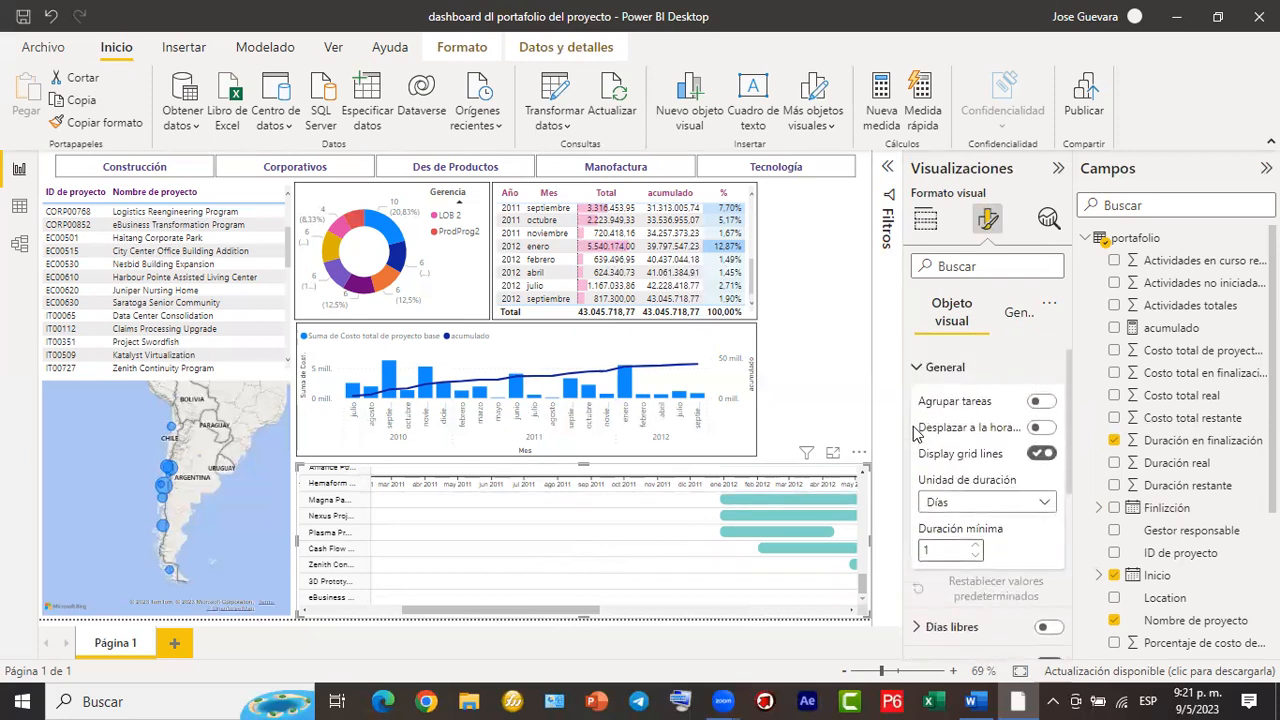
pyautogui.scroll(-5, 915, 425)
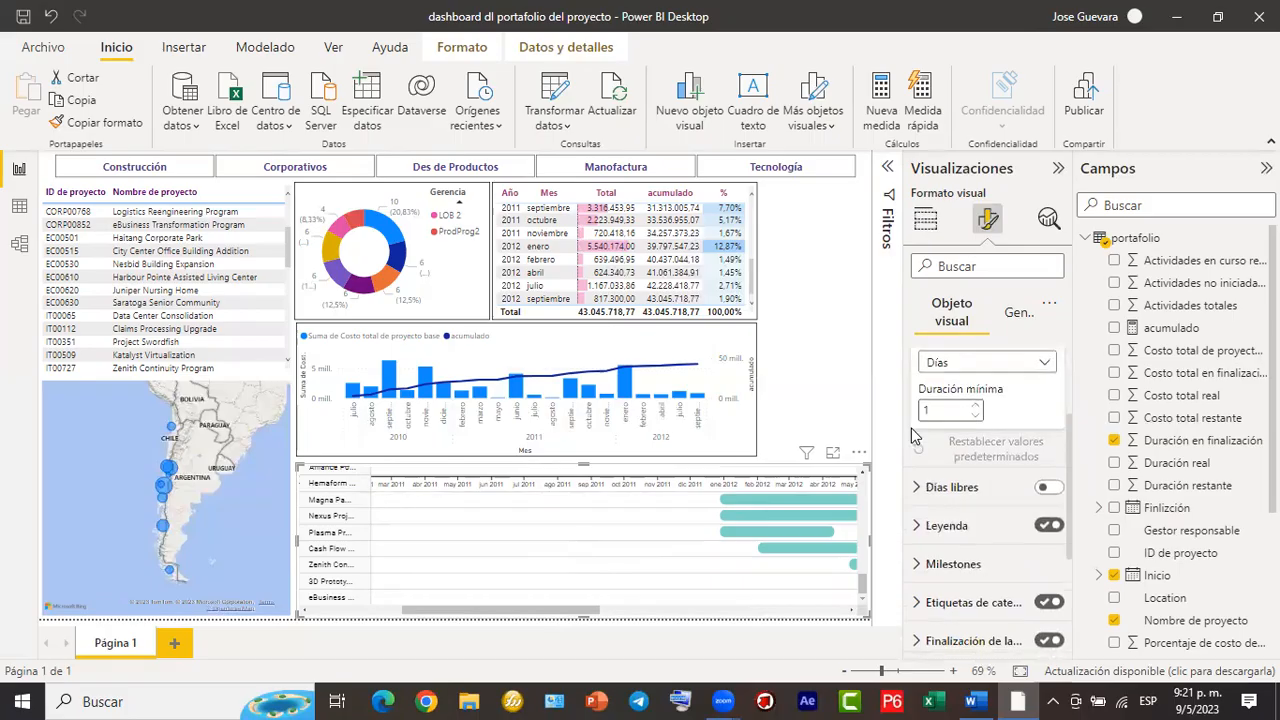
# Review the Gantt chart's format settings, including Configuración de tarea and Tipo de fecha, and collapse the General group.
pyautogui.scroll(-2, 913, 437)
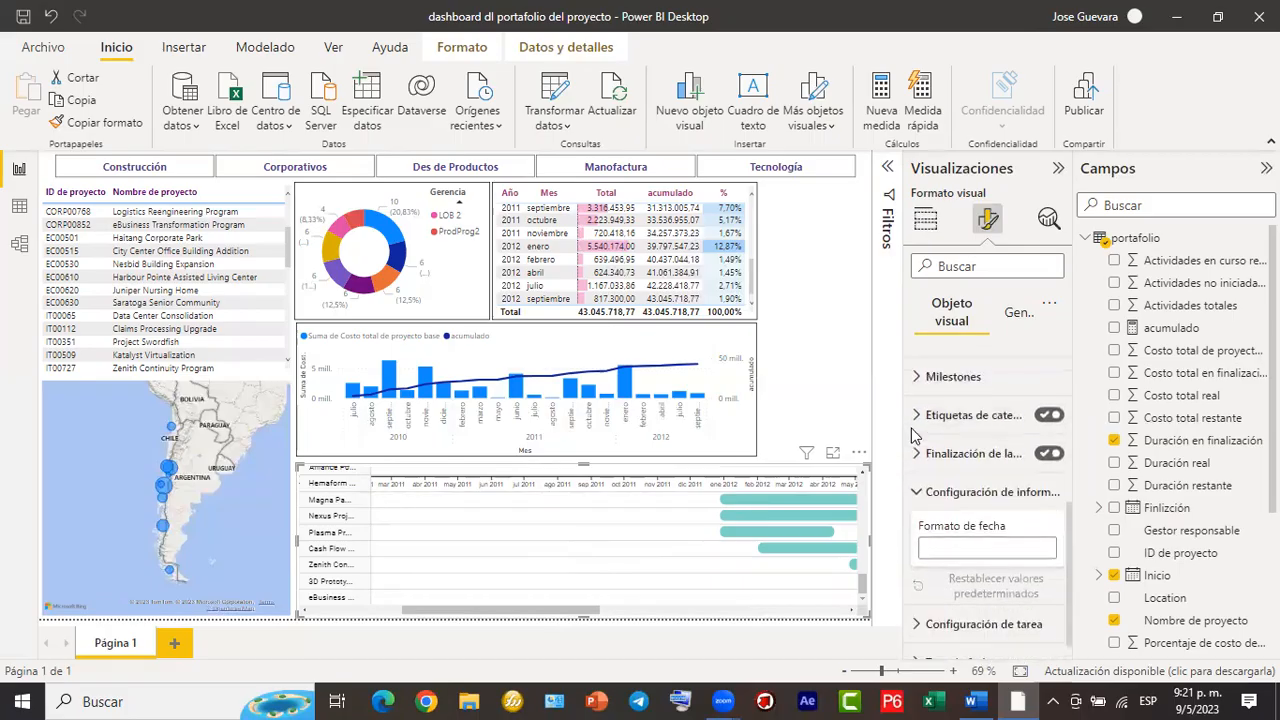
pyautogui.scroll(-1, 913, 435)
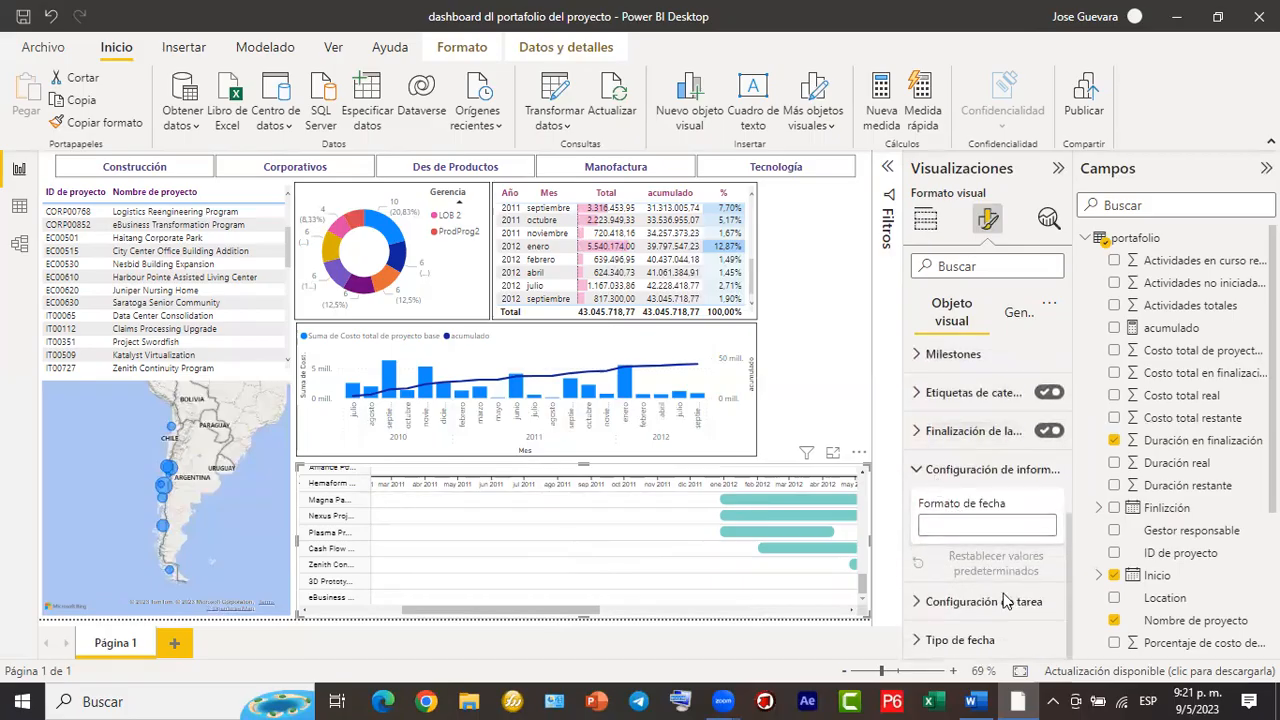
pyautogui.click(918, 603)
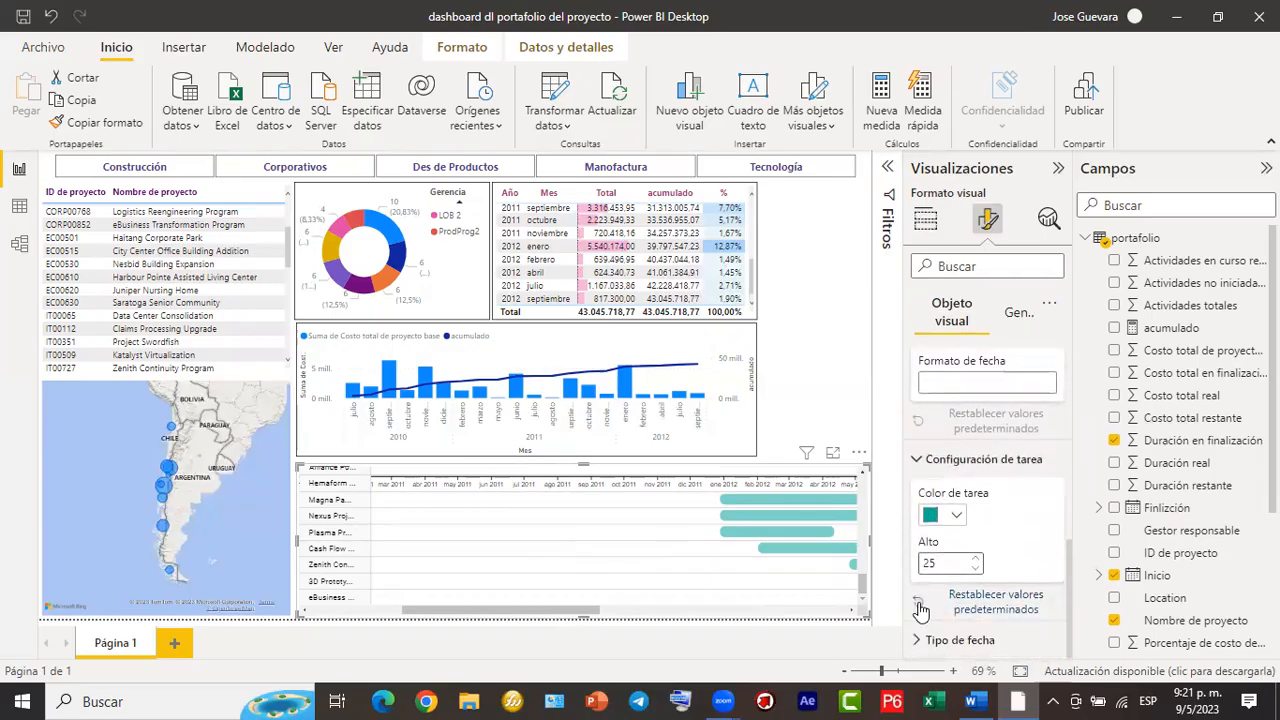
pyautogui.click(926, 640)
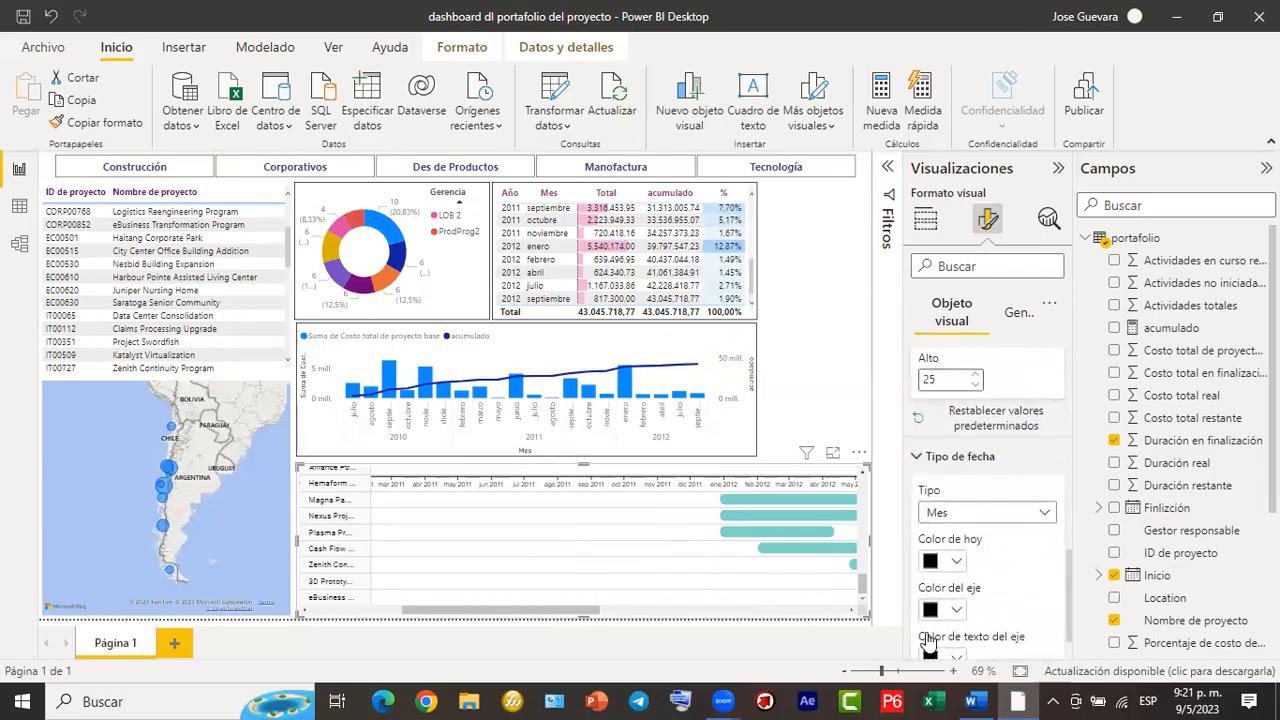
pyautogui.scroll(6, 967, 582)
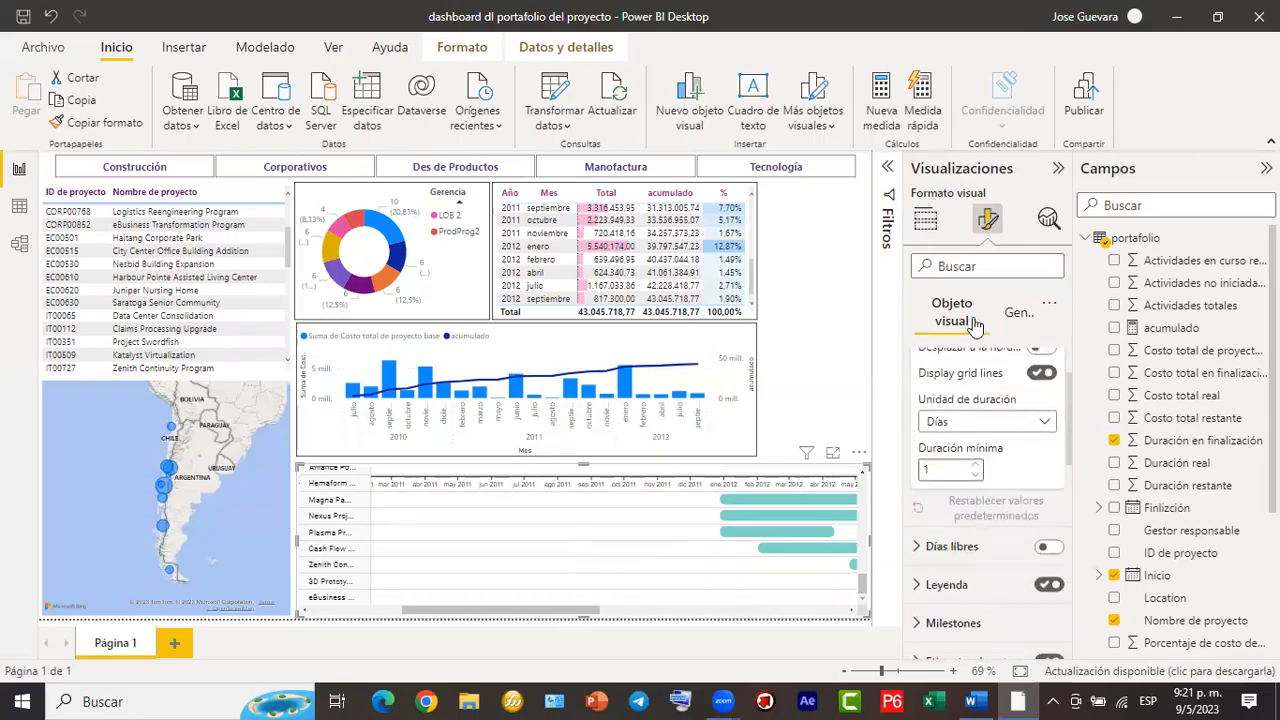
pyautogui.scroll(2, 945, 400)
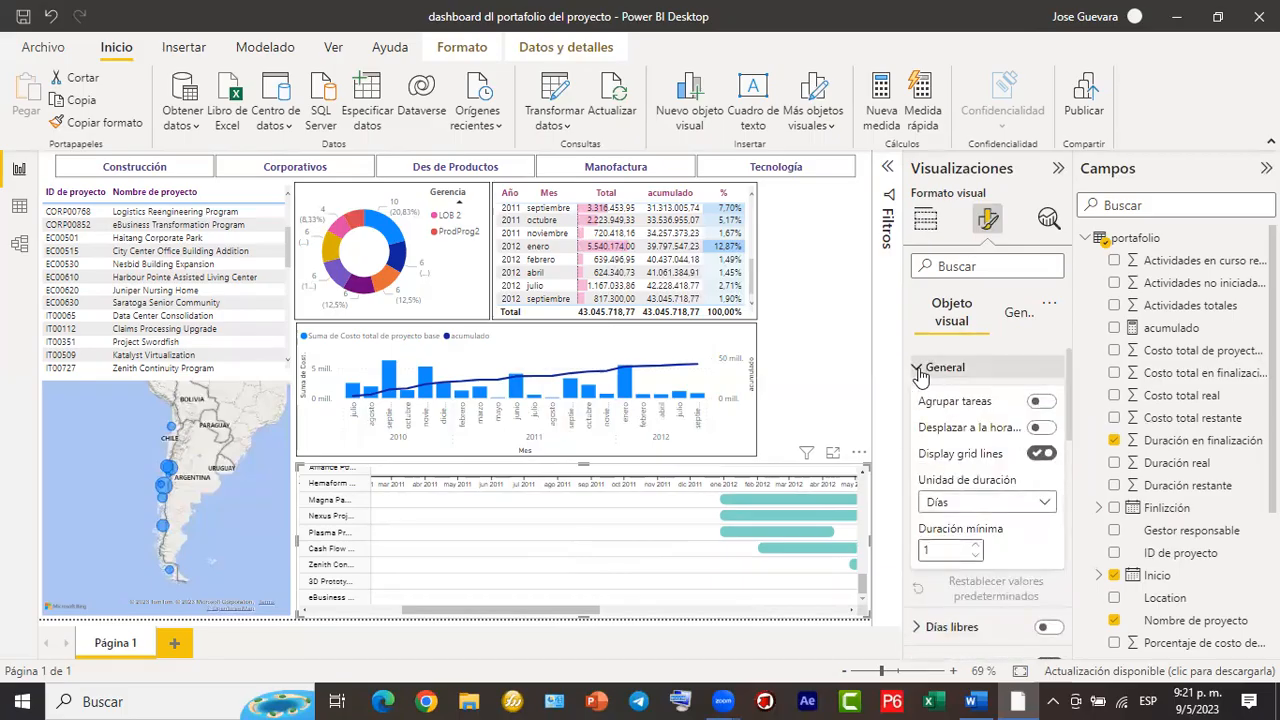
pyautogui.click(920, 370)
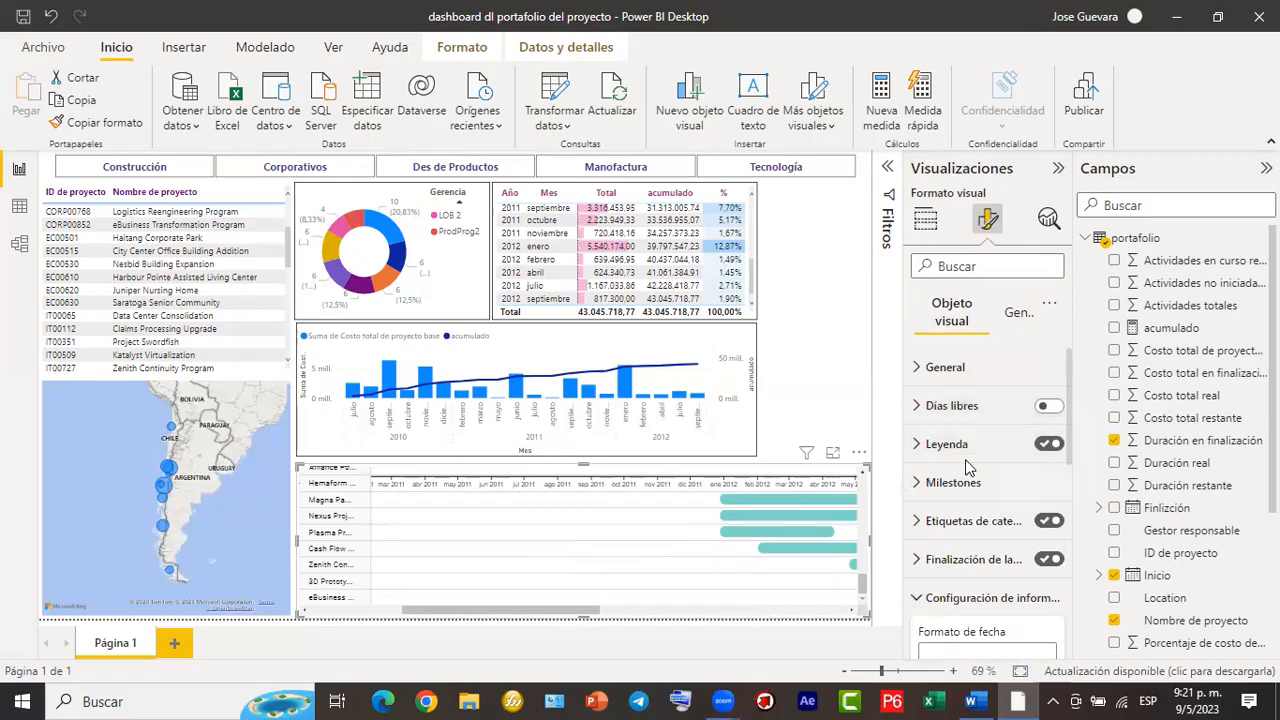
# Examine the project bars across the Gantt chart's full timeline and task list, ending at the first tasks in July 2010.
pyautogui.moveTo(597, 611); pyautogui.dragTo(705, 628)
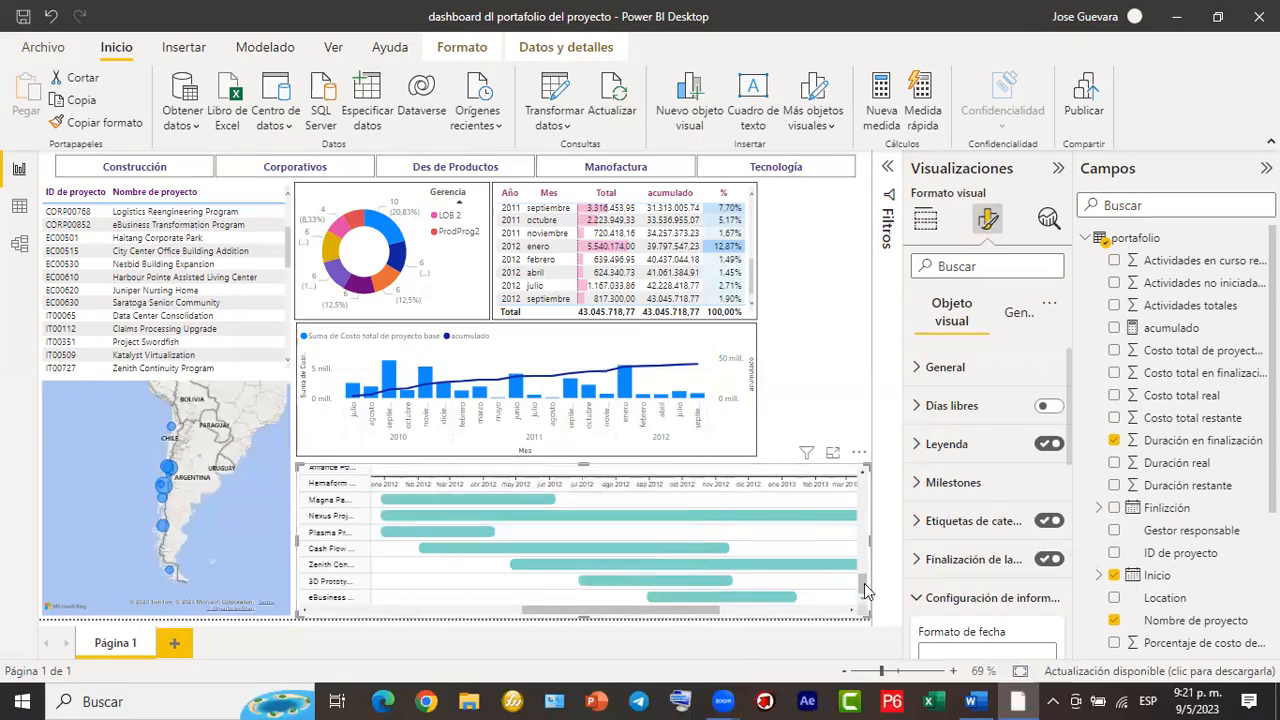
pyautogui.scroll(5, 860, 570)
pyautogui.scroll(-5, 853, 556)
pyautogui.moveTo(655, 614)
pyautogui.mouseDown()
pyautogui.moveTo(677, 620)
pyautogui.moveTo(658, 630)
pyautogui.mouseUp()
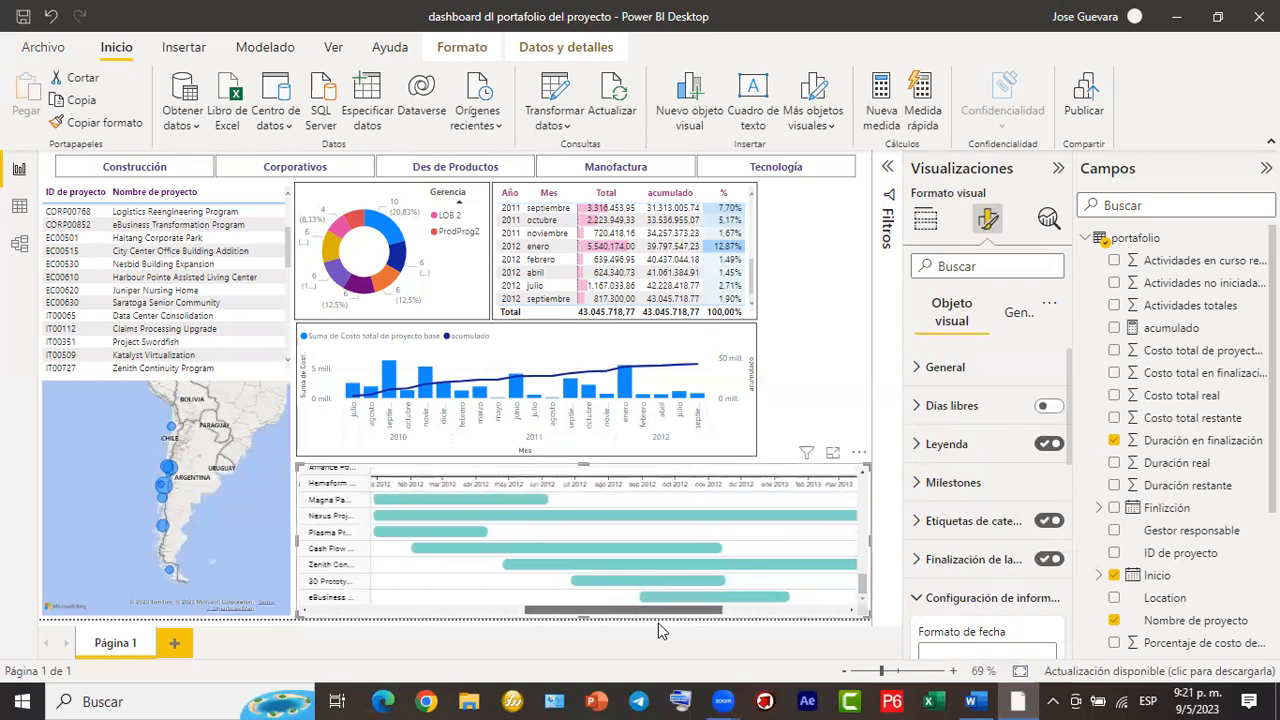
pyautogui.scroll(3, 677, 532)
pyautogui.scroll(5, 677, 532)
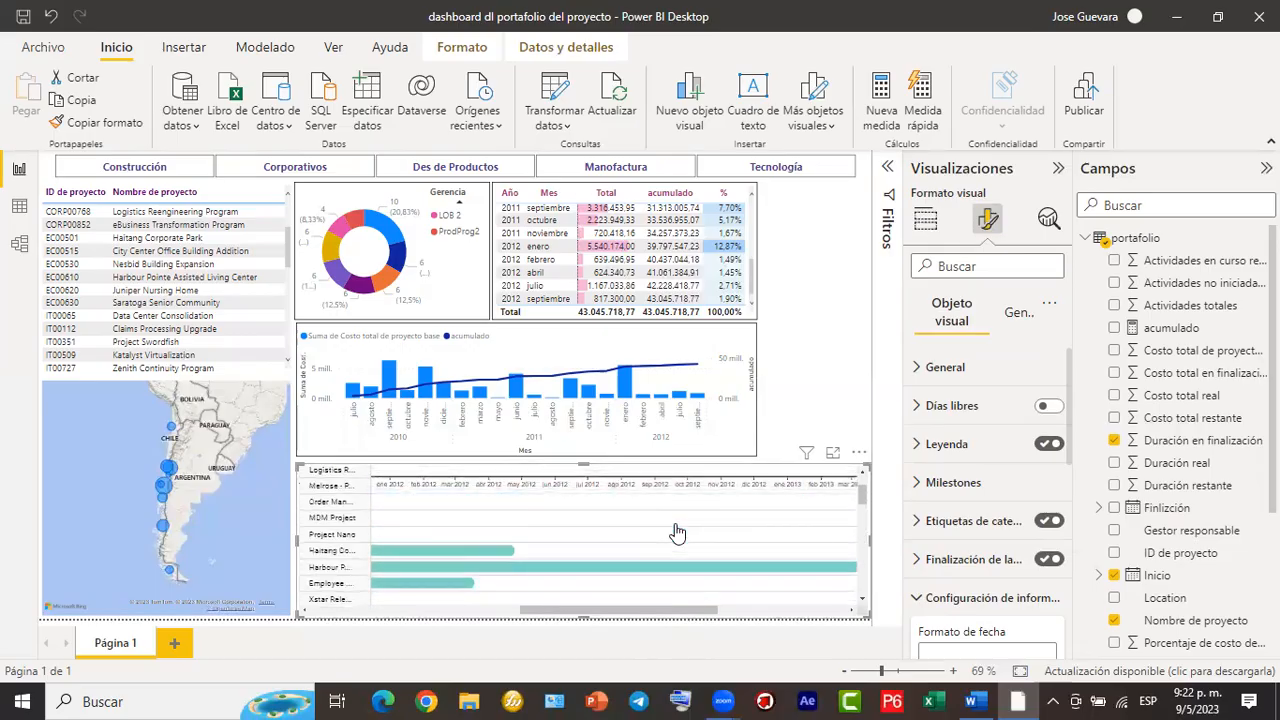
pyautogui.scroll(1, 677, 532)
pyautogui.moveTo(663, 611); pyautogui.dragTo(421, 608)
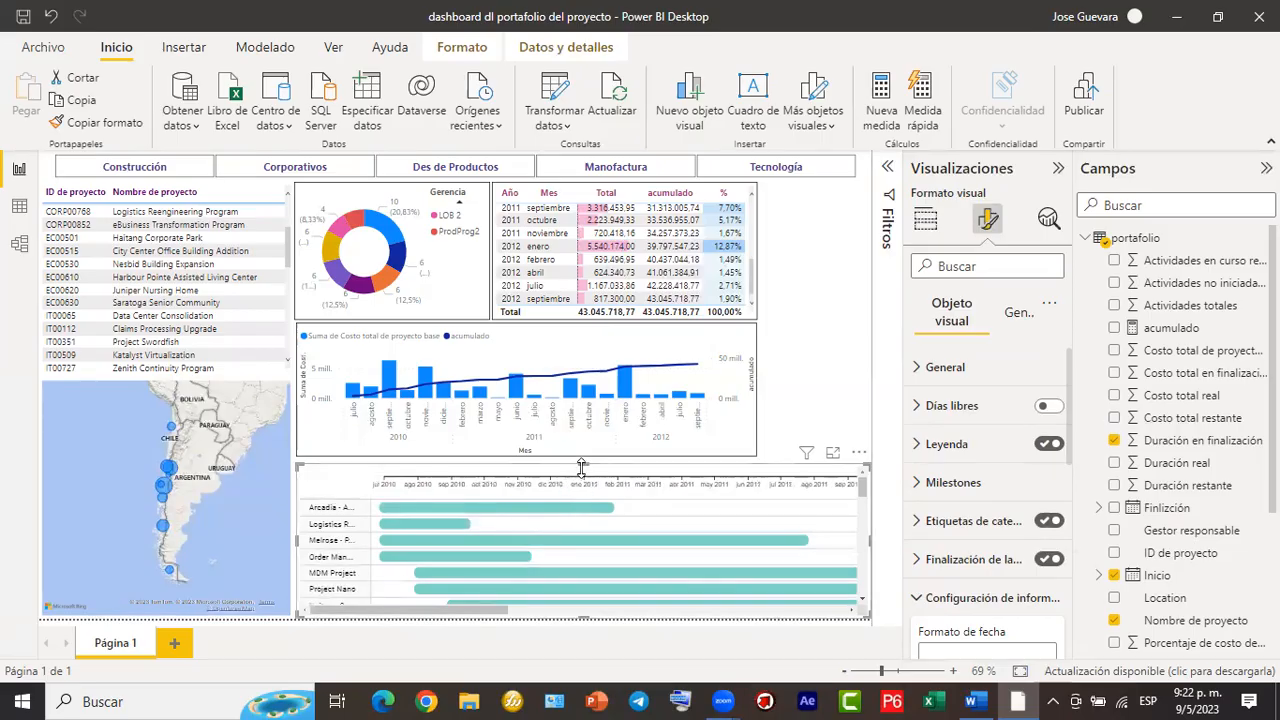
pyautogui.moveTo(589, 468); pyautogui.dragTo(592, 466)
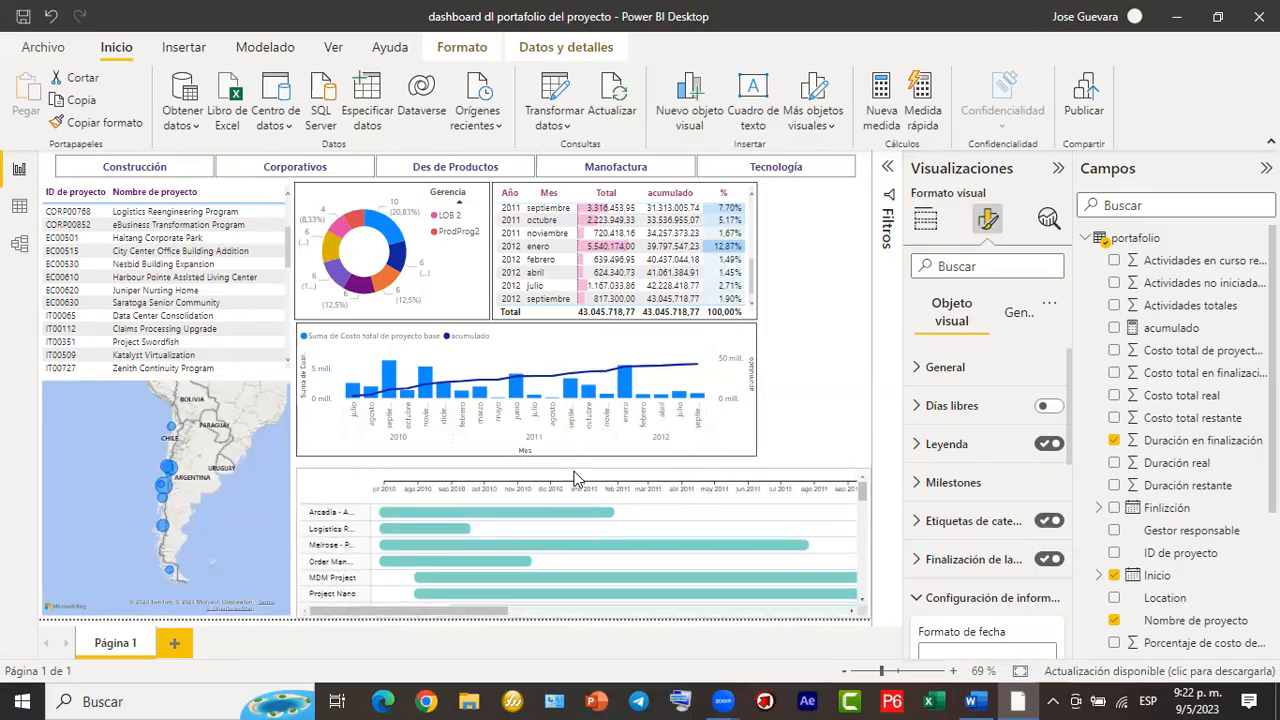
pyautogui.moveTo(574, 470)
pyautogui.mouseDown()
pyautogui.moveTo(592, 466)
pyautogui.moveTo(580, 466)
pyautogui.mouseUp()
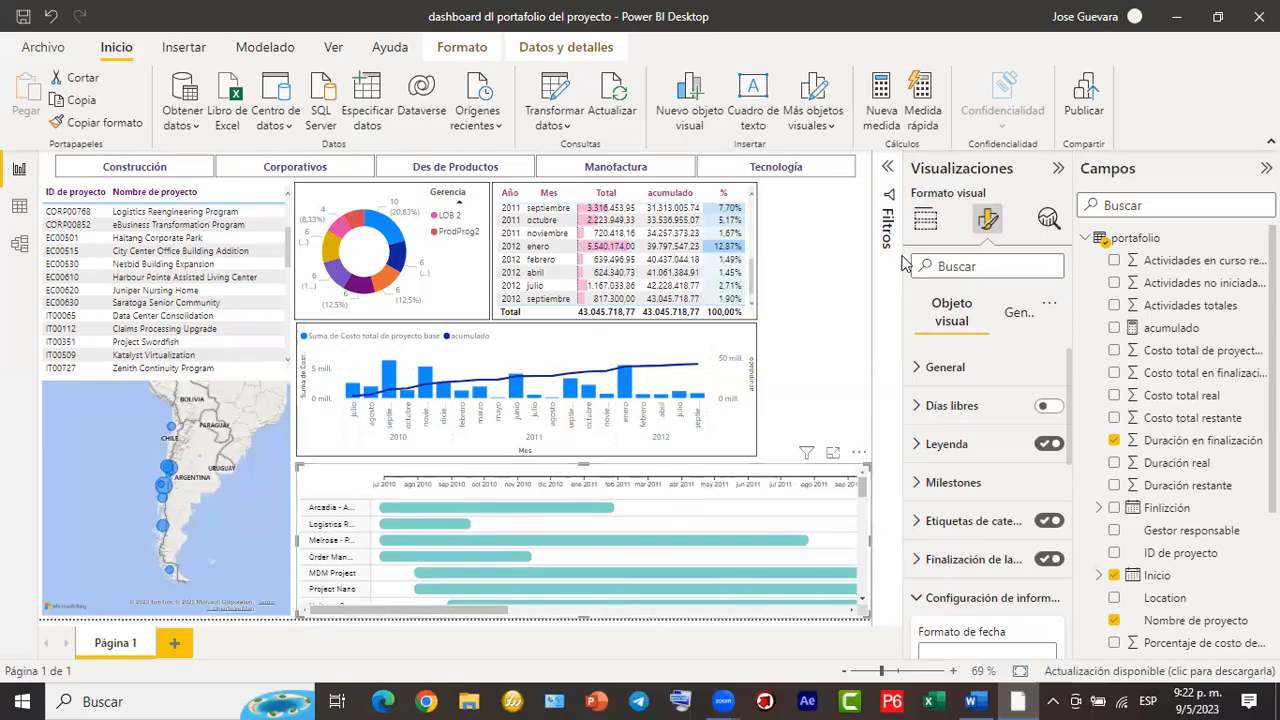
# Return to the Gantt chart's build options and start importing a custom visual from a file.
pyautogui.click(928, 224)
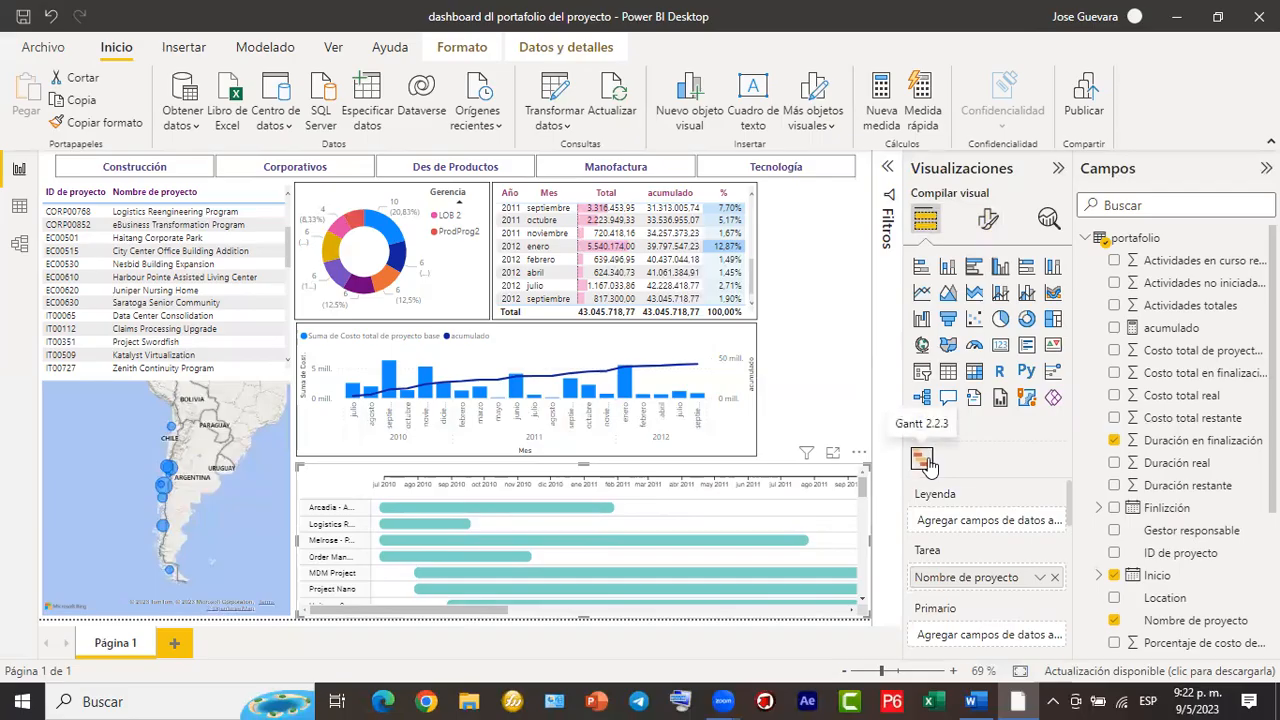
pyautogui.rightClick(928, 464)
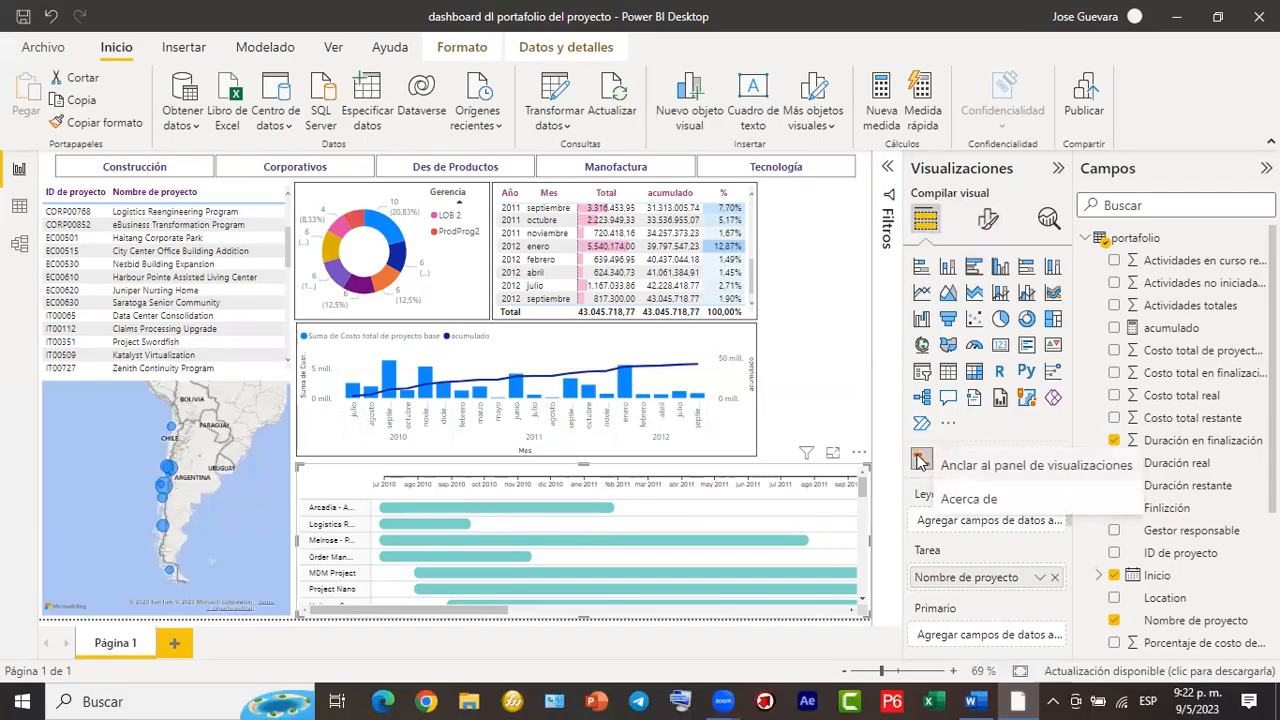
pyautogui.click(920, 463)
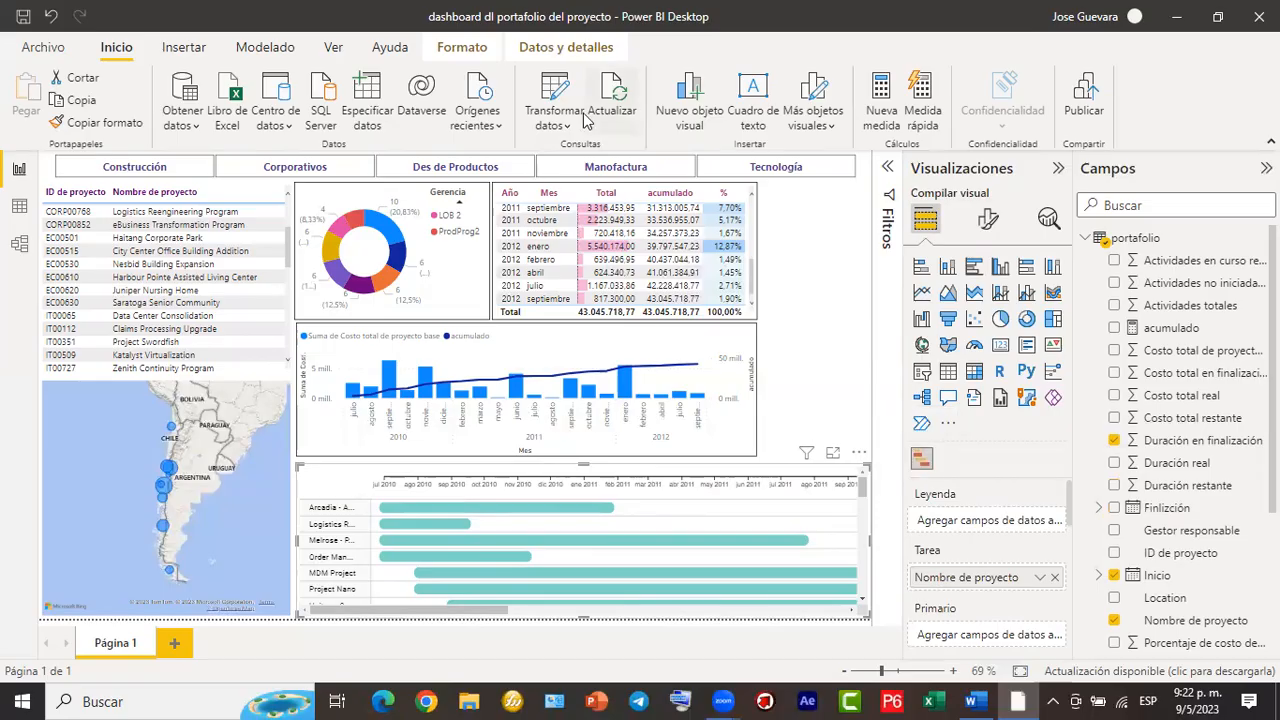
pyautogui.moveTo(794, 203)
pyautogui.mouseDown()
pyautogui.moveTo(902, 342)
pyautogui.moveTo(945, 425)
pyautogui.mouseUp()
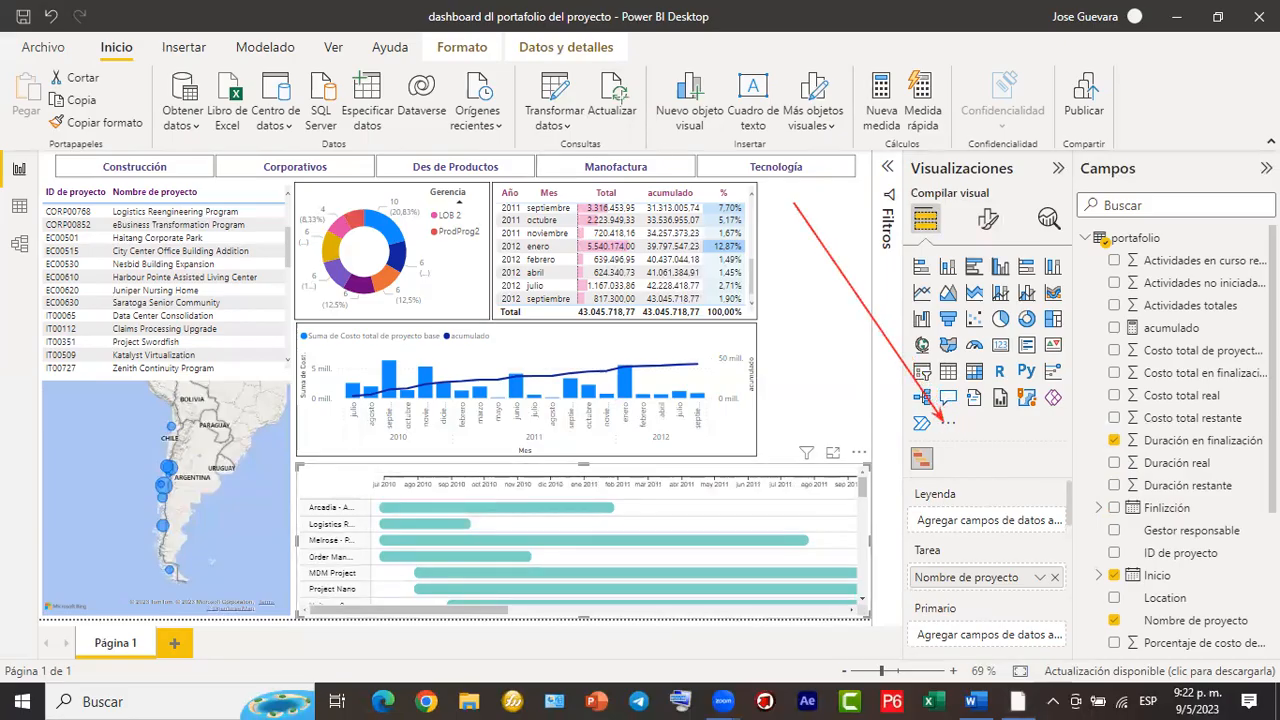
pyautogui.click(950, 424)
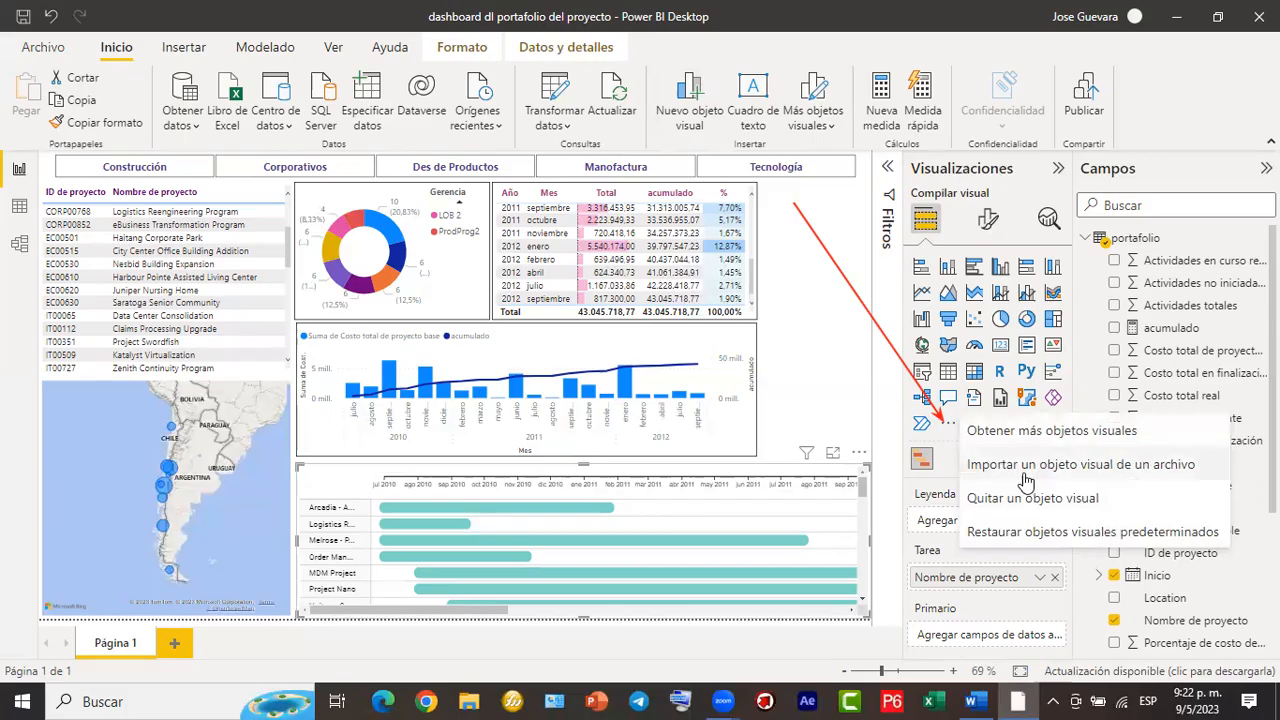
pyautogui.click(1186, 476)
pyautogui.click(504, 8)
pyautogui.click(1133, 110)
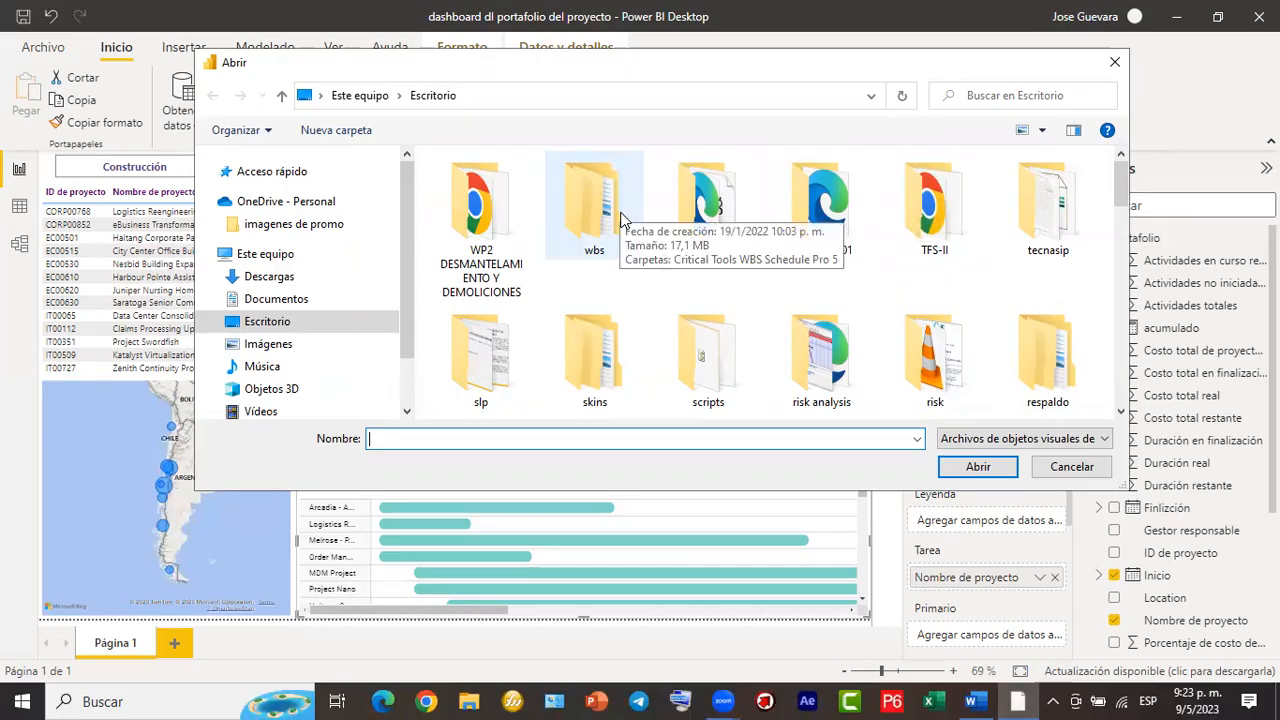
# Browse the Documentos and Descargas folders to locate the Gantt visual file.
pyautogui.click(262, 298)
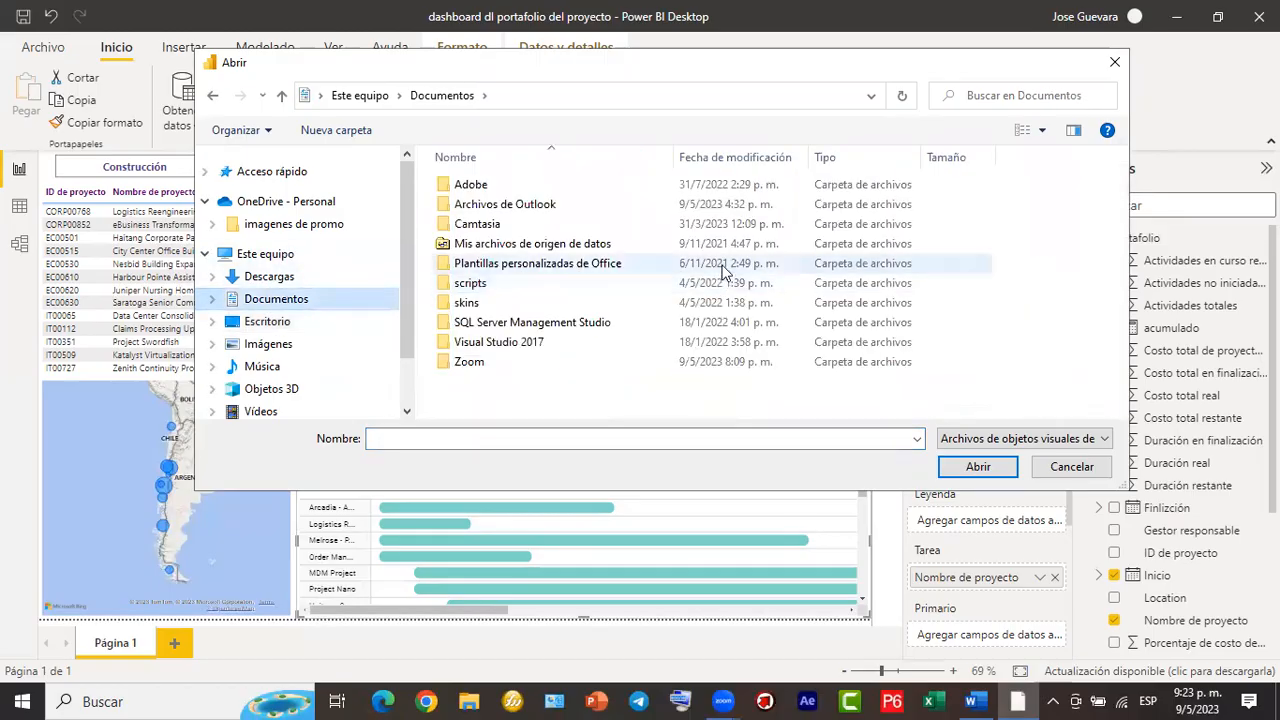
pyautogui.click(276, 277)
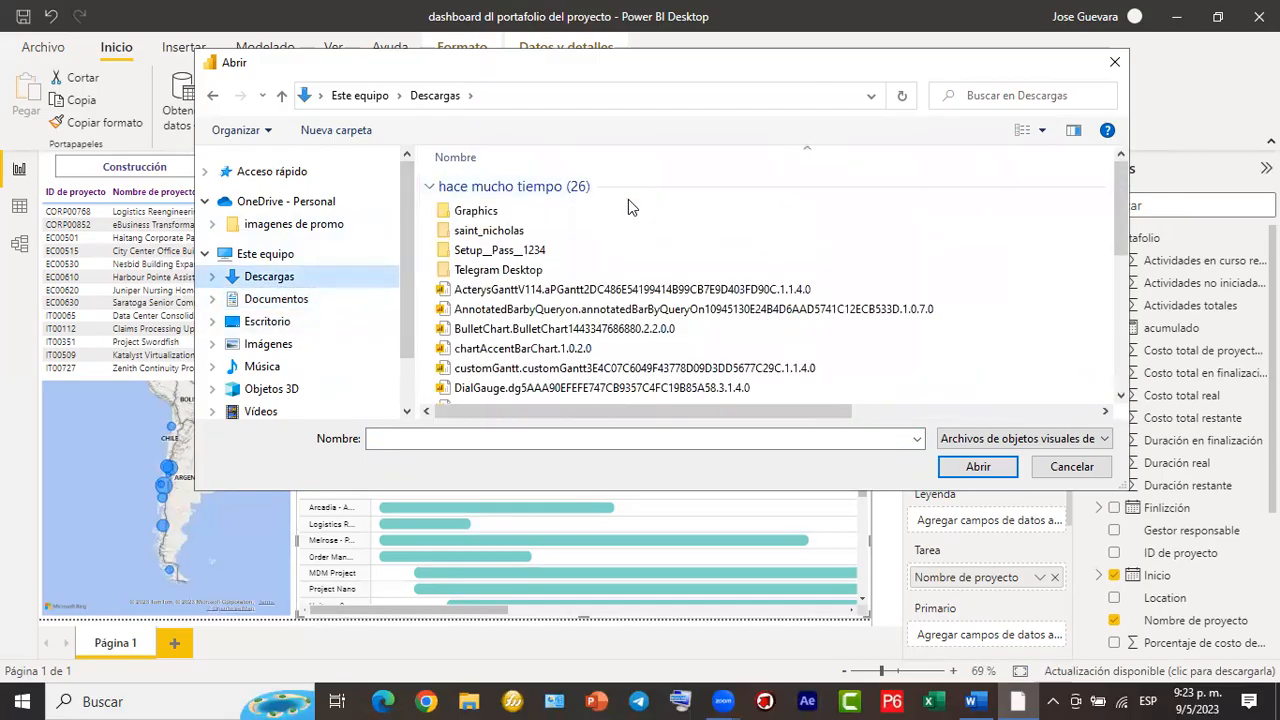
pyautogui.scroll(-1, 648, 238)
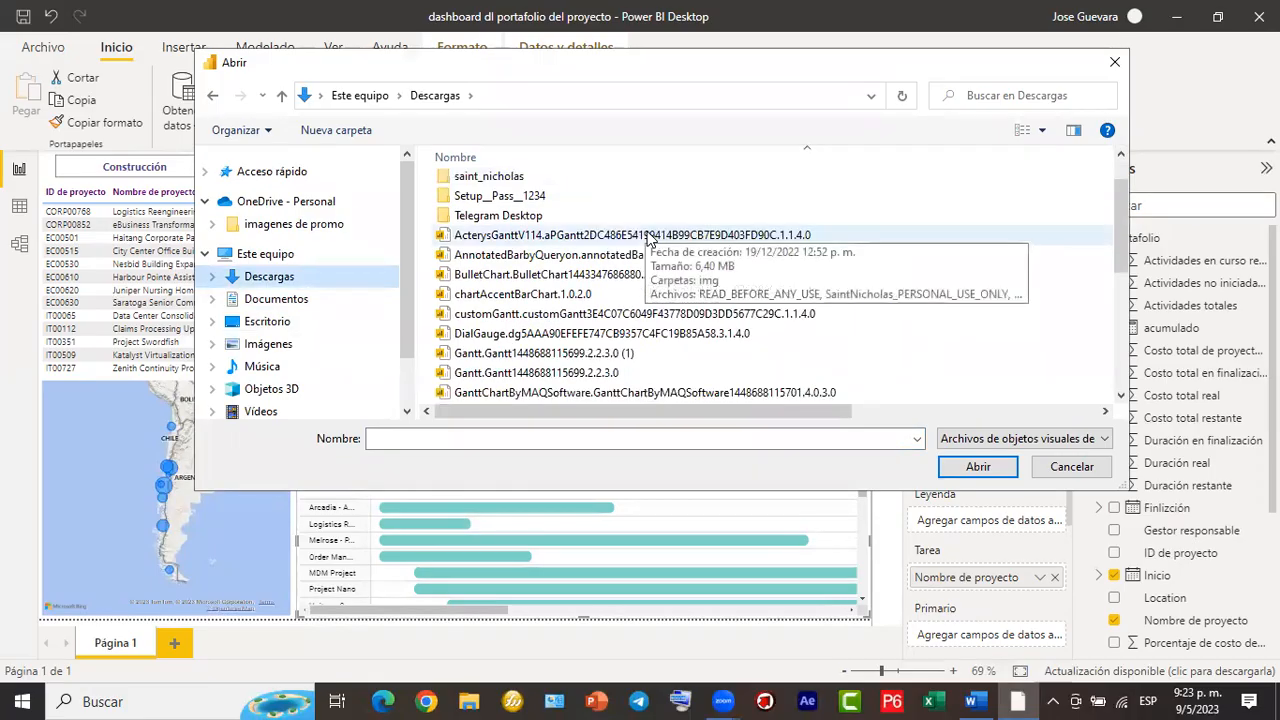
pyautogui.scroll(-1, 648, 238)
pyautogui.scroll(-3, 770, 254)
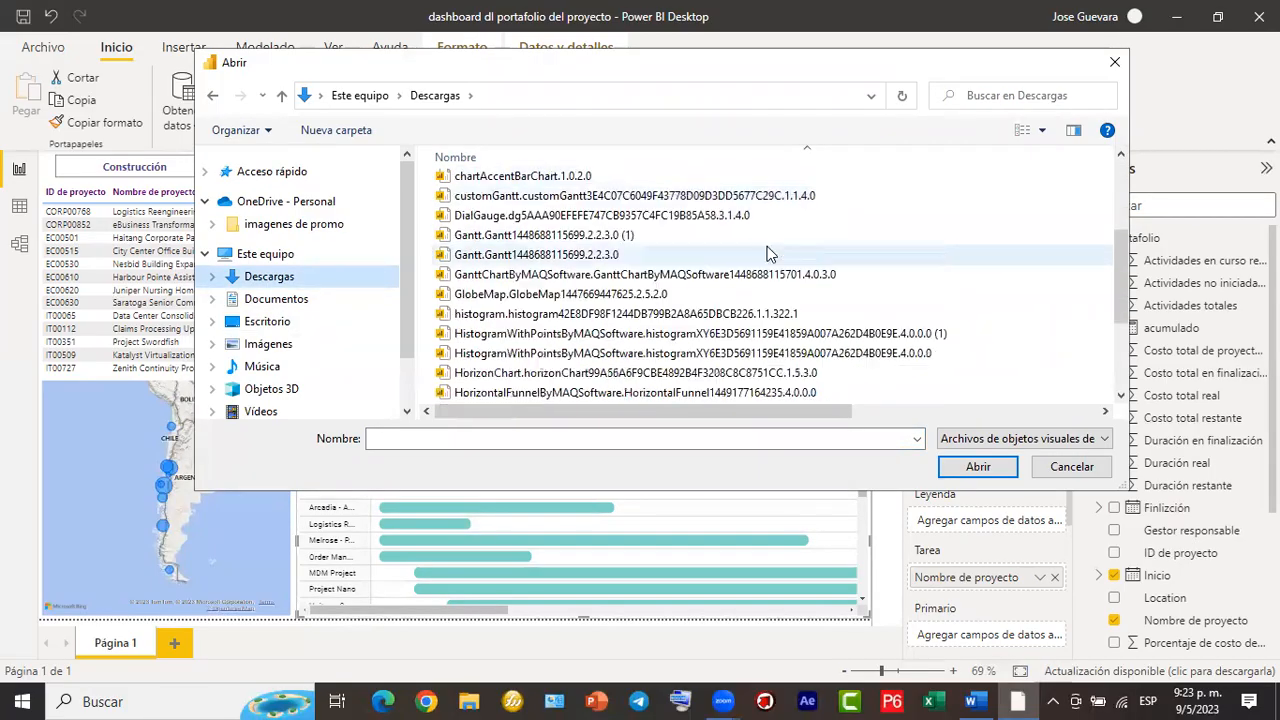
pyautogui.scroll(4, 770, 254)
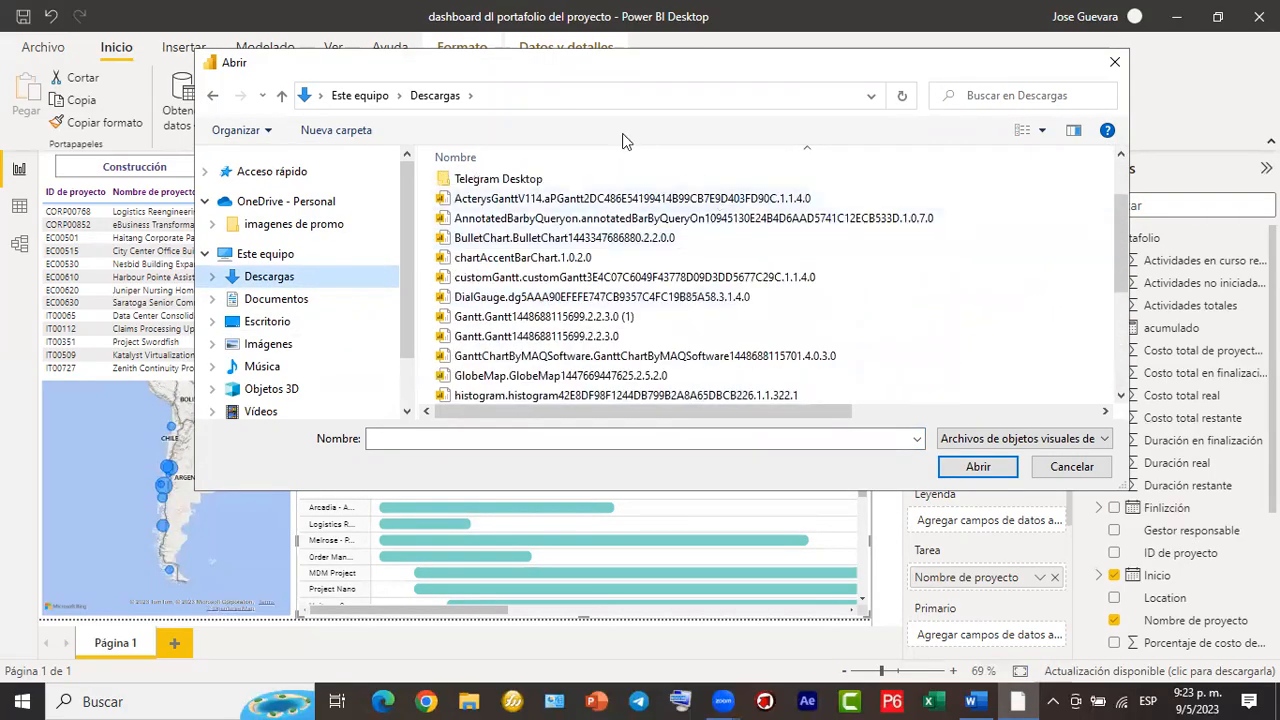
pyautogui.scroll(-1, 685, 260)
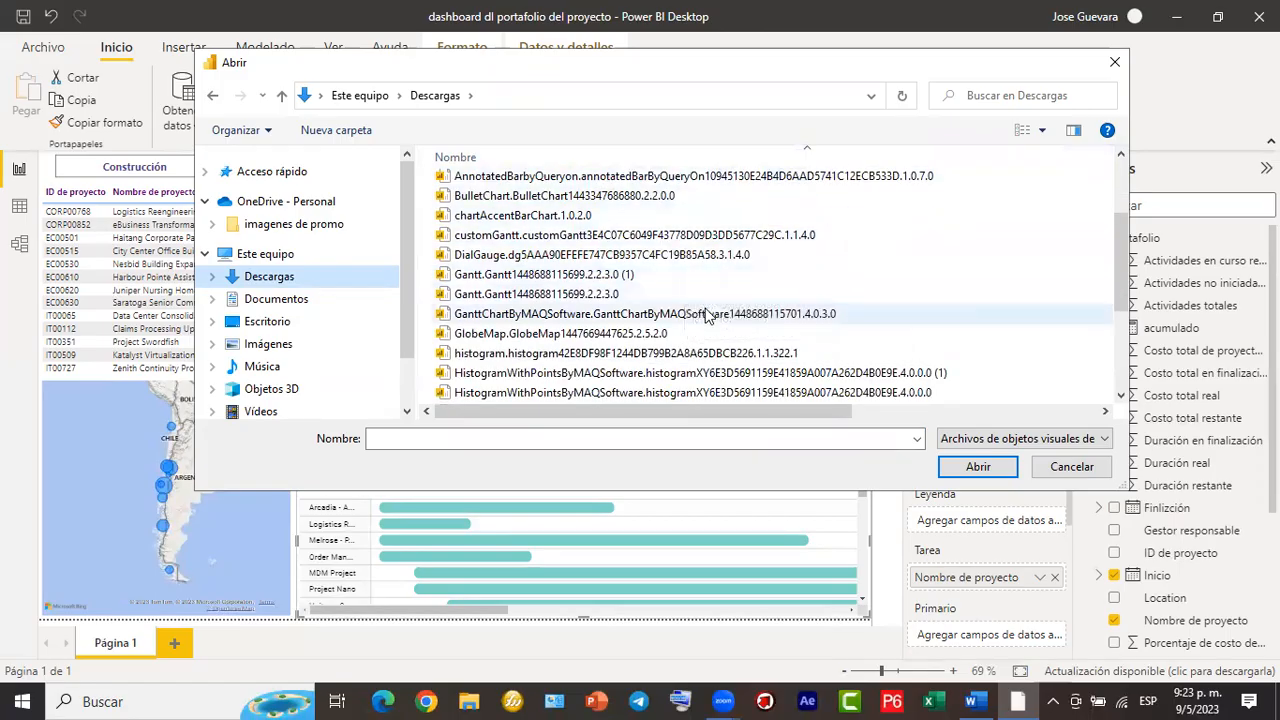
pyautogui.scroll(-1, 700, 305)
pyautogui.scroll(-2, 706, 316)
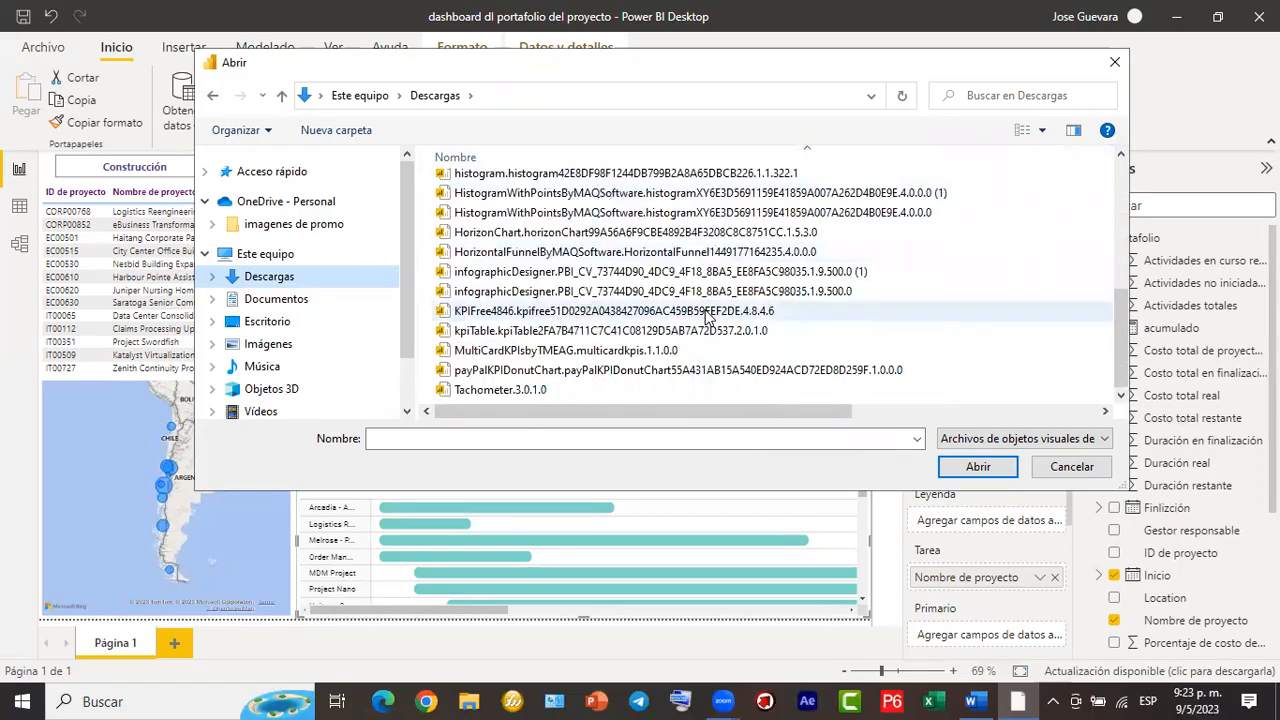
pyautogui.scroll(1, 706, 316)
pyautogui.scroll(2, 706, 316)
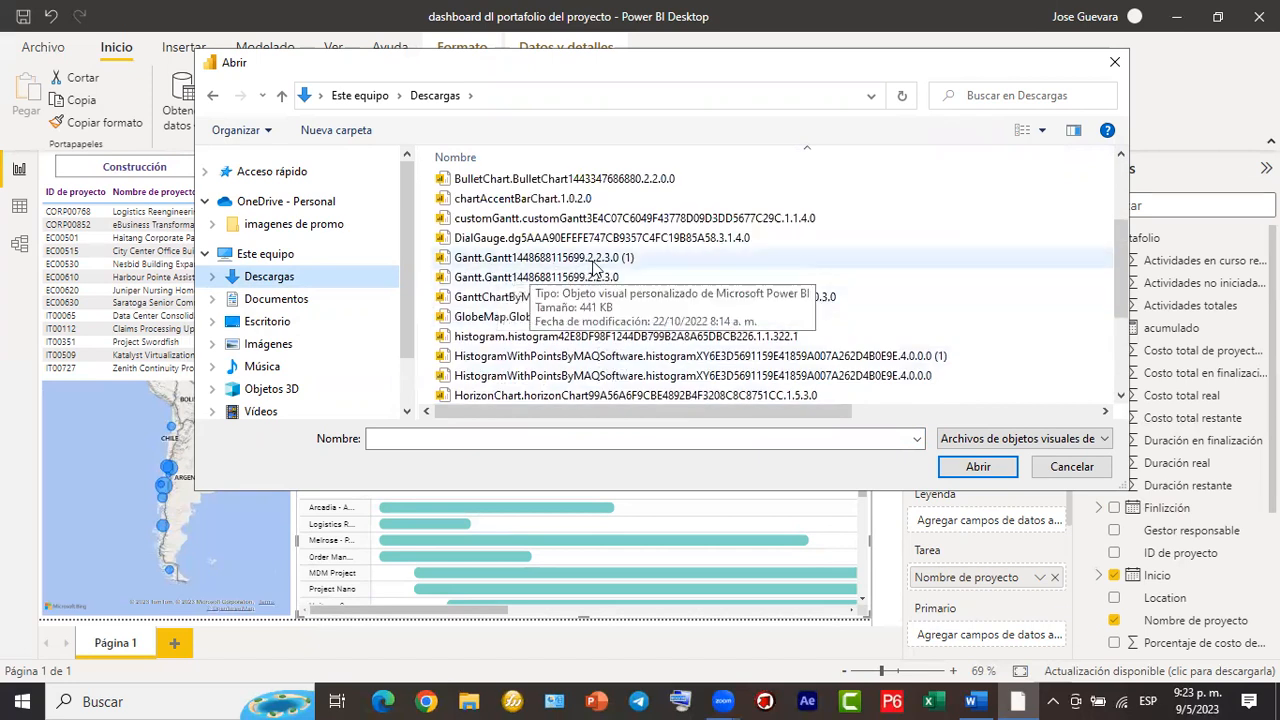
# Import the visual file Gantt.Gantt1448688115699.2.2.3.0 and update the existing copy in the report.
pyautogui.click(531, 279)
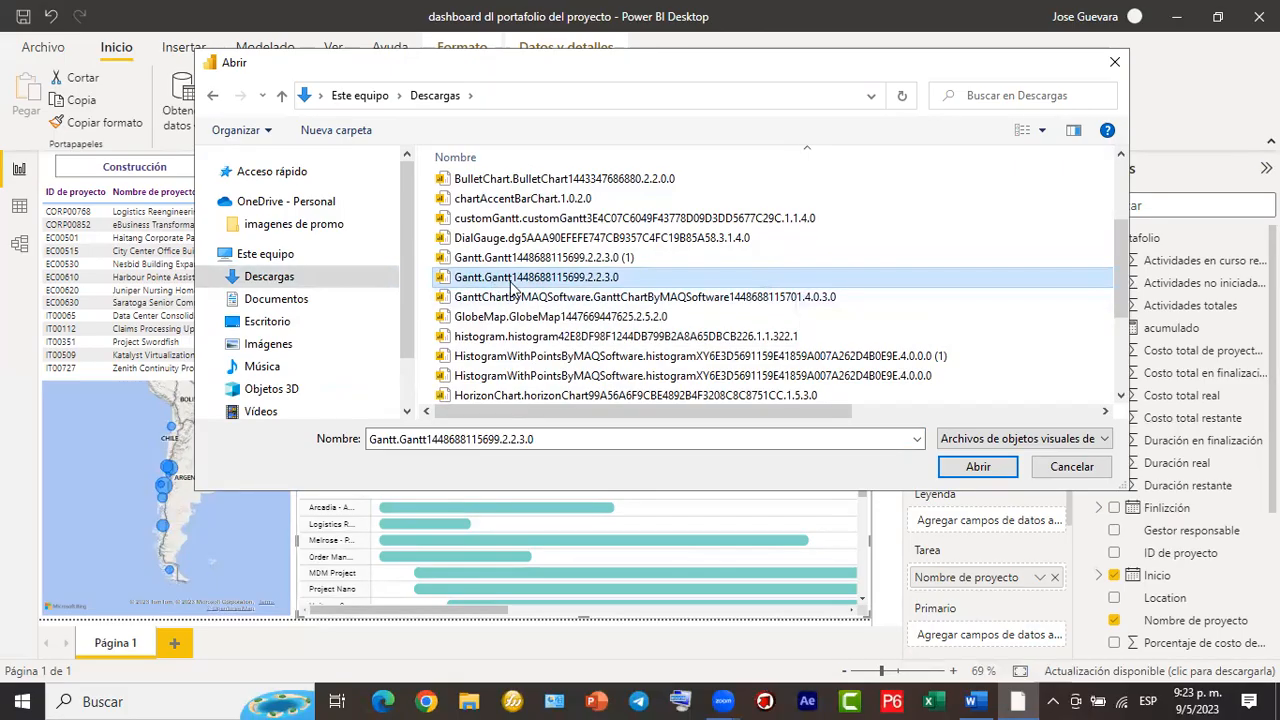
pyautogui.click(512, 280)
pyautogui.click(680, 280)
pyautogui.click(950, 475)
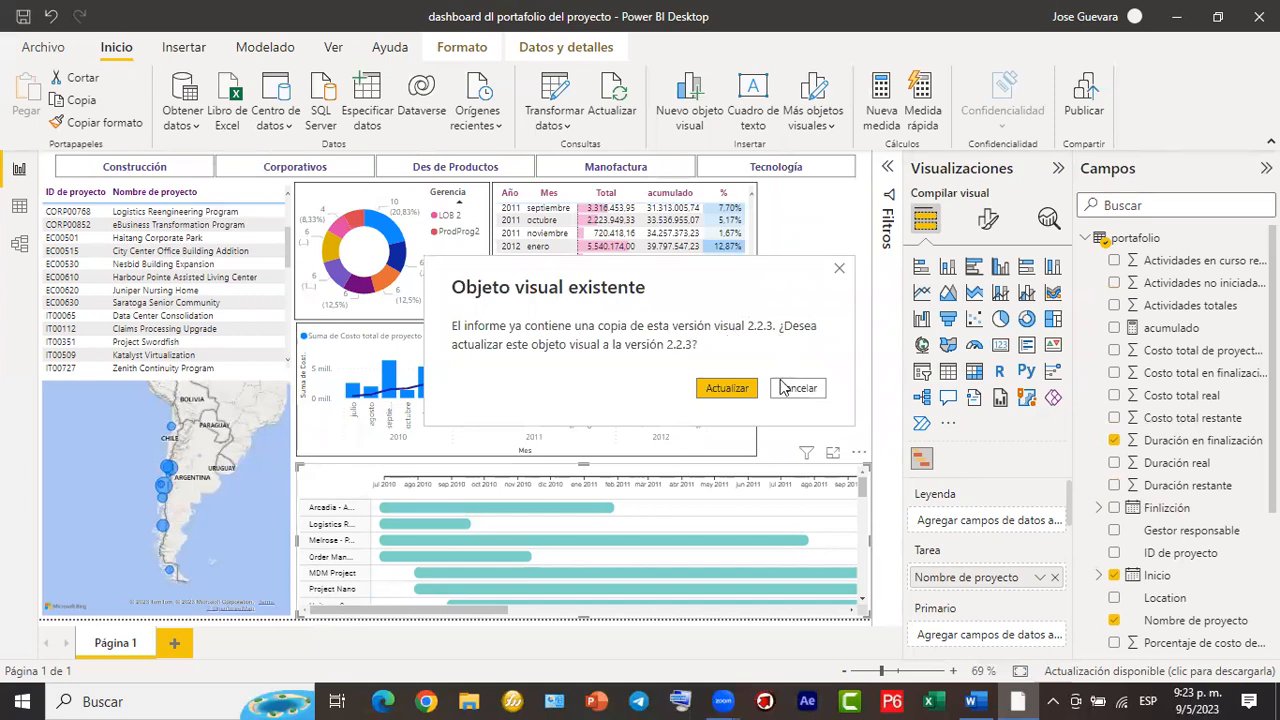
pyautogui.click(750, 389)
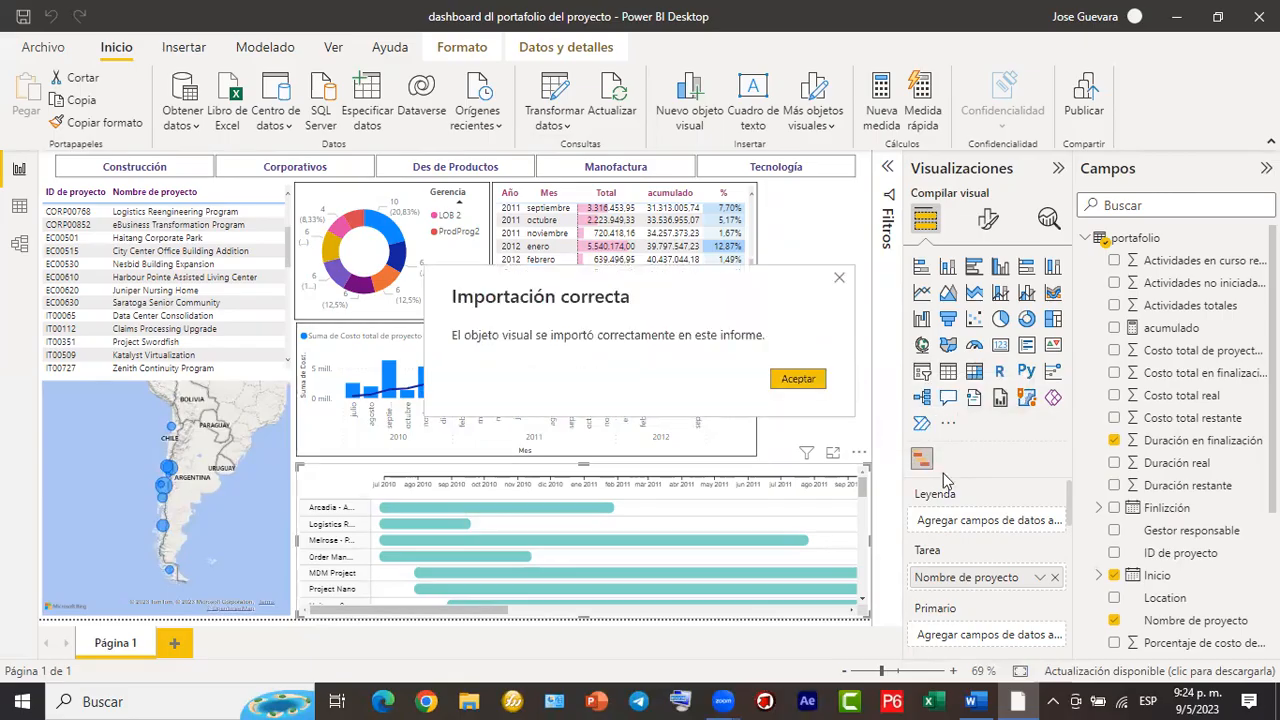
pyautogui.click(800, 382)
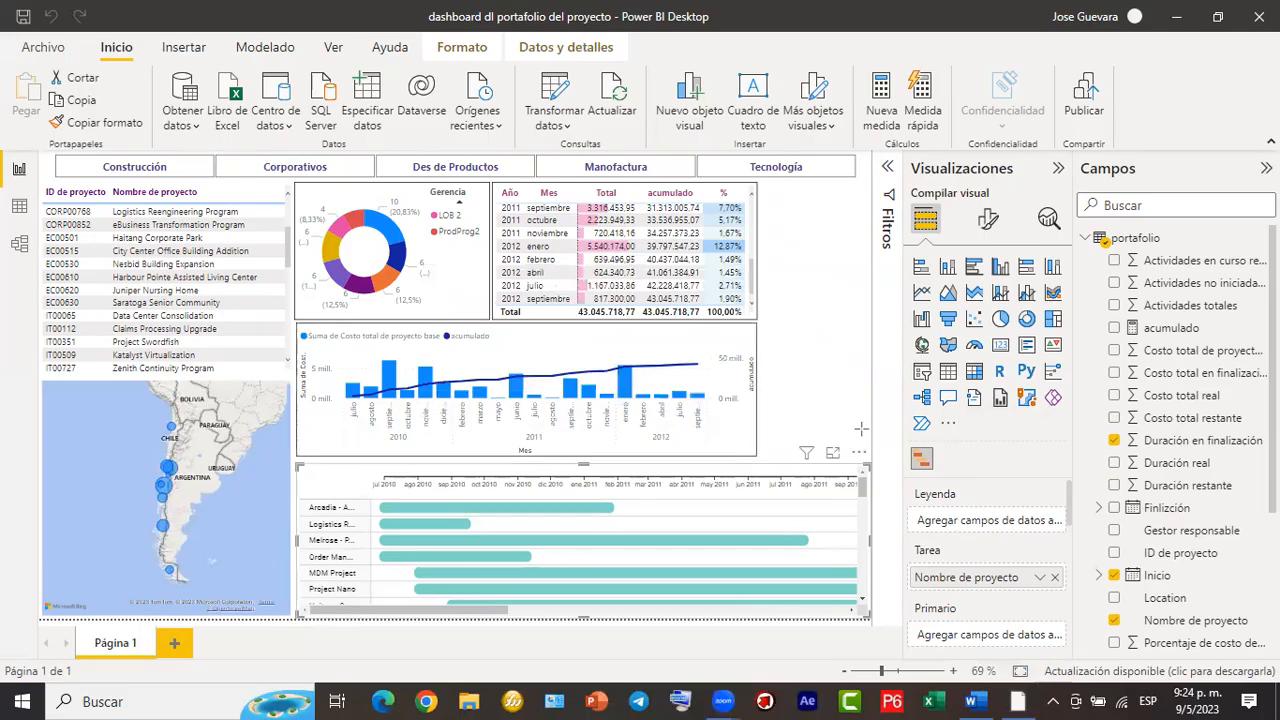
# Open the list of imported visuals that can be removed, select Gantt 2.2.3 and cancel the removal.
pyautogui.moveTo(825, 190)
pyautogui.mouseDown()
pyautogui.moveTo(857, 229)
pyautogui.moveTo(925, 425)
pyautogui.moveTo(947, 418)
pyautogui.mouseUp()
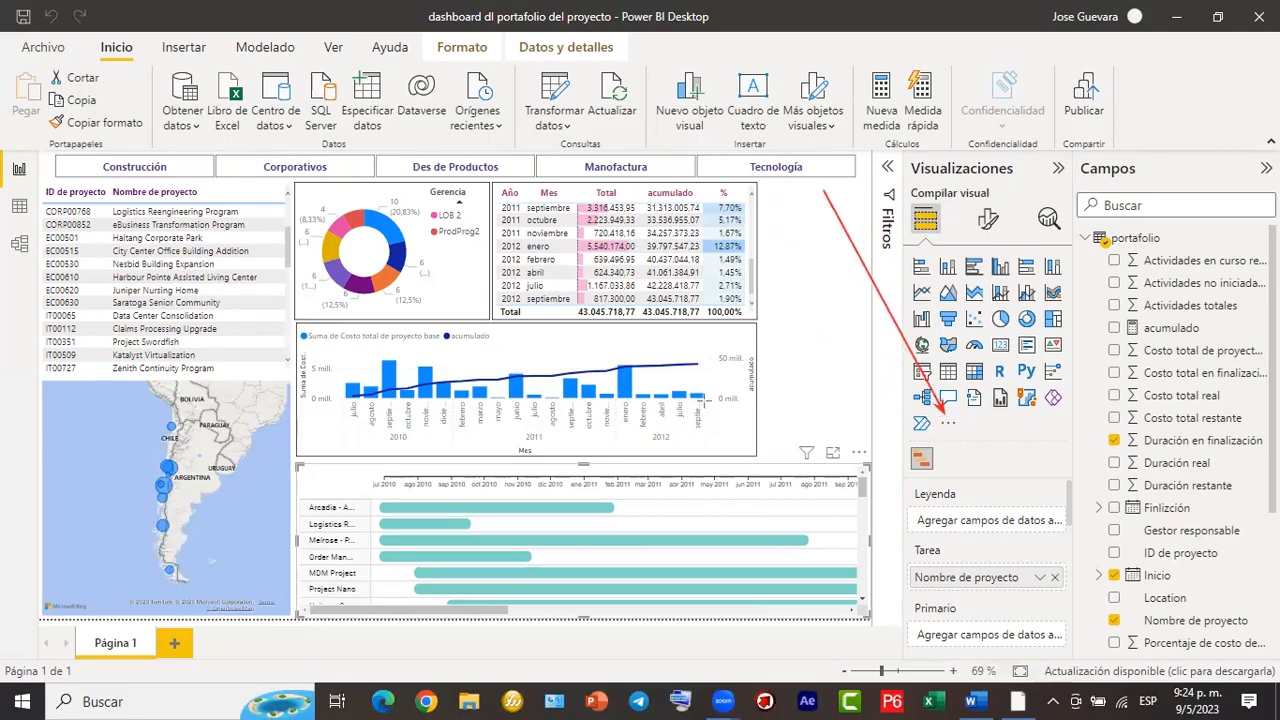
pyautogui.click(948, 423)
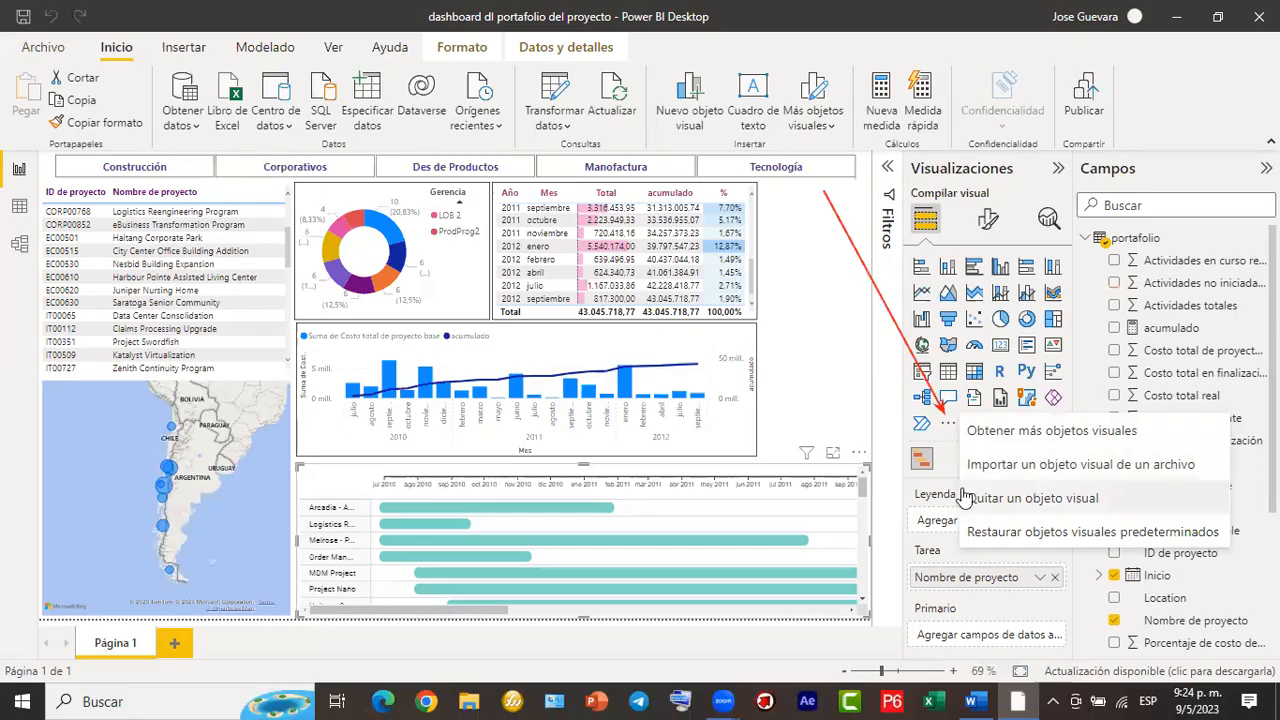
pyautogui.click(926, 465)
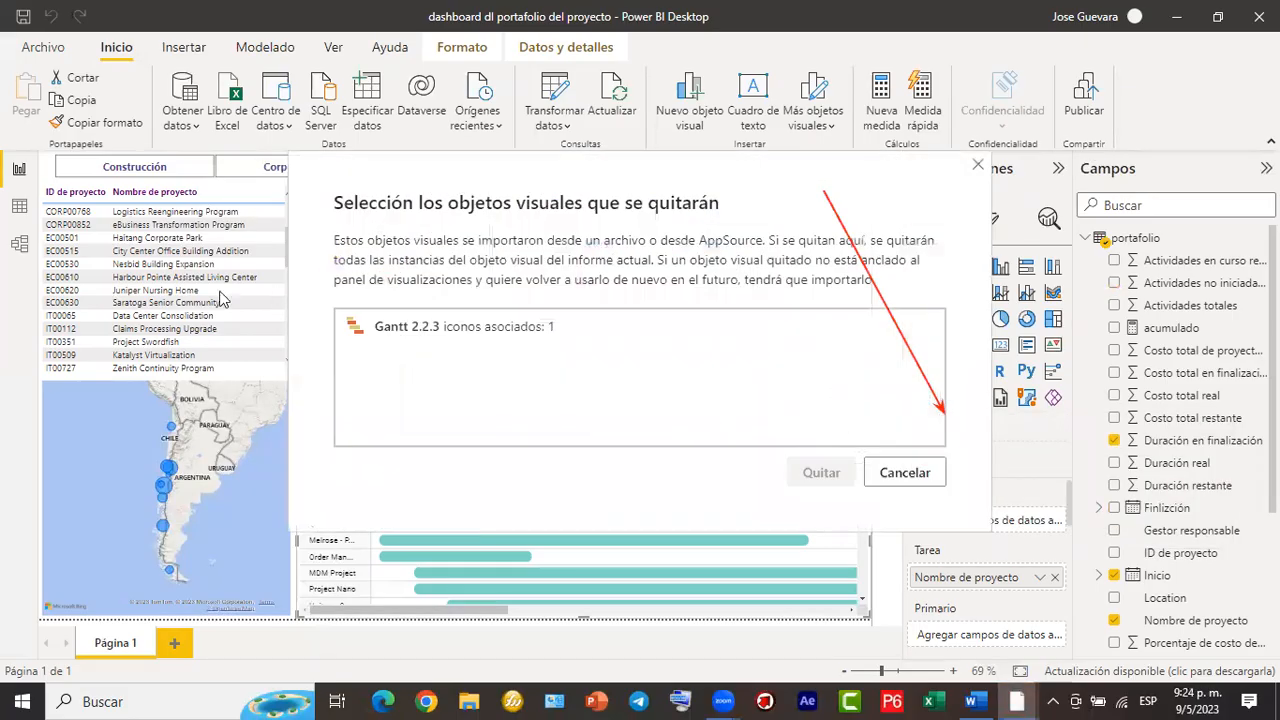
pyautogui.click(600, 326)
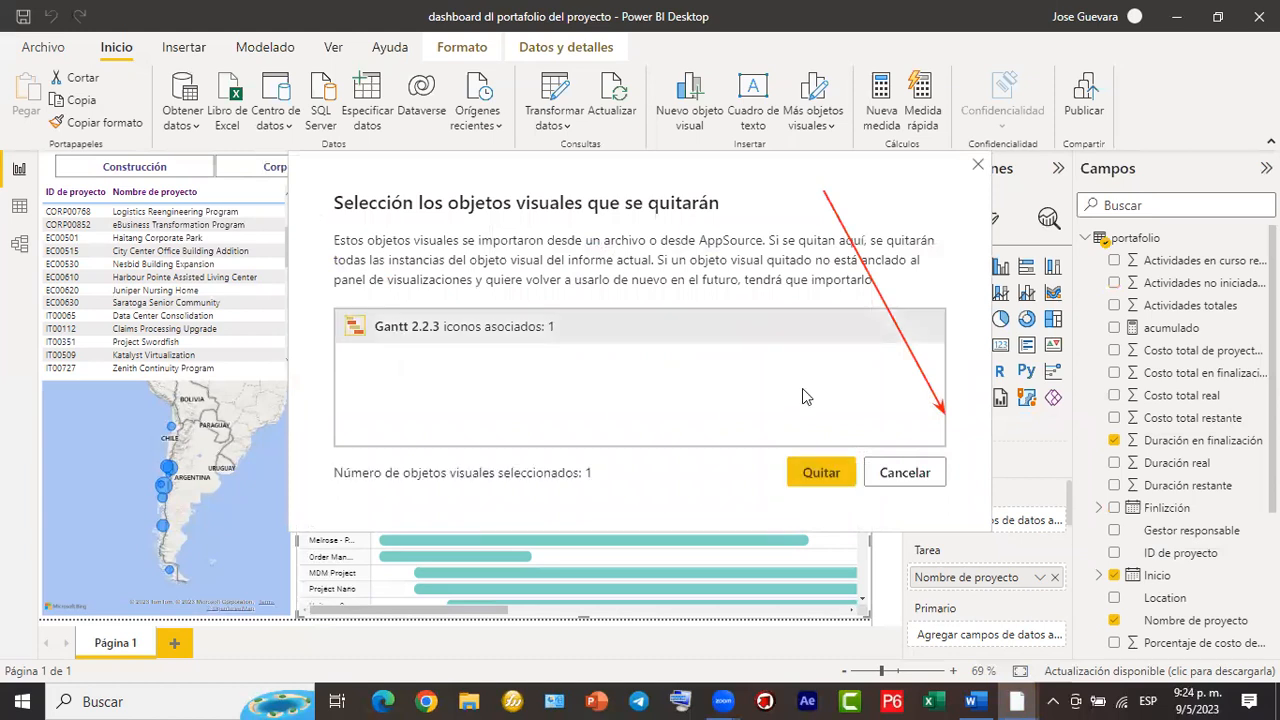
pyautogui.click(890, 472)
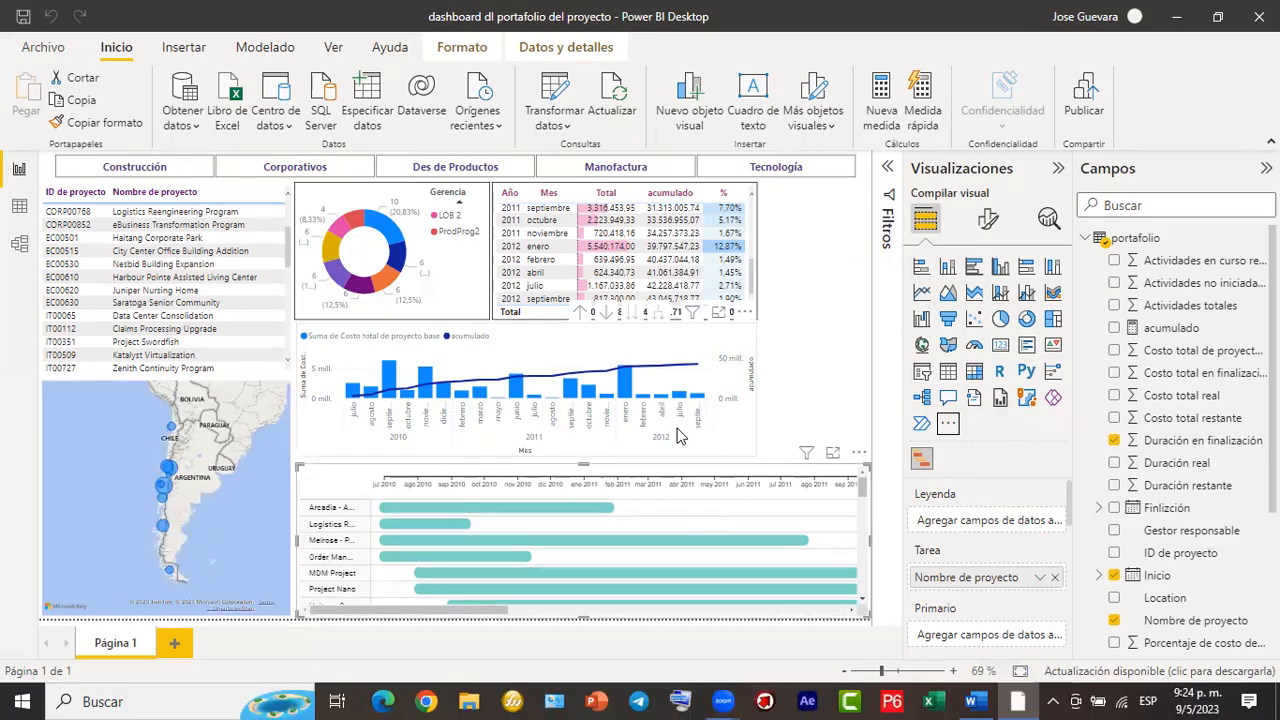
pyautogui.click(821, 303)
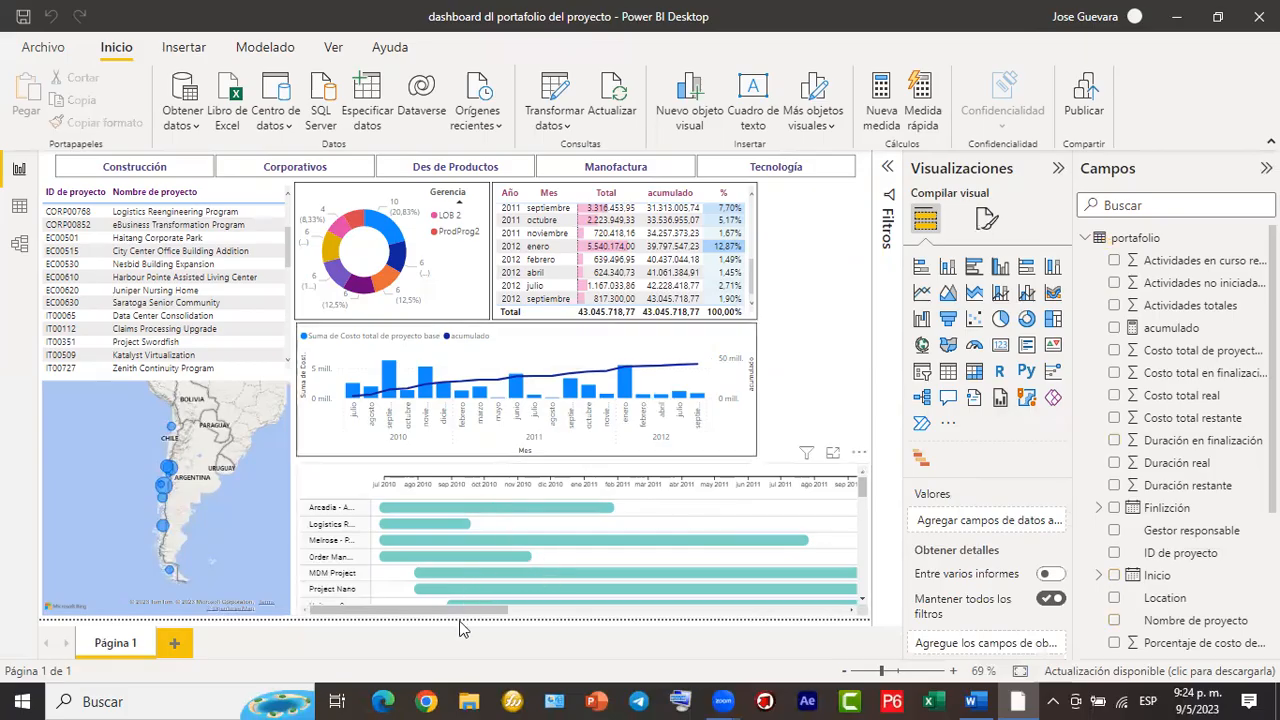
pyautogui.moveTo(457, 617); pyautogui.dragTo(423, 620)
pyautogui.moveTo(434, 523)
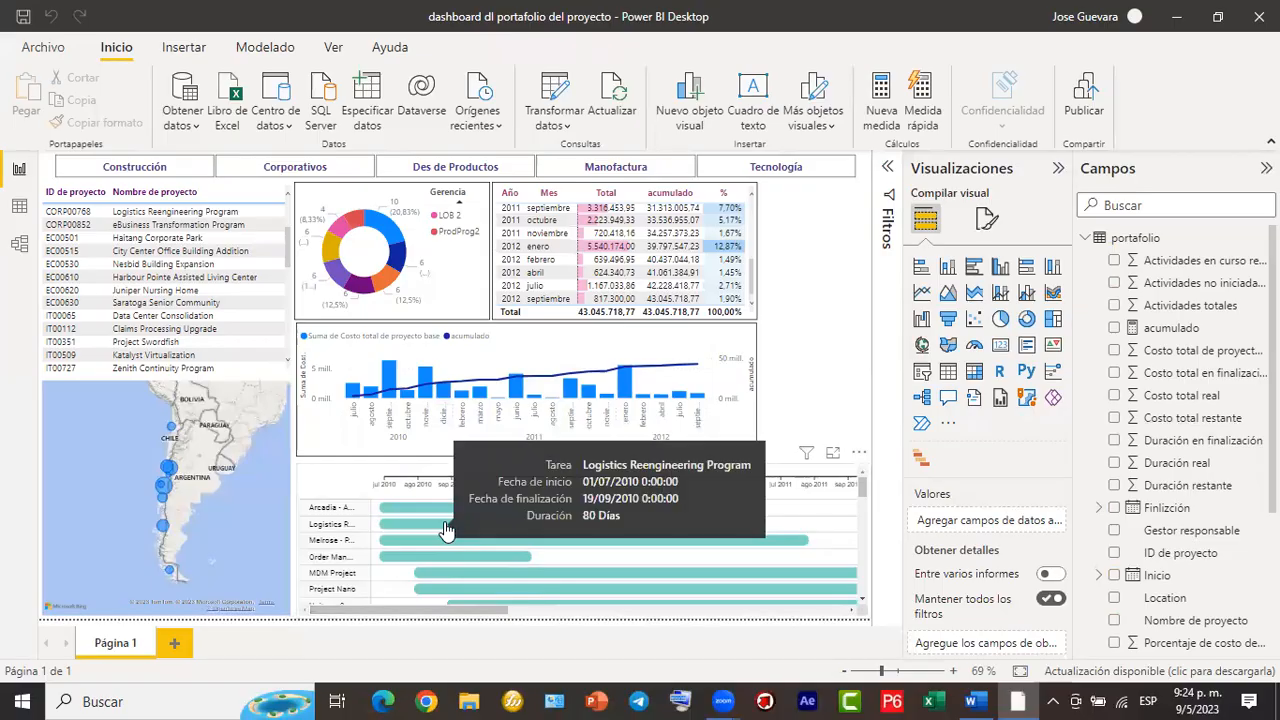
pyautogui.click(948, 397)
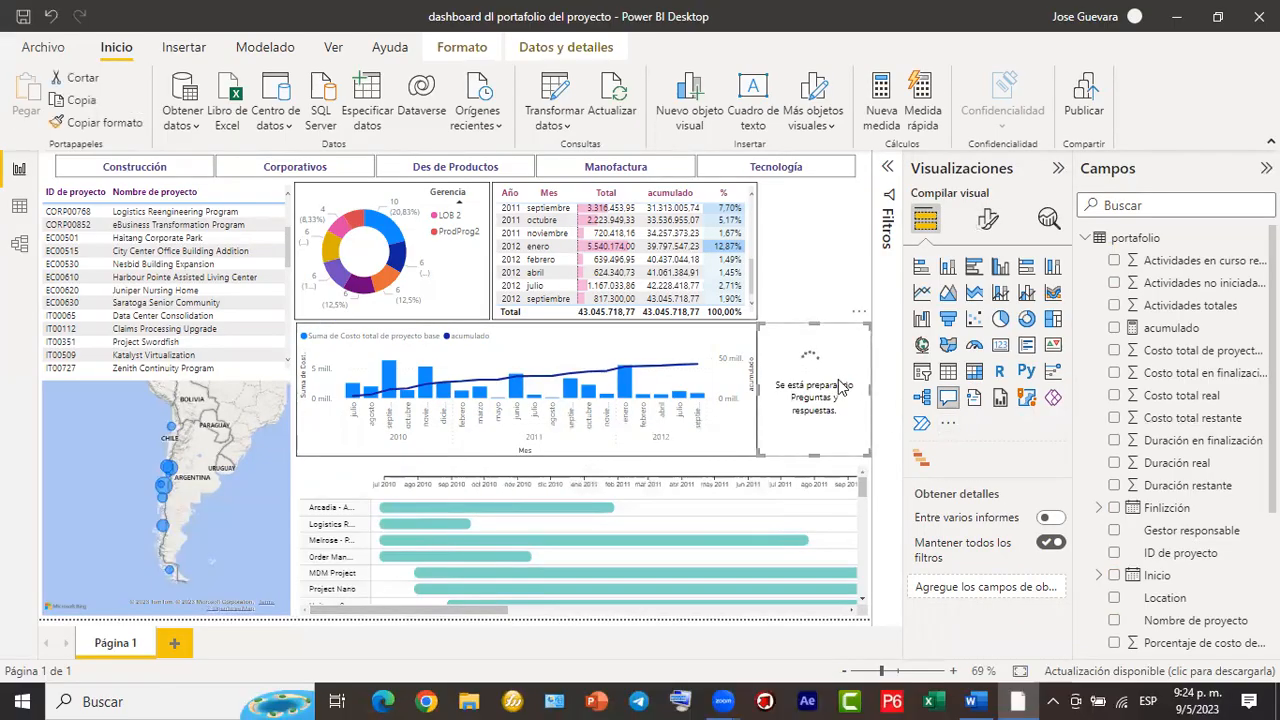
pyautogui.press('Delete')
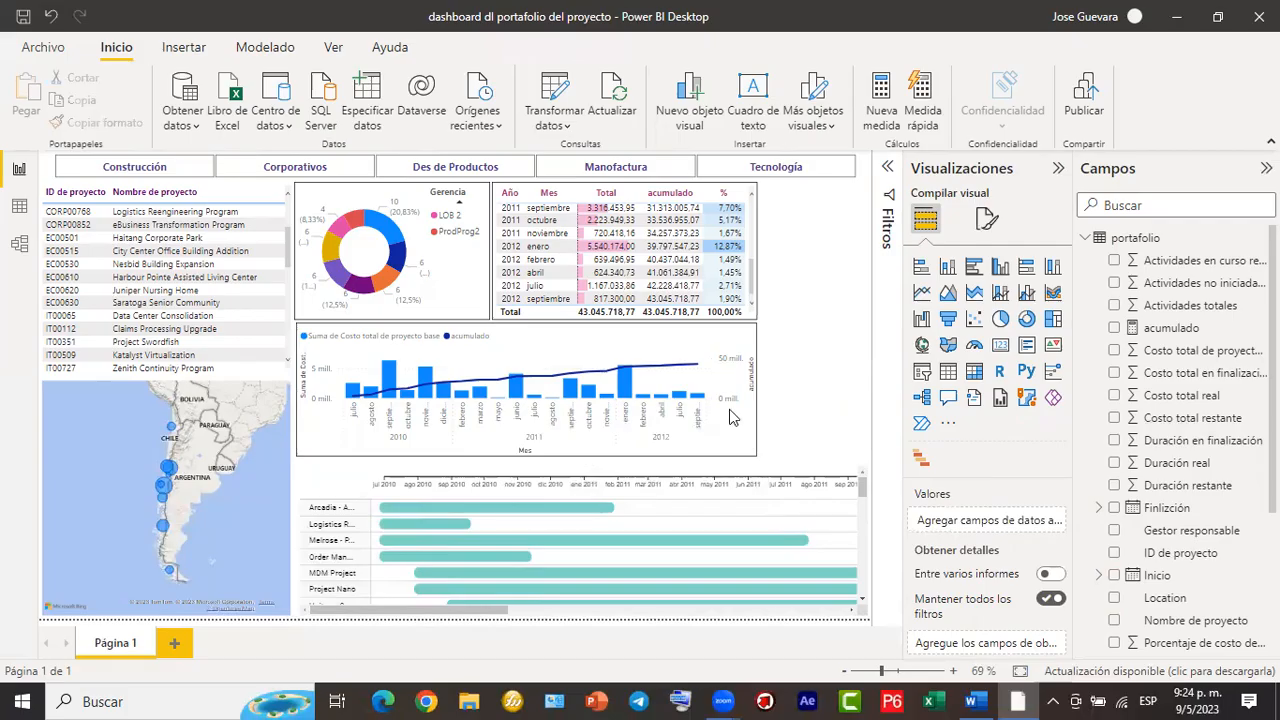
# Stretch the base cost and acumulado combo chart downward until its lower edge reaches the top of the Gantt chart.
pyautogui.click(547, 455)
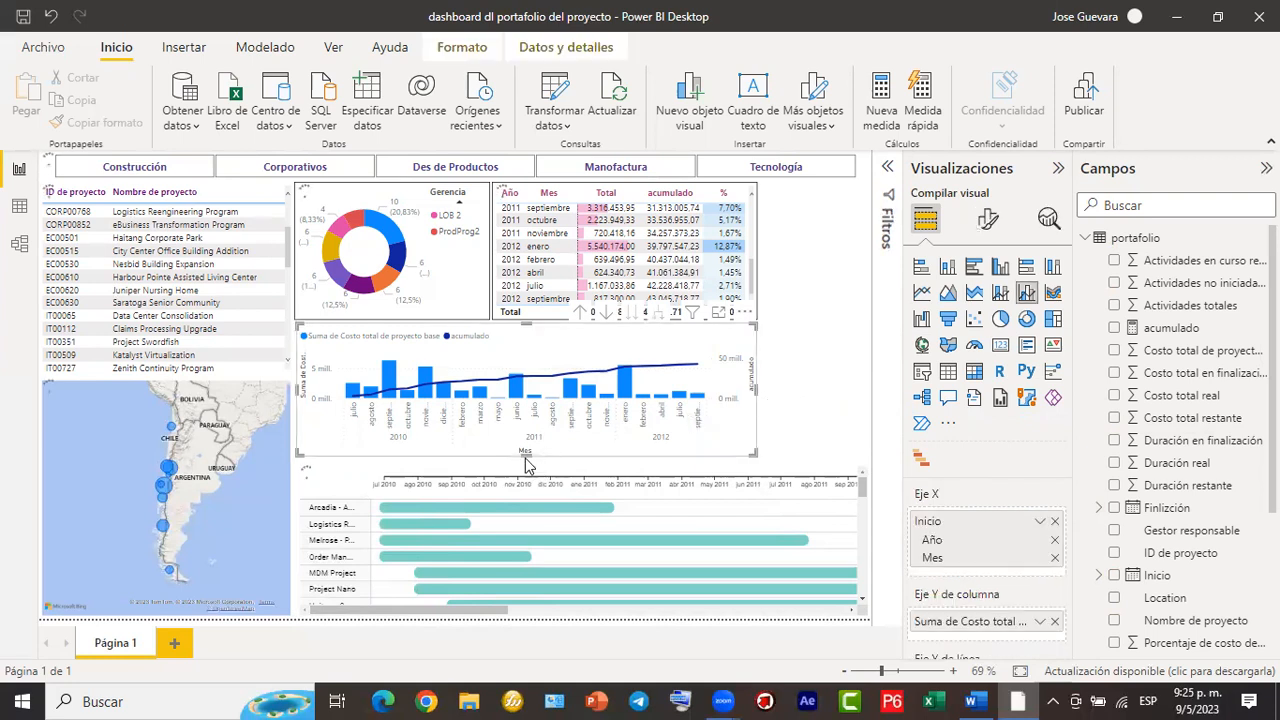
pyautogui.click(528, 463)
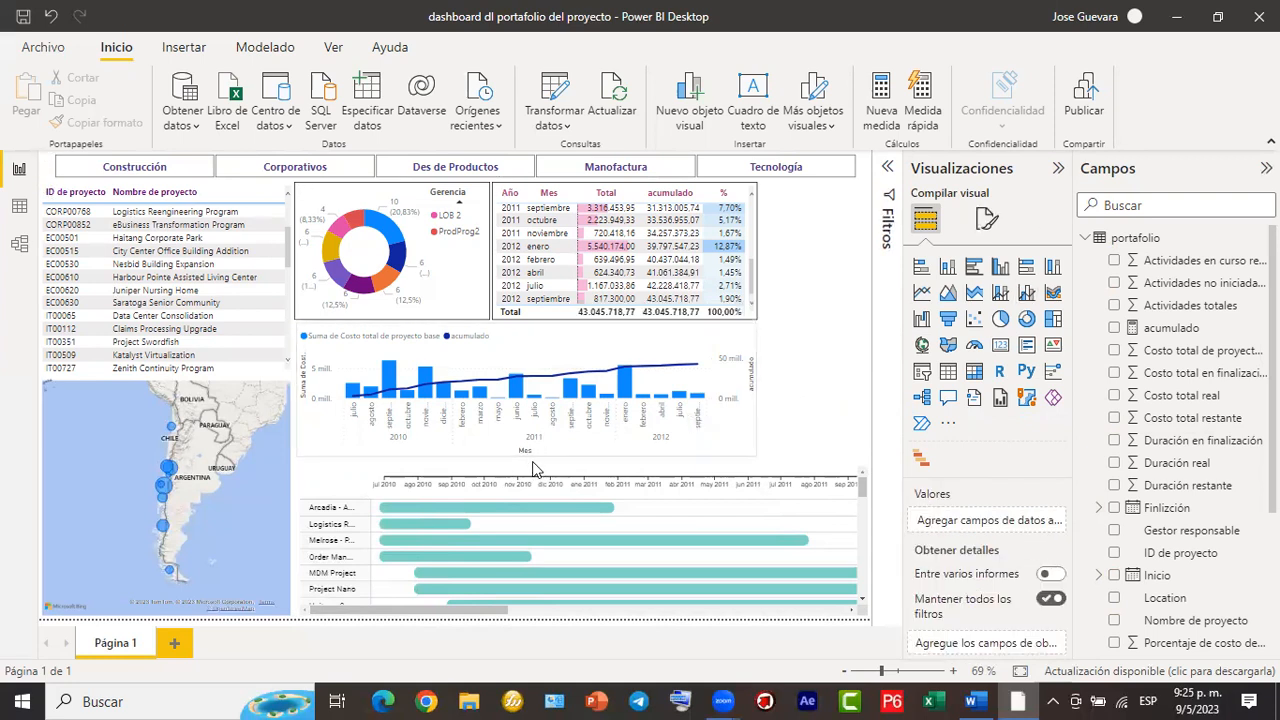
pyautogui.click(738, 438)
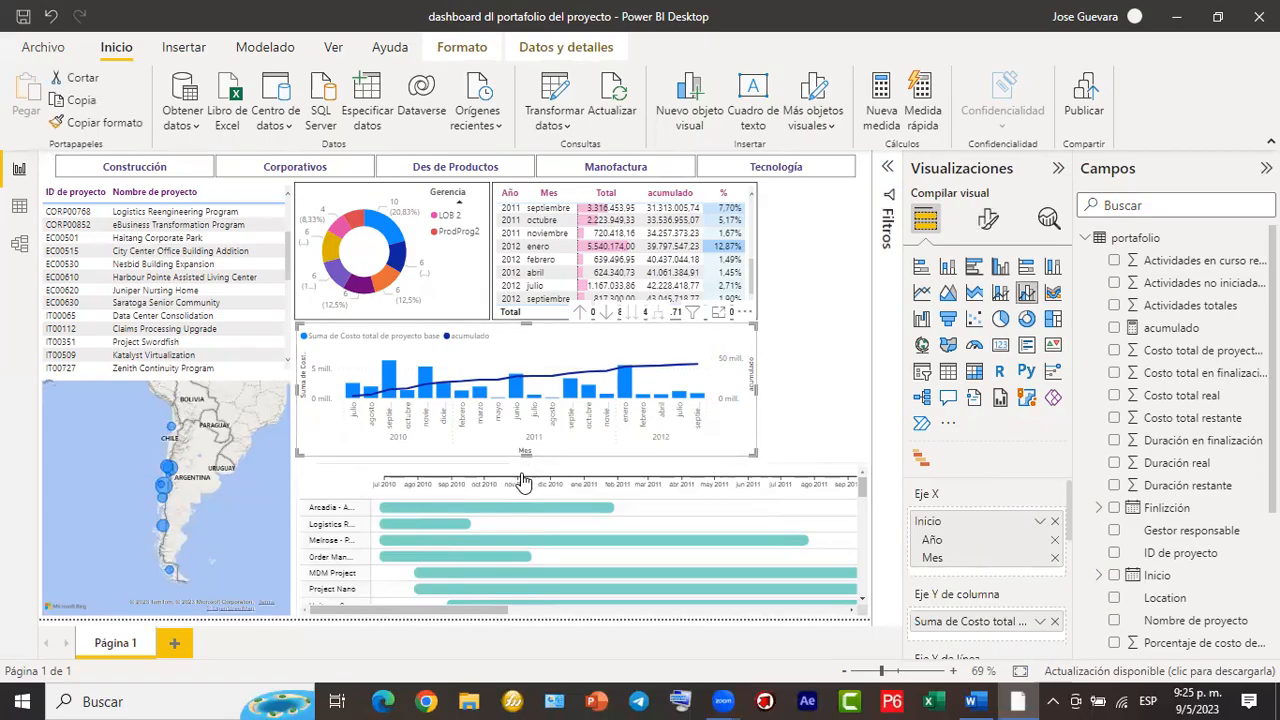
pyautogui.moveTo(526, 448); pyautogui.dragTo(600, 451)
pyautogui.click(524, 456)
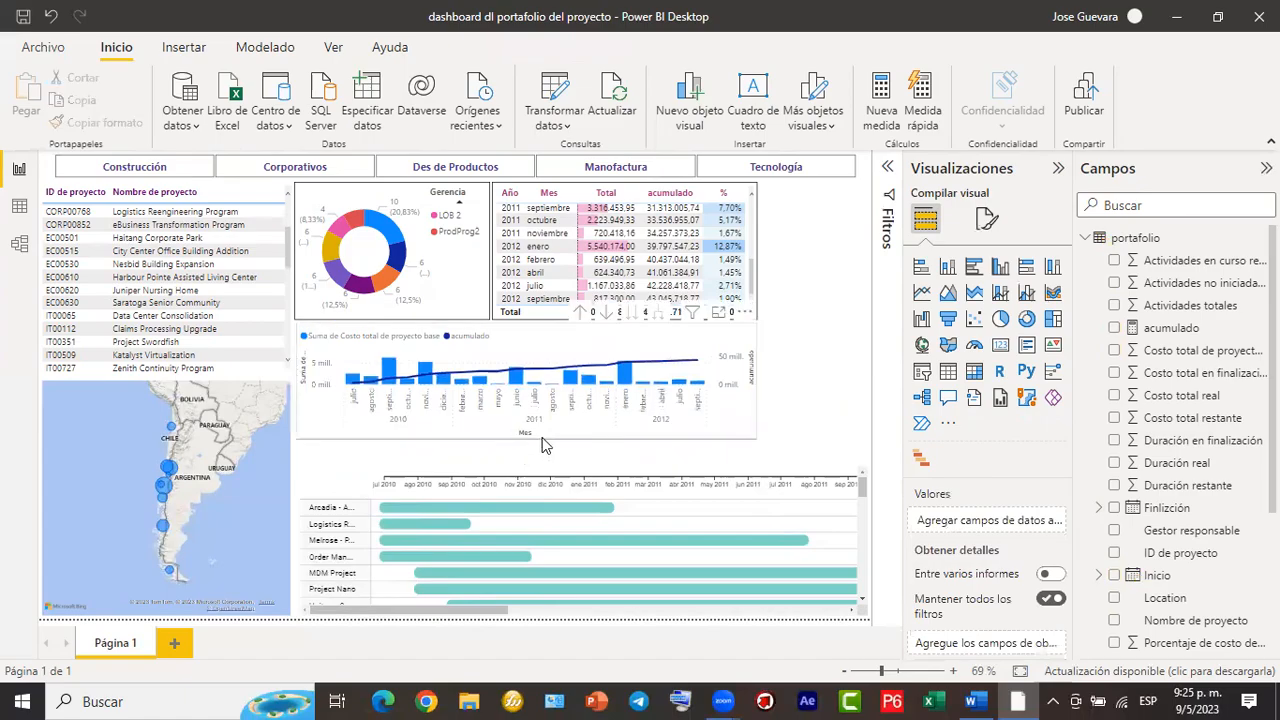
pyautogui.click(527, 434)
pyautogui.moveTo(524, 444); pyautogui.dragTo(525, 471)
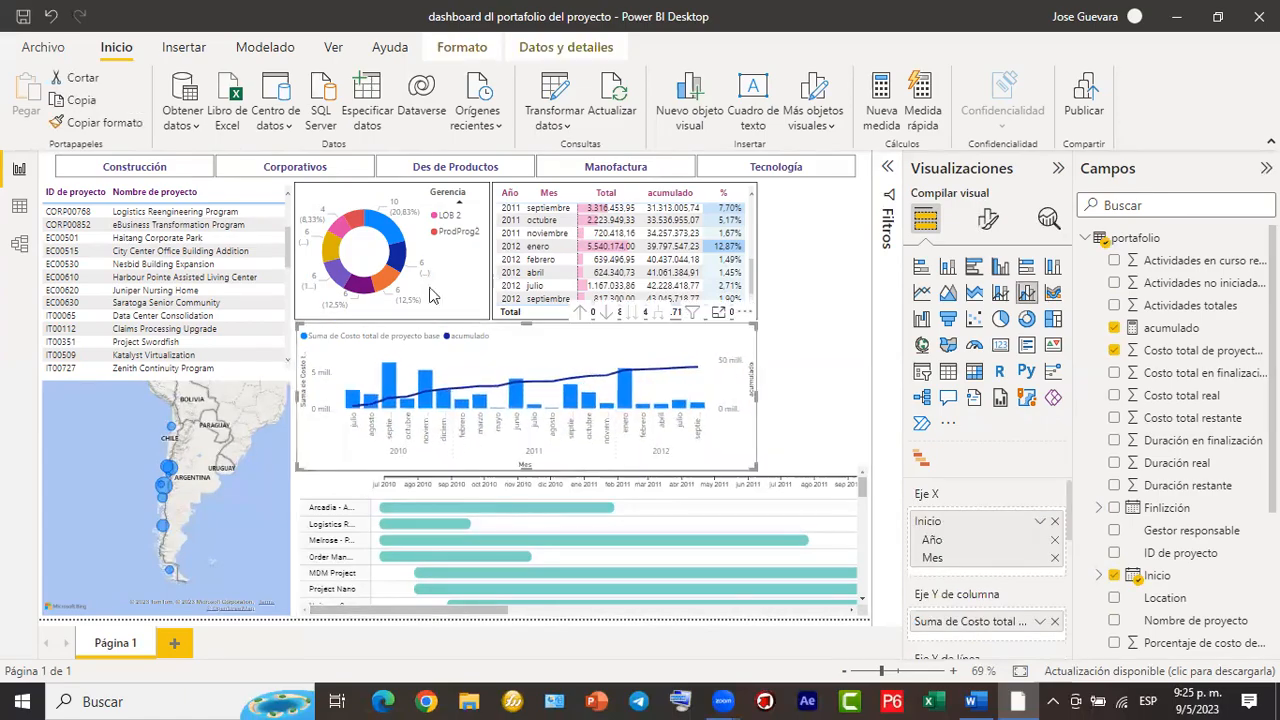
# Trim the combo chart's lower edge slightly and lower the Gantt chart's top edge to leave a small gap between them.
pyautogui.click(810, 308)
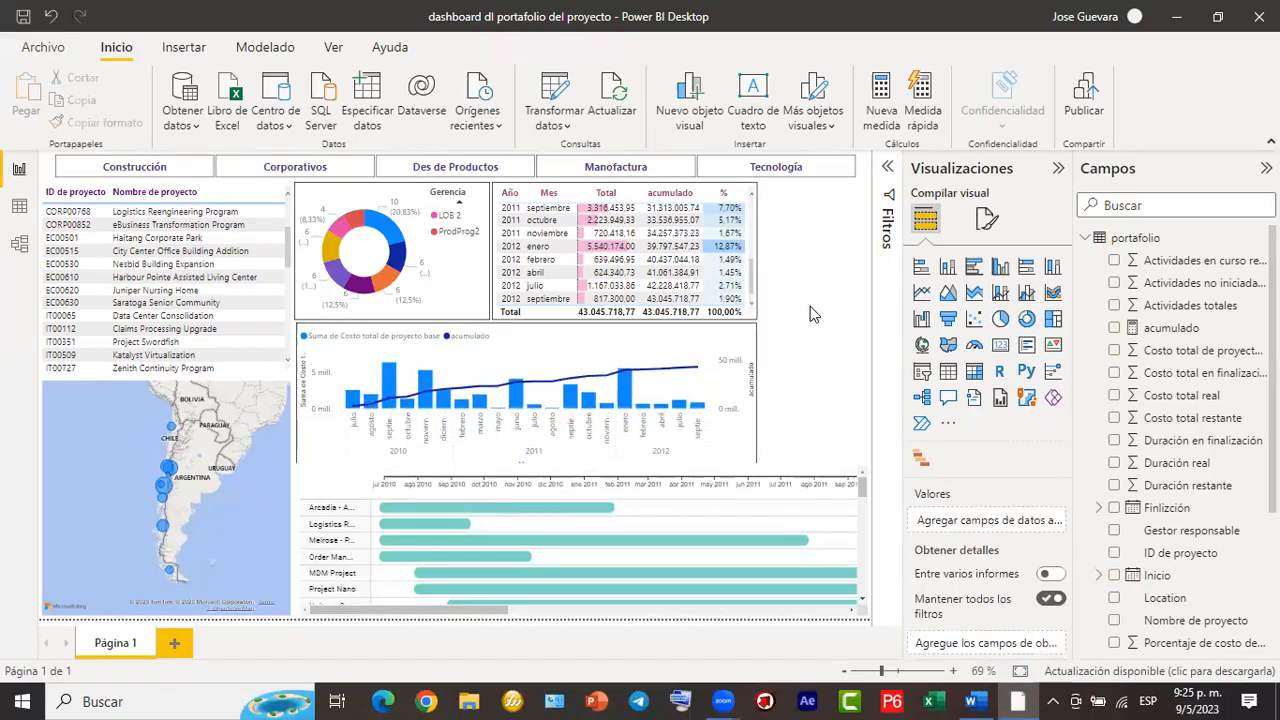
pyautogui.click(740, 451)
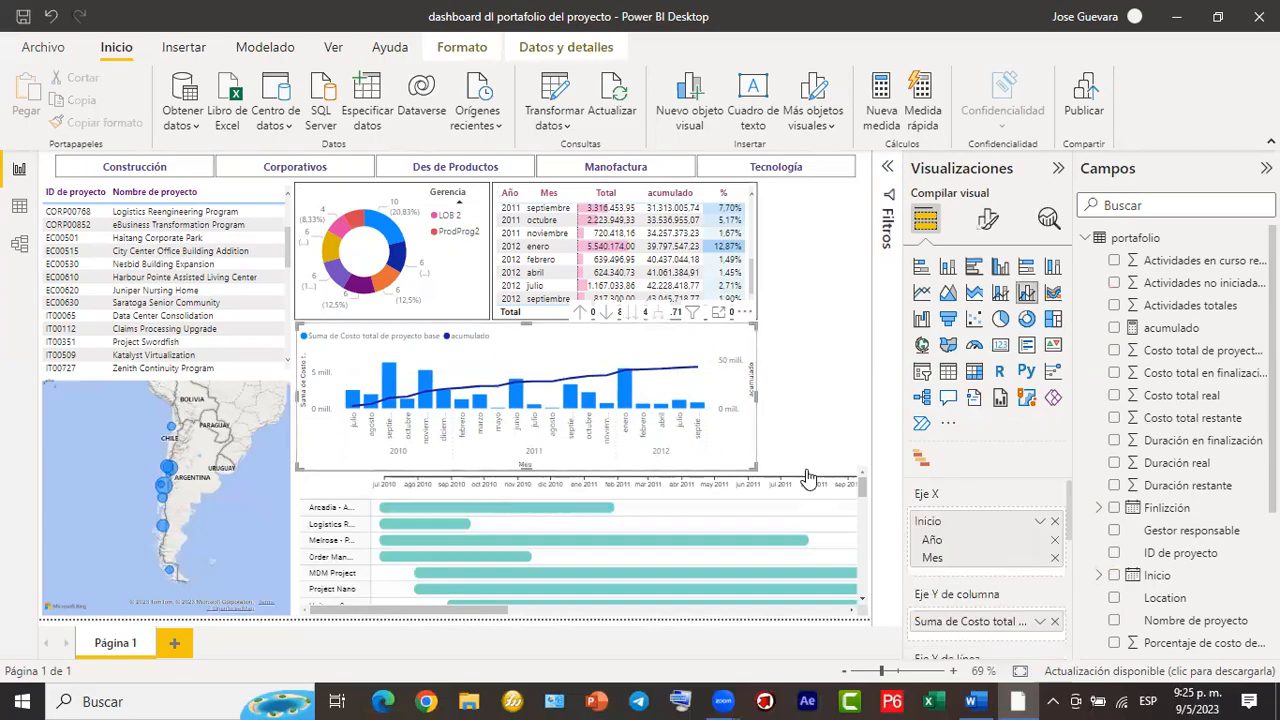
pyautogui.moveTo(527, 467); pyautogui.dragTo(533, 461)
pyautogui.click(847, 377)
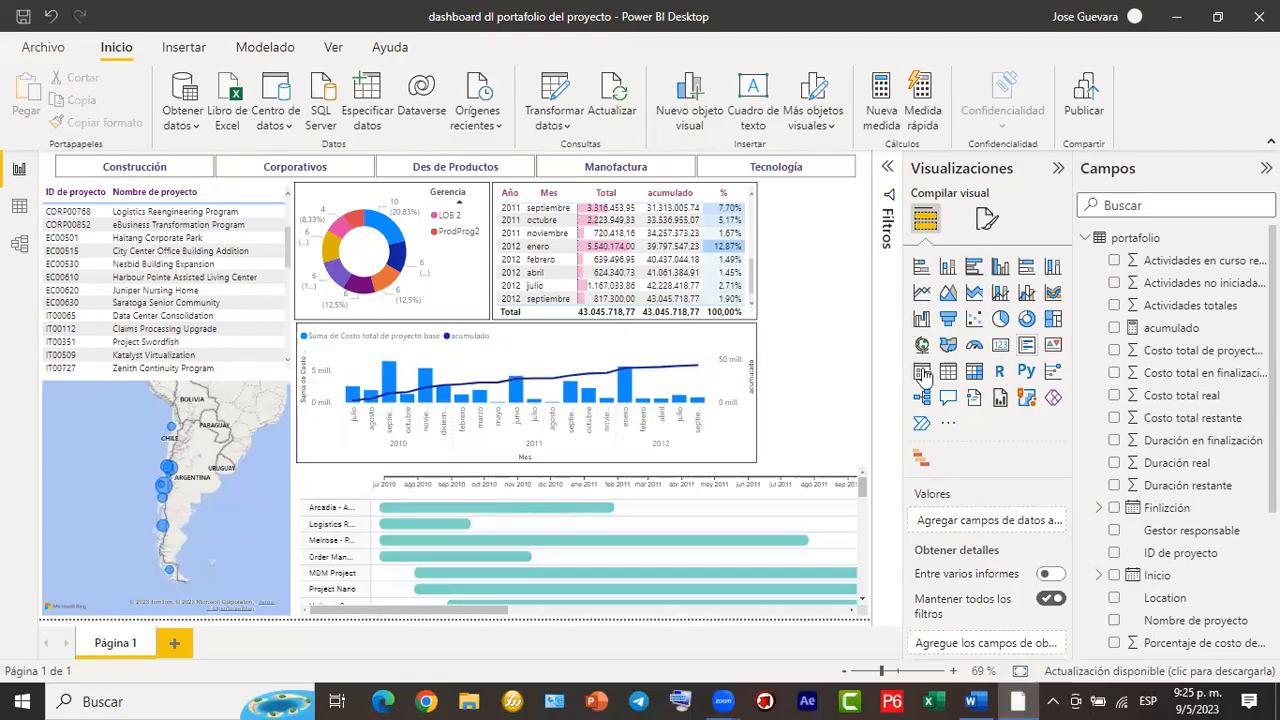
pyautogui.click(810, 471)
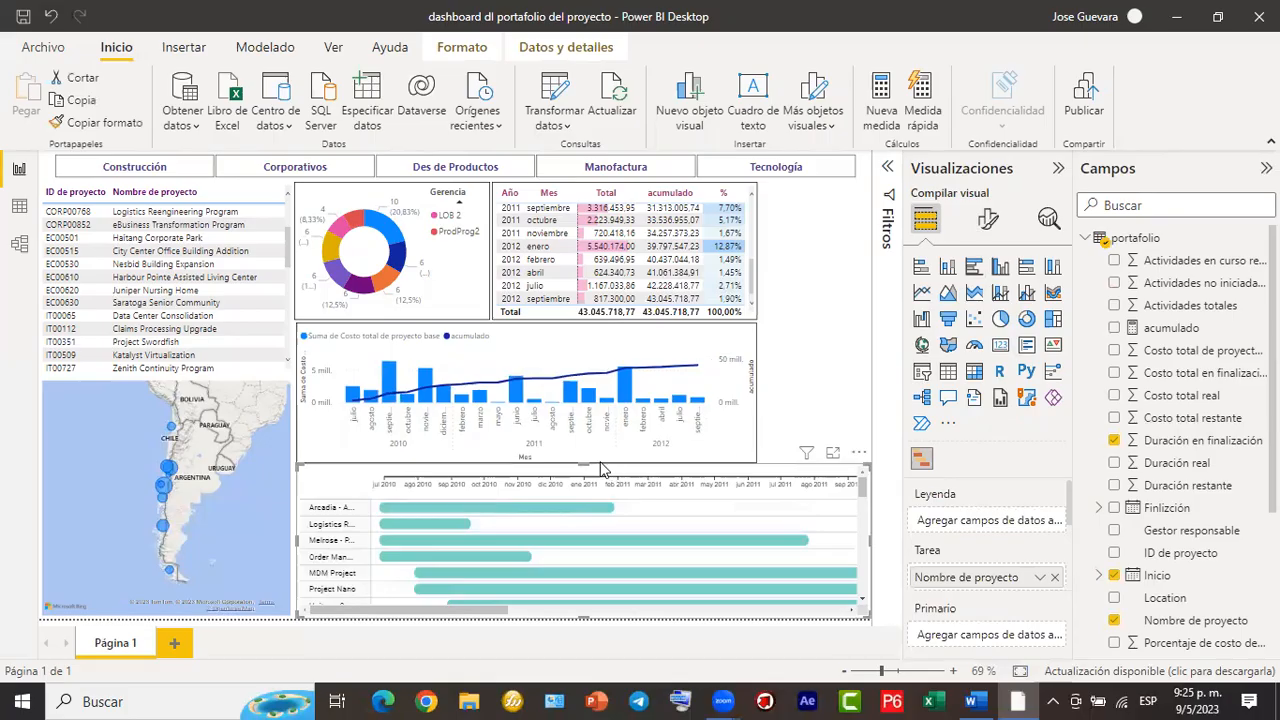
pyautogui.moveTo(582, 465); pyautogui.dragTo(586, 478)
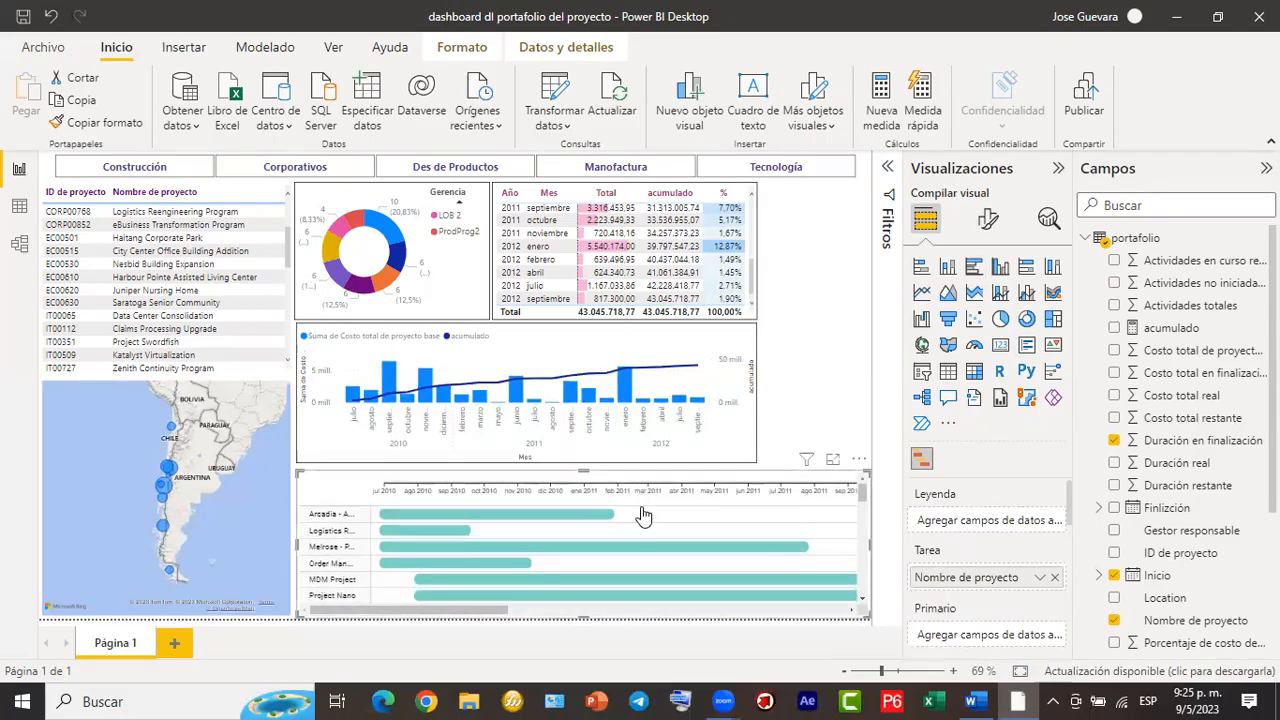
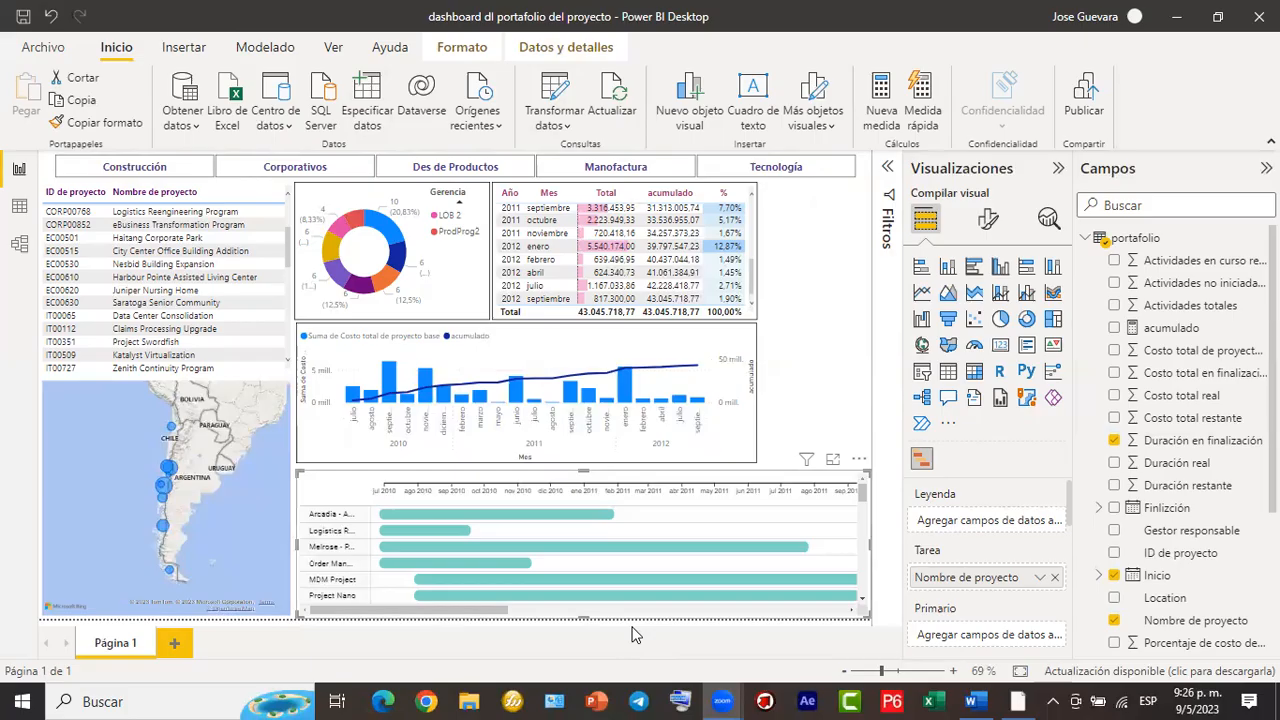
# Turn on the visual border (Borde visual) for the Gantt chart in its general effects settings.
pyautogui.click(787, 416)
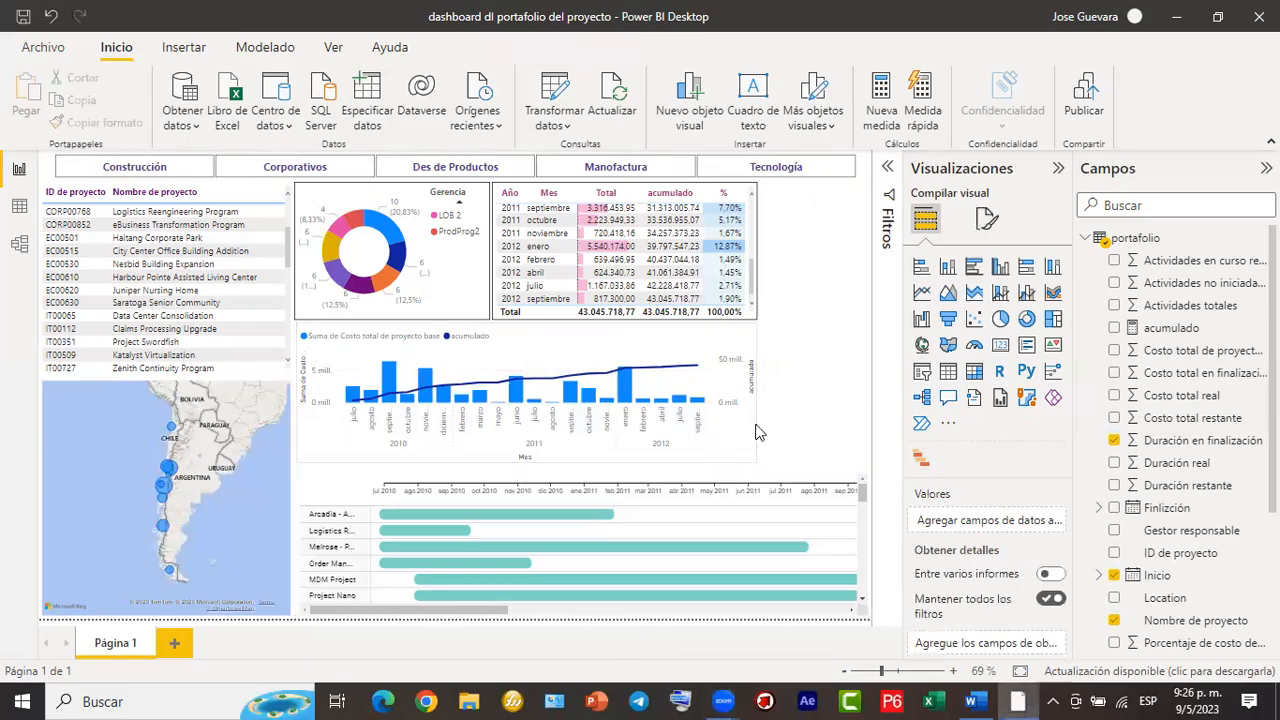
pyautogui.click(777, 471)
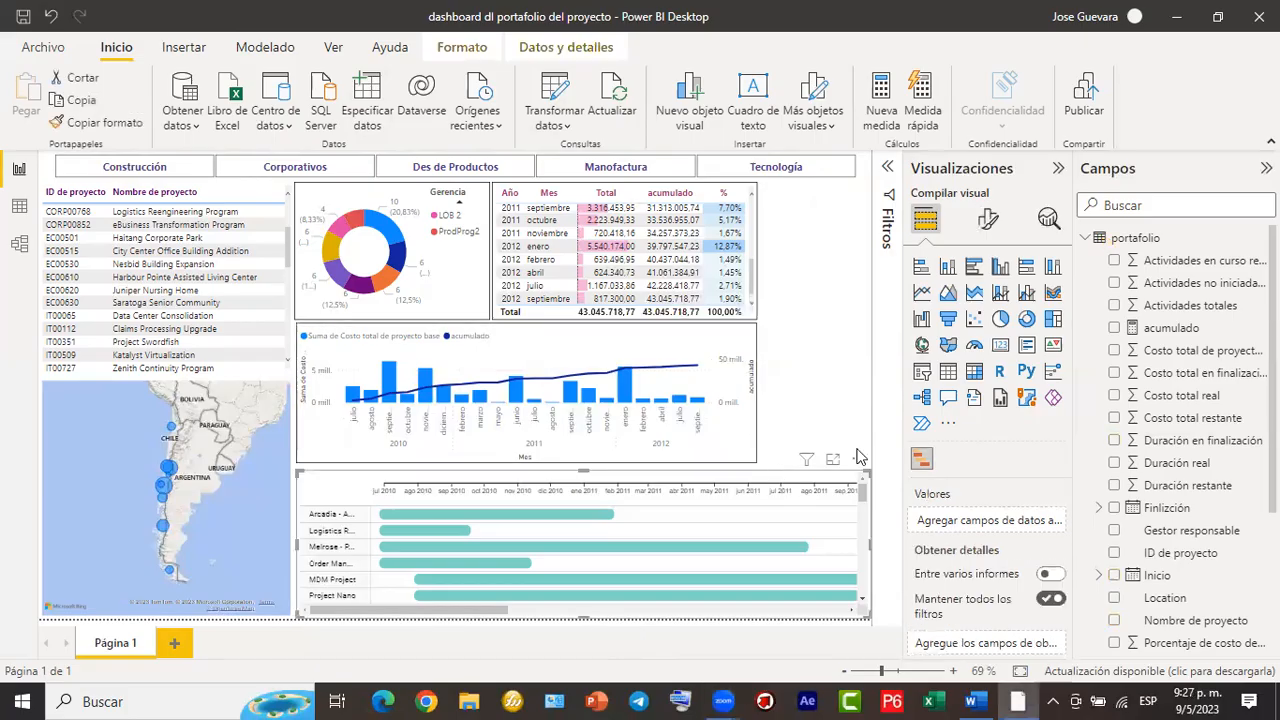
pyautogui.click(988, 225)
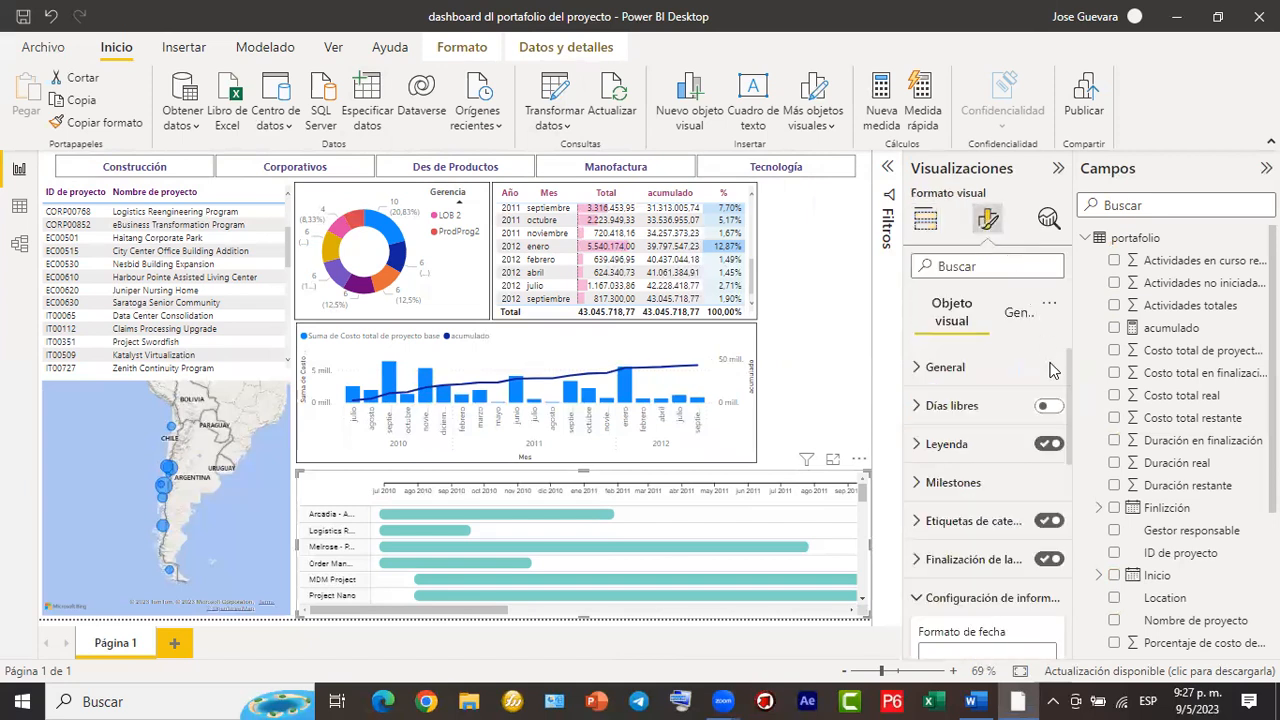
pyautogui.click(1020, 315)
pyautogui.click(1040, 444)
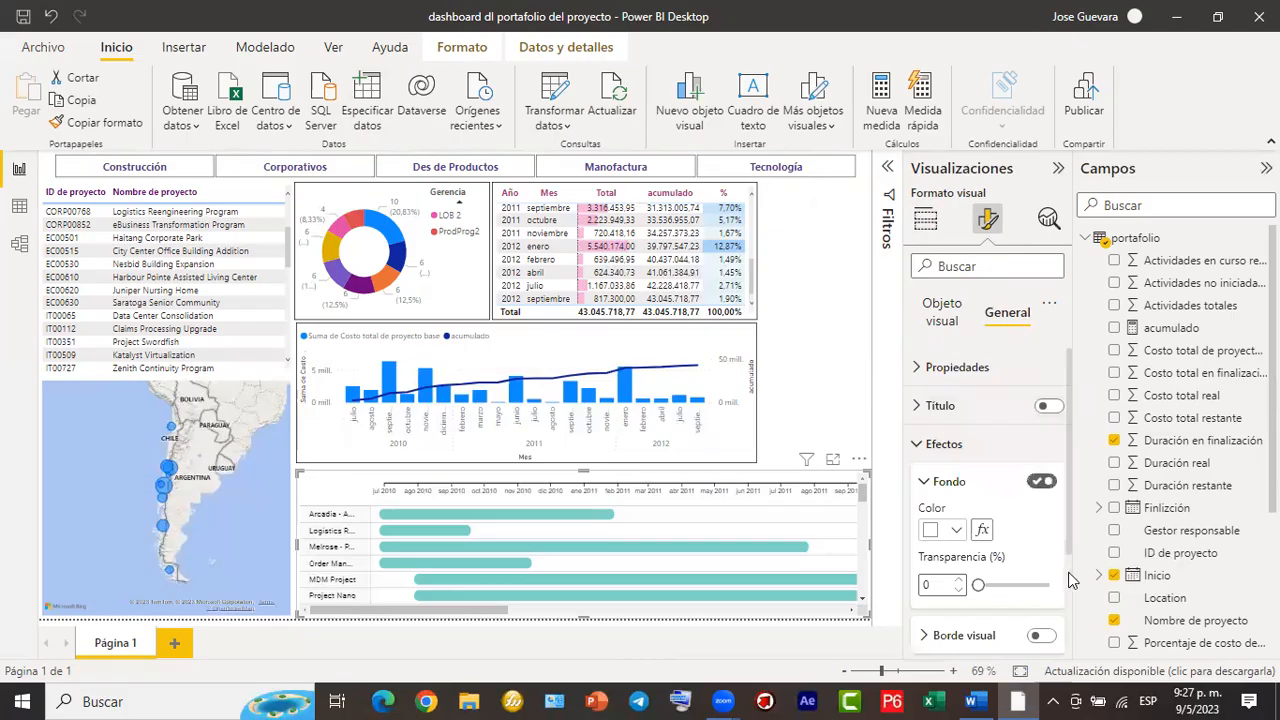
pyautogui.click(1044, 638)
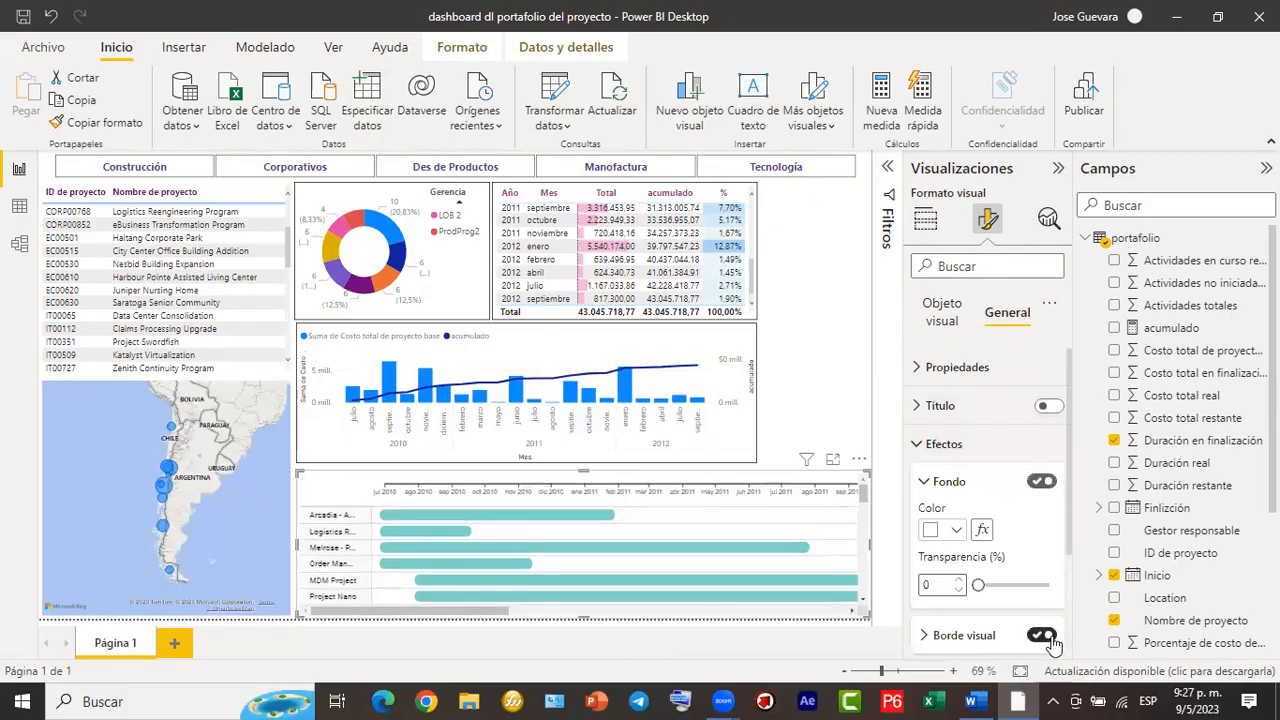
pyautogui.click(800, 393)
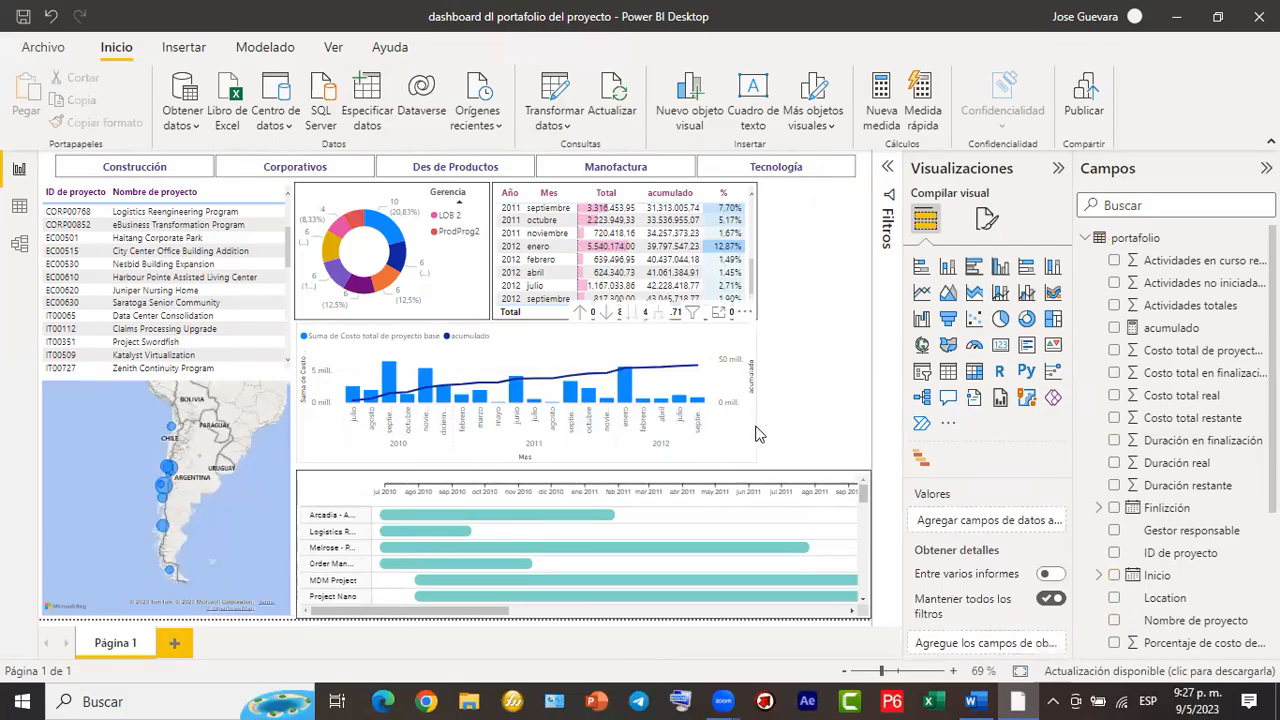
# Extend the combo chart down to the Gantt chart's border and widen the monthly cost table toward the page's right edge.
pyautogui.click(528, 462)
pyautogui.moveTo(528, 462)
pyautogui.mouseDown()
pyautogui.moveTo(518, 472)
pyautogui.moveTo(529, 470)
pyautogui.mouseUp()
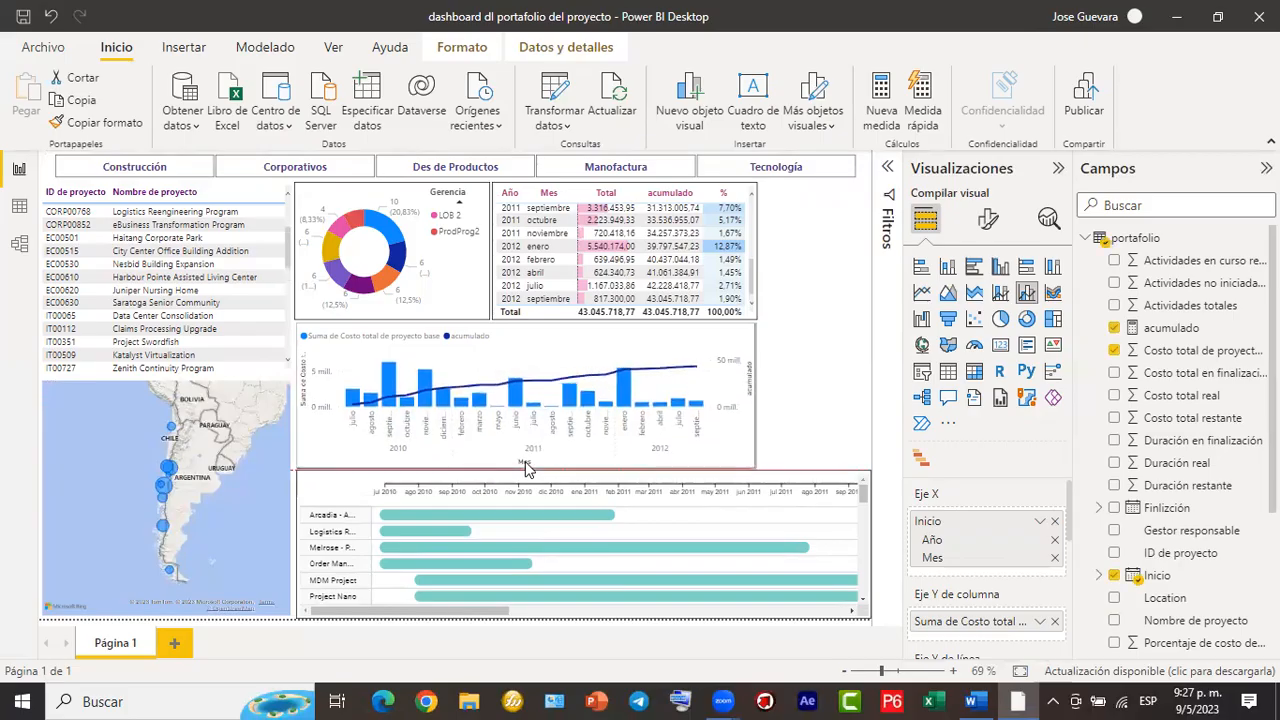
pyautogui.click(757, 257)
pyautogui.moveTo(760, 262); pyautogui.dragTo(857, 272)
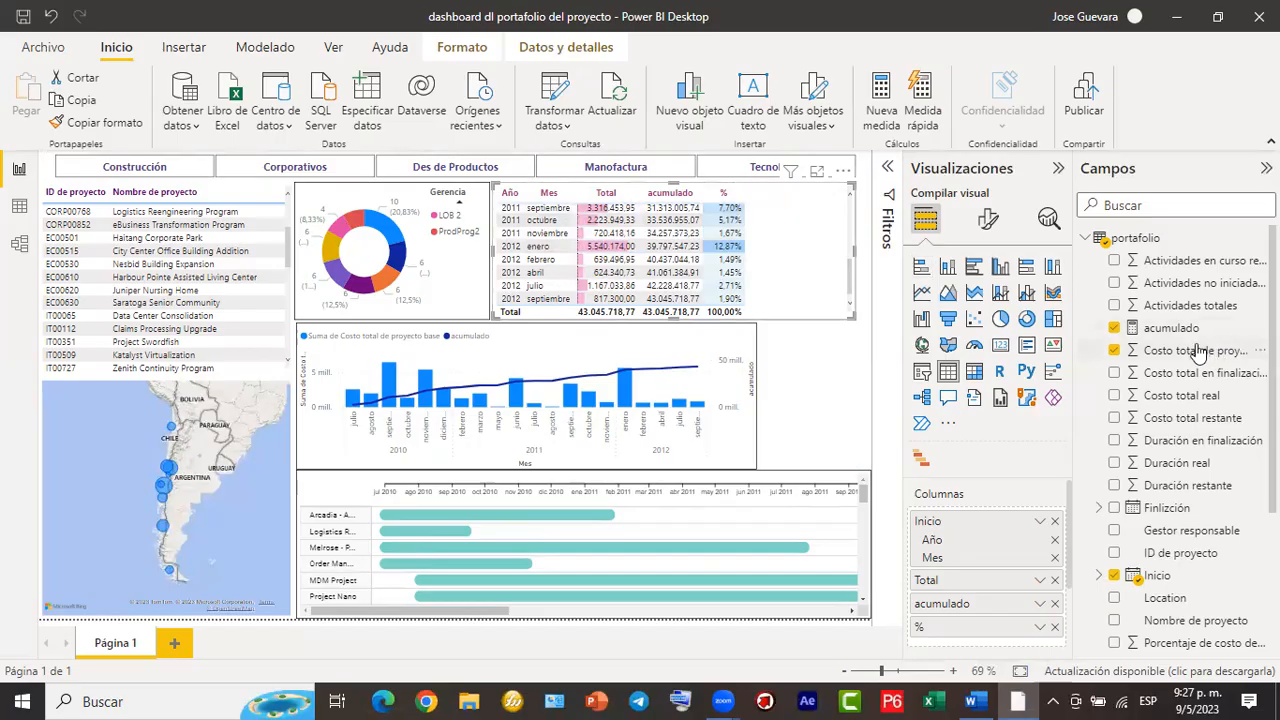
# Widen the field list and add Variación - Costo total de proyecto base as a column of the monthly cost table.
pyautogui.scroll(-3, 1203, 445)
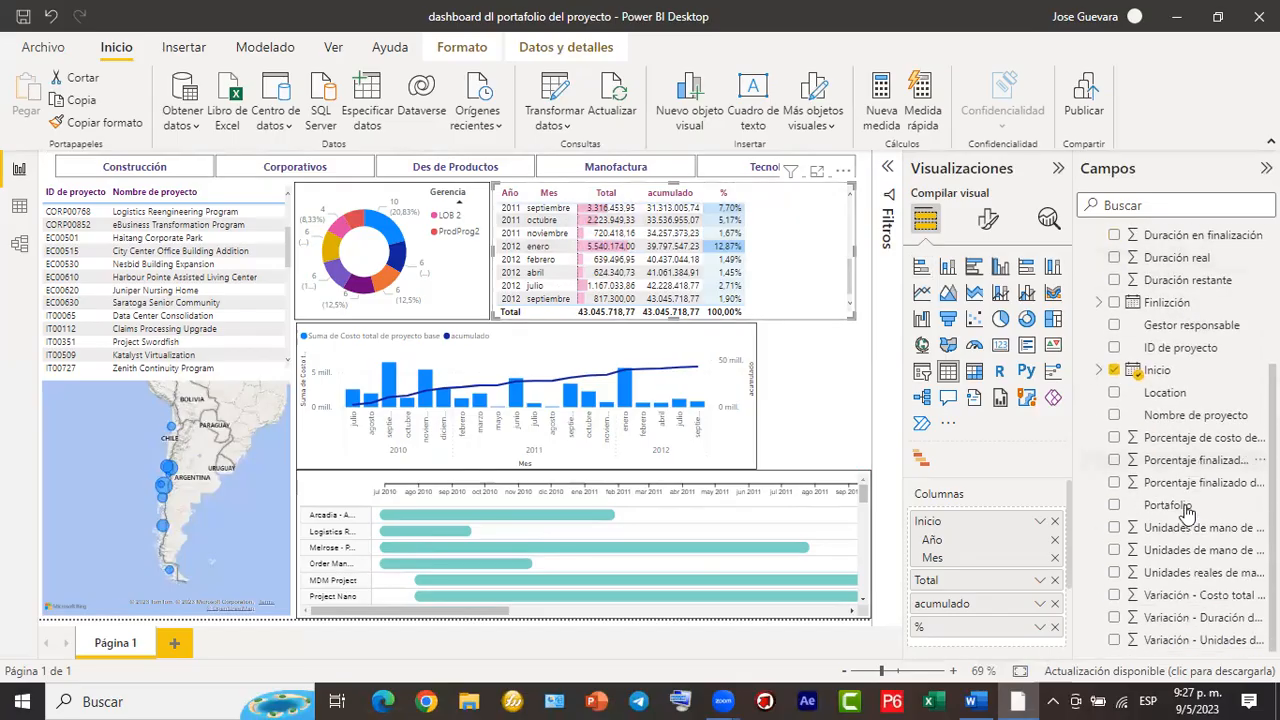
pyautogui.moveTo(1073, 464); pyautogui.dragTo(1001, 448)
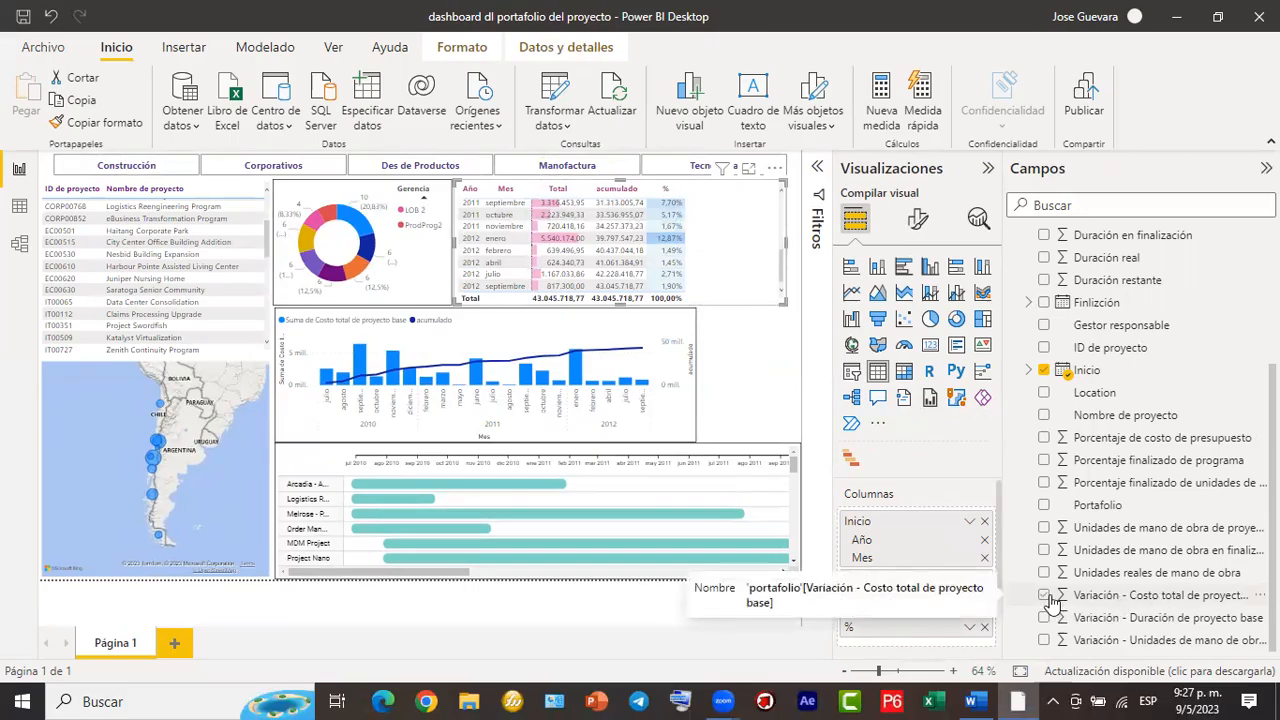
pyautogui.moveTo(1080, 605); pyautogui.dragTo(928, 518)
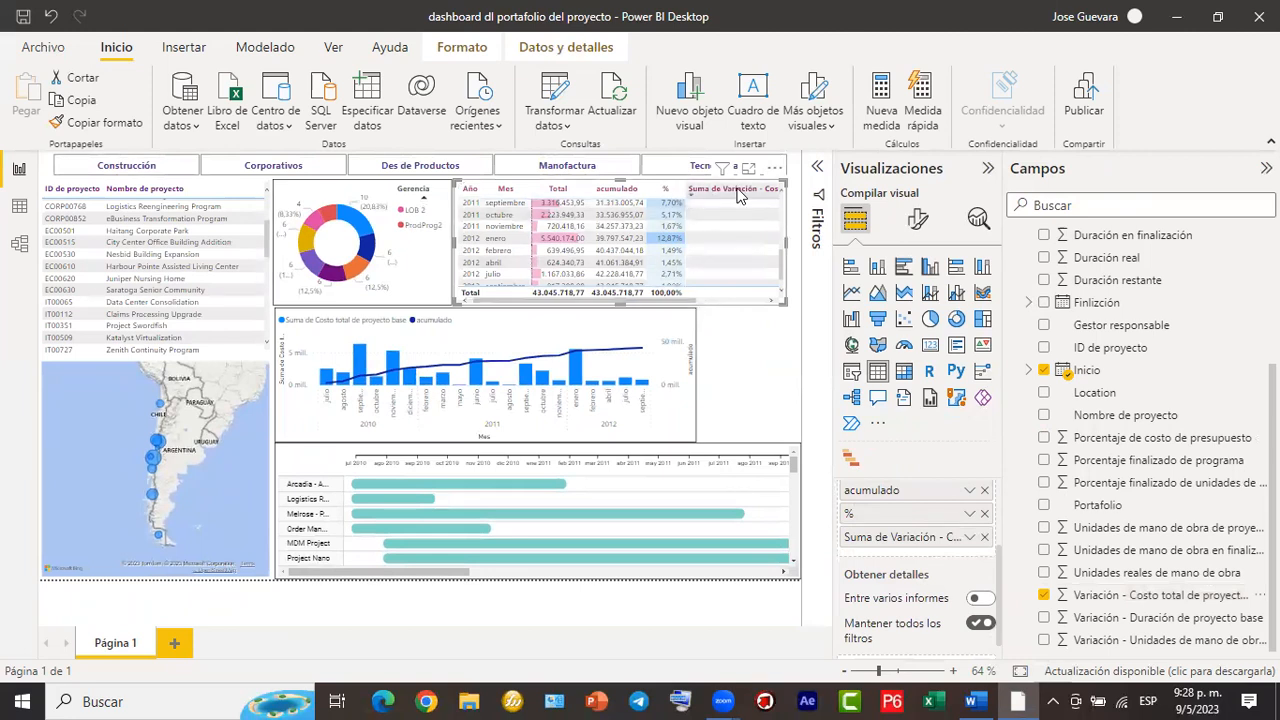
# Rename the cost variance column of the monthly cost table as Variacion.
pyautogui.doubleClick(905, 537)
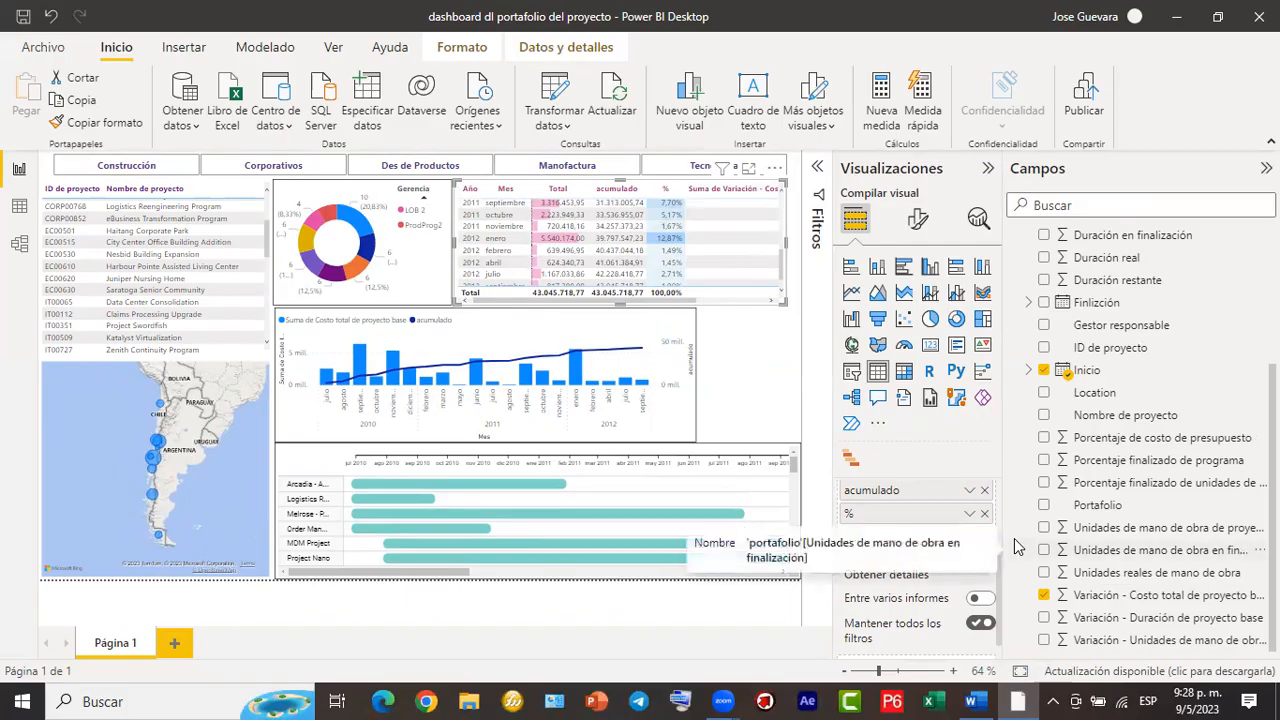
pyautogui.write('Vario')
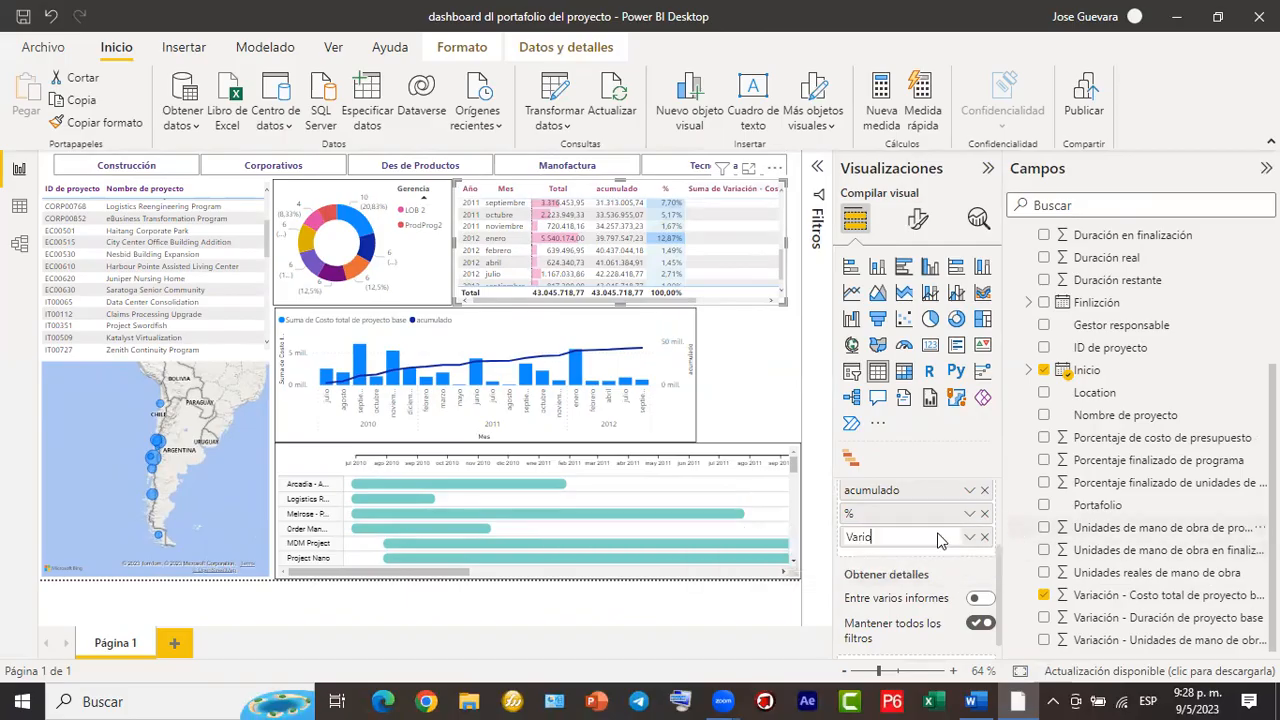
pyautogui.press('Return')
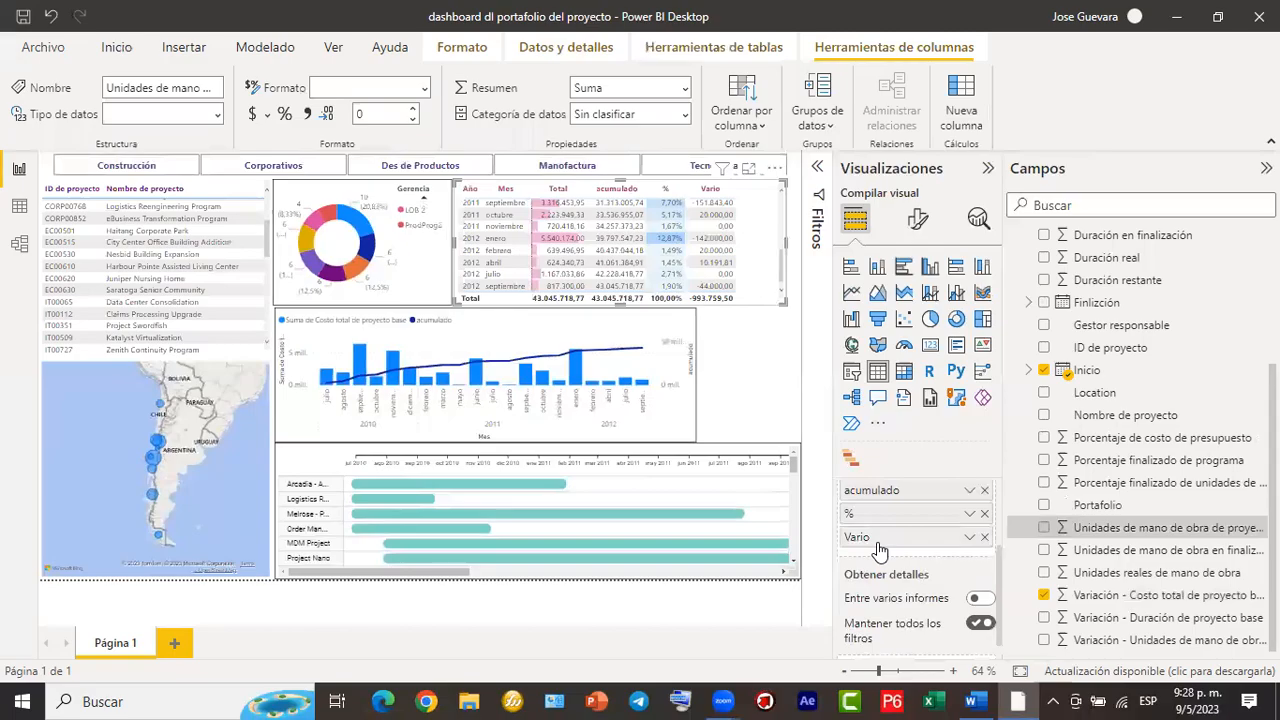
pyautogui.doubleClick(882, 540)
pyautogui.write('Variac')
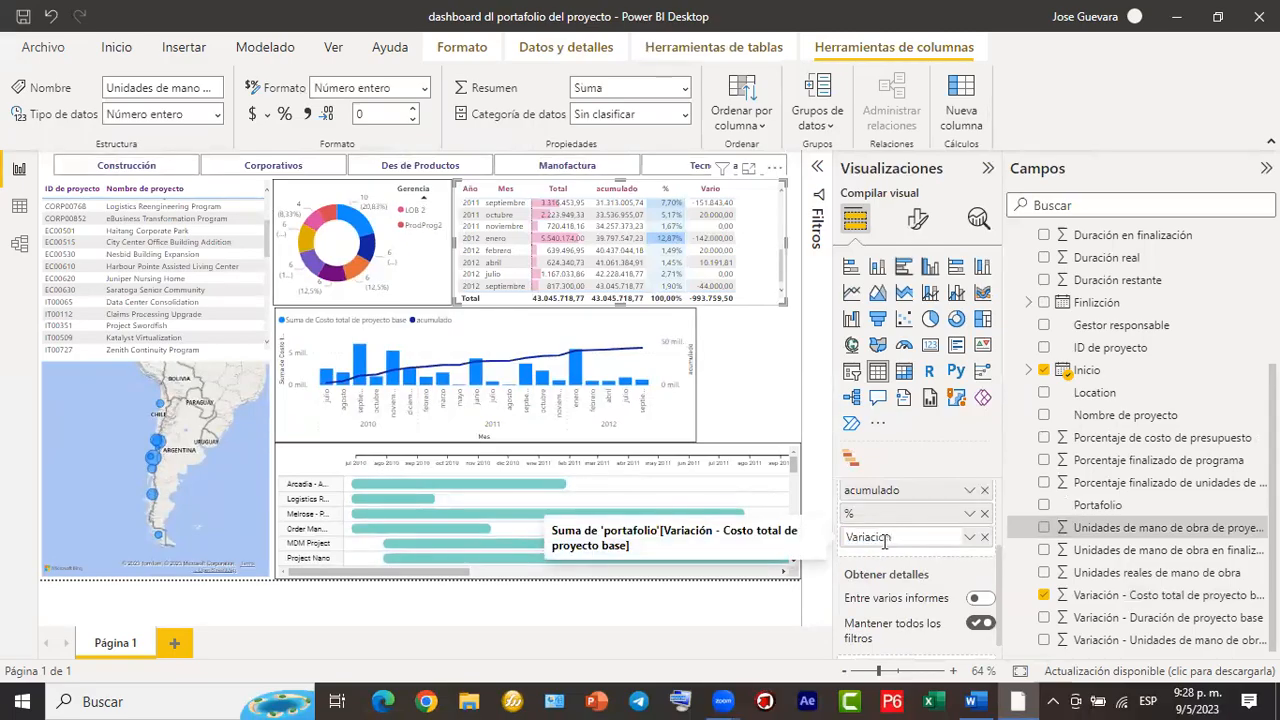
pyautogui.write('ion')
pyautogui.press('Return')
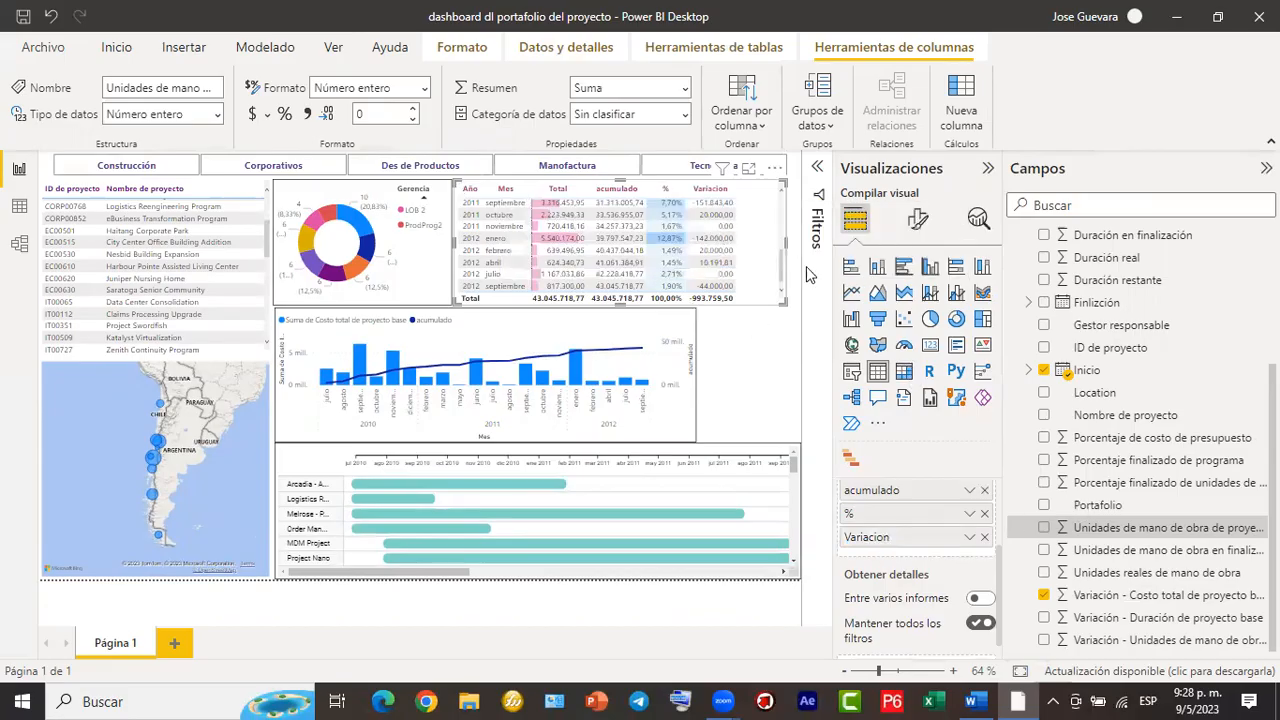
# Widen the monthly cost table slightly so it reaches the page's right edge.
pyautogui.scroll(3, 726, 230)
pyautogui.scroll(10, 726, 230)
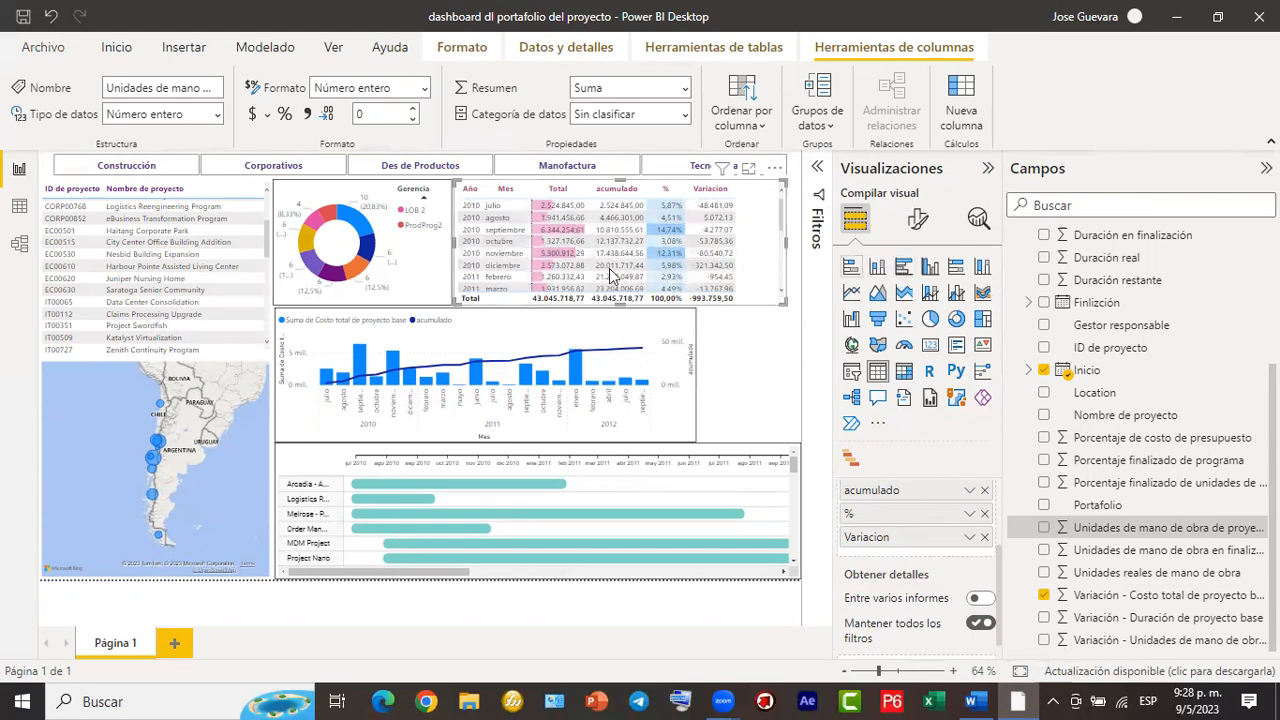
pyautogui.moveTo(784, 238)
pyautogui.mouseDown()
pyautogui.moveTo(752, 248)
pyautogui.moveTo(793, 255)
pyautogui.mouseUp()
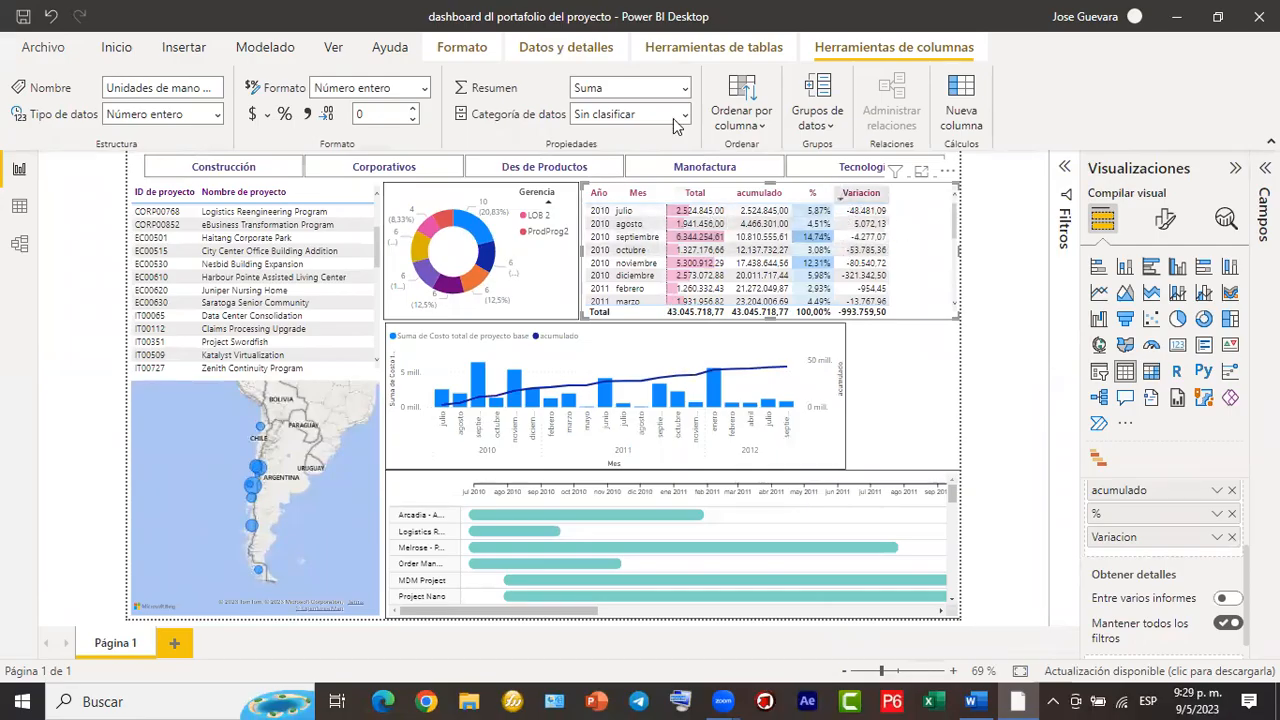
# Open the cell elements settings (Elementos de celda) in the monthly cost table's visual format.
pyautogui.moveTo(837, 175); pyautogui.dragTo(896, 317)
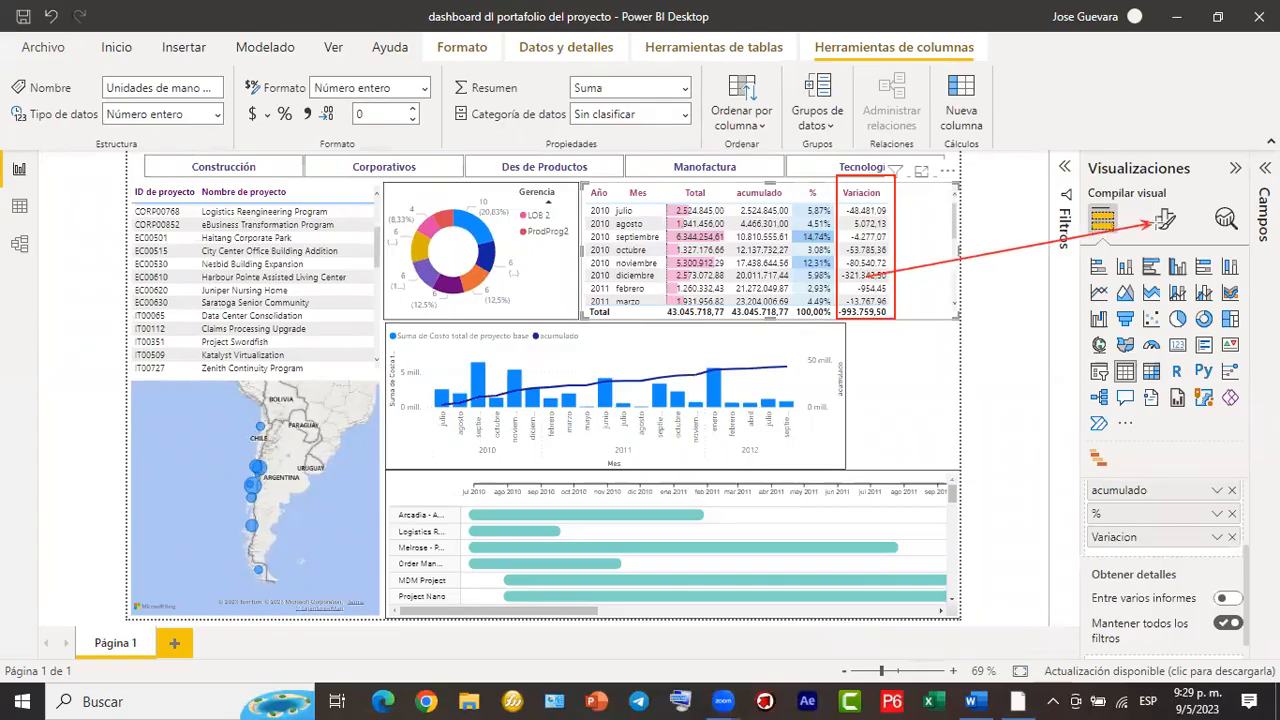
pyautogui.click(1150, 228)
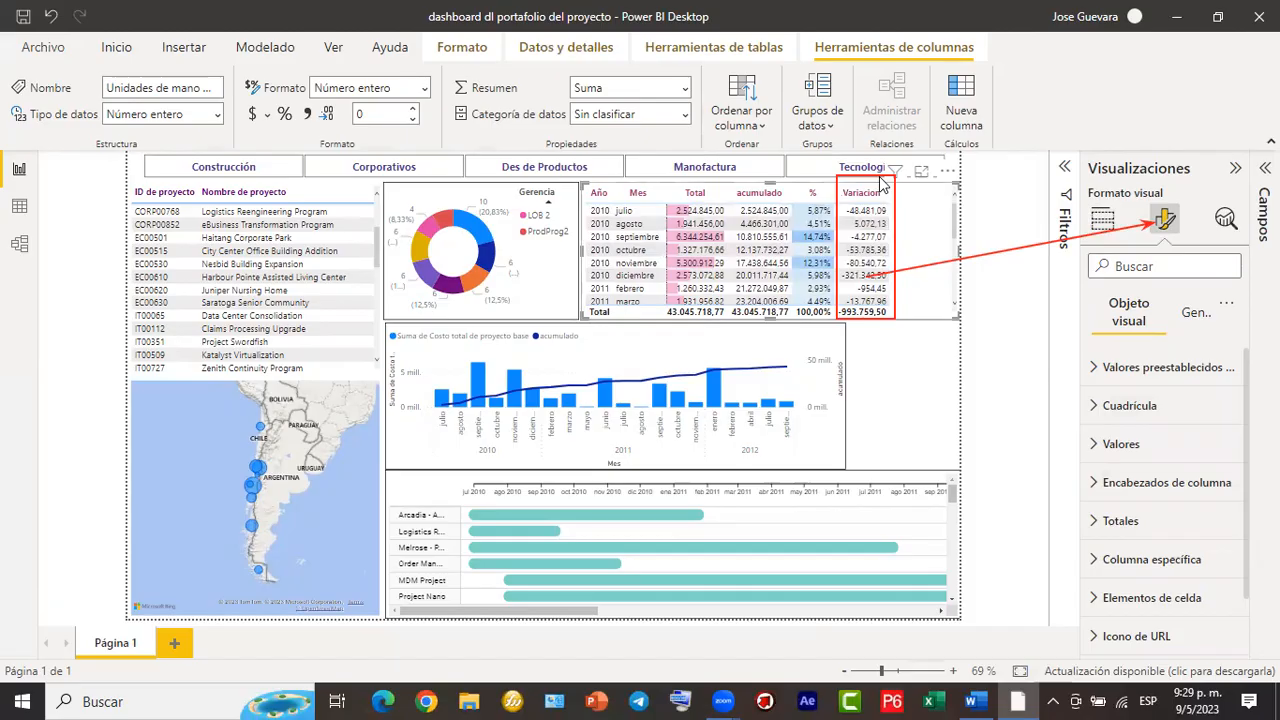
pyautogui.scroll(-2, 1149, 517)
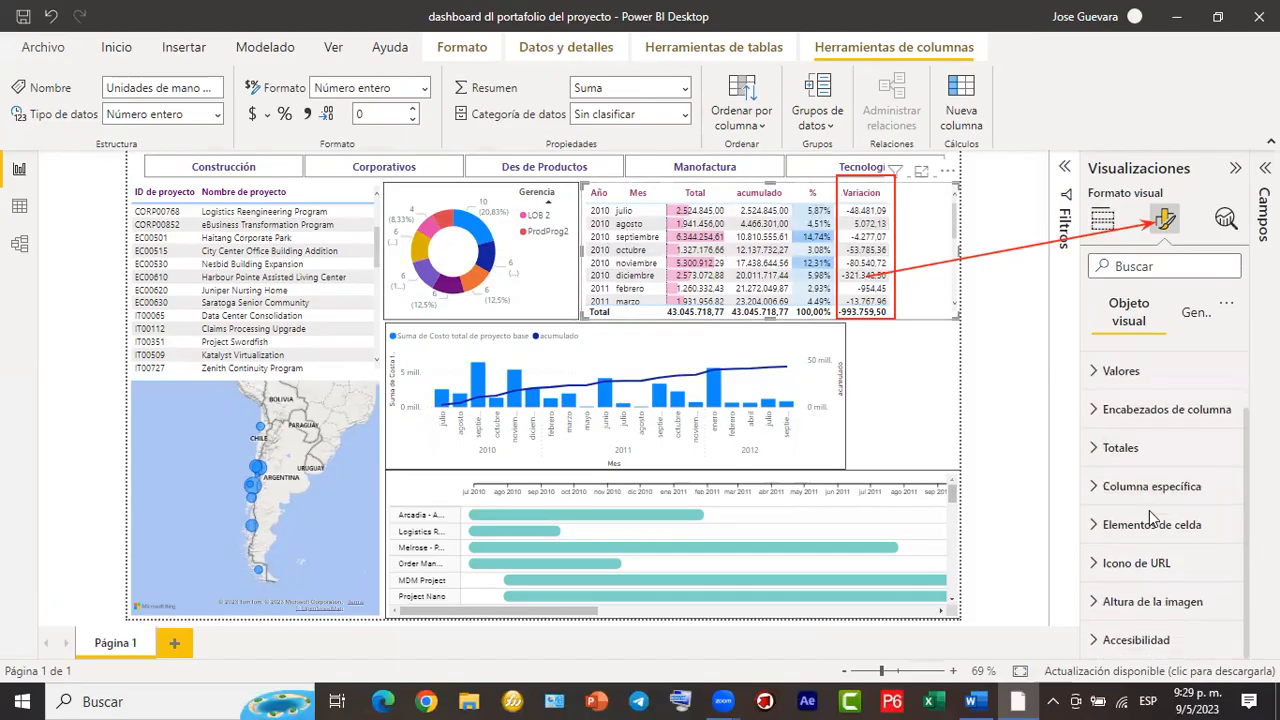
pyautogui.scroll(1, 1150, 517)
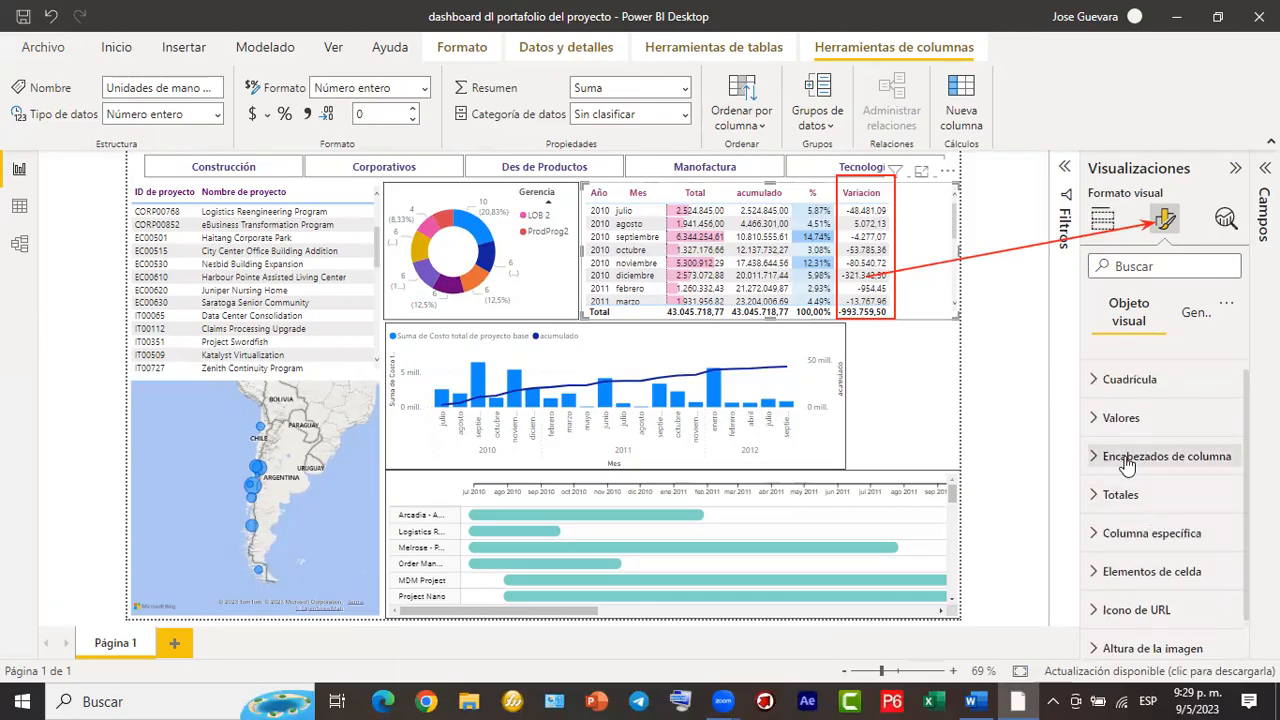
pyautogui.scroll(-1, 1128, 460)
pyautogui.scroll(1, 1132, 465)
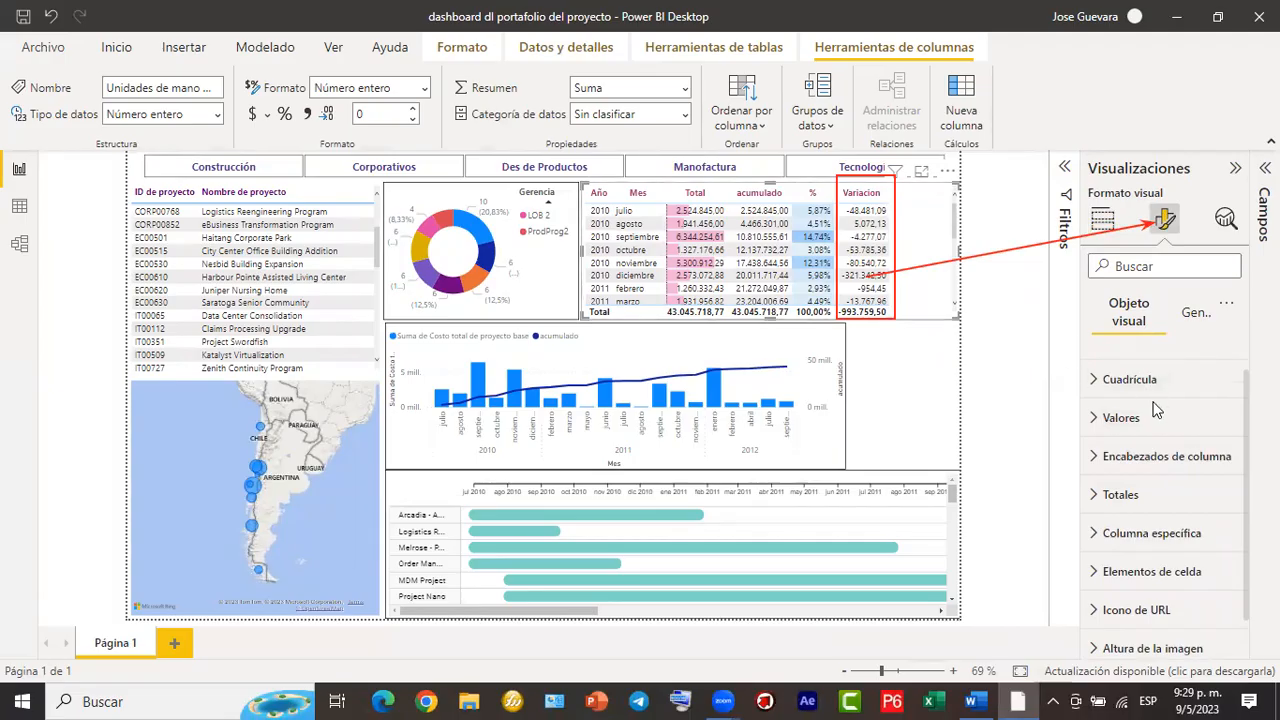
pyautogui.scroll(-1, 1130, 462)
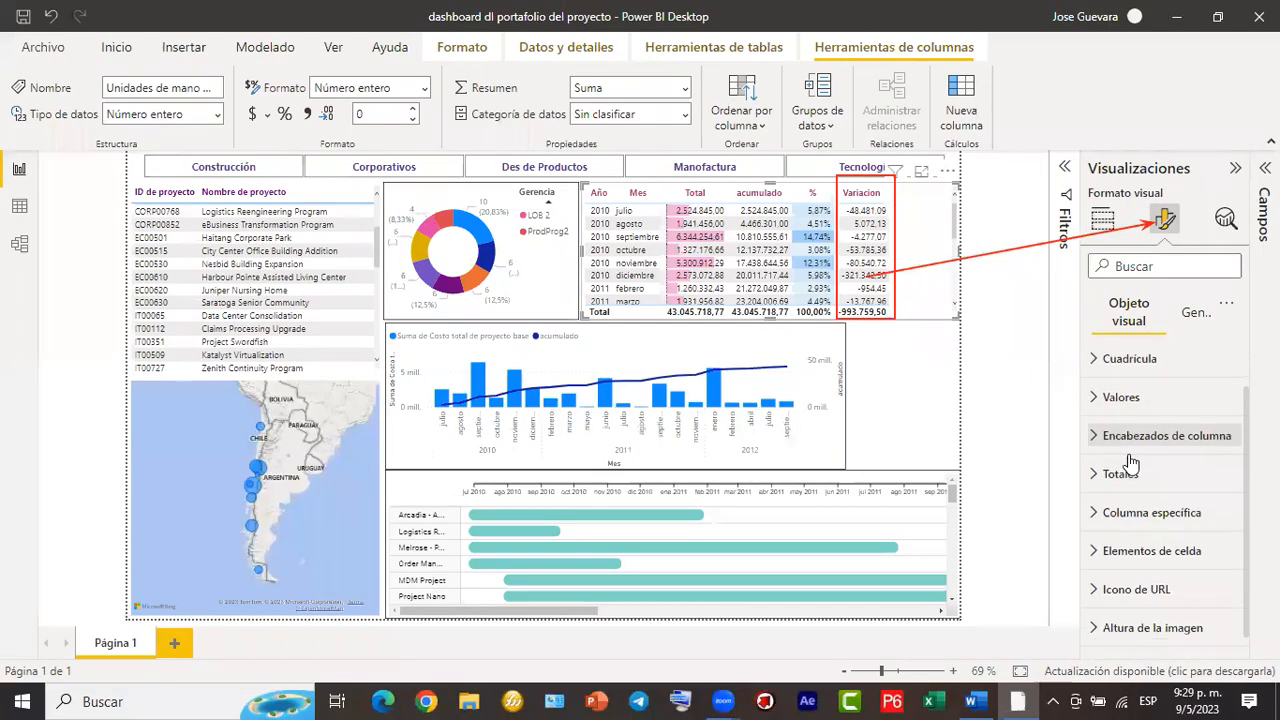
pyautogui.scroll(-1, 1130, 462)
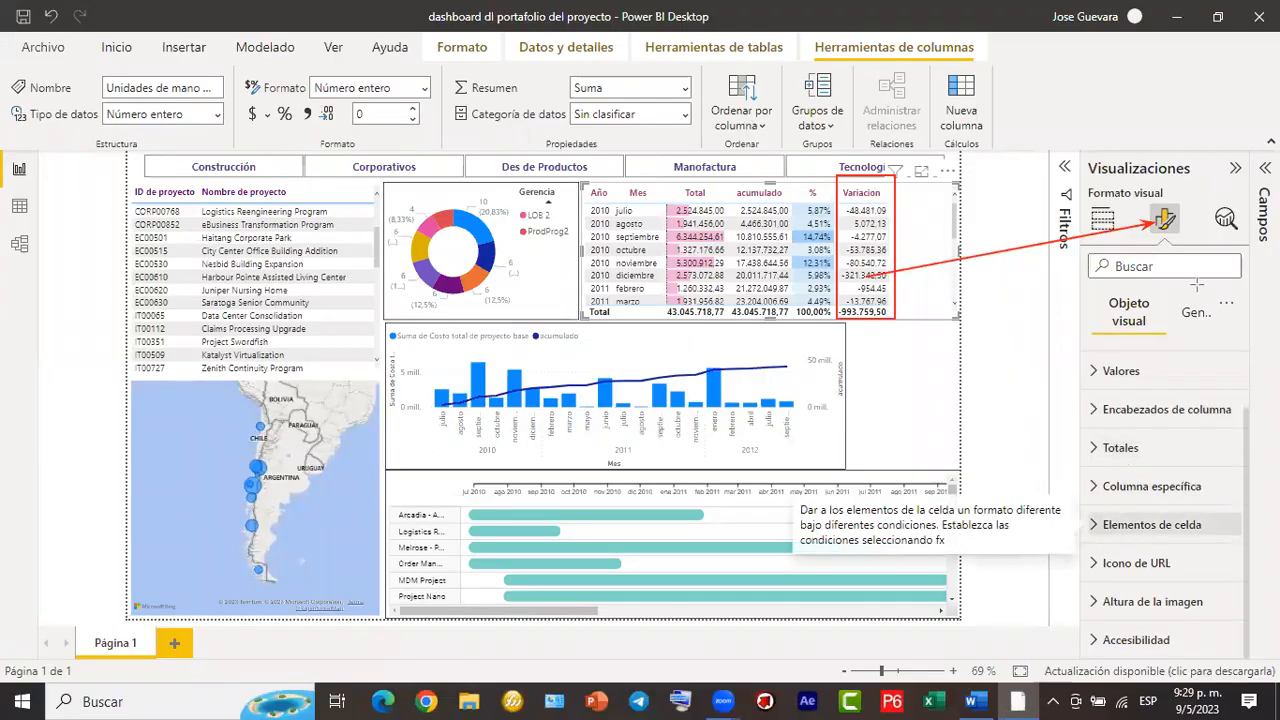
pyautogui.moveTo(1166, 228); pyautogui.dragTo(1150, 512)
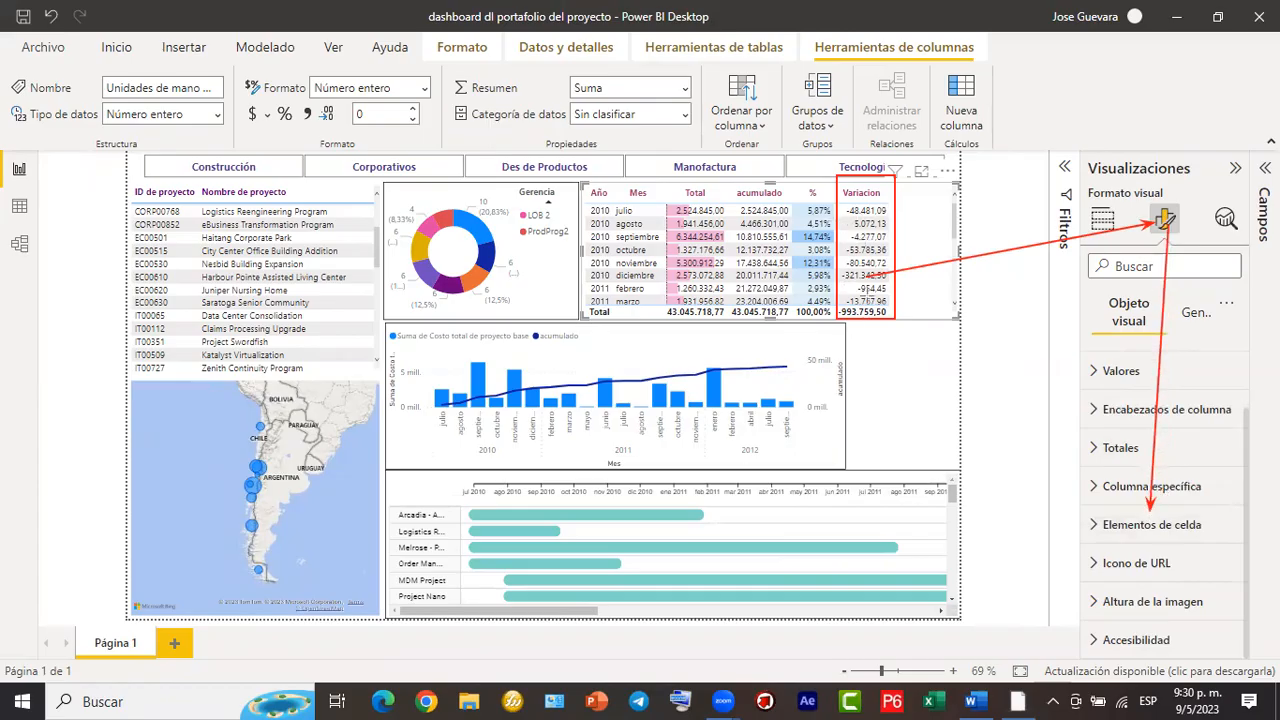
pyautogui.click(1097, 527)
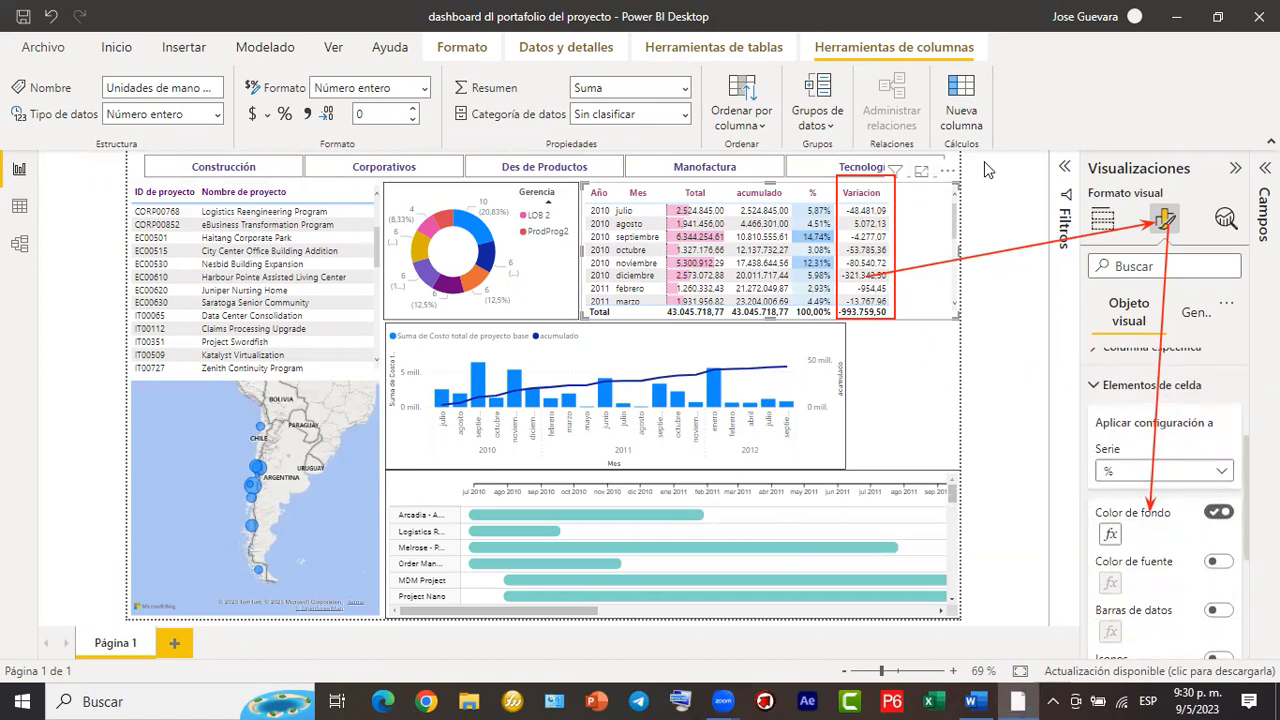
# Choose Variacion as the series for the cell elements and turn on its icons (Iconos).
pyautogui.moveTo(1190, 272); pyautogui.dragTo(1071, 214)
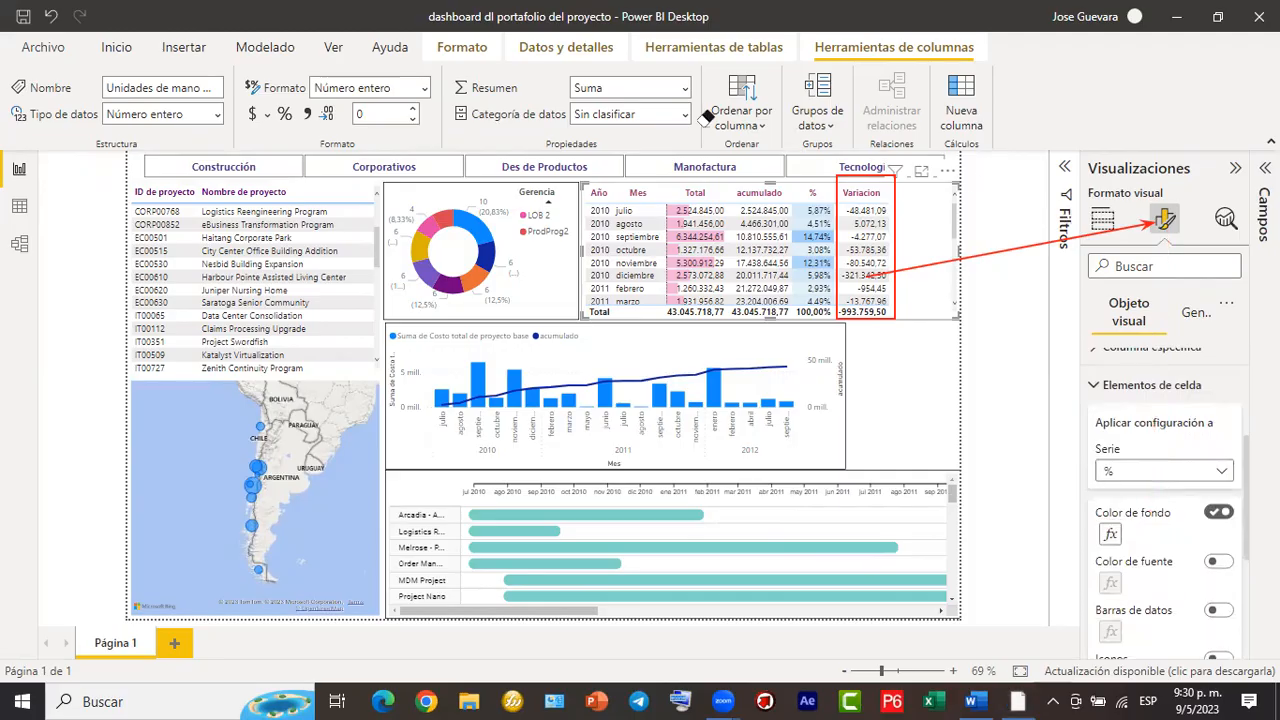
pyautogui.moveTo(1155, 240); pyautogui.dragTo(1150, 463)
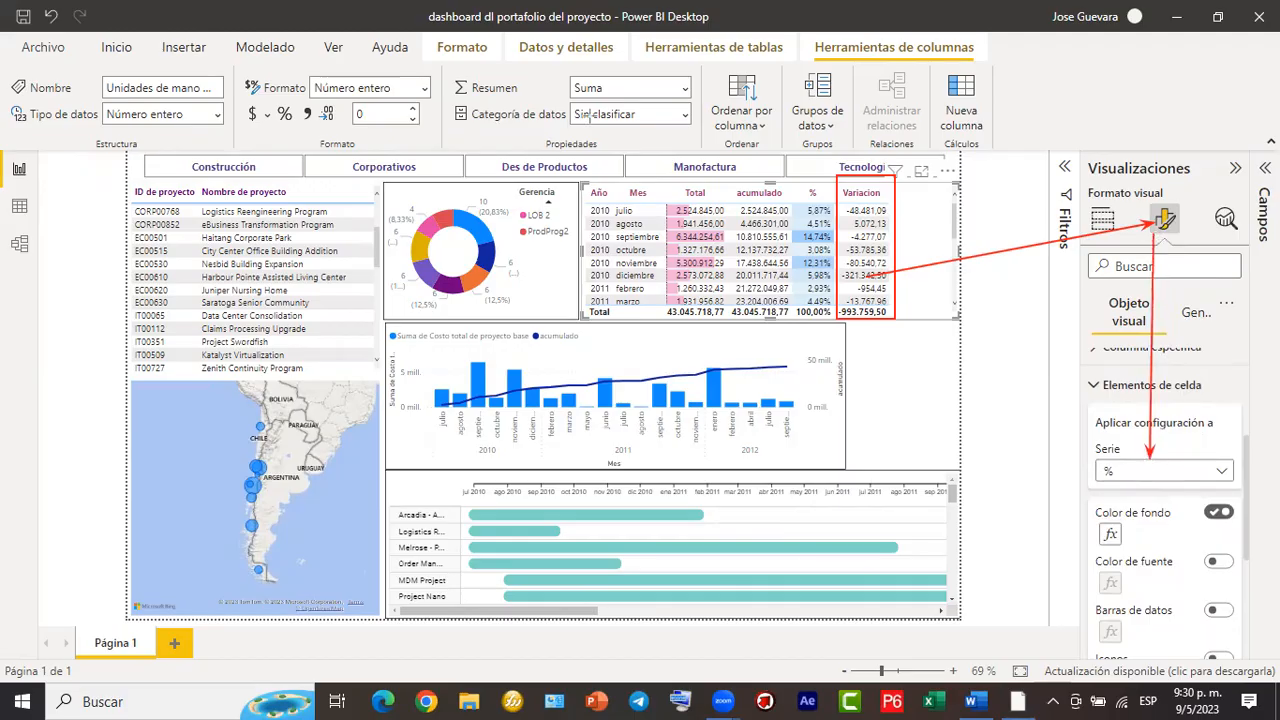
pyautogui.click(1222, 474)
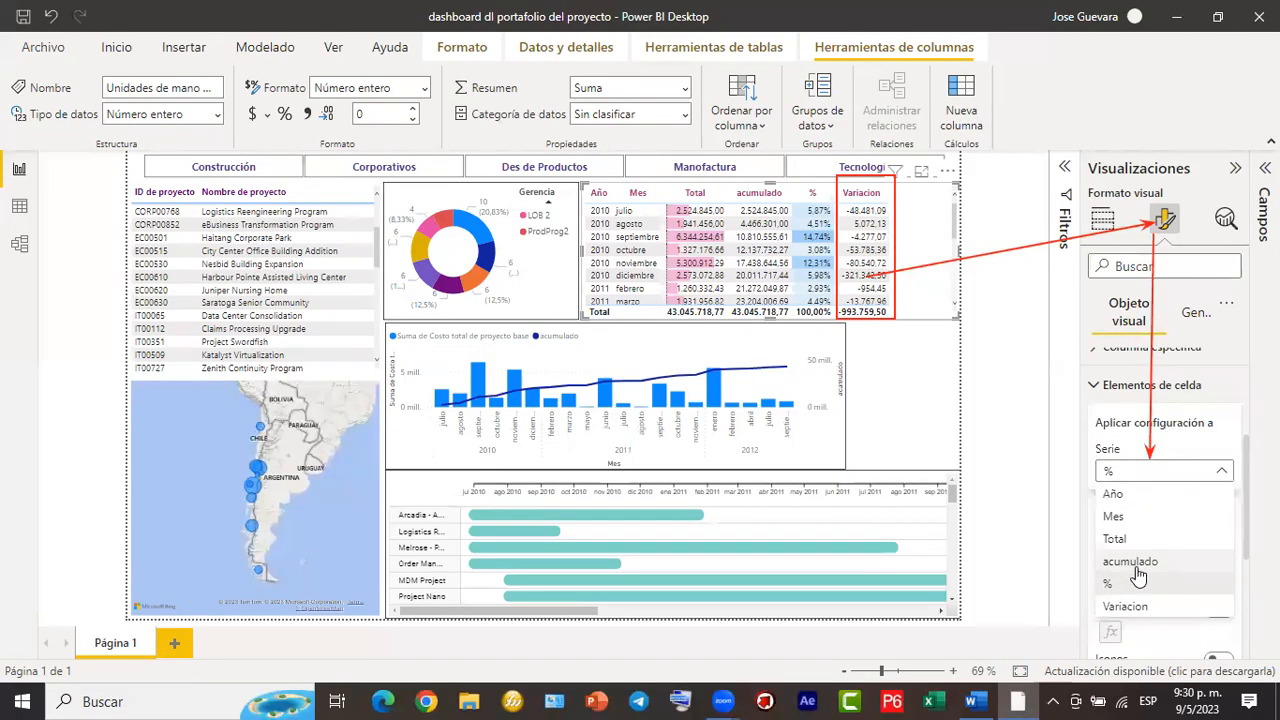
pyautogui.click(1137, 604)
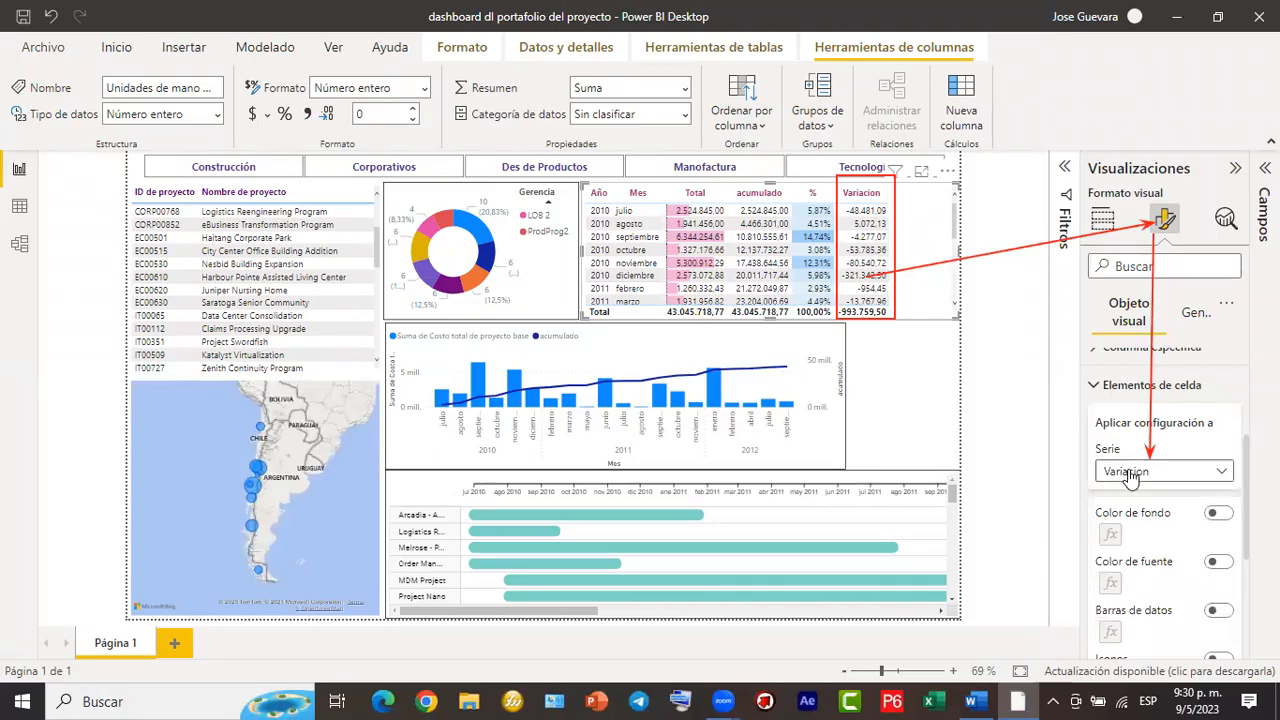
pyautogui.scroll(-2, 1179, 545)
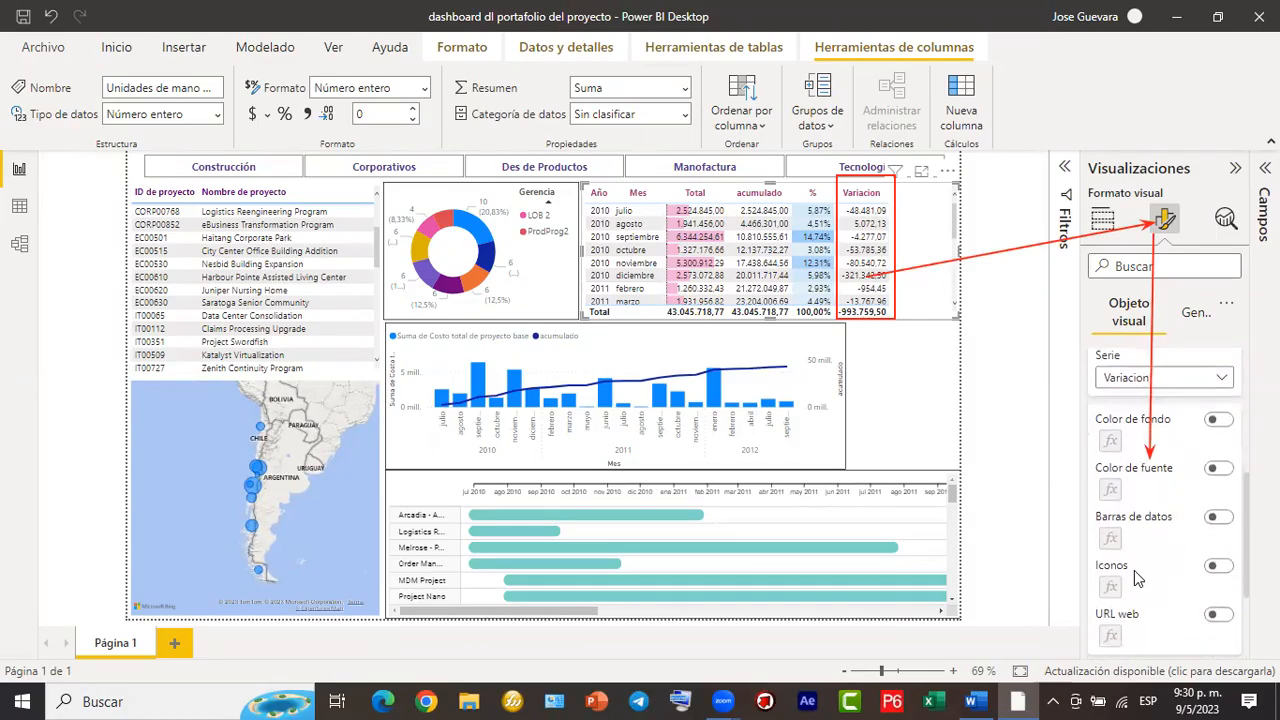
pyautogui.scroll(-1, 1175, 598)
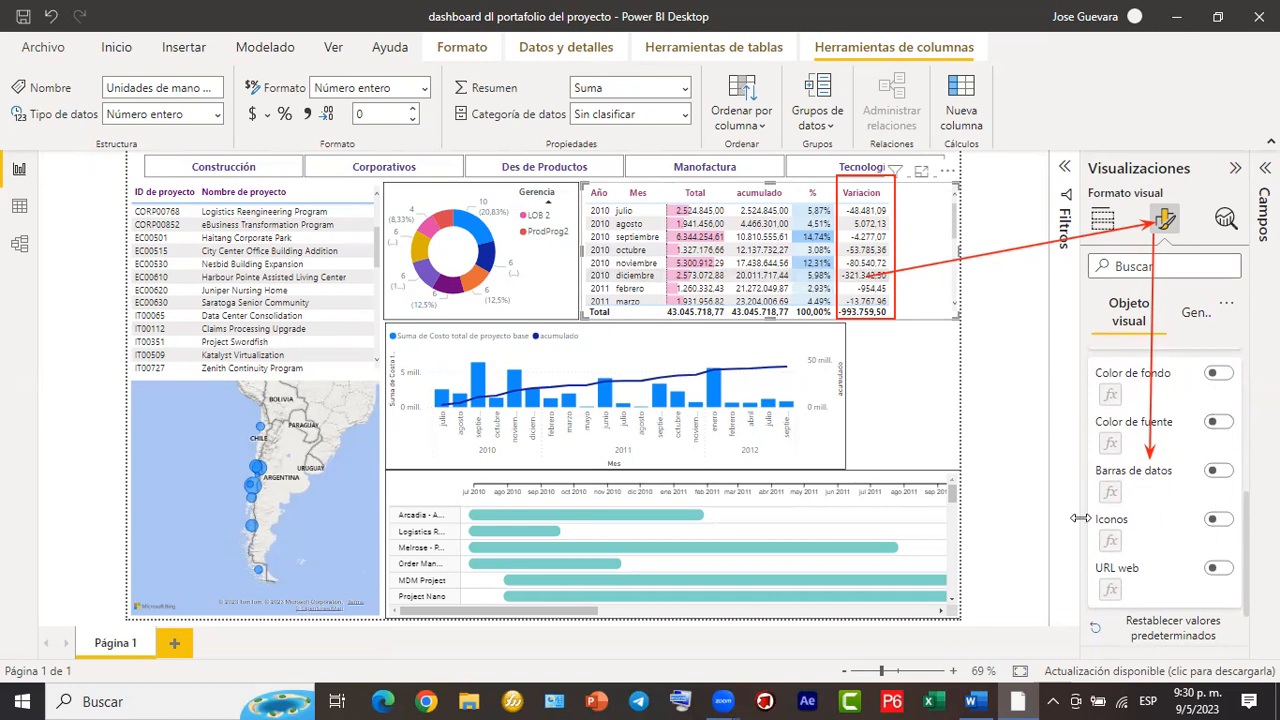
pyautogui.click(1218, 519)
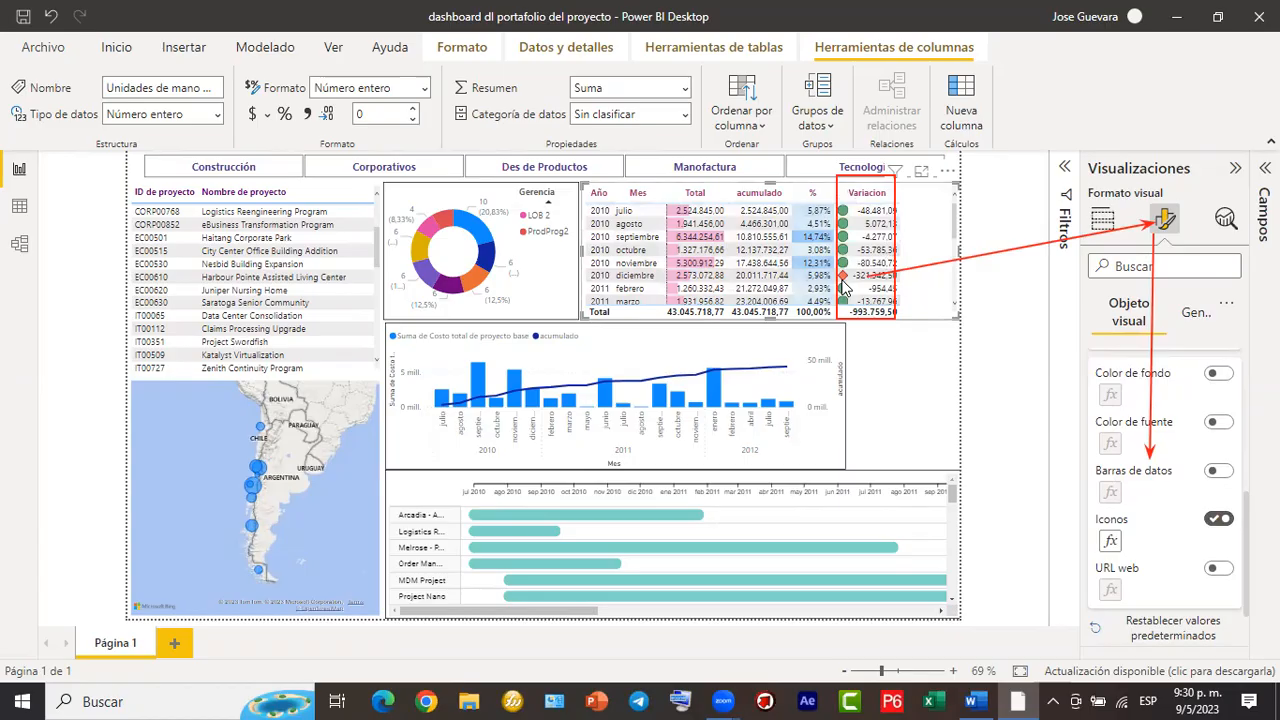
pyautogui.scroll(-4, 847, 305)
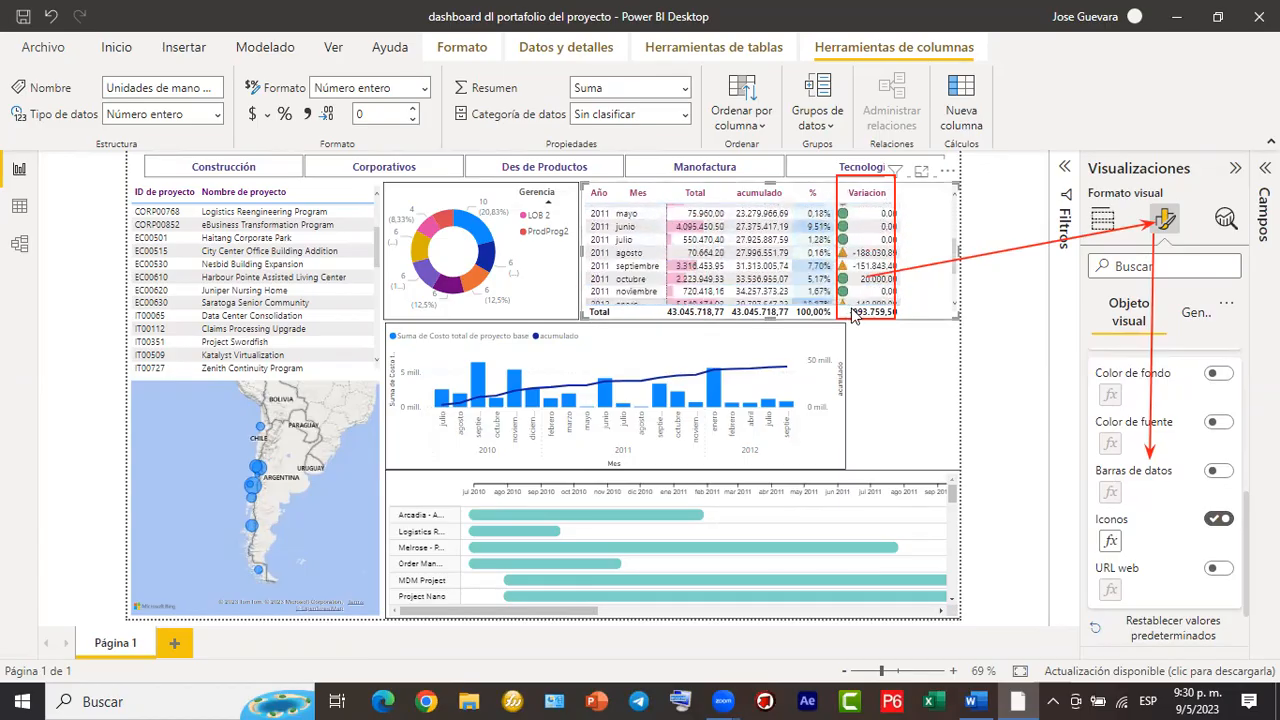
pyautogui.scroll(3, 851, 300)
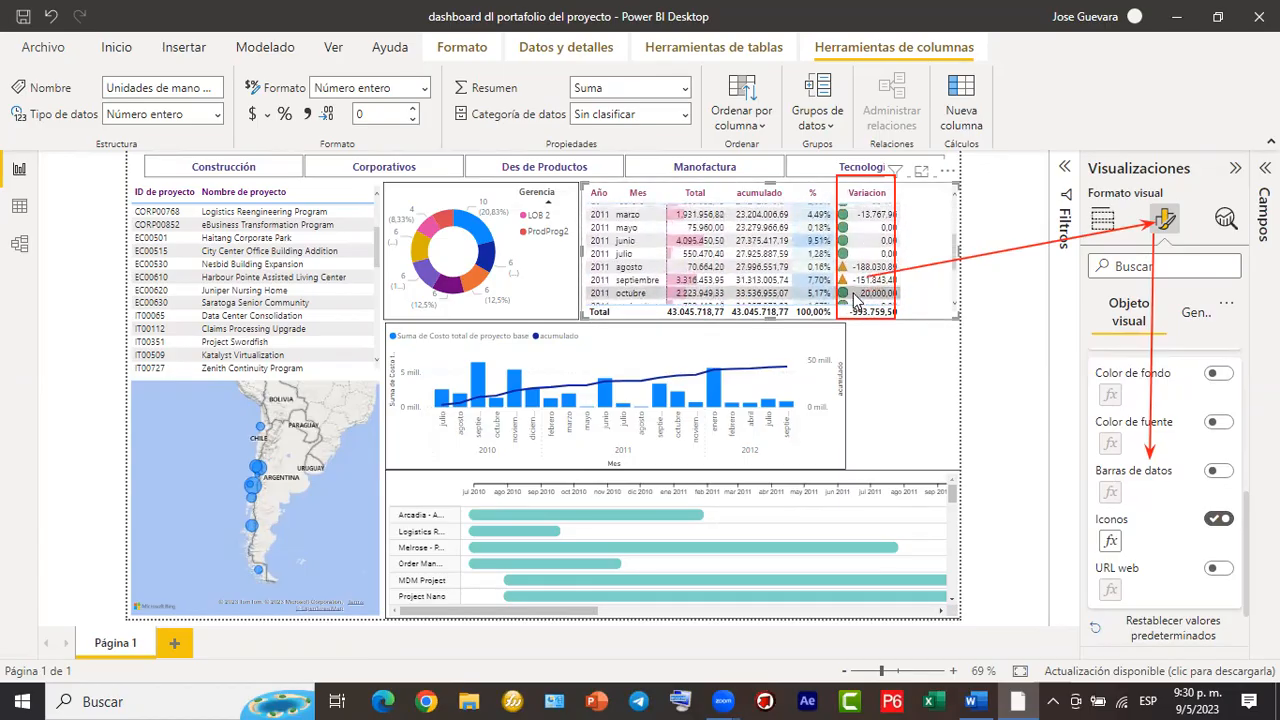
pyautogui.scroll(2, 847, 289)
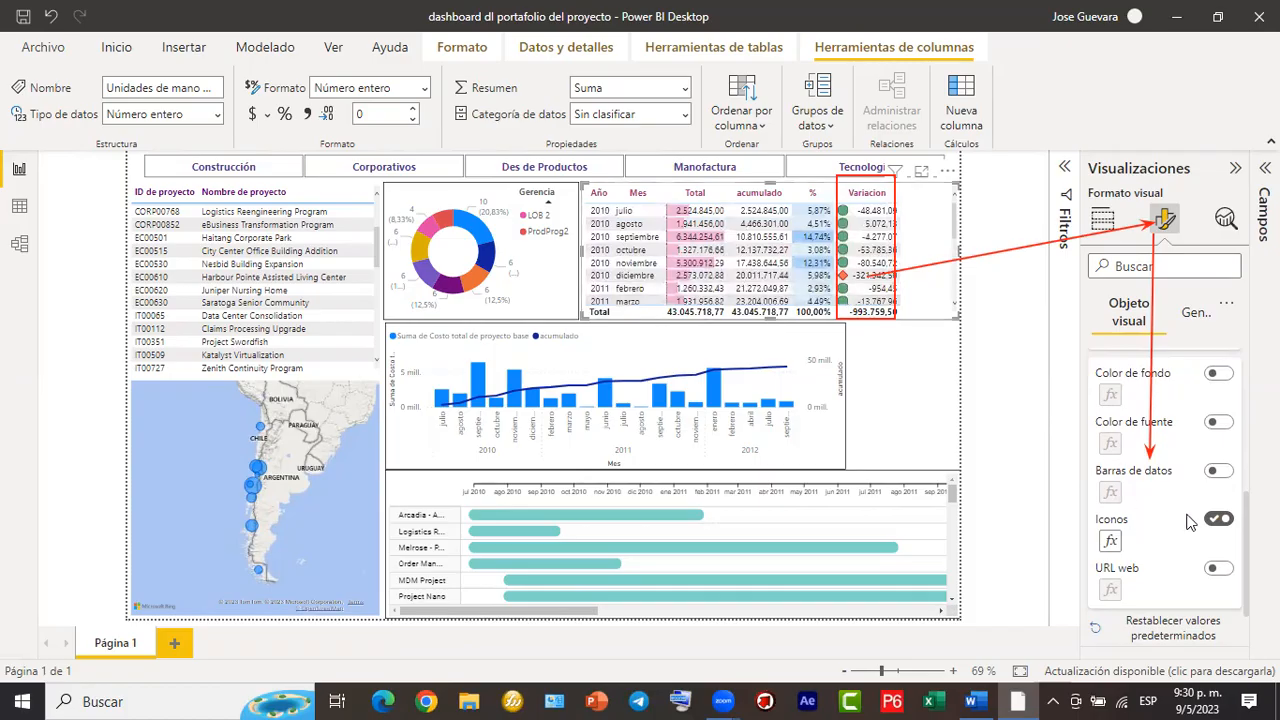
# Open the conditional rules for the Variacion icons and set the lower-limit unit of all three rules to Número.
pyautogui.click(1110, 543)
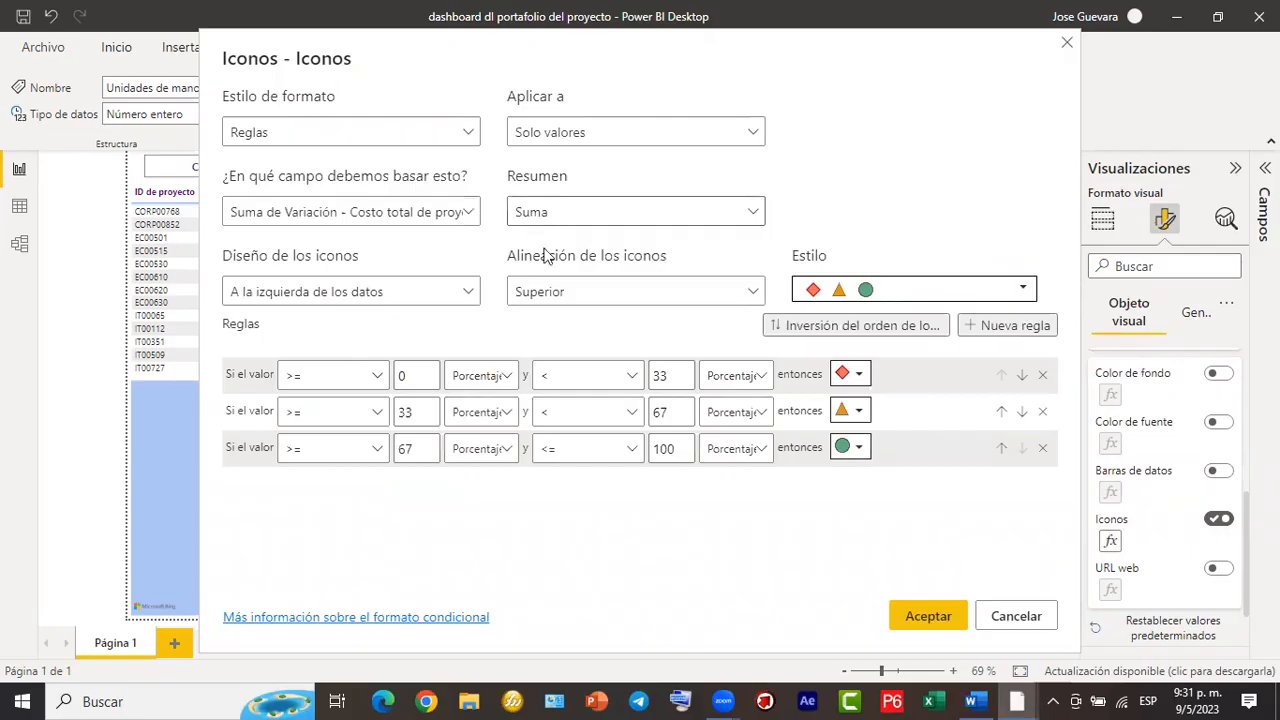
pyautogui.click(507, 377)
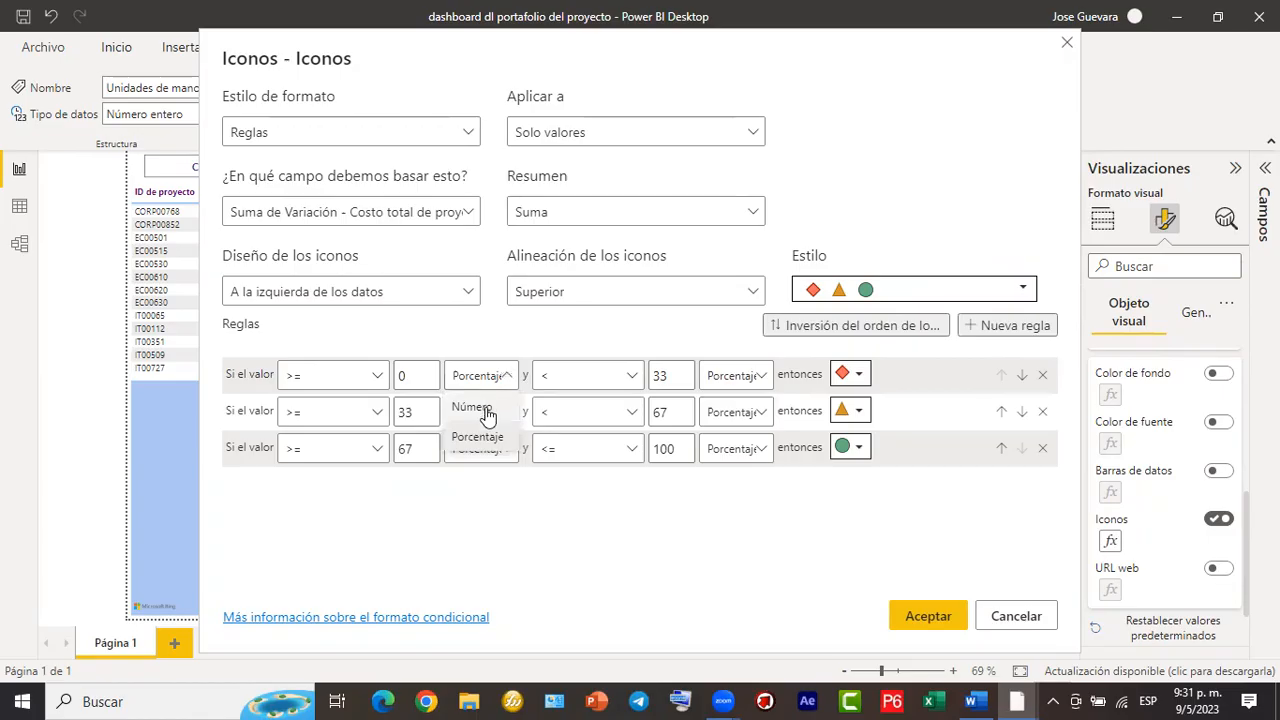
pyautogui.click(487, 414)
pyautogui.click(507, 414)
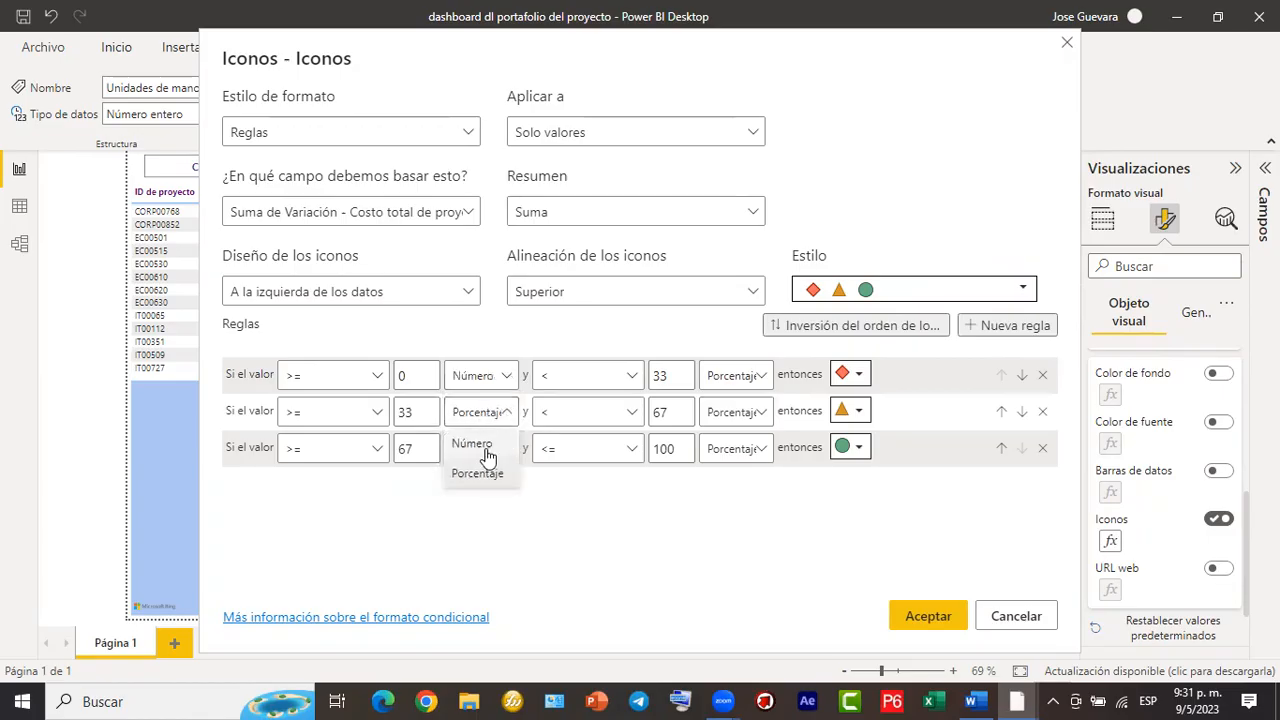
pyautogui.click(489, 447)
pyautogui.click(510, 450)
pyautogui.click(478, 481)
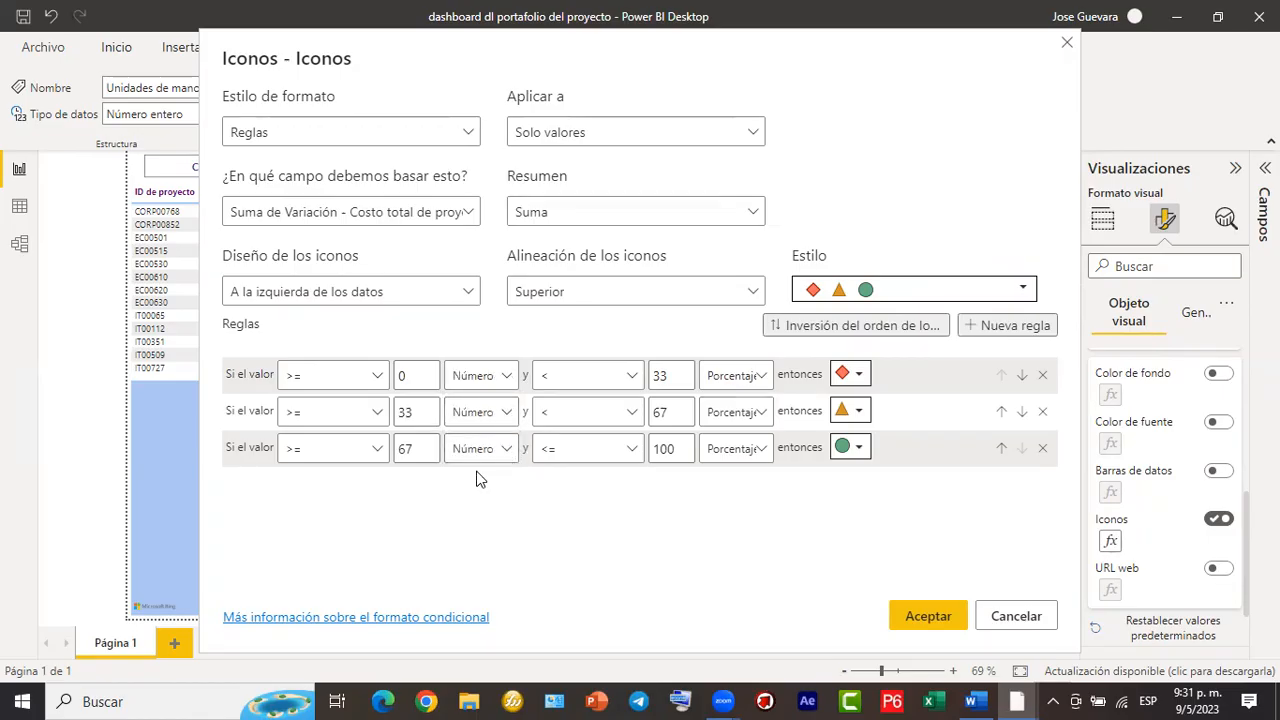
# Set the upper-limit unit of all three icon rules to Número.
pyautogui.click(757, 385)
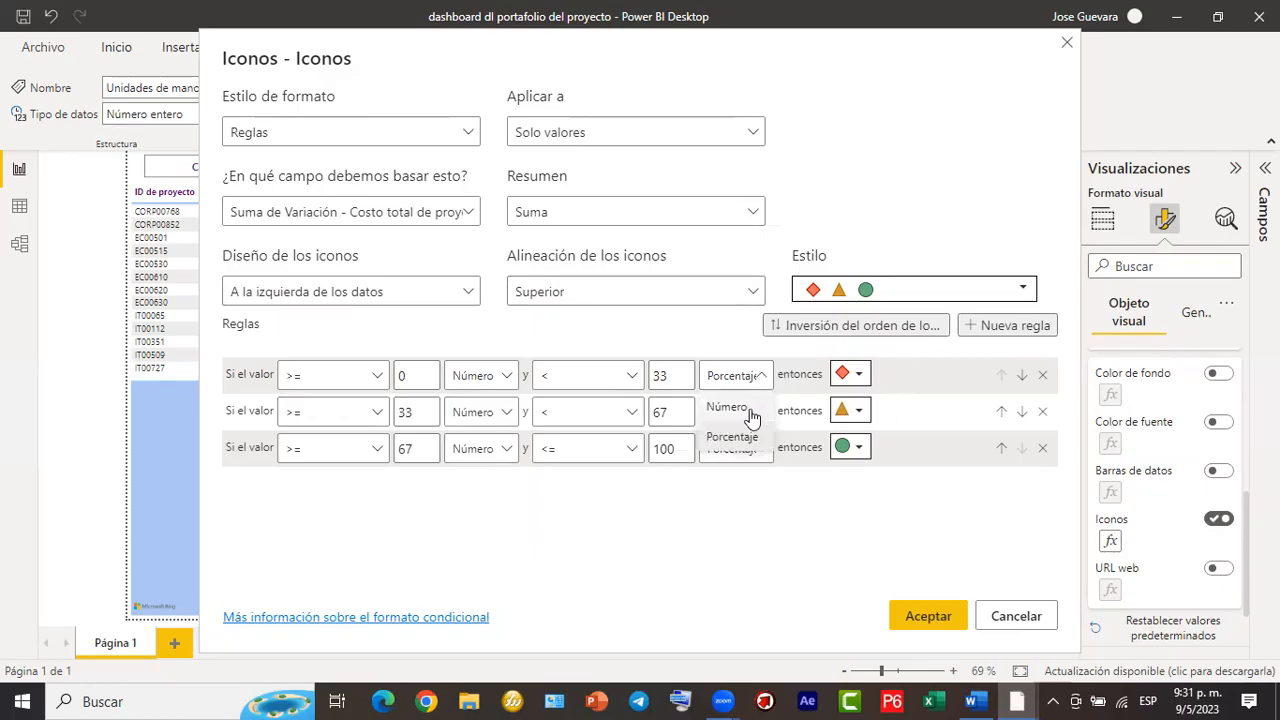
pyautogui.click(733, 407)
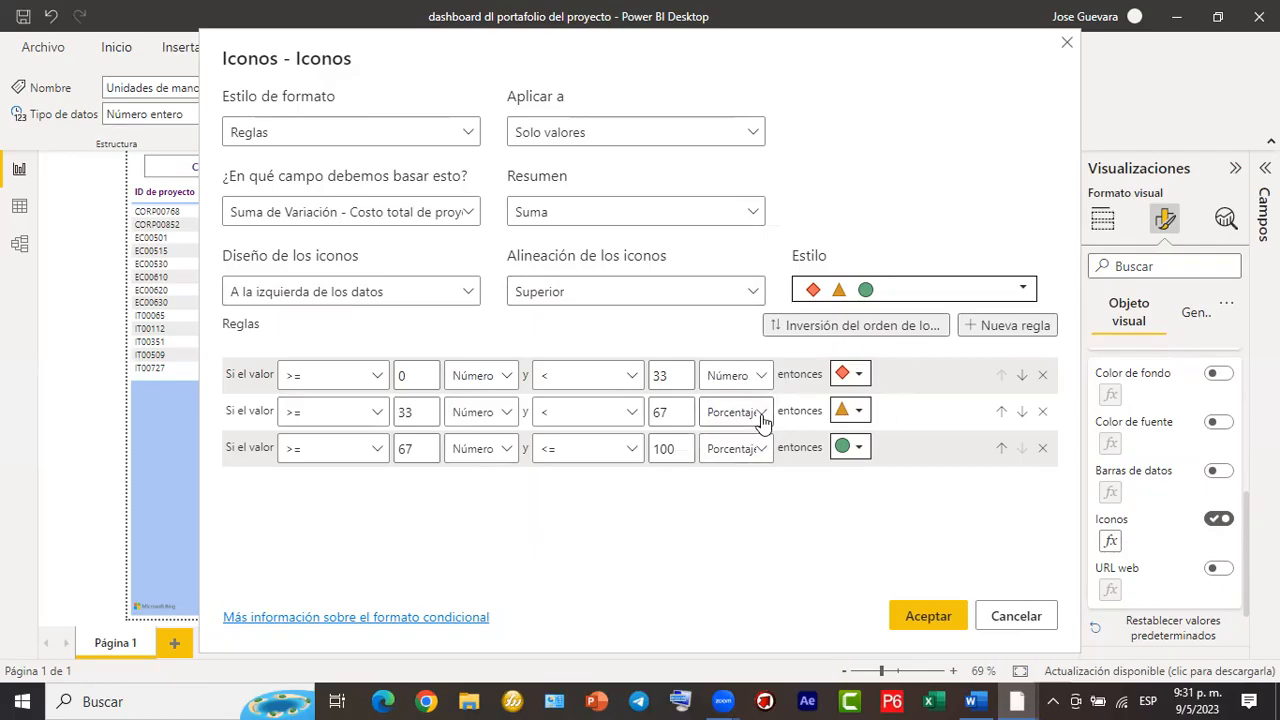
pyautogui.click(767, 412)
pyautogui.click(740, 444)
pyautogui.click(760, 450)
pyautogui.click(760, 452)
pyautogui.click(760, 452)
pyautogui.click(735, 484)
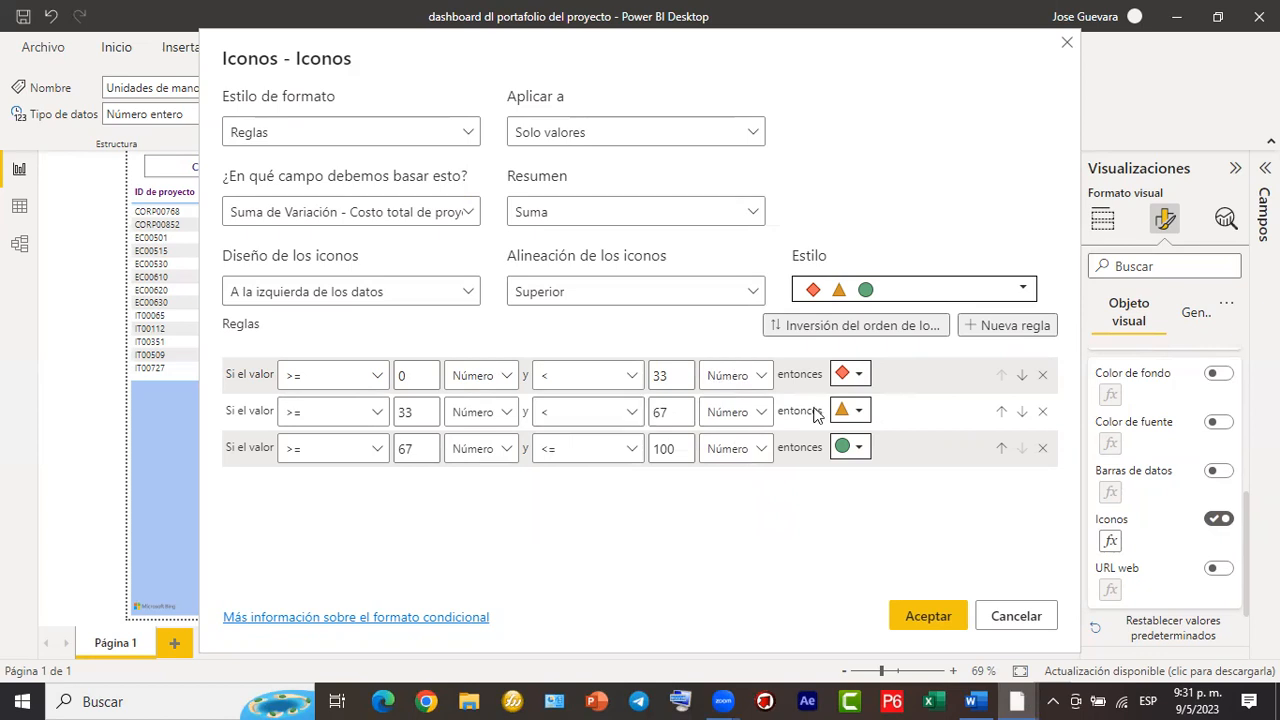
pyautogui.click(378, 380)
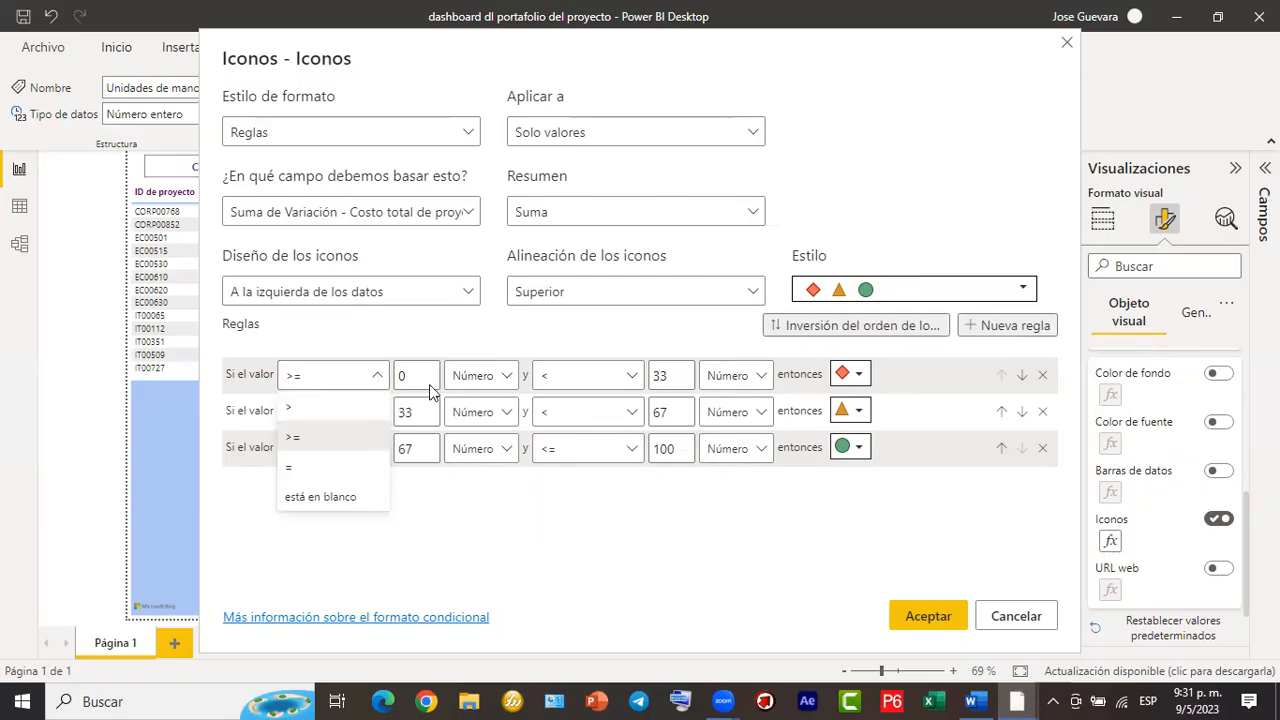
pyautogui.click(512, 503)
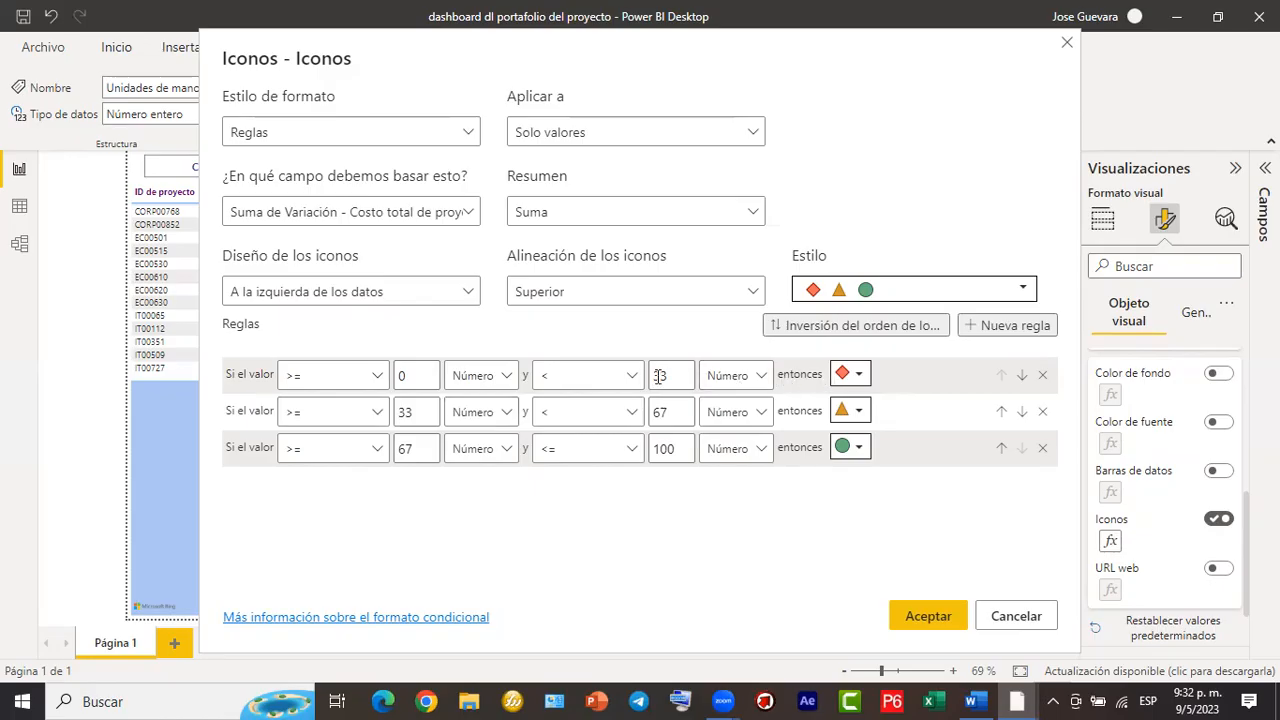
# Set the lower limit of the first Variacion icon rule to -1, apply the rules, and check the icons through the table.
pyautogui.doubleClick(401, 376)
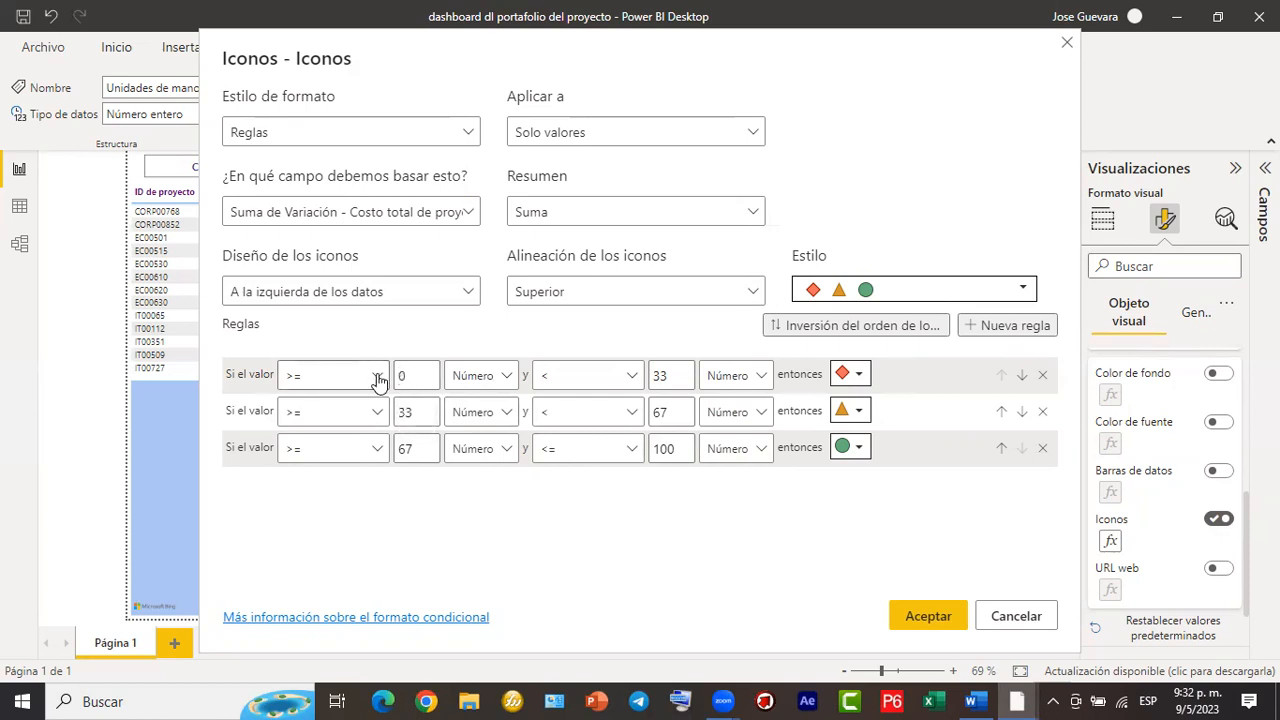
pyautogui.click(378, 378)
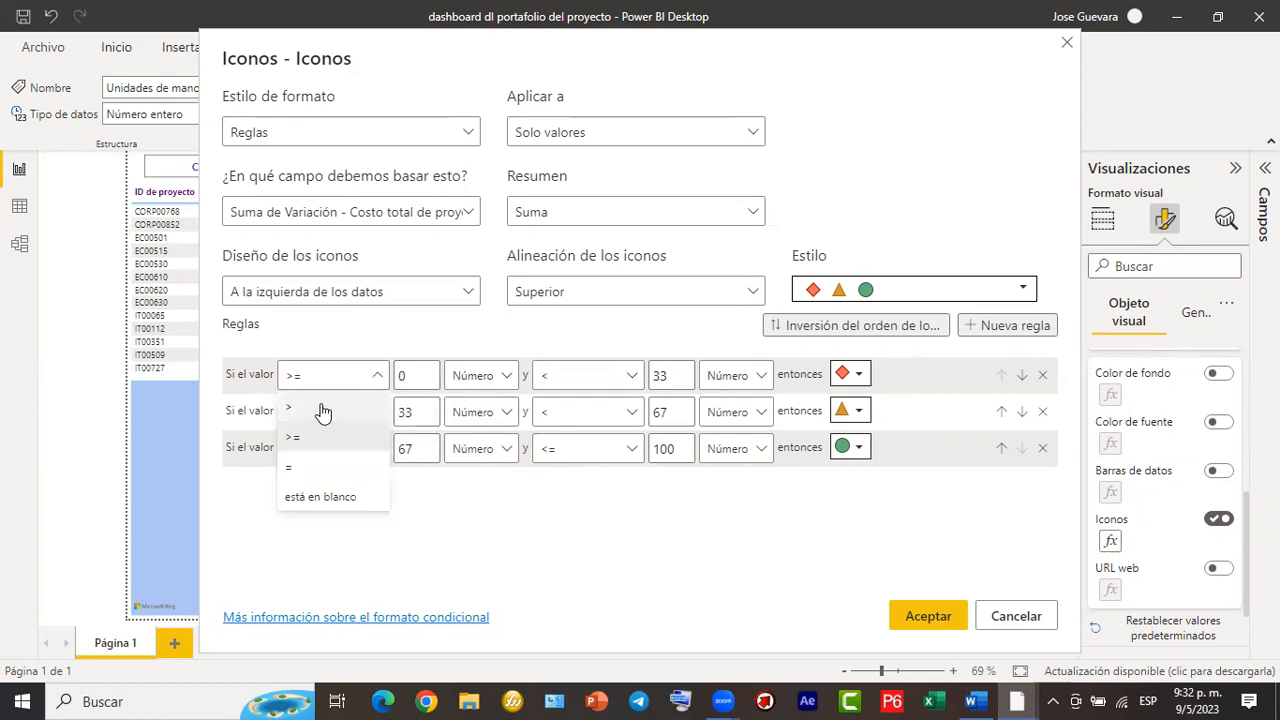
pyautogui.doubleClick(407, 381)
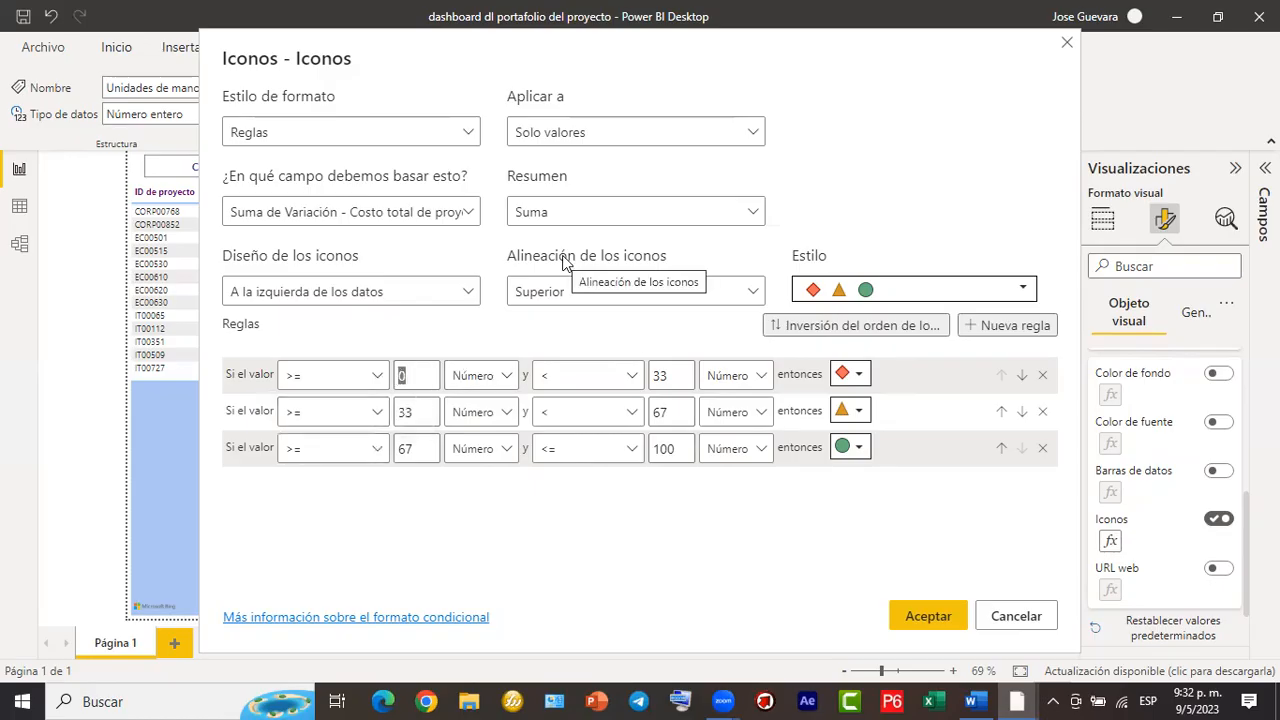
pyautogui.write('-1')
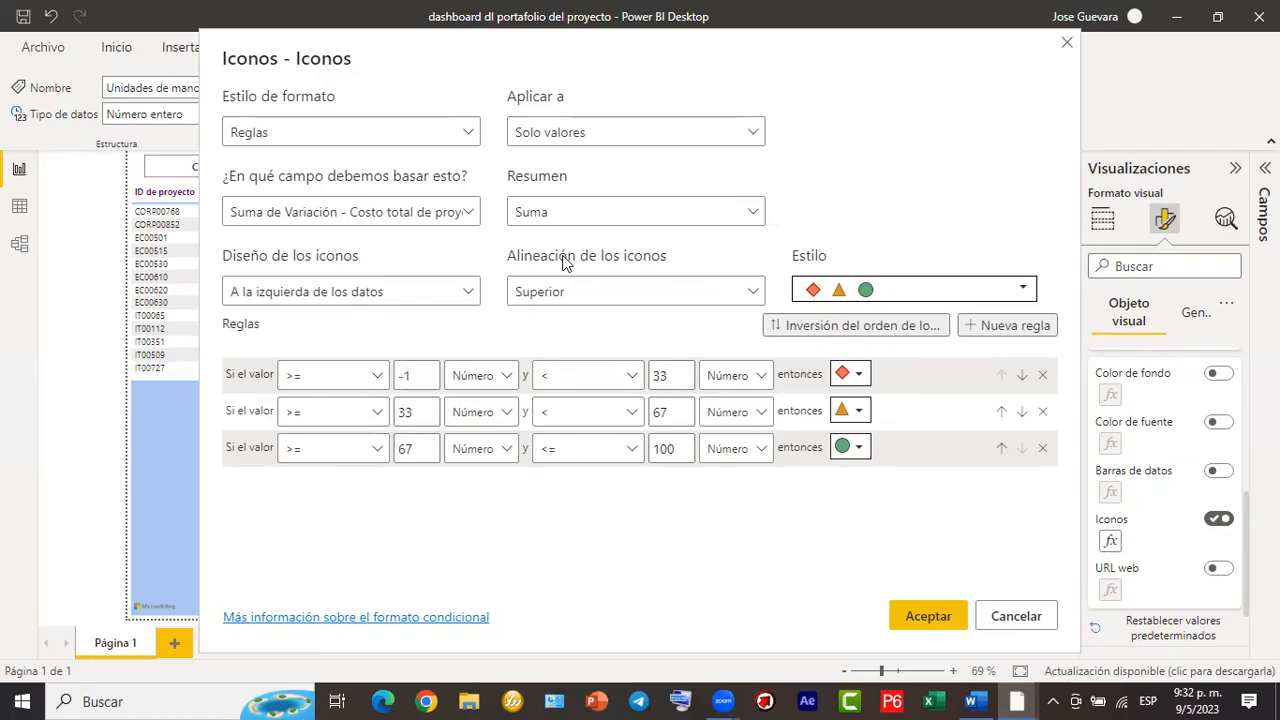
pyautogui.click(573, 377)
pyautogui.click(576, 378)
pyautogui.click(950, 616)
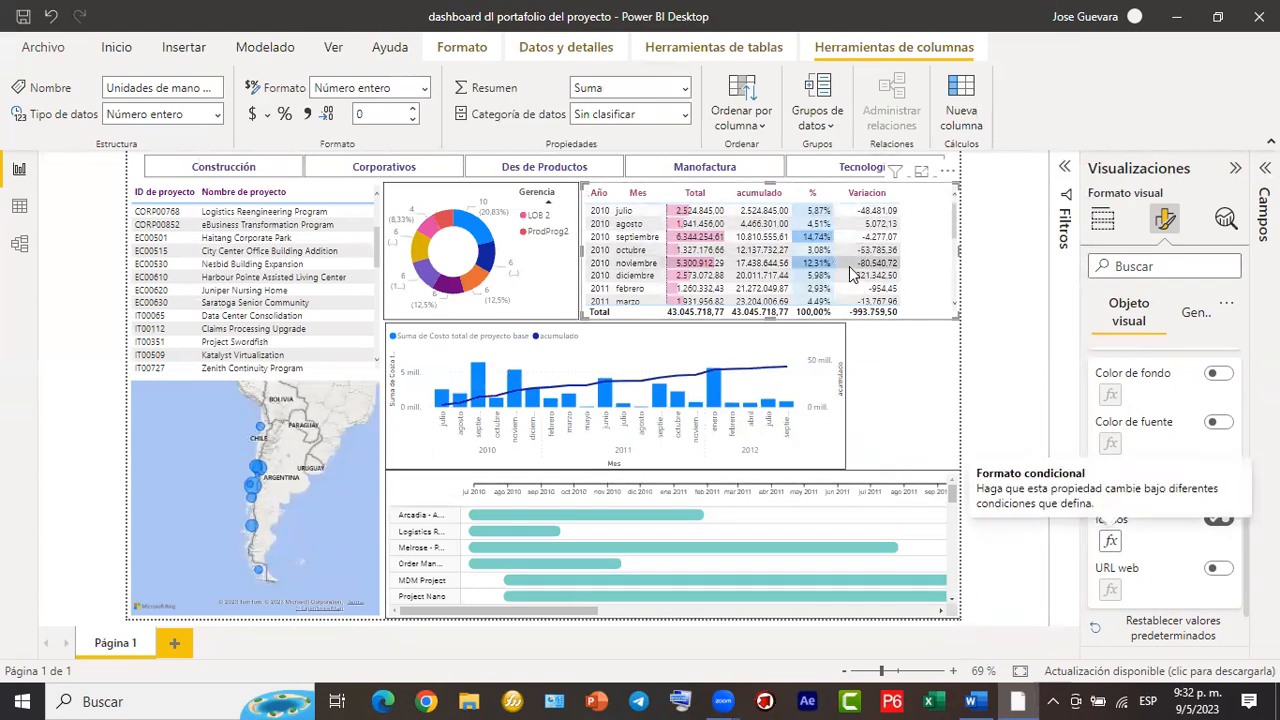
pyautogui.scroll(-2, 880, 278)
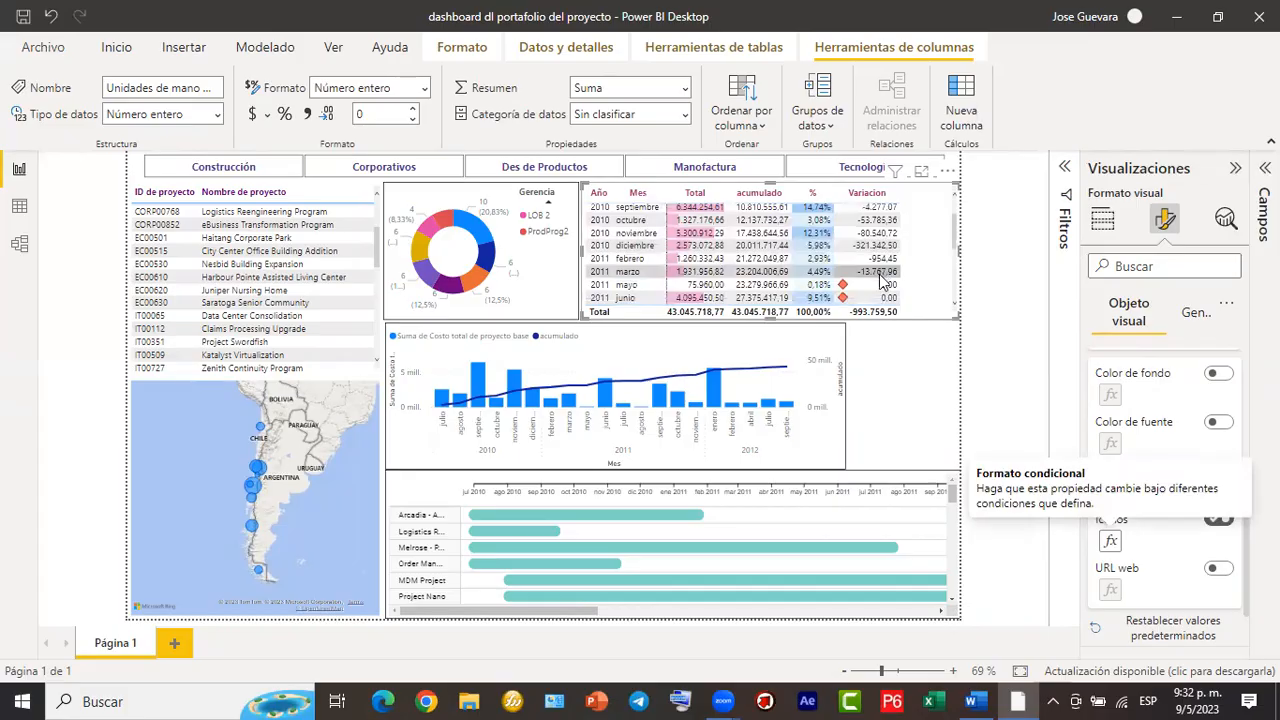
pyautogui.scroll(-5, 880, 278)
pyautogui.scroll(-1, 860, 281)
pyautogui.scroll(7, 862, 280)
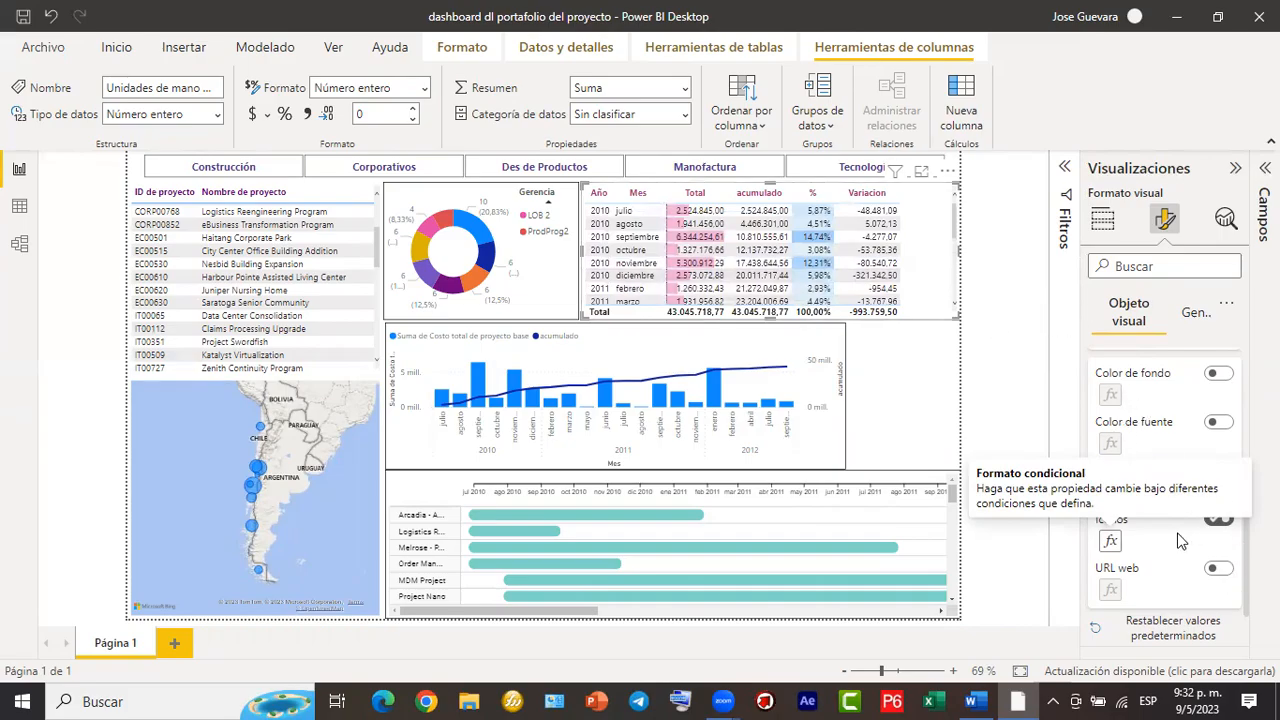
# Reopen the Variacion icon rules and examine the first rule's comparison operators and the available icon styles.
pyautogui.click(1111, 541)
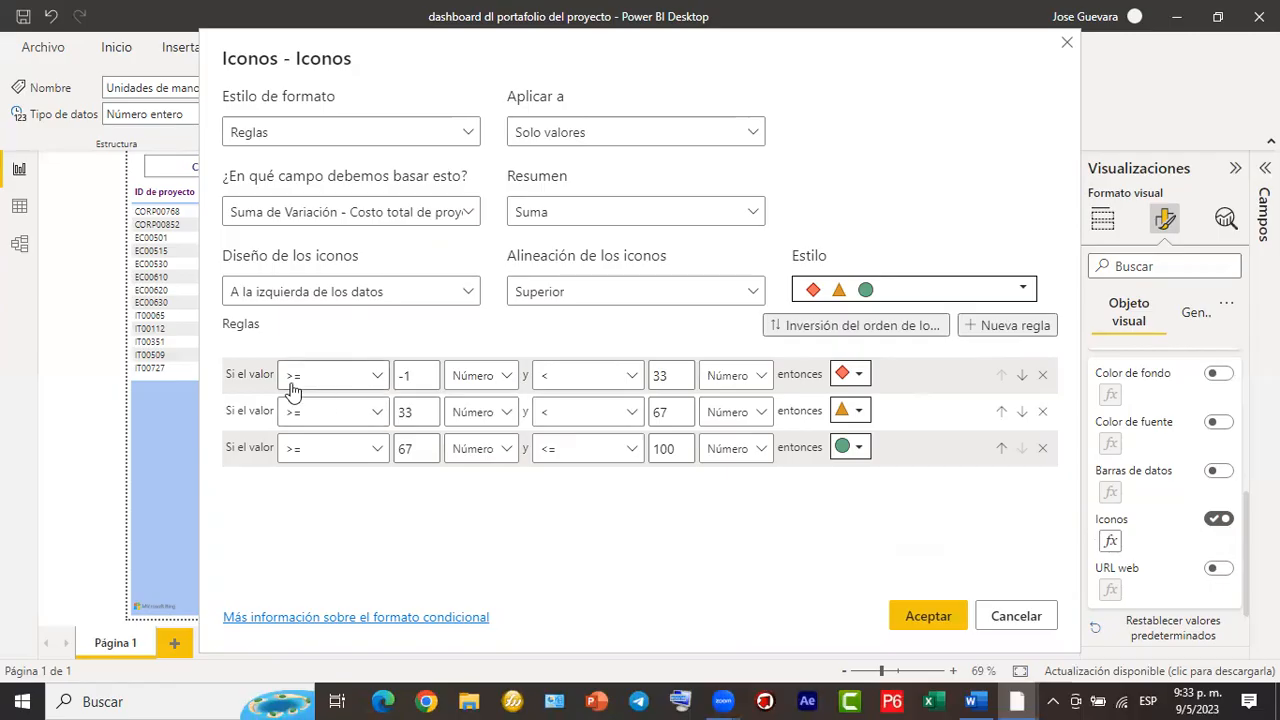
pyautogui.click(379, 382)
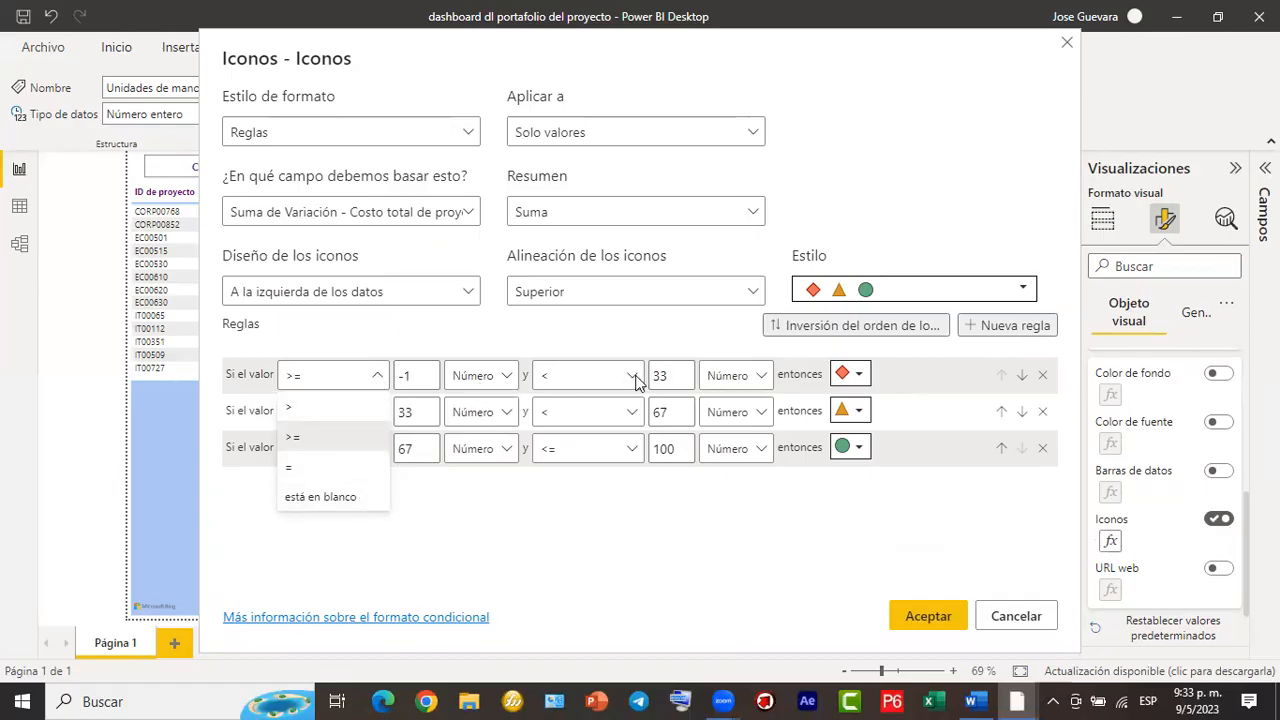
pyautogui.click(421, 378)
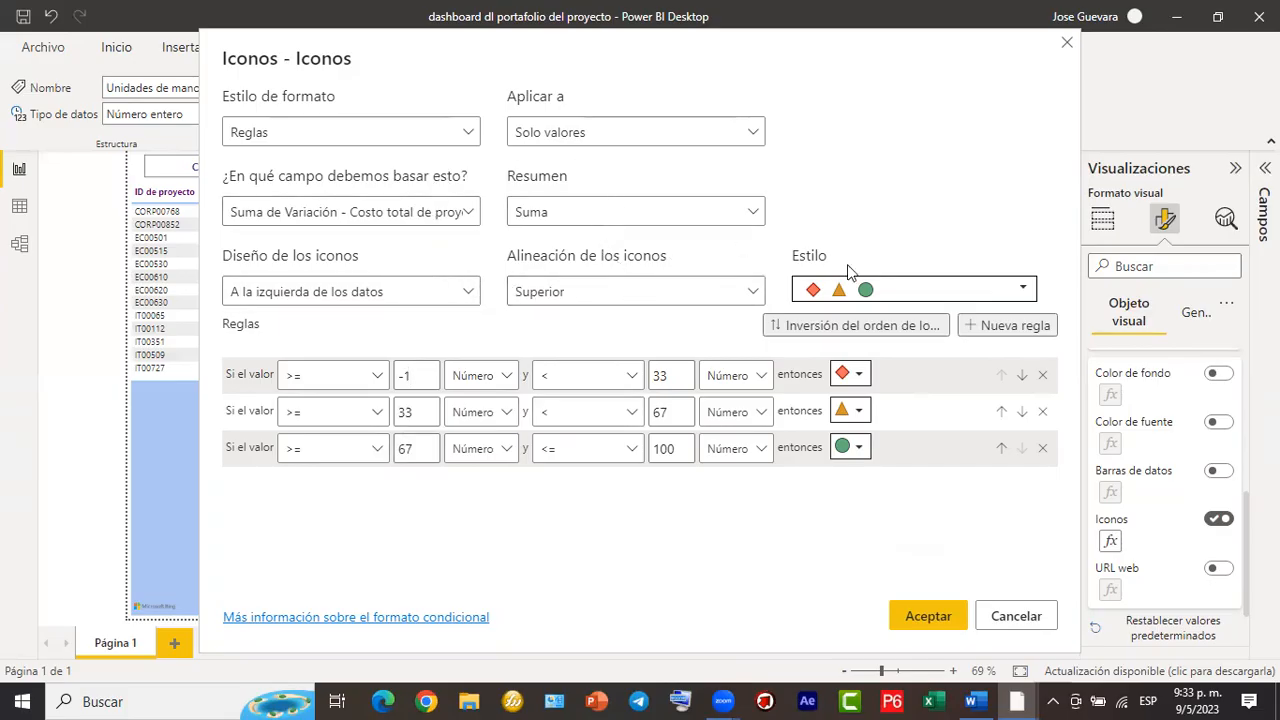
pyautogui.click(903, 291)
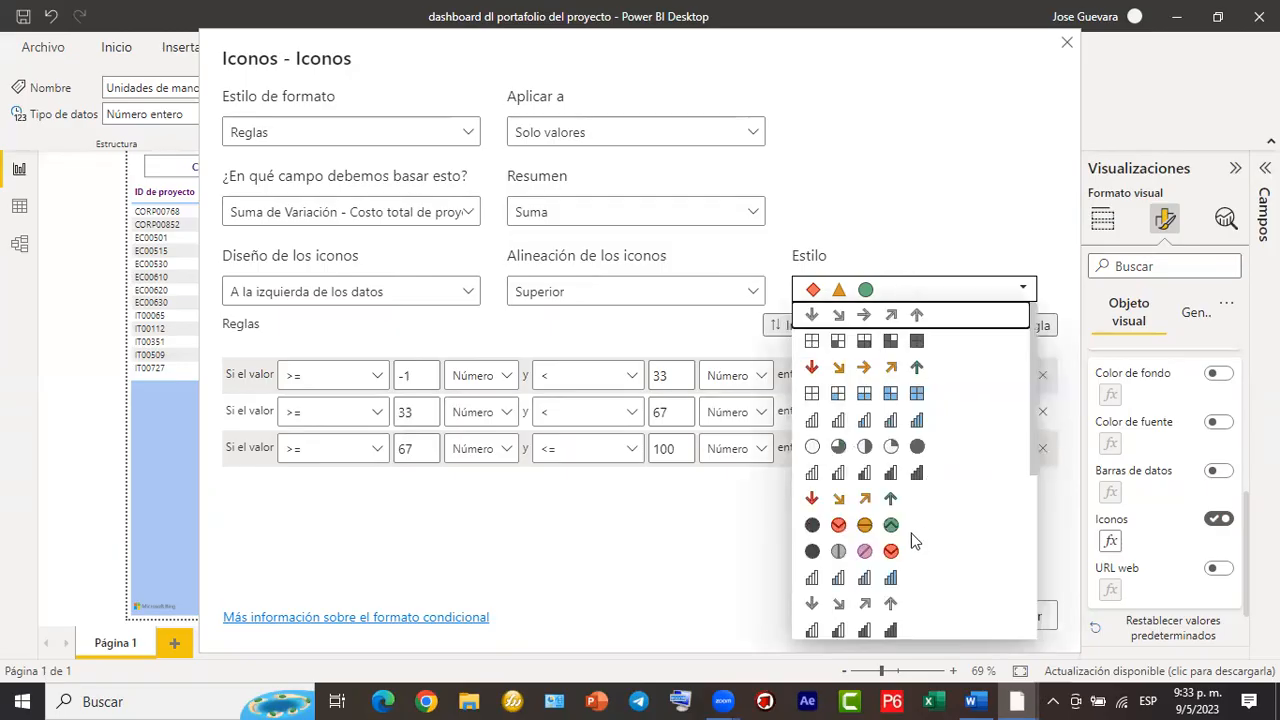
pyautogui.scroll(-3, 912, 541)
pyautogui.scroll(3, 912, 541)
pyautogui.click(818, 292)
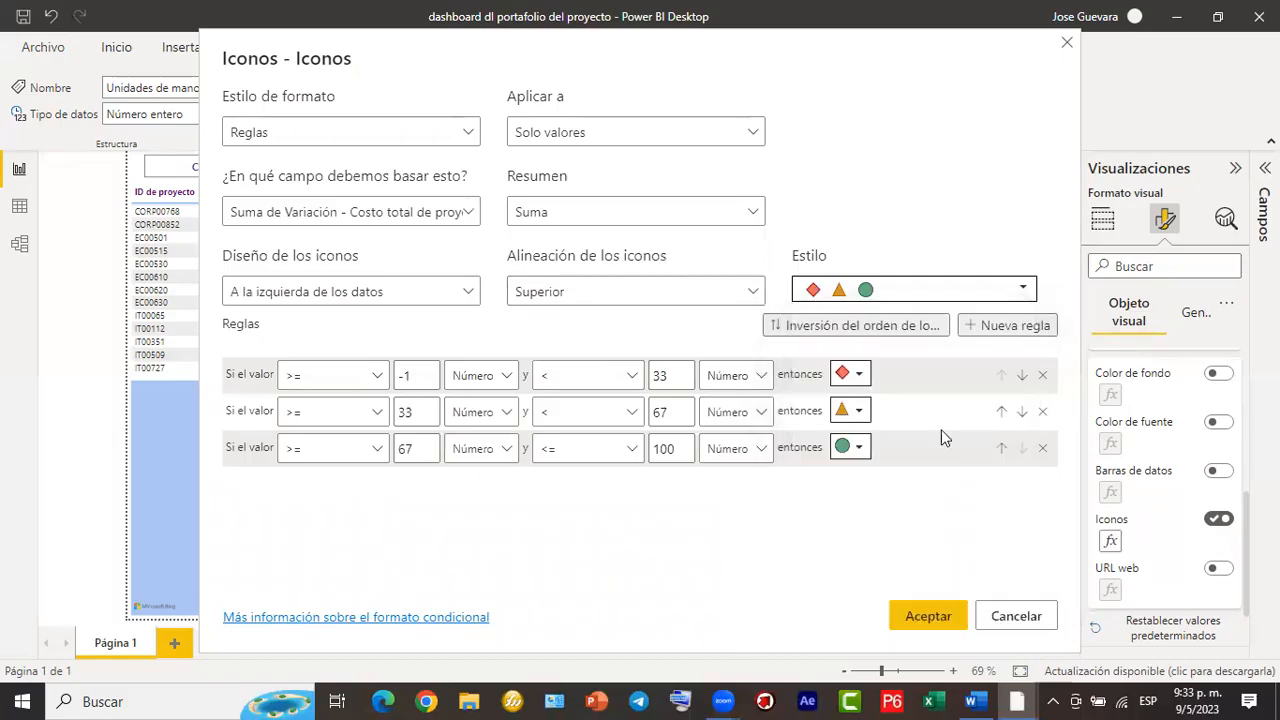
pyautogui.click(1022, 289)
pyautogui.scroll(-3, 928, 455)
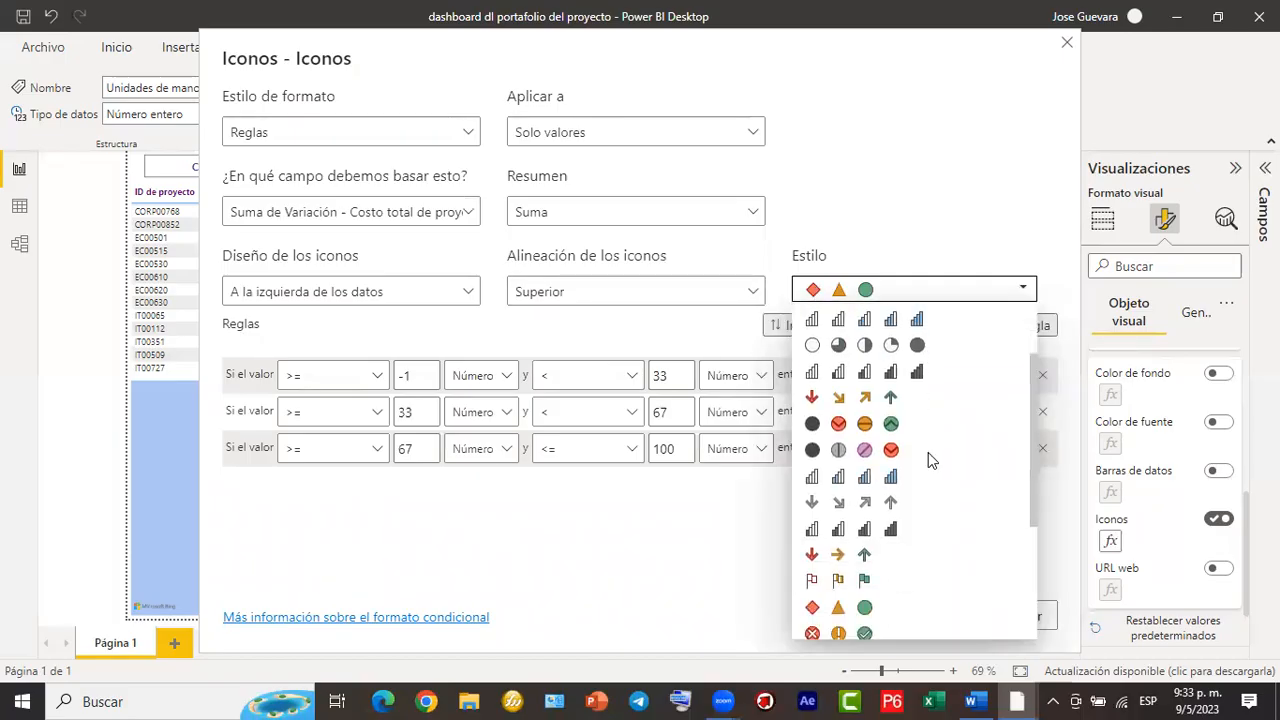
pyautogui.scroll(-5, 928, 454)
pyautogui.scroll(10, 928, 454)
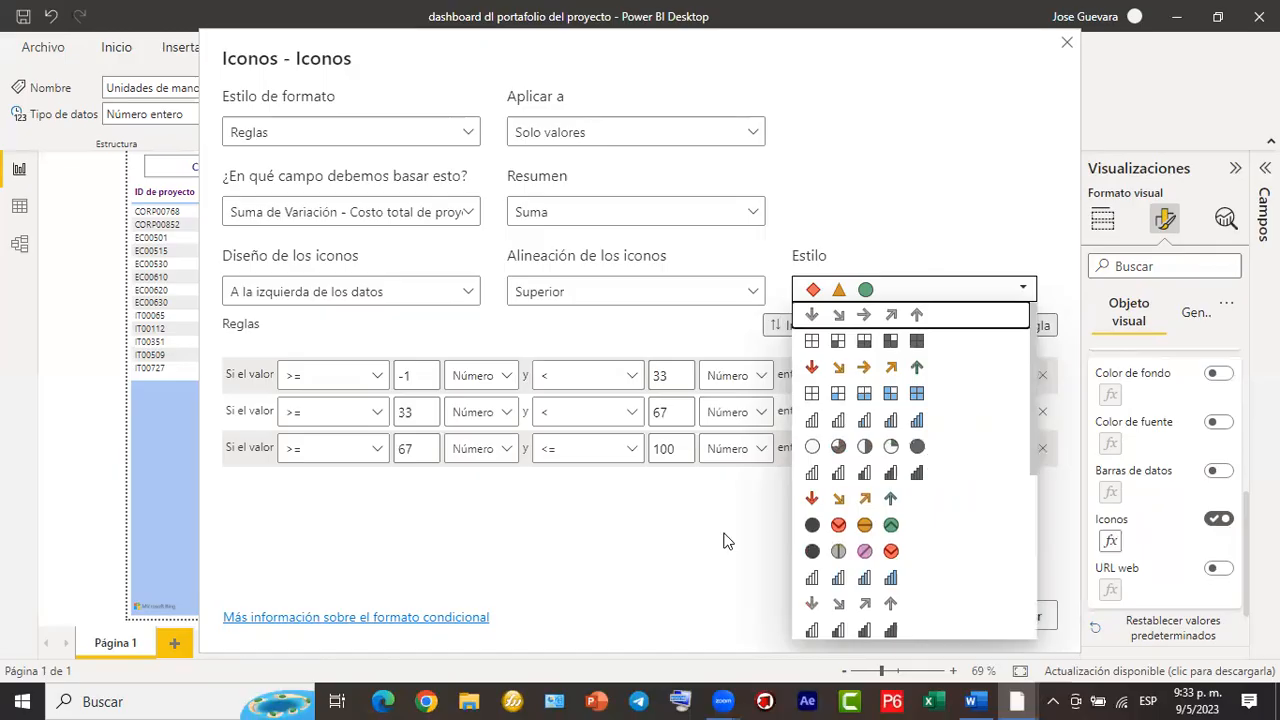
pyautogui.click(613, 565)
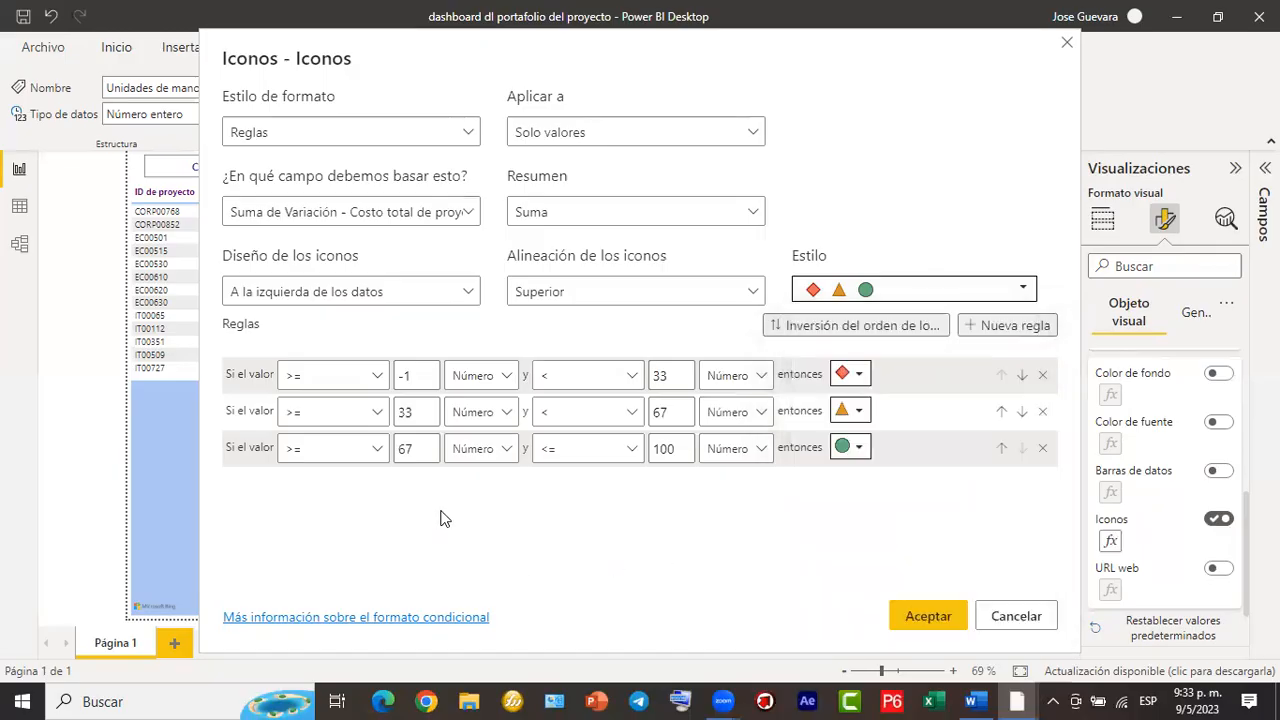
pyautogui.click(378, 379)
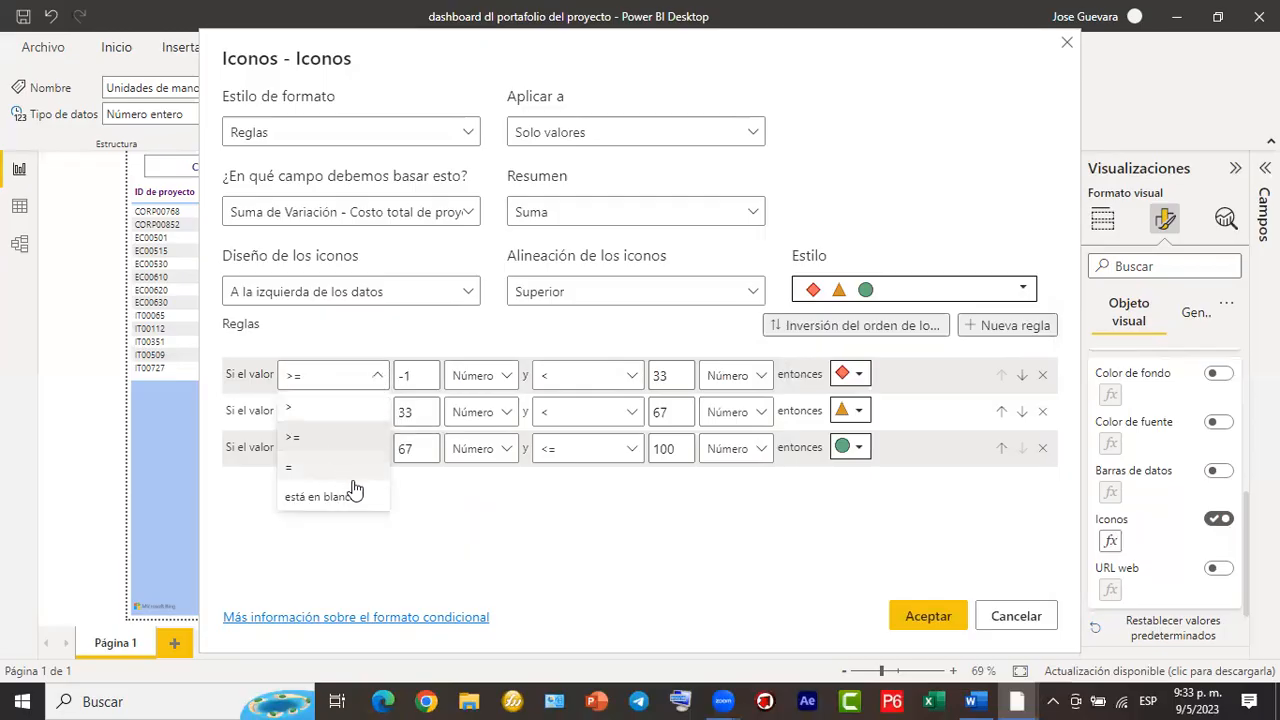
pyautogui.click(521, 512)
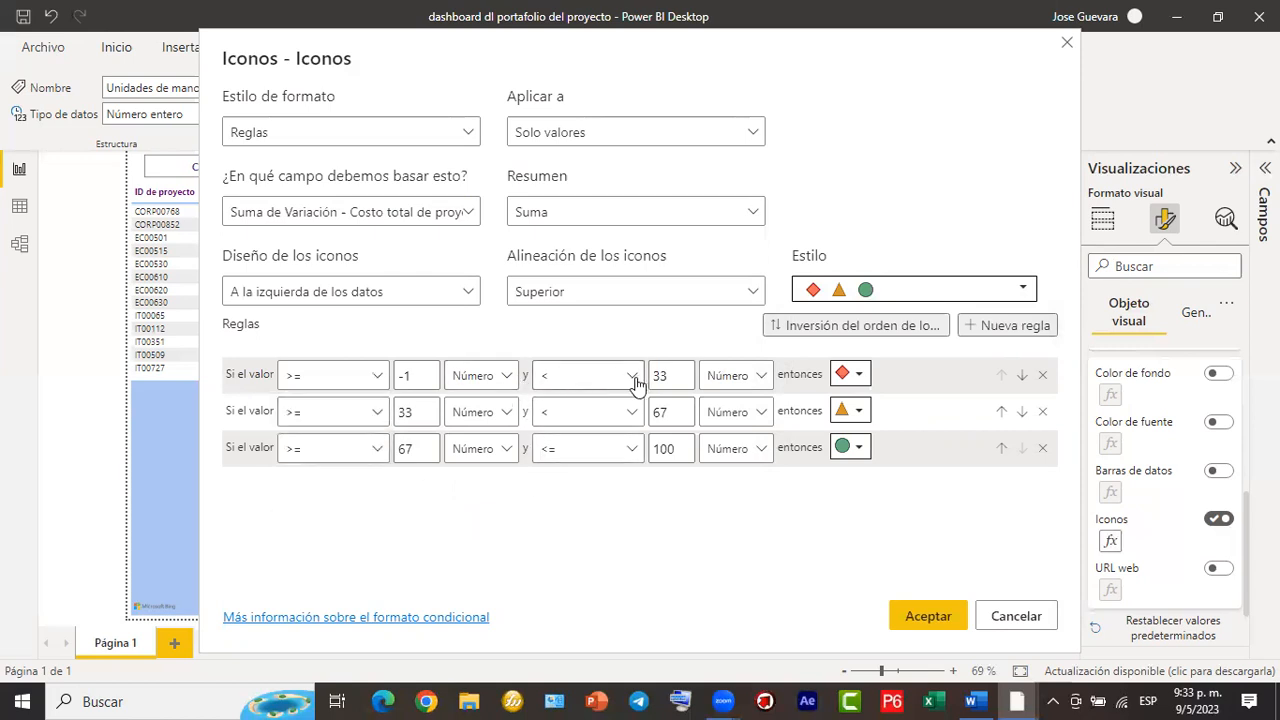
pyautogui.click(380, 375)
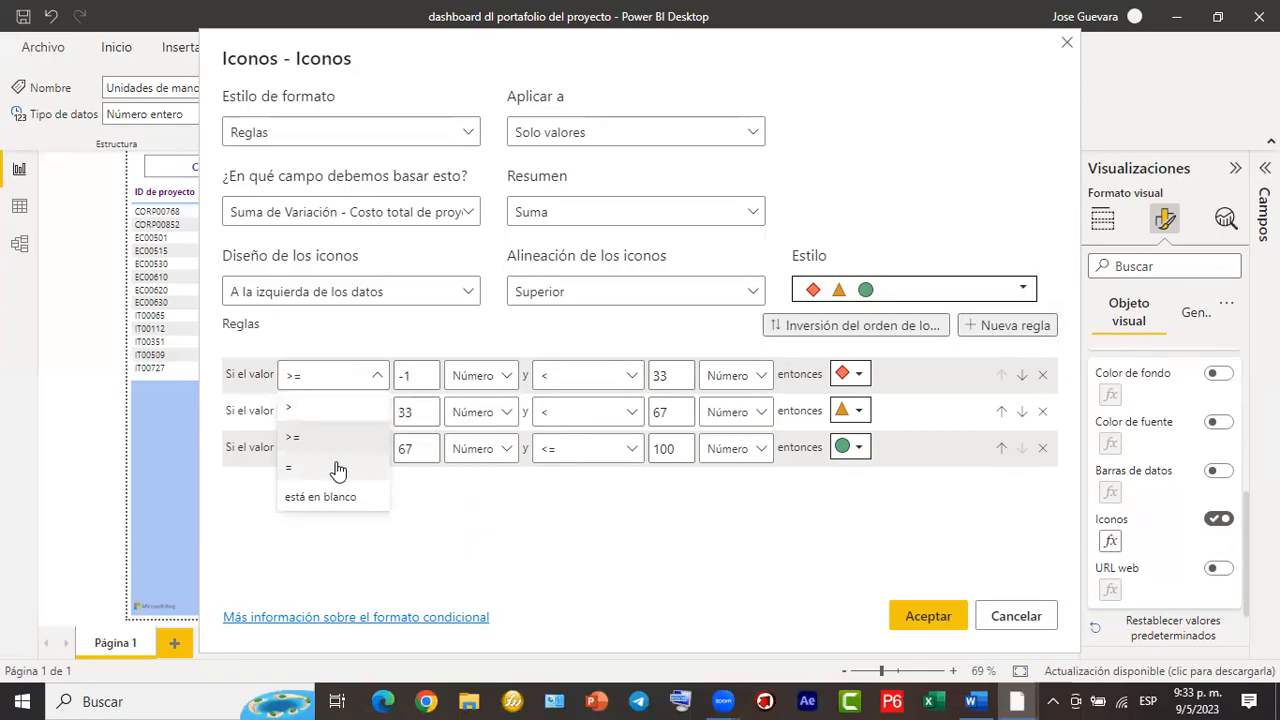
pyautogui.click(417, 380)
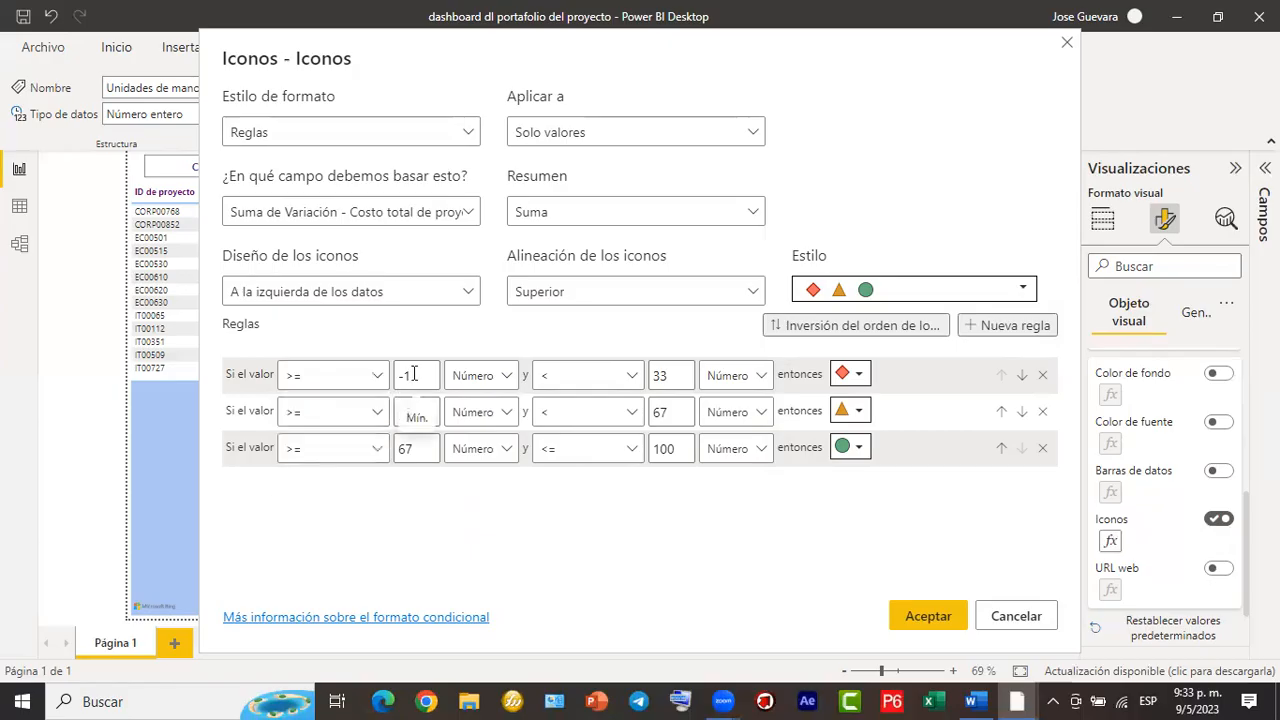
pyautogui.doubleClick(668, 379)
pyautogui.write('-')
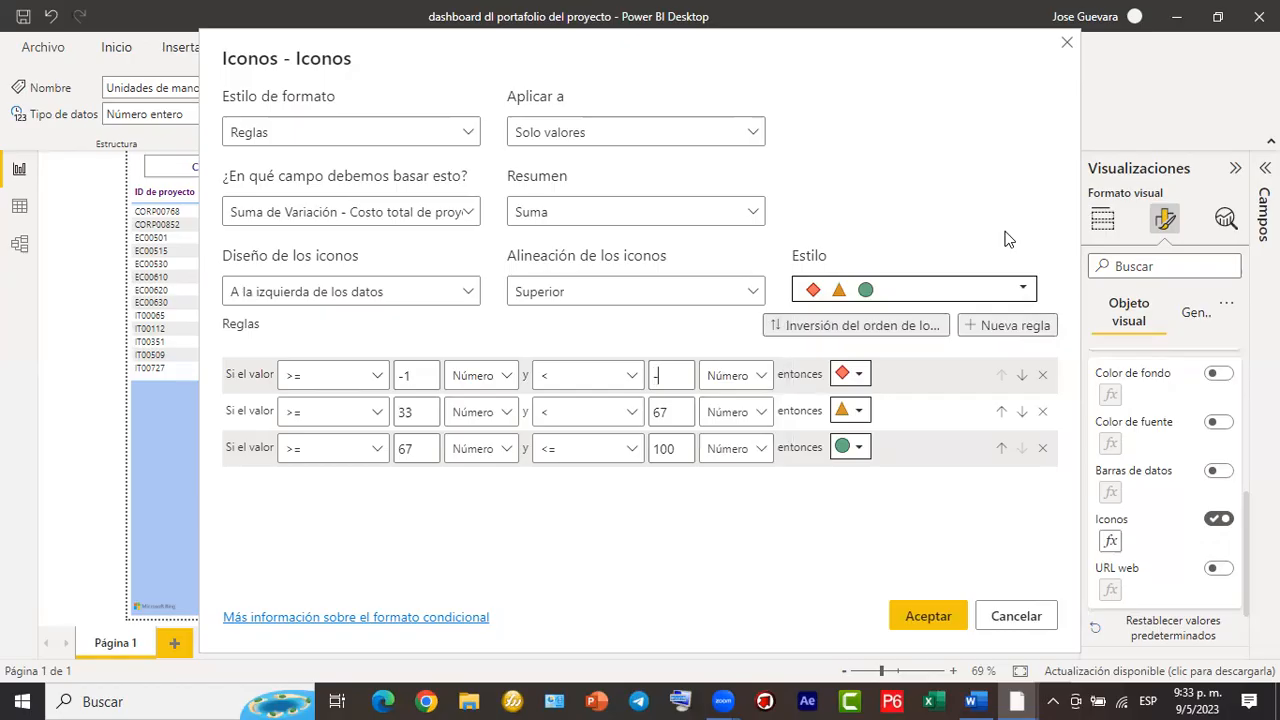
pyautogui.write('1000000000')
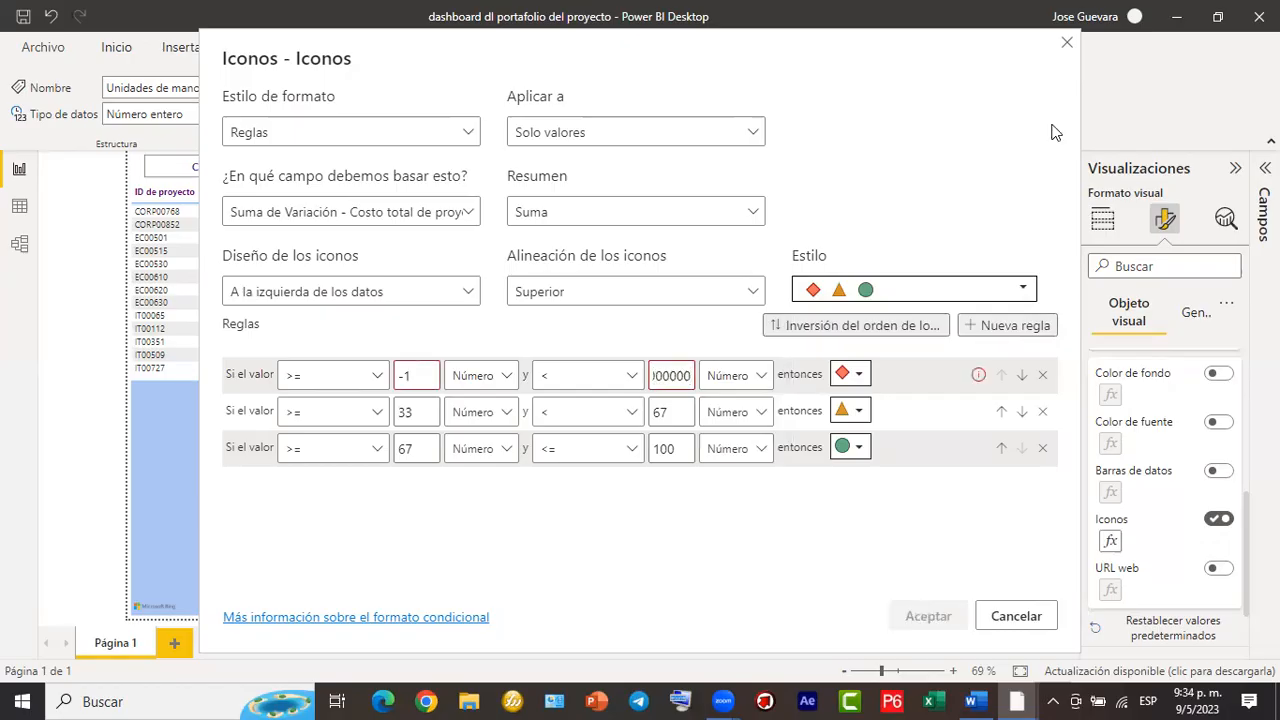
pyautogui.click(580, 410)
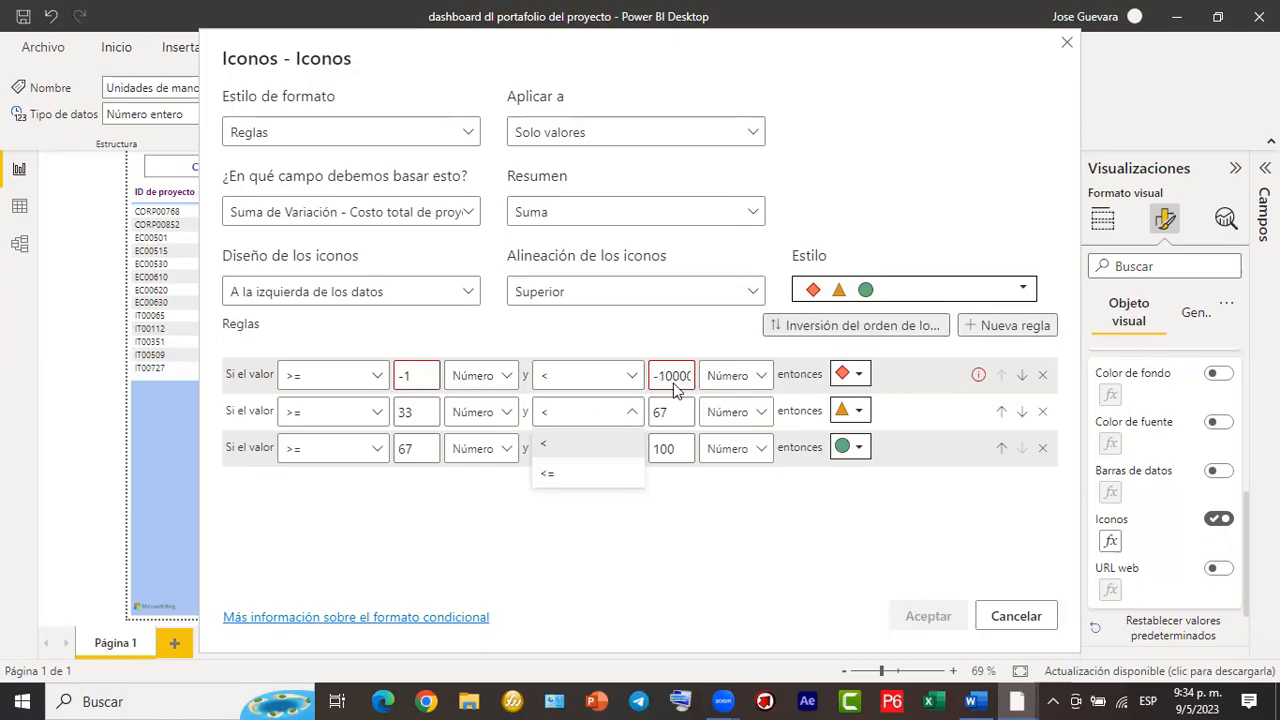
pyautogui.click(660, 383)
pyautogui.moveTo(660, 378); pyautogui.dragTo(712, 377)
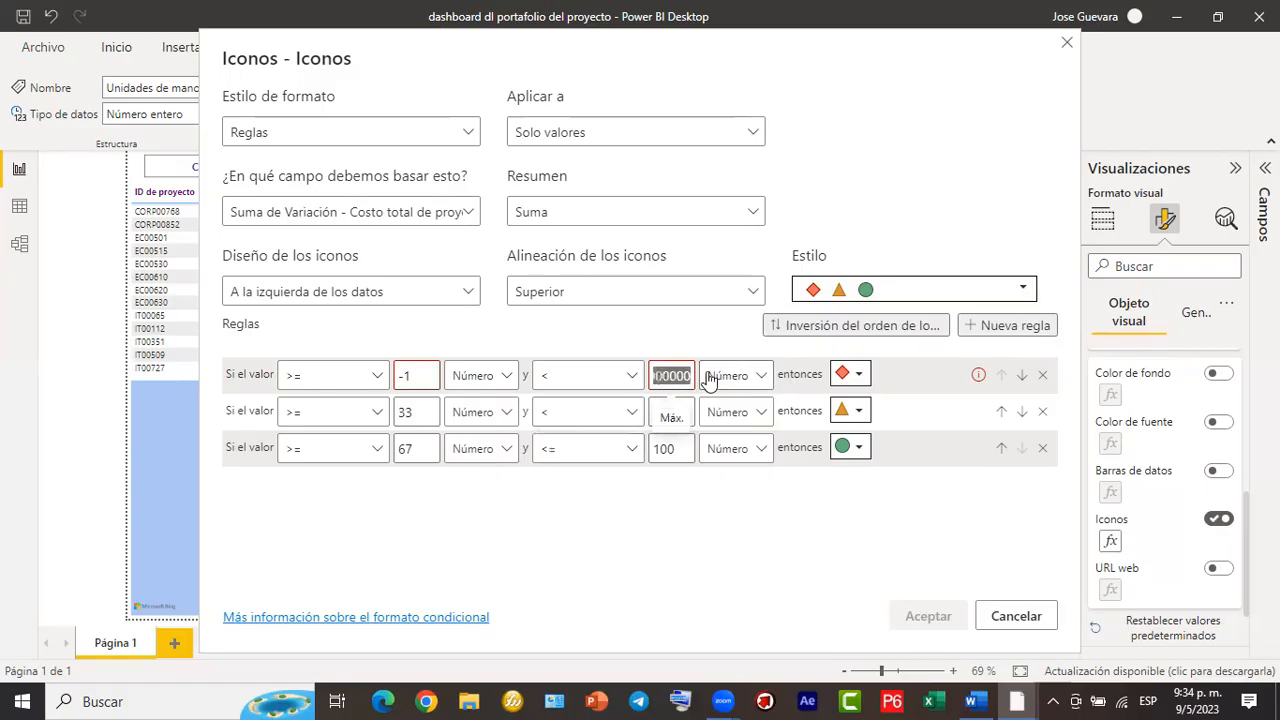
pyautogui.press('BackSpace')
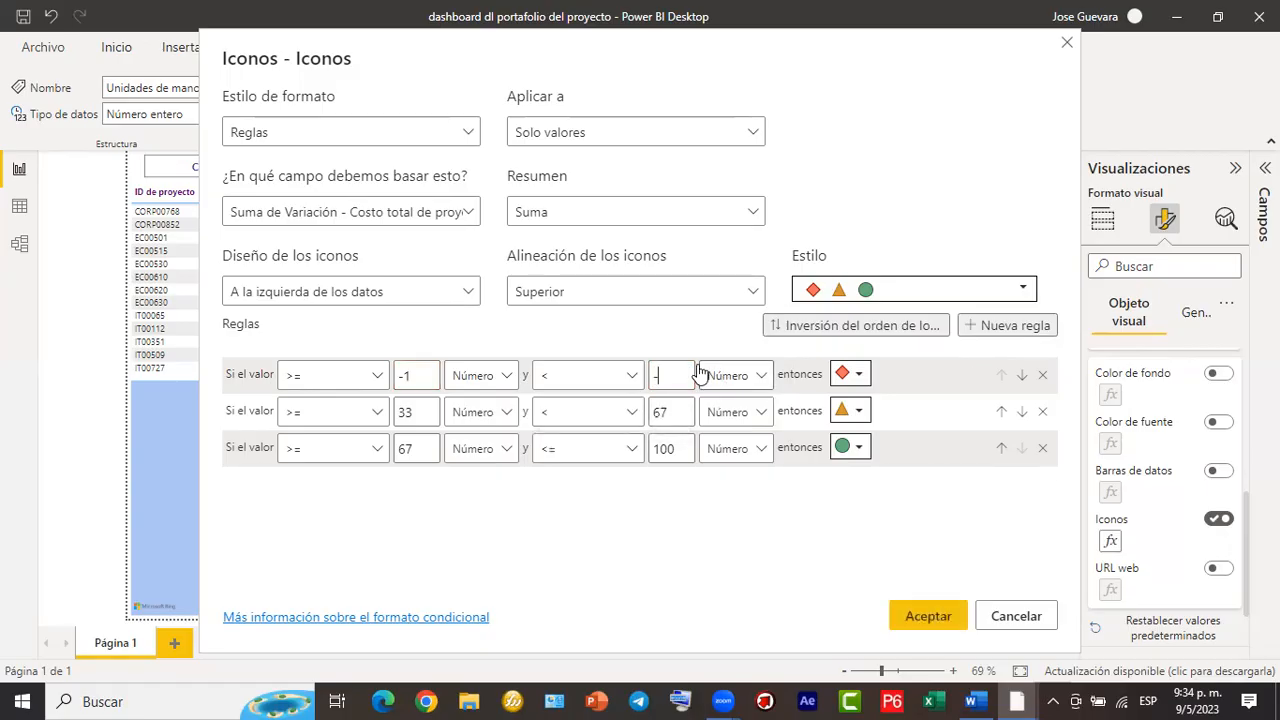
pyautogui.write('1')
# Try a lower limit of -1 with an upper limit of -1000000 in the first icon rule.
pyautogui.click(419, 378)
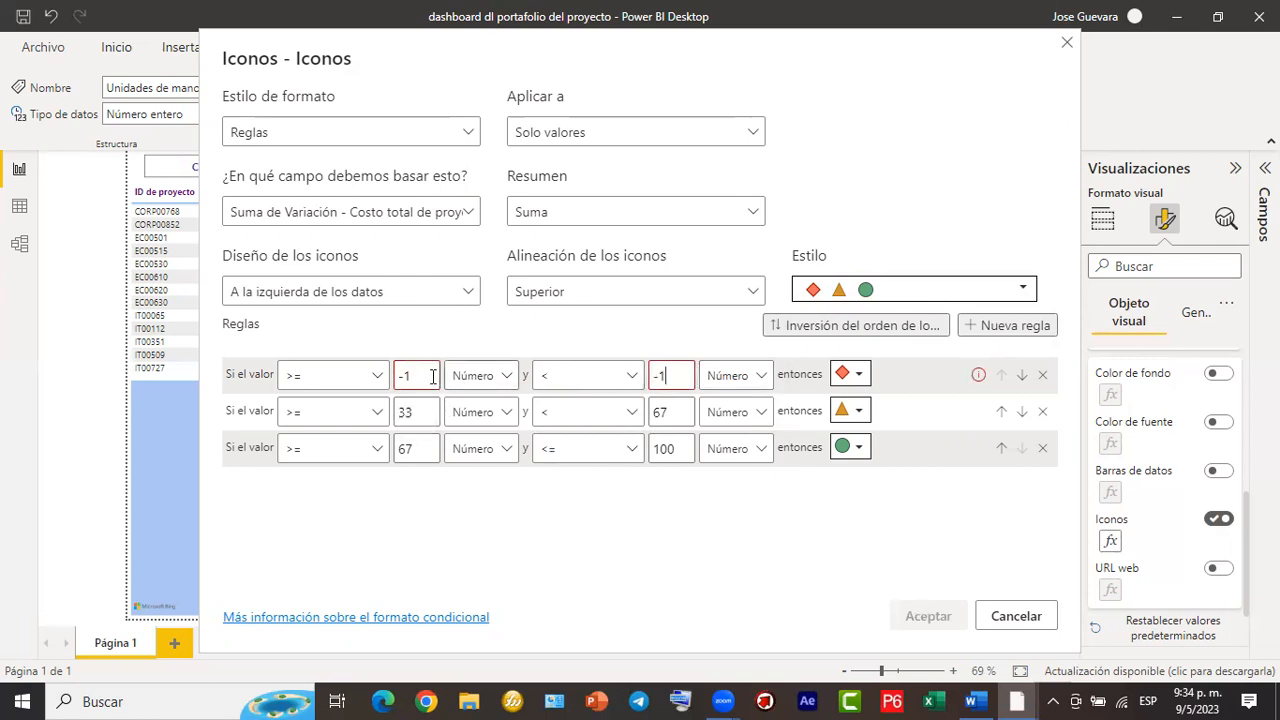
pyautogui.doubleClick(406, 375)
pyautogui.moveTo(977, 380)
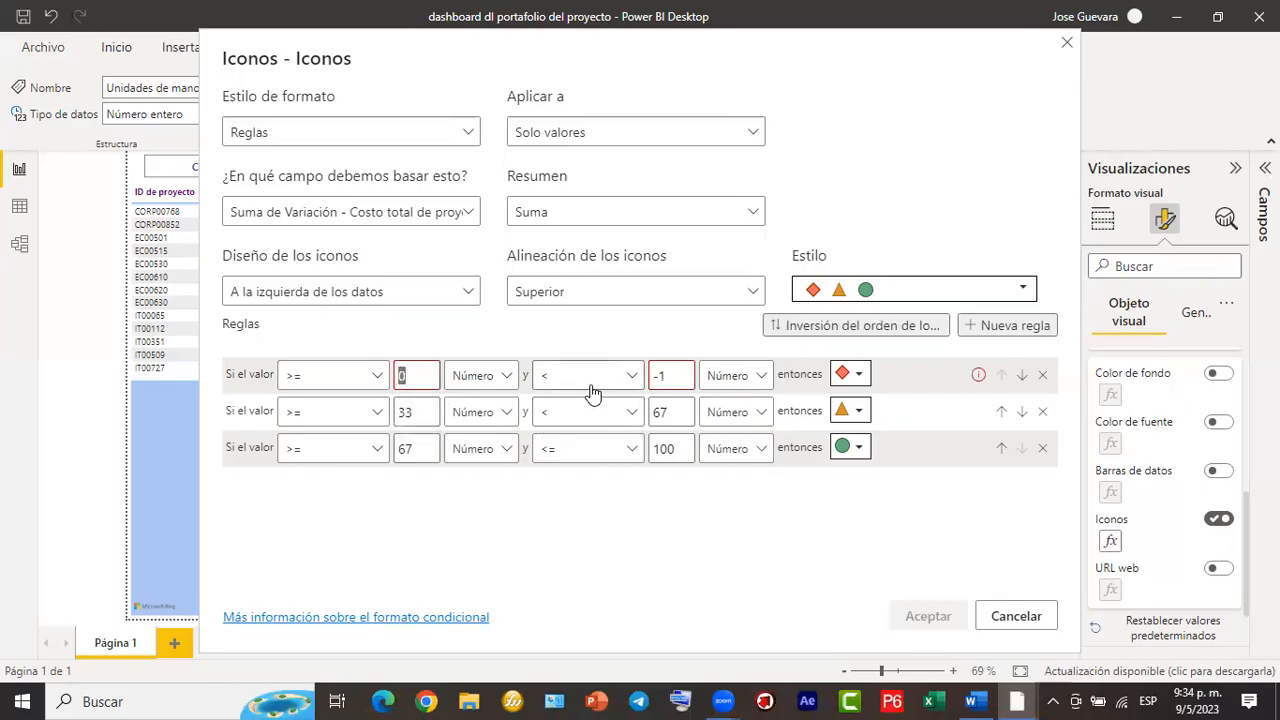
pyautogui.write('-1')
pyautogui.write('000000')
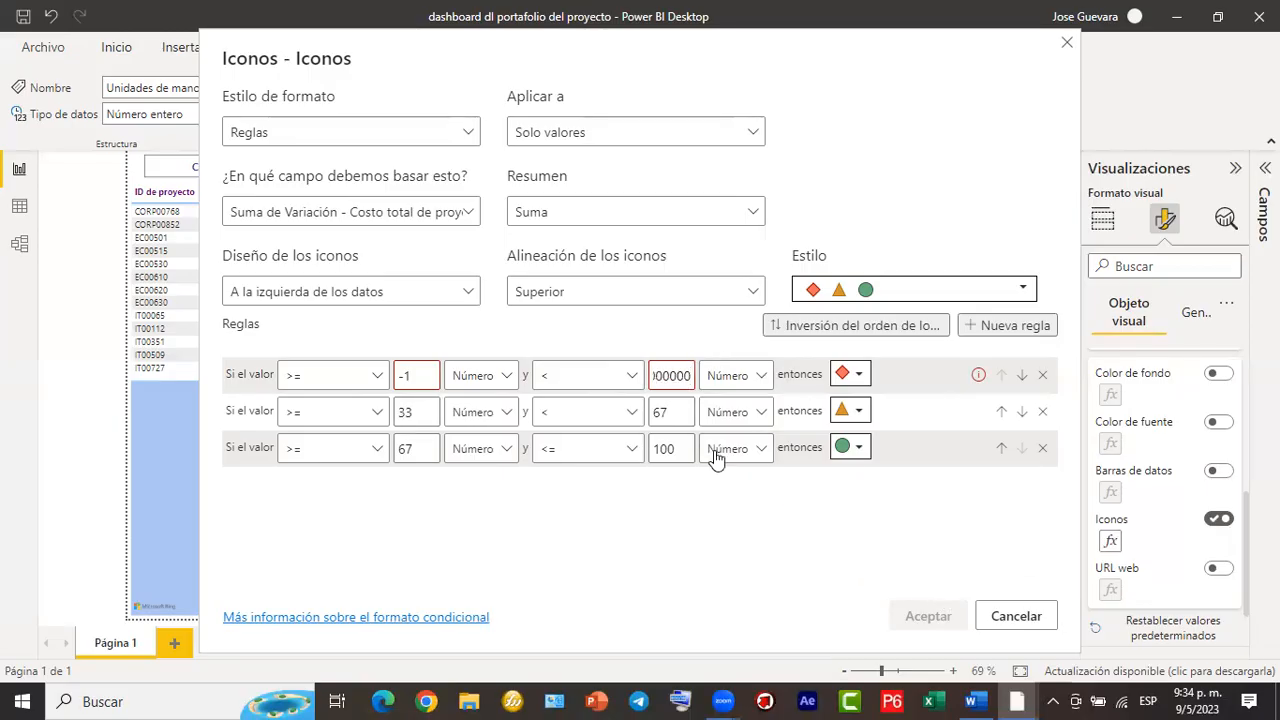
pyautogui.click(630, 414)
pyautogui.click(377, 414)
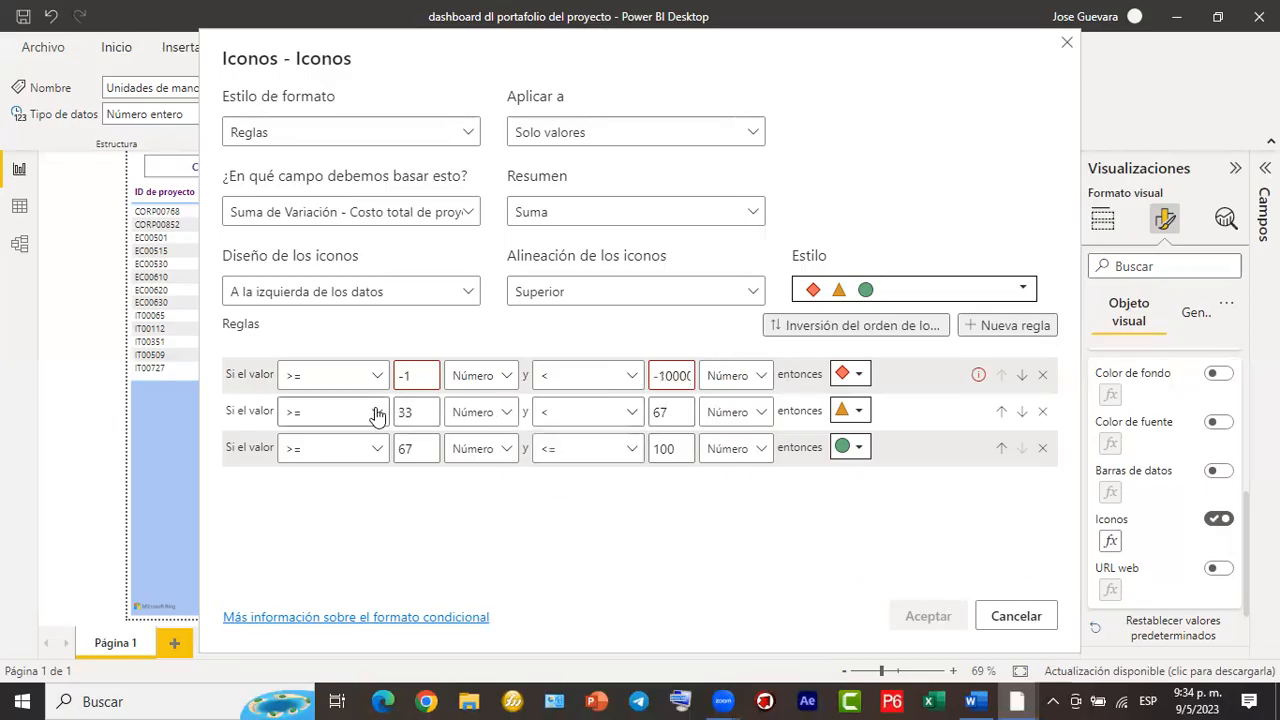
# Try a lower limit of 0 in the first icon rule.
pyautogui.doubleClick(434, 376)
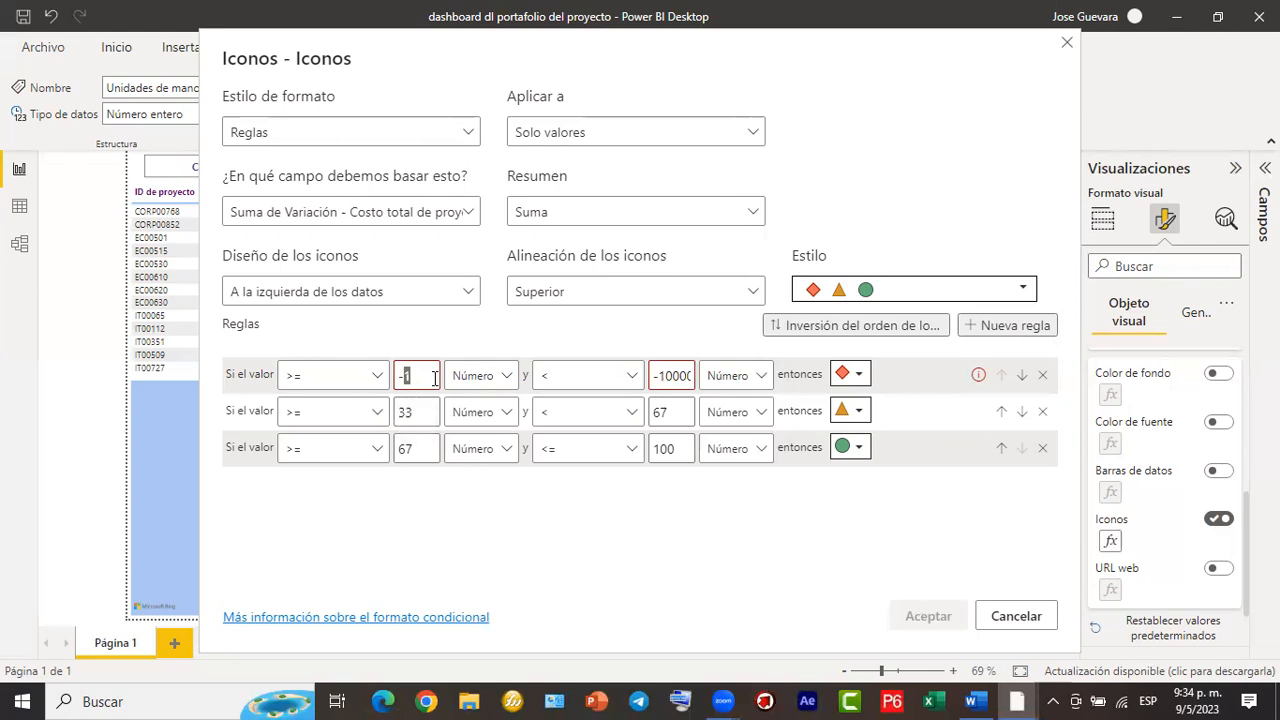
pyautogui.press('BackSpace')
pyautogui.press('BackSpace')
pyautogui.write('0')
pyautogui.click(548, 418)
pyautogui.click(415, 381)
# Close the icon rules without applying the edits and examine the Variacion column's icons and values throughout the monthly cost table.
pyautogui.click(859, 376)
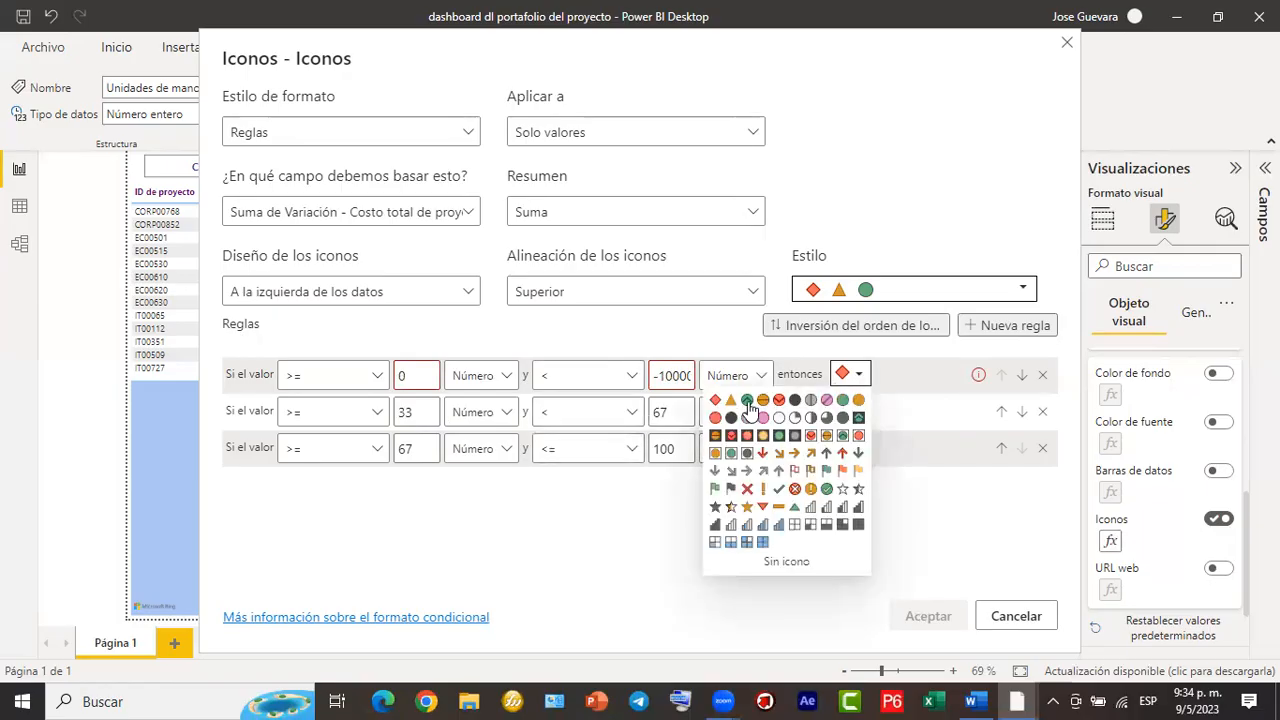
pyautogui.click(915, 392)
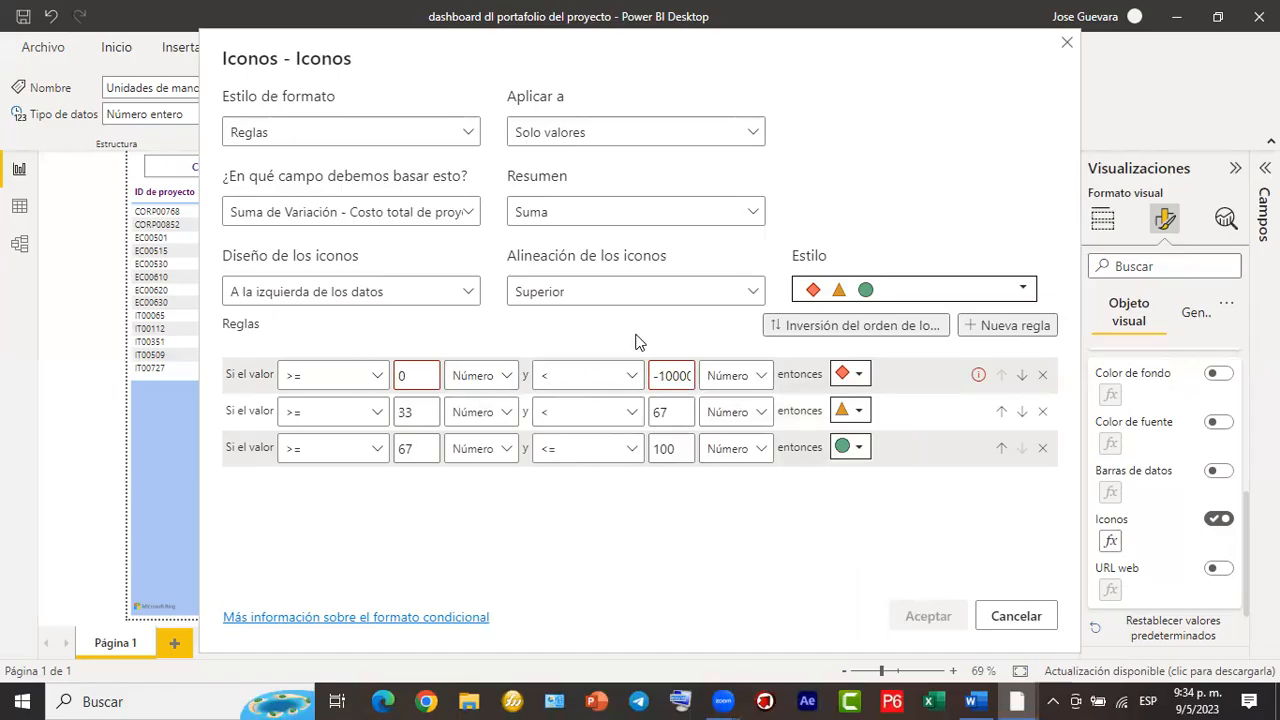
pyautogui.click(396, 218)
pyautogui.click(398, 220)
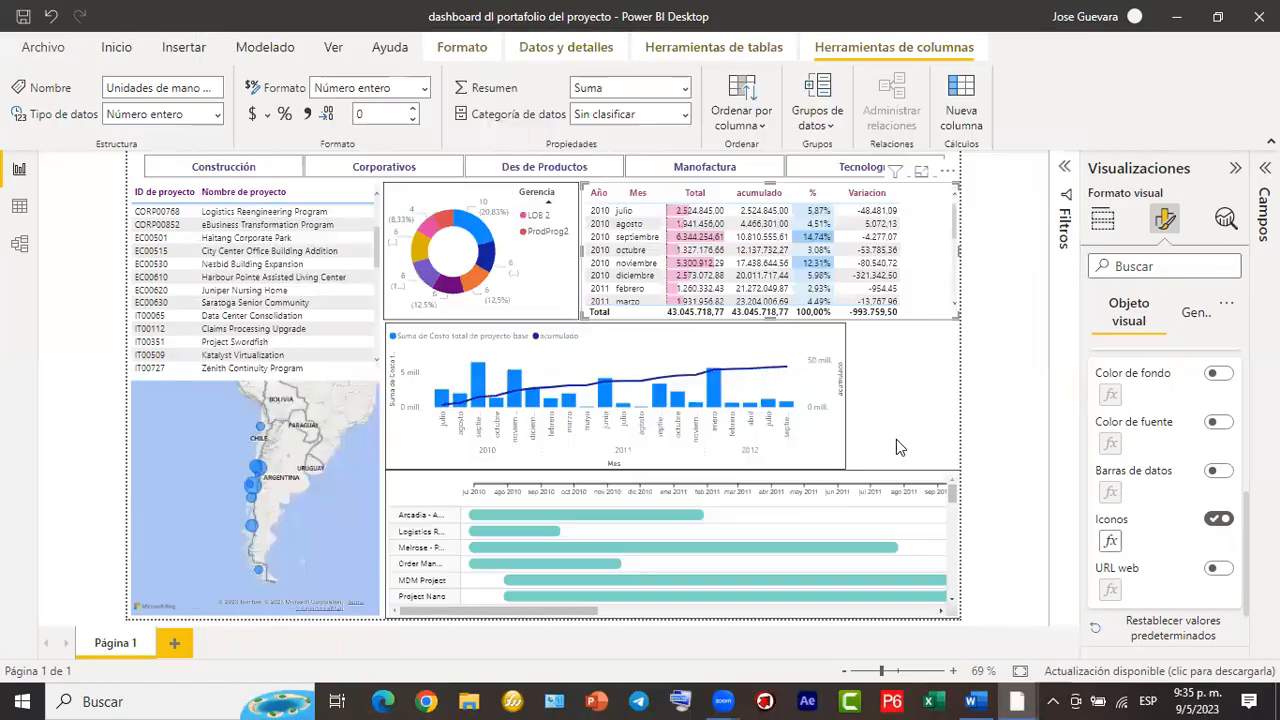
pyautogui.click(1065, 44)
pyautogui.scroll(-3, 860, 255)
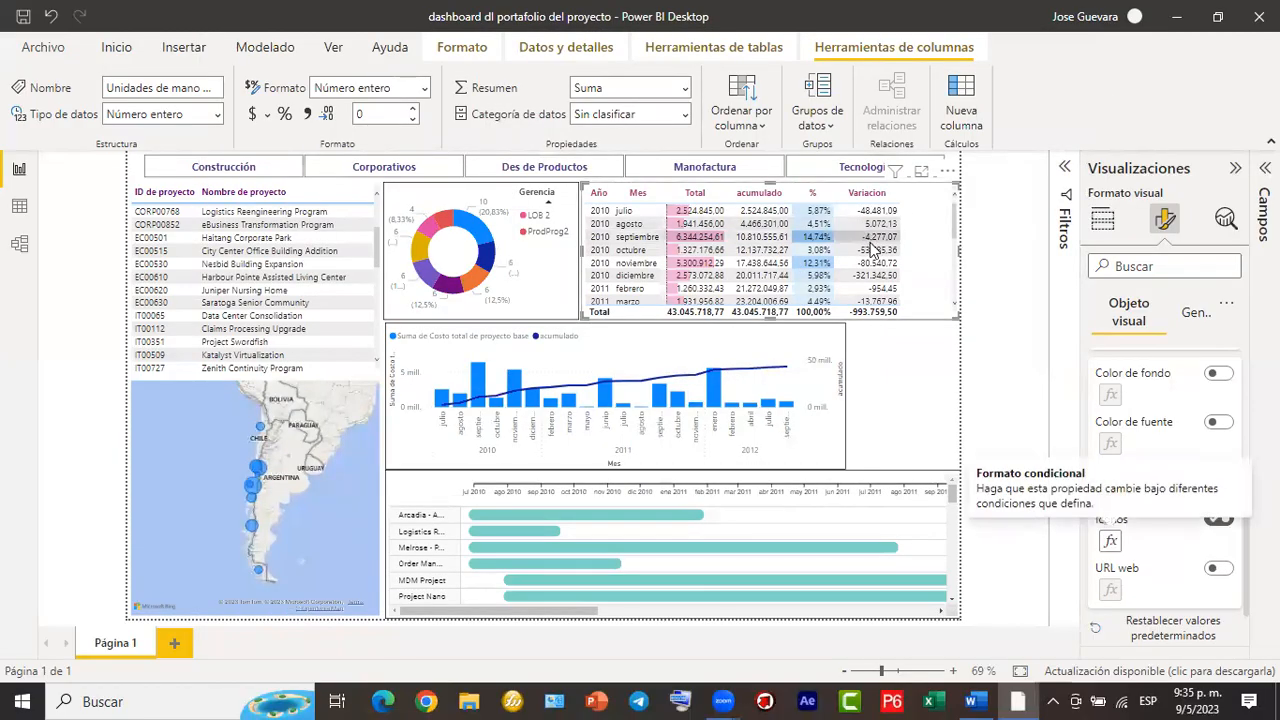
pyautogui.scroll(-5, 880, 275)
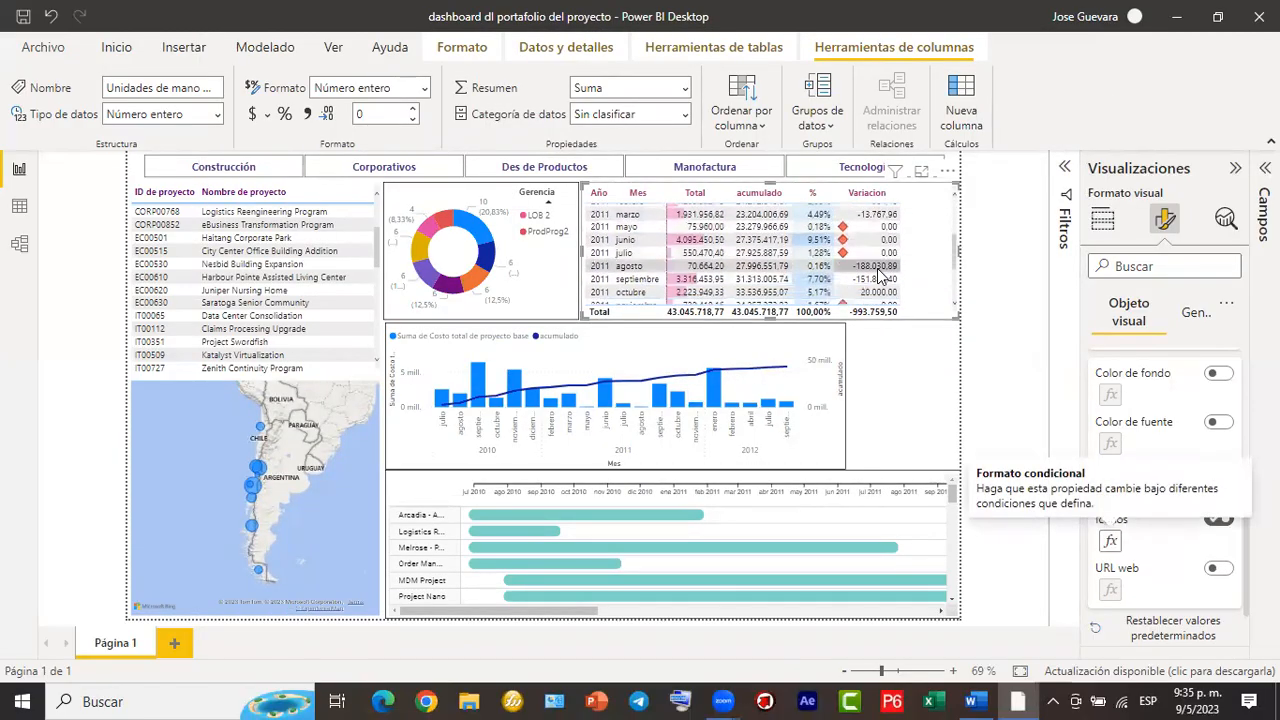
pyautogui.scroll(-2, 880, 275)
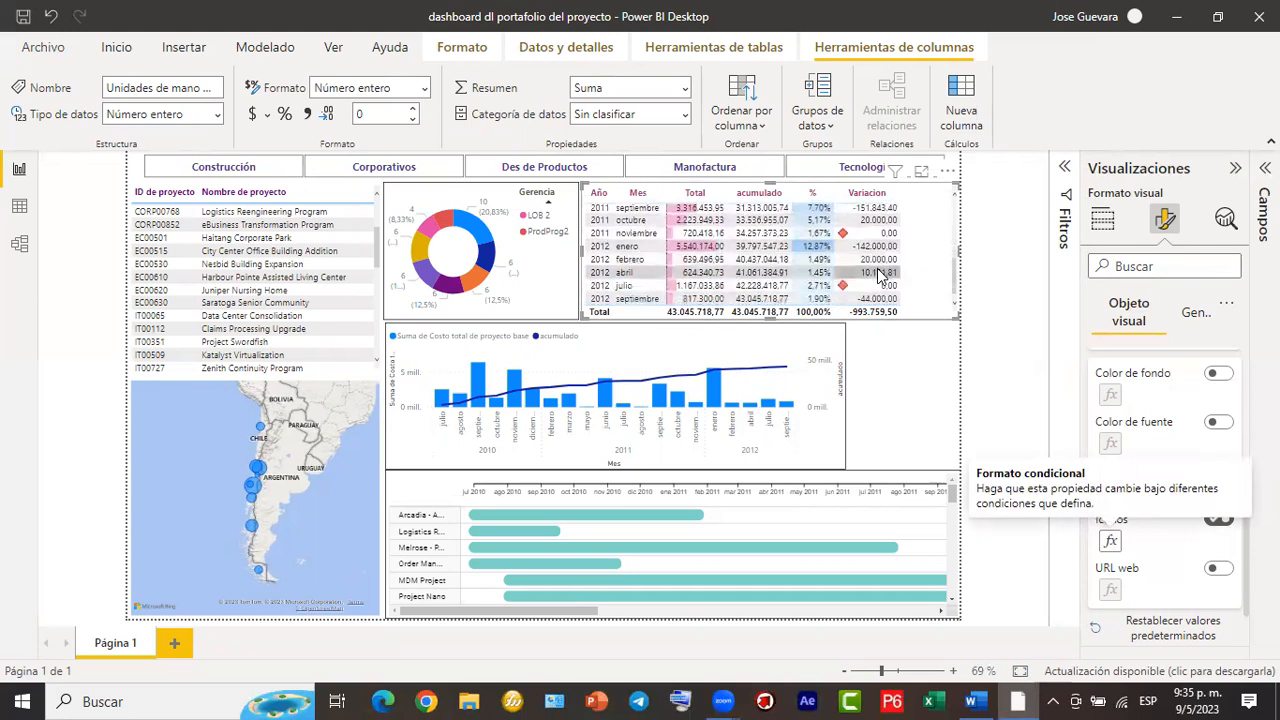
# Compare the Variacion column's icons with its negative, zero and positive values from 2010 through 2012.
pyautogui.scroll(8, 880, 275)
pyautogui.scroll(4, 845, 232)
pyautogui.scroll(-6, 845, 232)
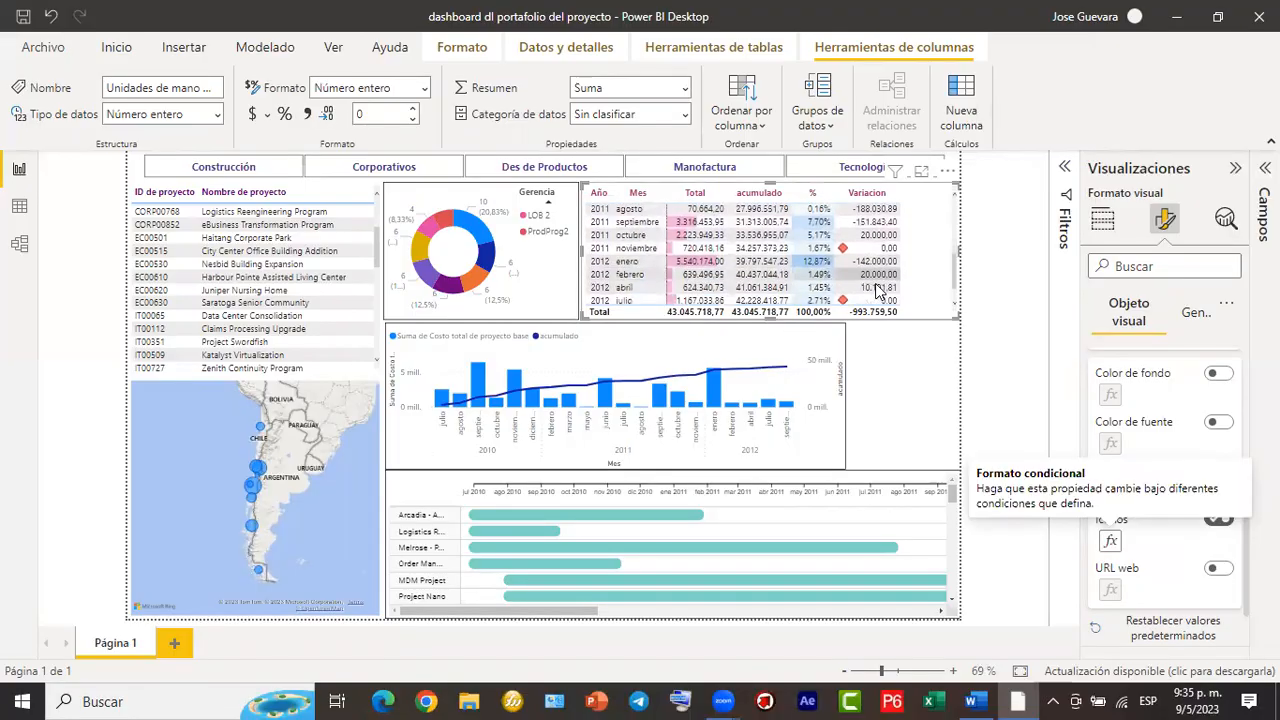
pyautogui.scroll(-1, 876, 290)
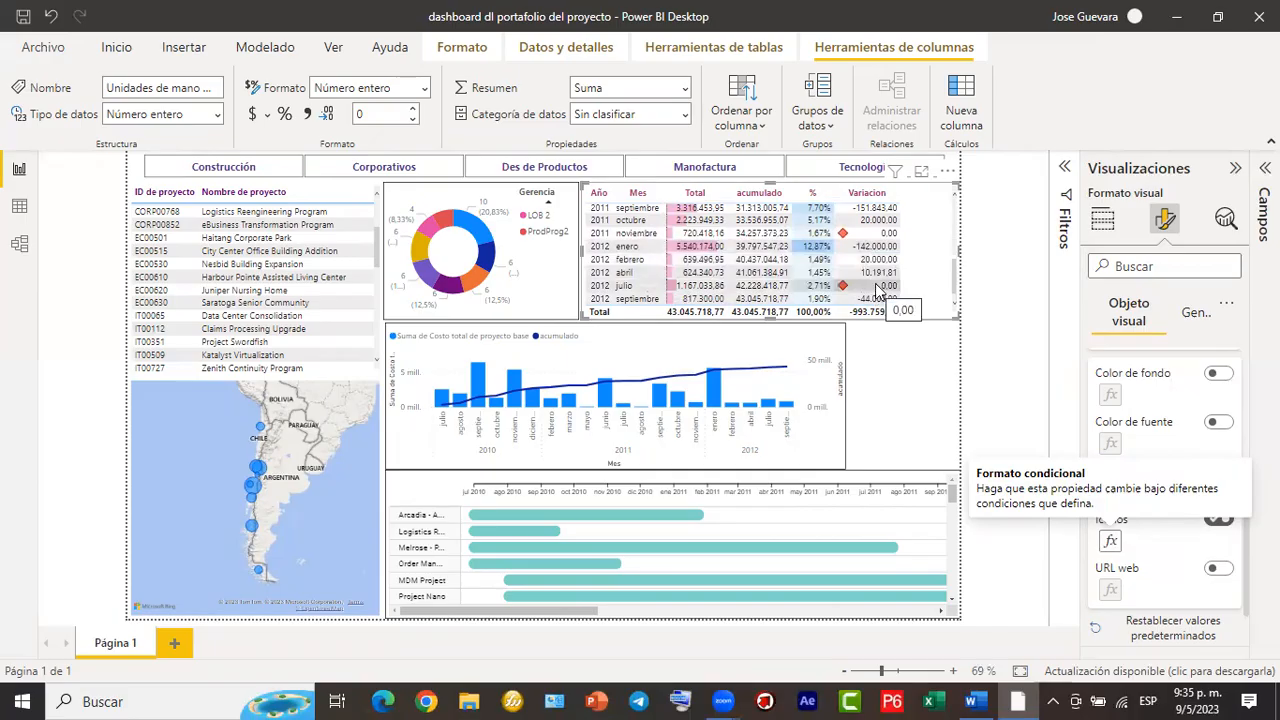
pyautogui.scroll(5, 884, 260)
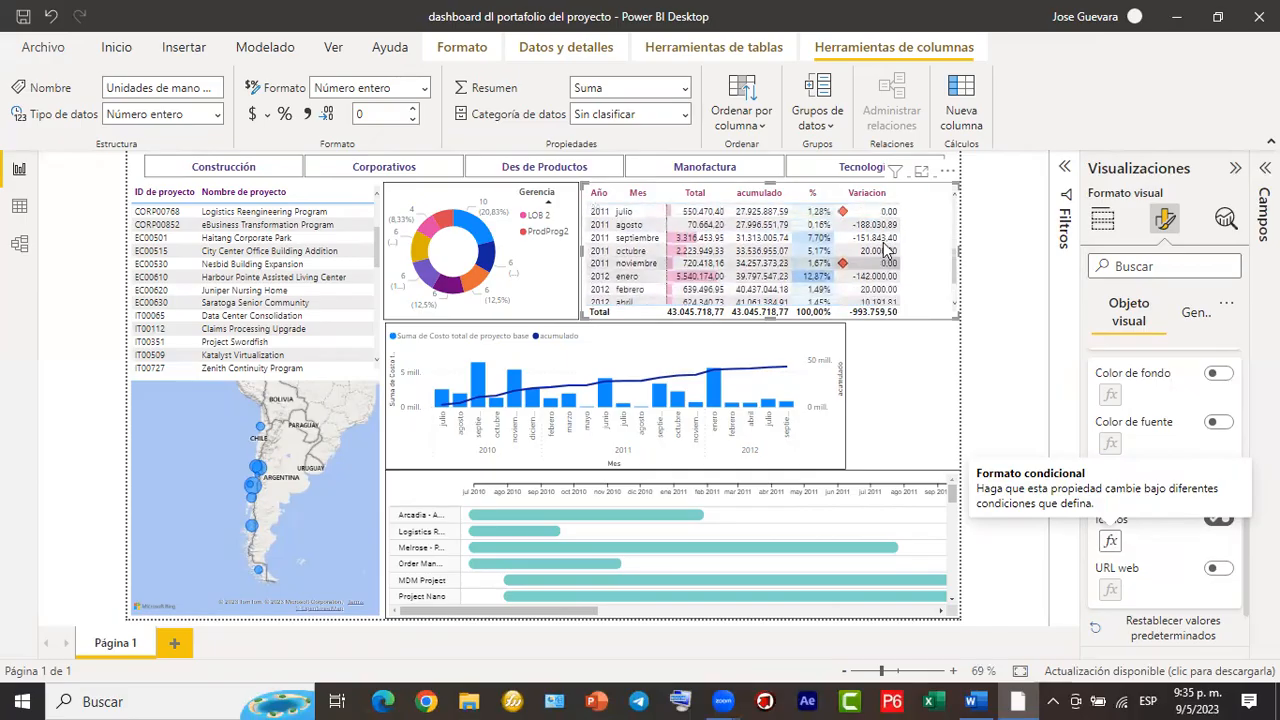
pyautogui.scroll(5, 884, 250)
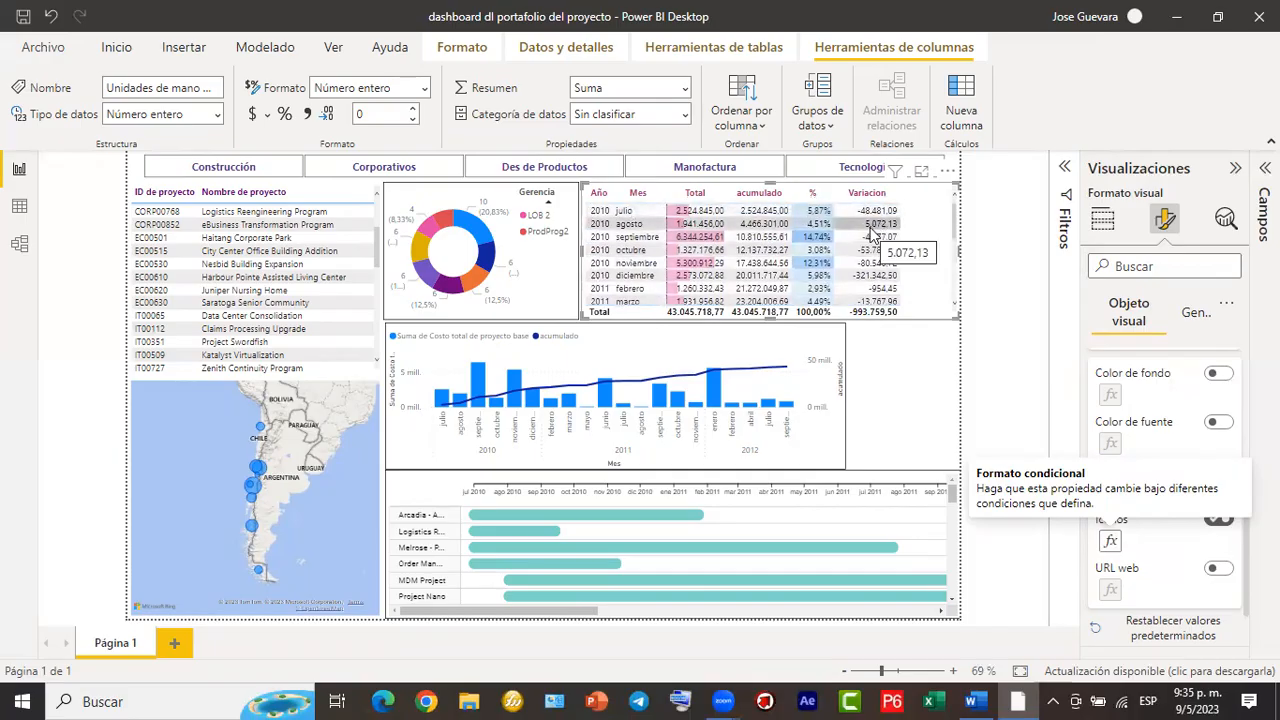
pyautogui.scroll(-3, 875, 255)
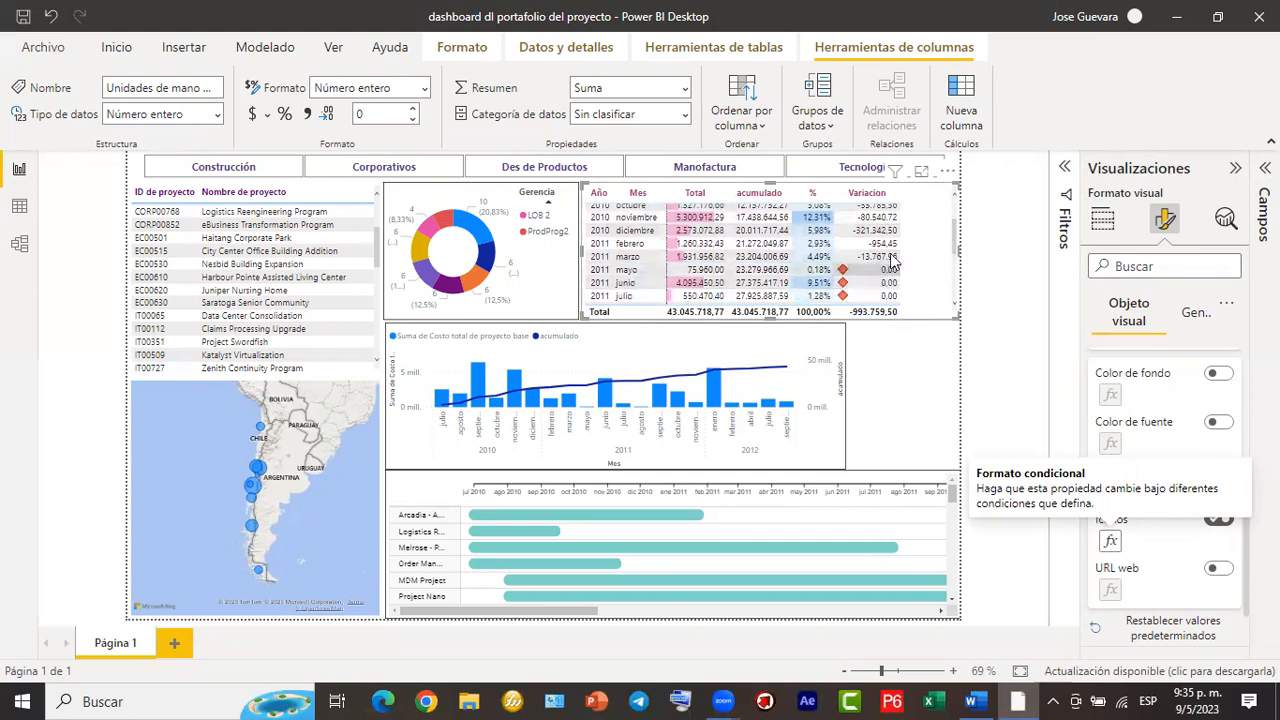
pyautogui.scroll(-3, 870, 283)
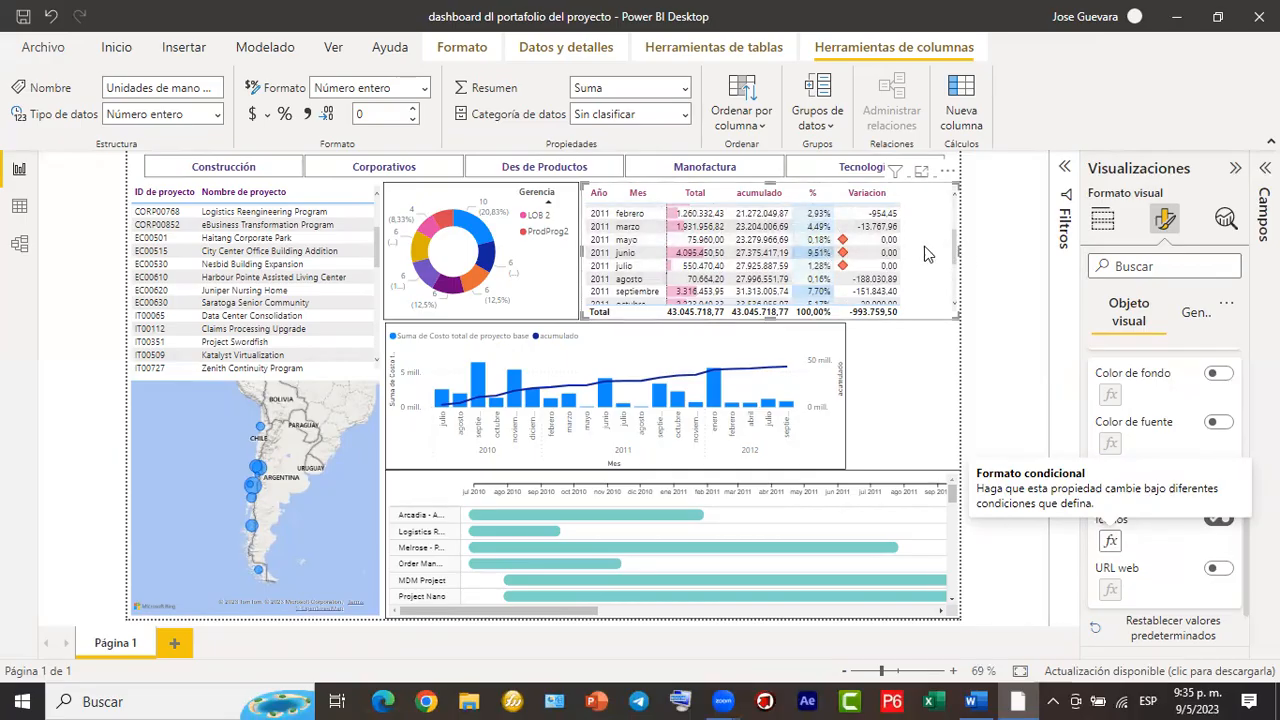
# Narrow the monthly cost table to end just beyond the Variacion column and shorten the combo chart's width below it.
pyautogui.moveTo(957, 250); pyautogui.dragTo(911, 247)
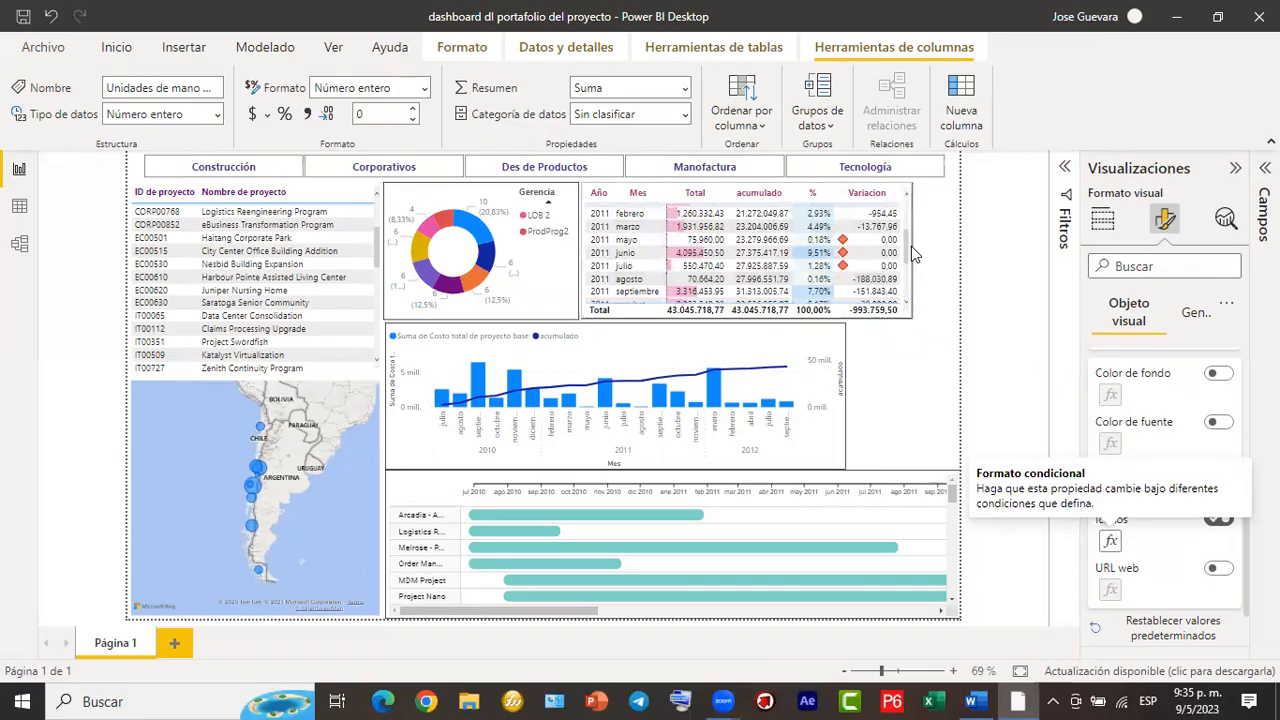
pyautogui.click(843, 415)
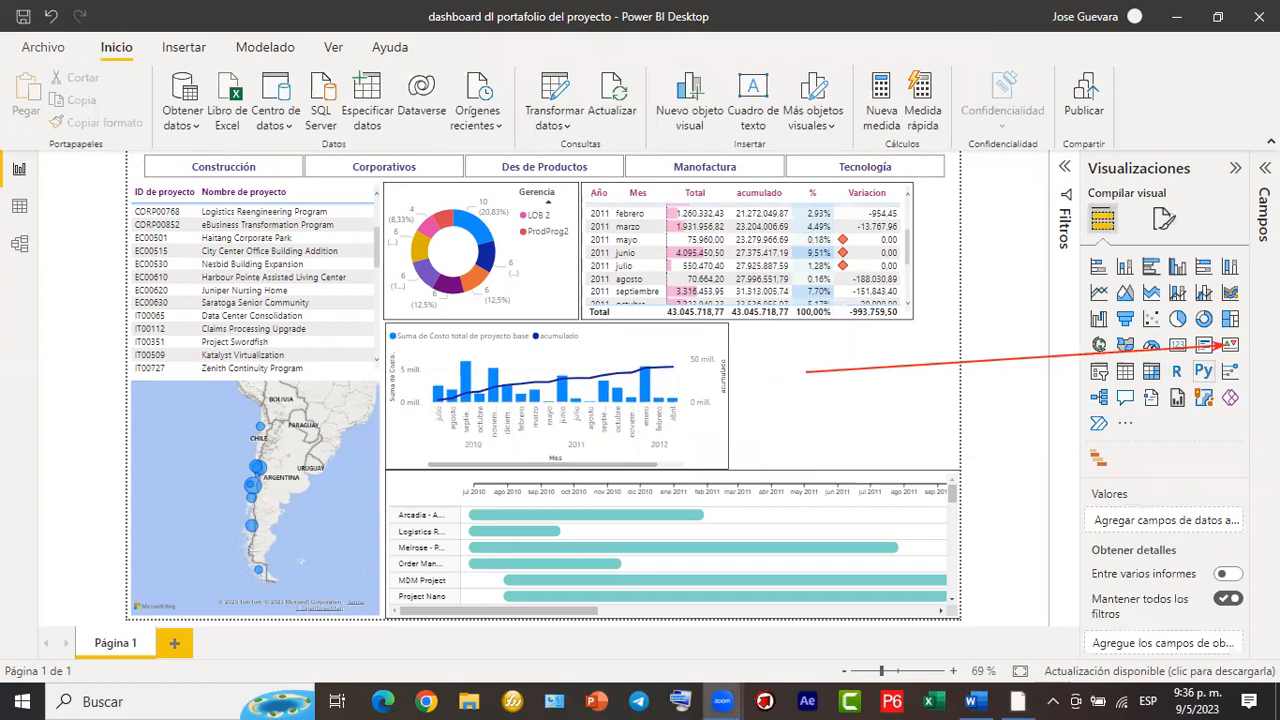
# Reopen the fields list, lower the Gantt chart's upper edge slightly and give the report canvas more room.
pyautogui.click(1265, 168)
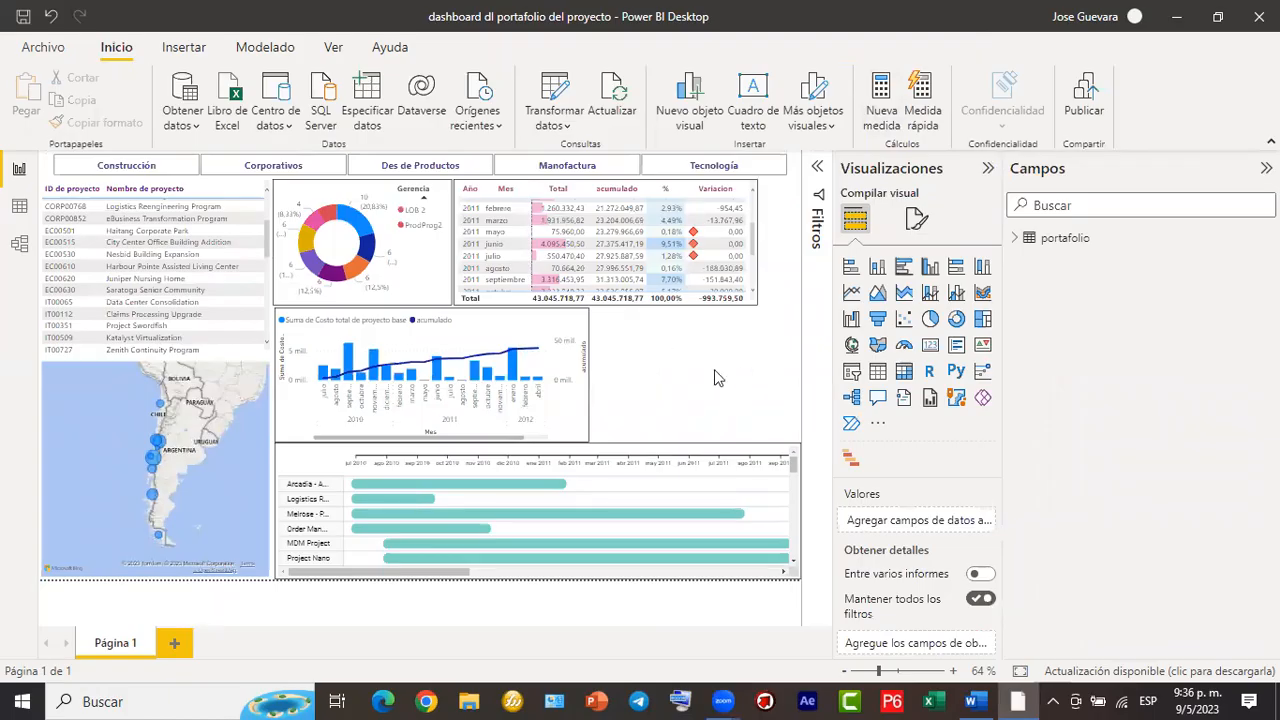
pyautogui.click(584, 460)
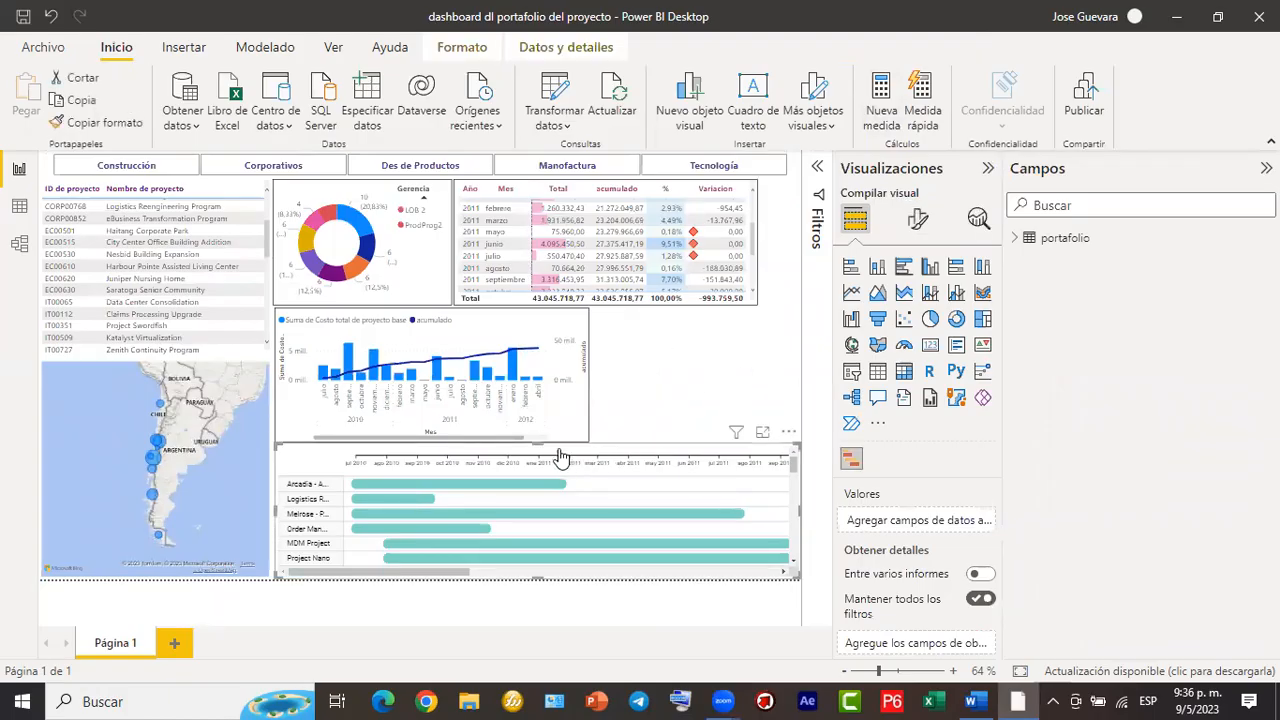
pyautogui.moveTo(541, 441)
pyautogui.mouseDown()
pyautogui.moveTo(537, 456)
pyautogui.moveTo(558, 451)
pyautogui.mouseUp()
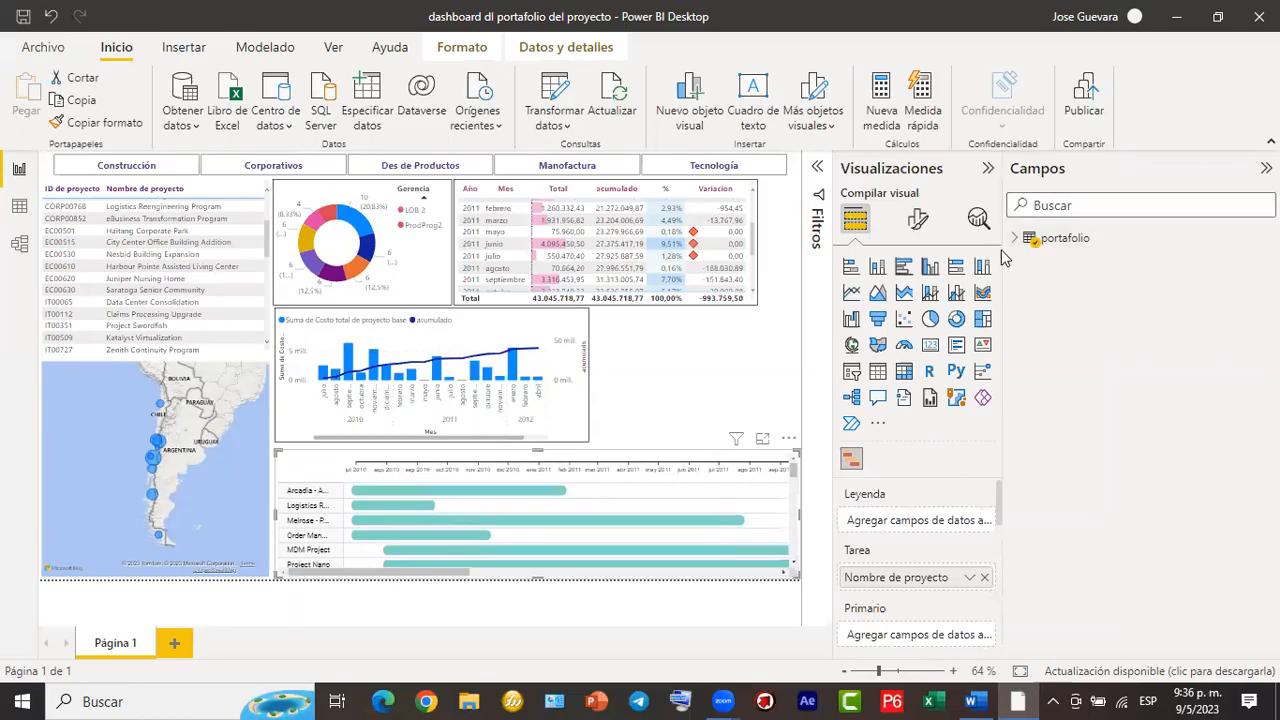
pyautogui.moveTo(1004, 258); pyautogui.dragTo(1150, 260)
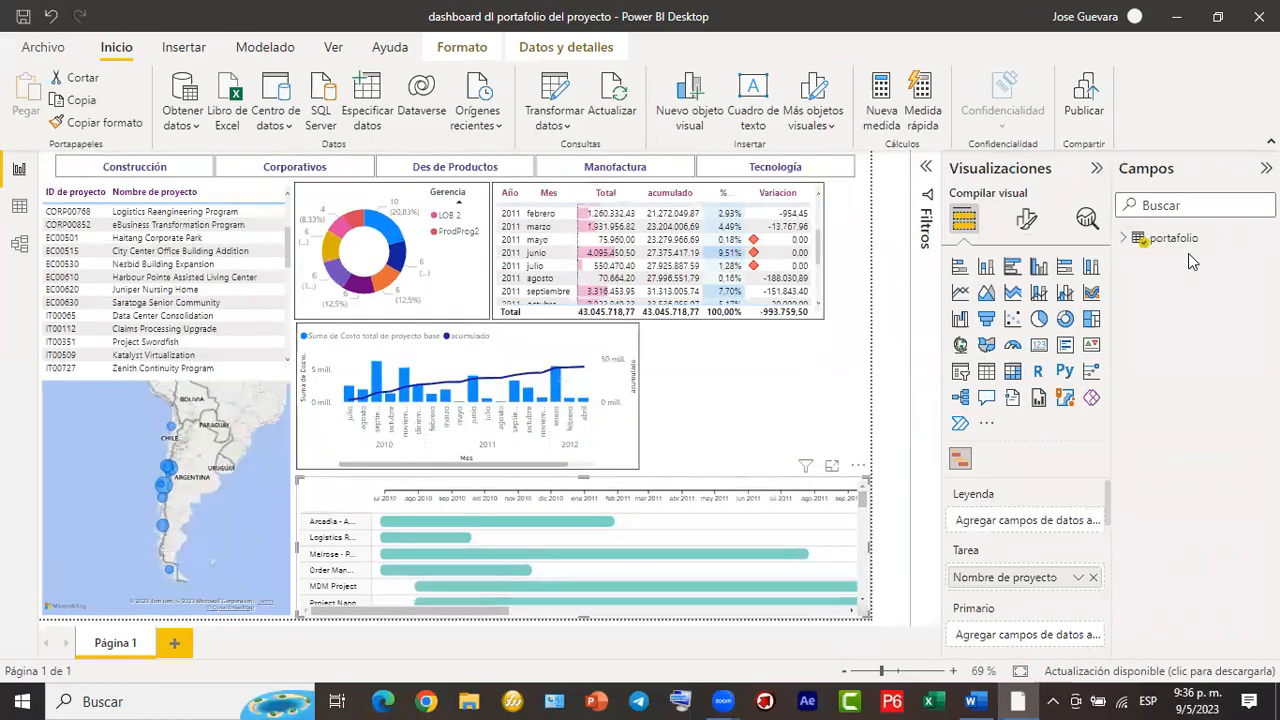
# Insert a KPI visual beside the combo chart, widened to the page edge, and expand the portafolio table's fields.
pyautogui.click(815, 395)
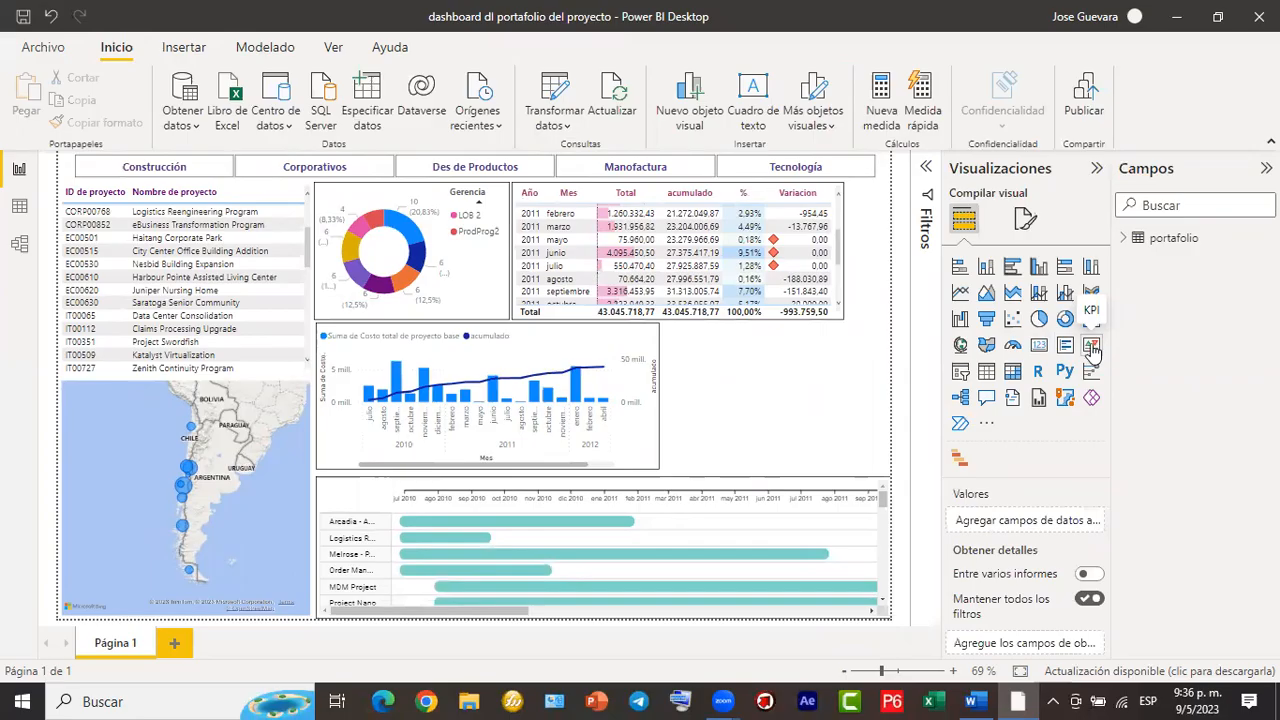
pyautogui.click(1091, 346)
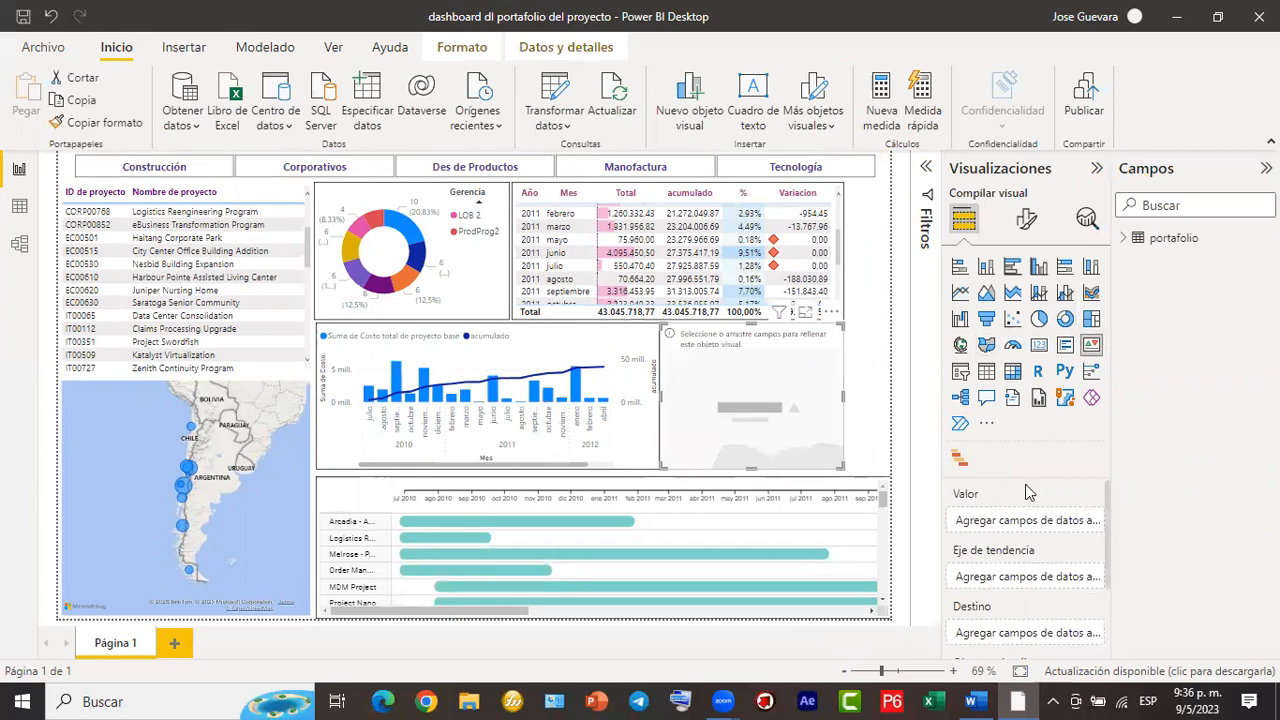
pyautogui.scroll(-2, 1030, 492)
pyautogui.scroll(2, 1030, 495)
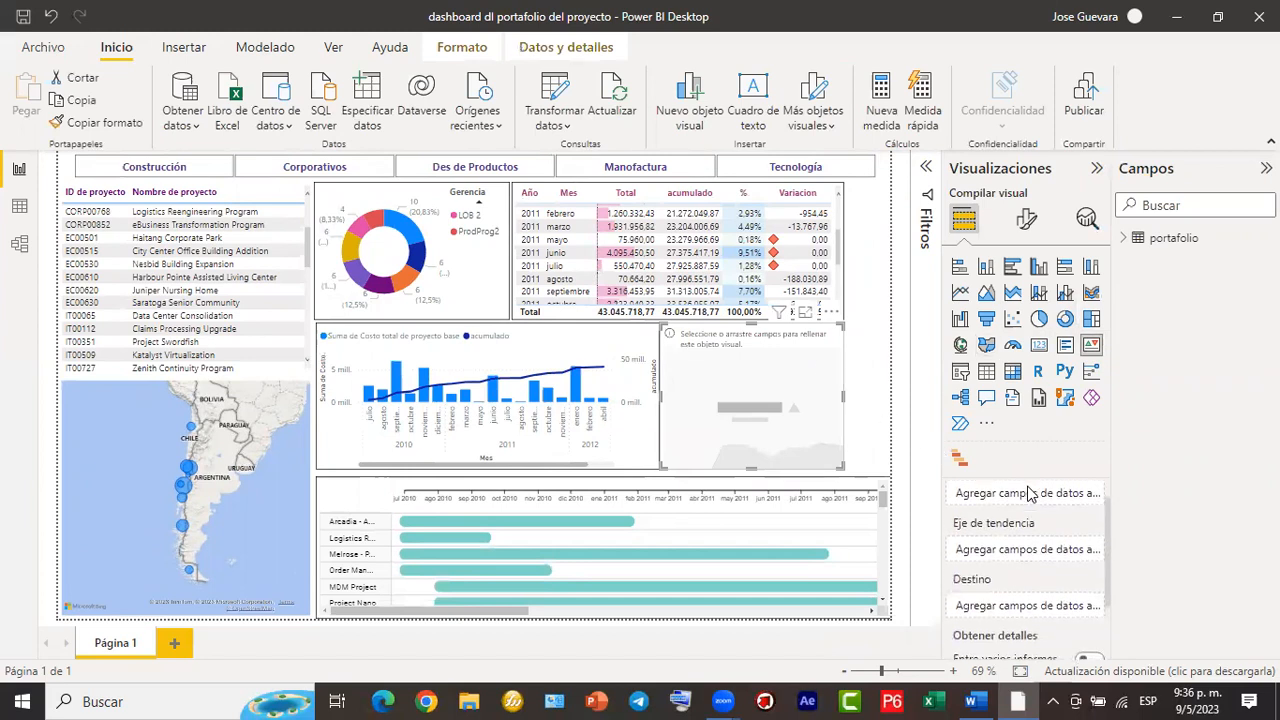
pyautogui.moveTo(843, 397); pyautogui.dragTo(889, 418)
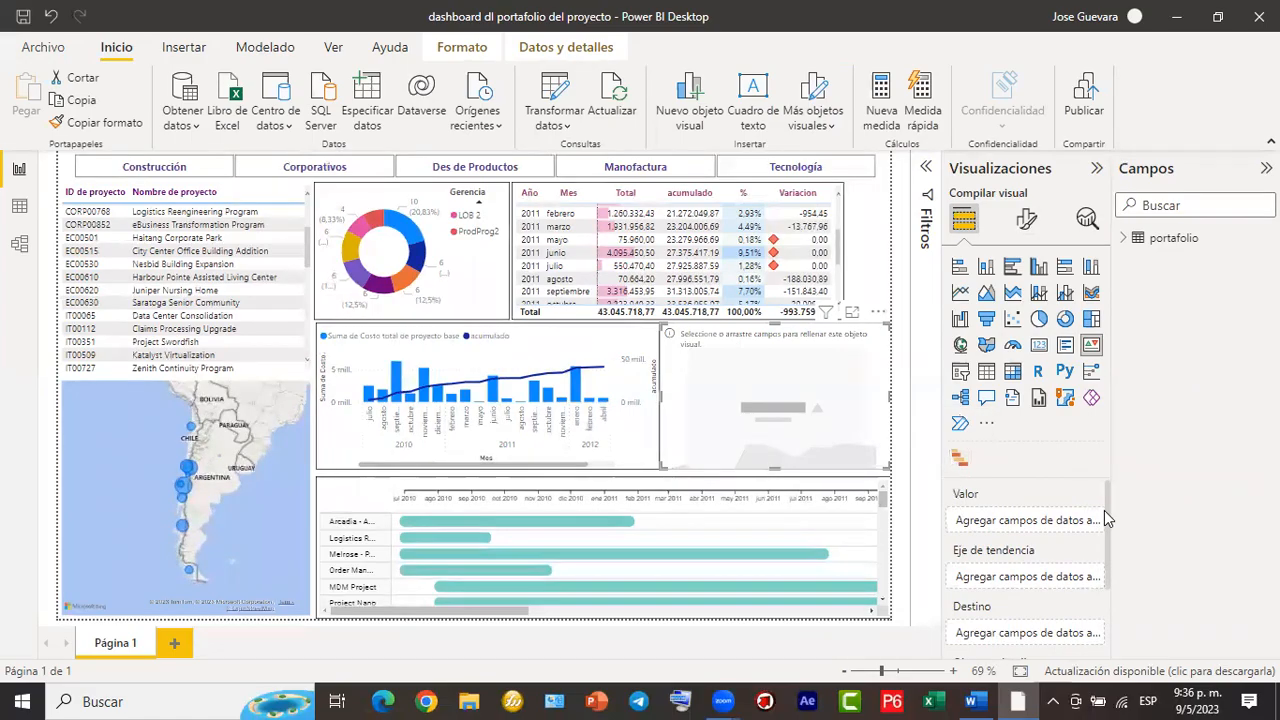
pyautogui.scroll(-2, 1107, 542)
pyautogui.scroll(1, 1100, 543)
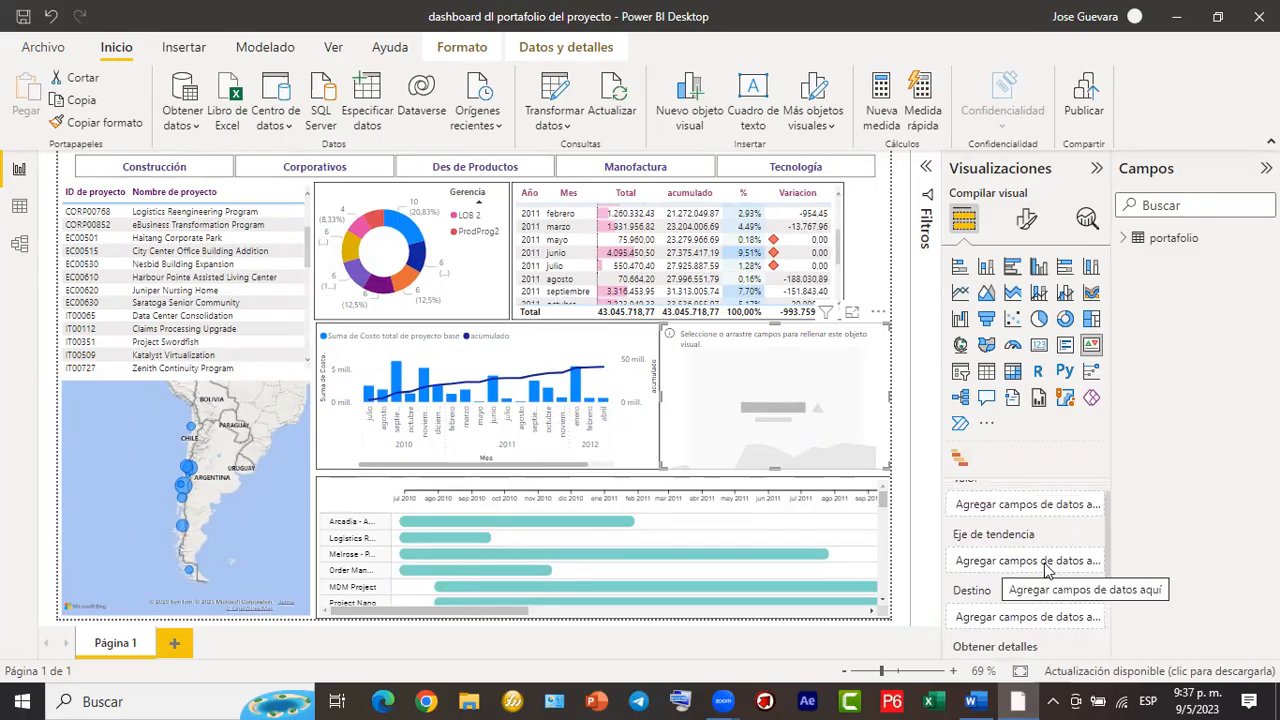
pyautogui.click(1131, 242)
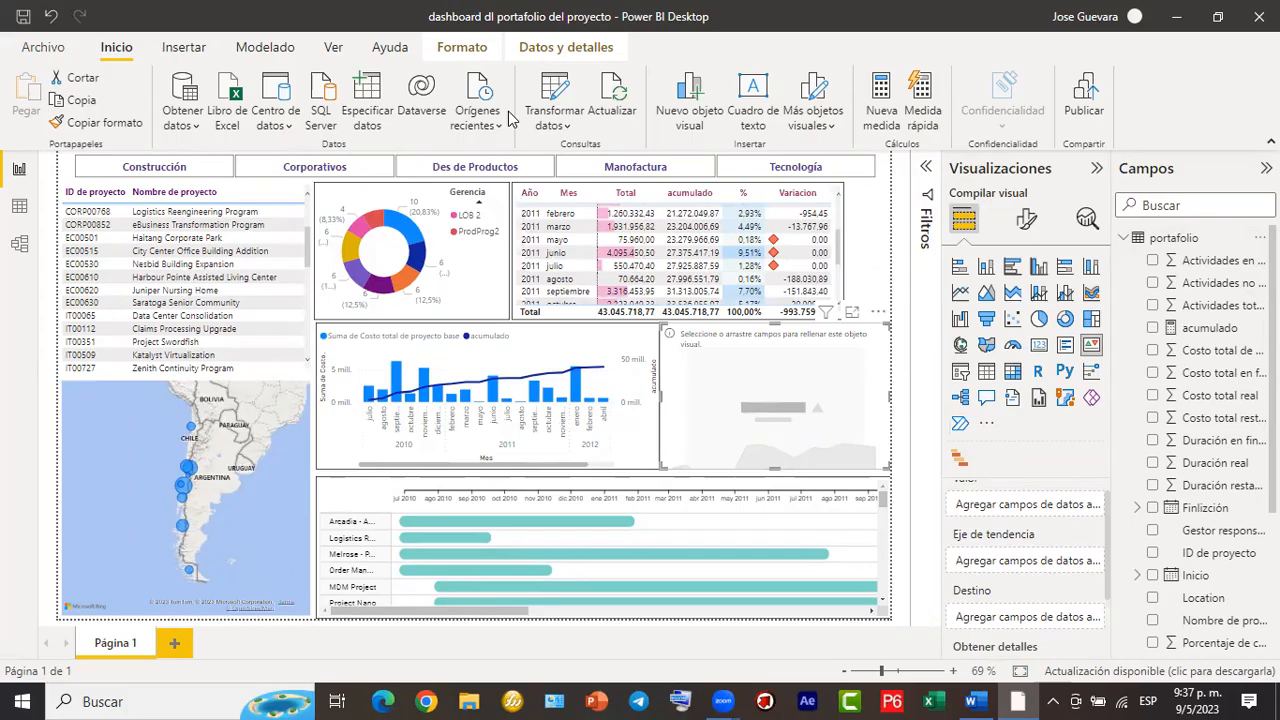
pyautogui.moveTo(729, 214)
pyautogui.mouseDown()
pyautogui.moveTo(978, 308)
pyautogui.moveTo(805, 283)
pyautogui.moveTo(1010, 281)
pyautogui.mouseUp()
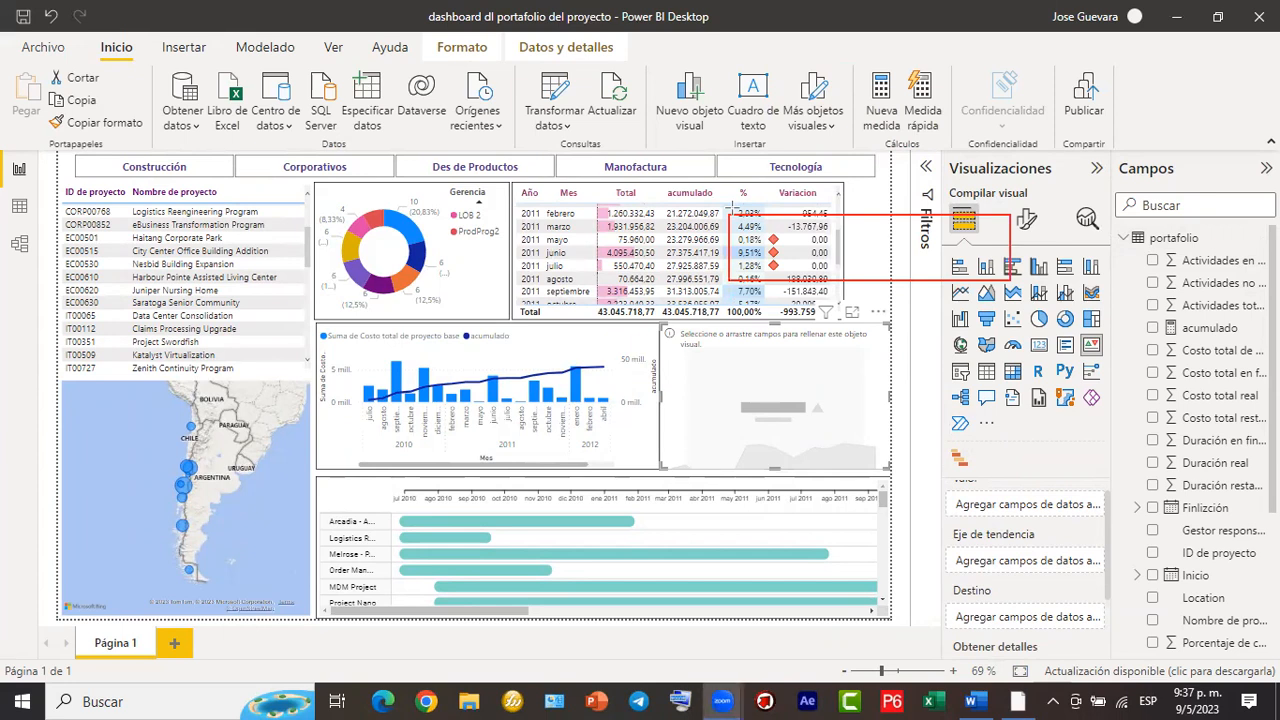
pyautogui.moveTo(834, 222)
pyautogui.mouseDown()
pyautogui.moveTo(850, 258)
pyautogui.moveTo(910, 225)
pyautogui.moveTo(962, 242)
pyautogui.mouseUp()
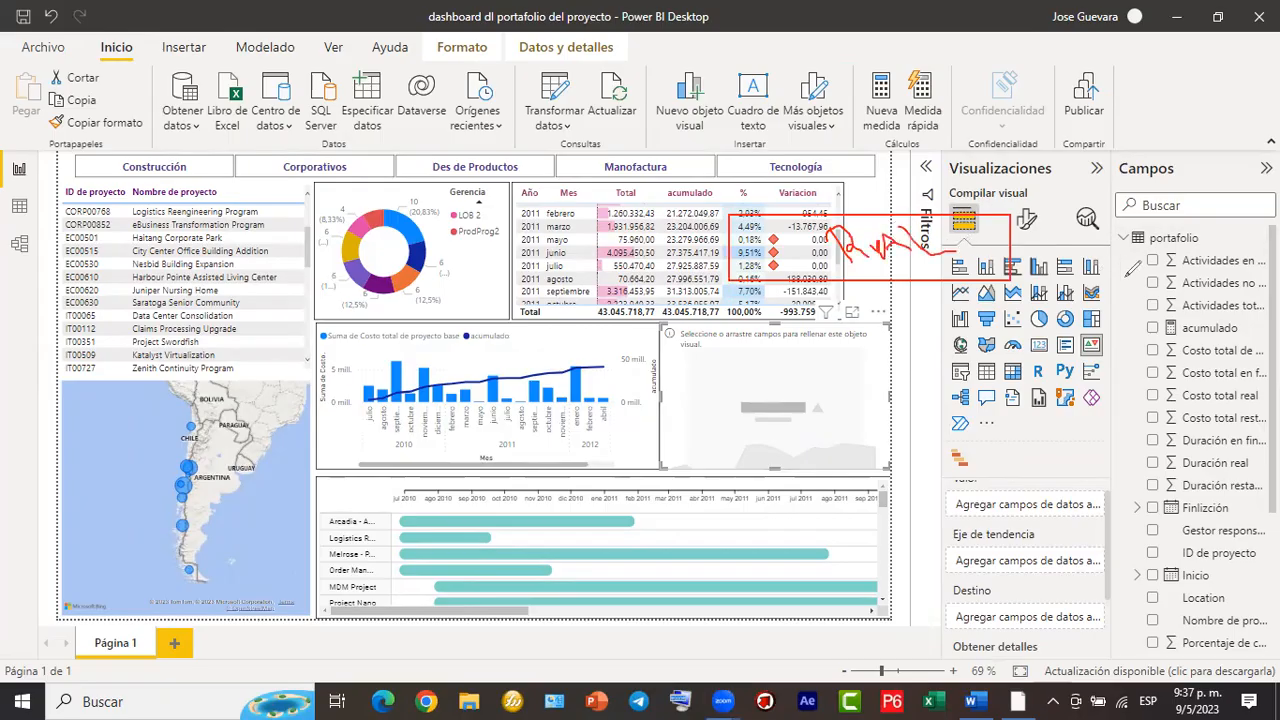
pyautogui.moveTo(1042, 186)
pyautogui.mouseDown()
pyautogui.moveTo(1058, 203)
pyautogui.moveTo(1094, 162)
pyautogui.moveTo(1044, 186)
pyautogui.moveTo(1076, 210)
pyautogui.mouseUp()
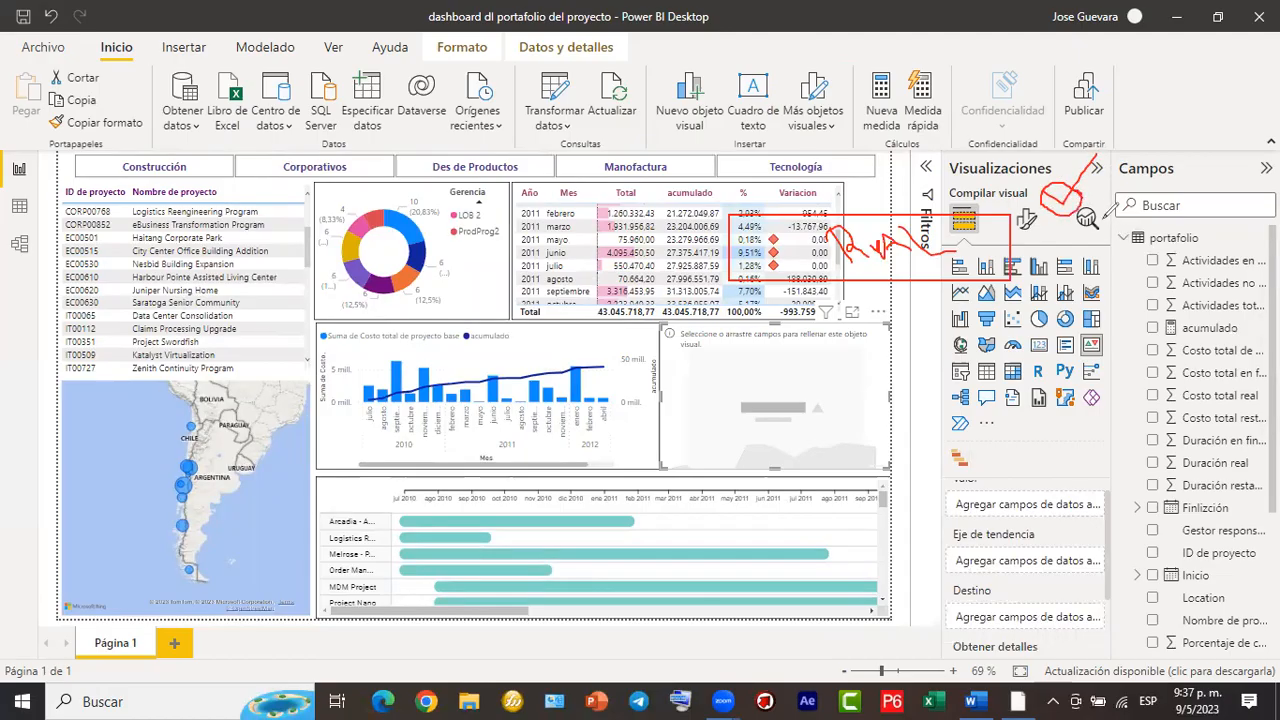
pyautogui.moveTo(1104, 212)
pyautogui.mouseDown()
pyautogui.moveTo(1112, 268)
pyautogui.moveTo(1252, 266)
pyautogui.moveTo(1248, 208)
pyautogui.moveTo(1090, 214)
pyautogui.mouseUp()
pyautogui.moveTo(849, 186)
pyautogui.mouseDown()
pyautogui.moveTo(975, 160)
pyautogui.moveTo(1028, 172)
pyautogui.mouseUp()
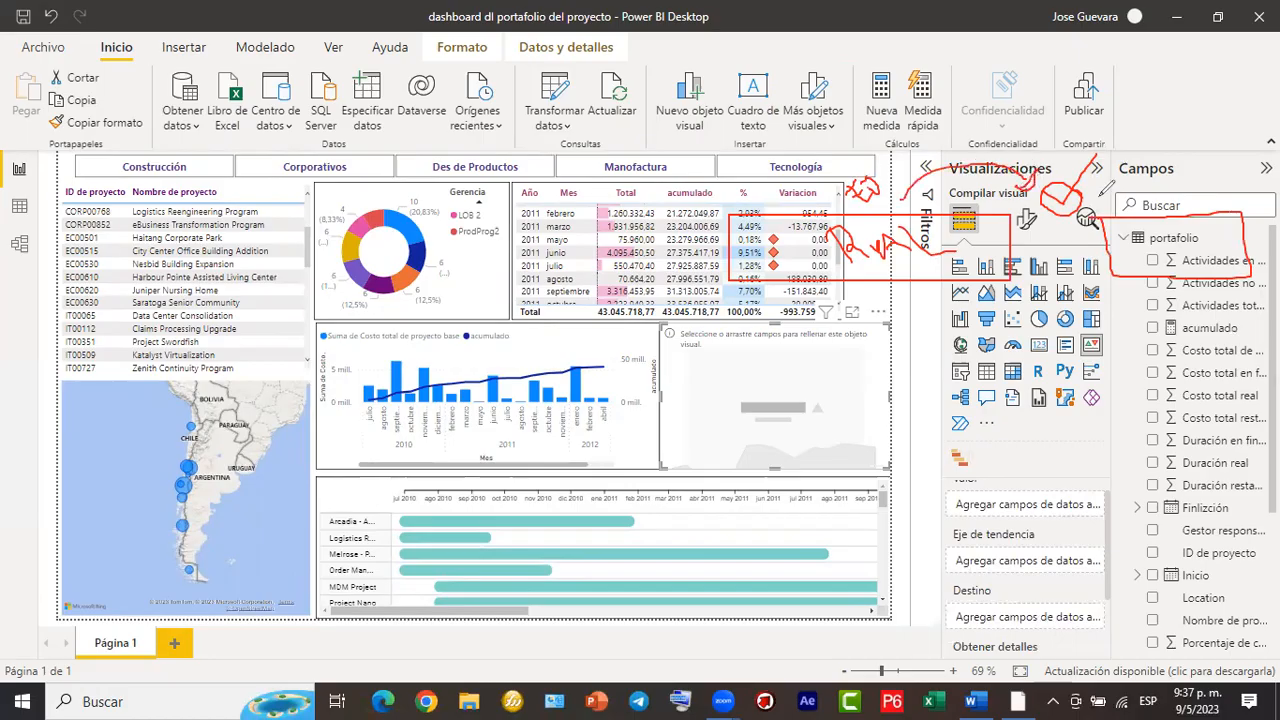
pyautogui.moveTo(1057, 158)
pyautogui.mouseDown()
pyautogui.moveTo(1128, 112)
pyautogui.moveTo(1173, 186)
pyautogui.mouseUp()
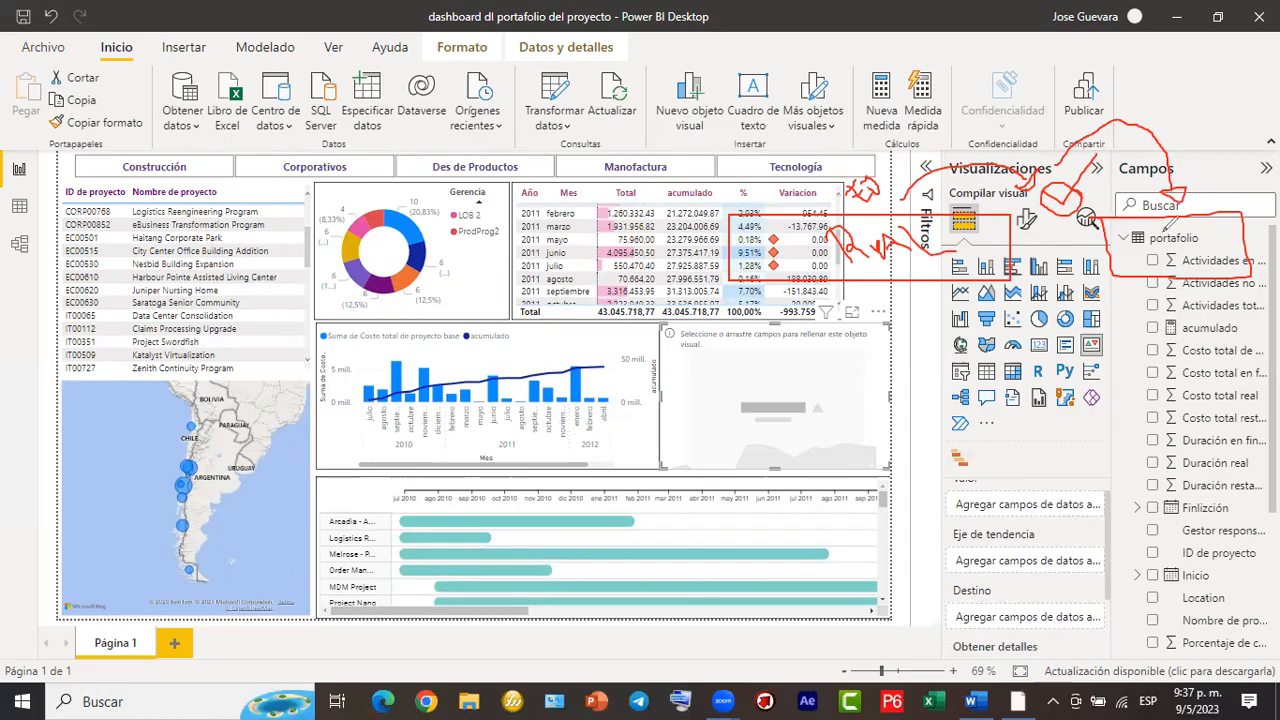
pyautogui.moveTo(1084, 221)
pyautogui.mouseDown()
pyautogui.moveTo(1040, 222)
pyautogui.moveTo(1090, 230)
pyautogui.mouseUp()
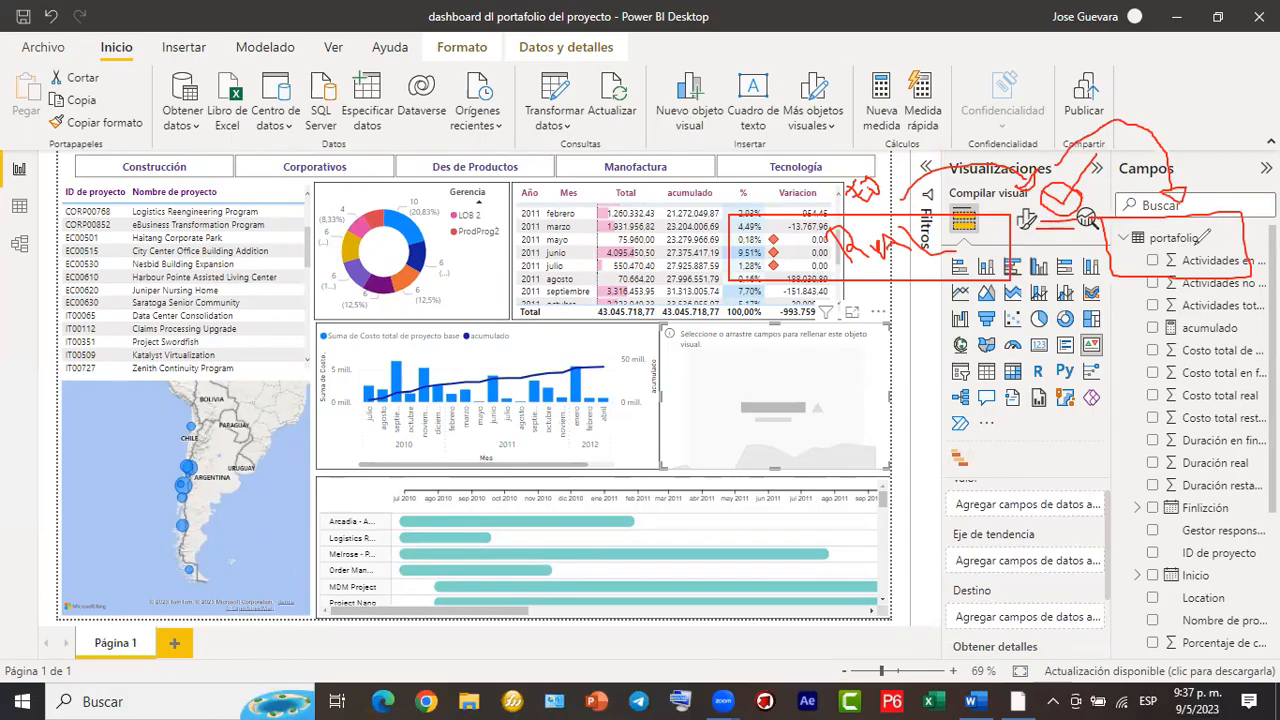
pyautogui.click(953, 126)
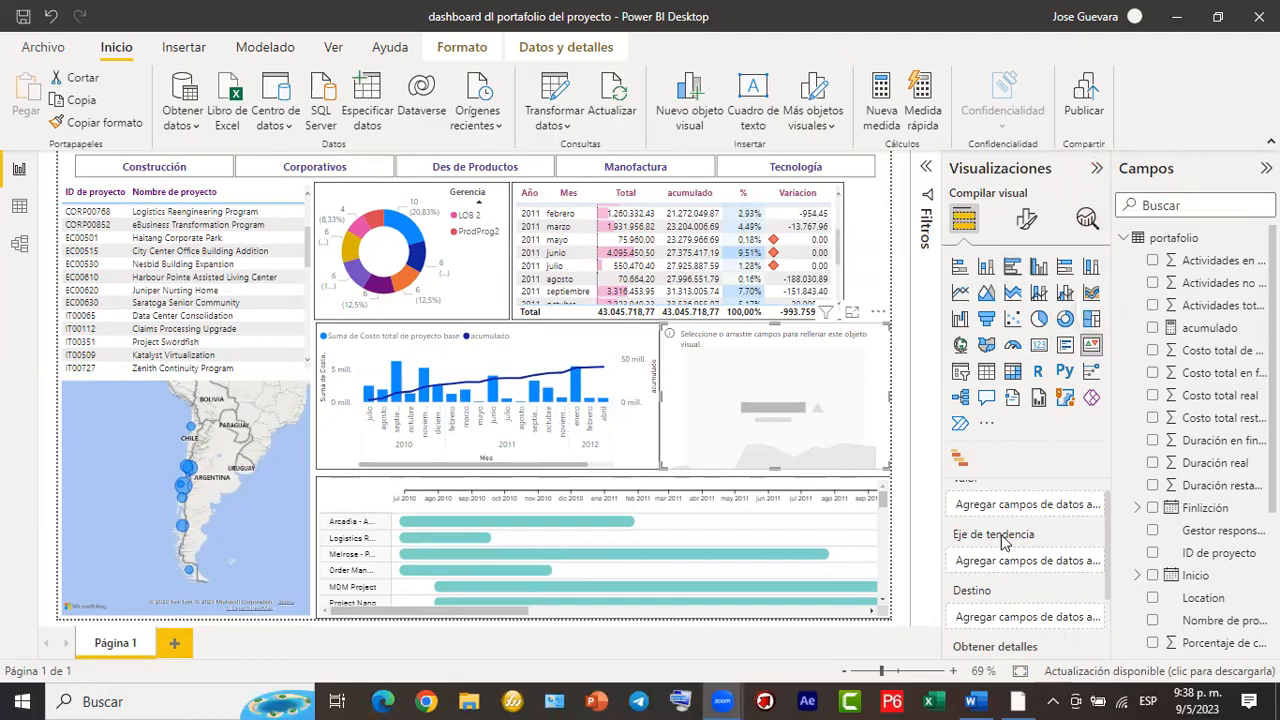
# Populate the KPI with Costo total real as value, Inicio as trend axis and Duración en finalización as target.
pyautogui.scroll(1, 1003, 540)
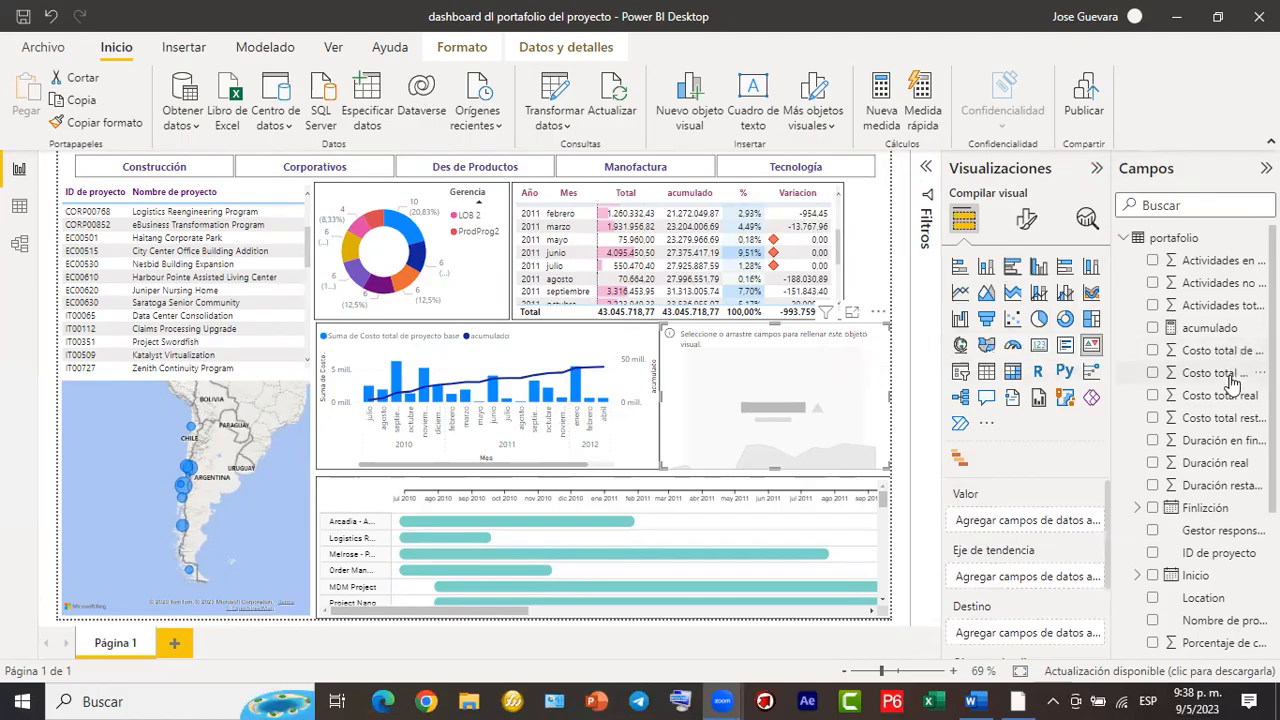
pyautogui.moveTo(1208, 403); pyautogui.dragTo(1034, 522)
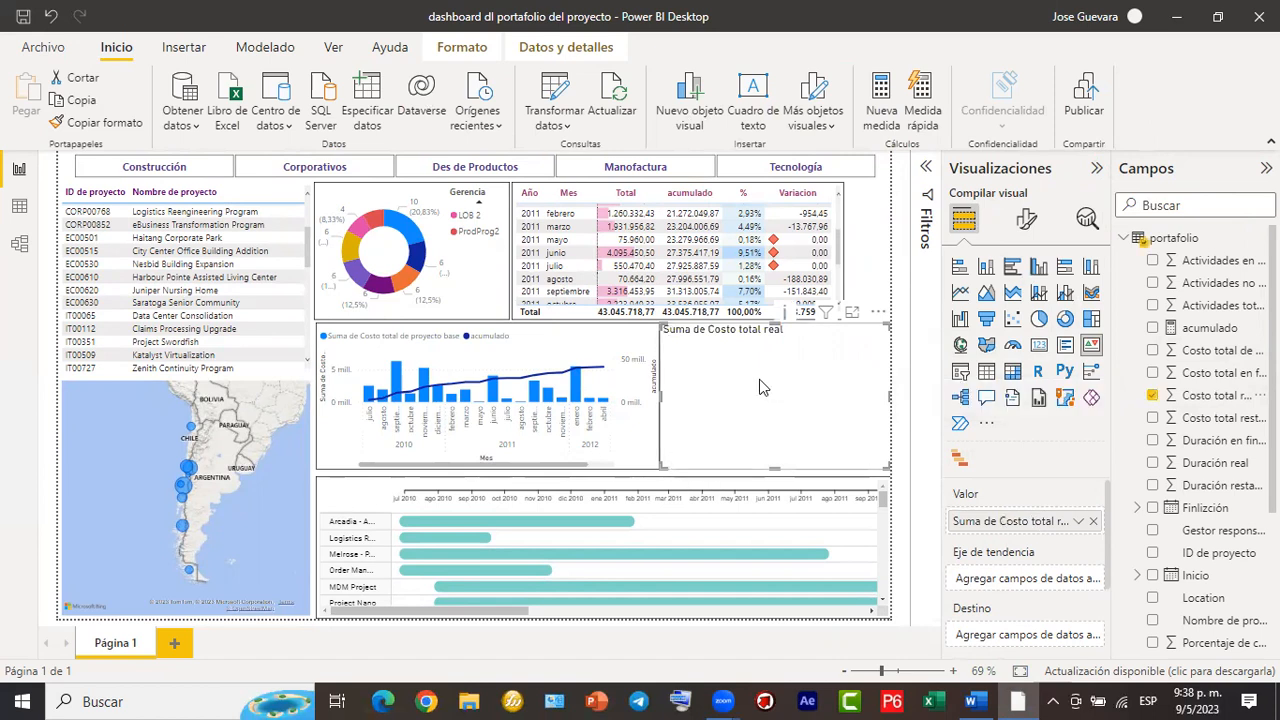
pyautogui.scroll(-2, 1182, 450)
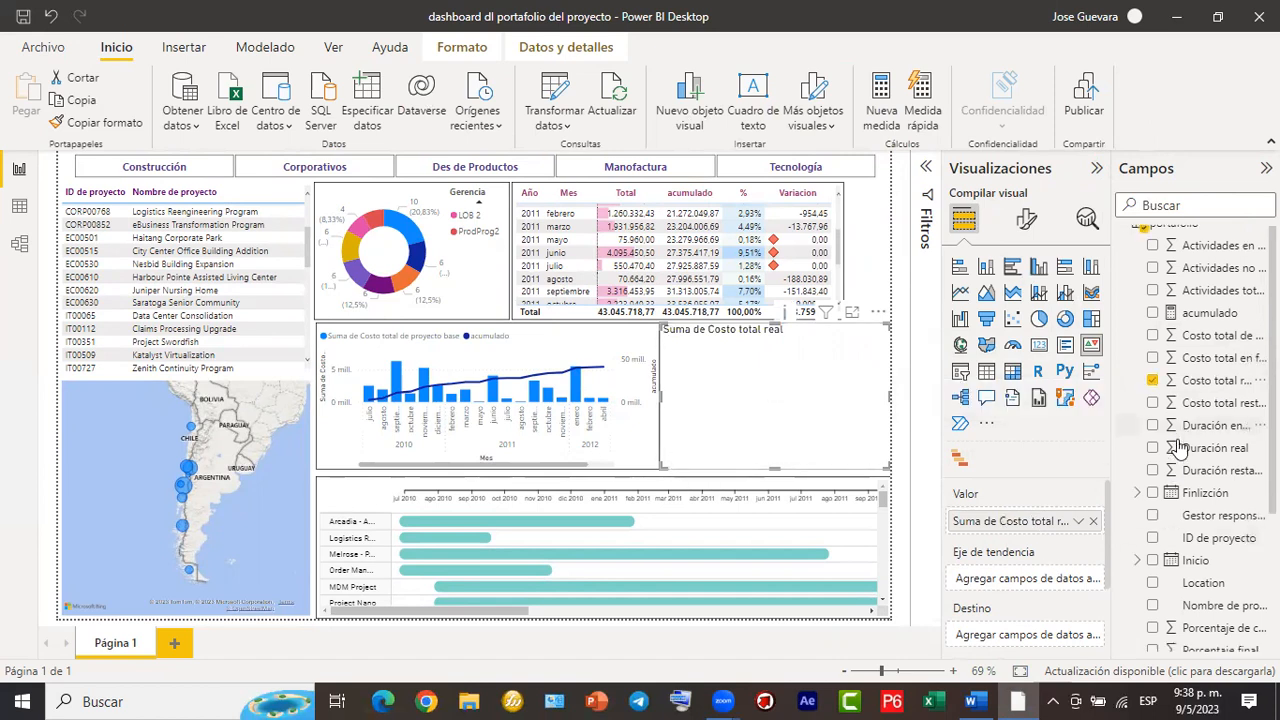
pyautogui.moveTo(1195, 515); pyautogui.dragTo(1027, 583)
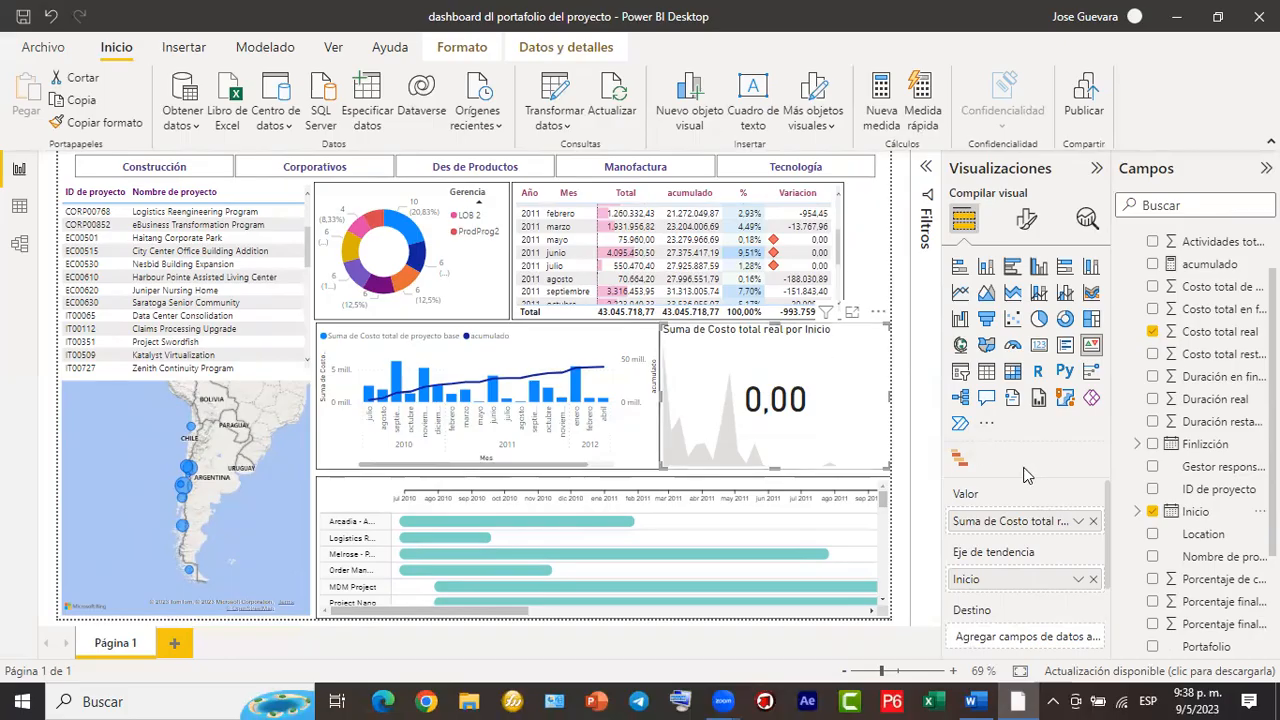
pyautogui.scroll(-2, 999, 482)
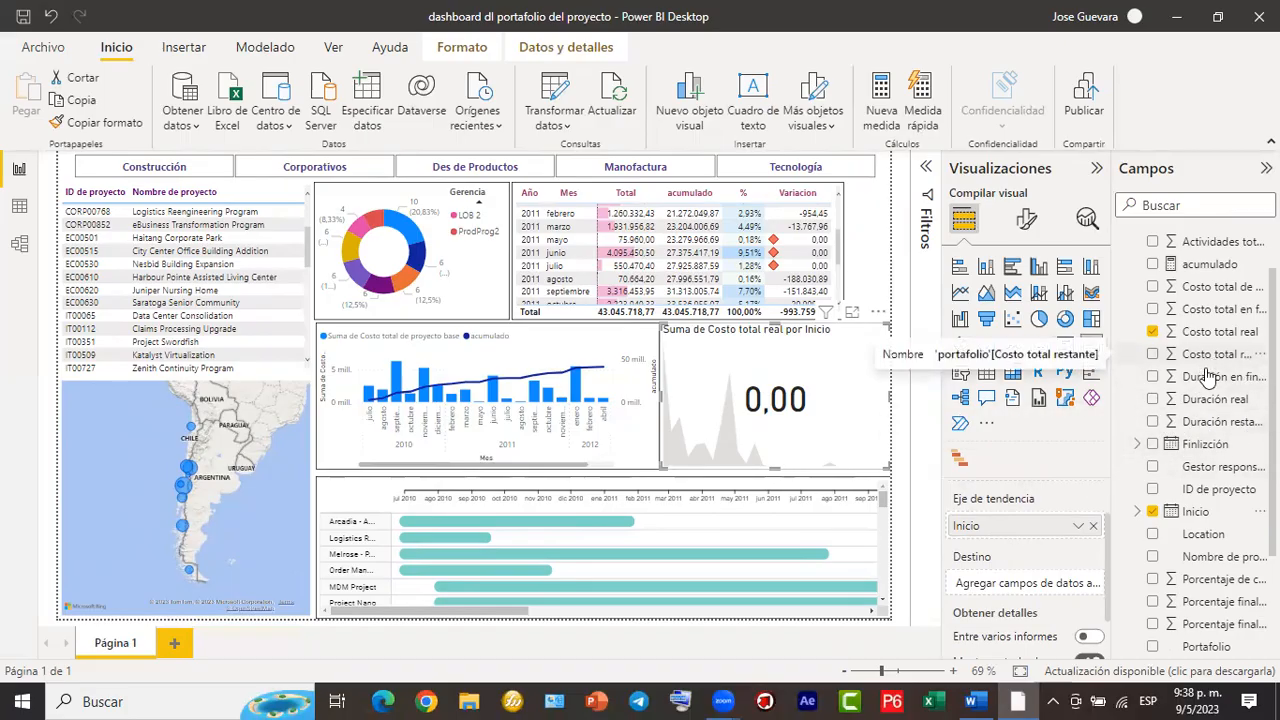
pyautogui.moveTo(1210, 380); pyautogui.dragTo(1040, 592)
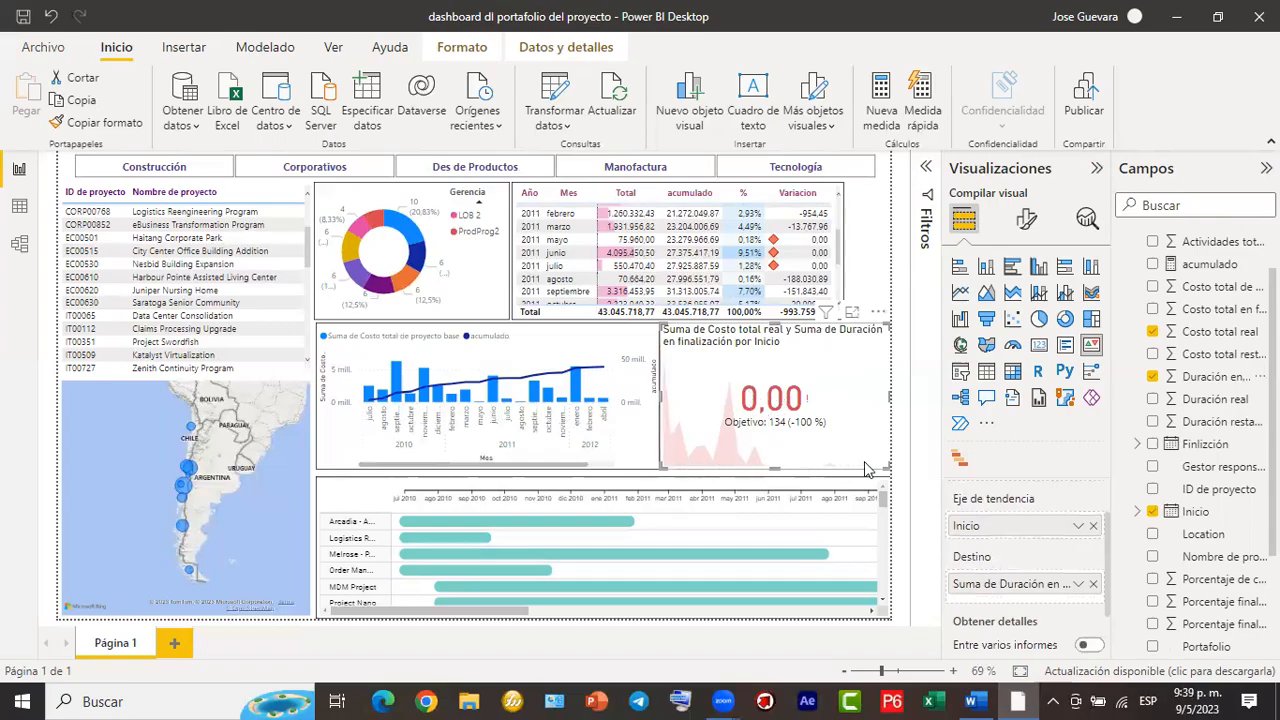
# Turn off the KPI visual's title and return to its field assignments.
pyautogui.click(1025, 220)
pyautogui.click(1062, 316)
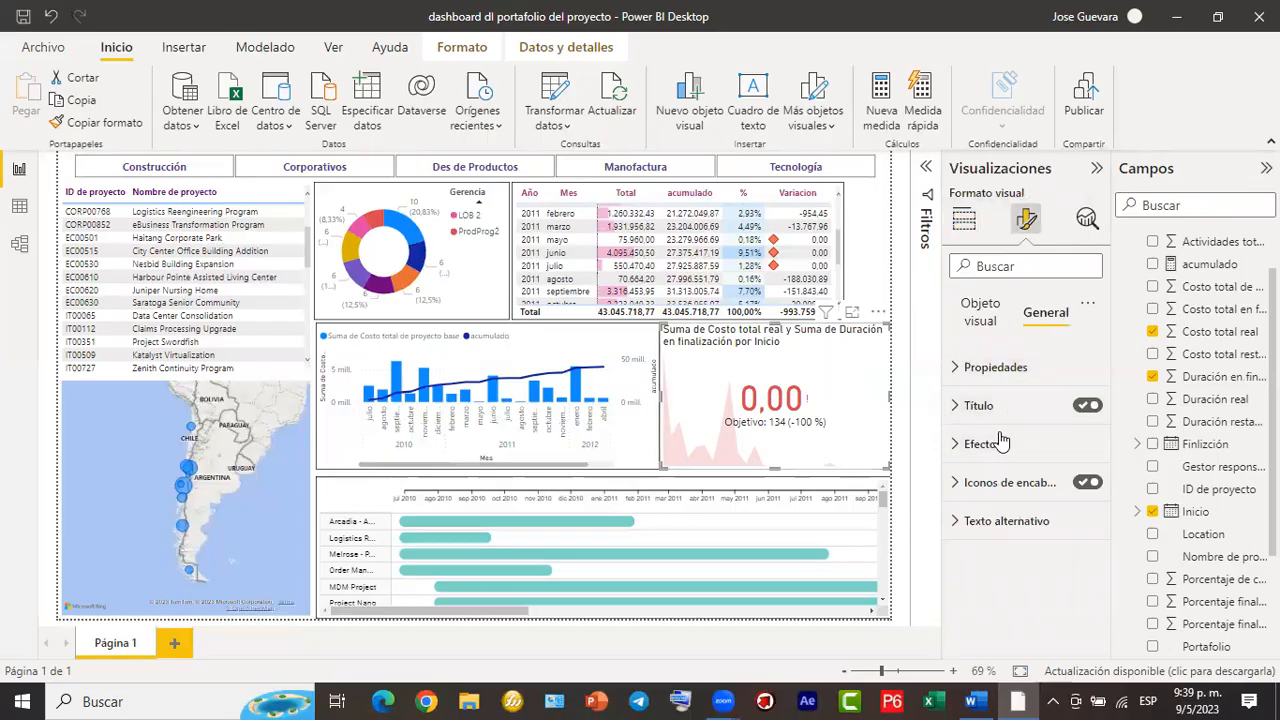
pyautogui.click(1088, 406)
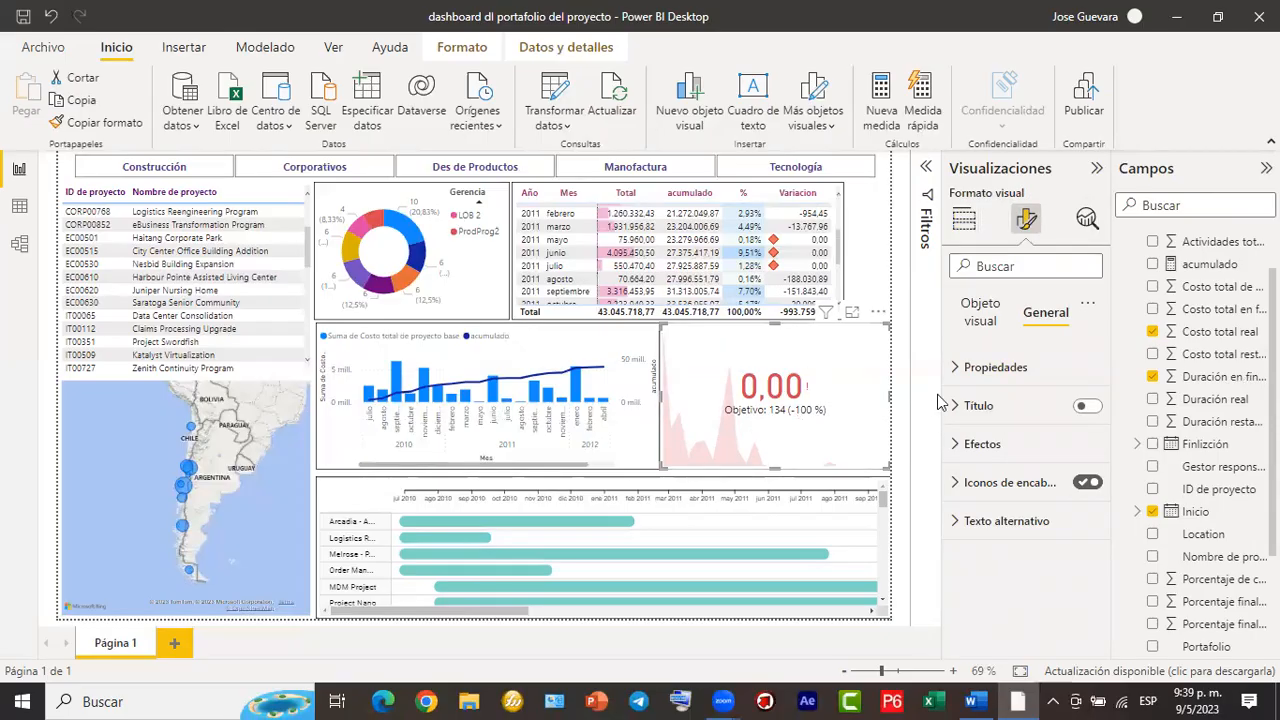
pyautogui.click(972, 316)
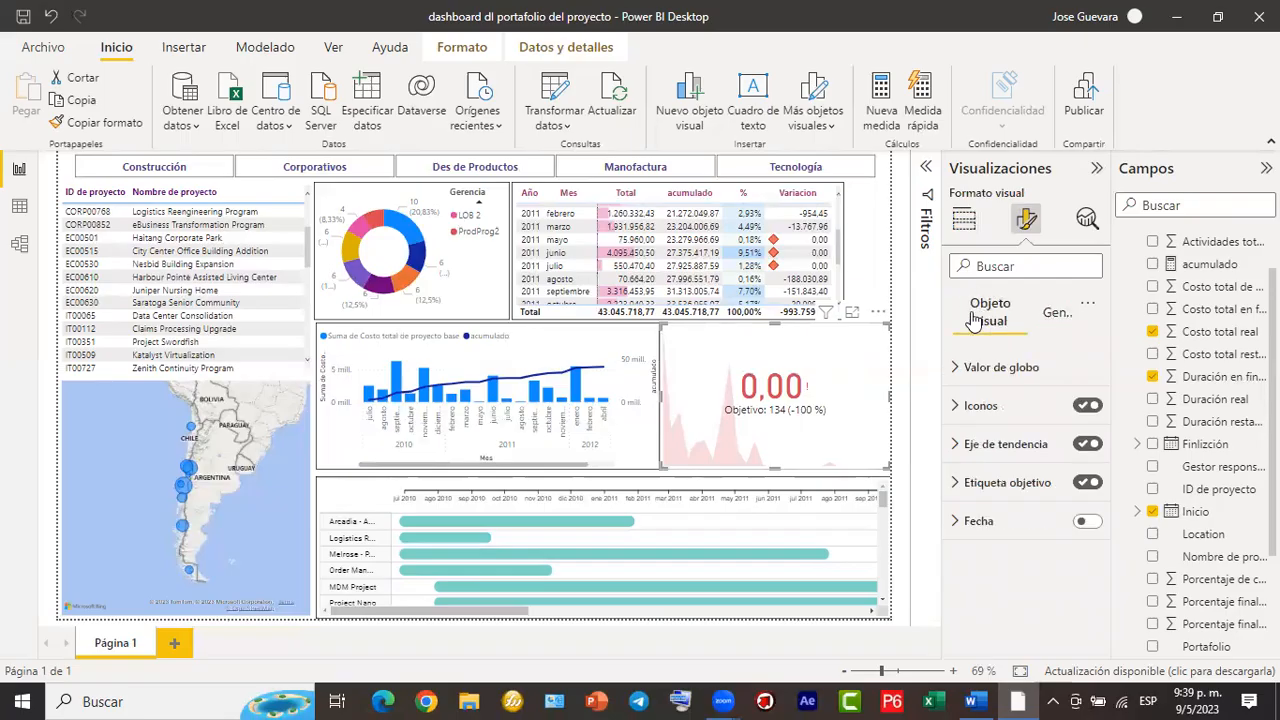
pyautogui.click(963, 224)
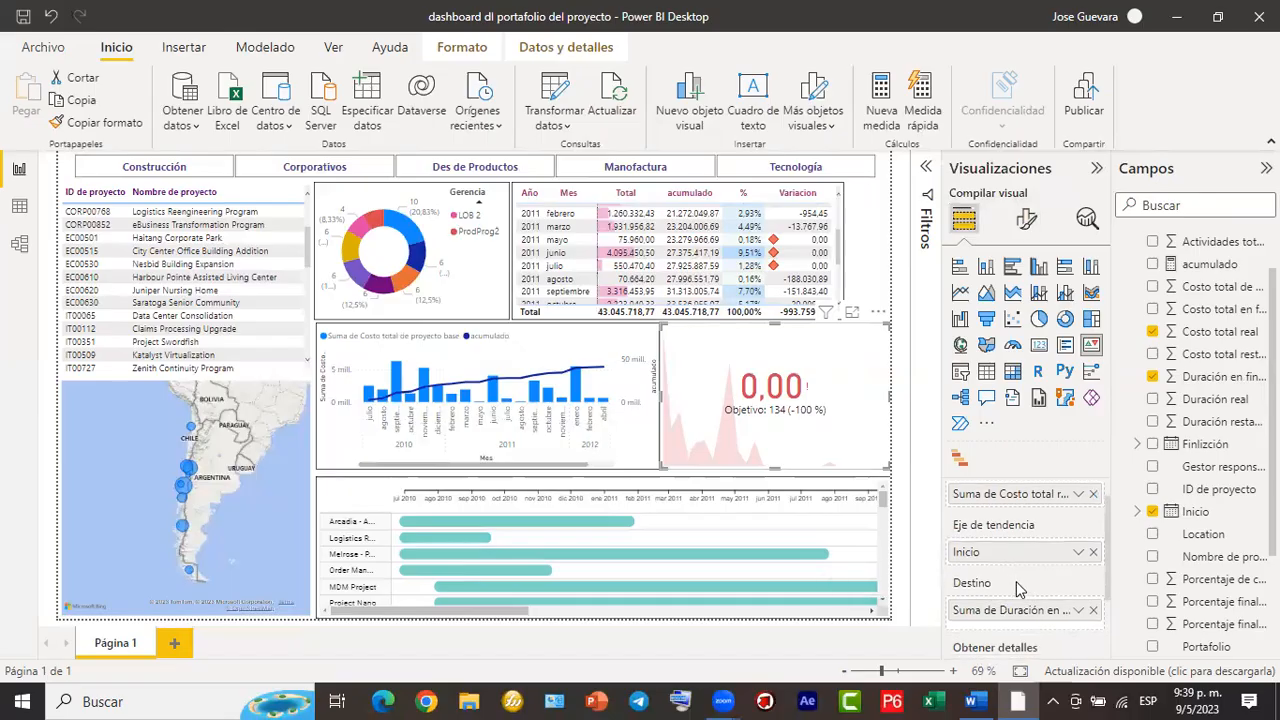
# Replace the KPI visual's target field with Costo total en finalización.
pyautogui.scroll(-1, 1012, 582)
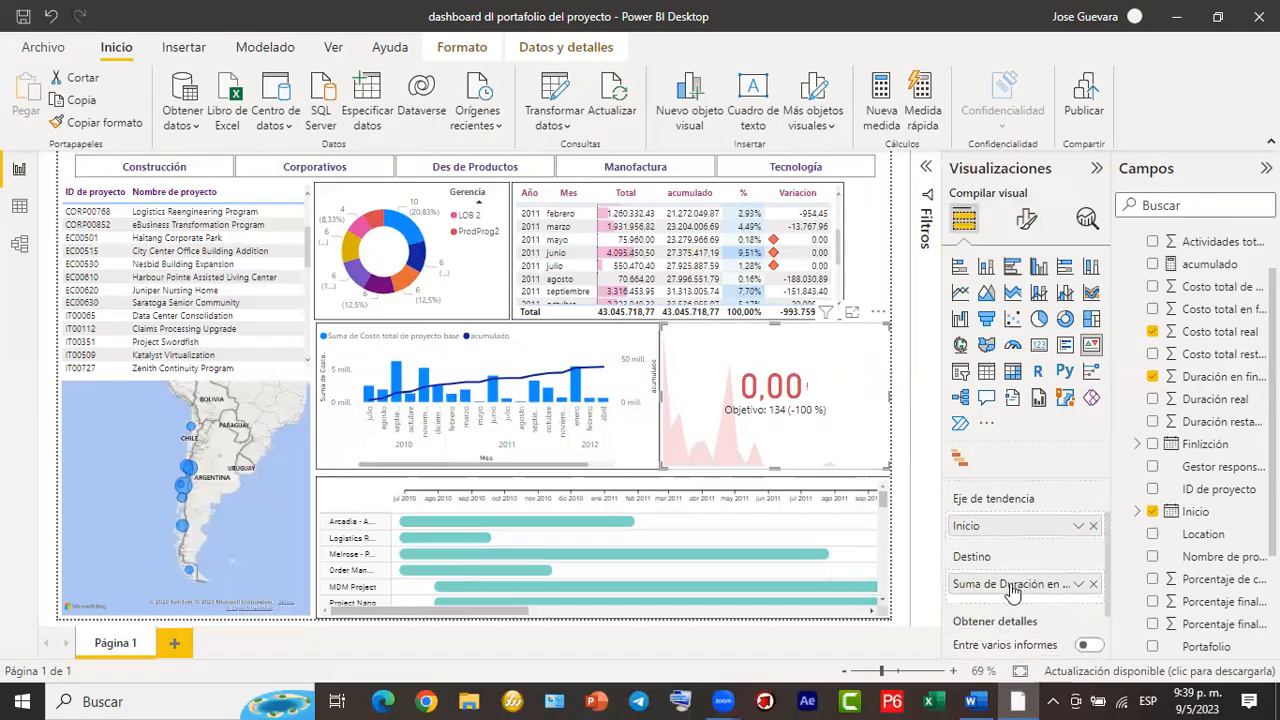
pyautogui.click(1093, 585)
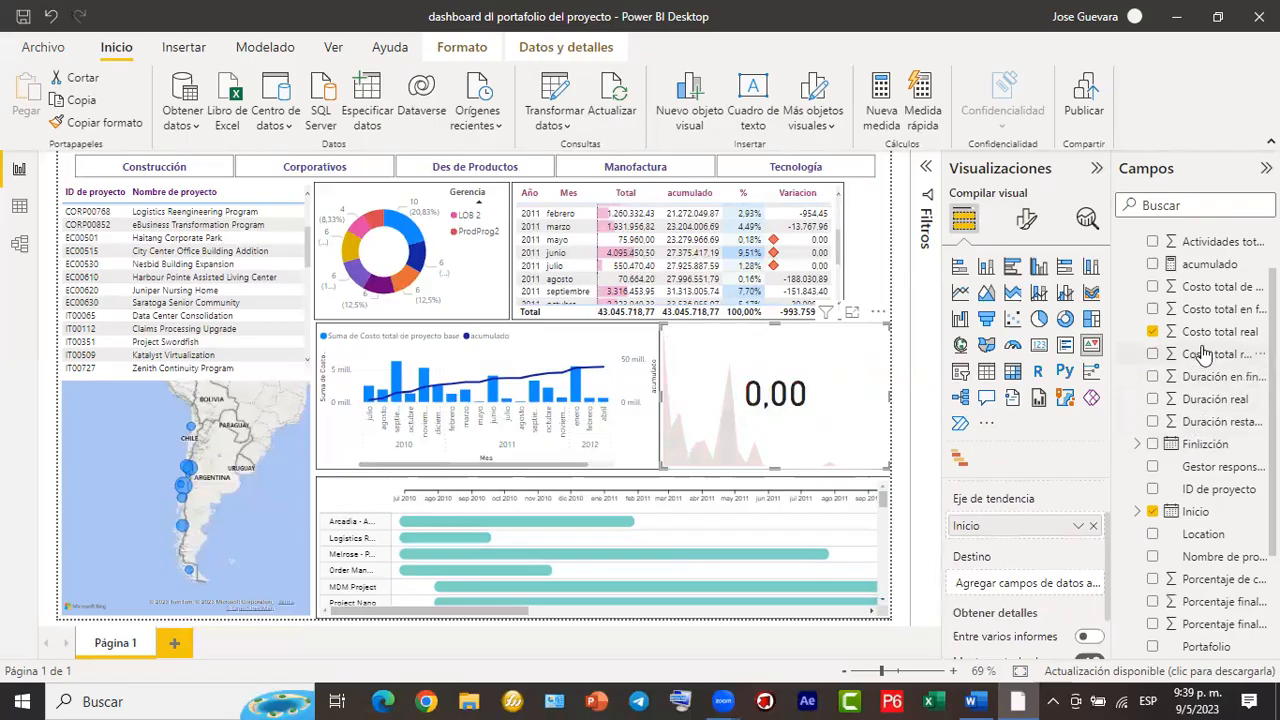
pyautogui.moveTo(1216, 314); pyautogui.dragTo(1049, 597)
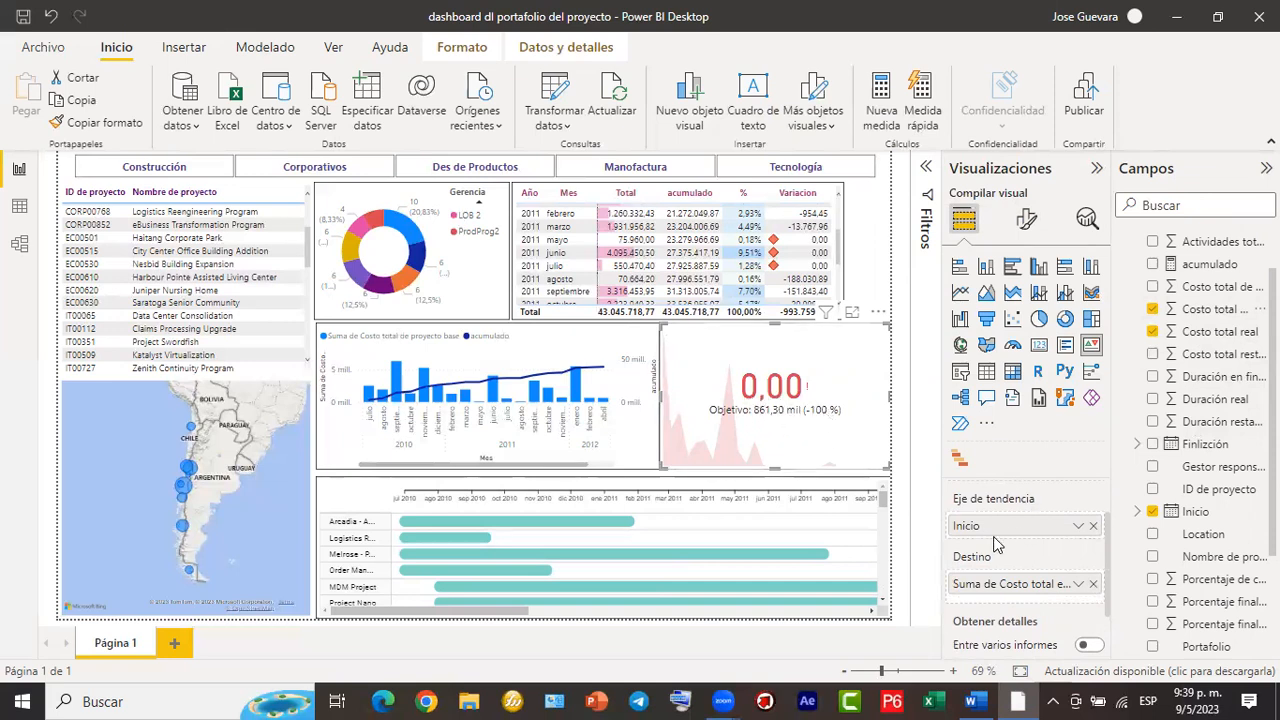
pyautogui.scroll(1, 978, 540)
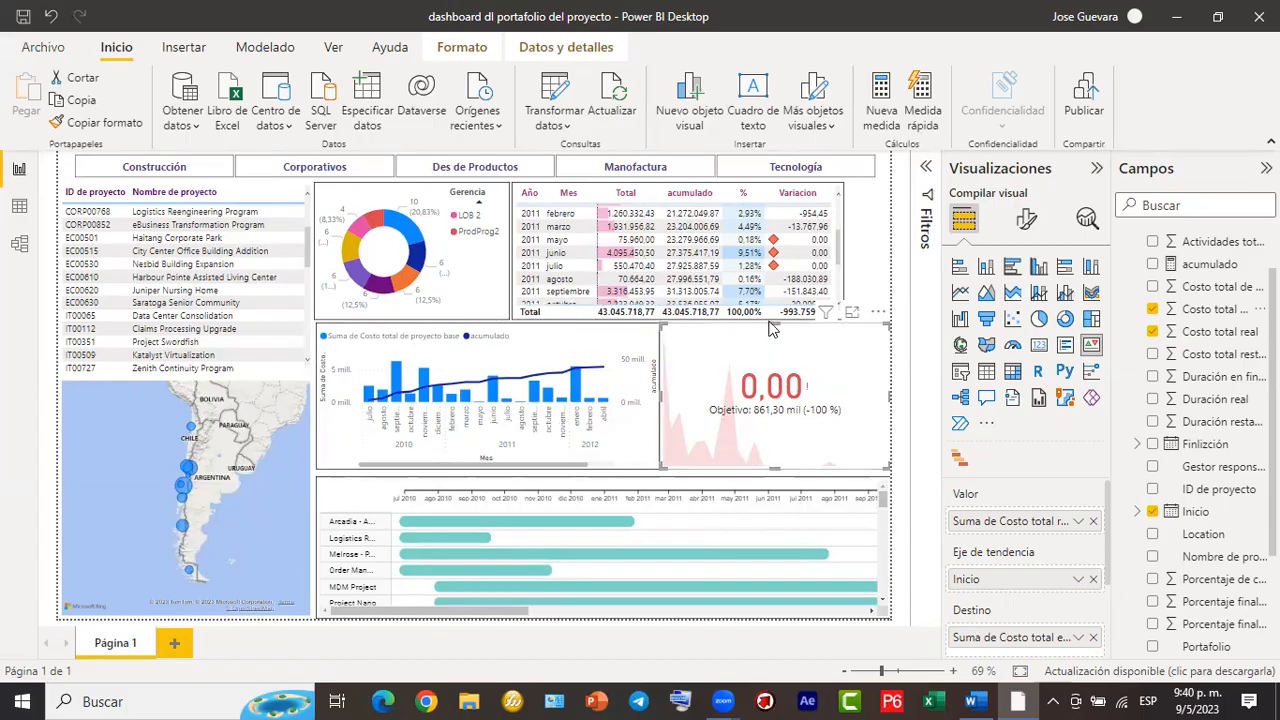
# Widen the monthly cost table to the page edge so it lines up with the KPI visual below.
pyautogui.moveTo(887, 396); pyautogui.dragTo(883, 422)
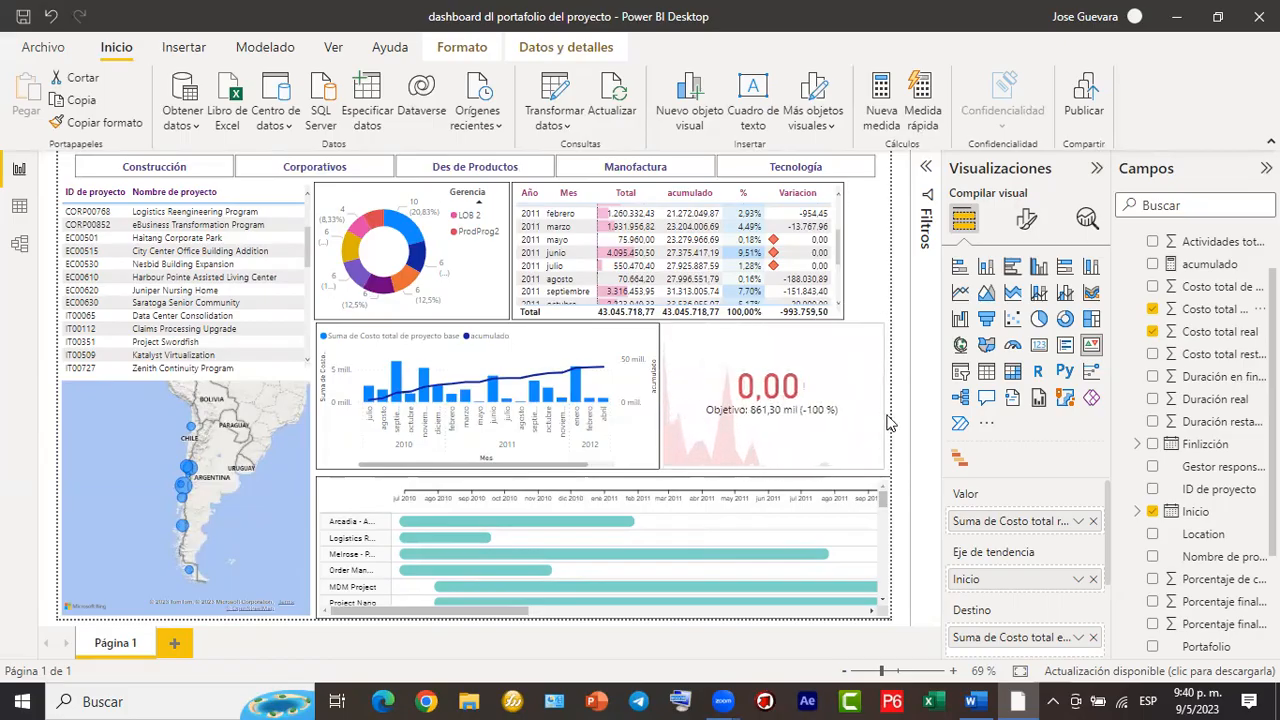
pyautogui.click(845, 258)
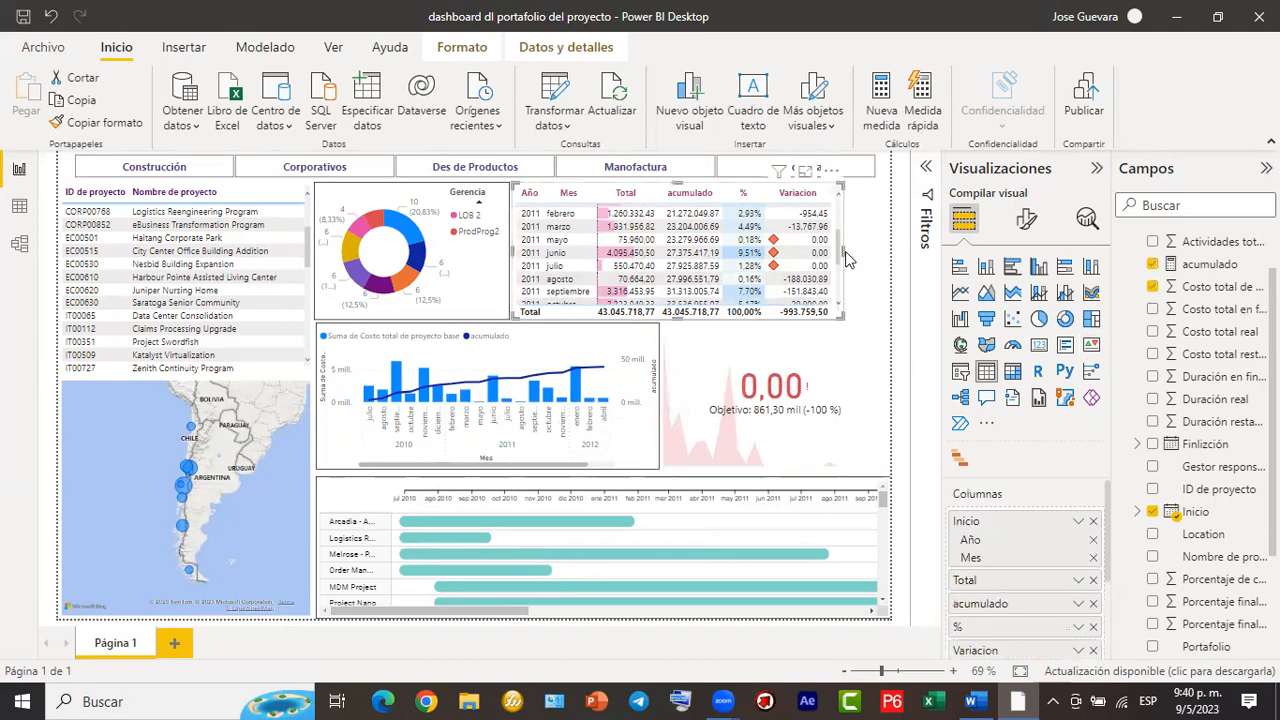
pyautogui.moveTo(864, 263); pyautogui.dragTo(888, 270)
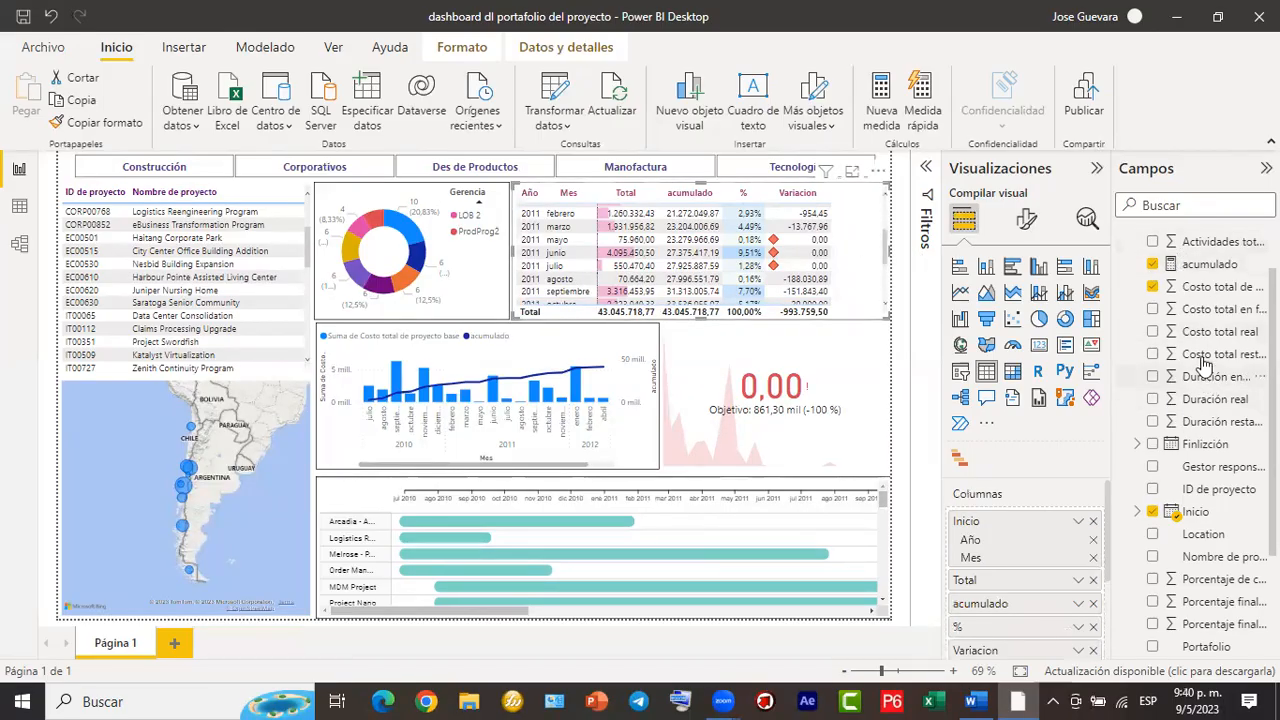
# Add Costo total real as the last column of the monthly cost table.
pyautogui.moveTo(1210, 340); pyautogui.dragTo(1064, 524)
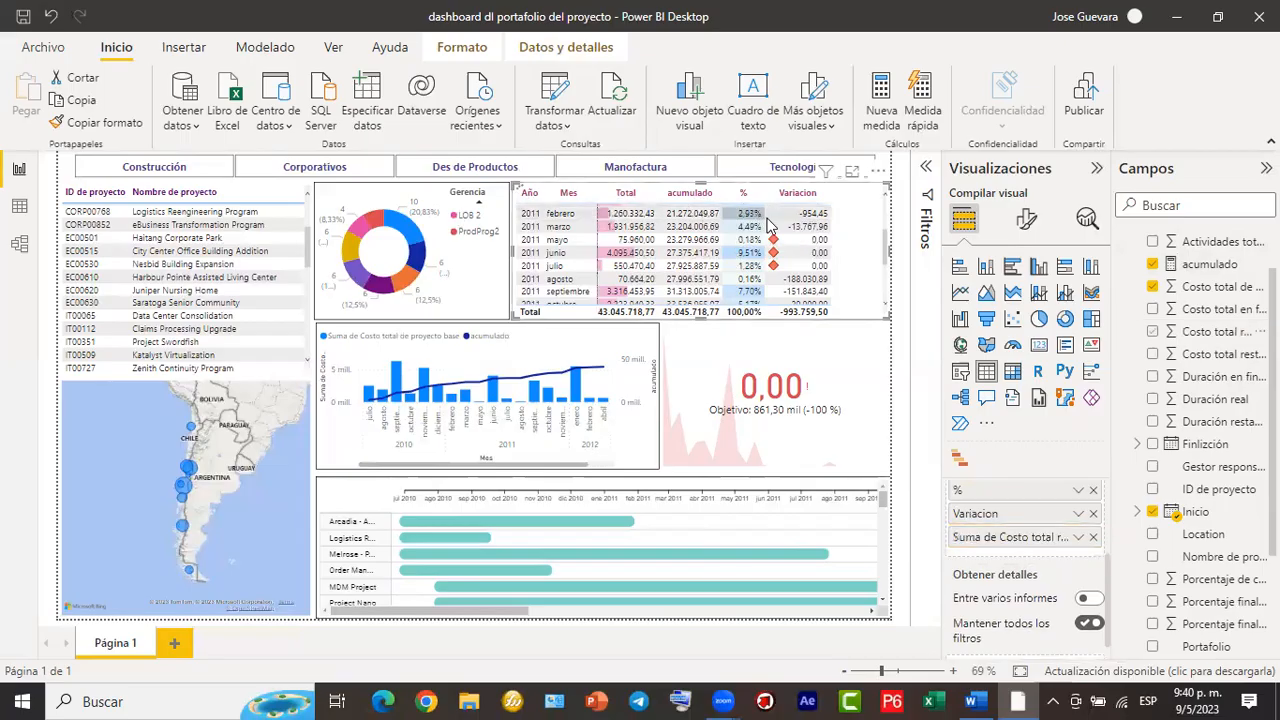
pyautogui.moveTo(715, 318); pyautogui.dragTo(840, 327)
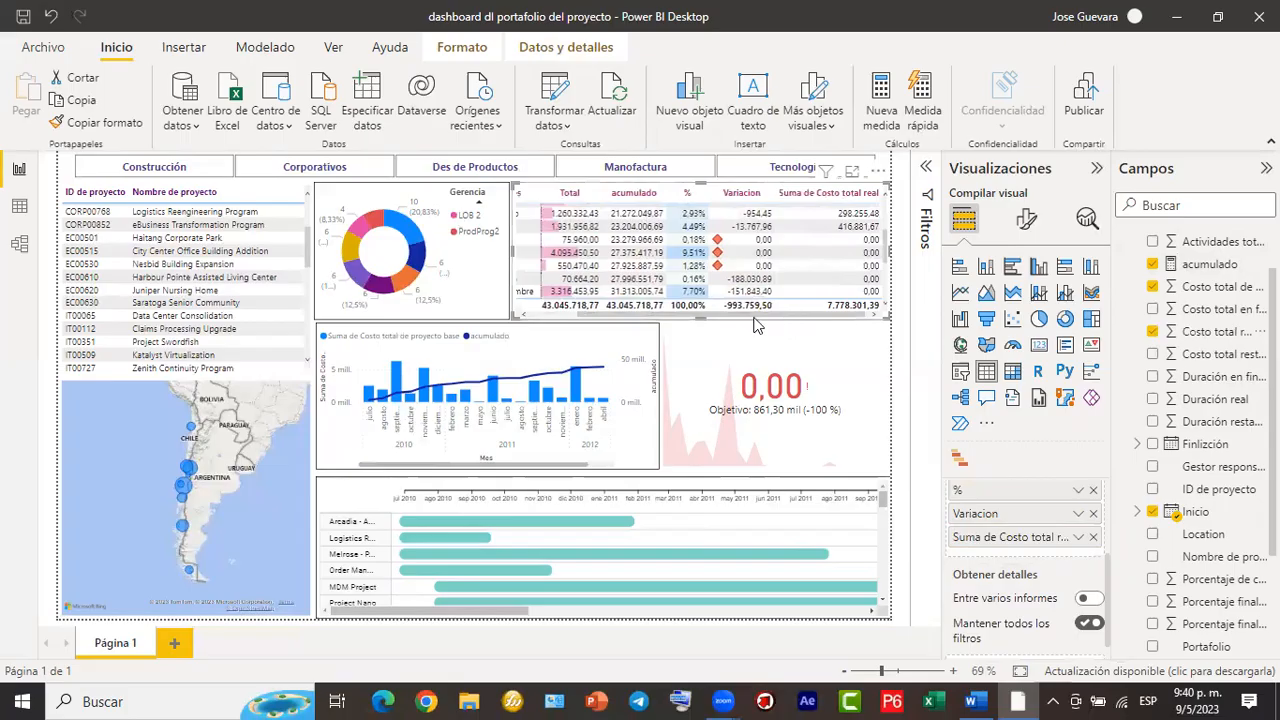
pyautogui.moveTo(756, 323); pyautogui.dragTo(680, 323)
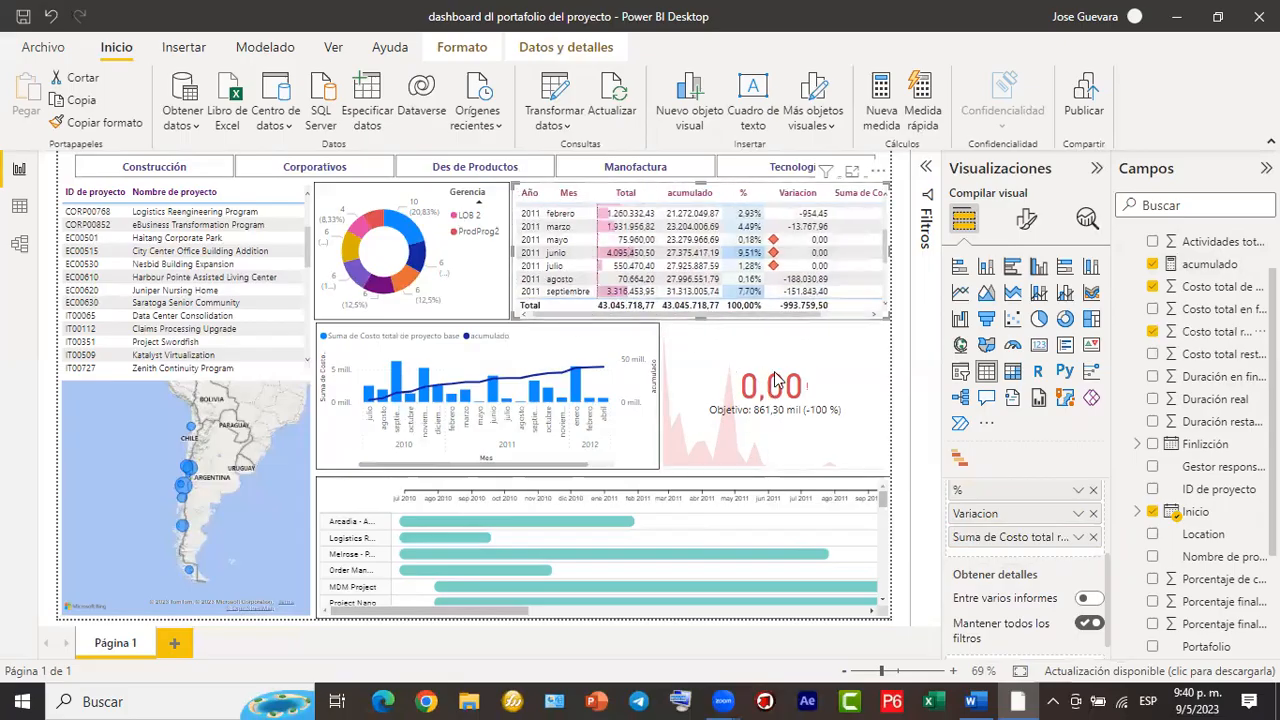
pyautogui.moveTo(767, 319); pyautogui.dragTo(853, 317)
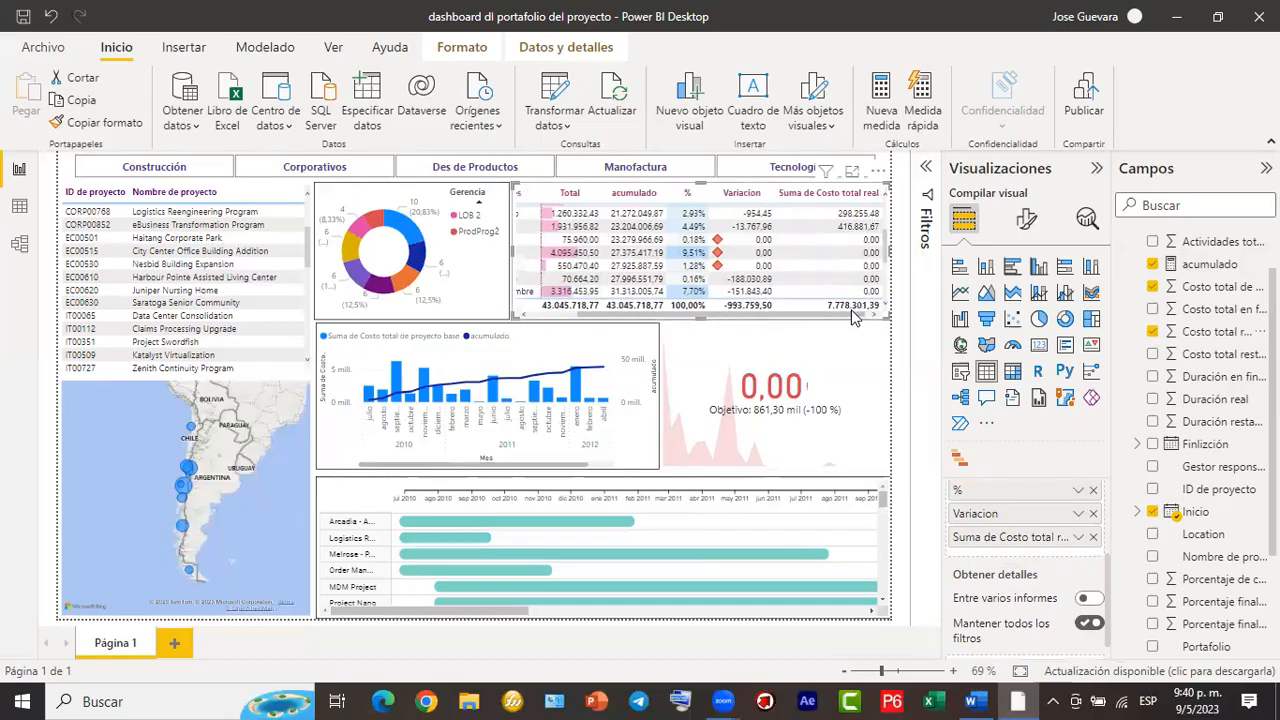
# Rename the cost table's Suma de Costo total real column as Real.
pyautogui.doubleClick(1002, 539)
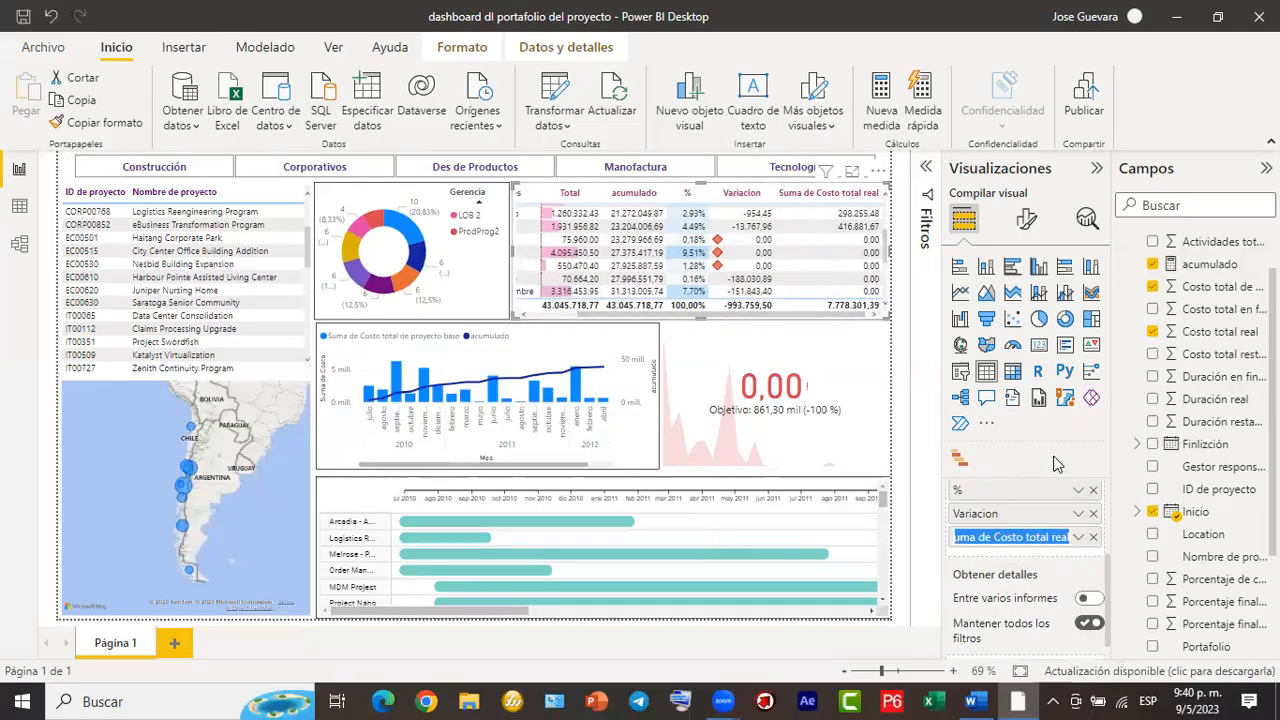
pyautogui.write('Real')
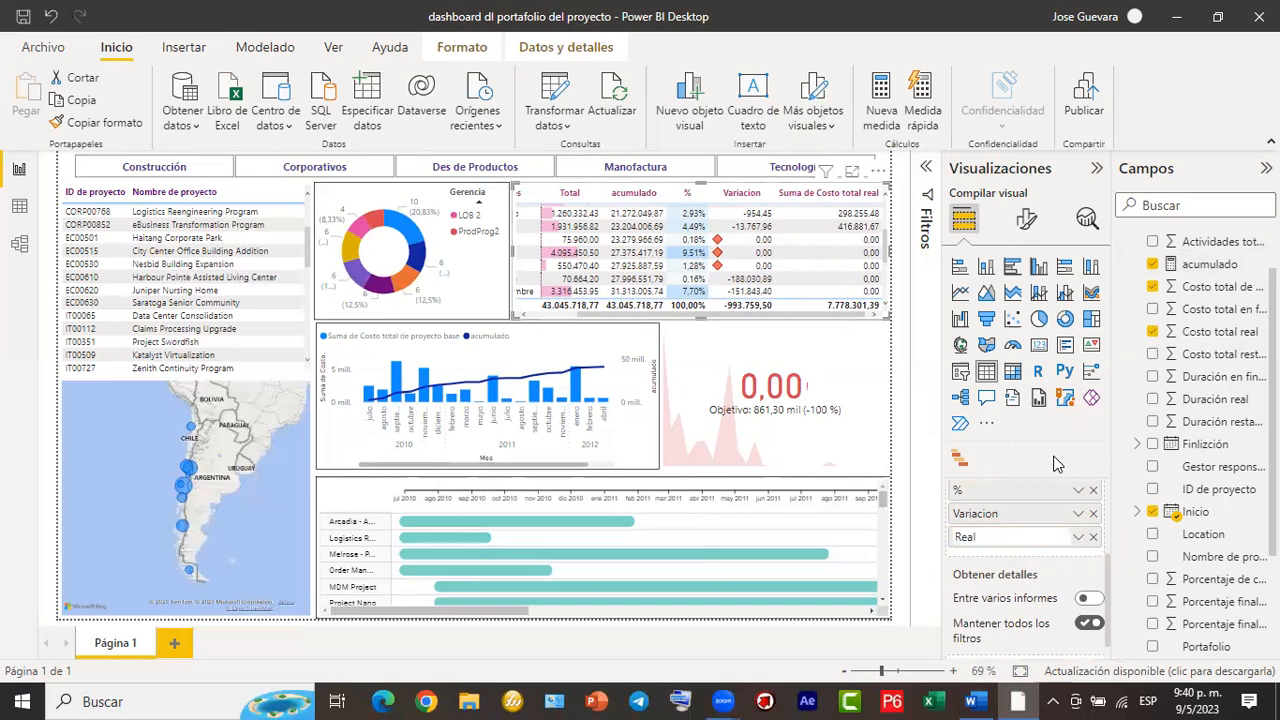
pyautogui.press('Return')
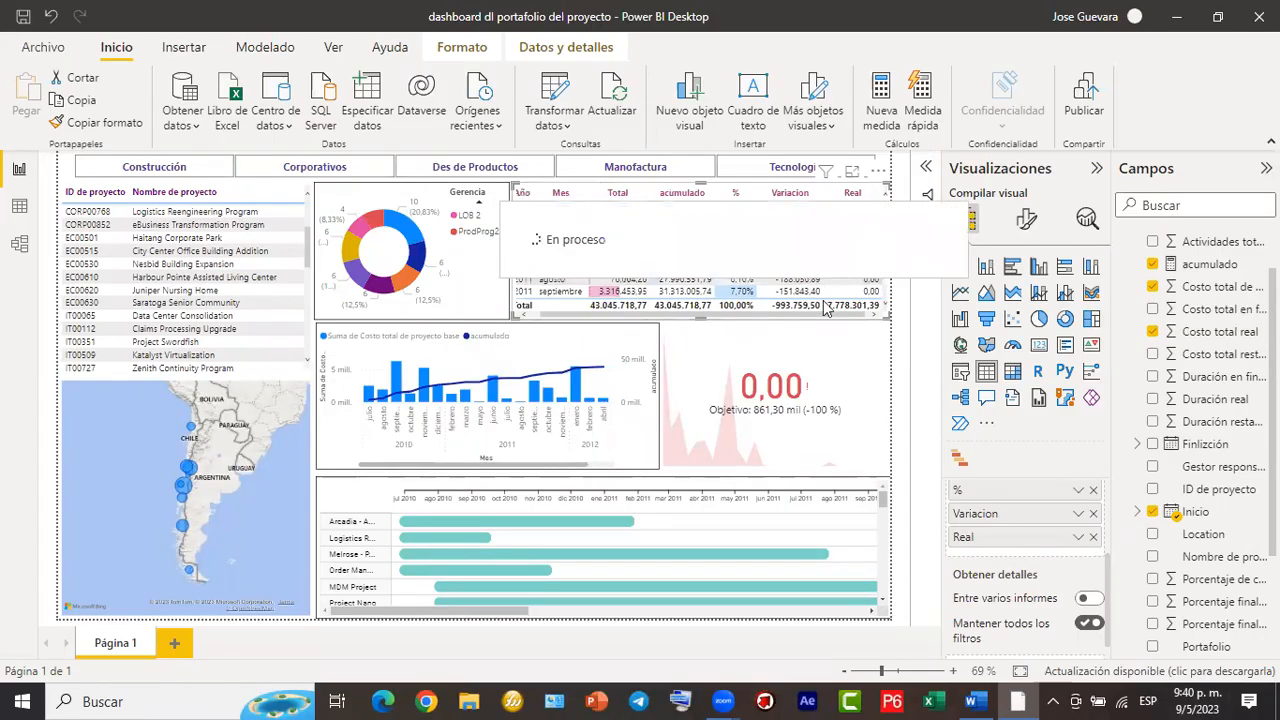
pyautogui.hscroll(-2, 800, 320)
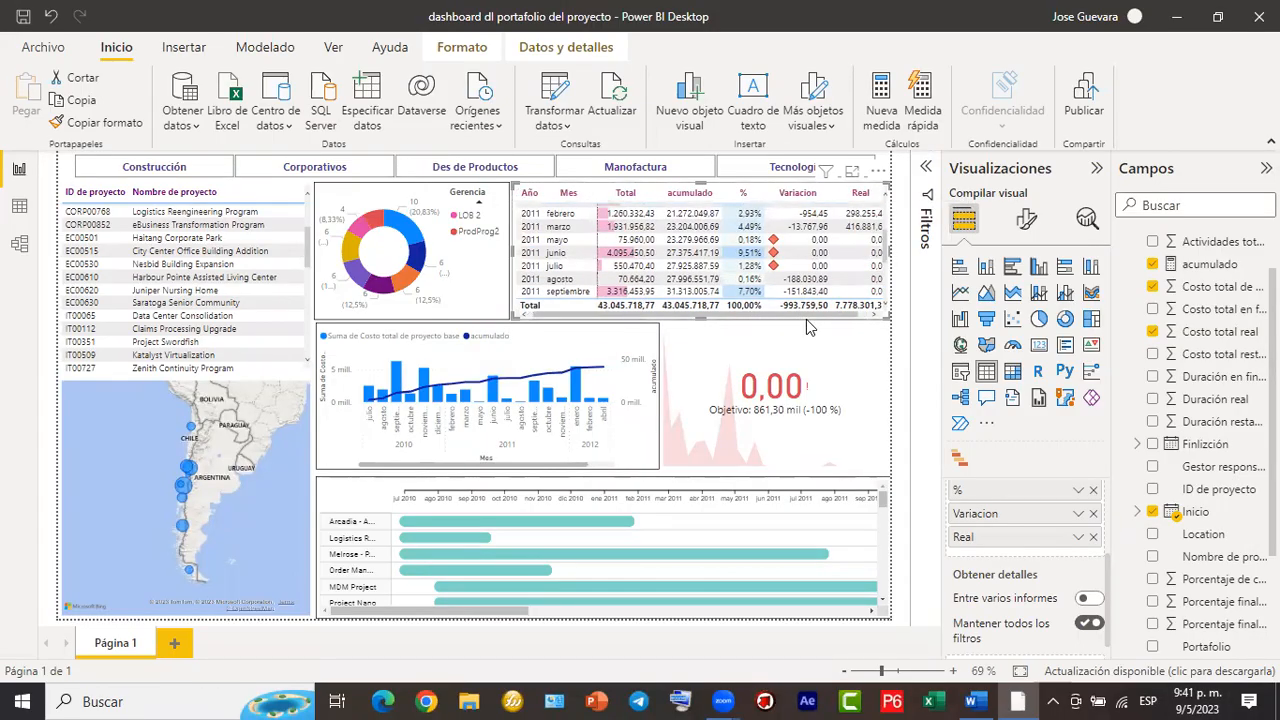
pyautogui.hscroll(1, 806, 320)
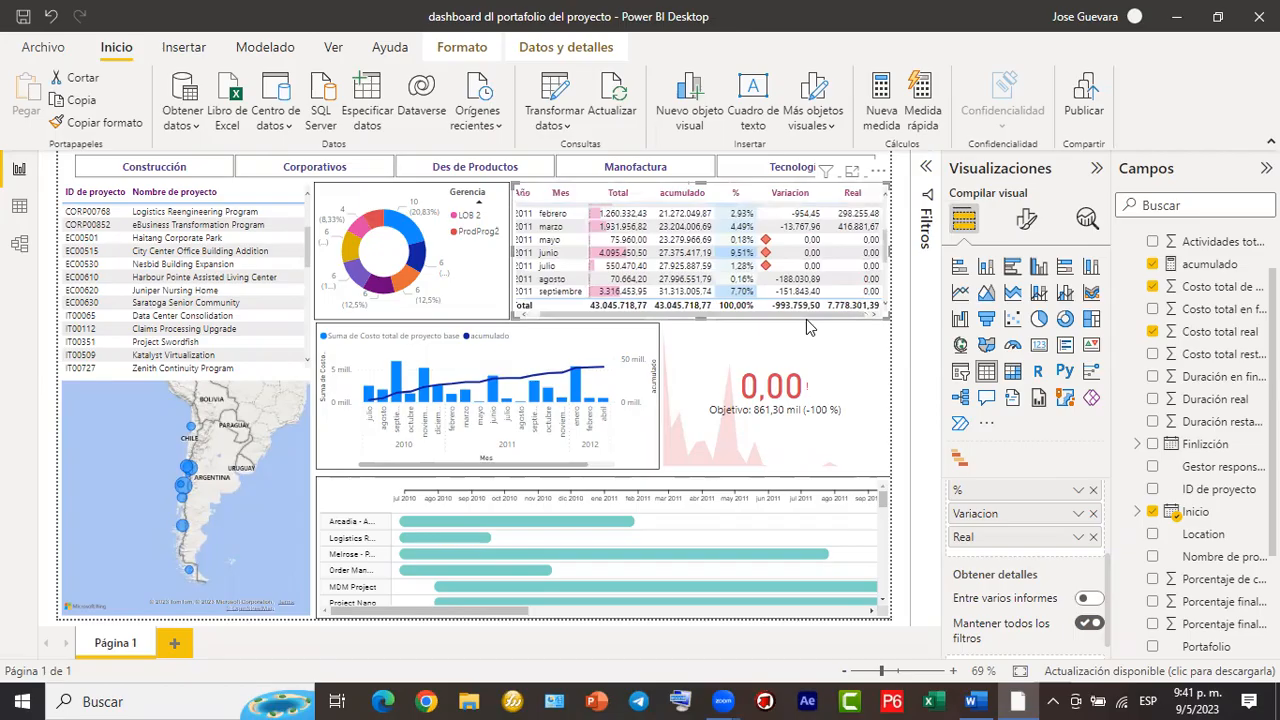
# Try adjusting the KPI visual's lower edge and its edge beside the combo chart.
pyautogui.click(757, 441)
pyautogui.moveTo(771, 474); pyautogui.dragTo(780, 472)
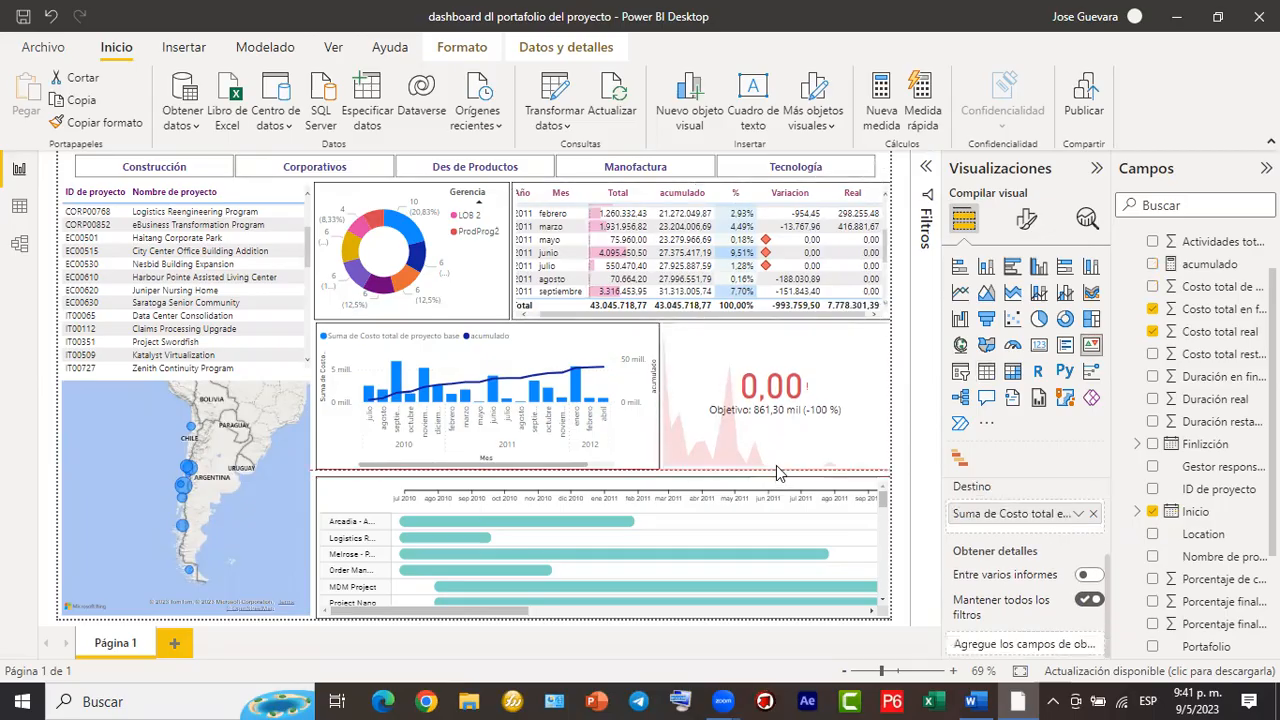
pyautogui.moveTo(660, 402); pyautogui.dragTo(669, 403)
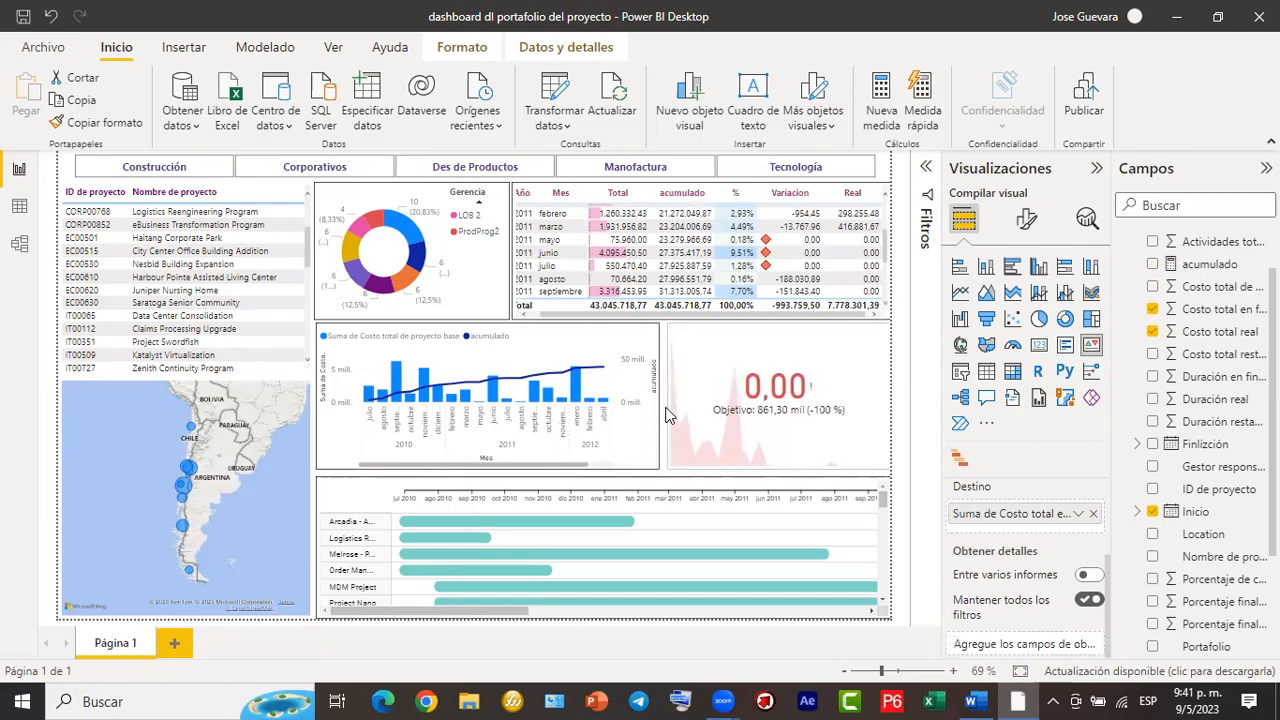
pyautogui.moveTo(669, 416); pyautogui.dragTo(667, 418)
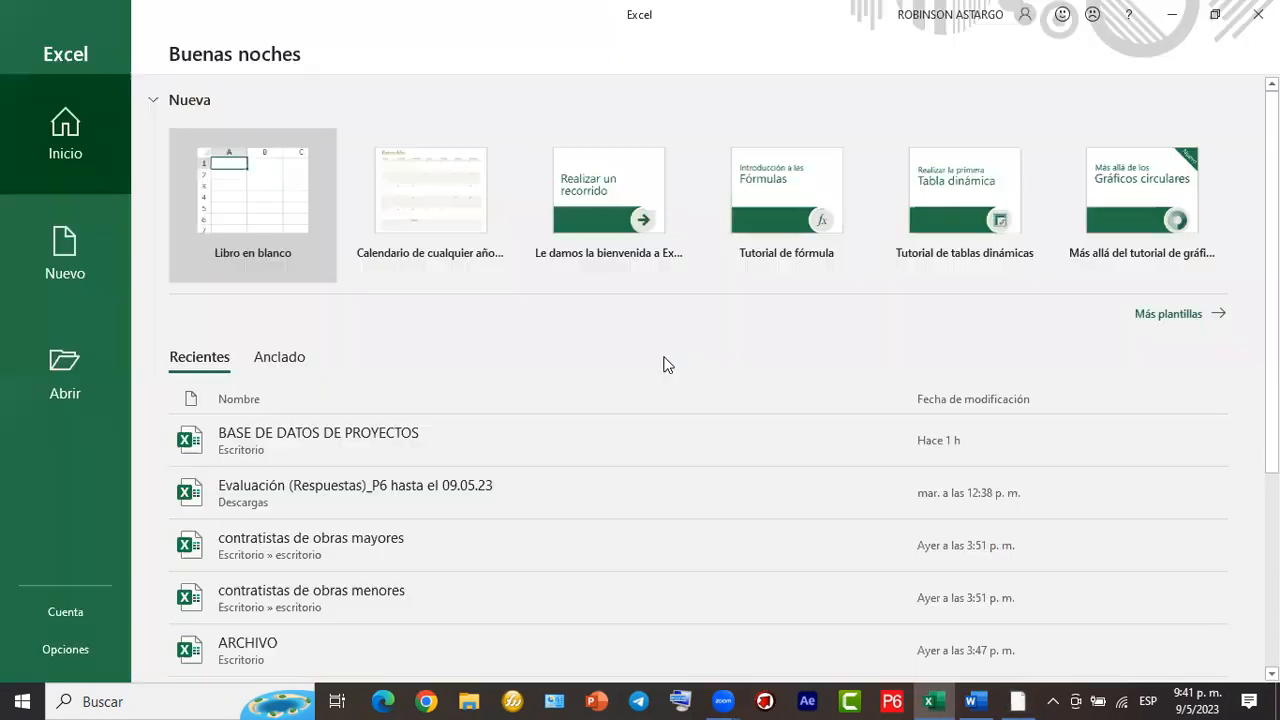
# Open the BASE DE DATOS DE PROYECTOS workbook in Excel, dismiss the Office activation assistant and review the project rows to the end.
pyautogui.click(322, 444)
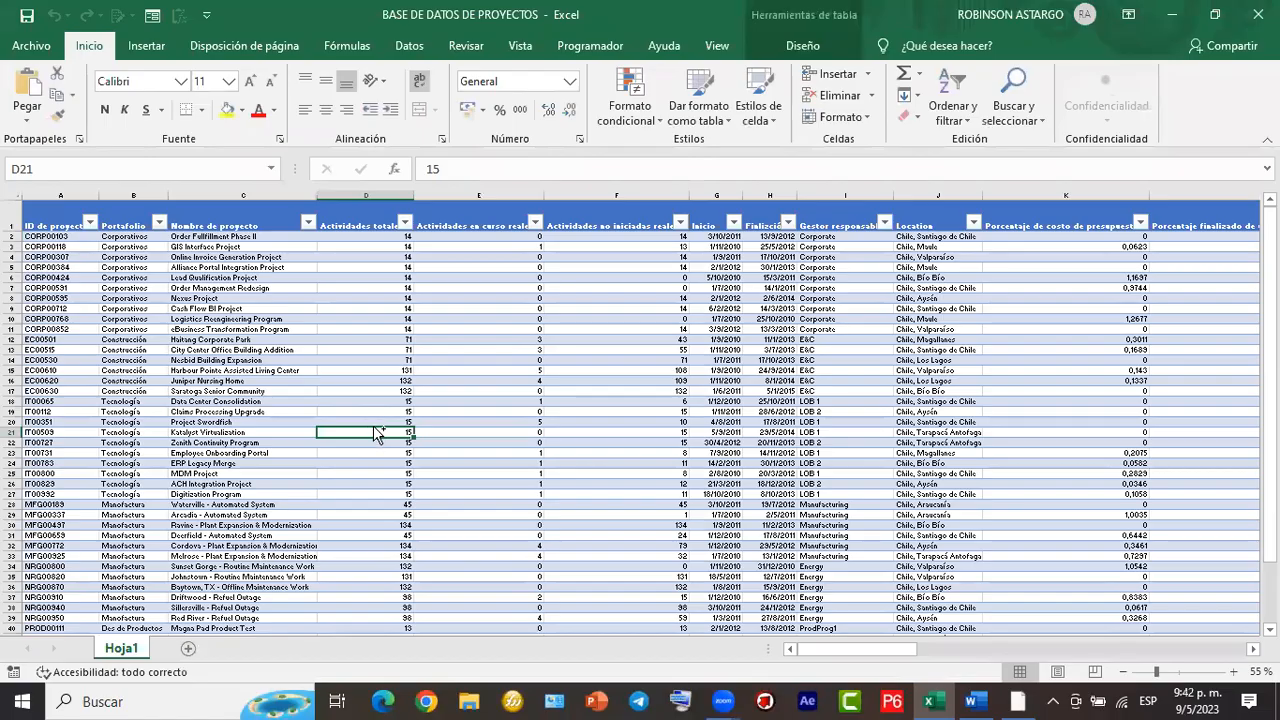
pyautogui.scroll(2, 375, 432)
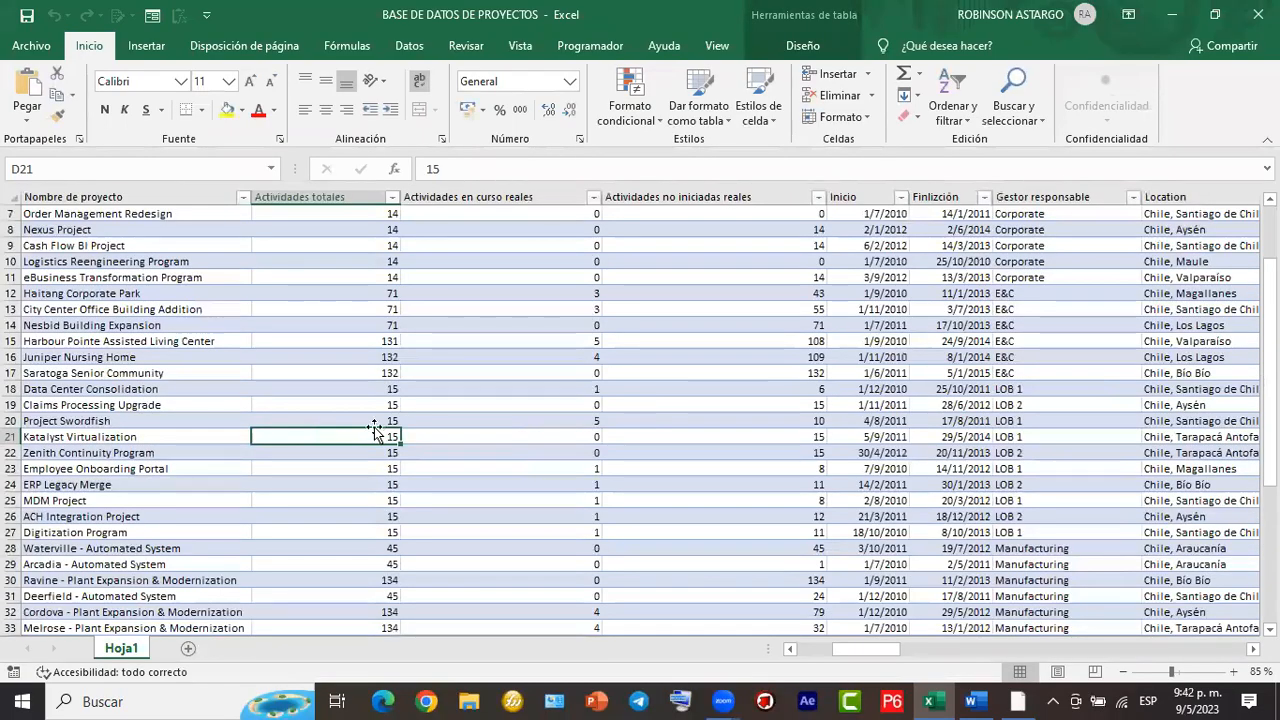
pyautogui.press('Left')
pyautogui.press('Left')
pyautogui.press('Left')
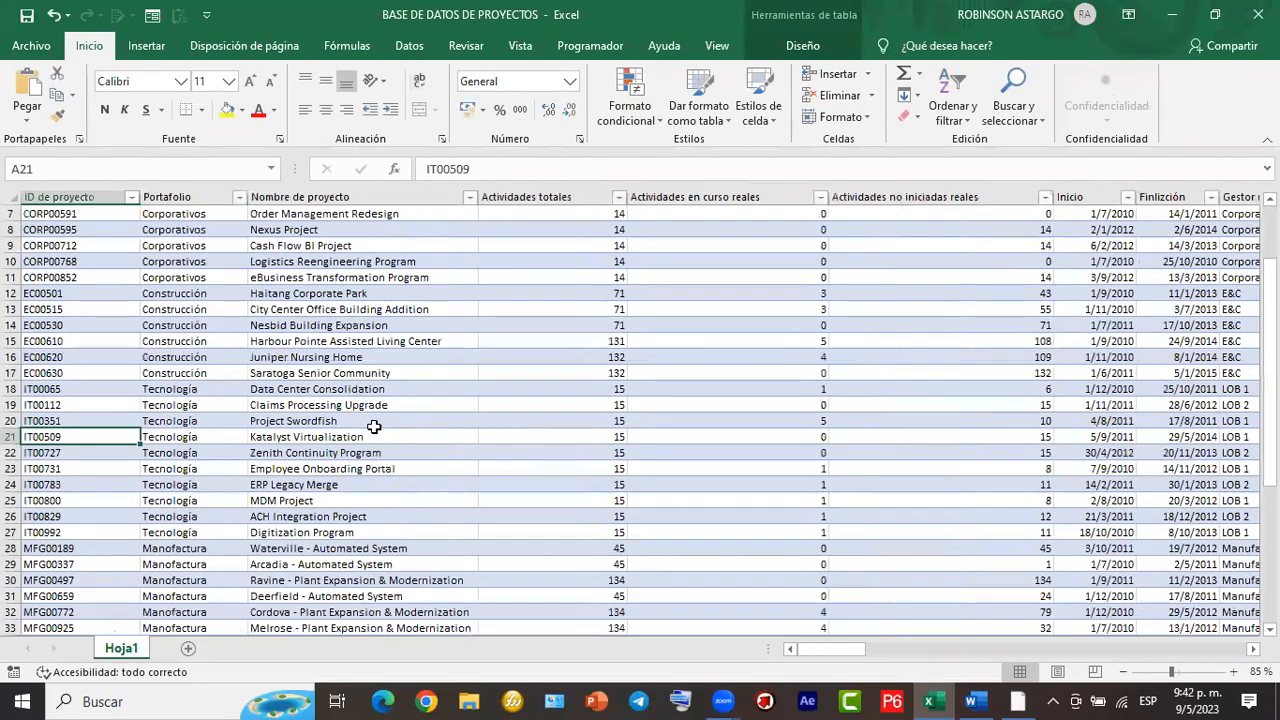
pyautogui.press('Down')
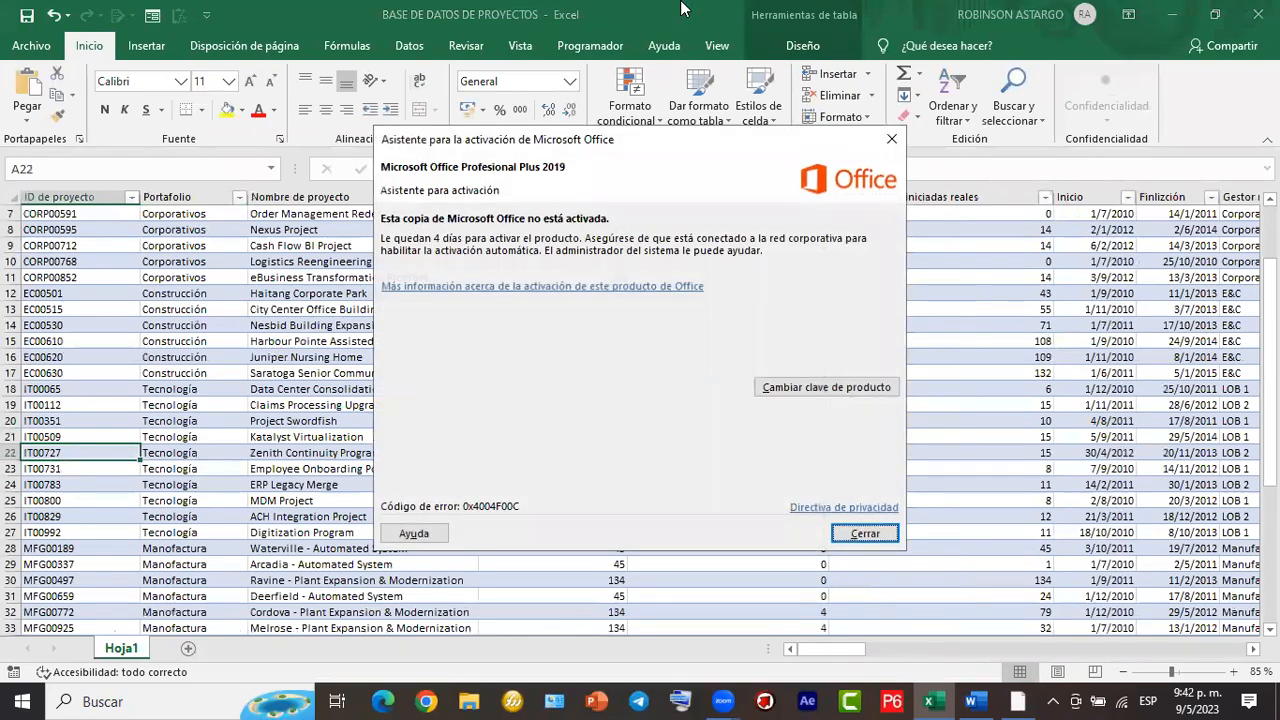
pyautogui.click(850, 534)
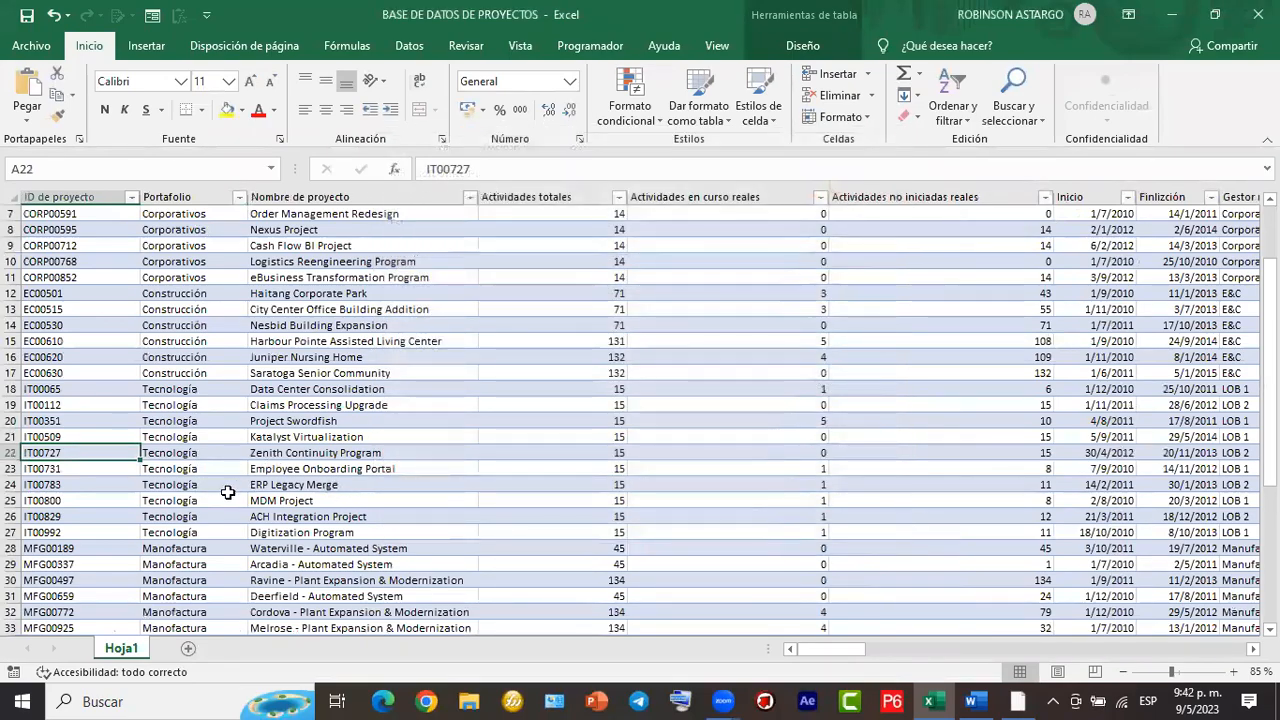
pyautogui.scroll(-6, 228, 492)
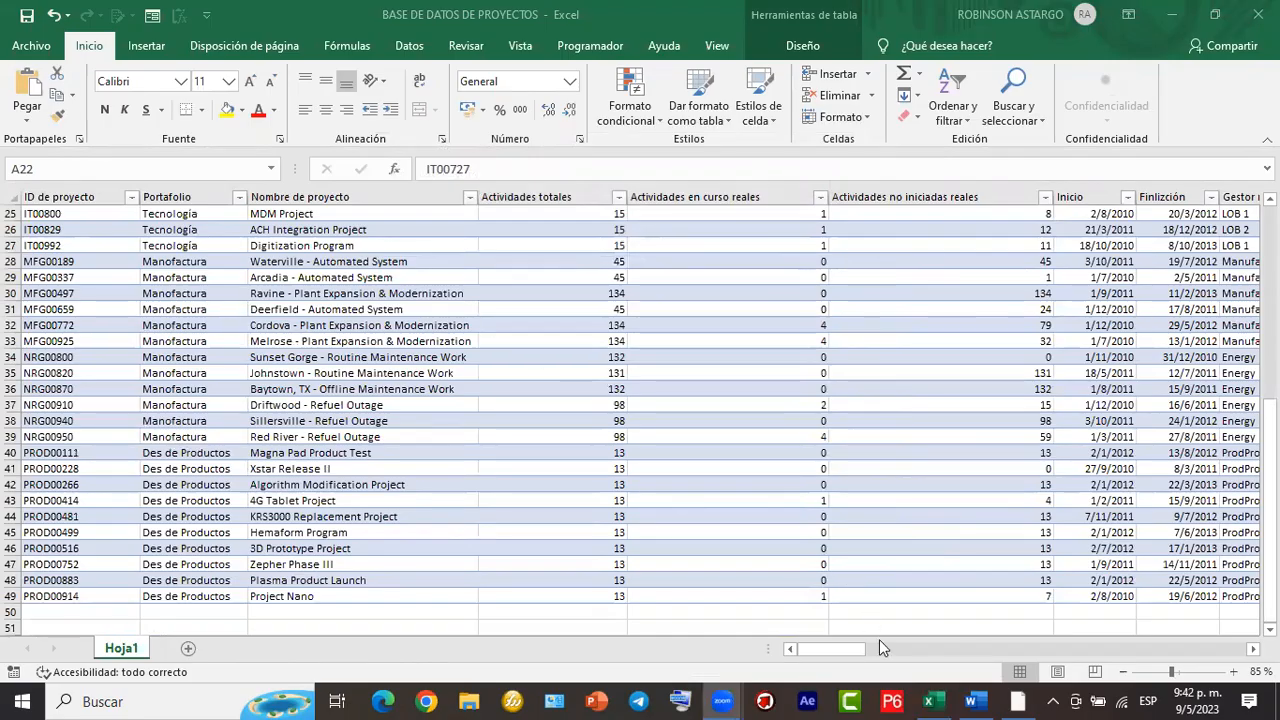
# Switch back to Power BI and narrow the KPI visual slightly to leave a gap beside the combo chart.
pyautogui.click(1018, 701)
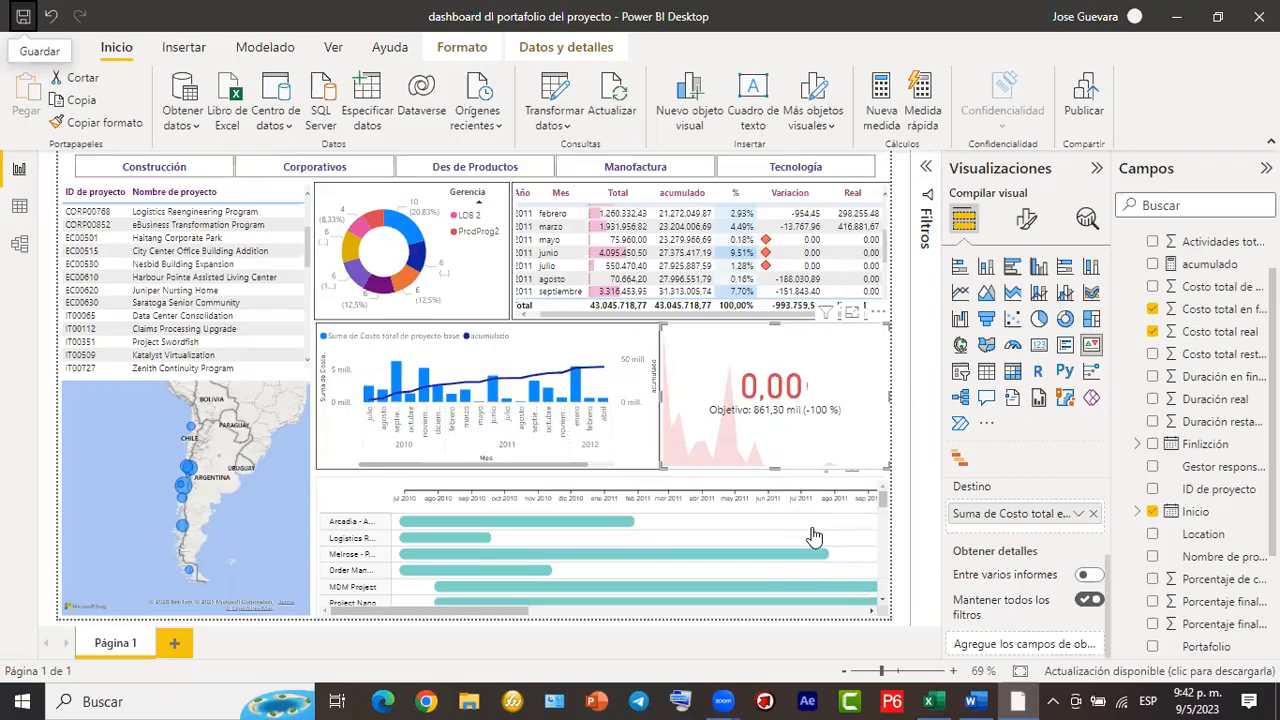
pyautogui.click(665, 400)
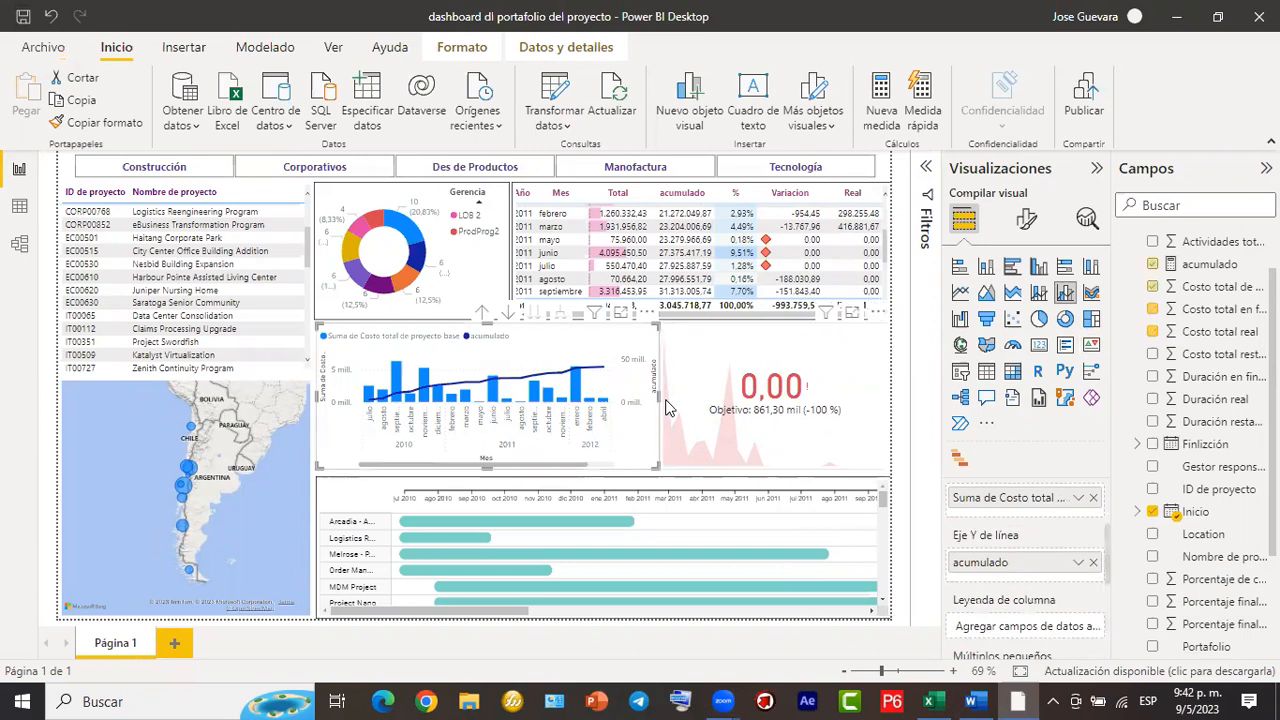
pyautogui.click(668, 406)
pyautogui.moveTo(667, 403); pyautogui.dragTo(670, 414)
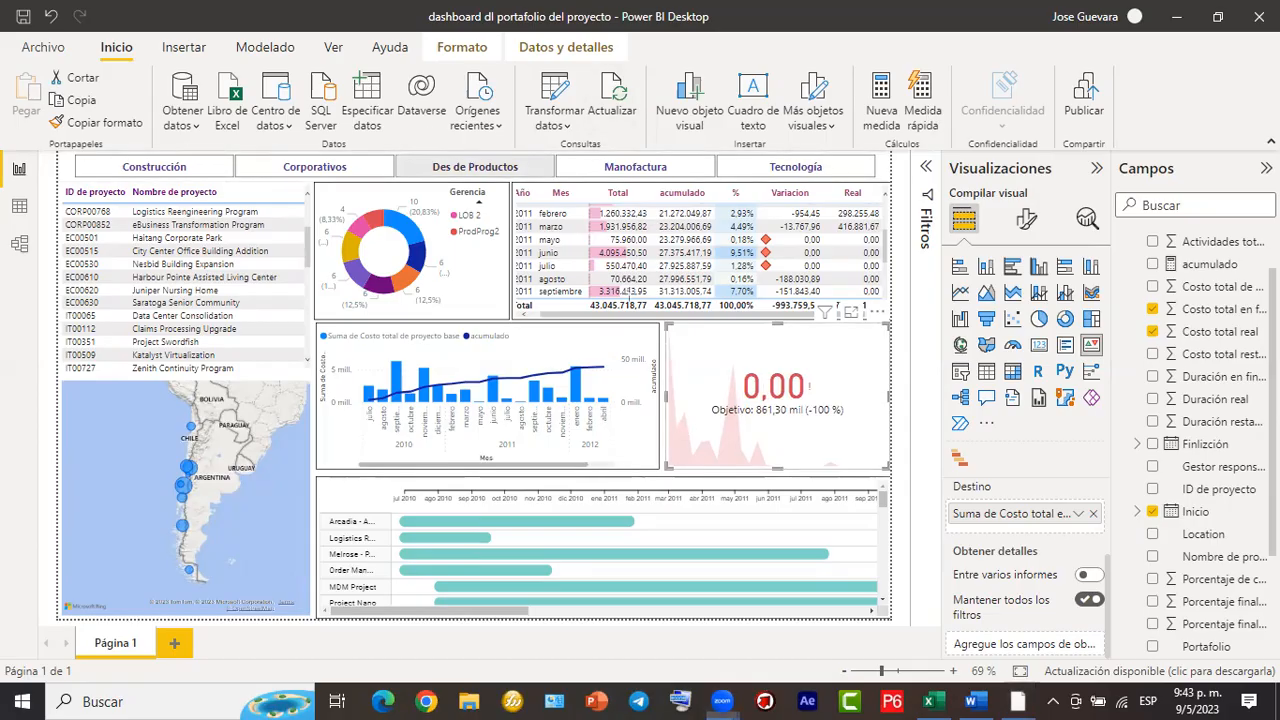
pyautogui.moveTo(851, 398)
pyautogui.mouseDown()
pyautogui.moveTo(824, 212)
pyautogui.moveTo(623, 110)
pyautogui.mouseUp()
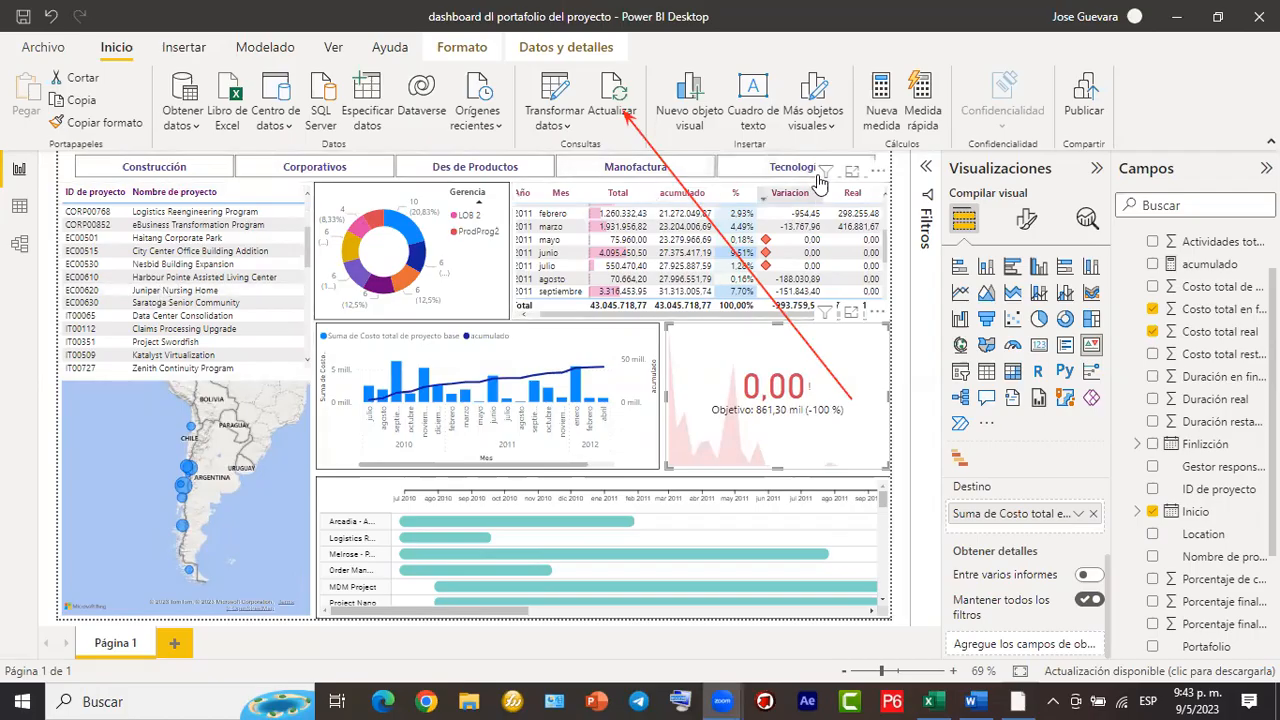
pyautogui.scroll(3, 245, 332)
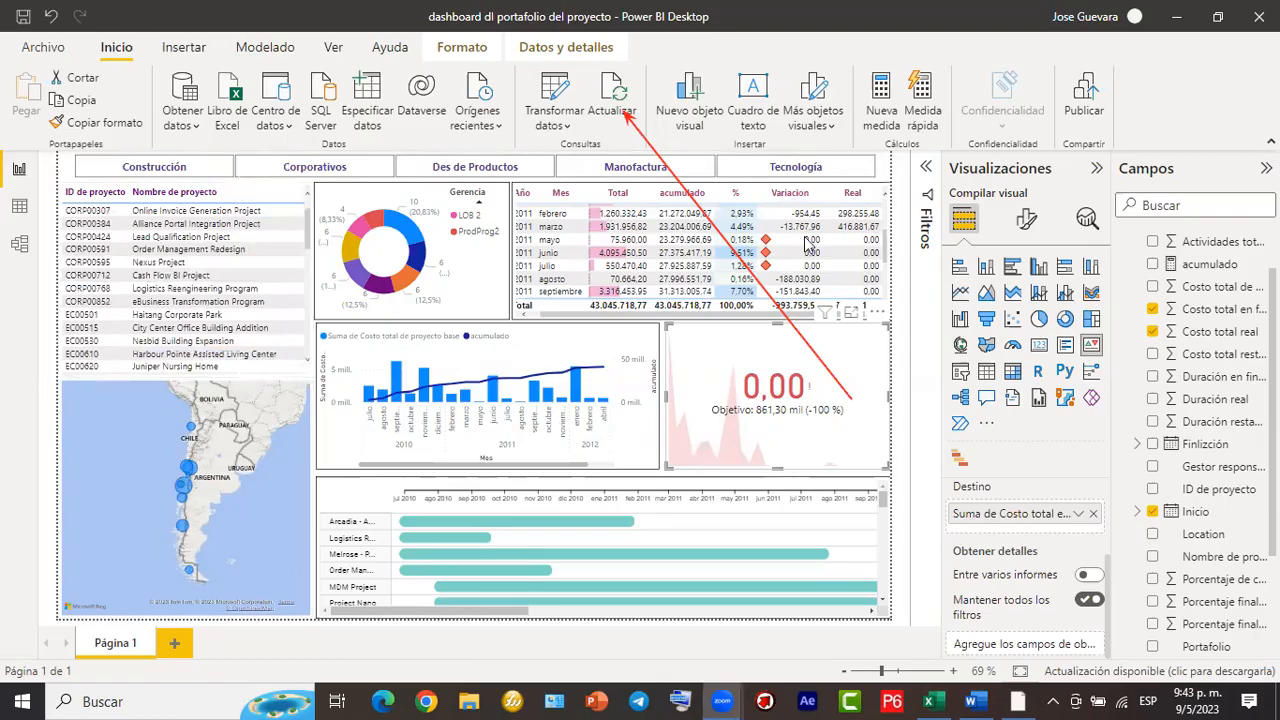
# Switch to the Excel project database and add a new row at A50 with the project ID 10000A.
pyautogui.click(932, 701)
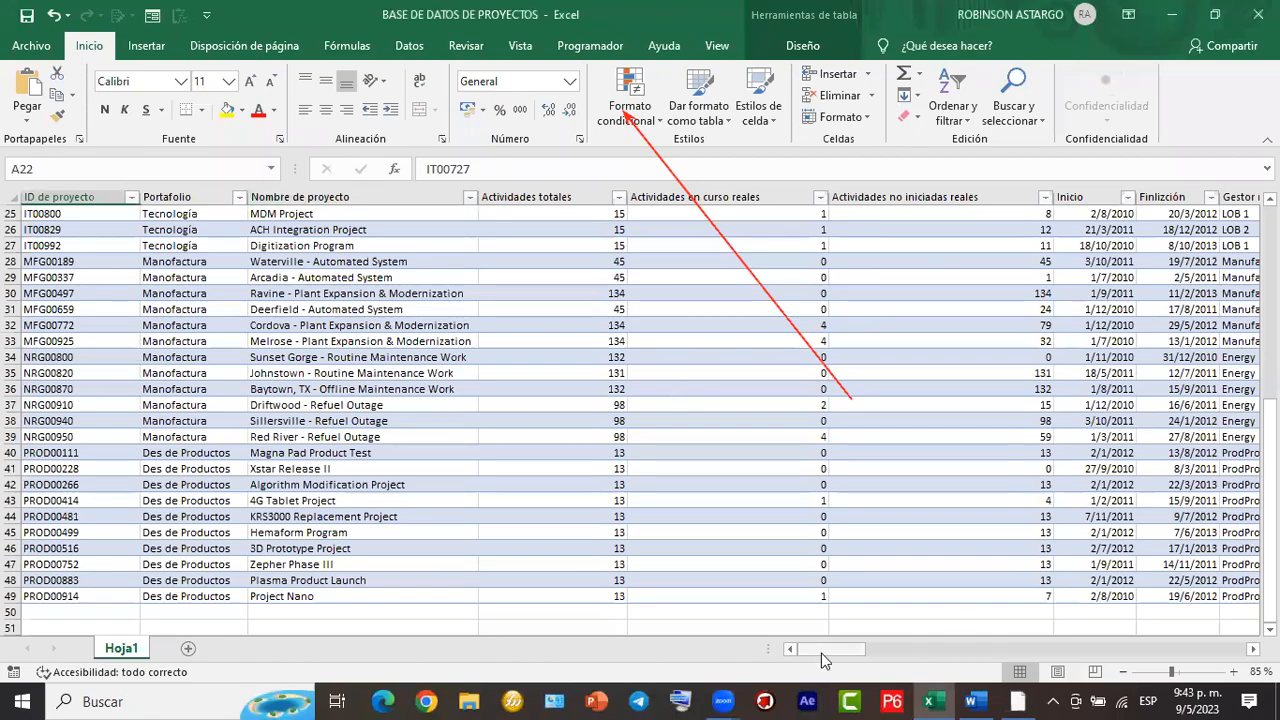
pyautogui.moveTo(825, 653); pyautogui.dragTo(733, 651)
pyautogui.scroll(-3, 120, 470)
pyautogui.click(120, 470)
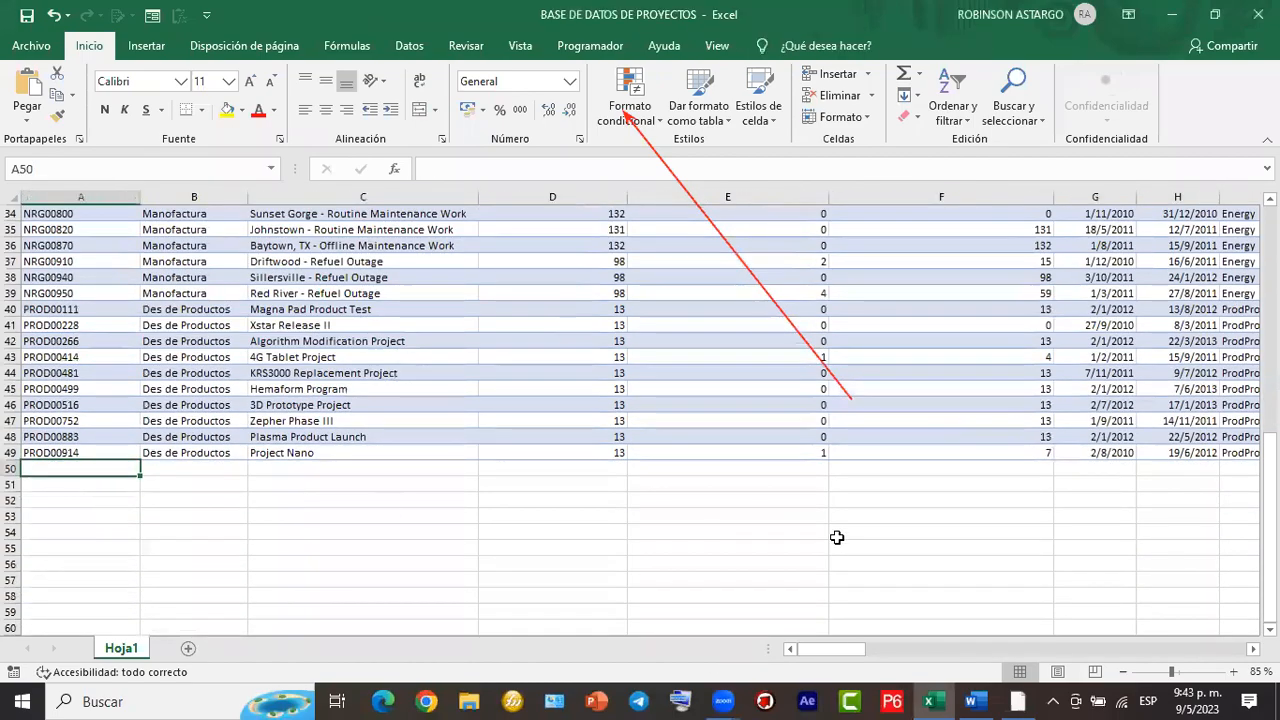
pyautogui.write('100')
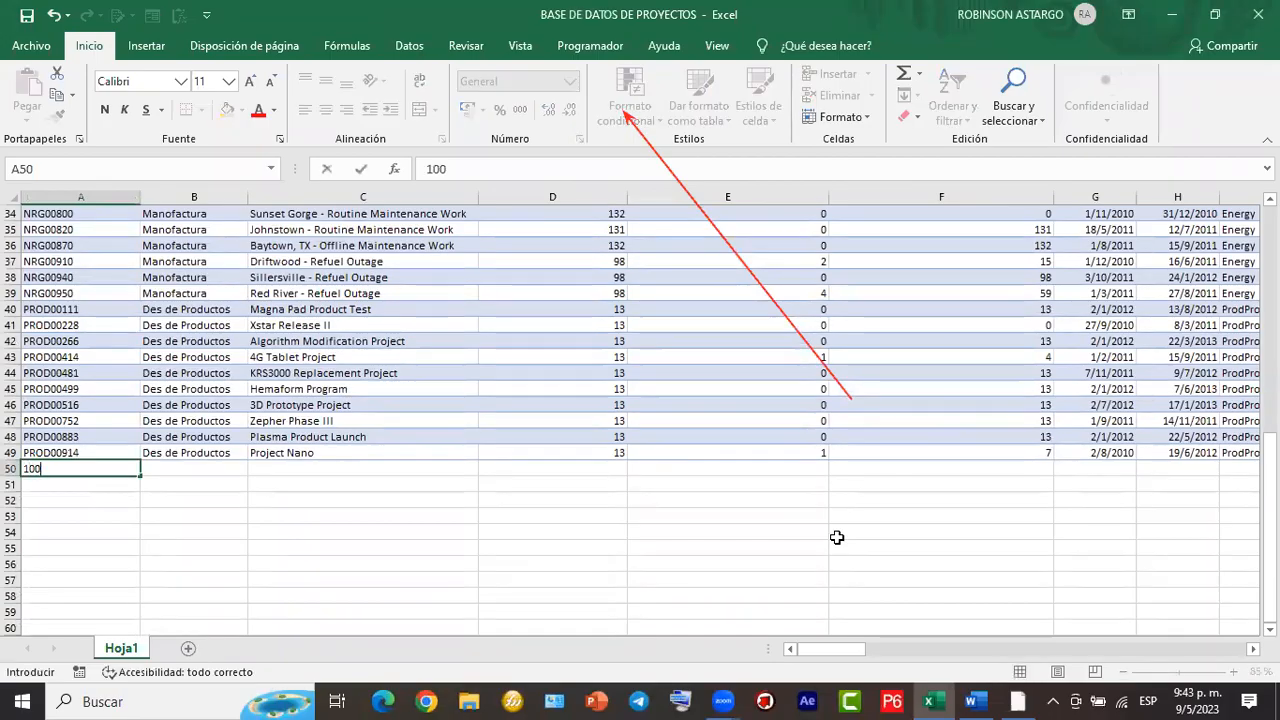
pyautogui.write('00as')
pyautogui.press('BackSpace')
pyautogui.press('BackSpace')
pyautogui.write('A')
pyautogui.press('Return')
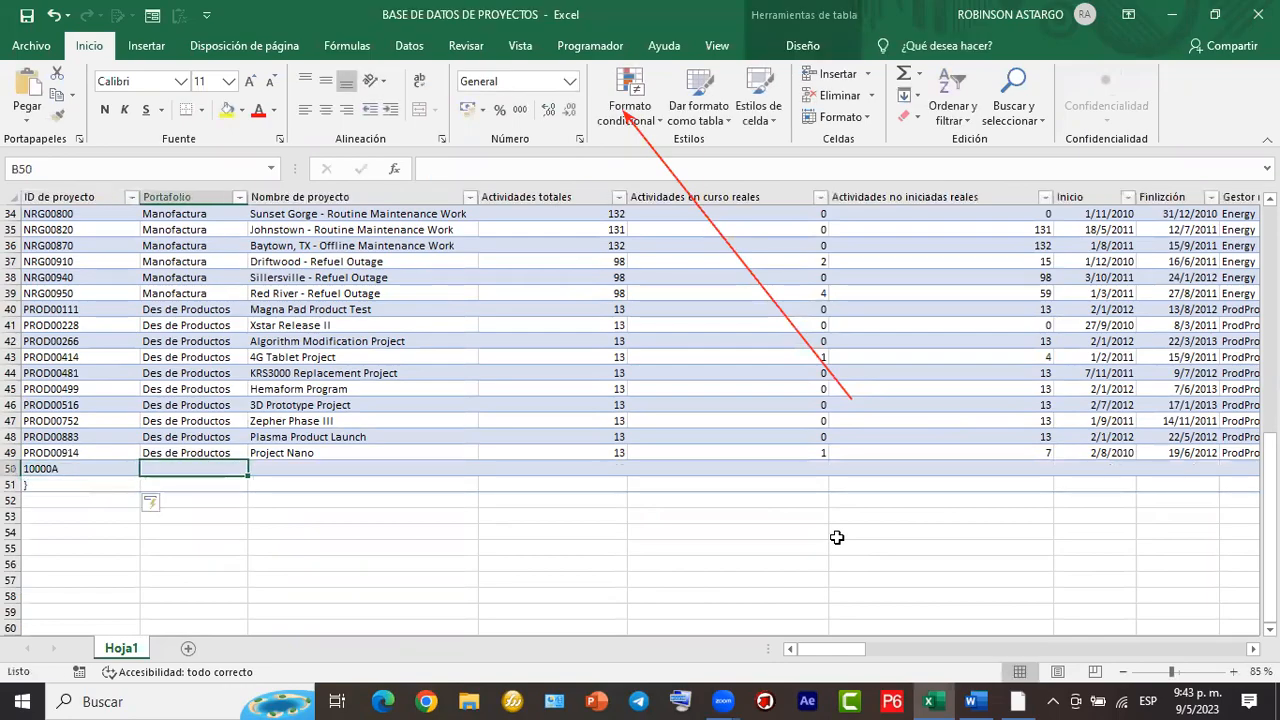
# Set the portfolio of the new project row 50 to Mineria.
pyautogui.press('Up')
pyautogui.press('Right')
pyautogui.write('mANUFA')
pyautogui.press('BackSpace')
pyautogui.press('BackSpace')
pyautogui.press('BackSpace')
pyautogui.press('BackSpace')
pyautogui.press('BackSpace')
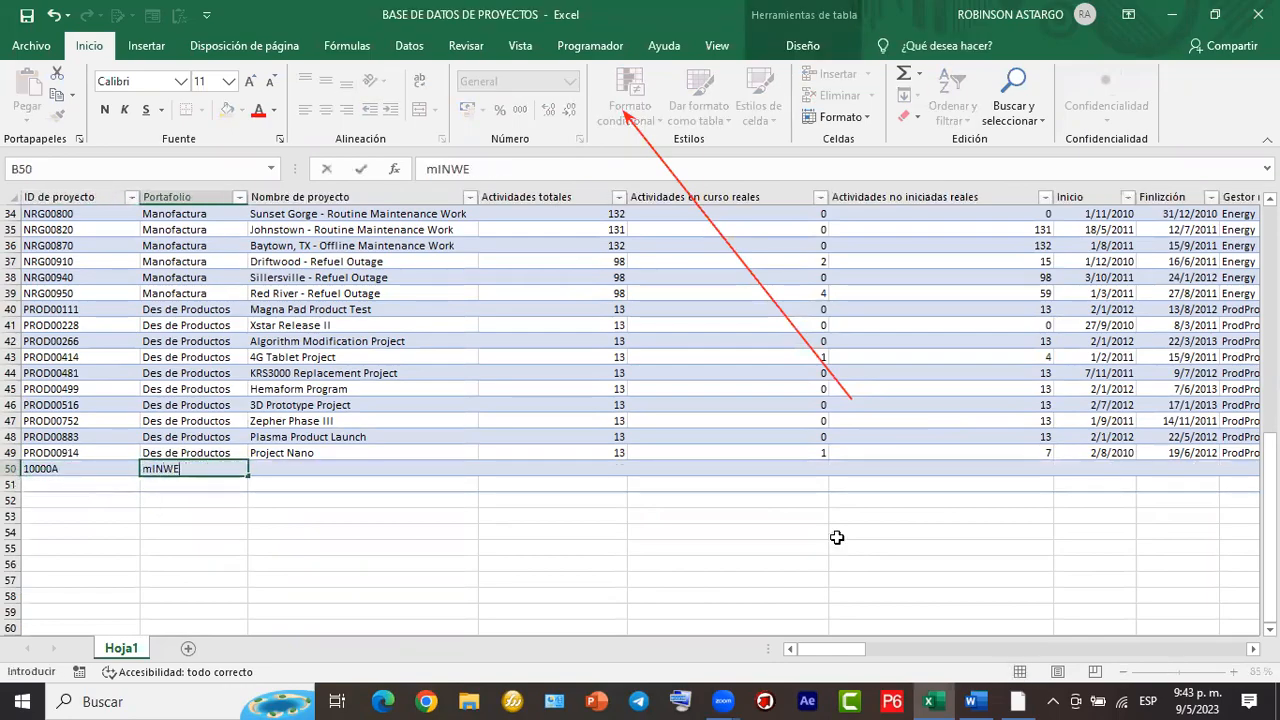
pyautogui.press('BackSpace')
pyautogui.write('Mi')
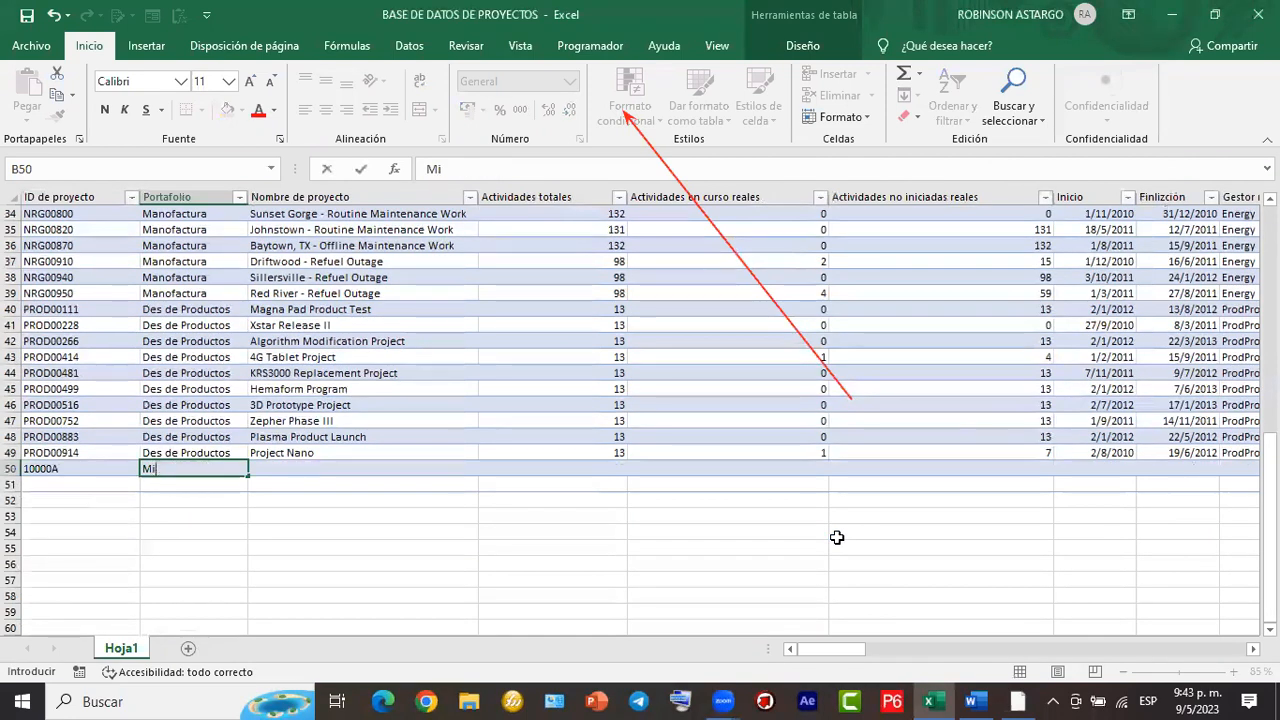
pyautogui.write('nereria')
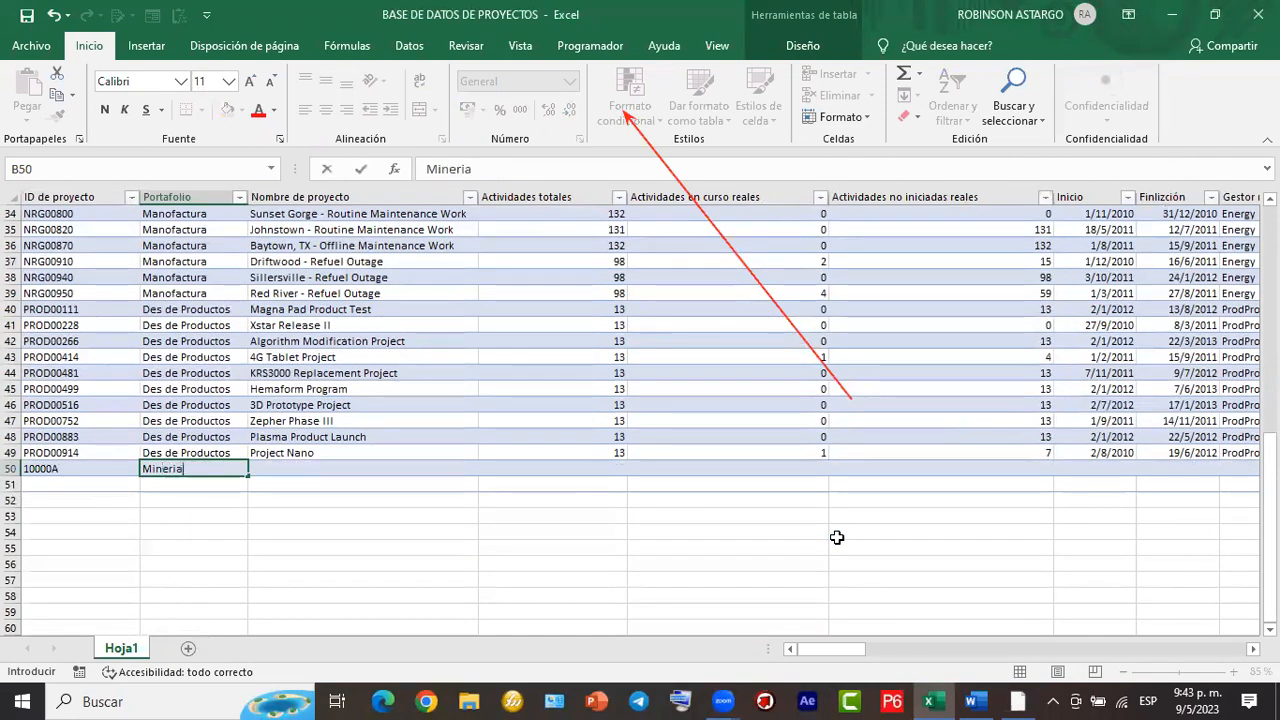
pyautogui.press('Return')
pyautogui.press('Up')
pyautogui.press('Tab')
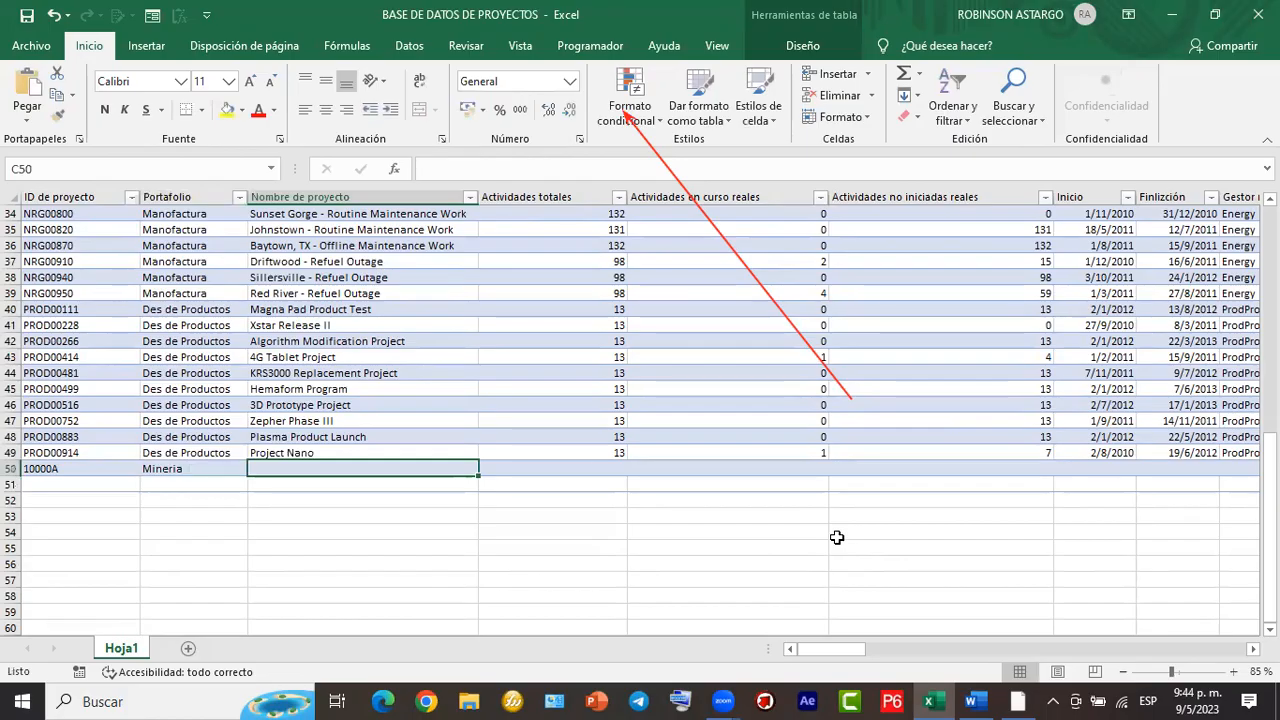
# Name the new project in row 50 Tuberias.
pyautogui.write('Tbe')
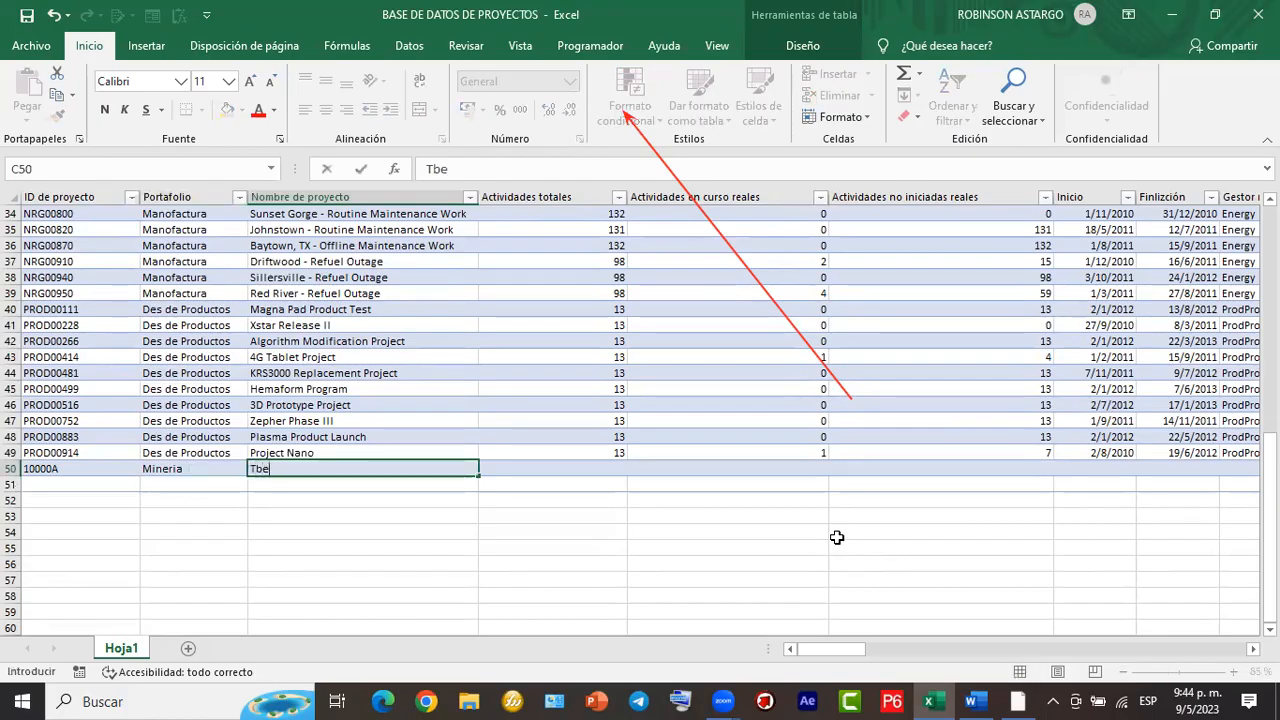
pyautogui.write('unerlecias')
pyautogui.press('BackSpace')
pyautogui.press('BackSpace')
pyautogui.press('BackSpace')
pyautogui.press('BackSpace')
pyautogui.press('BackSpace')
pyautogui.press('BackSpace')
pyautogui.press('BackSpace')
pyautogui.press('BackSpace')
pyautogui.press('BackSpace')
pyautogui.write('bewrias')
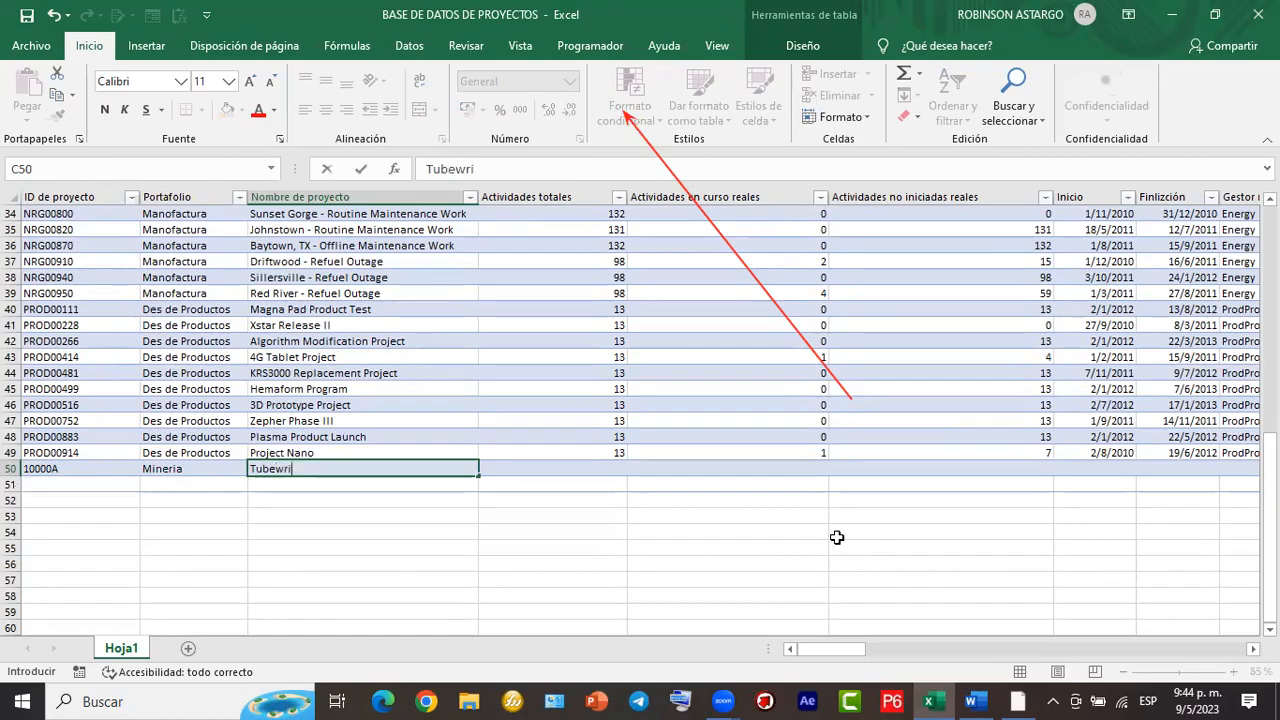
pyautogui.press('BackSpace')
pyautogui.press('BackSpace')
pyautogui.press('BackSpace')
pyautogui.write('roias')
pyautogui.press('BackSpace')
pyautogui.press('BackSpace')
pyautogui.press('BackSpace')
pyautogui.press('BackSpace')
pyautogui.write('ias')
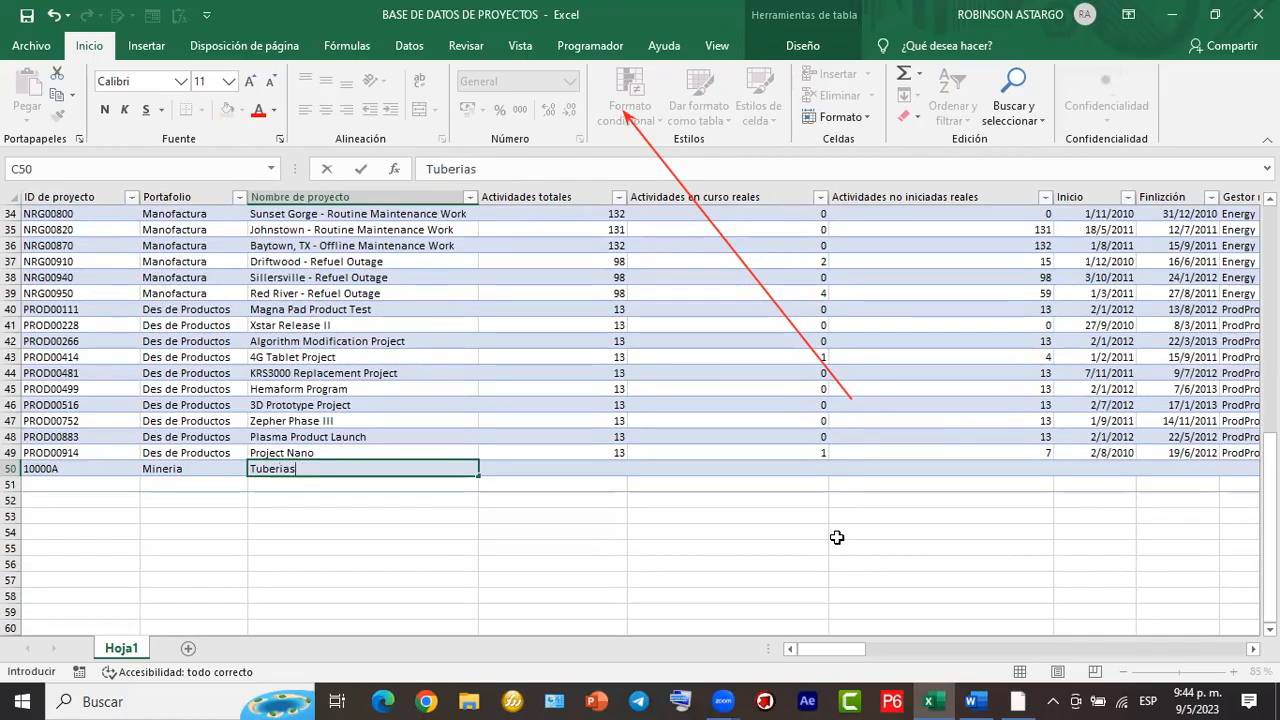
# Enter 300 total activities and 300 activities not started for the Tuberias project, leaving the activities in progress blank.
pyautogui.press('Tab')
pyautogui.write('300')
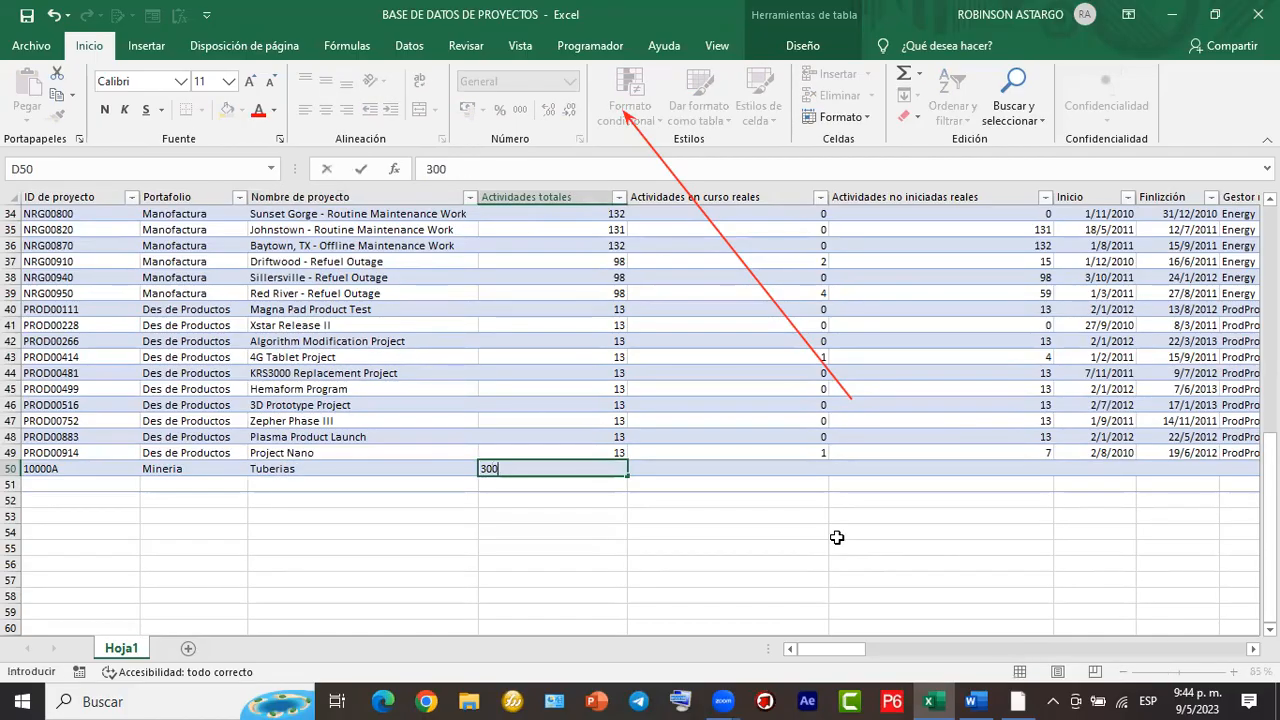
pyautogui.press('Tab')
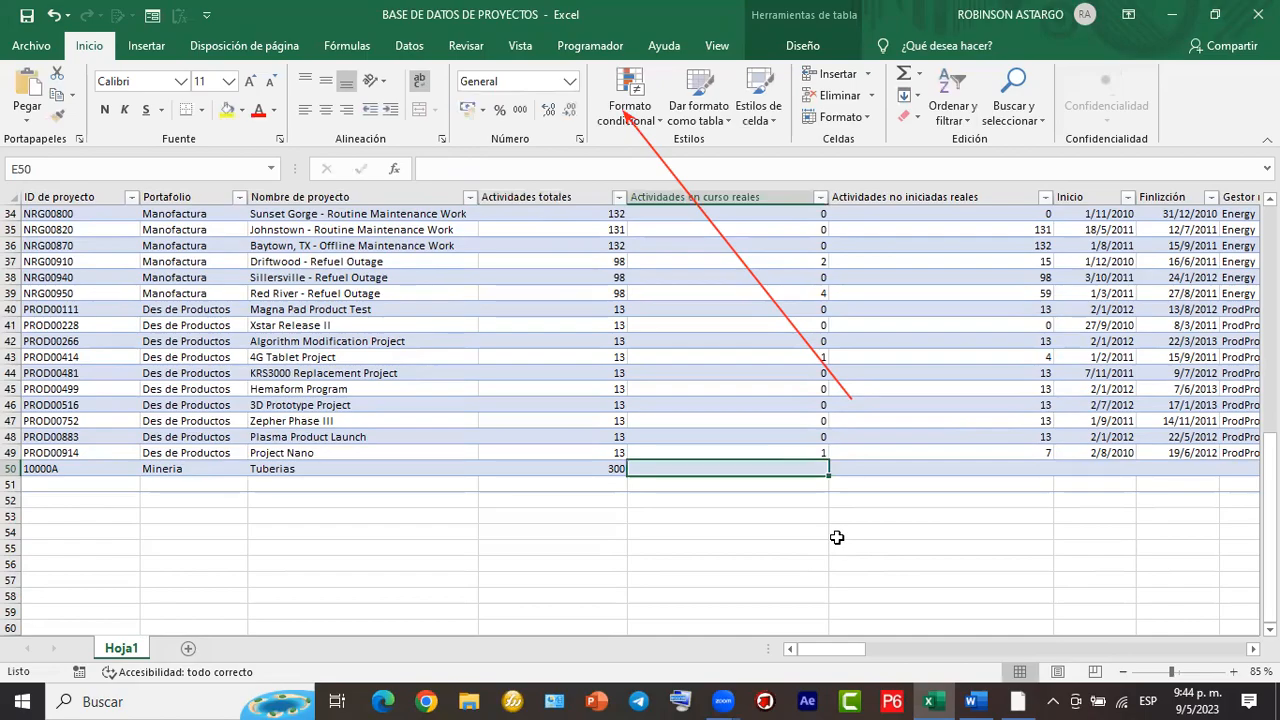
pyautogui.press('Tab')
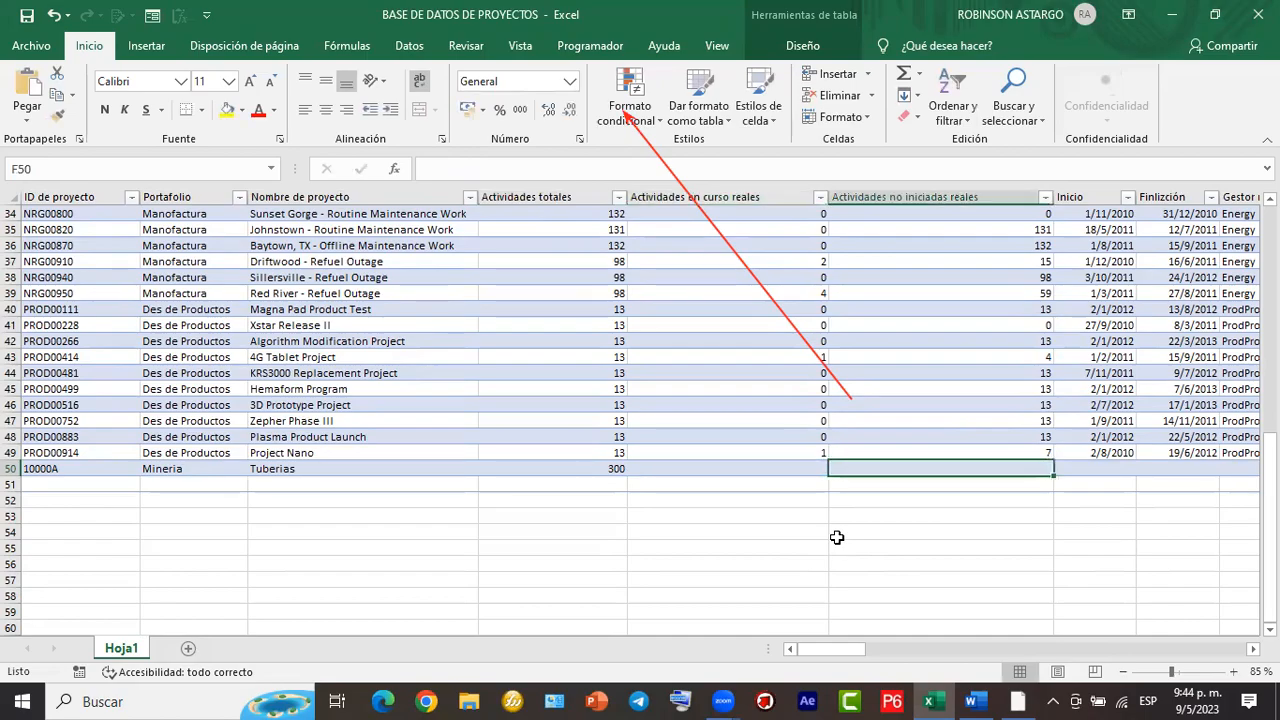
pyautogui.write('300')
pyautogui.press('Tab')
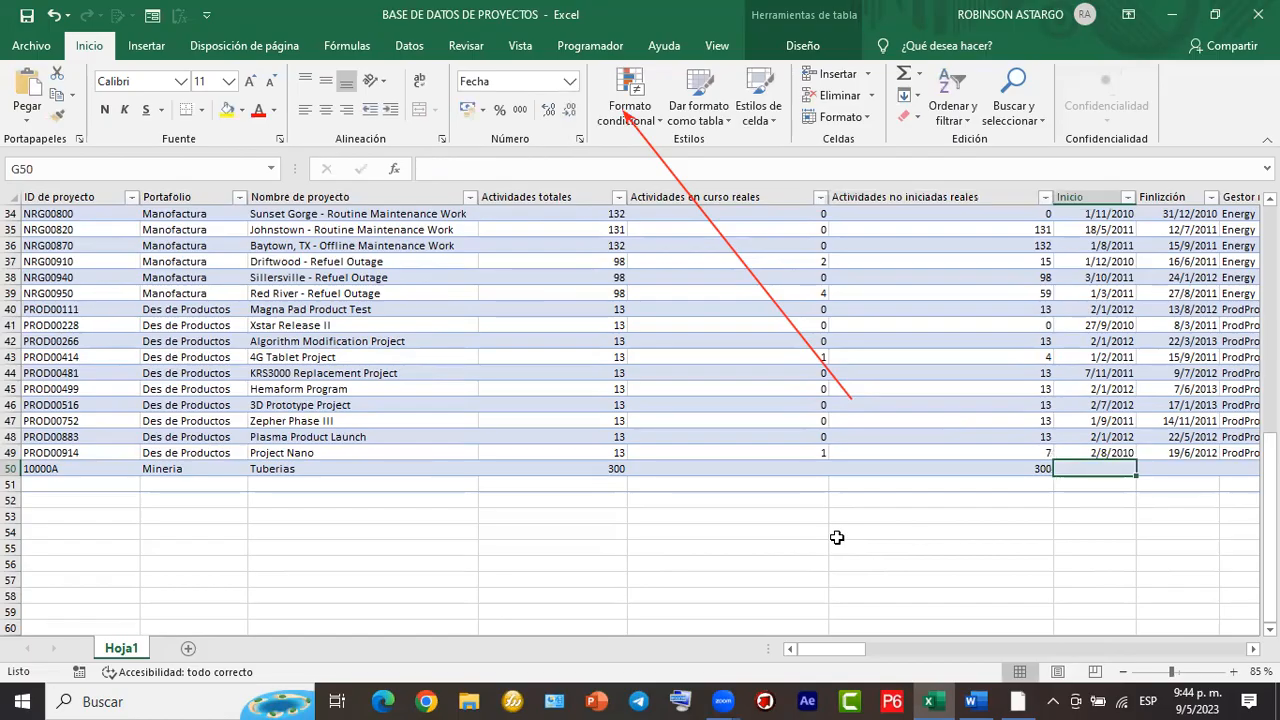
# Set the start date of the Tuberias project to 15/5/2023.
pyautogui.write('125')
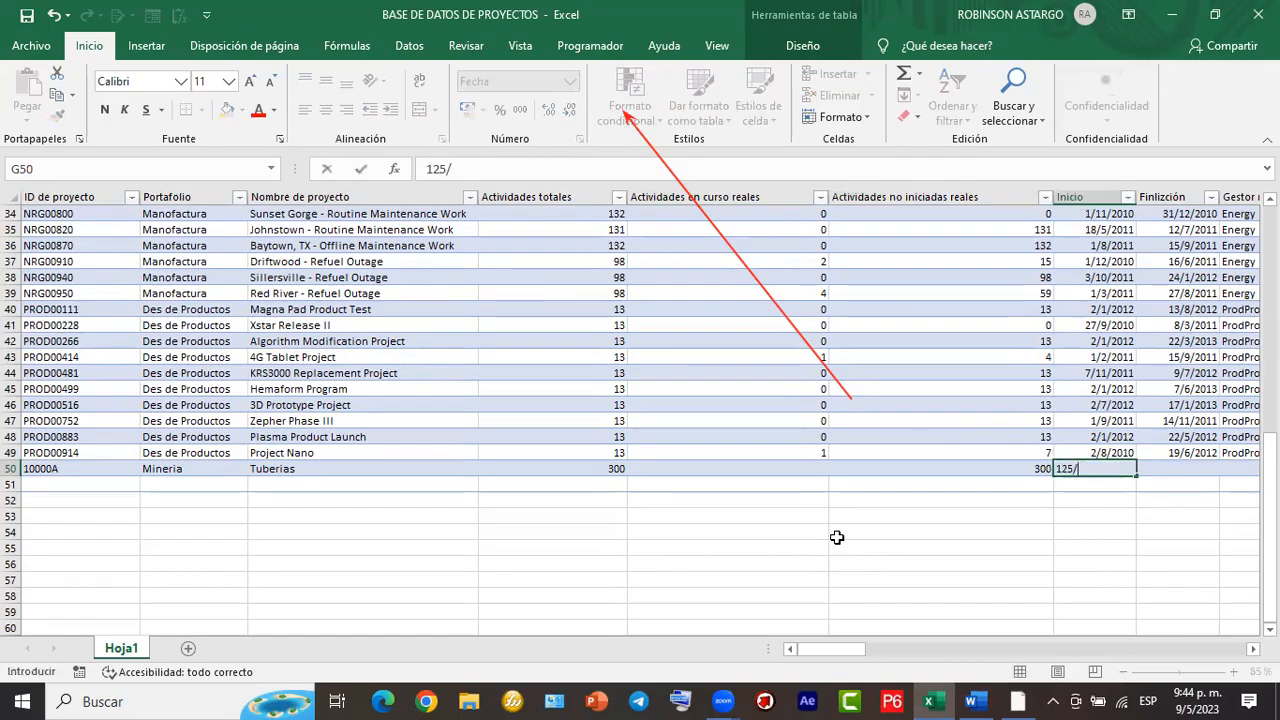
pyautogui.write('/')
pyautogui.write('15')
pyautogui.press('BackSpace')
pyautogui.press('BackSpace')
pyautogui.press('BackSpace')
pyautogui.press('BackSpace')
pyautogui.press('BackSpace')
pyautogui.write('5')
pyautogui.write('/05')
pyautogui.write('/2023')
pyautogui.press('Return')
pyautogui.press('Up')
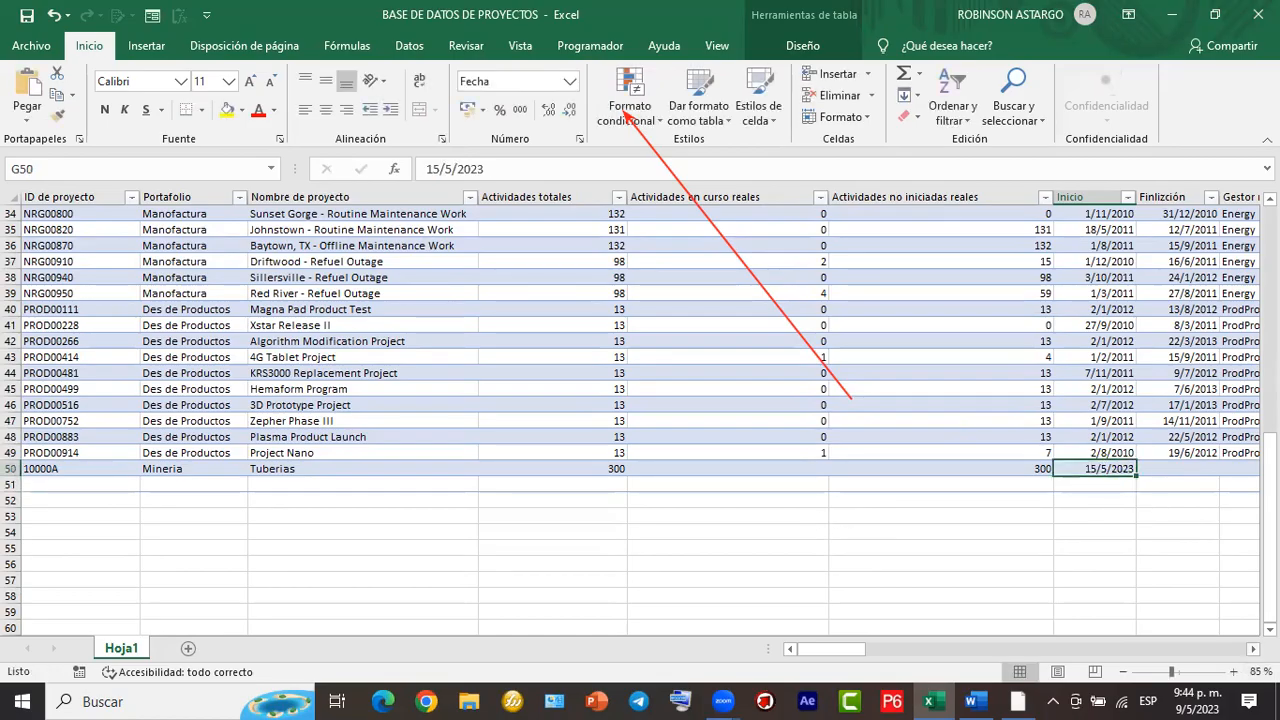
# Enter Minas as the responsible manager (Gestor responsable) of the new project row.
pyautogui.hscroll(5, 640, 420)
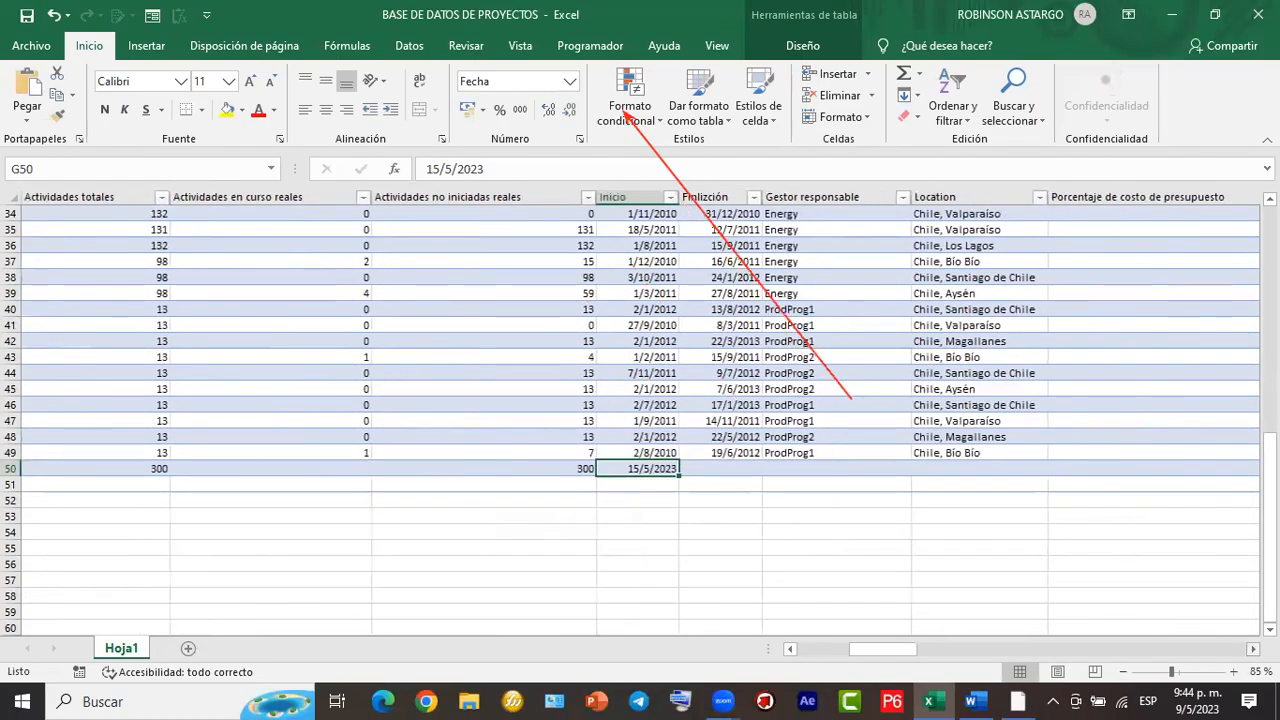
pyautogui.click(875, 472)
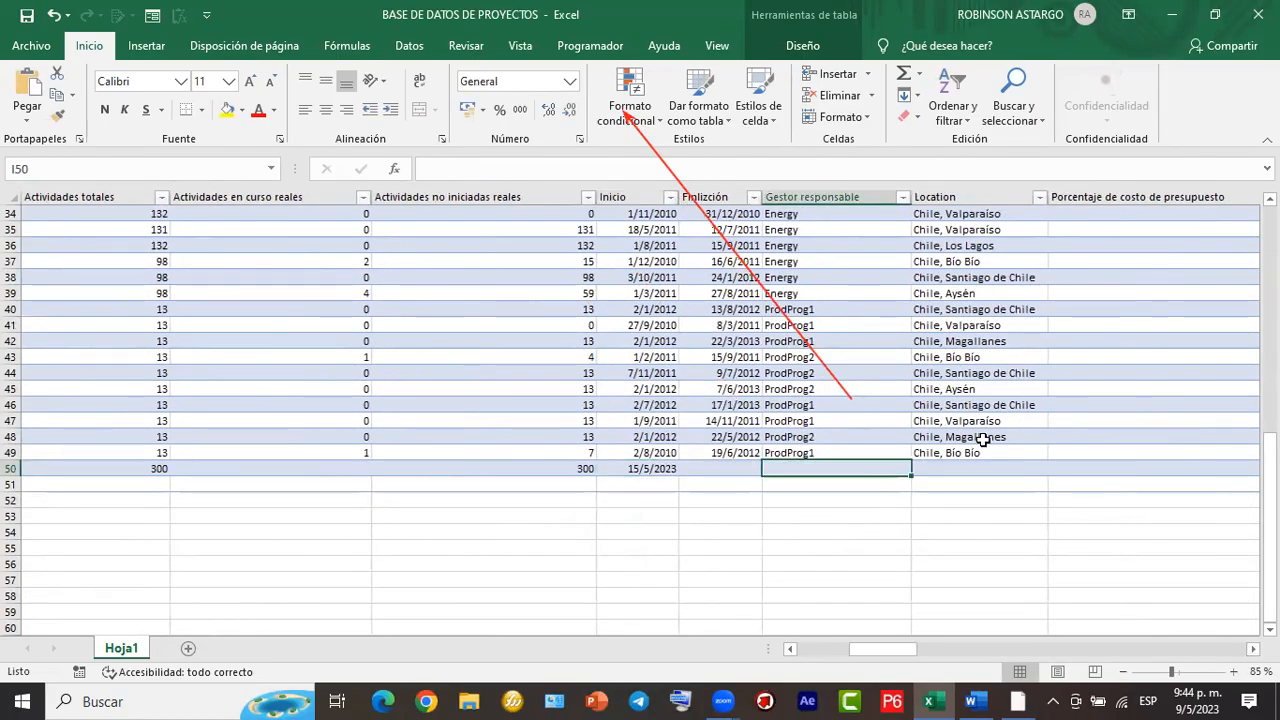
pyautogui.write('Minas')
pyautogui.press('Tab')
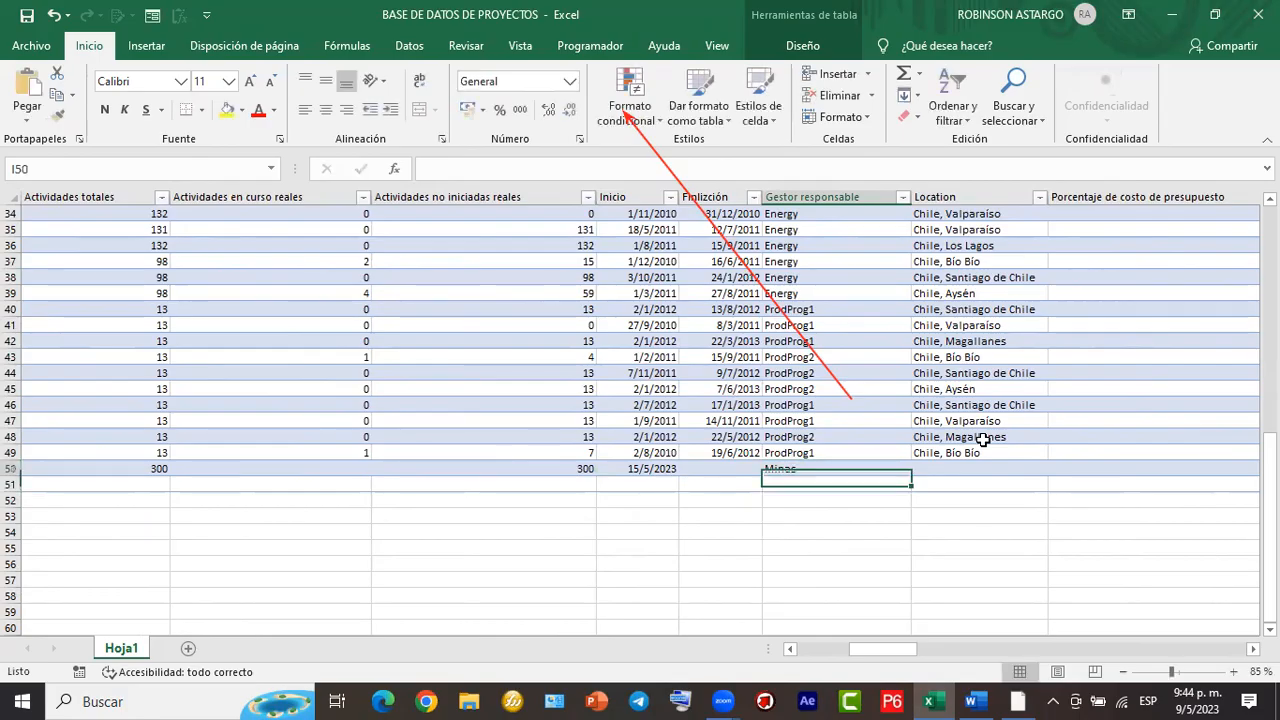
pyautogui.write('C')
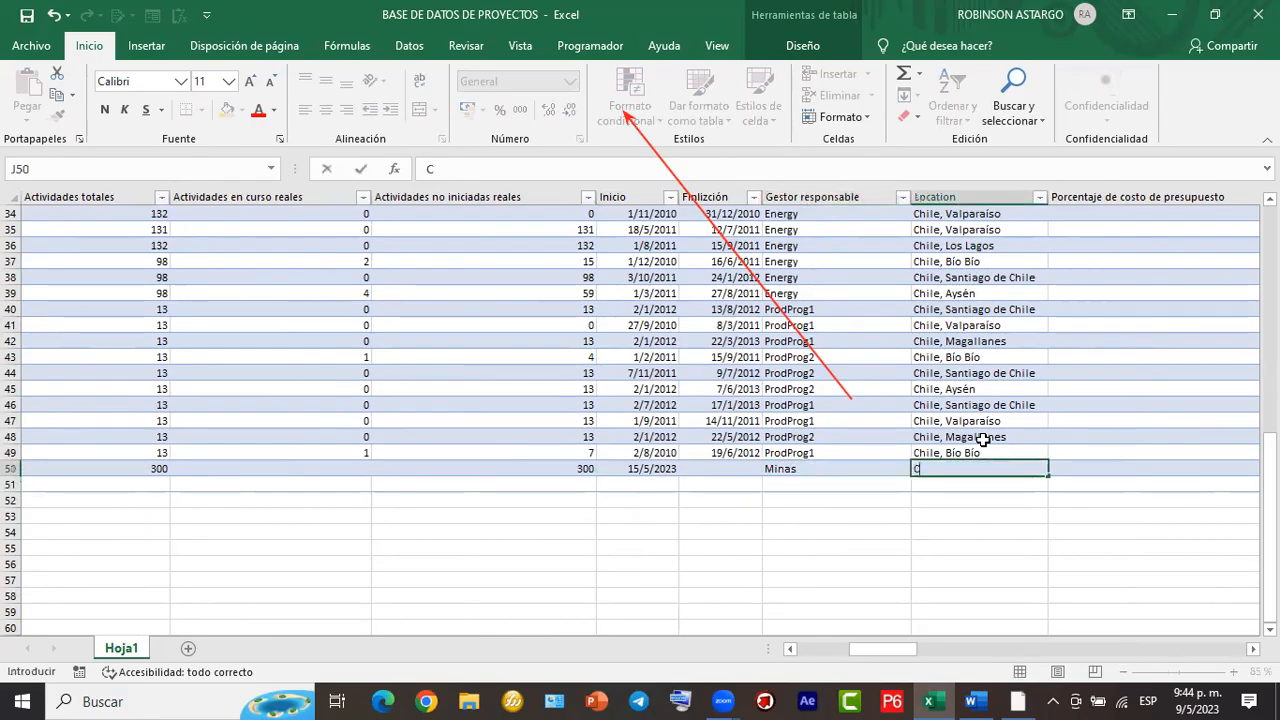
pyautogui.write('hile, B')
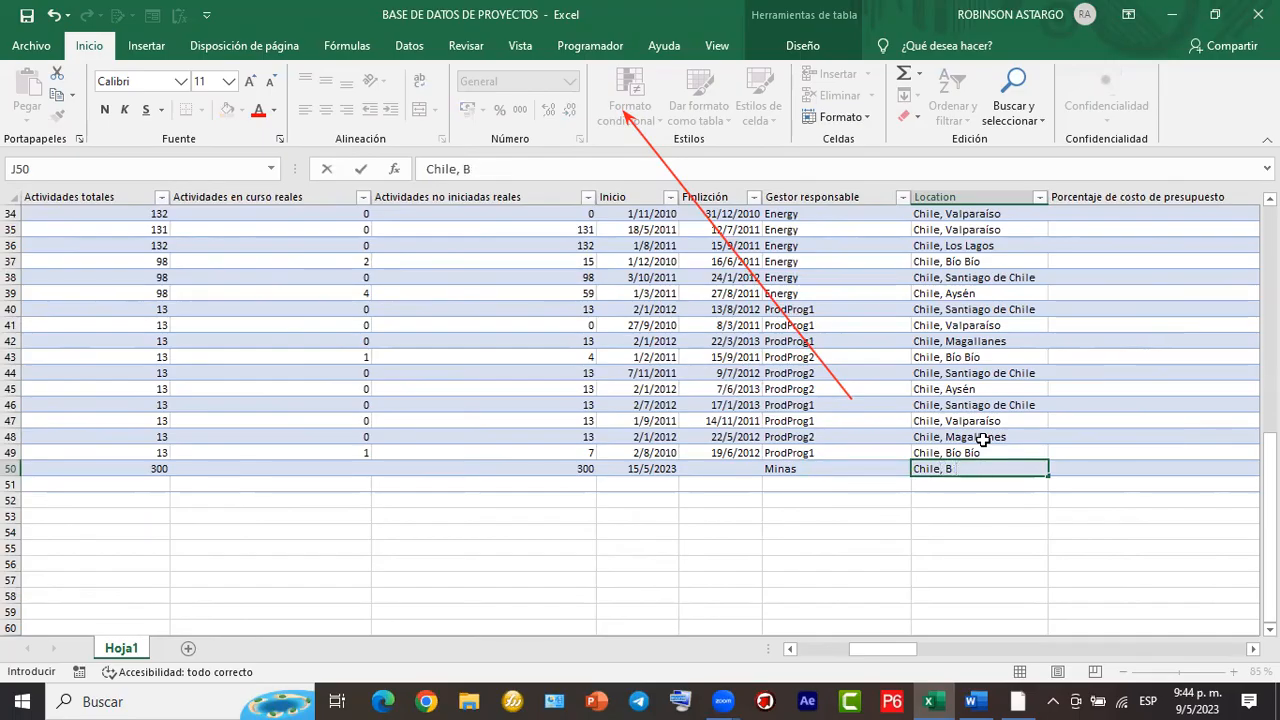
pyautogui.write('iio')
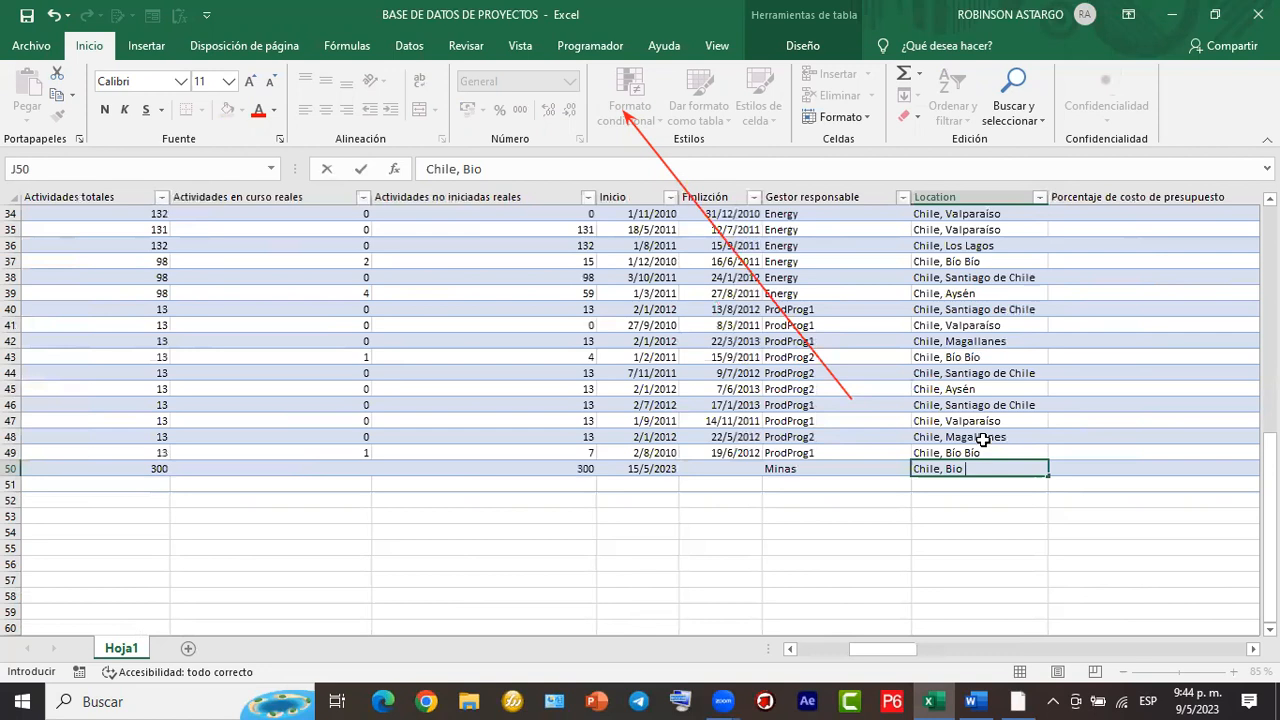
pyautogui.press('BackSpace')
pyautogui.write('óp')
pyautogui.press('Escape')
# Copy the location Chile, Bío Bío from J49 into J50 for the new project.
pyautogui.press('Up')
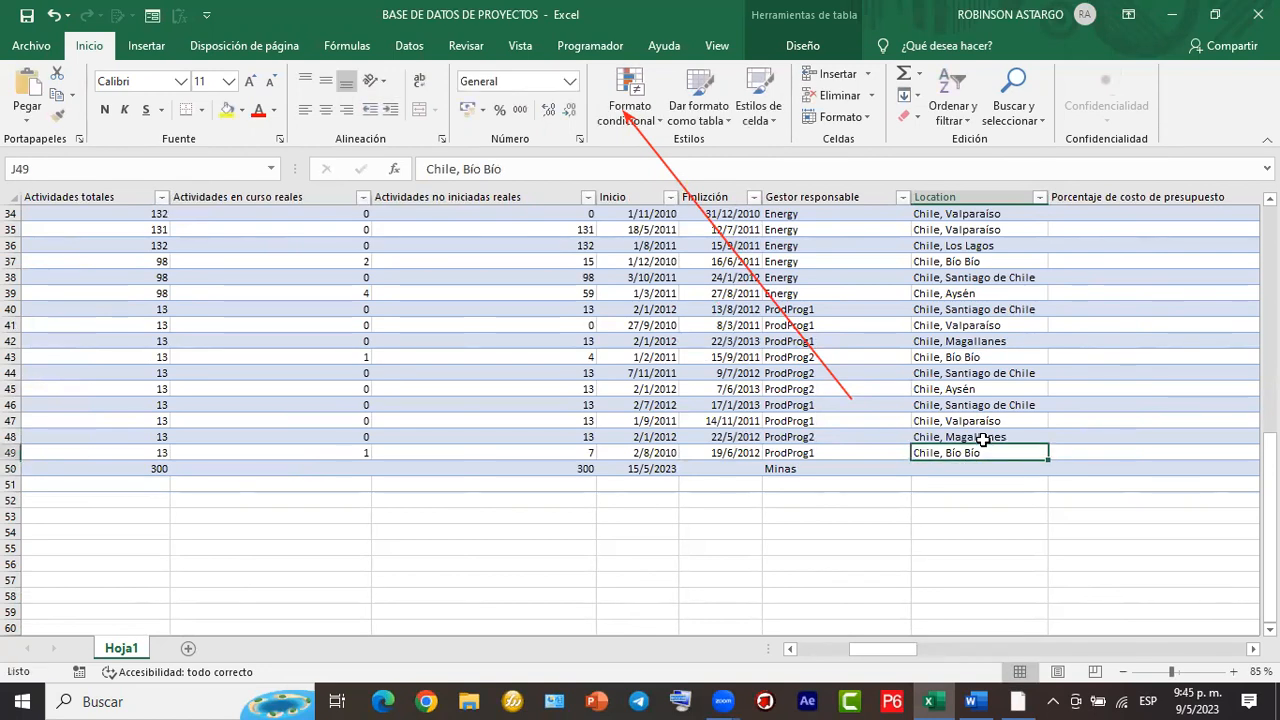
pyautogui.hotkey('ctrl', 'c')
pyautogui.press('Down')
pyautogui.press('Return')
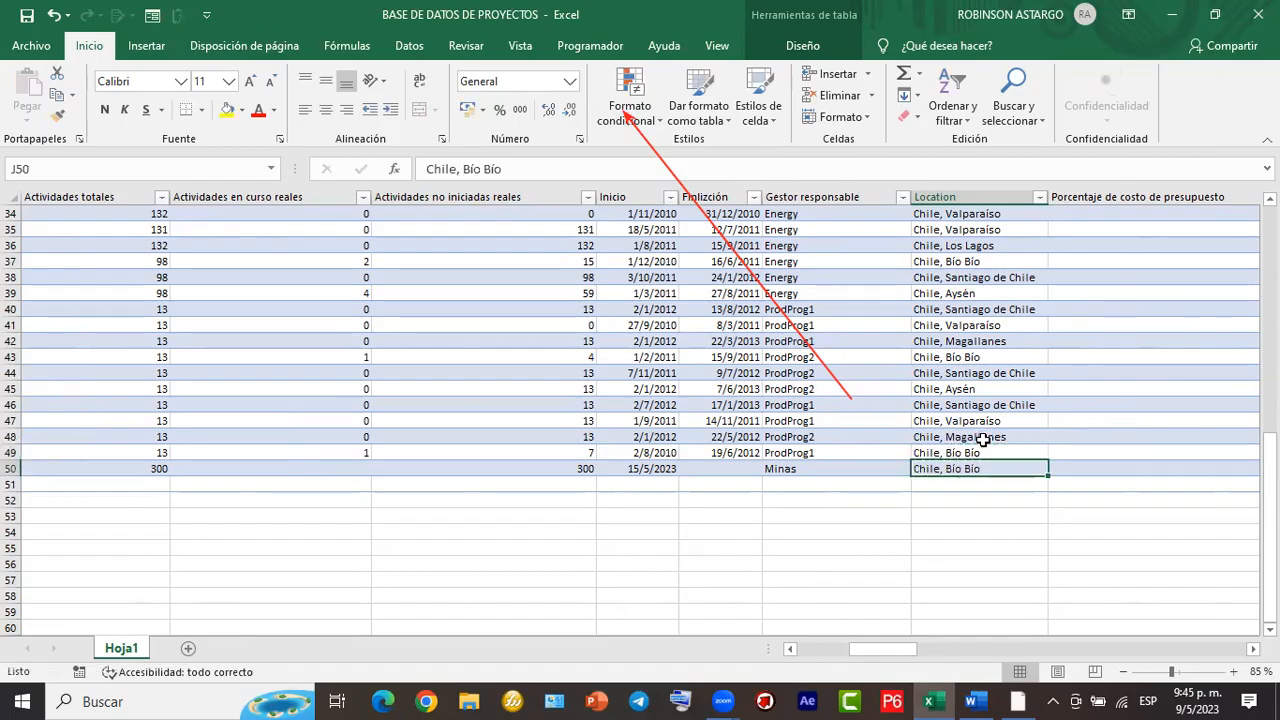
# Review the new project's entries in row 50, from the percentage columns back to the project ID and name.
pyautogui.press('Up')
pyautogui.press('Right')
pyautogui.press('Right')
pyautogui.press('Down')
pyautogui.press('Left')
pyautogui.press('Left')
pyautogui.press('Left')
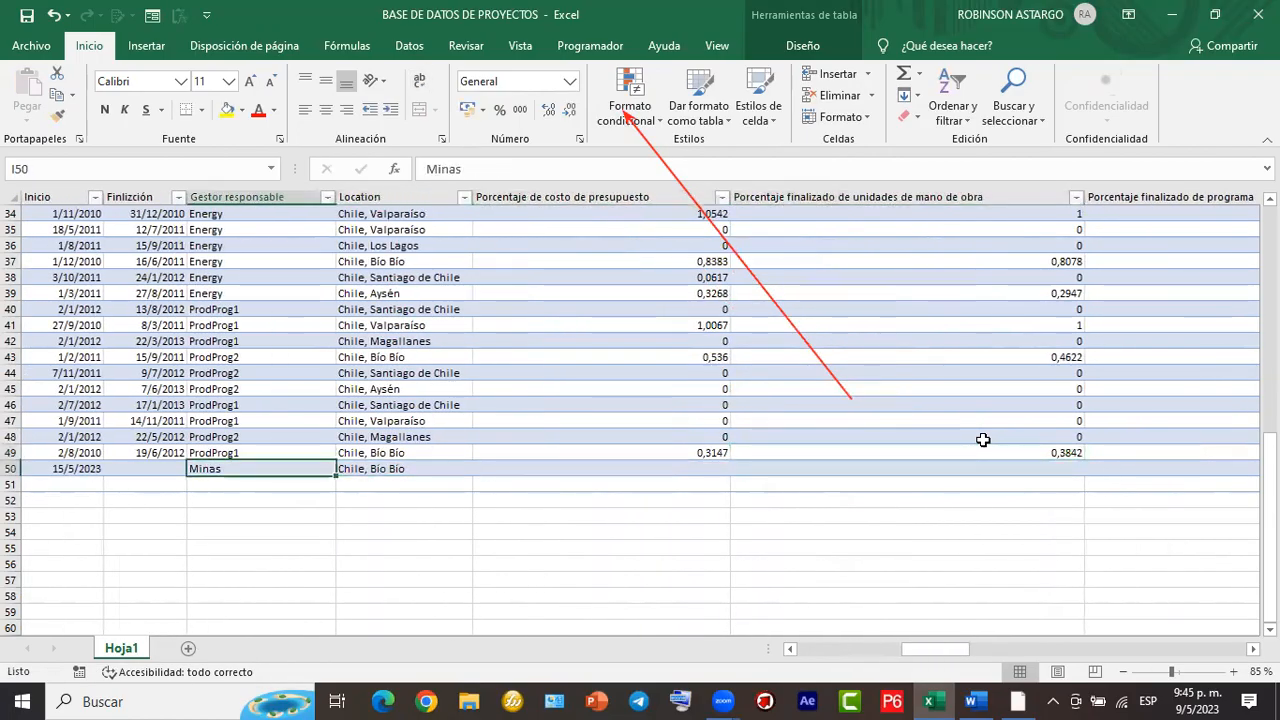
pyautogui.press('Left')
pyautogui.press('Left')
pyautogui.press('Left')
pyautogui.press('Left')
pyautogui.press('Left')
pyautogui.press('Left')
pyautogui.press('Left')
pyautogui.press('Left')
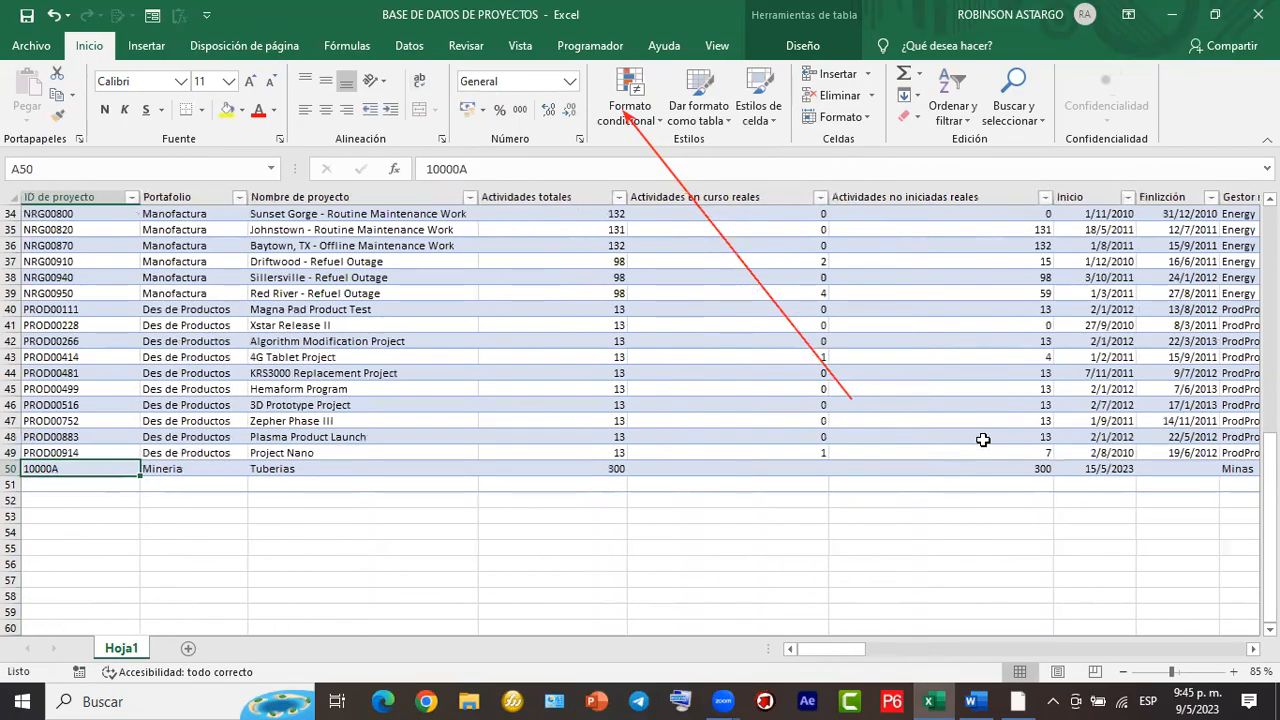
pyautogui.press('Right')
pyautogui.press('Right')
pyautogui.press('Left')
pyautogui.press('Right')
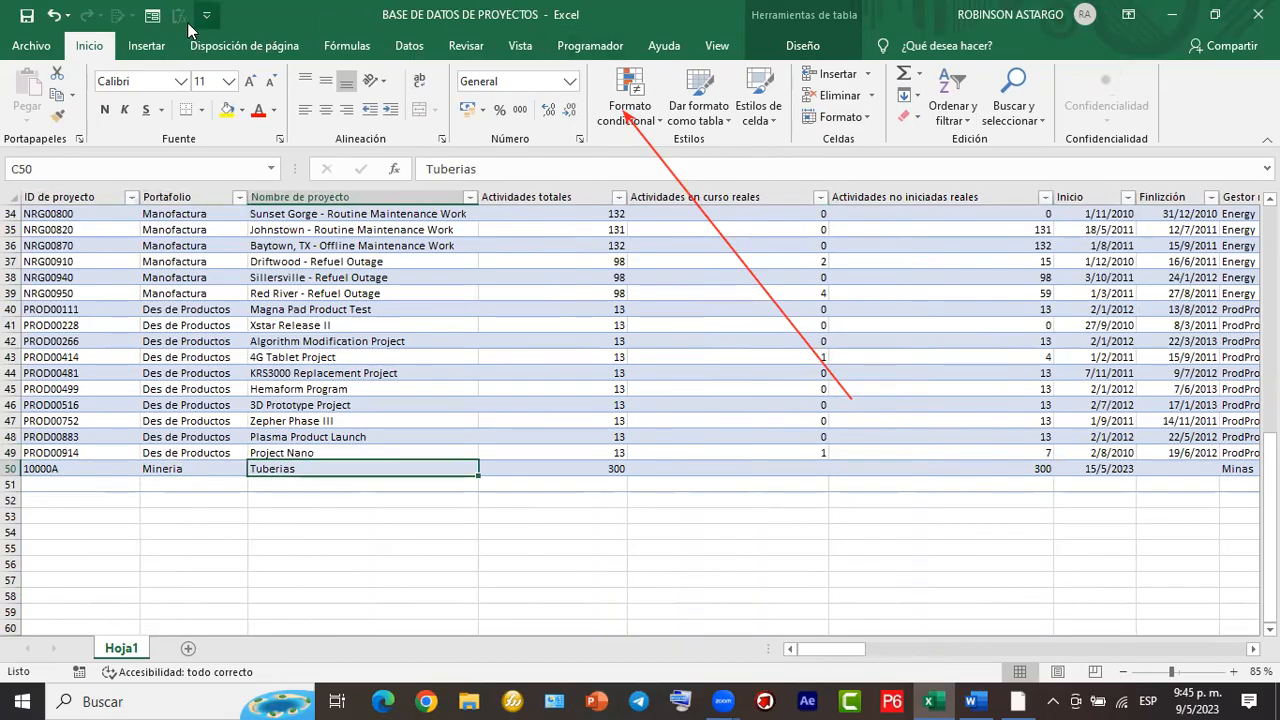
# Save the BASE DE DATOS DE PROYECTOS workbook and switch to the Power BI dashboard.
pyautogui.click(28, 15)
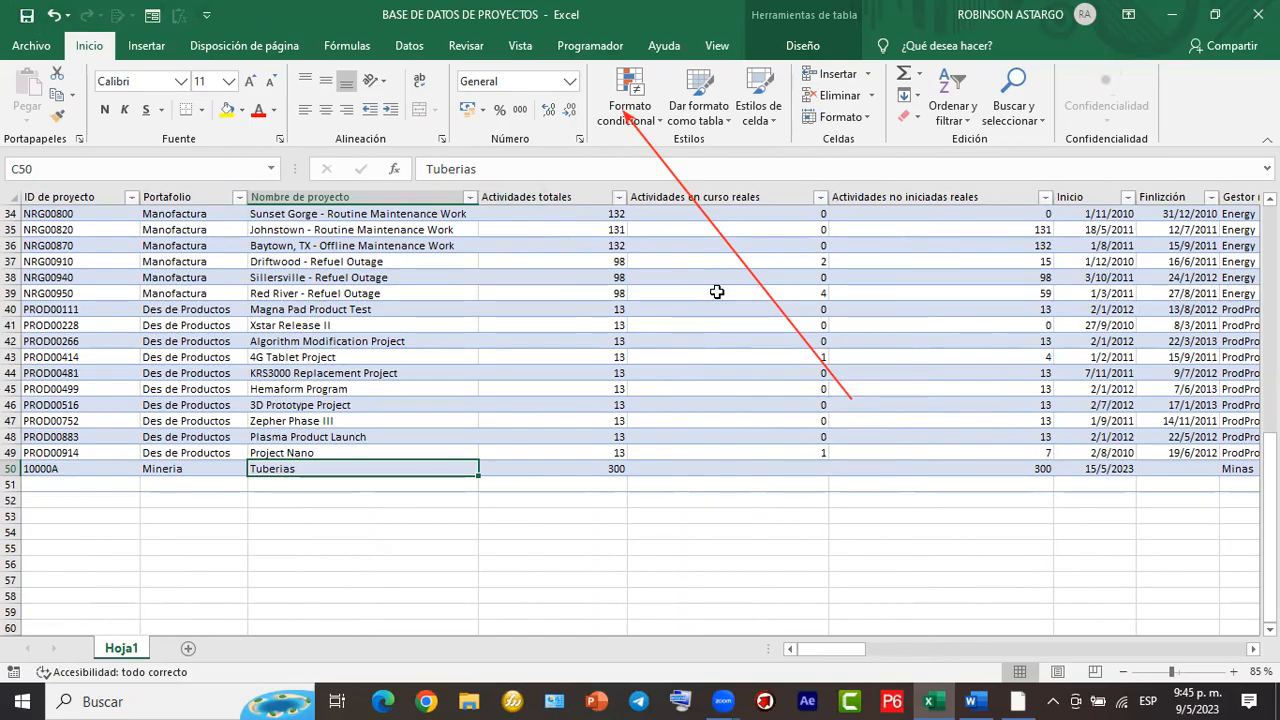
pyautogui.click(940, 405)
pyautogui.click(1018, 701)
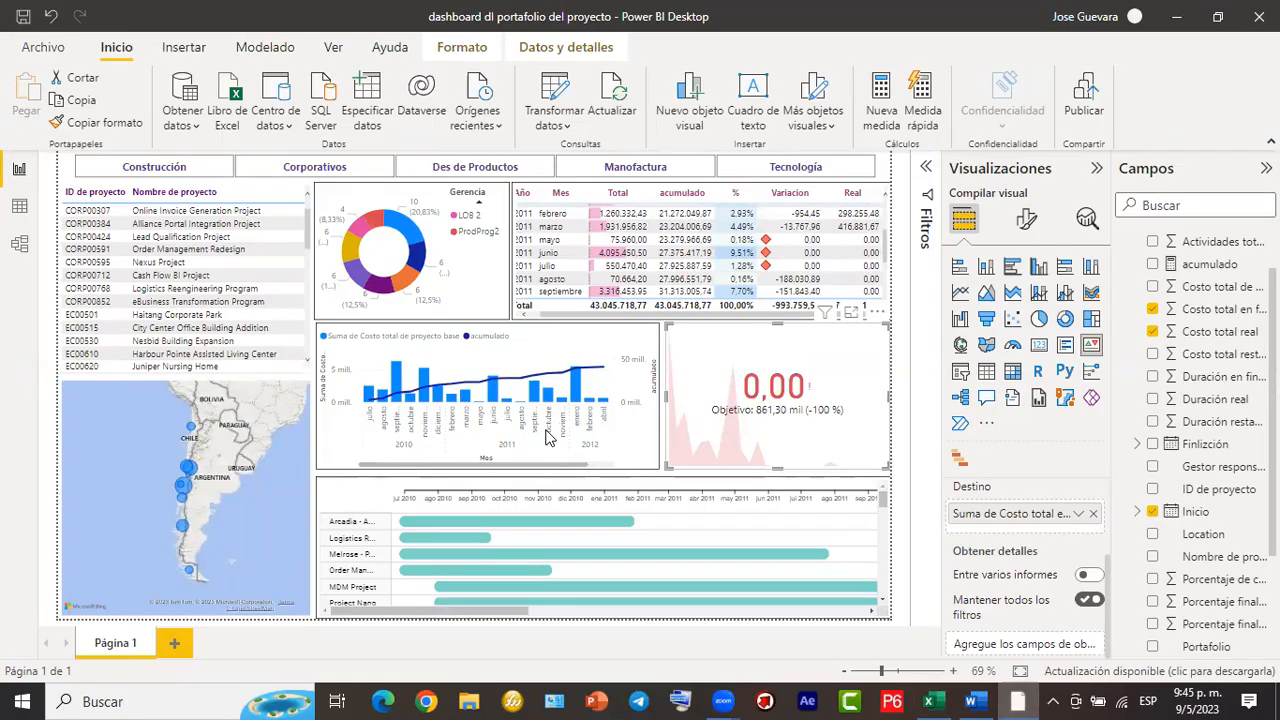
# Refresh the dashboard's data to load the new project from the Excel source.
pyautogui.moveTo(70, 157); pyautogui.dragTo(880, 182)
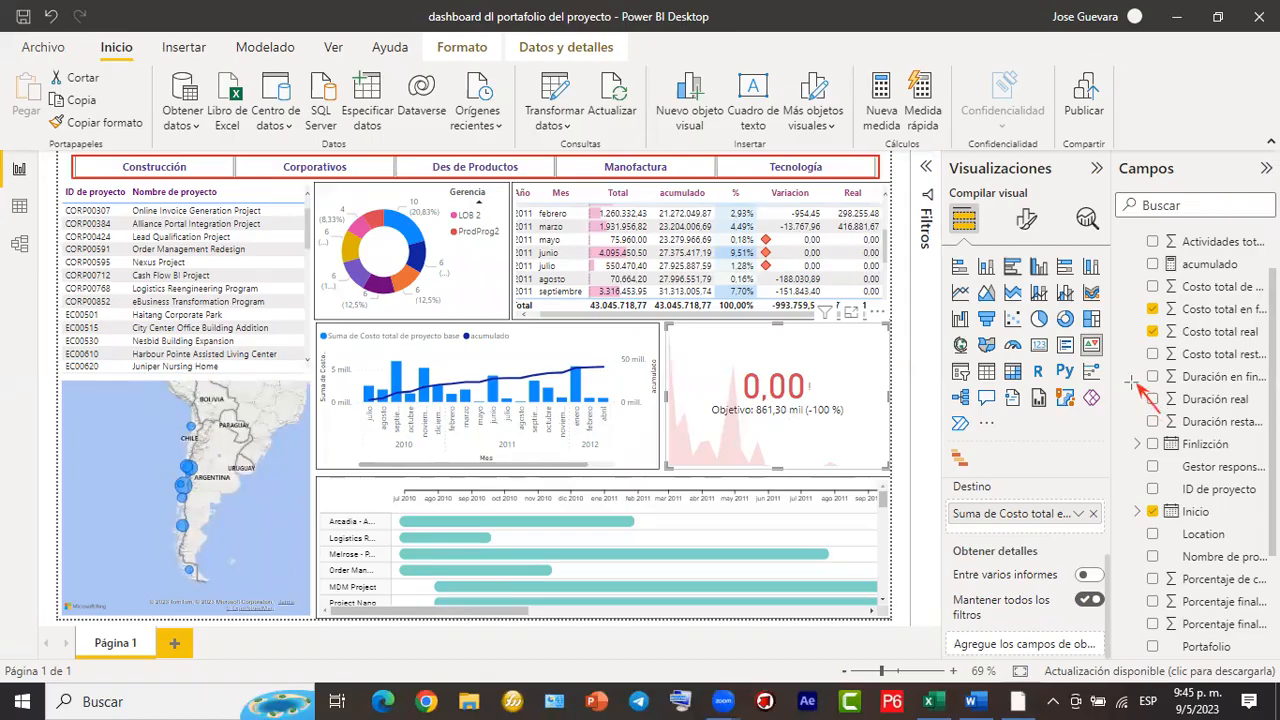
pyautogui.moveTo(1127, 375)
pyautogui.mouseDown()
pyautogui.moveTo(860, 206)
pyautogui.moveTo(612, 113)
pyautogui.moveTo(630, 116)
pyautogui.mouseUp()
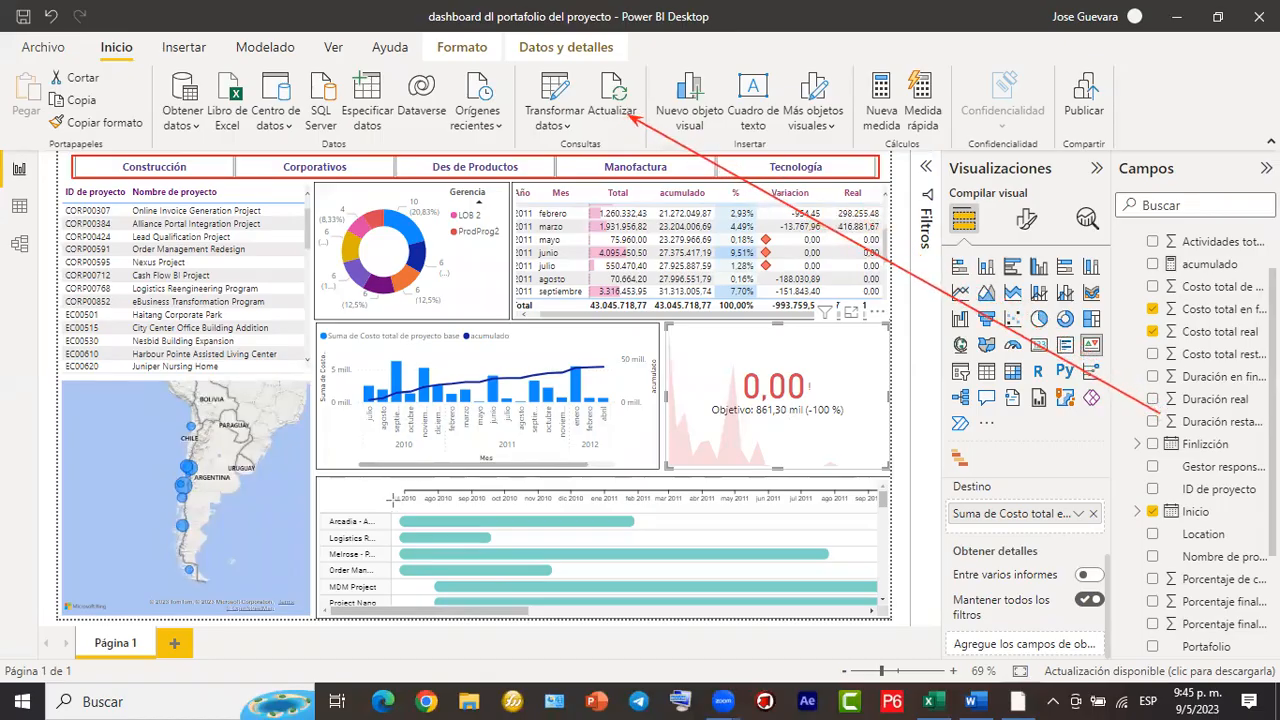
pyautogui.moveTo(583, 65); pyautogui.dragTo(646, 143)
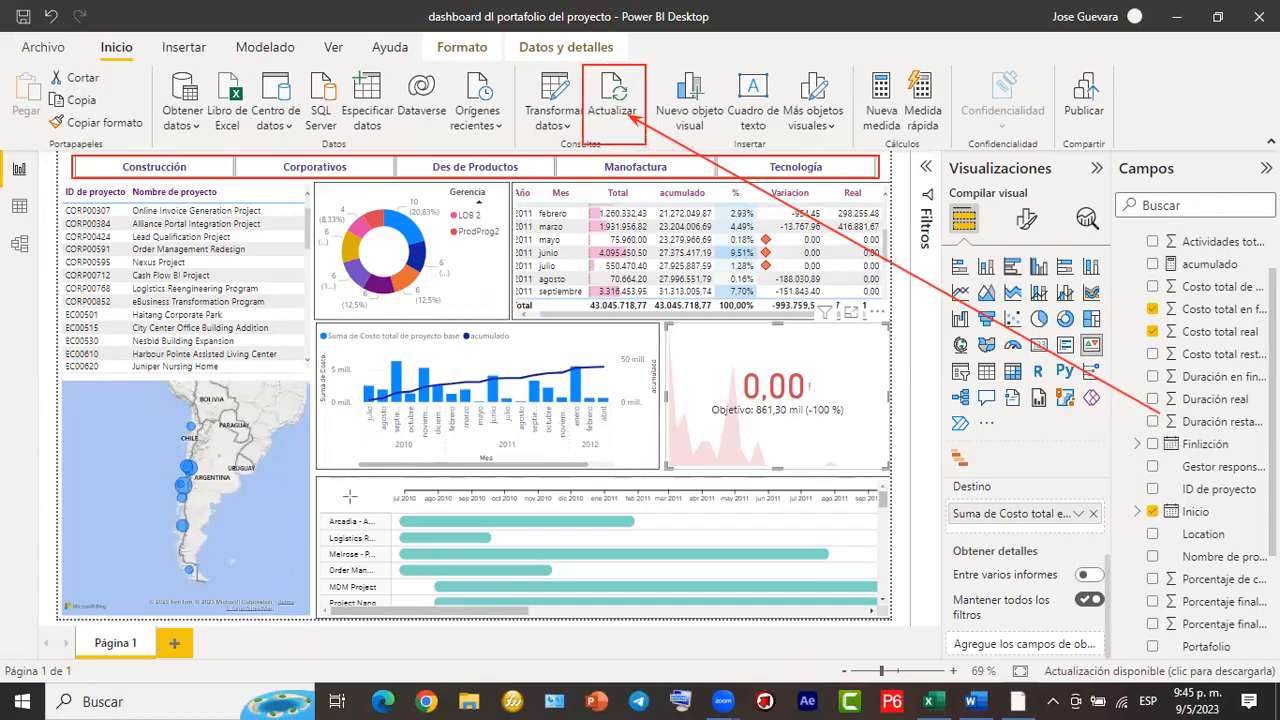
pyautogui.click(605, 100)
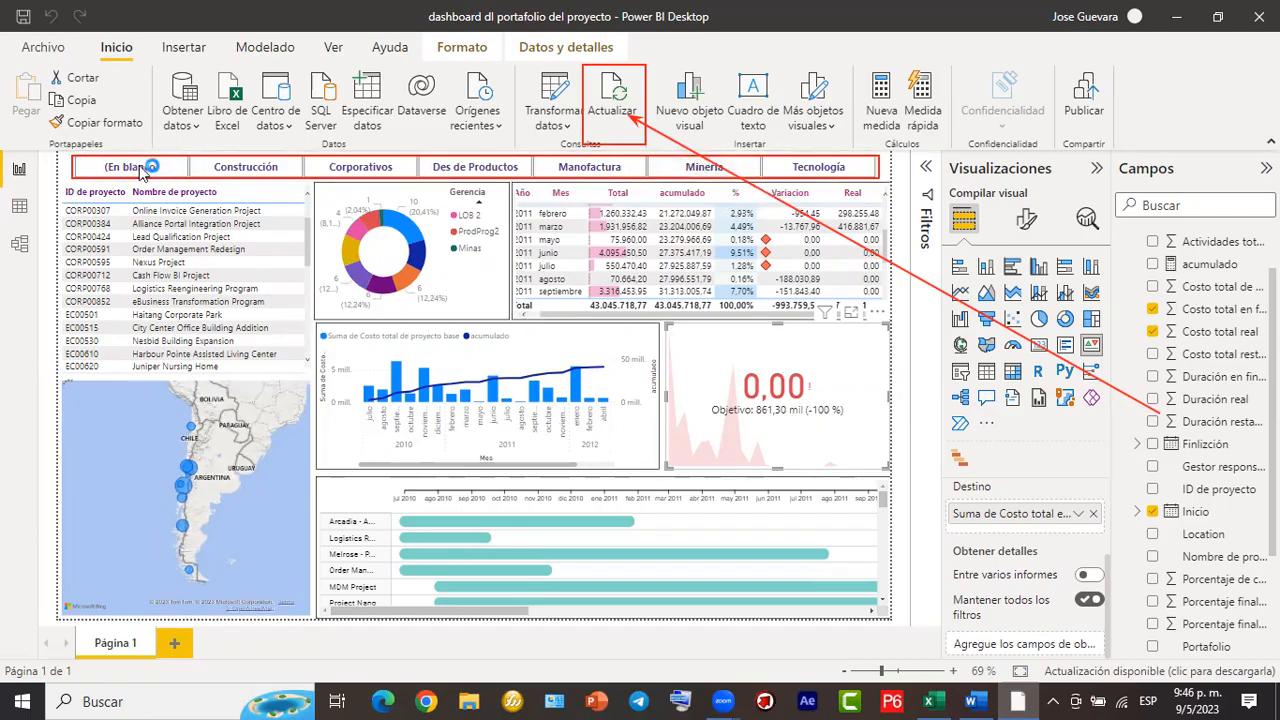
# Switch to the Excel project database, delete the empty table row 51 and return to the Power BI dashboard.
pyautogui.click(915, 693)
pyautogui.click(107, 483)
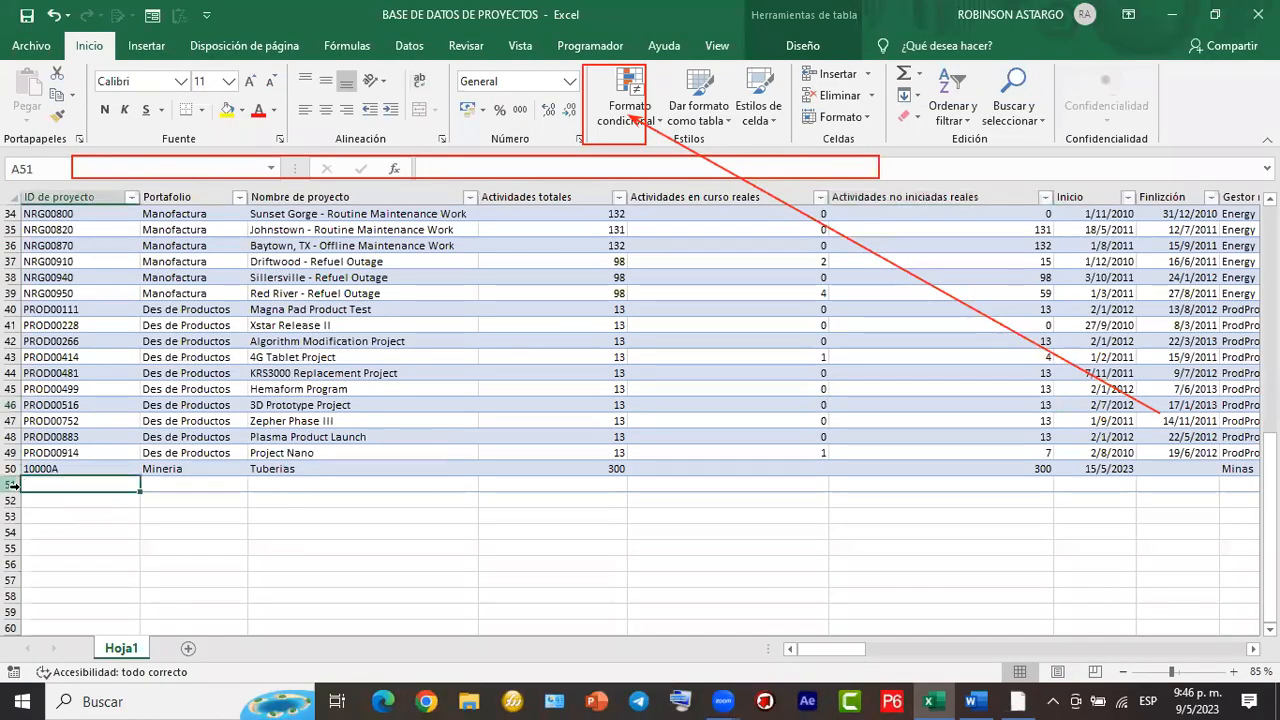
pyautogui.click(14, 484)
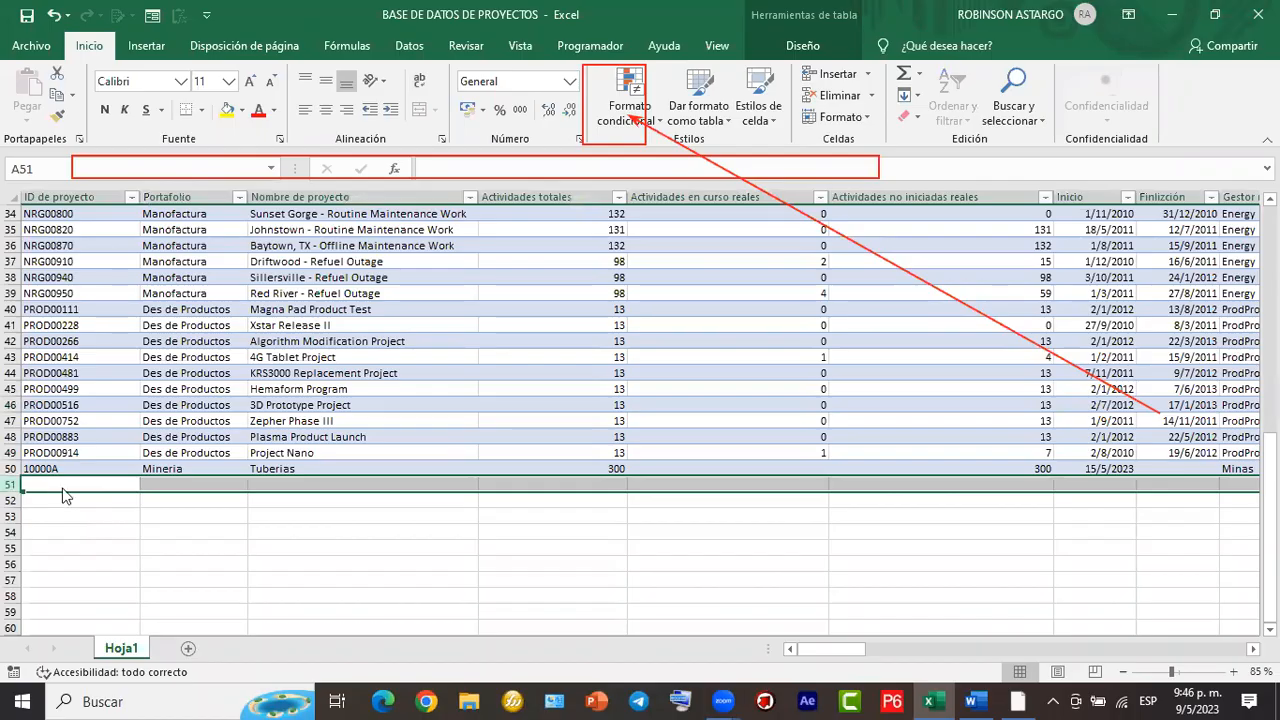
pyautogui.rightClick(63, 490)
pyautogui.click(100, 360)
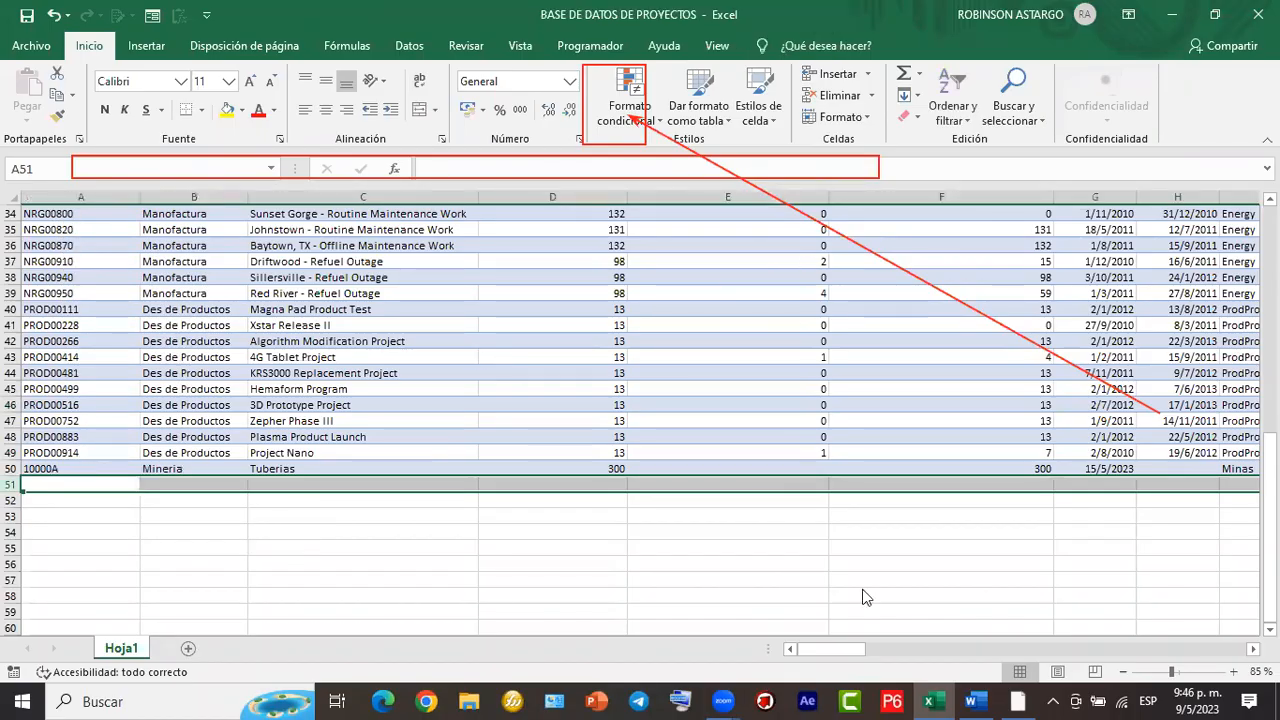
pyautogui.click(345, 360)
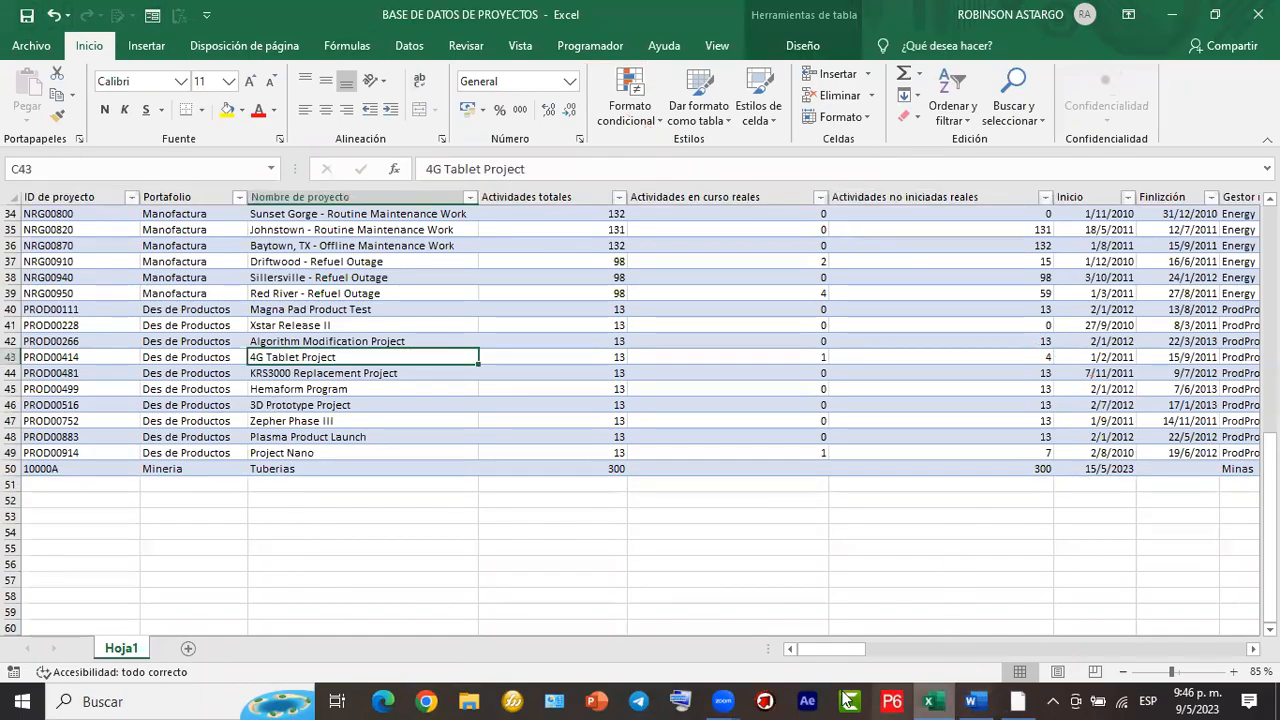
pyautogui.click(1017, 701)
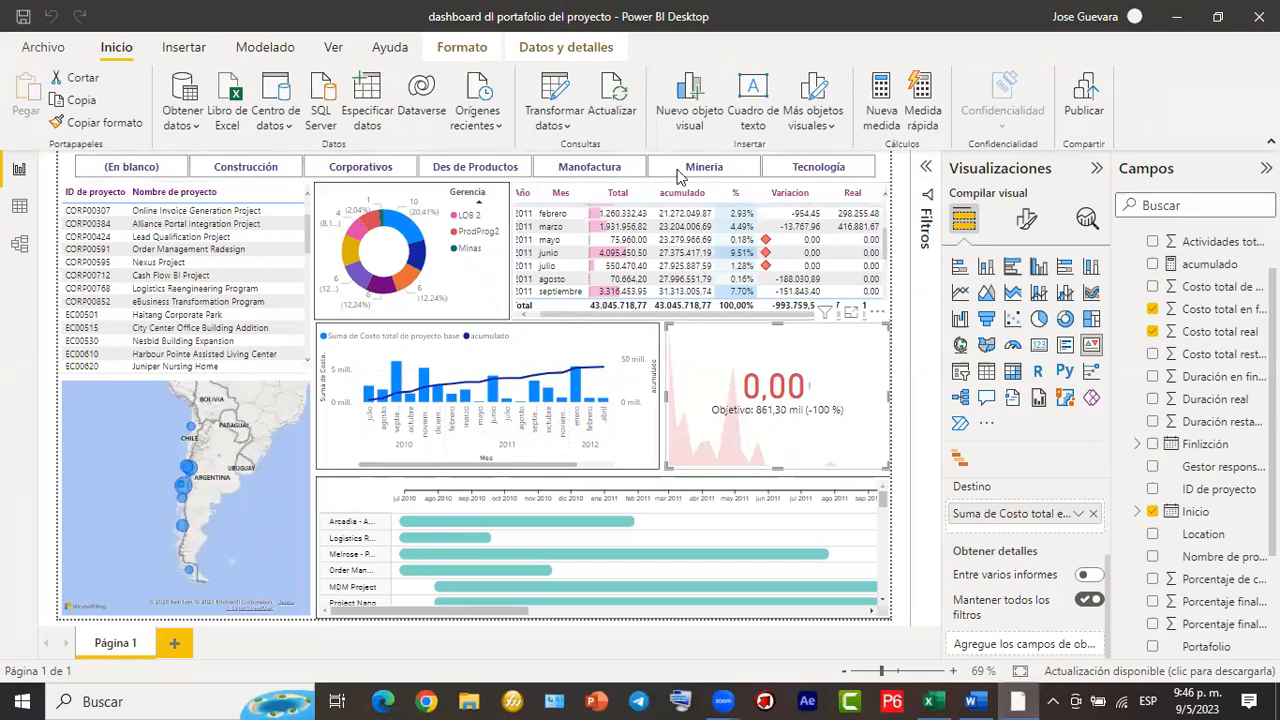
# Refresh the dashboard's data again so the blank portfolio option drops out of the portfolio slicer.
pyautogui.click(612, 103)
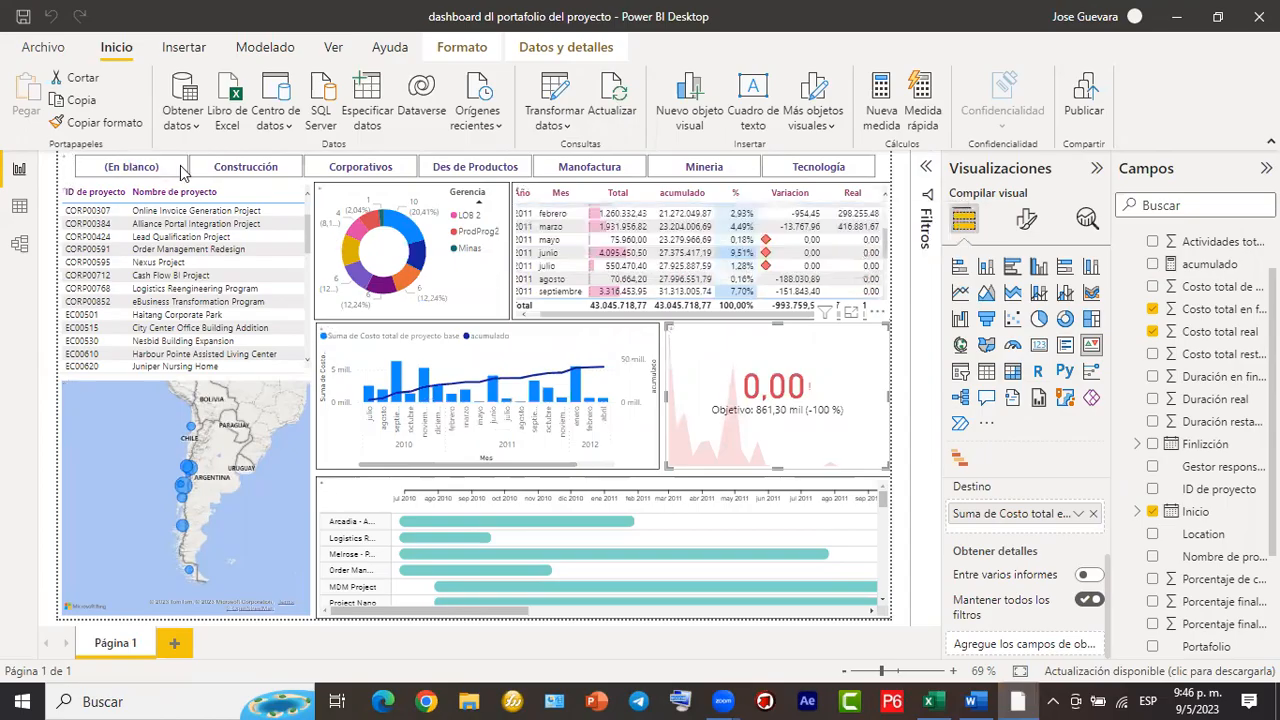
pyautogui.click(181, 169)
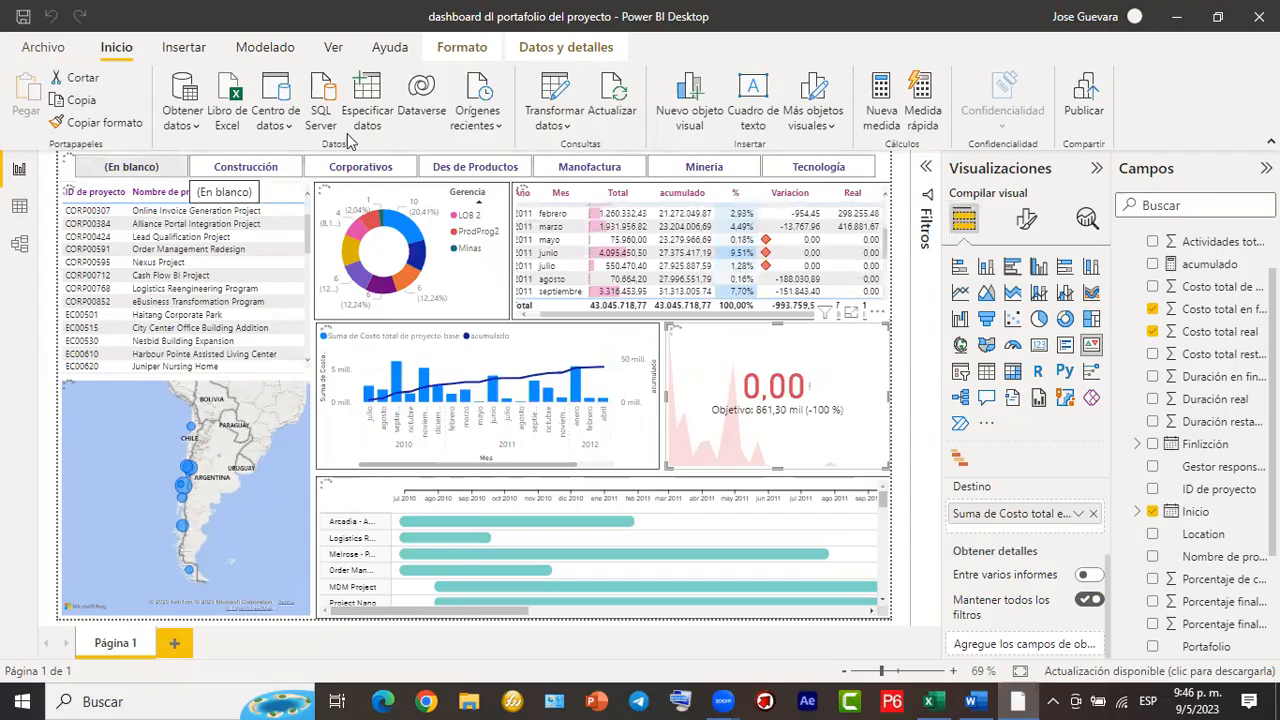
pyautogui.click(700, 172)
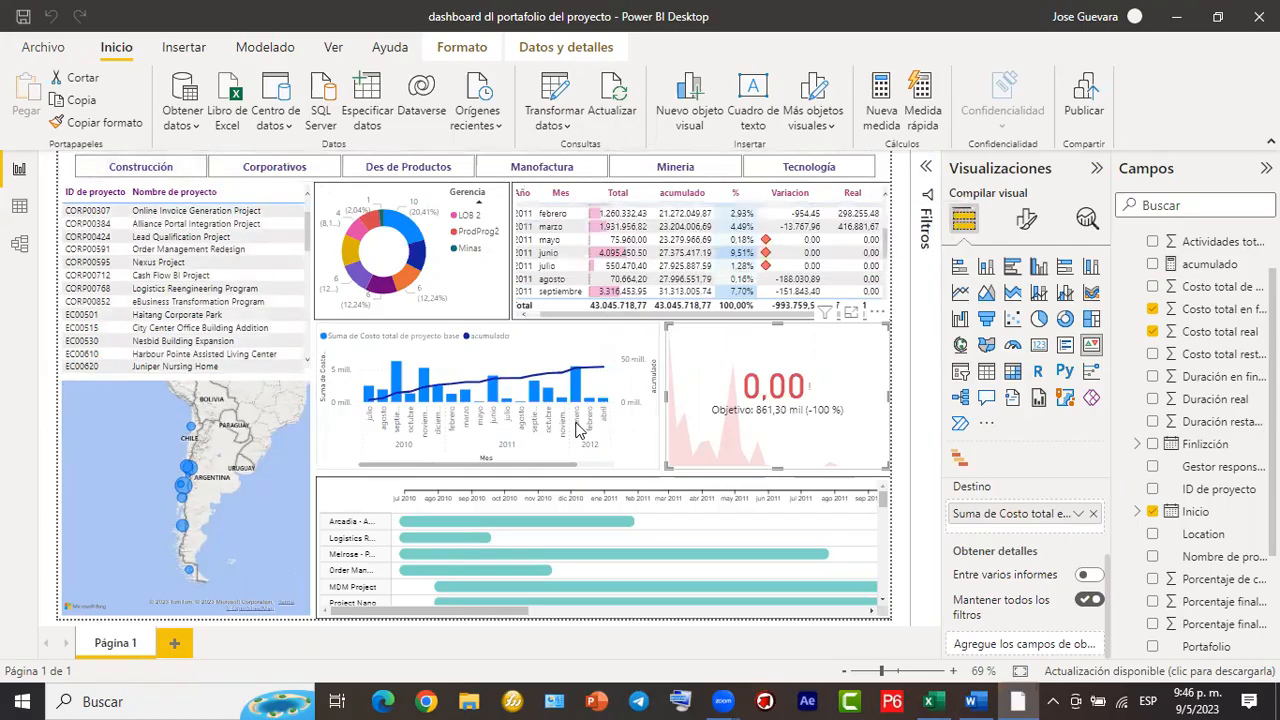
# Filter the dashboard by the Mineria portfolio to check the new project's visuals, and clear the filter.
pyautogui.click(706, 173)
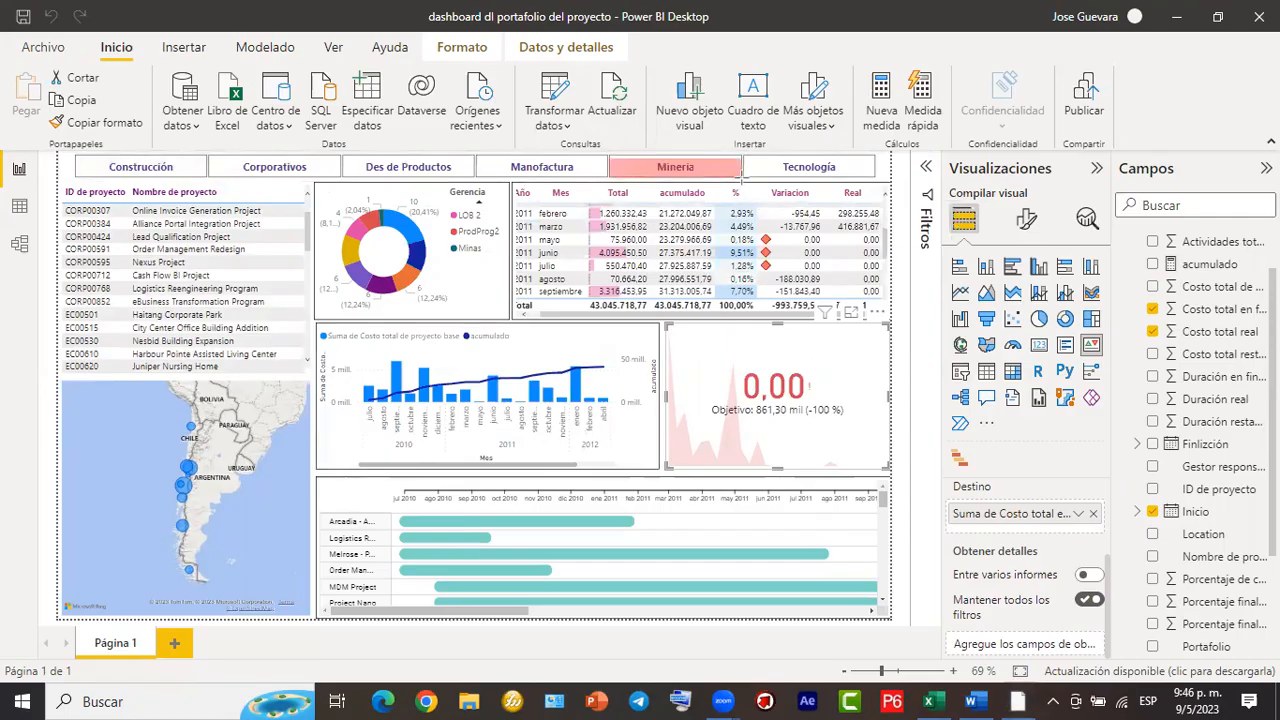
pyautogui.click(682, 177)
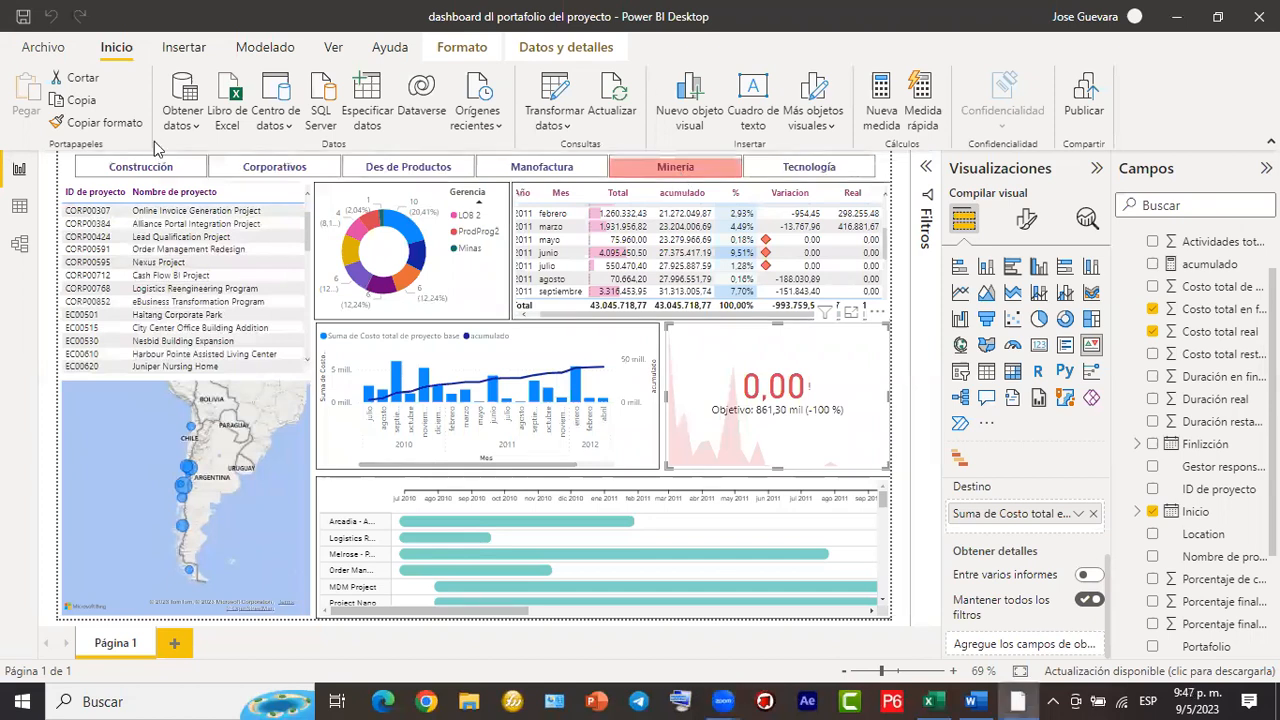
pyautogui.click(162, 237)
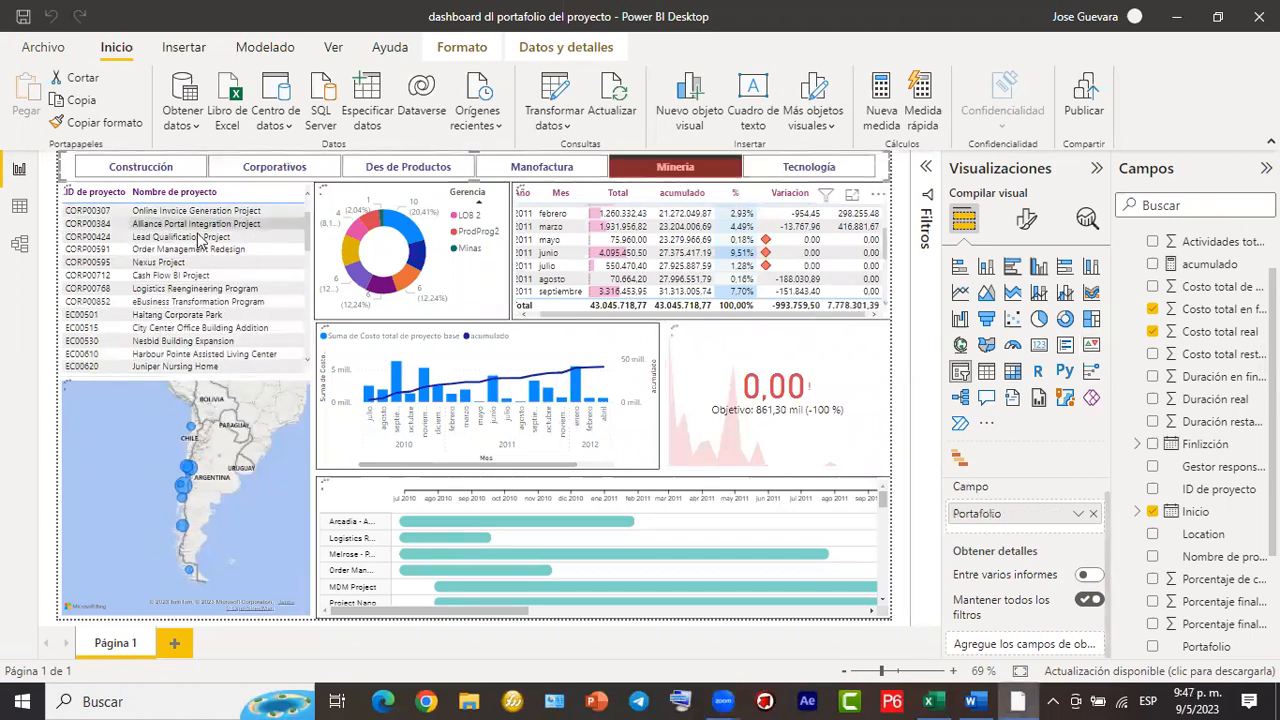
pyautogui.click(644, 169)
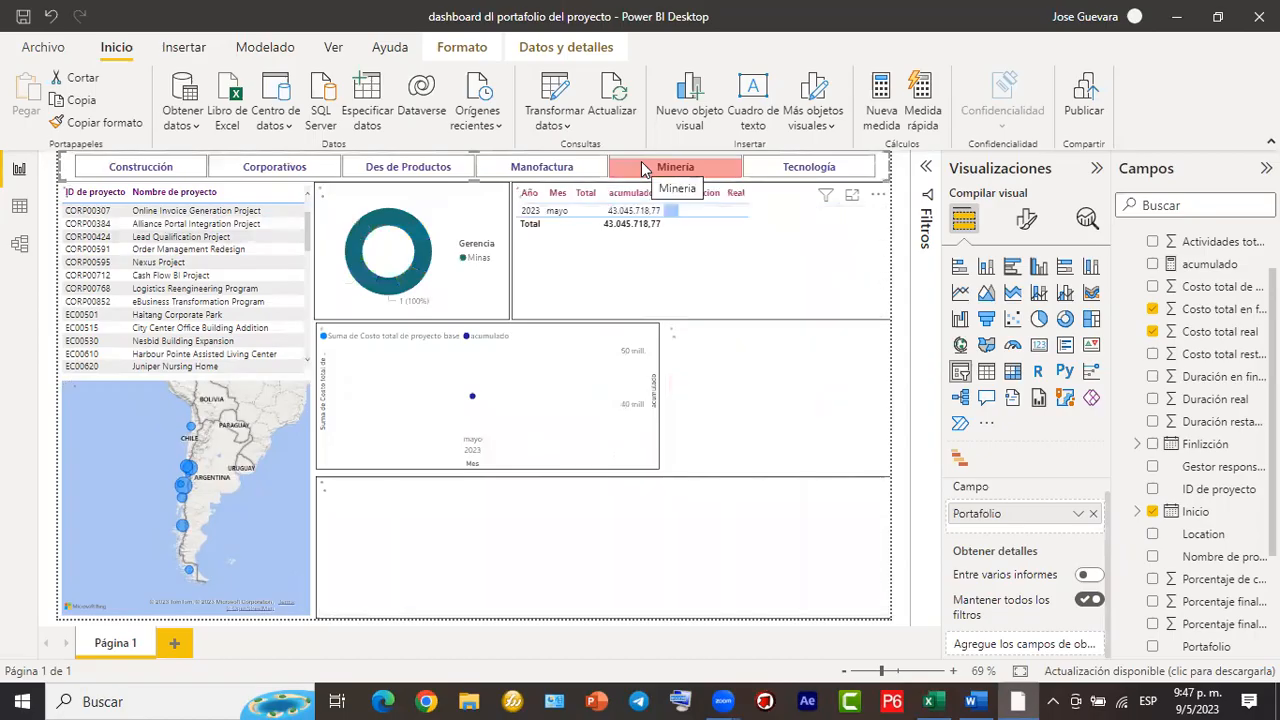
pyautogui.click(644, 169)
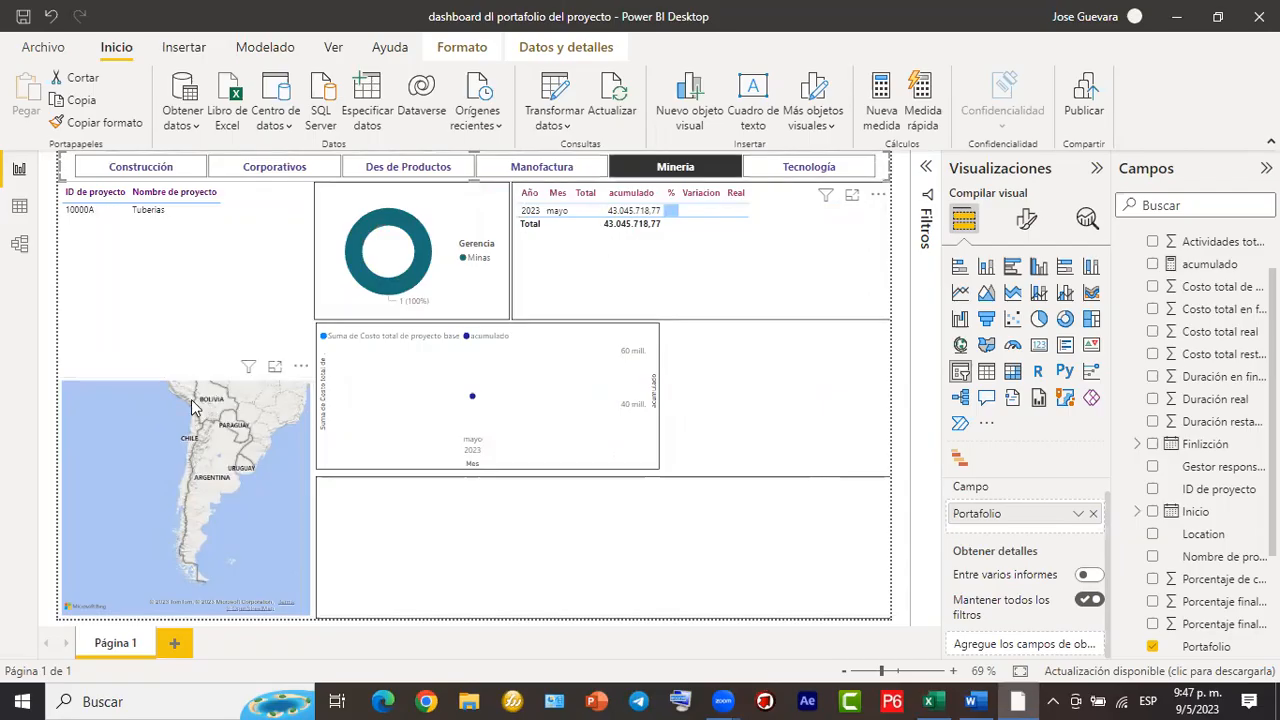
pyautogui.click(711, 173)
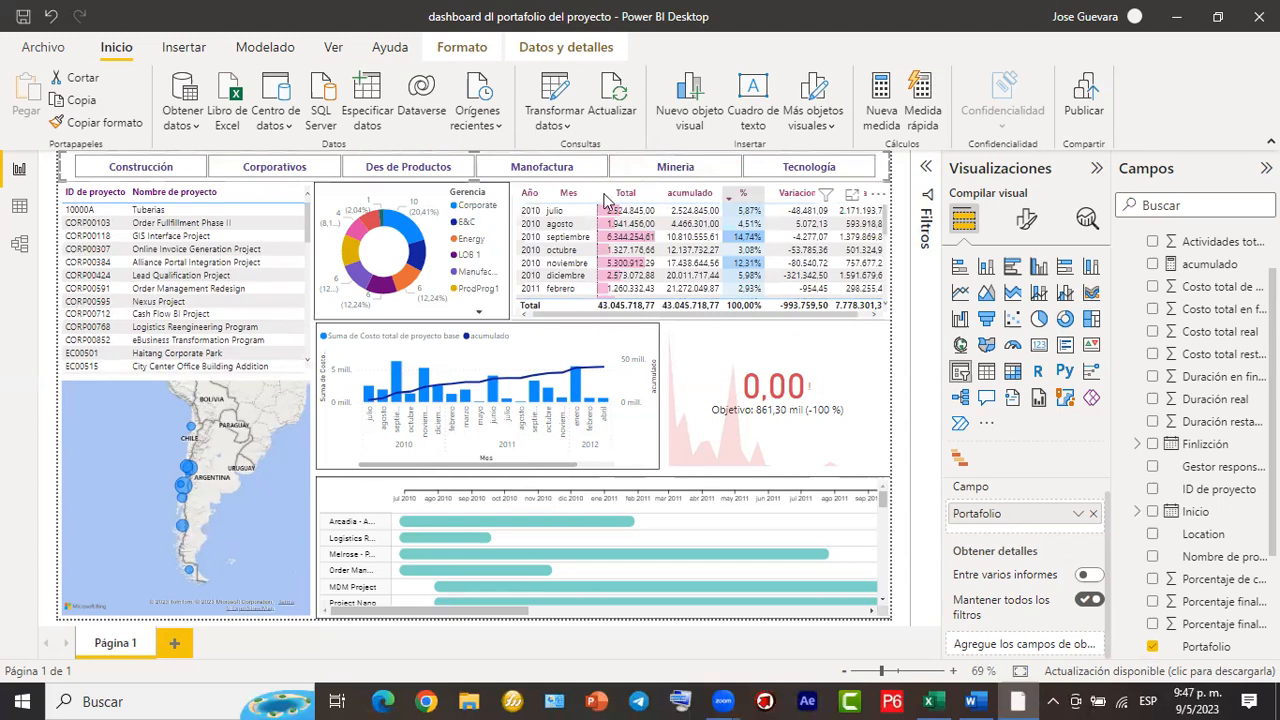
# Examine the full project list, the Gantt chart's project names and the Variacion column of the monthly cost table.
pyautogui.click(736, 262)
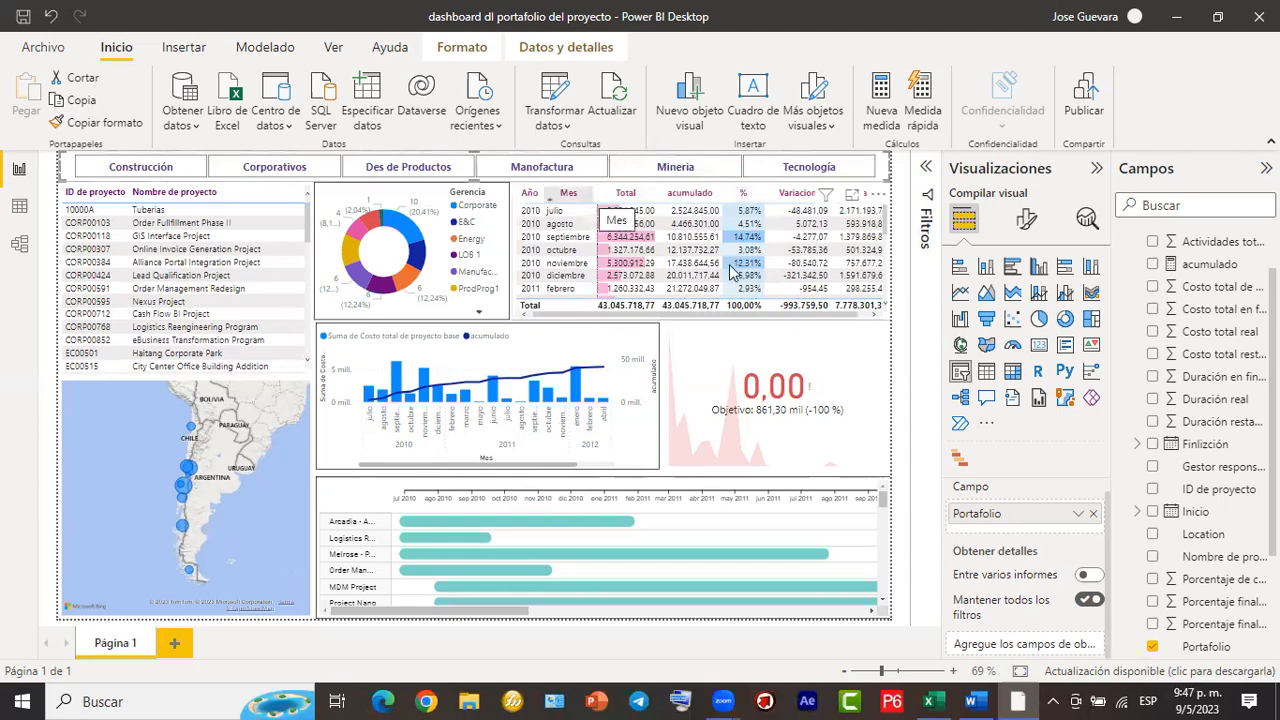
pyautogui.scroll(-1, 213, 318)
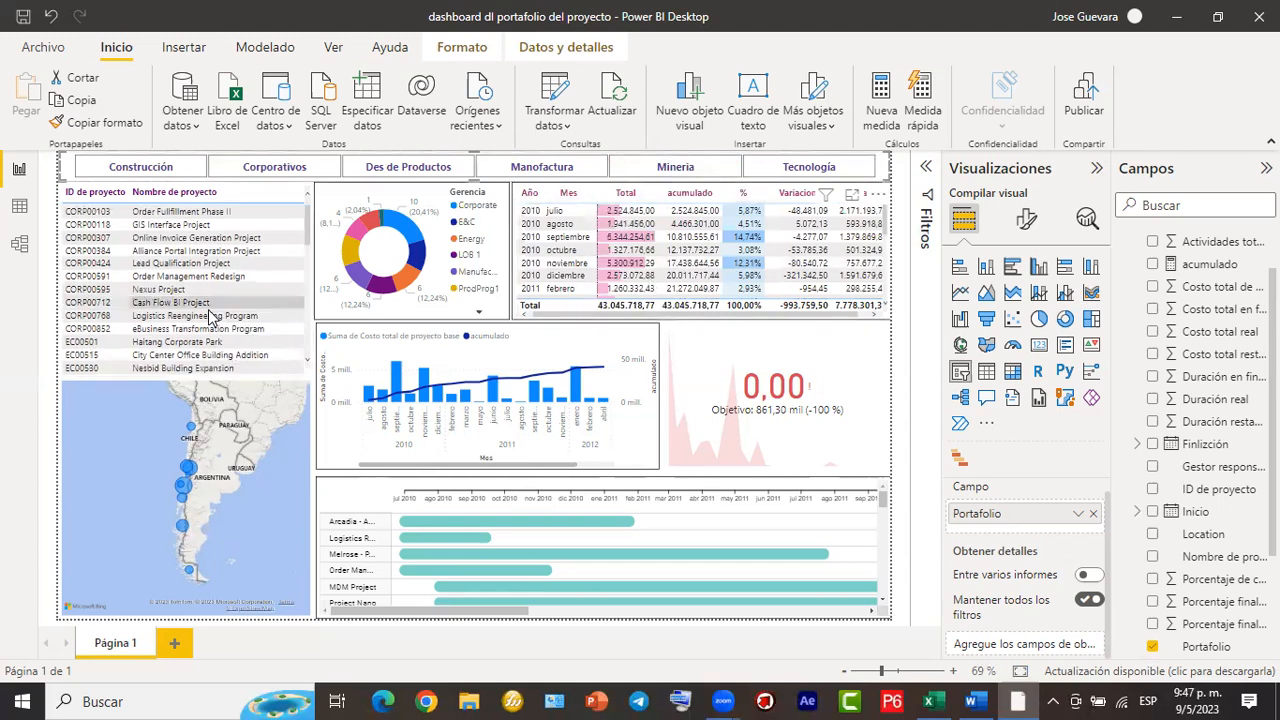
pyautogui.scroll(-5, 211, 318)
pyautogui.scroll(6, 210, 318)
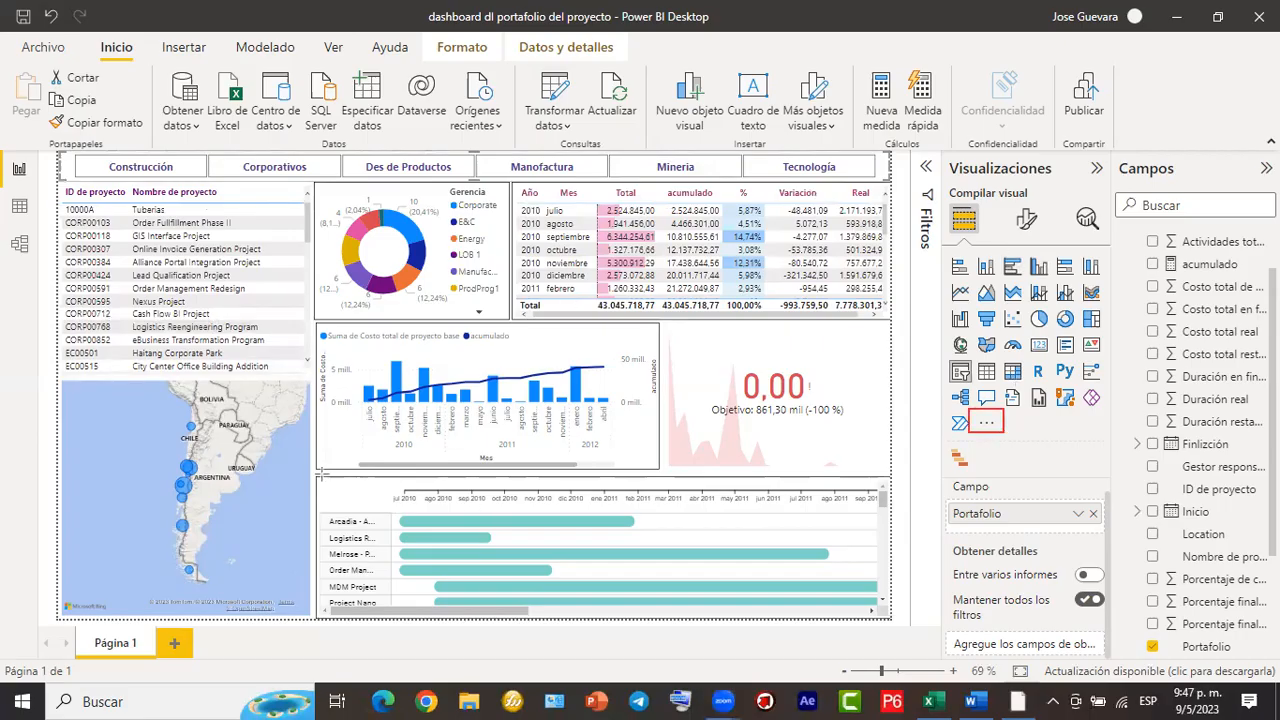
pyautogui.moveTo(316, 474)
pyautogui.mouseDown()
pyautogui.moveTo(377, 538)
pyautogui.moveTo(406, 598)
pyautogui.moveTo(397, 618)
pyautogui.mouseUp()
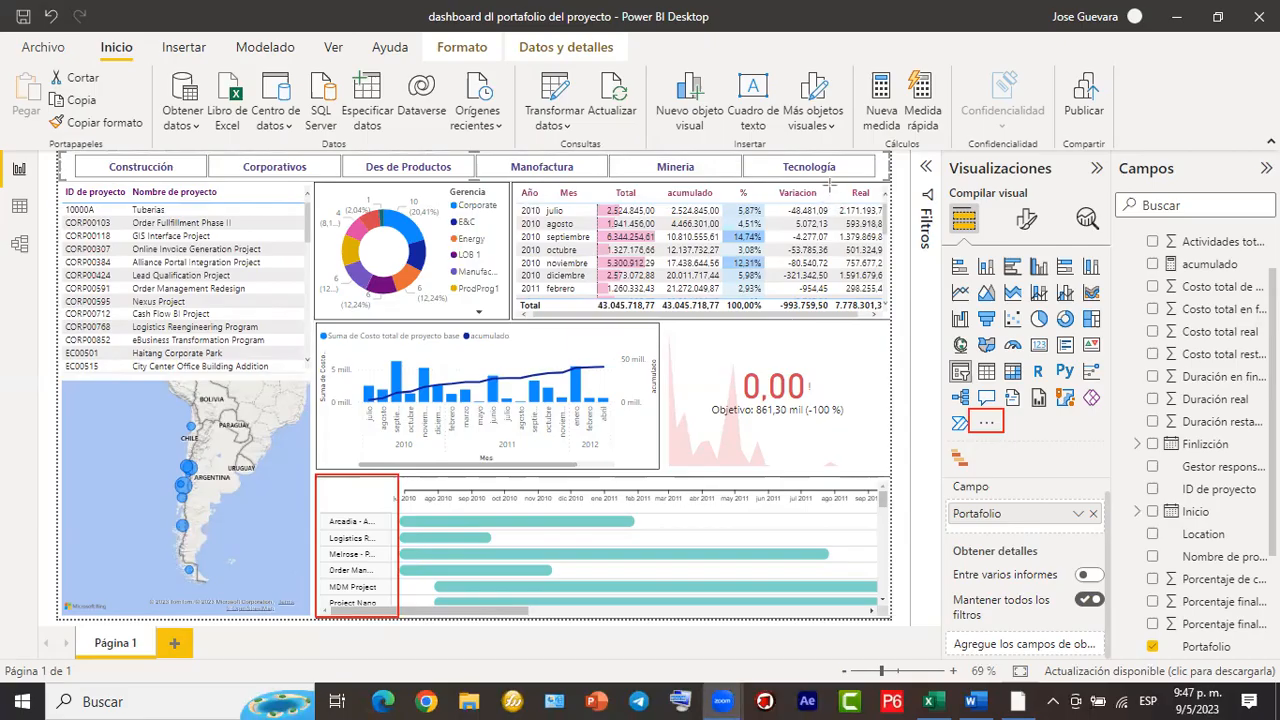
pyautogui.moveTo(829, 185)
pyautogui.mouseDown()
pyautogui.moveTo(852, 208)
pyautogui.moveTo(890, 320)
pyautogui.moveTo(765, 322)
pyautogui.mouseUp()
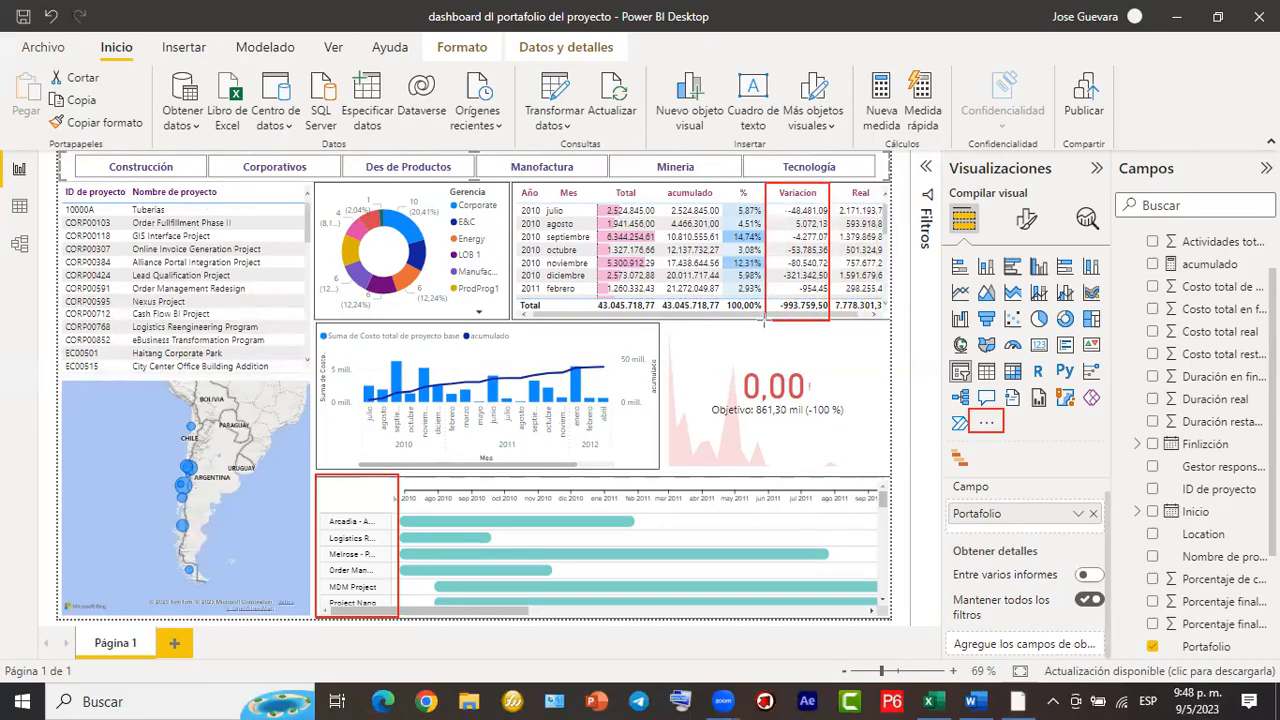
pyautogui.scroll(-1, 783, 246)
pyautogui.scroll(-1, 783, 246)
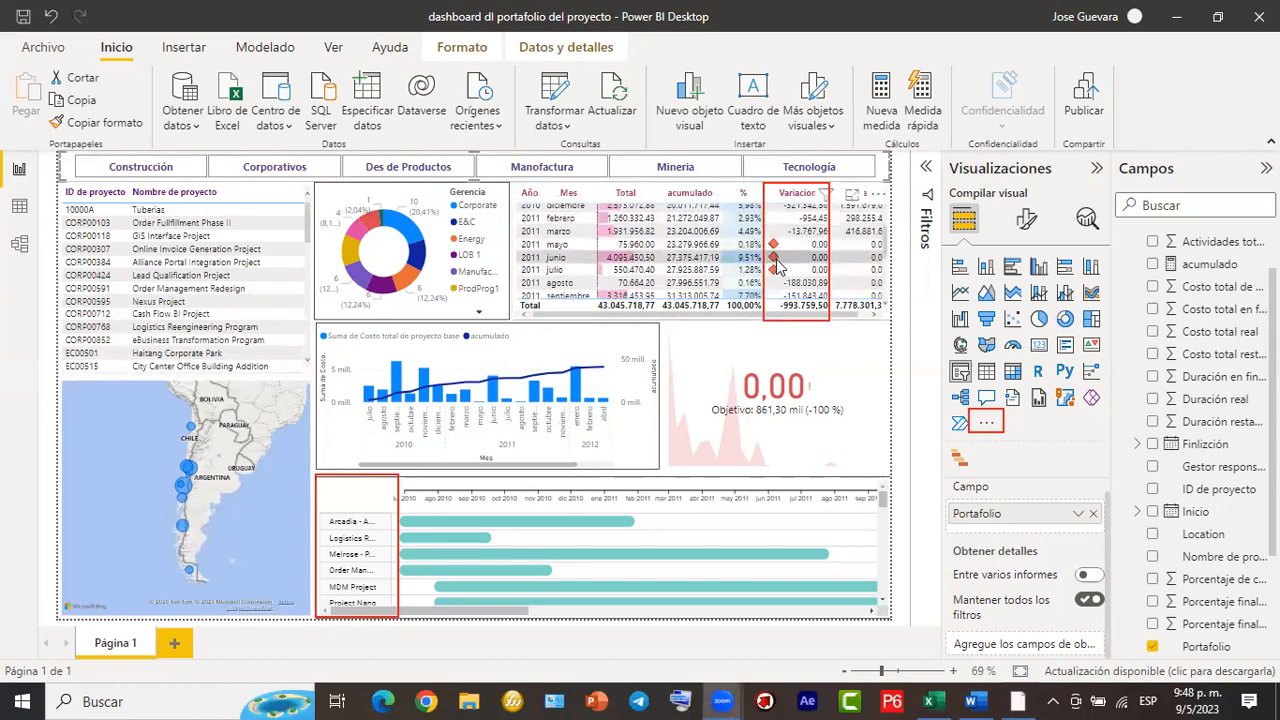
pyautogui.scroll(3, 776, 262)
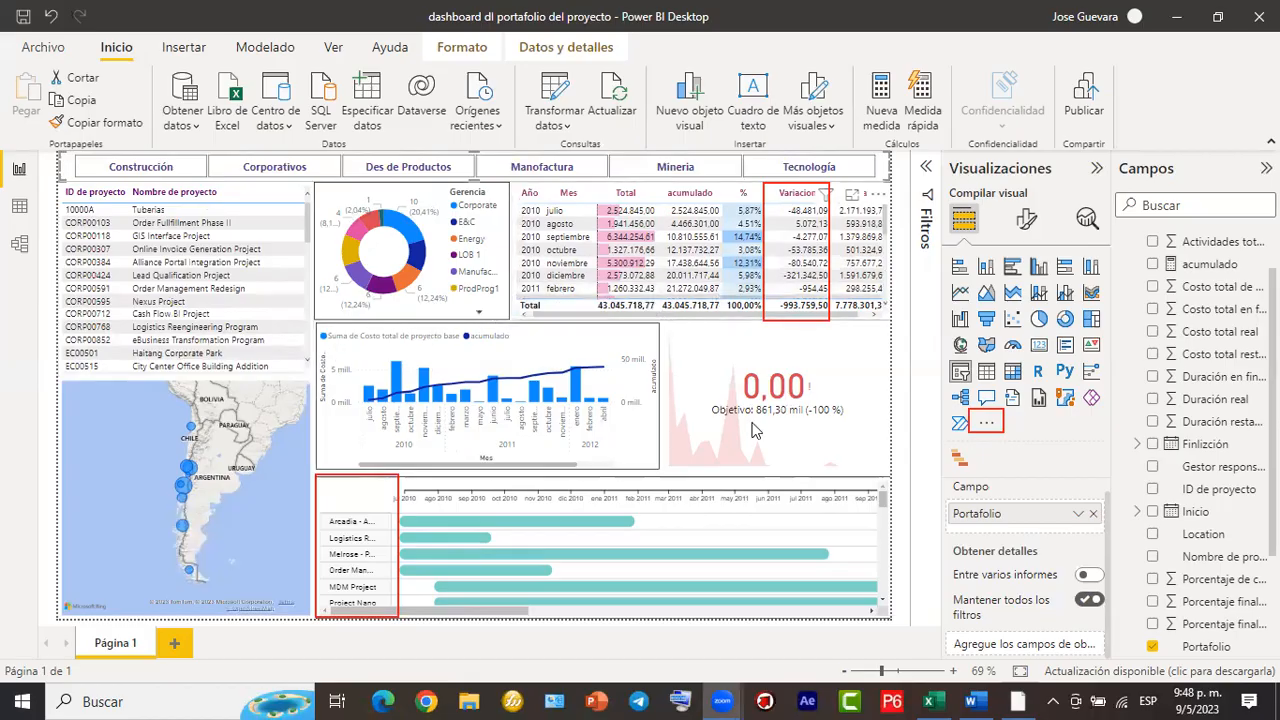
pyautogui.moveTo(98, 197); pyautogui.dragTo(235, 240)
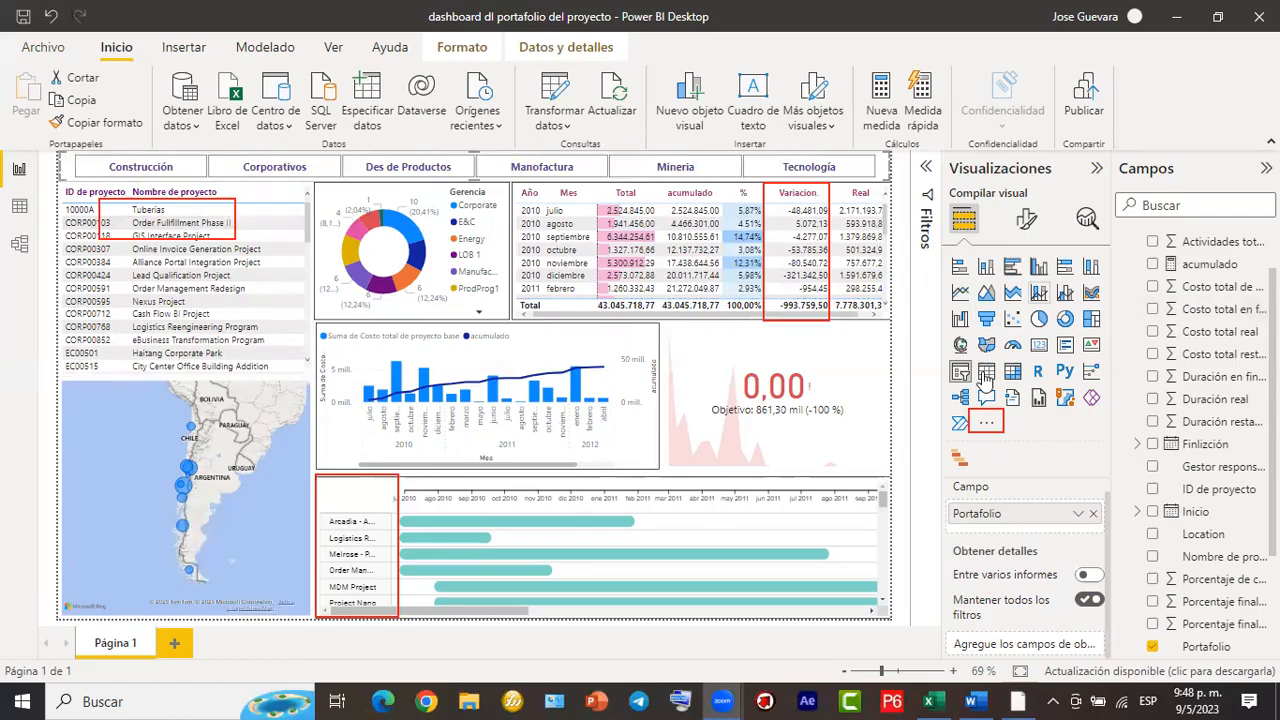
pyautogui.press('Escape')
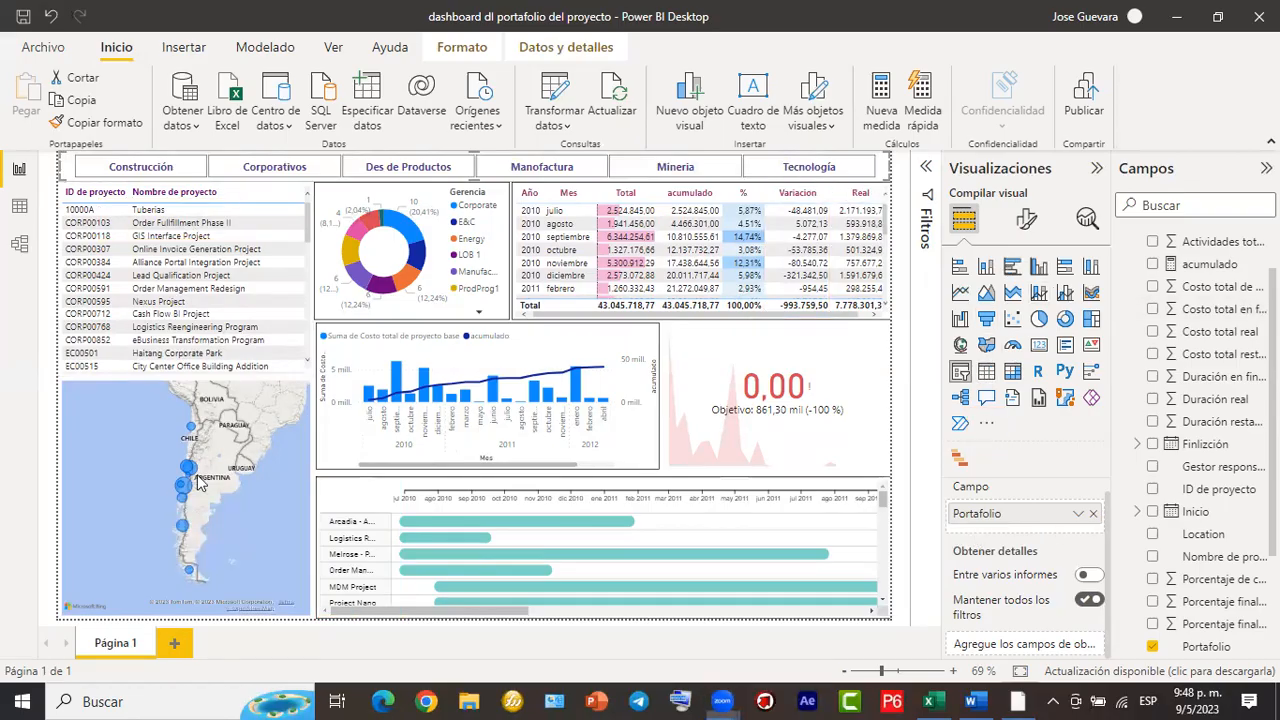
pyautogui.moveTo(249, 369)
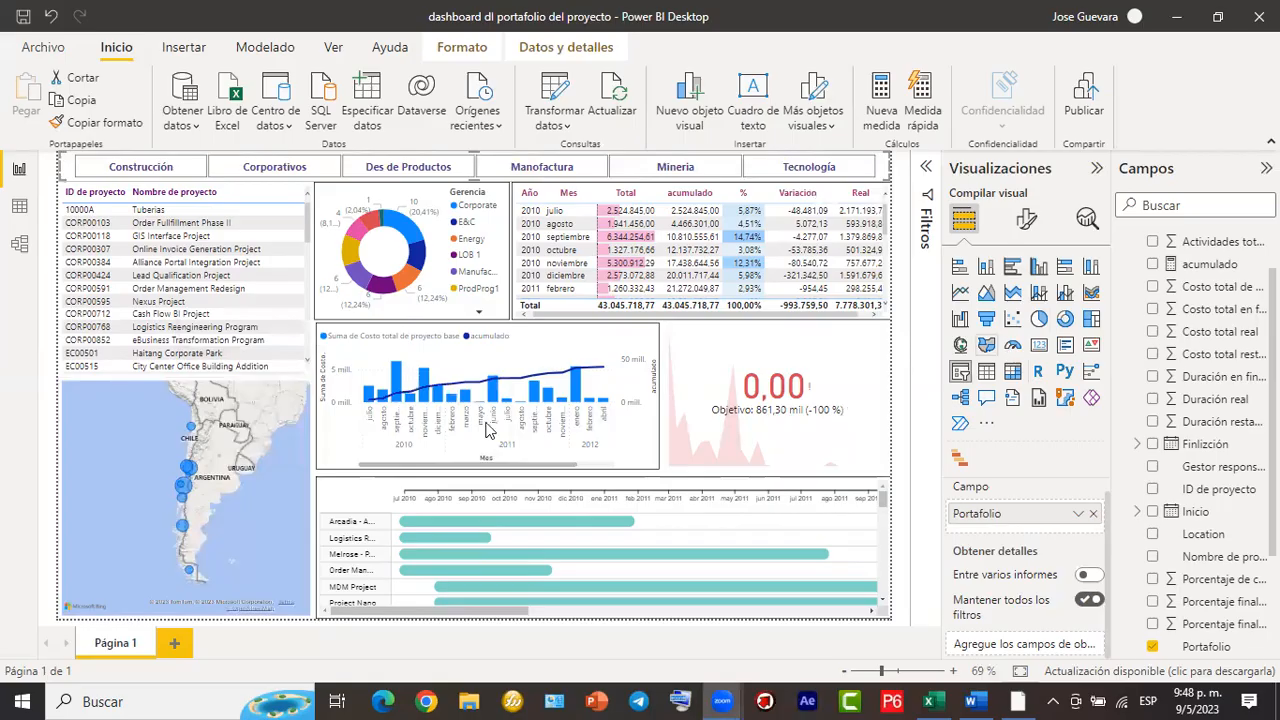
# Open the gallery for getting more Power BI visuals.
pyautogui.moveTo(545, 378)
pyautogui.mouseDown()
pyautogui.moveTo(1000, 392)
pyautogui.moveTo(985, 423)
pyautogui.mouseUp()
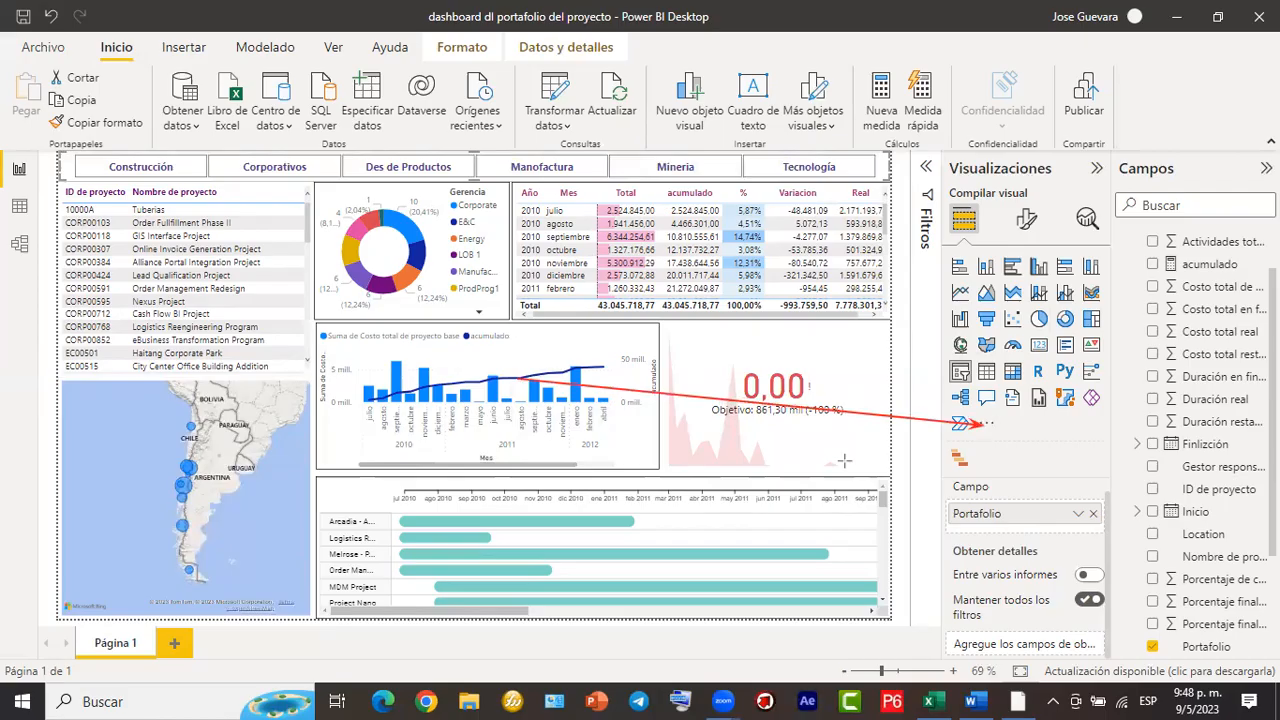
pyautogui.click(991, 428)
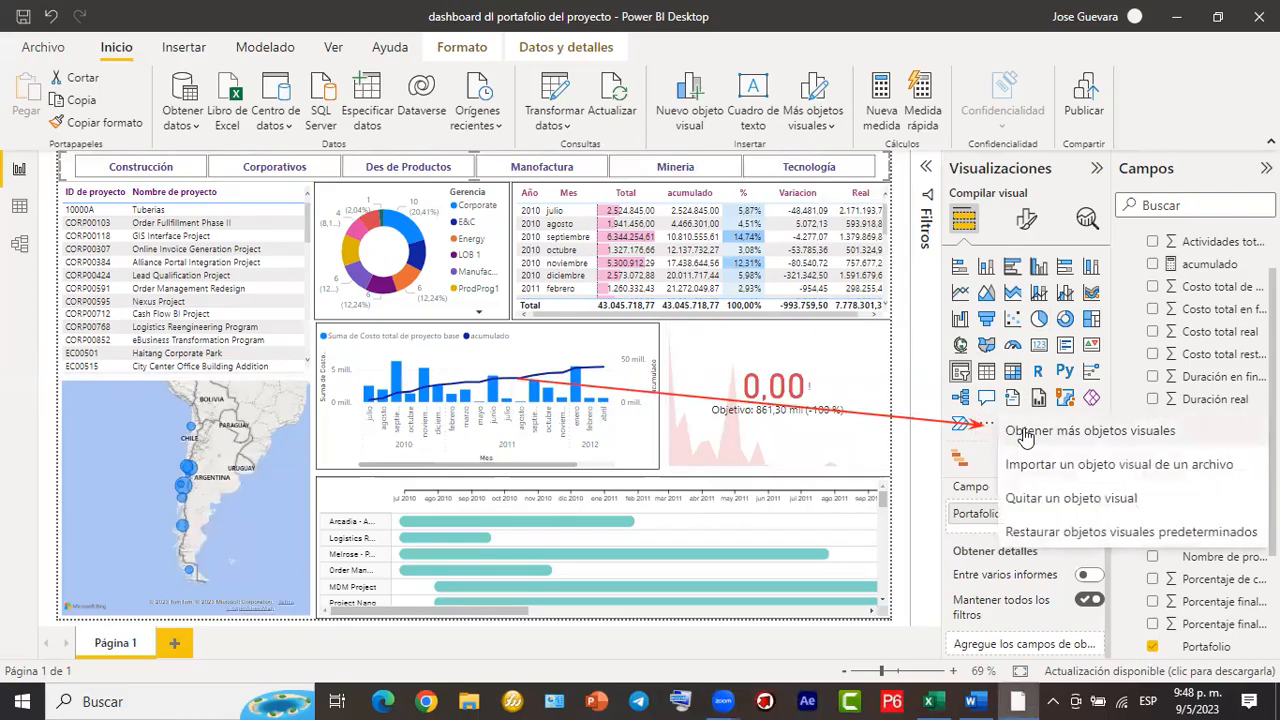
pyautogui.click(1023, 433)
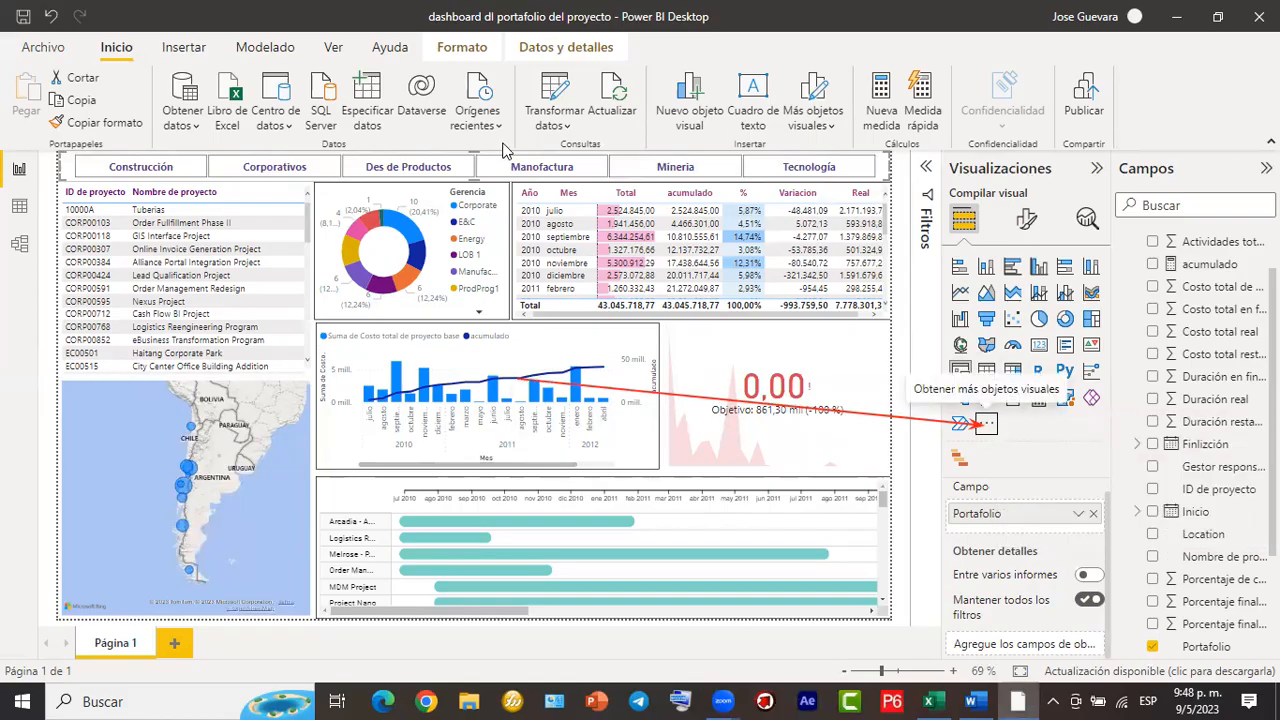
pyautogui.click(987, 425)
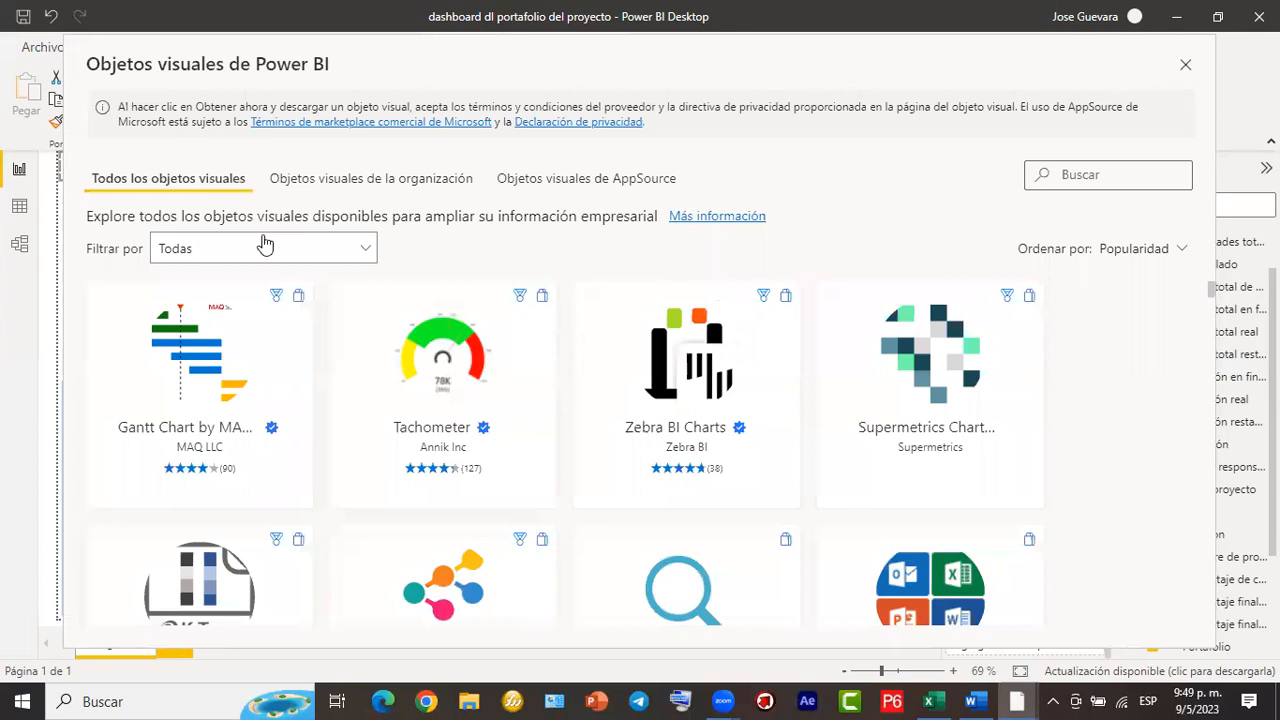
# Look over the gallery's filter categories, and try a text search before clearing the search text.
pyautogui.click(281, 257)
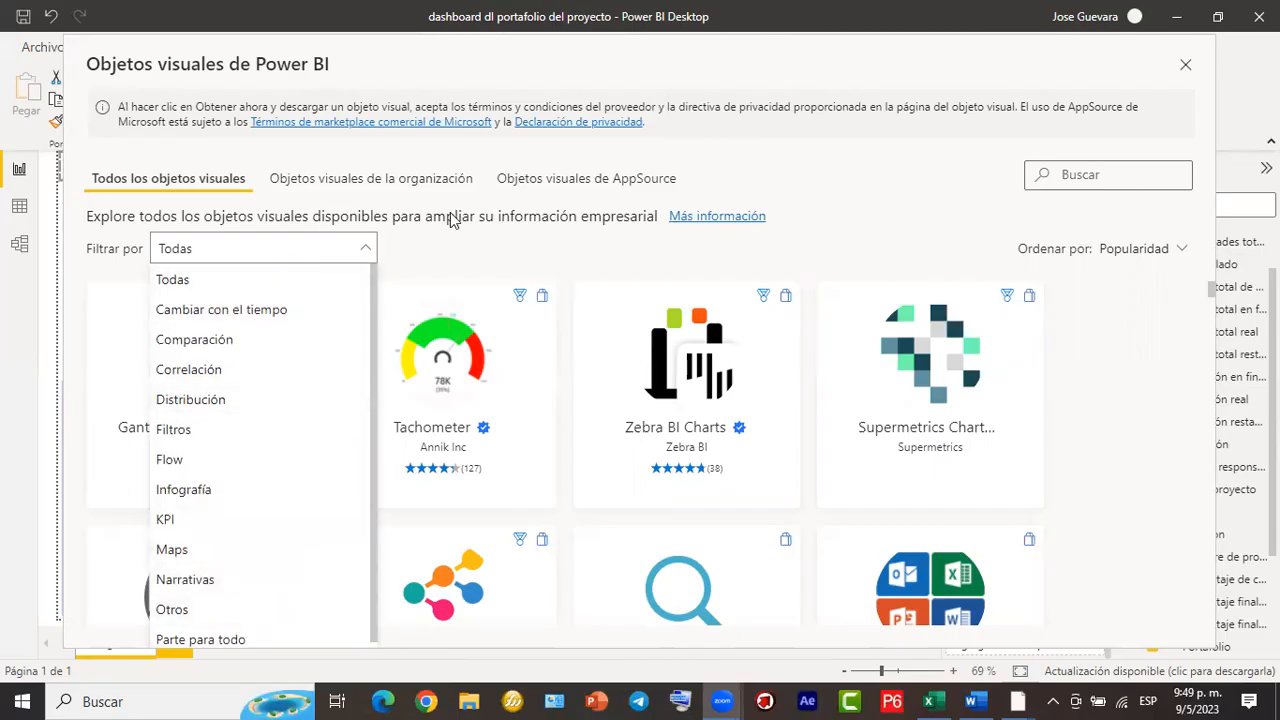
pyautogui.click(1132, 168)
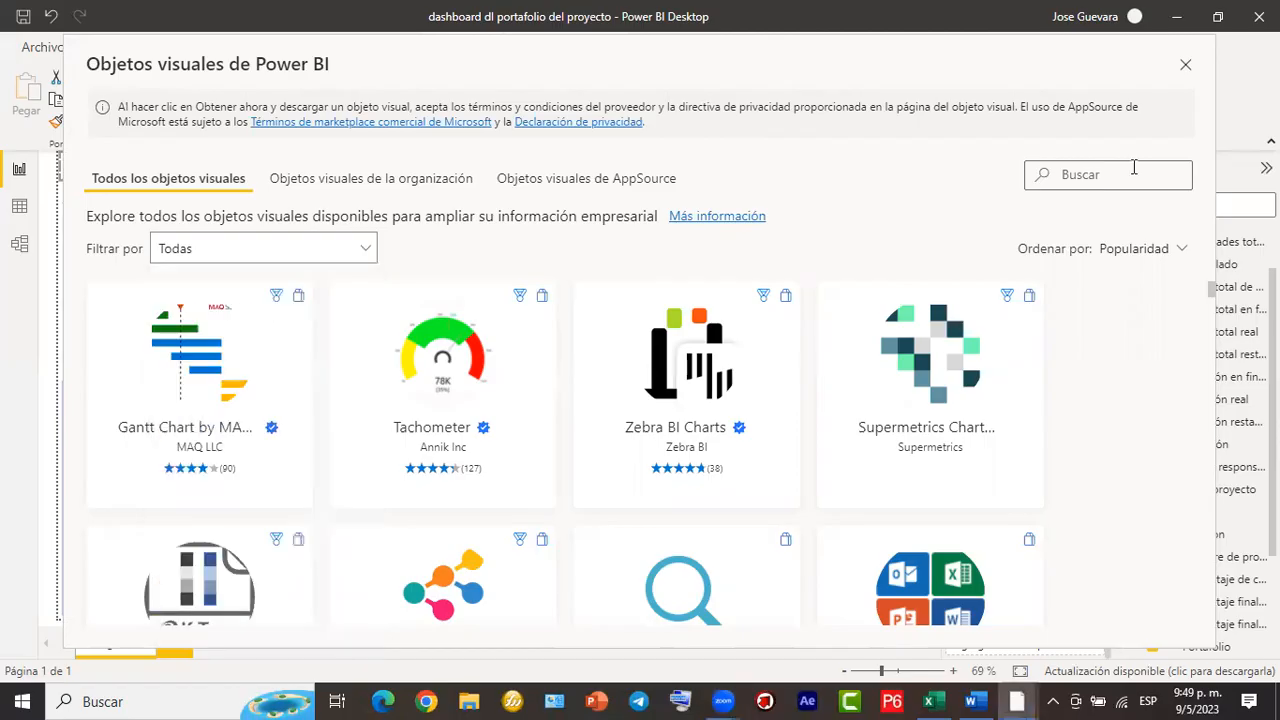
pyautogui.write('buscar')
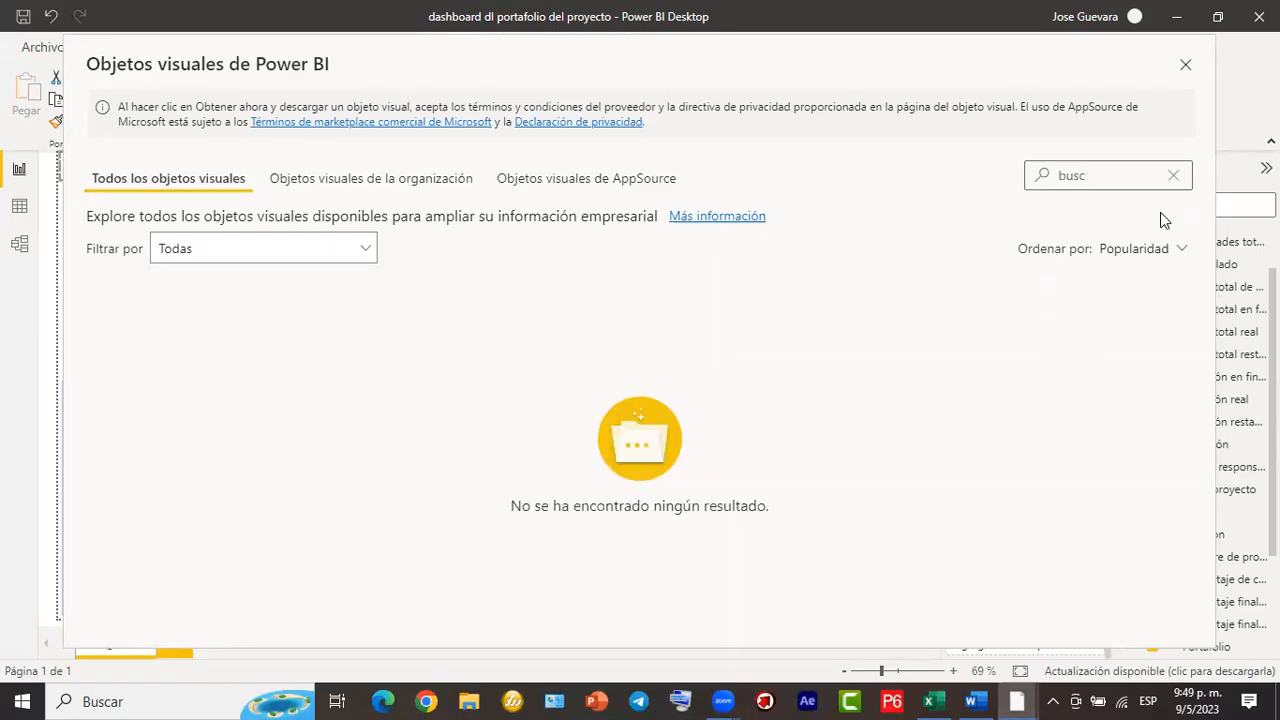
pyautogui.press('BackSpace')
pyautogui.write('cad')
pyautogui.press('BackSpace')
pyautogui.press('BackSpace')
pyautogui.press('BackSpace')
pyautogui.press('BackSpace')
pyautogui.press('BackSpace')
pyautogui.press('BackSpace')
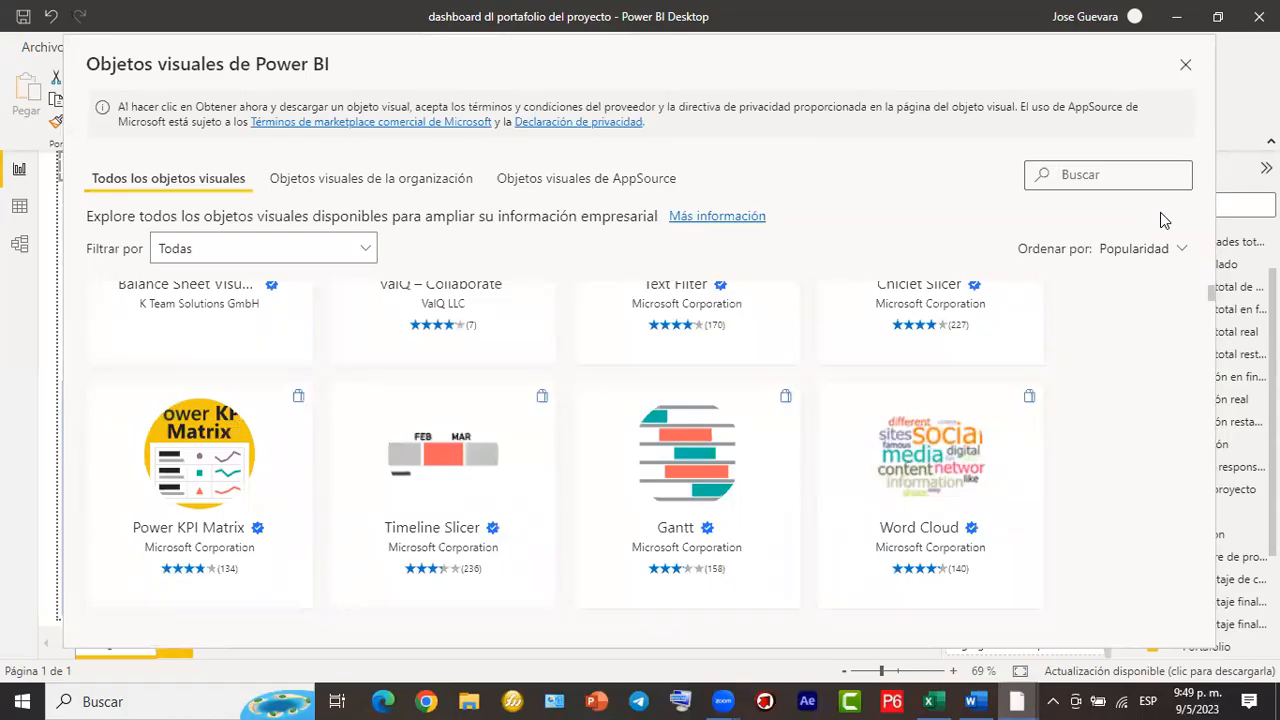
pyautogui.scroll(3, 240, 405)
pyautogui.scroll(2, 233, 403)
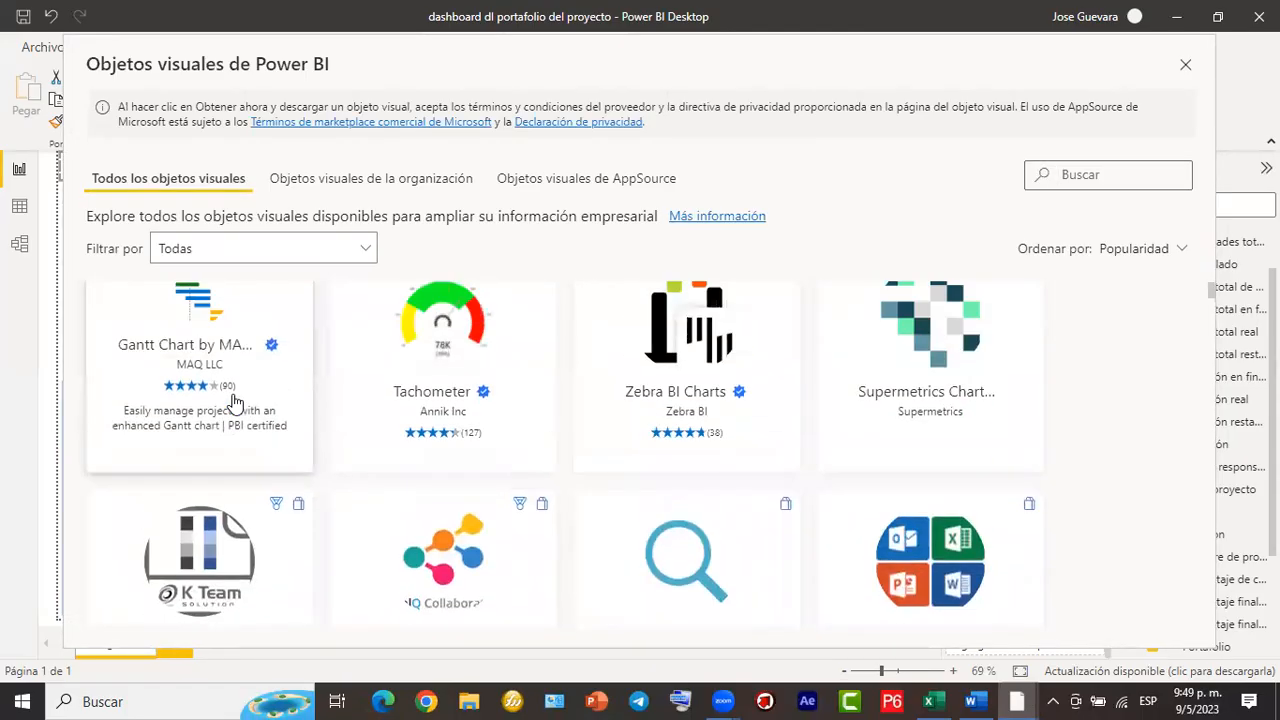
# Filter the visuals gallery by the Filtros category and browse the visuals it offers, starting with Text Filter.
pyautogui.click(366, 252)
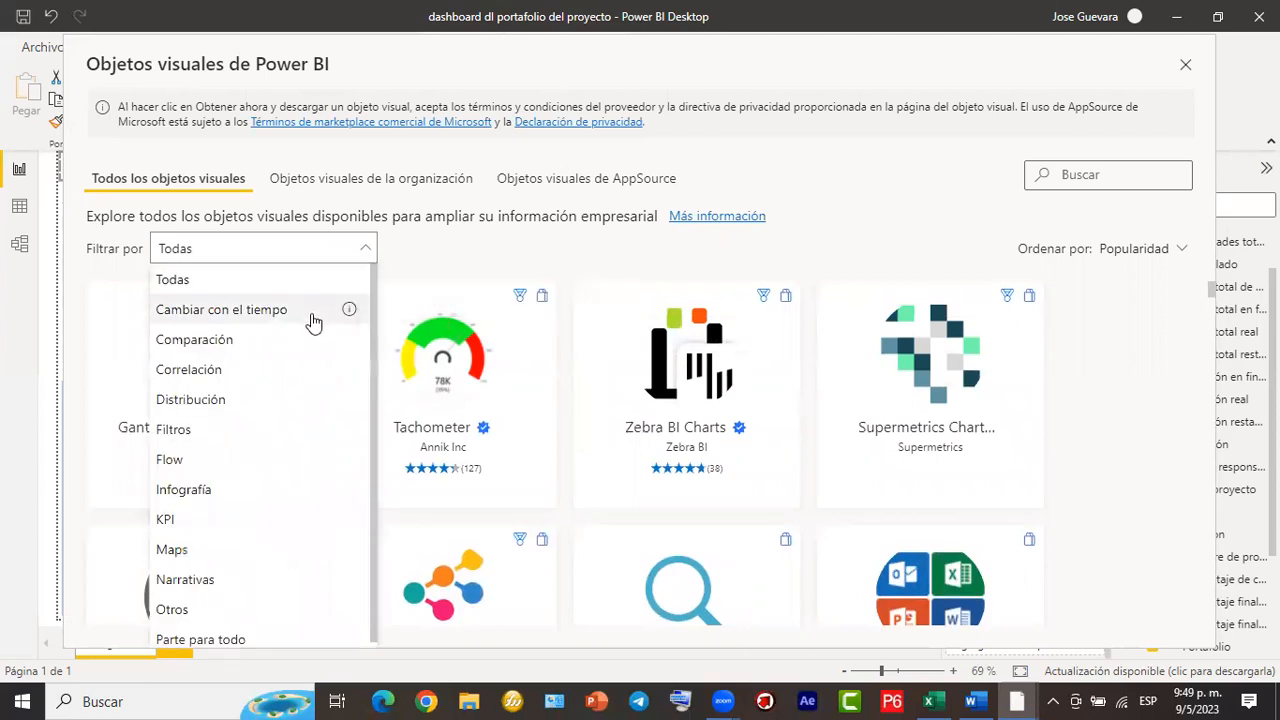
pyautogui.click(270, 430)
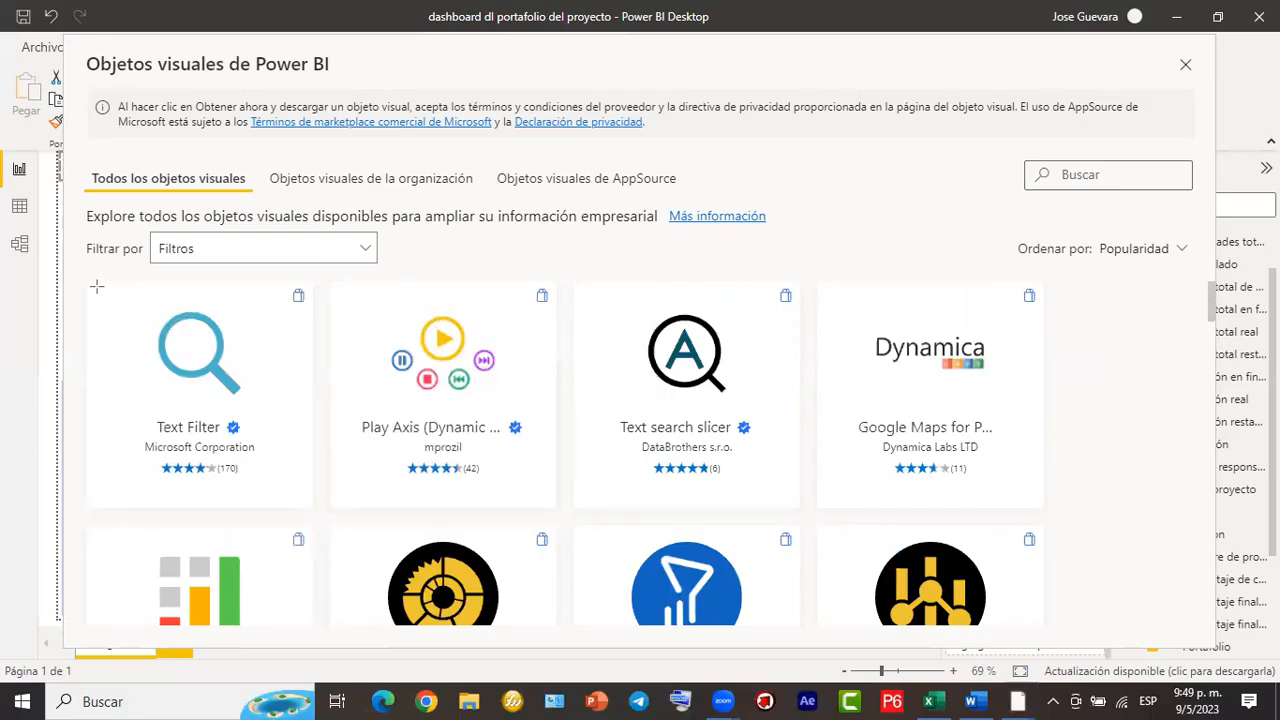
pyautogui.moveTo(91, 287)
pyautogui.mouseDown()
pyautogui.moveTo(271, 502)
pyautogui.moveTo(309, 507)
pyautogui.mouseUp()
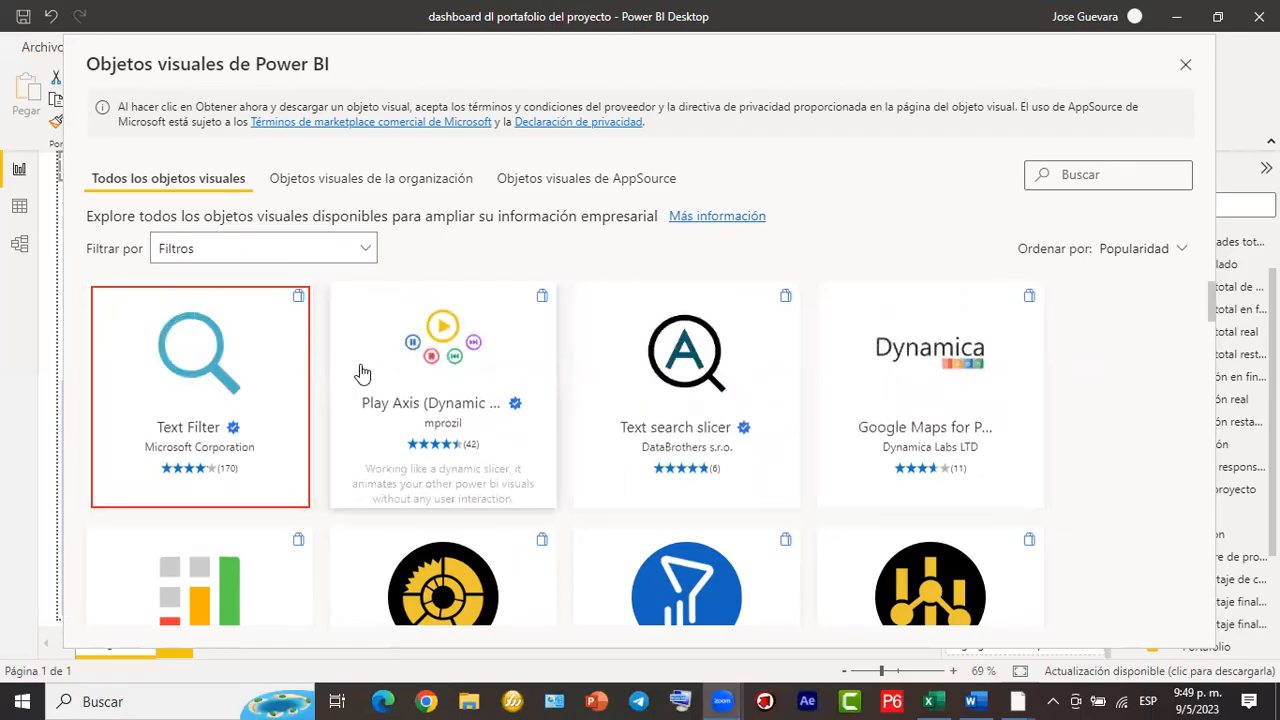
pyautogui.scroll(-1, 330, 378)
pyautogui.scroll(-1, 326, 373)
pyautogui.scroll(2, 328, 378)
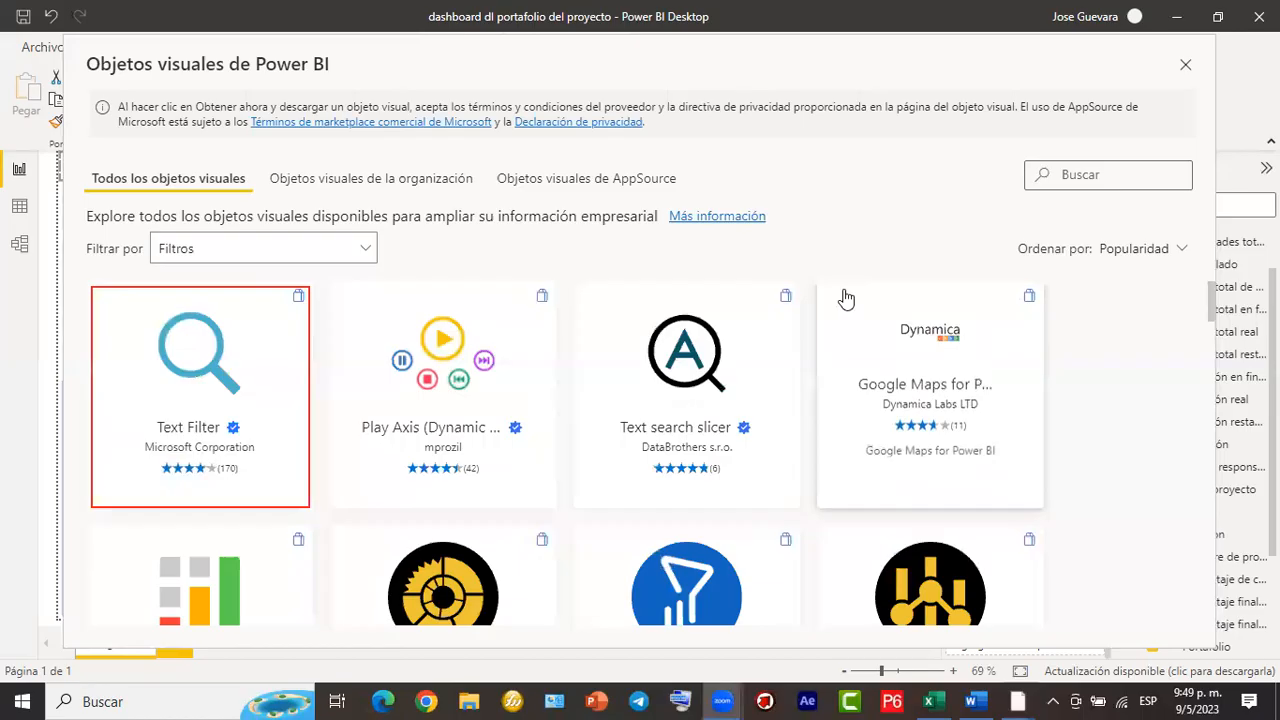
pyautogui.scroll(-3, 473, 420)
pyautogui.scroll(-5, 474, 420)
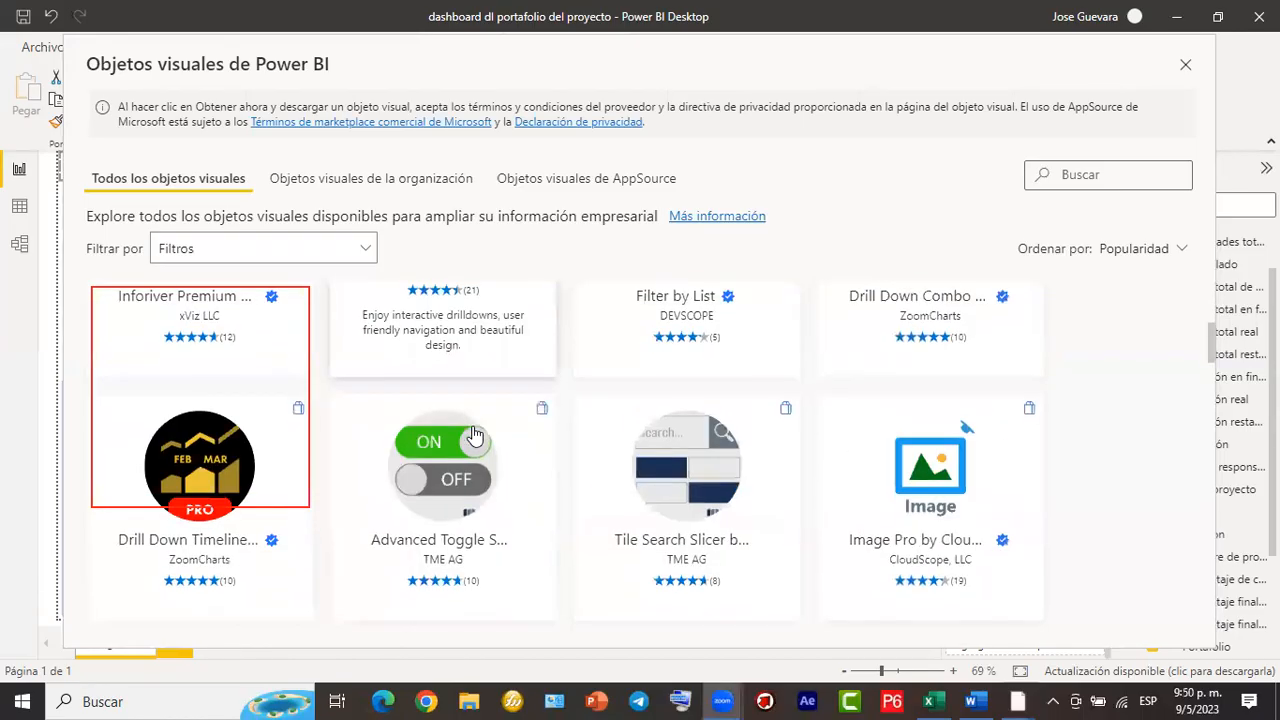
pyautogui.scroll(-5, 474, 432)
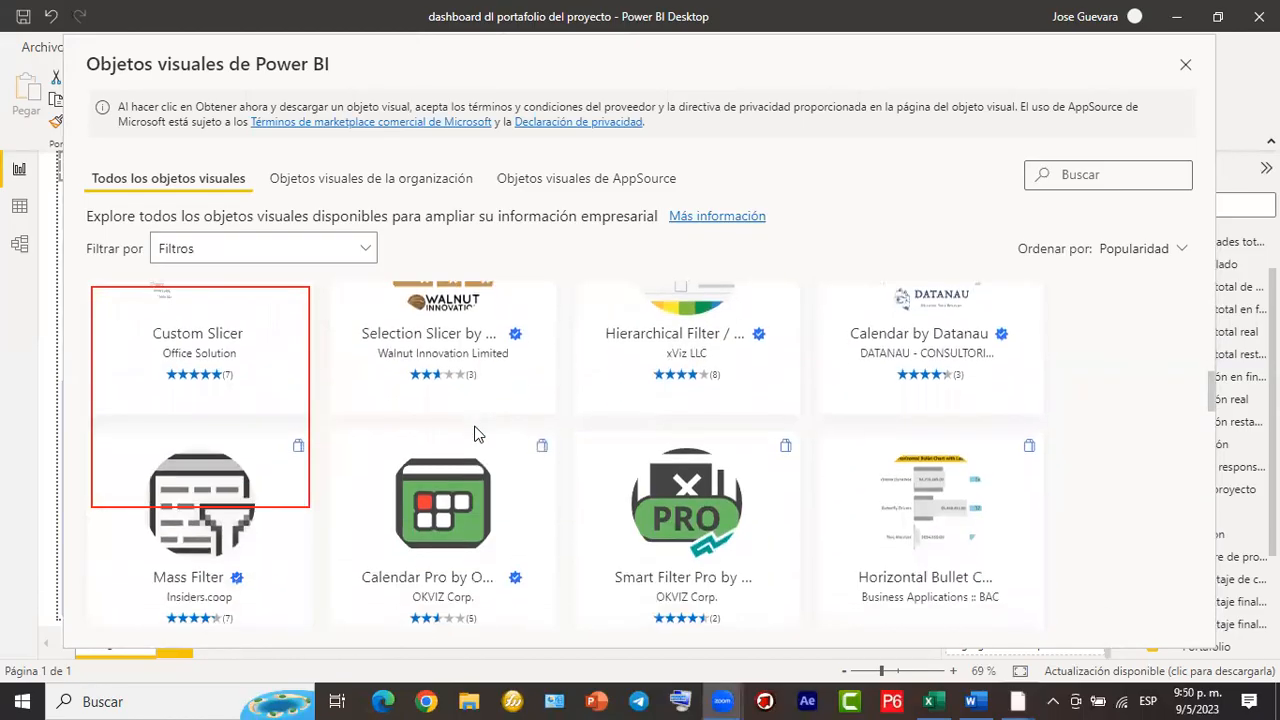
pyautogui.scroll(-4, 474, 434)
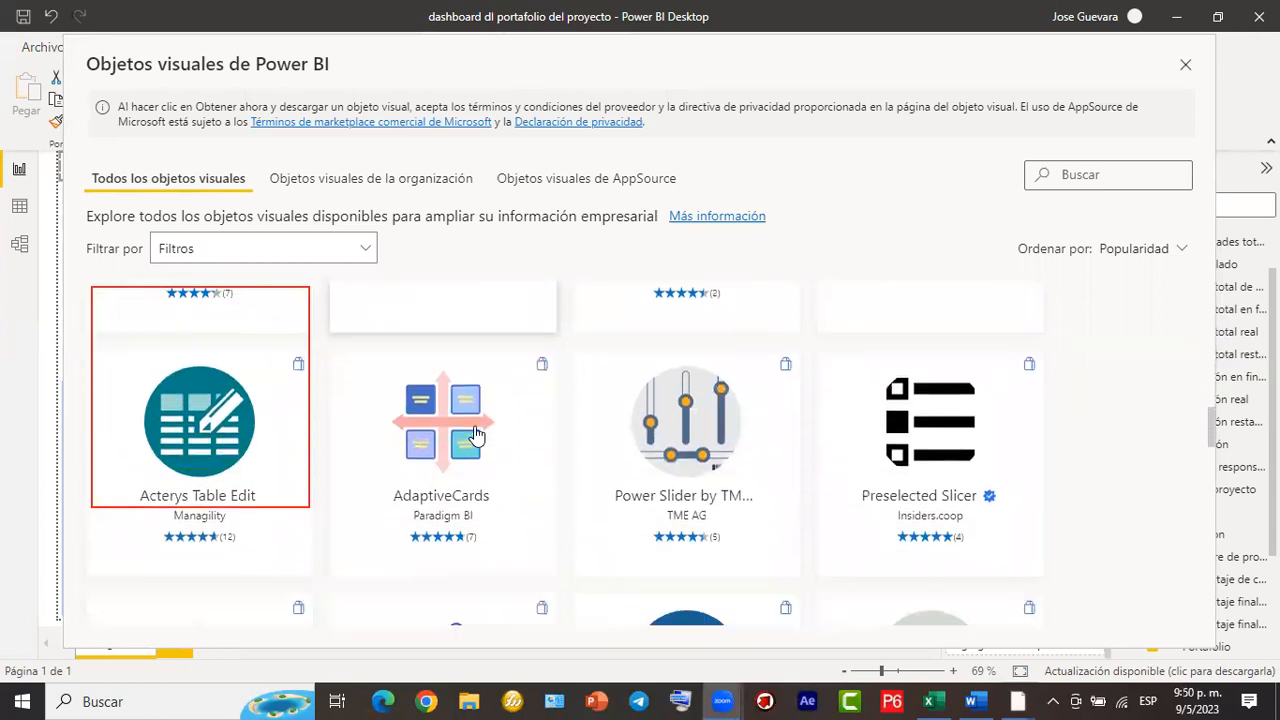
# Reset the visuals gallery's category filter to Todas.
pyautogui.scroll(4, 432, 352)
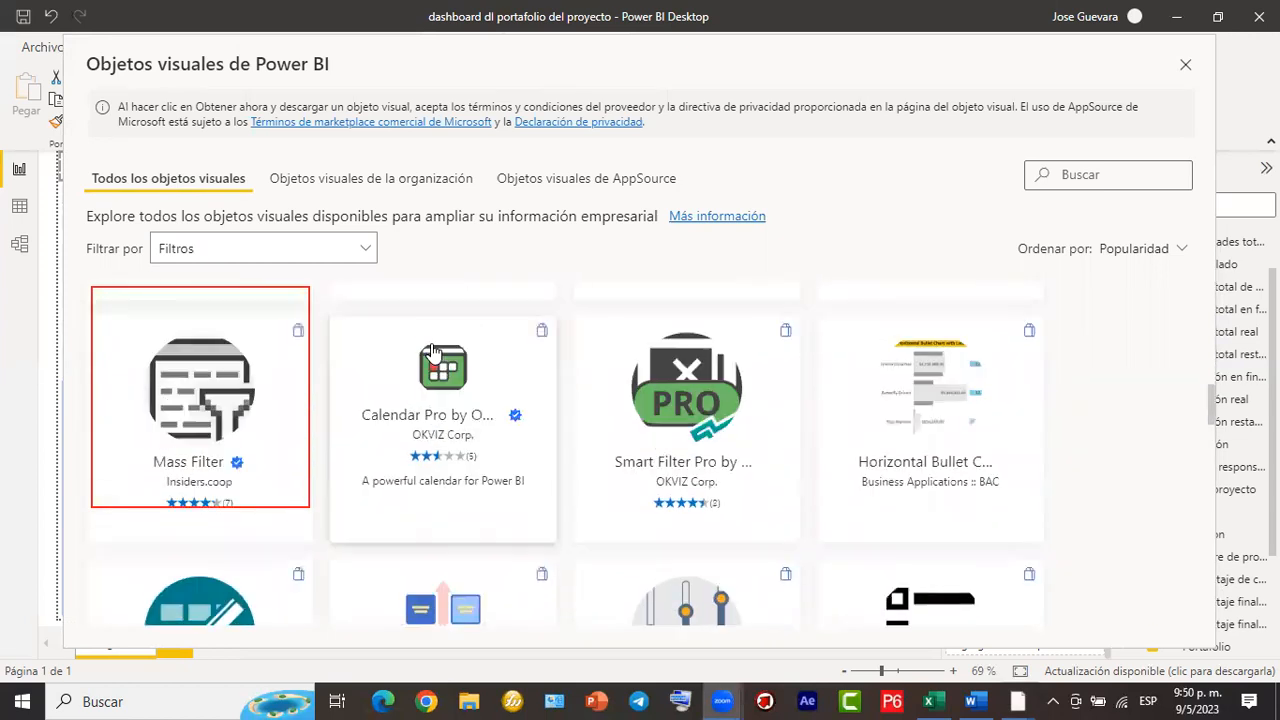
pyautogui.click(355, 257)
pyautogui.click(249, 270)
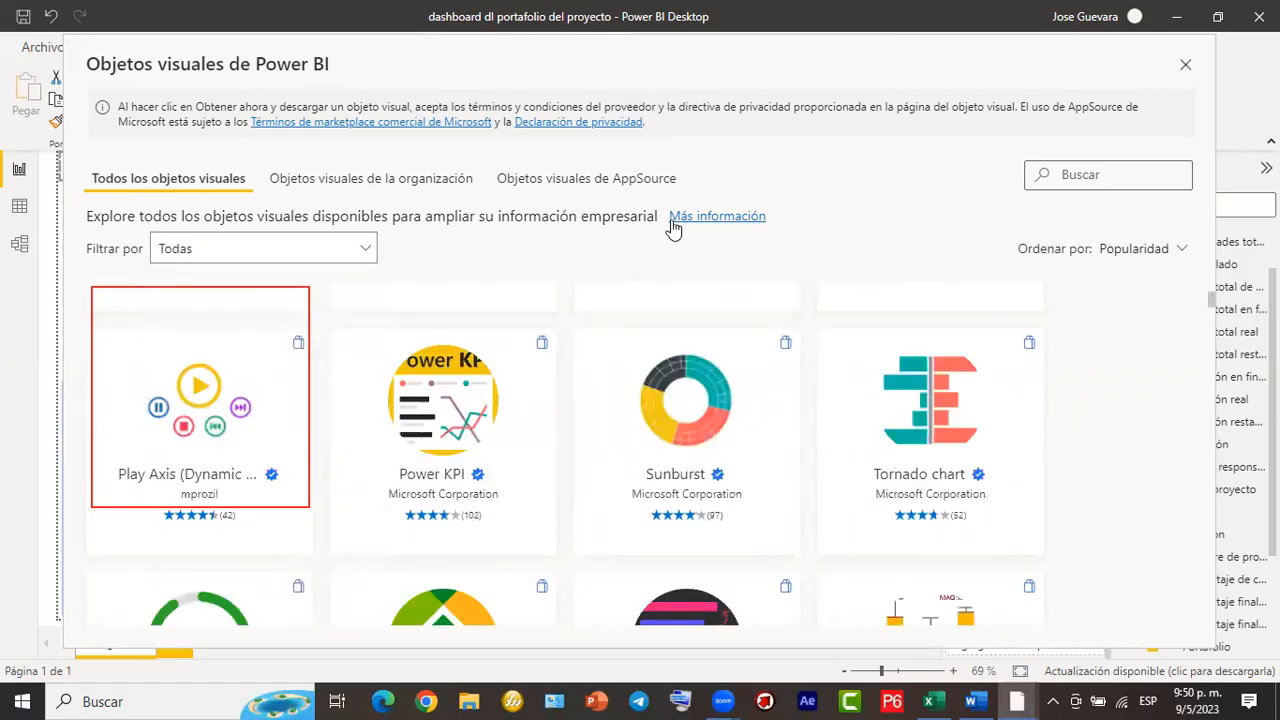
# Filter the visuals gallery by the Maps category, browse the map visuals it offers, and close the gallery.
pyautogui.click(363, 251)
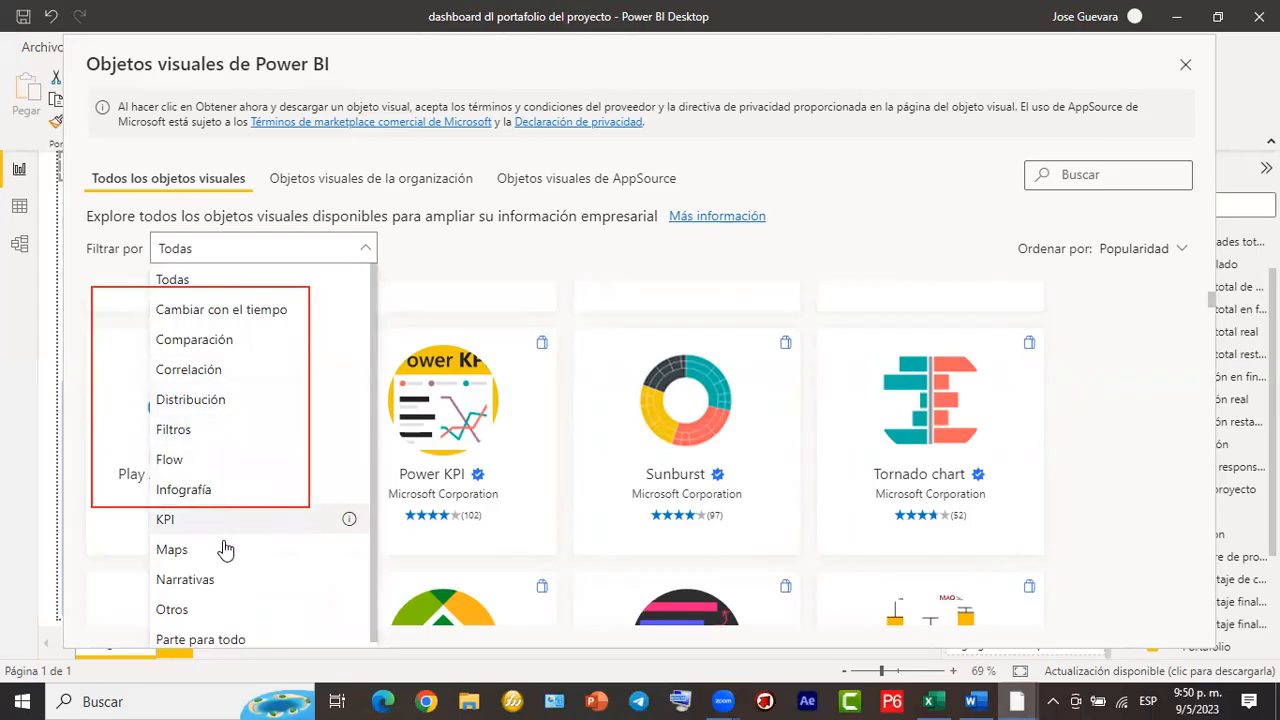
pyautogui.click(262, 550)
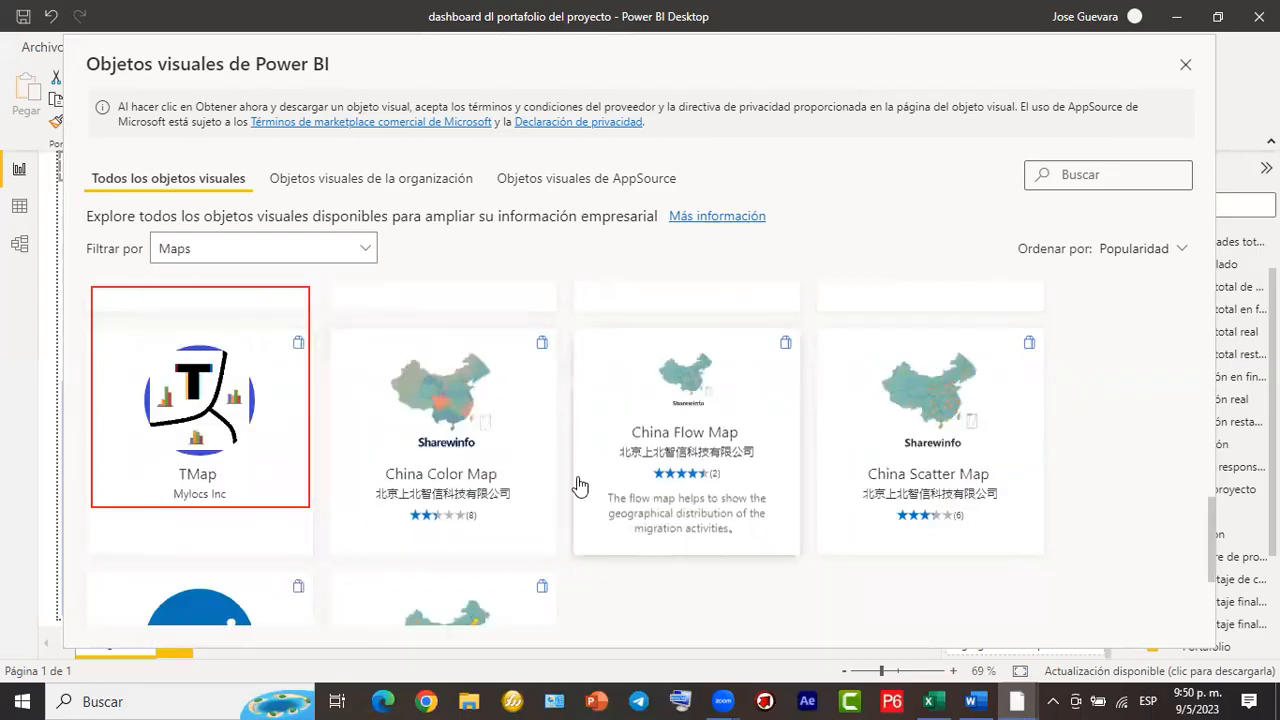
pyautogui.scroll(-1, 886, 479)
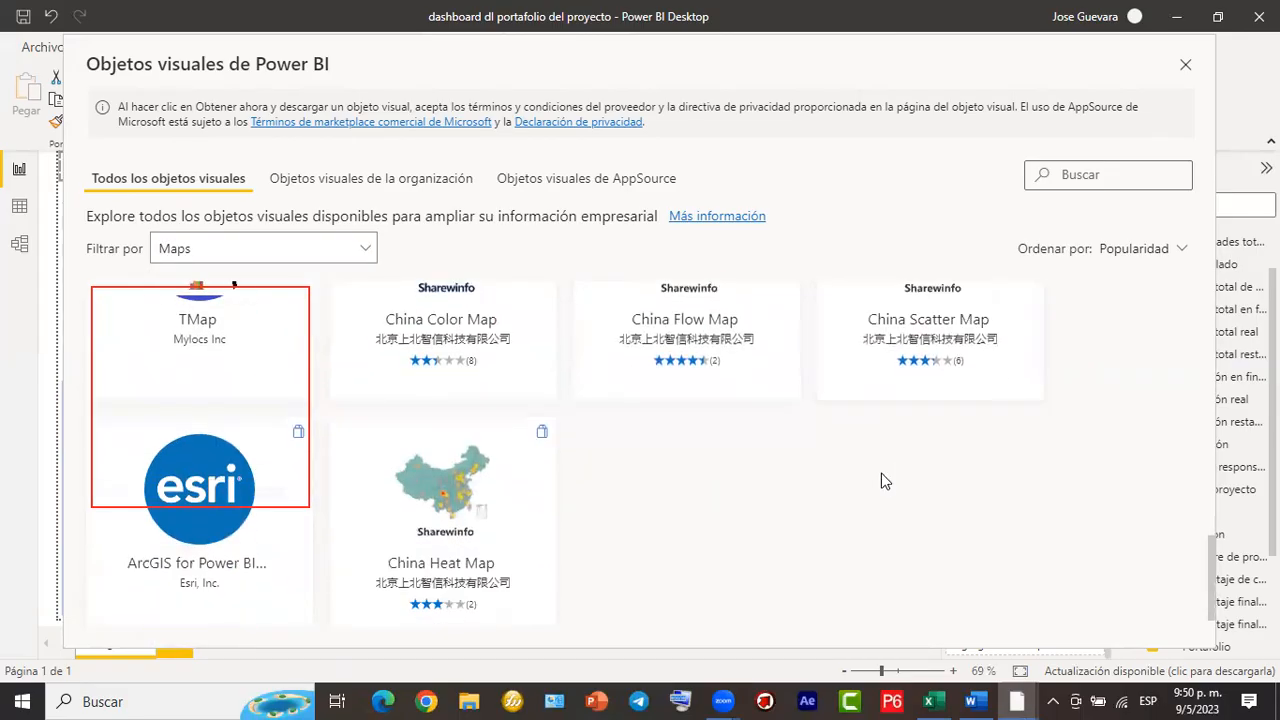
pyautogui.scroll(5, 882, 481)
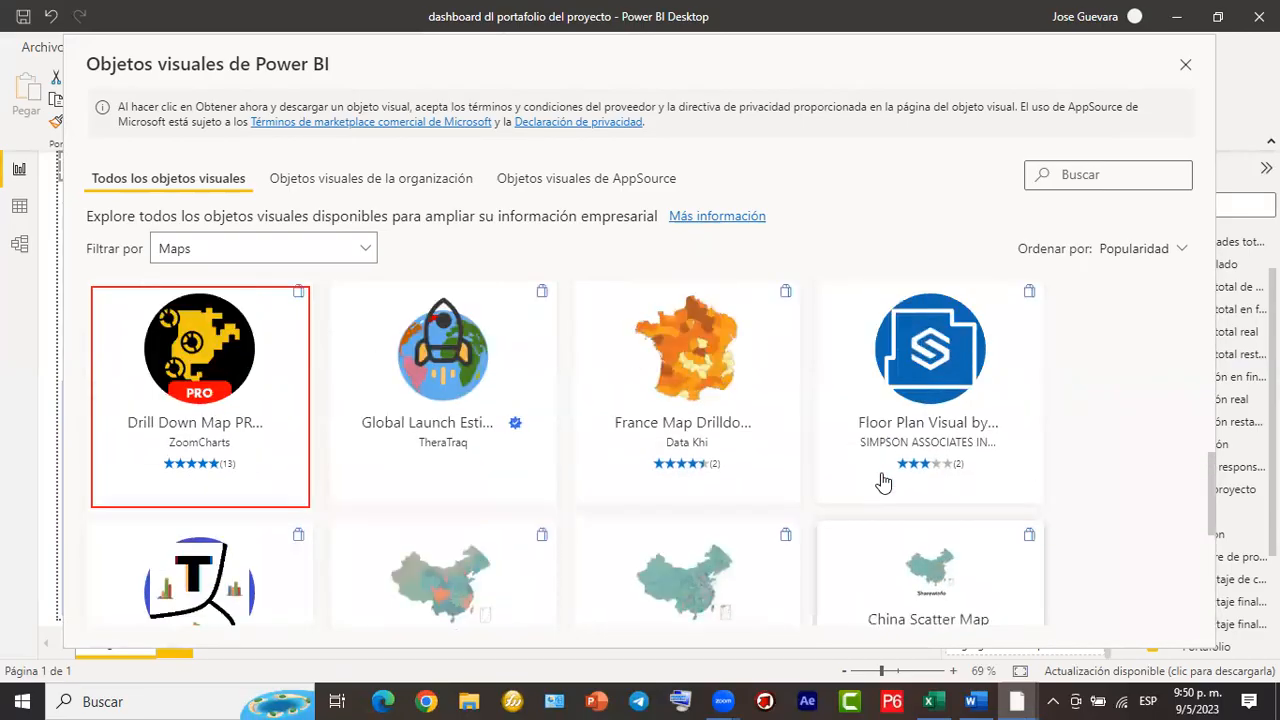
pyautogui.scroll(3, 882, 481)
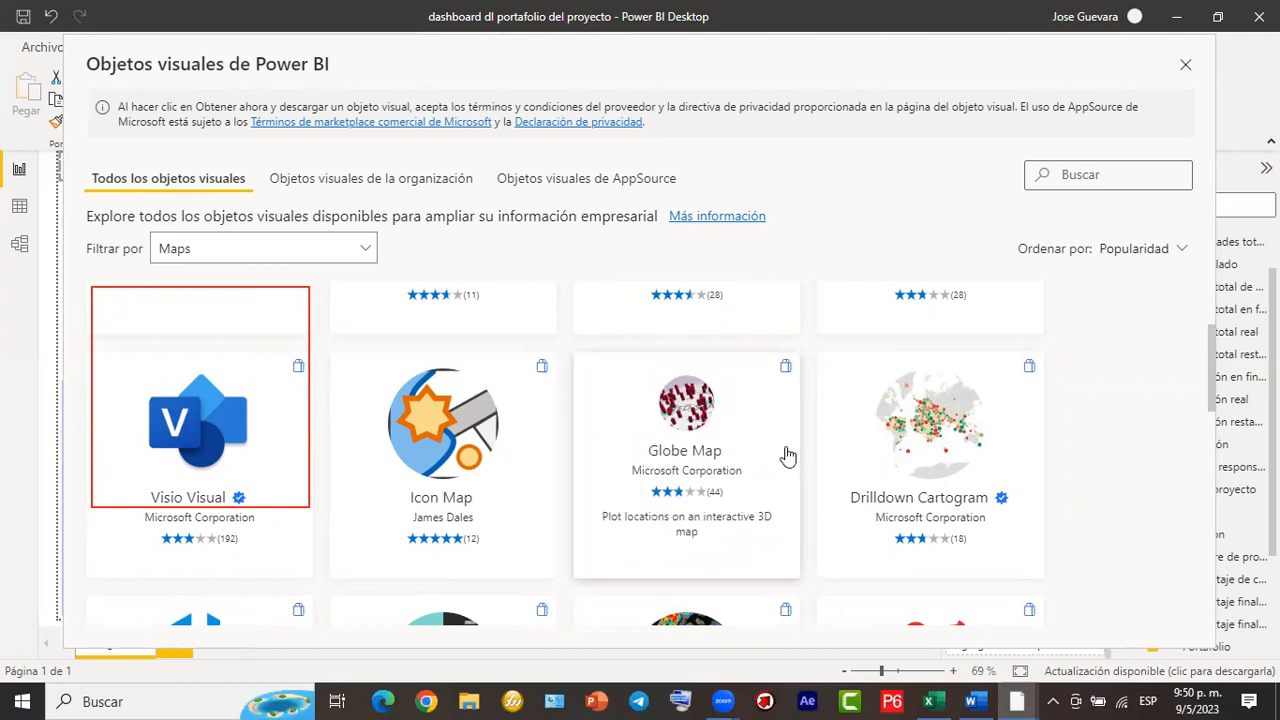
pyautogui.scroll(-5, 787, 455)
pyautogui.scroll(-3, 787, 455)
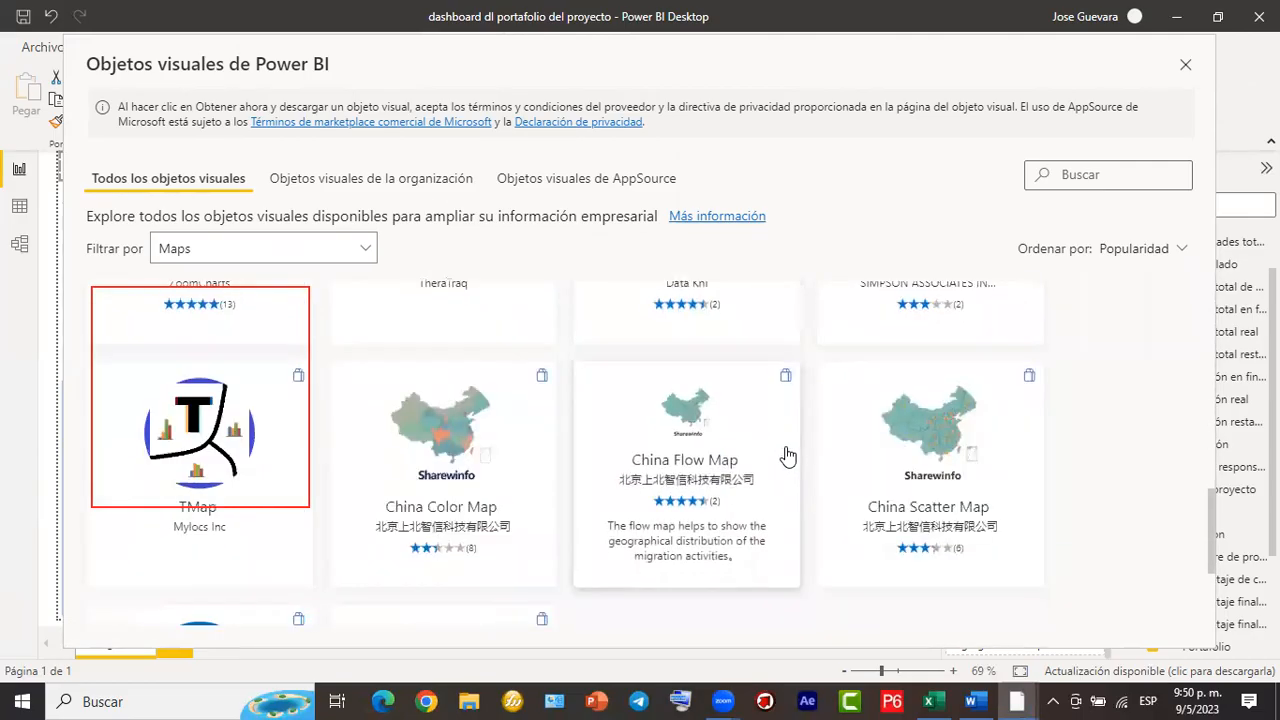
pyautogui.scroll(-1, 787, 455)
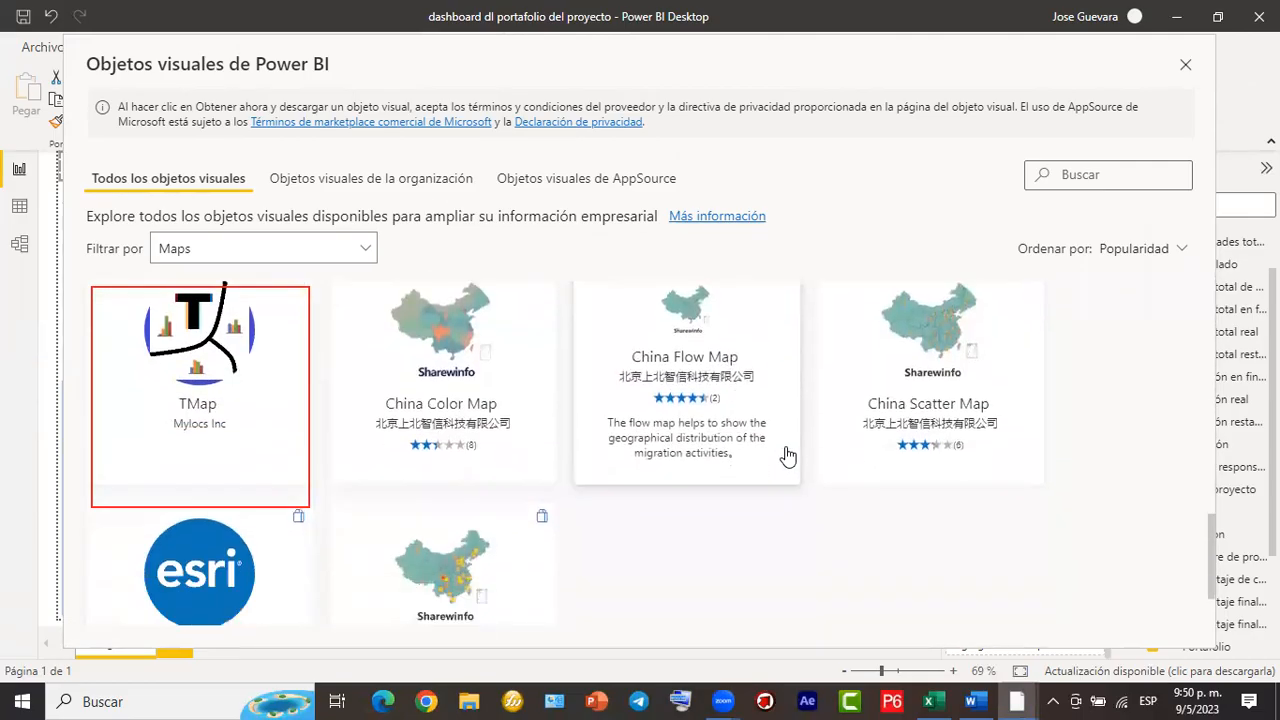
pyautogui.scroll(3, 787, 455)
pyautogui.scroll(3, 777, 450)
pyautogui.scroll(6, 776, 450)
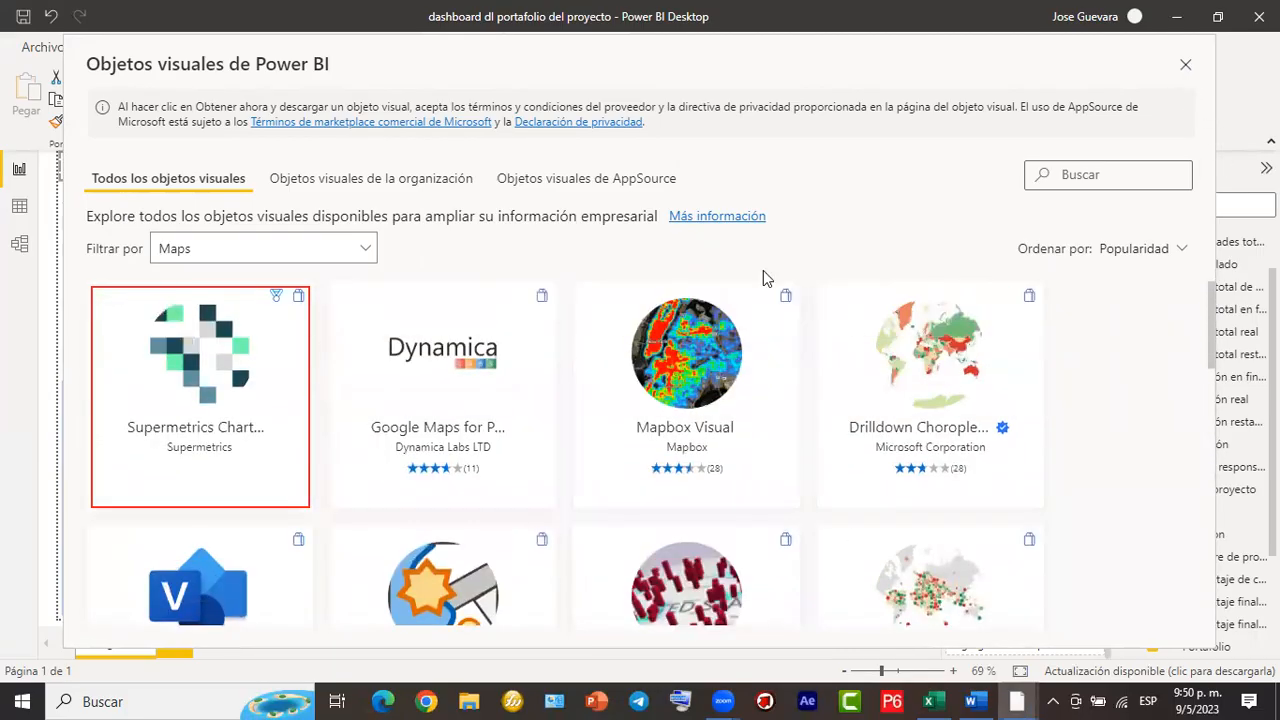
pyautogui.press('Escape')
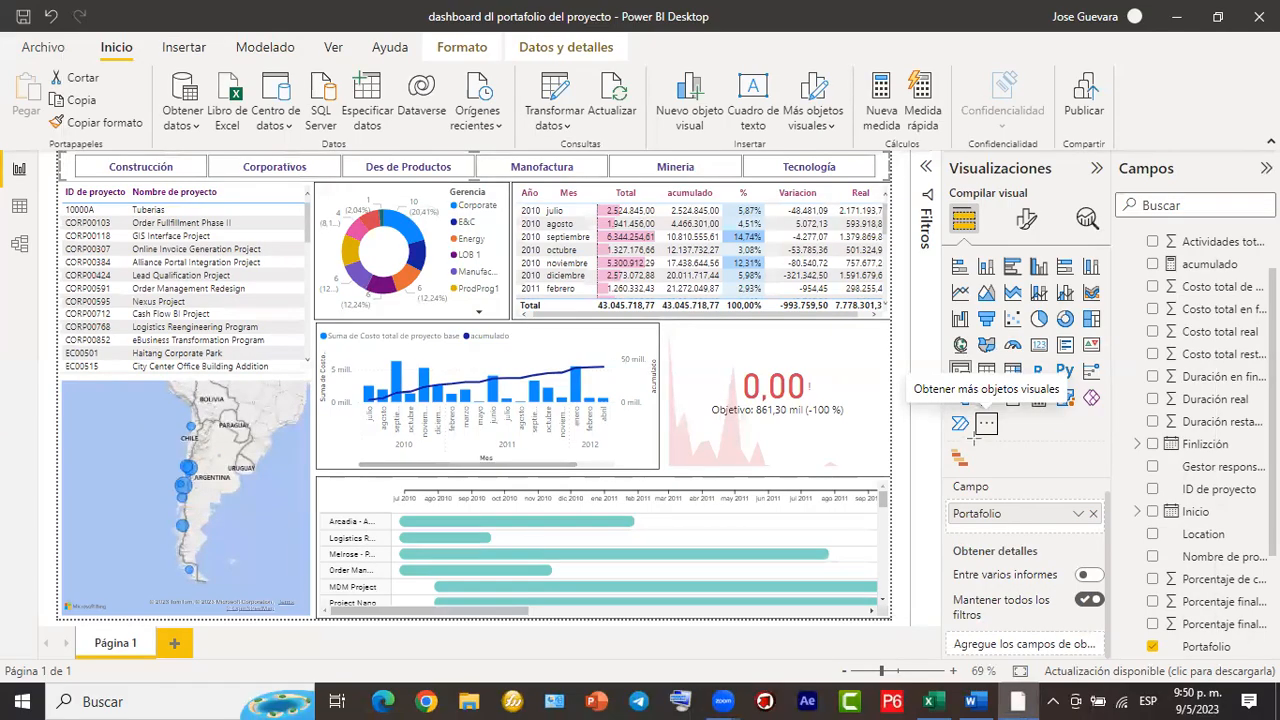
pyautogui.moveTo(986, 423); pyautogui.dragTo(773, 548)
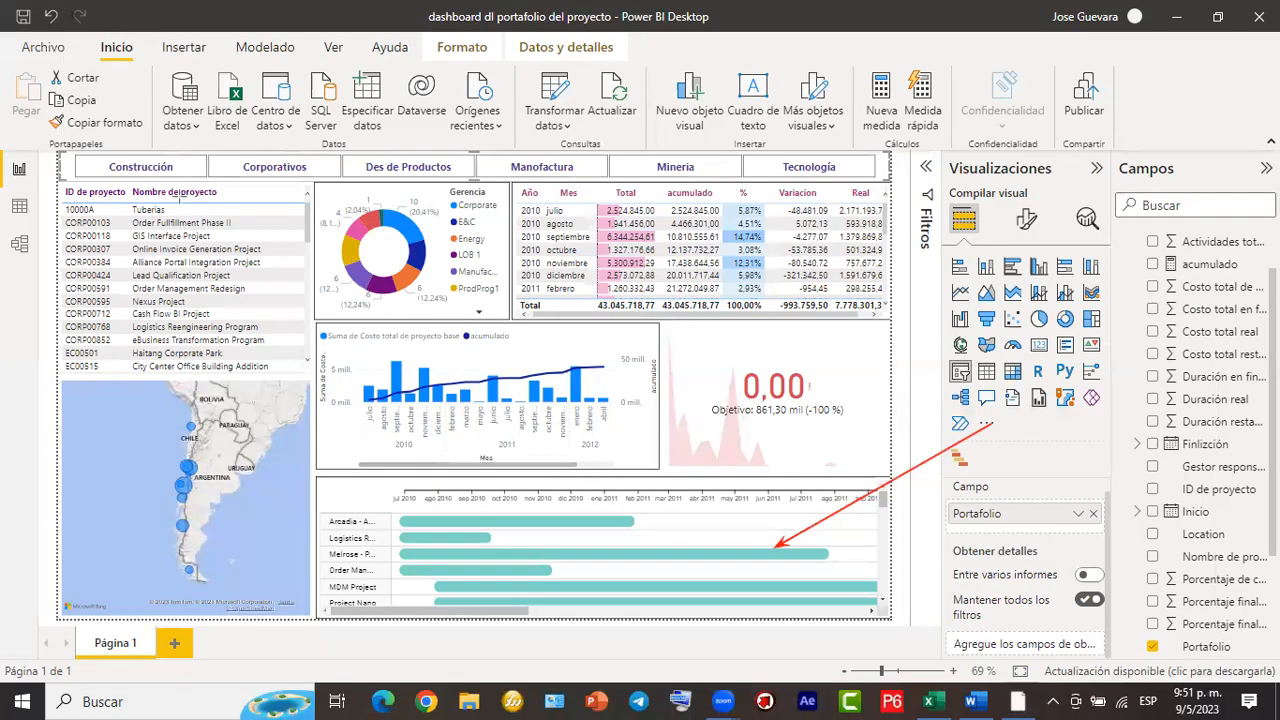
pyautogui.moveTo(178, 196); pyautogui.dragTo(530, 525)
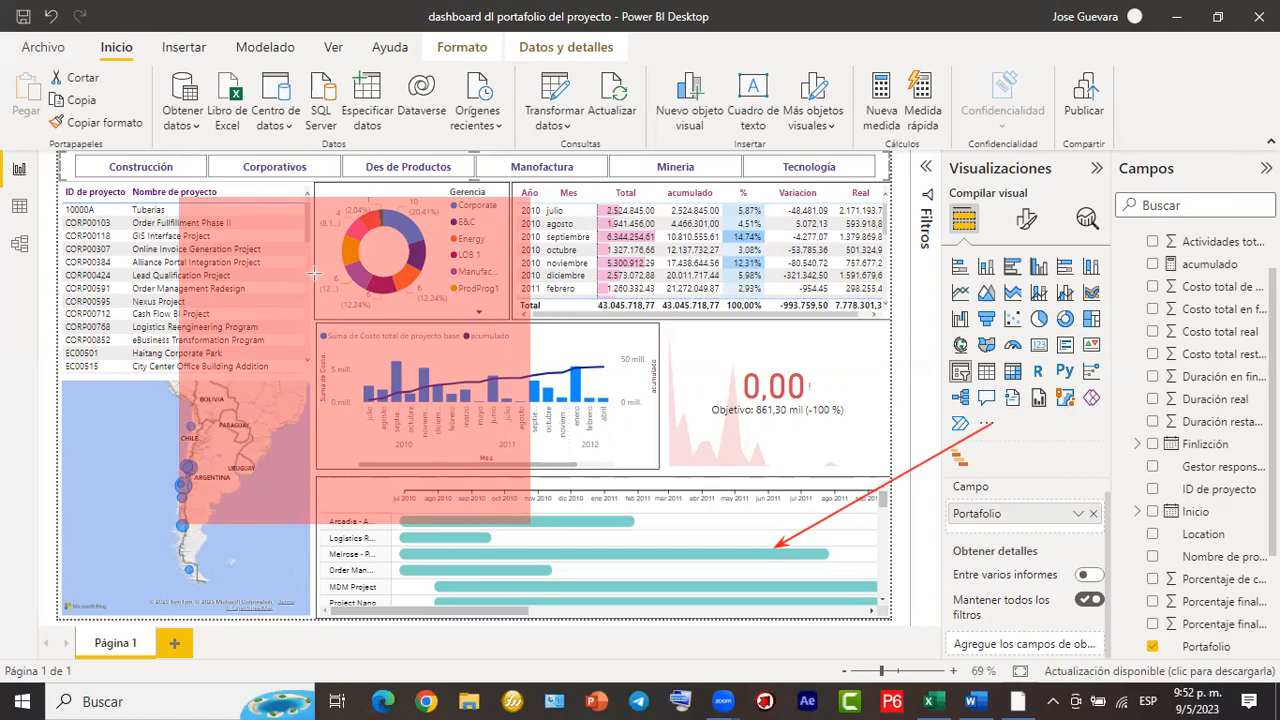
pyautogui.moveTo(83, 79)
pyautogui.mouseDown()
pyautogui.moveTo(308, 162)
pyautogui.moveTo(301, 146)
pyautogui.mouseUp()
pyautogui.moveTo(716, 214); pyautogui.dragTo(925, 369)
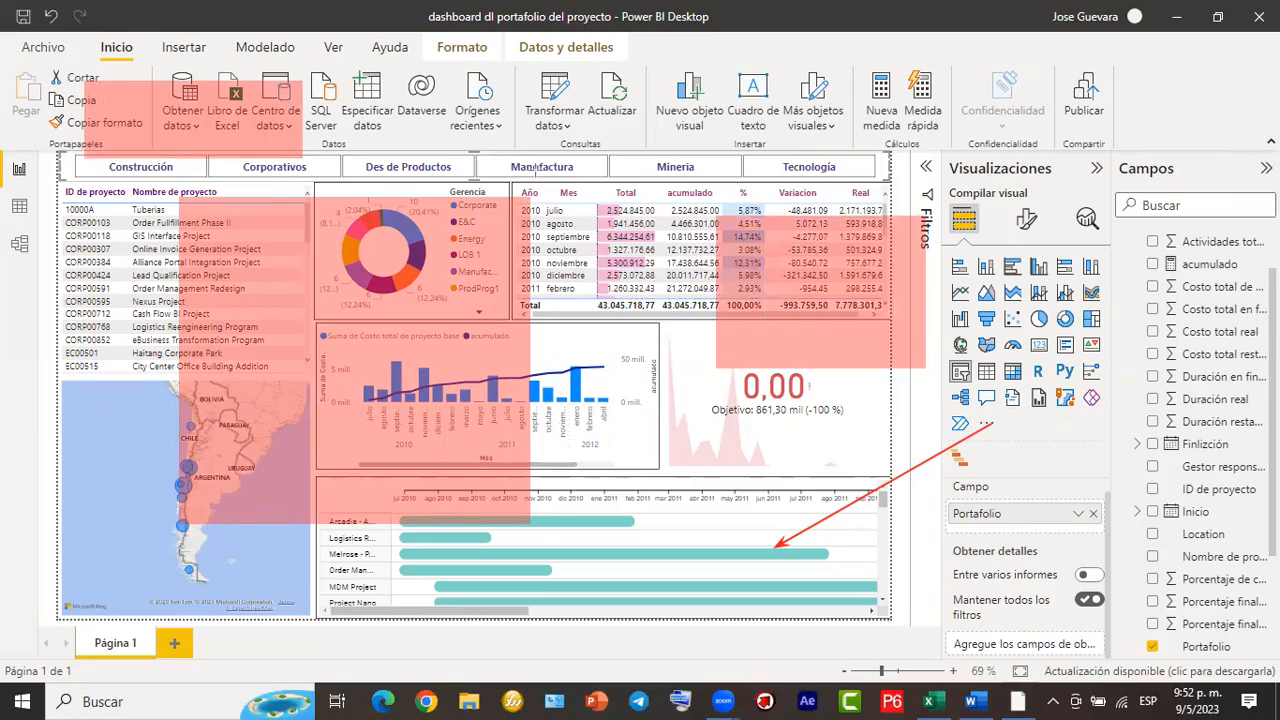
pyautogui.moveTo(727, 268)
pyautogui.mouseDown()
pyautogui.moveTo(607, 292)
pyautogui.moveTo(372, 306)
pyautogui.moveTo(214, 126)
pyautogui.moveTo(680, 222)
pyautogui.moveTo(790, 262)
pyautogui.mouseUp()
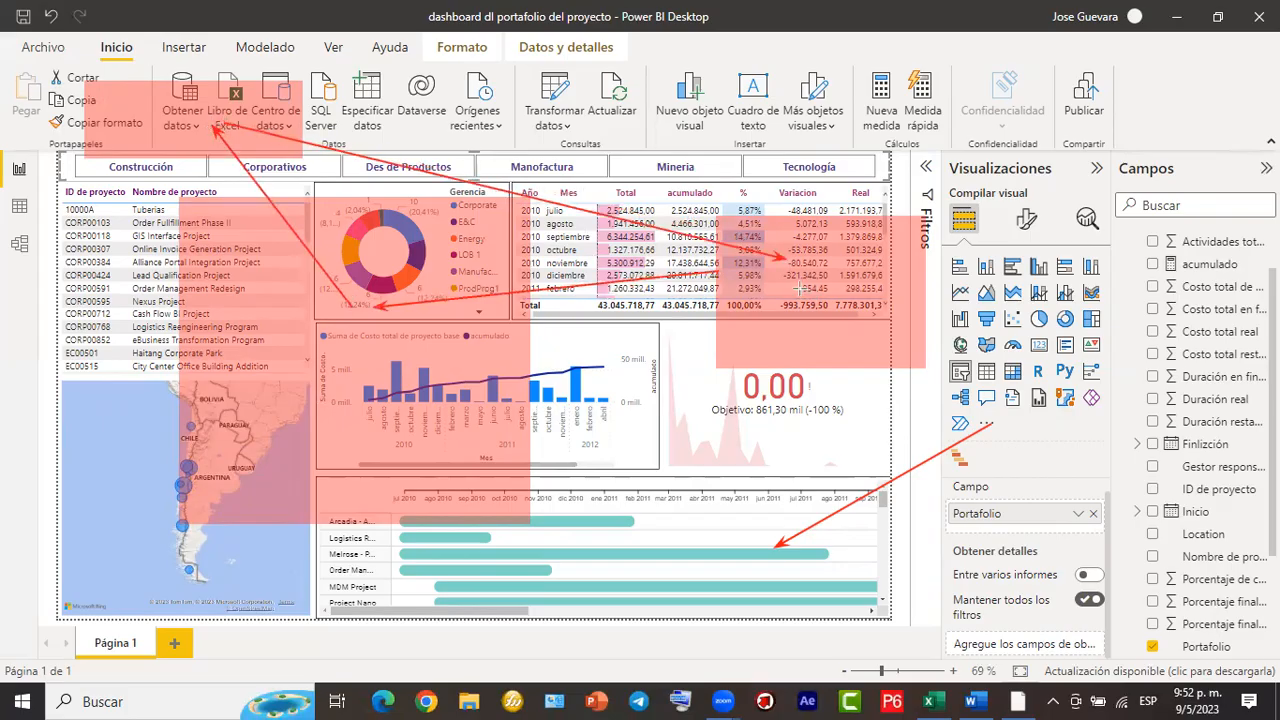
pyautogui.moveTo(781, 291)
pyautogui.mouseDown()
pyautogui.moveTo(390, 375)
pyautogui.moveTo(293, 270)
pyautogui.moveTo(200, 130)
pyautogui.mouseUp()
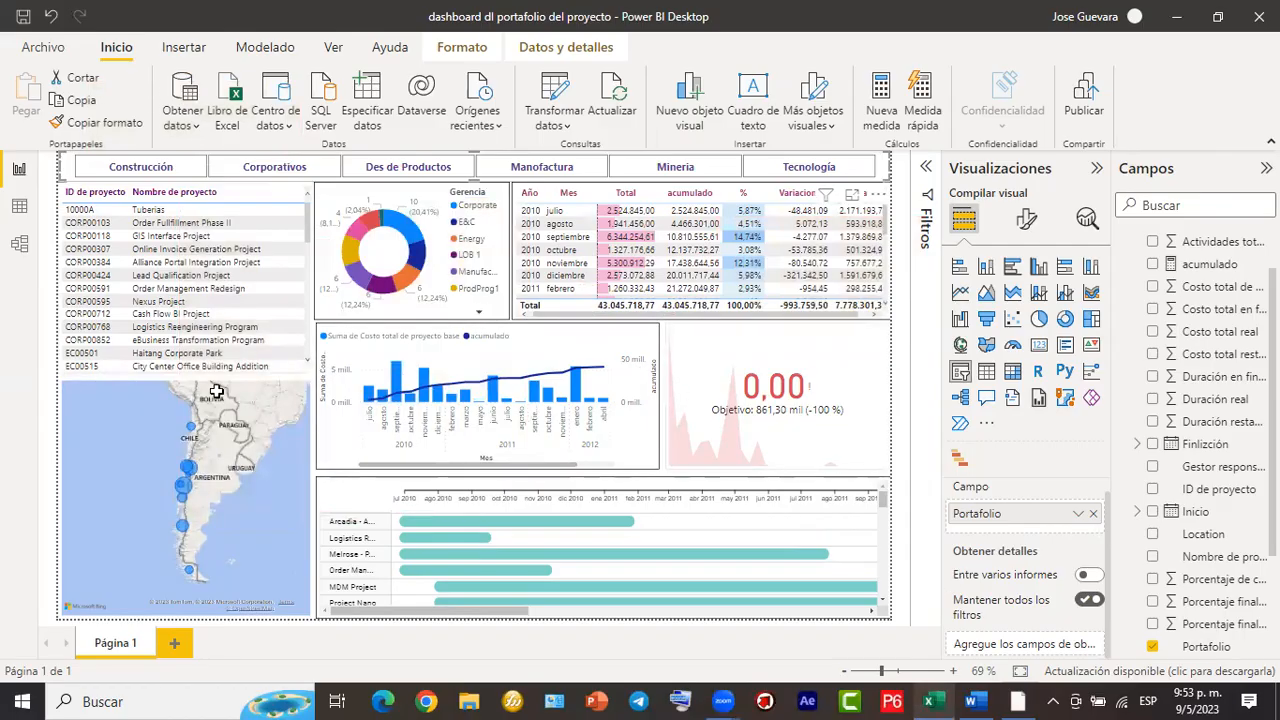
# Switch to the BASE DE DATOS DE PROYECTOS workbook in Excel and enter 11212121 as a new project ID in A51.
pyautogui.click(928, 701)
pyautogui.scroll(-1, 420, 335)
pyautogui.scroll(1, 423, 337)
pyautogui.click(74, 483)
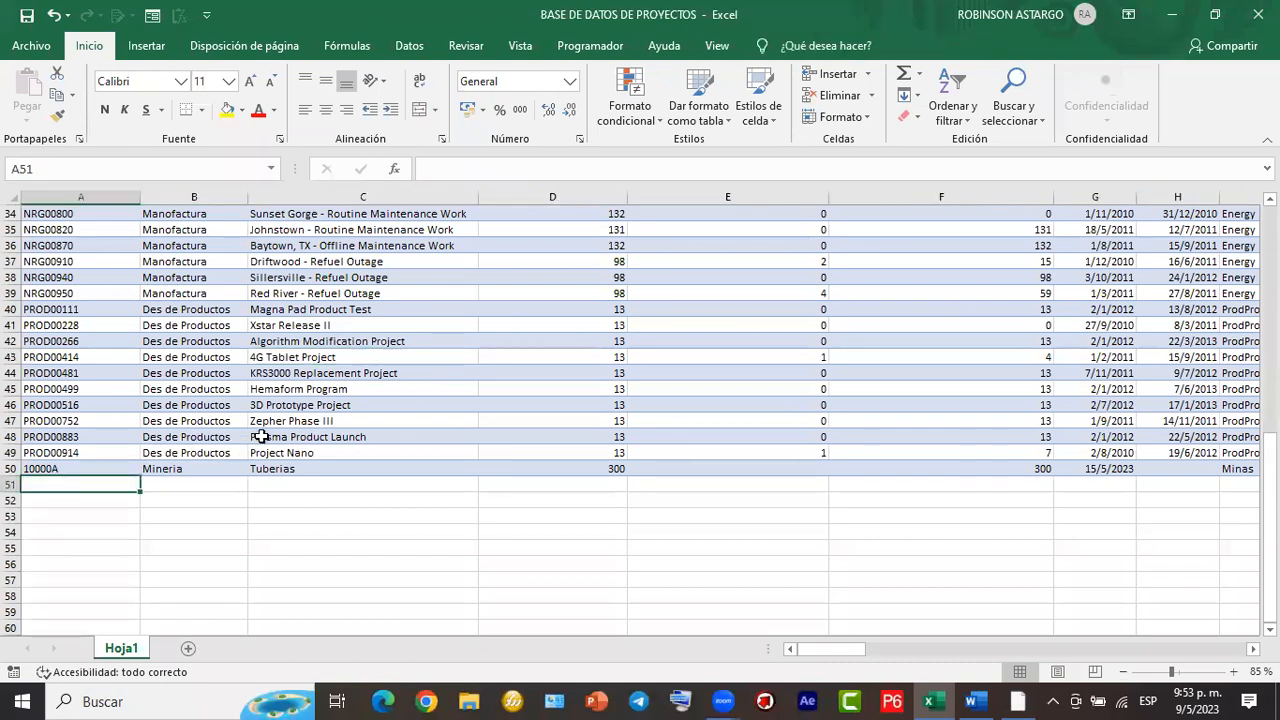
pyautogui.write('11212121')
pyautogui.press('Return')
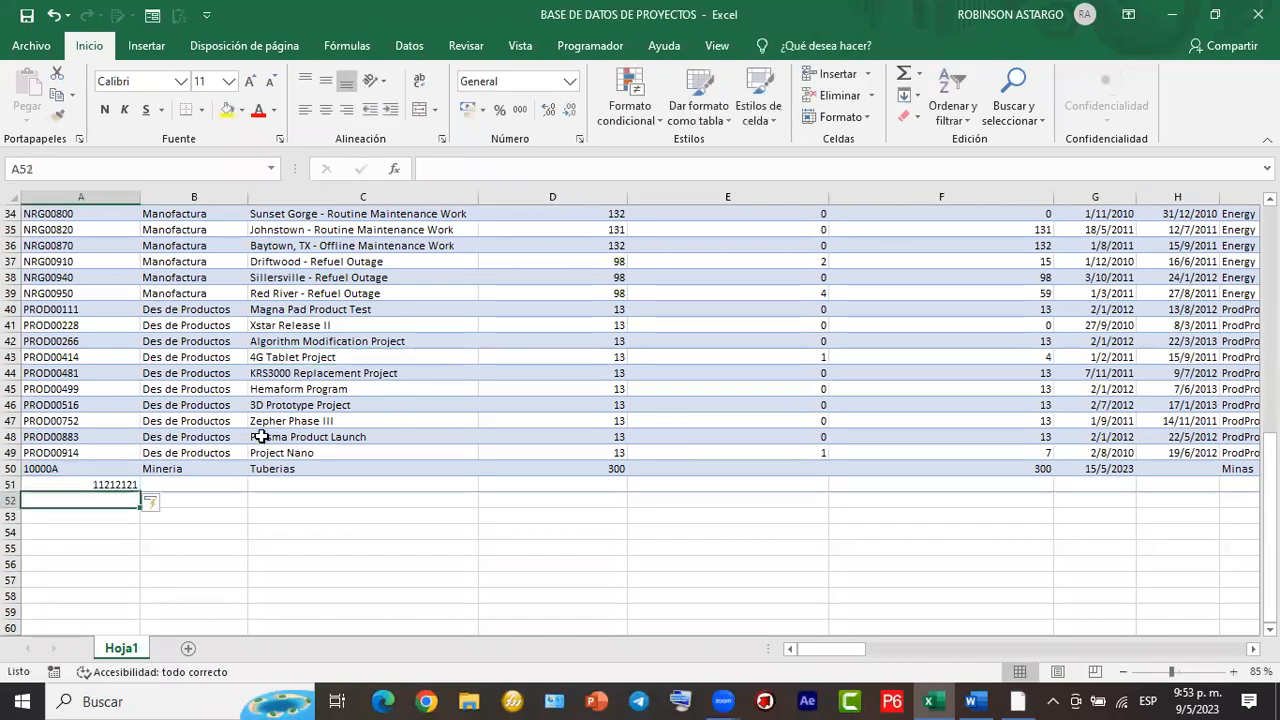
# Fill in row 51 with Mineria as the portfolio and Bomba as the project name.
pyautogui.press('Up')
pyautogui.press('Right')
pyautogui.write('mi')
pyautogui.press('Tab')
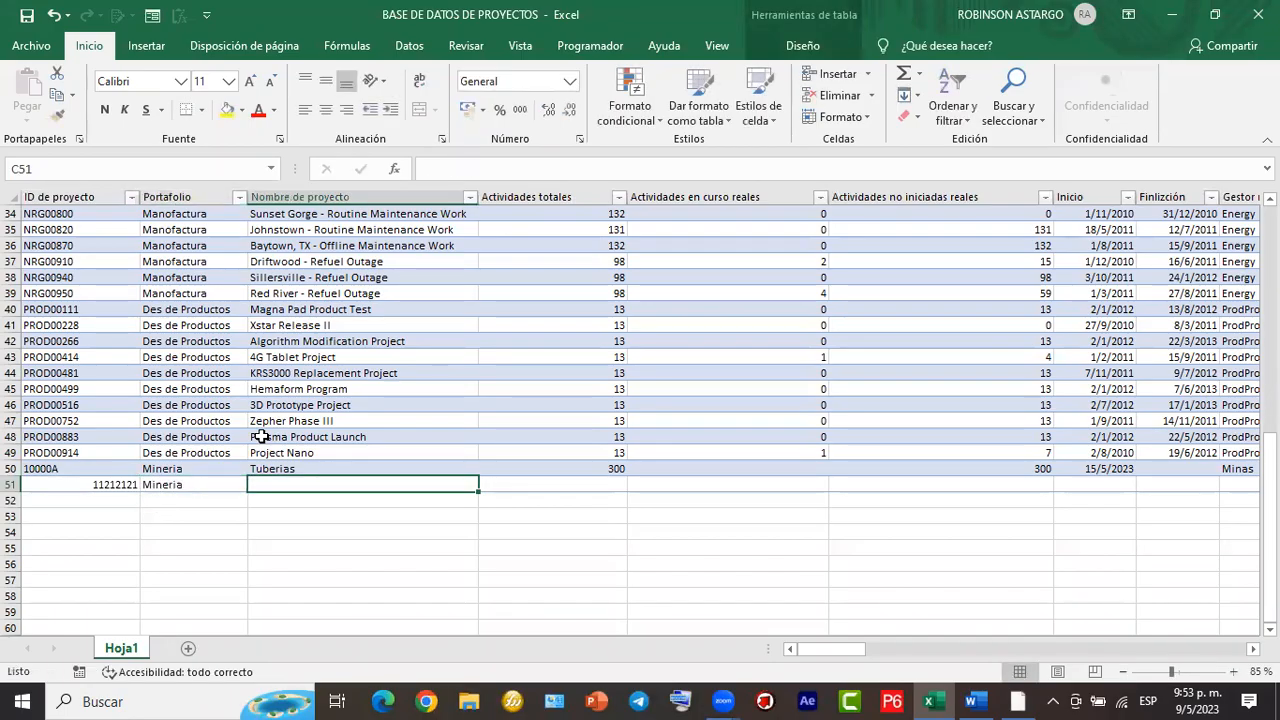
pyautogui.write('Bomba')
pyautogui.press('Return')
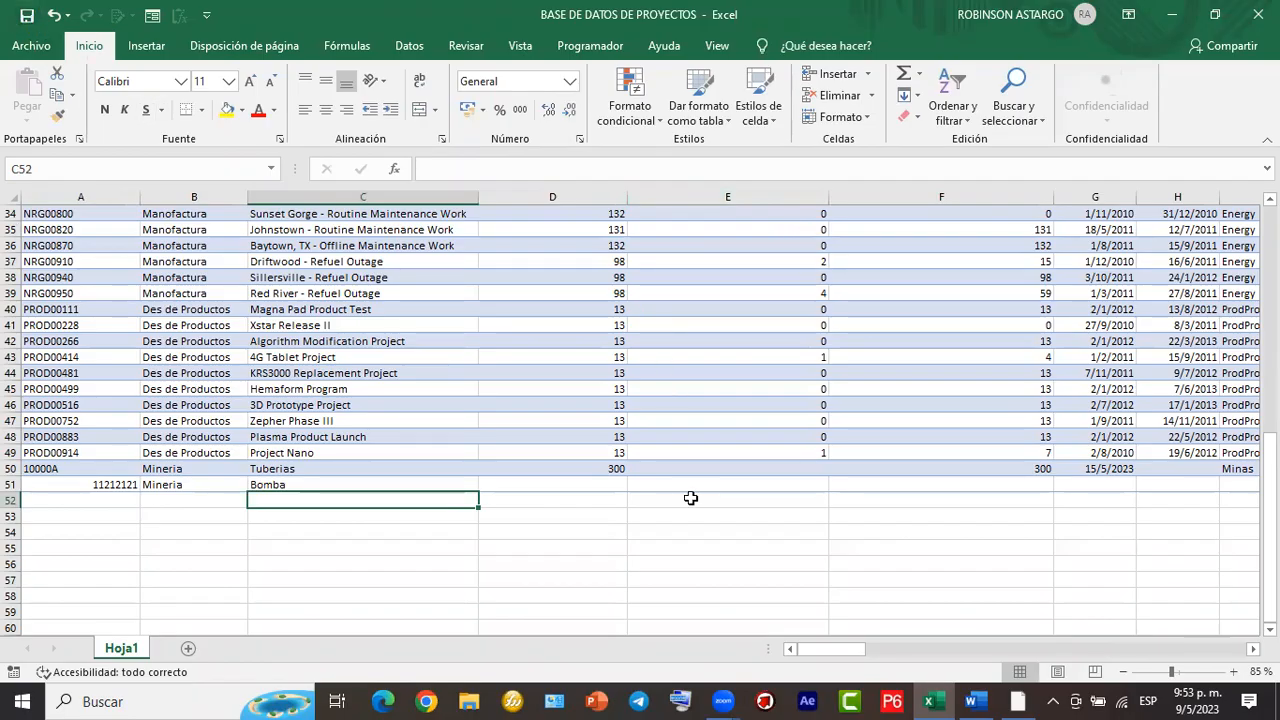
# Switch to Power BI, refresh the data, check the dashboard filtered by Mineria, and save the report with the filter cleared.
pyautogui.click(1017, 701)
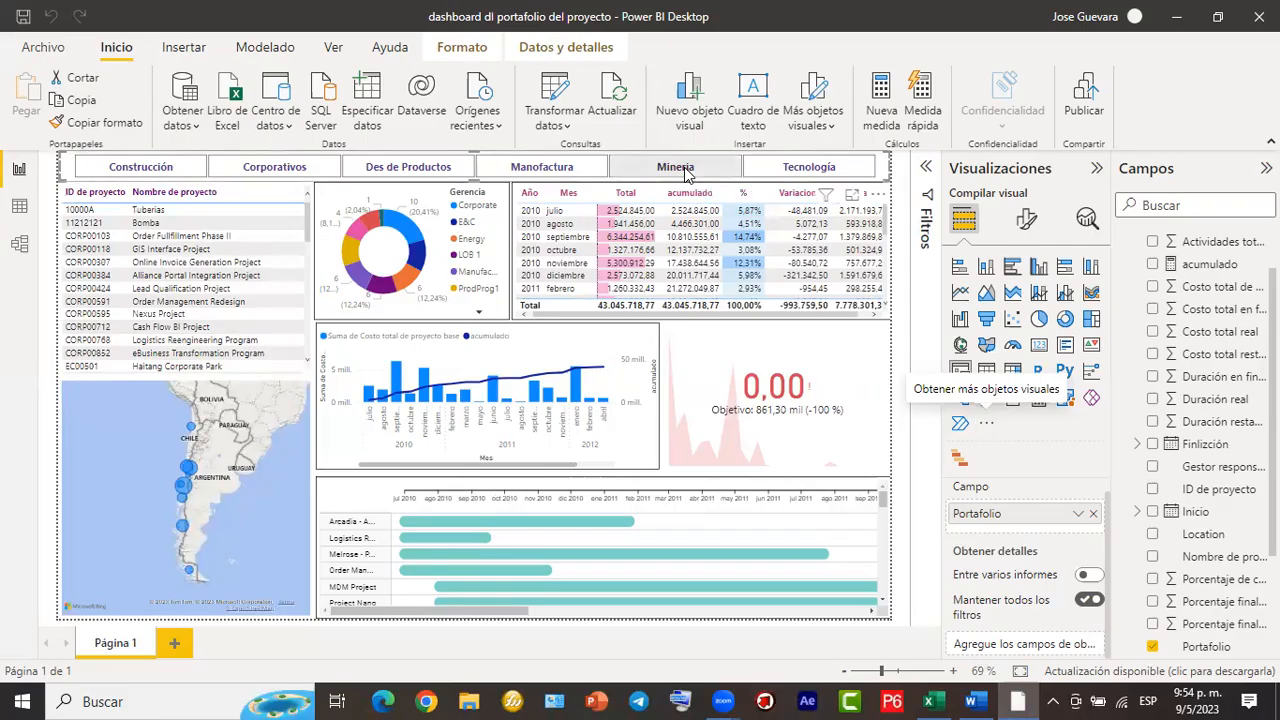
pyautogui.click(686, 172)
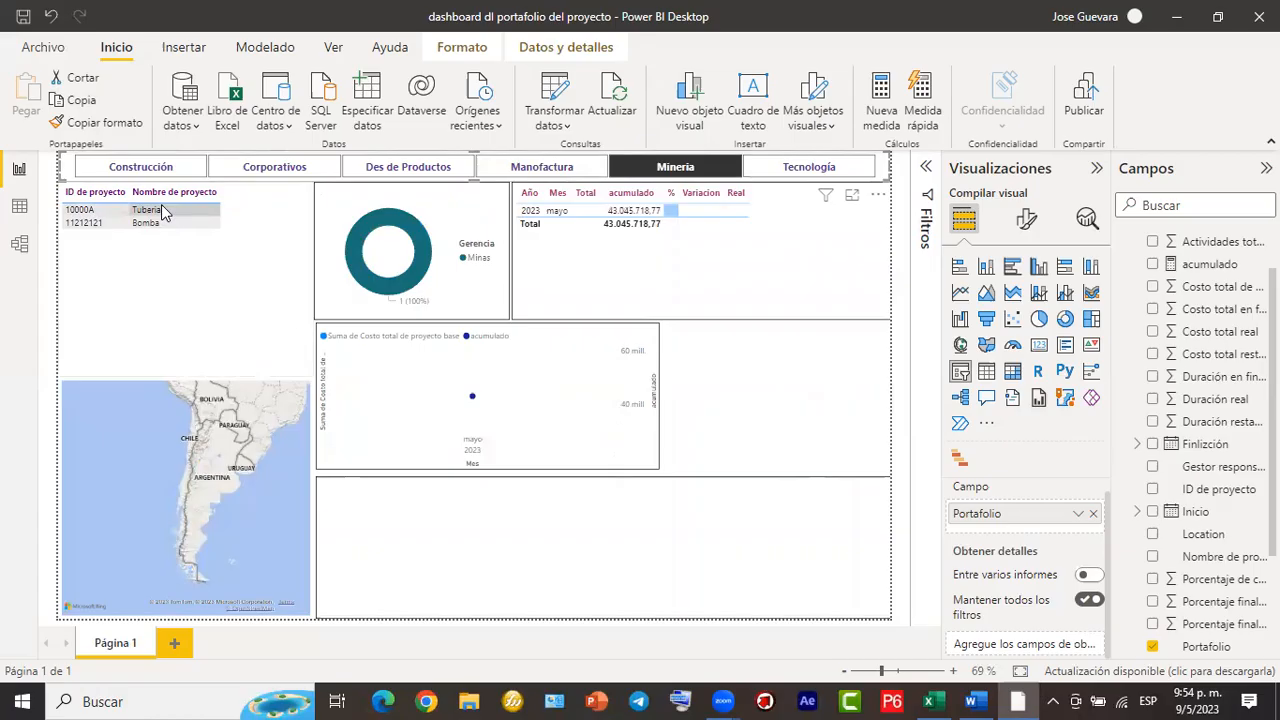
pyautogui.click(689, 170)
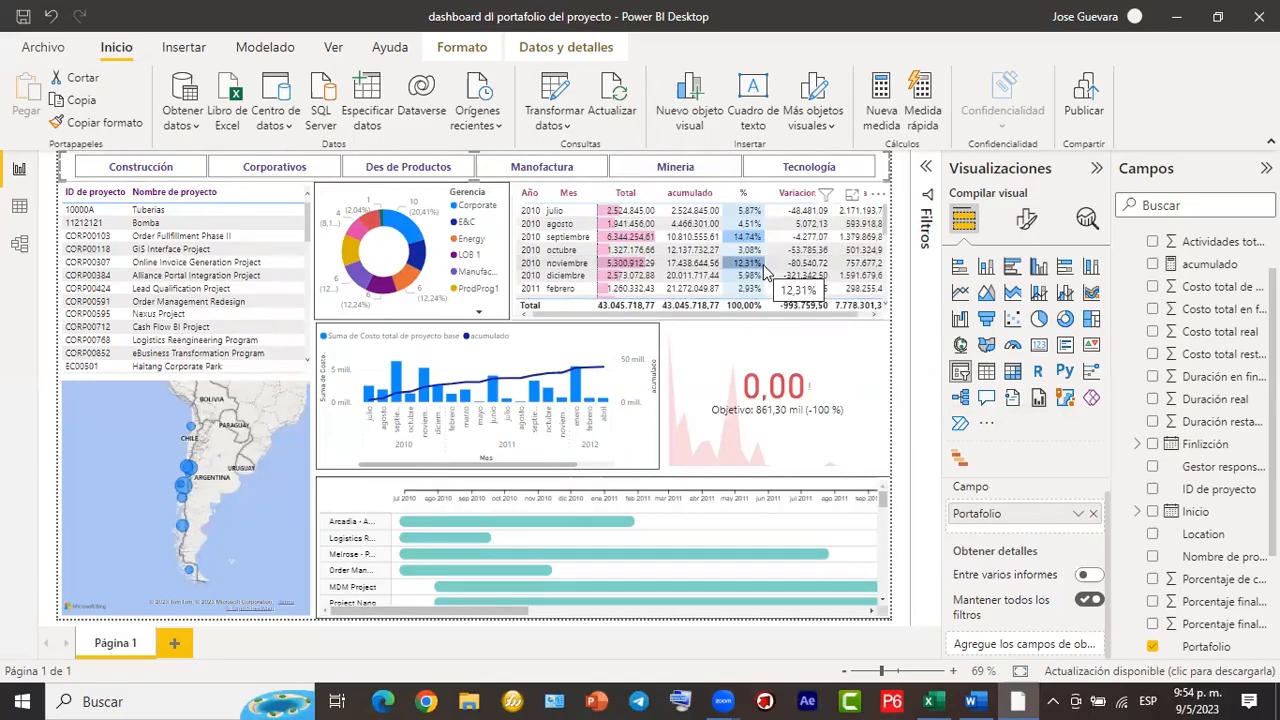
pyautogui.click(26, 20)
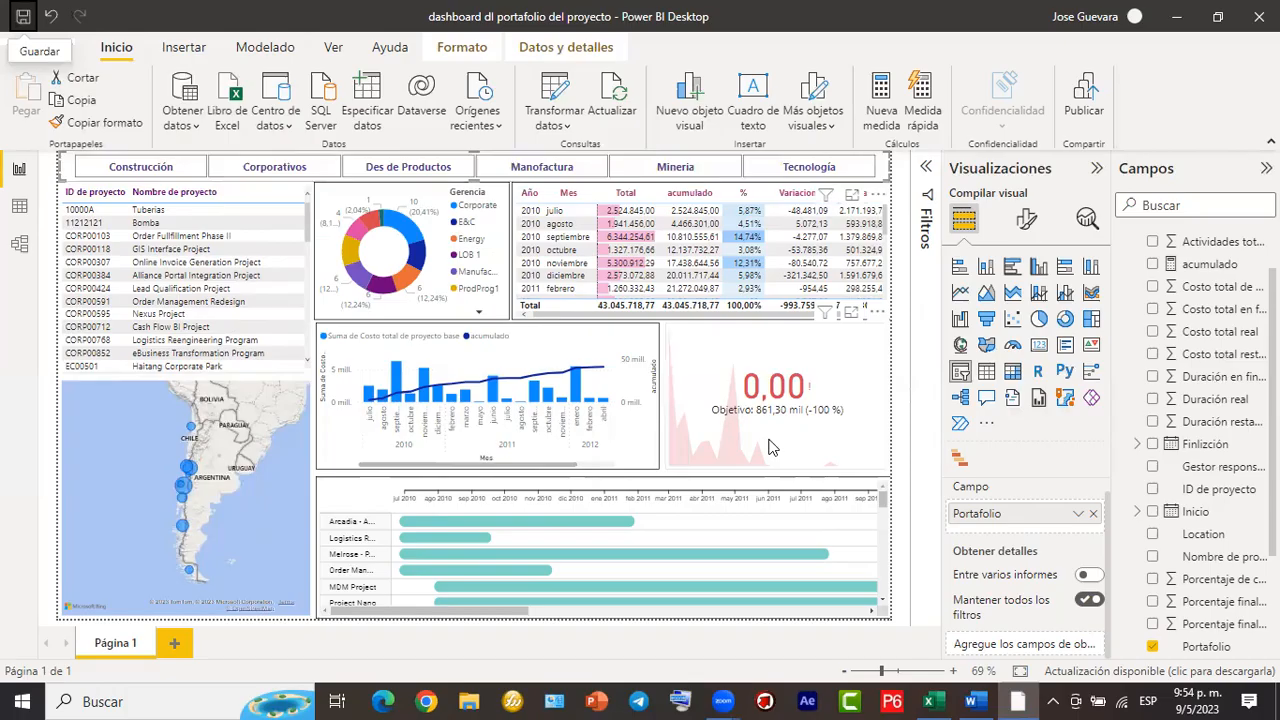
# Switch to the DIVIDE document in Word, review its DAX formulas, highlighting the acumulado measure, and minimise the document.
pyautogui.click(975, 699)
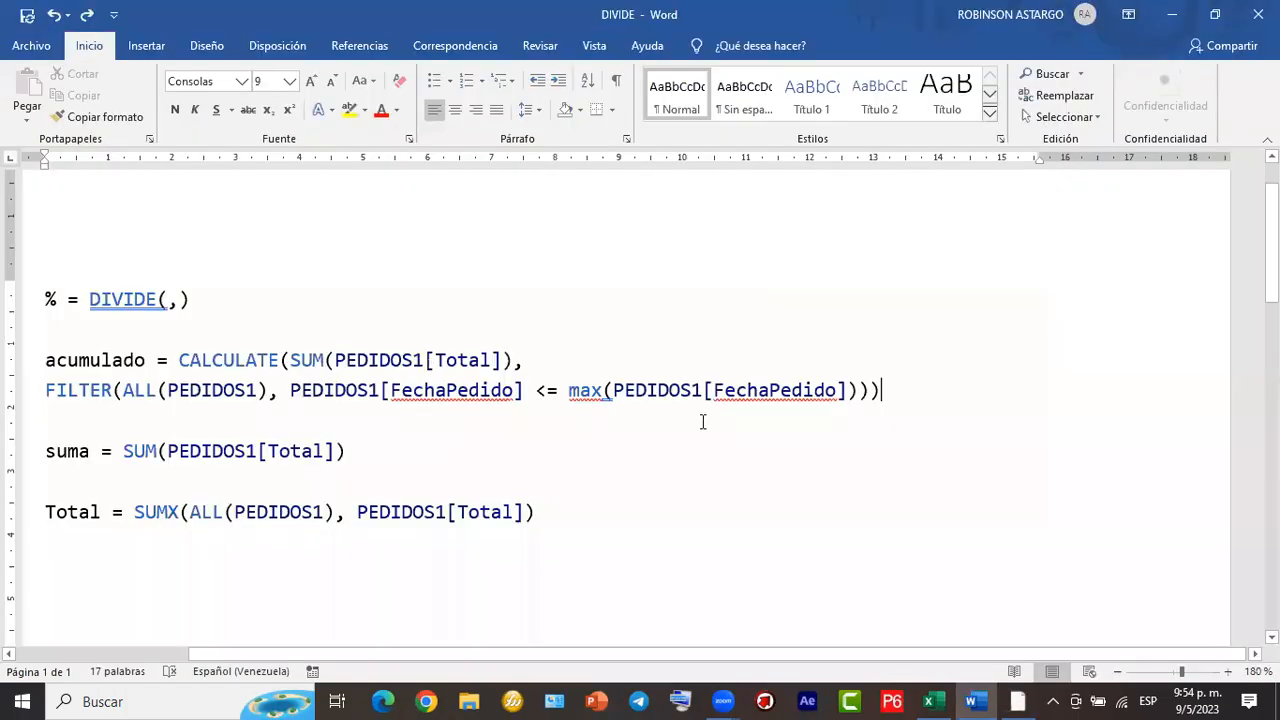
pyautogui.tripleClick(63, 350)
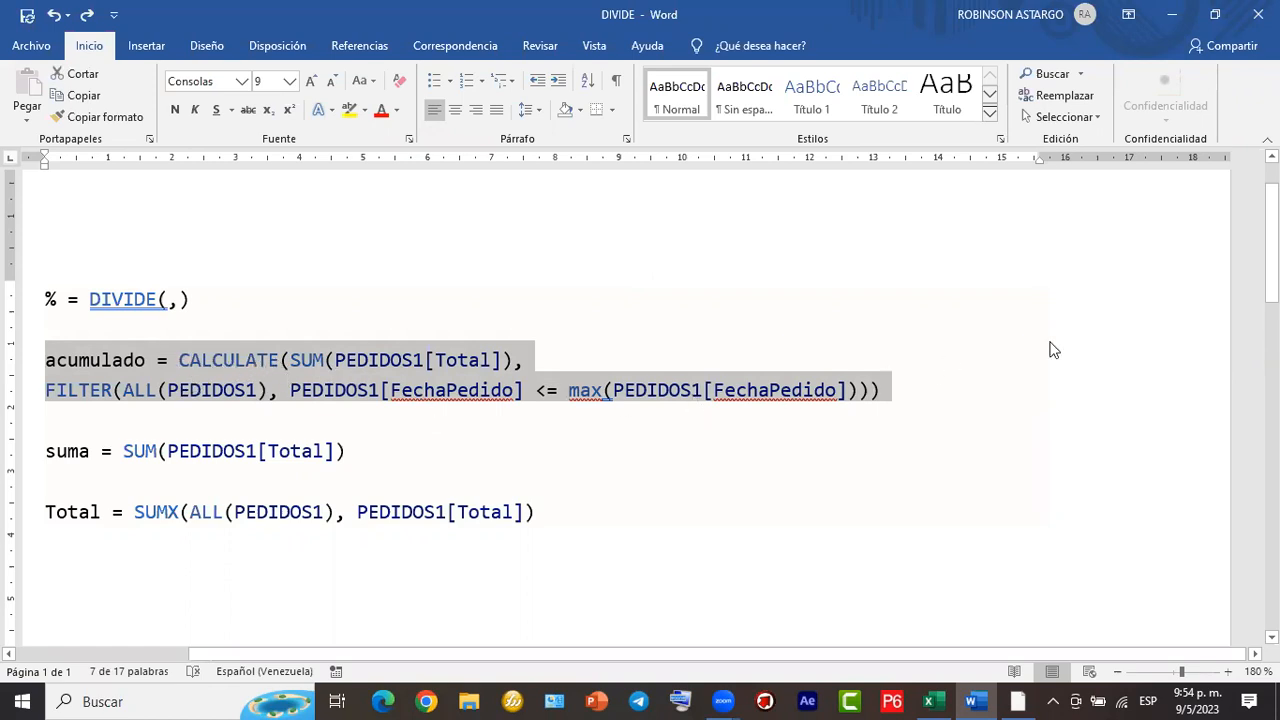
pyautogui.scroll(-3, 295, 350)
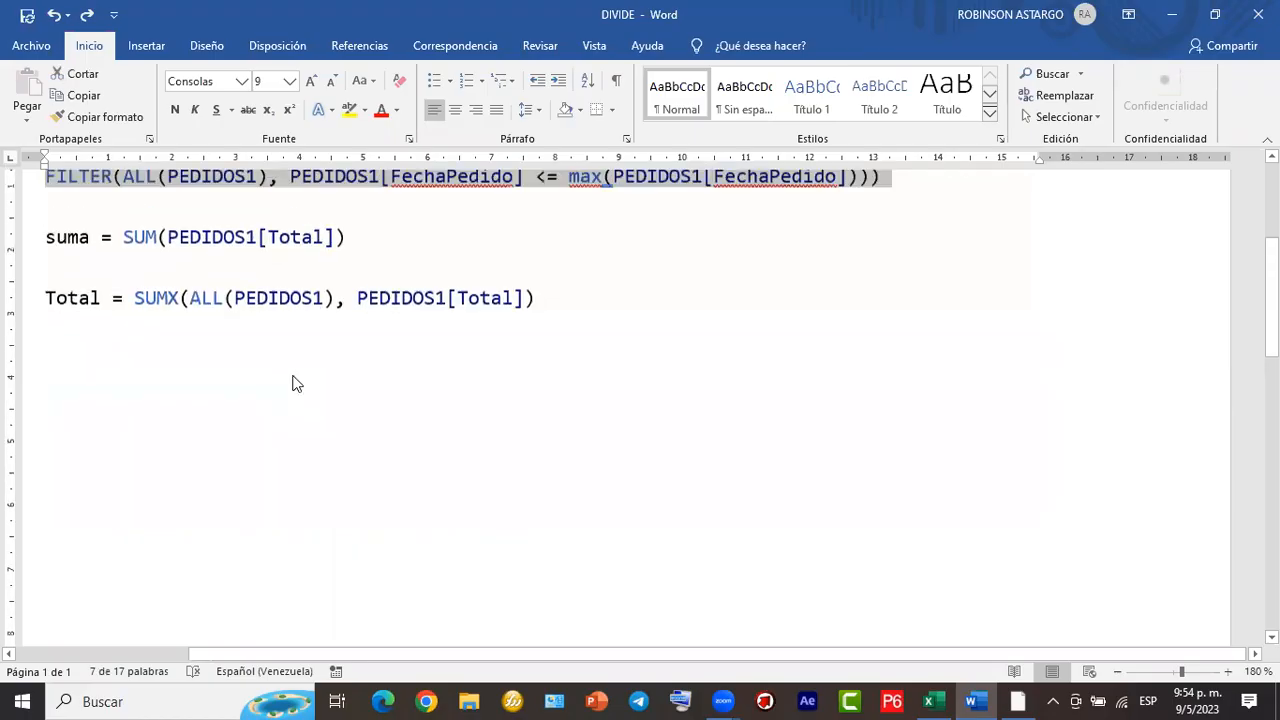
pyautogui.scroll(3, 300, 340)
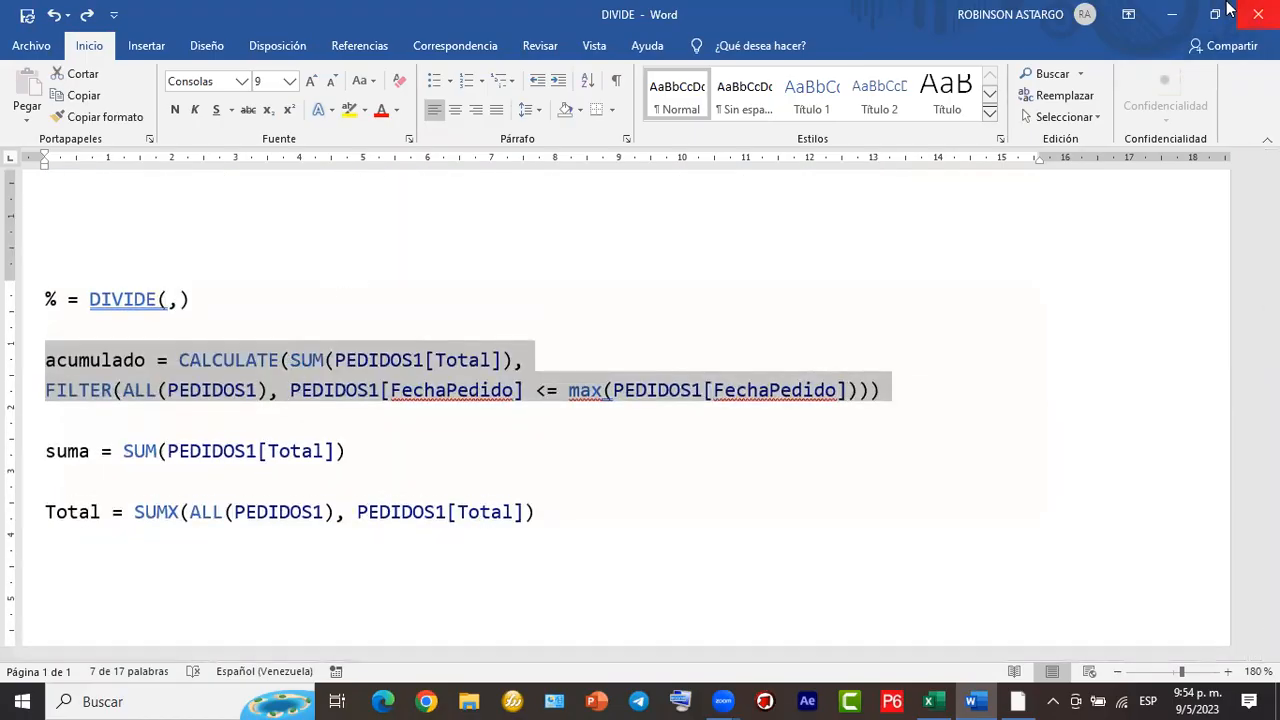
pyautogui.click(1175, 16)
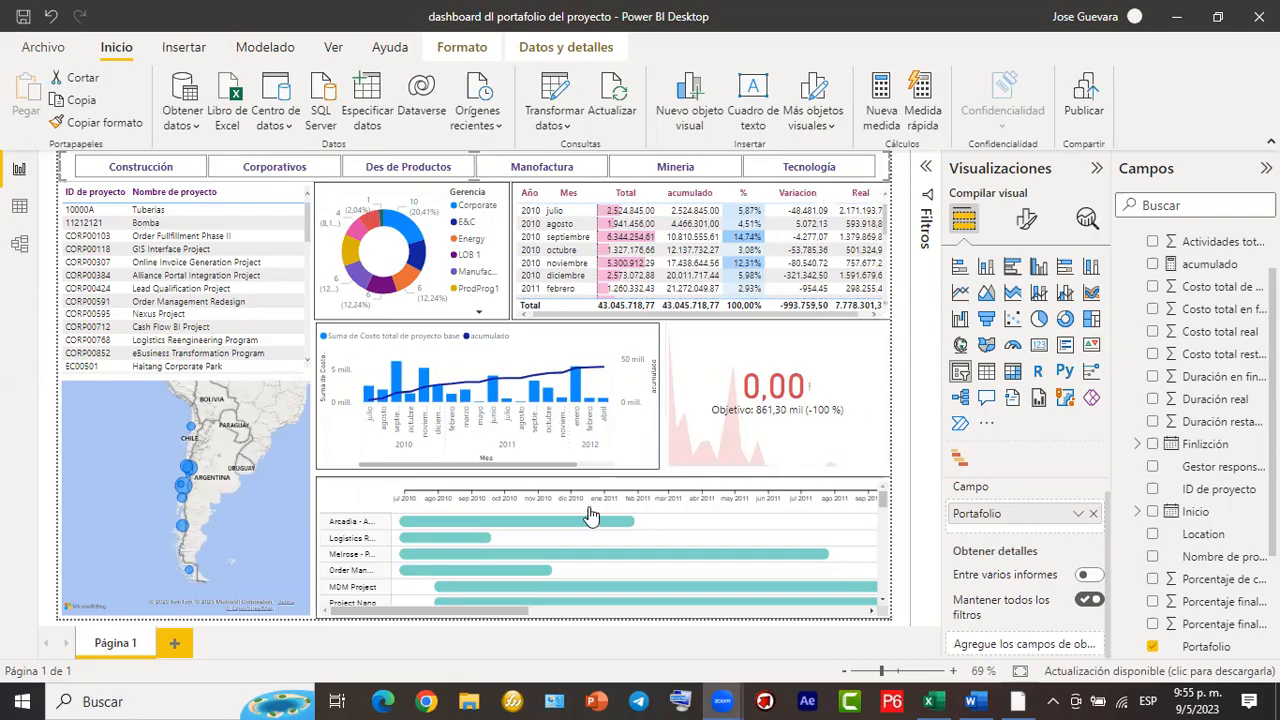
pyautogui.moveTo(505, 144); pyautogui.dragTo(784, 455)
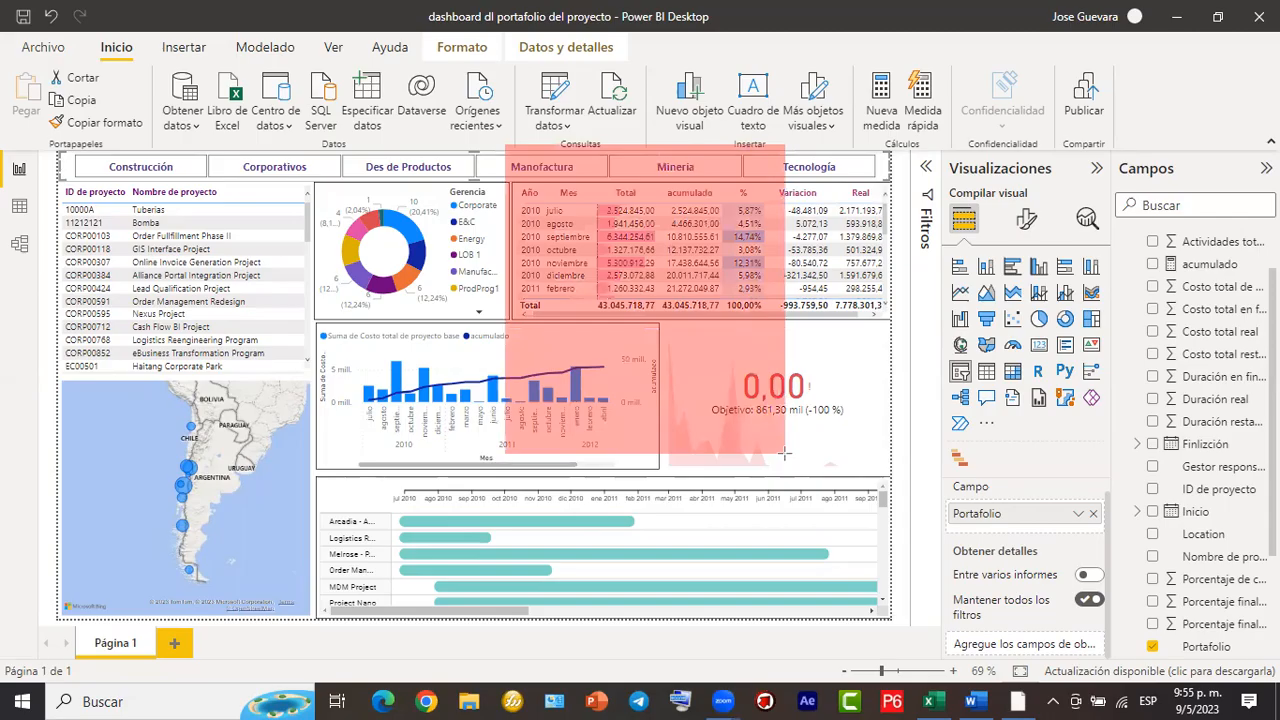
pyautogui.moveTo(784, 454); pyautogui.dragTo(796, 457)
pyautogui.moveTo(505, 144); pyautogui.dragTo(584, 457)
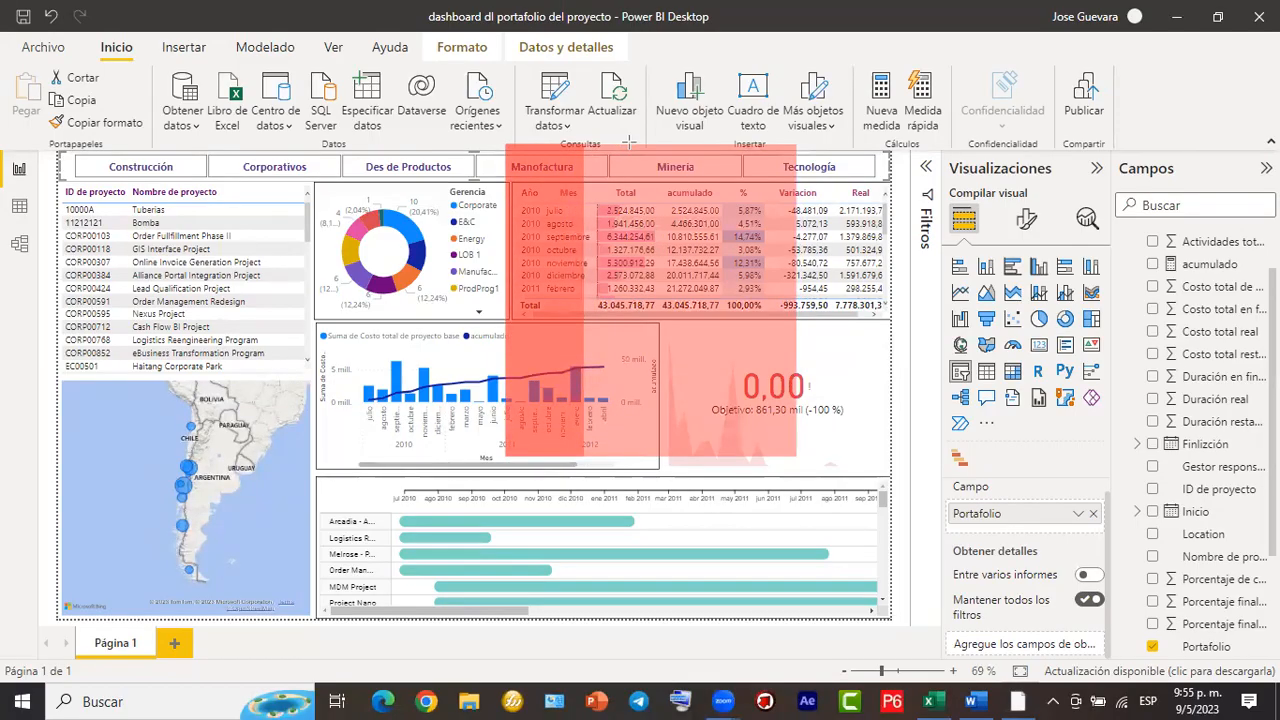
pyautogui.moveTo(626, 144); pyautogui.dragTo(690, 458)
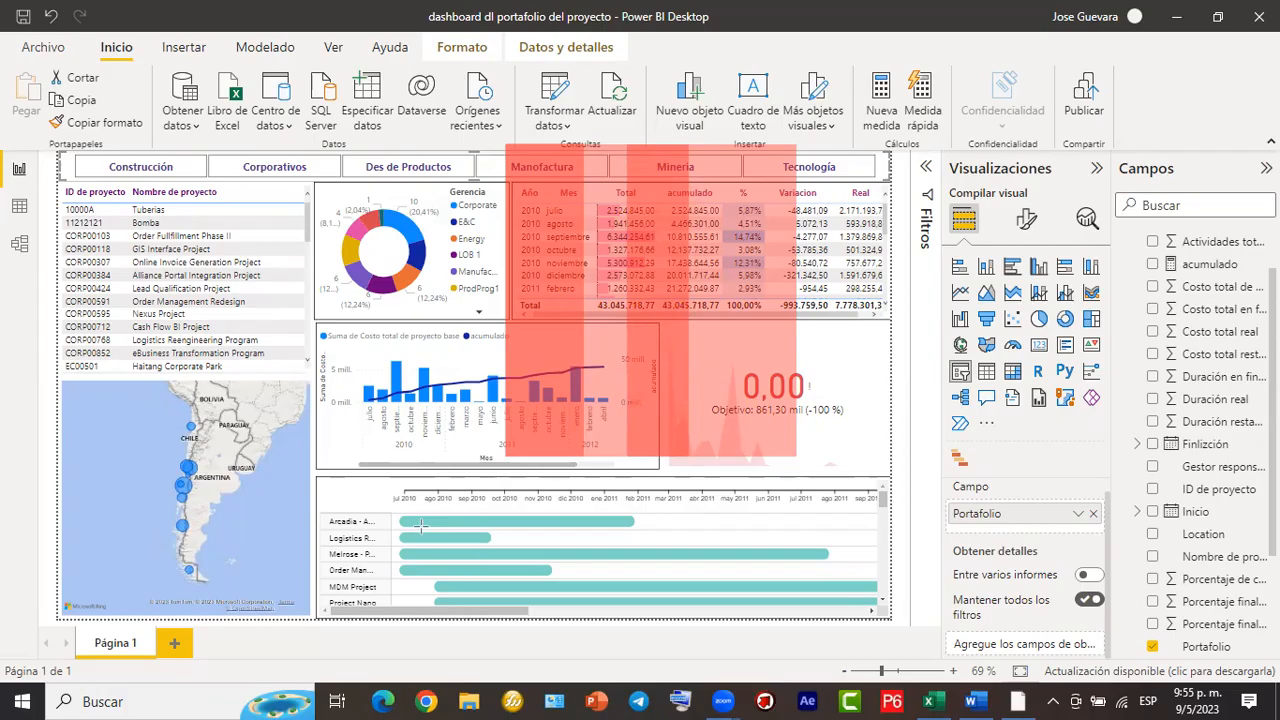
pyautogui.moveTo(604, 322); pyautogui.dragTo(362, 224)
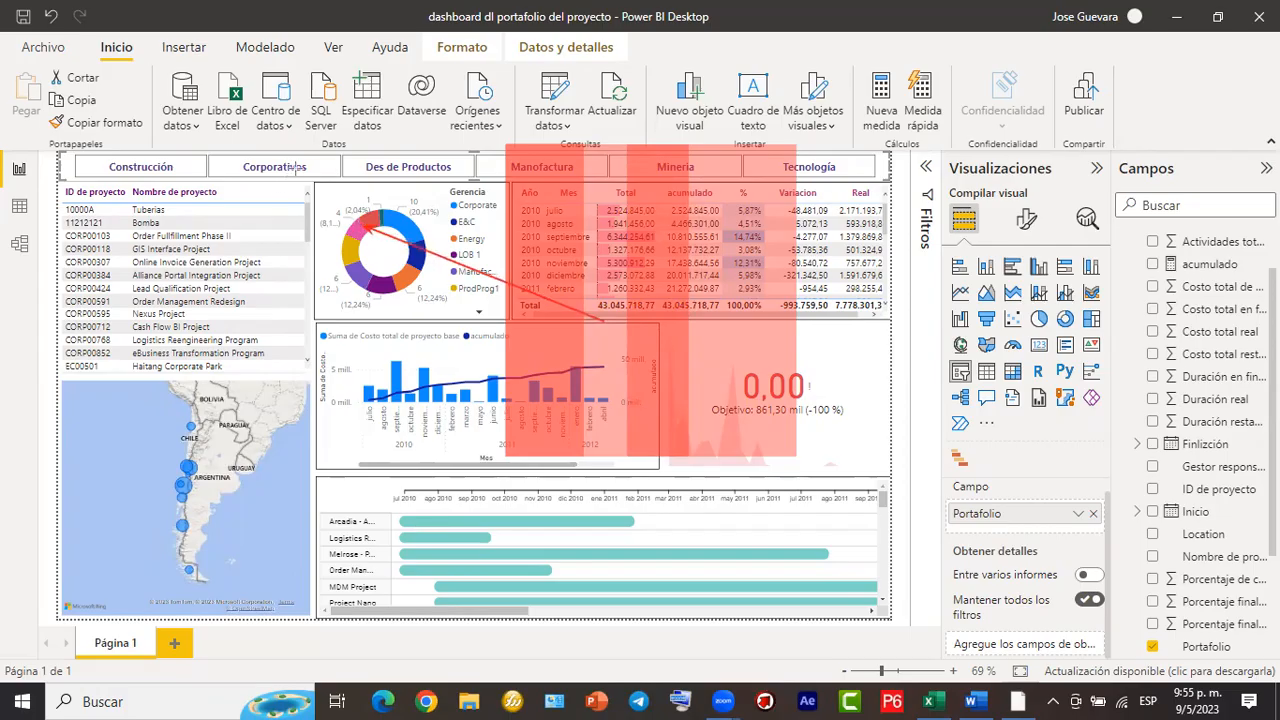
pyautogui.moveTo(244, 160)
pyautogui.mouseDown()
pyautogui.moveTo(328, 214)
pyautogui.moveTo(248, 162)
pyautogui.mouseUp()
pyautogui.moveTo(608, 212)
pyautogui.mouseDown()
pyautogui.moveTo(657, 236)
pyautogui.moveTo(383, 99)
pyautogui.mouseUp()
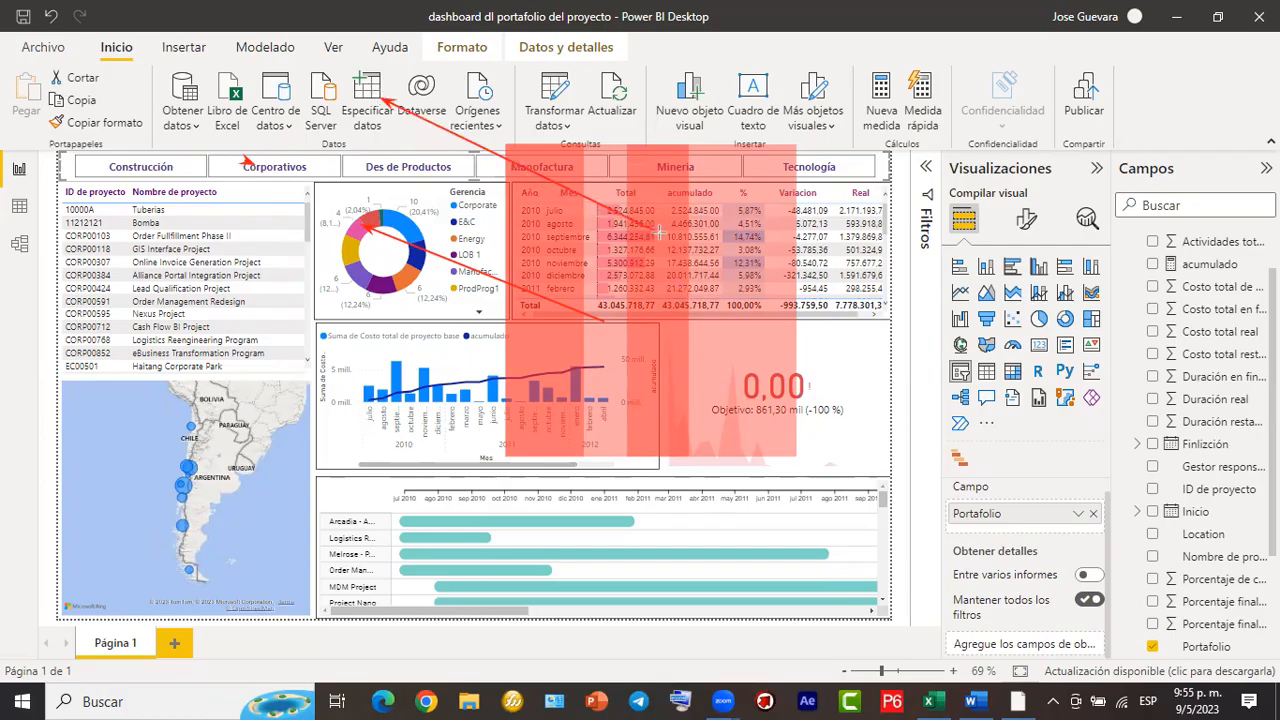
pyautogui.moveTo(600, 216); pyautogui.dragTo(285, 93)
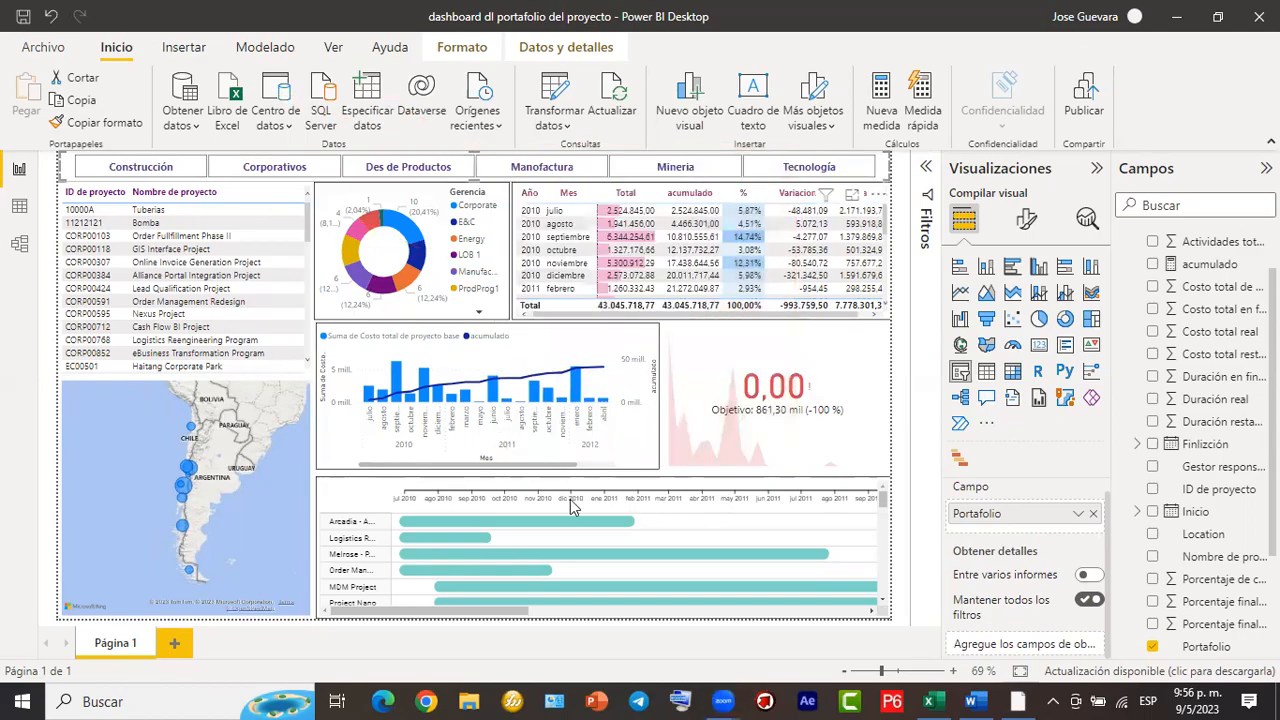
pyautogui.moveTo(466, 204); pyautogui.dragTo(692, 352)
pyautogui.moveTo(412, 264); pyautogui.dragTo(588, 416)
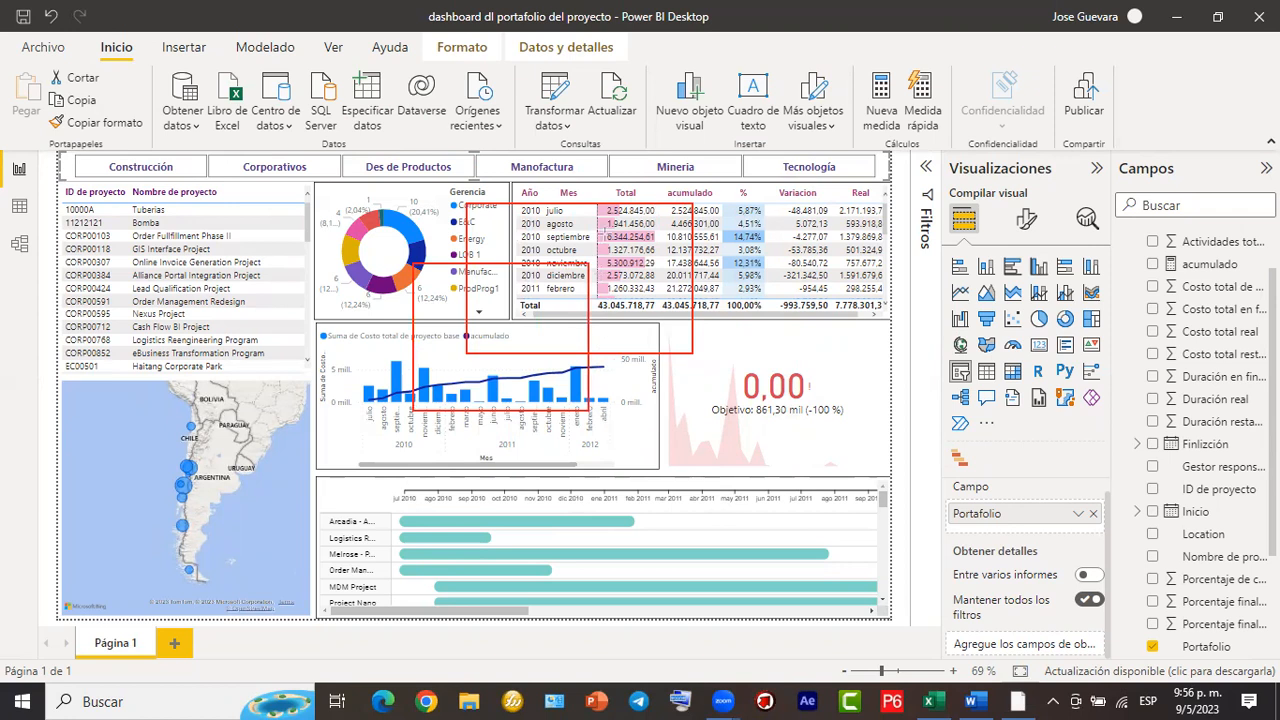
pyautogui.moveTo(607, 155)
pyautogui.mouseDown()
pyautogui.moveTo(684, 248)
pyautogui.moveTo(872, 256)
pyautogui.moveTo(851, 270)
pyautogui.mouseUp()
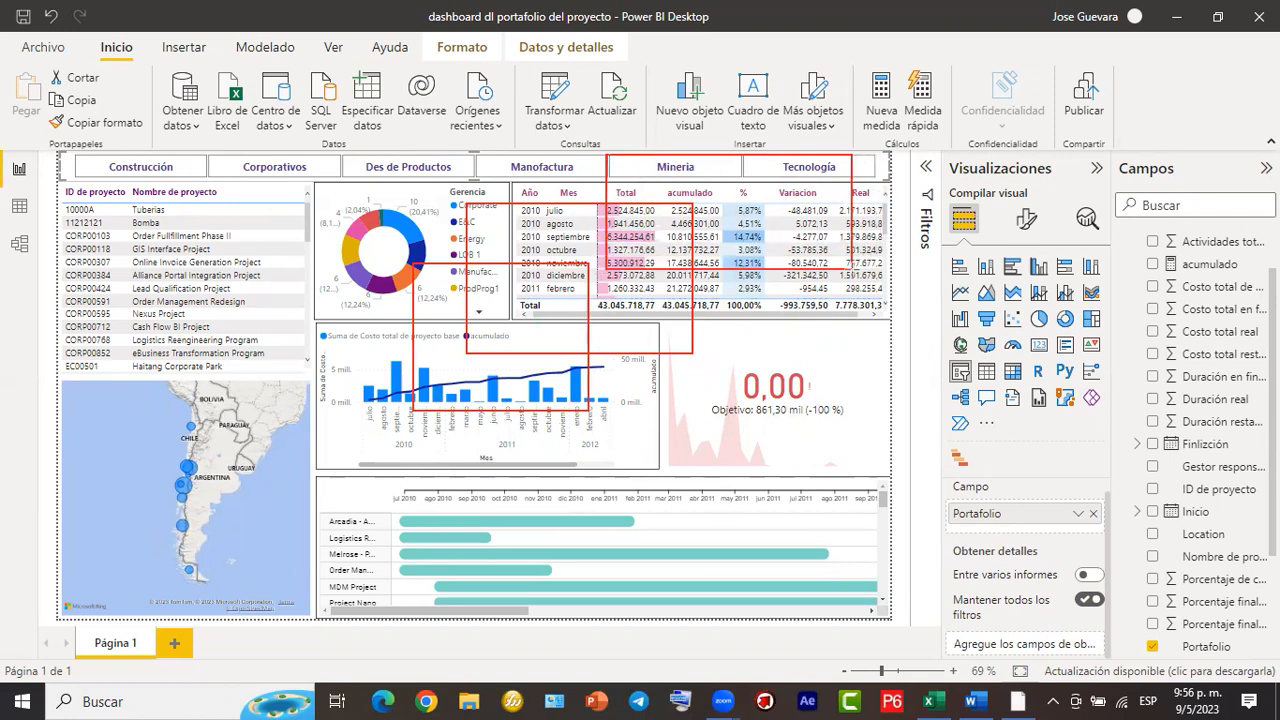
pyautogui.moveTo(738, 86)
pyautogui.mouseDown()
pyautogui.moveTo(900, 214)
pyautogui.moveTo(957, 212)
pyautogui.moveTo(950, 204)
pyautogui.mouseUp()
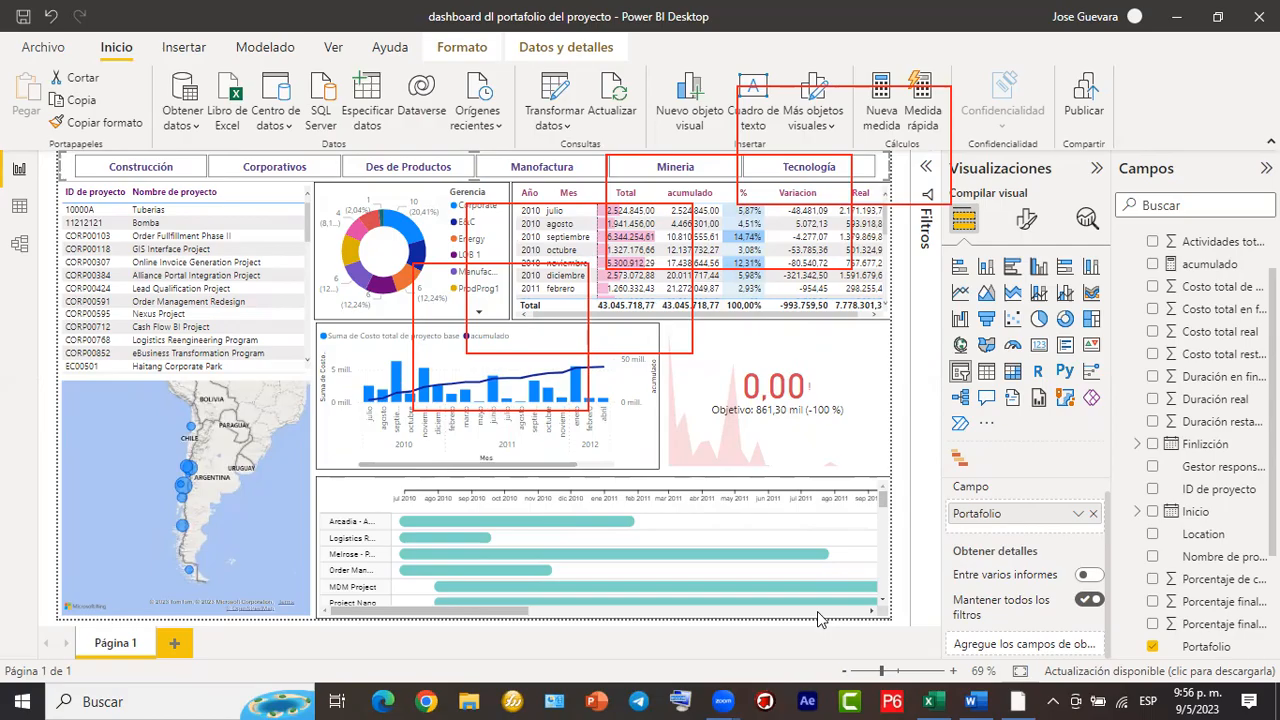
pyautogui.press('Escape')
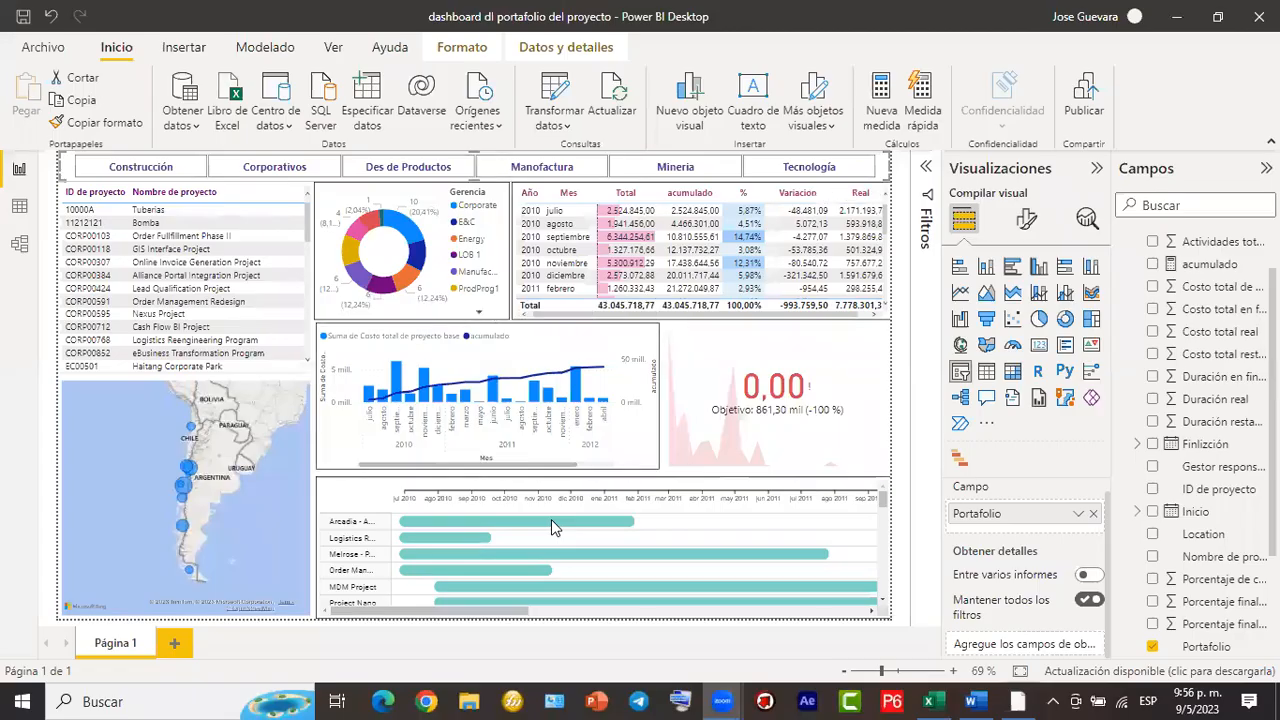
pyautogui.moveTo(600, 270); pyautogui.dragTo(846, 440)
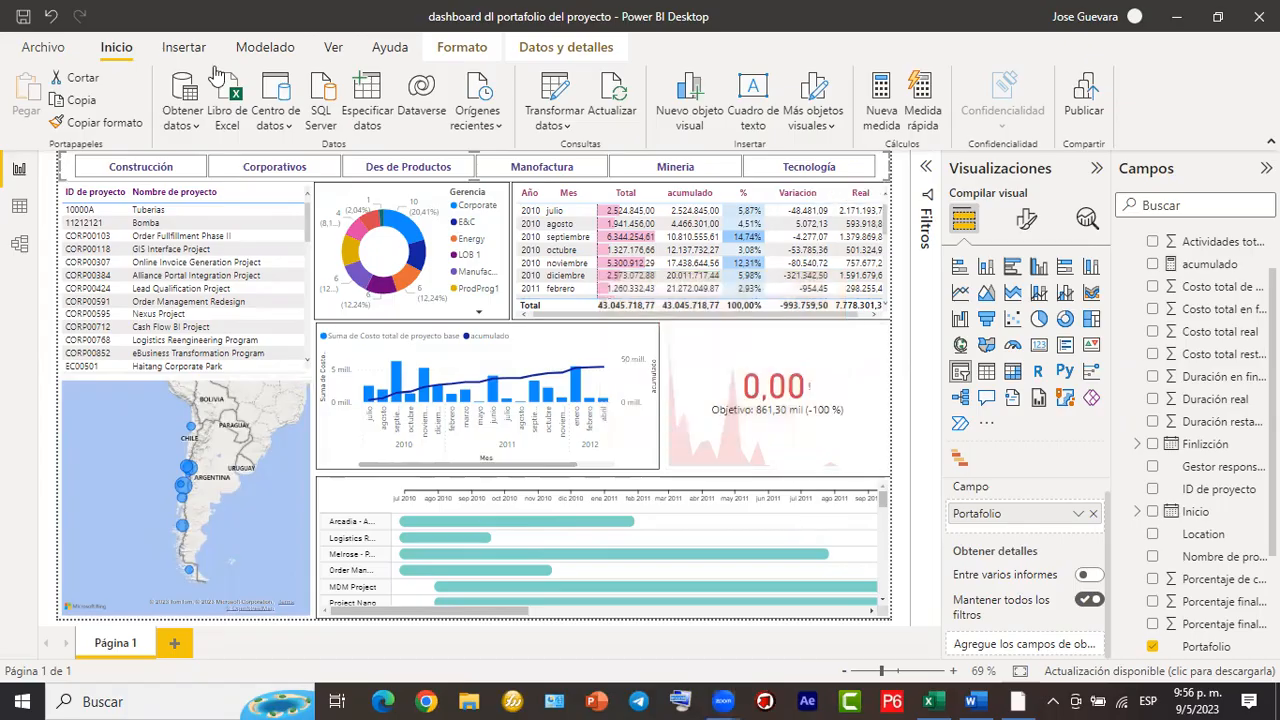
# Open the full list of data source connectors, look through it, and search it for "od".
pyautogui.click(197, 129)
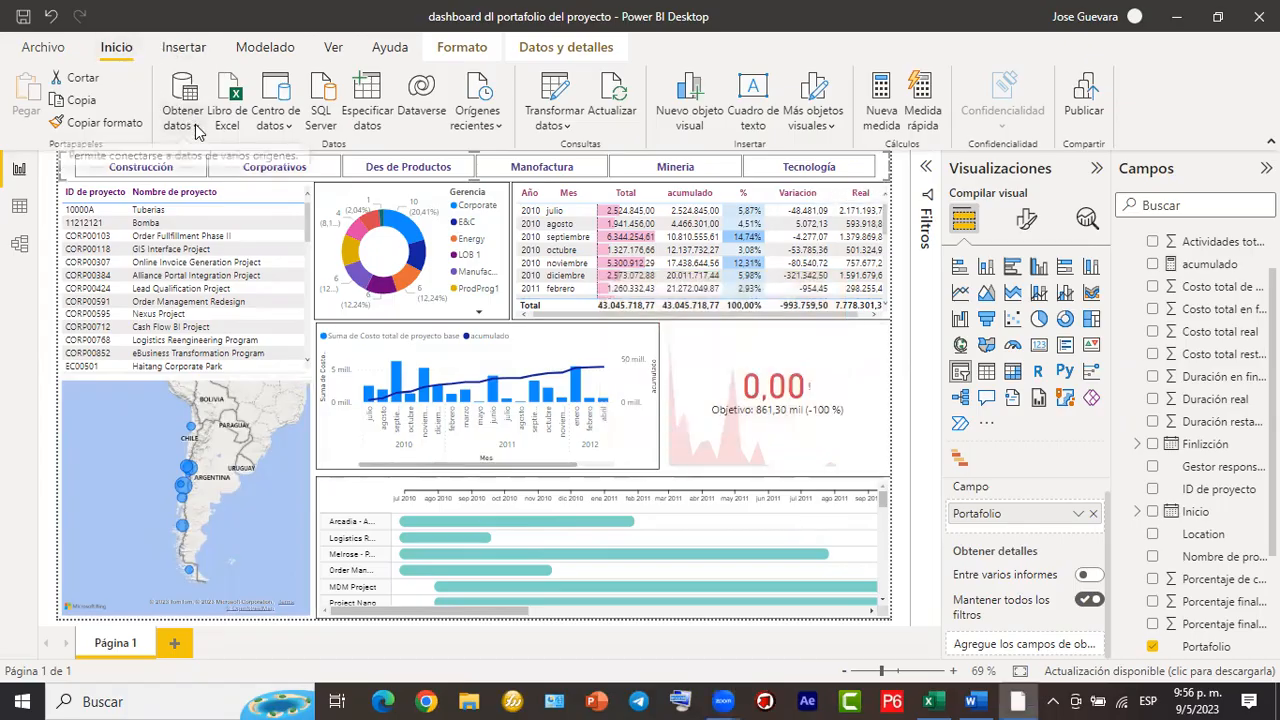
pyautogui.click(197, 129)
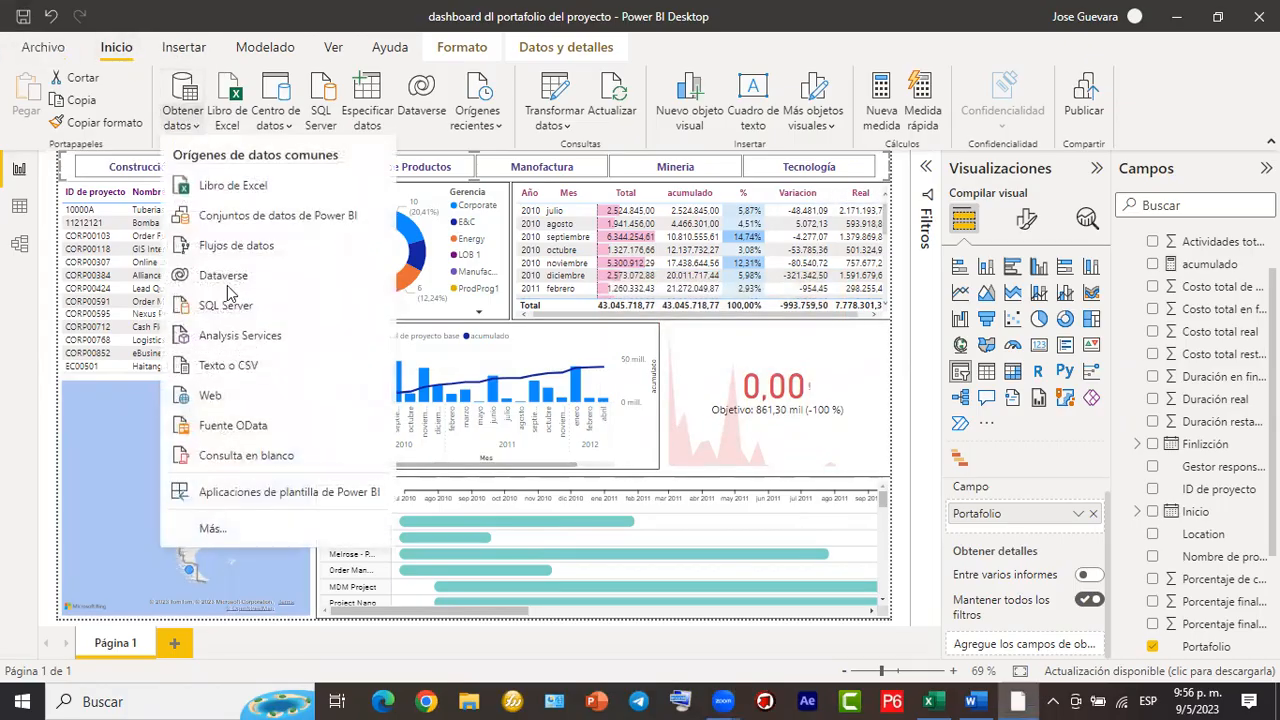
pyautogui.click(652, 248)
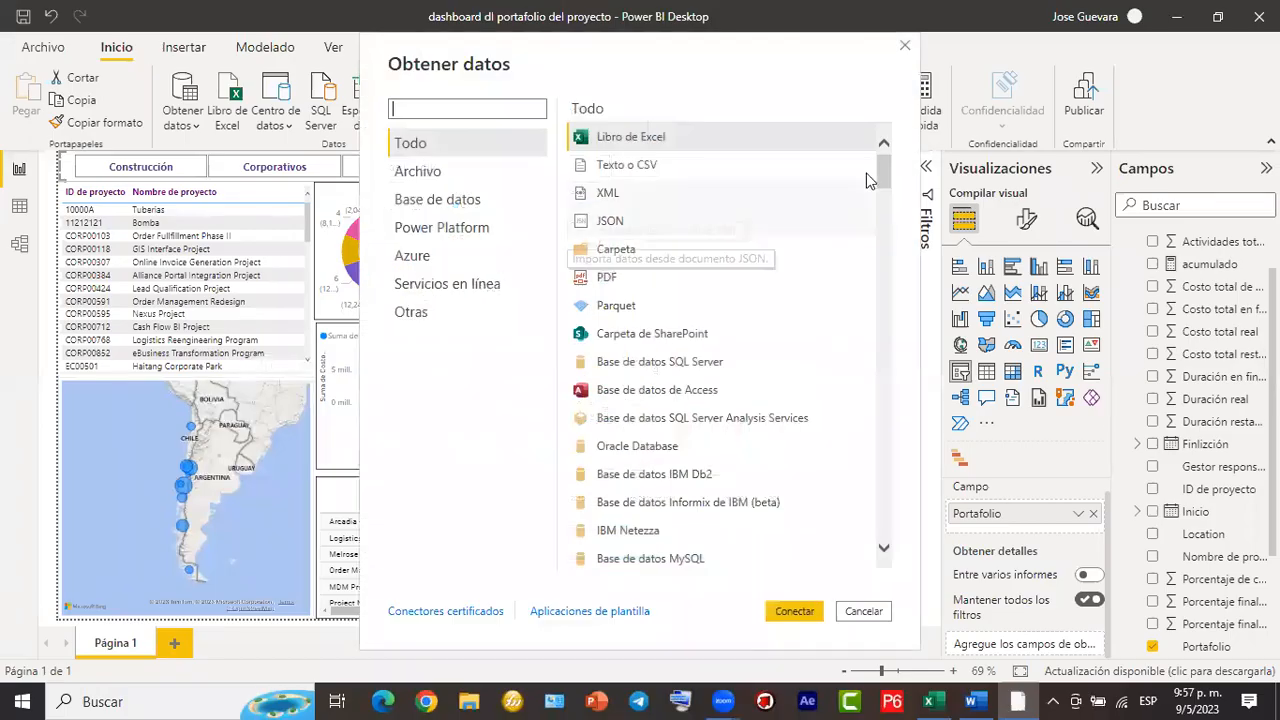
pyautogui.moveTo(884, 172); pyautogui.dragTo(886, 535)
pyautogui.moveTo(864, 360); pyautogui.dragTo(898, 152)
pyautogui.click(453, 108)
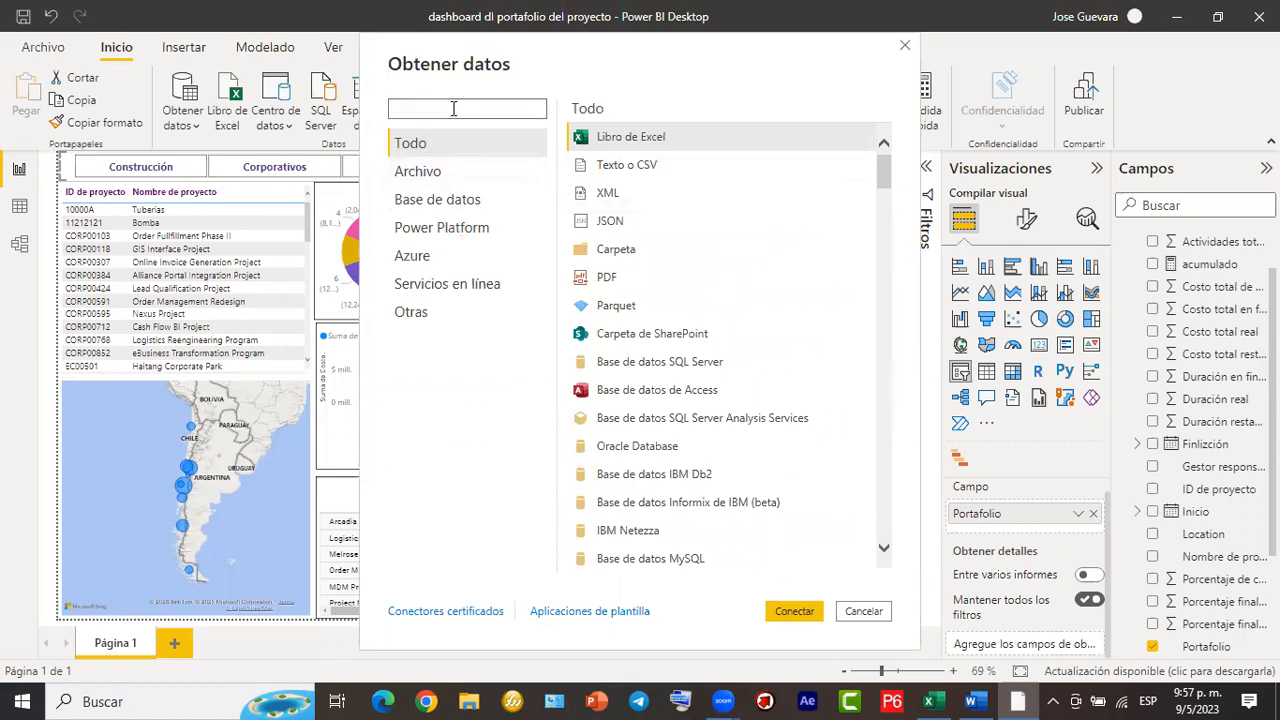
pyautogui.write('odnc')
pyautogui.press('BackSpace')
pyautogui.press('BackSpace')
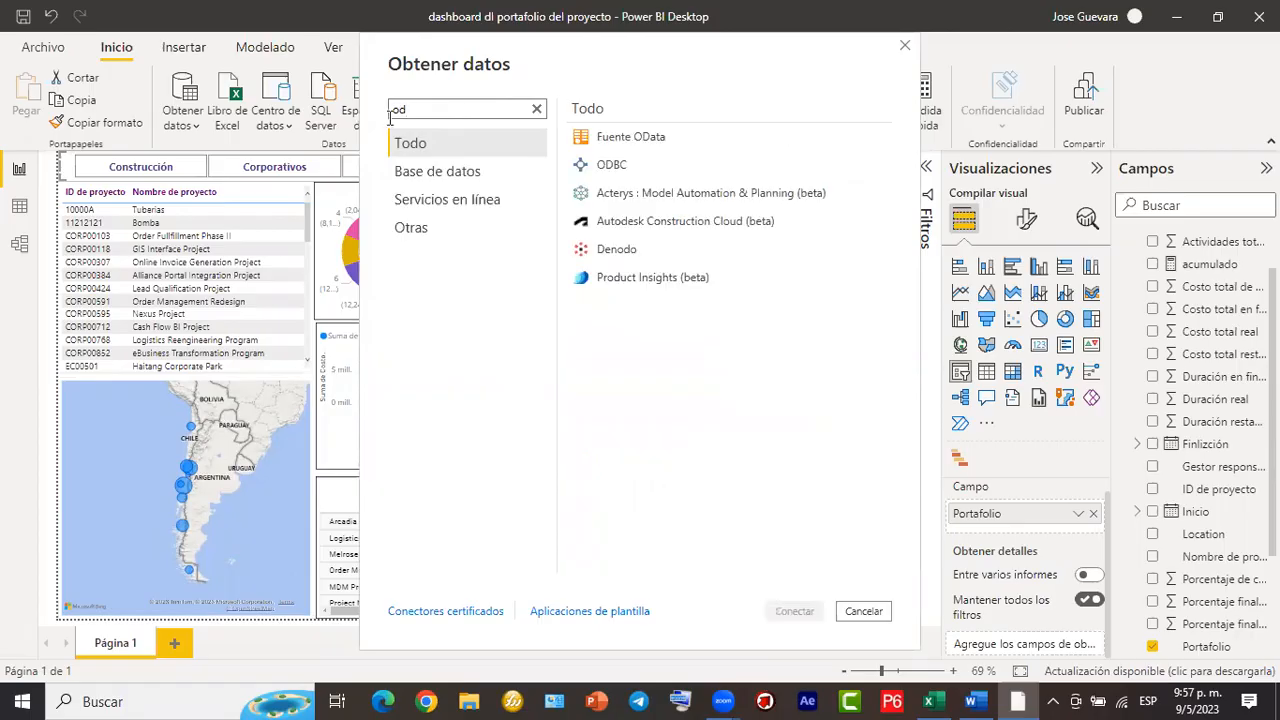
# Open the ODBC connector, review the available data source names (DSN), and cancel the connection.
pyautogui.doubleClick(582, 166)
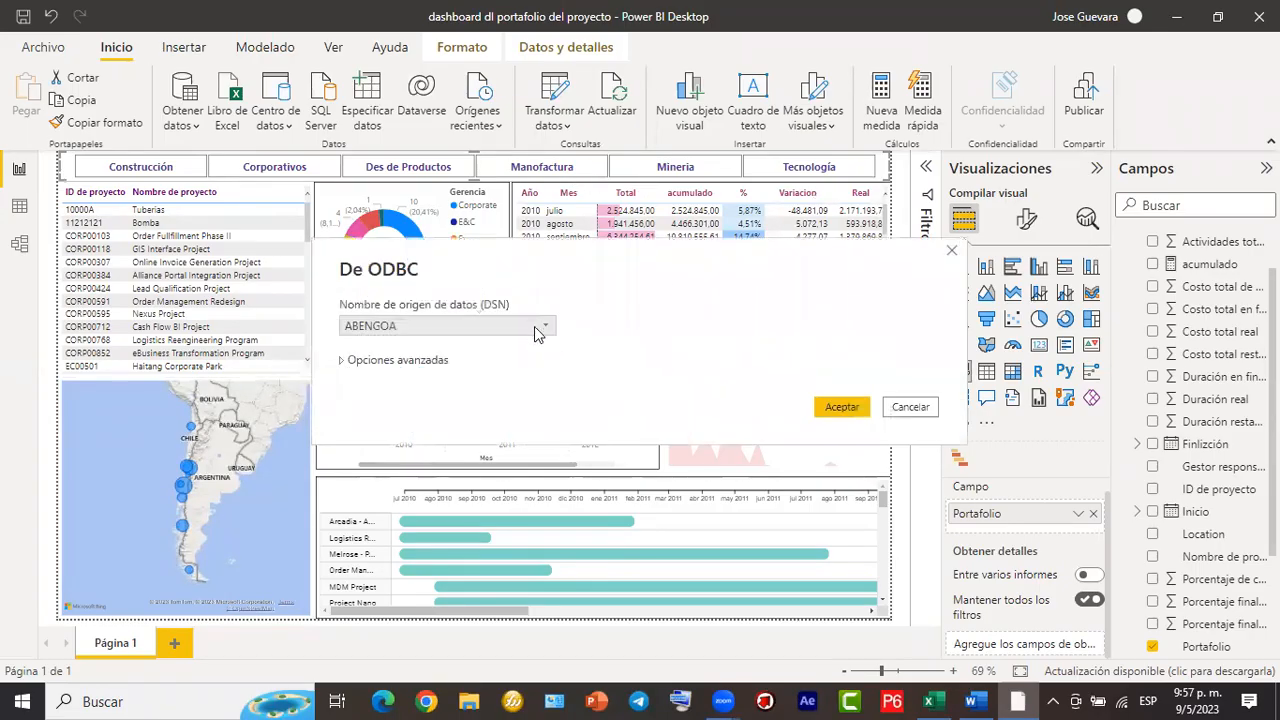
pyautogui.click(549, 333)
pyautogui.scroll(-2, 522, 428)
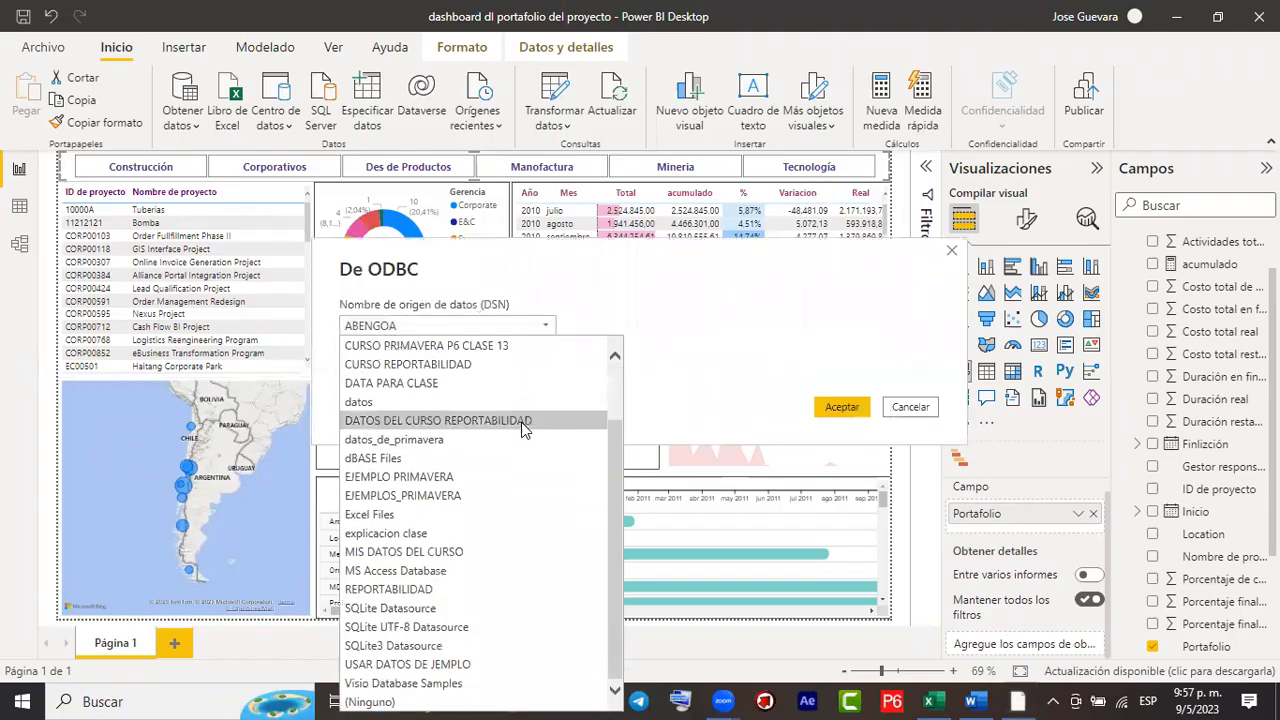
pyautogui.scroll(1, 521, 424)
pyautogui.scroll(-1, 521, 424)
pyautogui.click(388, 533)
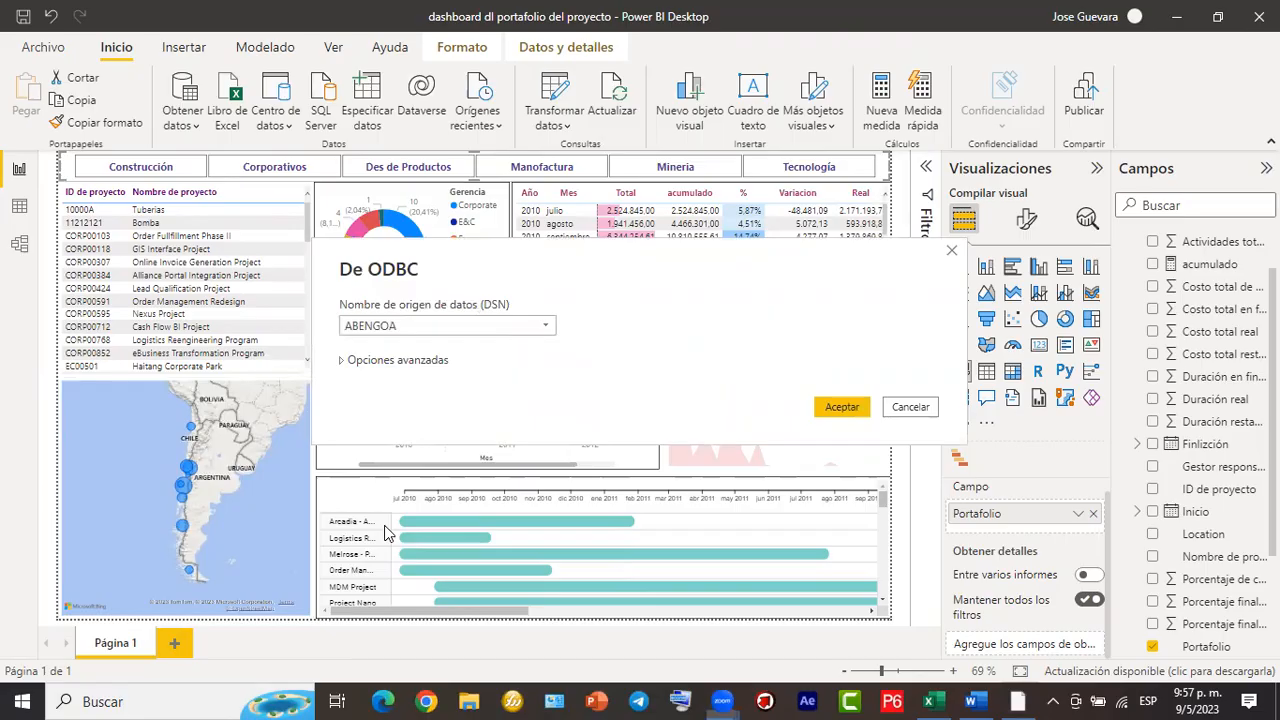
pyautogui.click(535, 334)
pyautogui.scroll(-2, 443, 569)
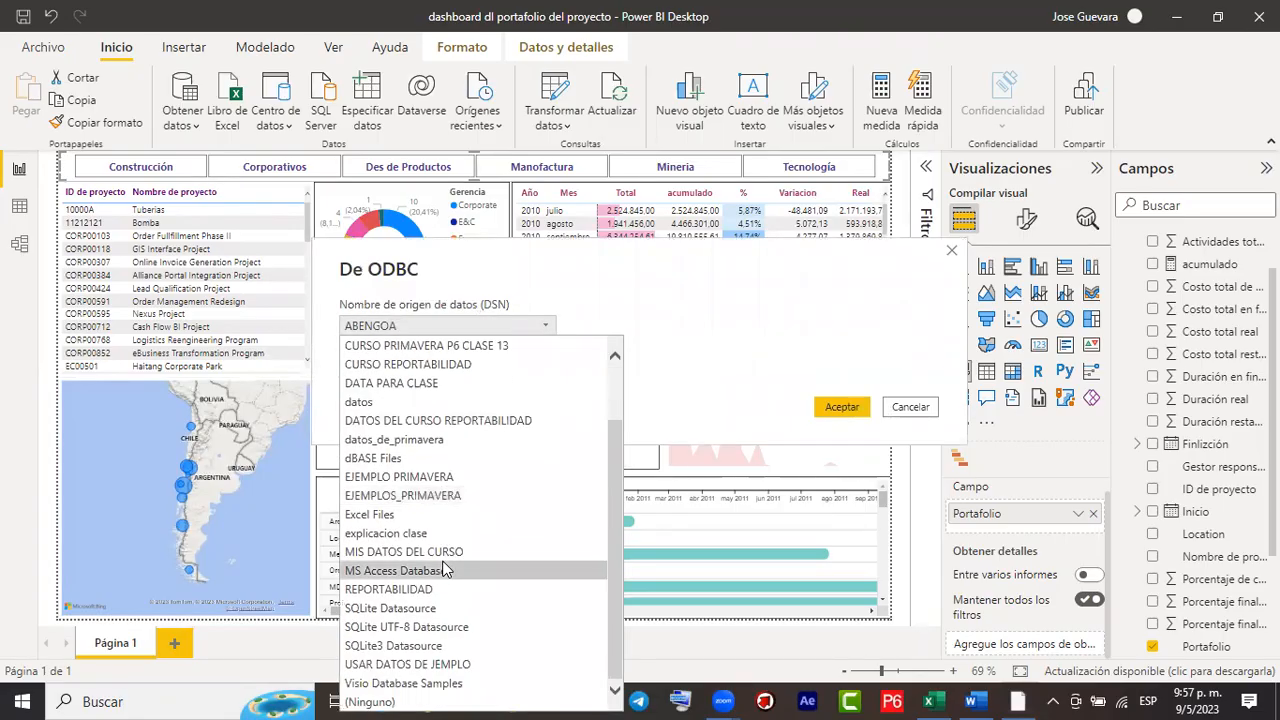
pyautogui.scroll(2, 445, 569)
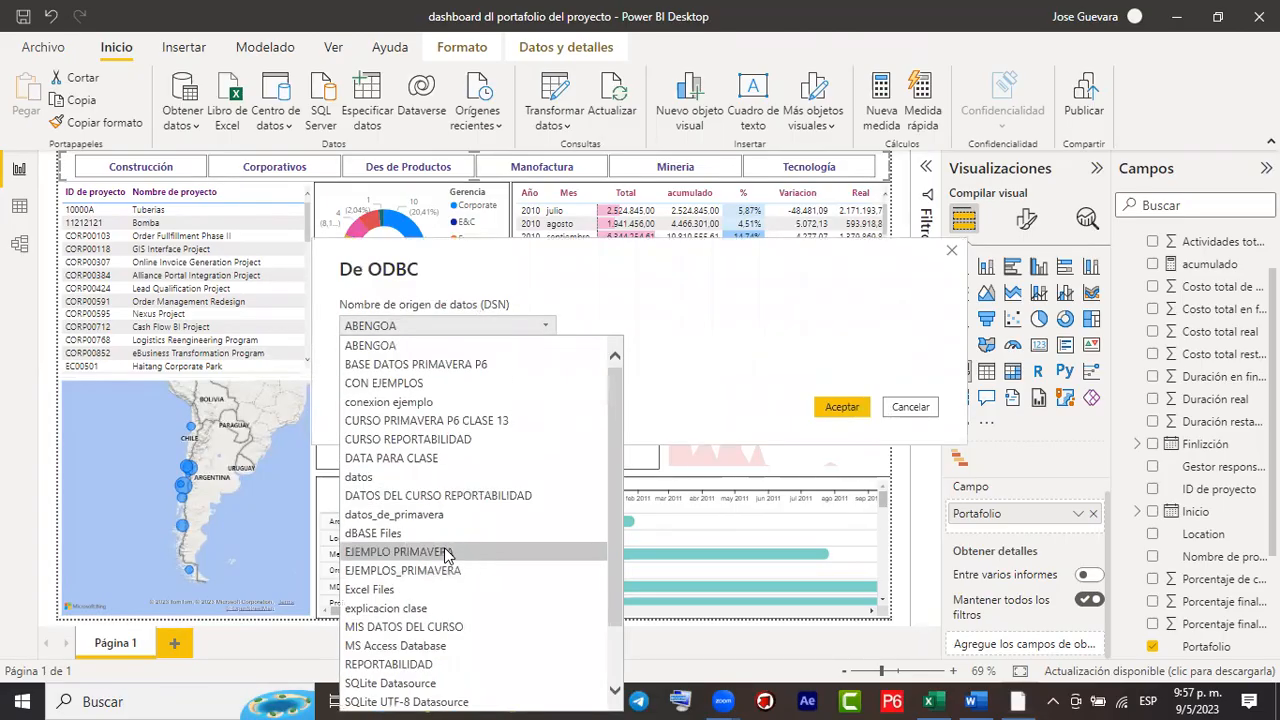
pyautogui.click(734, 322)
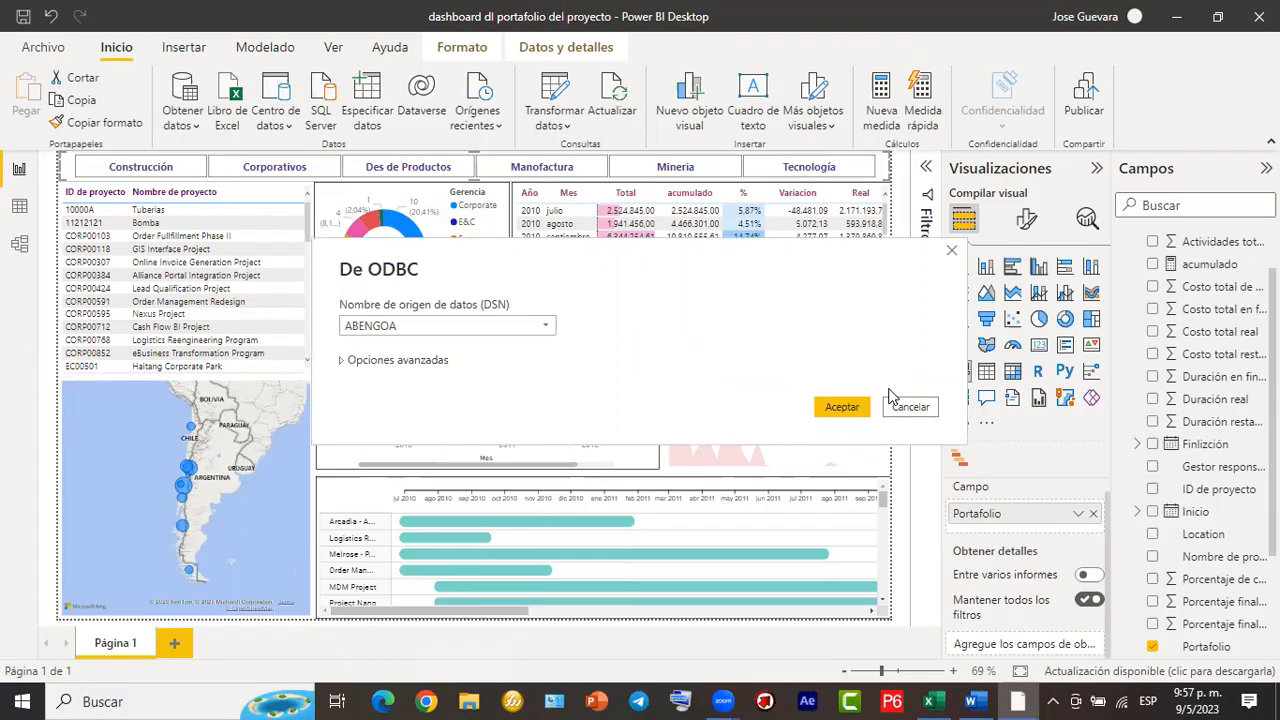
pyautogui.click(917, 408)
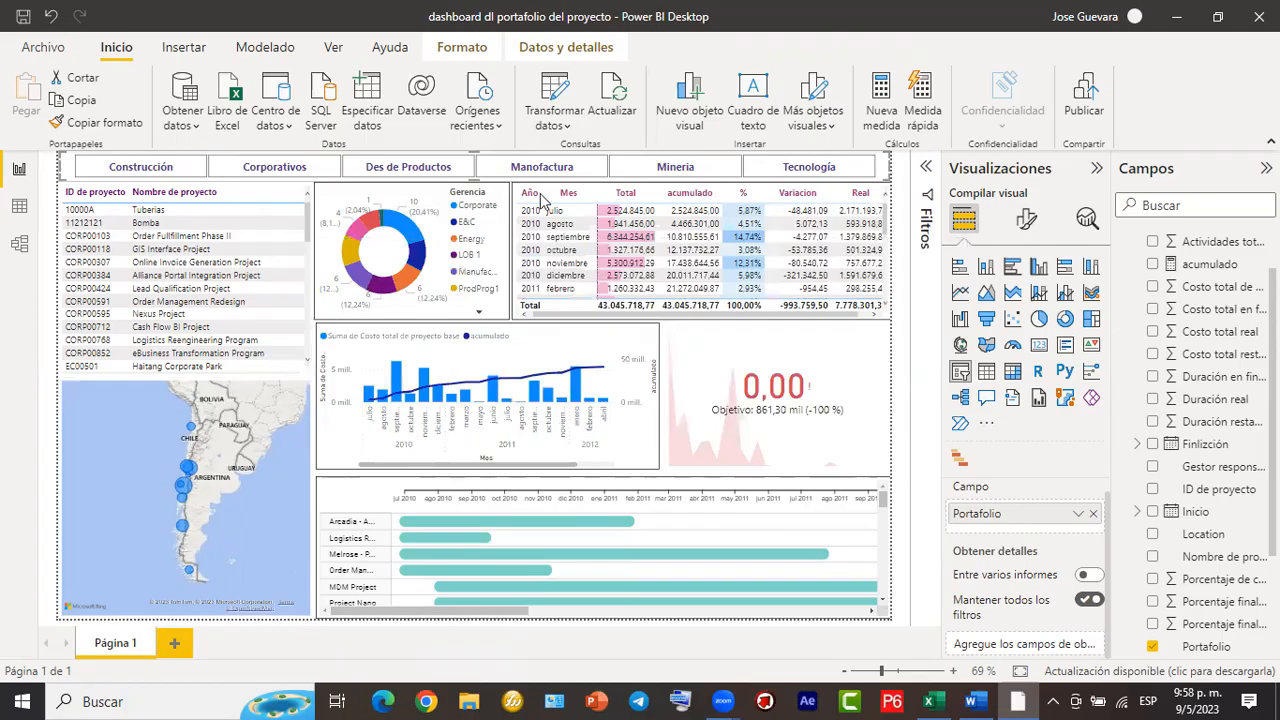
pyautogui.moveTo(238, 186); pyautogui.dragTo(380, 302)
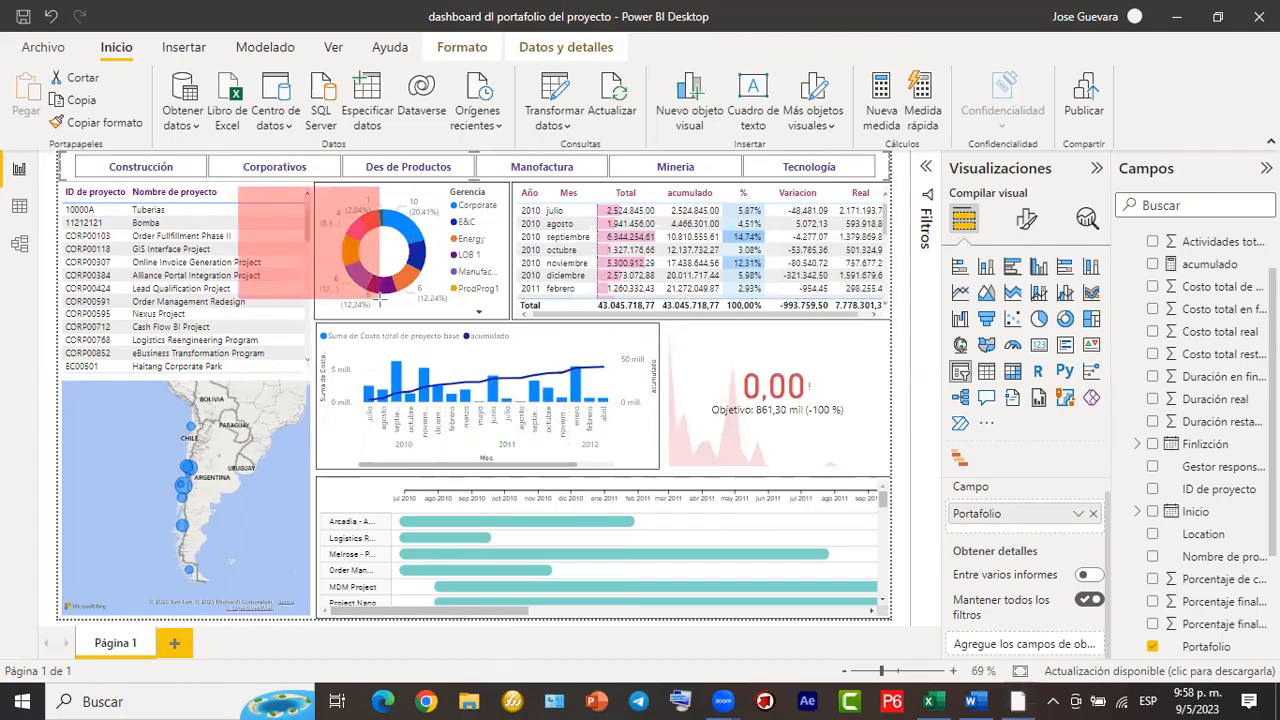
pyautogui.moveTo(378, 226); pyautogui.dragTo(553, 313)
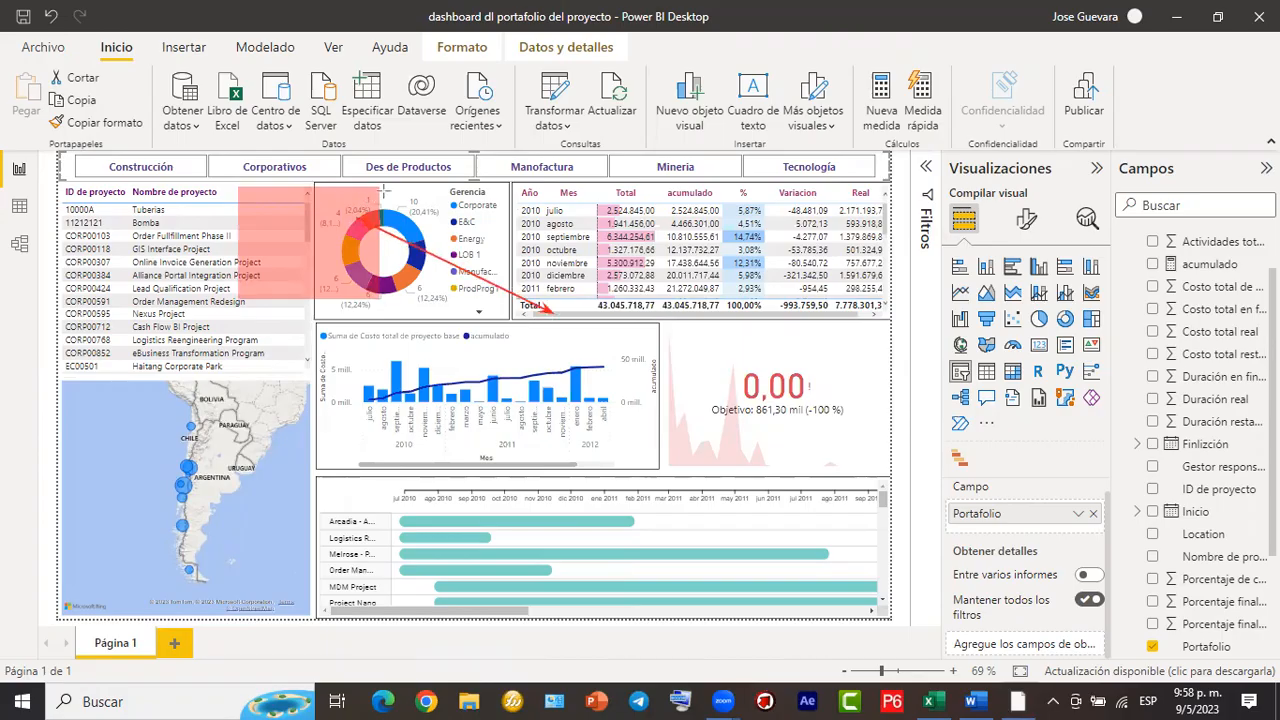
pyautogui.moveTo(376, 190)
pyautogui.mouseDown()
pyautogui.moveTo(377, 213)
pyautogui.moveTo(379, 198)
pyautogui.mouseUp()
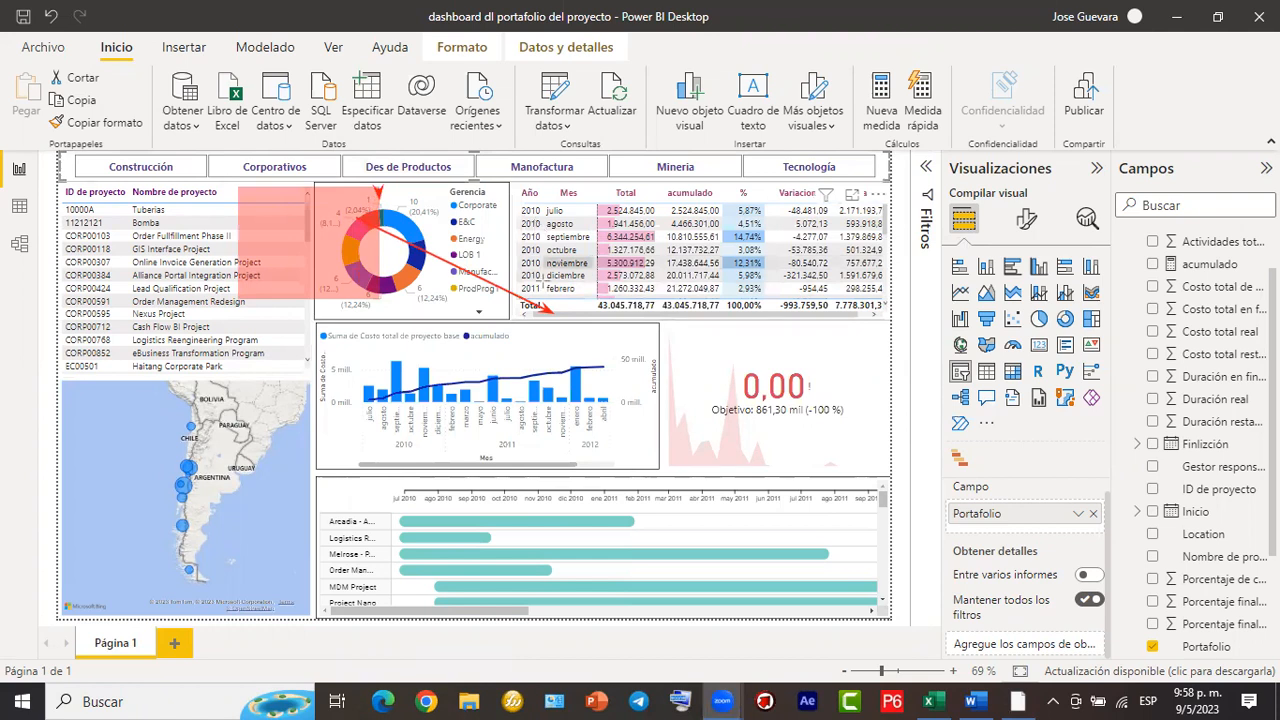
pyautogui.moveTo(544, 322); pyautogui.dragTo(650, 398)
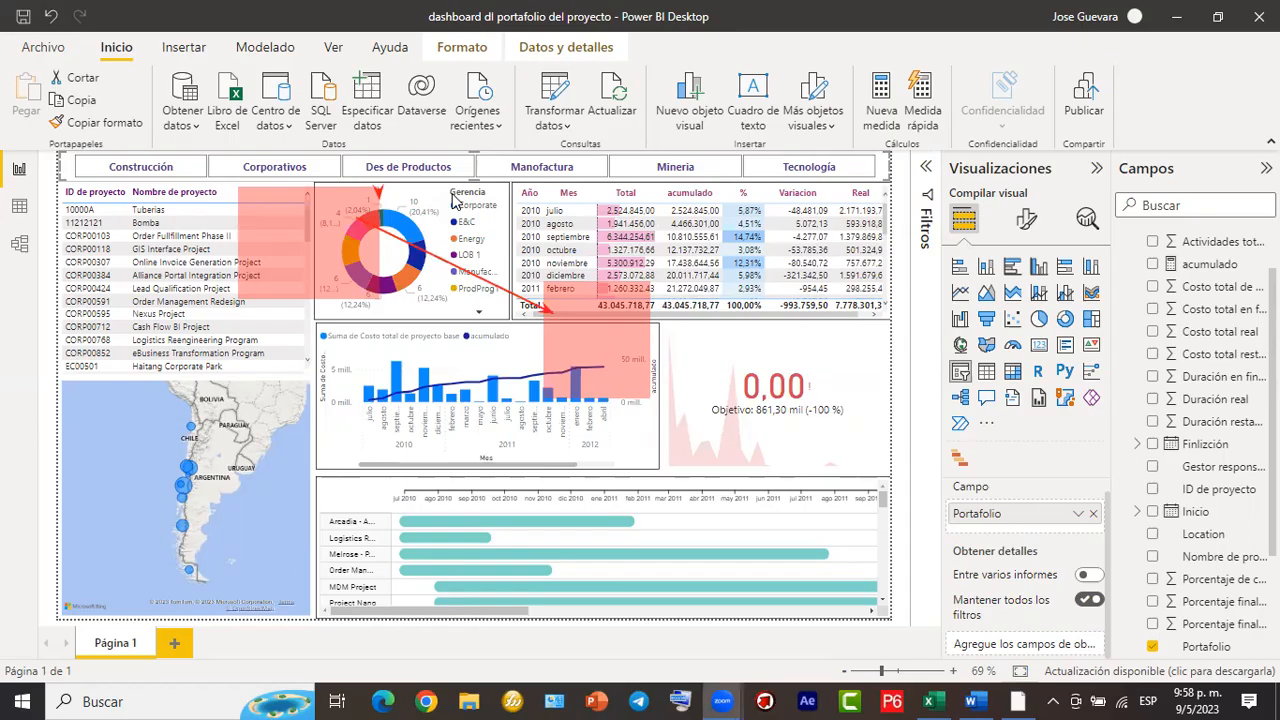
pyautogui.moveTo(620, 320)
pyautogui.mouseDown()
pyautogui.moveTo(870, 236)
pyautogui.moveTo(835, 245)
pyautogui.mouseUp()
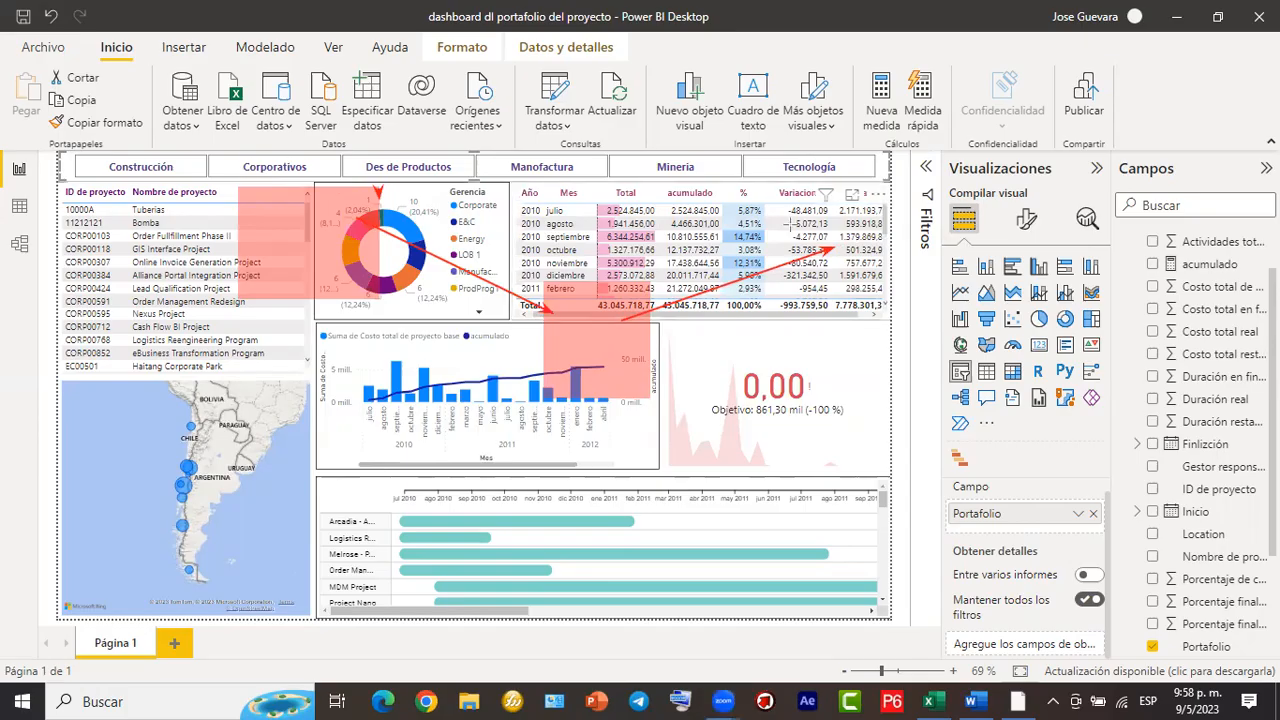
pyautogui.moveTo(838, 208)
pyautogui.mouseDown()
pyautogui.moveTo(893, 316)
pyautogui.moveTo(936, 350)
pyautogui.mouseUp()
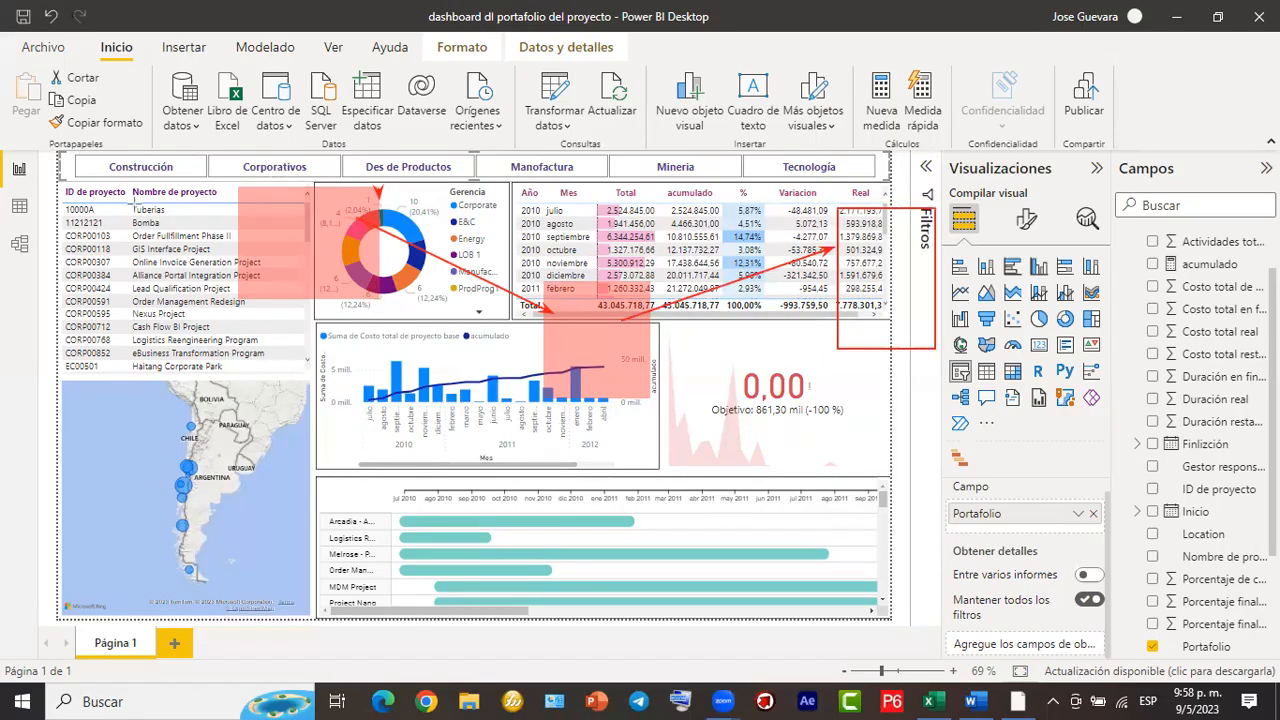
pyautogui.click(15, 172)
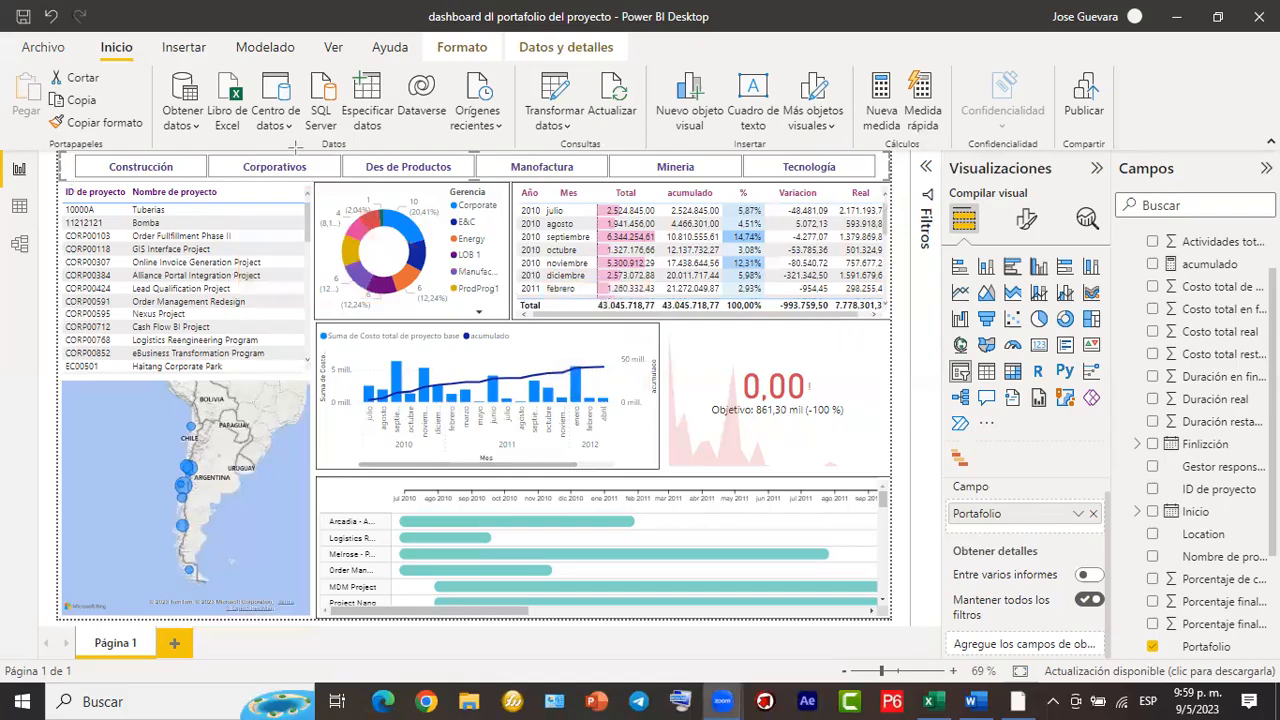
pyautogui.moveTo(1132, 330)
pyautogui.mouseDown()
pyautogui.moveTo(152, 237)
pyautogui.moveTo(30, 206)
pyautogui.mouseUp()
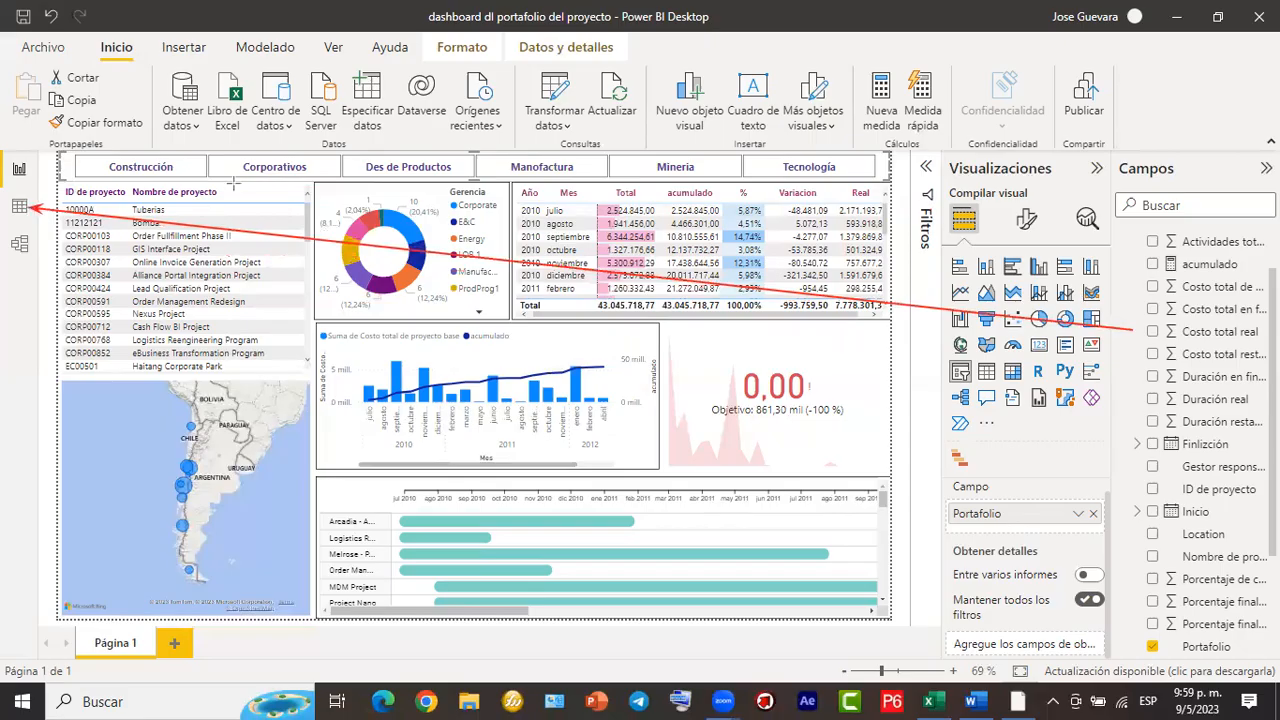
# Examine the rows of the portafolio table in Data view and return to the report.
pyautogui.click(19, 210)
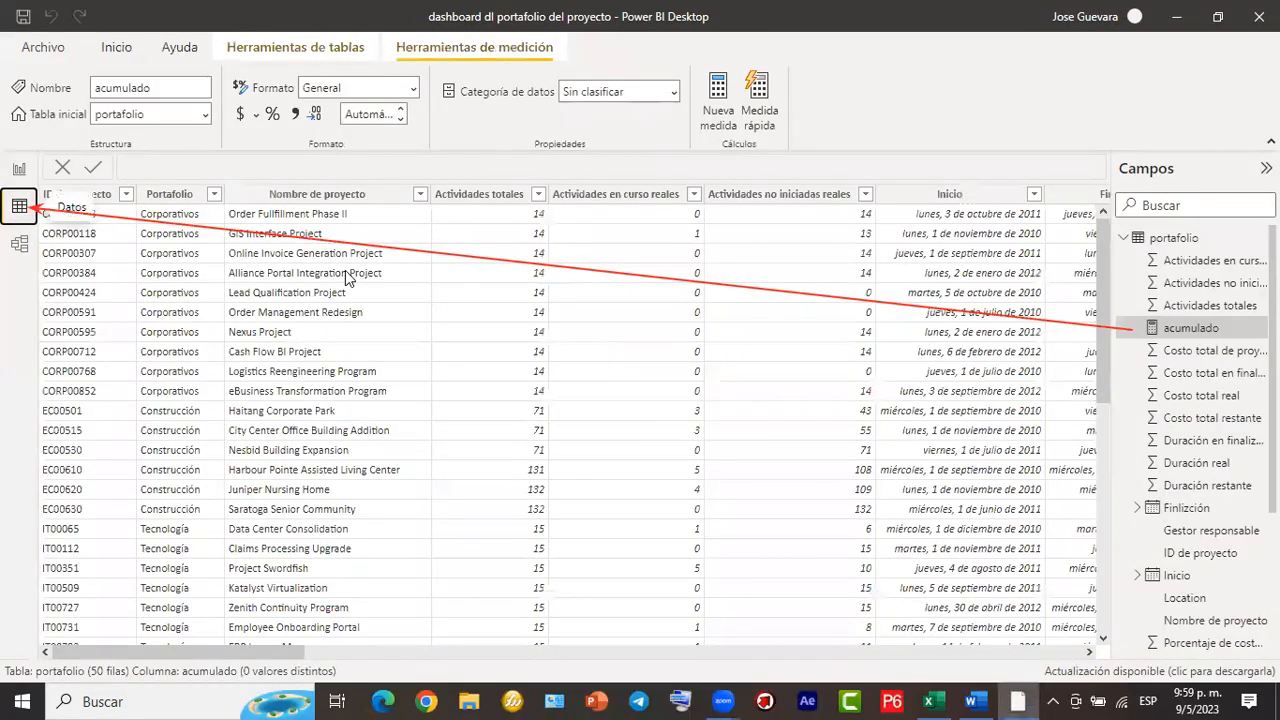
pyautogui.moveTo(1103, 225)
pyautogui.mouseDown()
pyautogui.moveTo(1100, 452)
pyautogui.moveTo(1092, 222)
pyautogui.moveTo(1100, 470)
pyautogui.moveTo(1100, 217)
pyautogui.mouseUp()
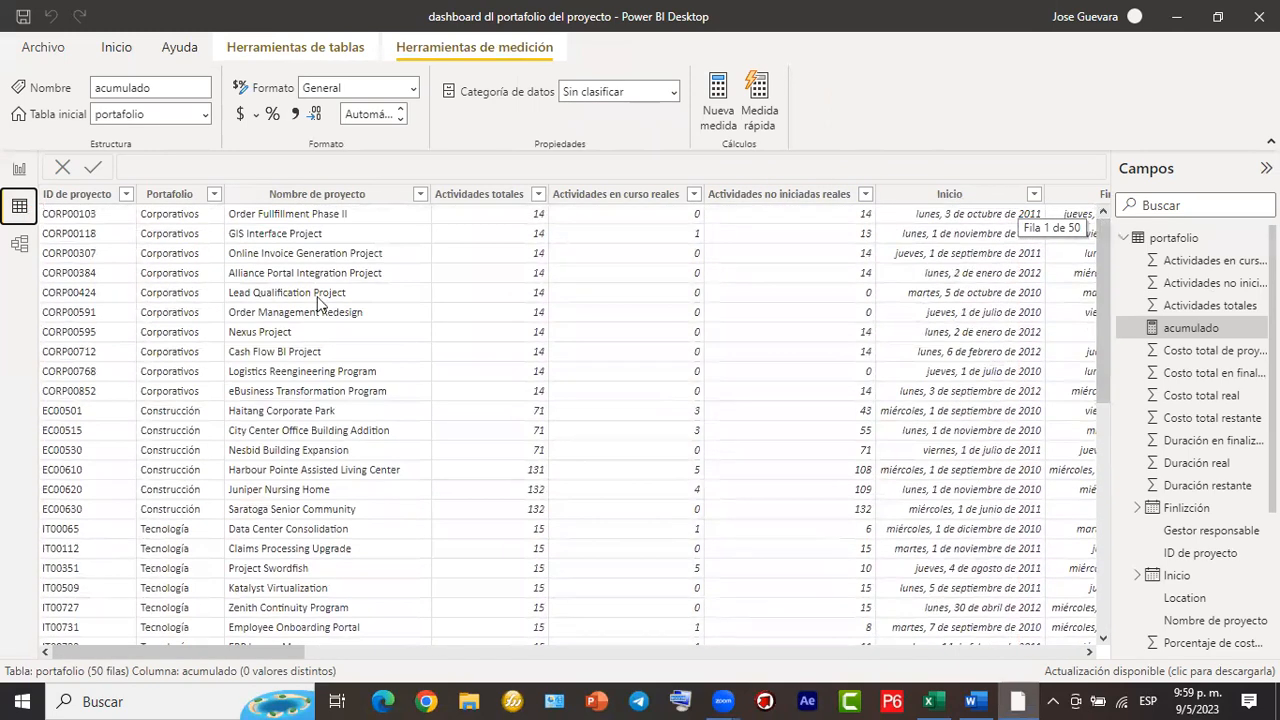
pyautogui.click(19, 168)
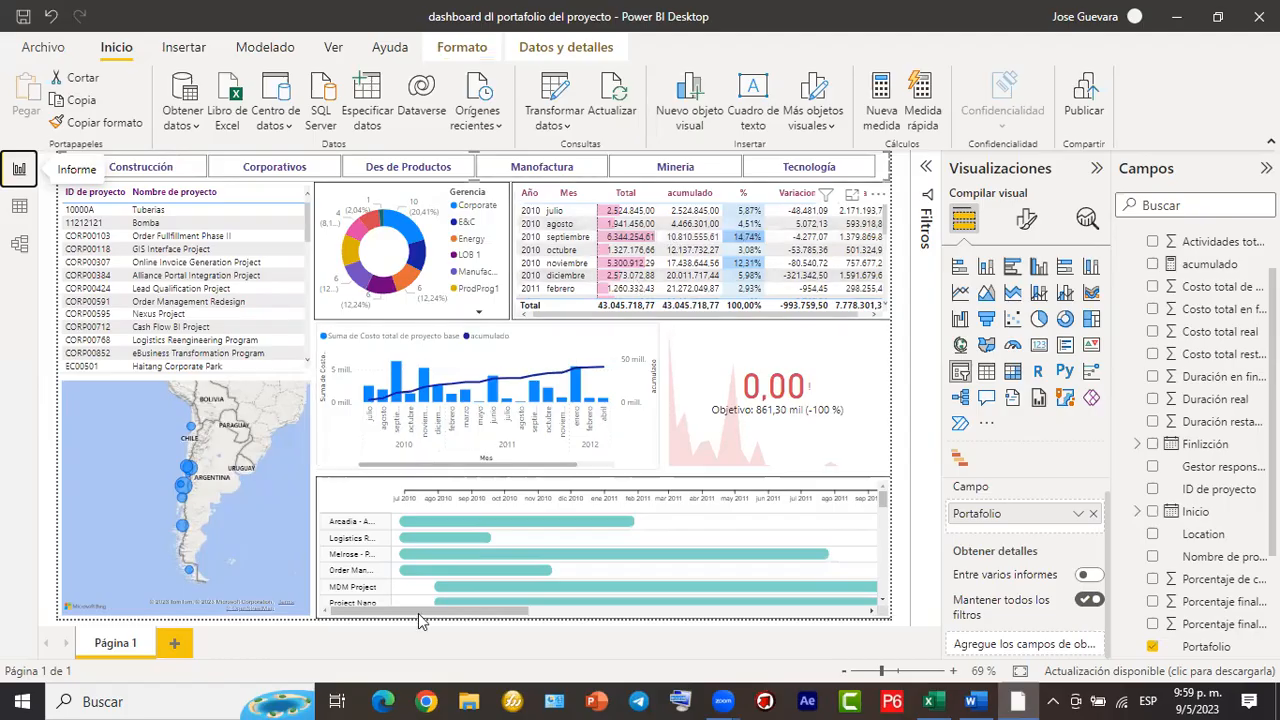
pyautogui.hotkey('alt', 'Tab')
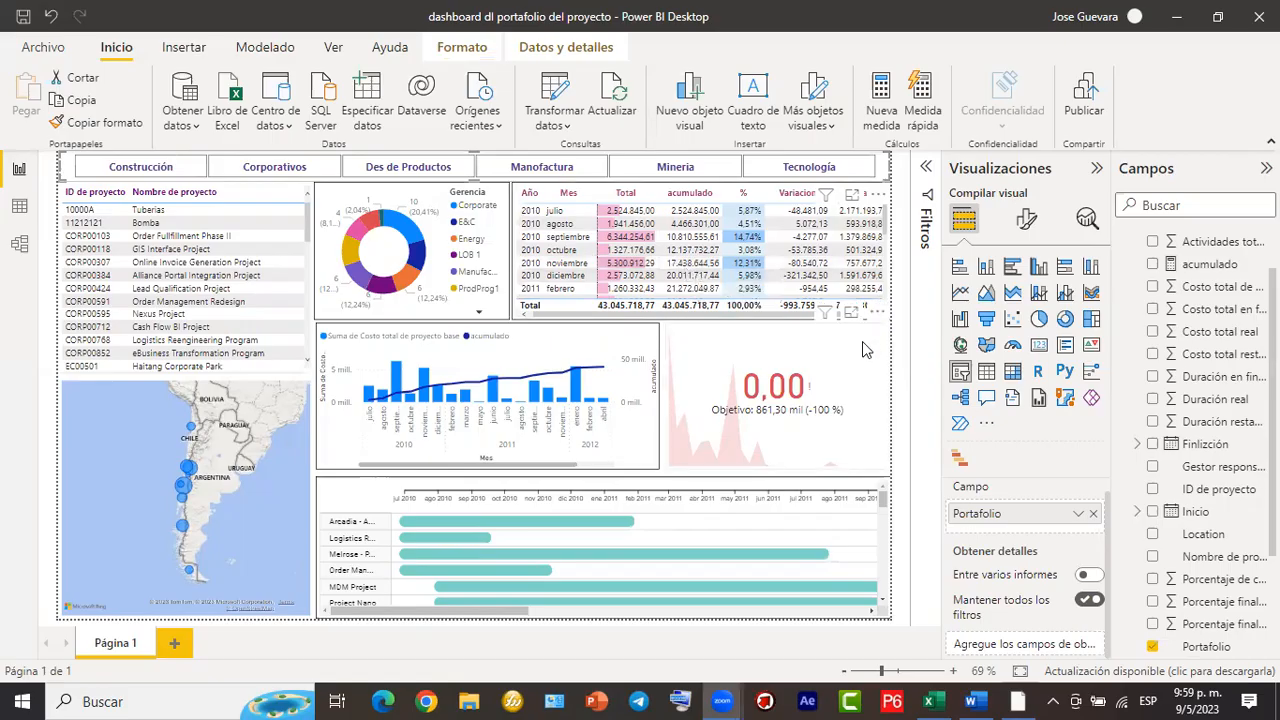
# Select the KPI visual beside the cost chart and nudge it slightly to the left on the report page.
pyautogui.click(886, 396)
pyautogui.moveTo(887, 394)
pyautogui.mouseDown()
pyautogui.moveTo(876, 399)
pyautogui.moveTo(896, 414)
pyautogui.mouseUp()
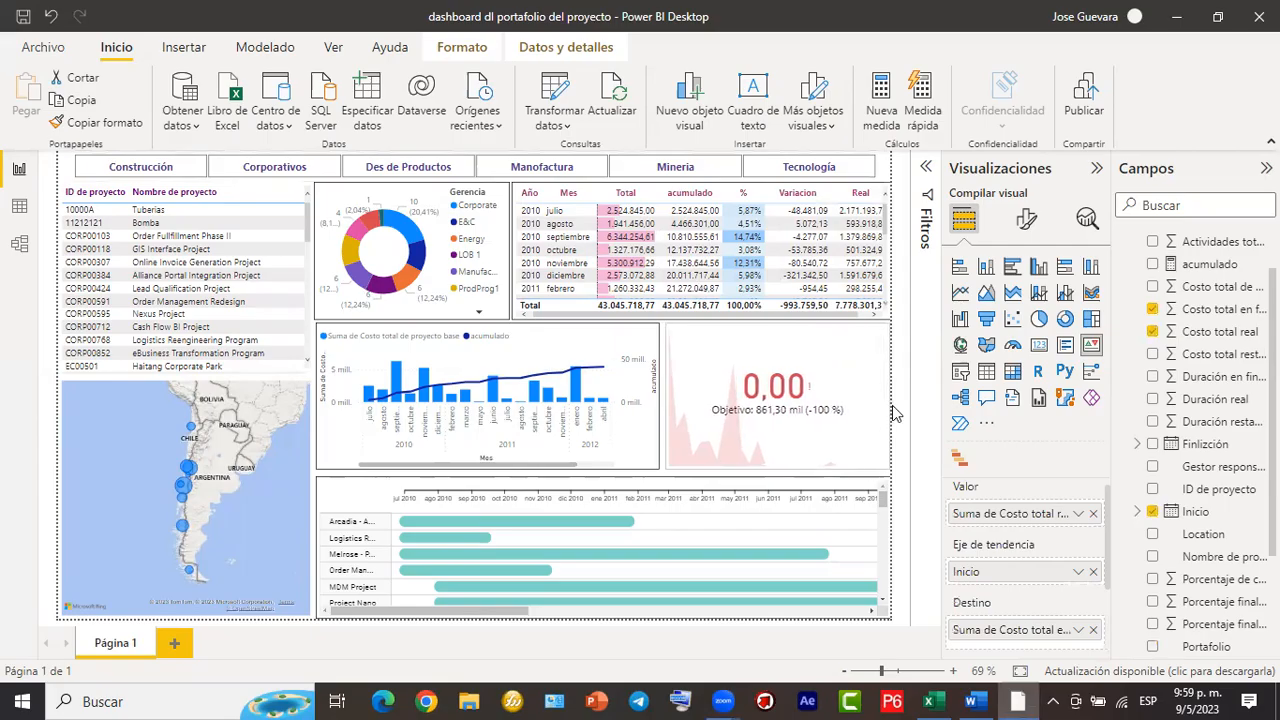
pyautogui.click(872, 400)
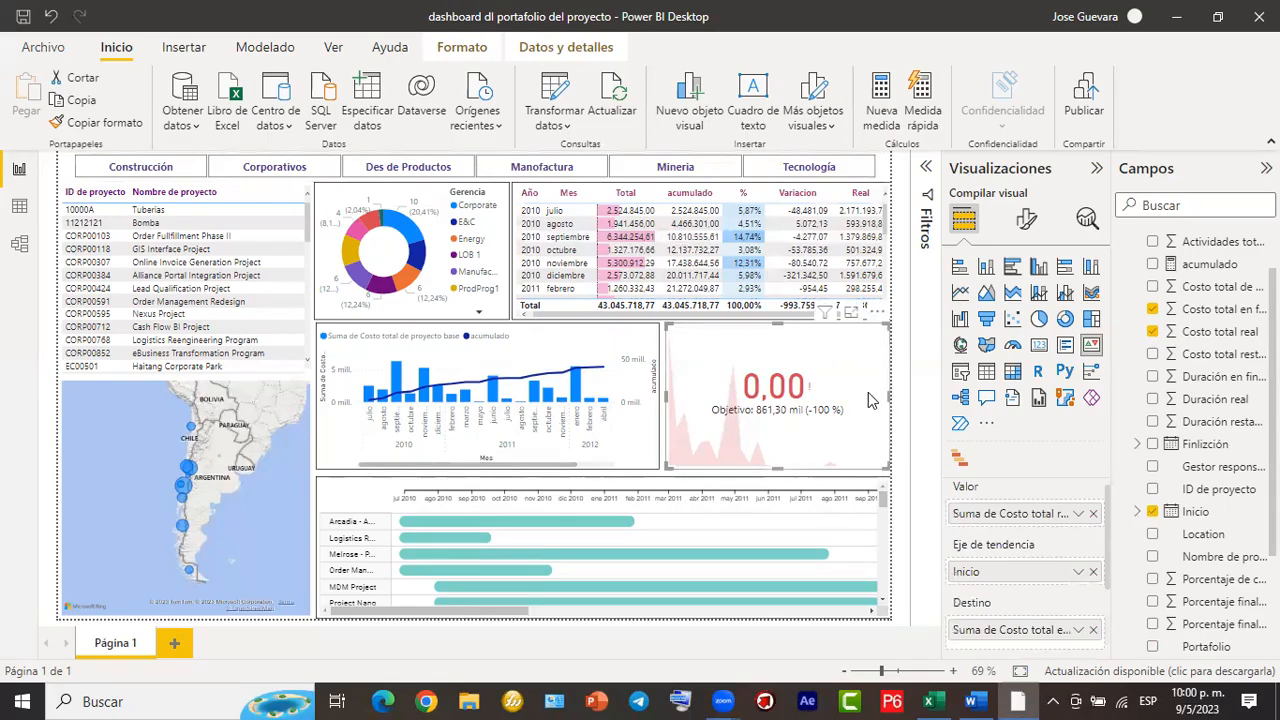
pyautogui.press('Left')
pyautogui.press('Left')
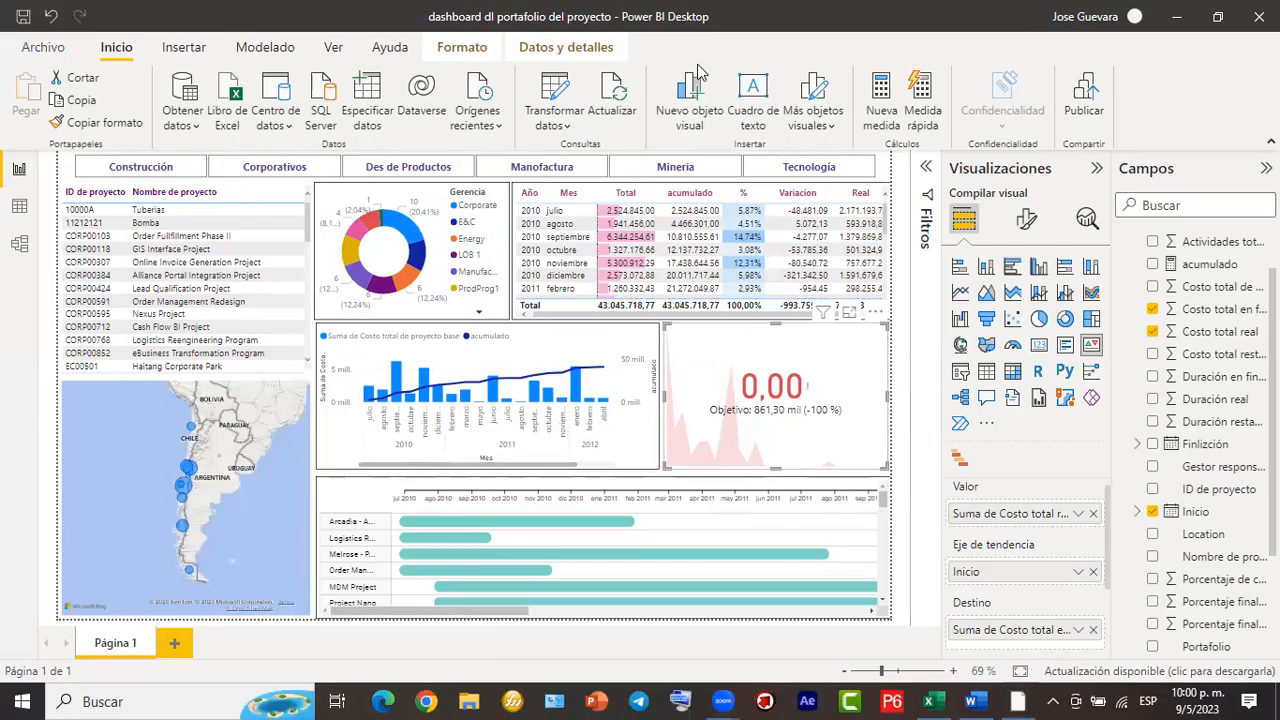
# Look through the portafolio table's project records in Data view once more and go back to the report view.
pyautogui.click(19, 205)
pyautogui.scroll(-7, 572, 290)
pyautogui.scroll(7, 572, 300)
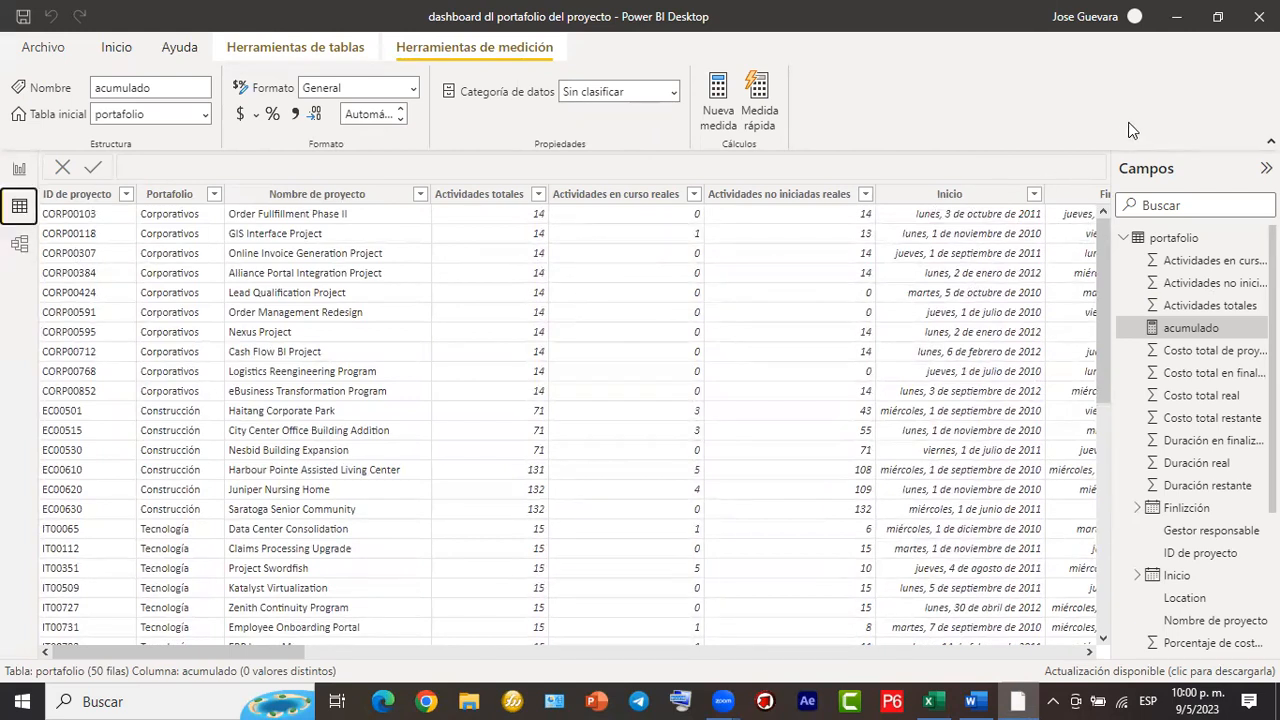
pyautogui.click(20, 170)
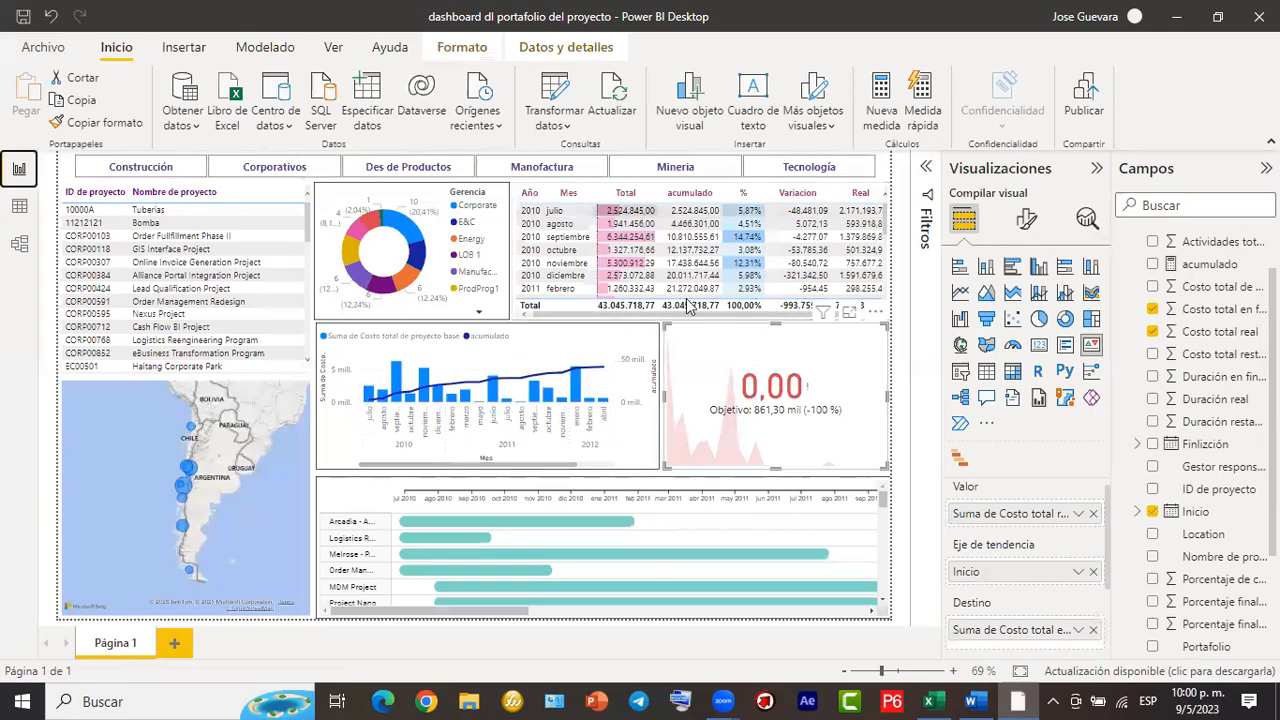
# Examine the acumulado values in the monthly cost table, then check the dashboard filtered by Mineria and clear the filter.
pyautogui.scroll(-3, 545, 200)
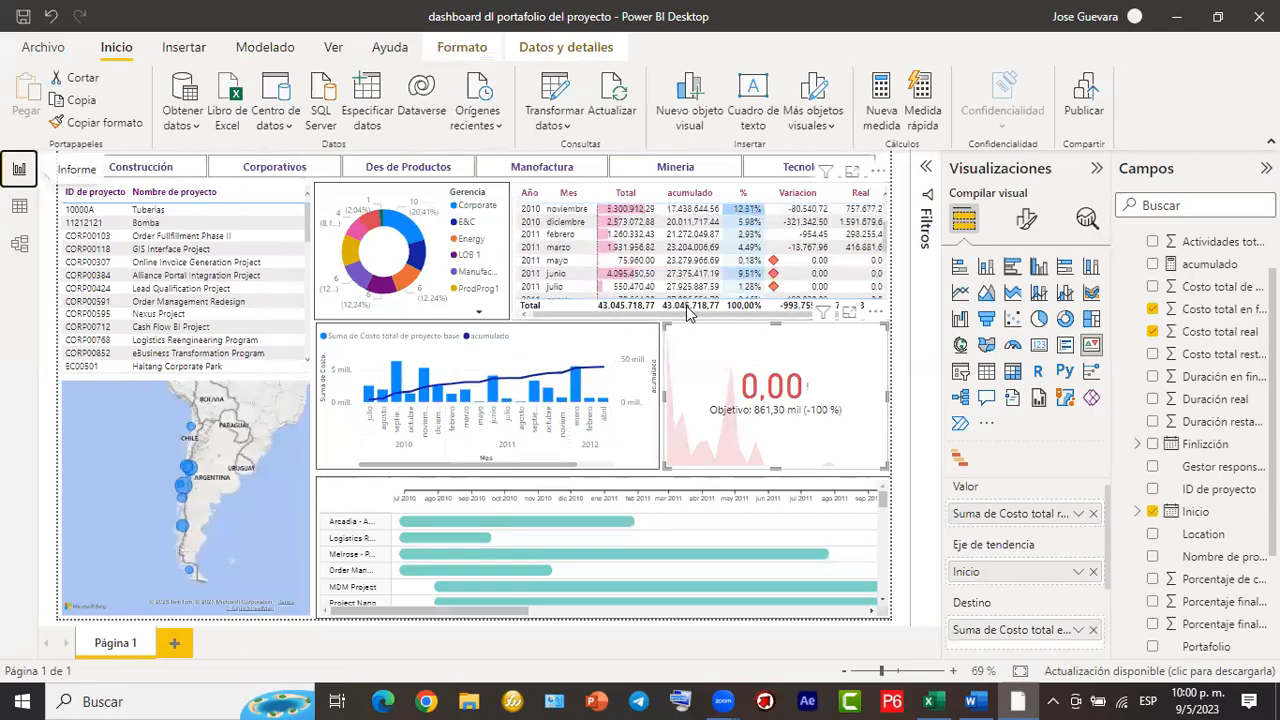
pyautogui.click(898, 295)
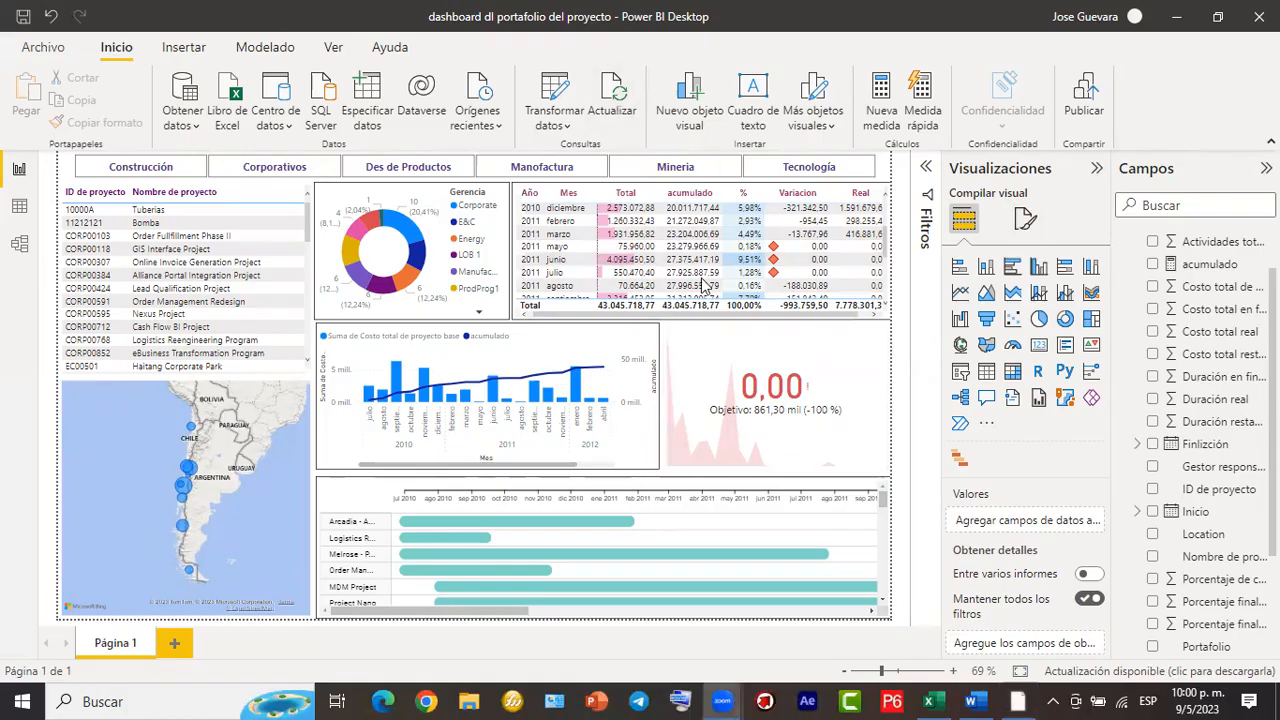
pyautogui.moveTo(712, 278)
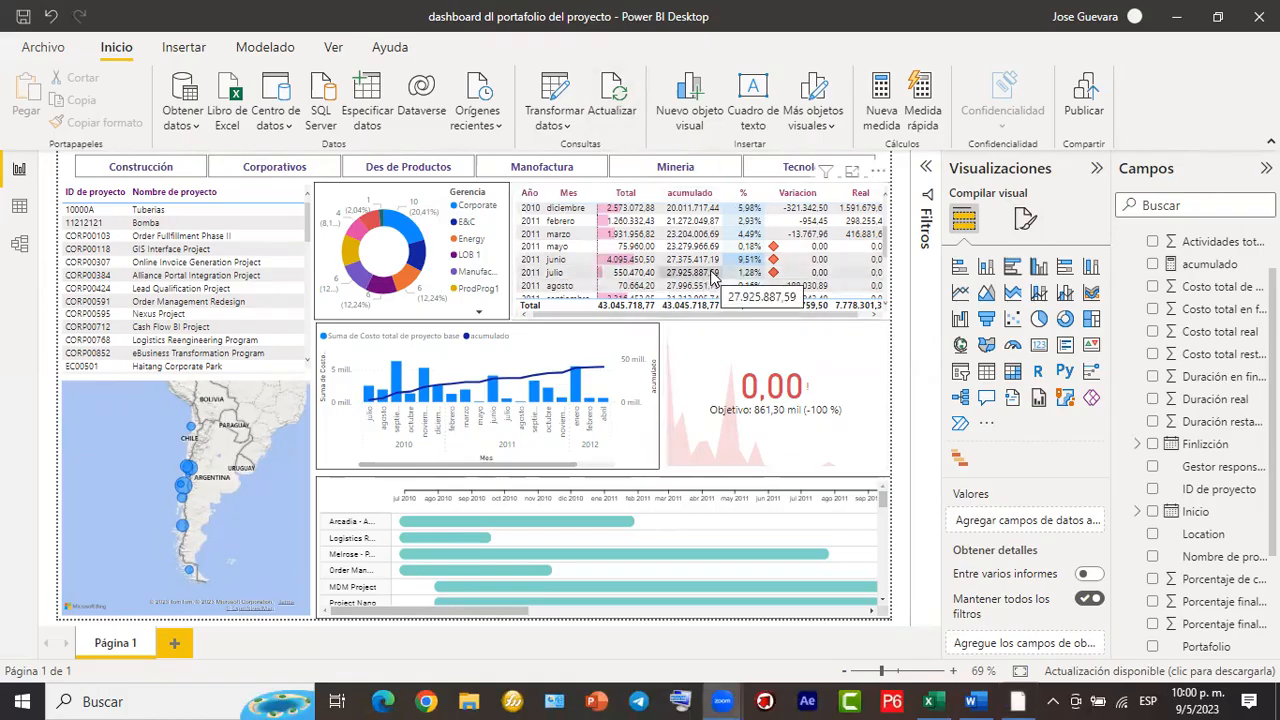
pyautogui.moveTo(662, 313)
pyautogui.mouseDown()
pyautogui.moveTo(709, 312)
pyautogui.moveTo(655, 318)
pyautogui.mouseUp()
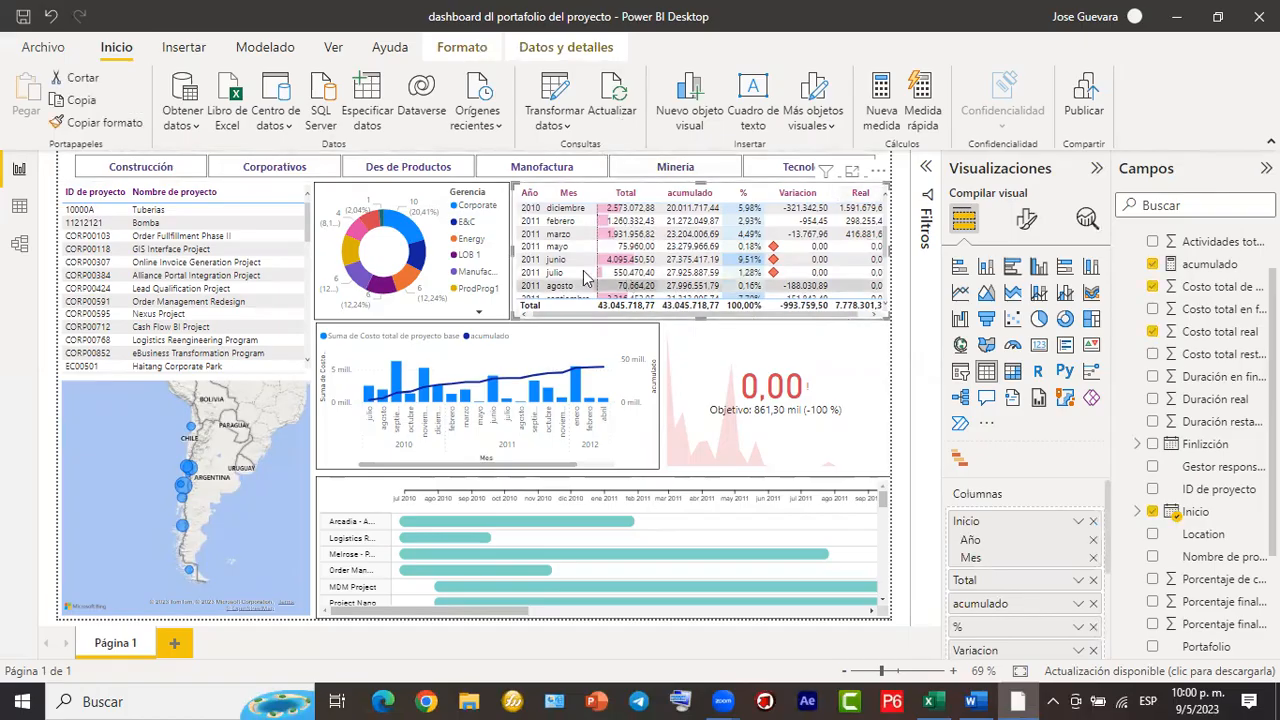
pyautogui.click(697, 170)
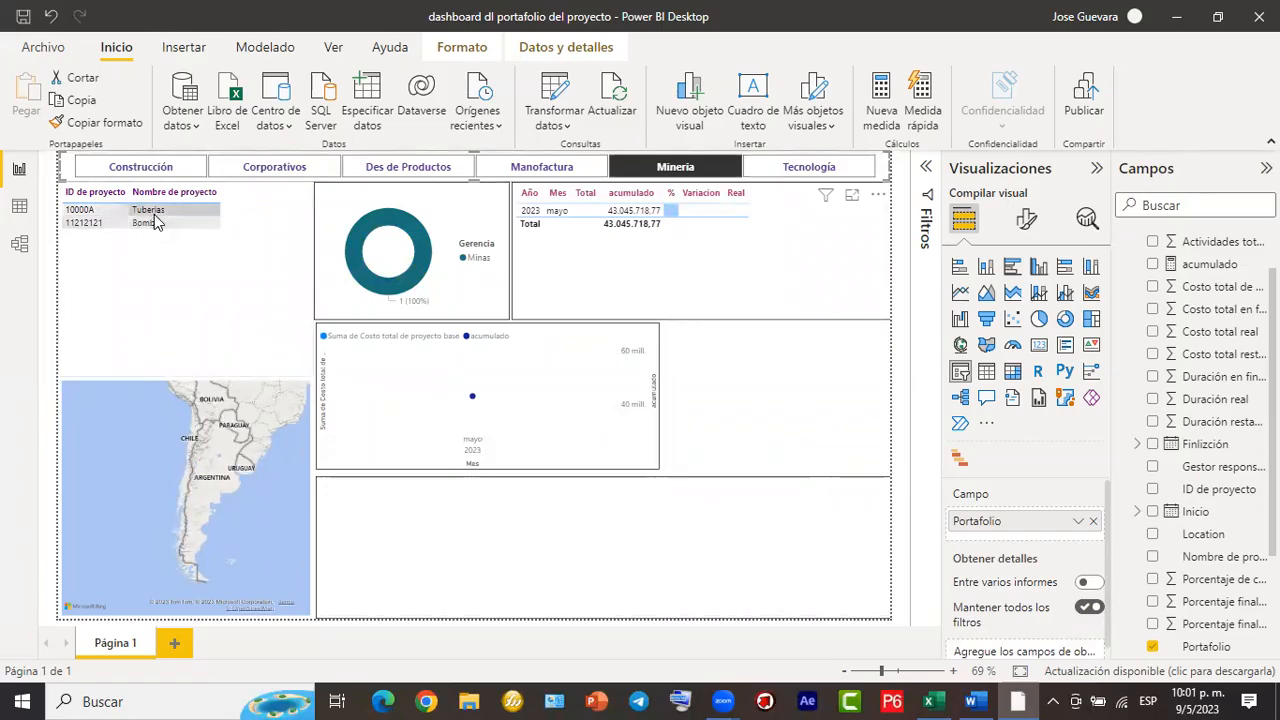
pyautogui.click(712, 167)
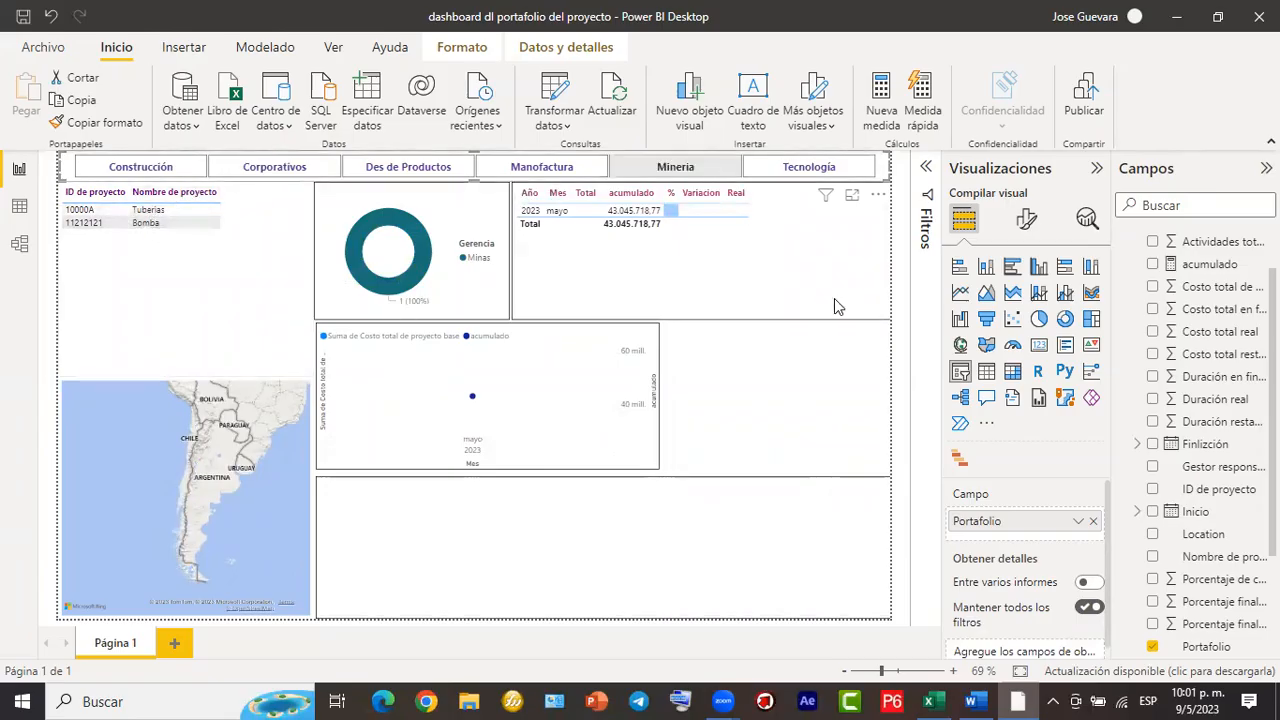